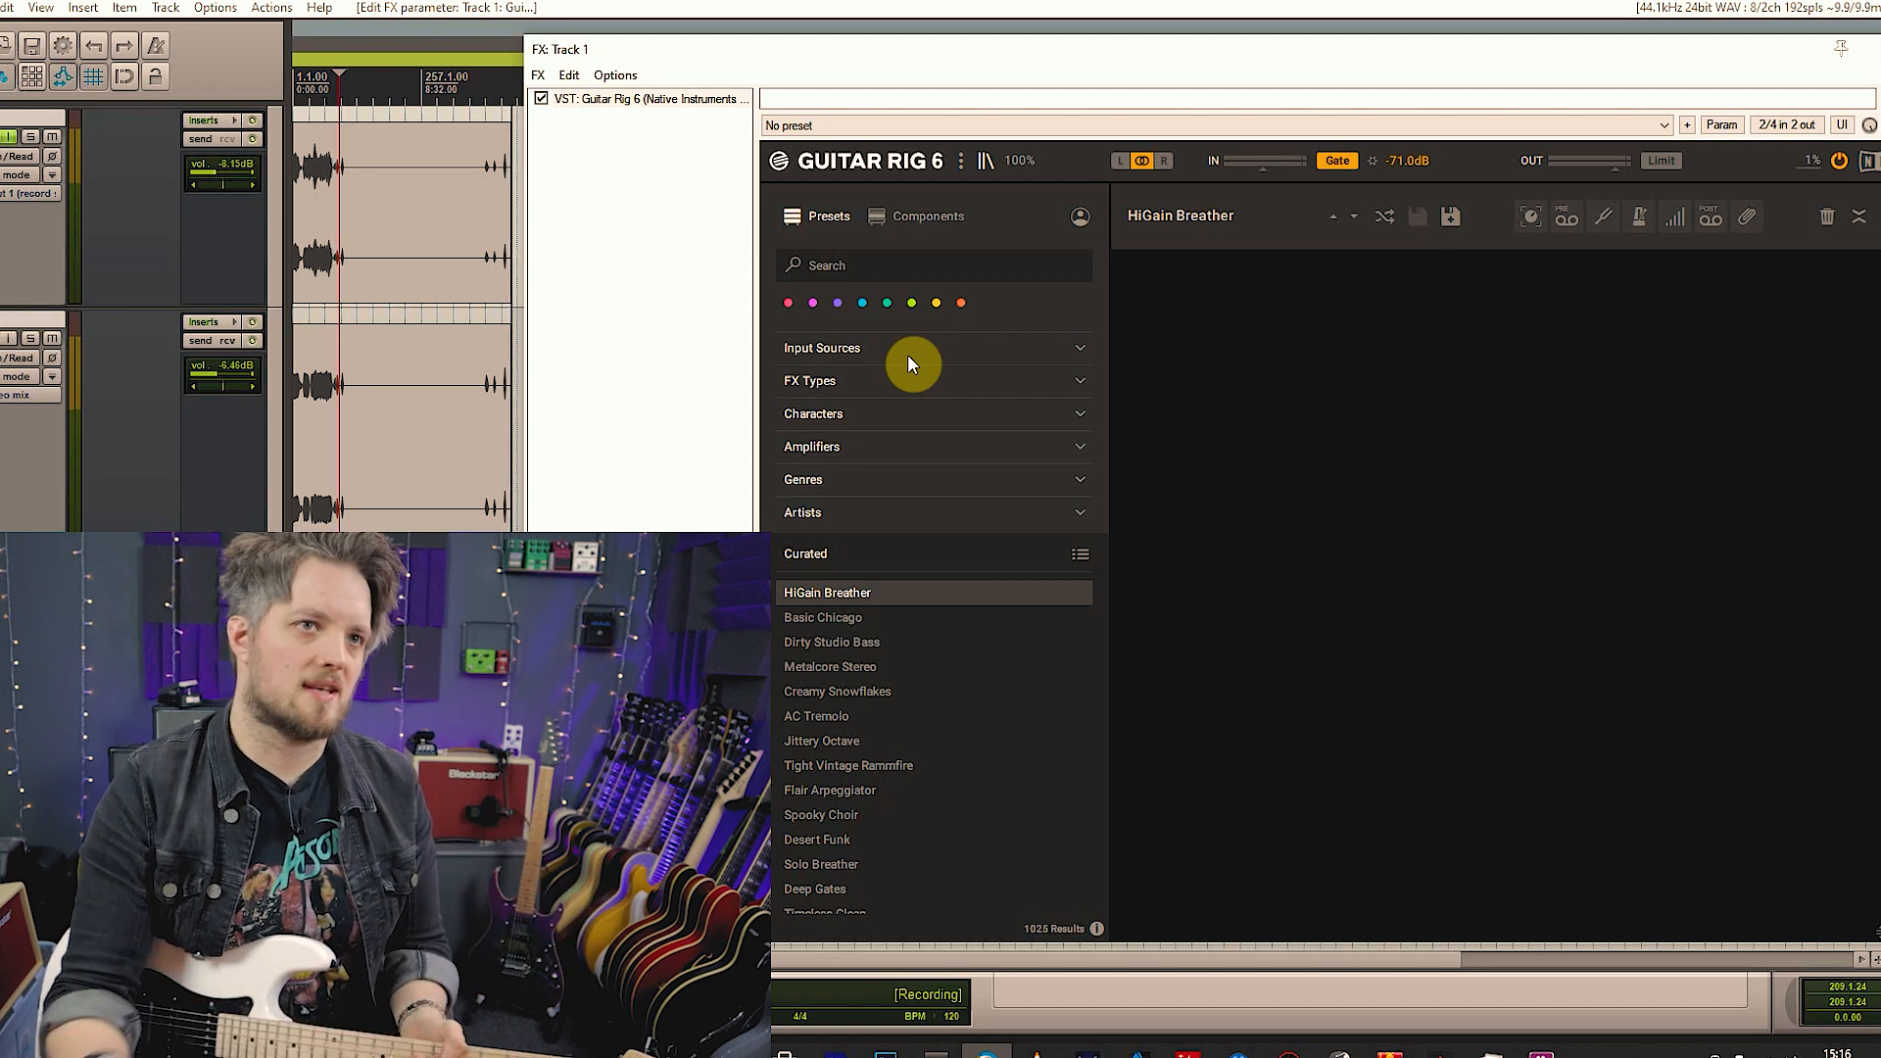
Show the rack component library and look through its full list of amps and effects
click(918, 214)
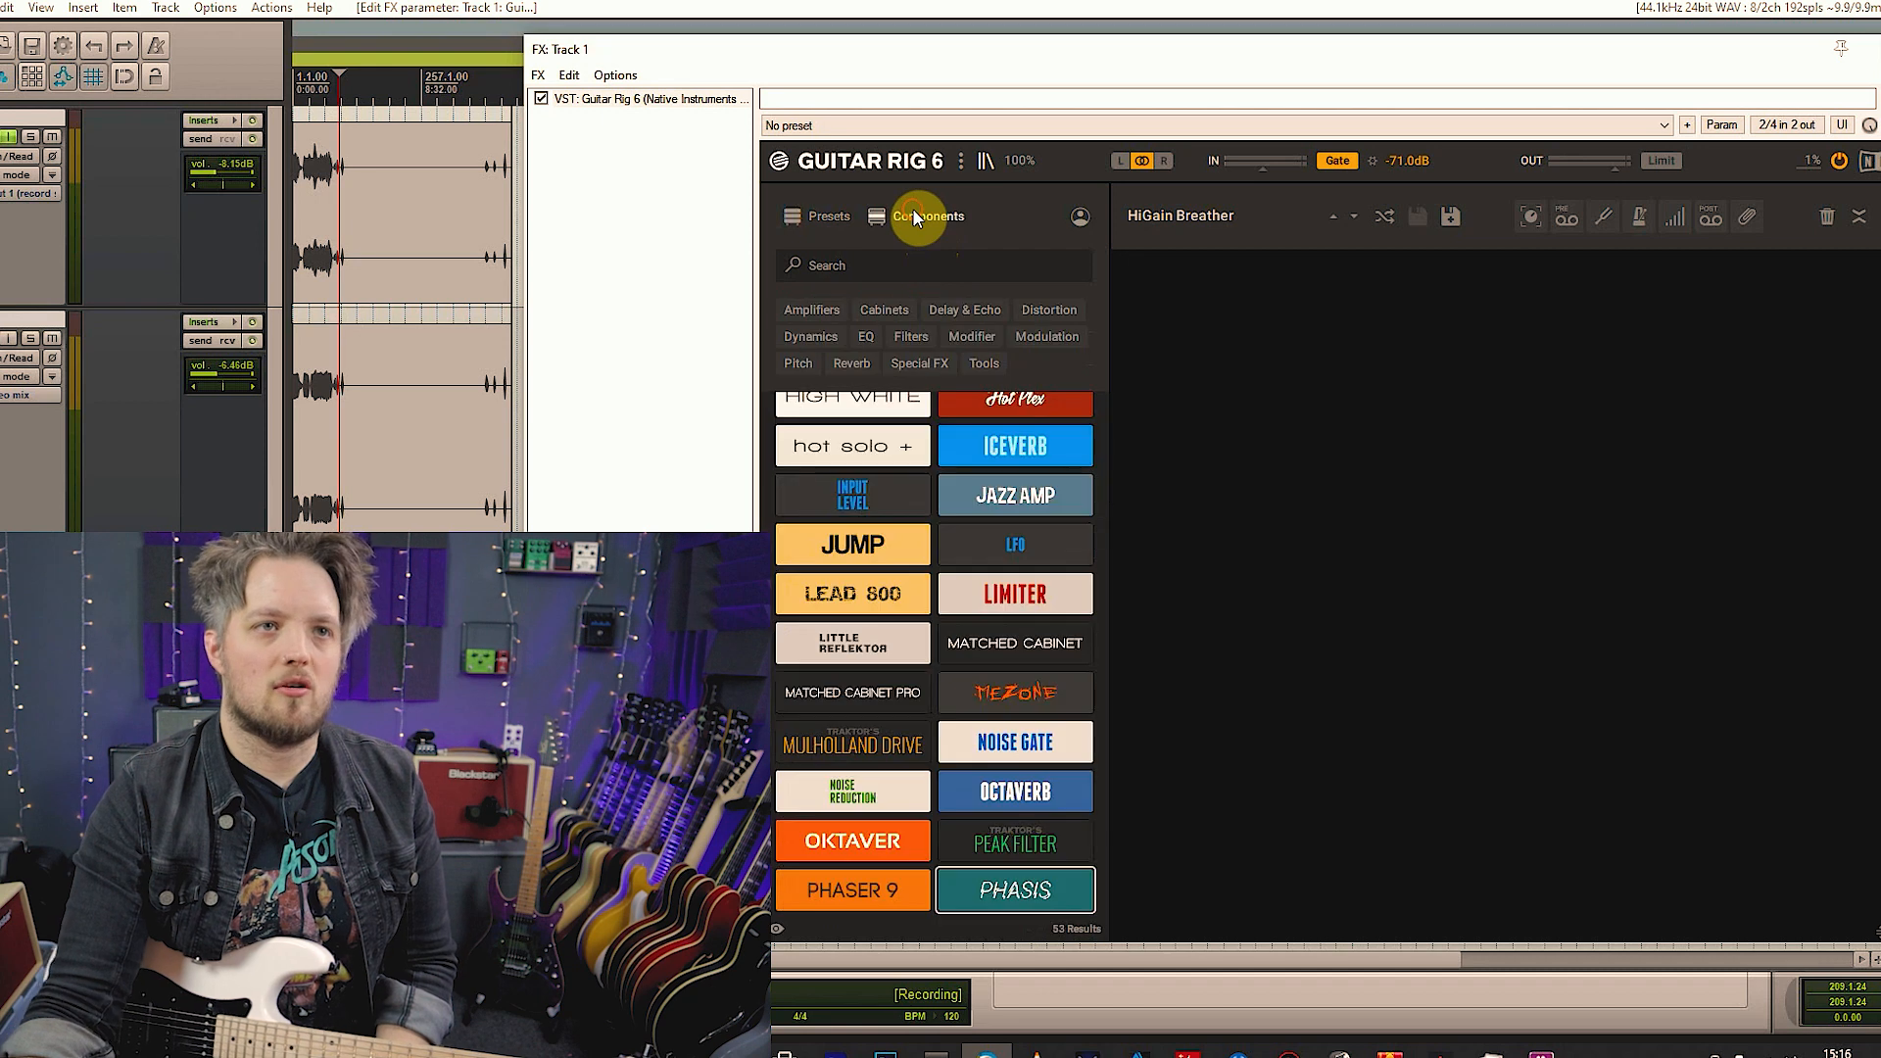
scroll(942, 477, up, 3)
scroll(943, 468, up, 8)
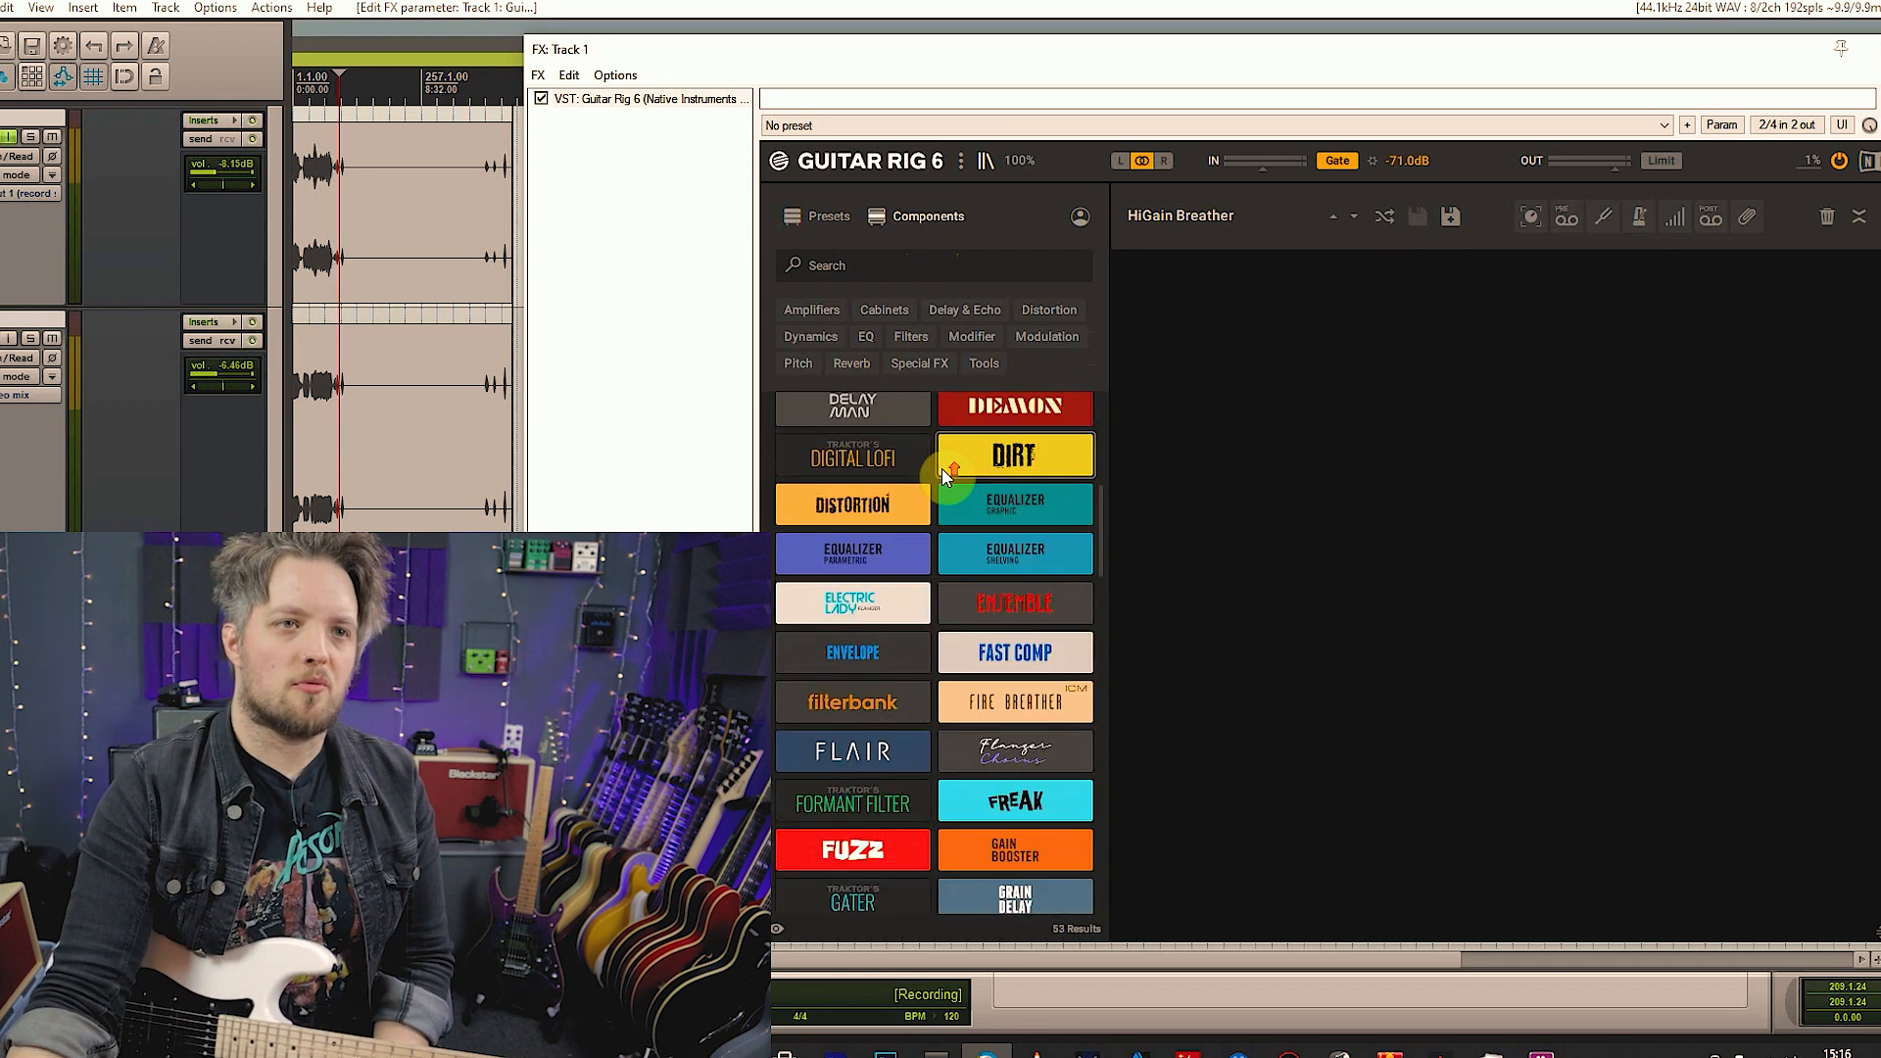
scroll(942, 470, down, 10)
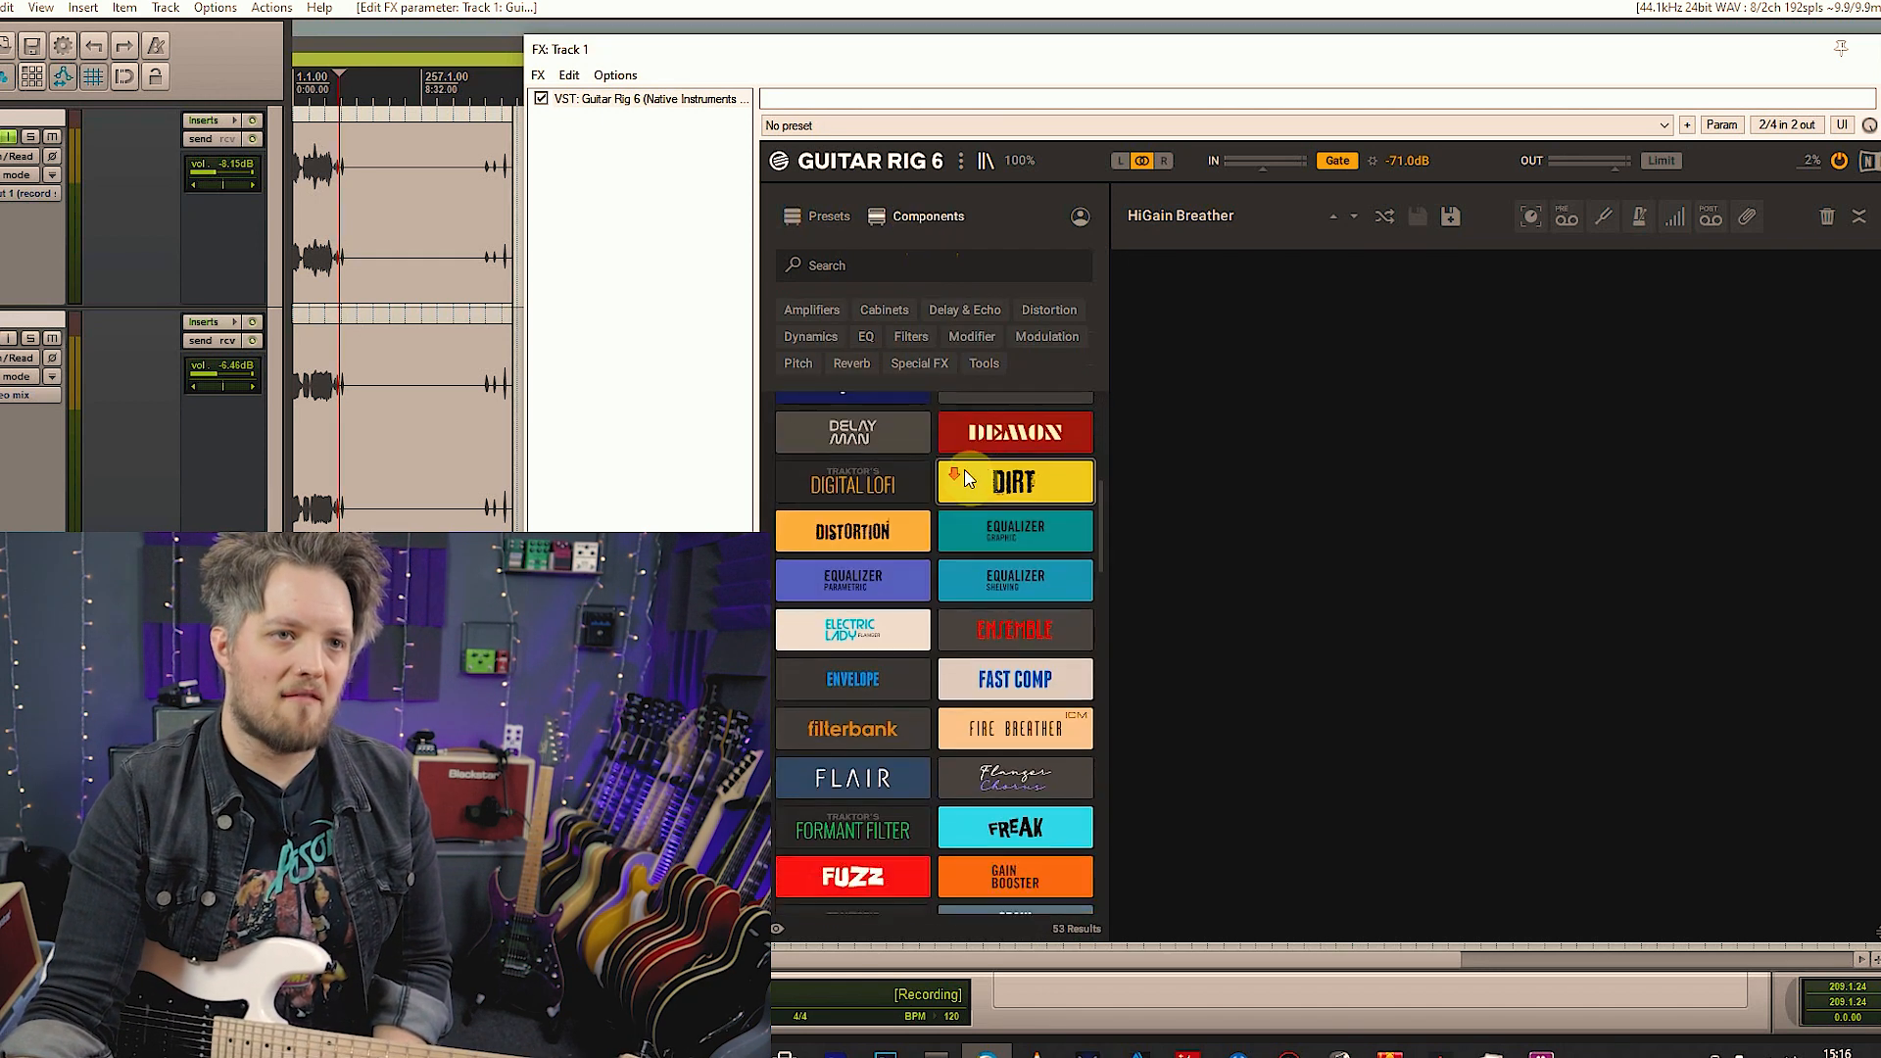
scroll(946, 542, down, 5)
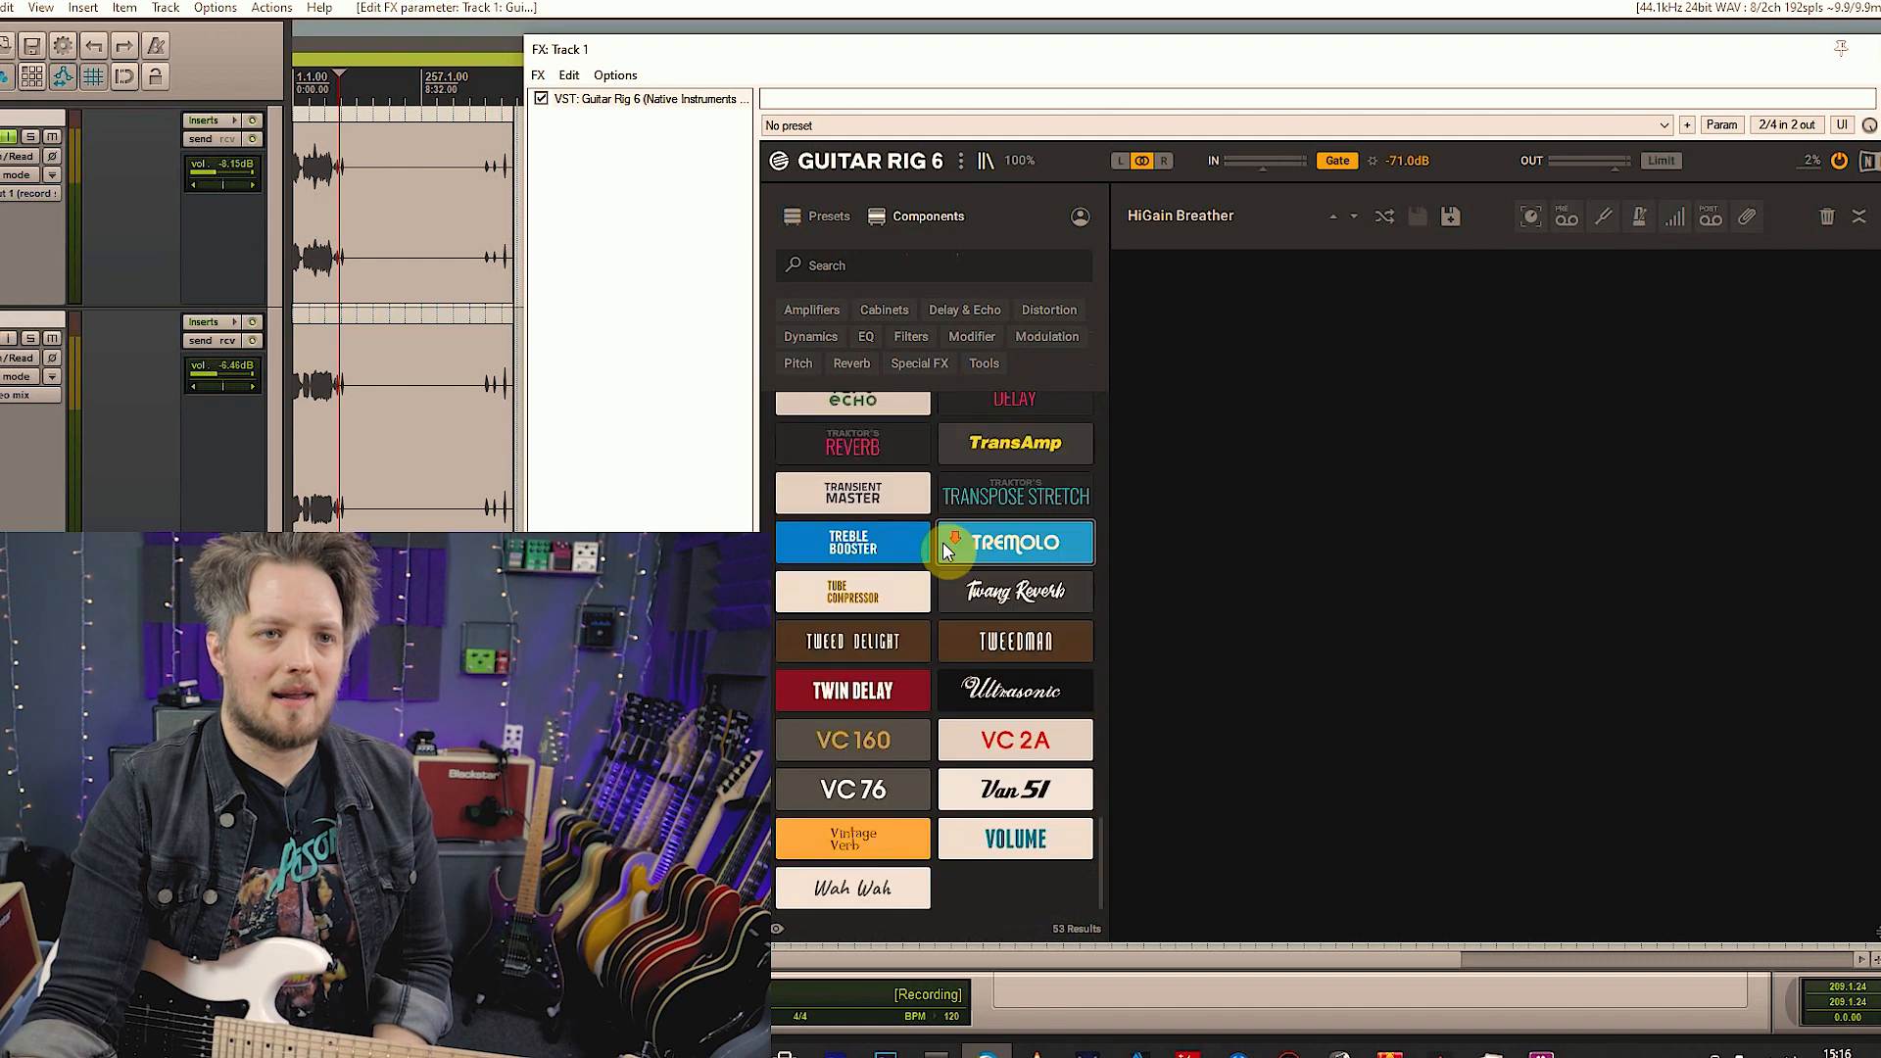
scroll(946, 555, up, 10)
scroll(948, 562, up, 15)
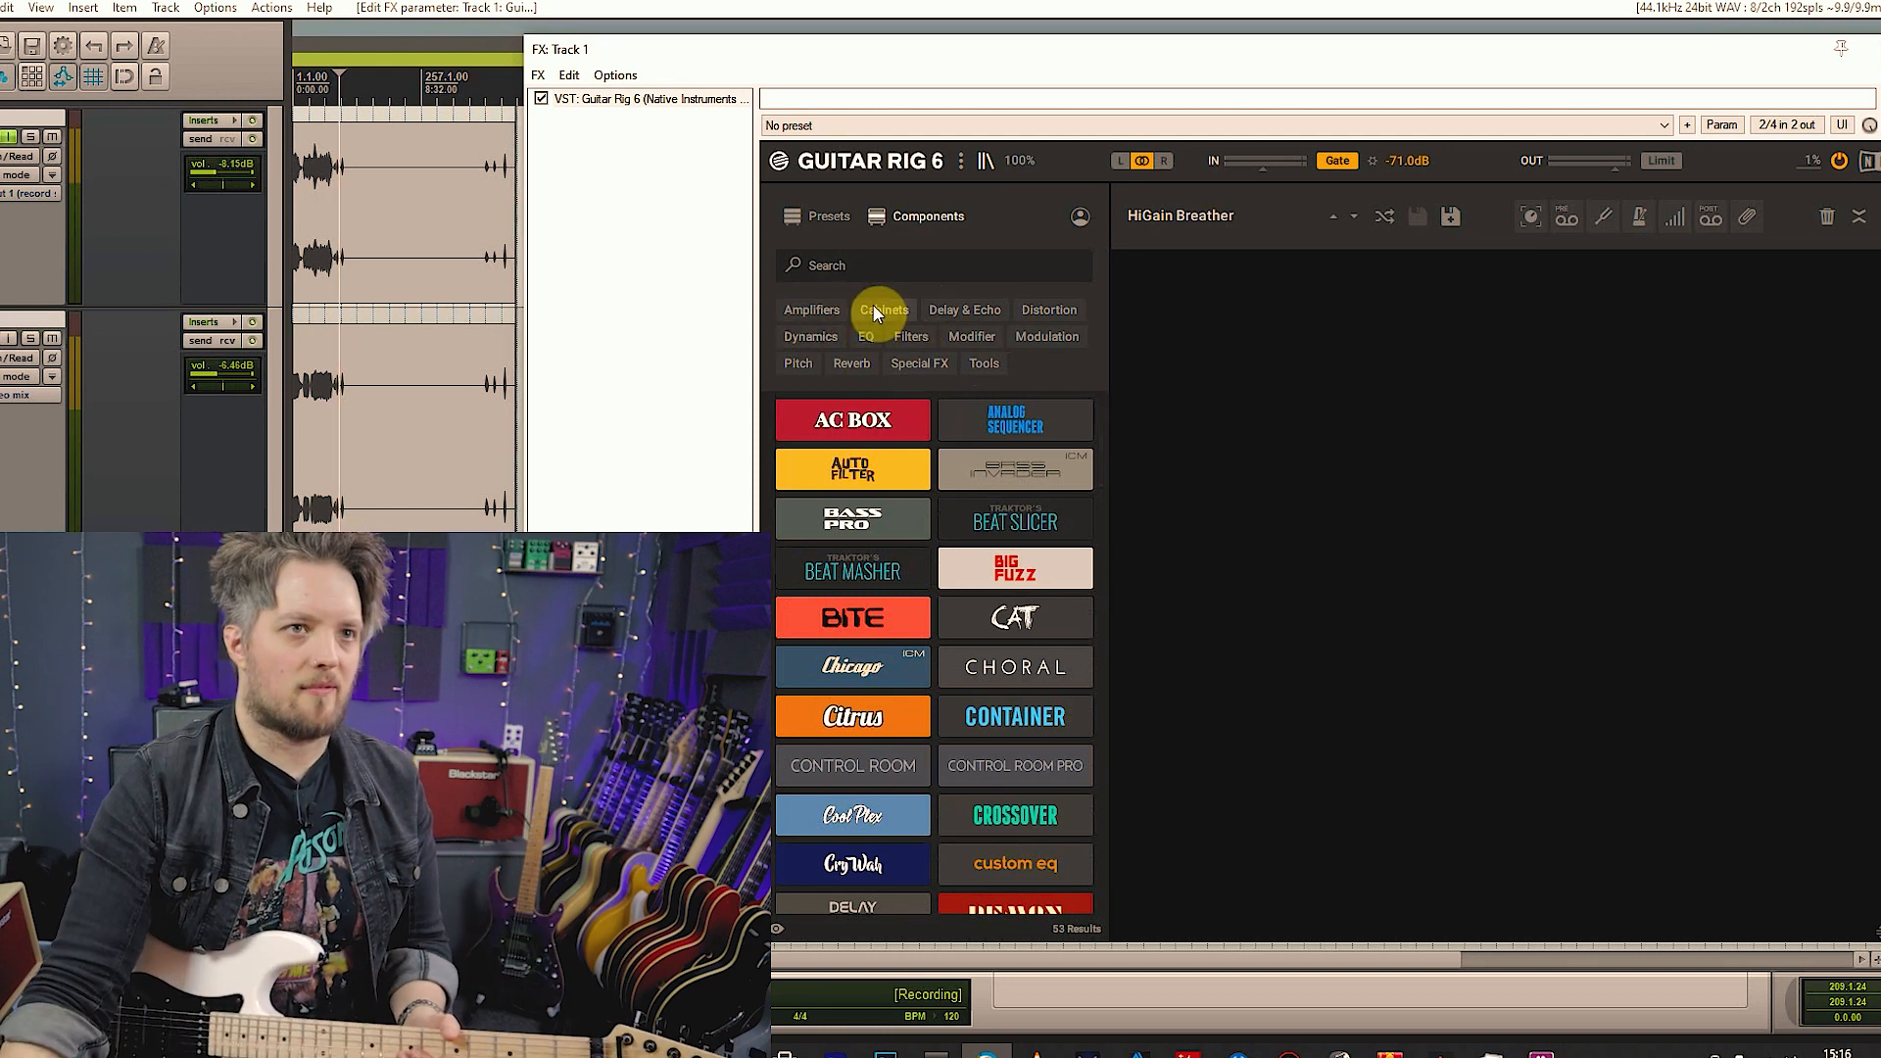
Filter the component library to amplifiers and add the AC Box amp to the empty rack
click(813, 311)
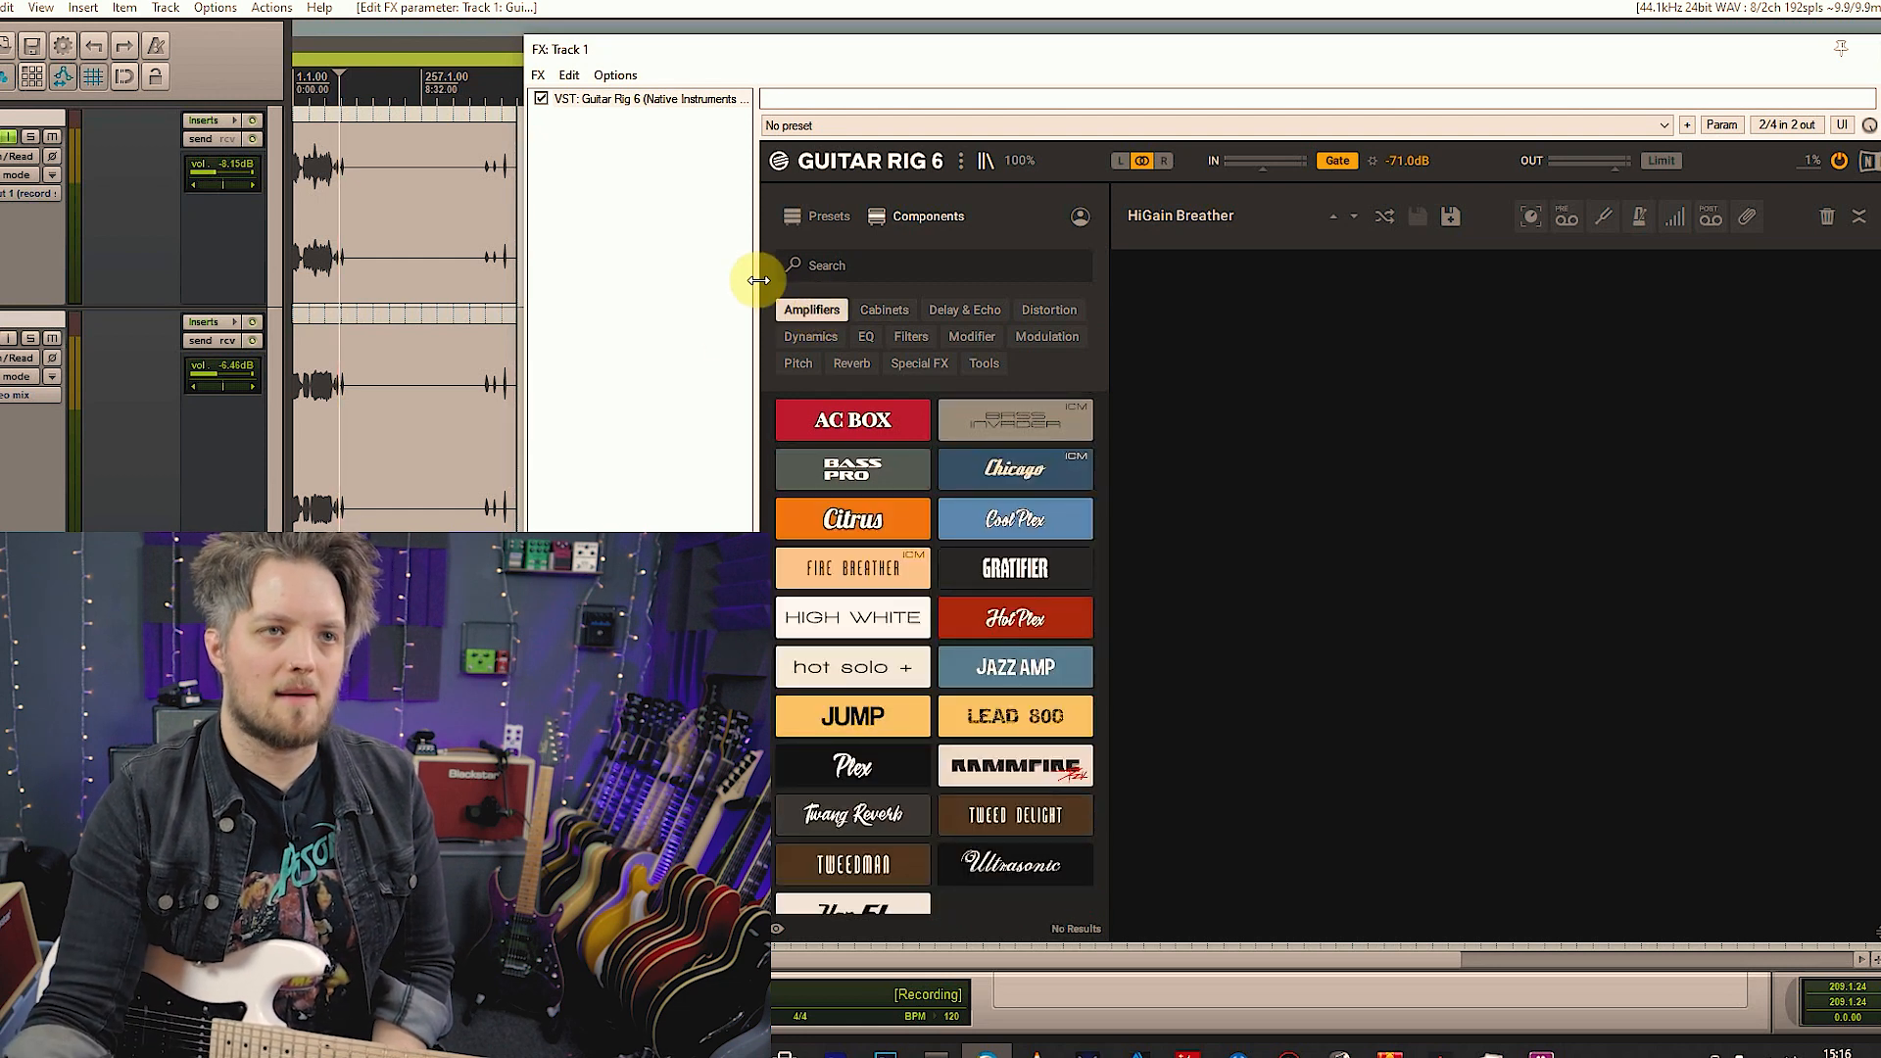
scroll(1014, 588, down, 1)
scroll(1013, 593, up, 1)
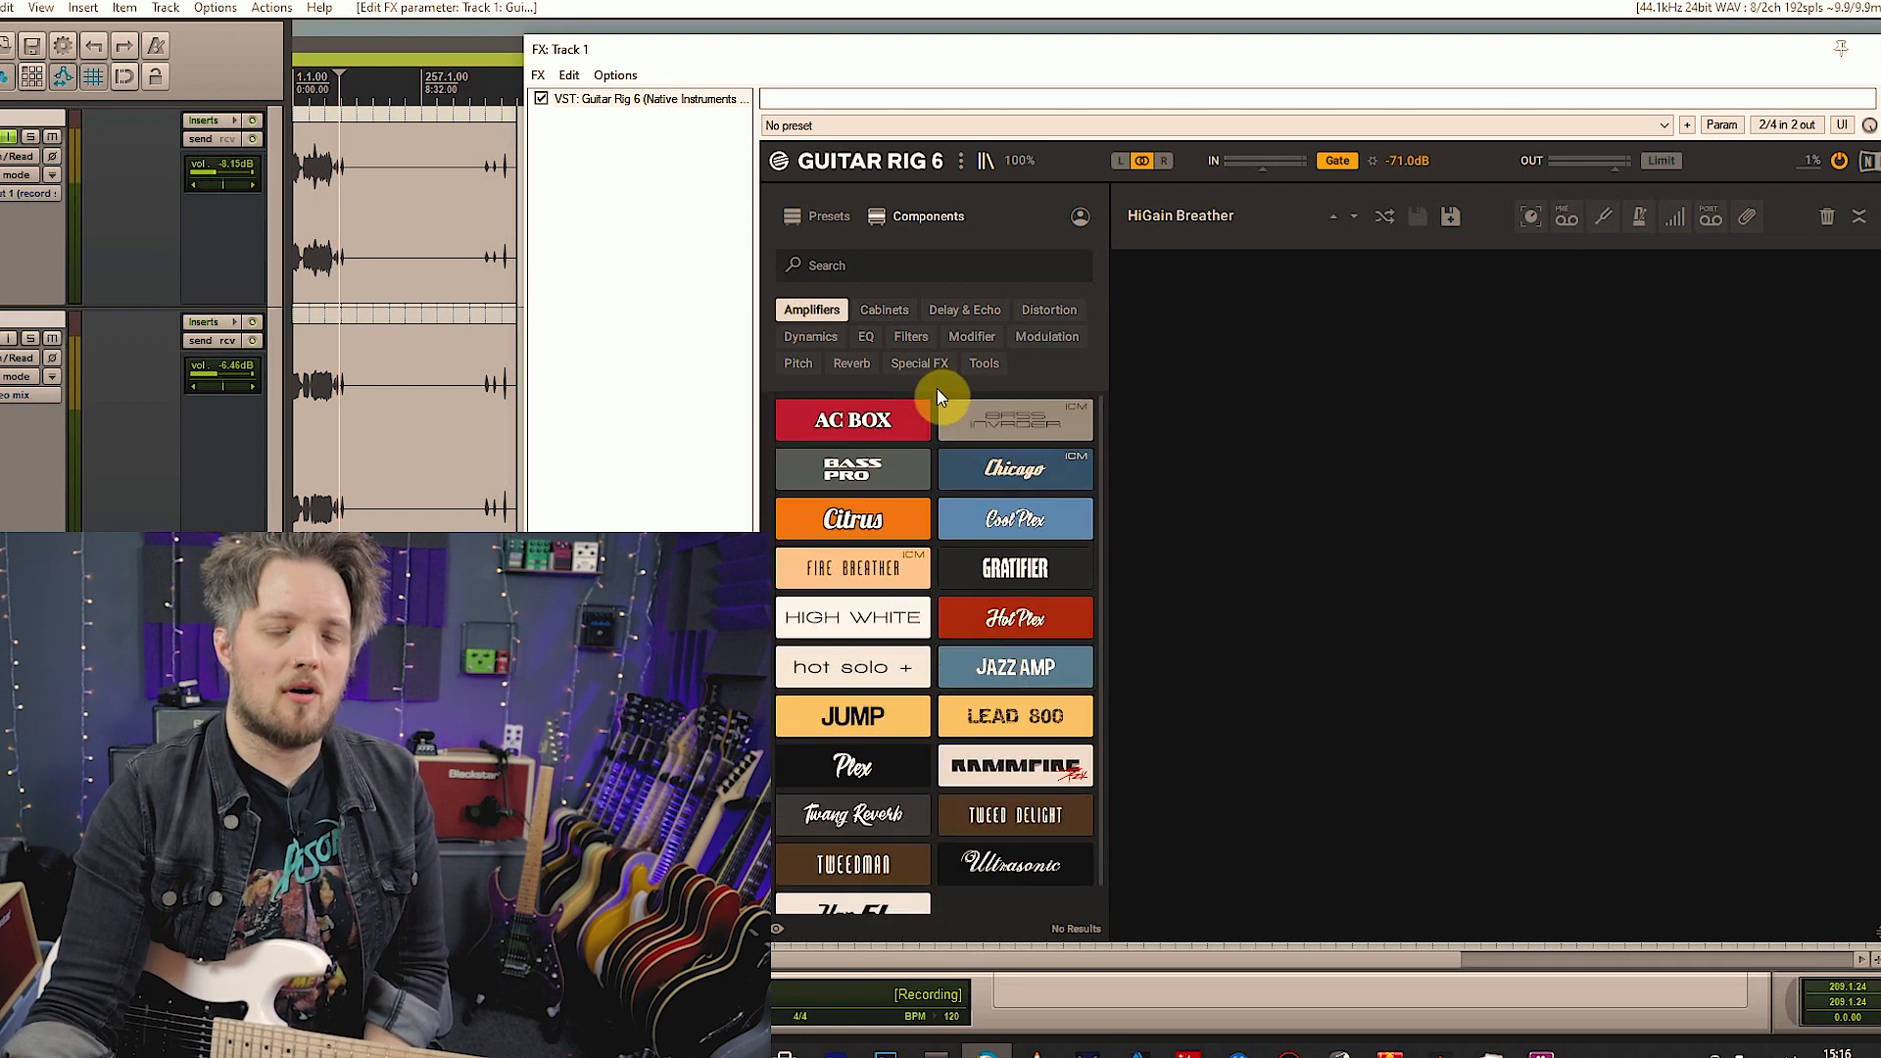
scroll(895, 431, down, 1)
scroll(896, 495, up, 1)
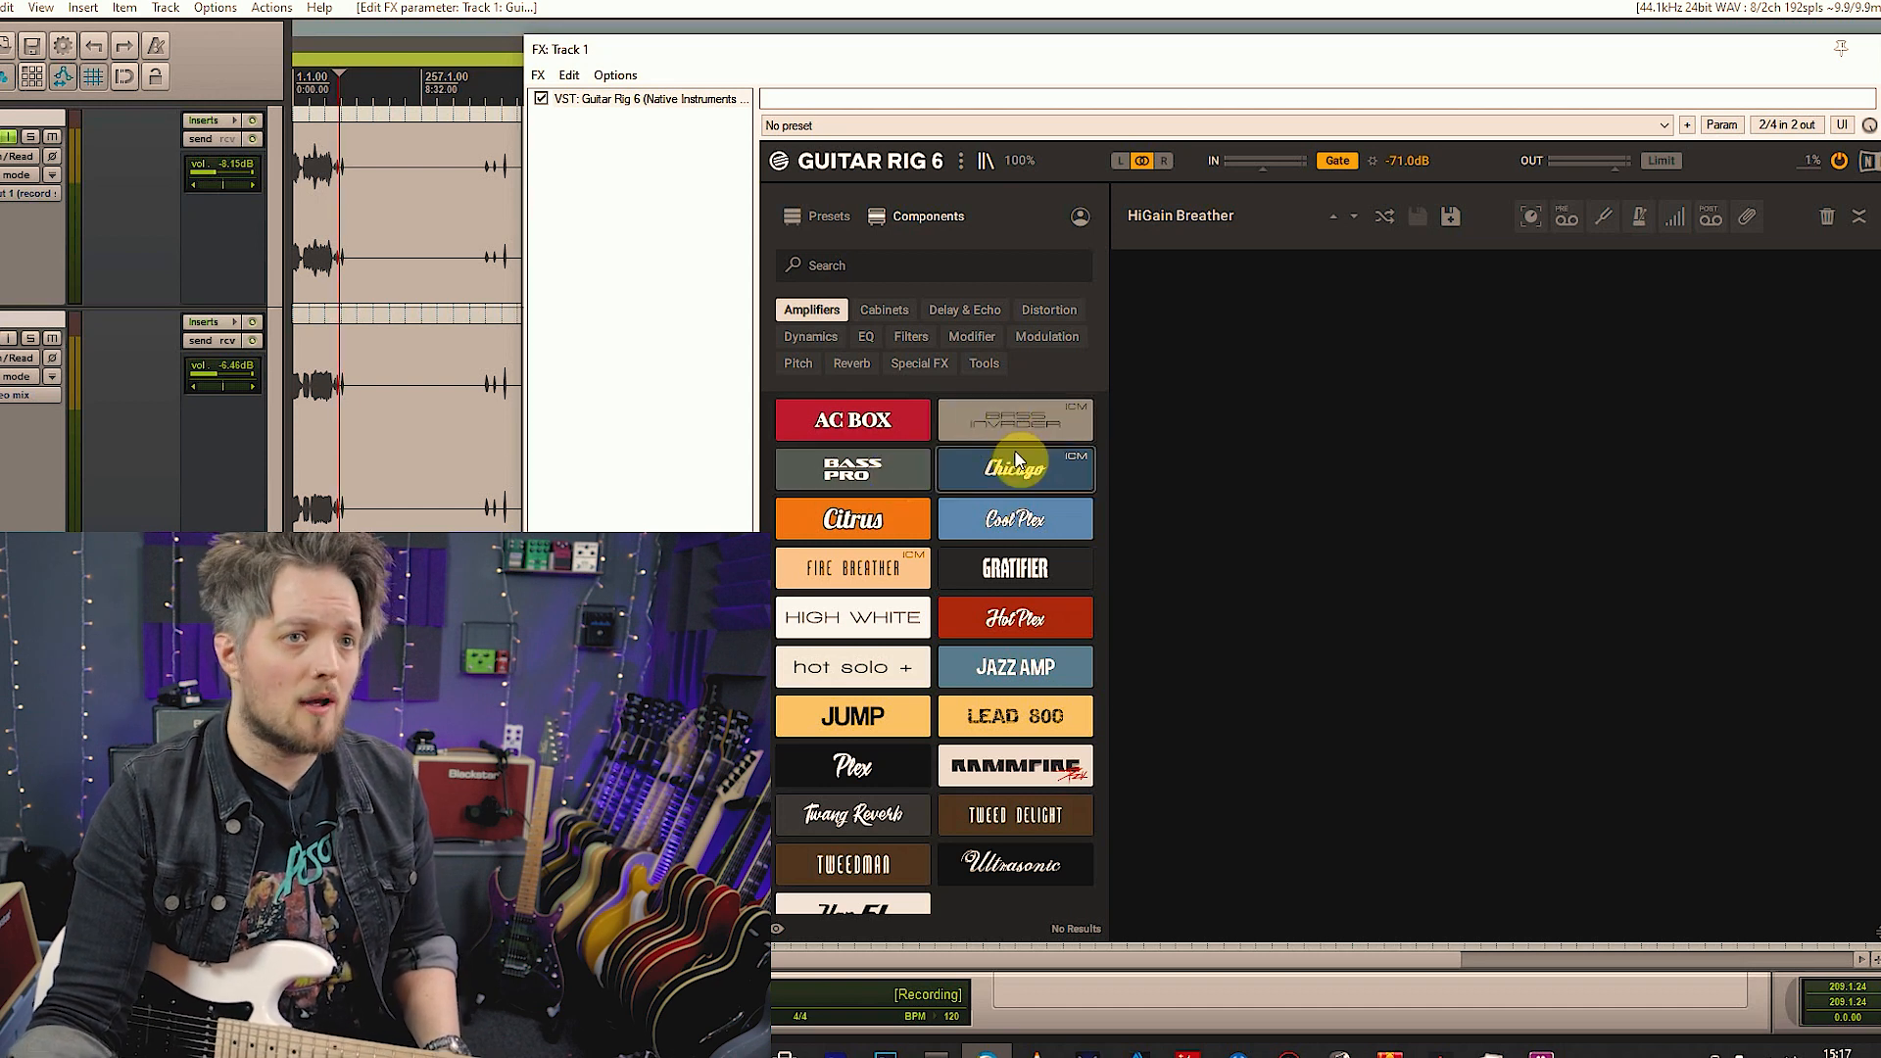
scroll(1008, 608, down, 1)
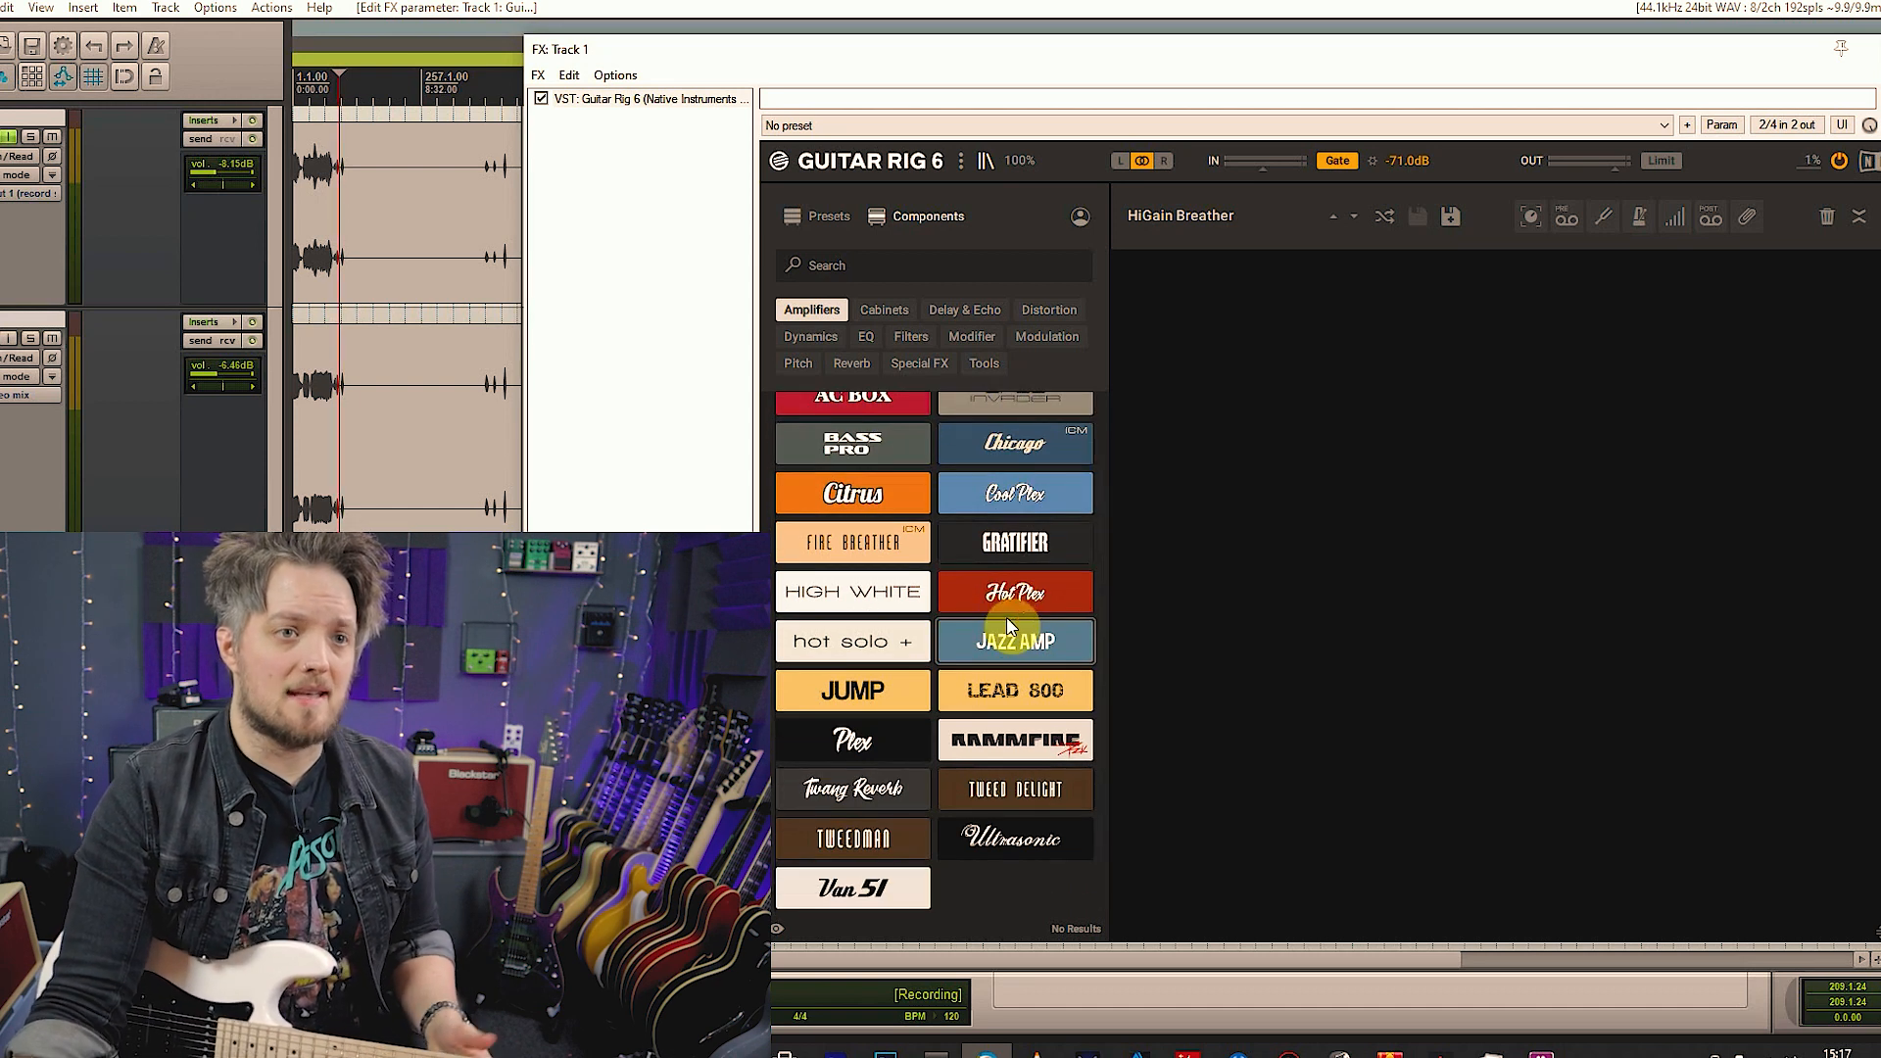
scroll(1008, 609, up, 1)
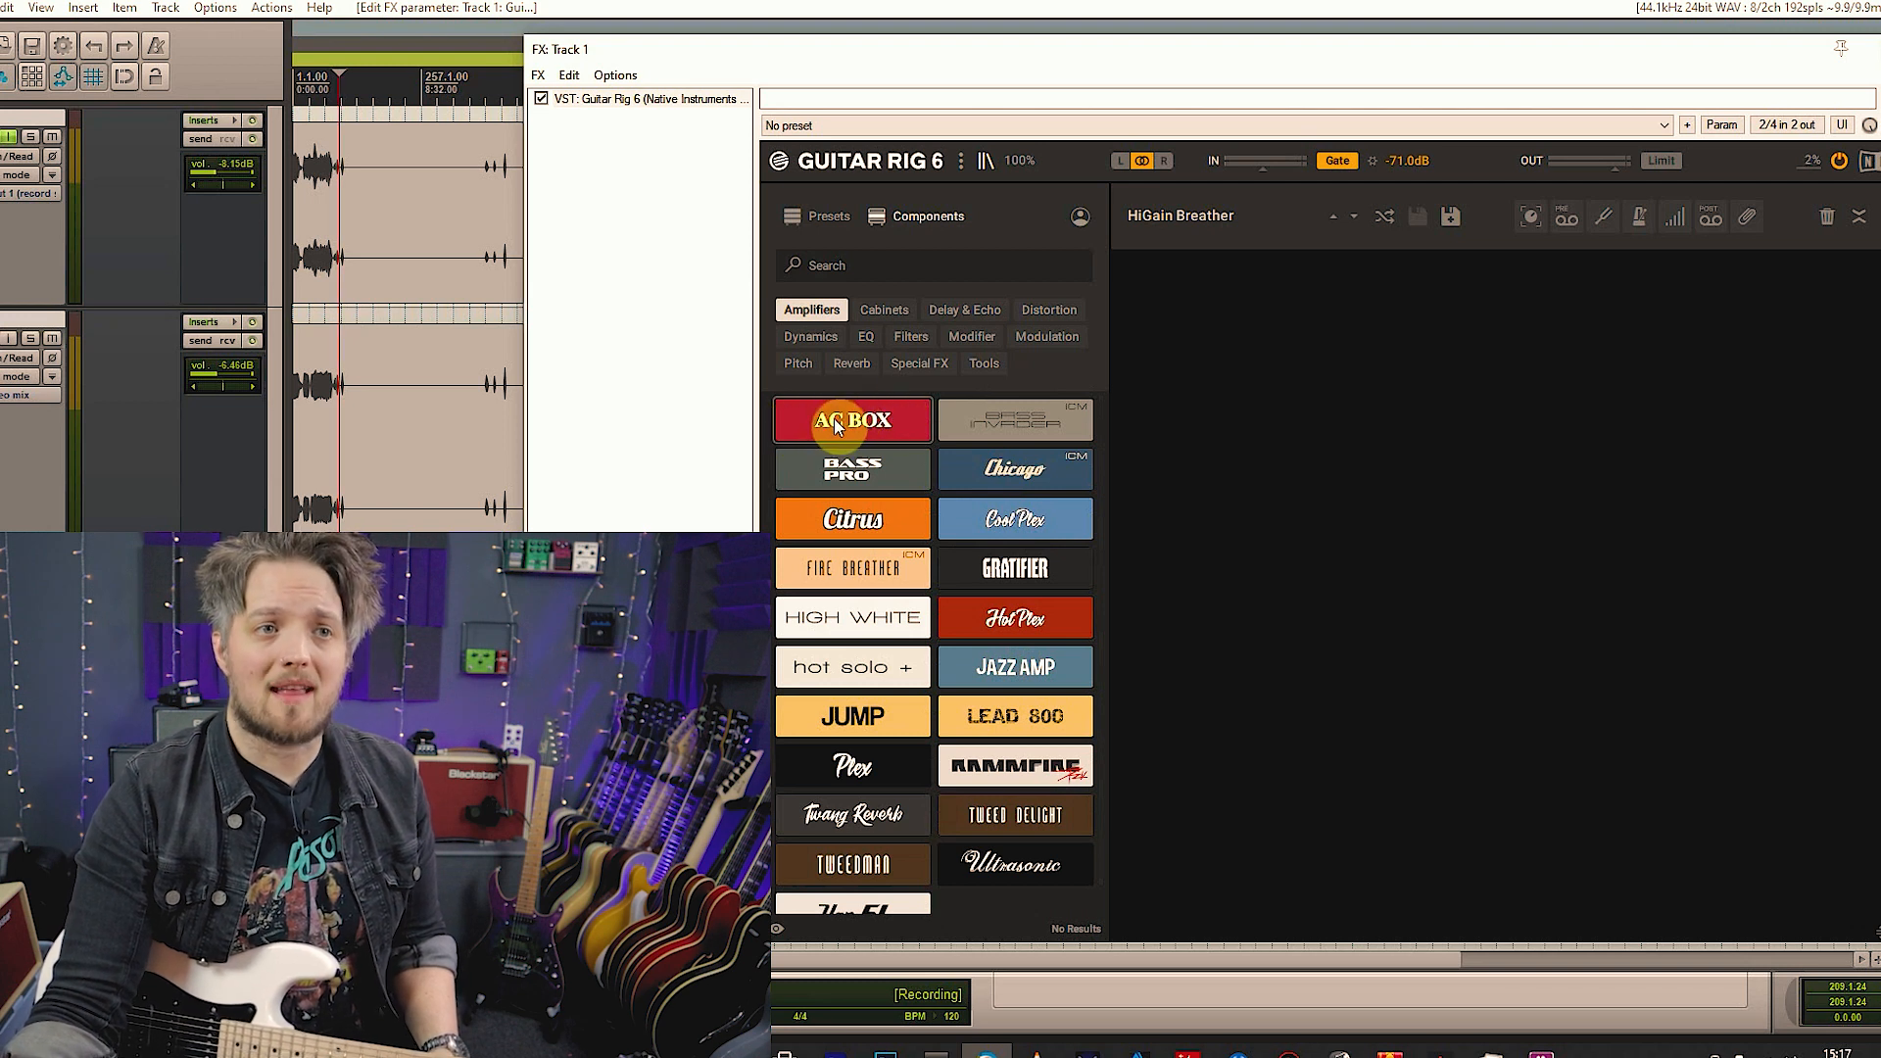
drag(833, 420, 1316, 392)
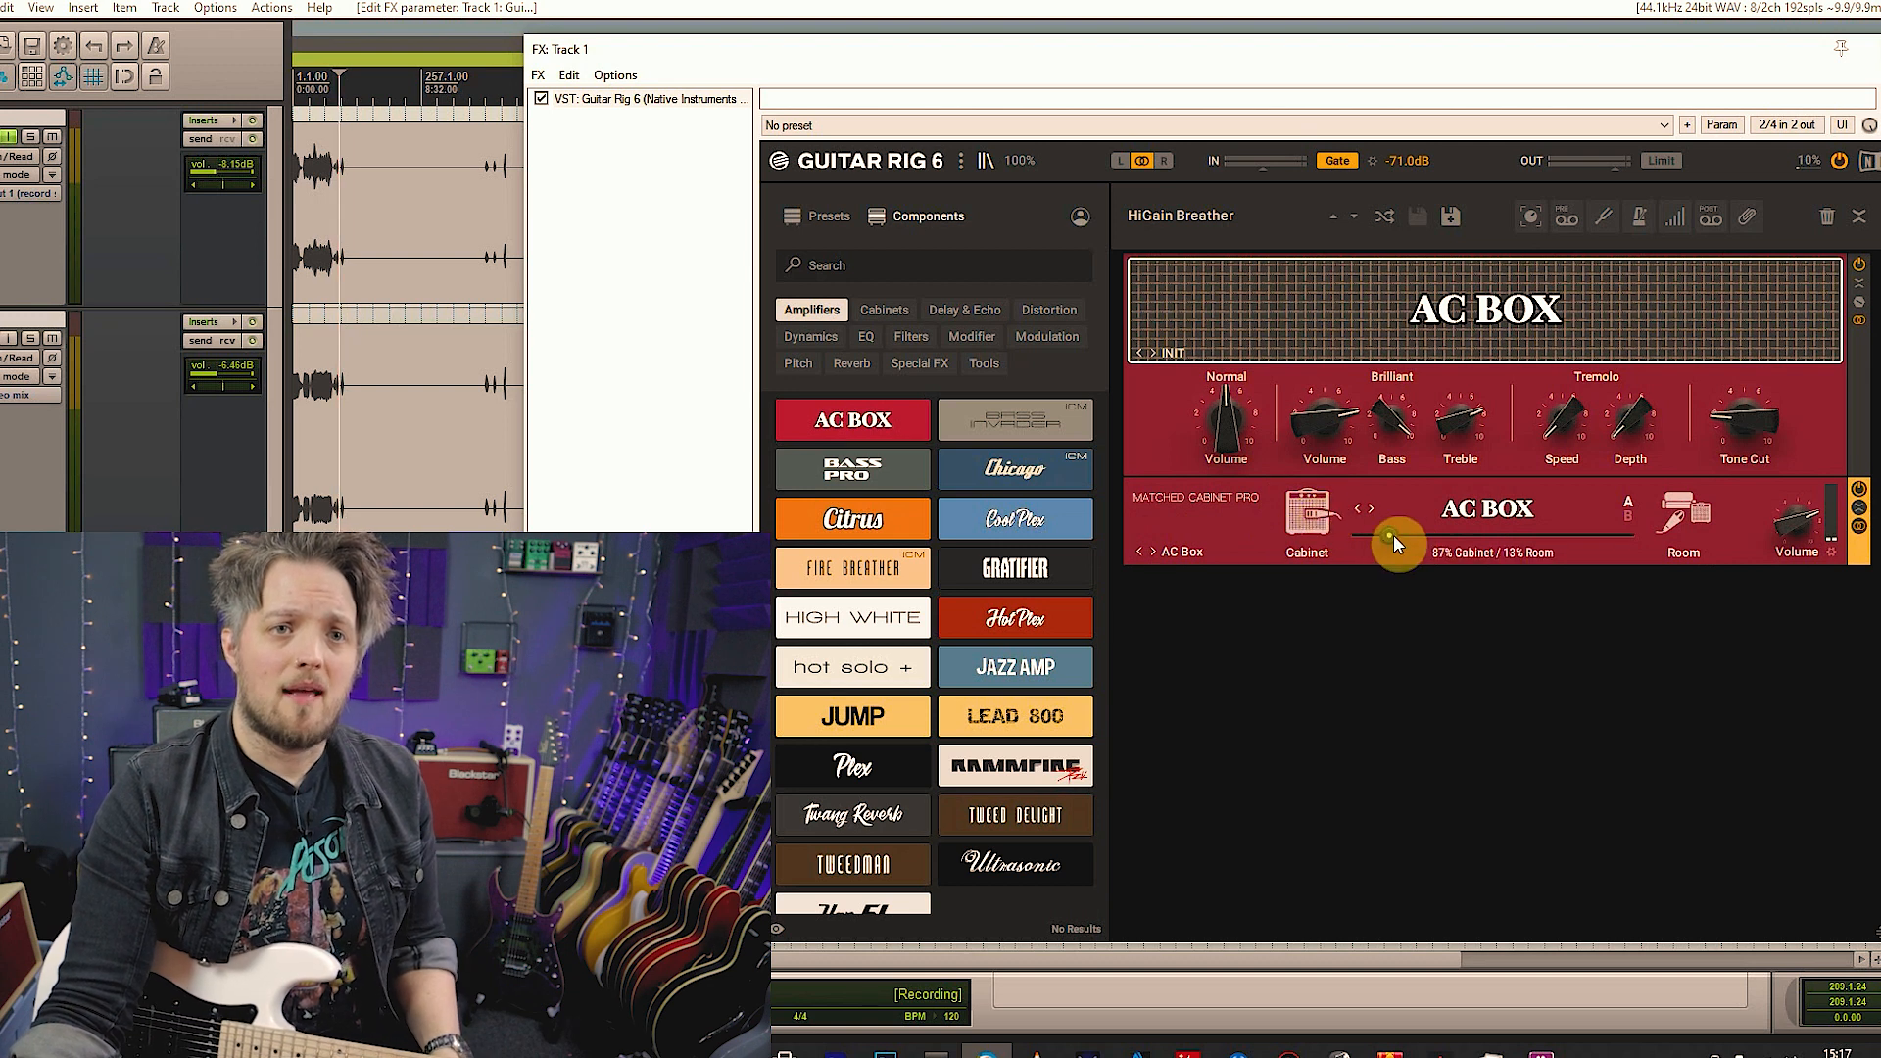
Adjust the matched cabinet's cabinet/room mix, try the Bass Pro cabinet and switch back to the AC Box cabinet
mouse_move(1389, 536)
mouse_down()
mouse_move(1628, 536)
mouse_move(1399, 536)
mouse_up()
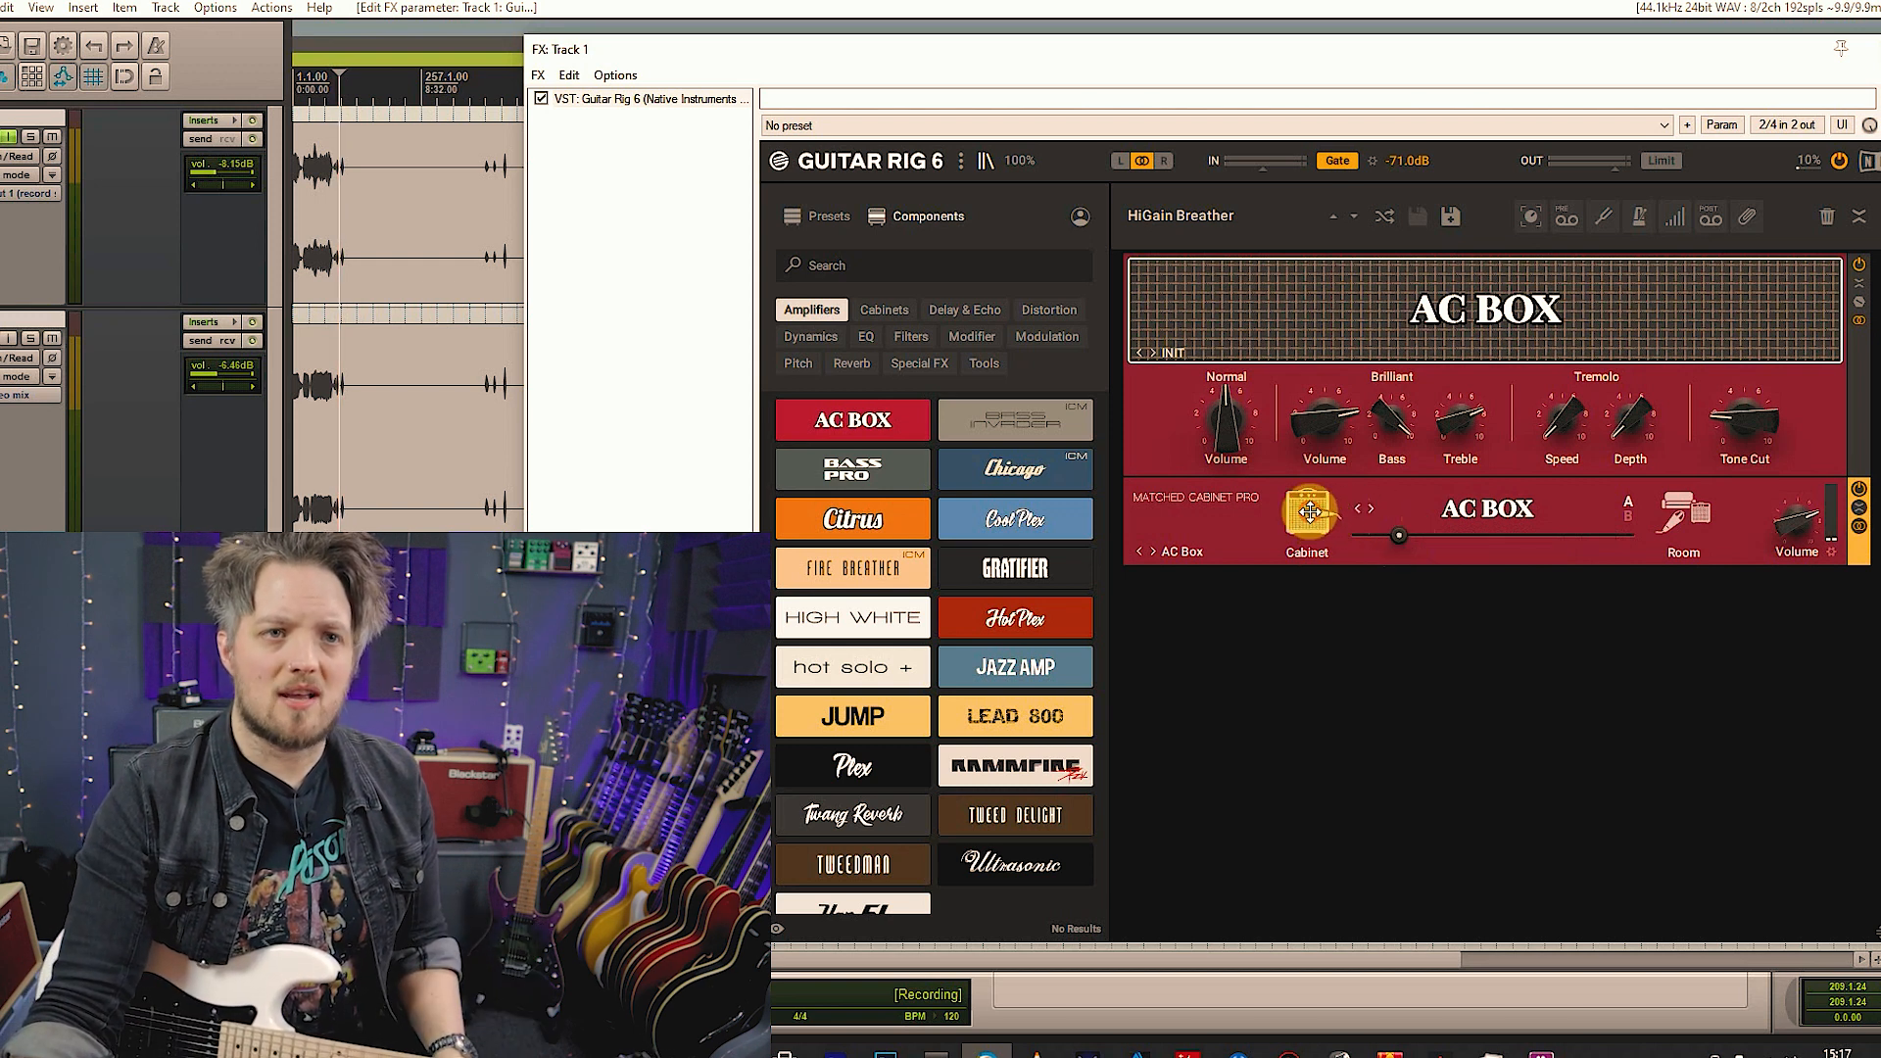
click(1368, 510)
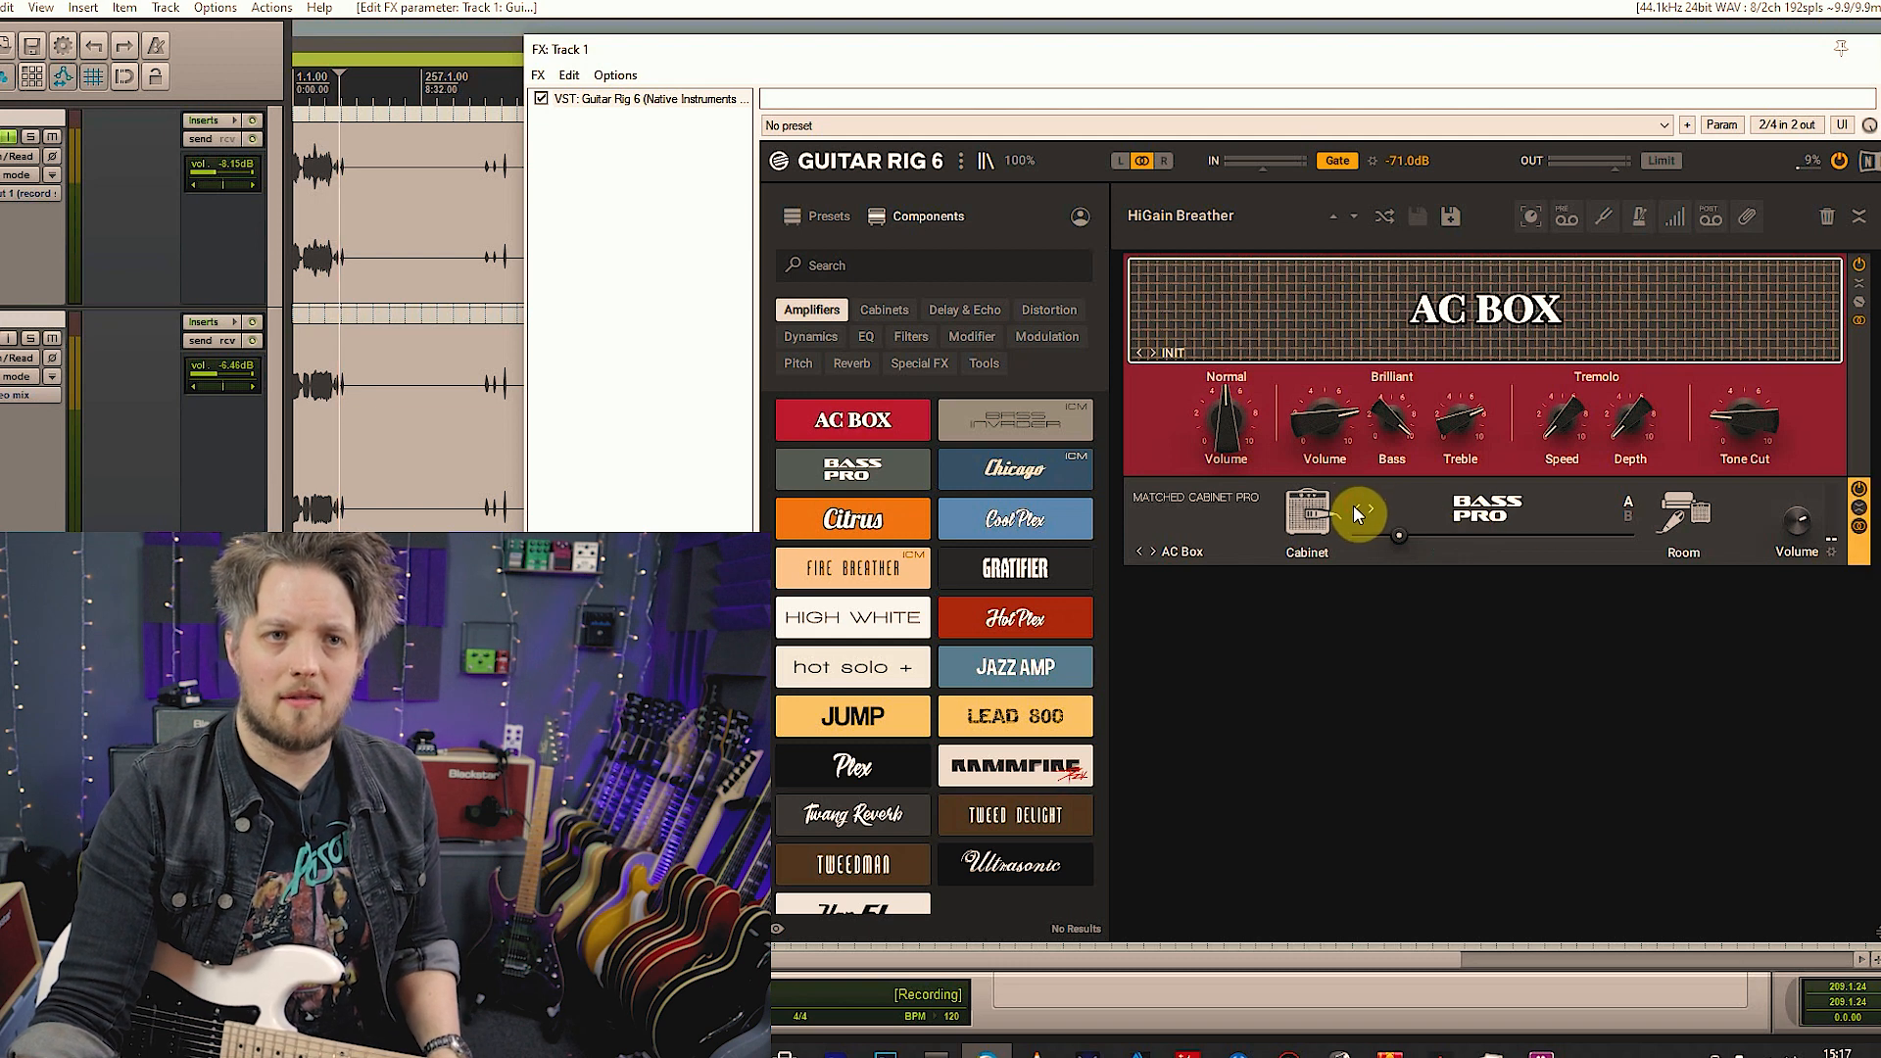
click(1355, 510)
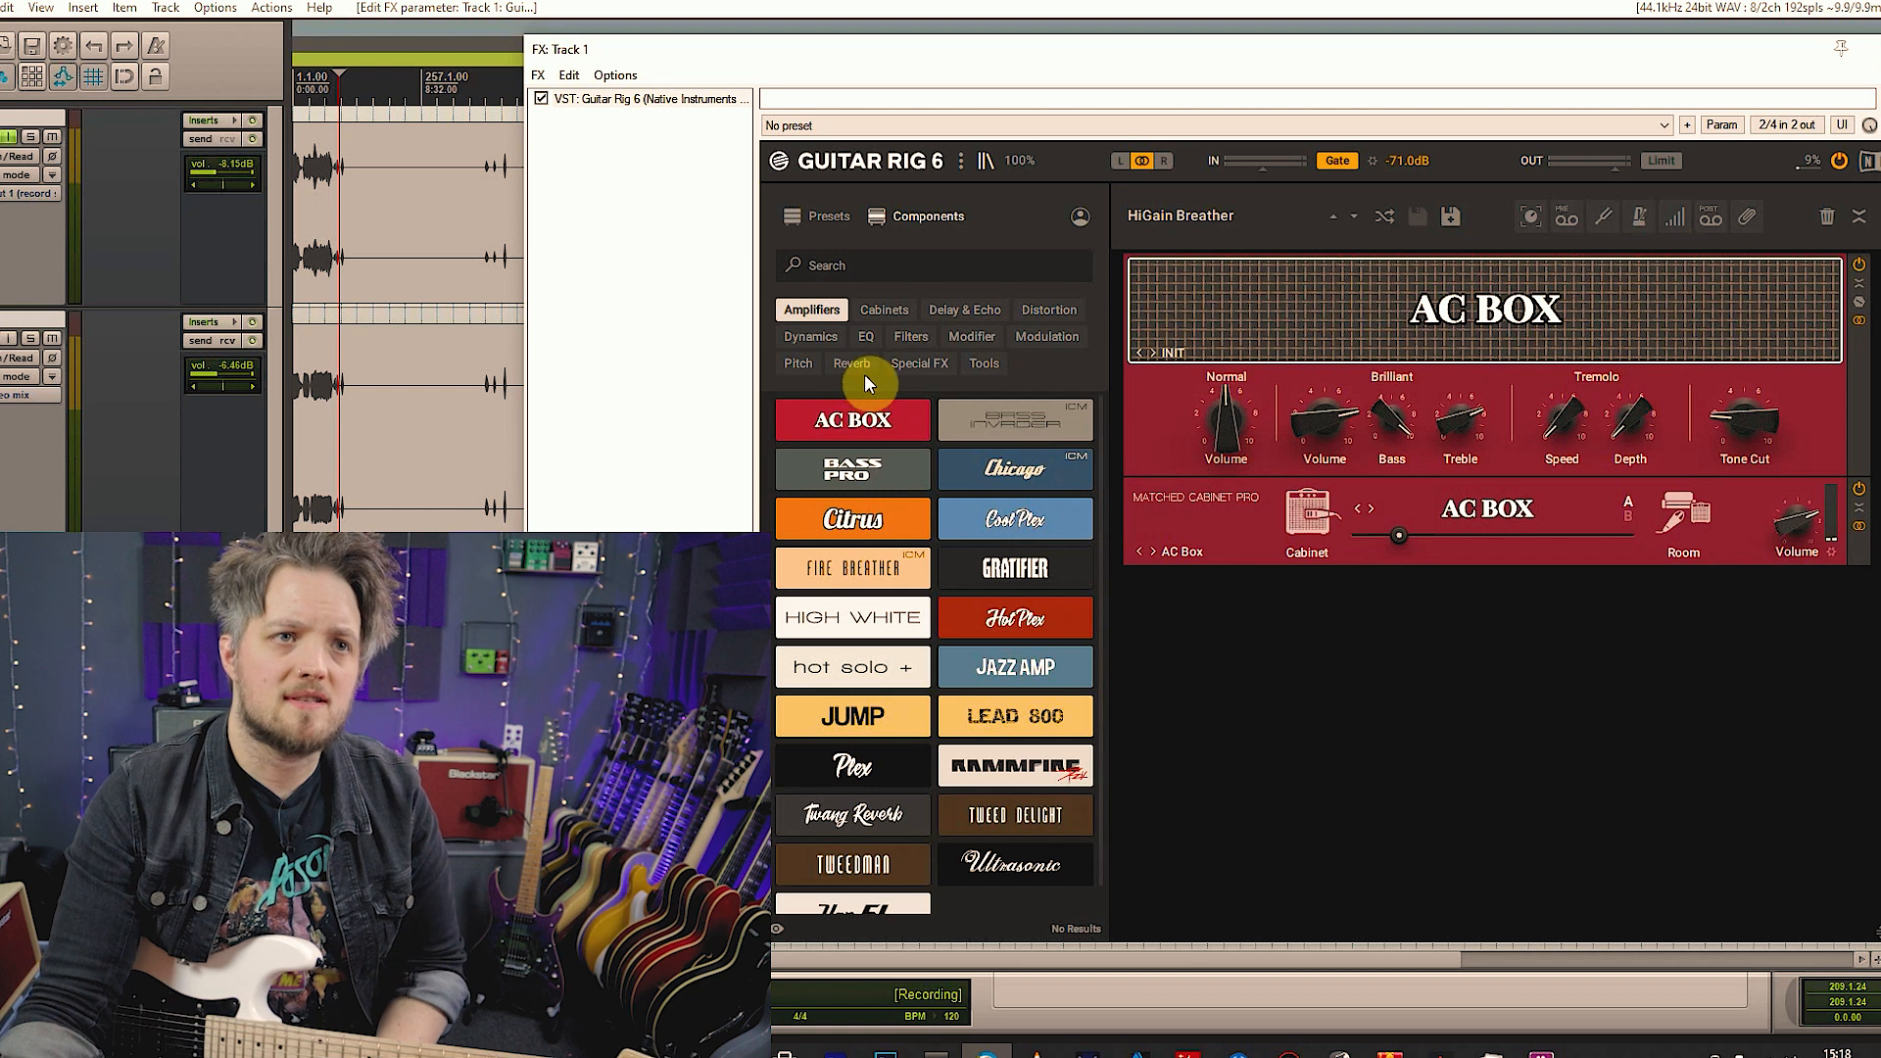
Filter the components to reverbs and place Studio Reverb ahead of the AC Box amp in the rack
click(838, 364)
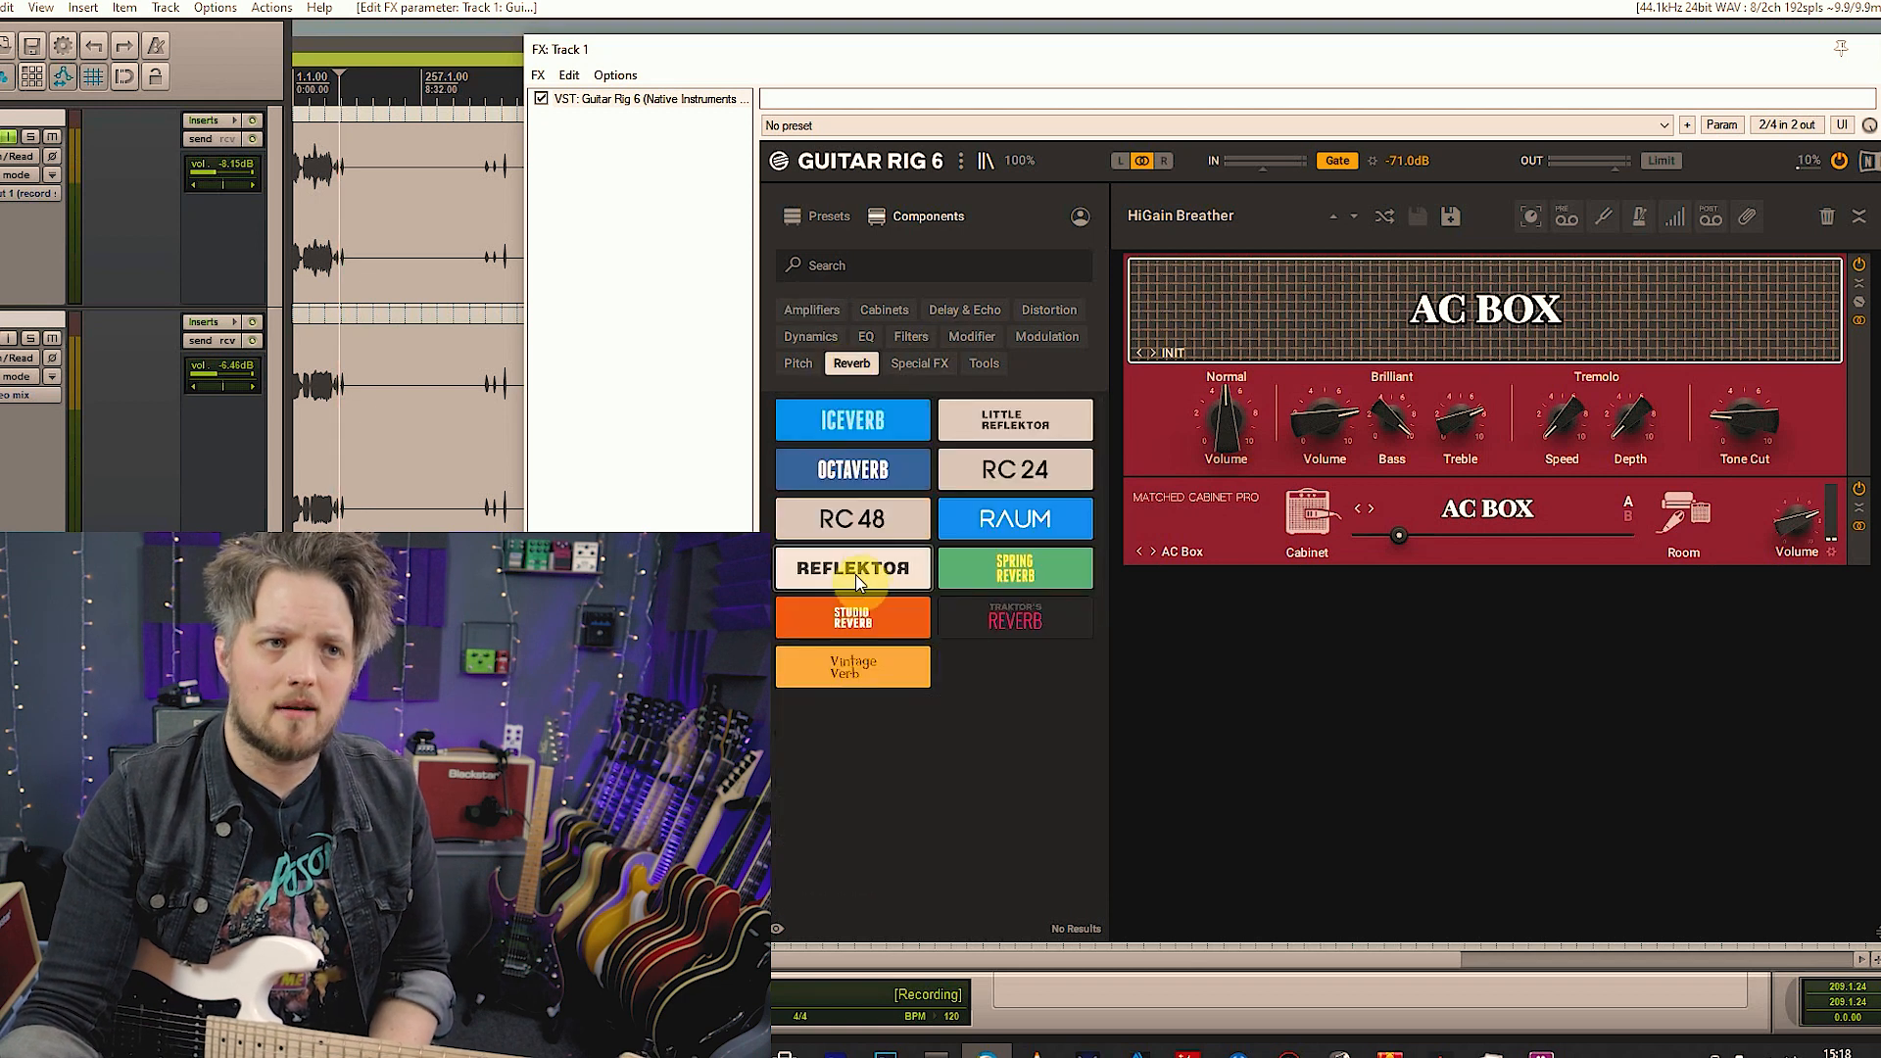
drag(862, 619, 1396, 267)
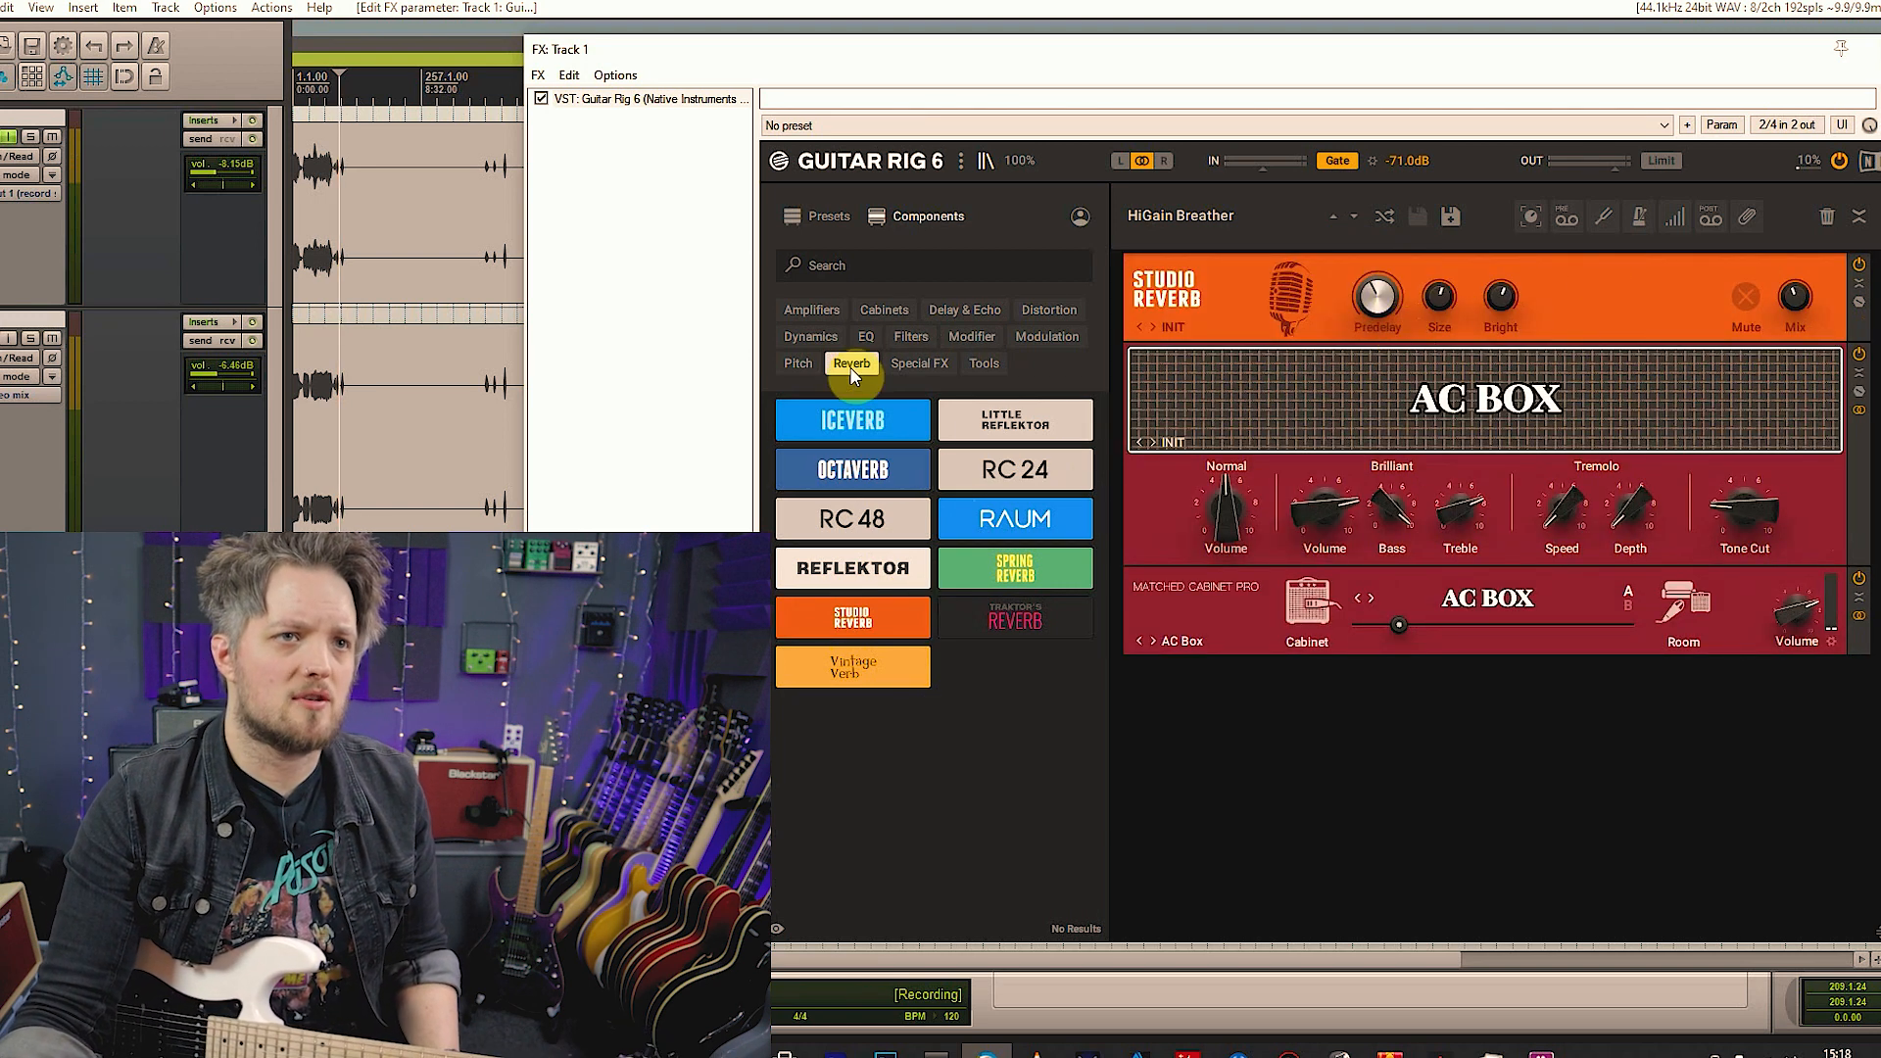
Return to the amplifier components and replace the AC Box amp with the Chicago amp
click(811, 309)
drag(993, 474, 1316, 441)
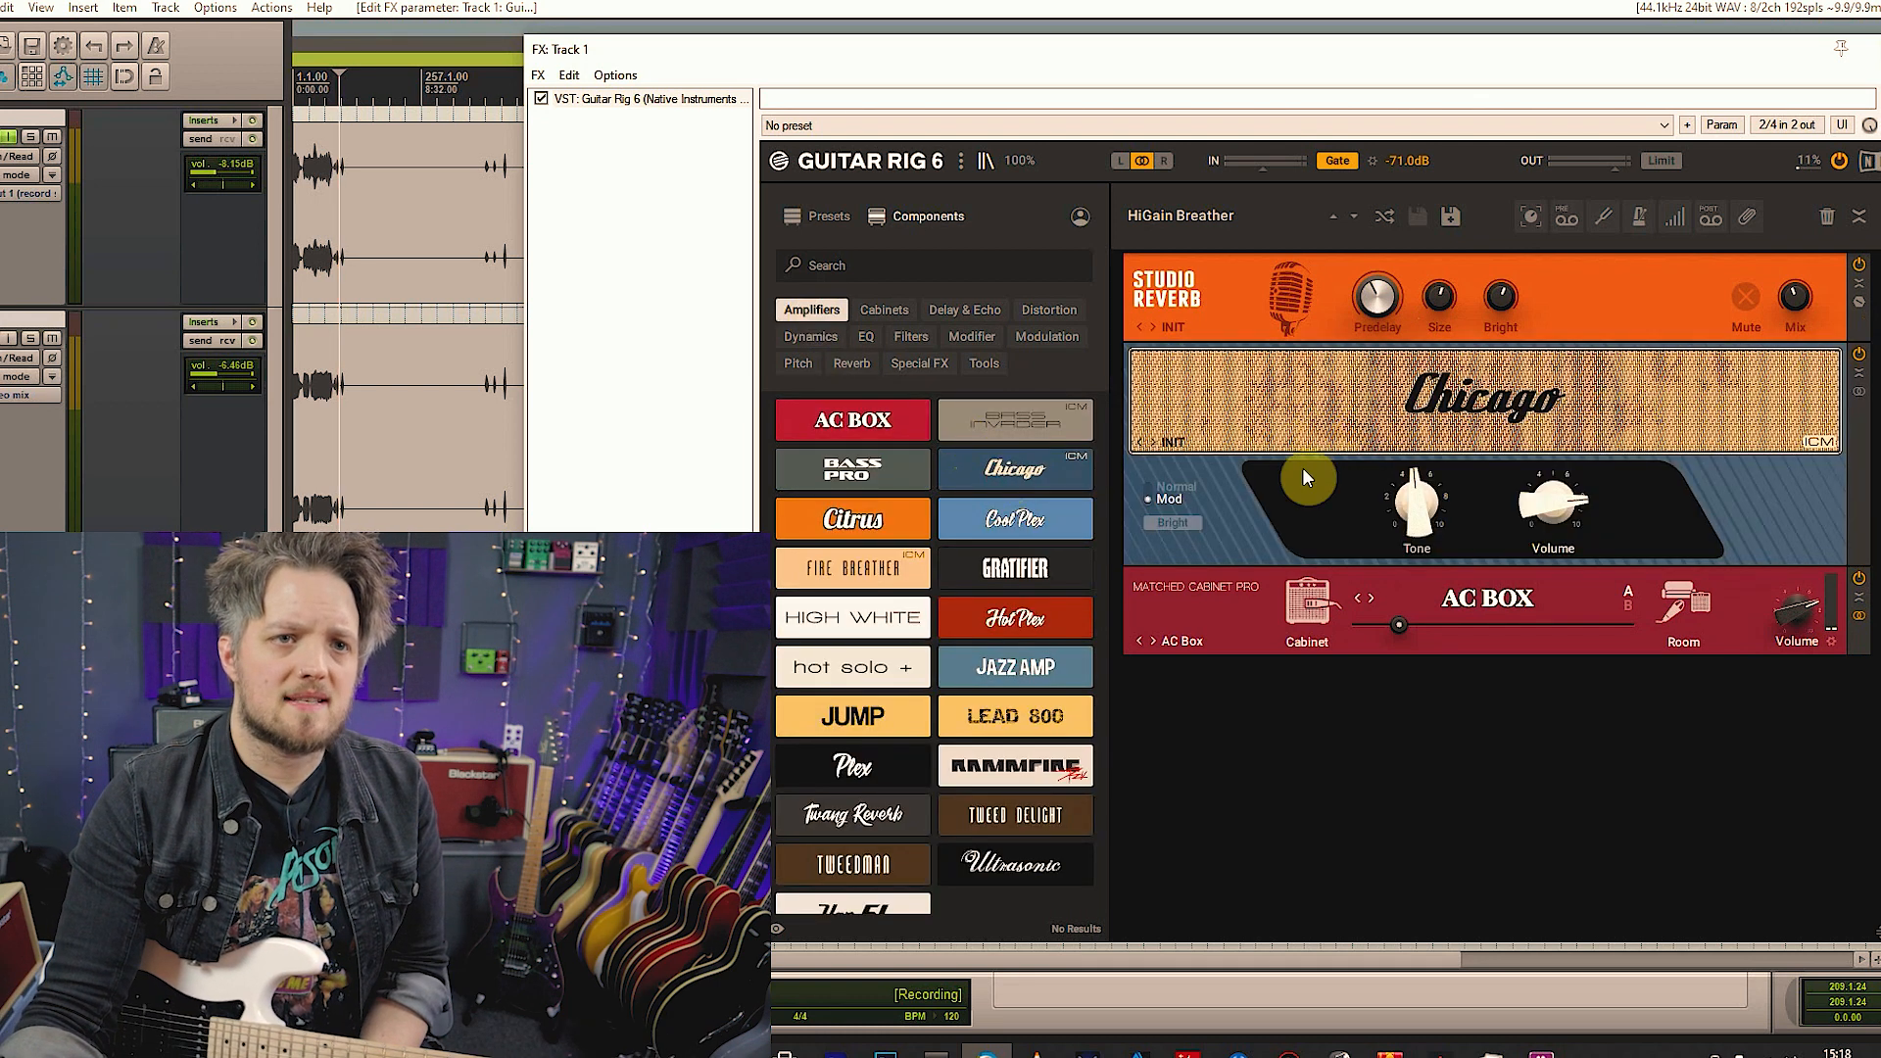
right_click(1308, 605)
key(Escape)
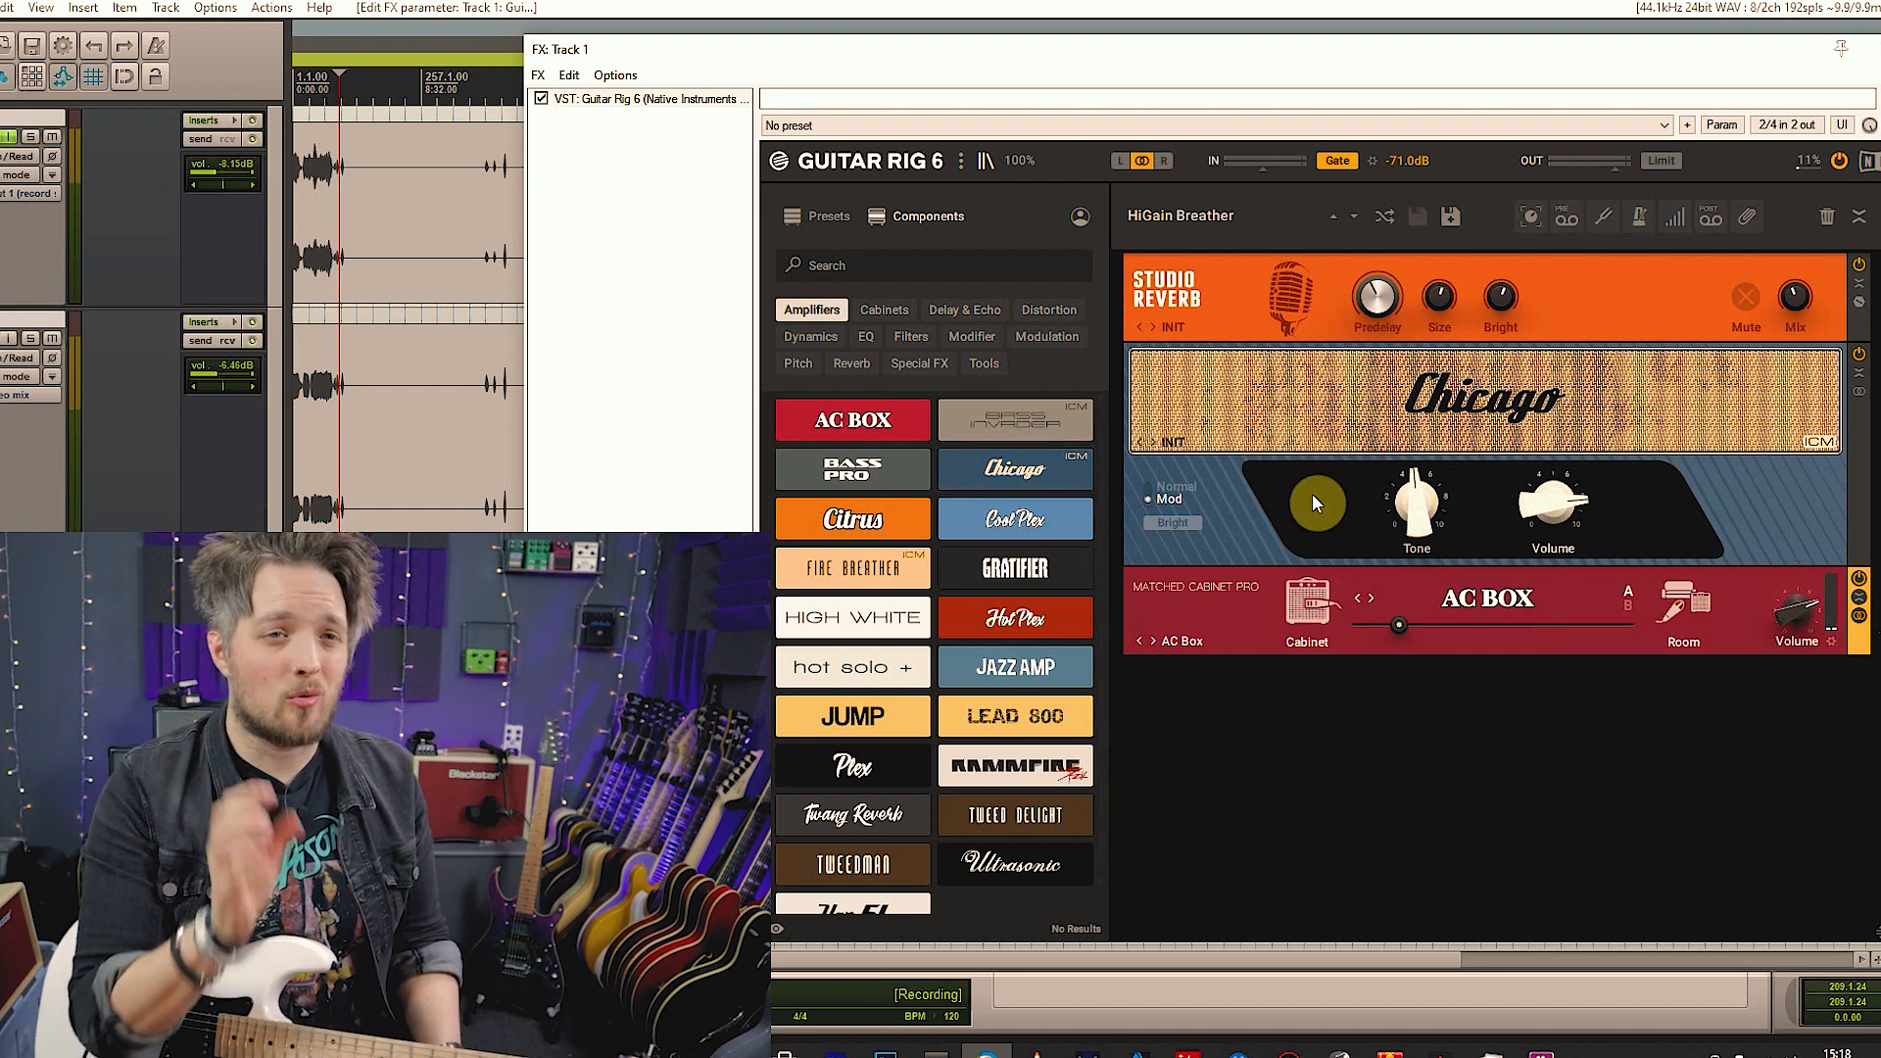
Delete the AC Box matched cabinet and the Chicago amp from the rack
right_click(1475, 593)
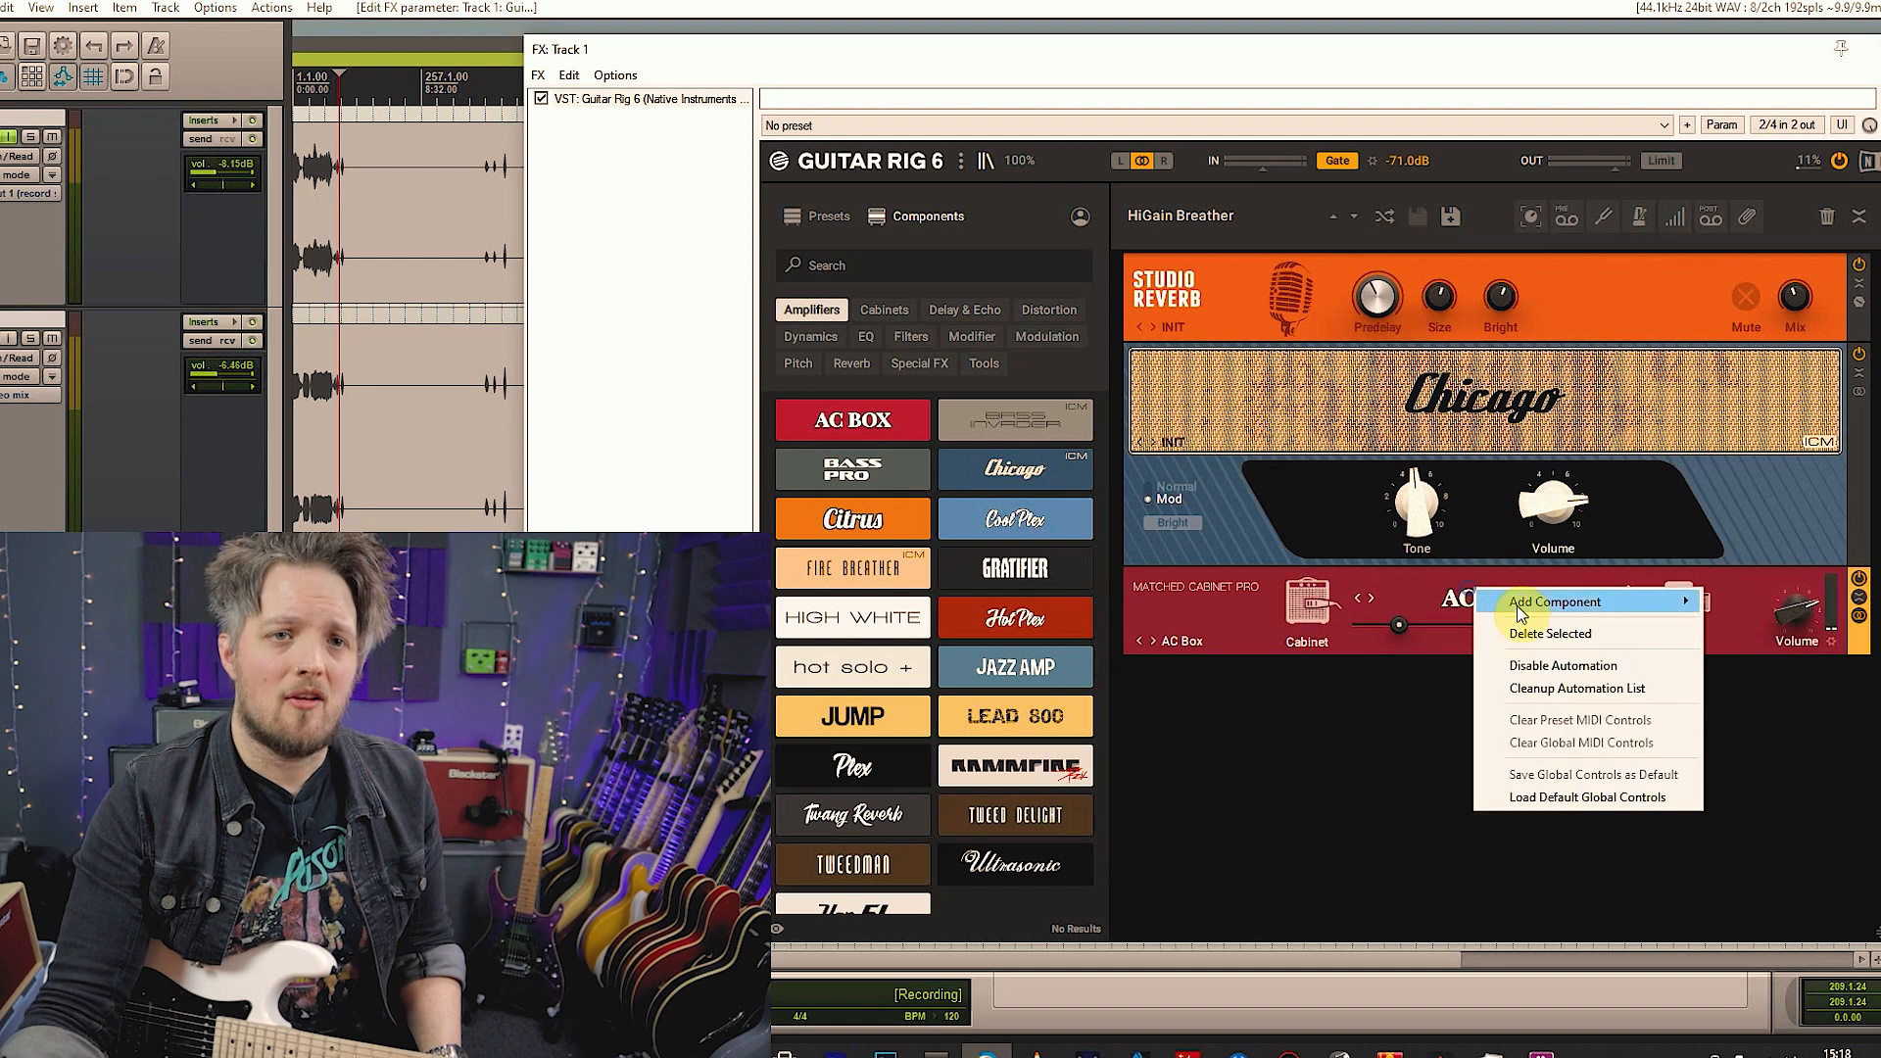
click(1548, 634)
right_click(1432, 453)
click(1503, 494)
Add the Chicago amp with its matched cabinet below Studio Reverb, adjust its volume and enable Bright
drag(1074, 471, 1291, 444)
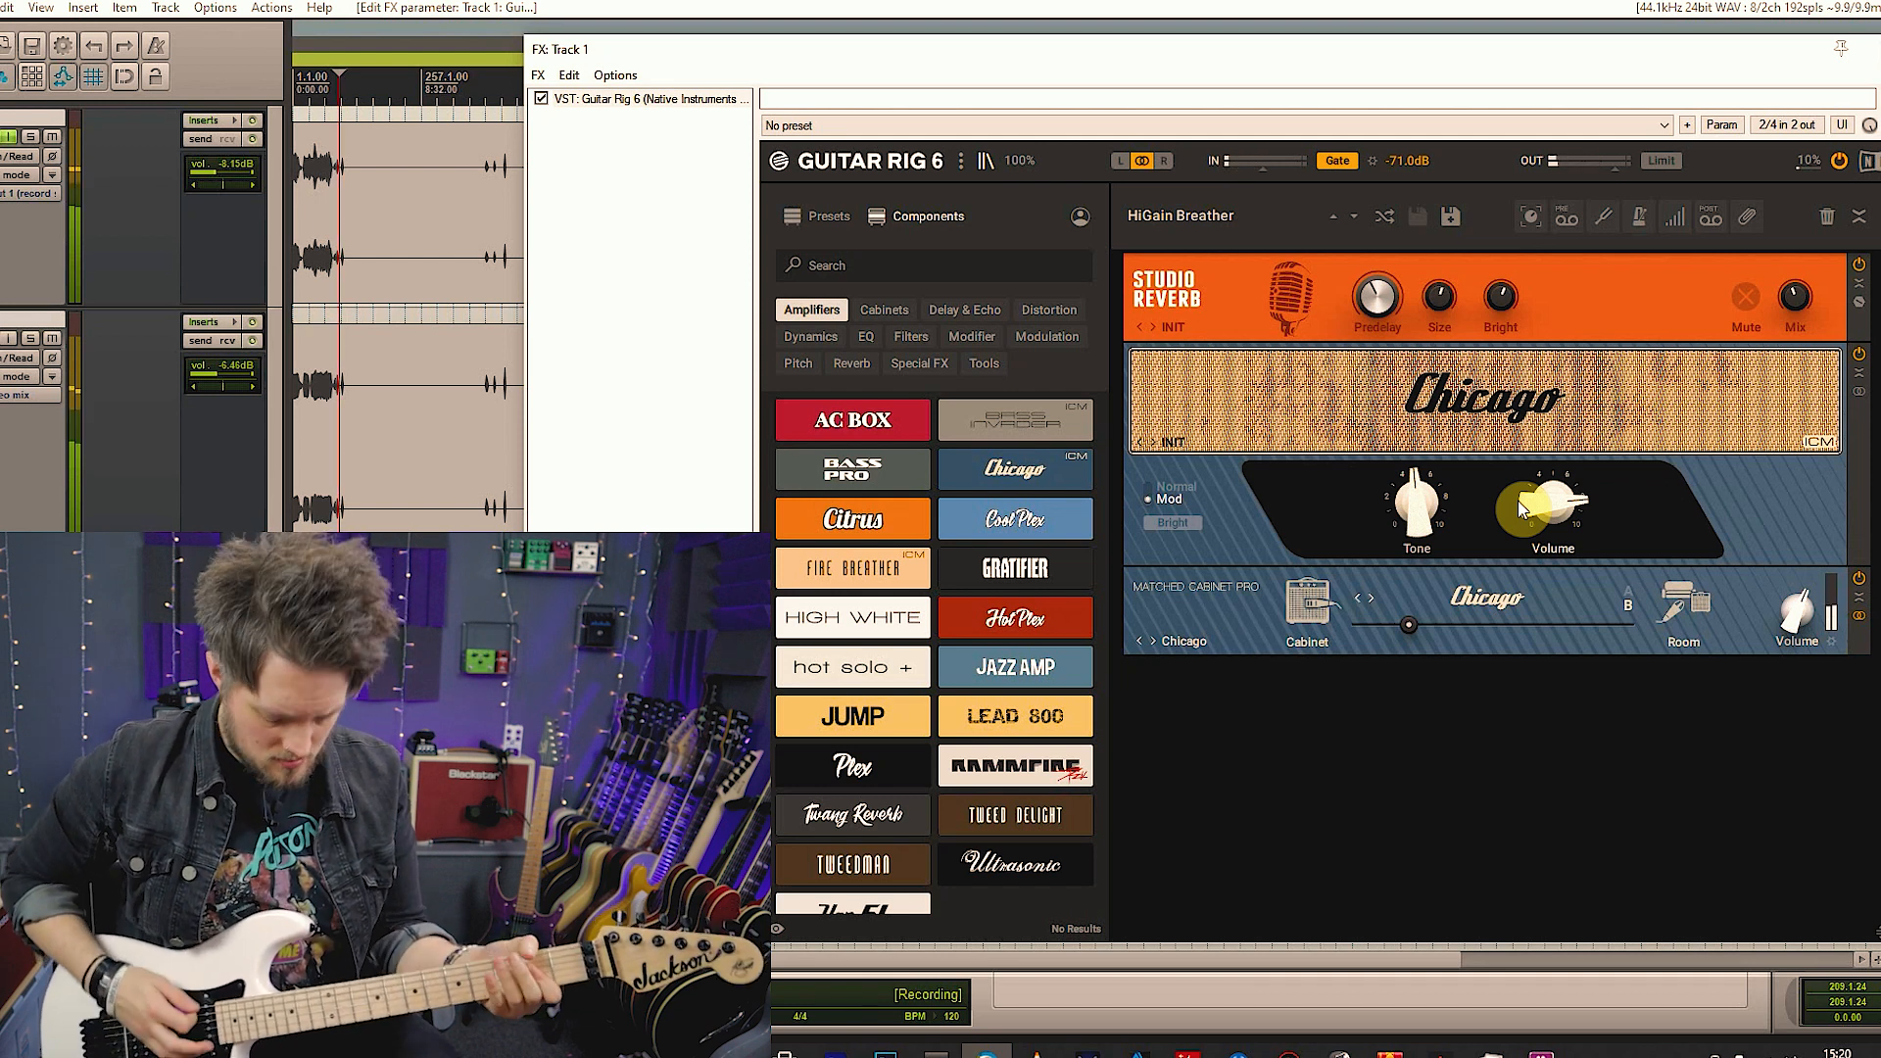
mouse_move(1550, 507)
mouse_down()
mouse_move(1550, 489)
mouse_move(1536, 509)
mouse_up()
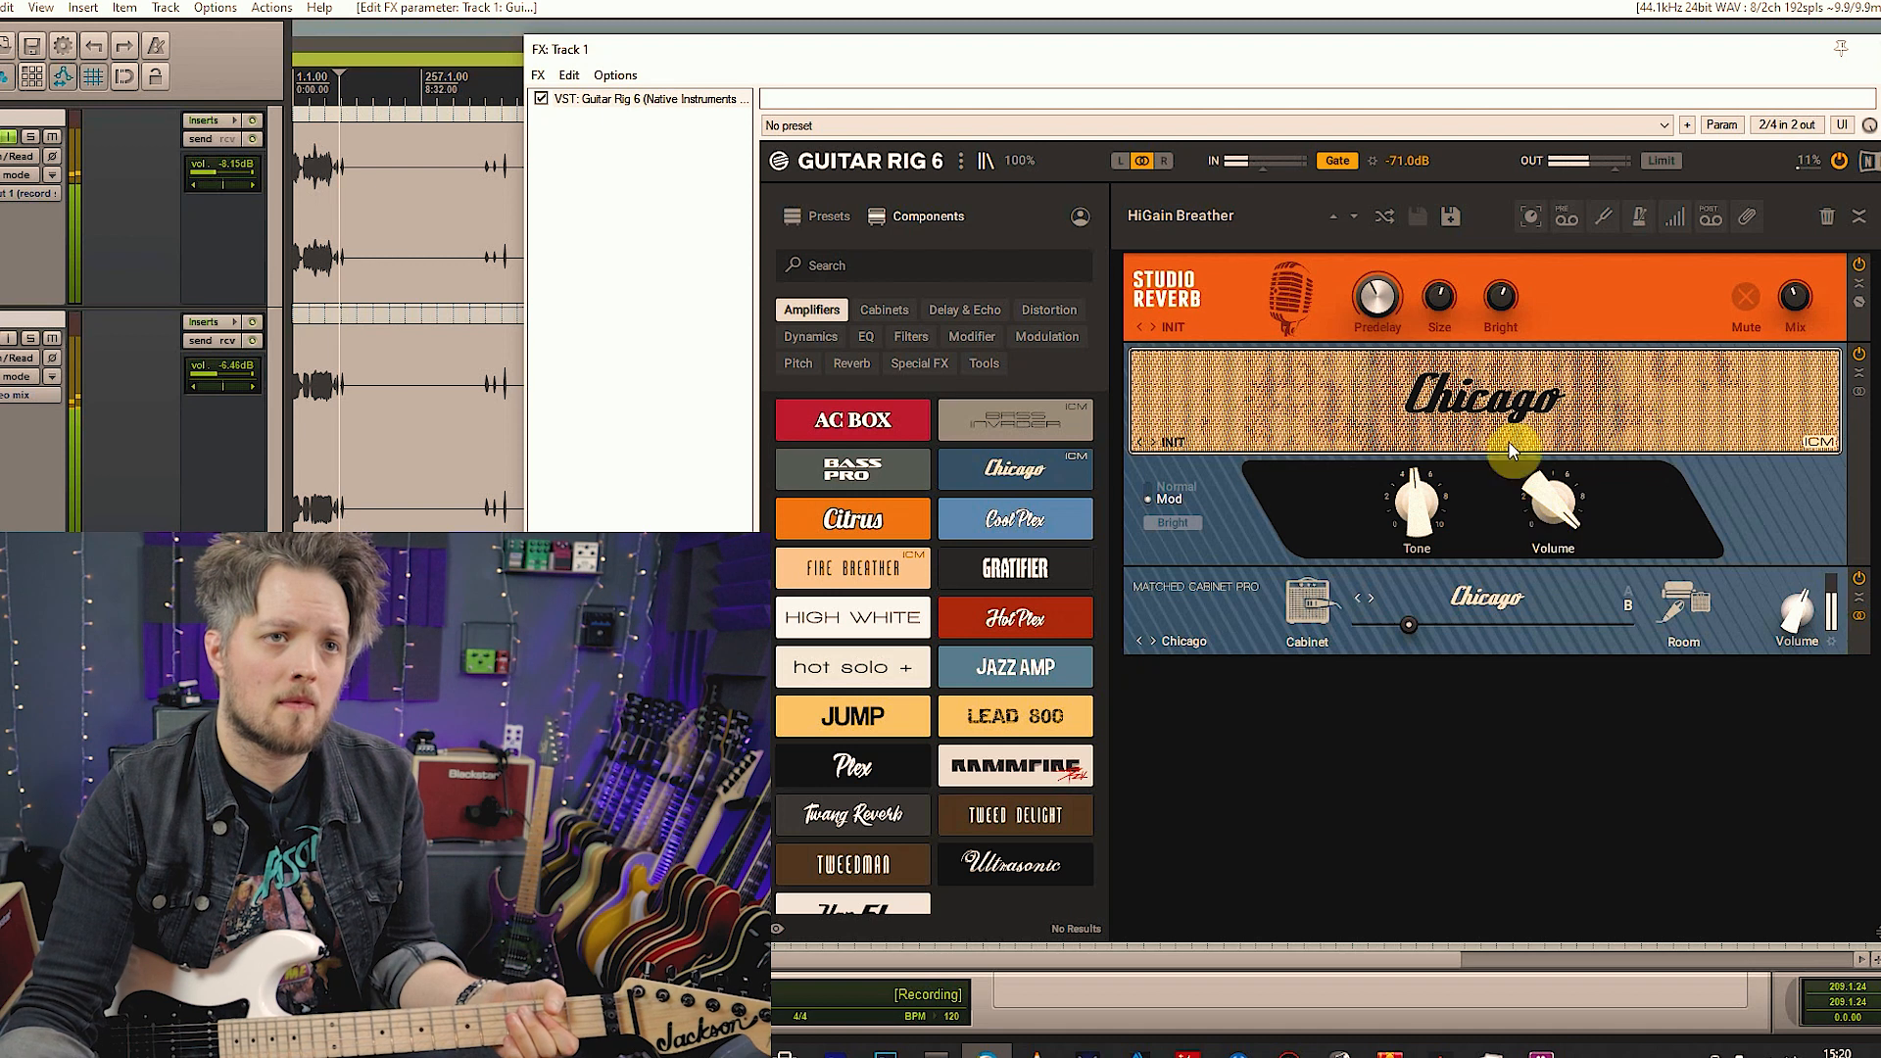
click(1176, 524)
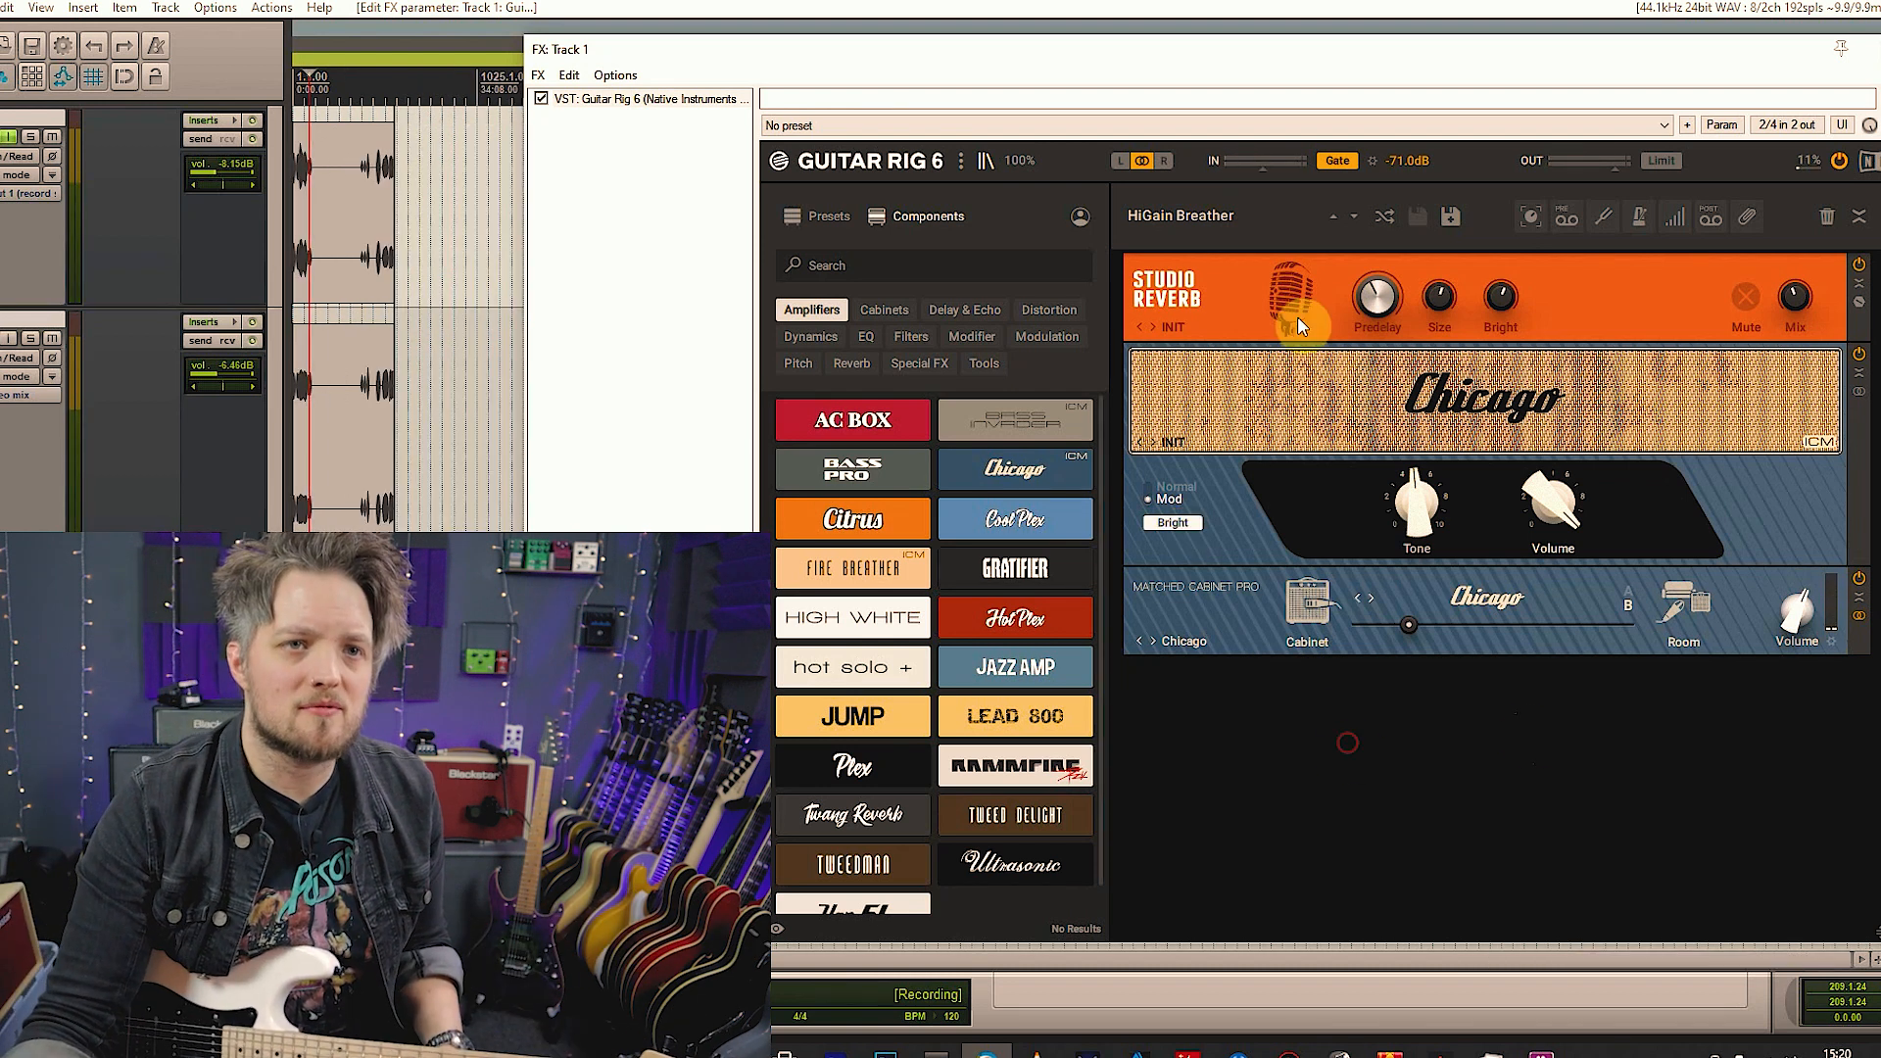
Delete the Chicago amp and its matched cabinet, leaving only Studio Reverb in the rack
click(1264, 397)
right_click(1301, 419)
click(1324, 438)
click(1227, 404)
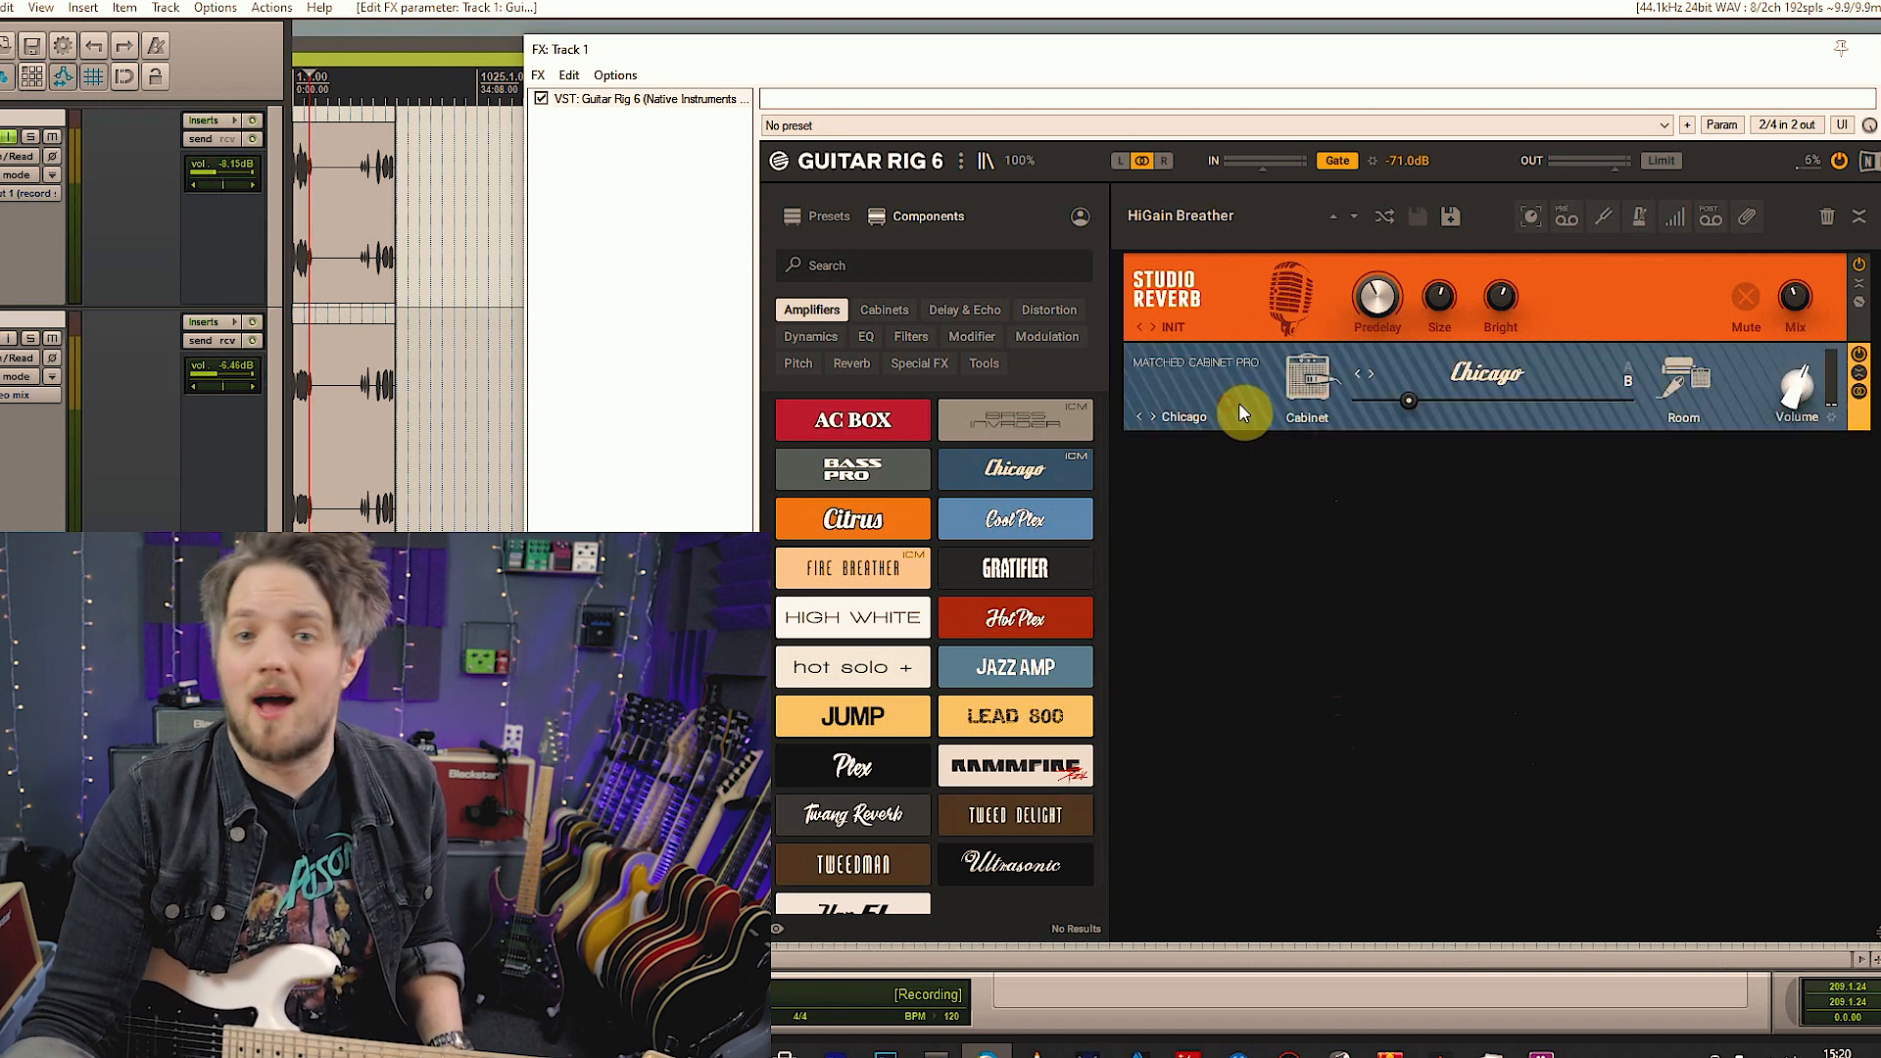
right_click(1240, 401)
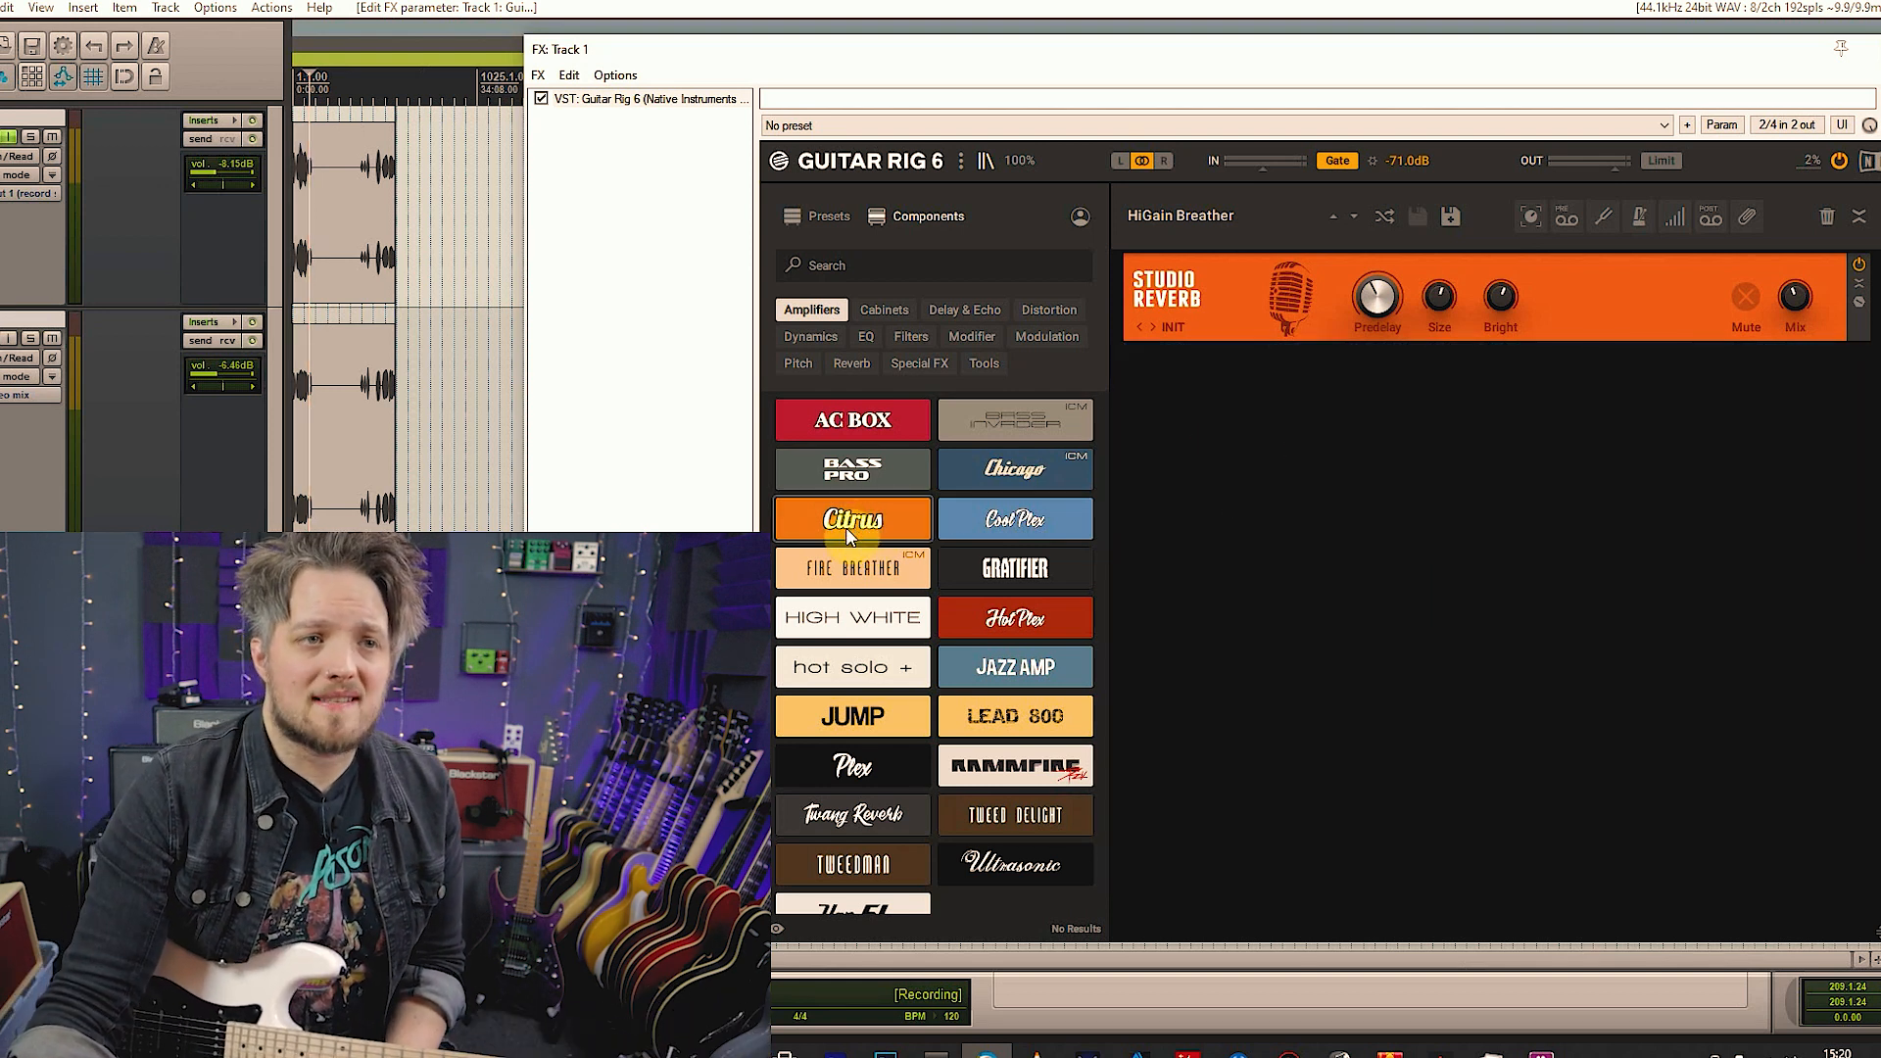
Add the Citrus amp below Studio Reverb, raise its gain and set its Master to 9.52
drag(844, 525, 1257, 526)
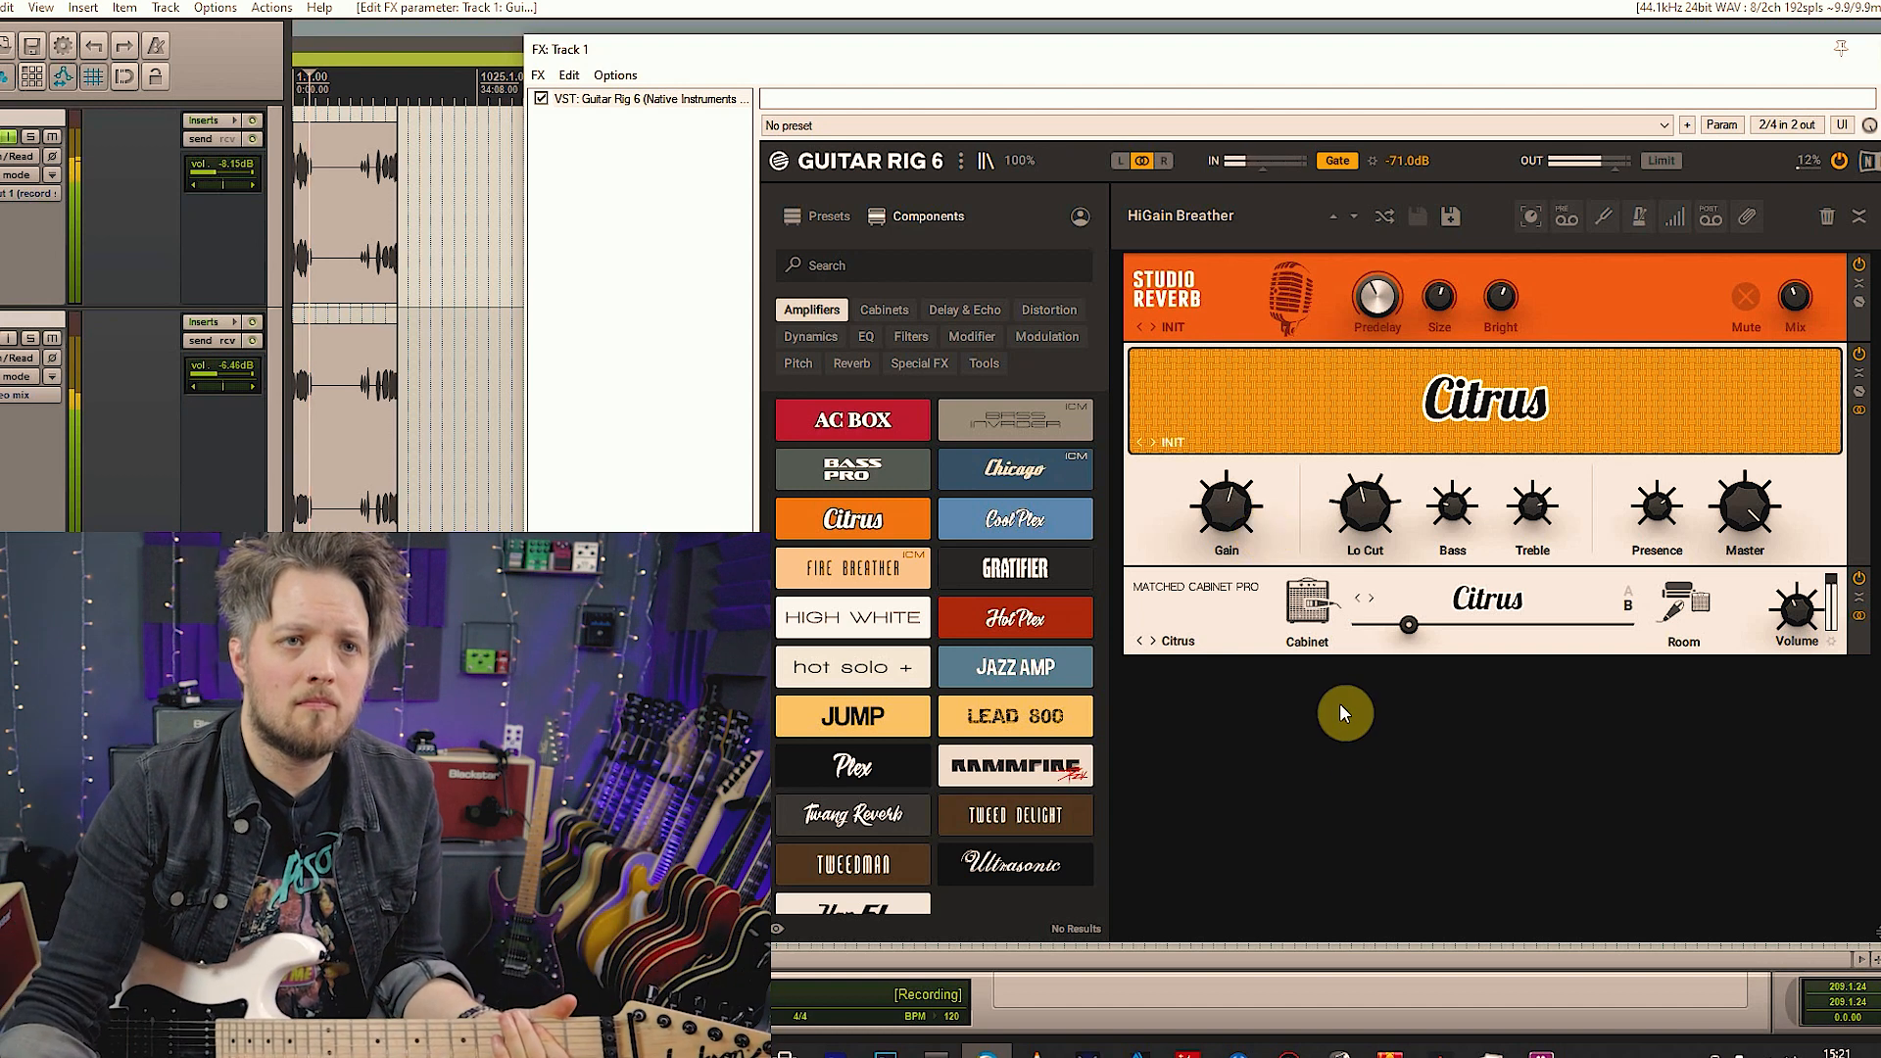
drag(1225, 504, 1225, 475)
drag(1879, 529, 1745, 521)
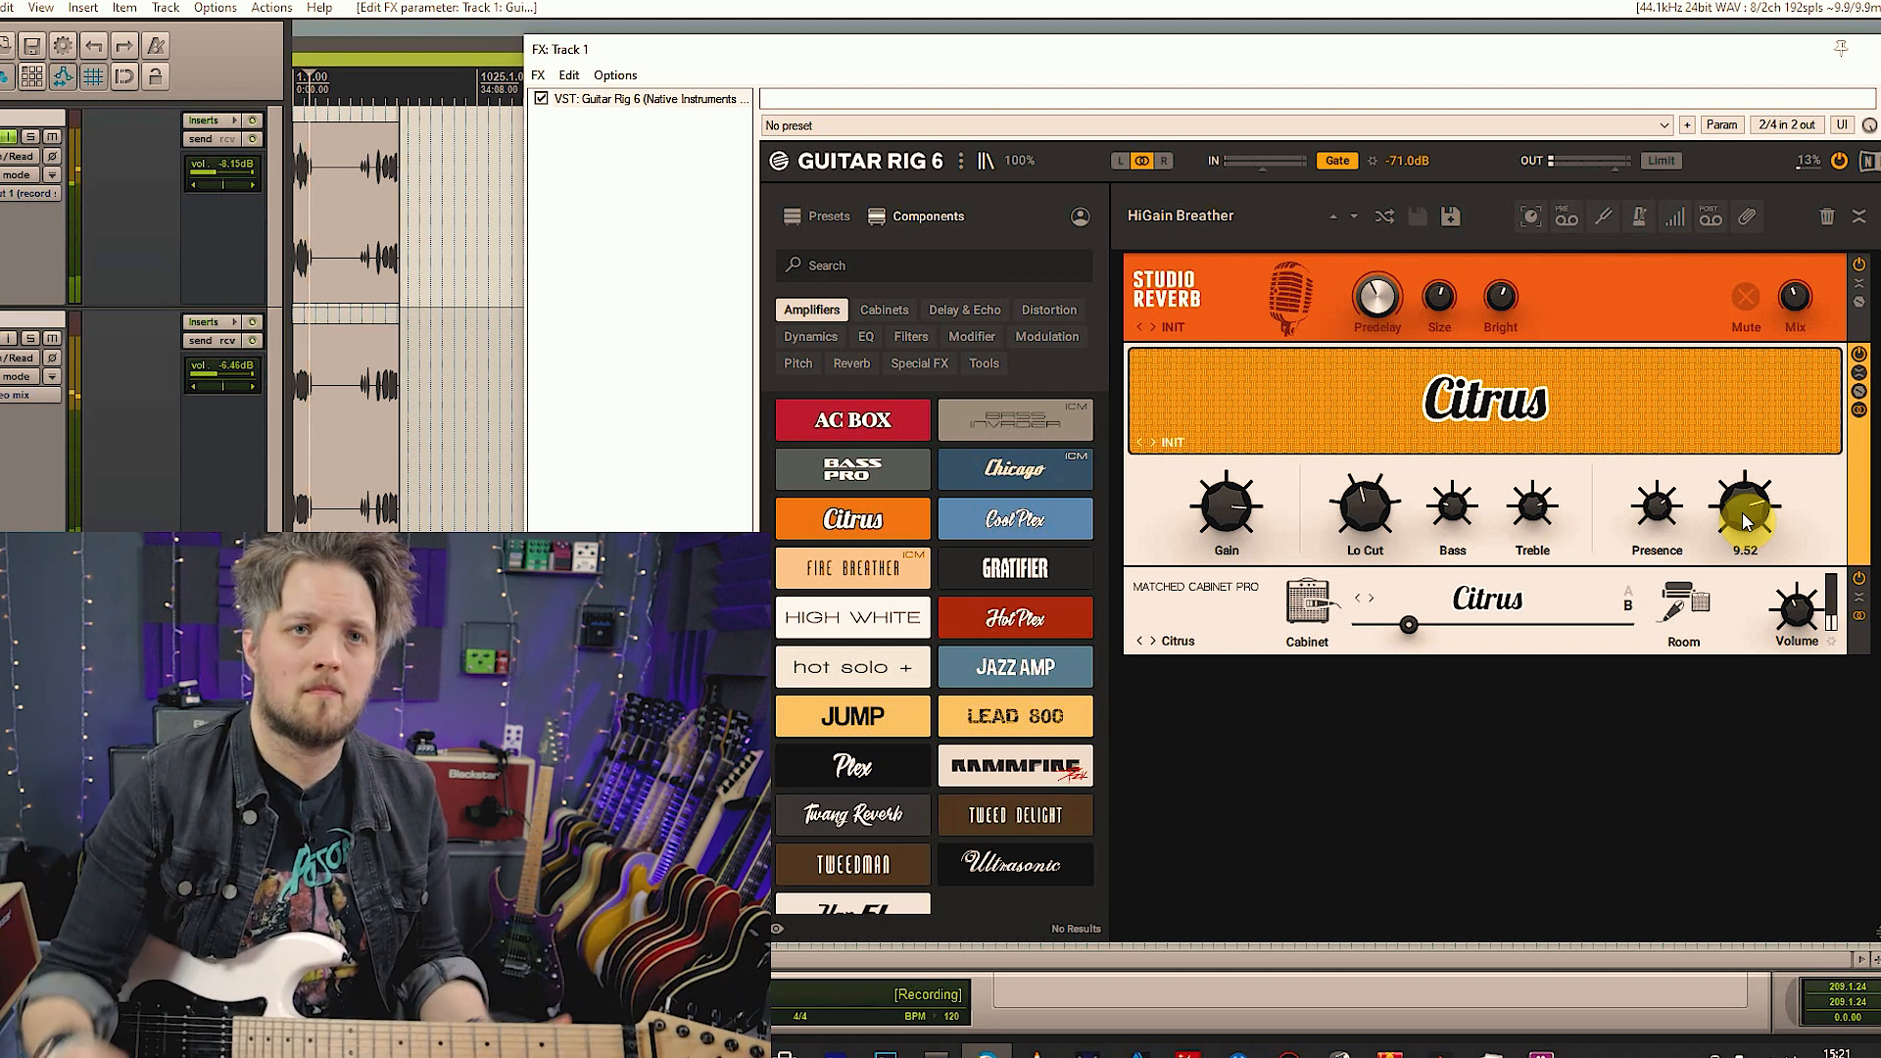
Replace the Citrus amp and cabinet with the Cool Plex amp and set its first volume control to 2.40
right_click(1315, 437)
click(1352, 481)
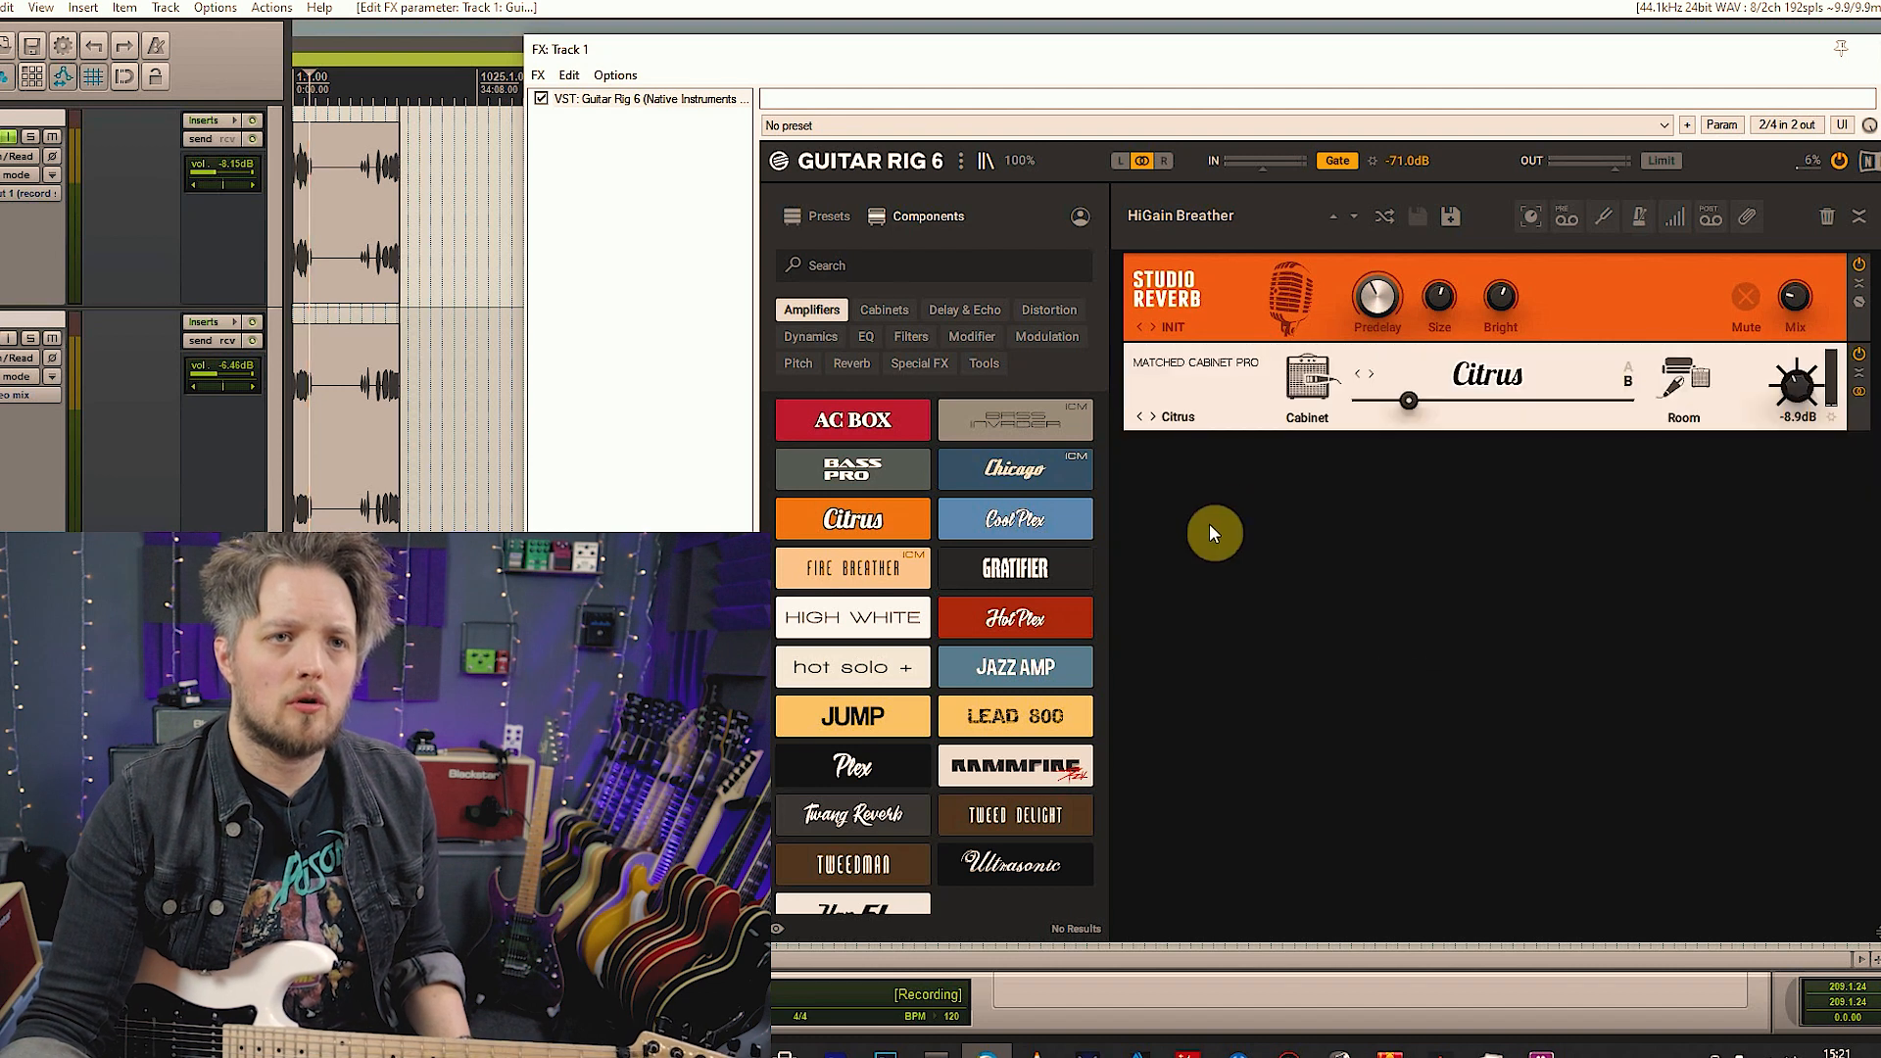
right_click(1220, 390)
click(1253, 427)
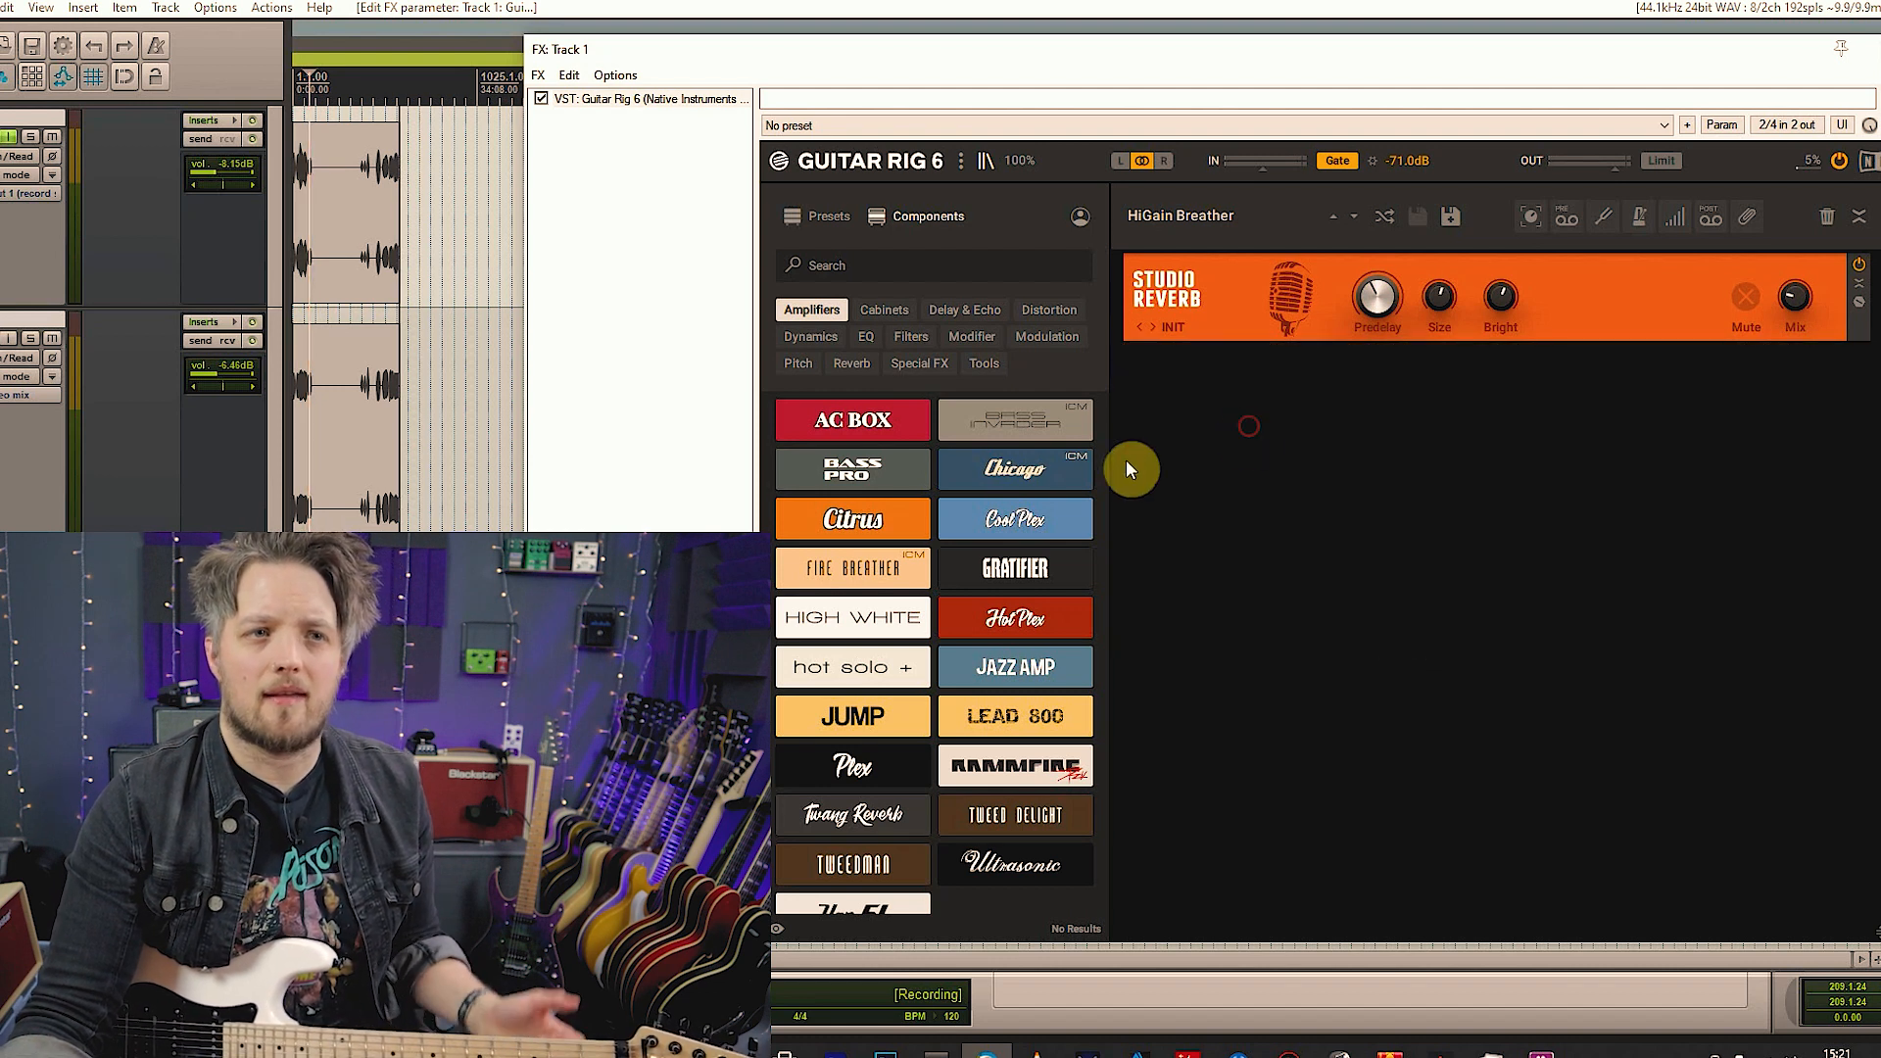
drag(1012, 527, 1250, 515)
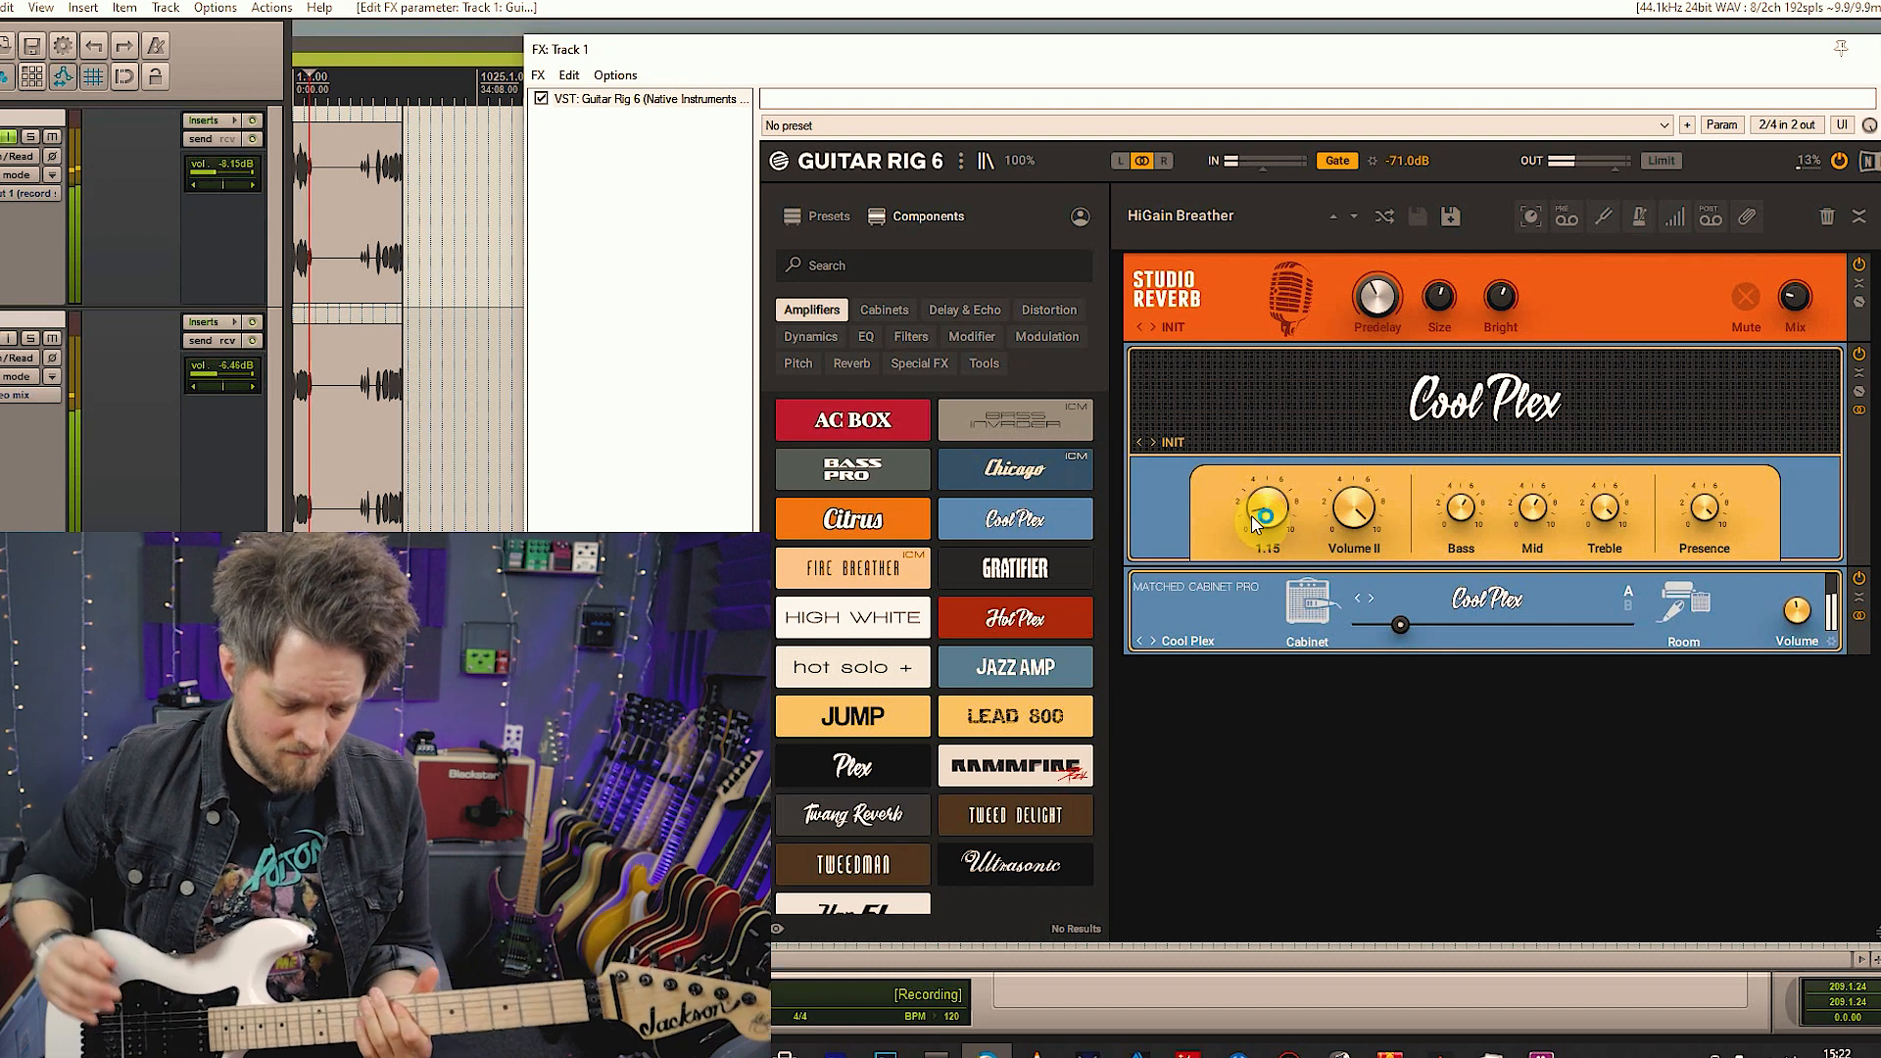
mouse_move(1244, 505)
mouse_down()
mouse_move(1265, 467)
mouse_move(1250, 513)
mouse_up()
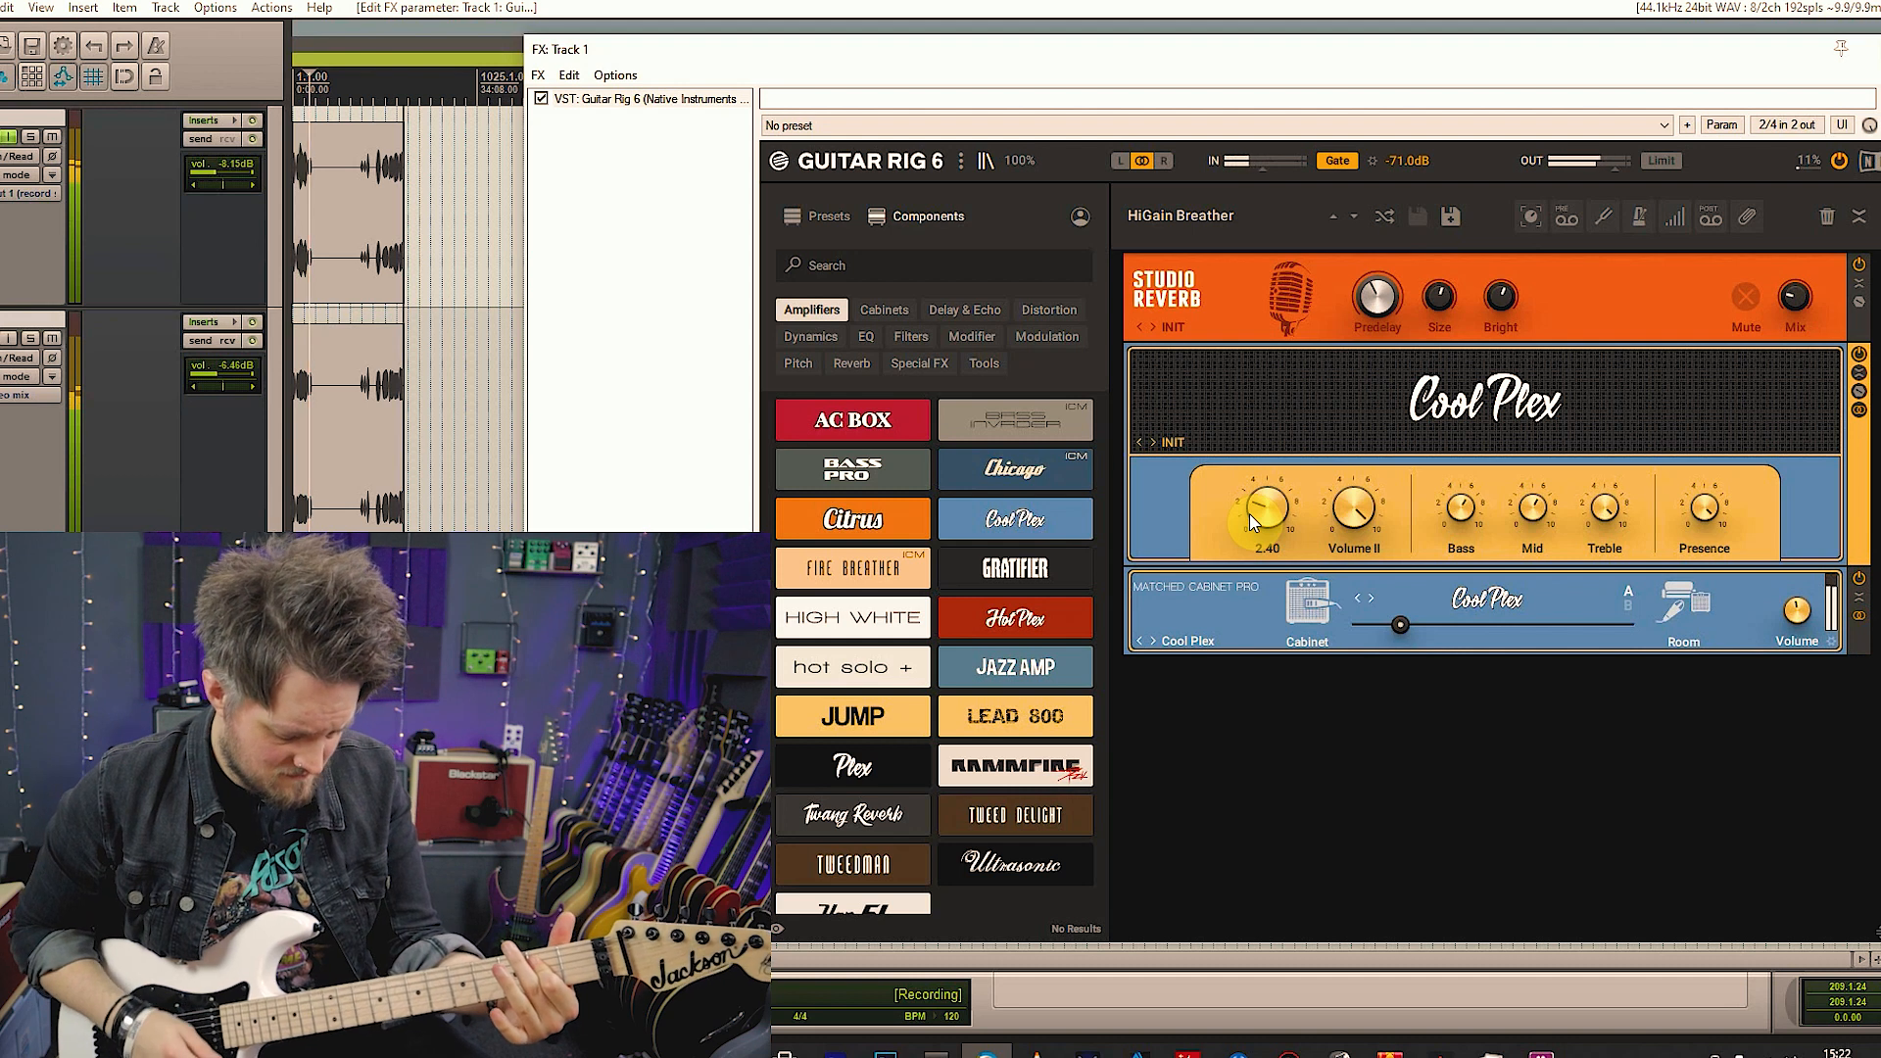
Replace the Cool Plex amp and its cabinet with the Fire Breather amp below Studio Reverb
right_click(1331, 387)
click(1367, 432)
right_click(1266, 386)
click(1288, 431)
drag(894, 576, 1348, 509)
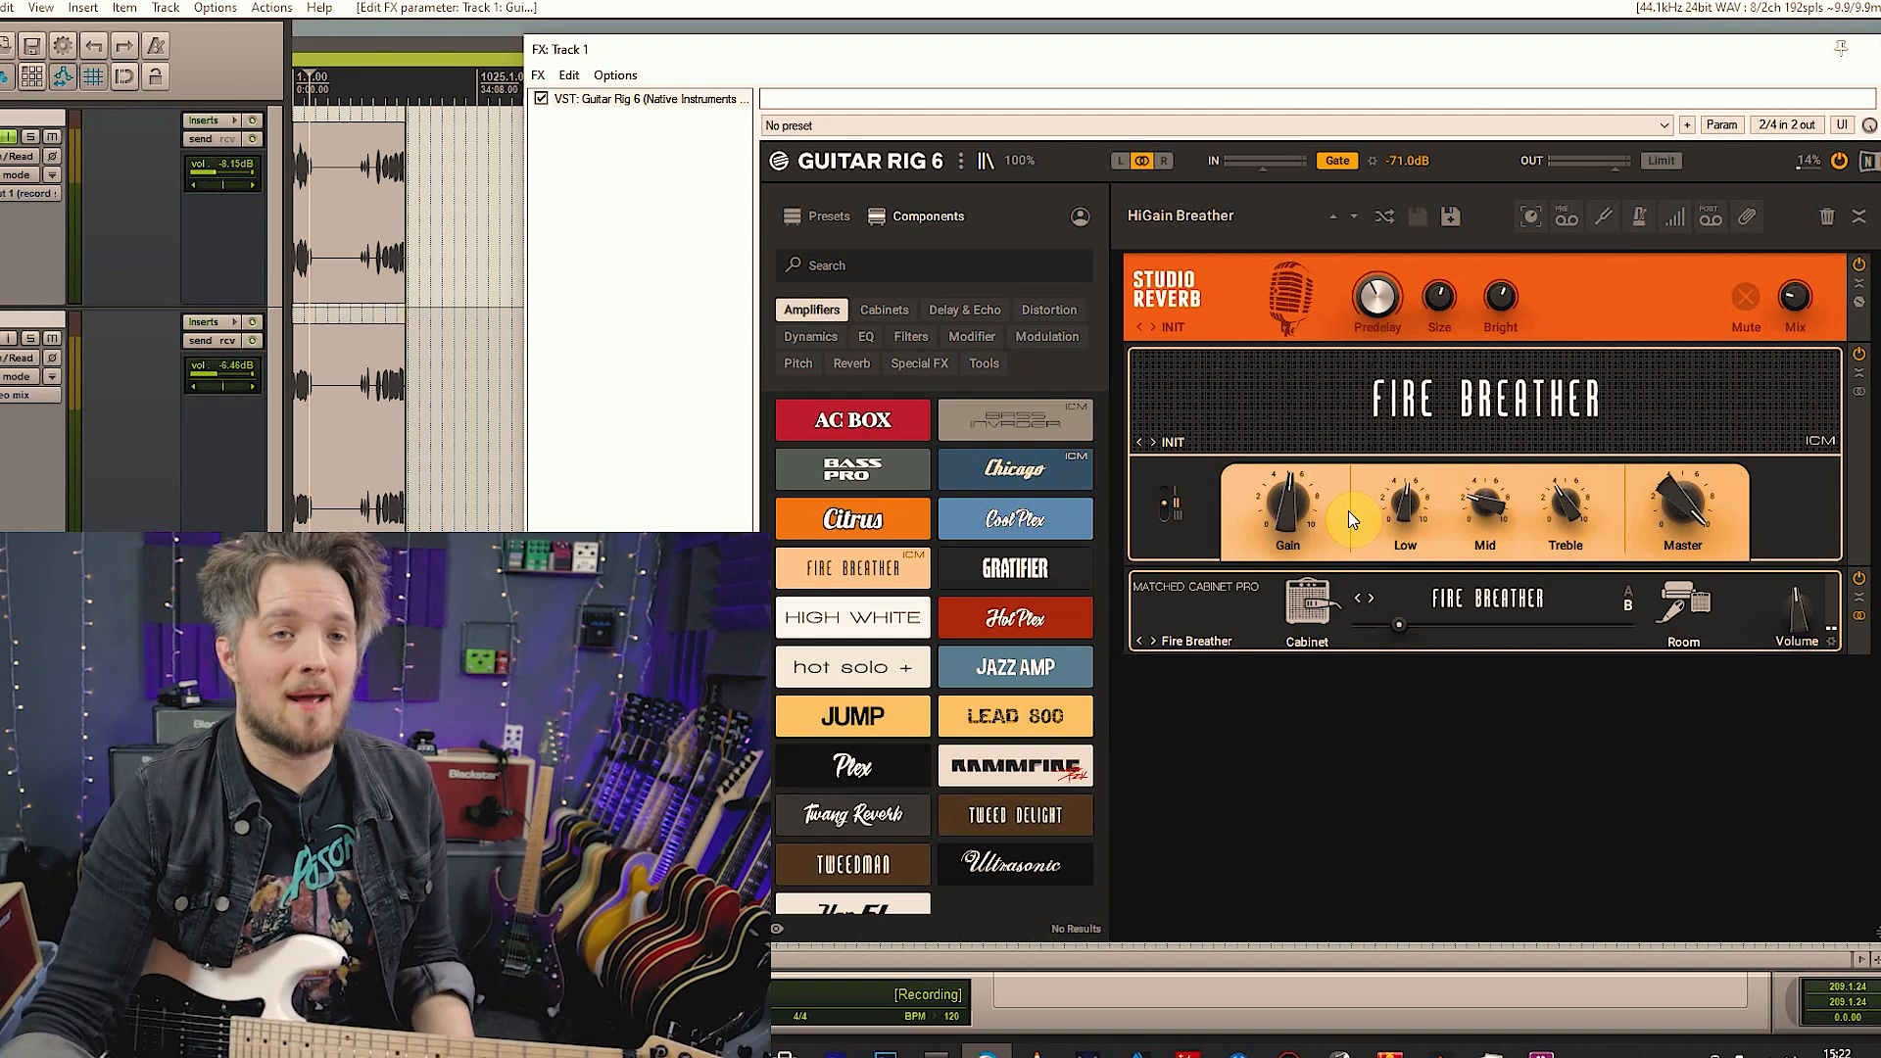
Set the Fire Breather's gain to 81.5 %, raise its mids and switch it to channel III
mouse_move(1283, 498)
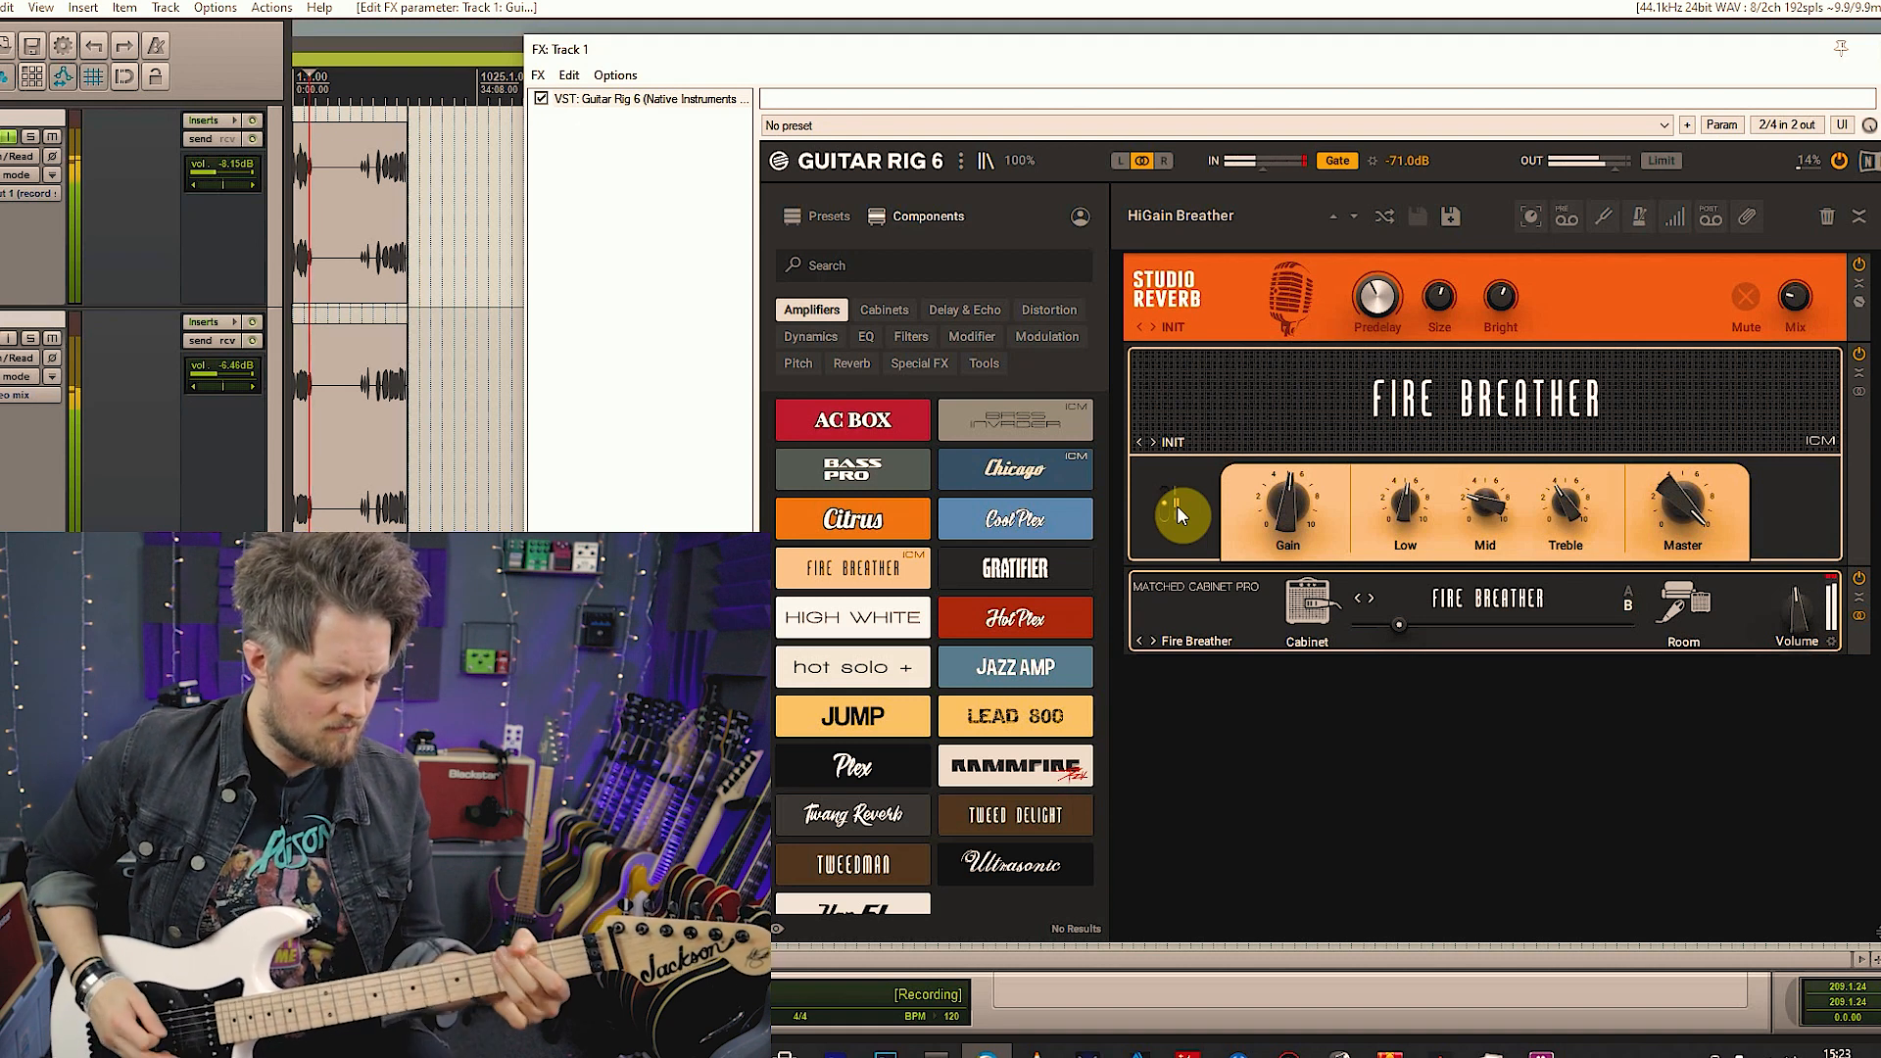
click(1301, 506)
drag(1301, 505, 1301, 448)
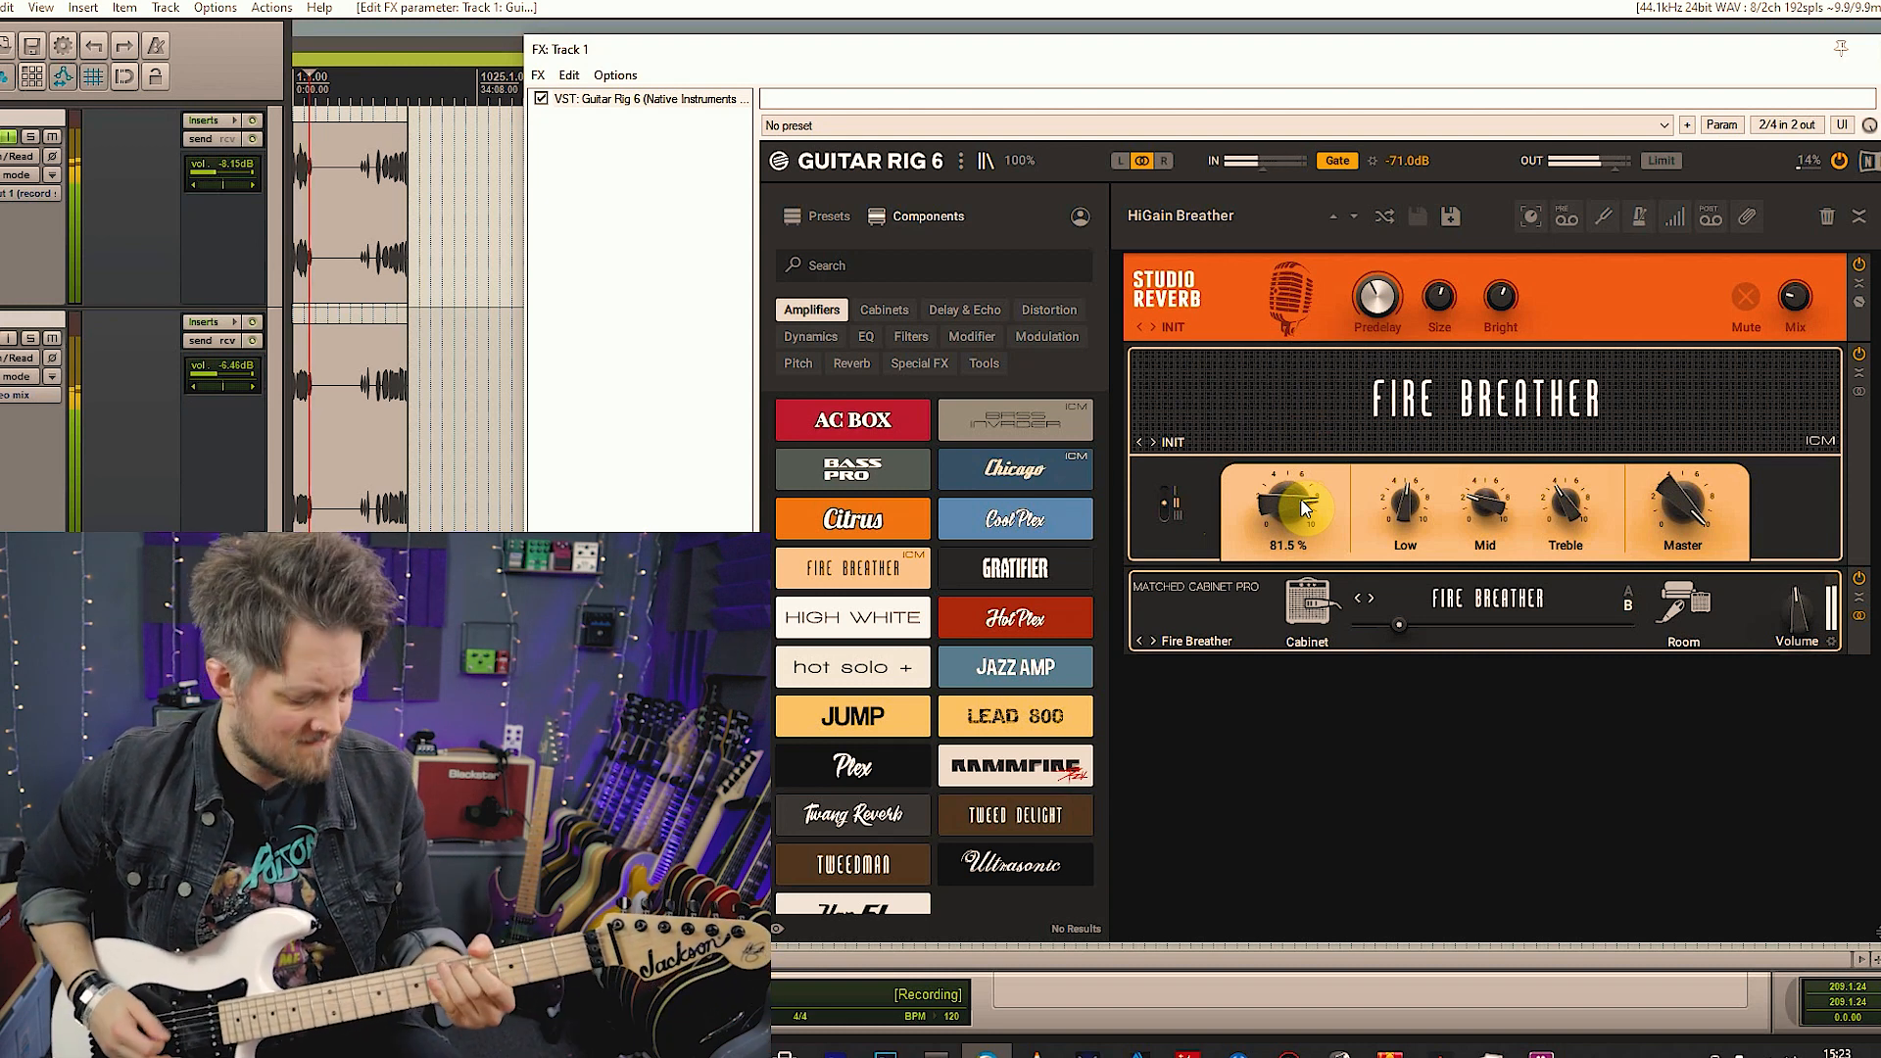
mouse_move(1485, 504)
drag(1477, 501, 1477, 441)
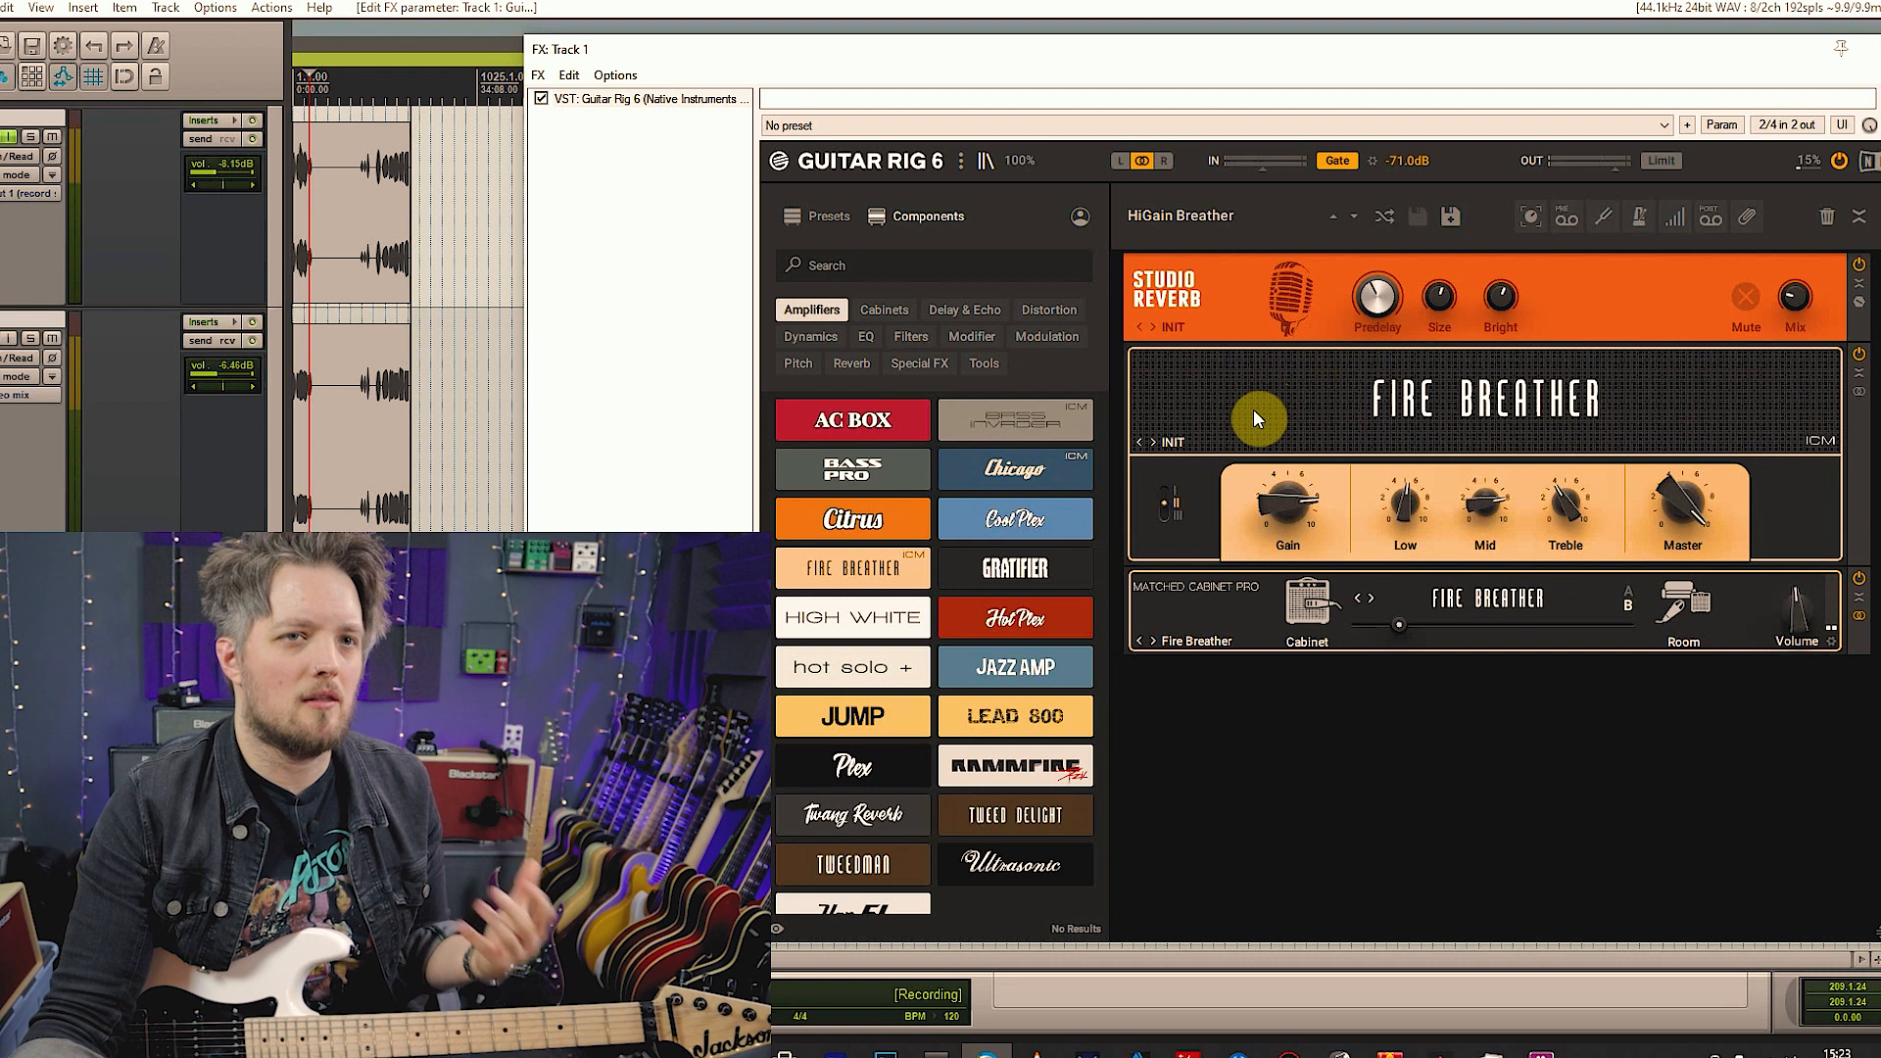
click(1174, 517)
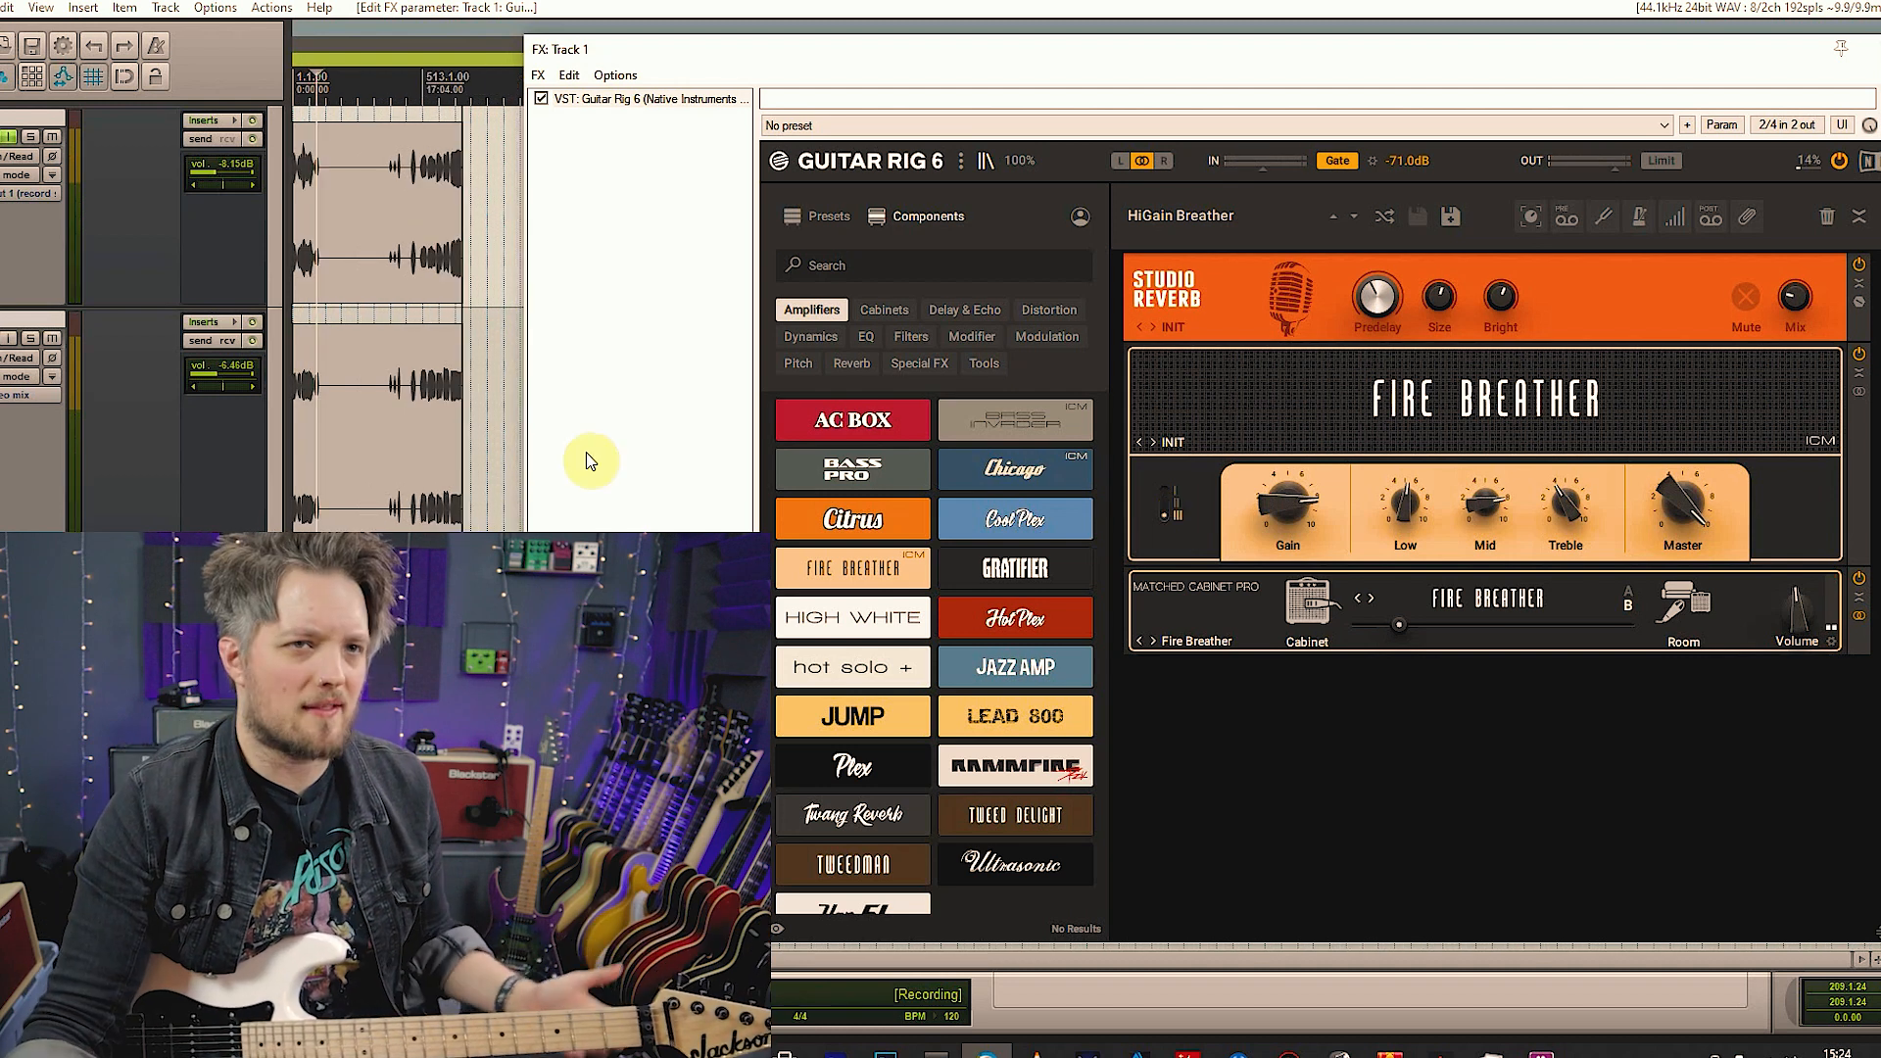
Replace the Fire Breather amp and its matched cabinet with the Gratifier amp below Studio Reverb
click(1360, 753)
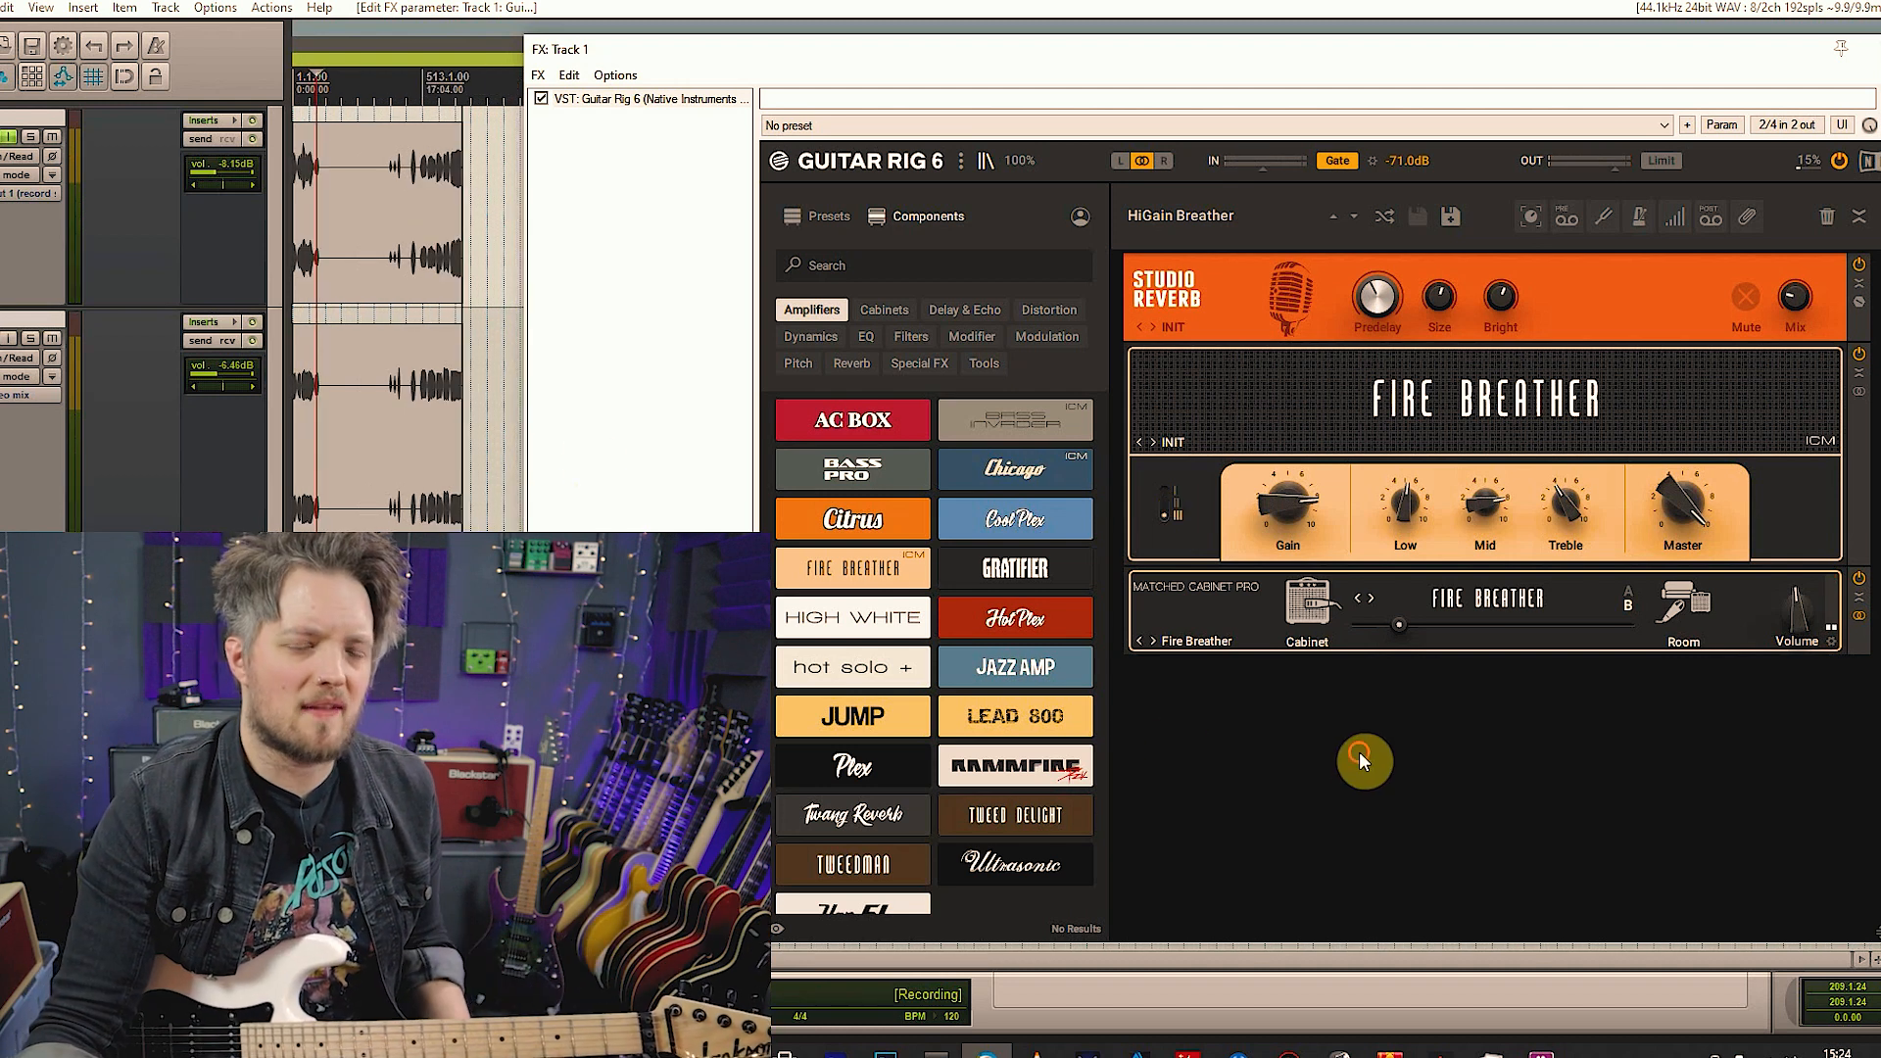
right_click(1275, 387)
right_click(1282, 386)
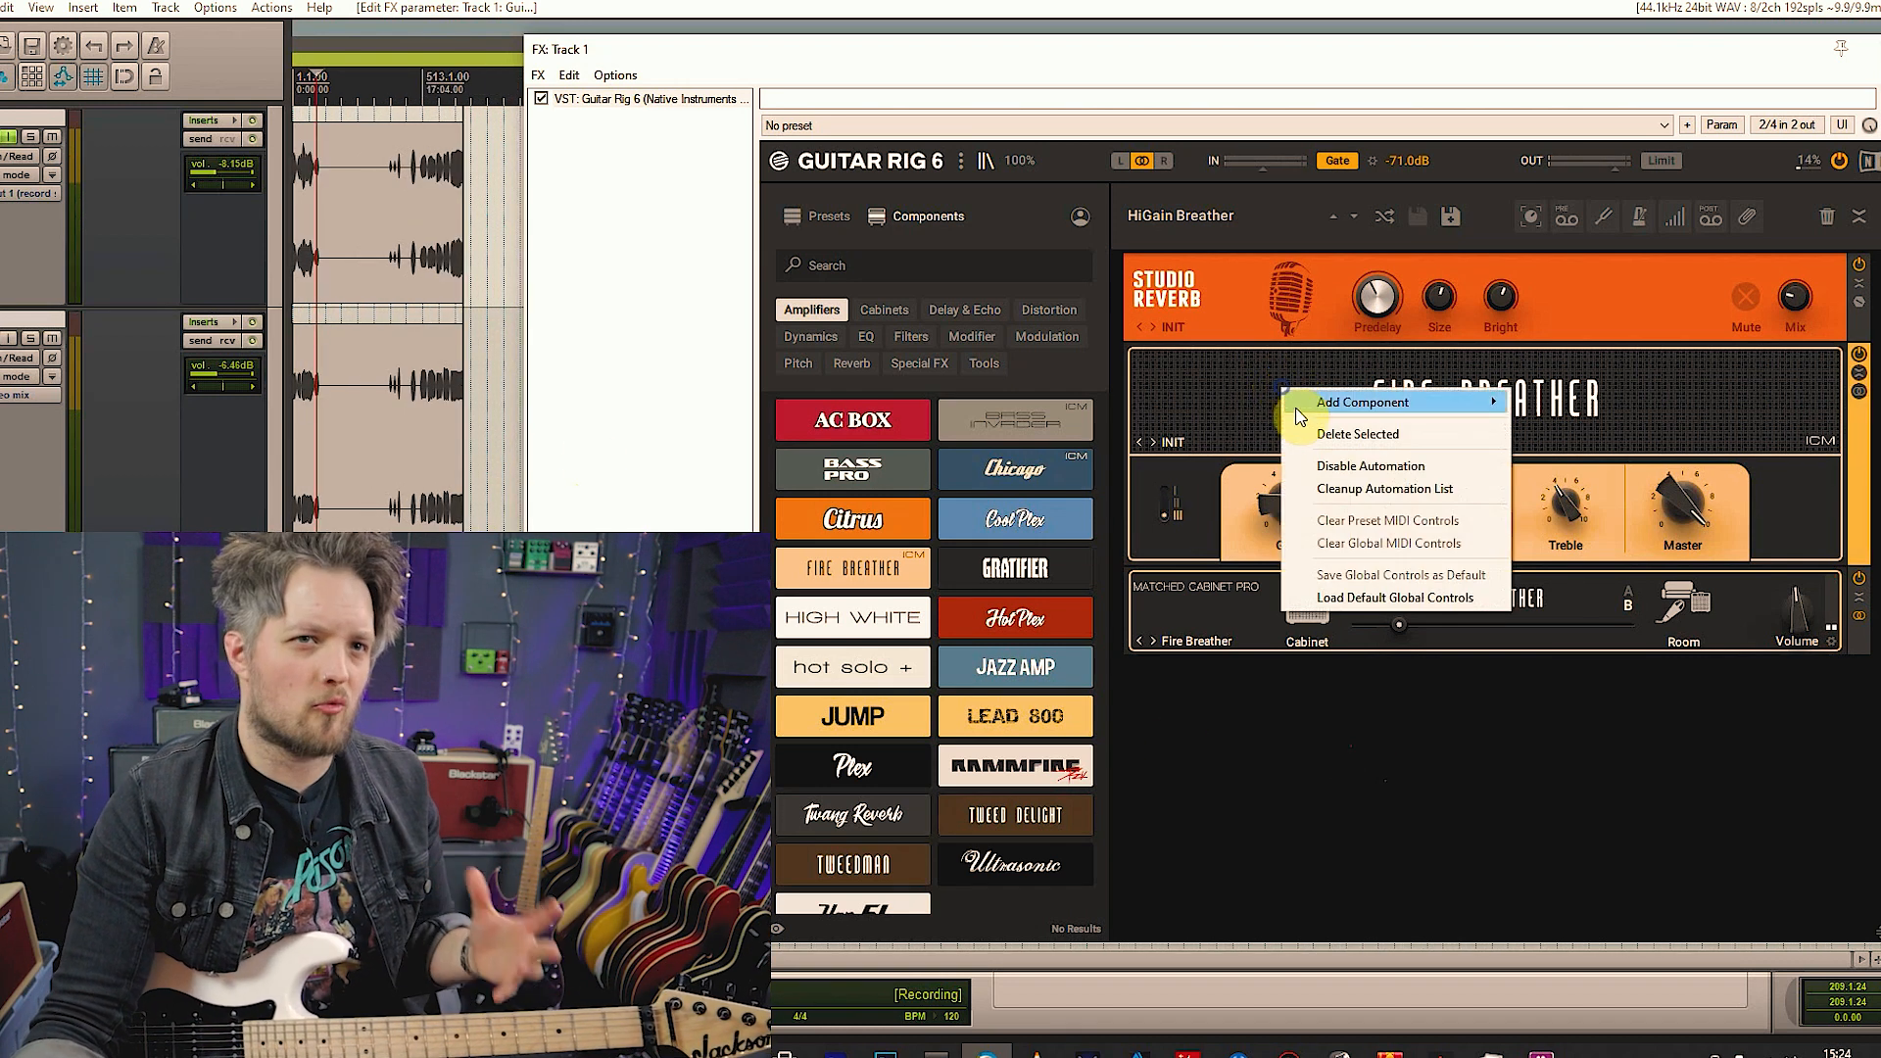
click(1325, 433)
click(1211, 392)
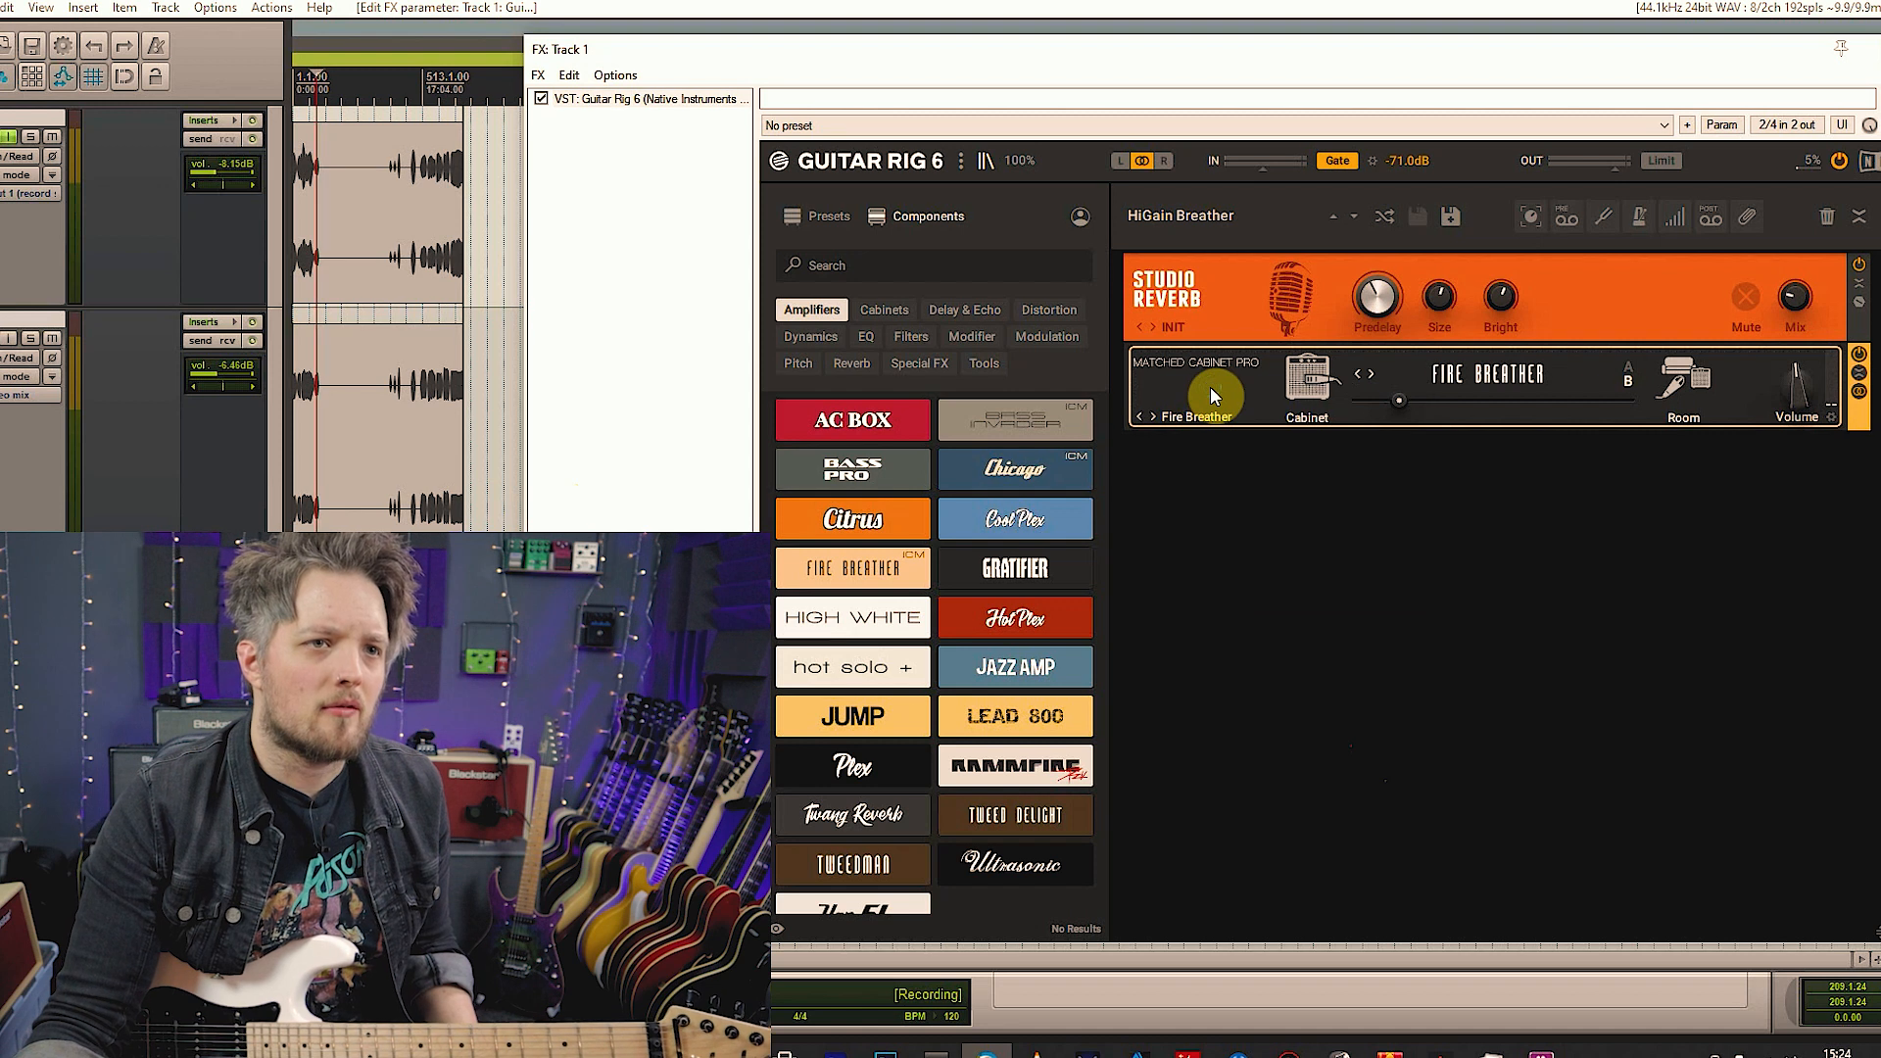
right_click(1210, 392)
click(1273, 433)
drag(1079, 549, 1338, 500)
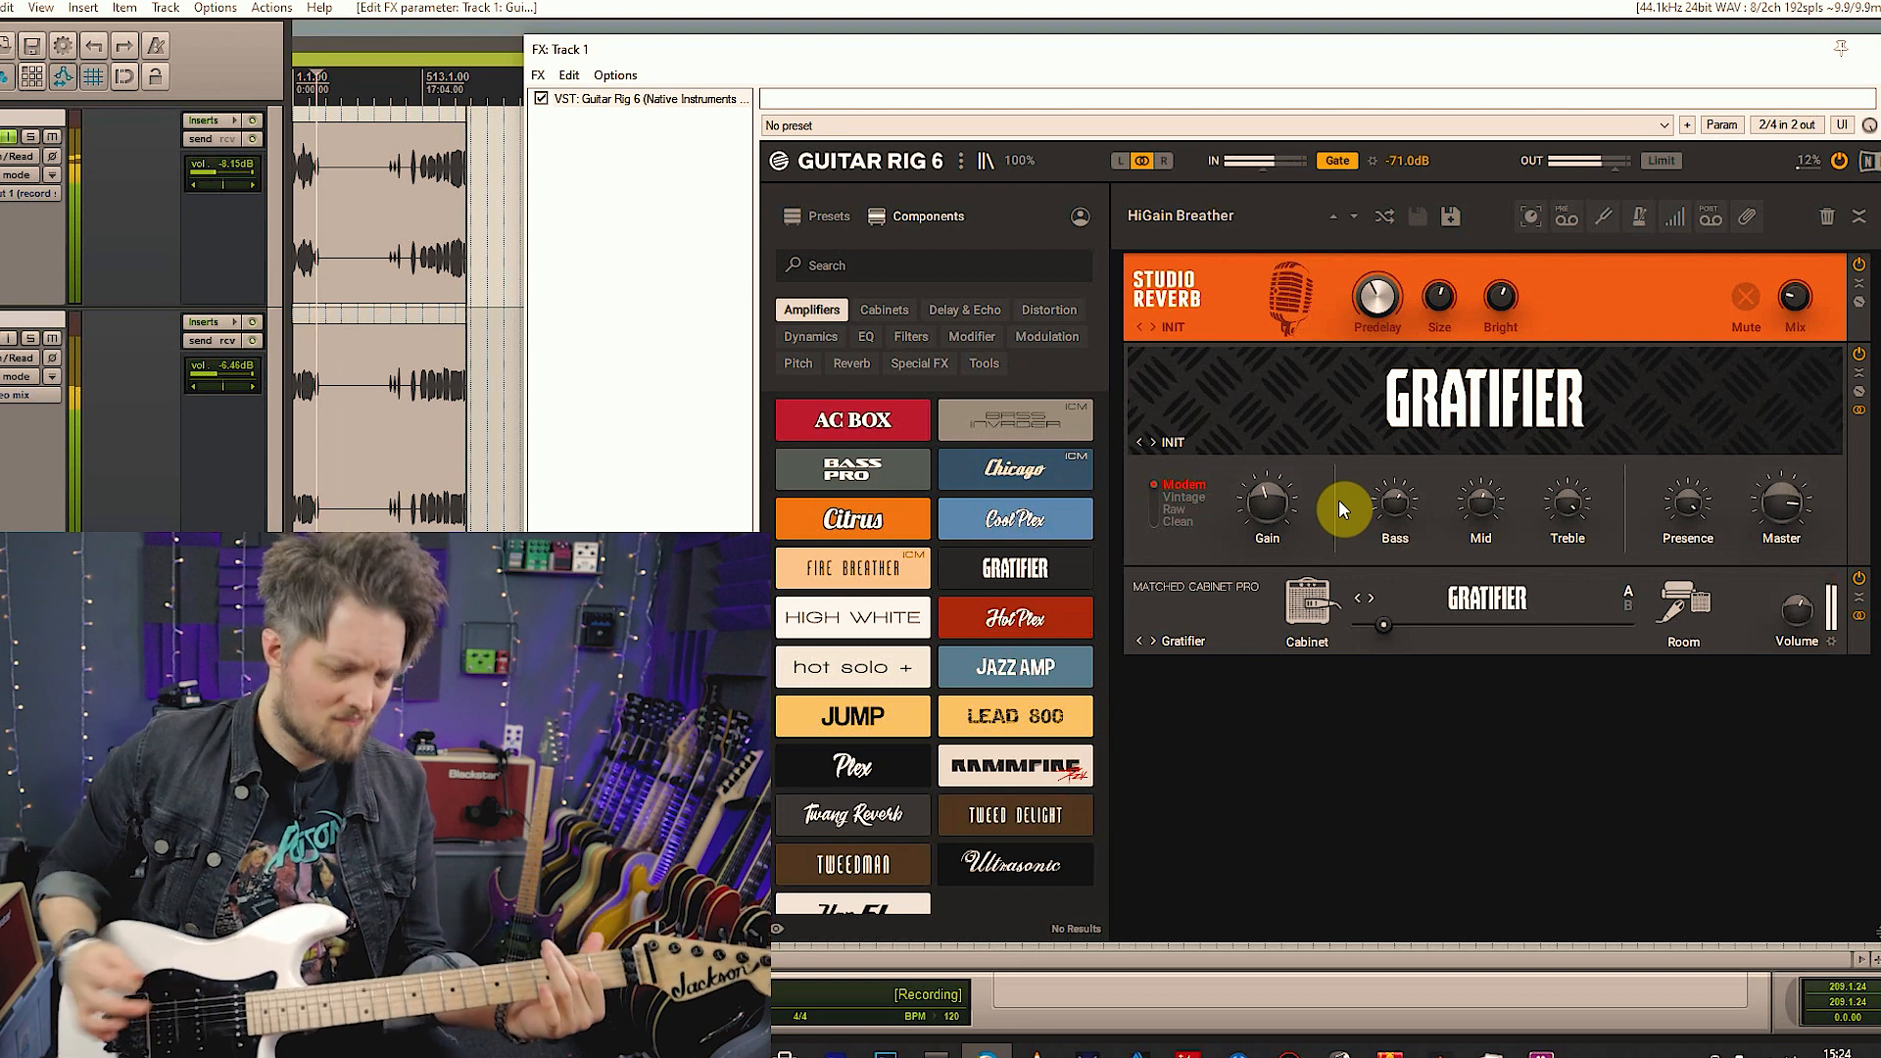
Raise the Gratifier's gain and adjust its mid and bass controls
drag(1279, 507, 1278, 495)
drag(1480, 494, 1480, 488)
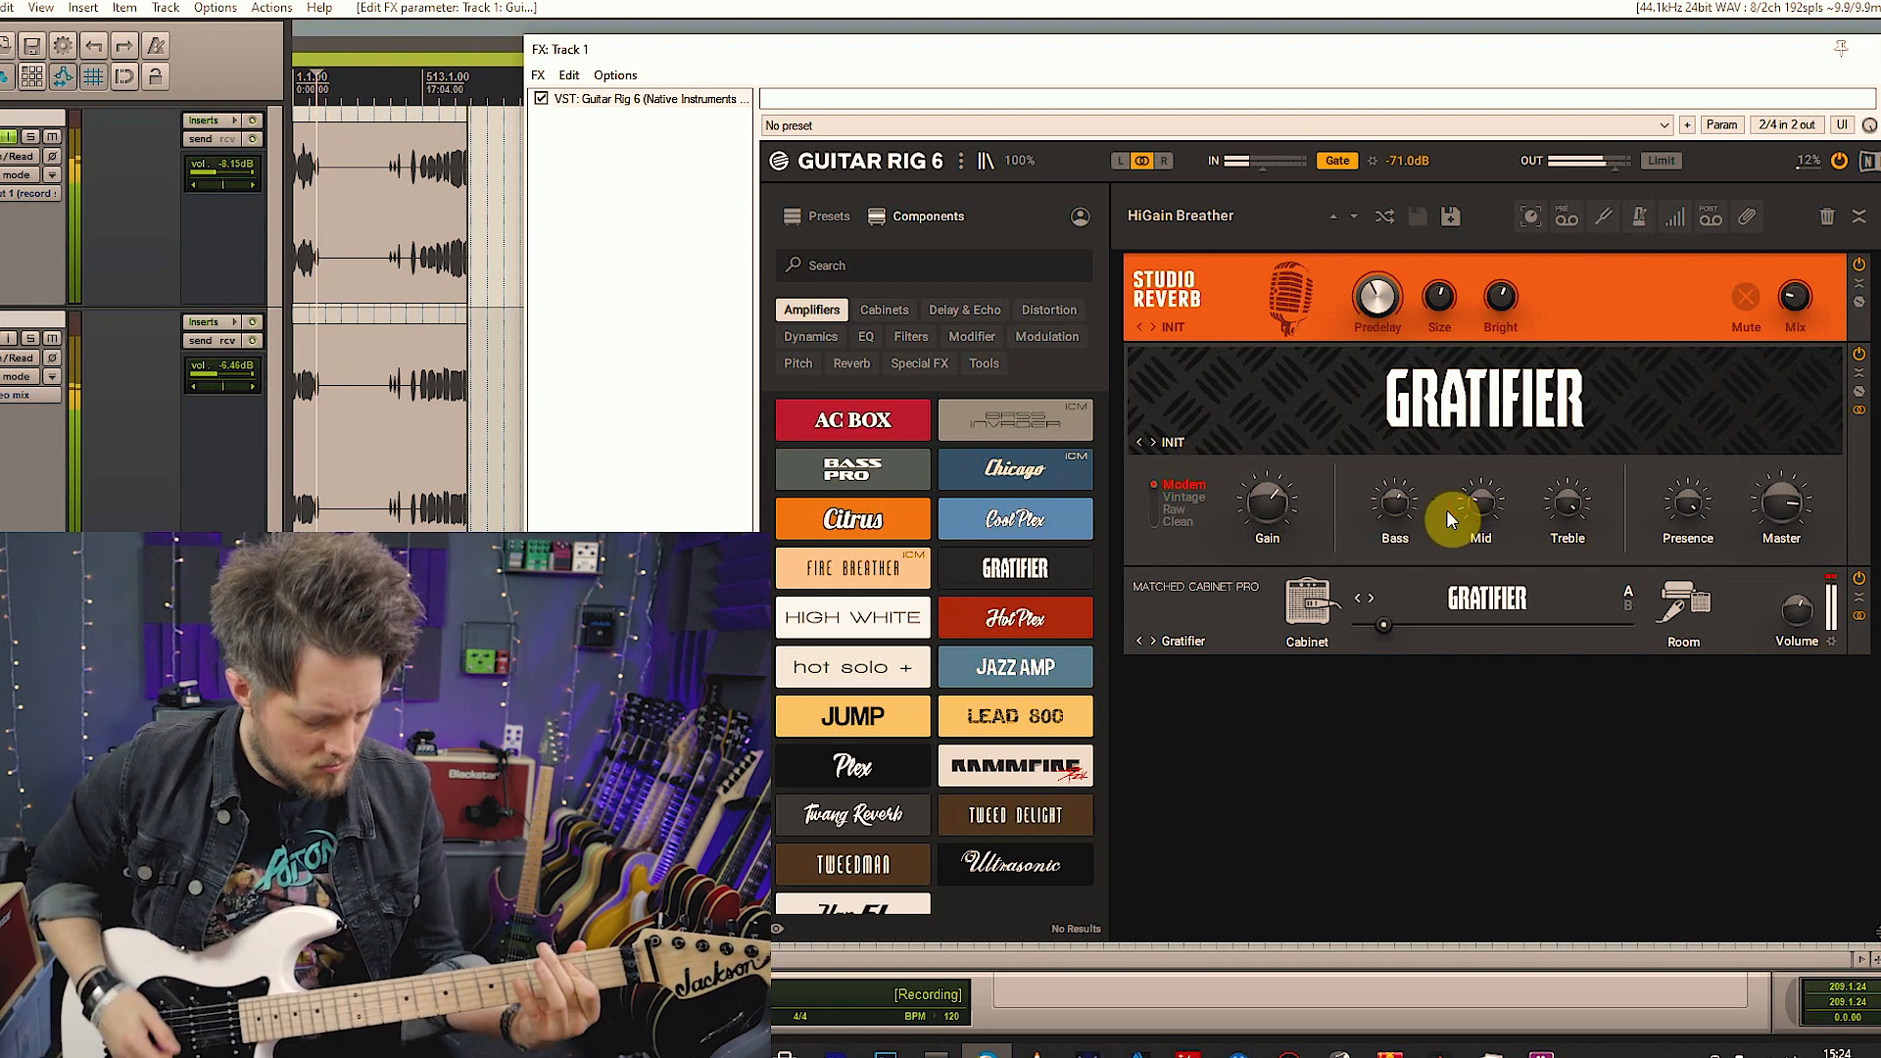
mouse_move(1563, 503)
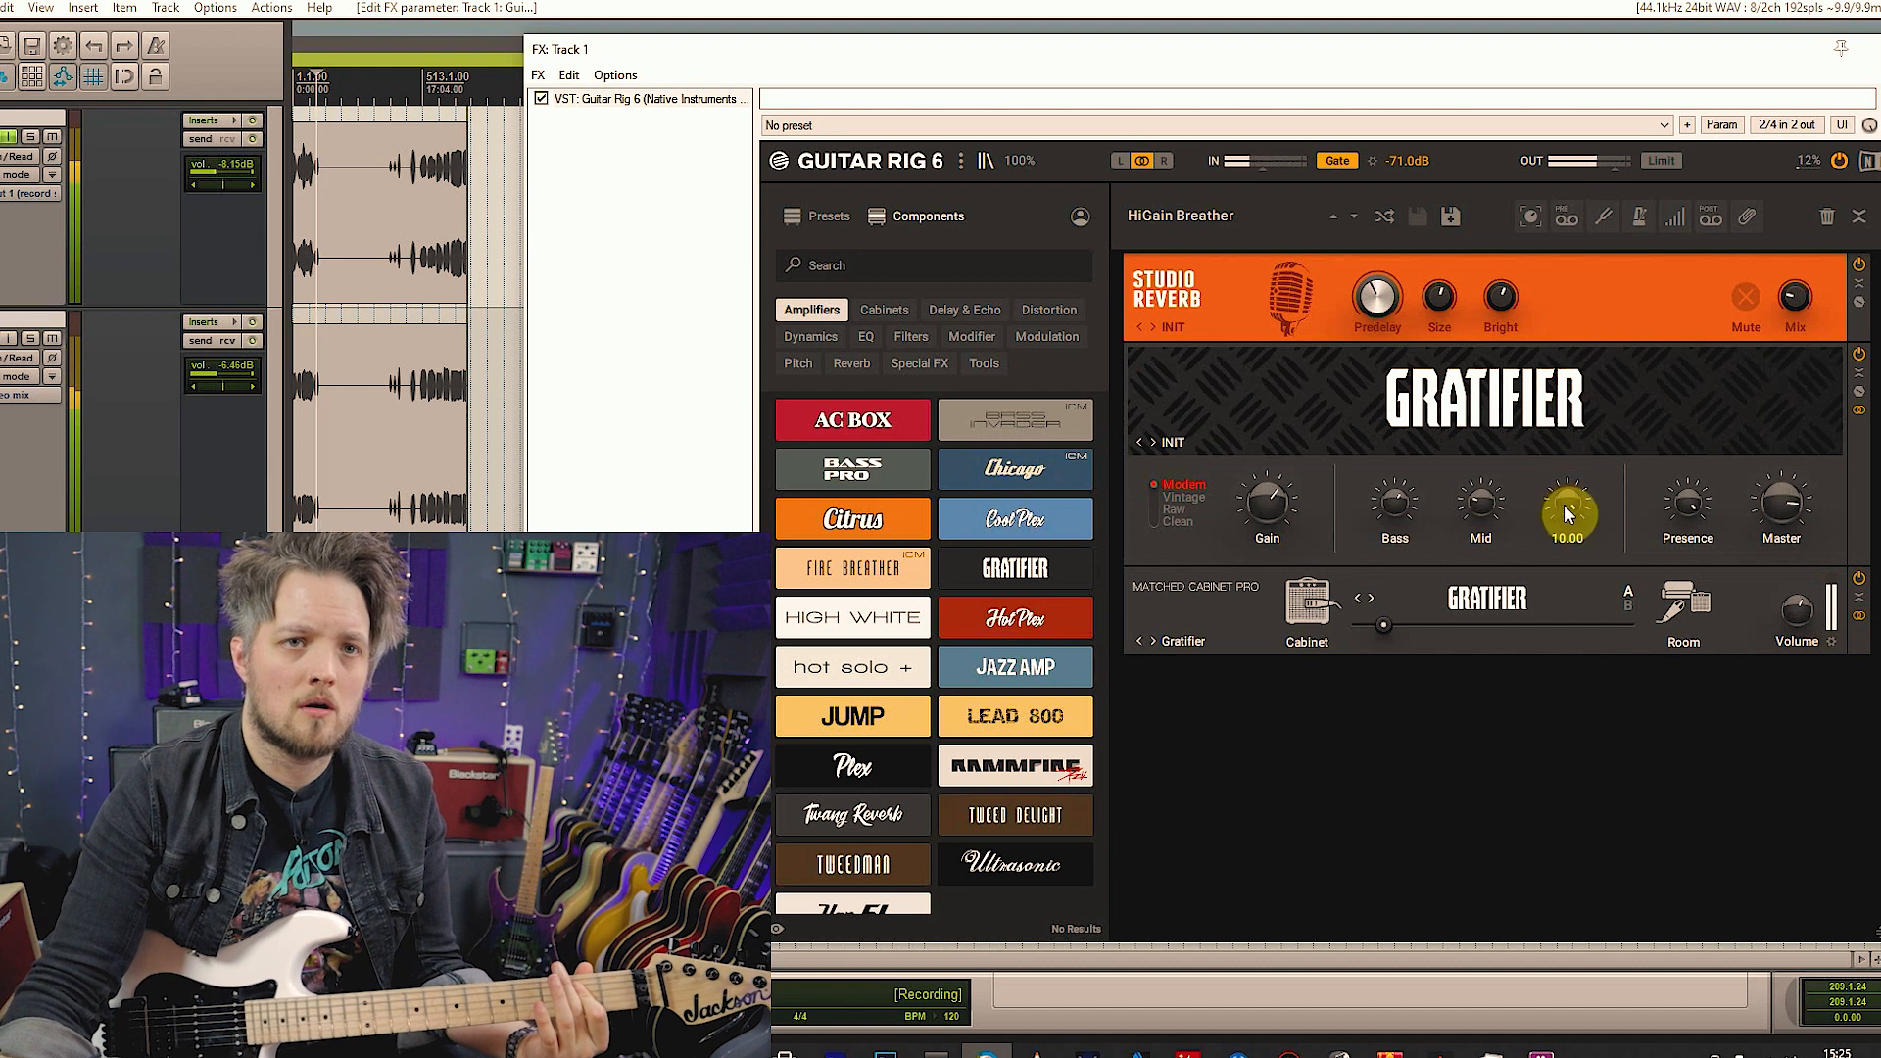
drag(1396, 503, 1397, 515)
drag(1479, 504, 1423, 511)
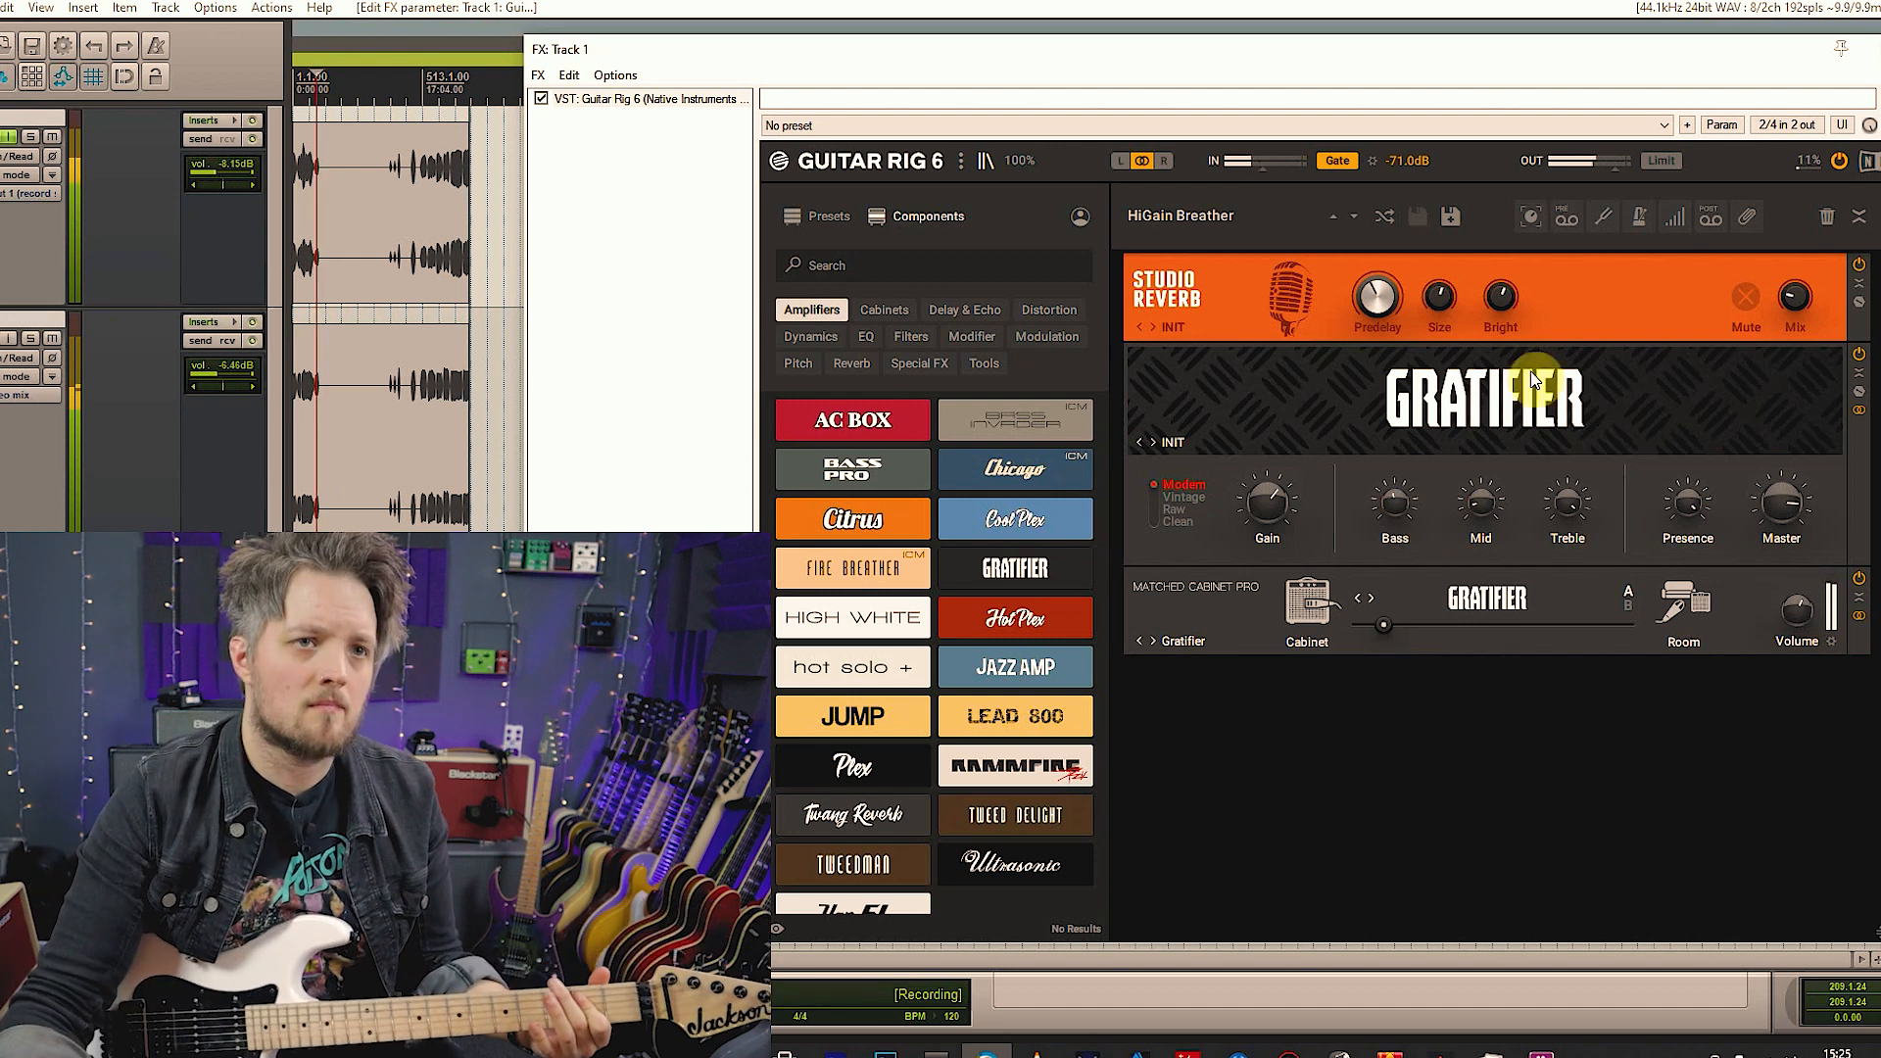
Audition the Gratifier's Vintage, Clean and Raw modes and return the amp to Modern
click(1165, 496)
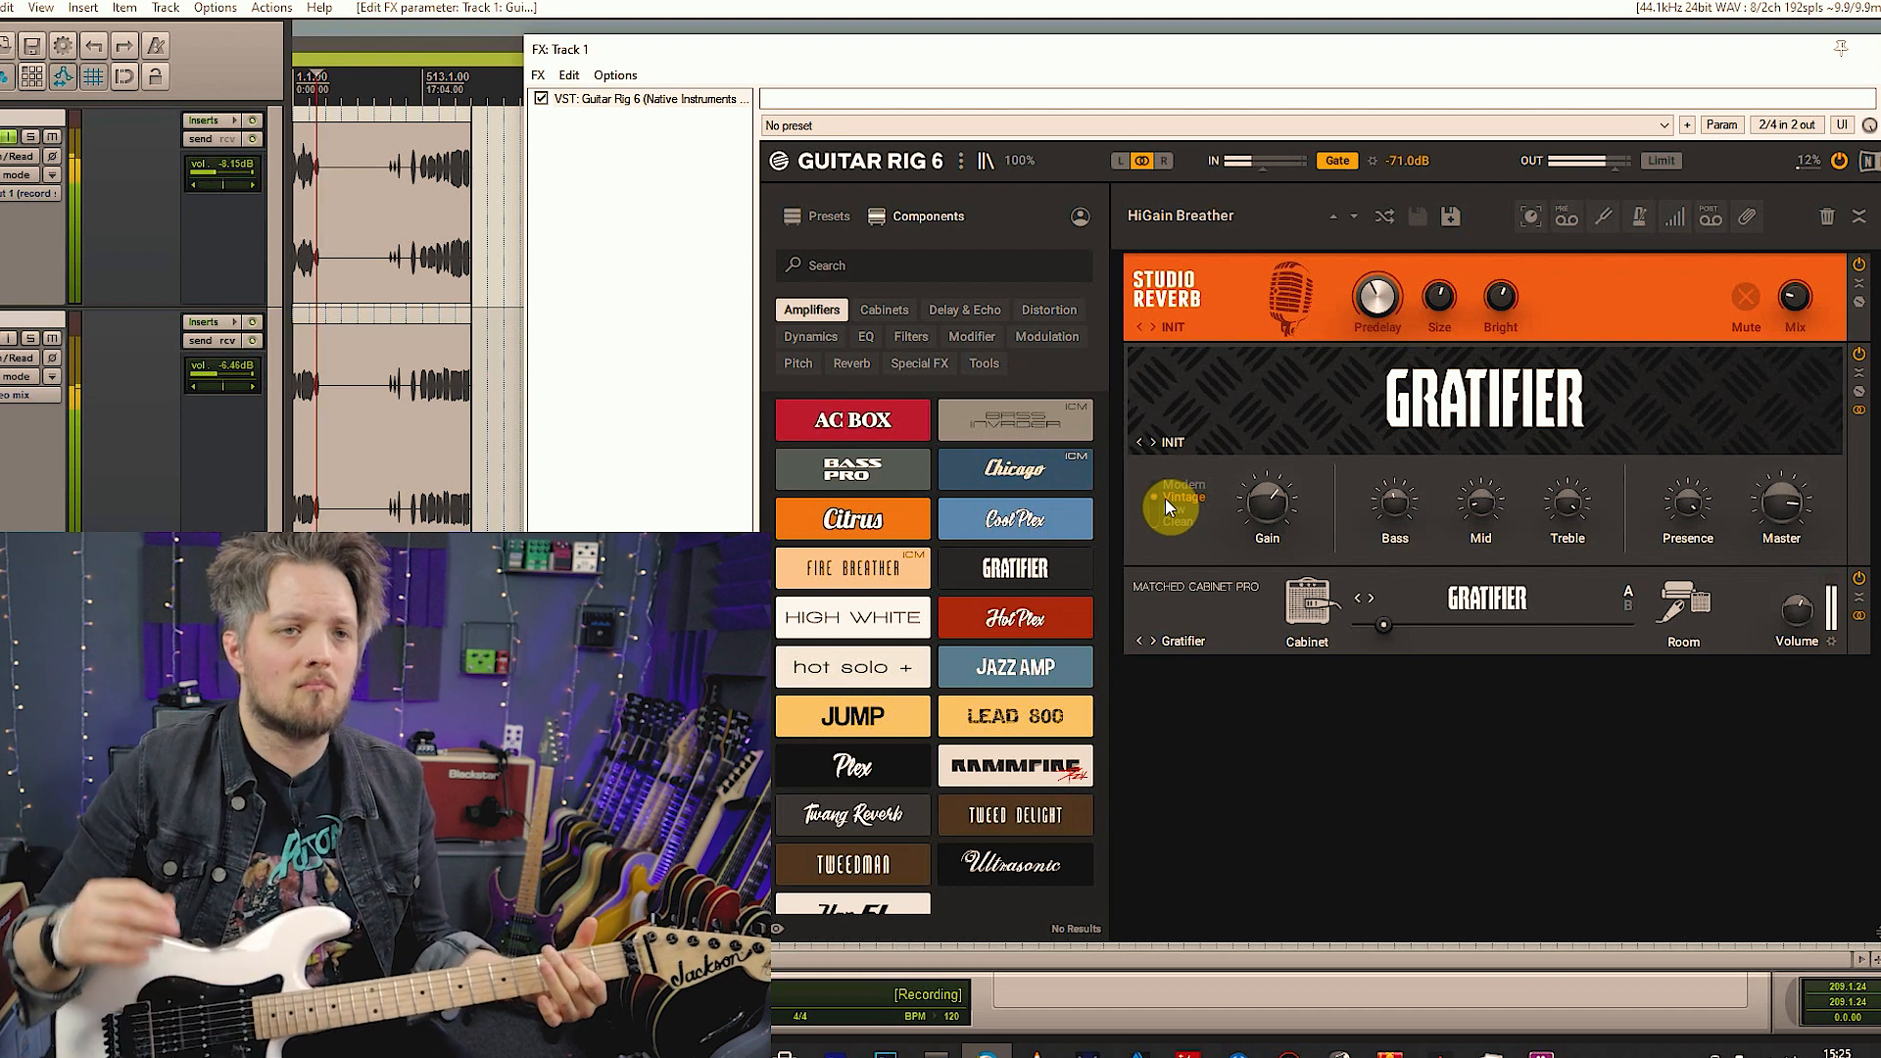
drag(1153, 497, 1154, 522)
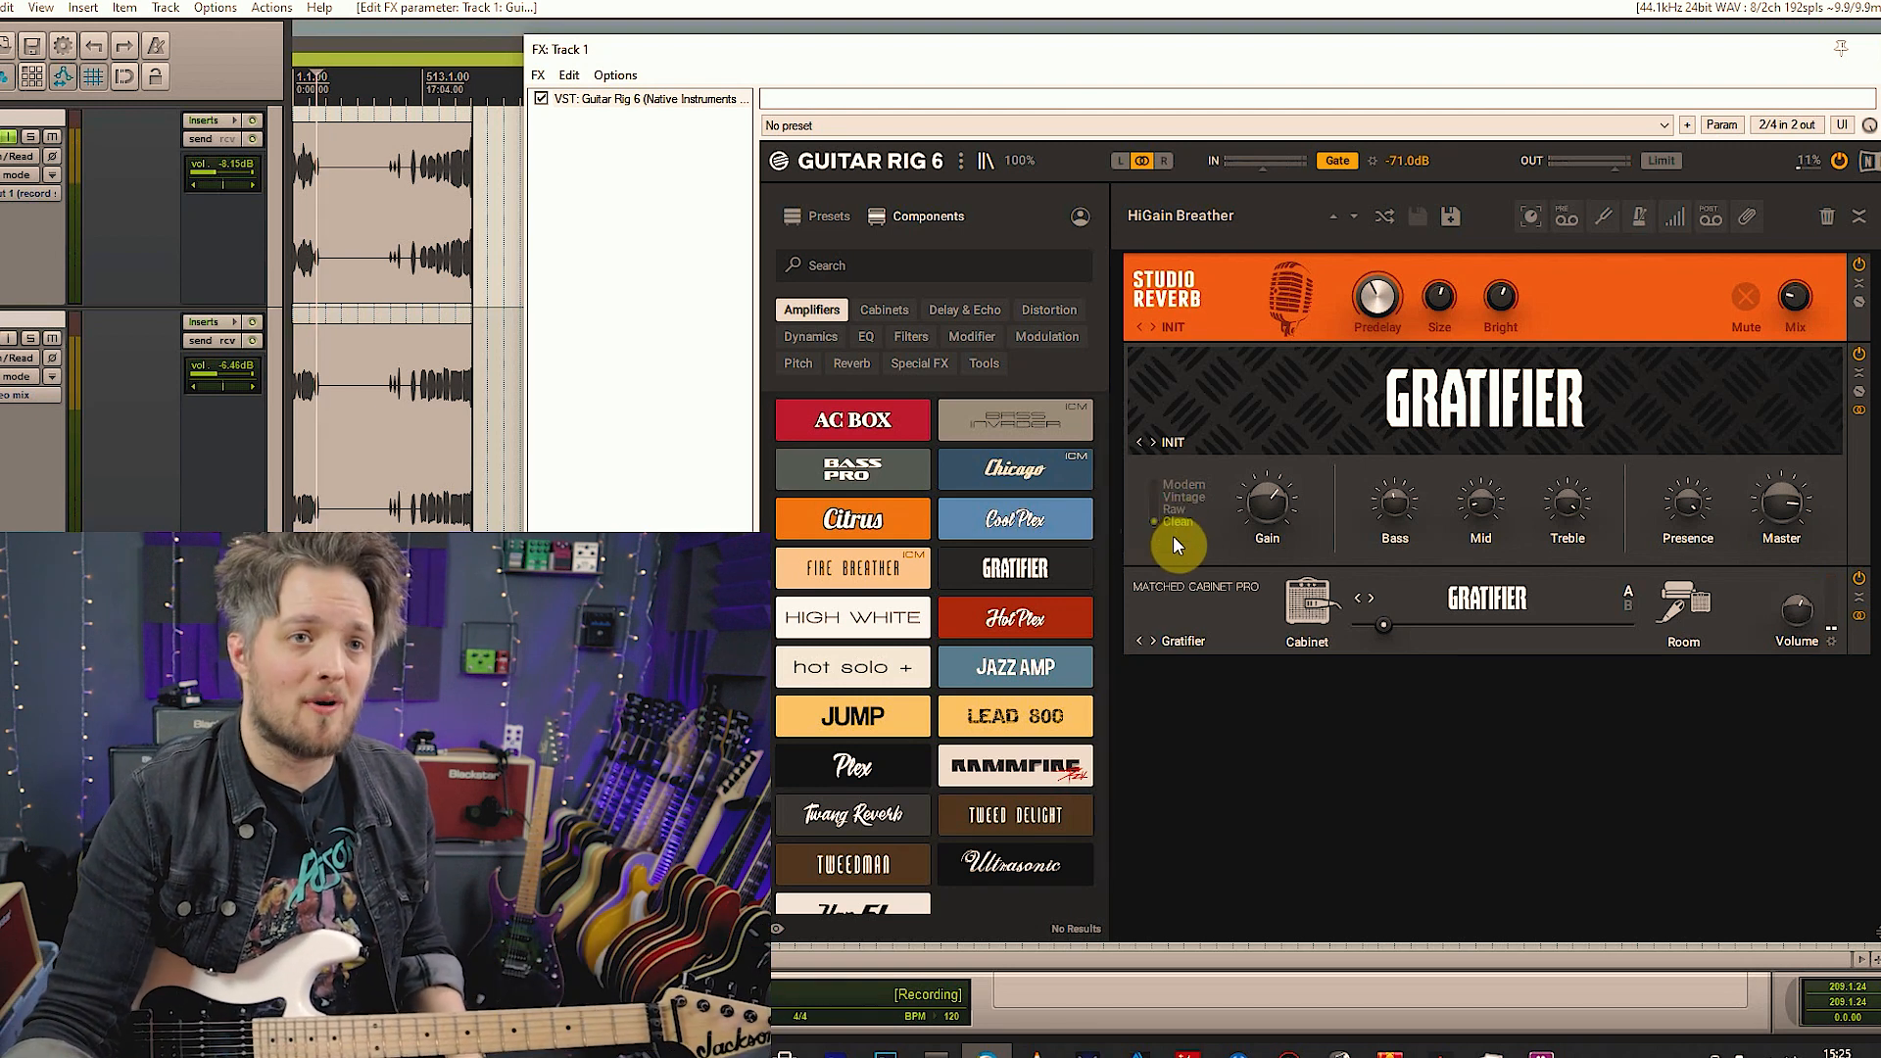
click(1168, 509)
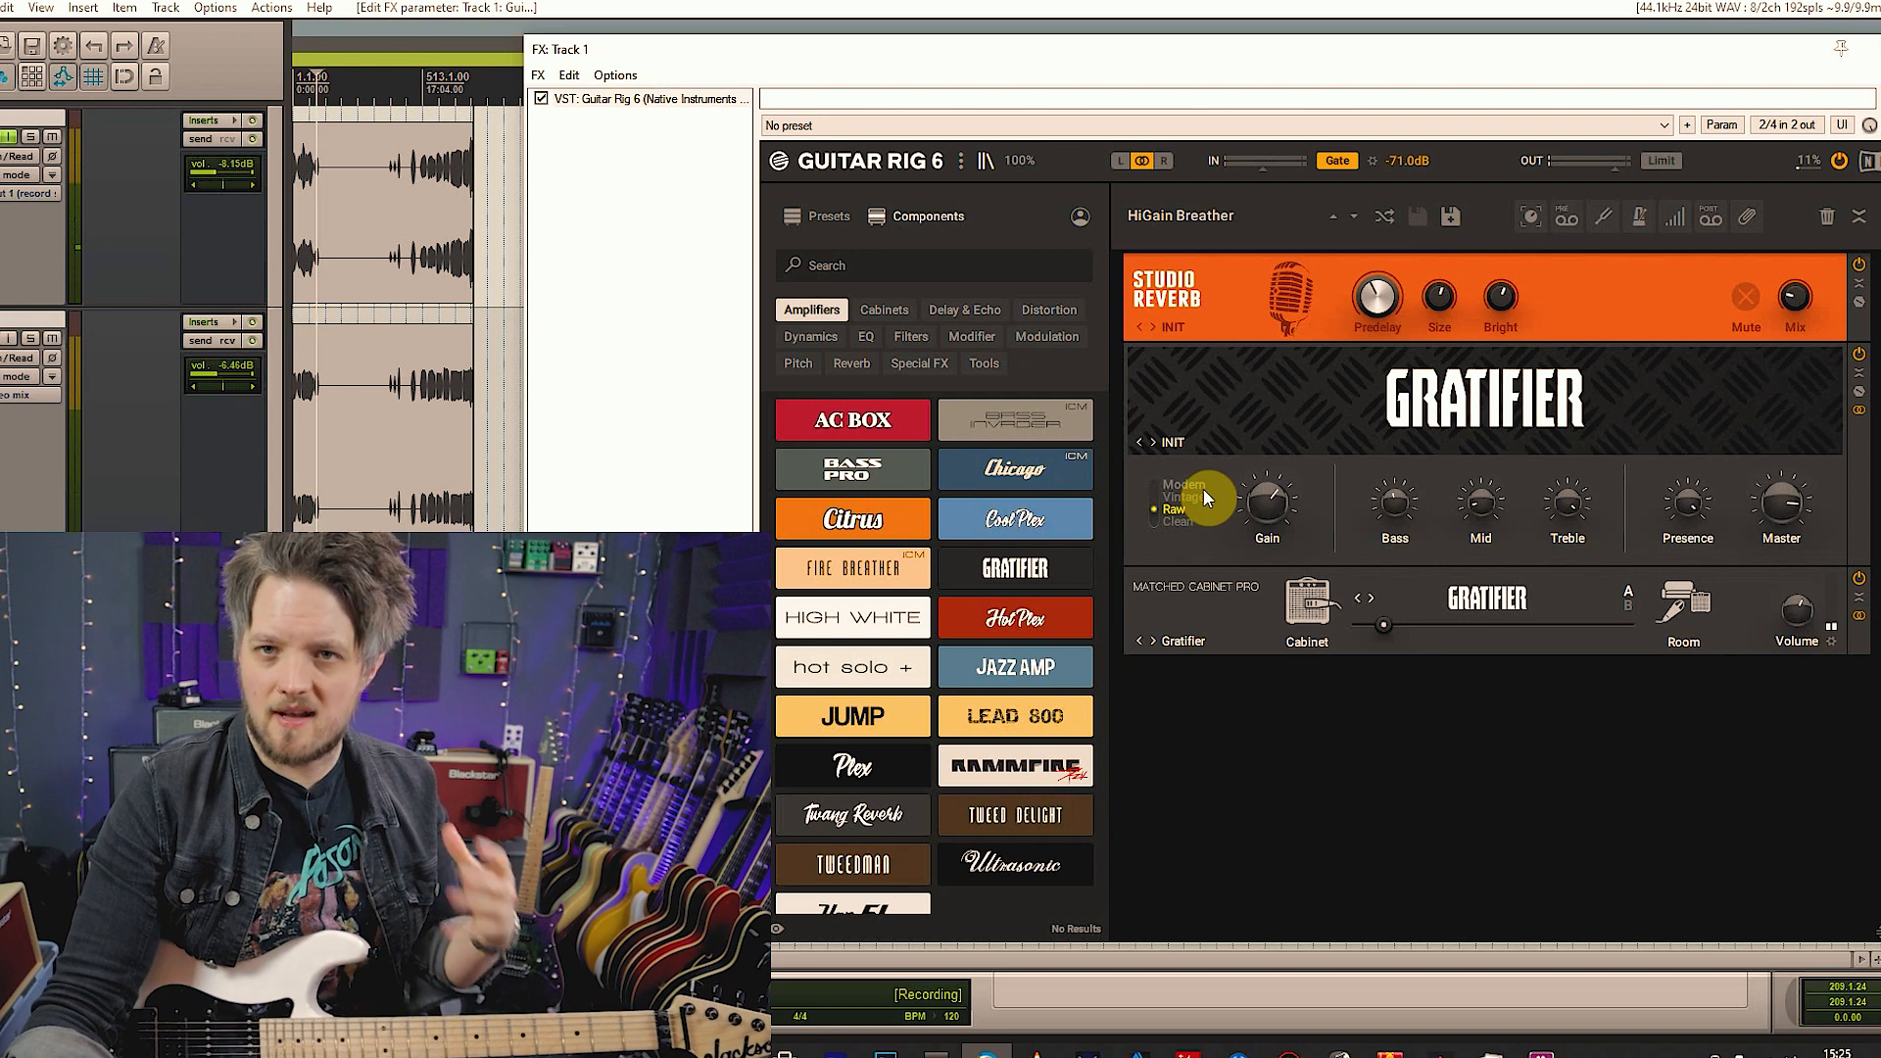
click(1191, 500)
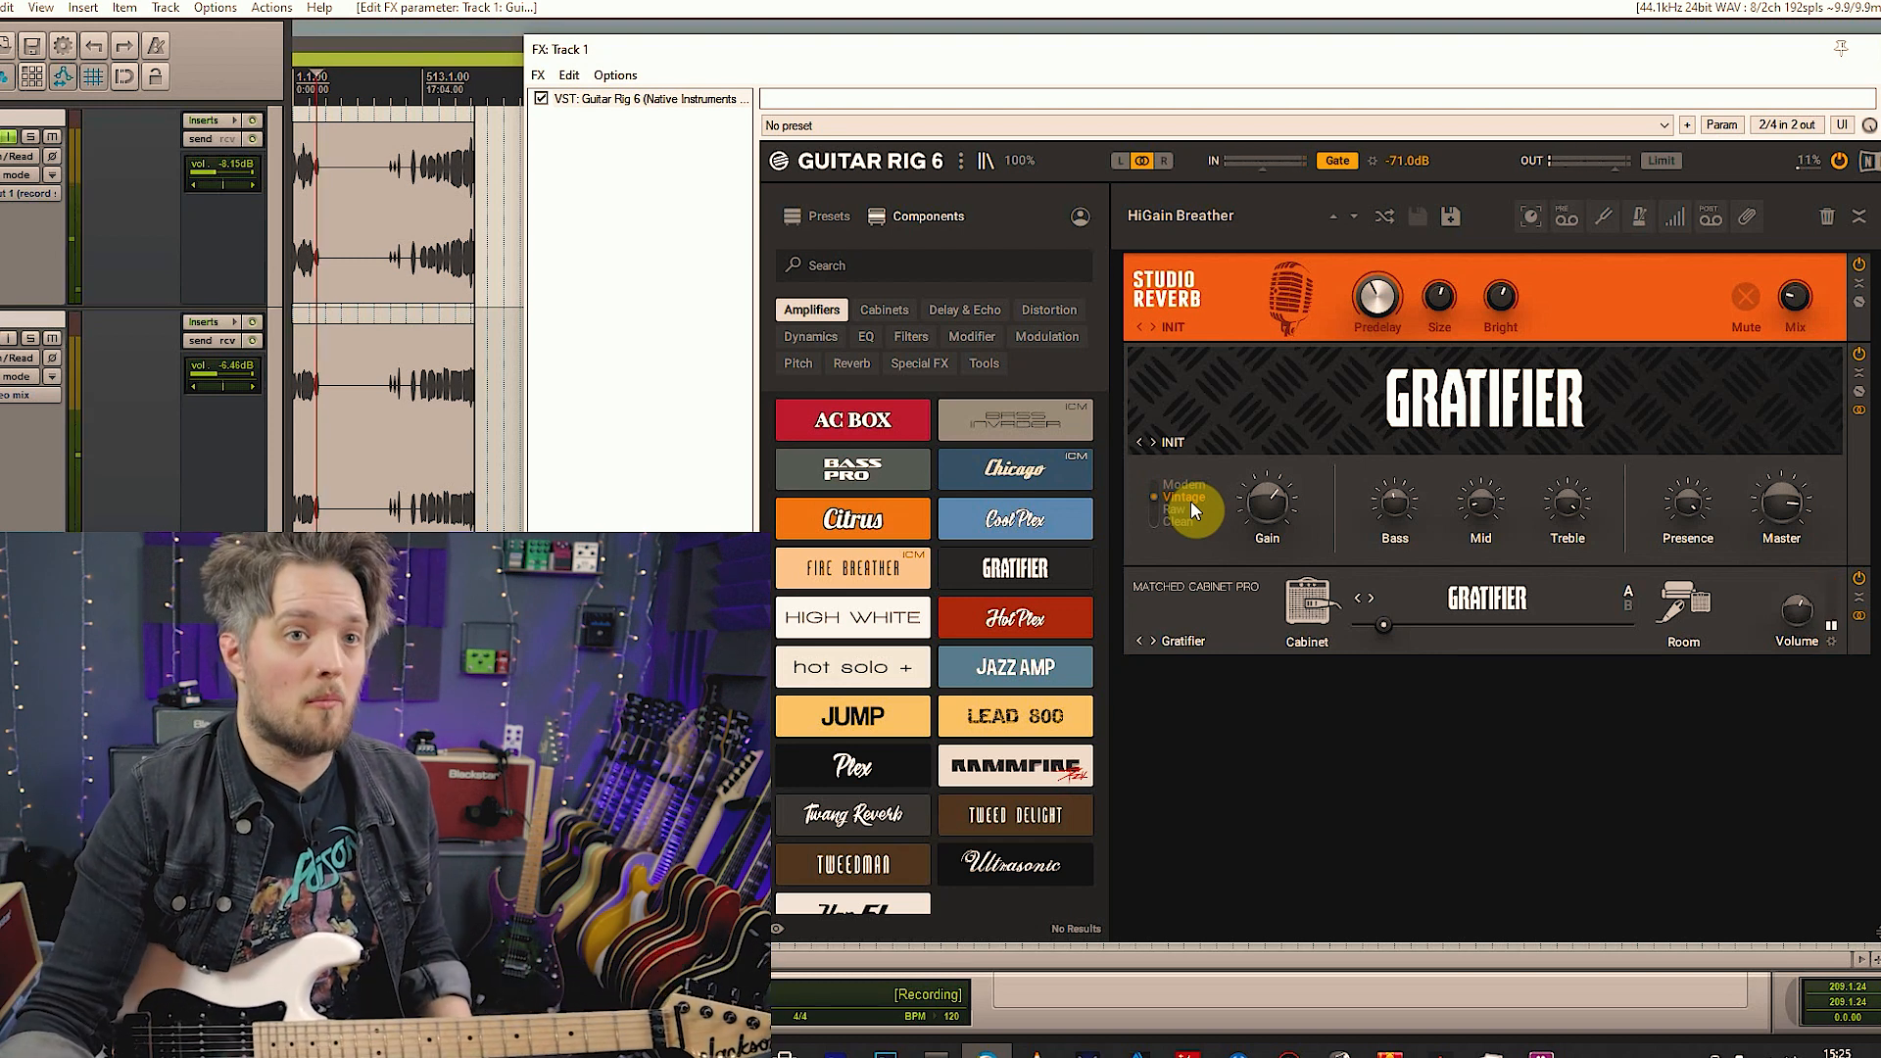
click(1177, 485)
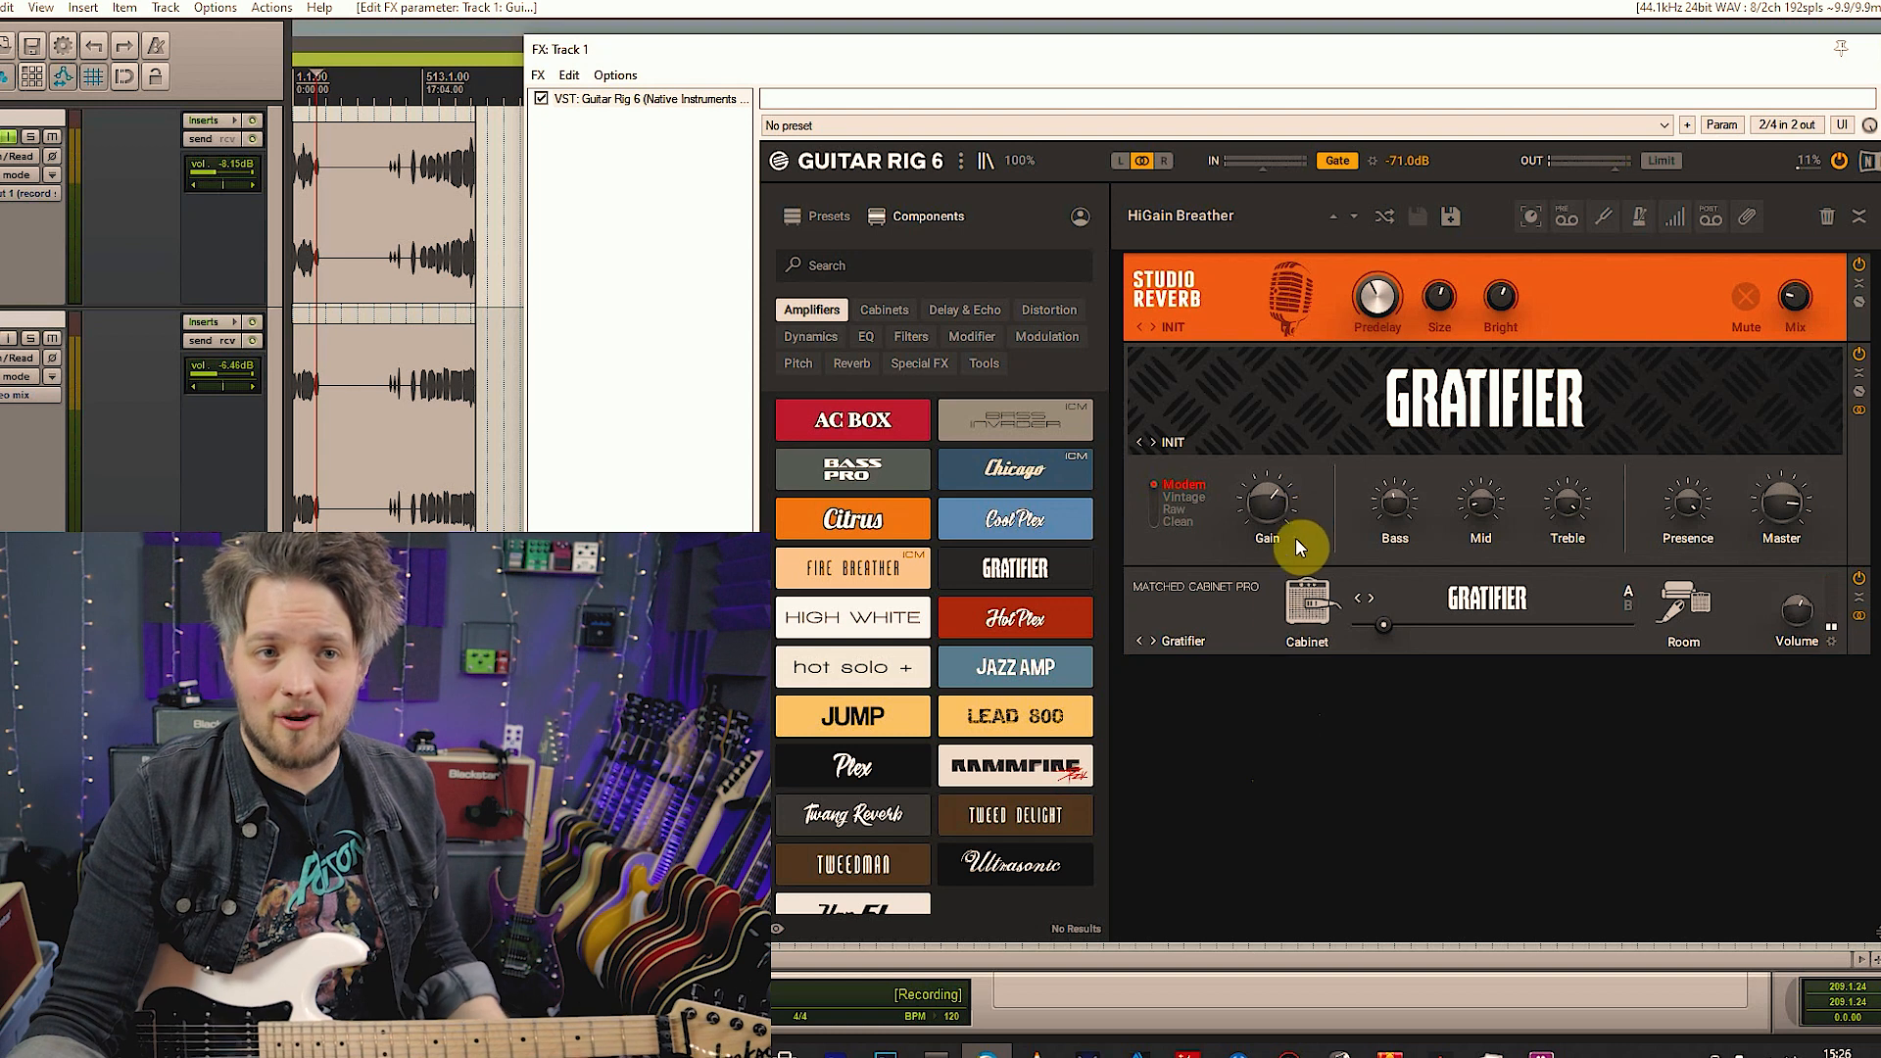
Load the Vintage Crunch component preset on the Gratifier amp
right_click(1244, 407)
click(1227, 856)
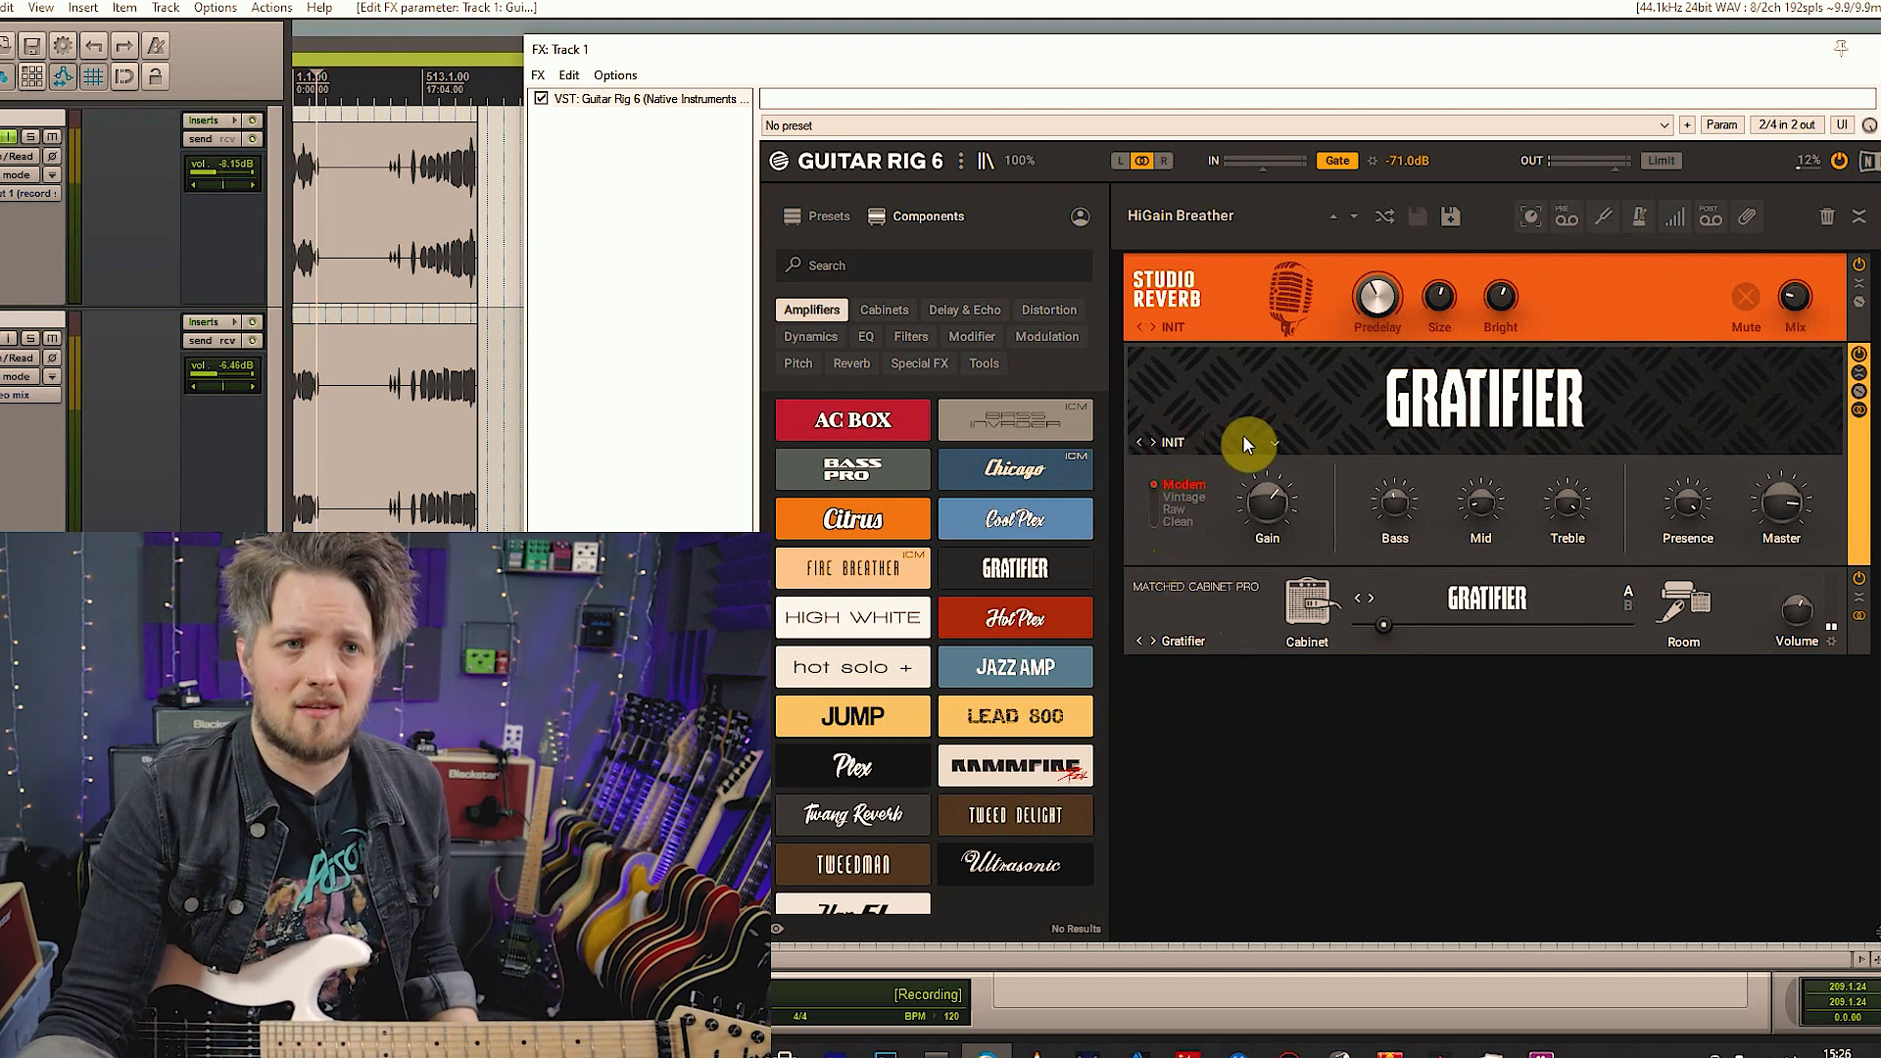
click(1275, 444)
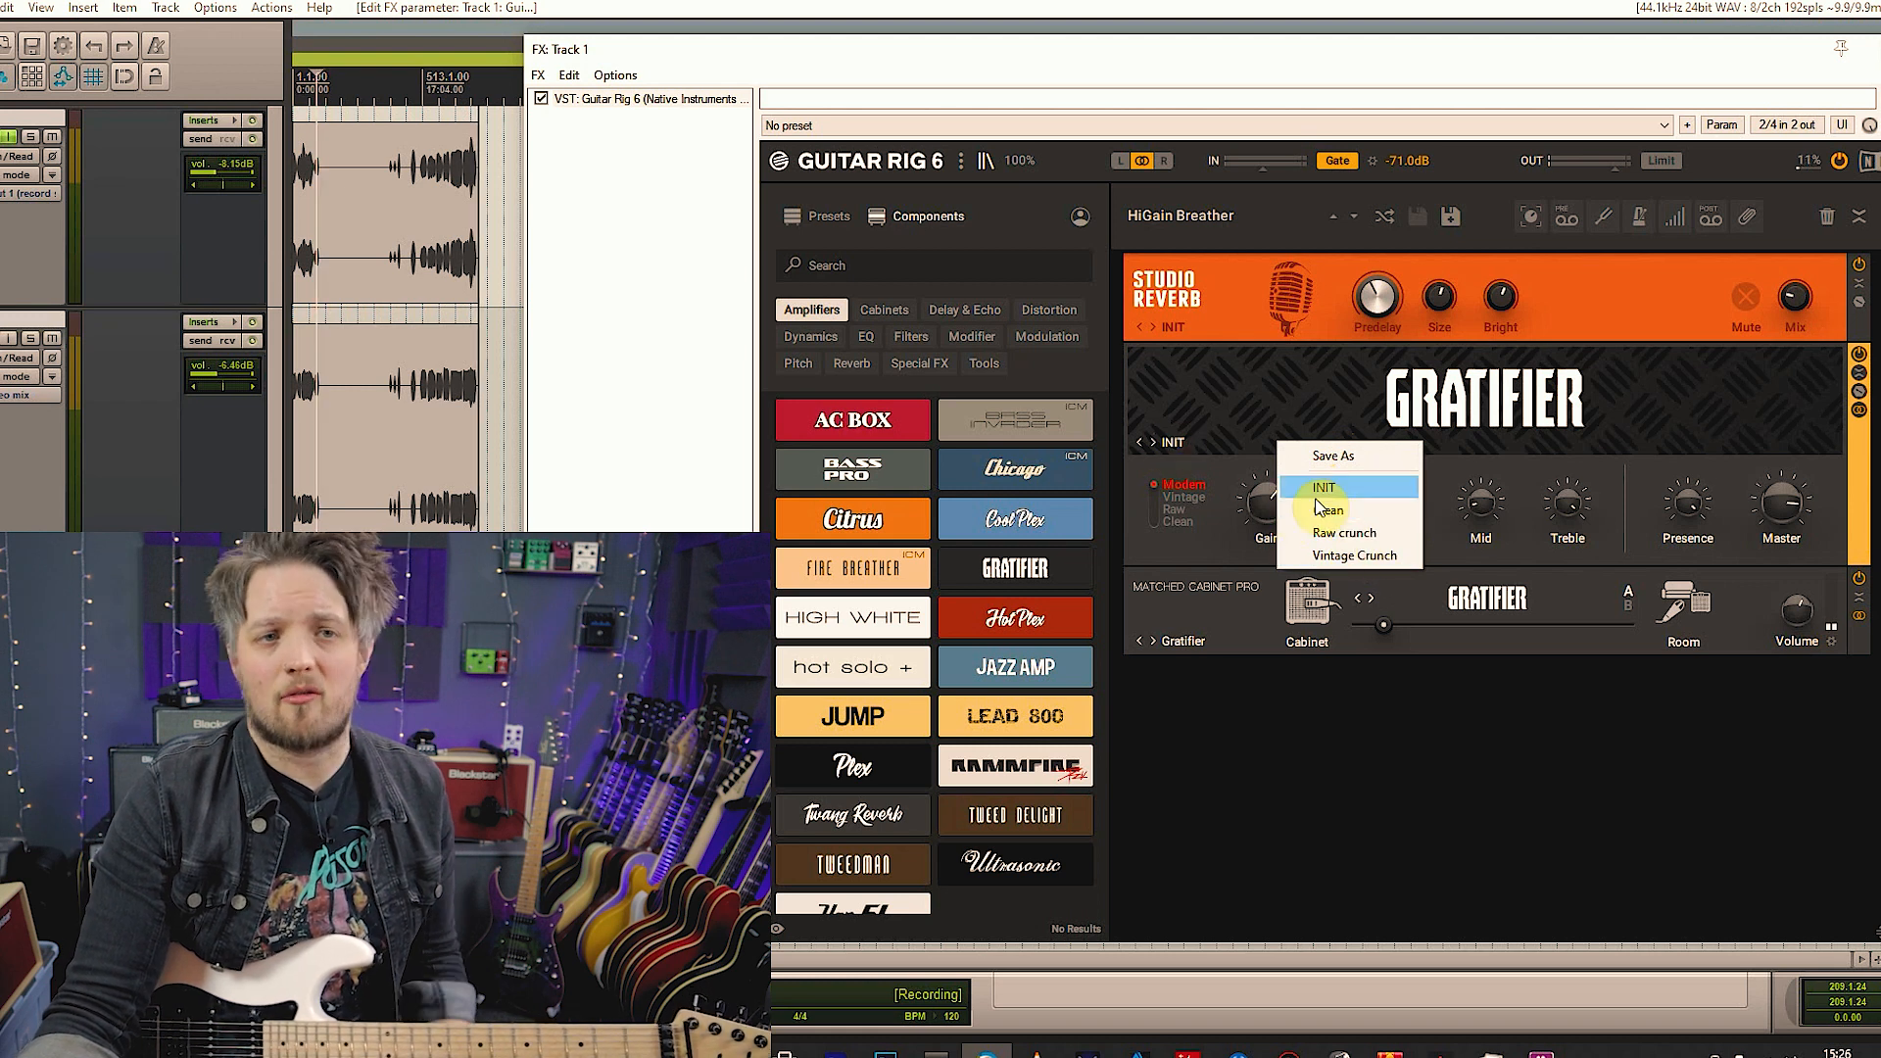
click(1353, 555)
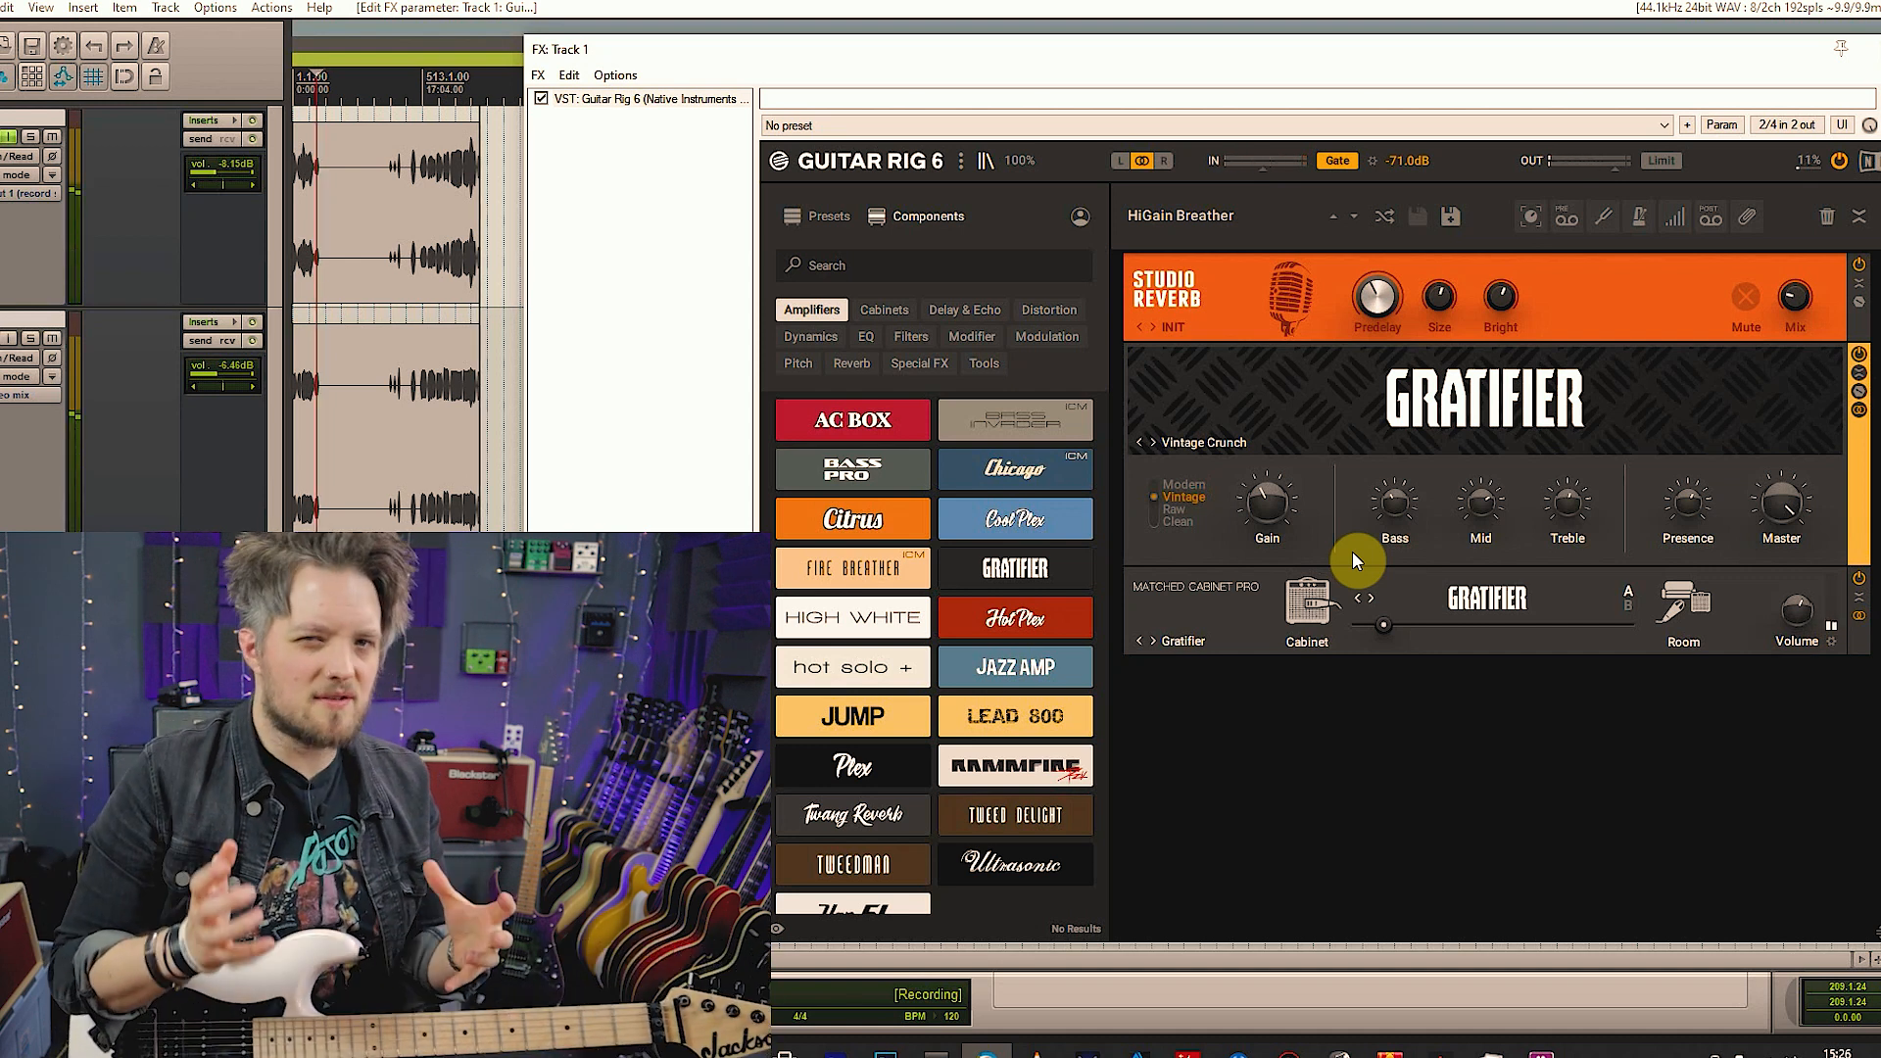
Replace the Gratifier amp and its cabinet with the High White amp below Studio Reverb
key(Delete)
drag(878, 615, 1280, 544)
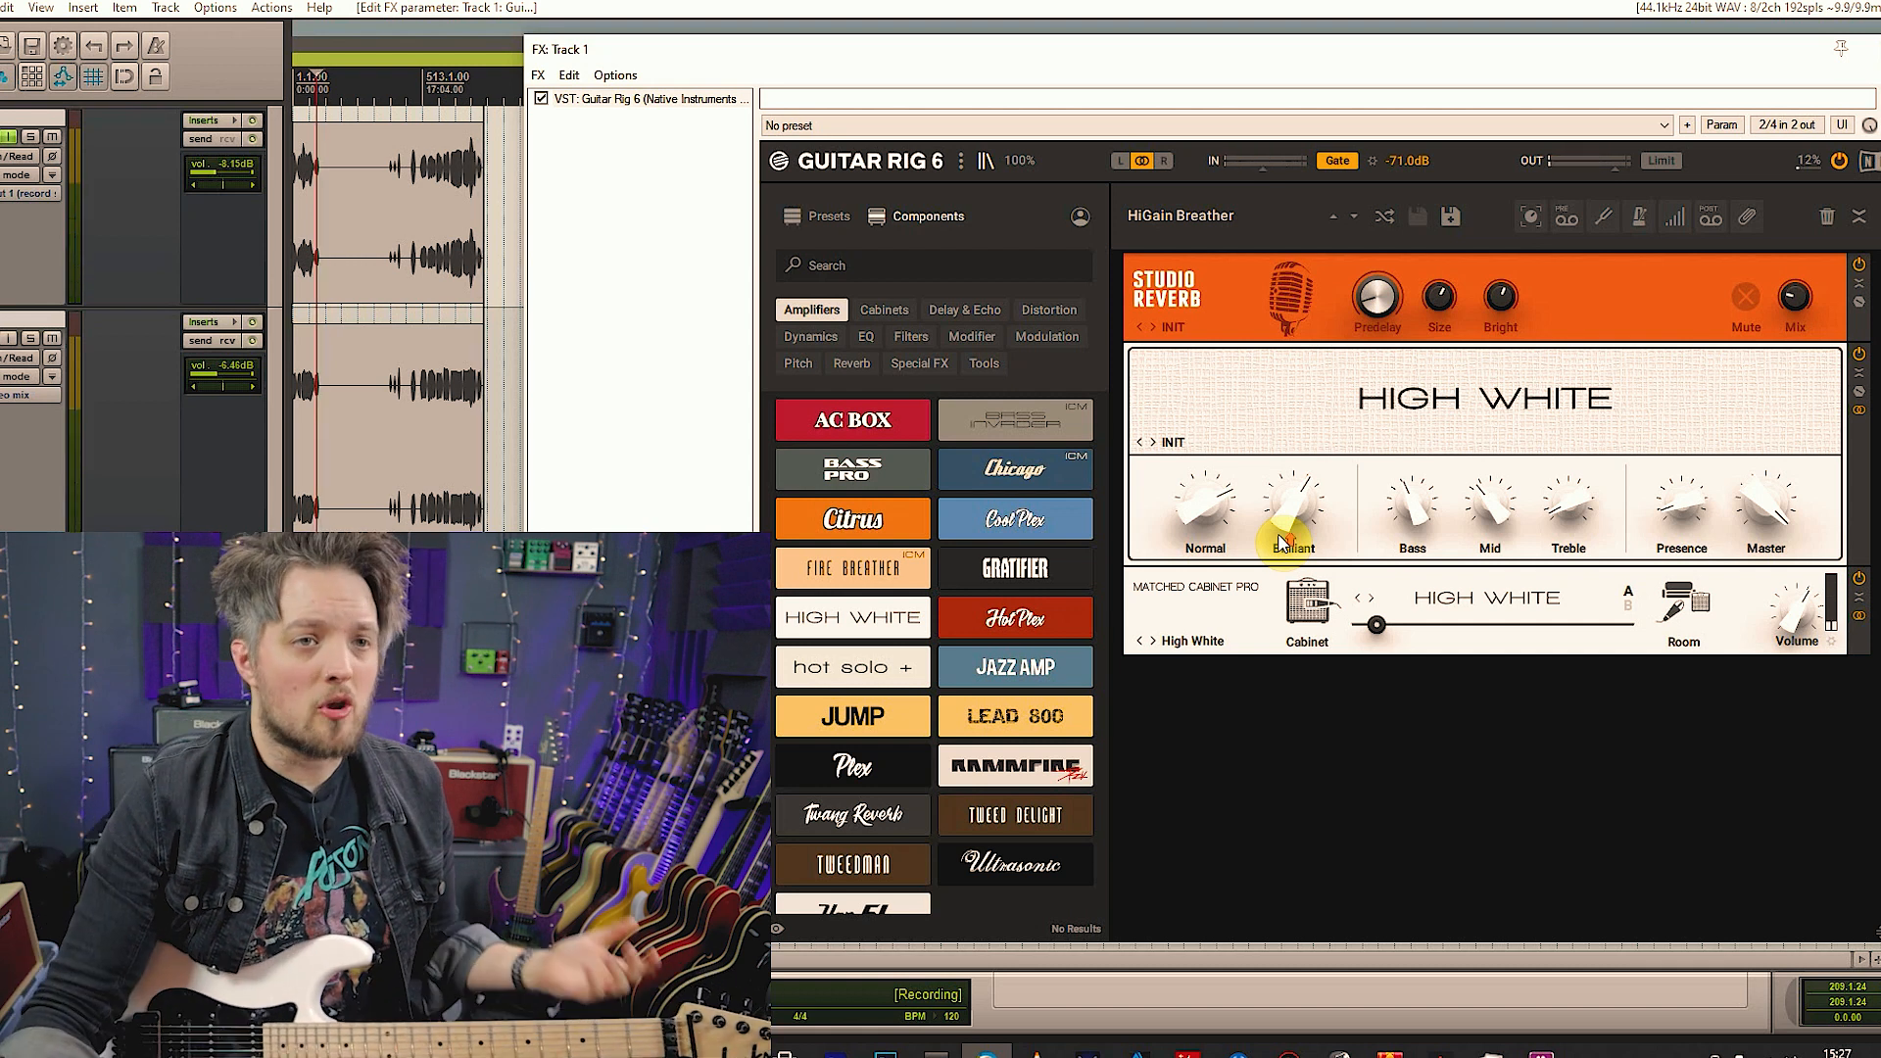
Delete the High White amp and its matched cabinet from the rack
right_click(1289, 408)
click(1314, 443)
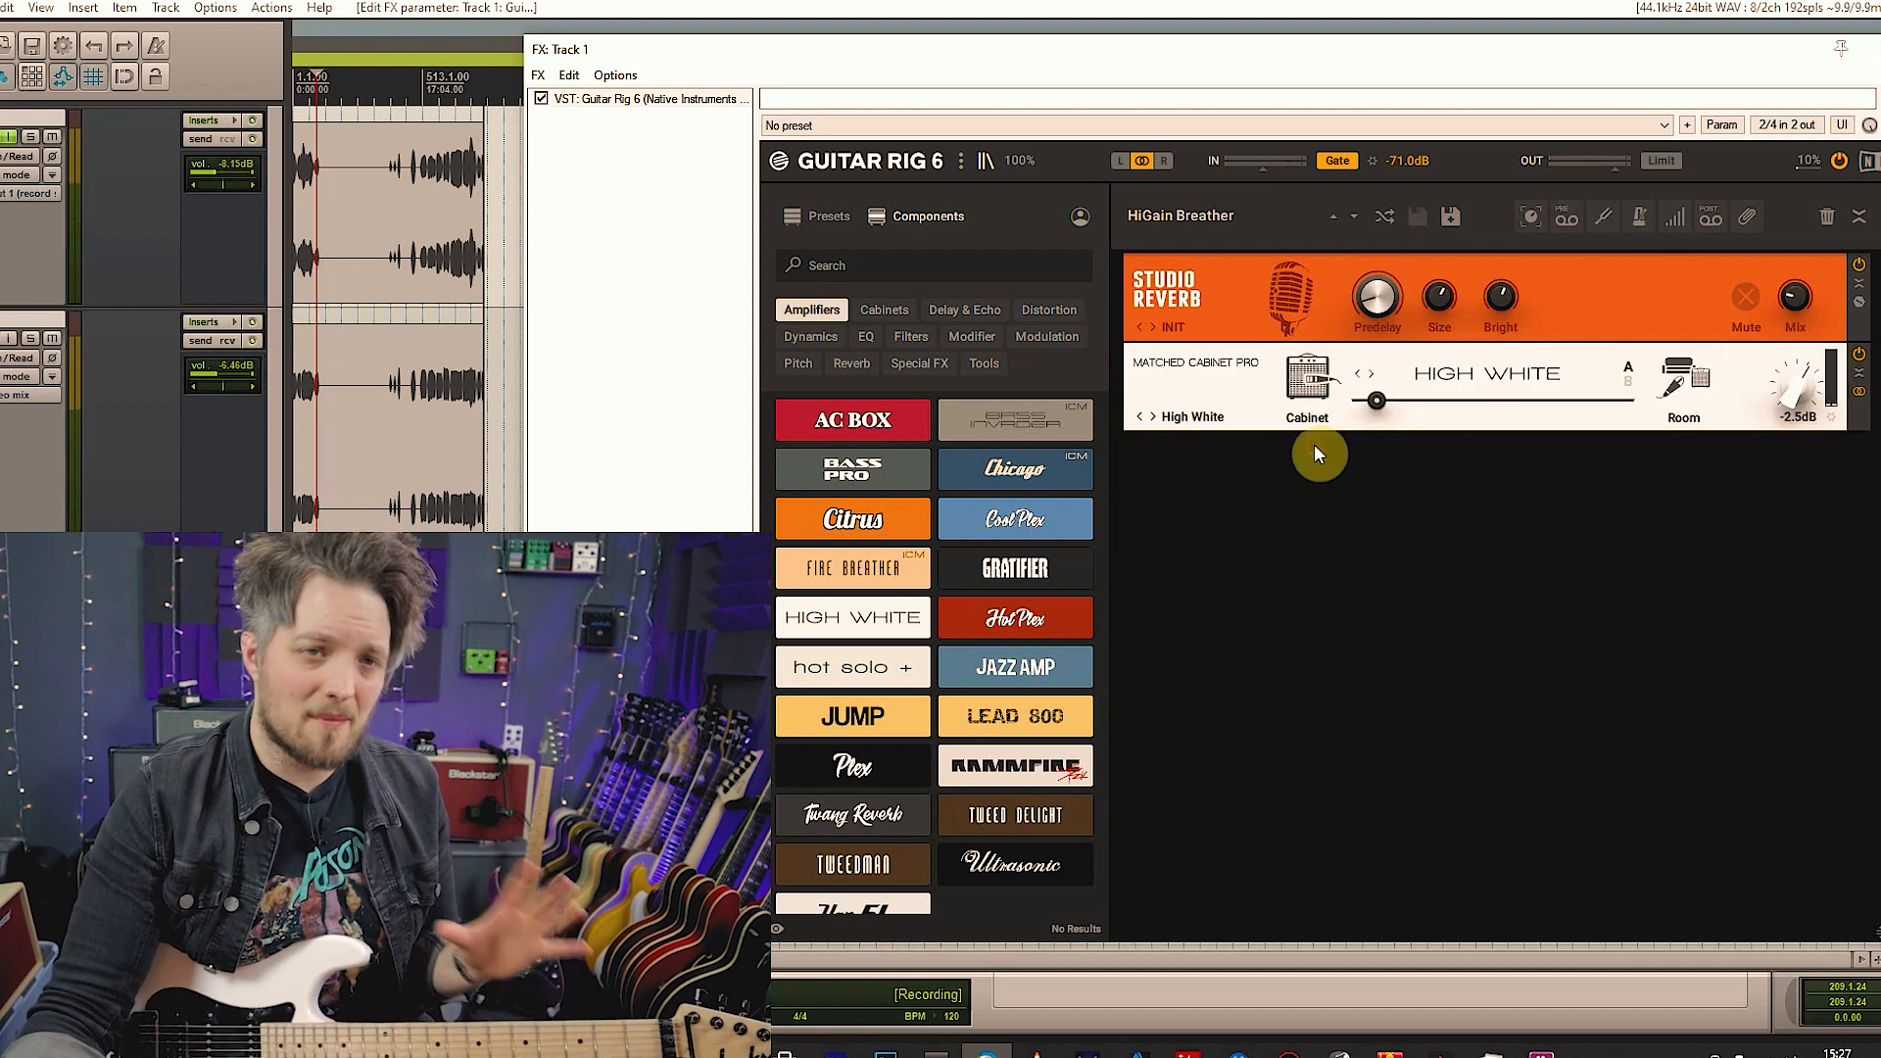
right_click(1226, 402)
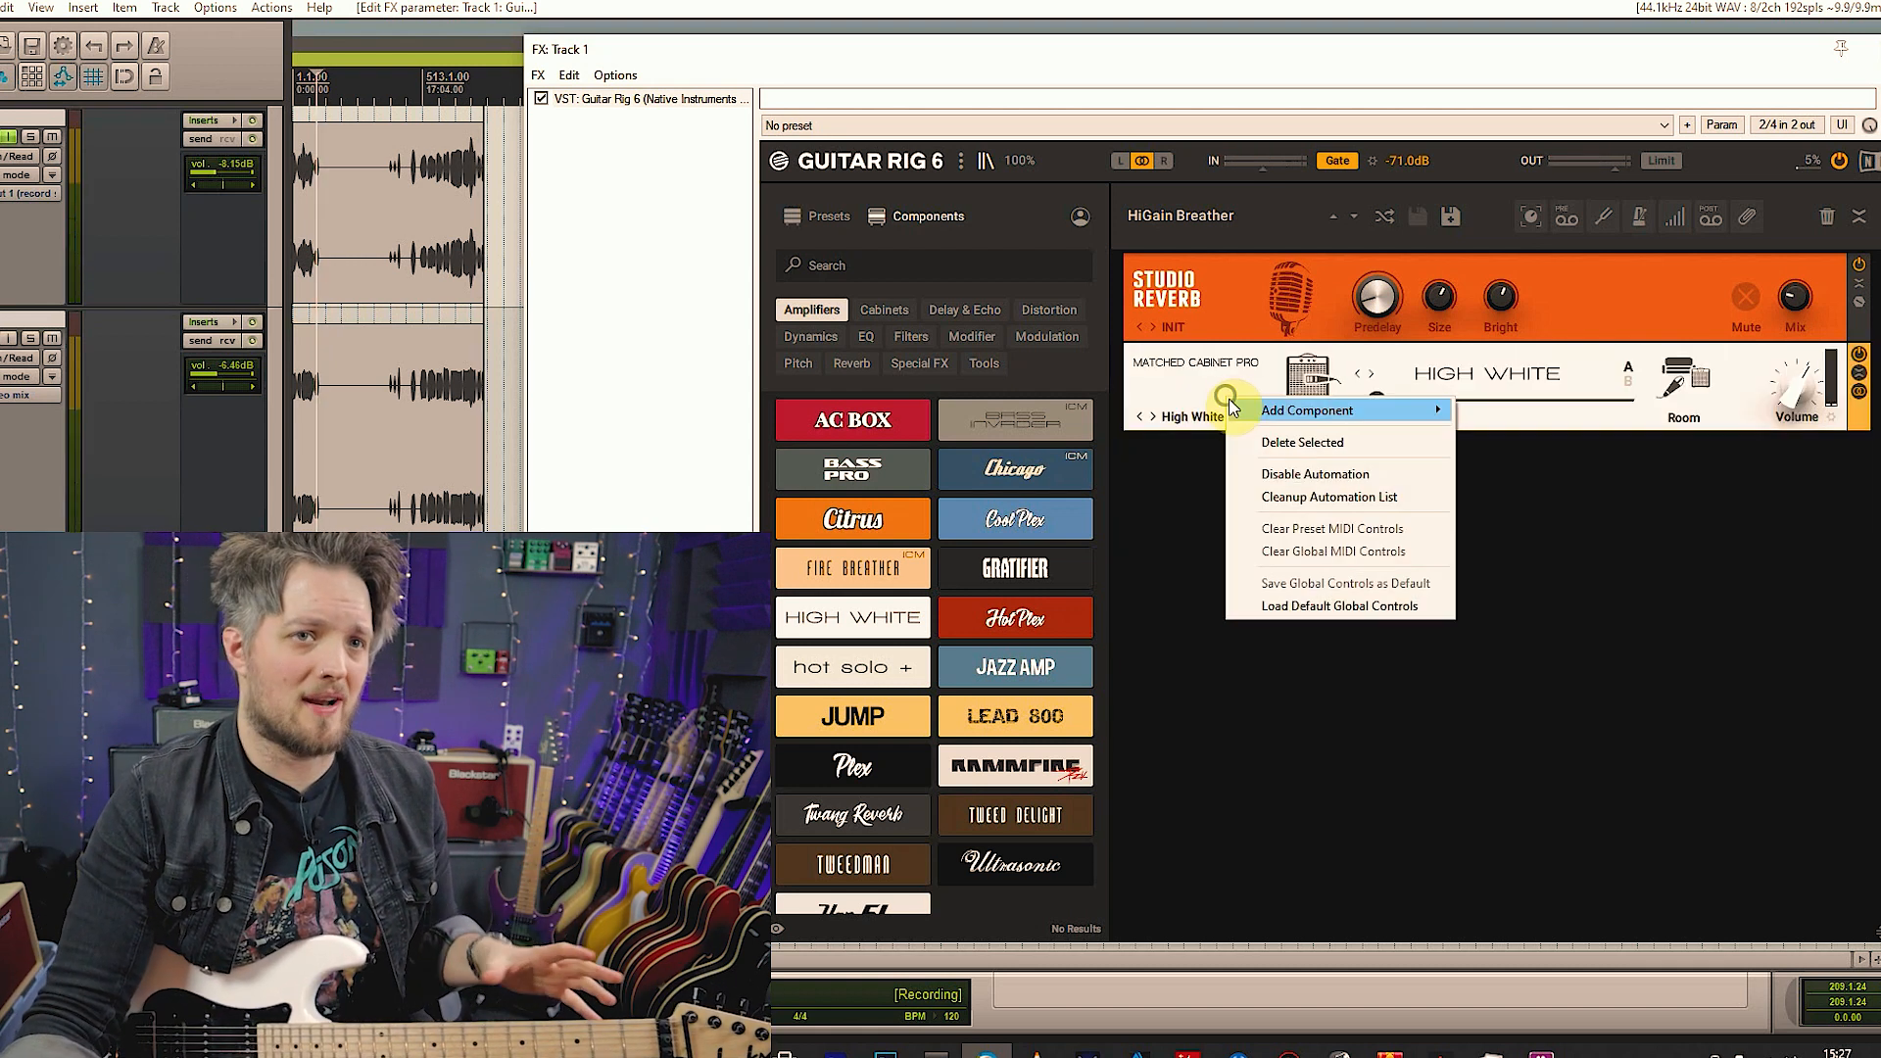
click(1258, 444)
Audition the hot solo + amp below Studio Reverb and put the Jazz Amp in its place
scroll(946, 631, down, 1)
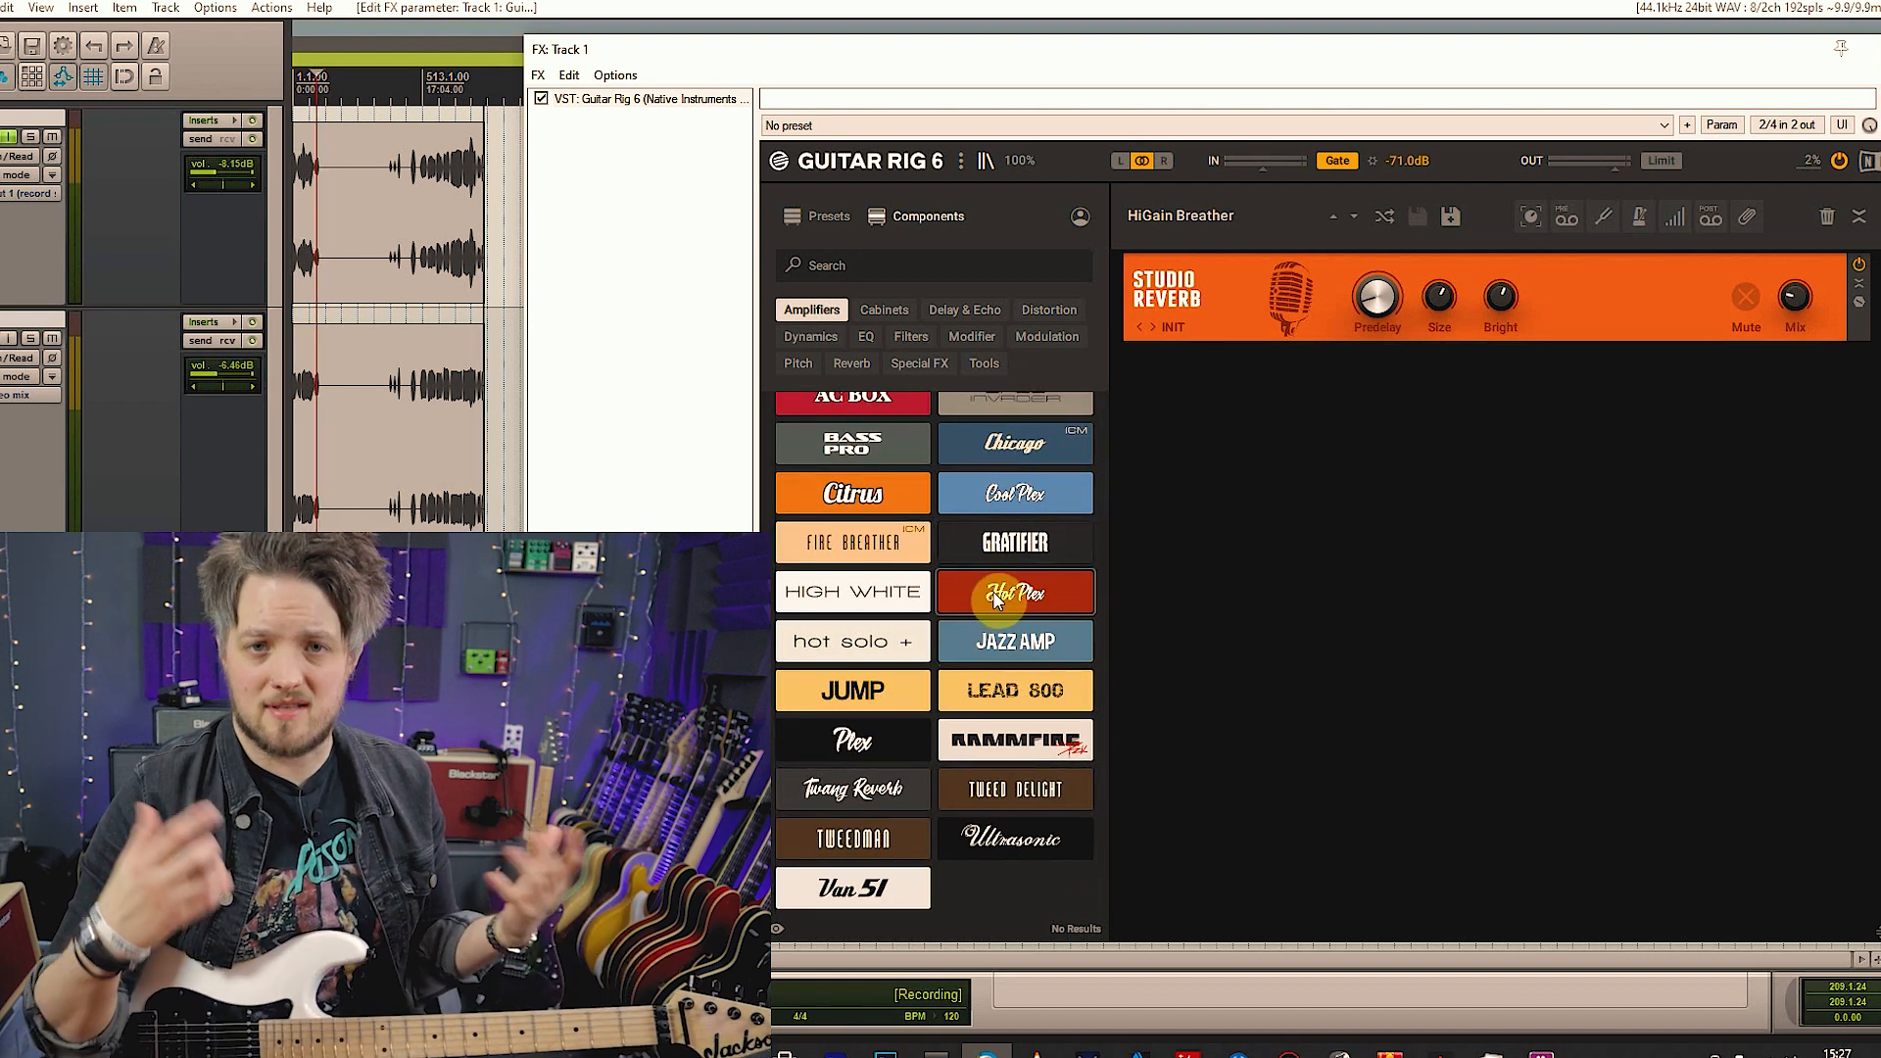
drag(833, 642, 1468, 609)
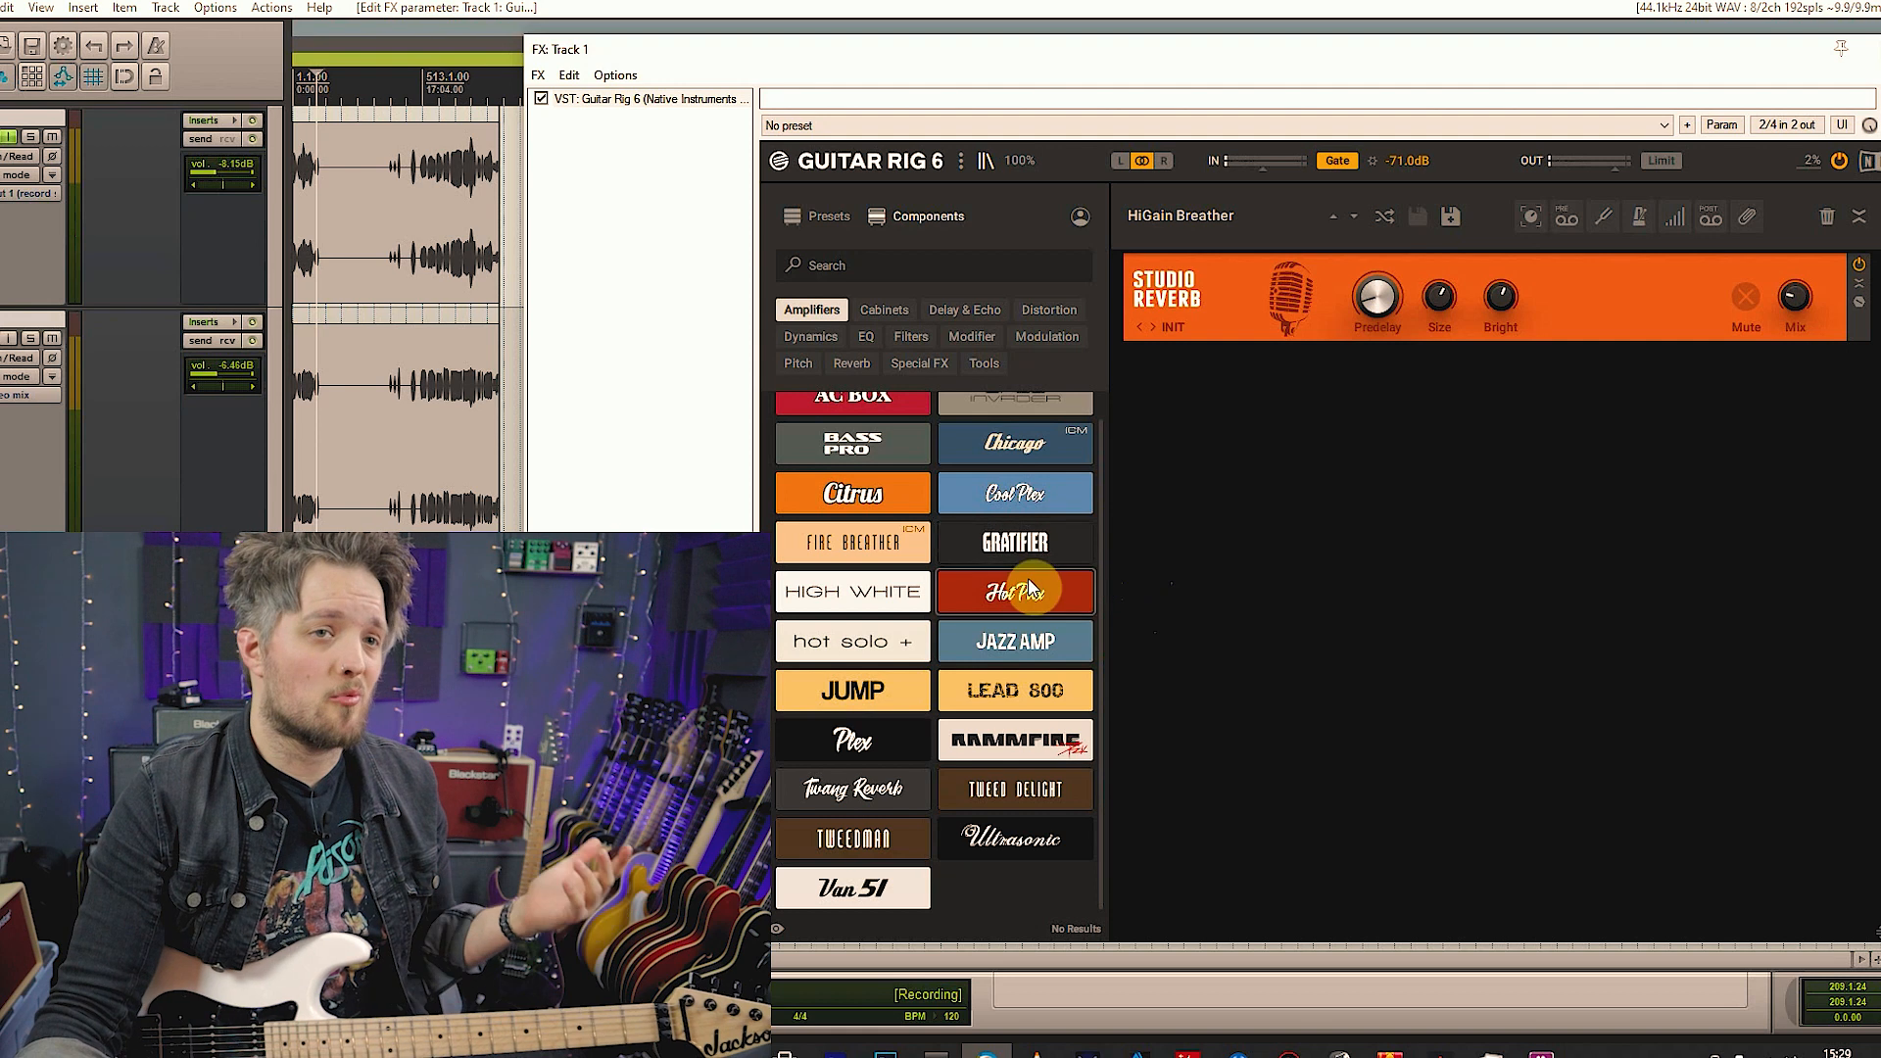
drag(980, 647, 1332, 525)
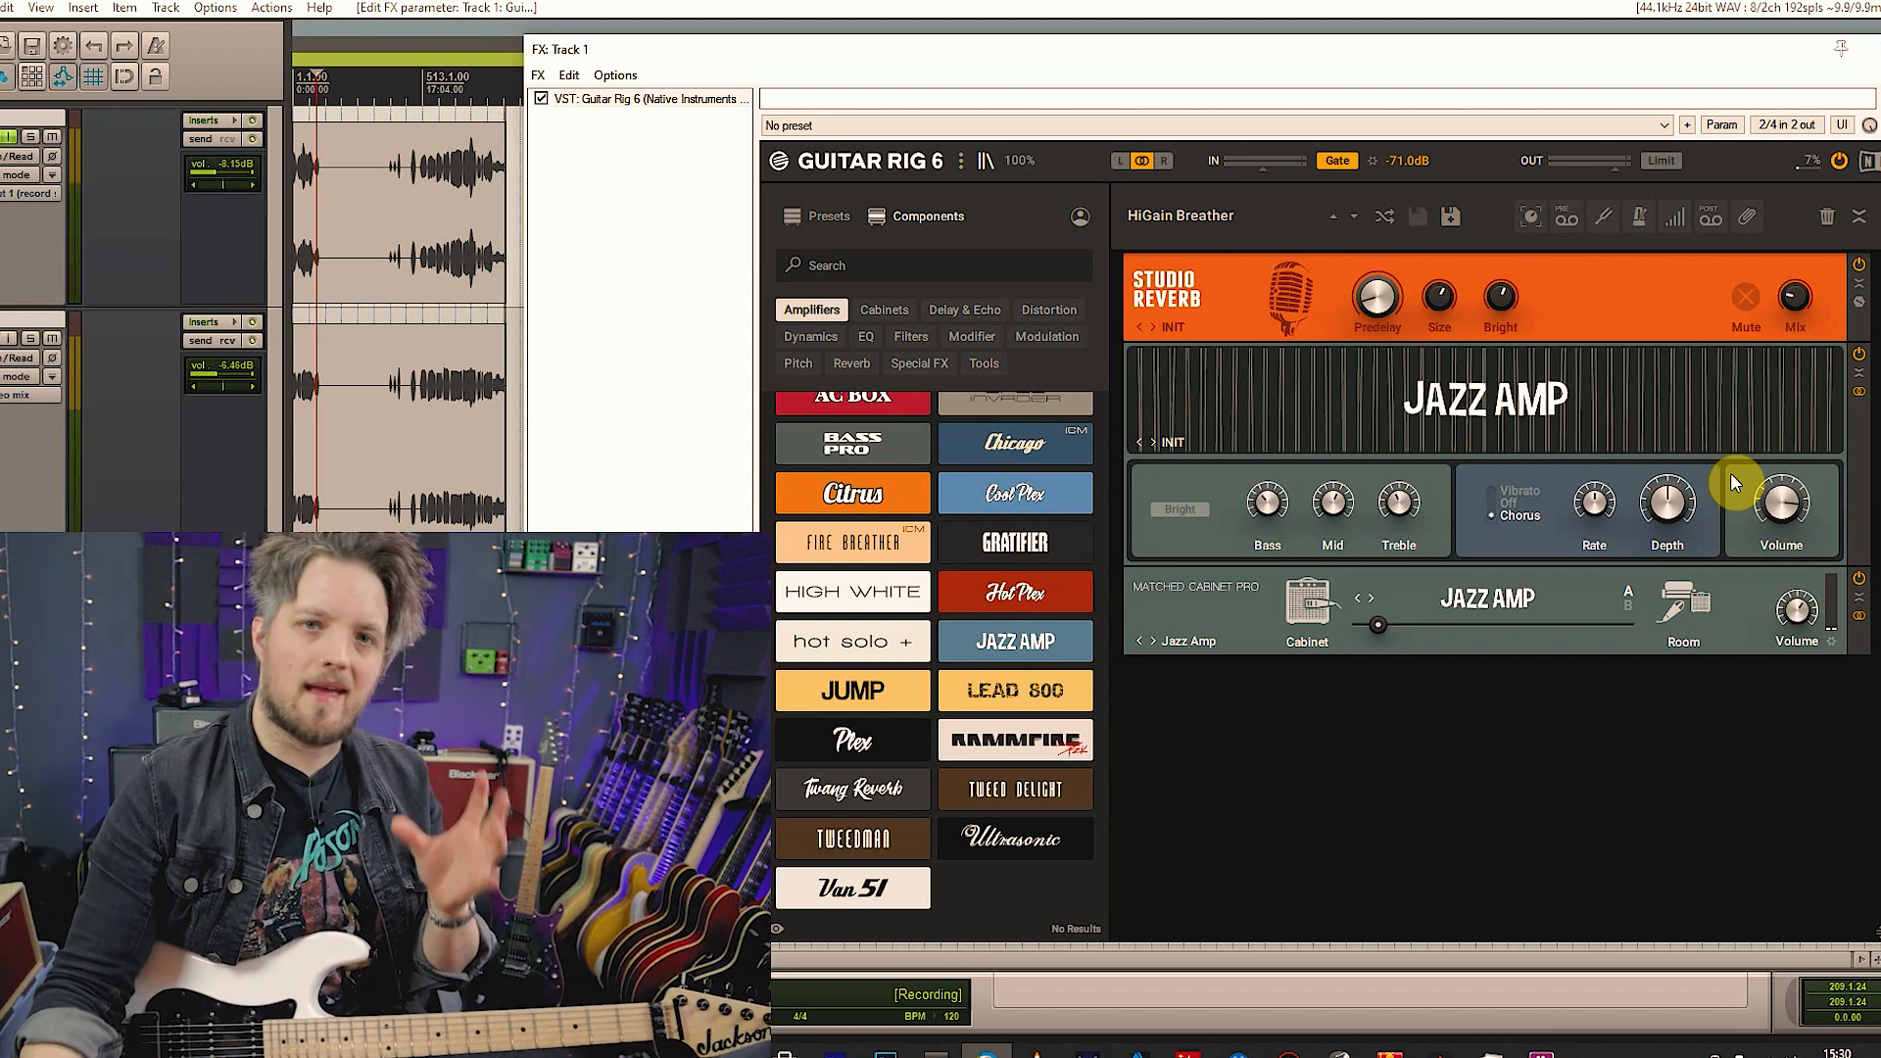
Replace the Jazz Amp and its cabinet with the Jump amp and raise its Preamp control
right_click(1251, 395)
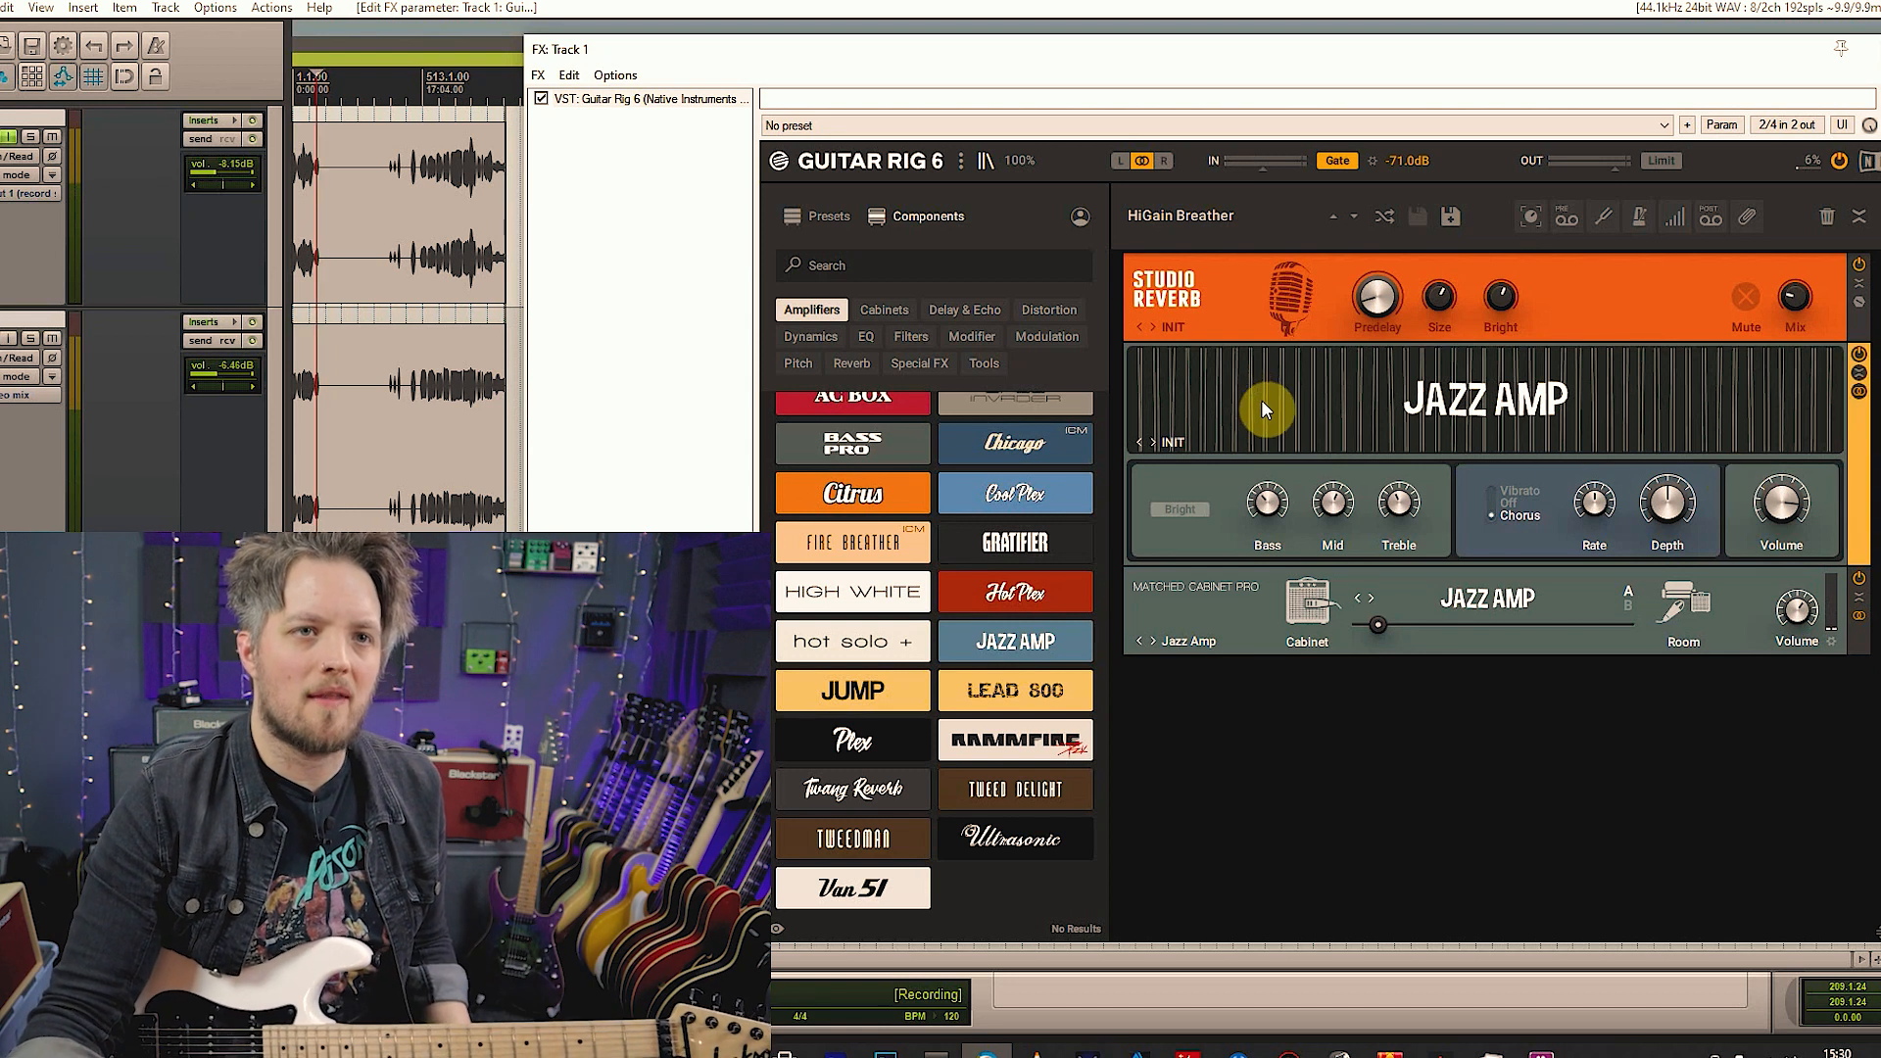
right_click(1260, 399)
click(1321, 446)
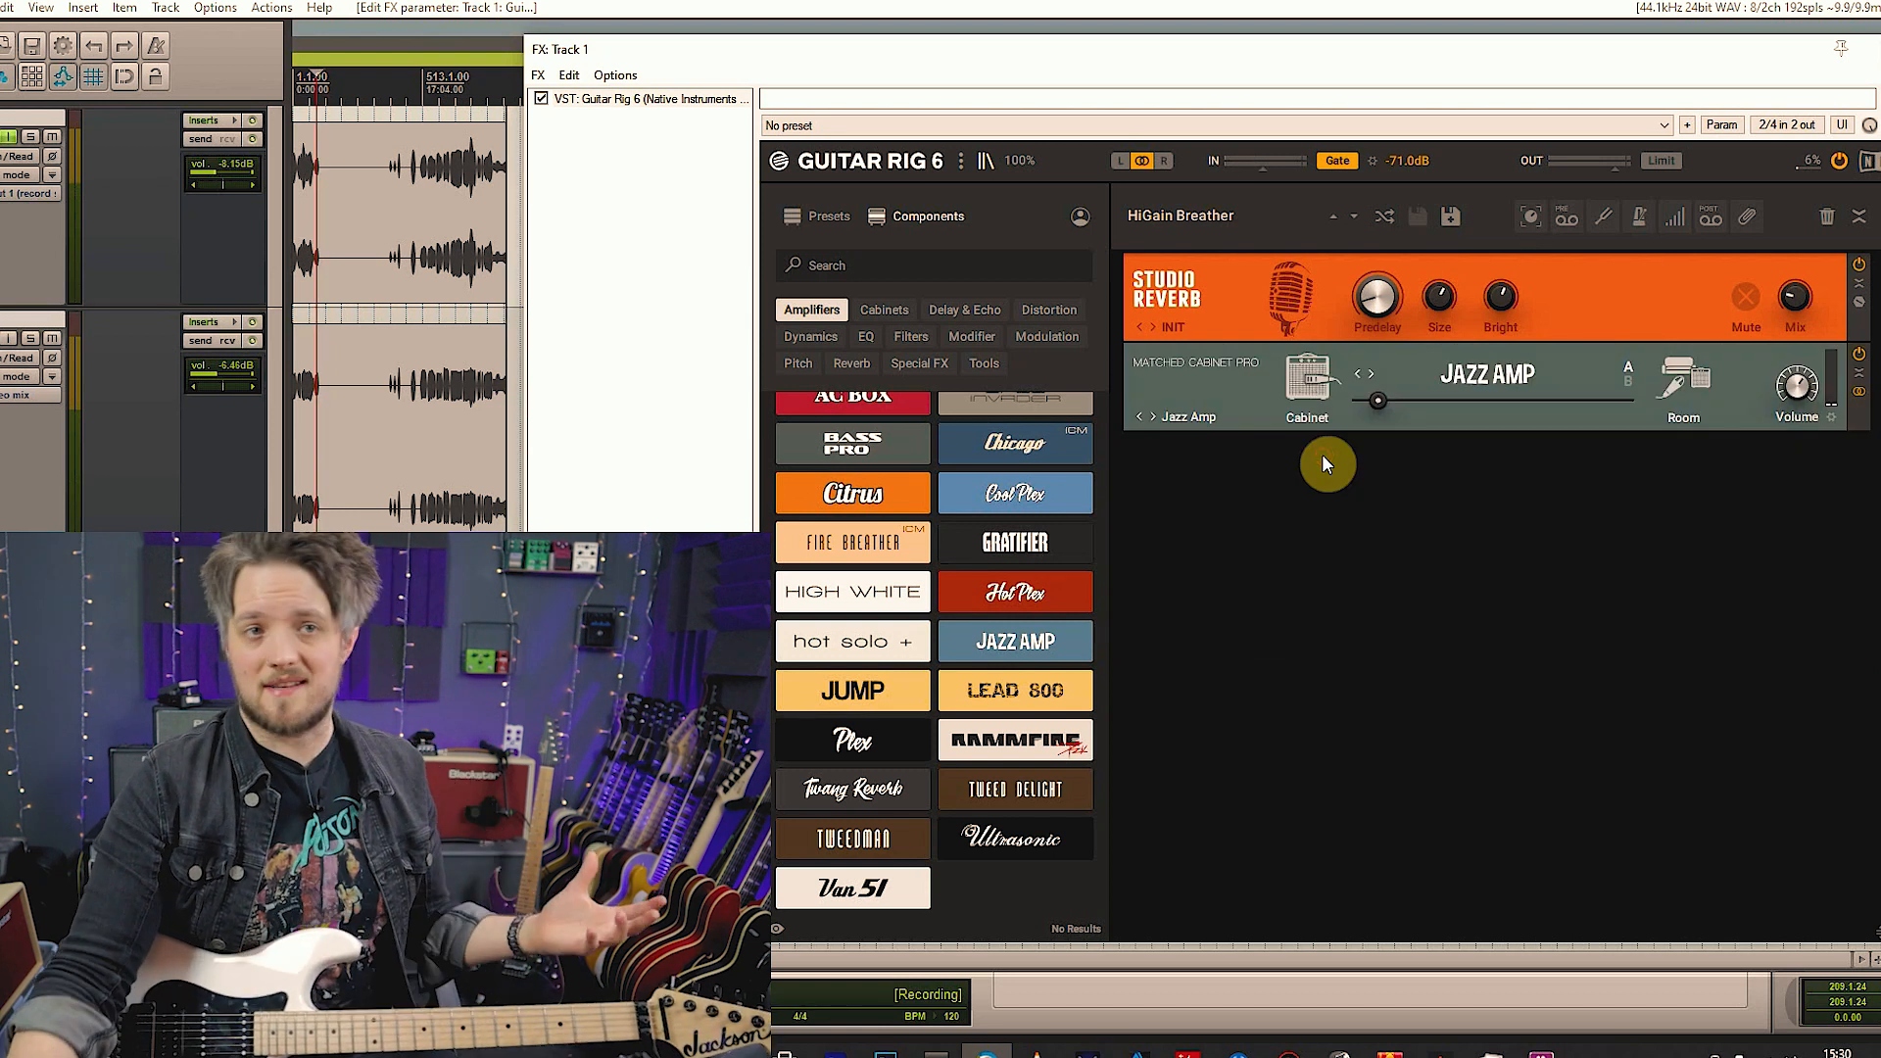
right_click(1279, 392)
click(1273, 418)
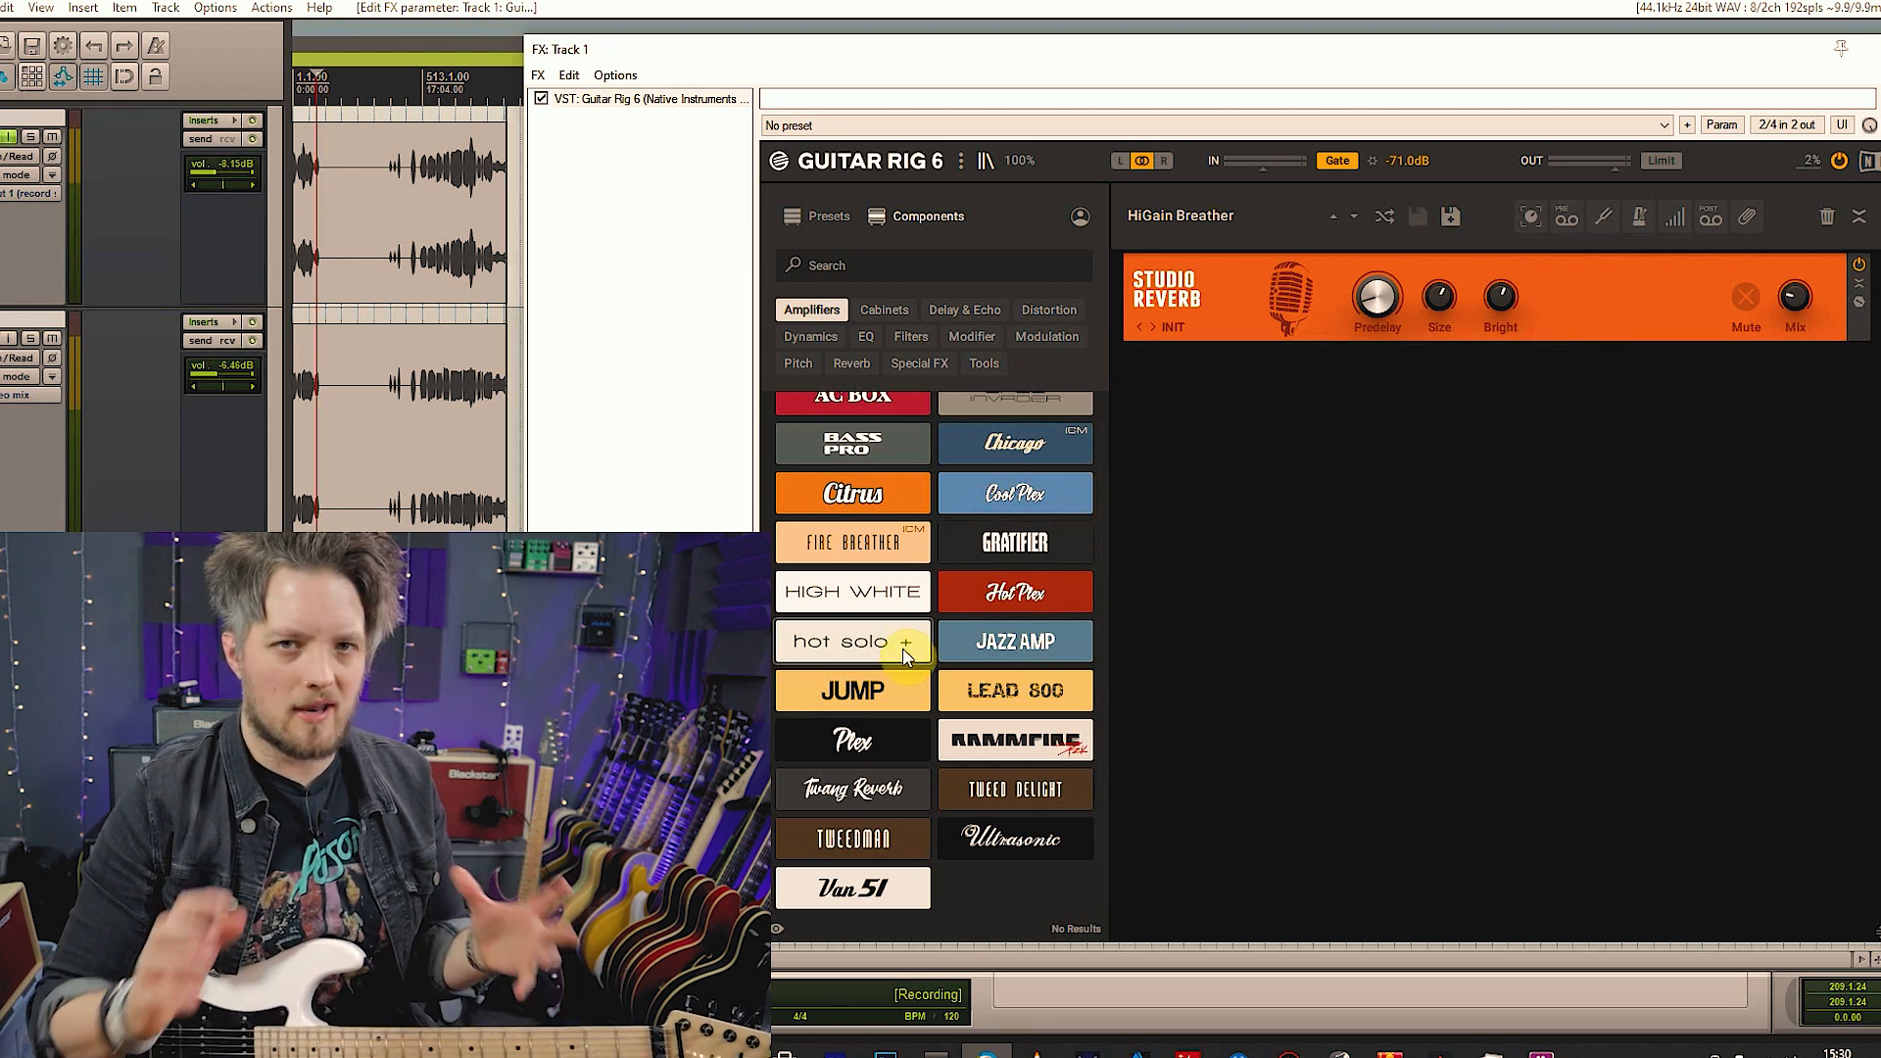
drag(893, 685, 1345, 595)
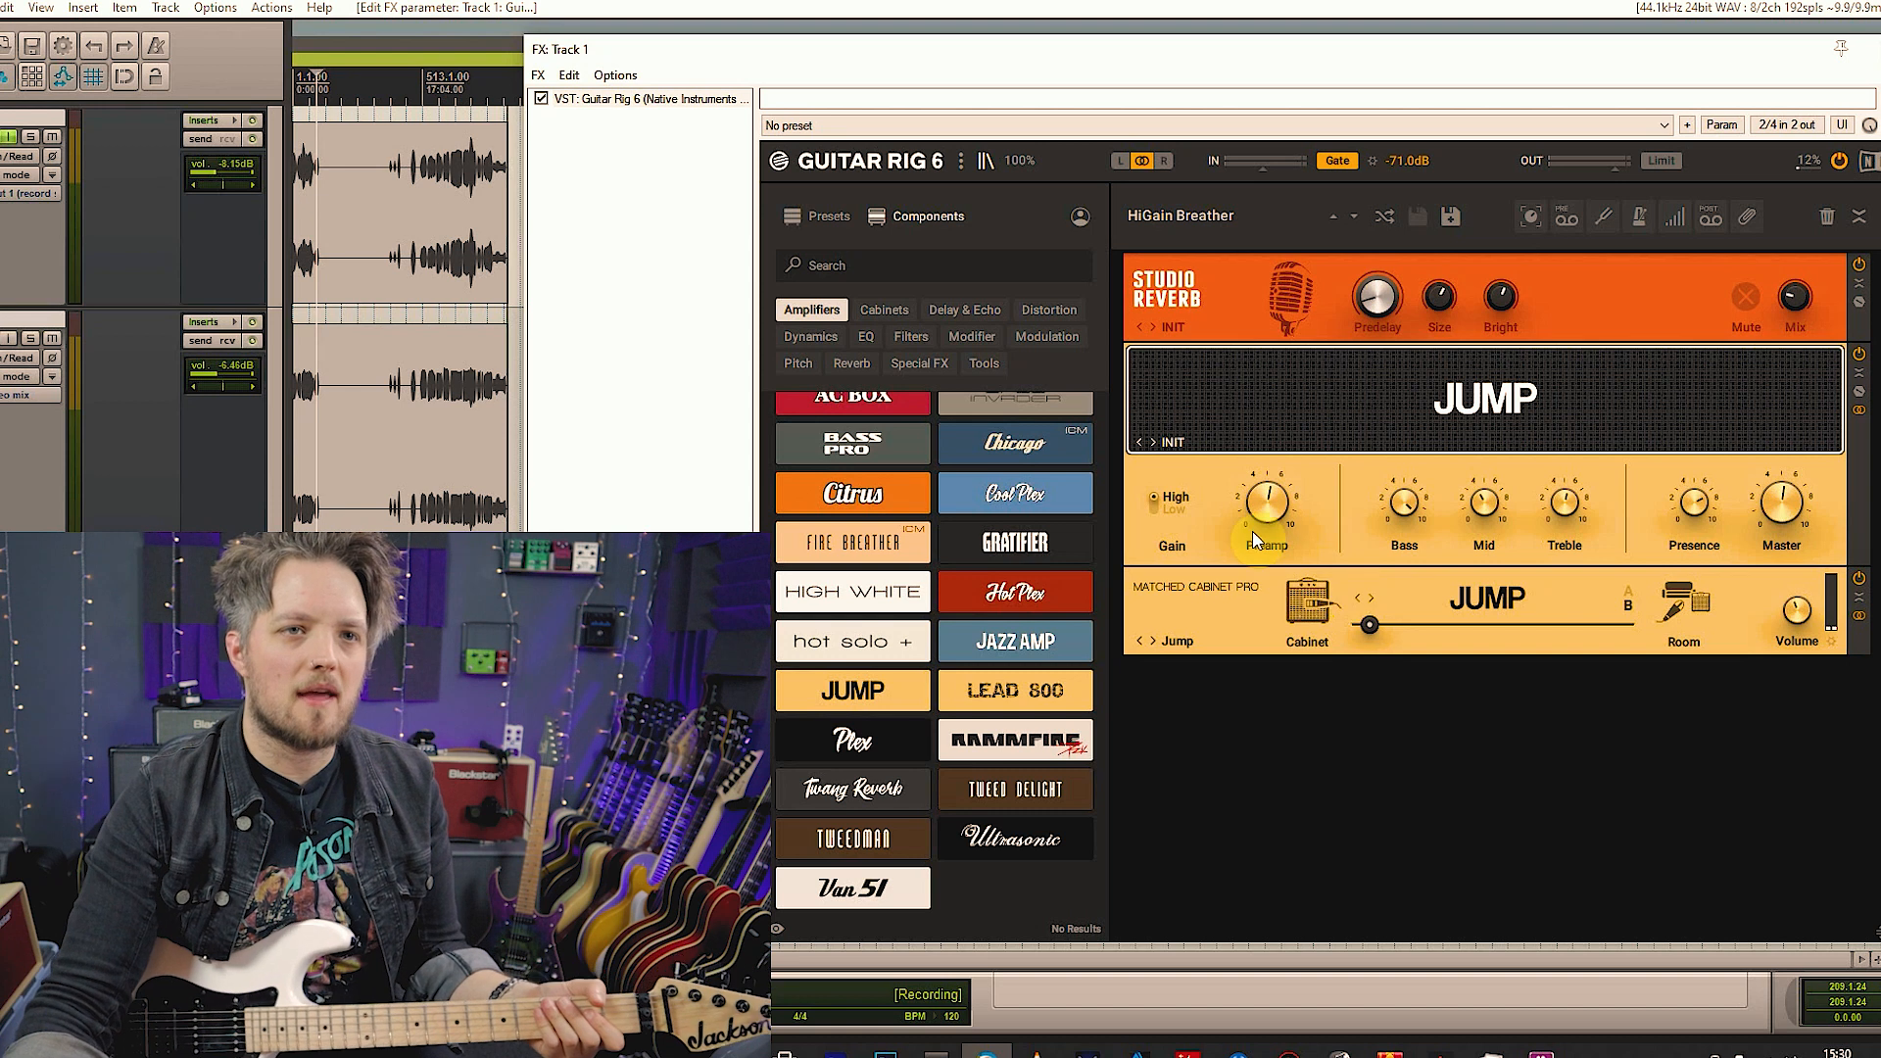
drag(1258, 511, 1258, 454)
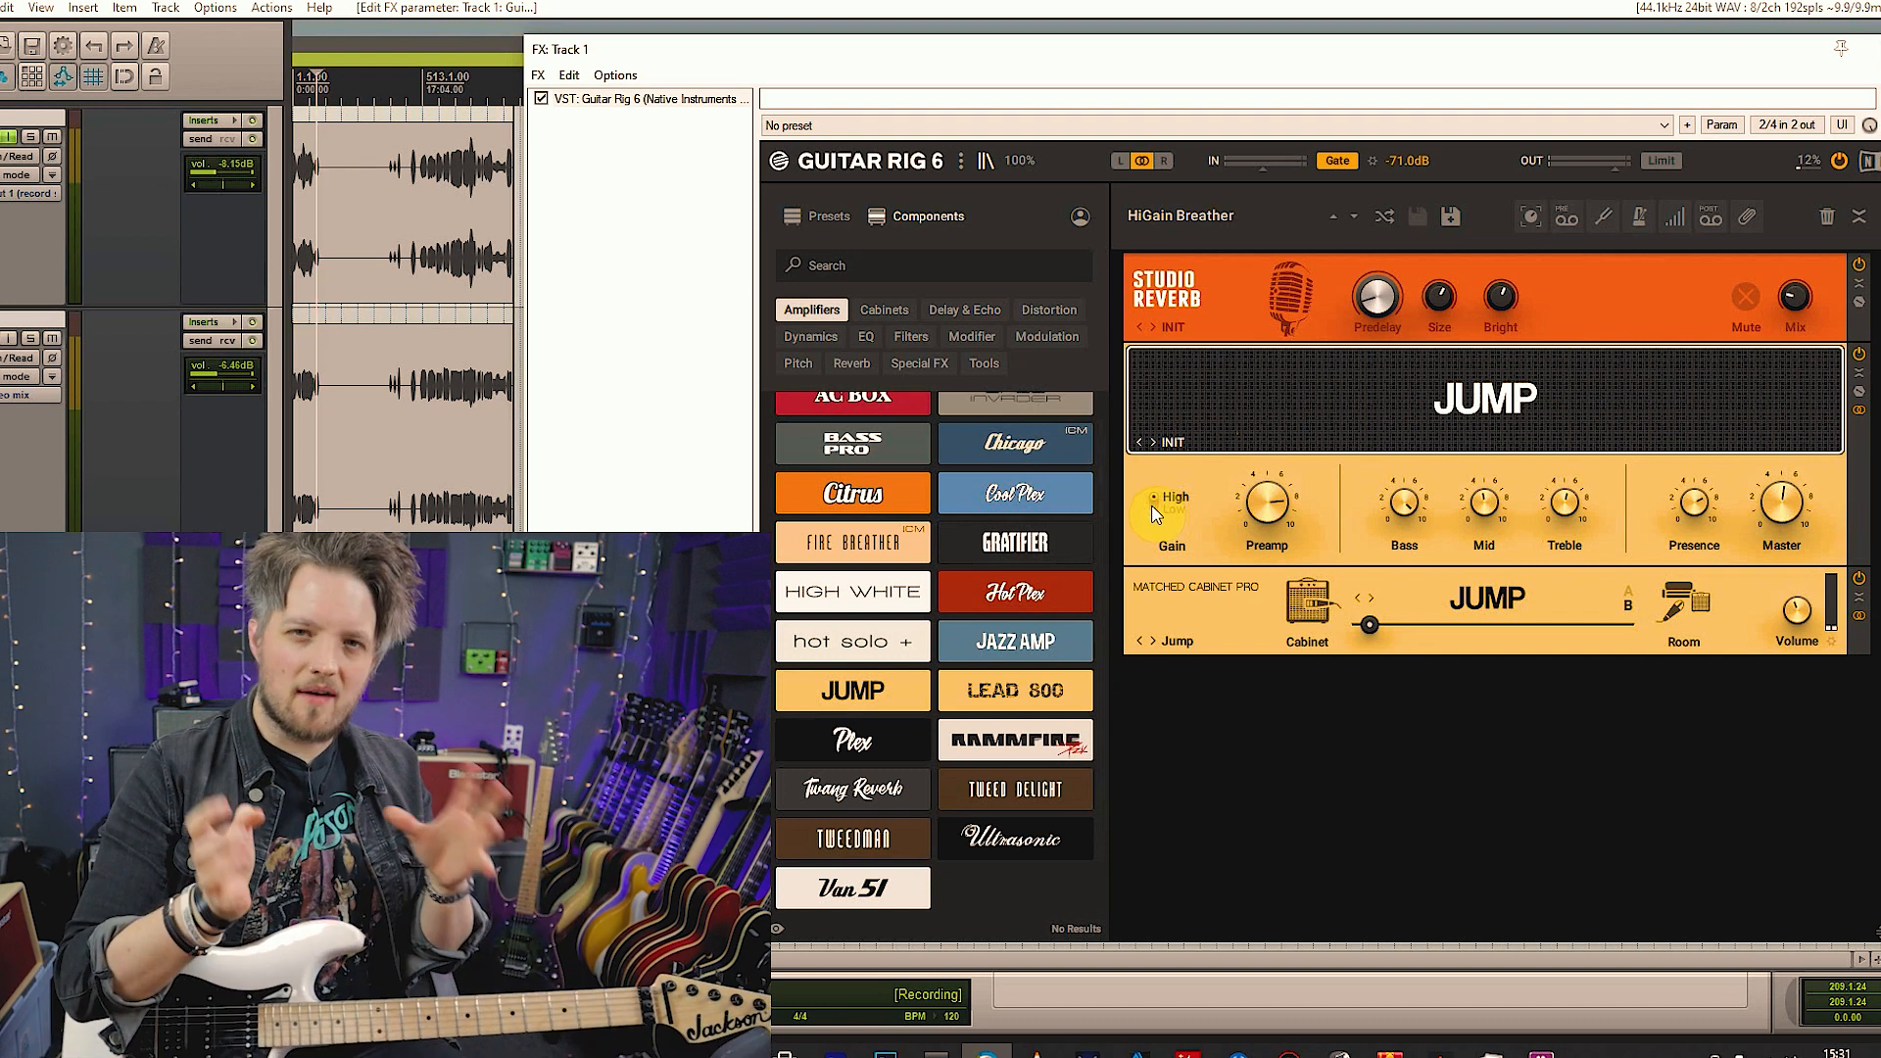
Replace the Jump amp and its cabinet with the Plex amp and raise its Volume I control
right_click(1267, 391)
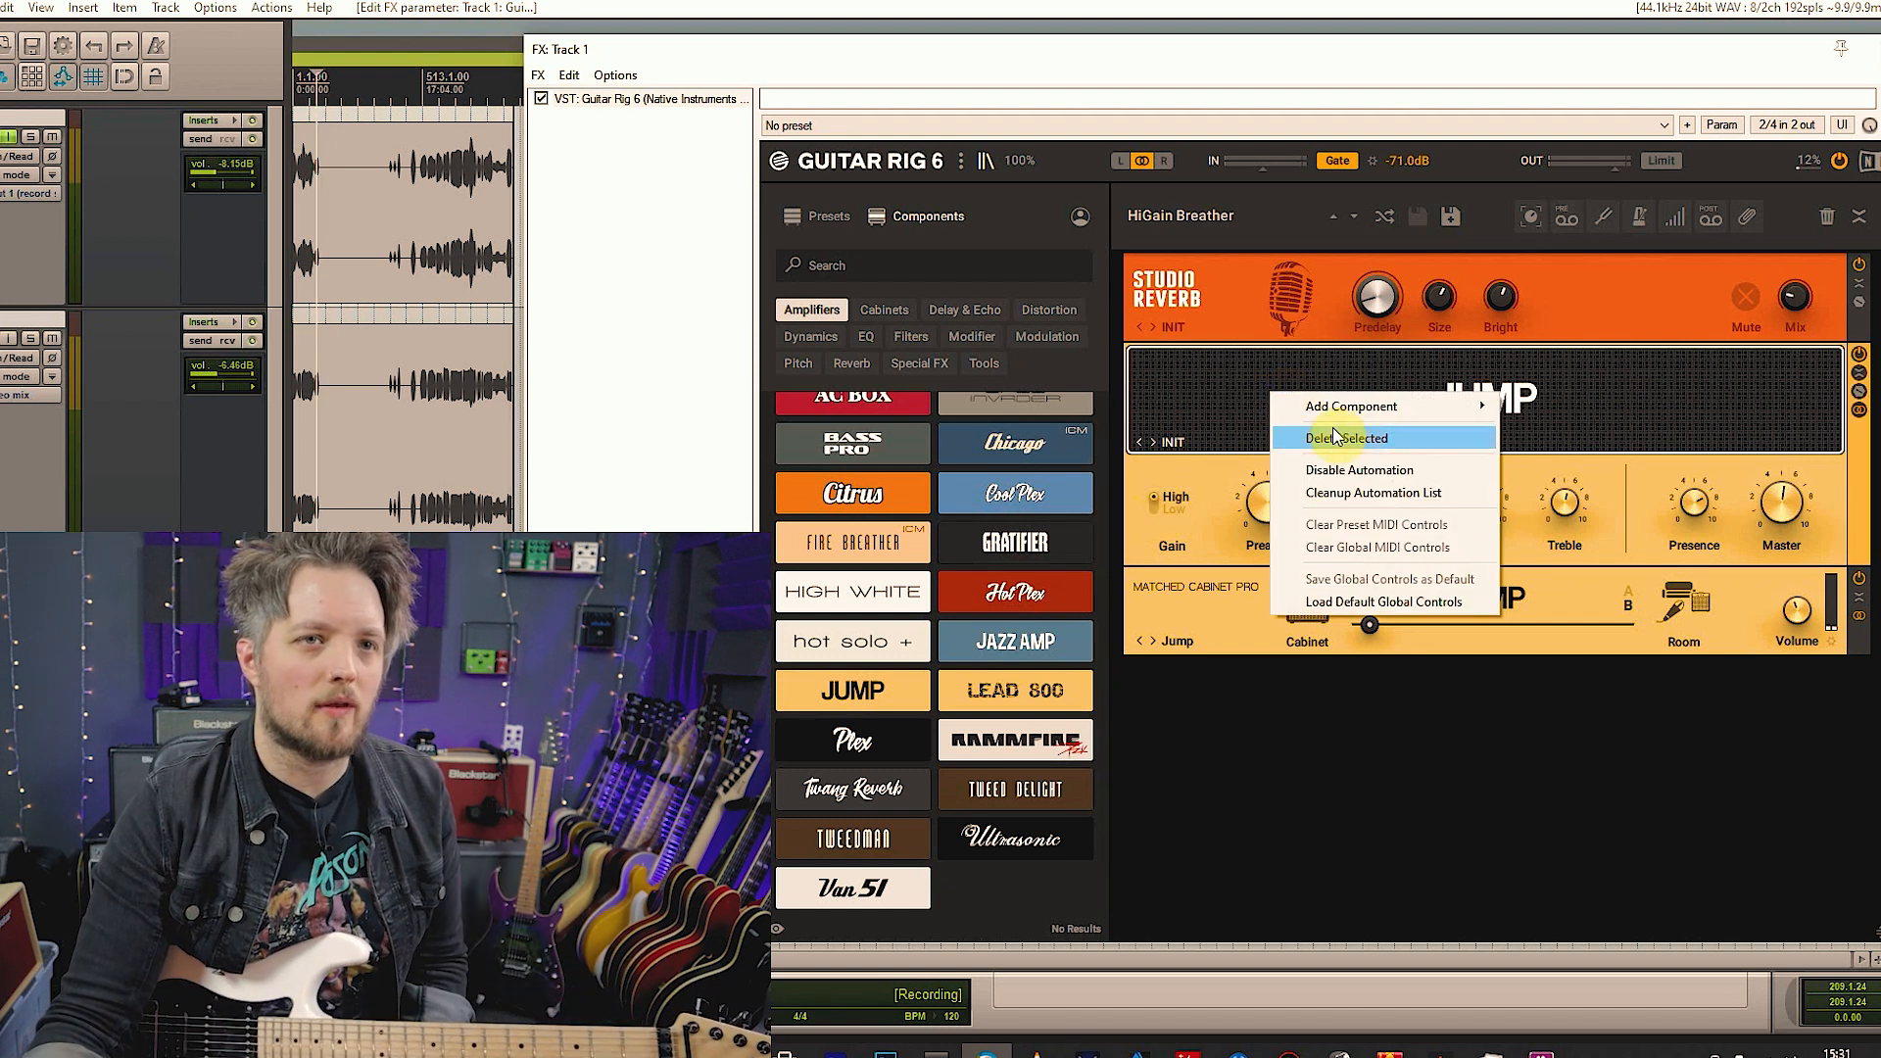
click(1334, 431)
right_click(1262, 388)
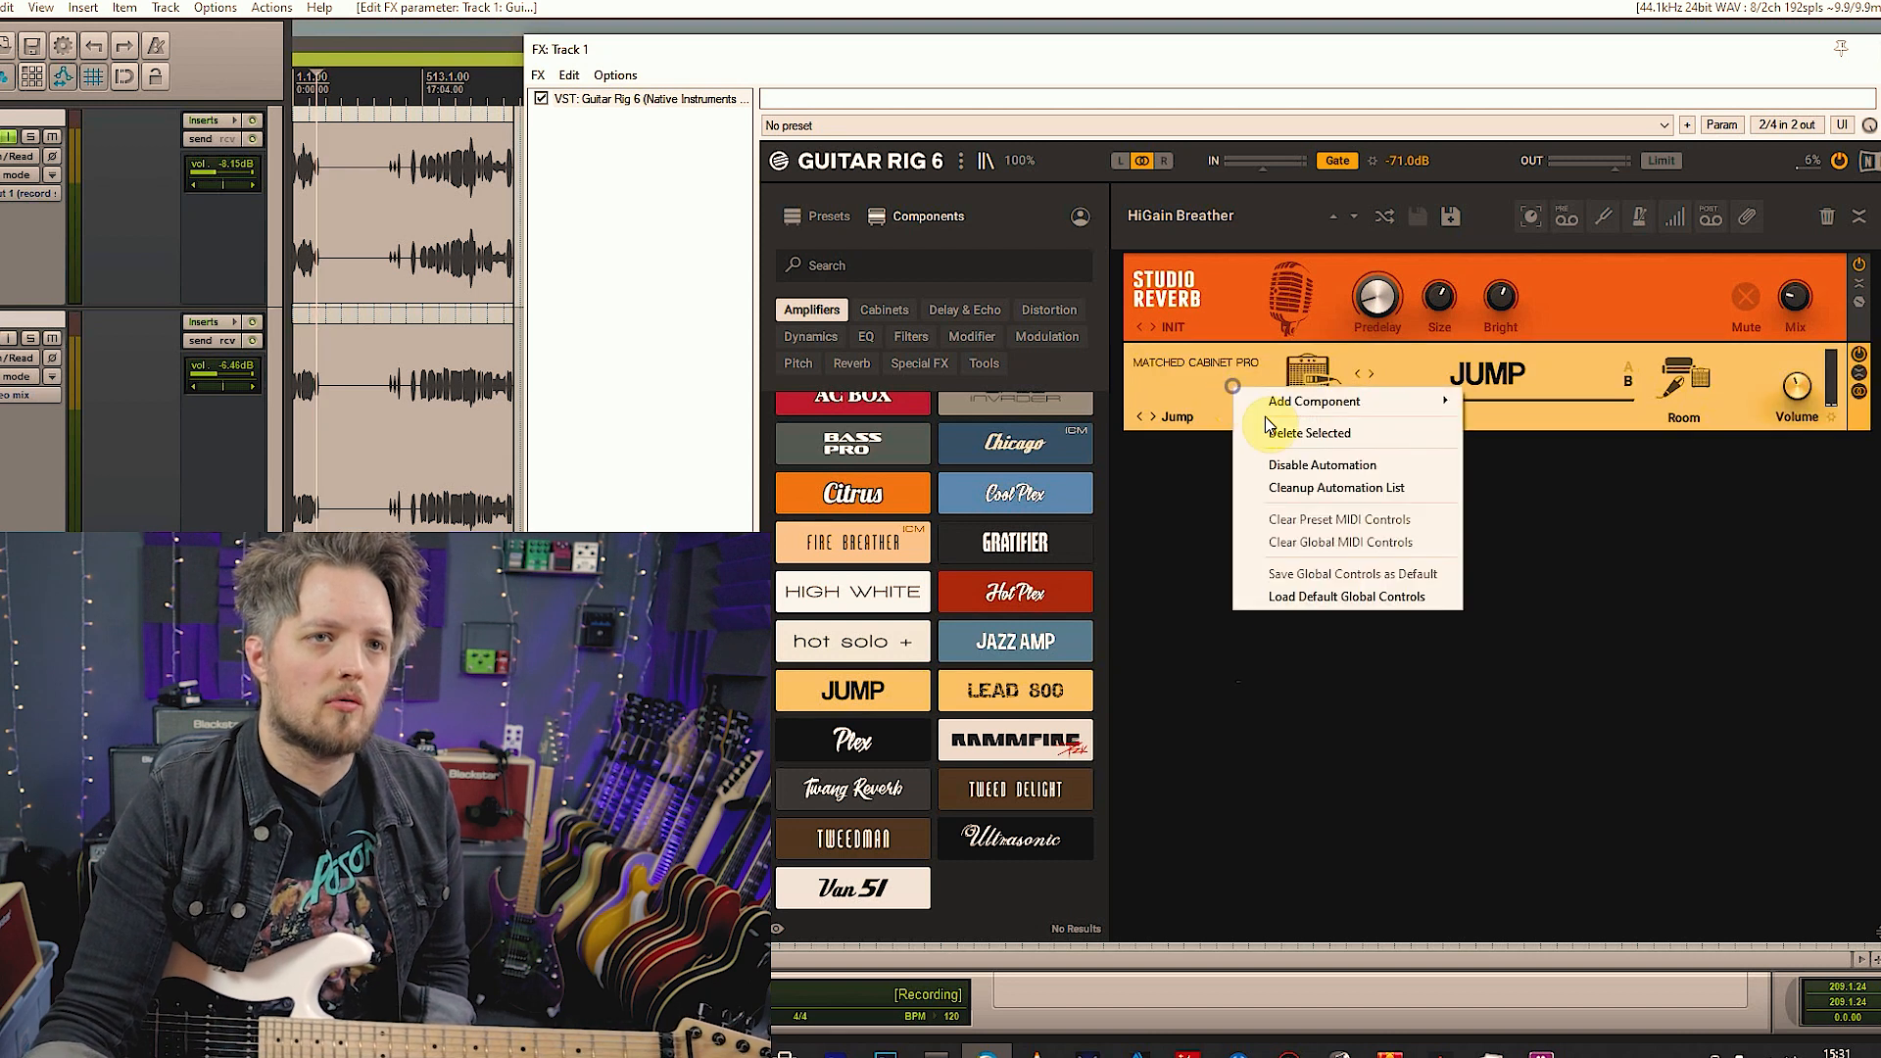
click(1276, 433)
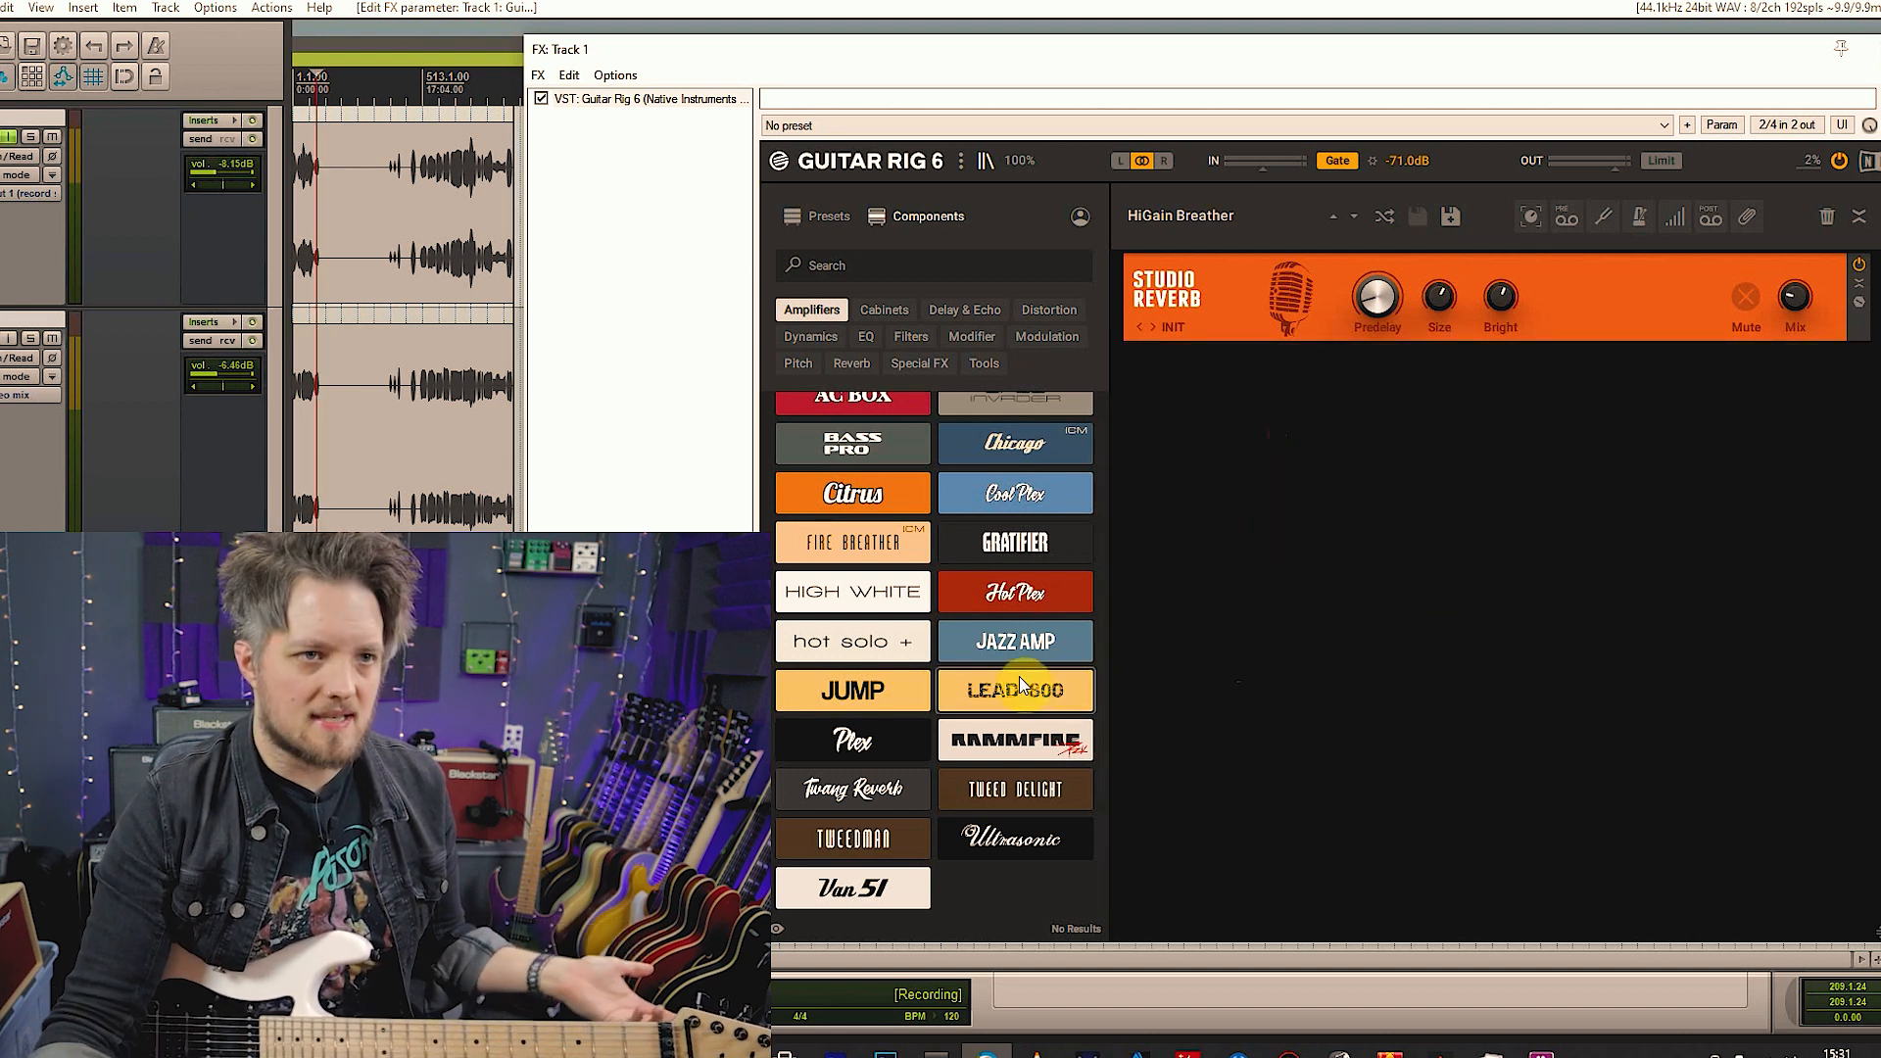
drag(868, 745, 1420, 666)
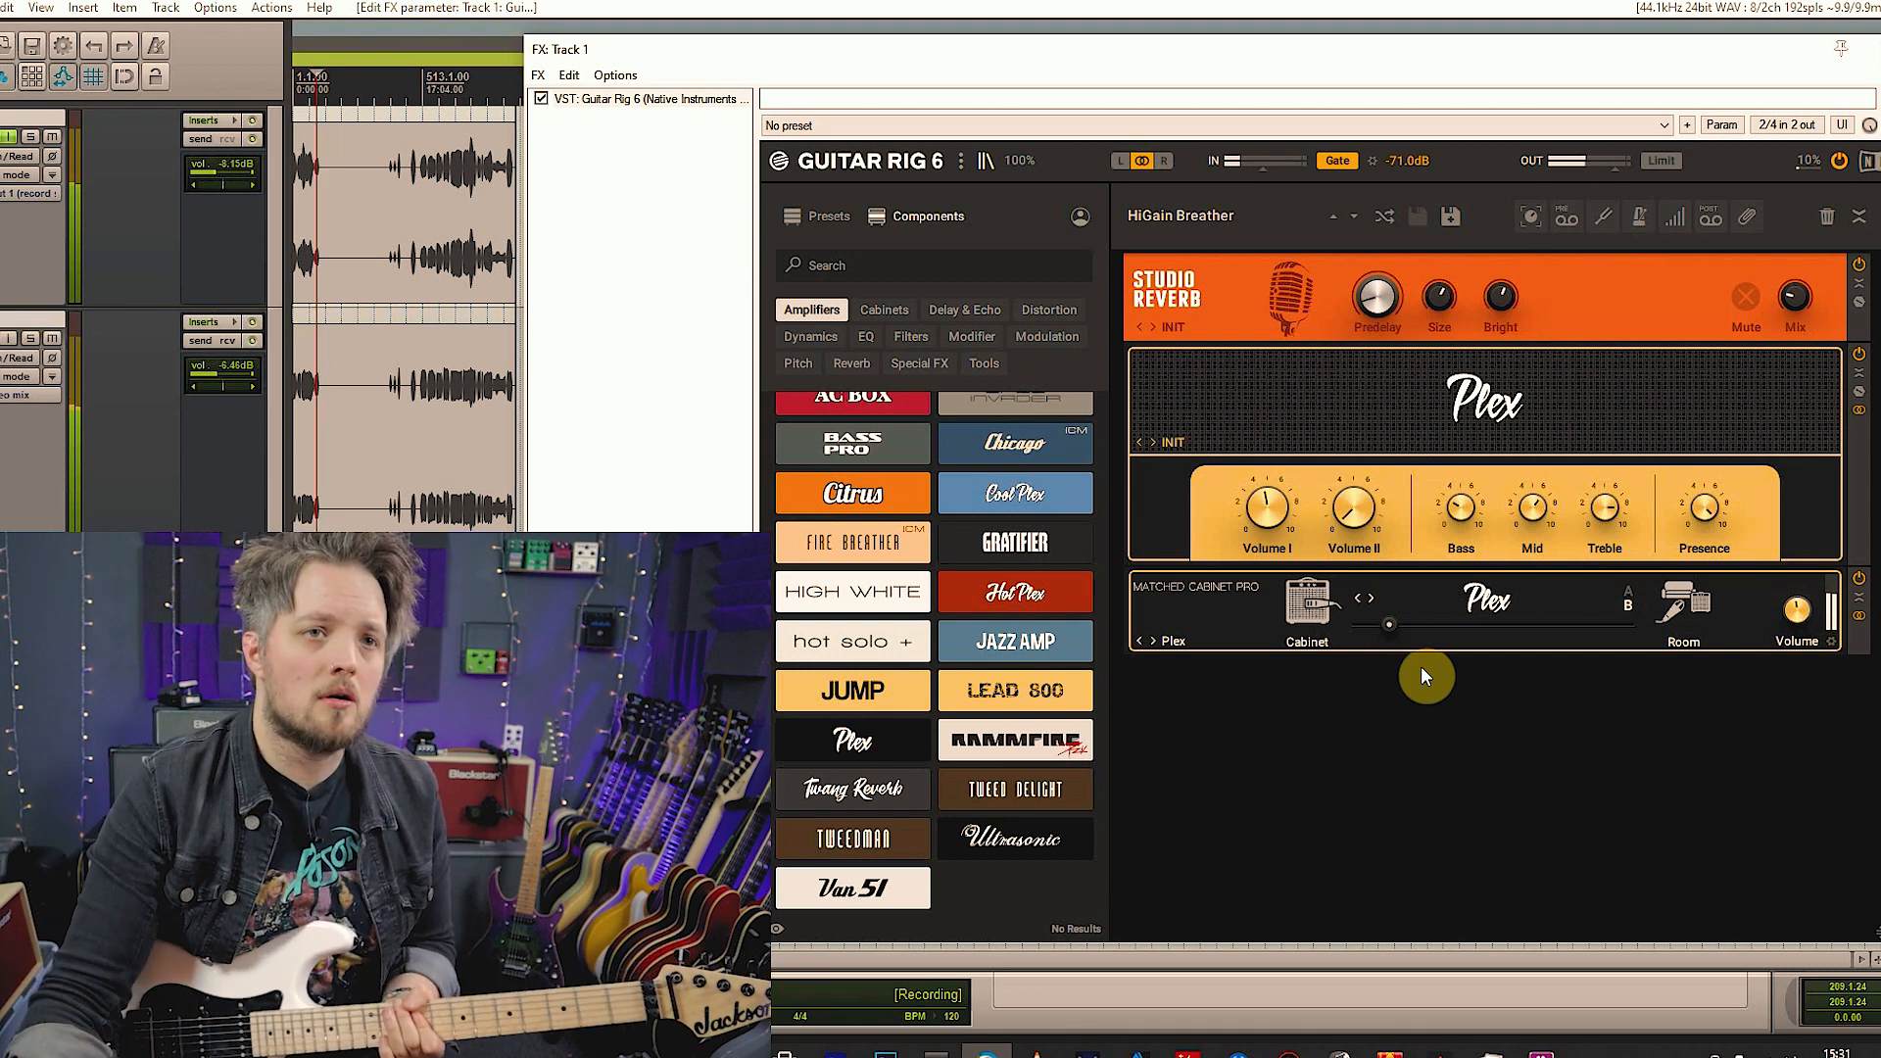
drag(1267, 519, 1267, 492)
mouse_move(1365, 526)
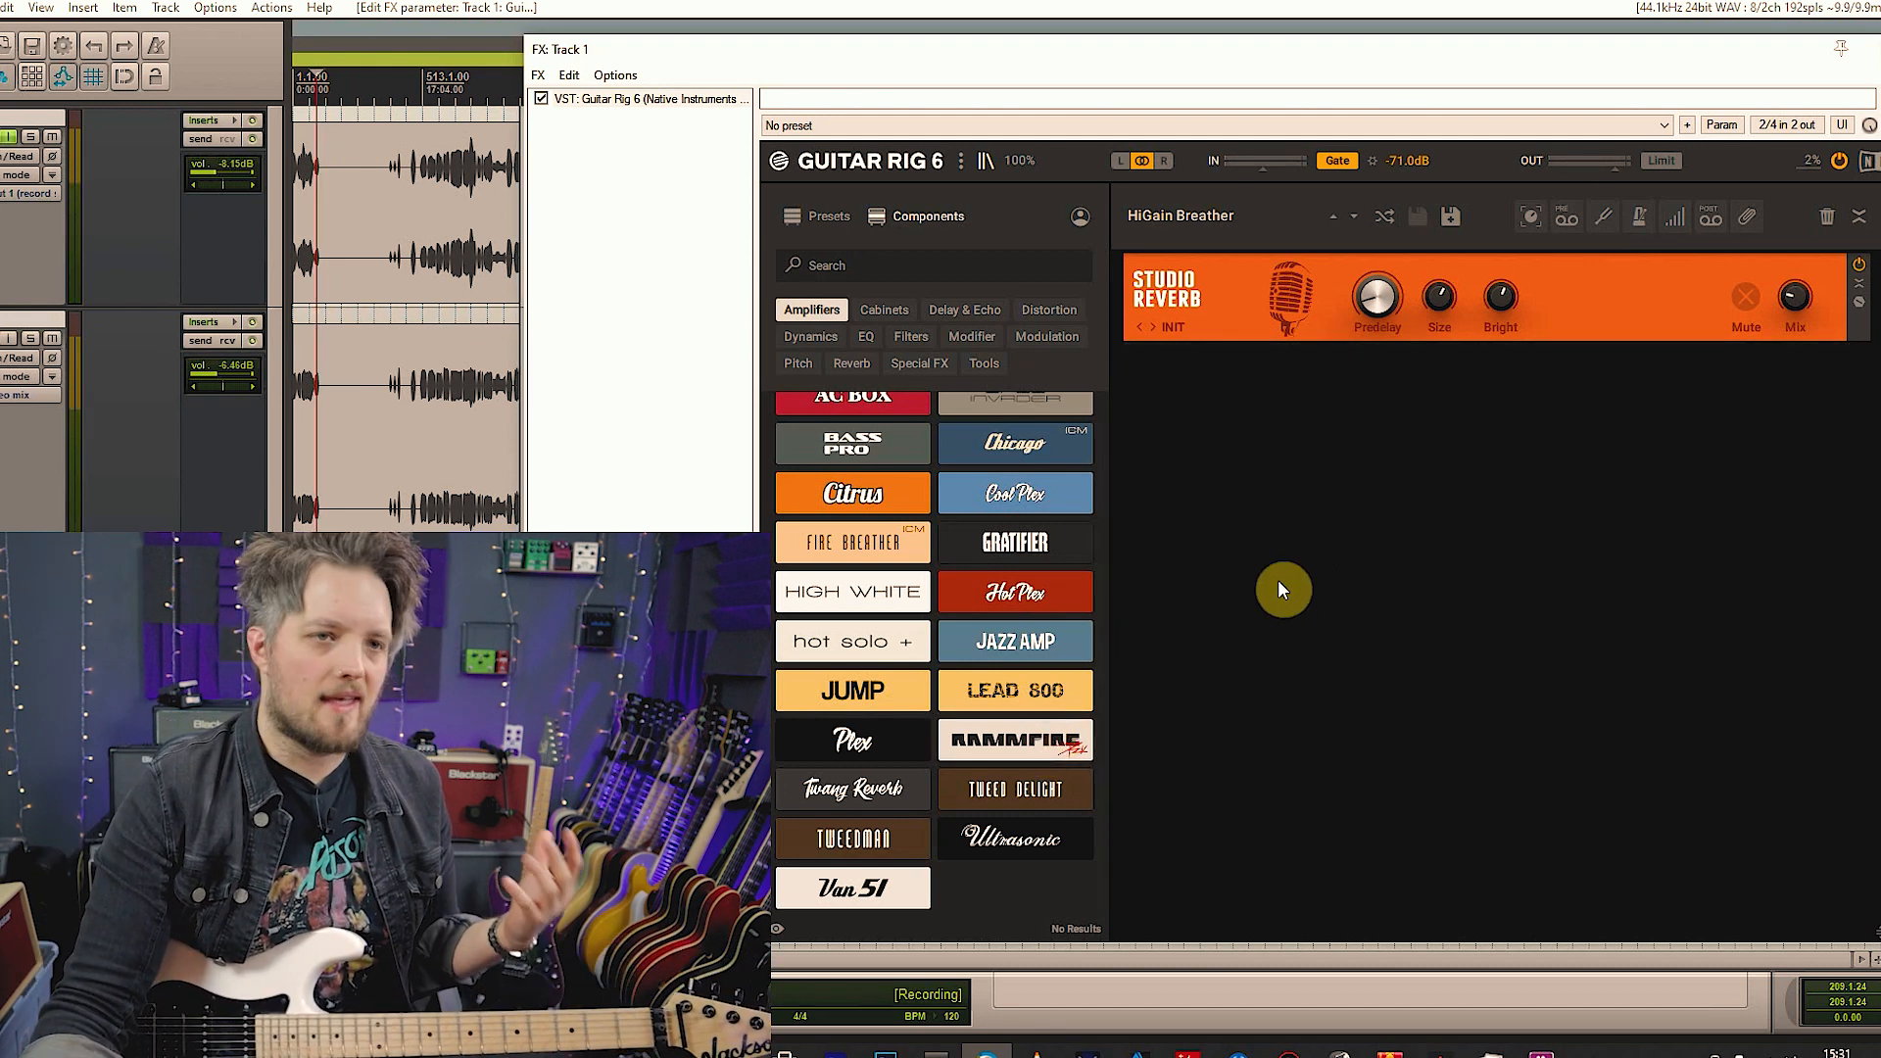
Audition the Rammfire amp in place of the Plex below Studio Reverb and delete it together with its matched cabinet
drag(1014, 739, 1407, 560)
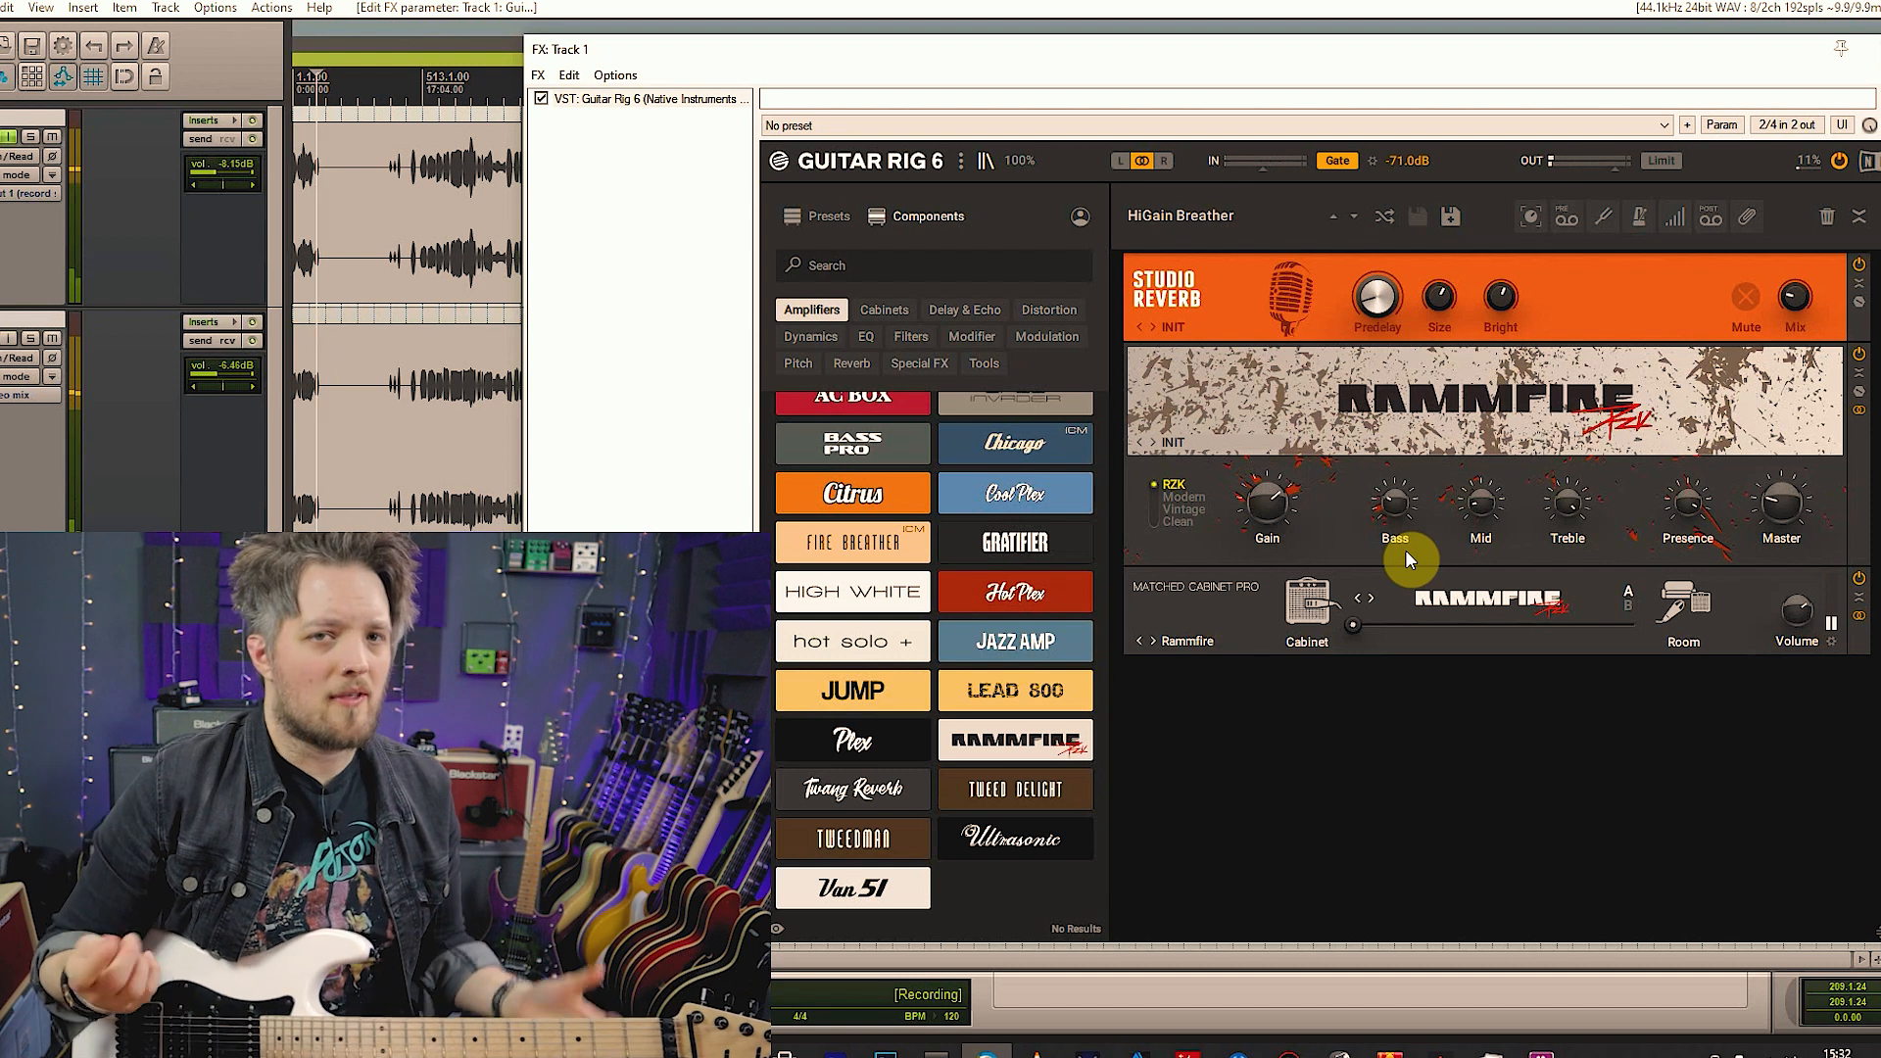
right_click(1263, 397)
click(1300, 468)
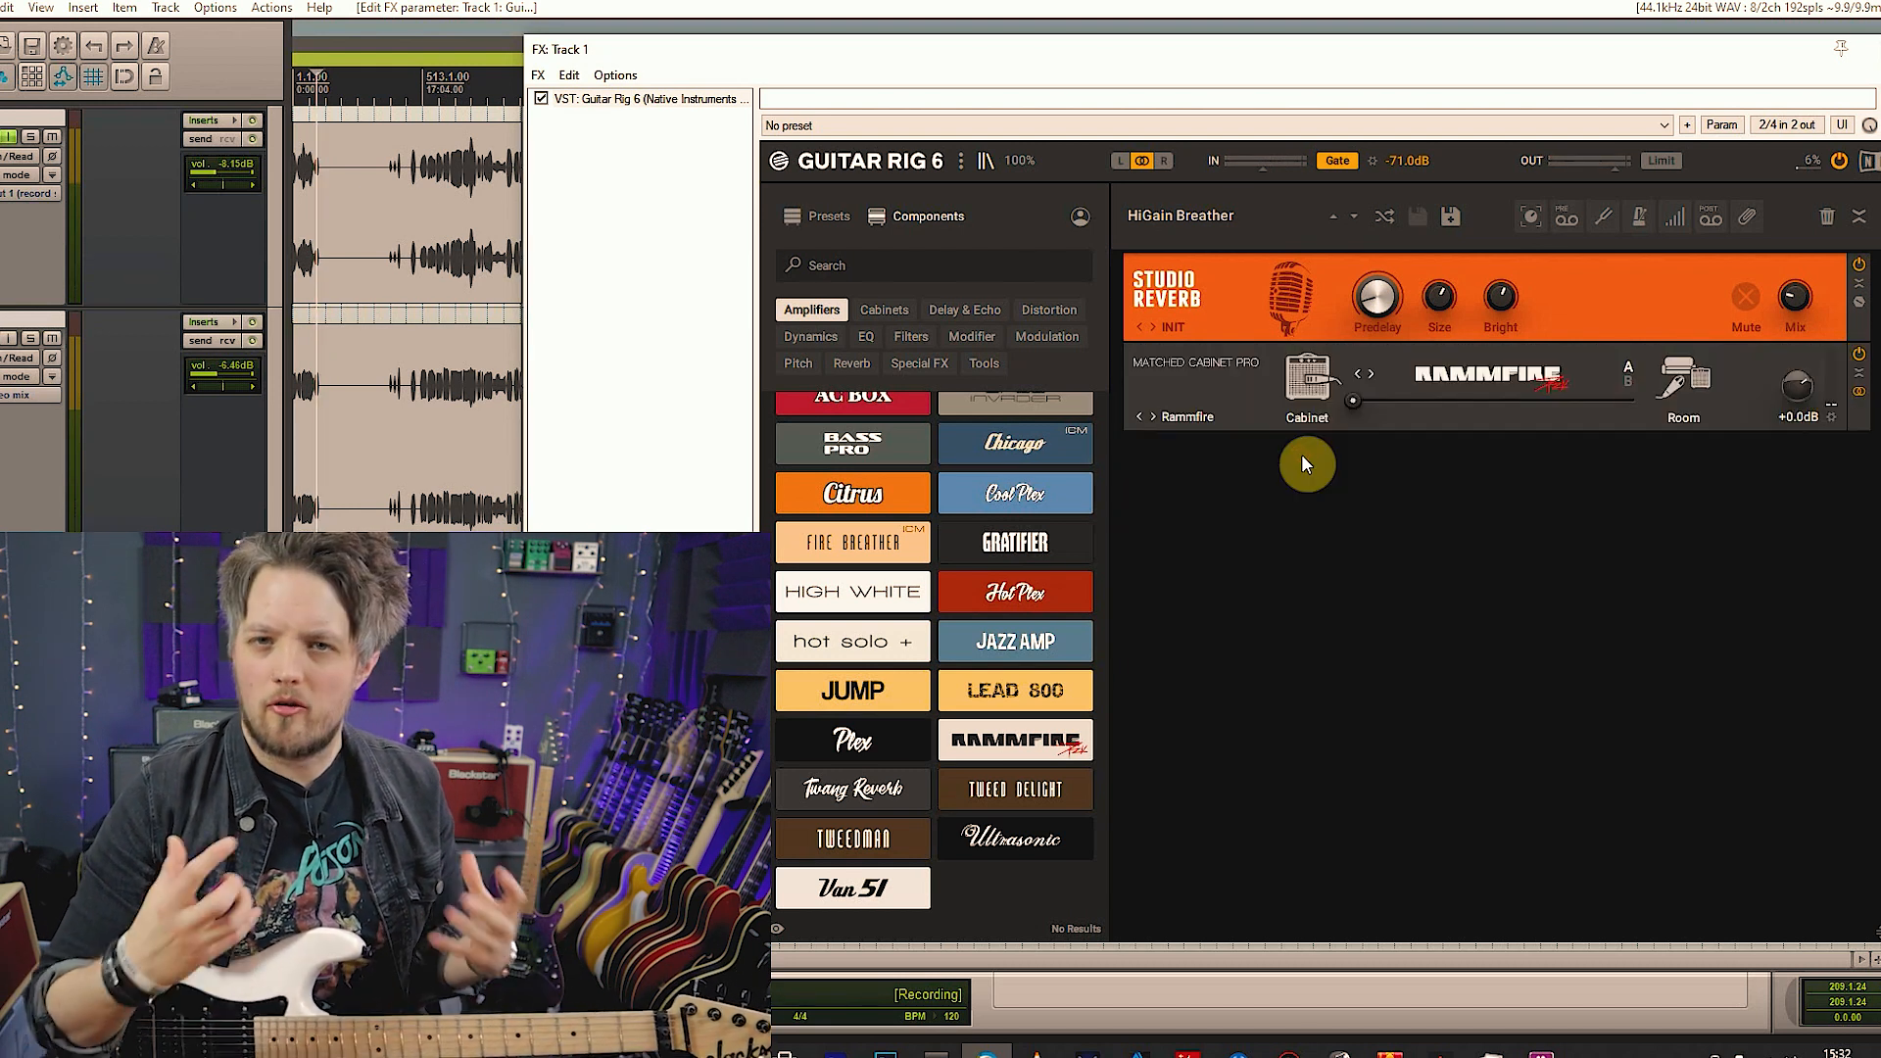
right_click(1250, 393)
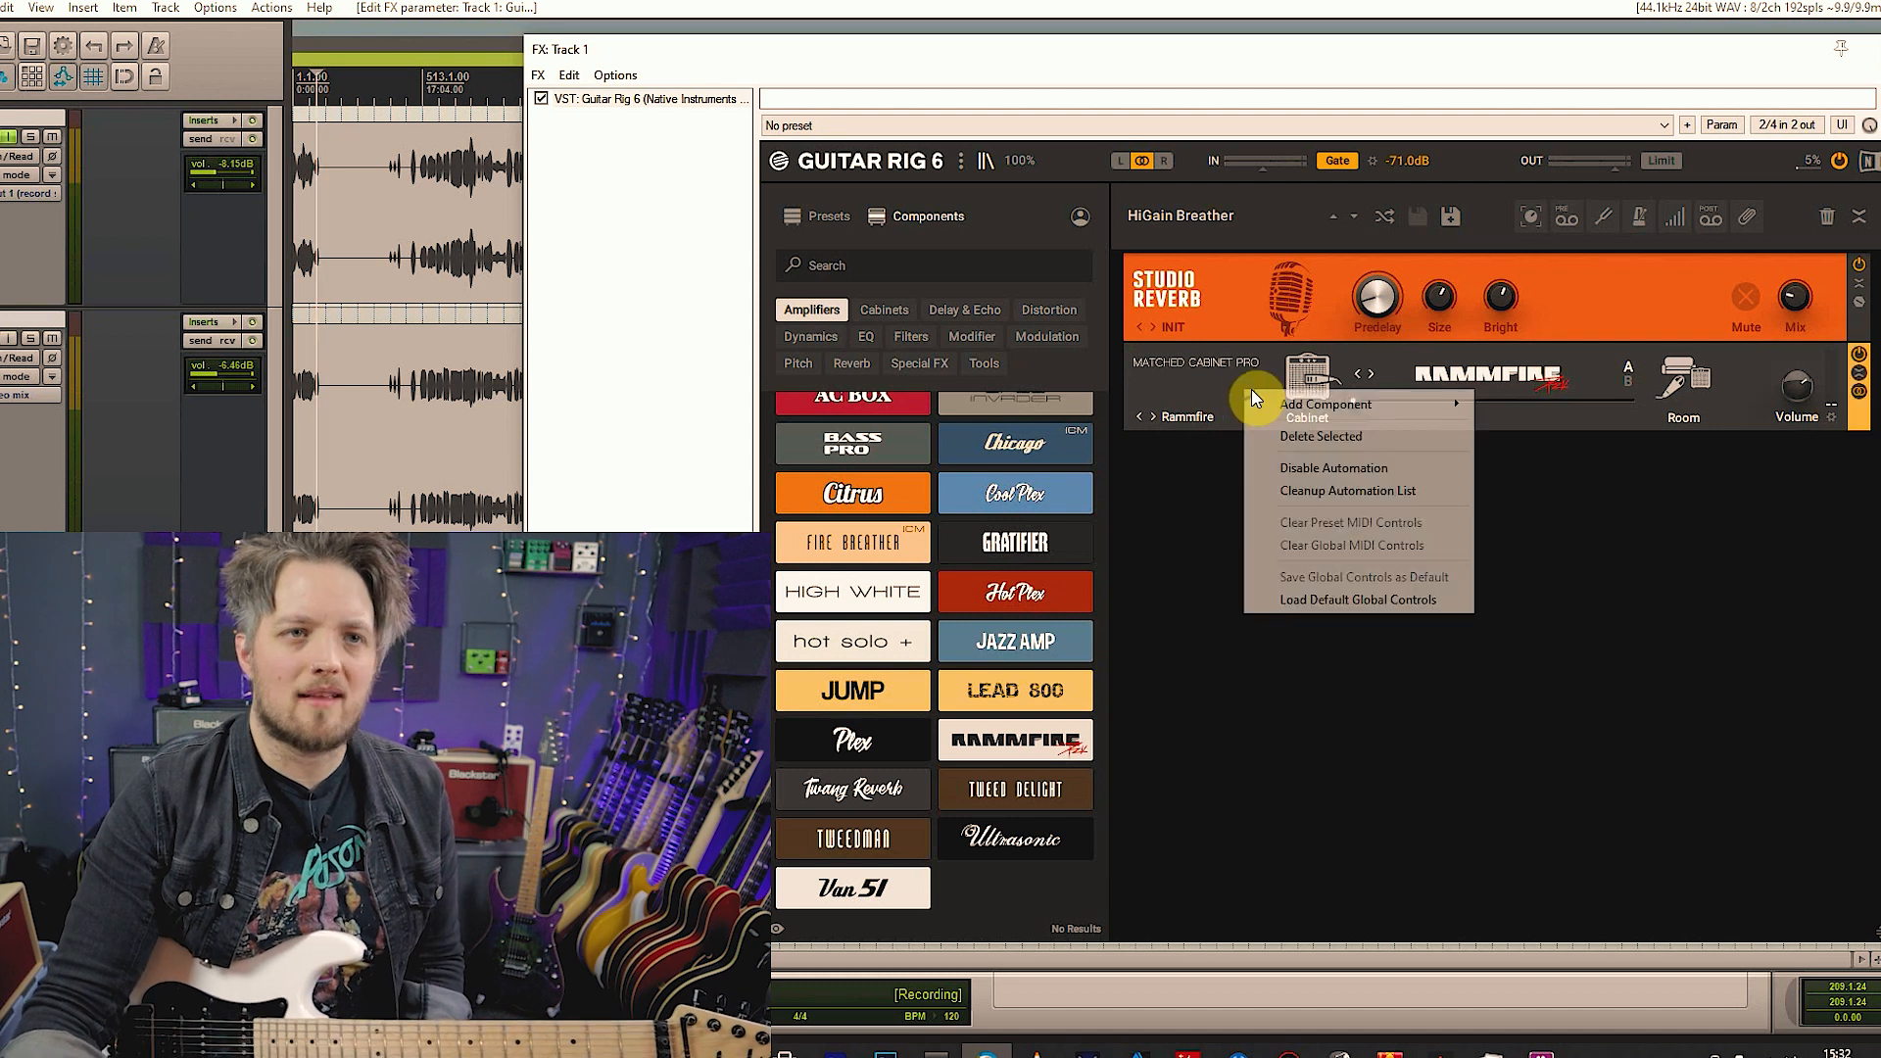
click(1295, 428)
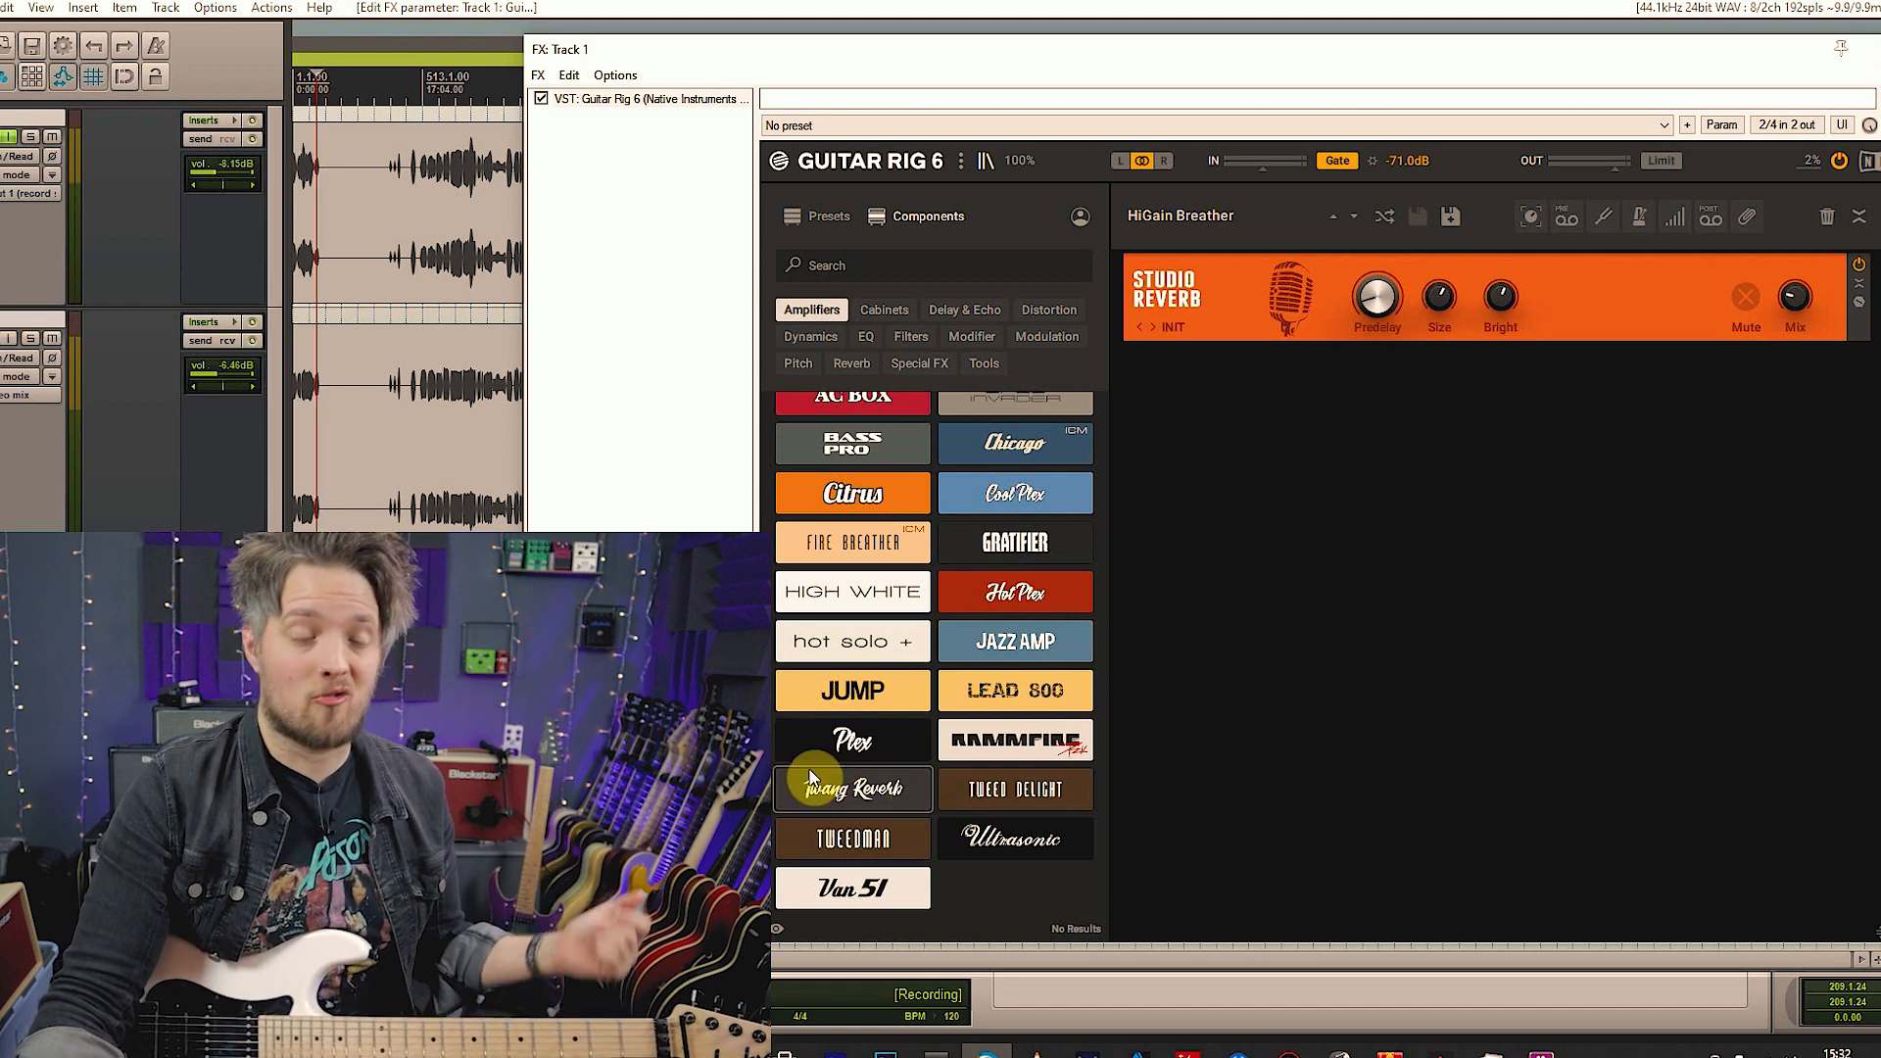
Add the Twang Reverb amp with its matched cabinet below Studio Reverb, turn on its vibrato section and adjust the vibrato speed
drag(928, 797, 1351, 643)
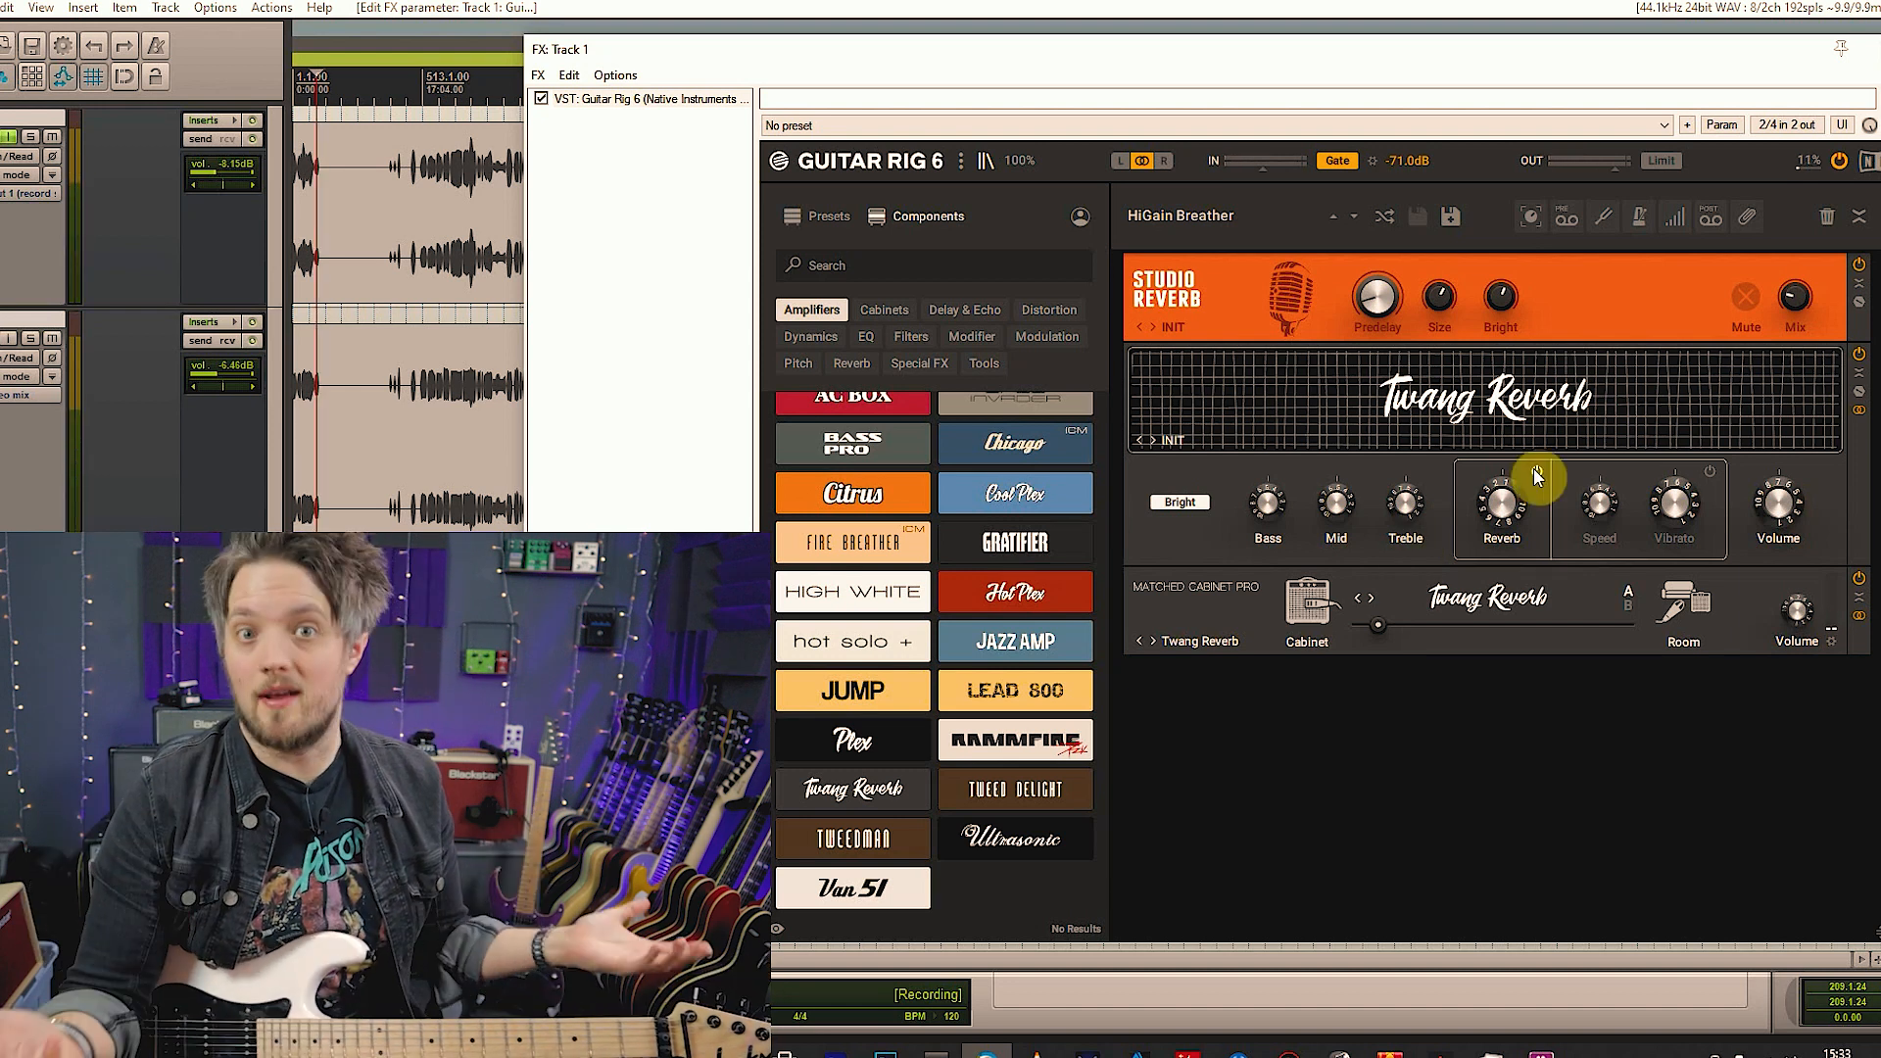
click(1711, 474)
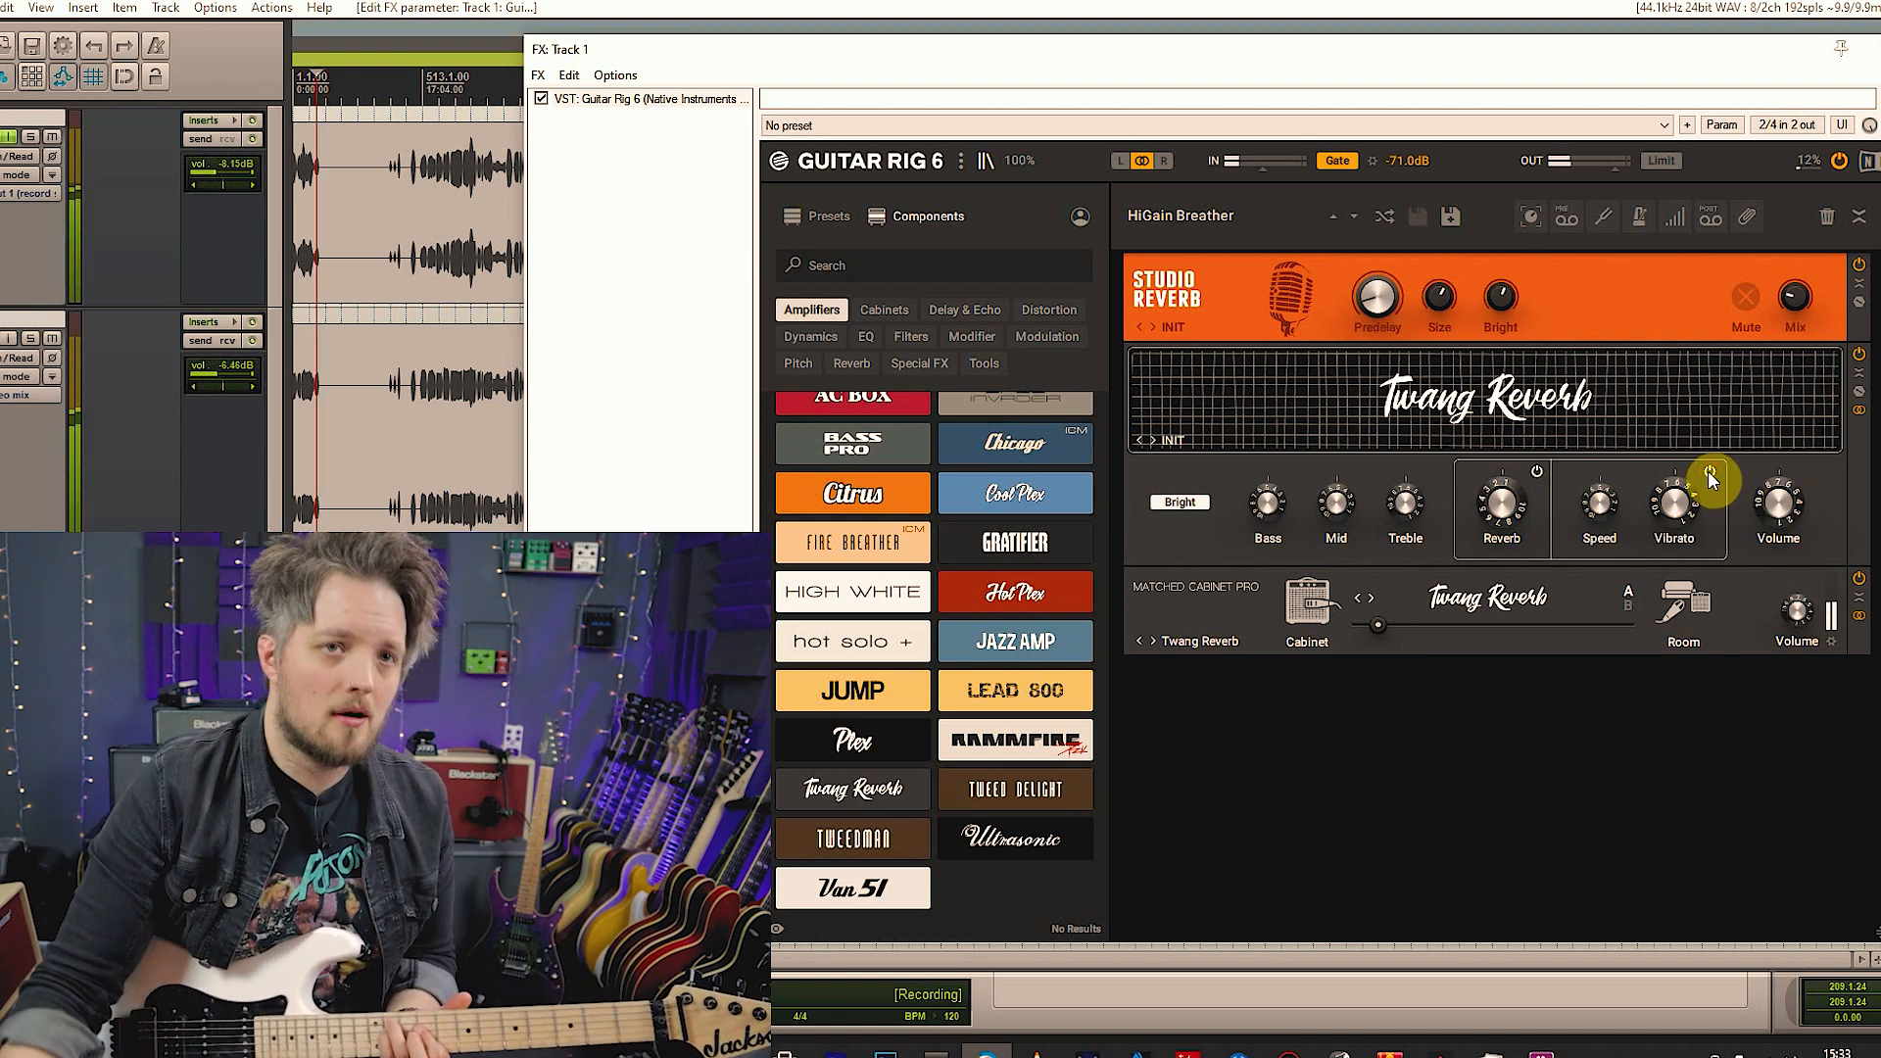
click(1604, 507)
scroll(1602, 505, down, 5)
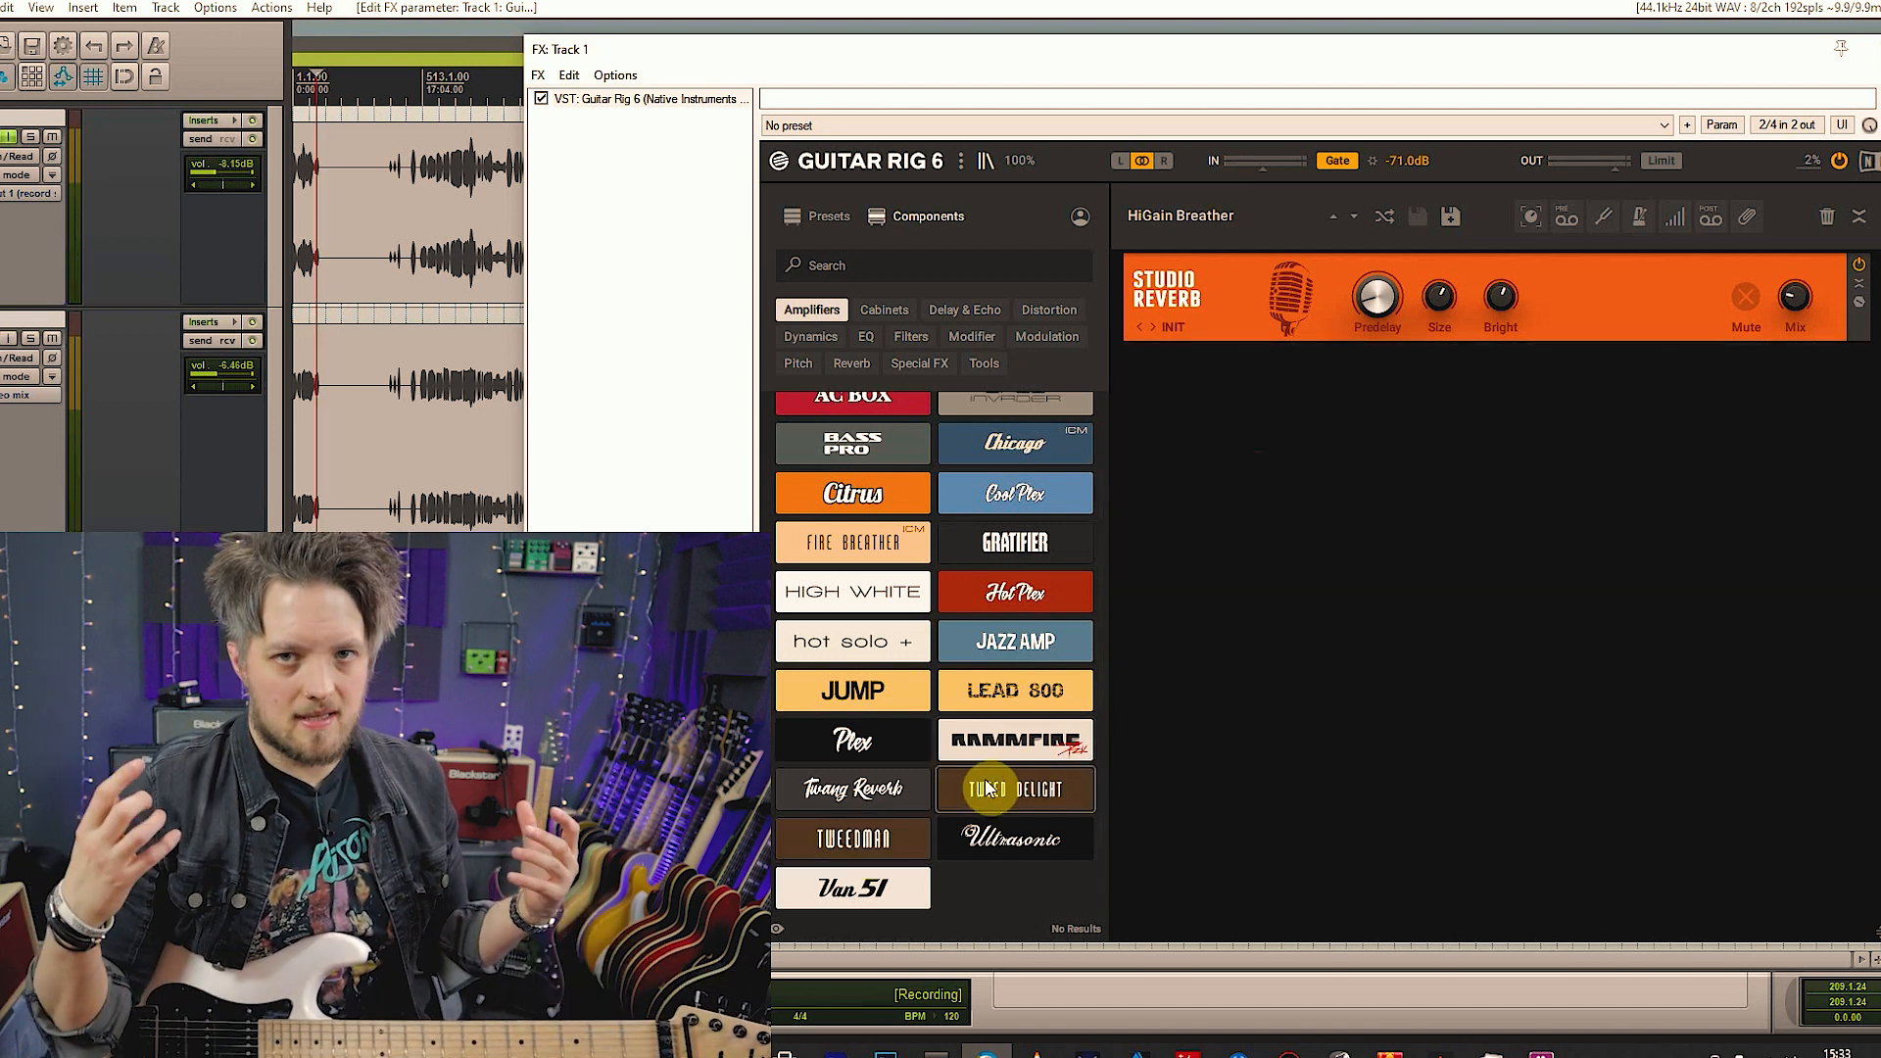
Audition the Tweed Delight amp below Studio Reverb with Normal raised to 12, and delete it together with its matched cabinet
drag(989, 788, 1452, 626)
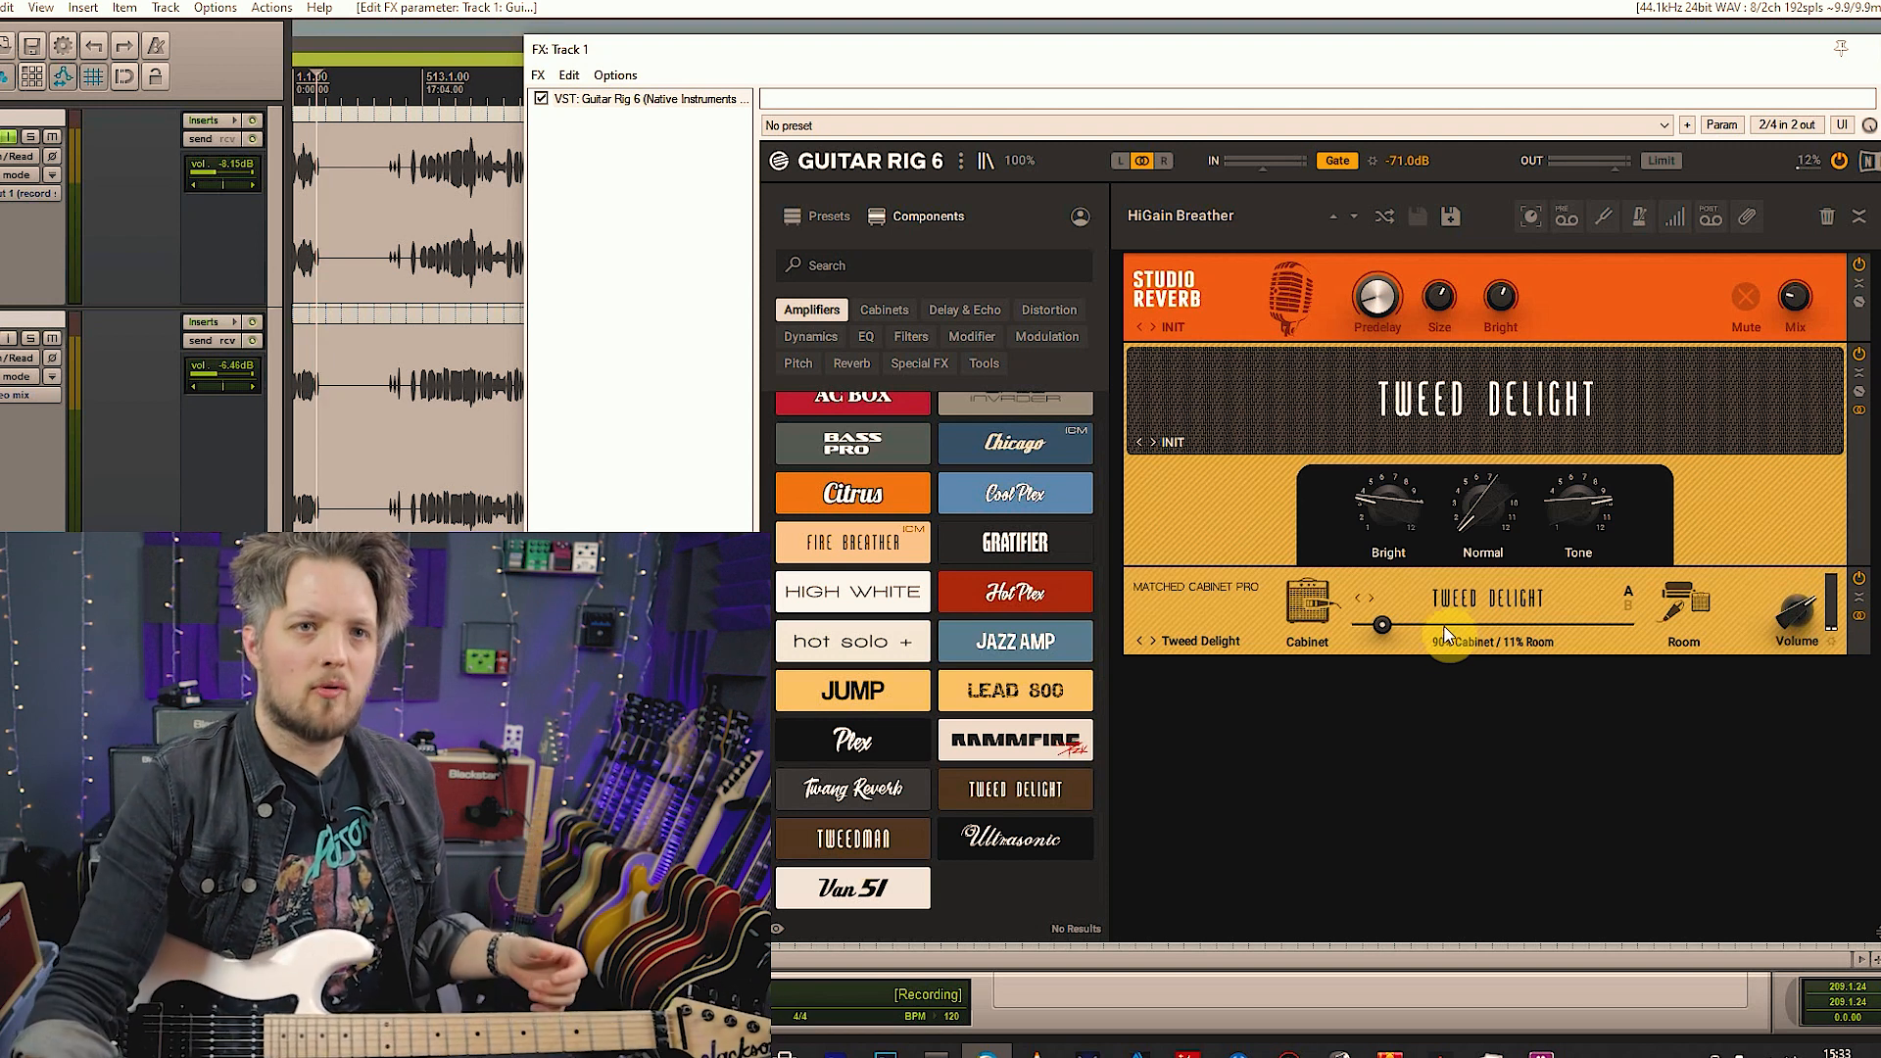
drag(1420, 508, 1449, 605)
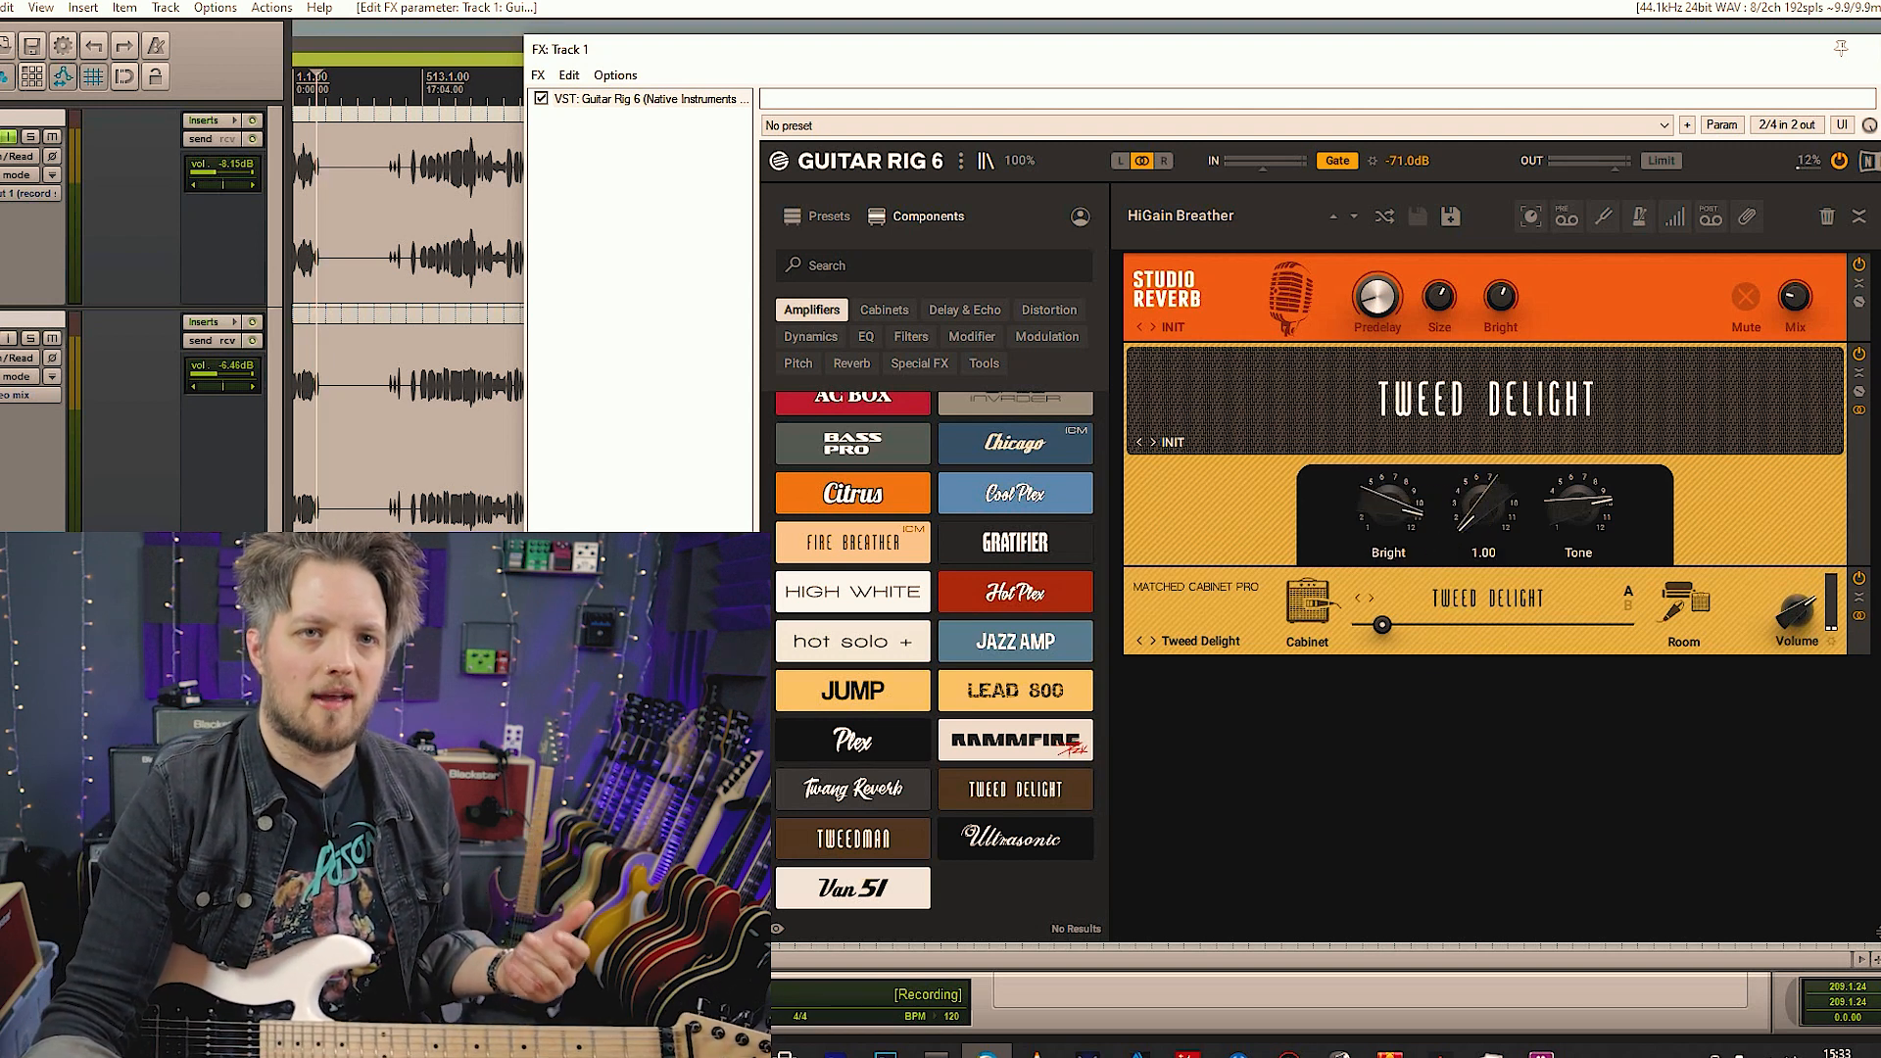
drag(1479, 534, 1469, 514)
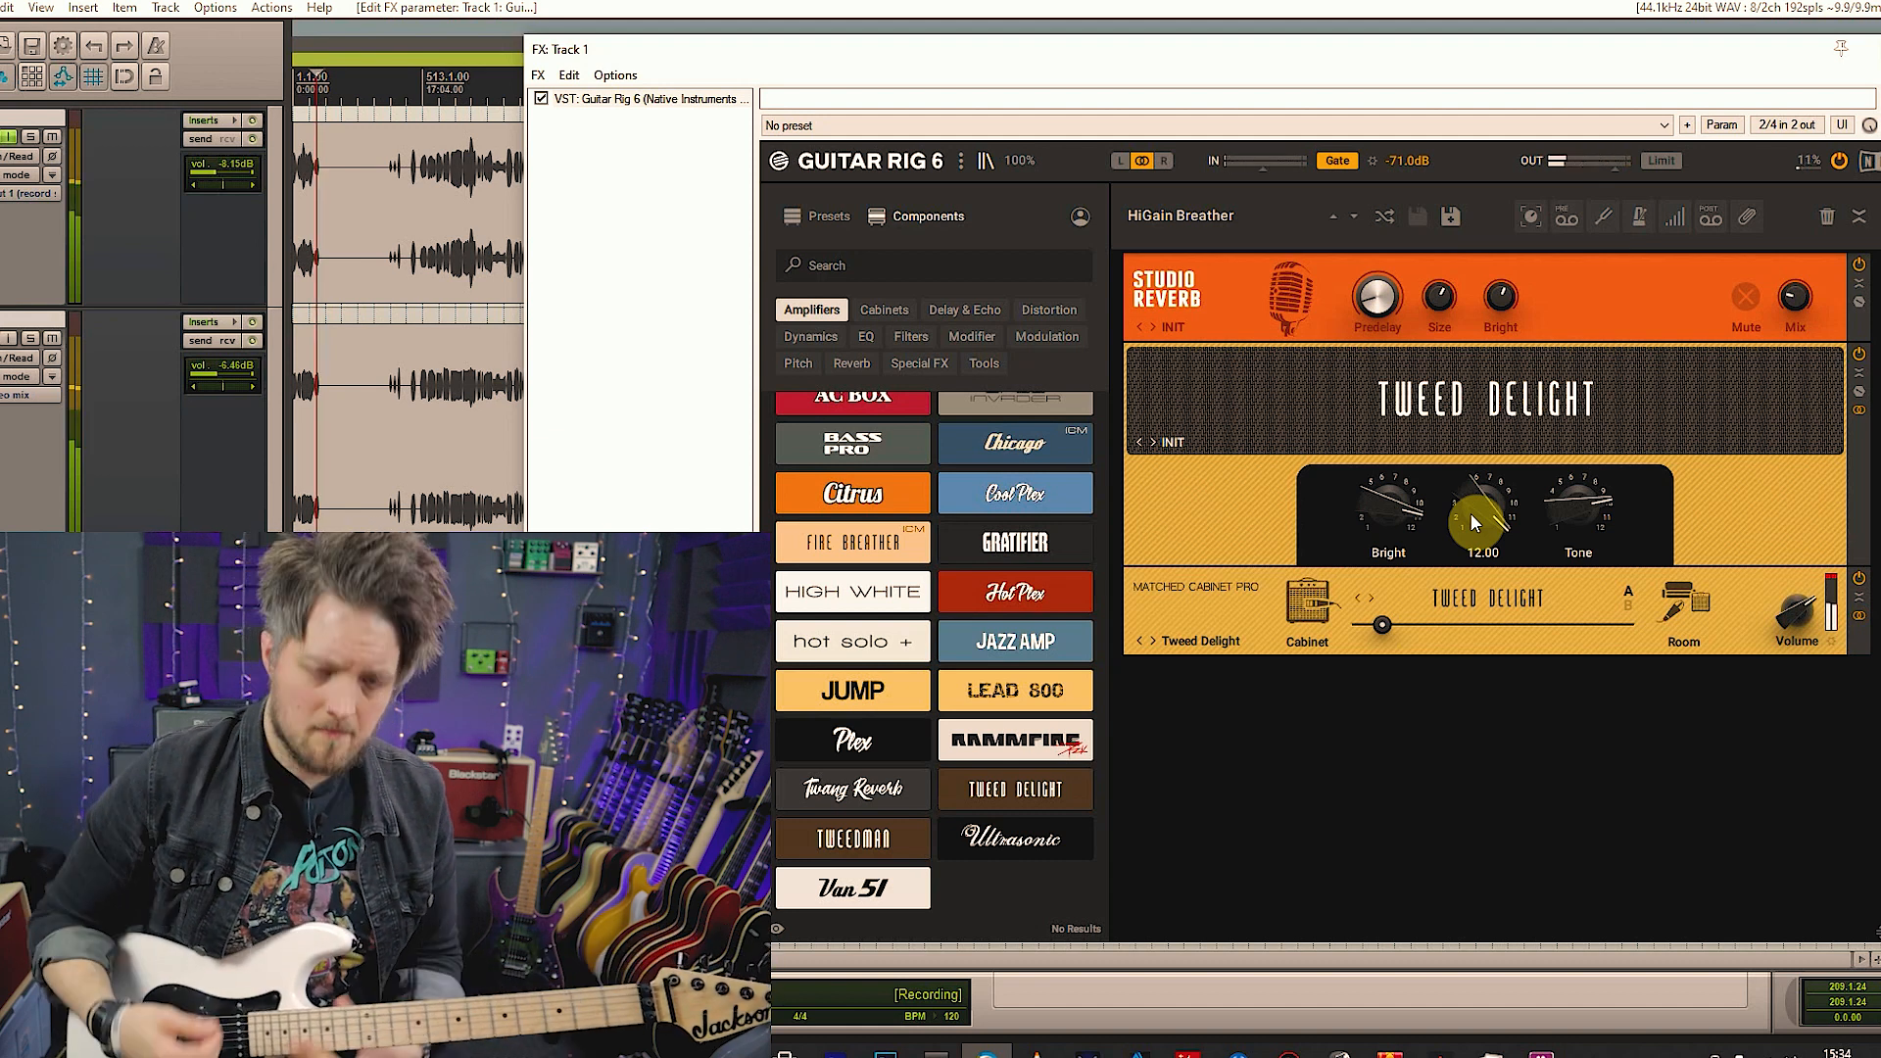
right_click(1178, 349)
click(1205, 396)
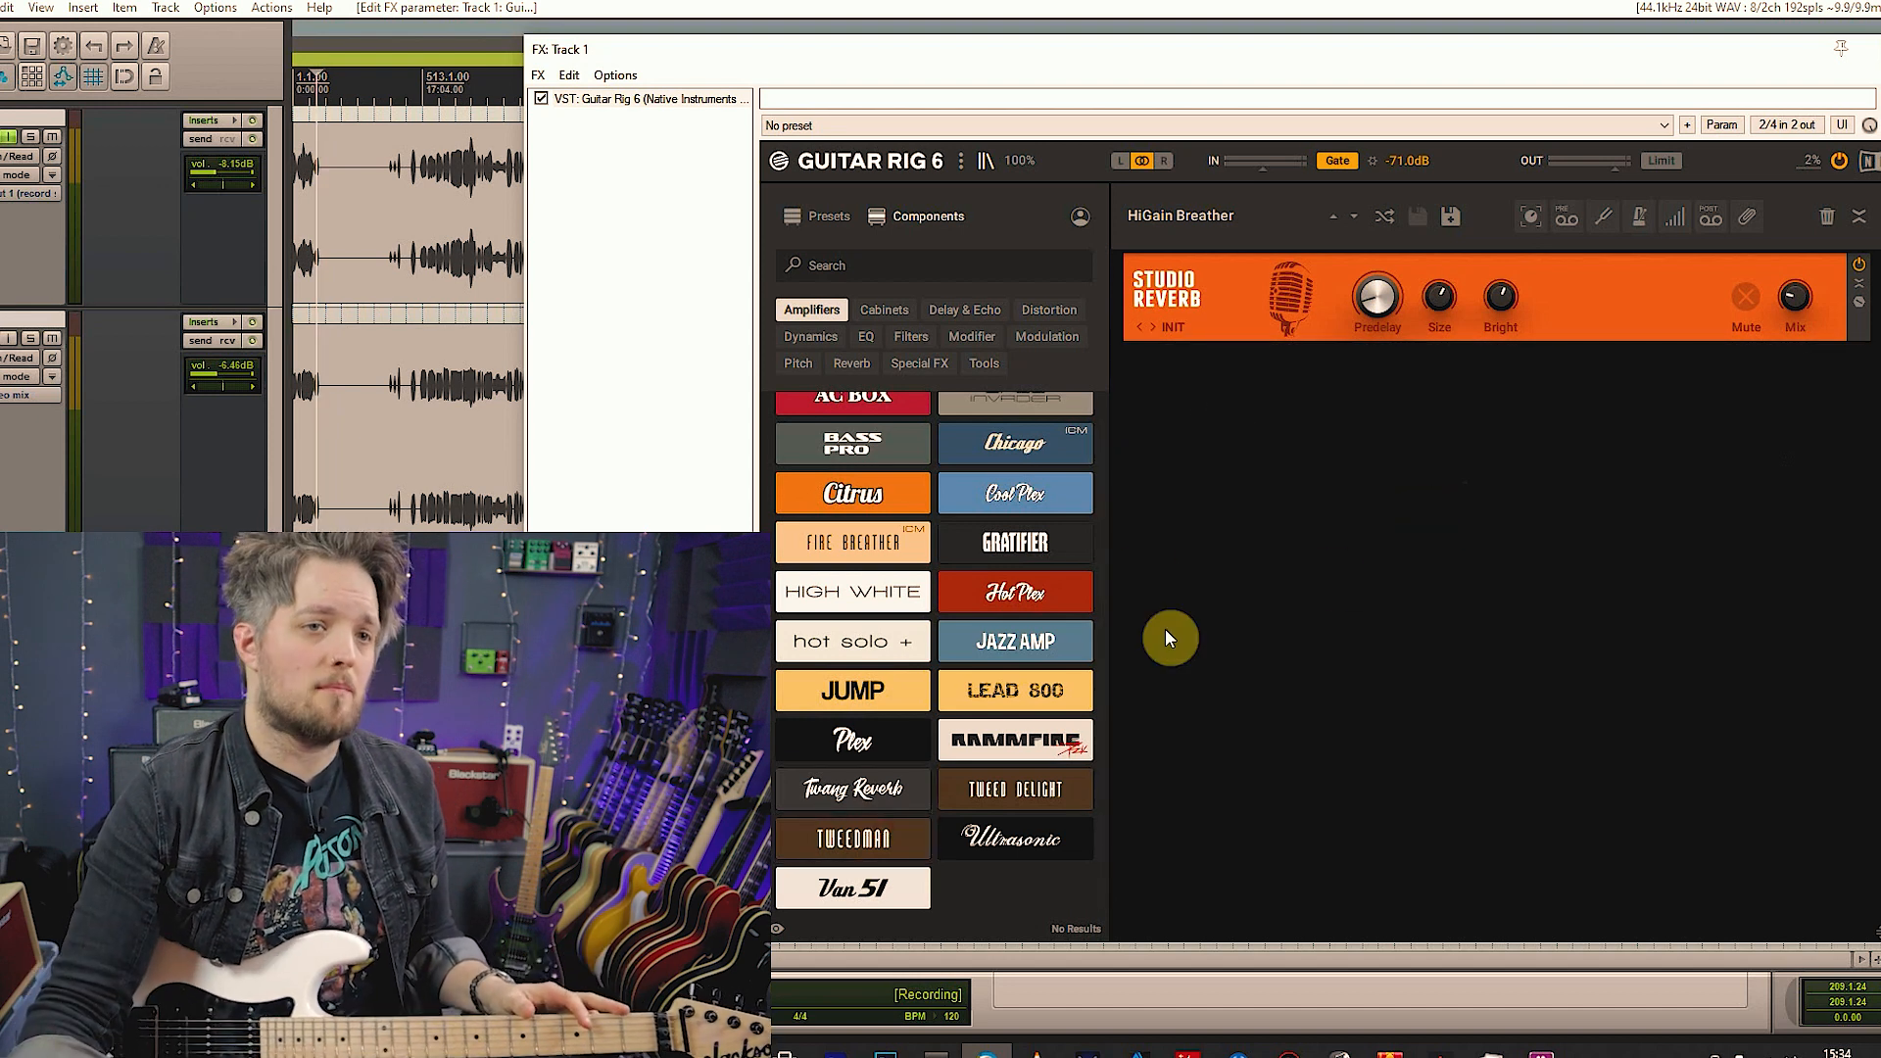
Audition the Tweedman amp below Studio Reverb with Bright at about 11 and Normal at 12, and delete it together with its cabinet
drag(901, 839, 1436, 631)
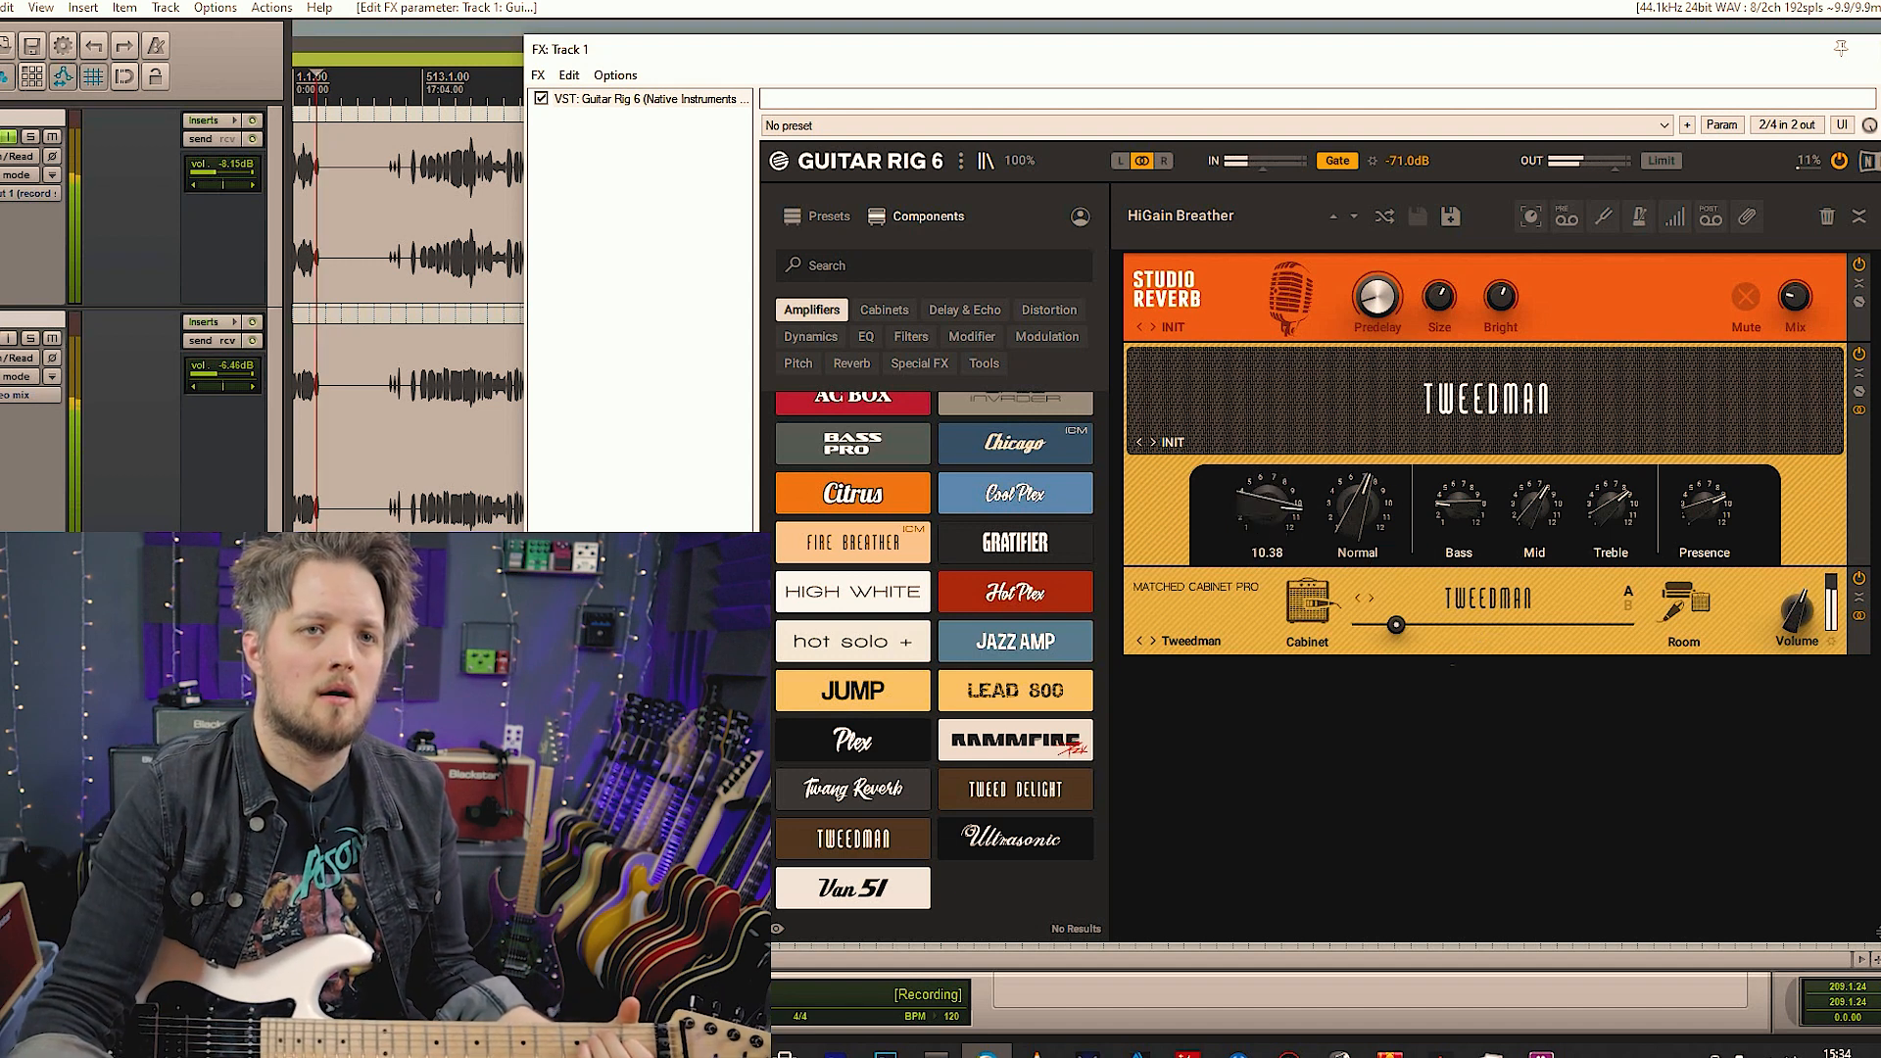
drag(1253, 519, 1253, 509)
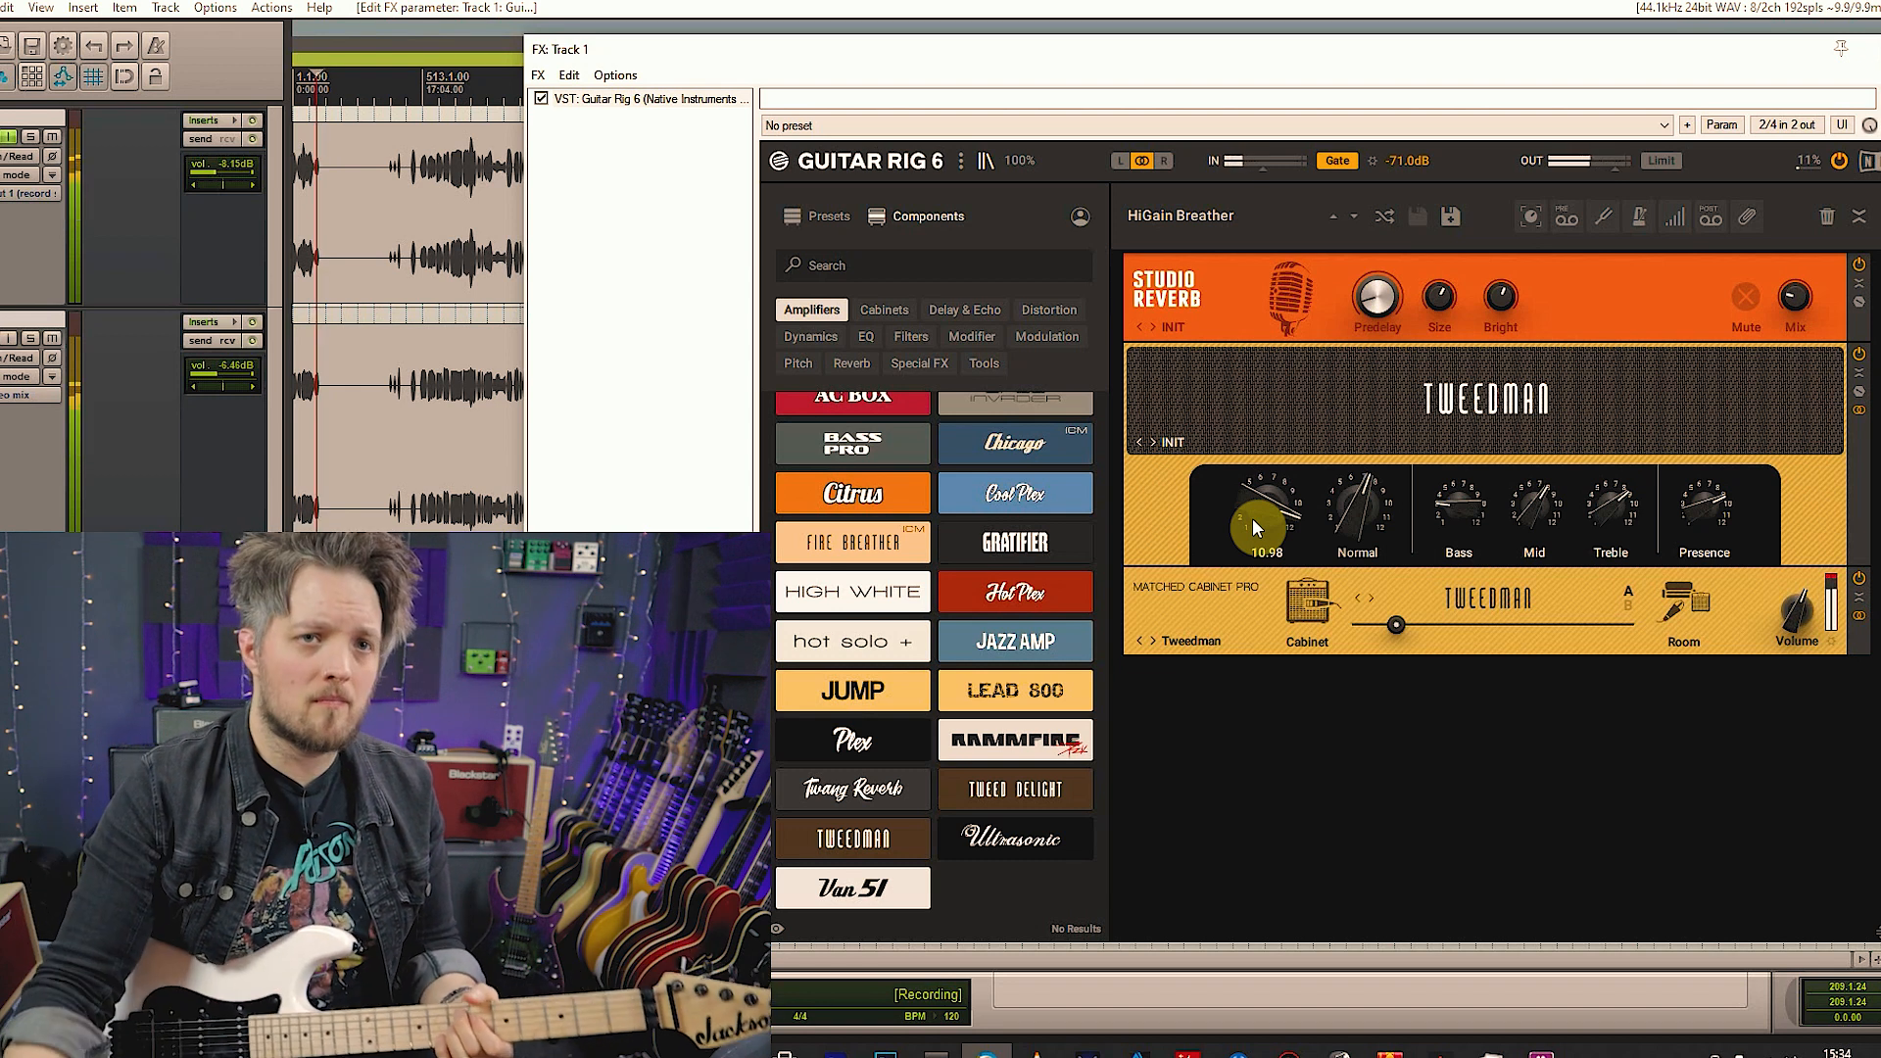
drag(1530, 508, 1530, 460)
drag(1332, 525, 1356, 527)
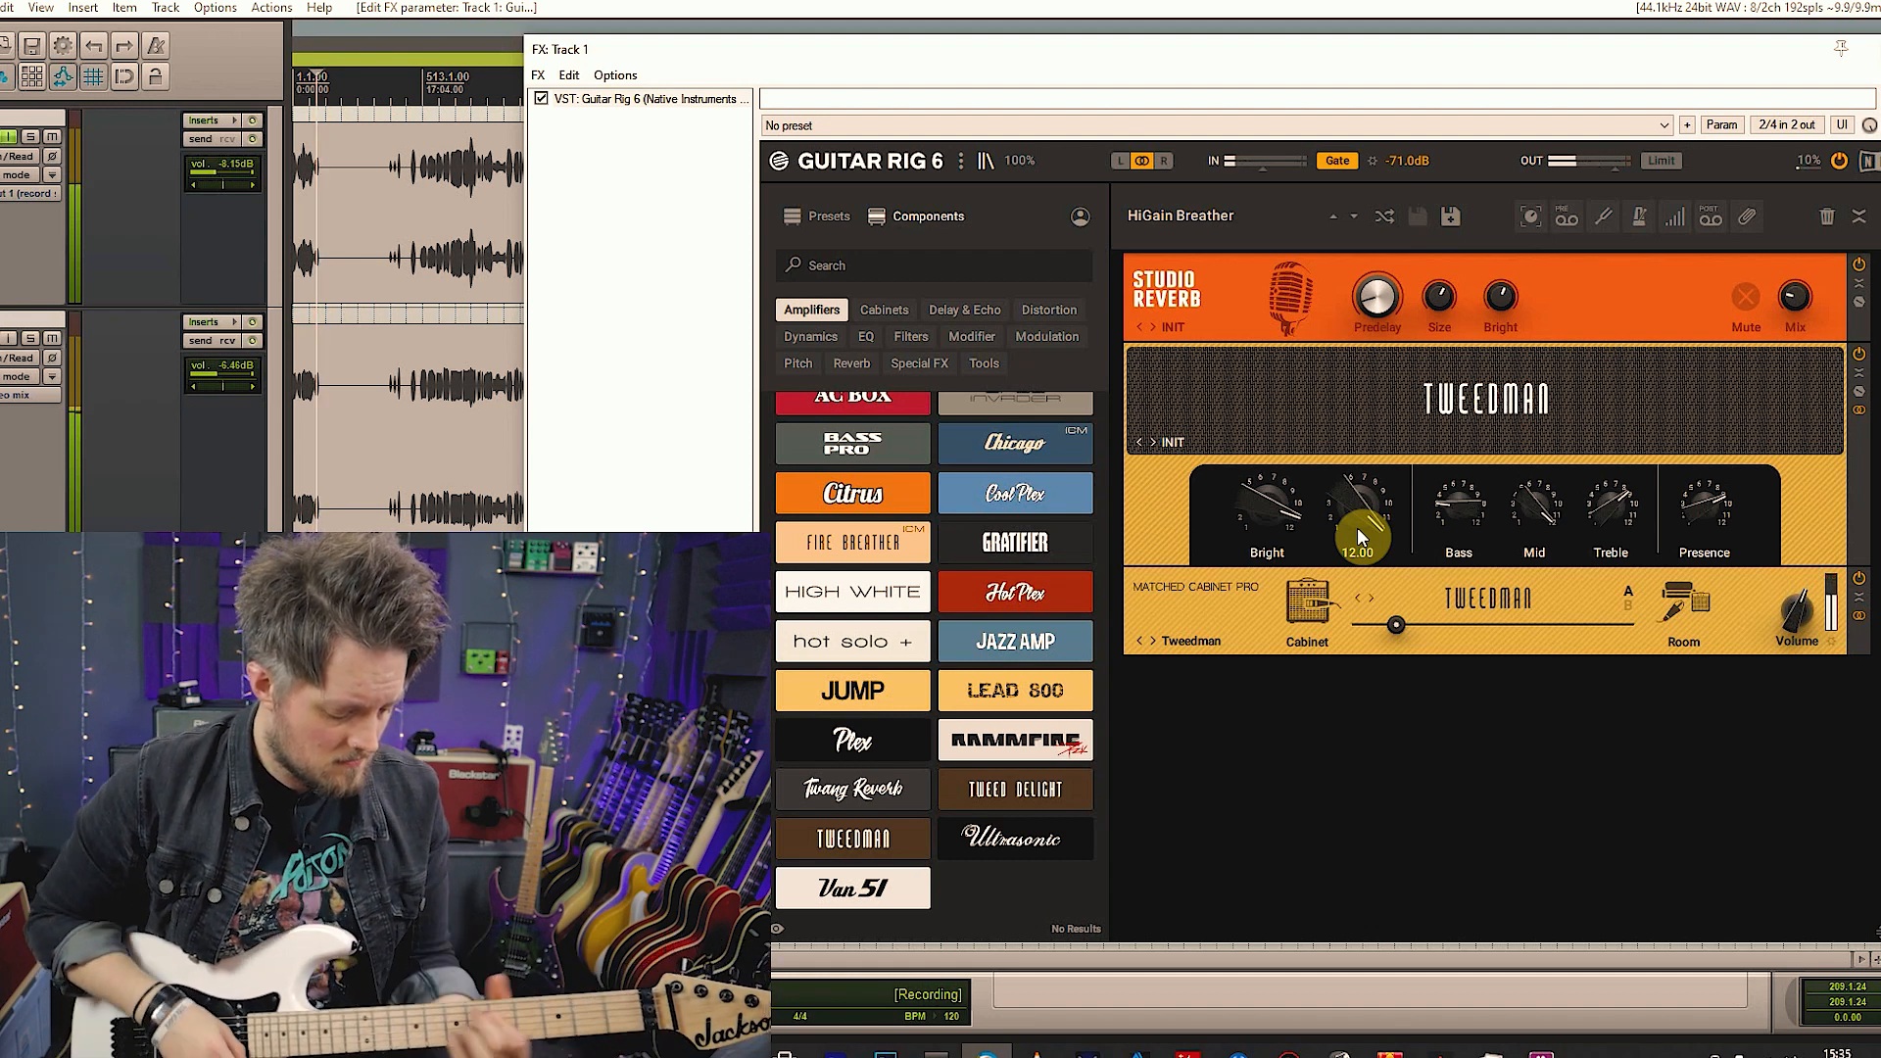
key(Delete)
Audition the Ultrasonic amp below Studio Reverb and delete it together with its matched cabinet
drag(975, 838, 1313, 563)
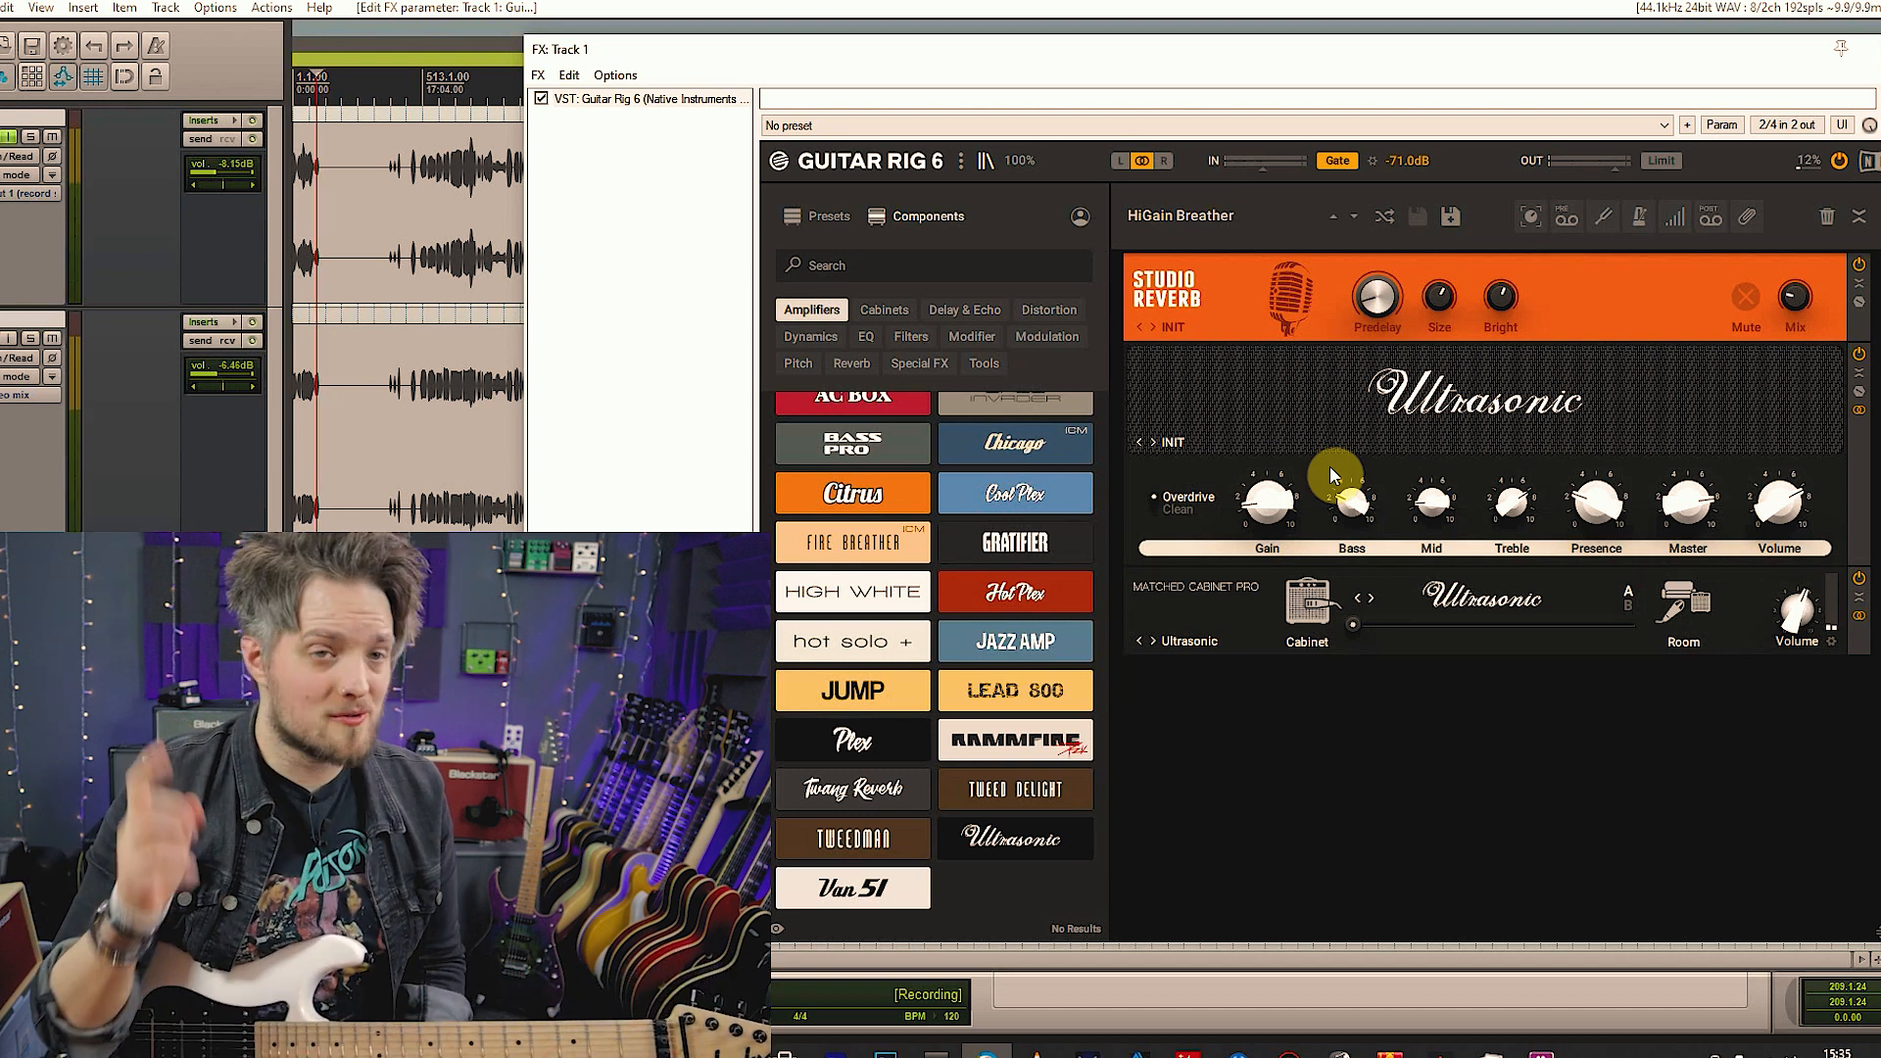
right_click(1383, 384)
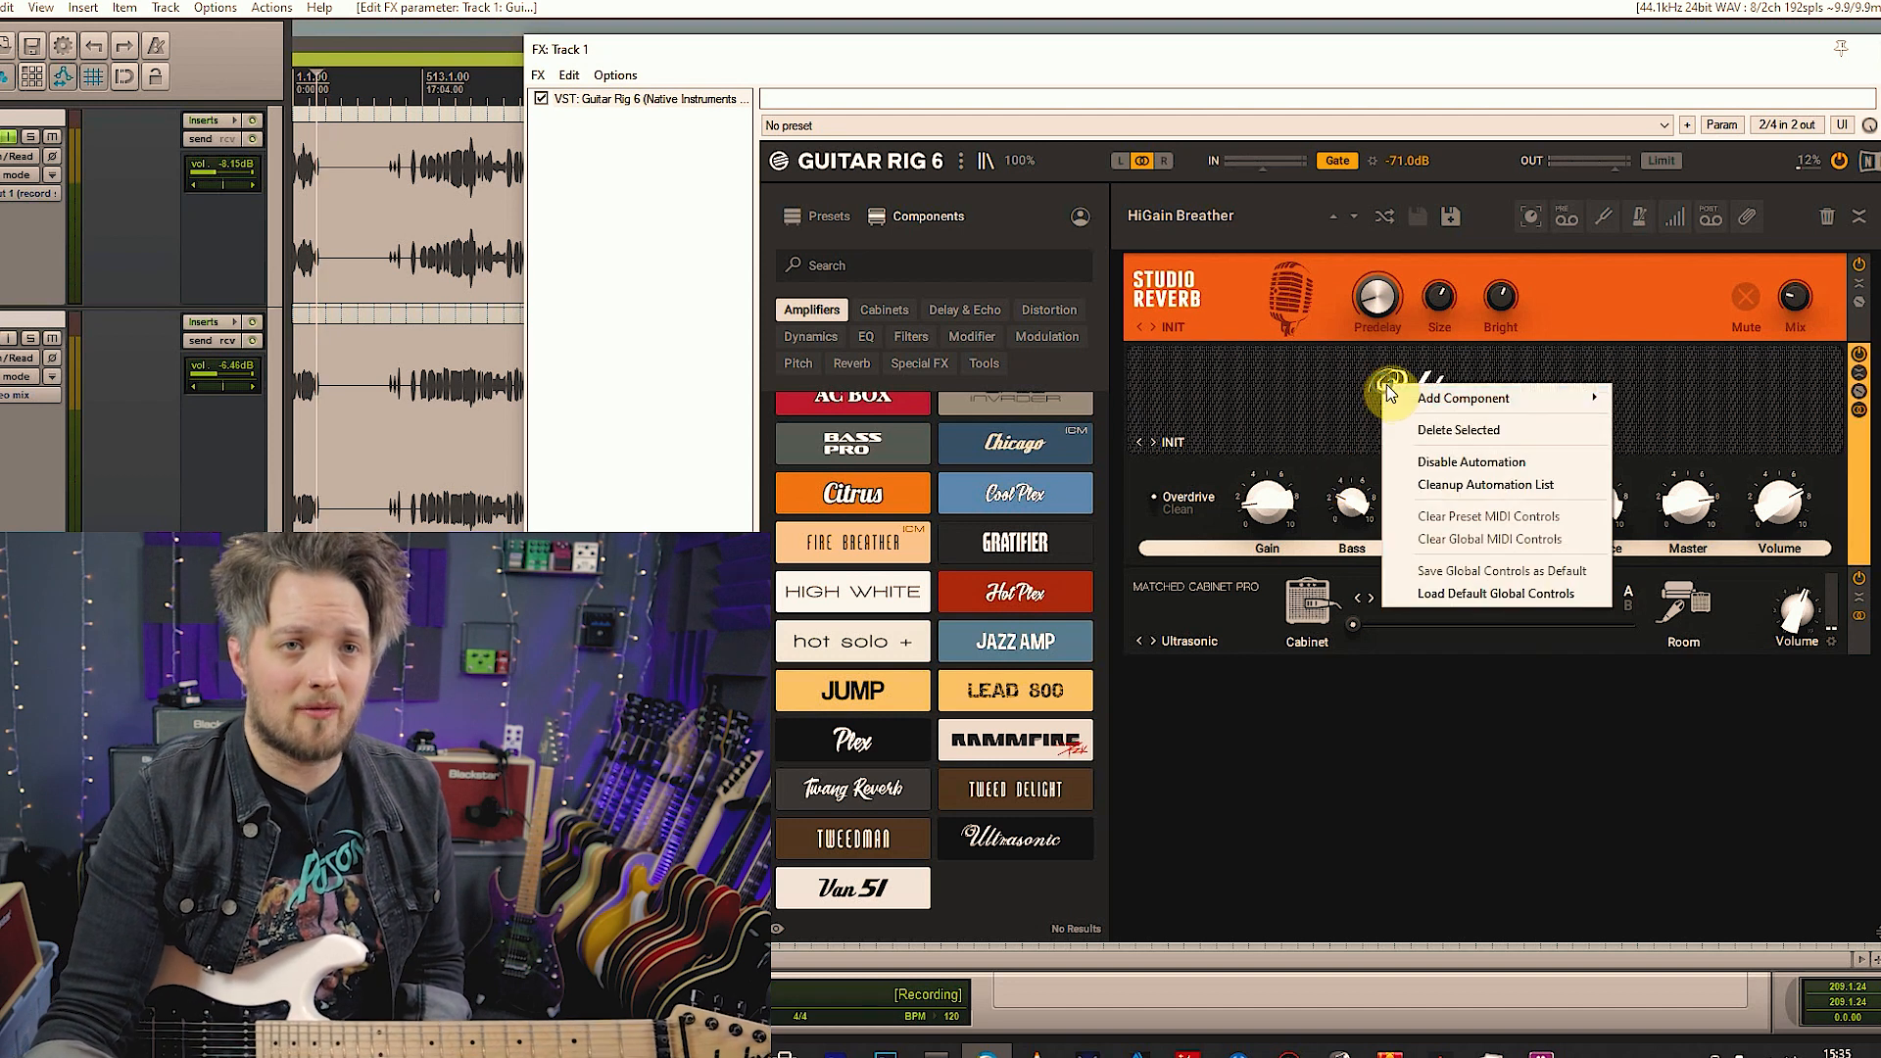
click(1430, 431)
right_click(1225, 378)
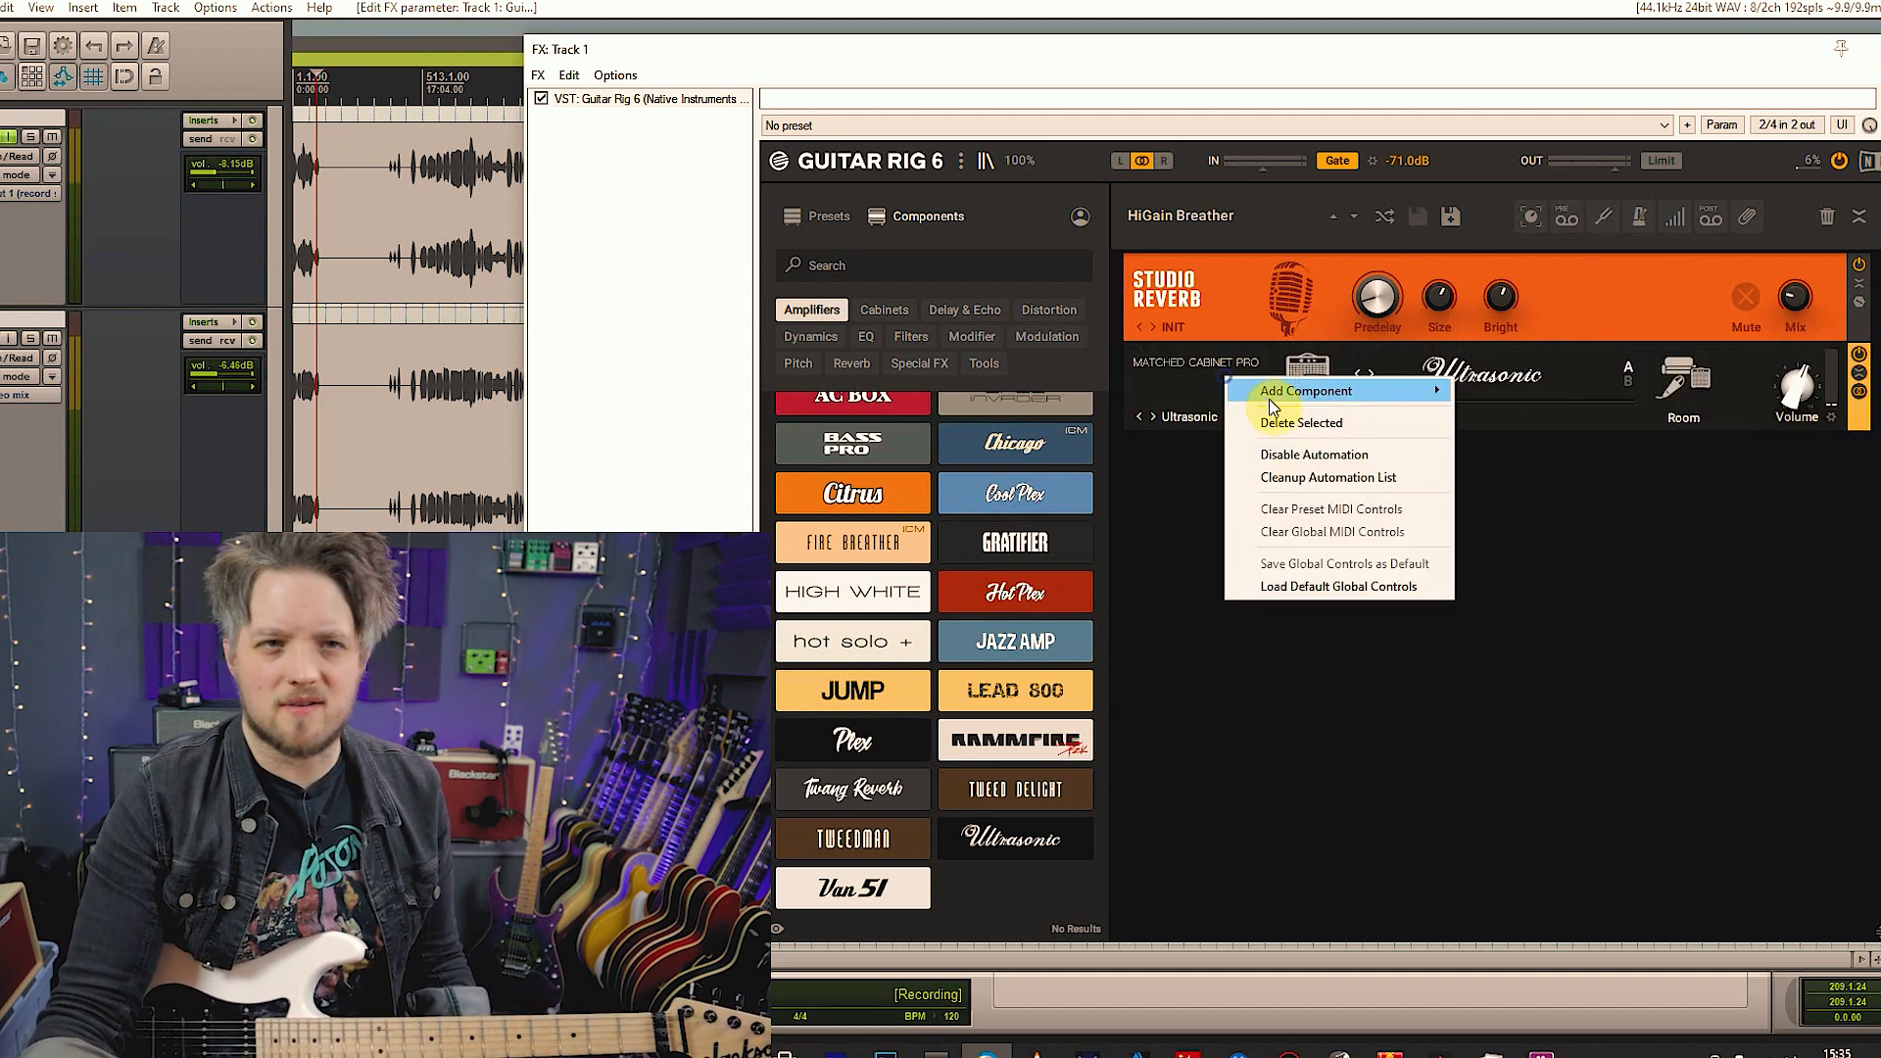
click(1273, 422)
Audition the Van 51 amp below Studio Reverb and delete it together with its matched cabinet
drag(854, 896, 1450, 642)
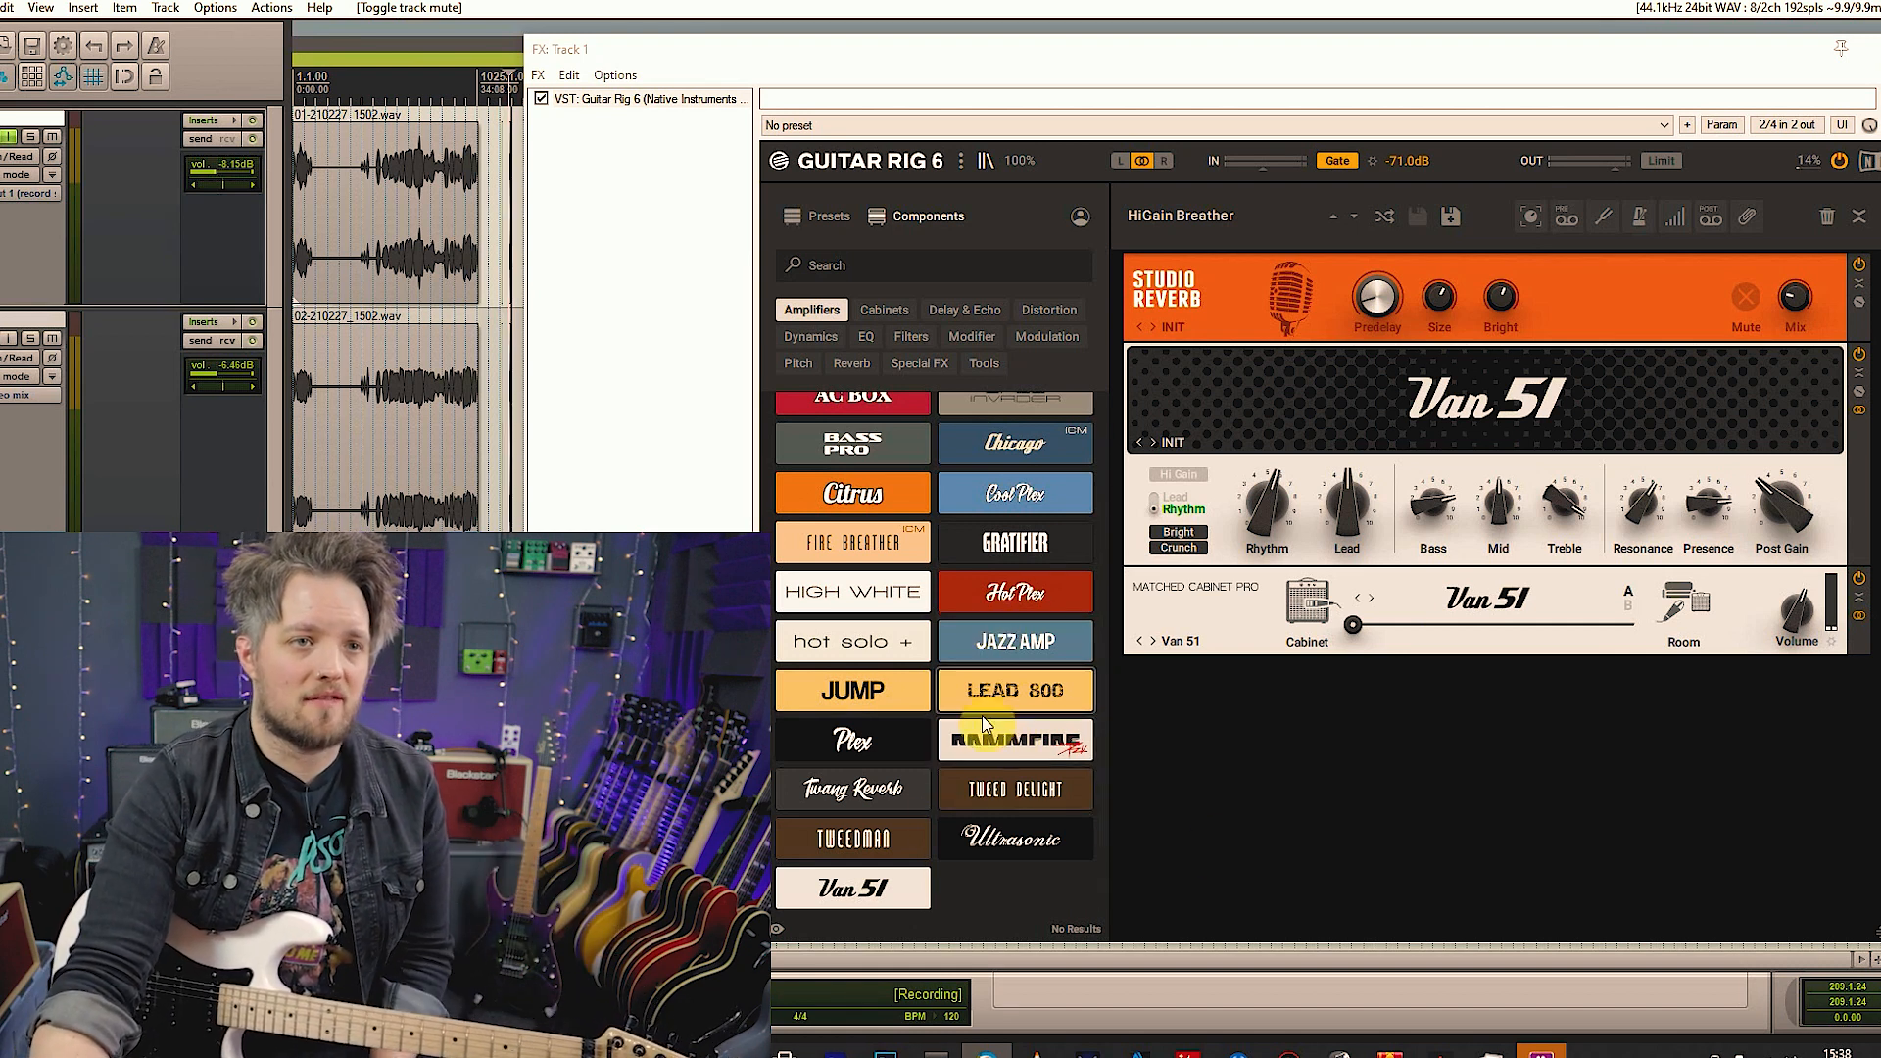
right_click(1285, 390)
click(1366, 428)
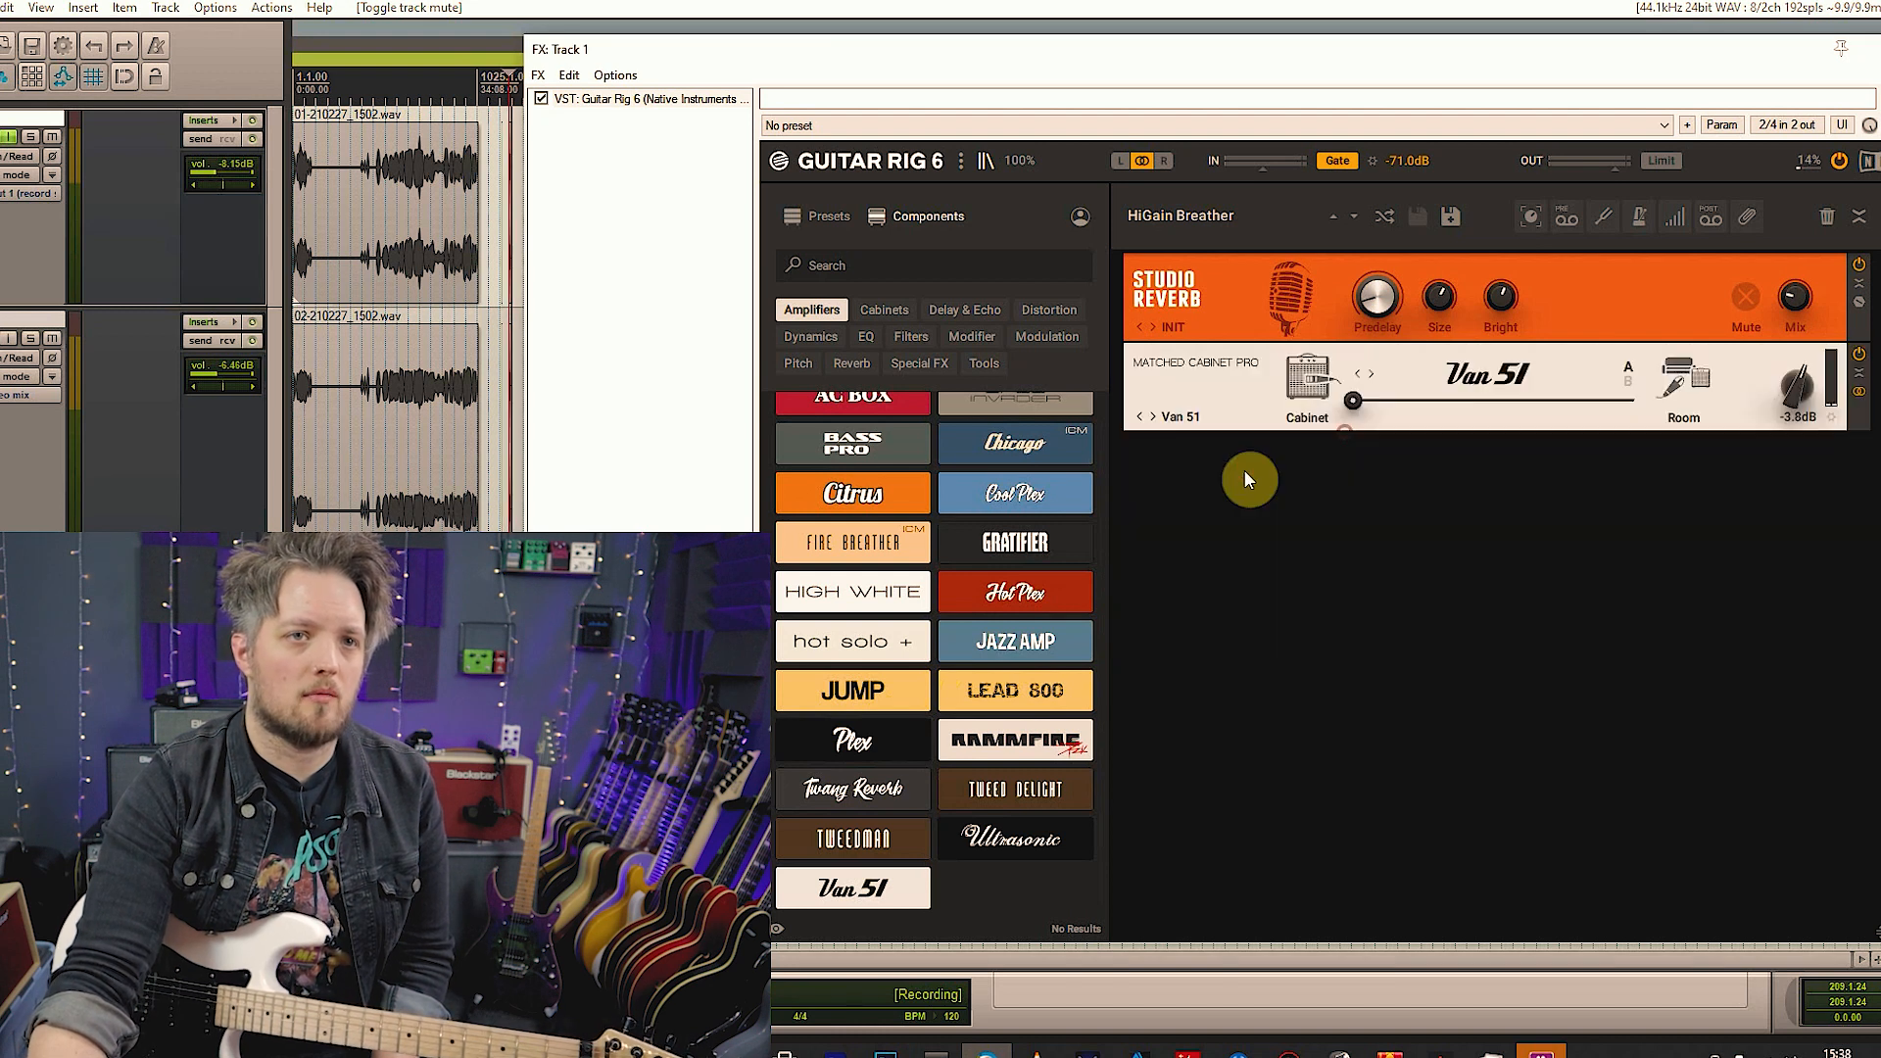
right_click(1234, 389)
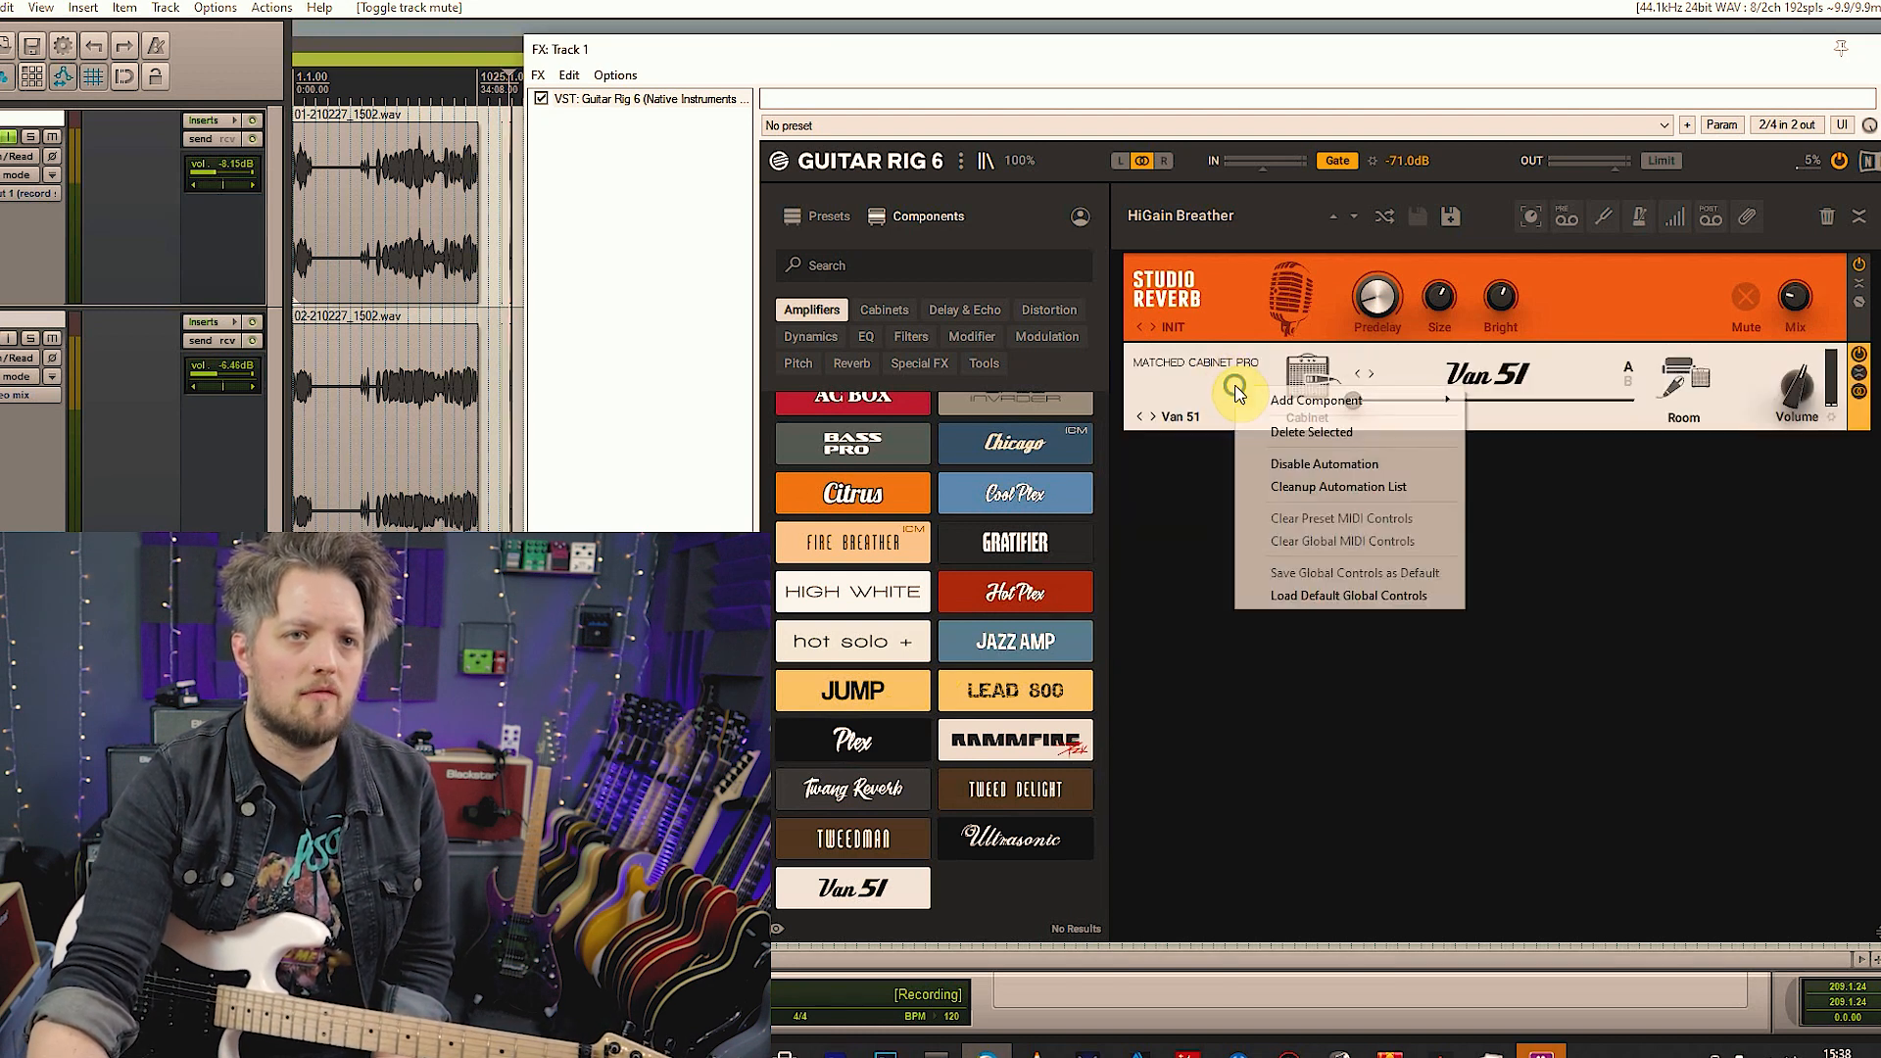
click(1293, 432)
Put the Twang Reverb amp back below Studio Reverb with its matched cabinet and fine-tune its Treble and Volume
drag(830, 790, 1284, 492)
drag(1393, 510, 1401, 502)
drag(1789, 502, 1788, 497)
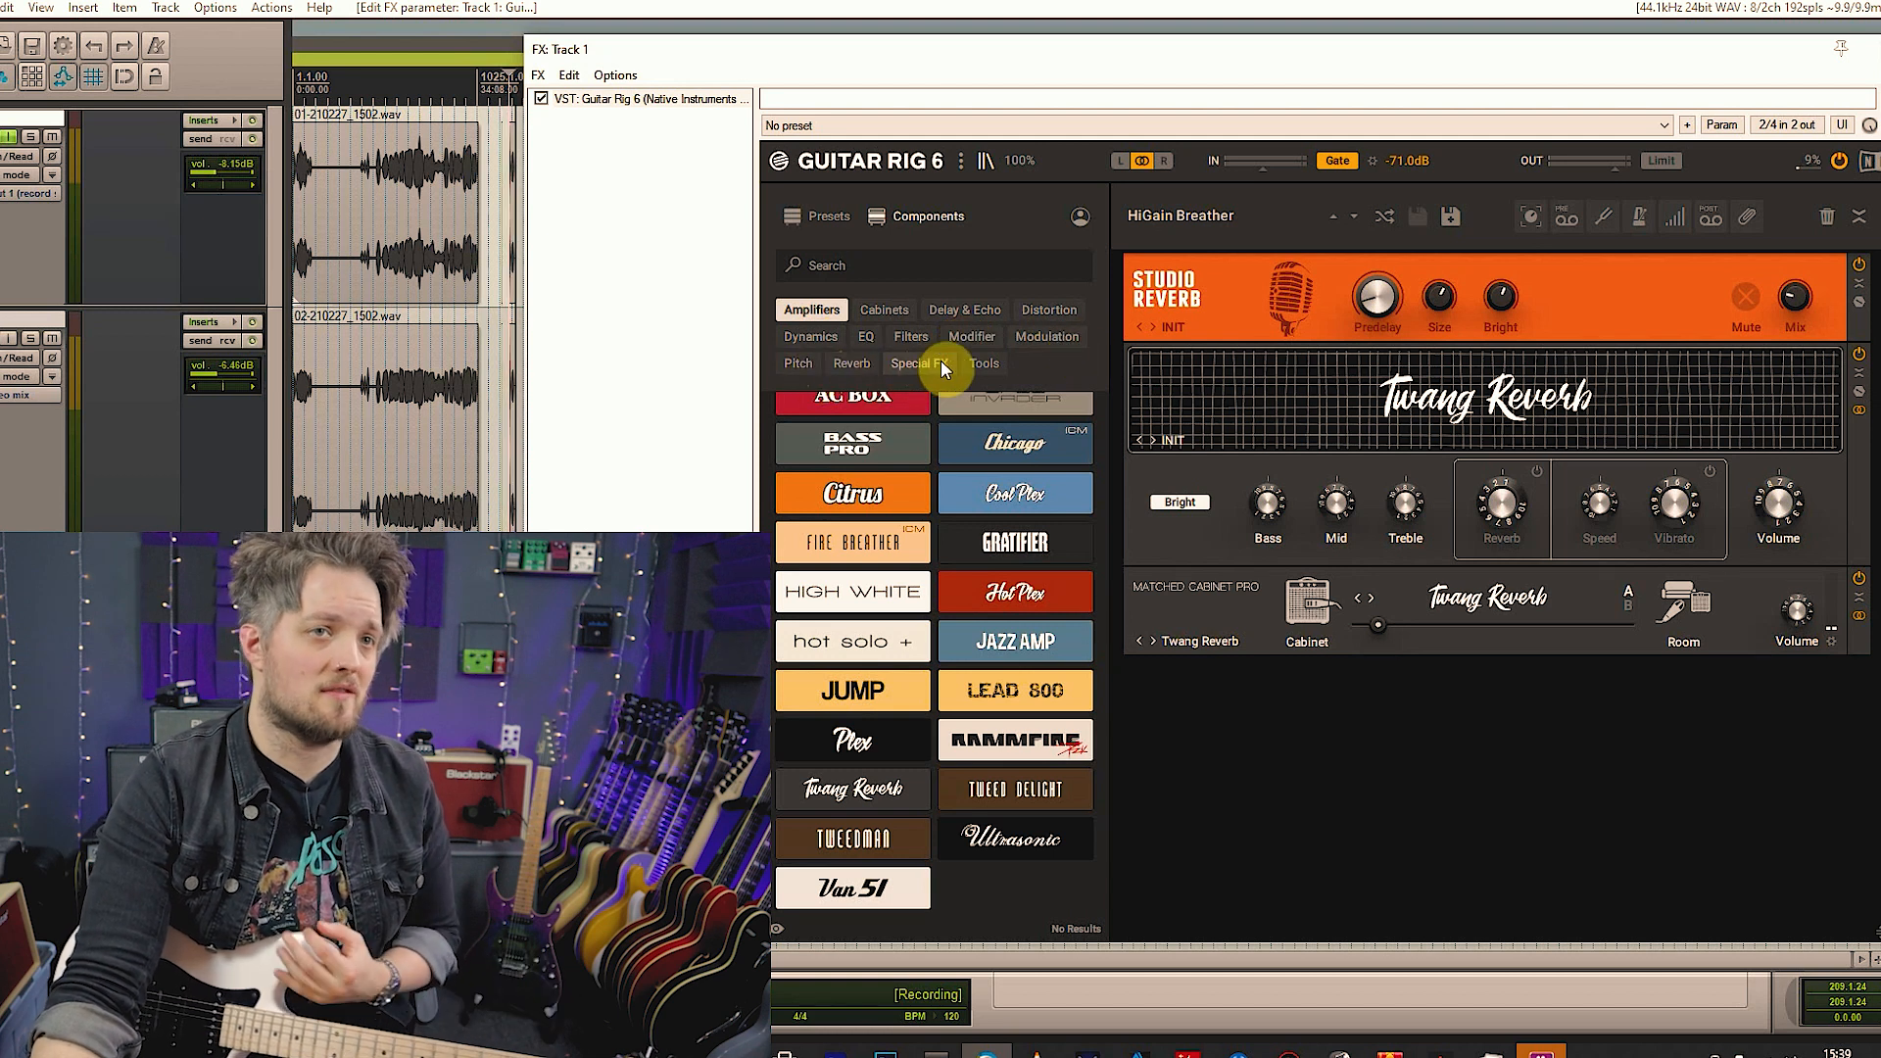
Browse the cabinet and distortion components and place the Big Fuzz pedal ahead of Studio Reverb
click(887, 307)
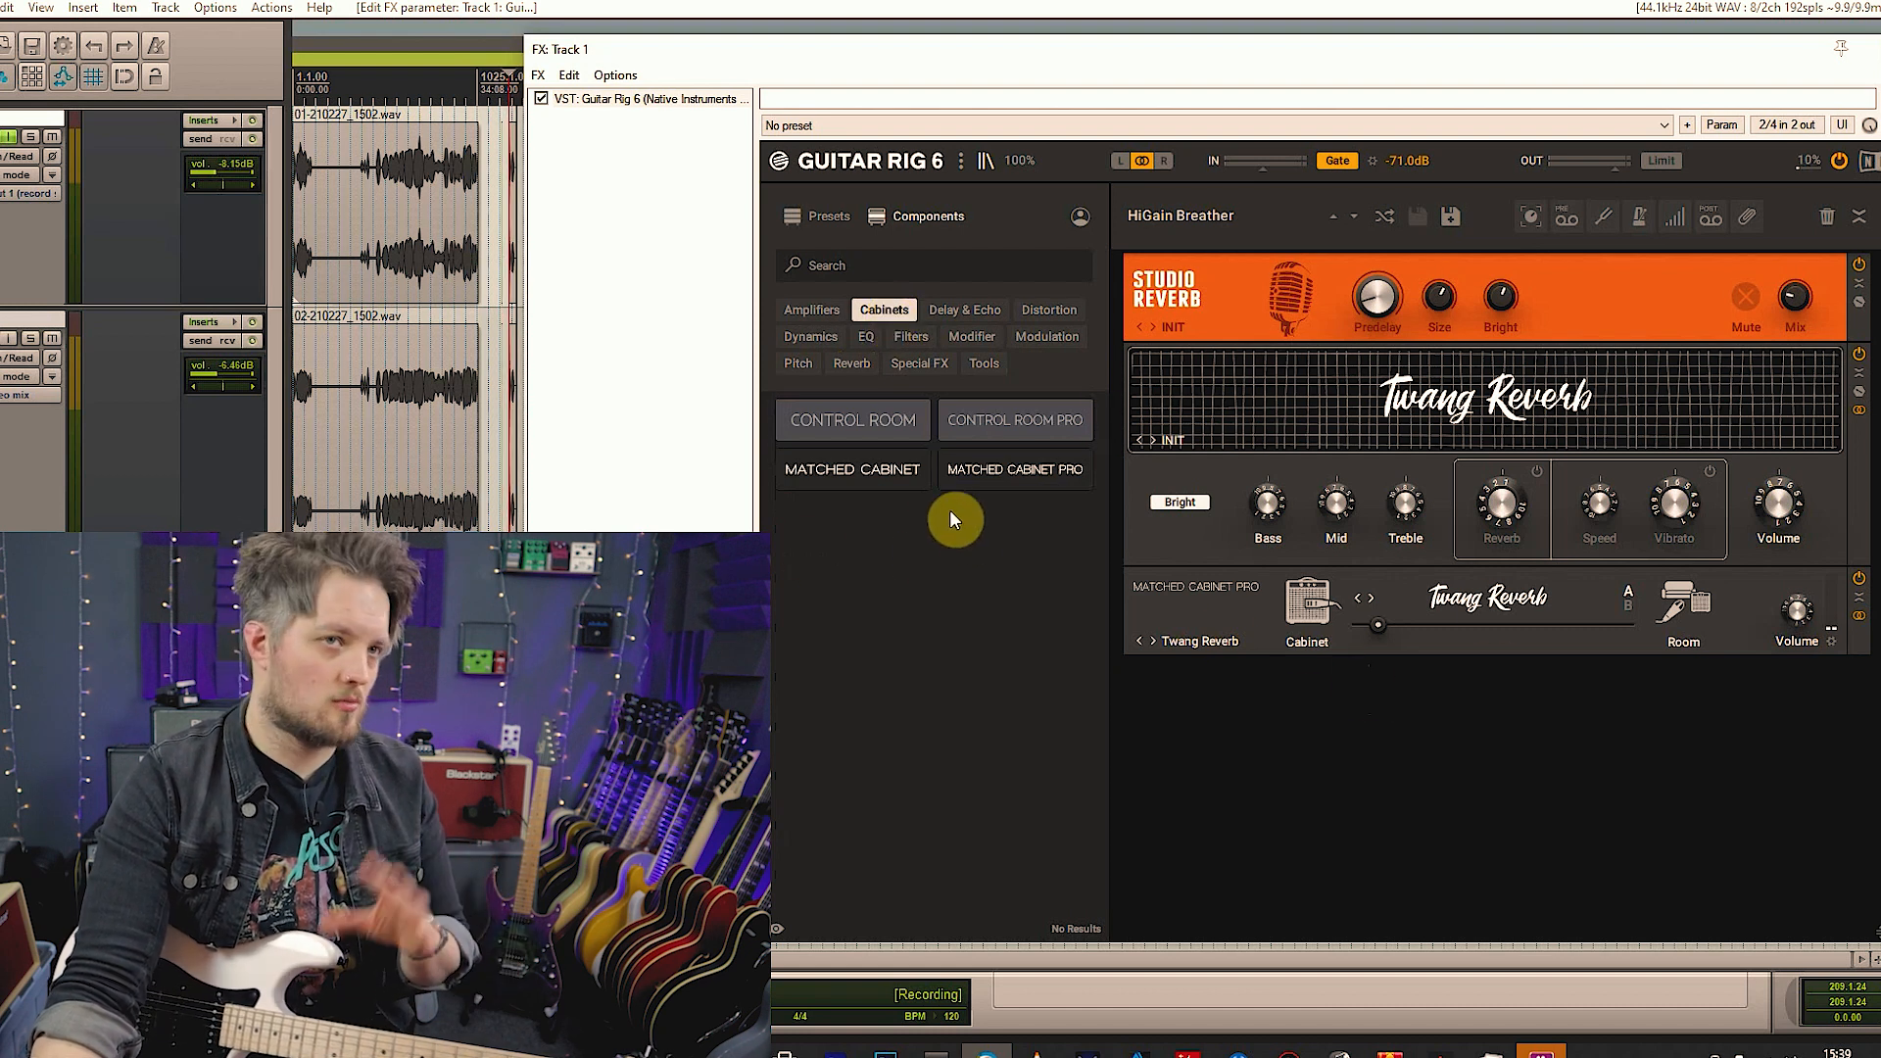
click(1050, 318)
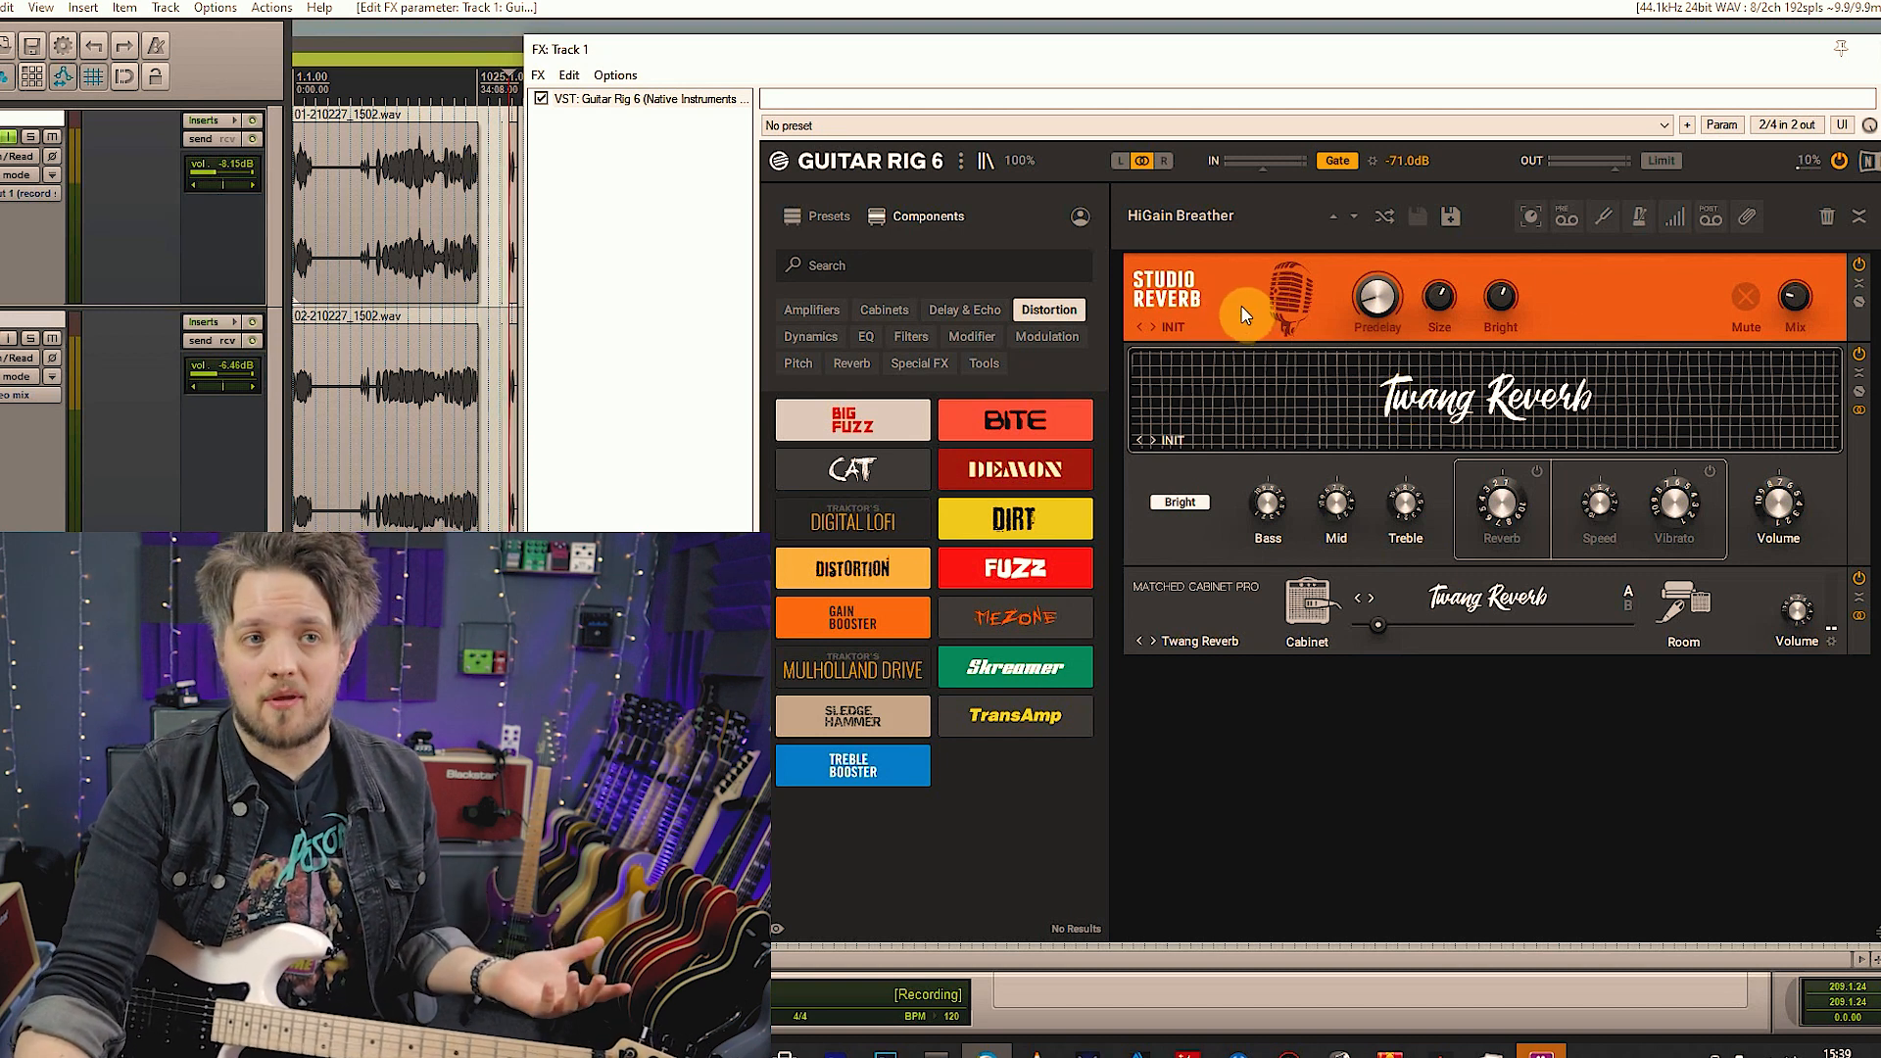
drag(1234, 298, 1211, 263)
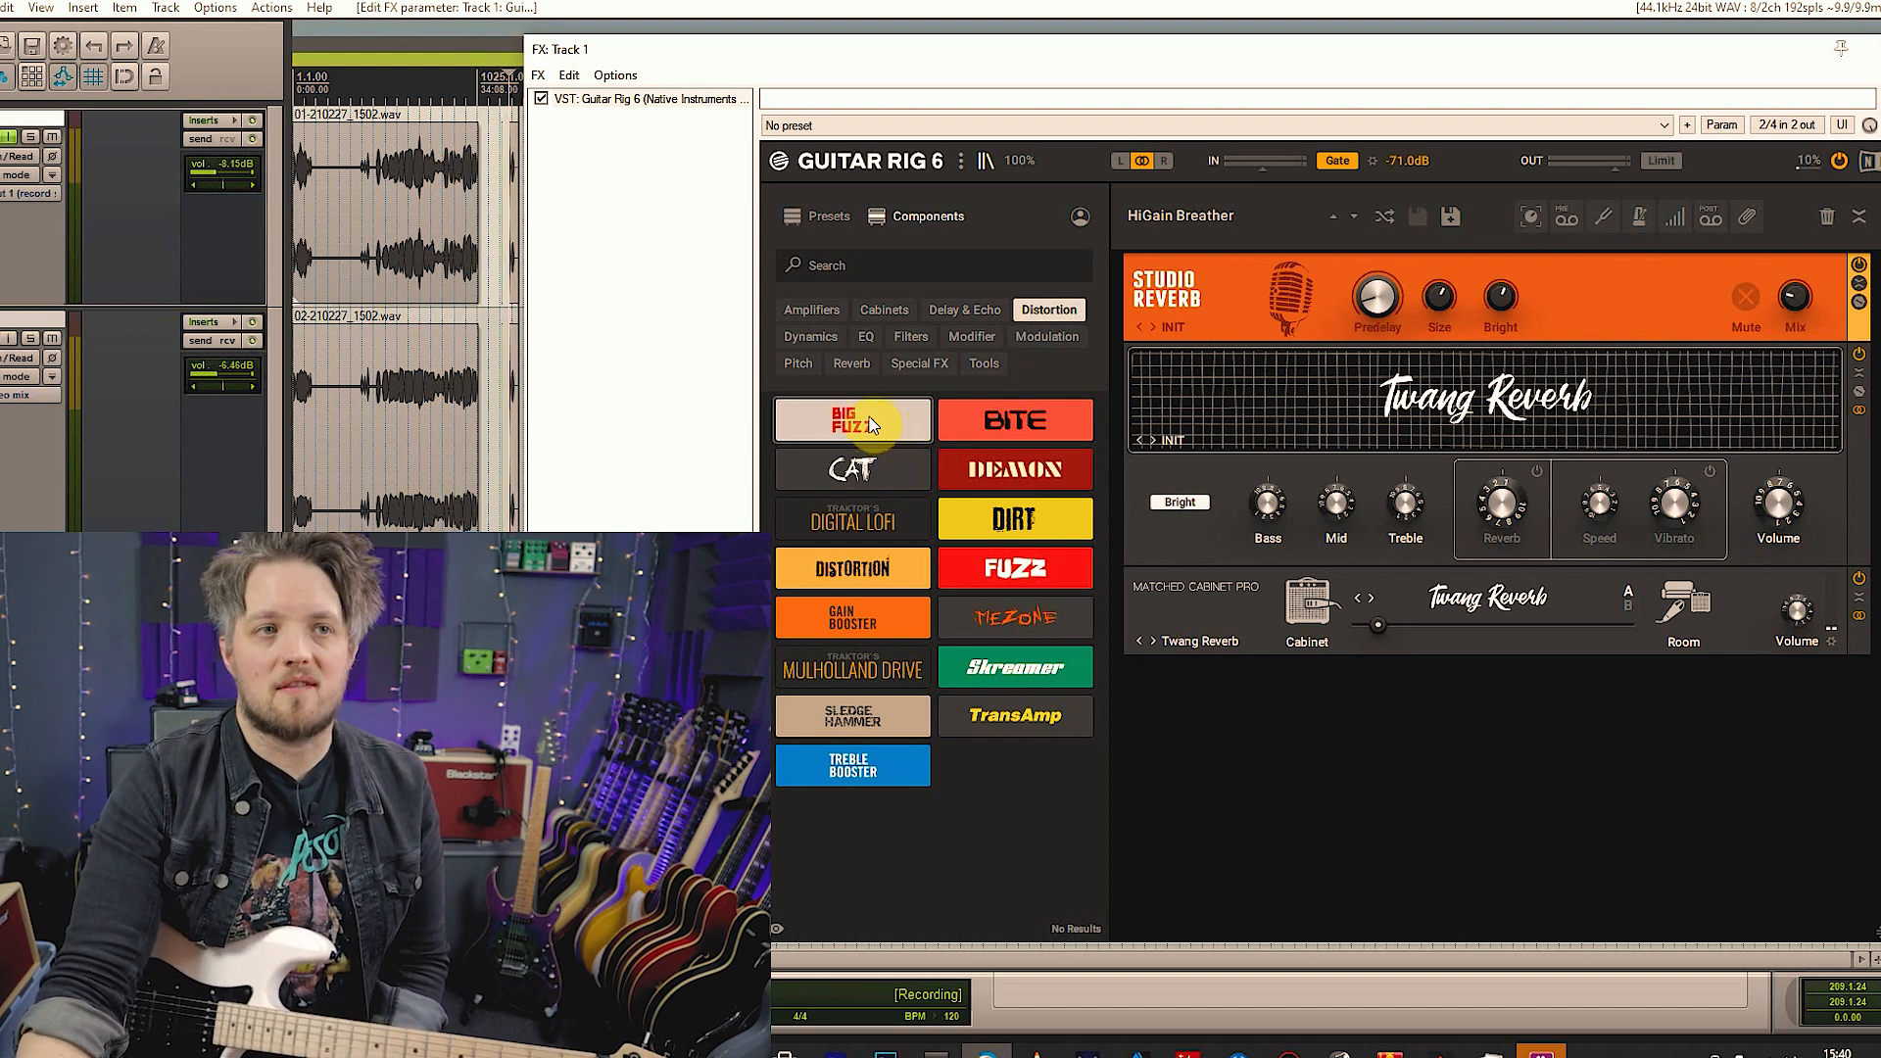
drag(871, 420, 1246, 269)
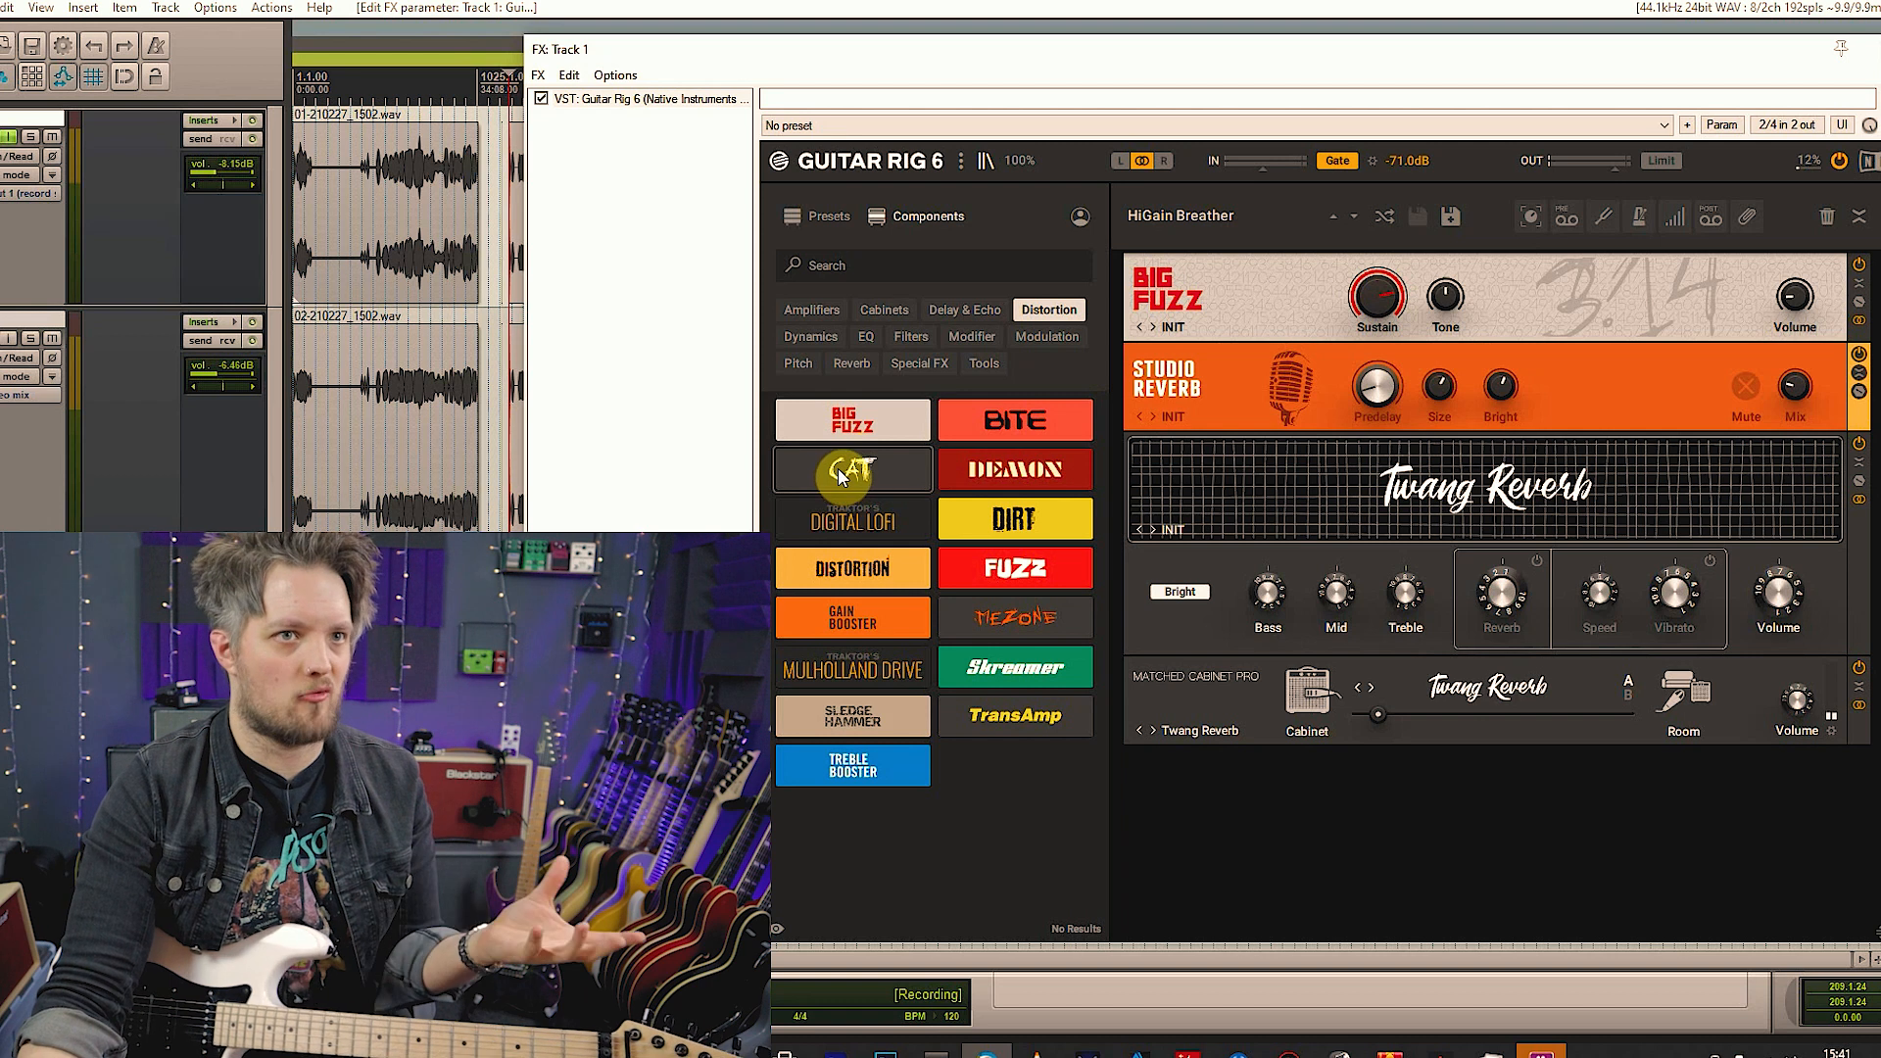
Replace Big Fuzz with the Cat pedal, adjust its Distortion amount, and put the Distortion pedal in its place
drag(839, 467, 1411, 304)
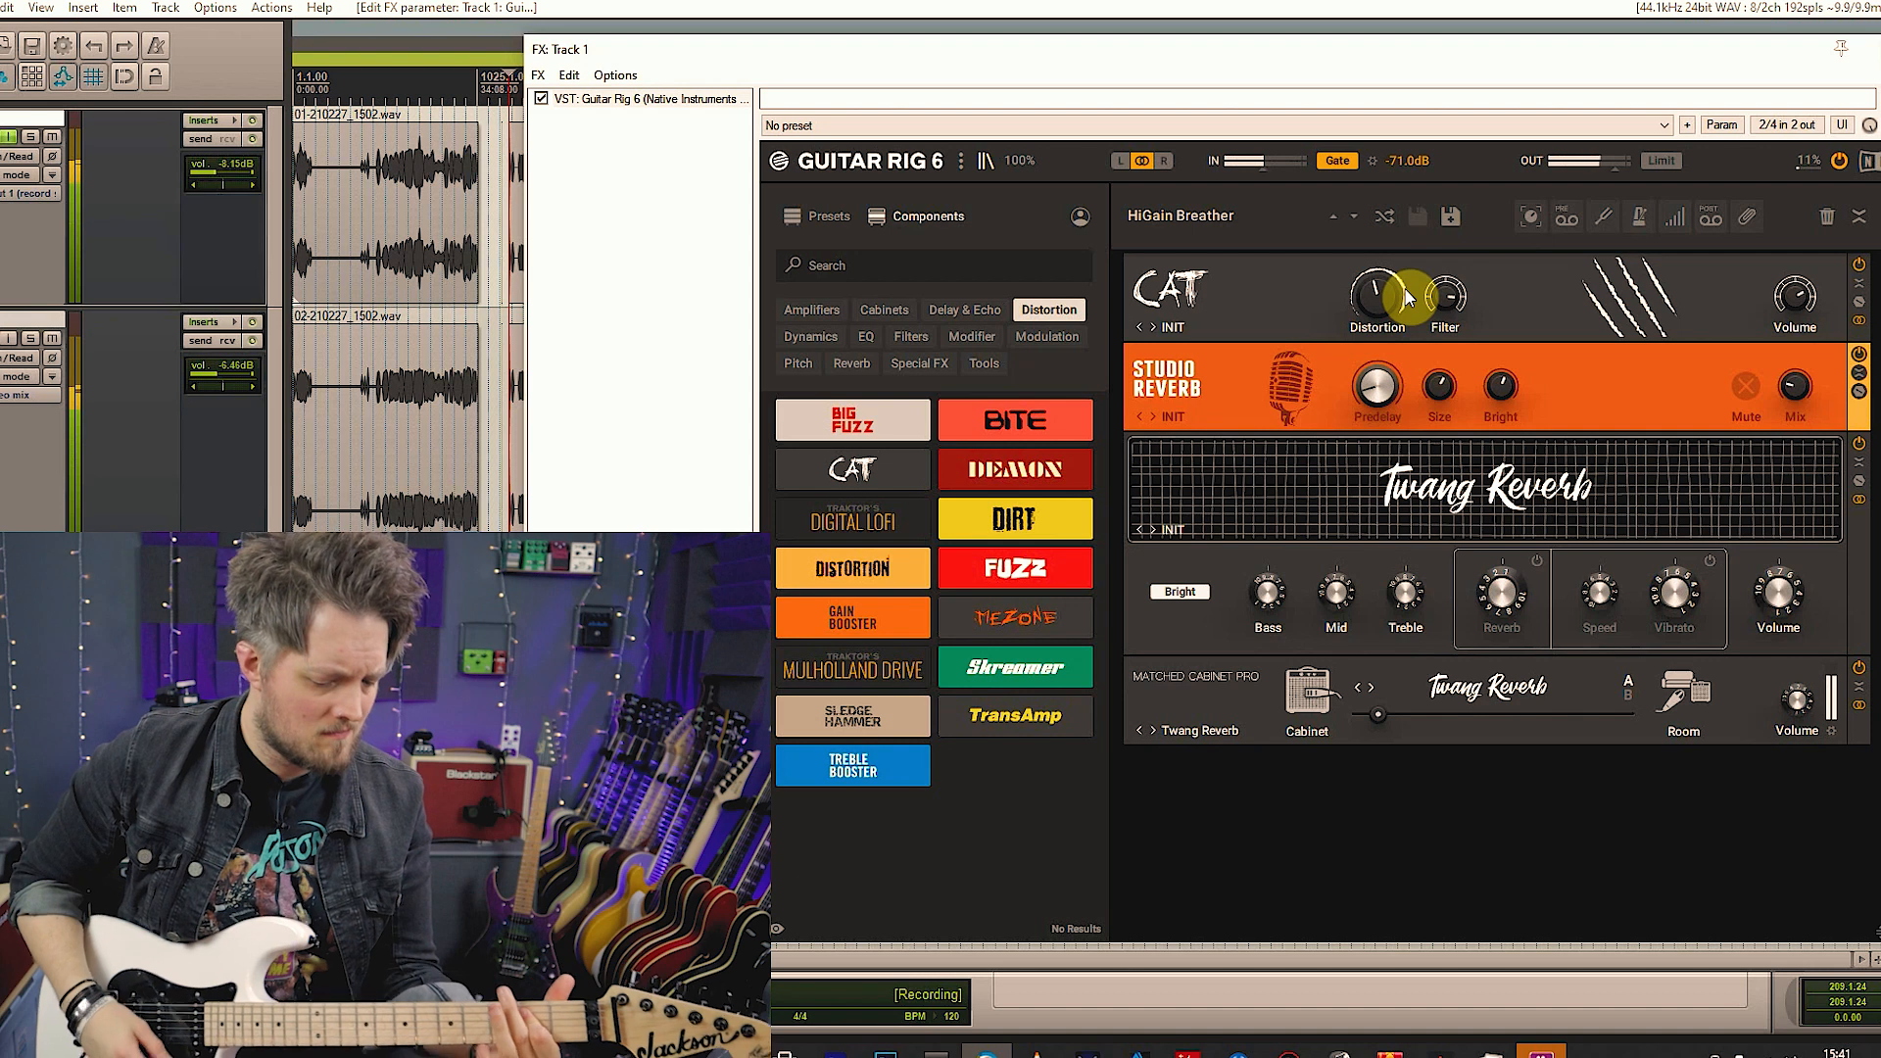
drag(1394, 301, 1447, 367)
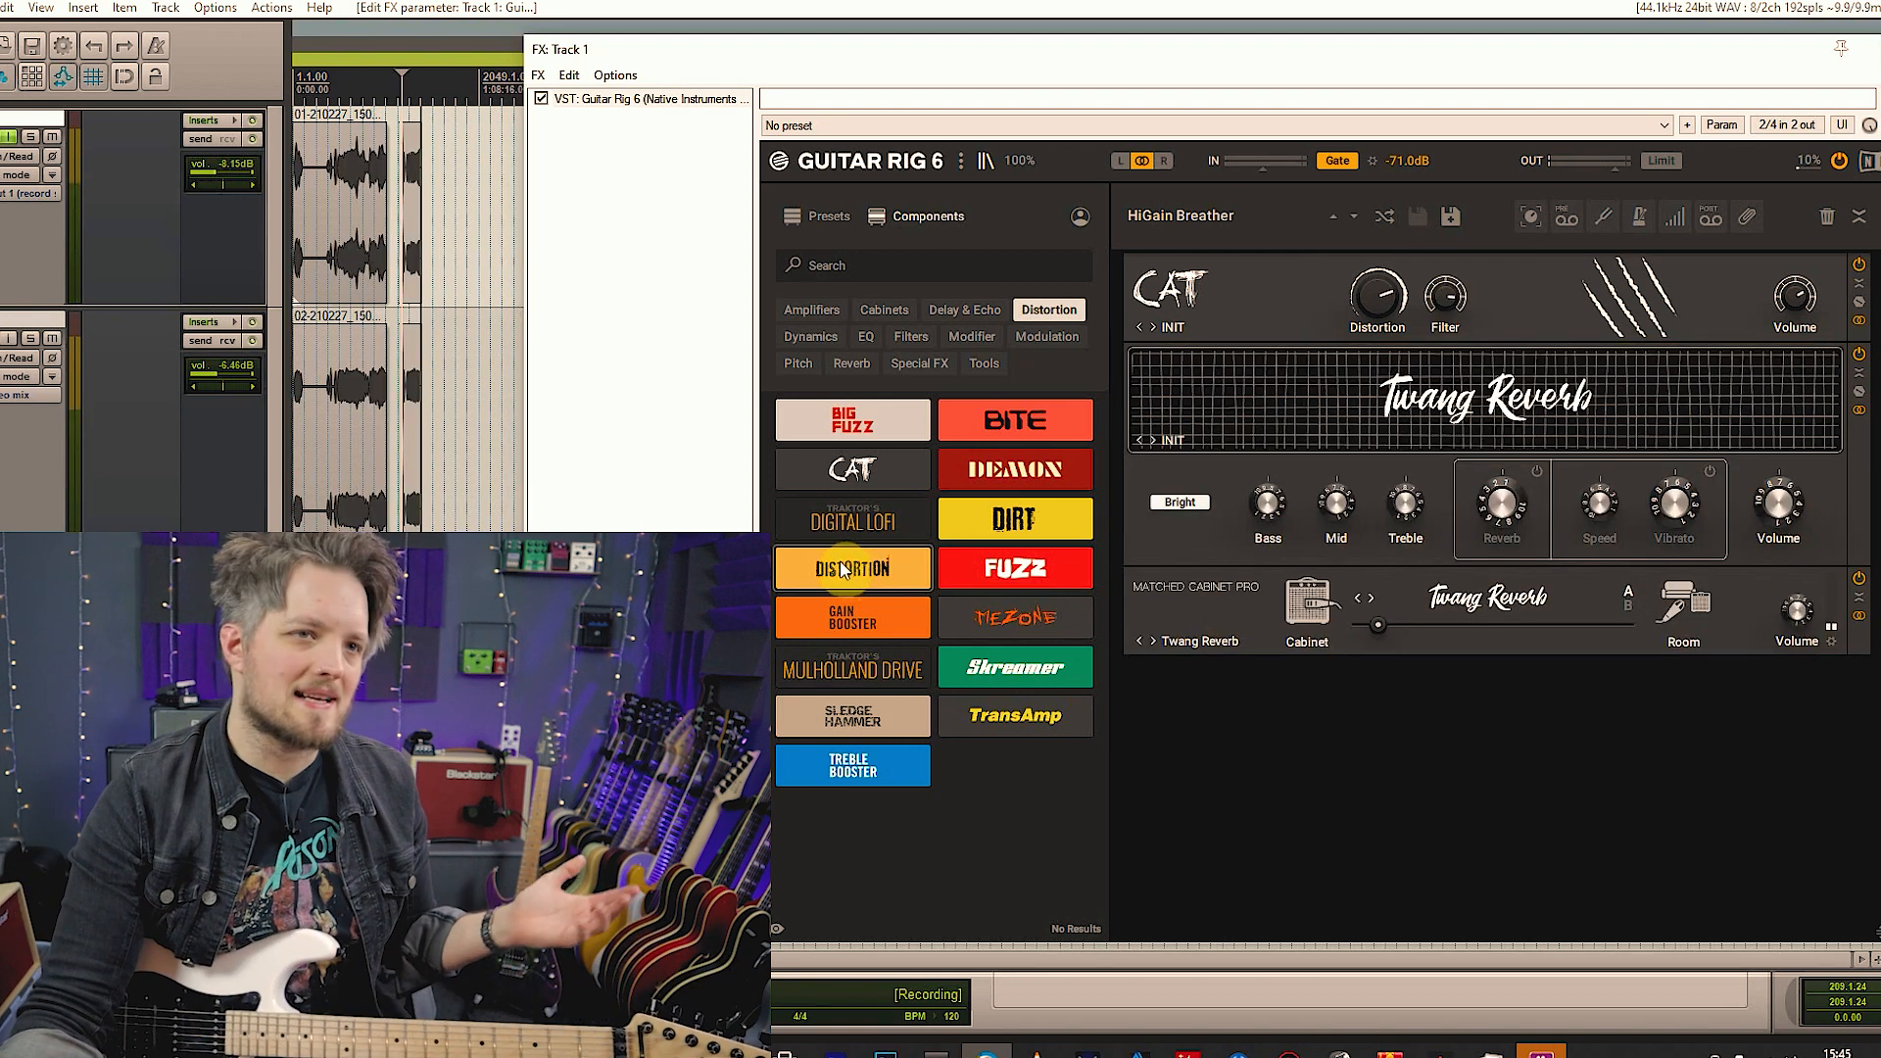
drag(845, 570, 1419, 311)
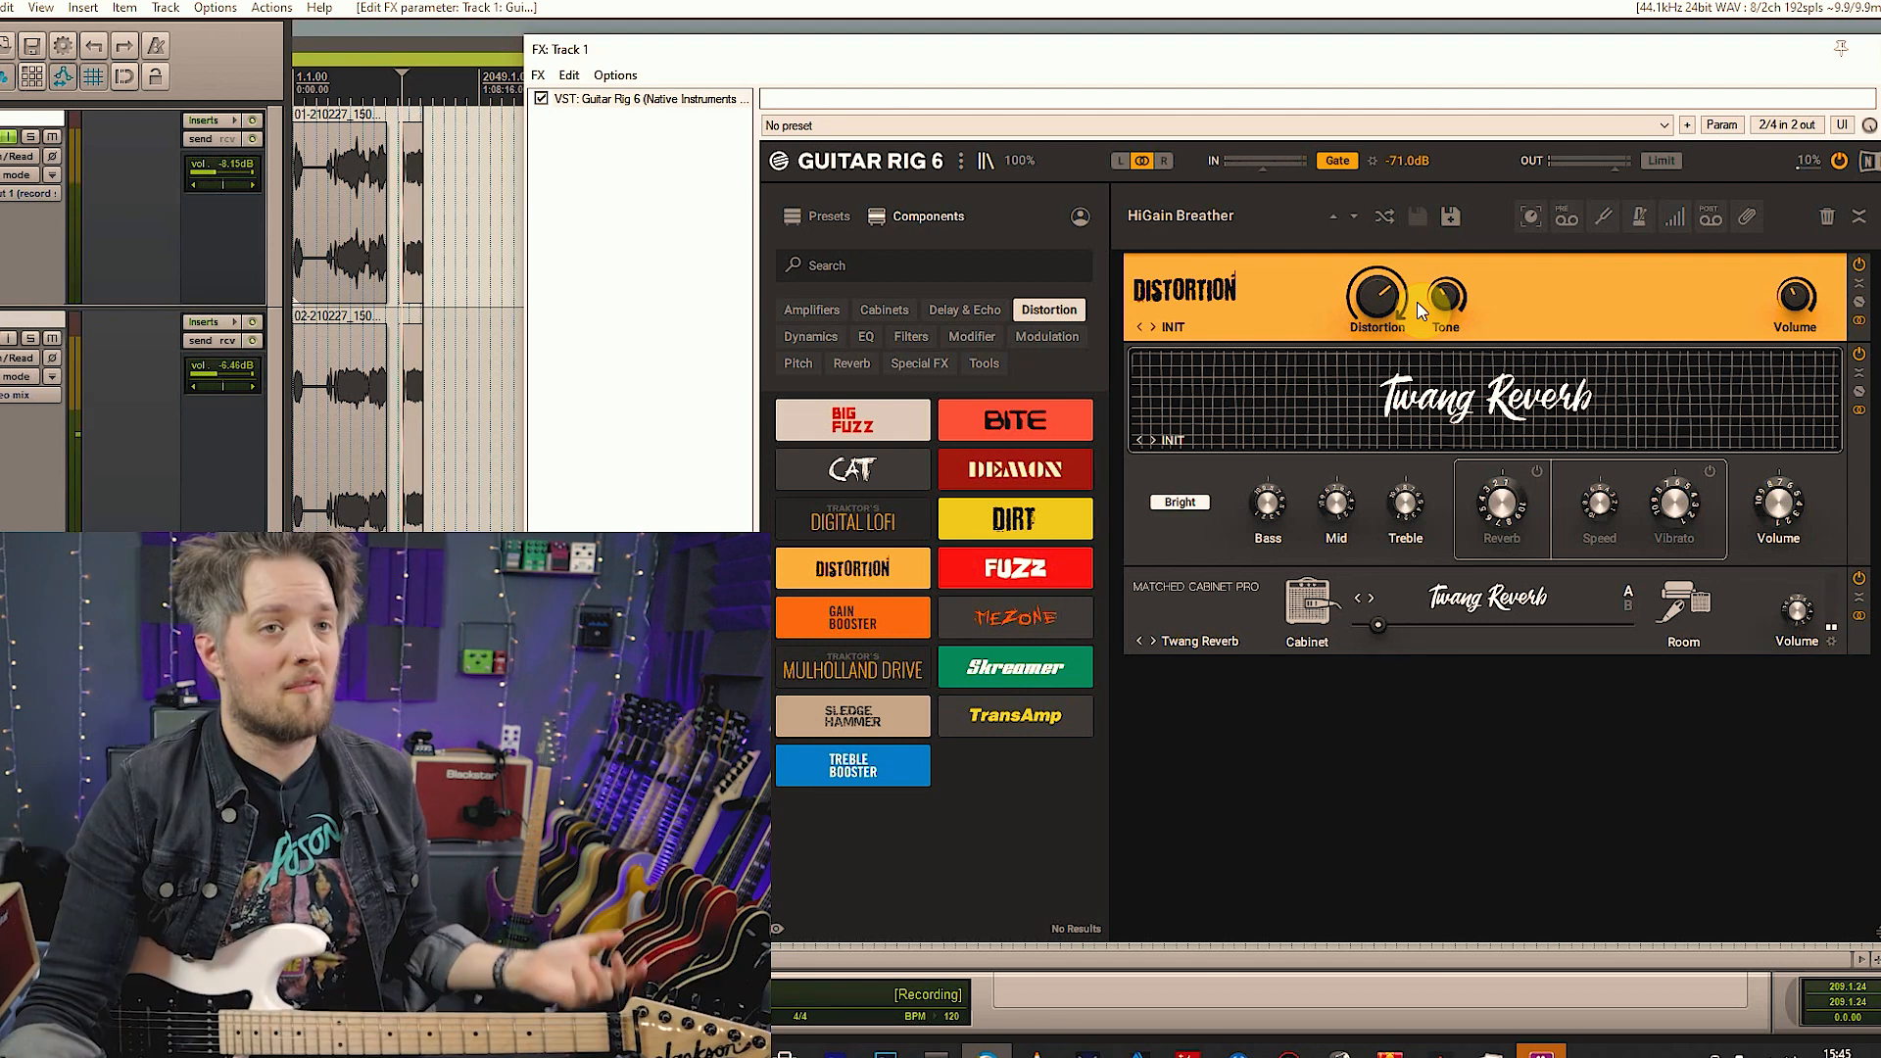
Audition the Mezone, Fuzz and Skreamer pedals in turn ahead of the Twang Reverb amp, each replacing the one before
drag(990, 622, 1333, 301)
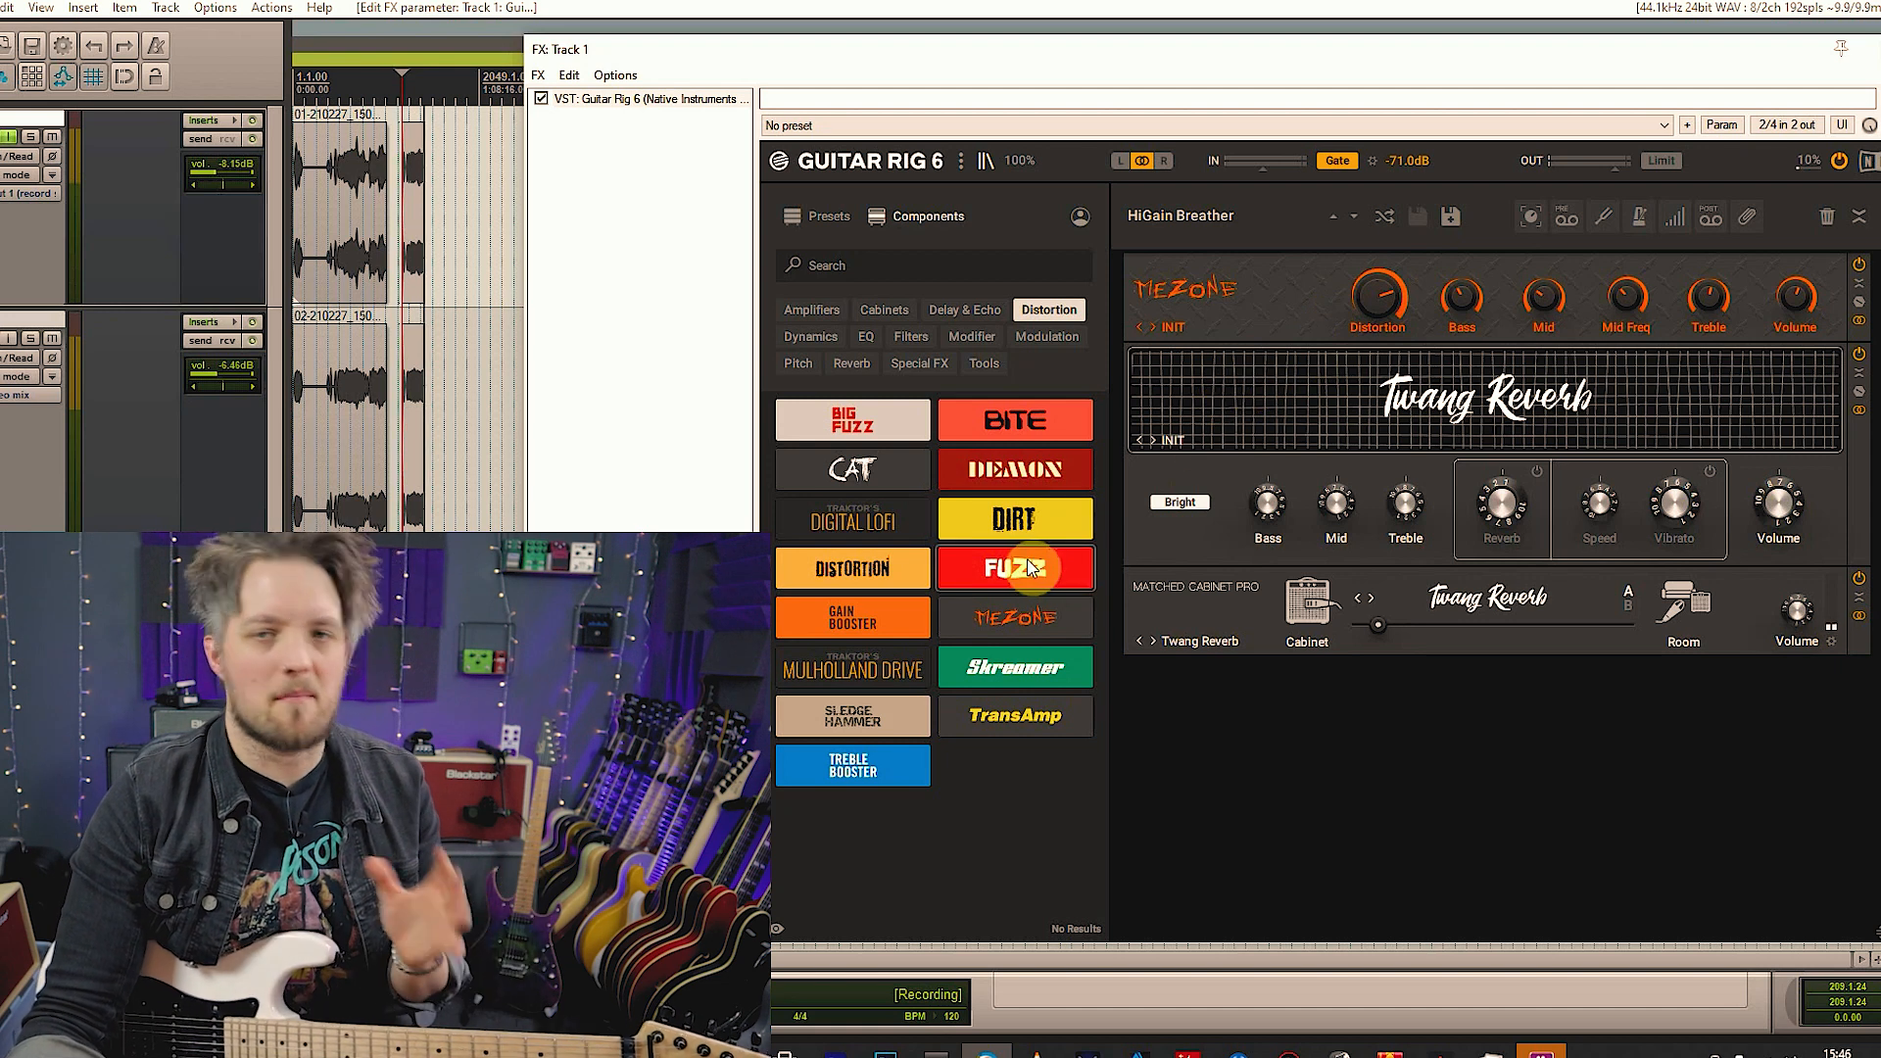
drag(1012, 567, 1305, 298)
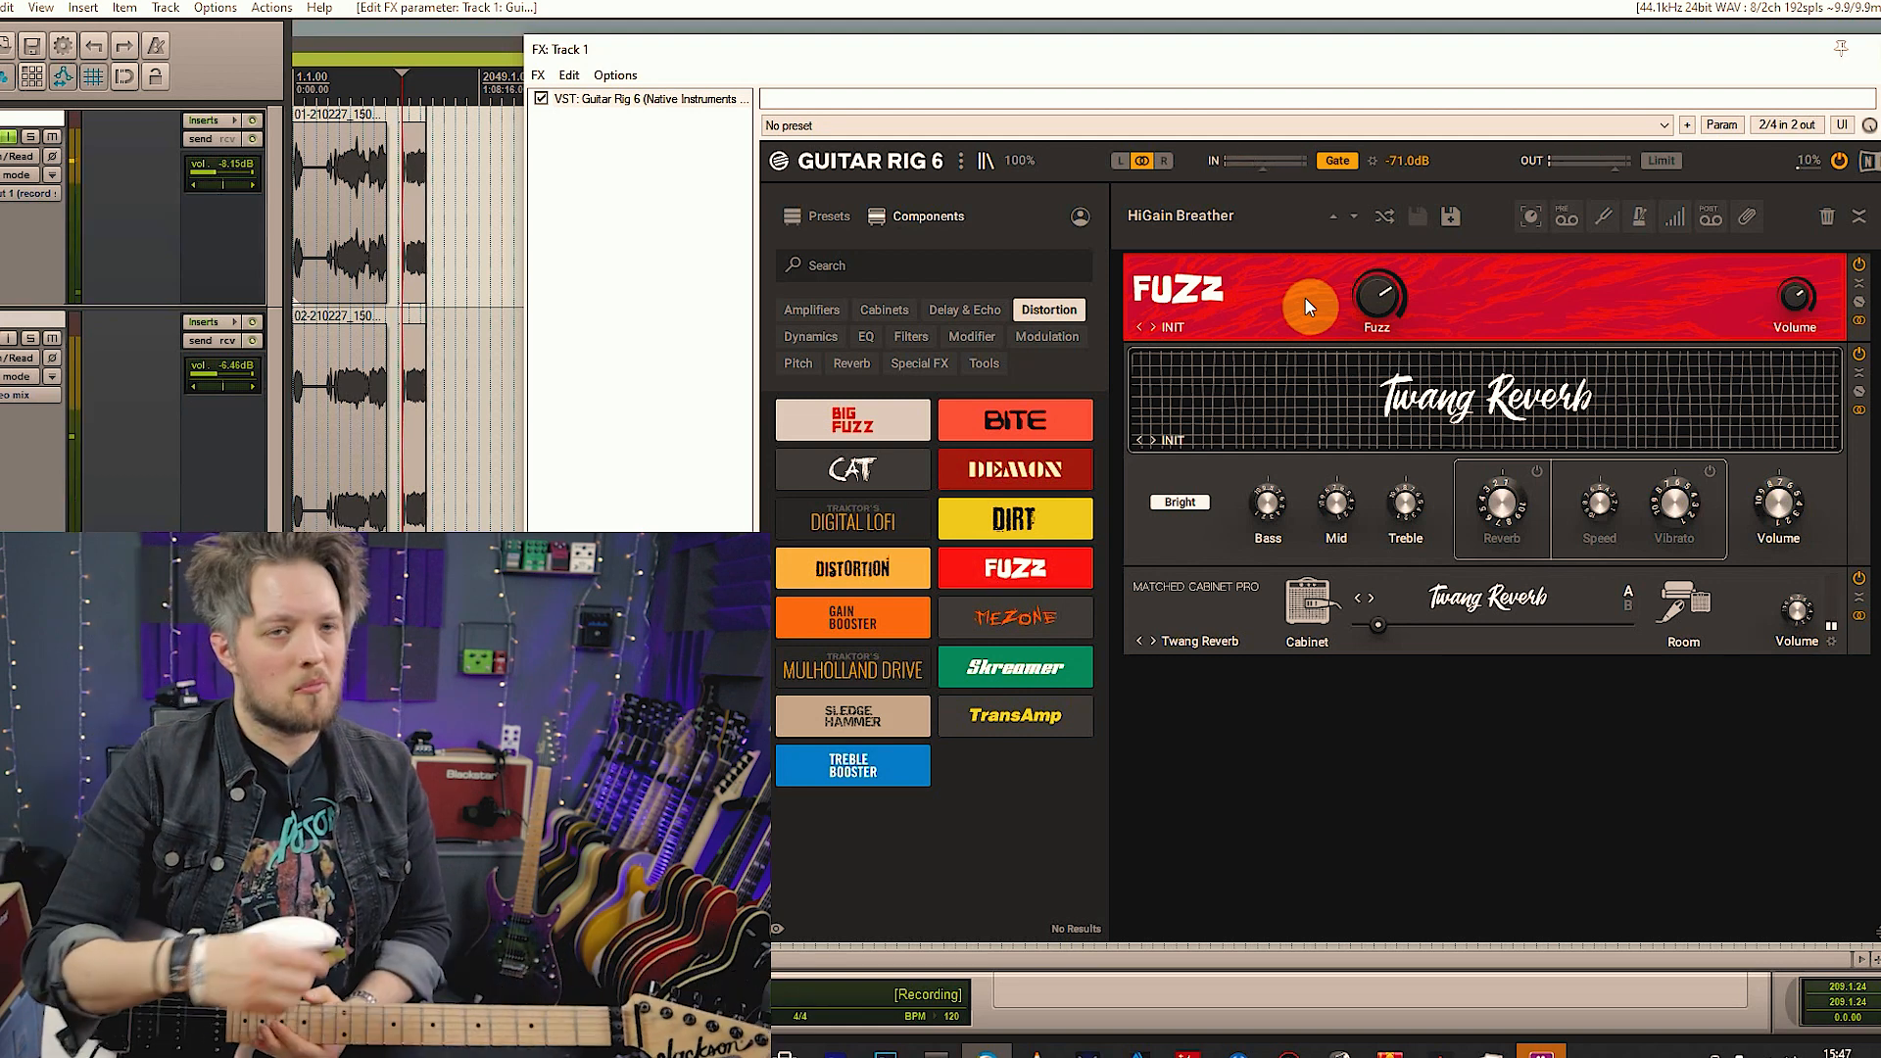
drag(1019, 667, 1291, 299)
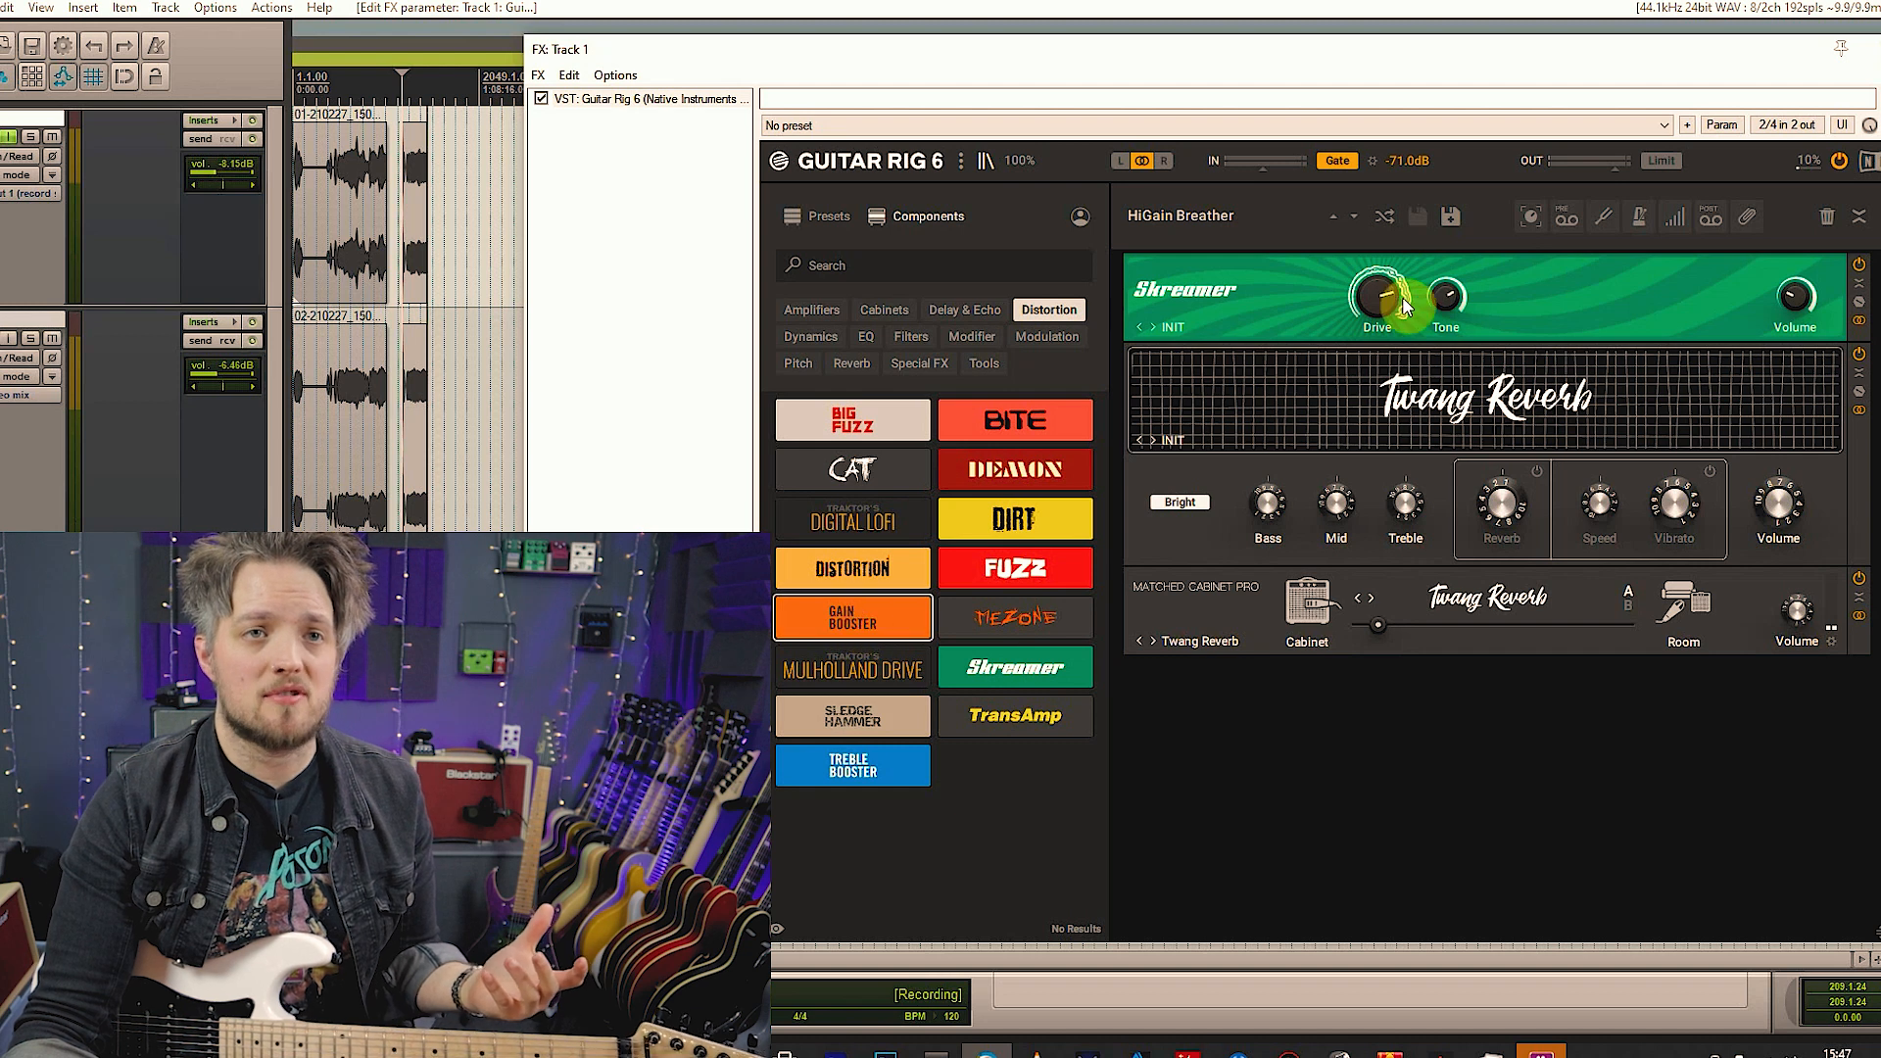
Try a Gain Booster ahead of the Skreamer with different Boost amounts and delete it from the rack
drag(839, 619, 1374, 298)
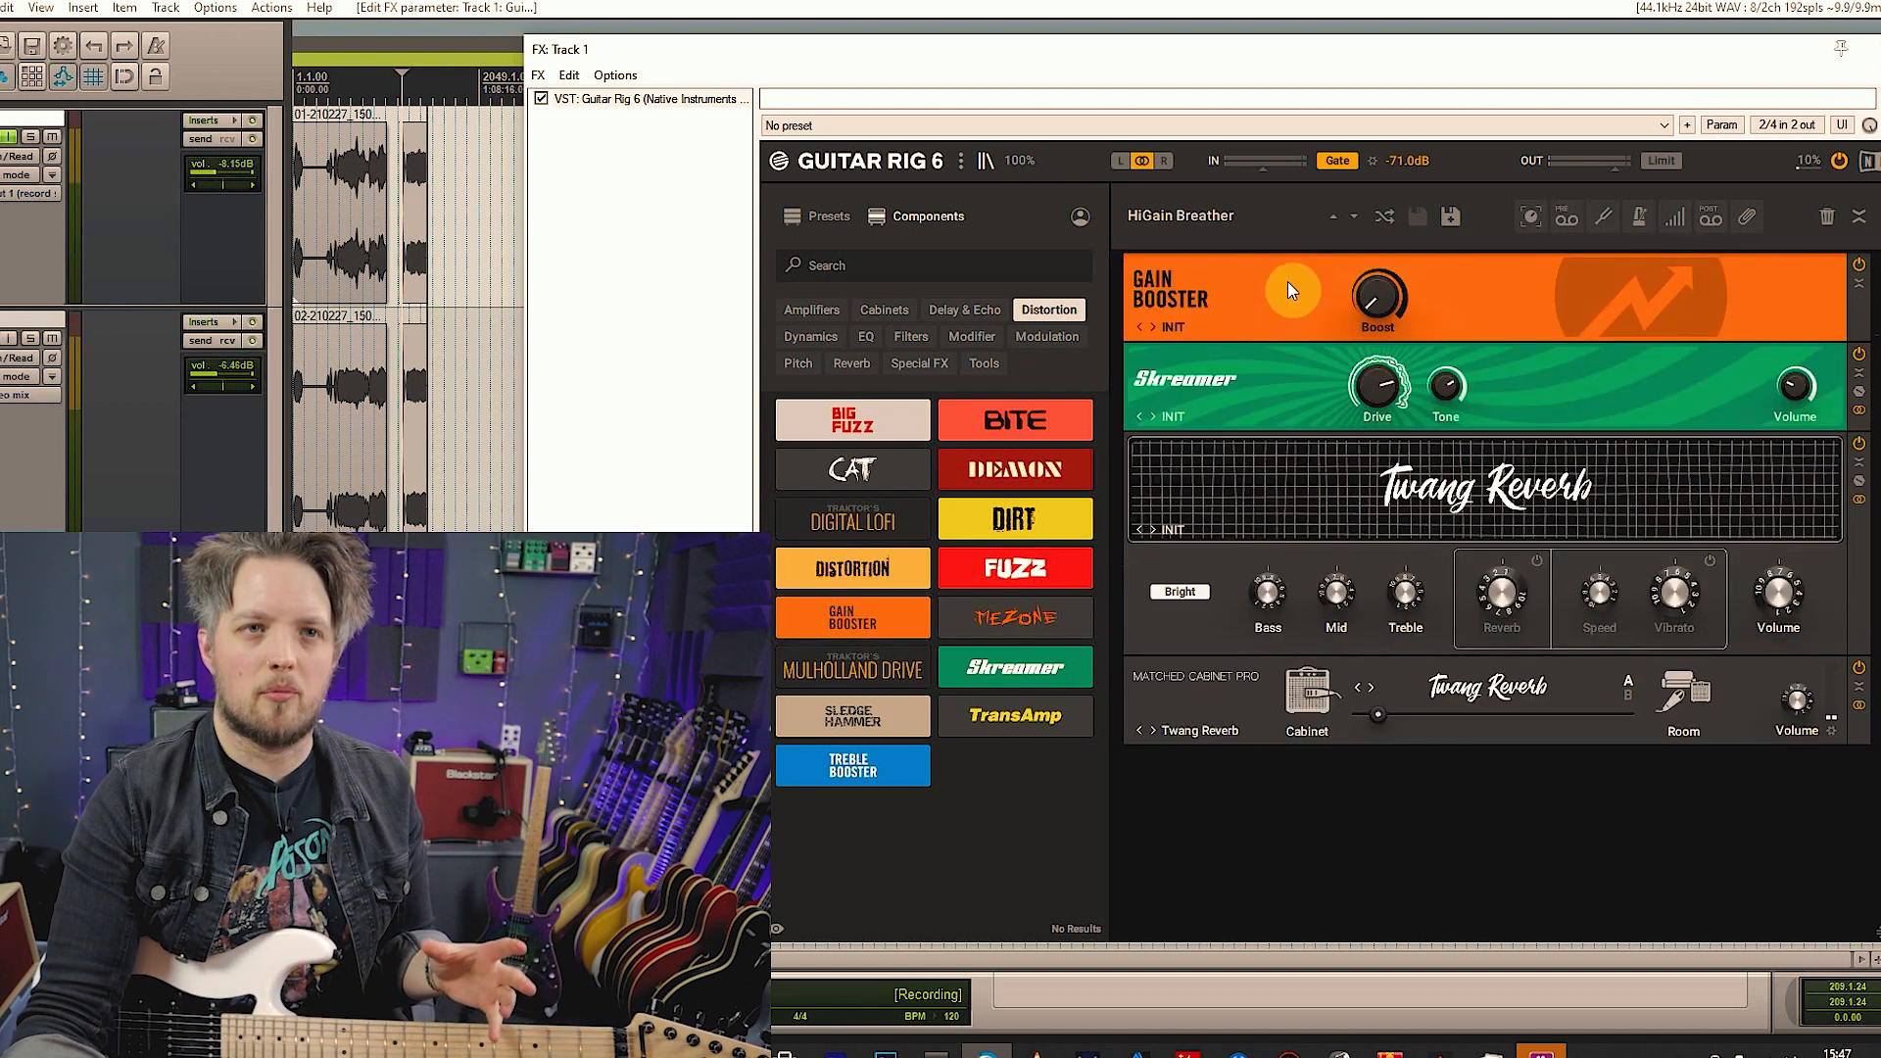
mouse_move(1378, 292)
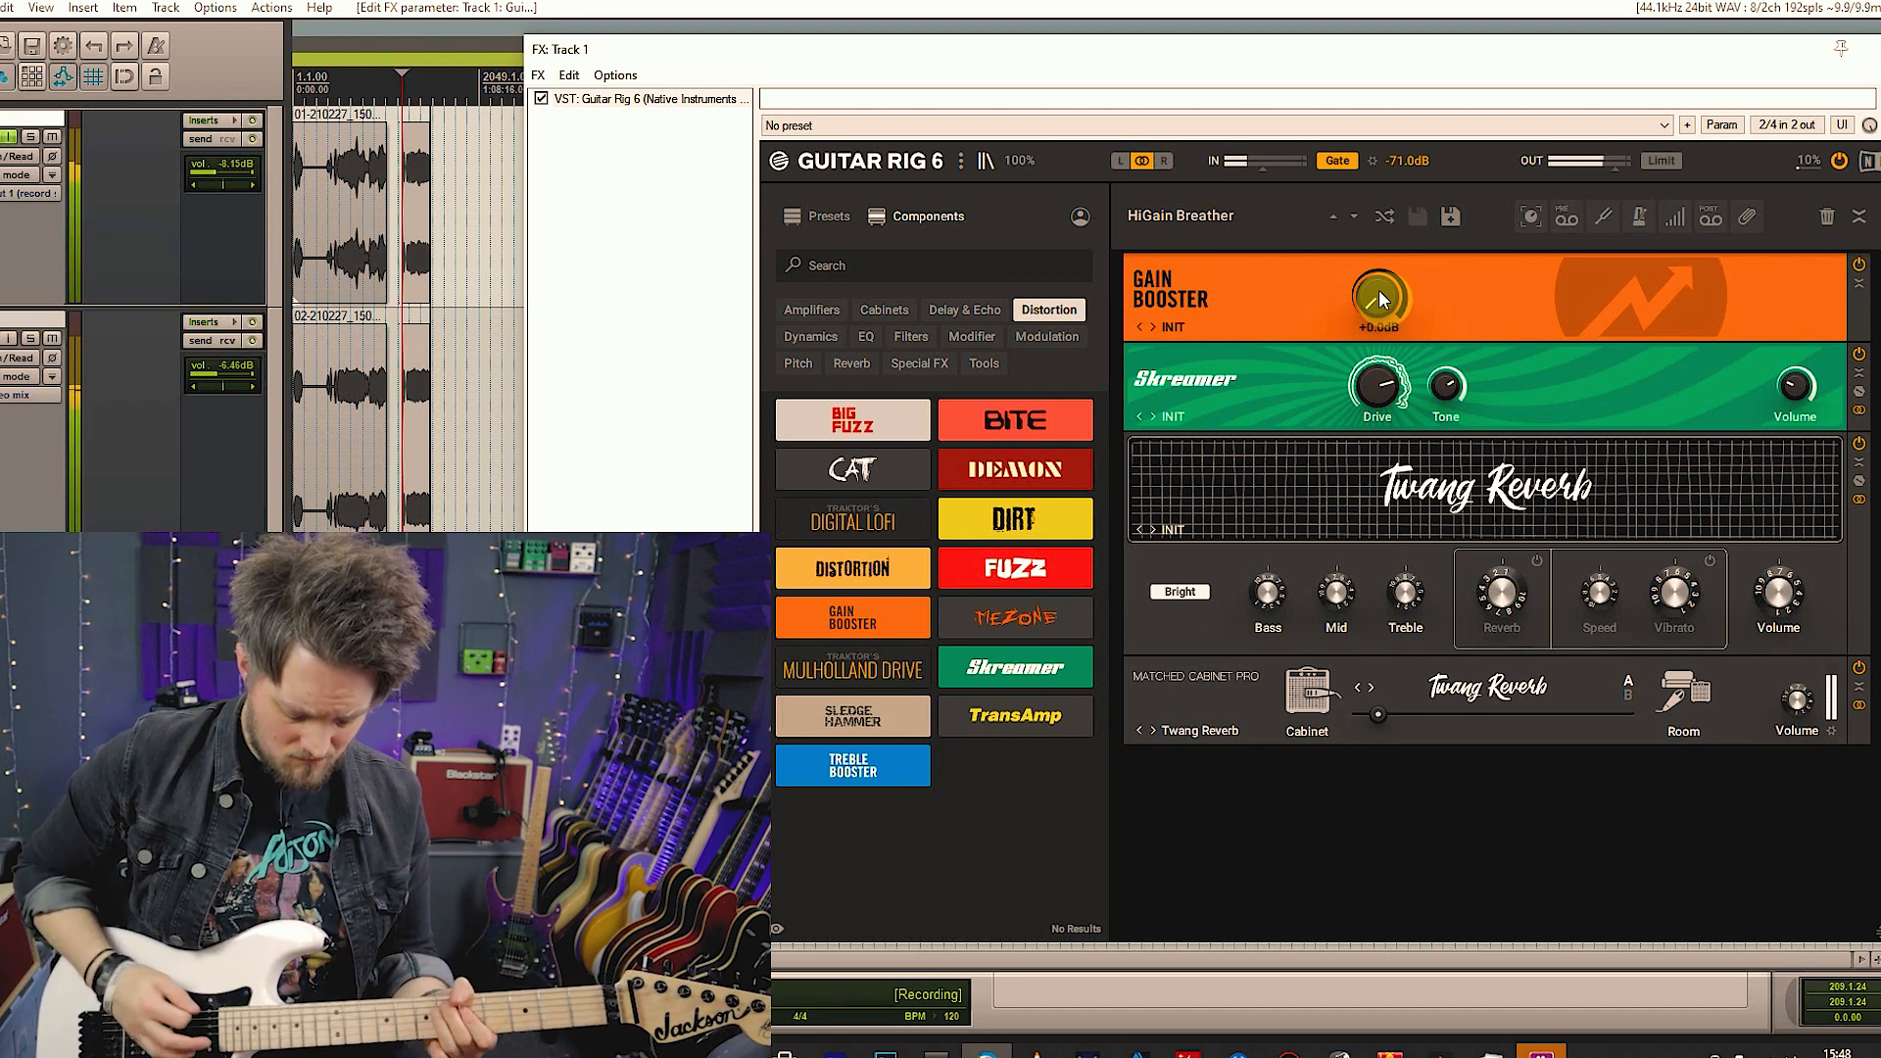
drag(1379, 262, 1366, 294)
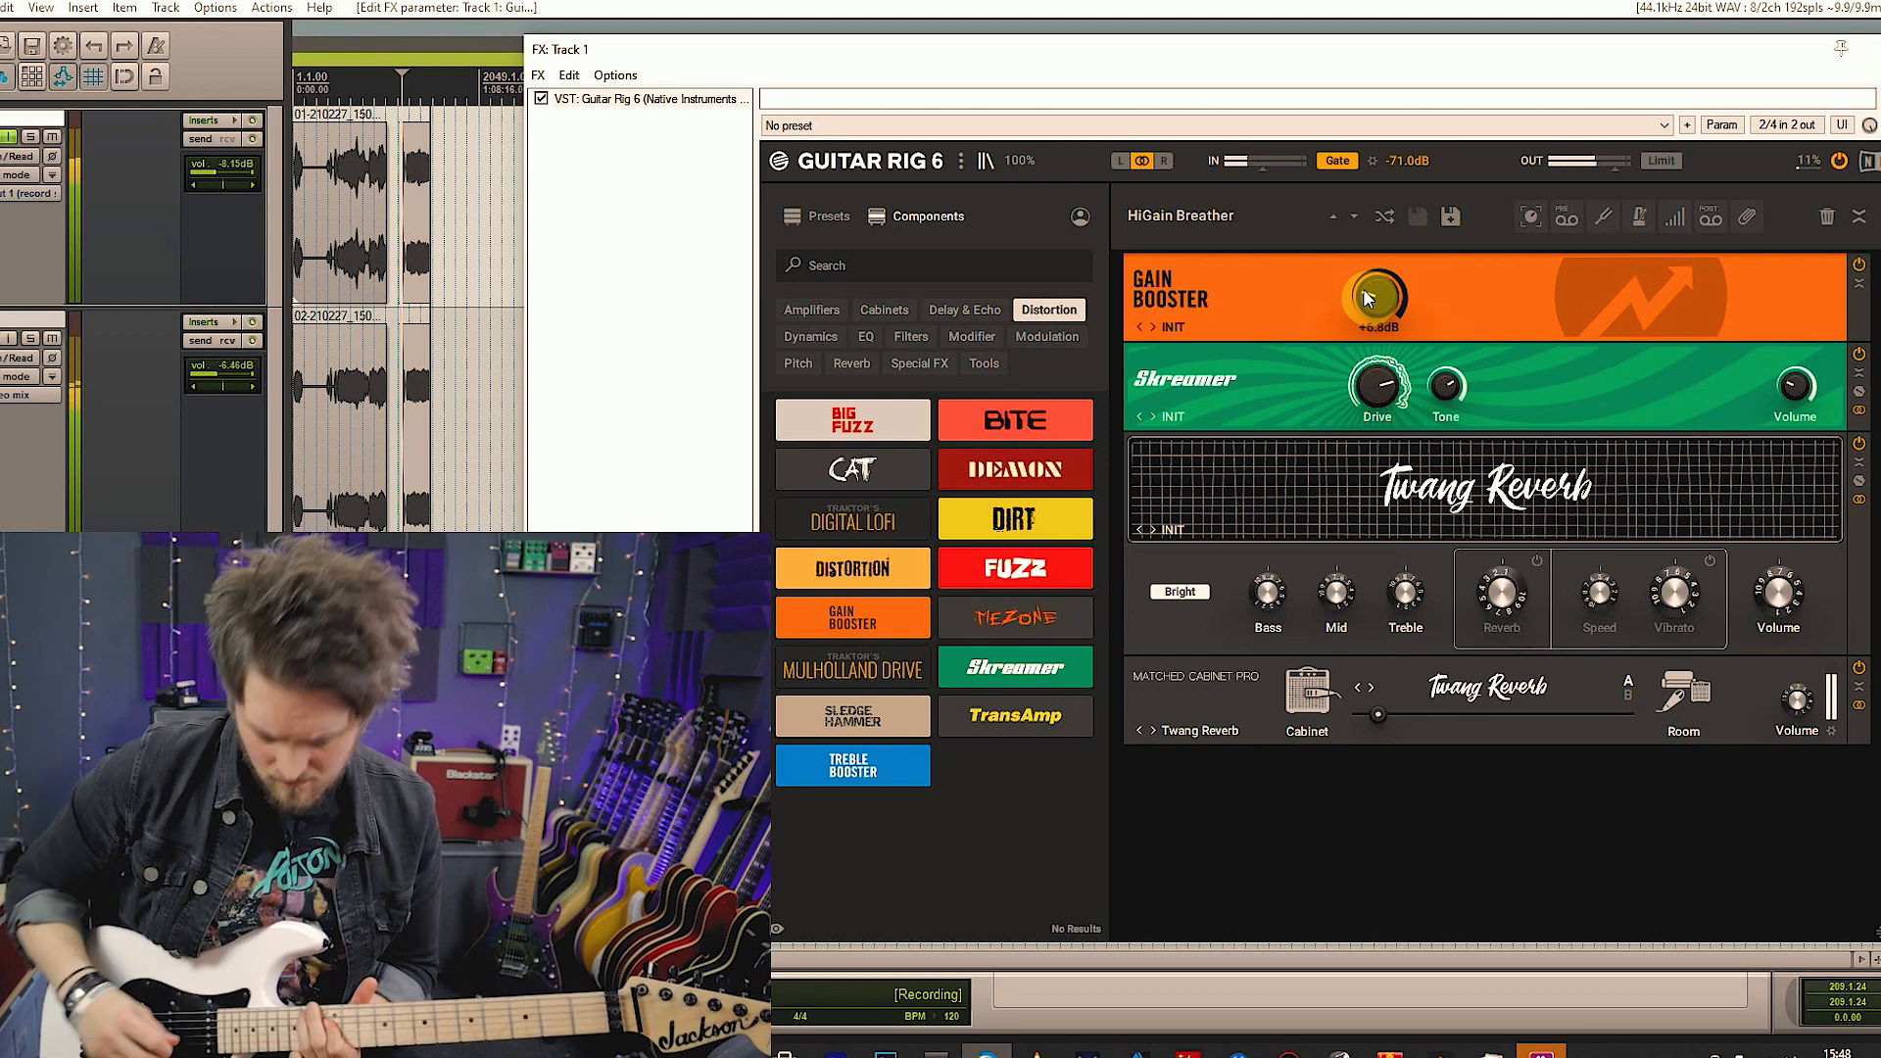
scroll(1364, 296, up, 5)
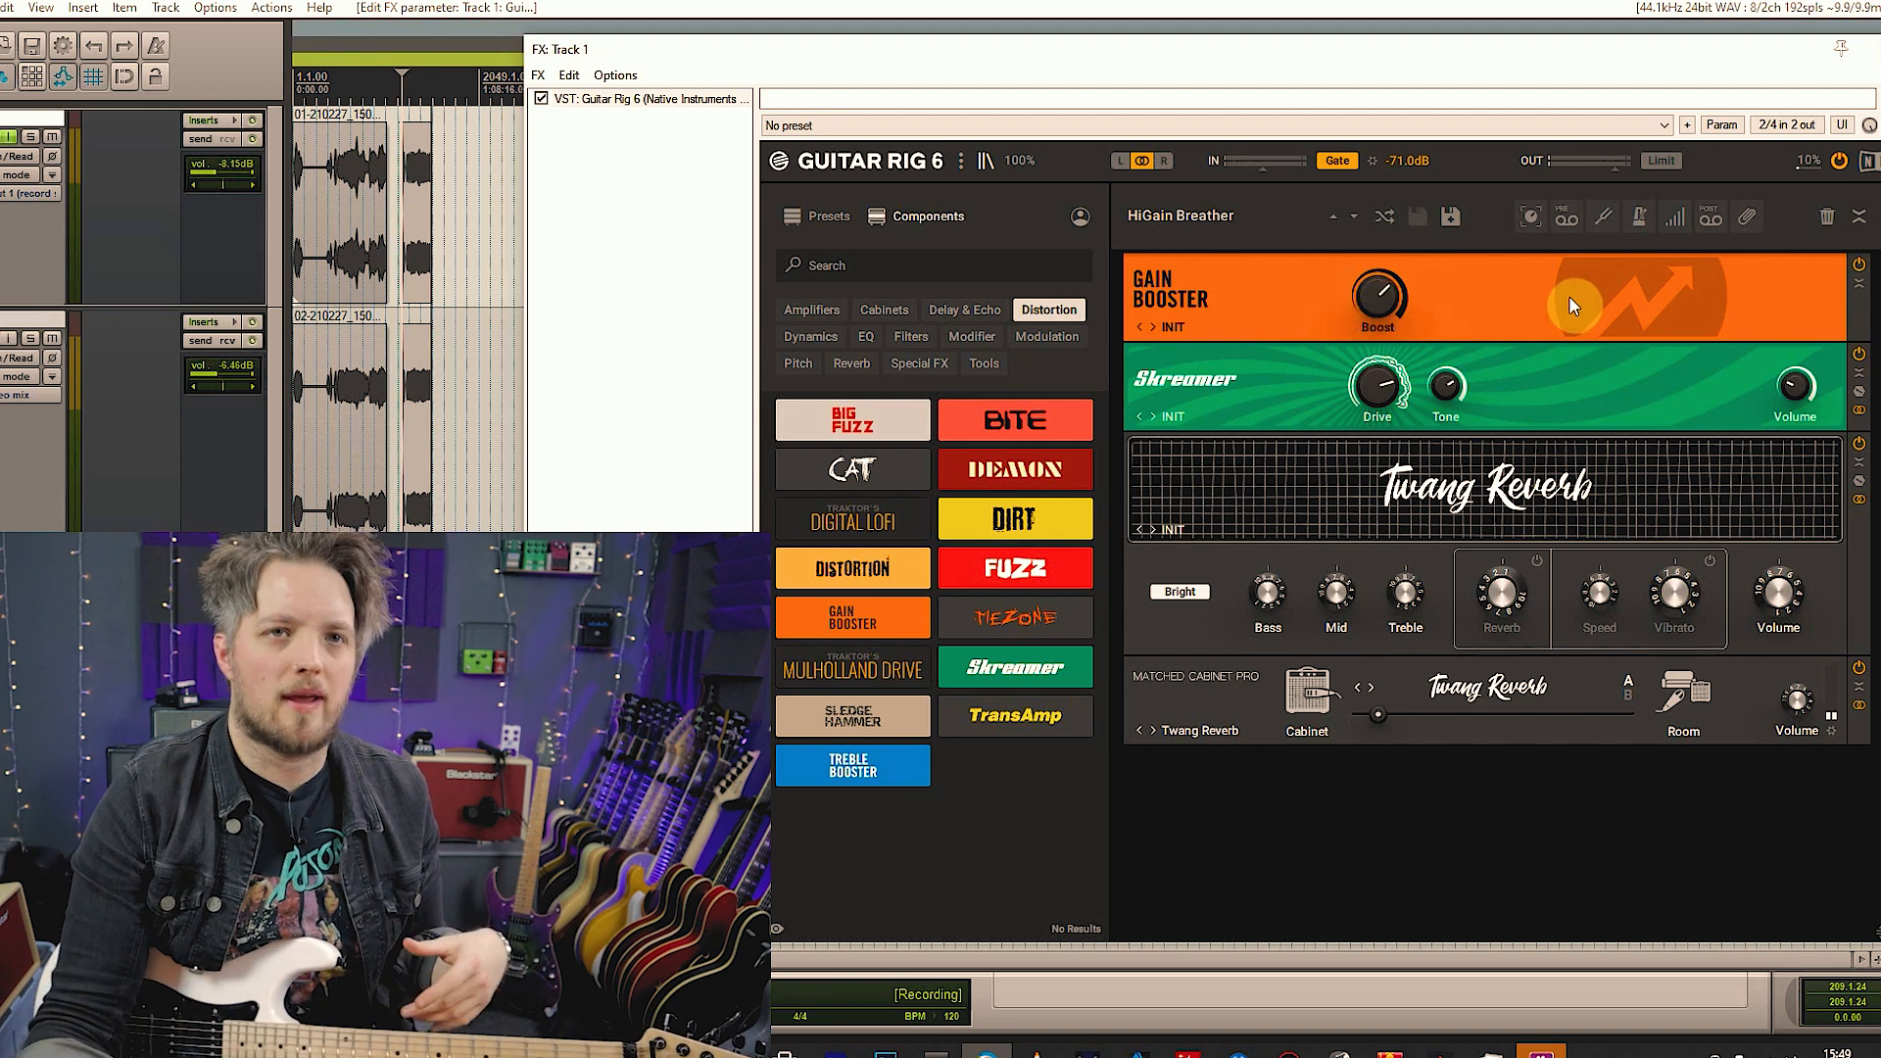
right_click(1536, 290)
click(1607, 336)
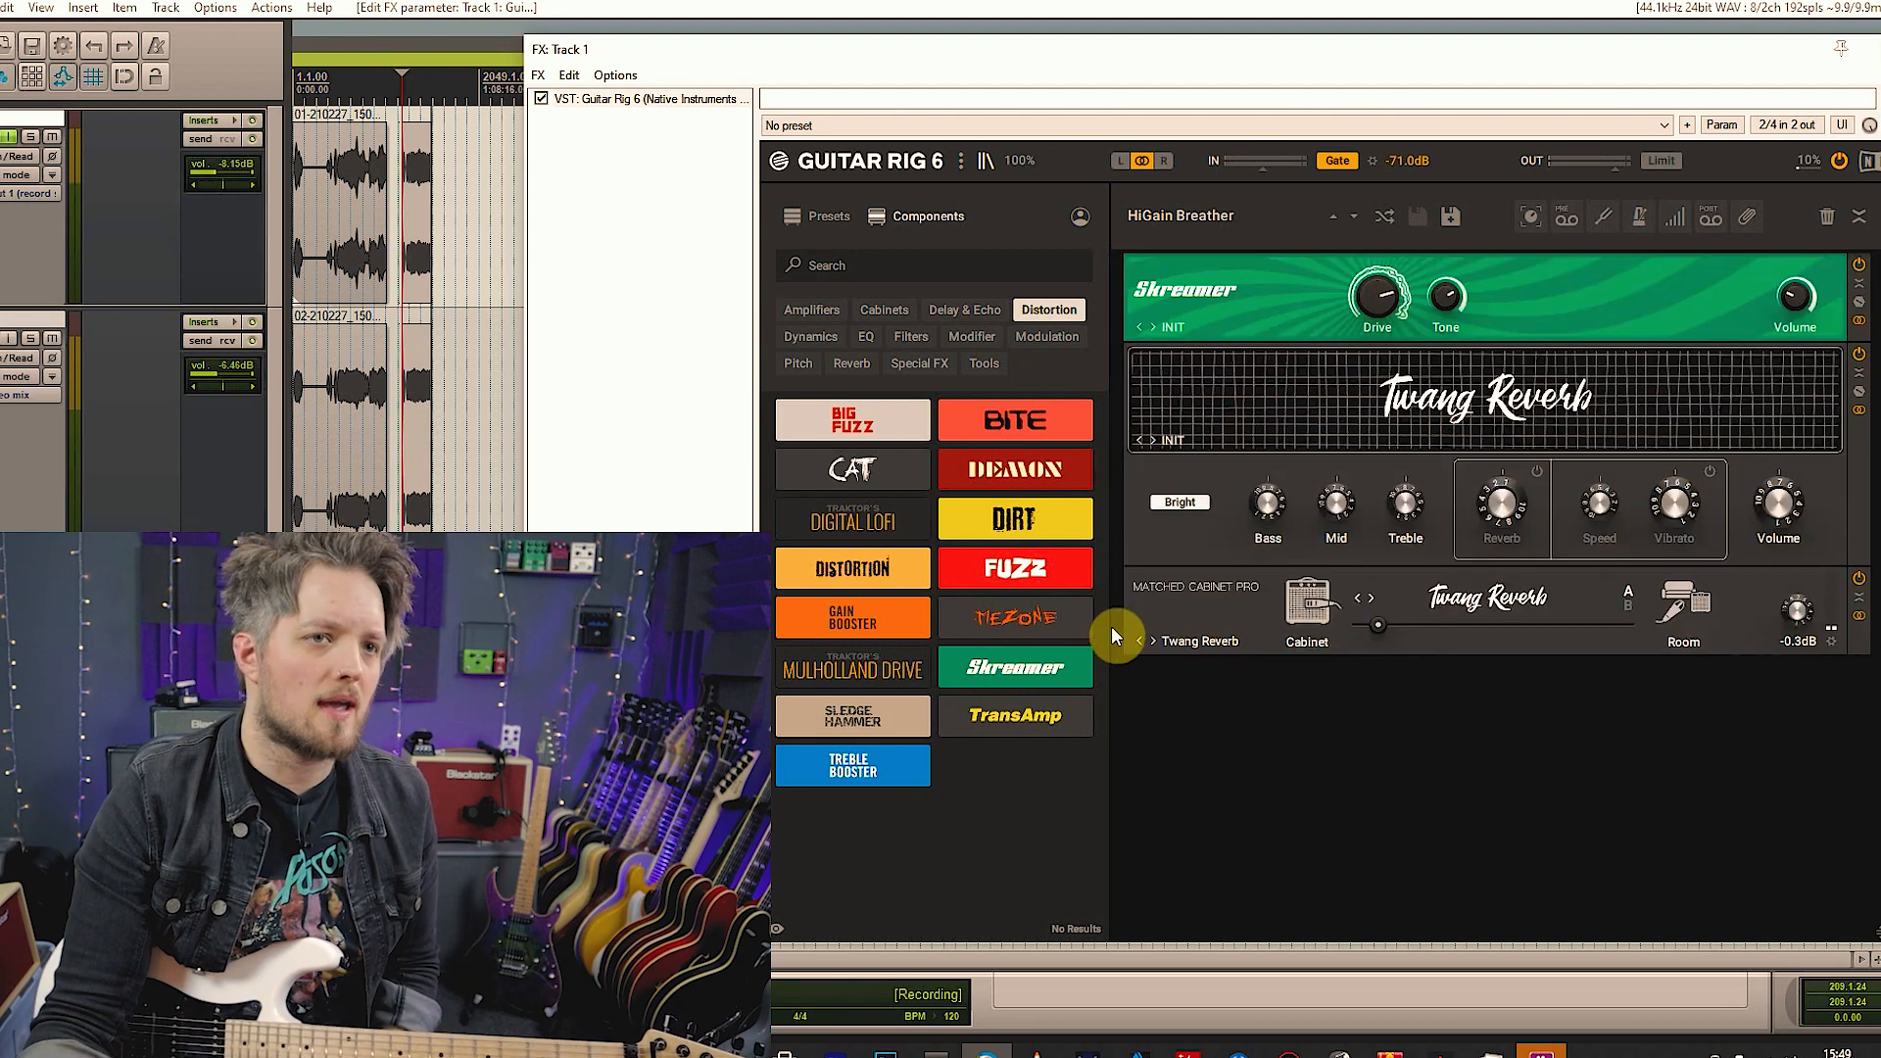
Replace the Skreamer with the Sledge Hammer pedal, adjust its Freq control and set Contour to 0
drag(873, 713, 1418, 311)
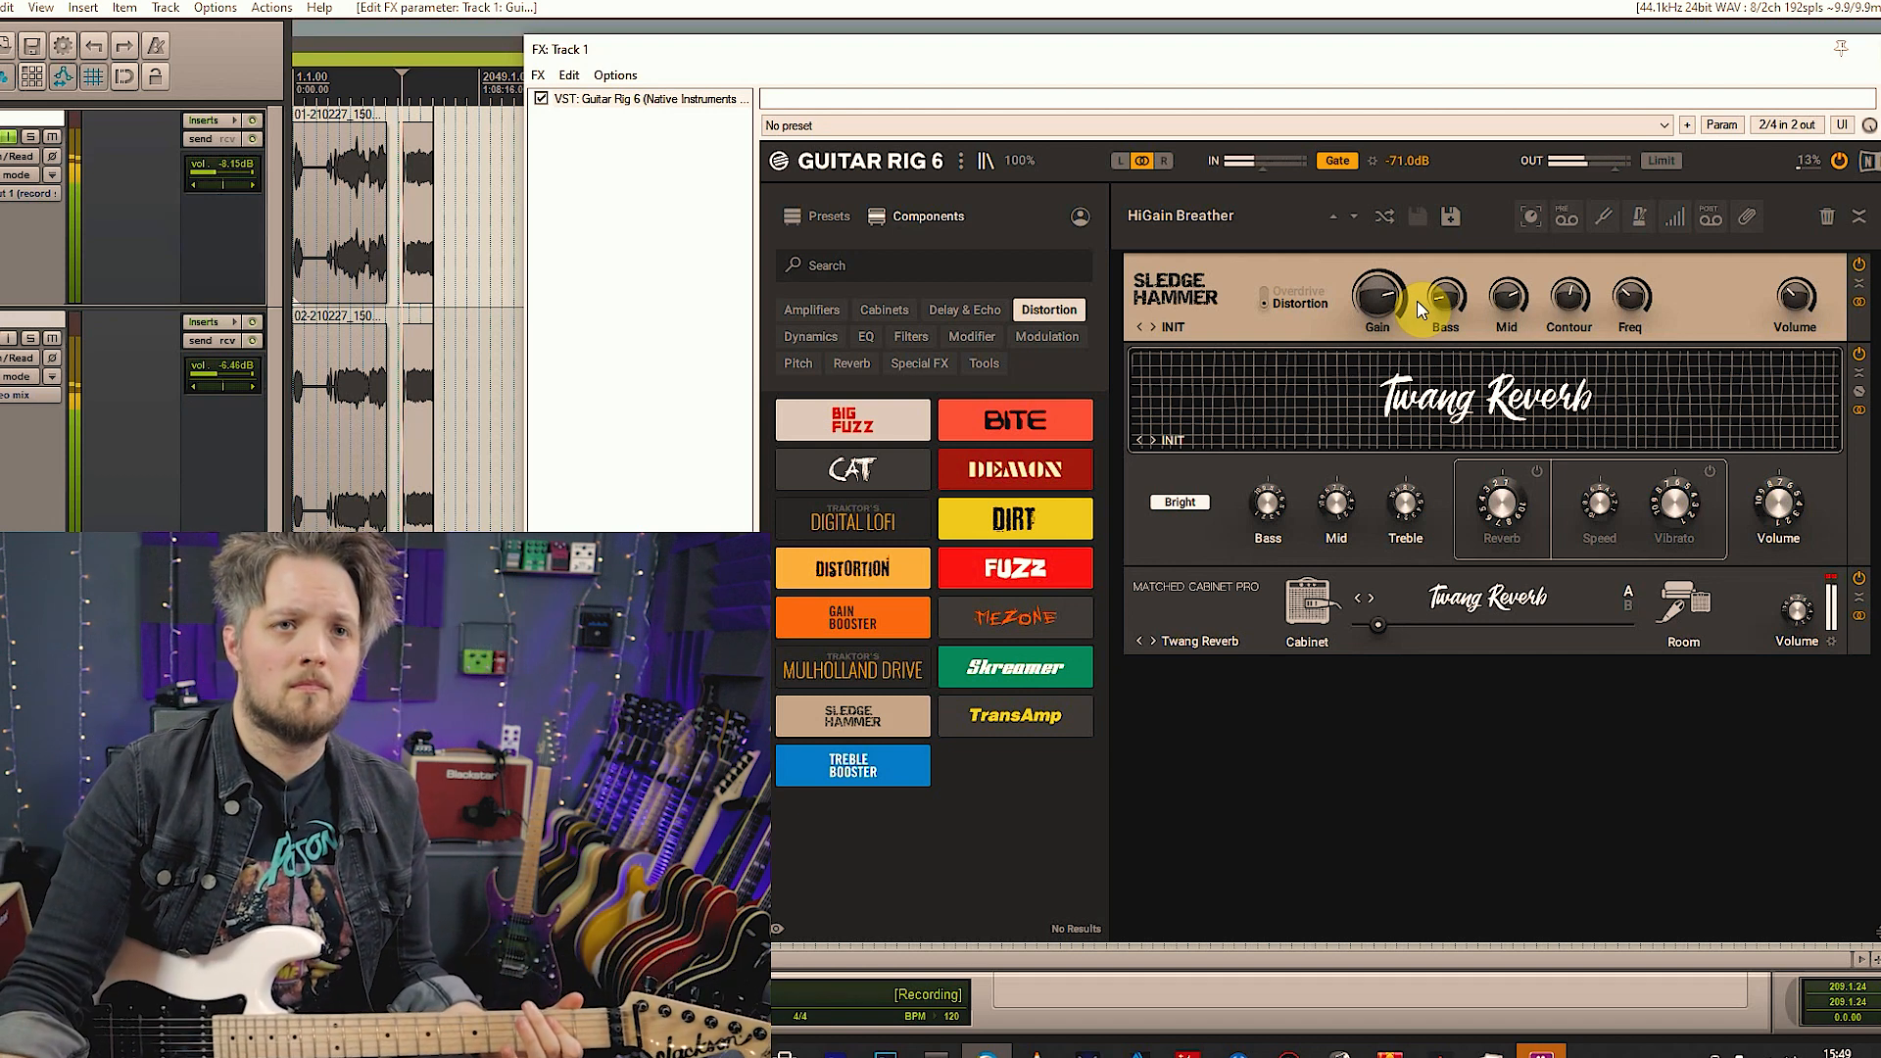
drag(1579, 295, 1640, 244)
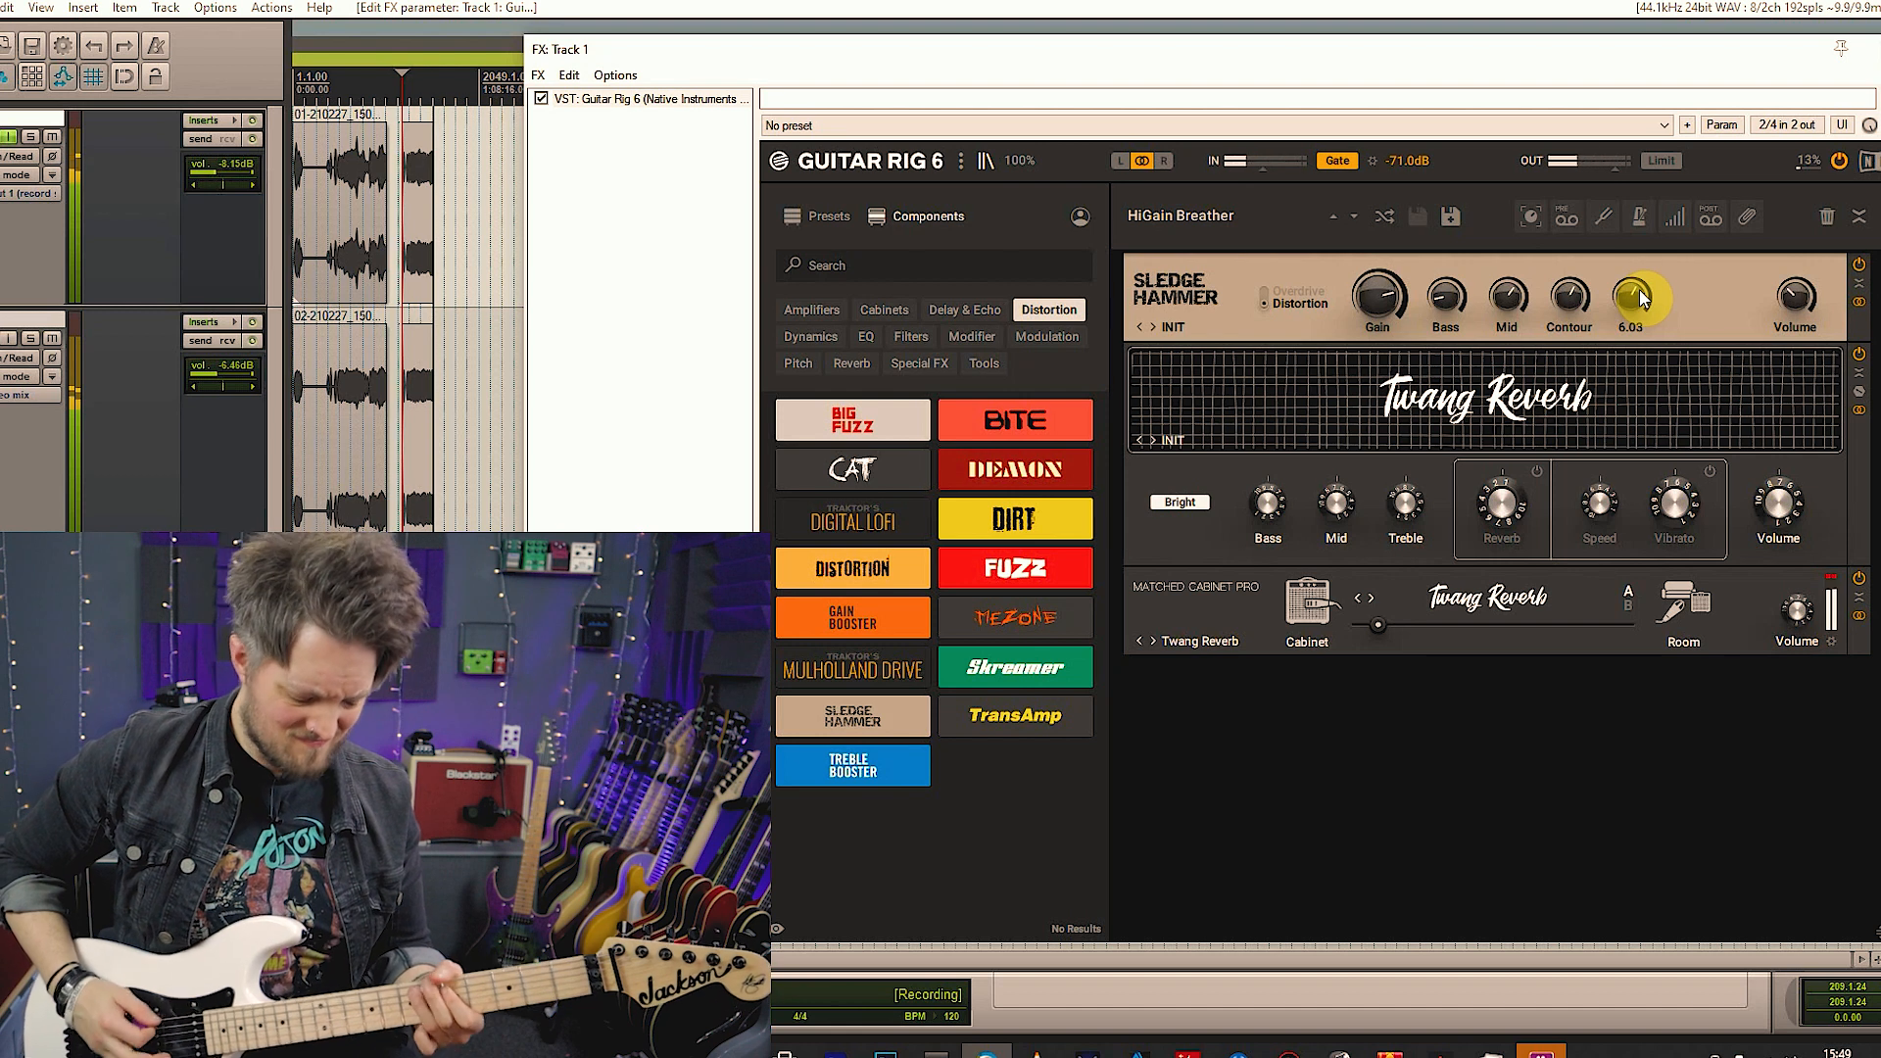
drag(1643, 299, 1643, 365)
drag(1558, 294, 1558, 419)
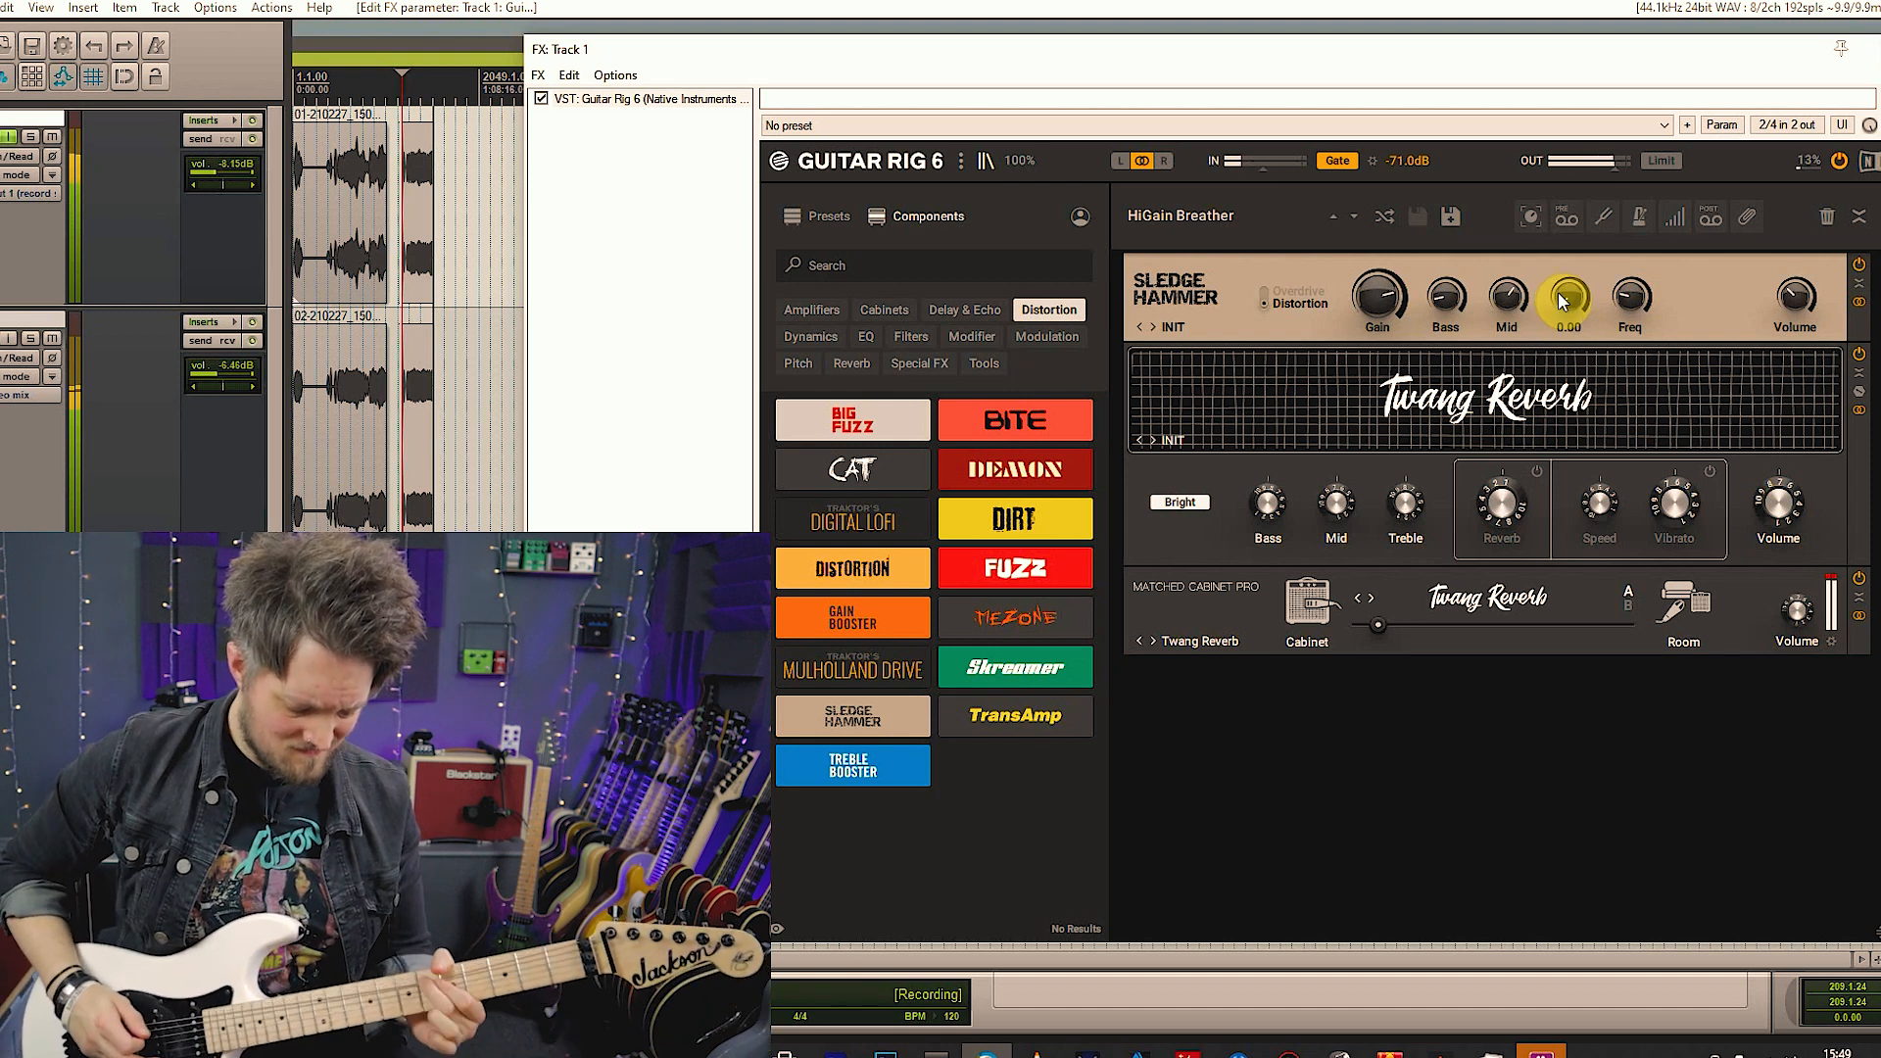
Retune the Sledge Hammer's Contour, Bass and Mid with Mid at 2.51, and replace the pedal with Mulholland Drive
drag(1559, 294, 1558, 212)
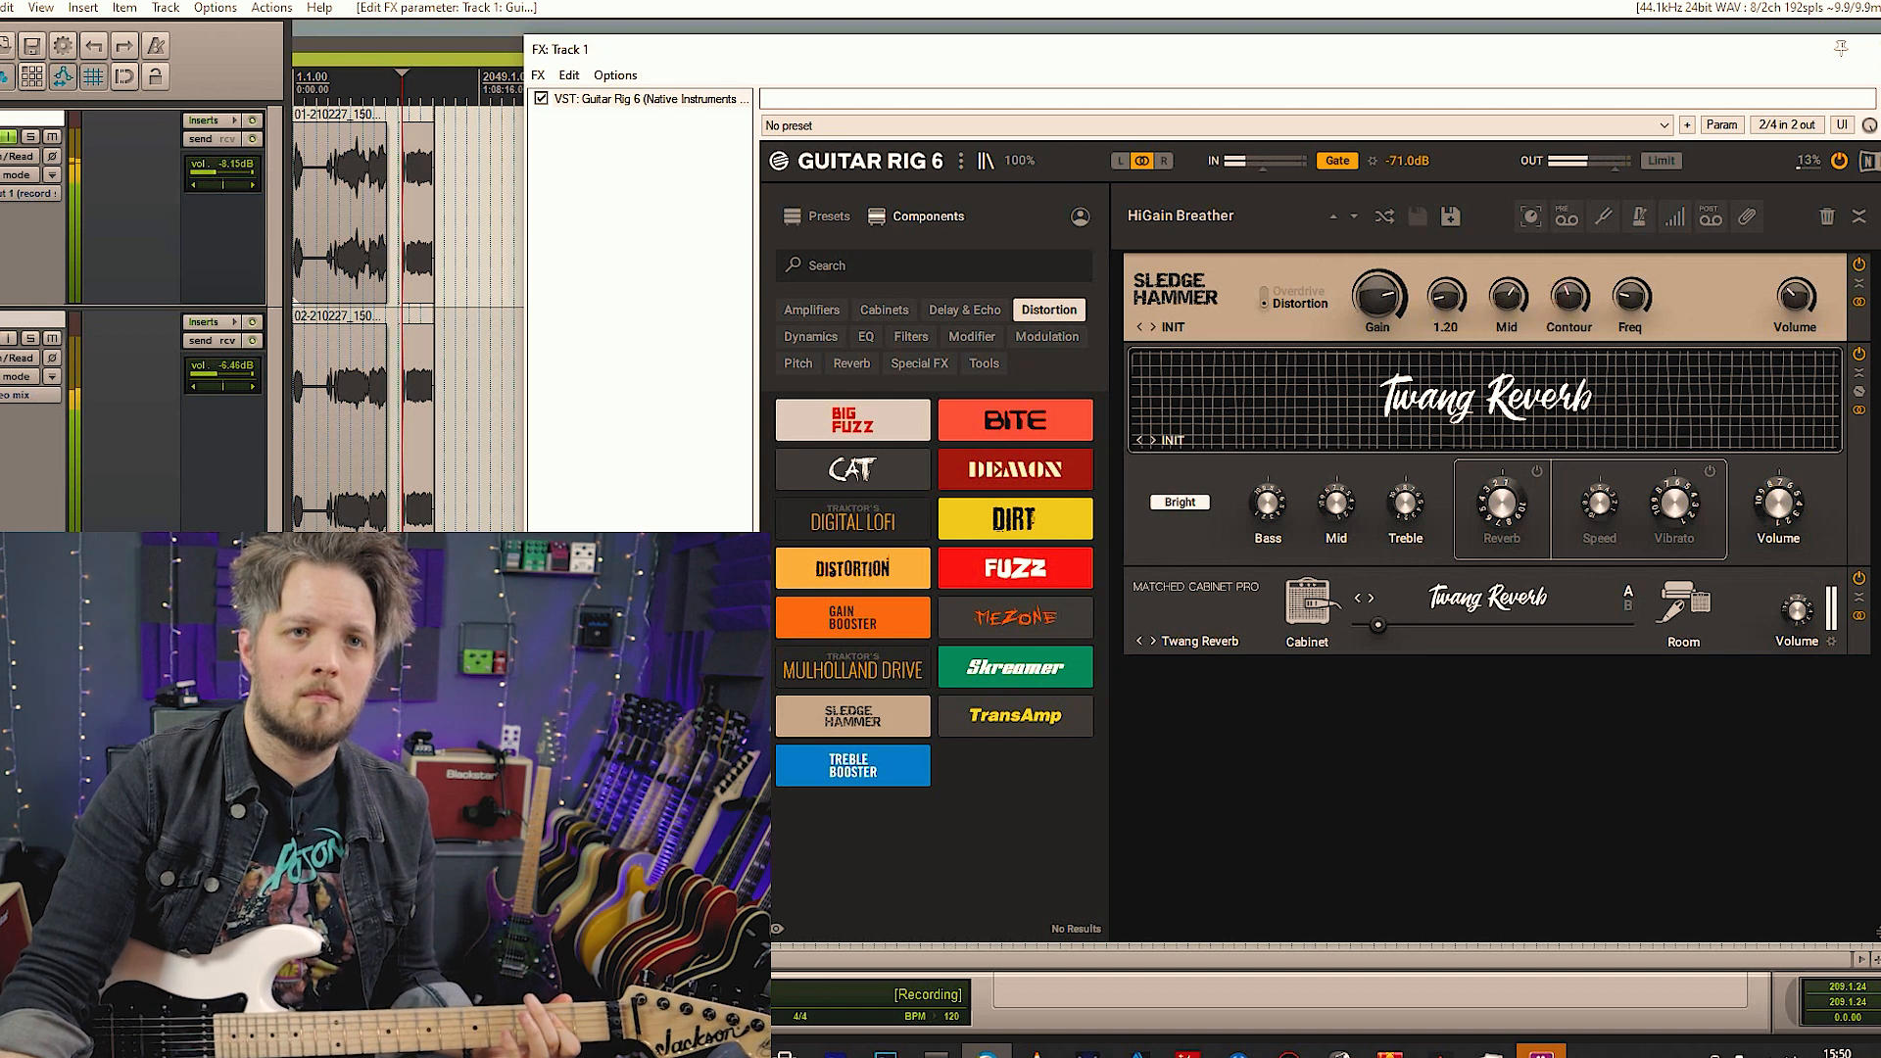
mouse_move(1507, 296)
mouse_down()
mouse_move(1506, 279)
mouse_move(1500, 302)
mouse_up()
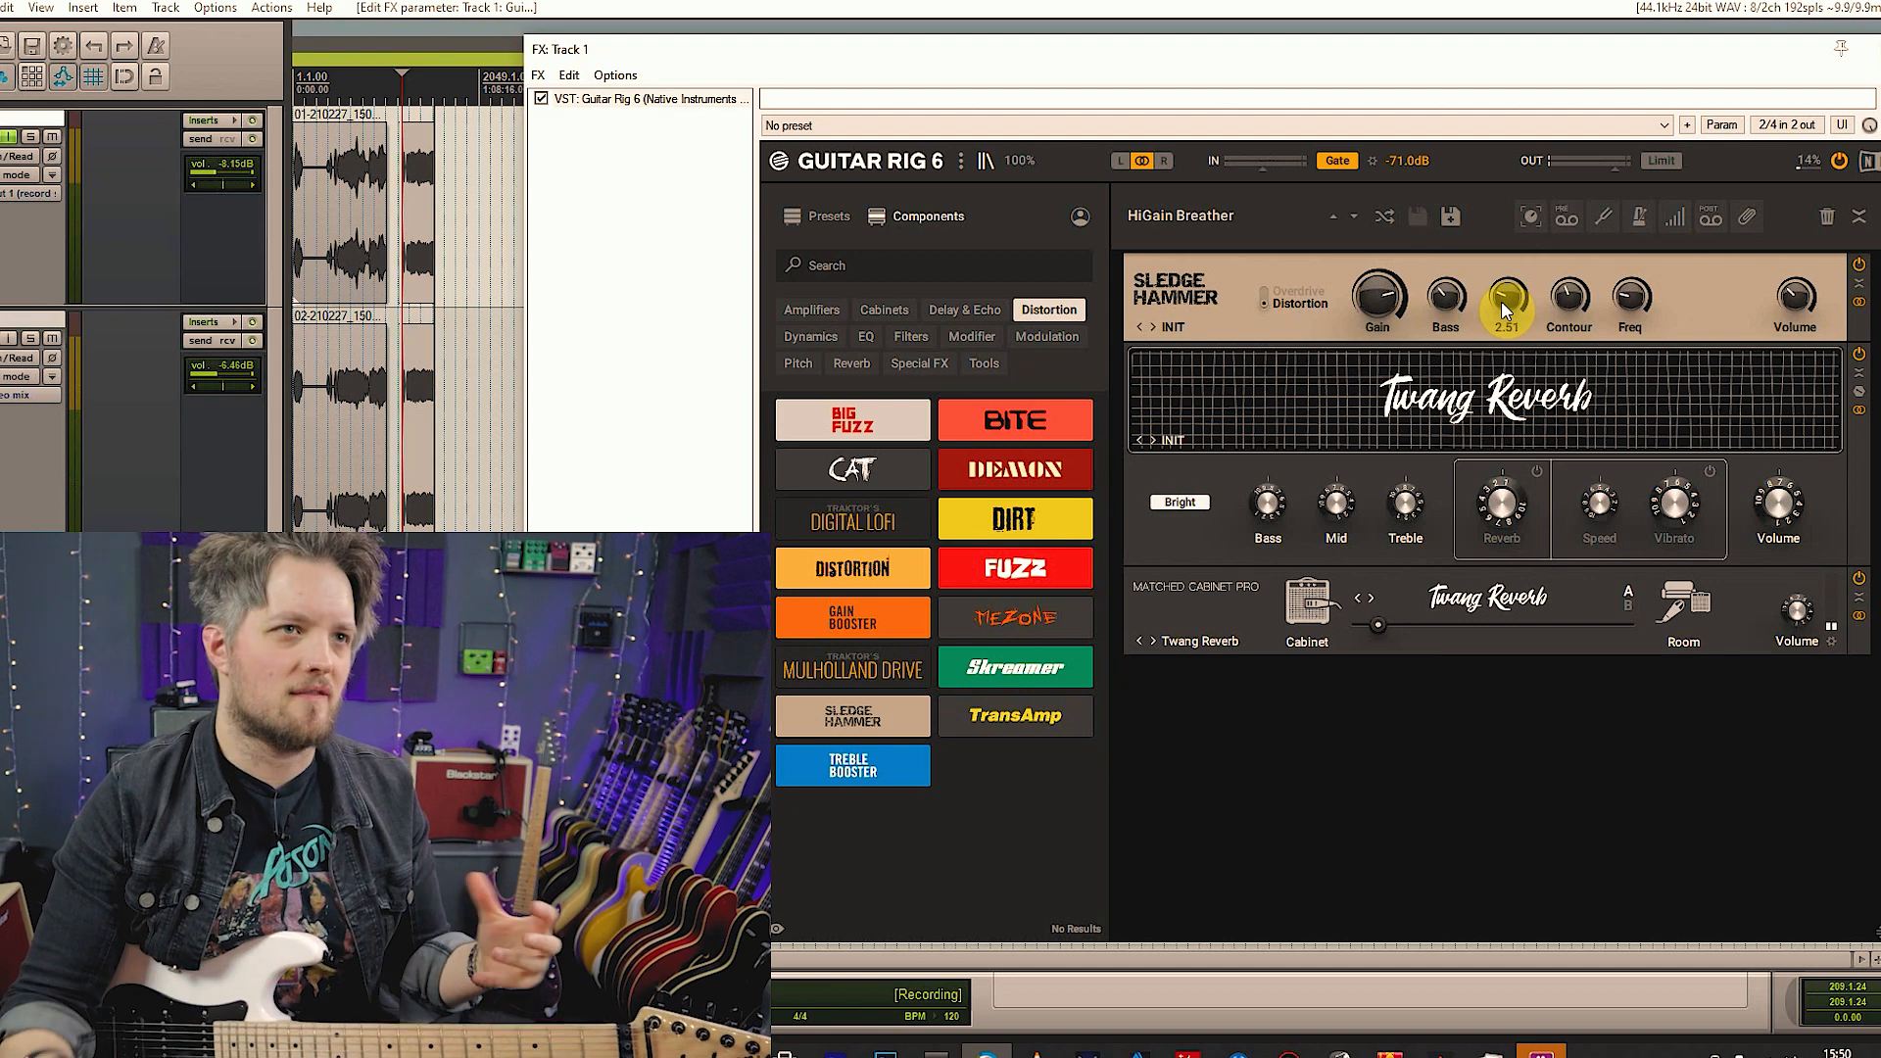
drag(862, 672, 1432, 296)
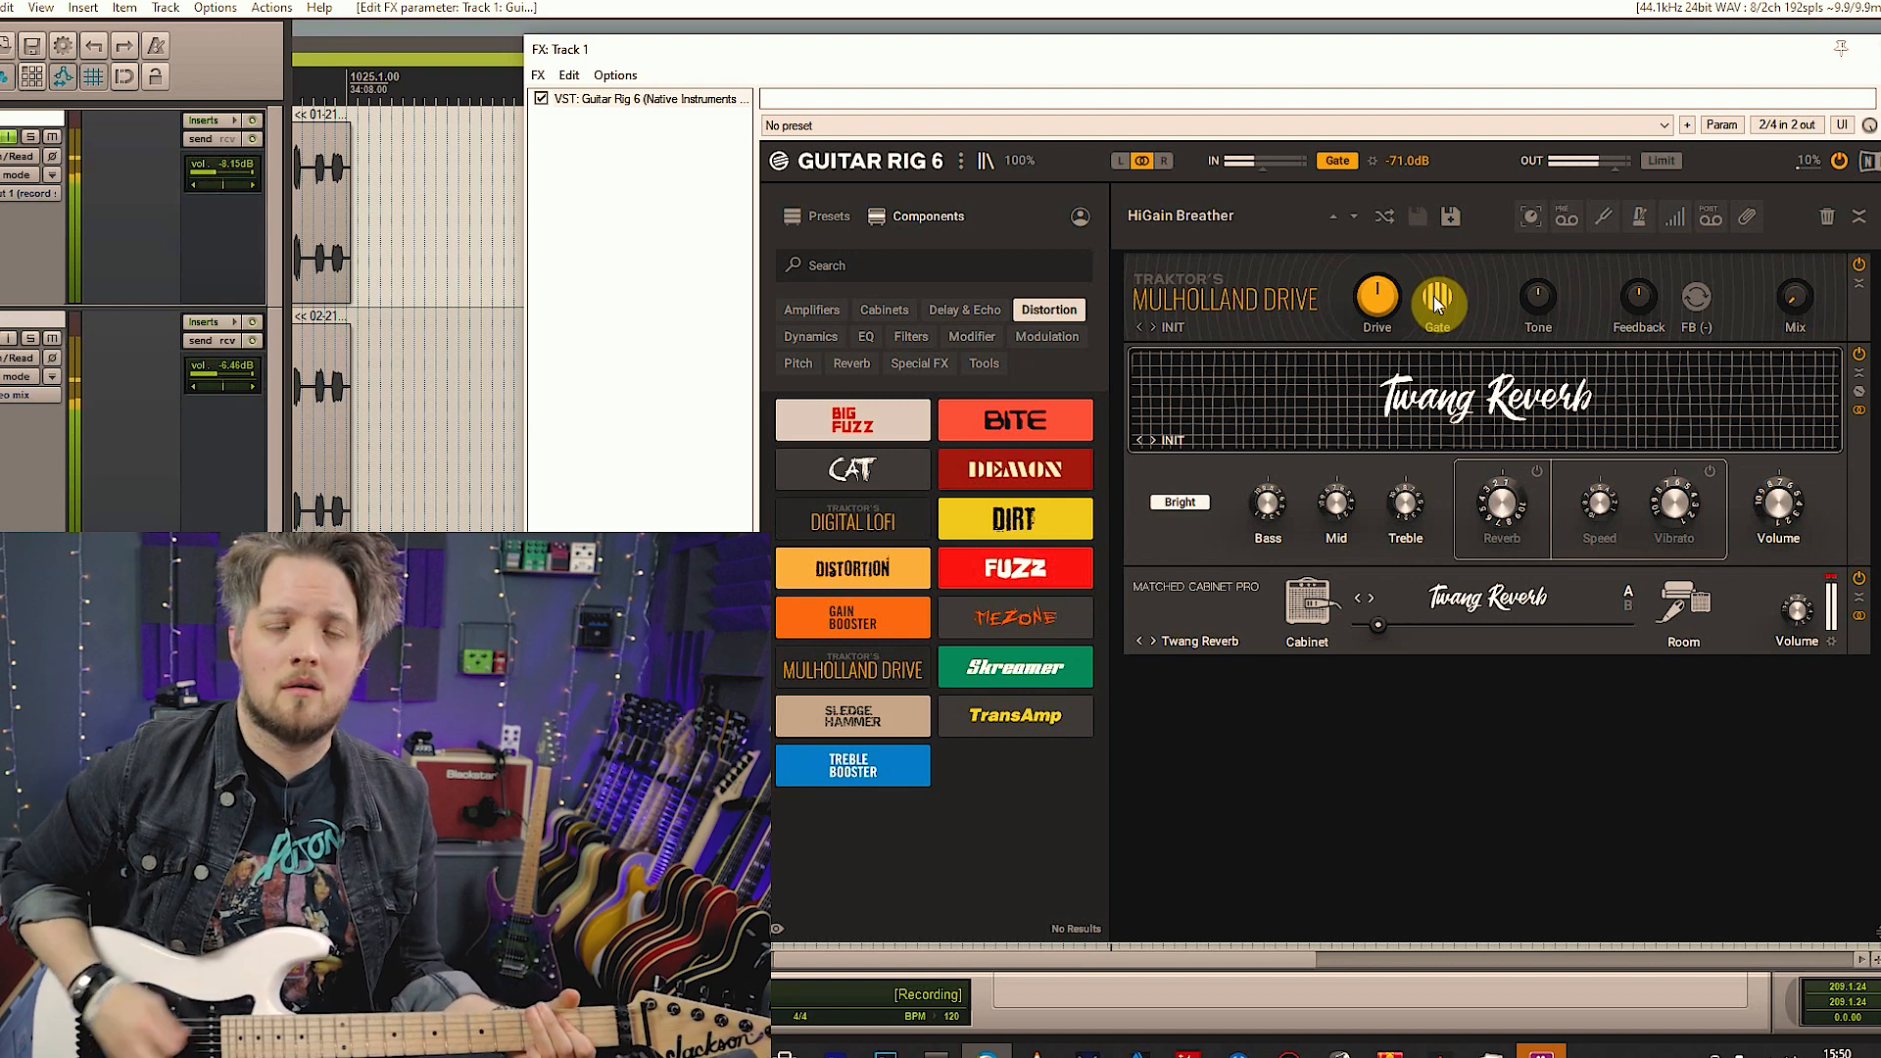
Adjust Mulholland Drive's Tone, Feedback and Mix, set Drive to 43, and load the pedal's Distant Wild preset
mouse_move(1391, 303)
drag(1391, 304, 1391, 201)
drag(1535, 293, 1535, 192)
drag(1636, 297, 1636, 263)
drag(1793, 298, 1793, 270)
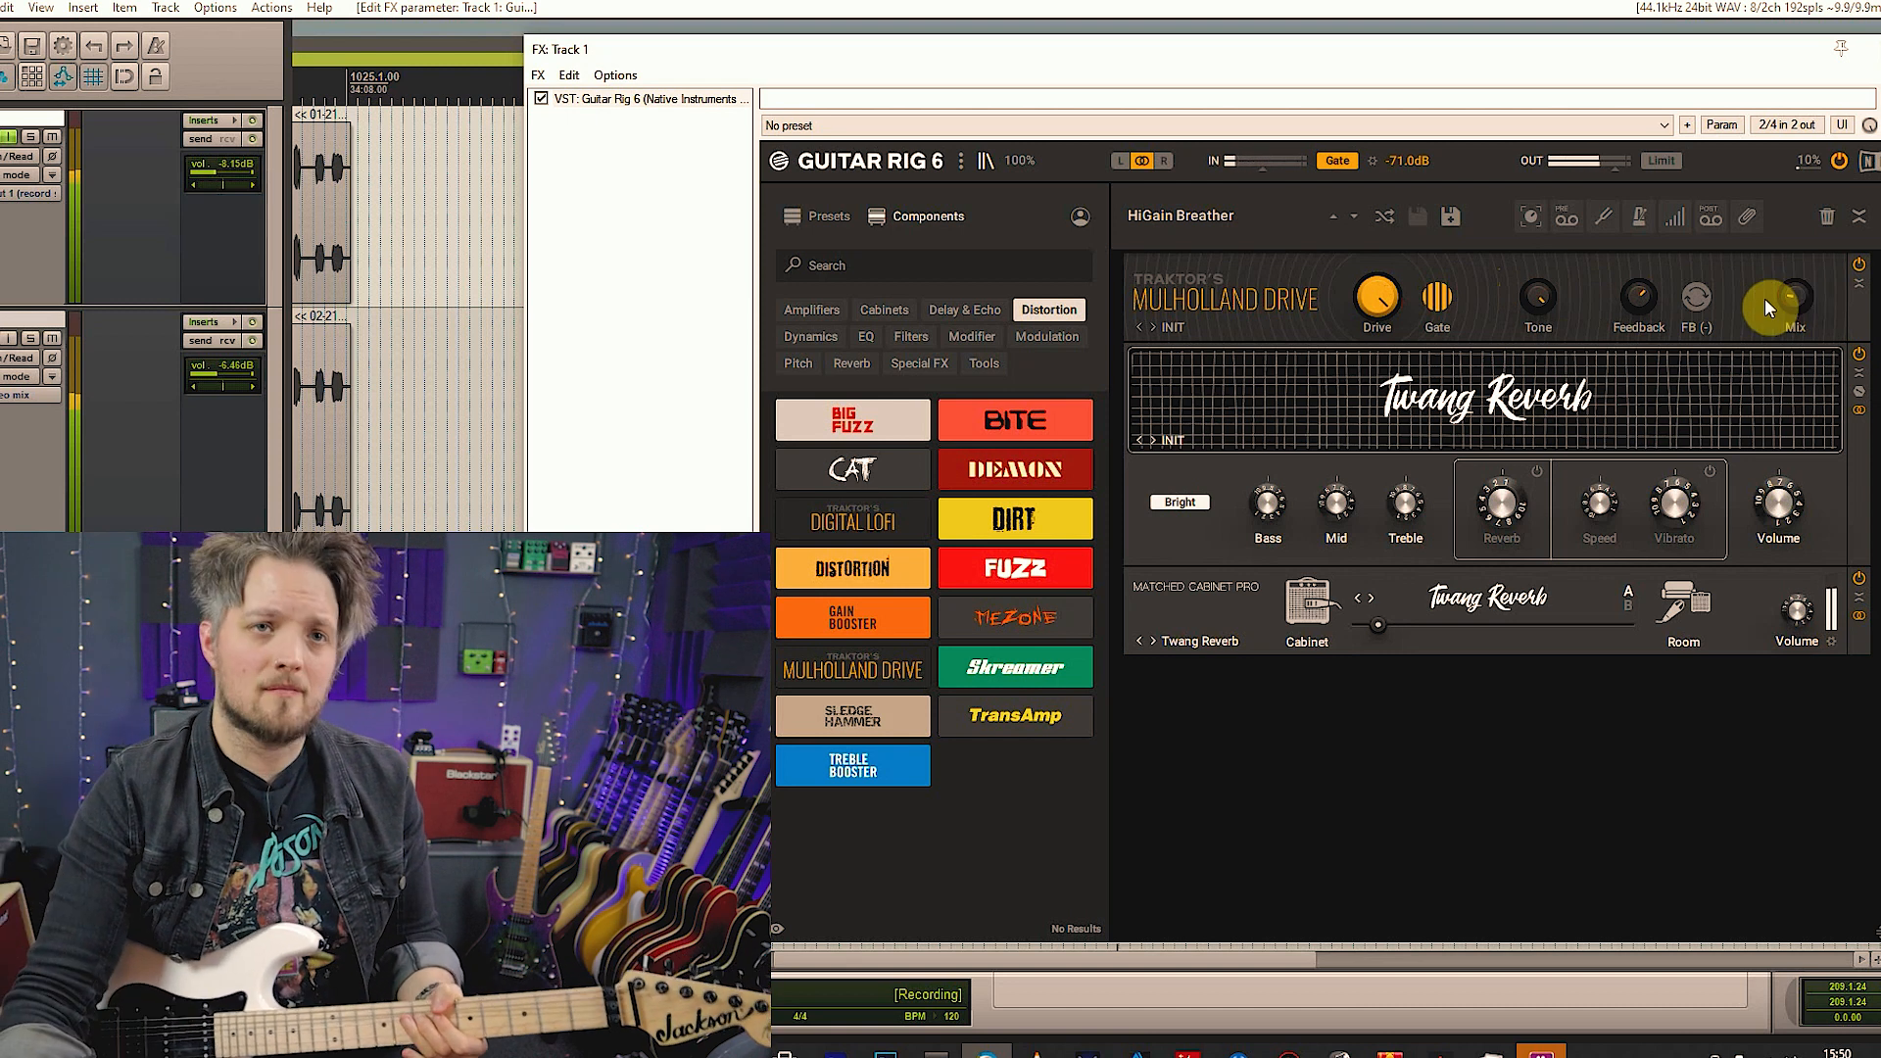
drag(1398, 274, 1385, 291)
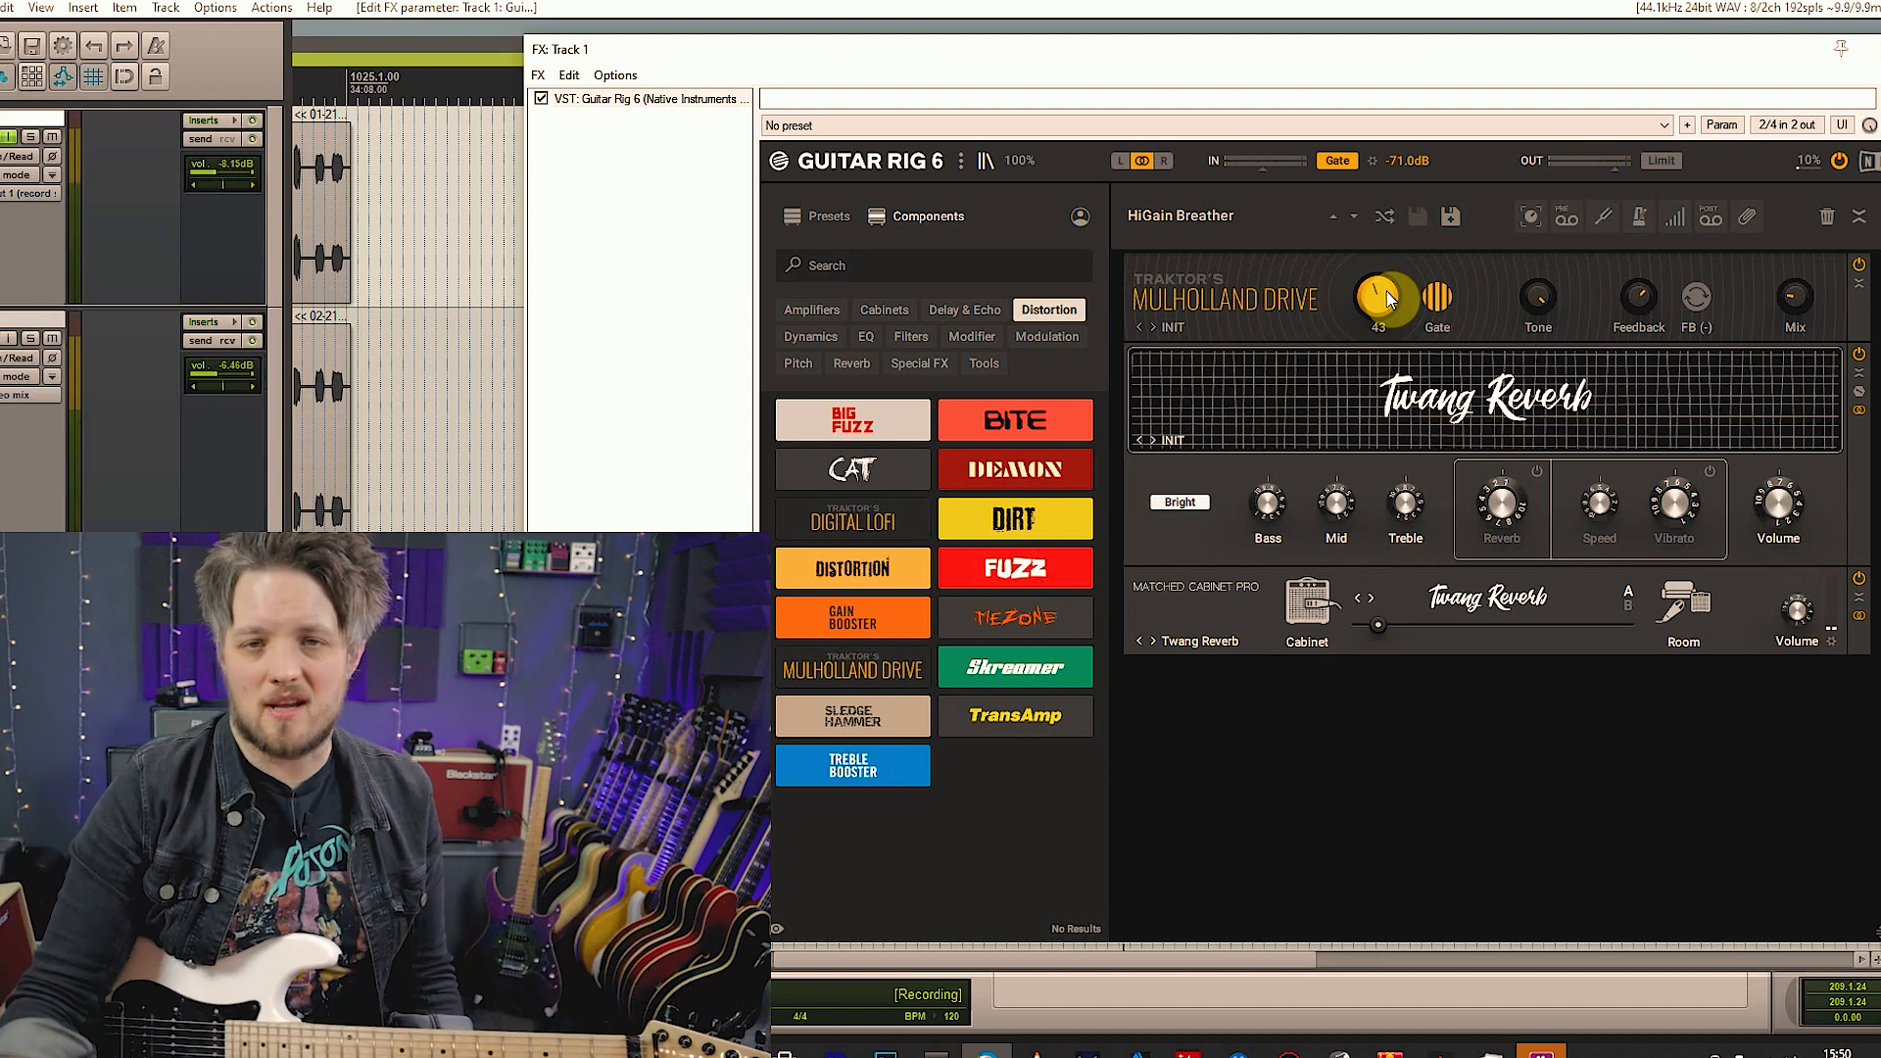
click(1172, 326)
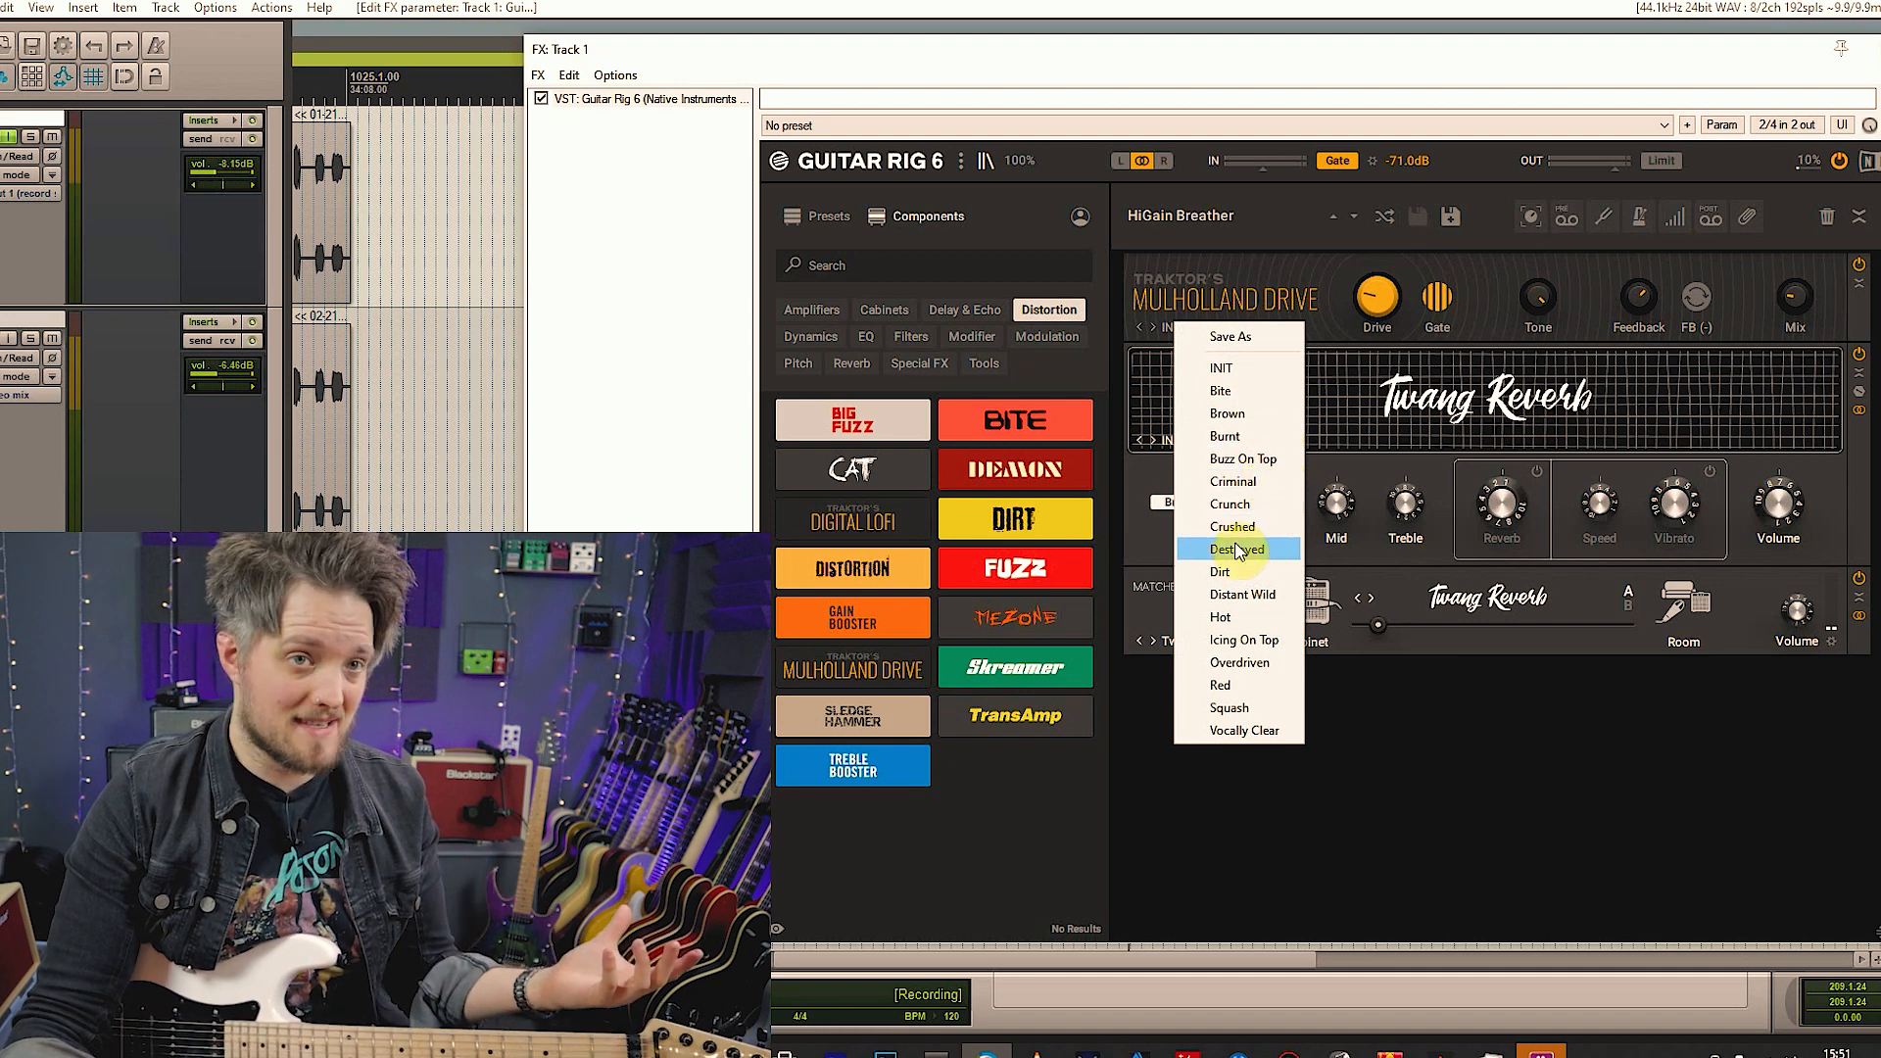
click(1242, 595)
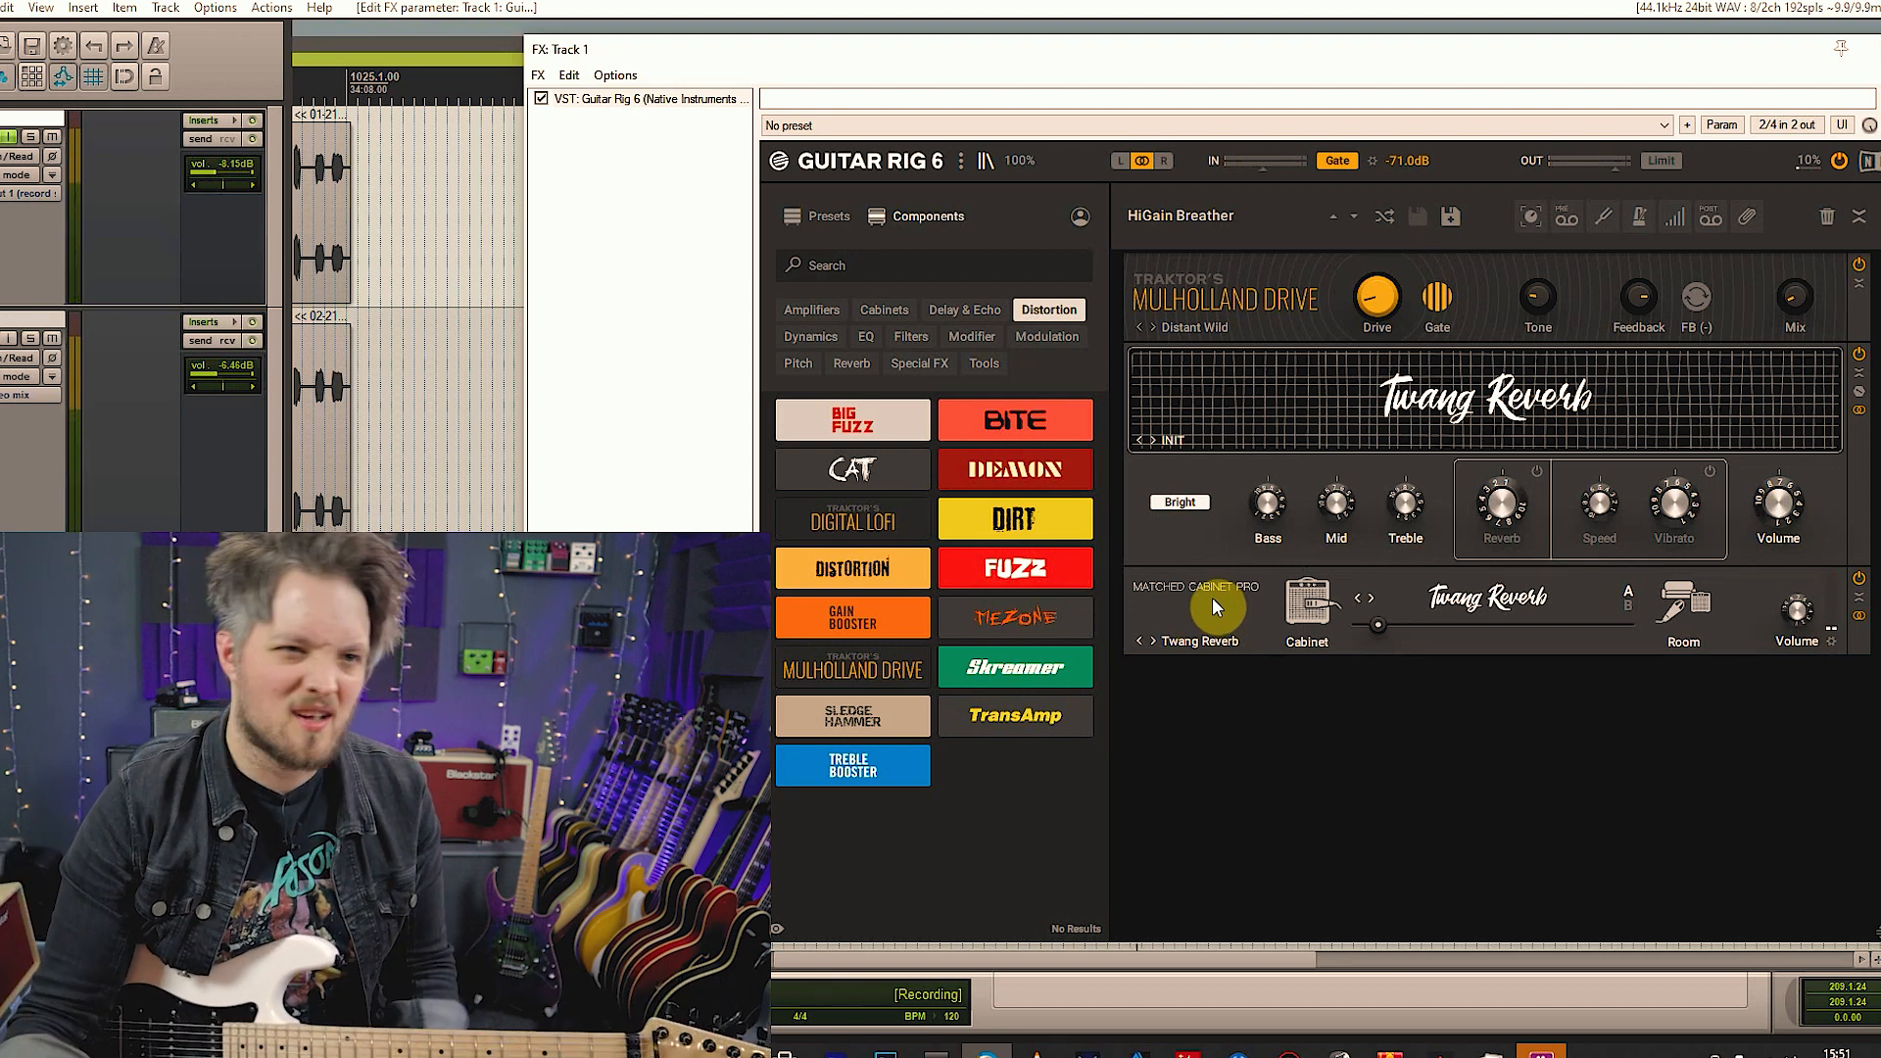
Try TransAmp in Mulholland Drive's place with Amp at 100% Tweed and at Brit, and delete it from the rack
click(1019, 713)
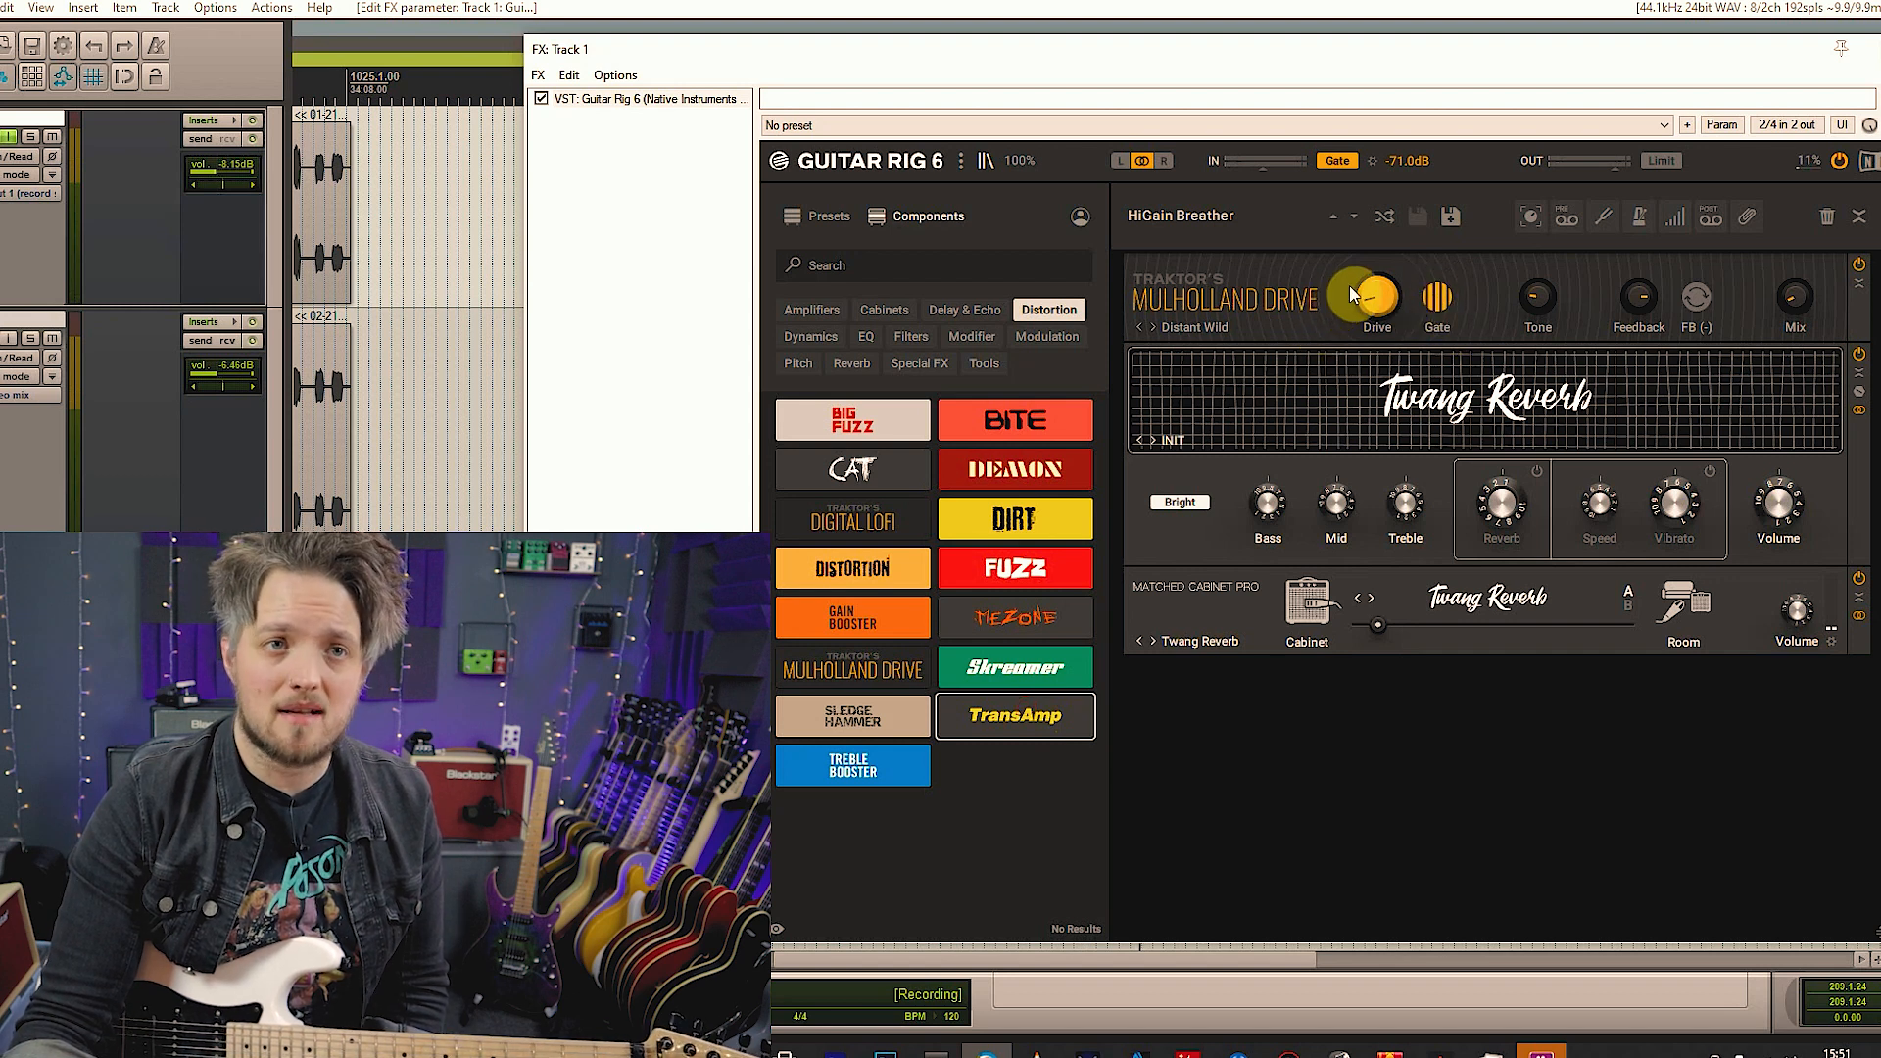
drag(1015, 720, 1340, 296)
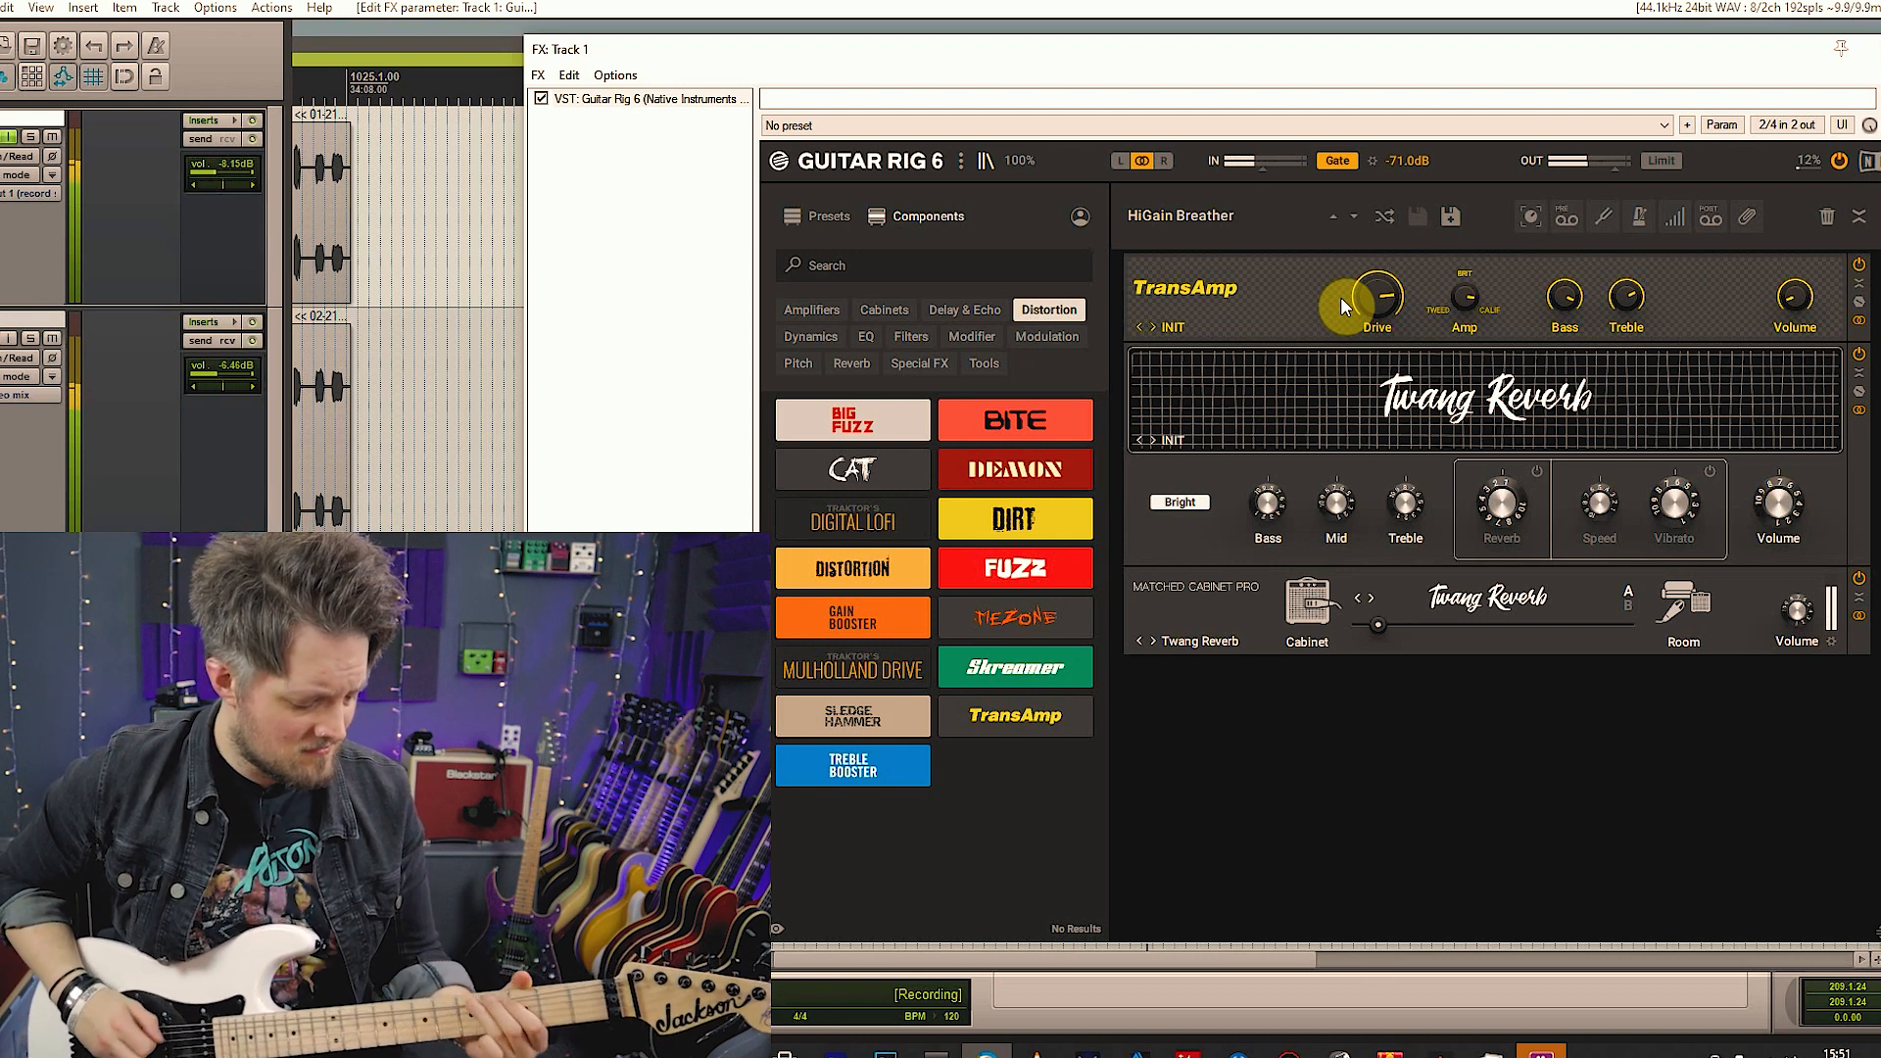
drag(1465, 305, 1465, 422)
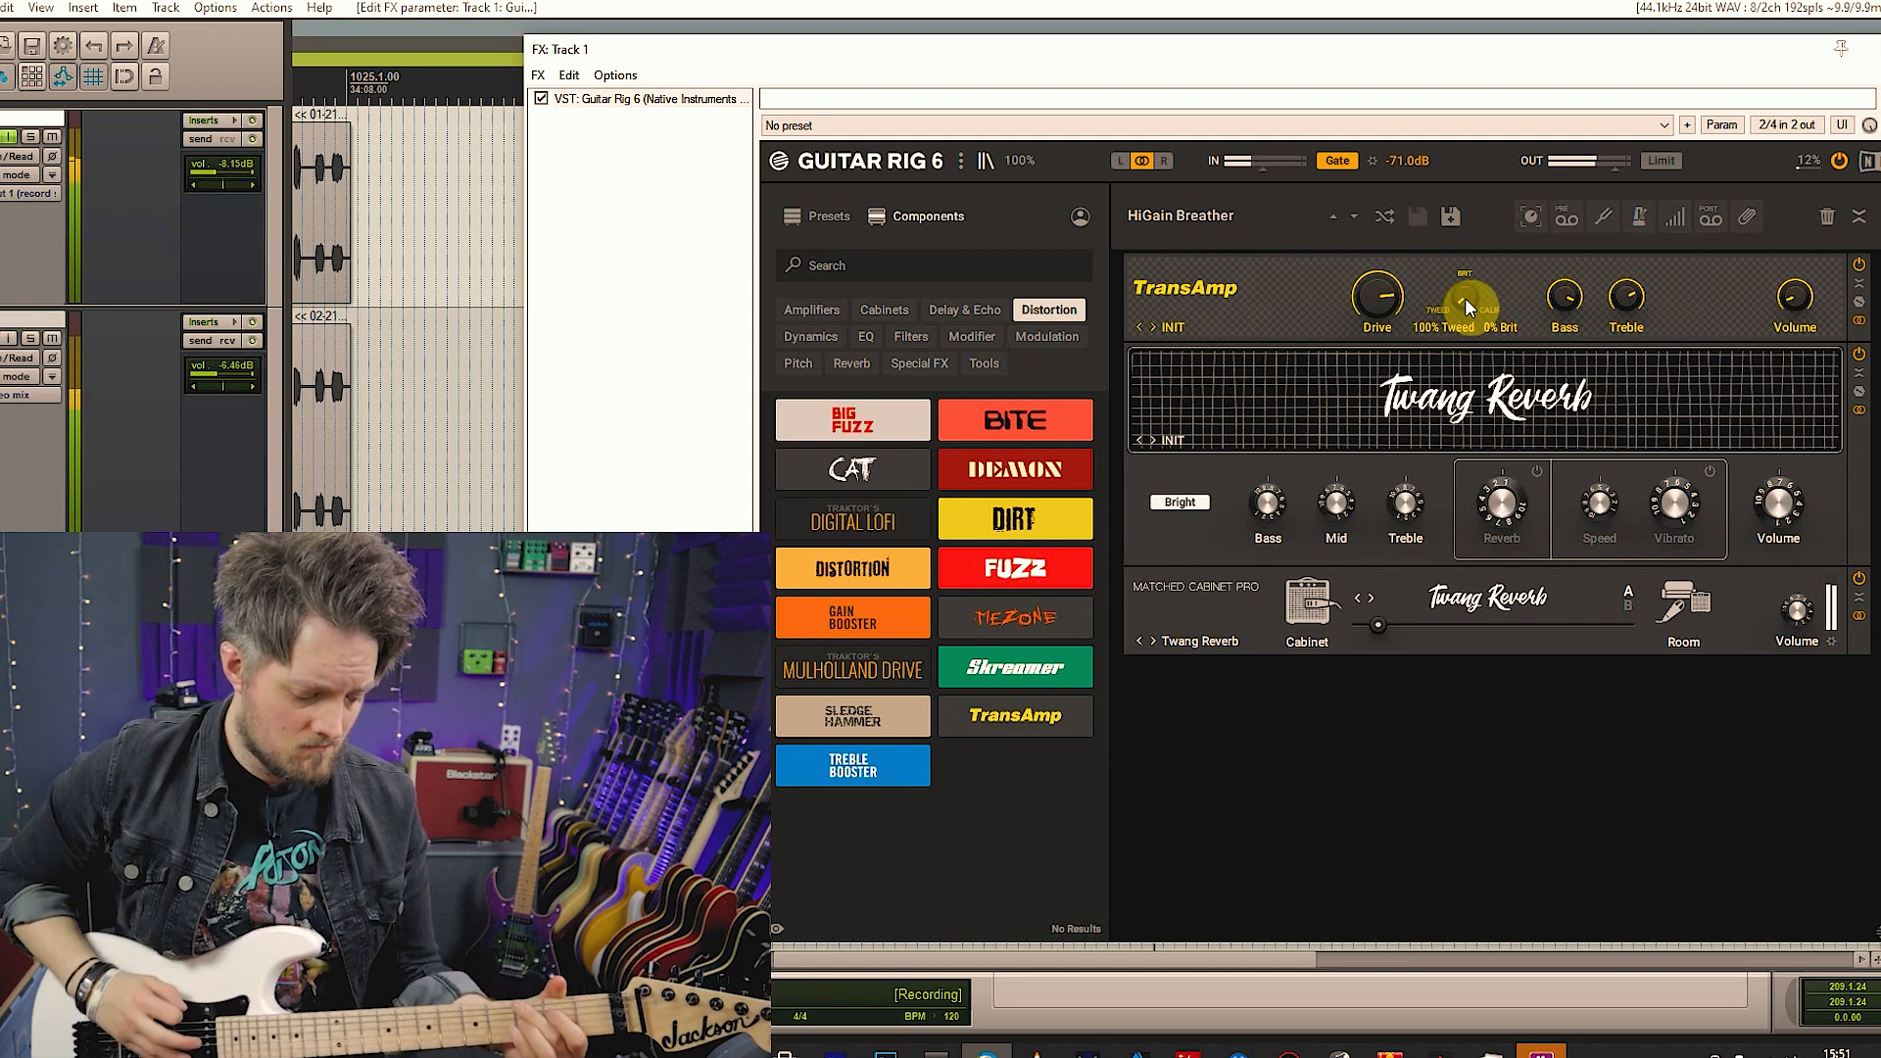
drag(1466, 297, 1463, 265)
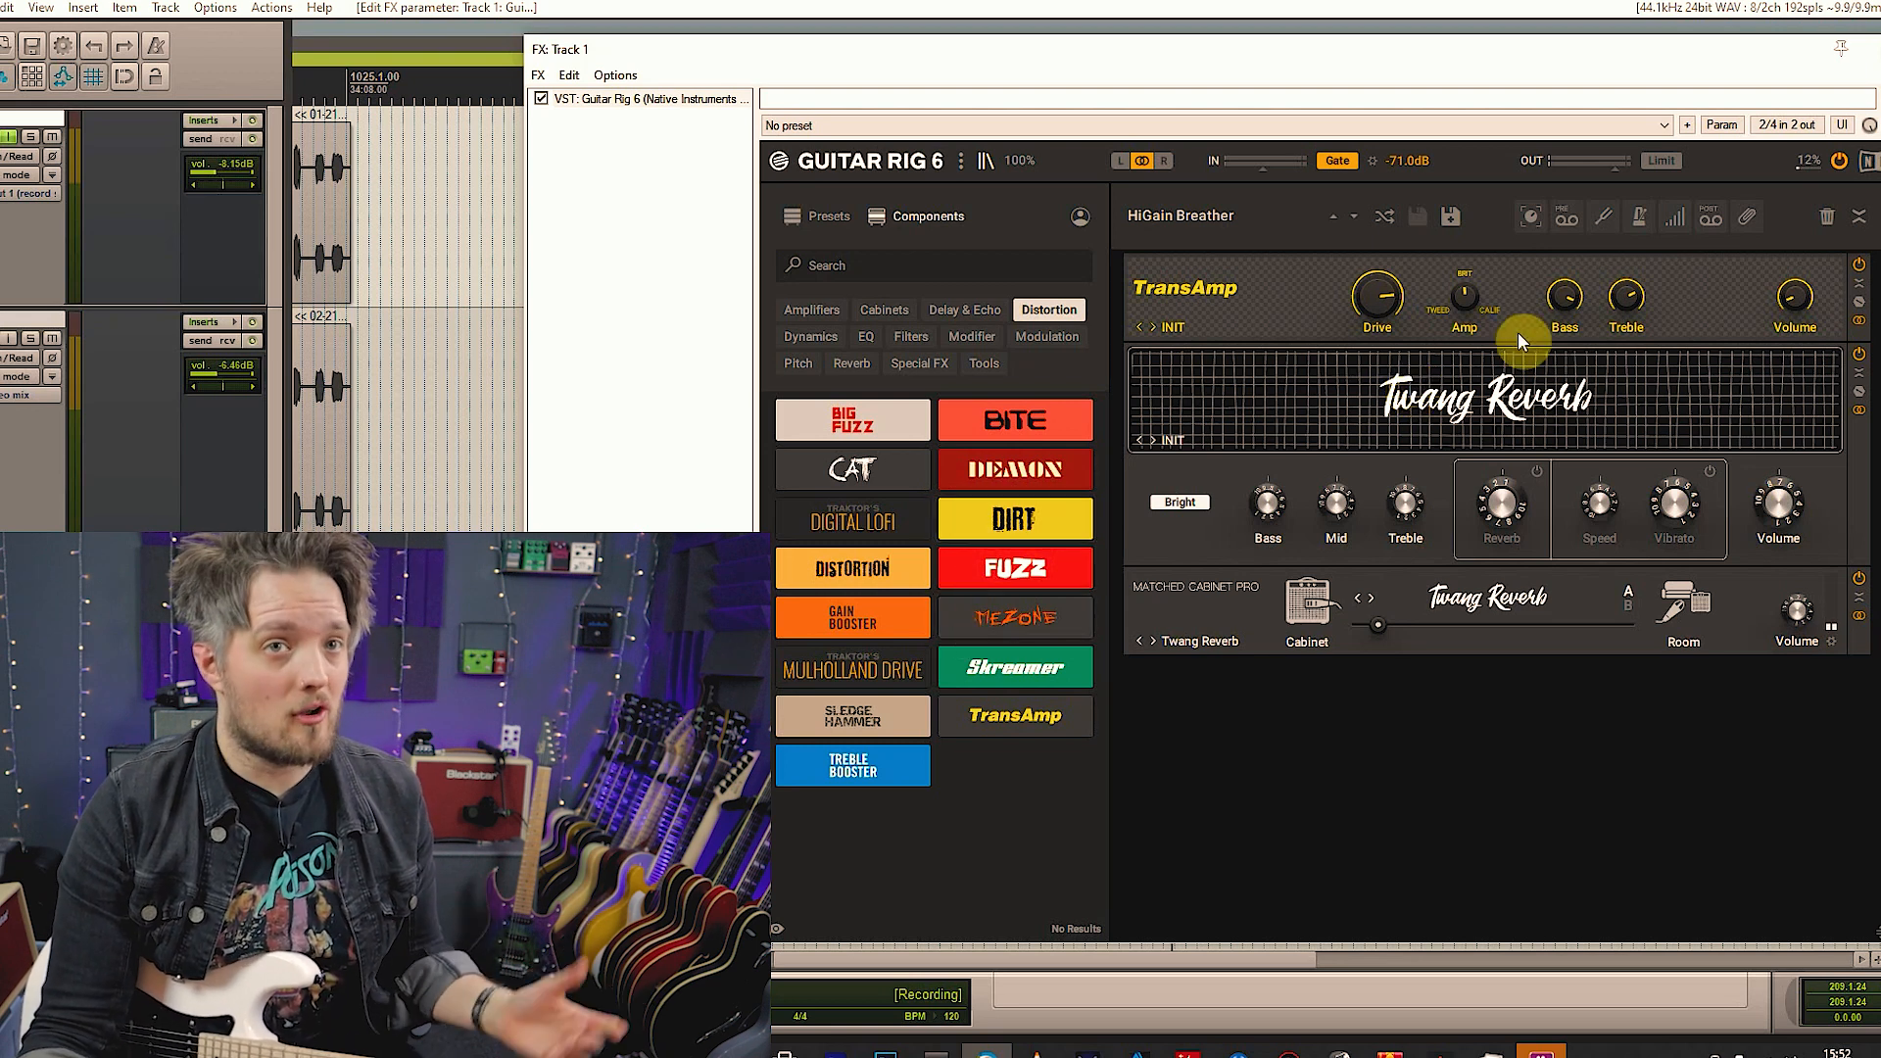
right_click(1696, 279)
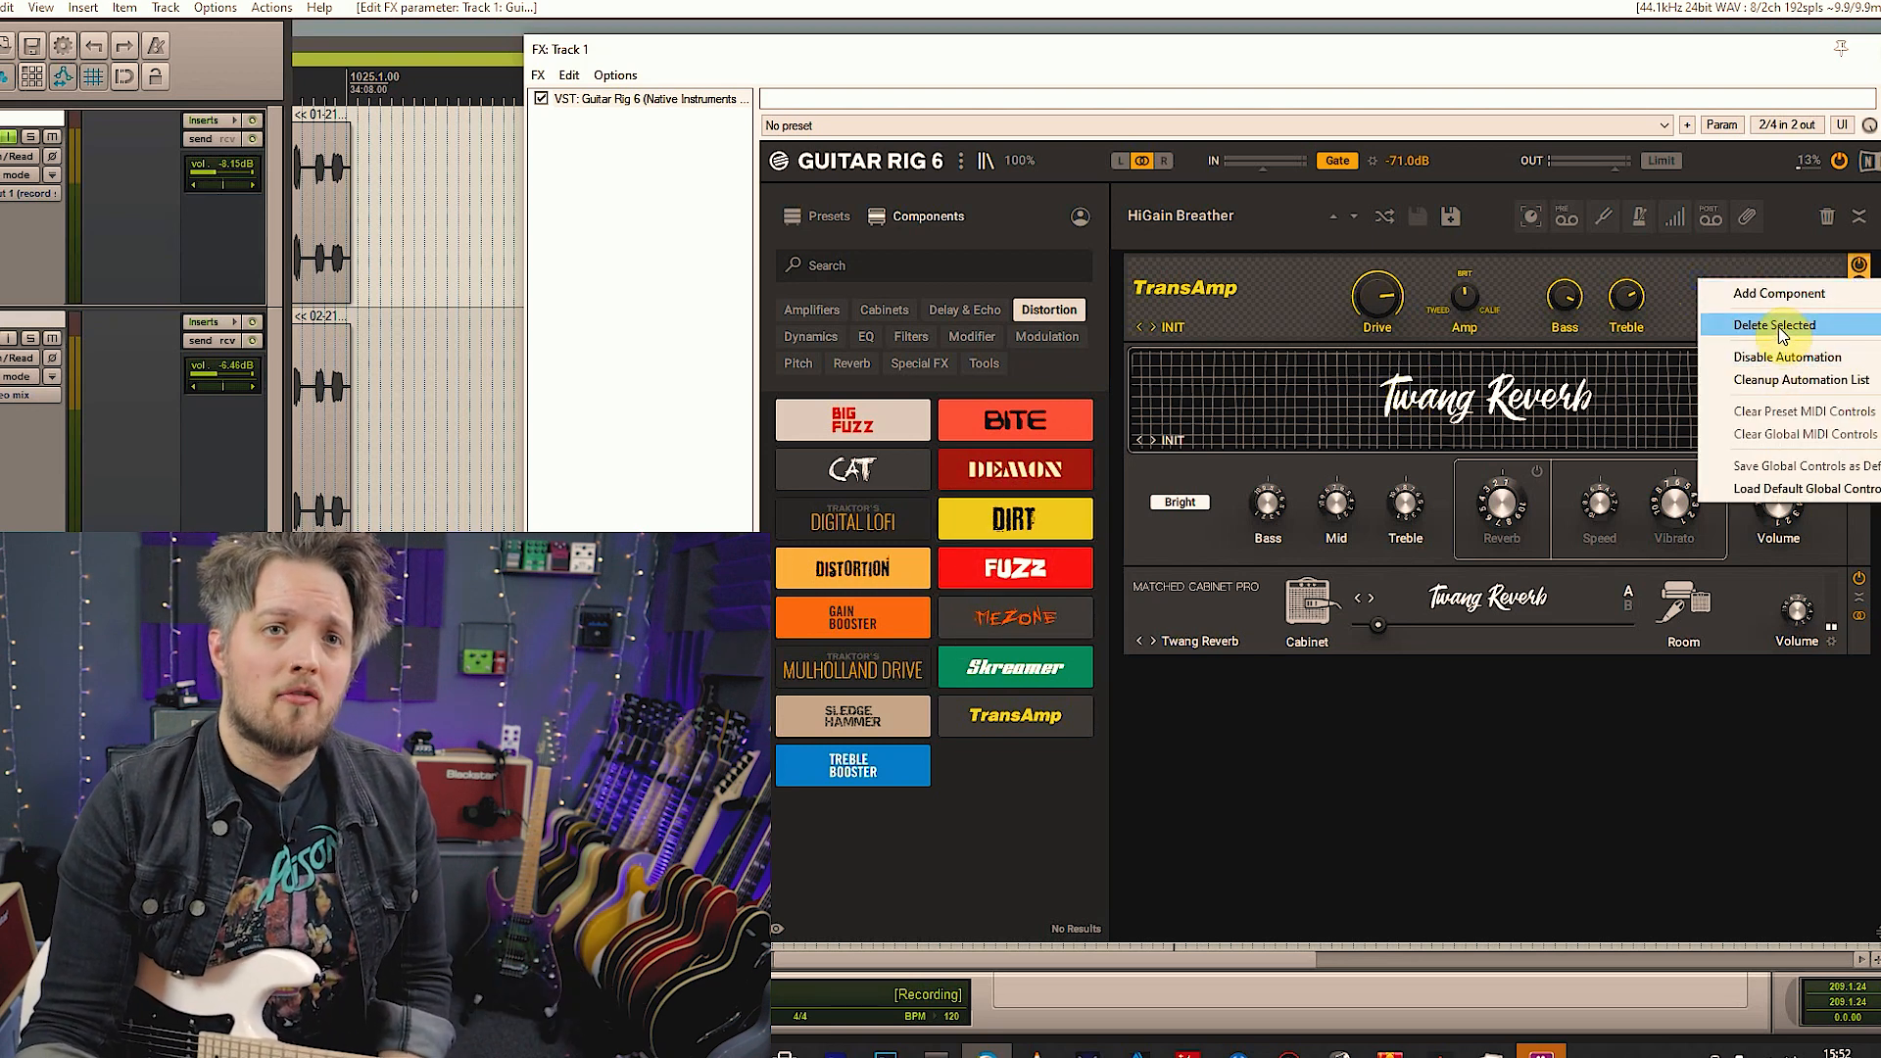
click(1775, 325)
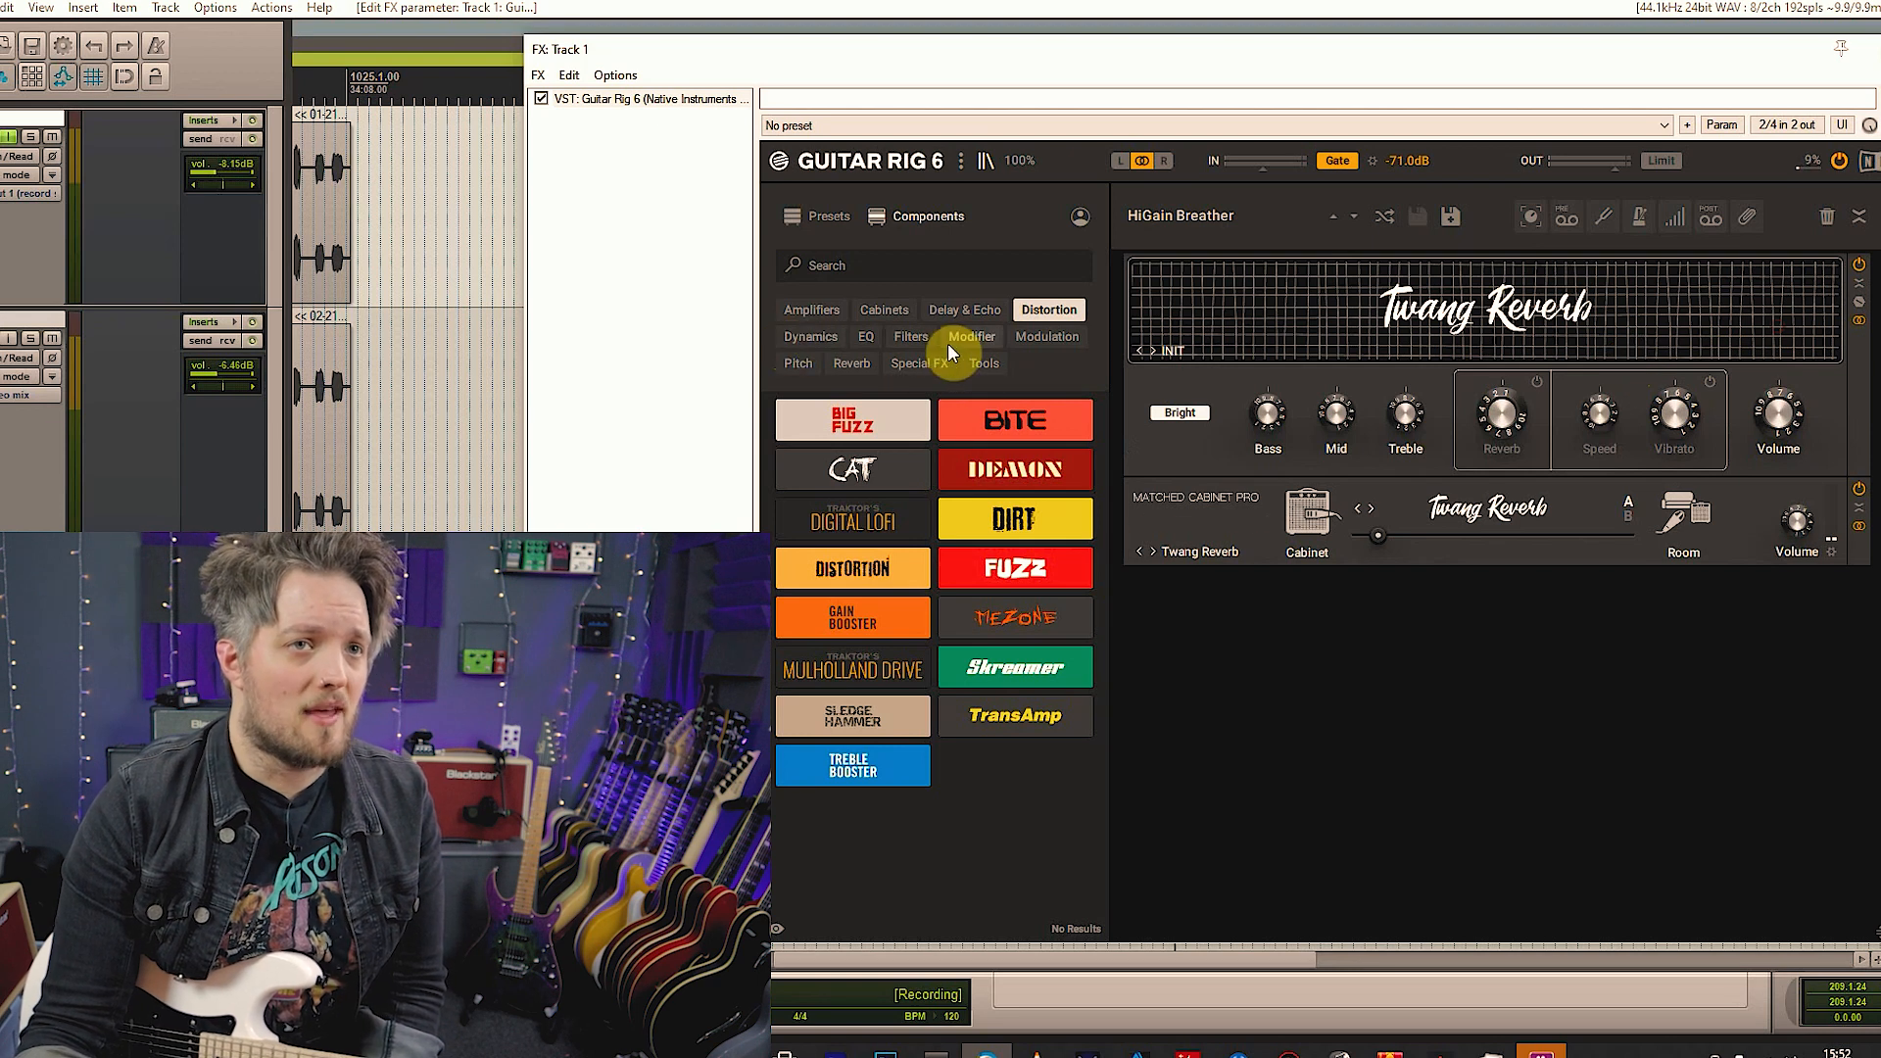
Add Studio Reverb ahead of the Twang Reverb amp and lower its Mix
click(852, 363)
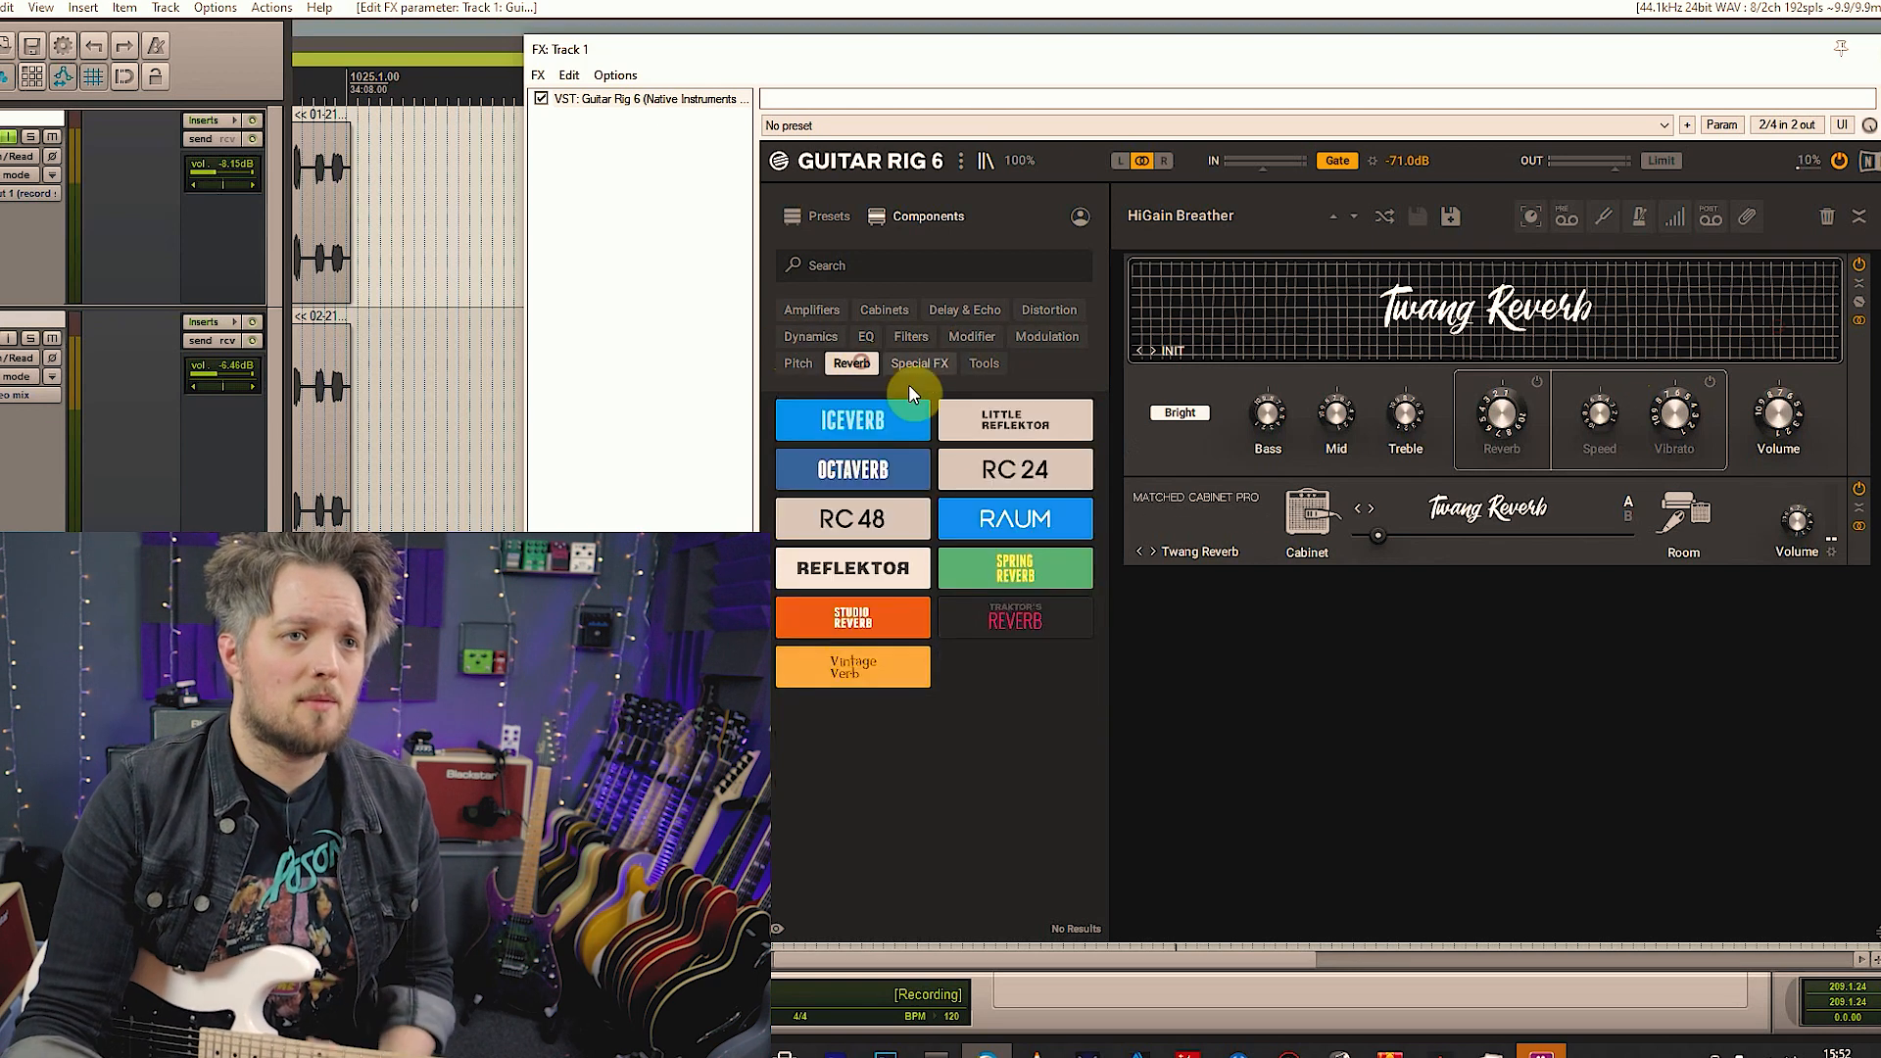
click(887, 612)
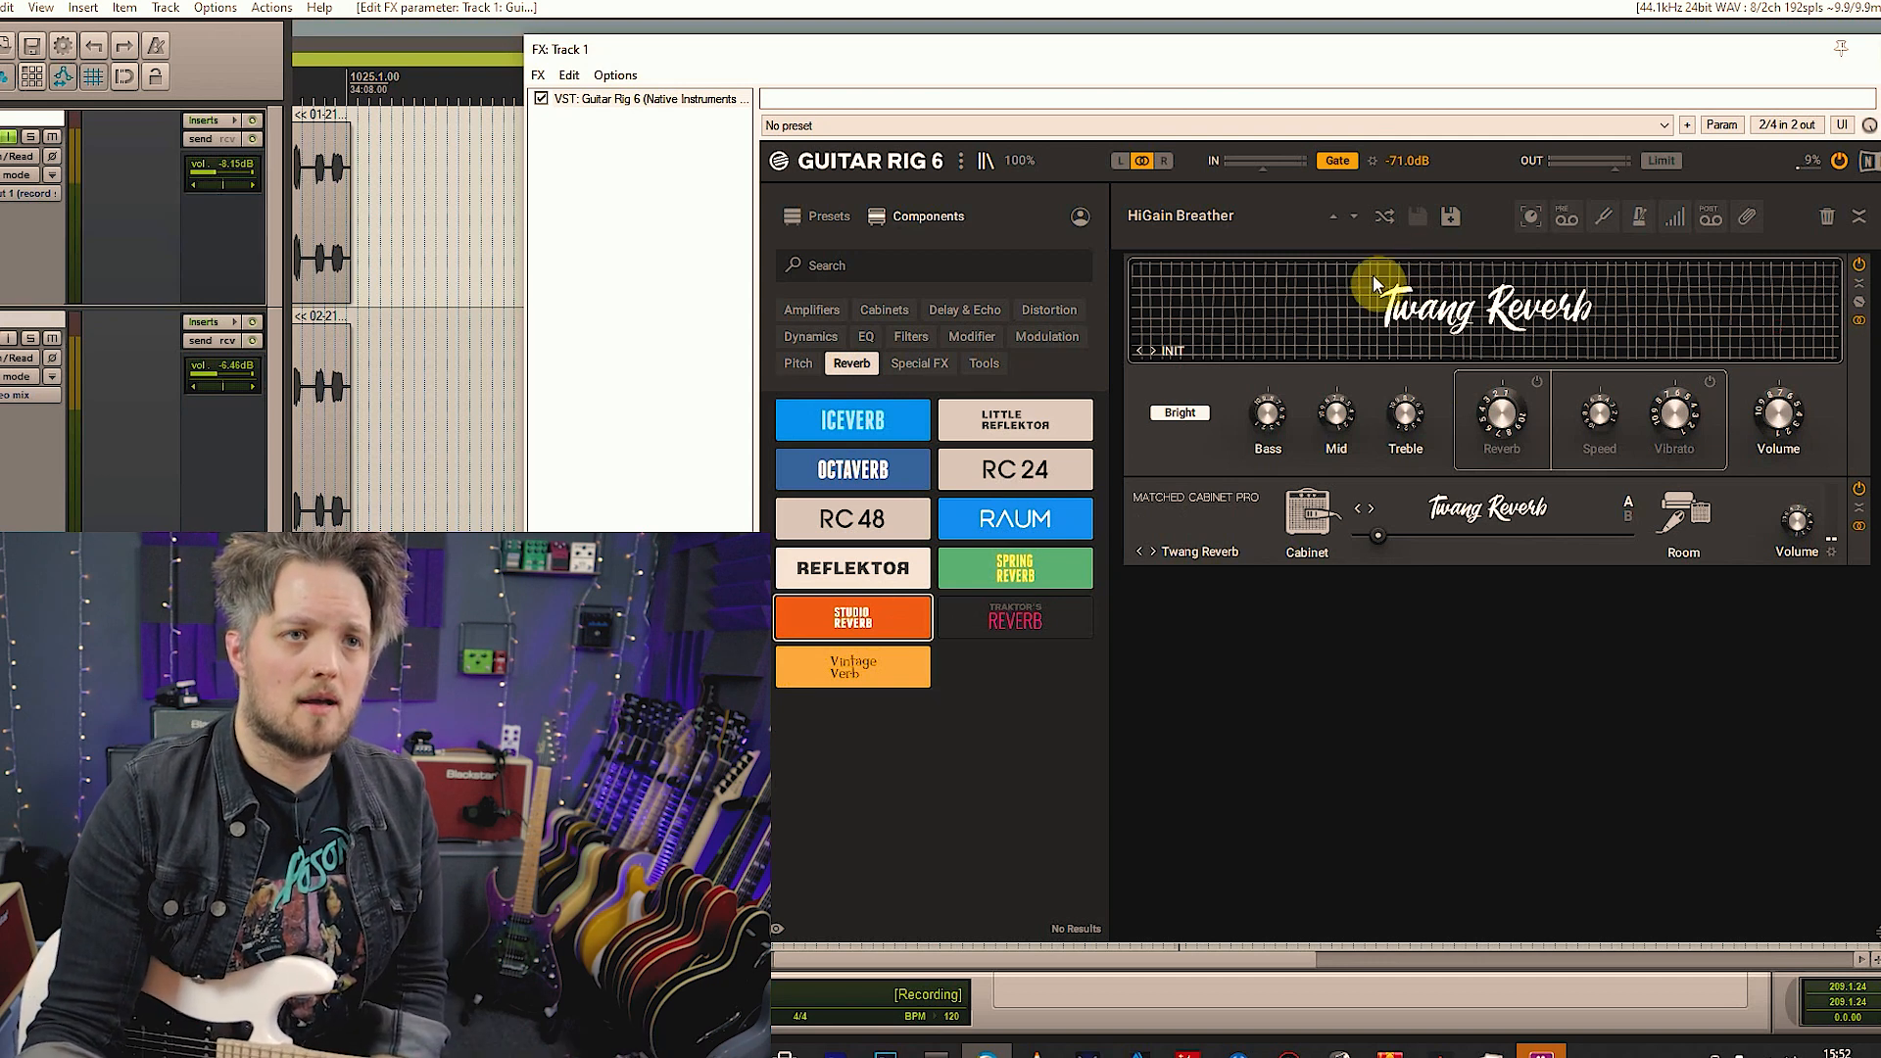
drag(852, 615, 1355, 326)
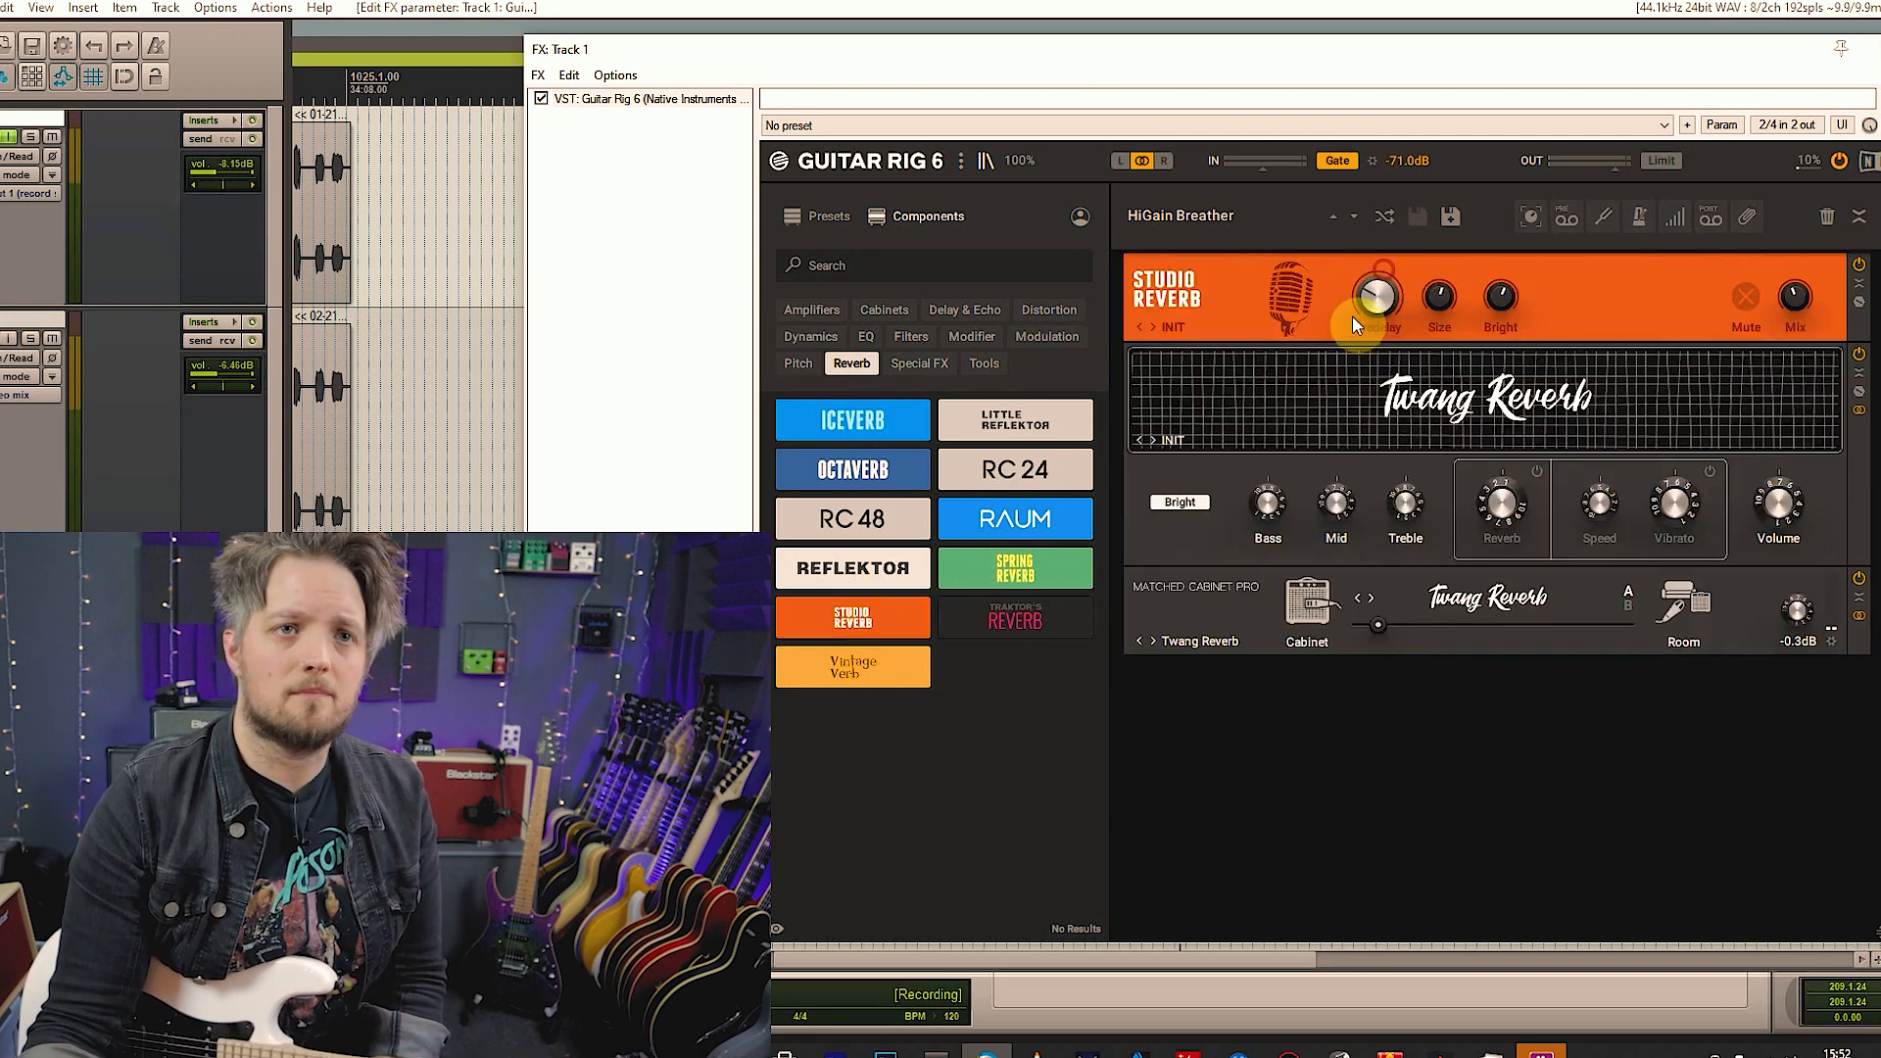
drag(1790, 303, 1791, 301)
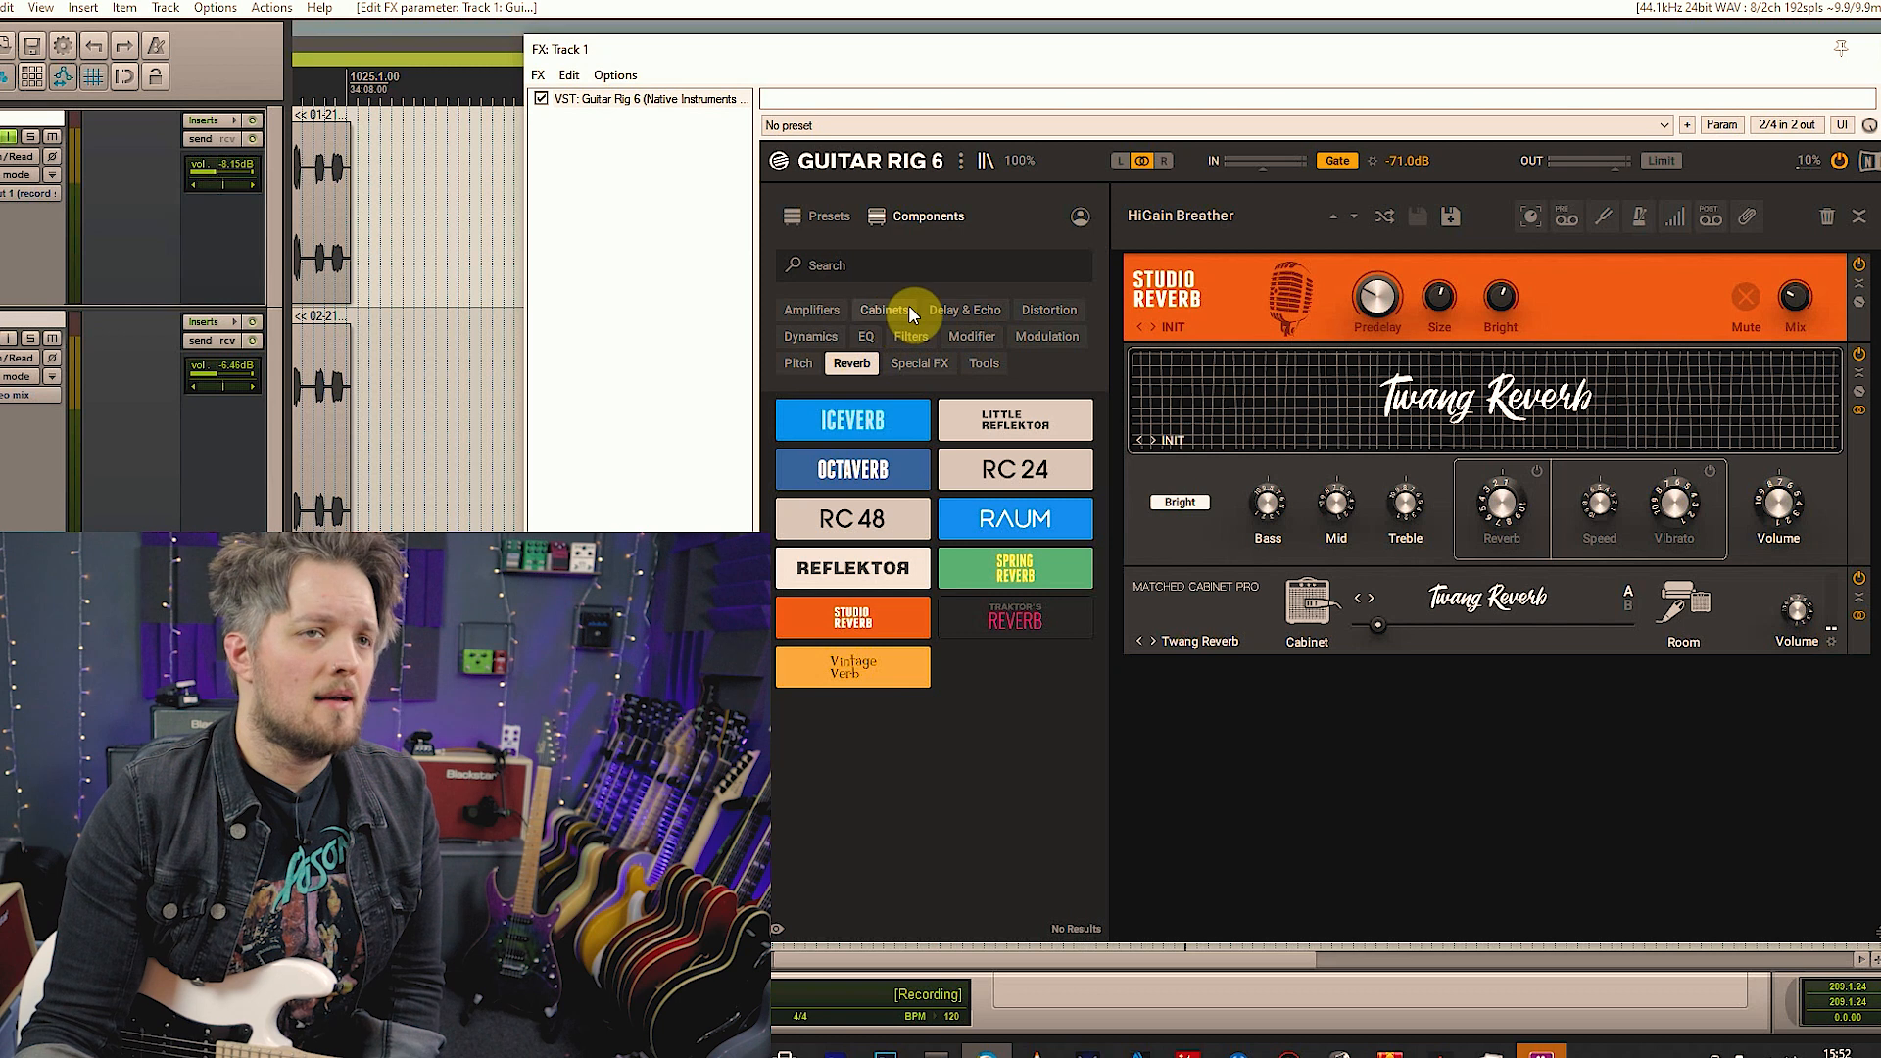
Add Psyche Delay before Studio Reverb, set Feedback to about 44%, and try Pitch at +12 and -12, ending on +12
click(943, 309)
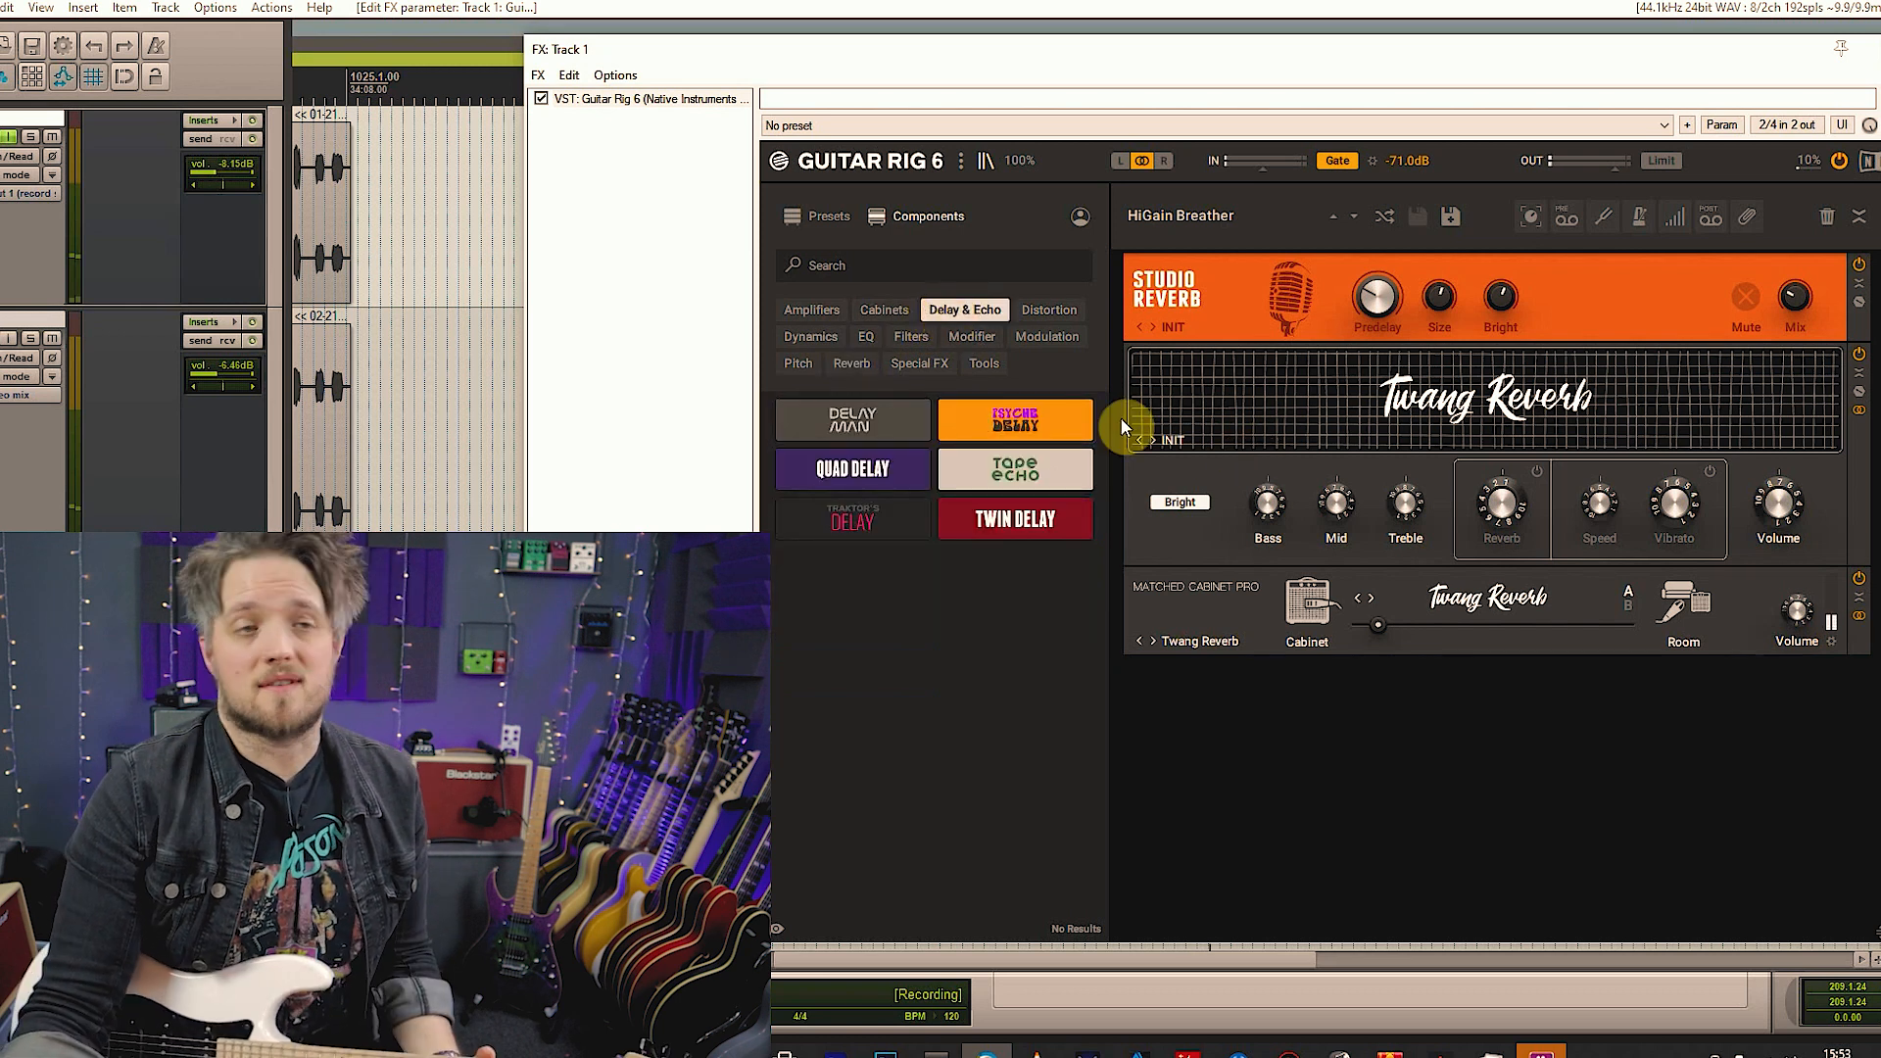
drag(995, 420, 1265, 266)
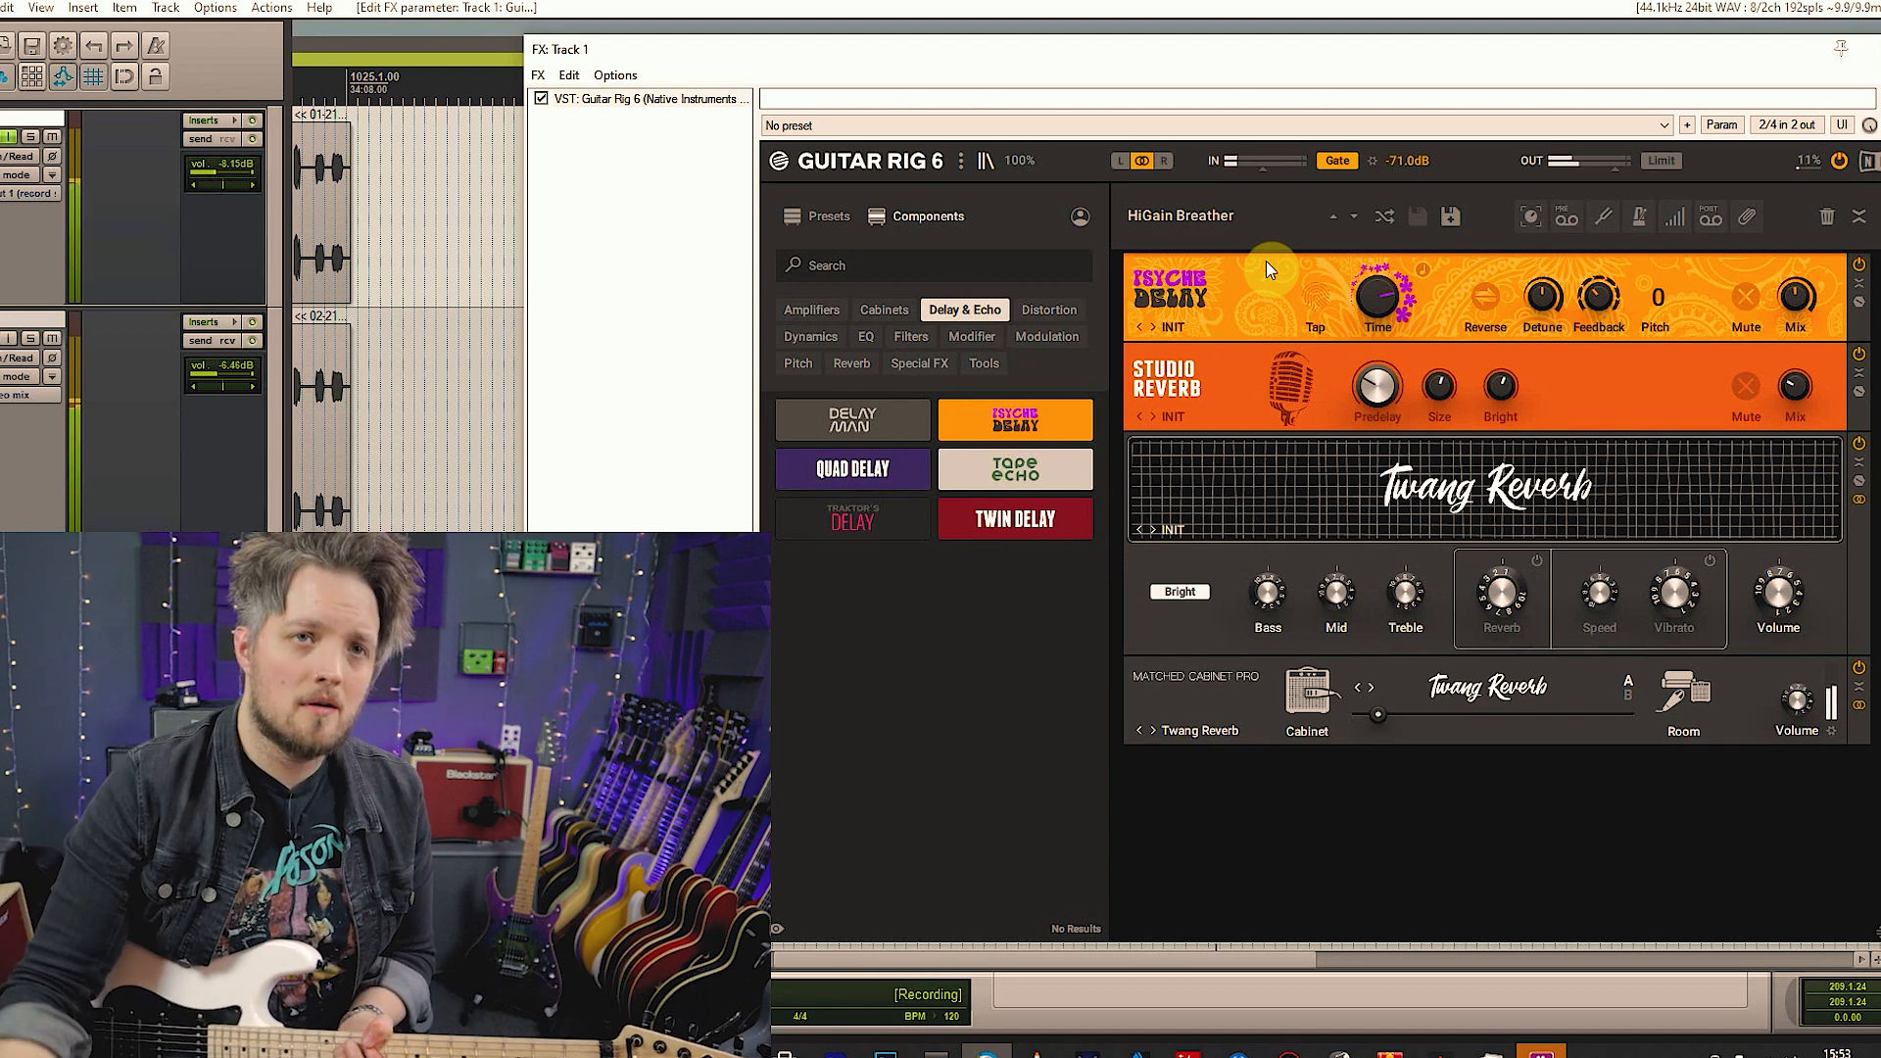
drag(1592, 293, 1592, 284)
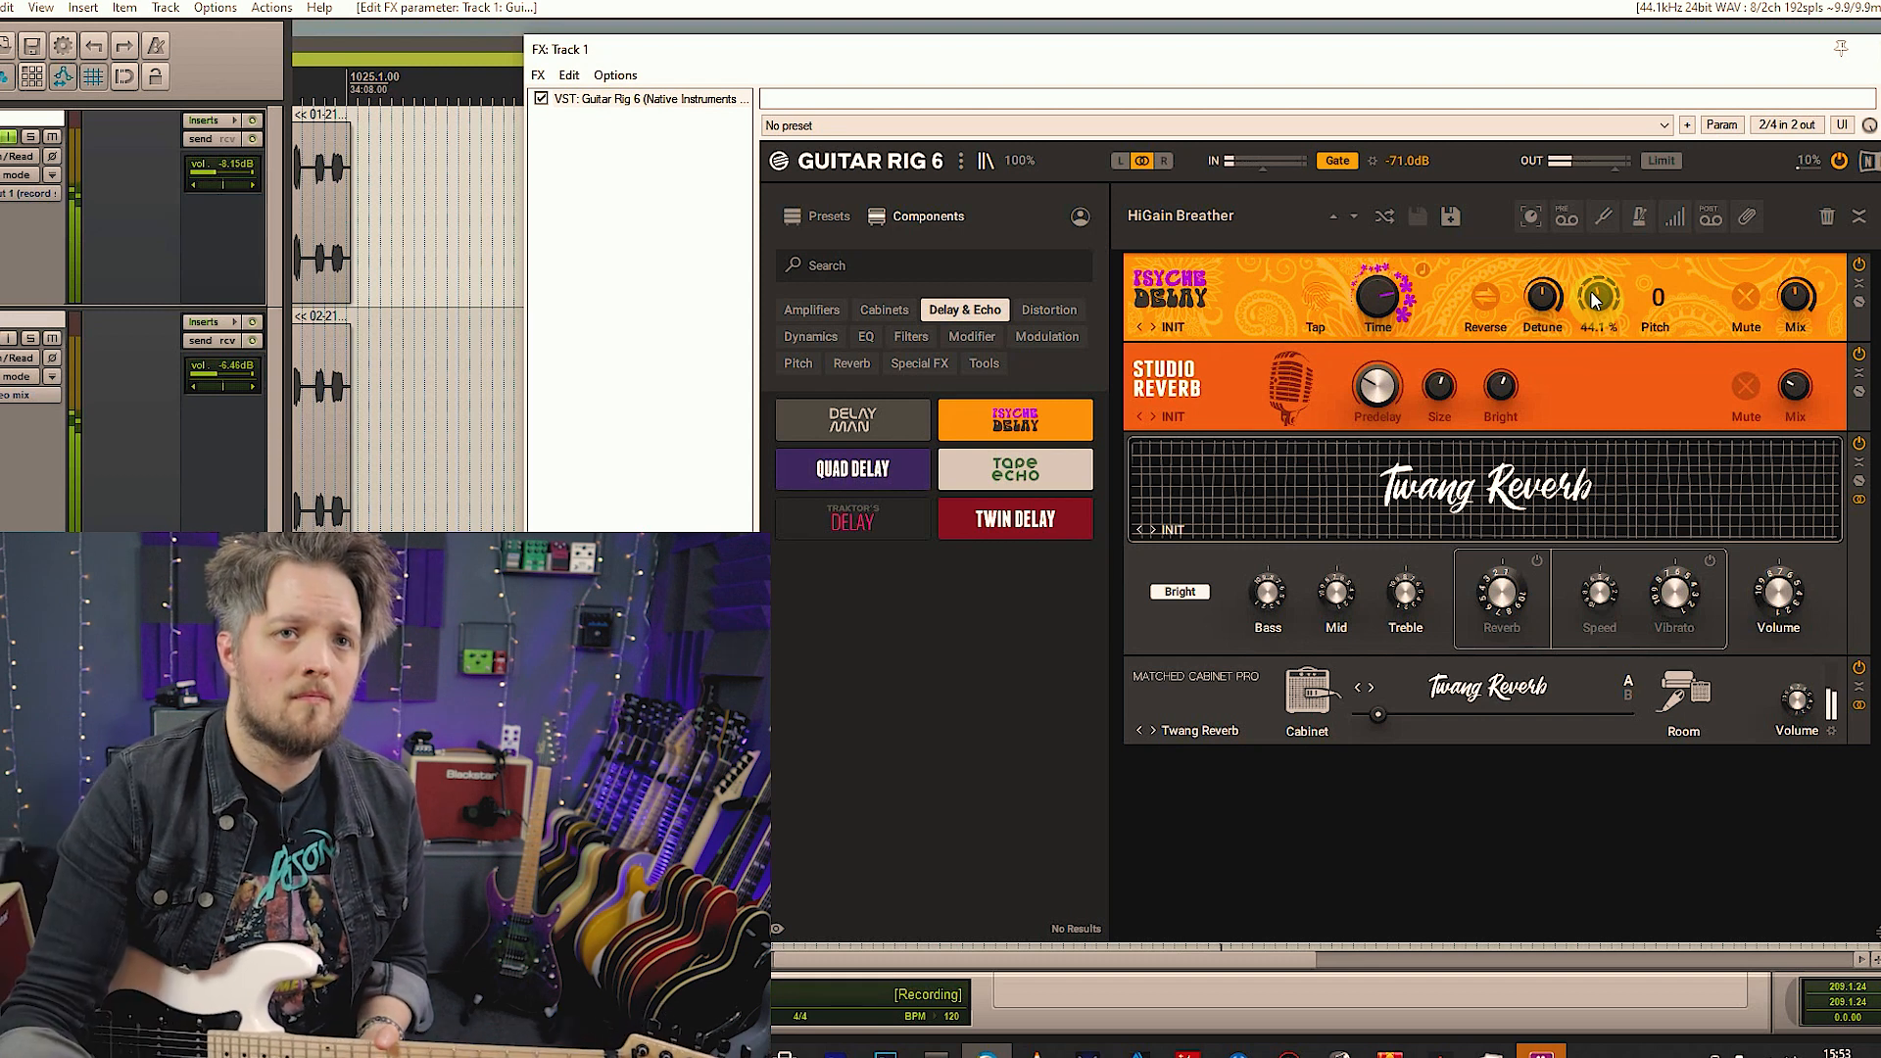
drag(1665, 305, 1665, 245)
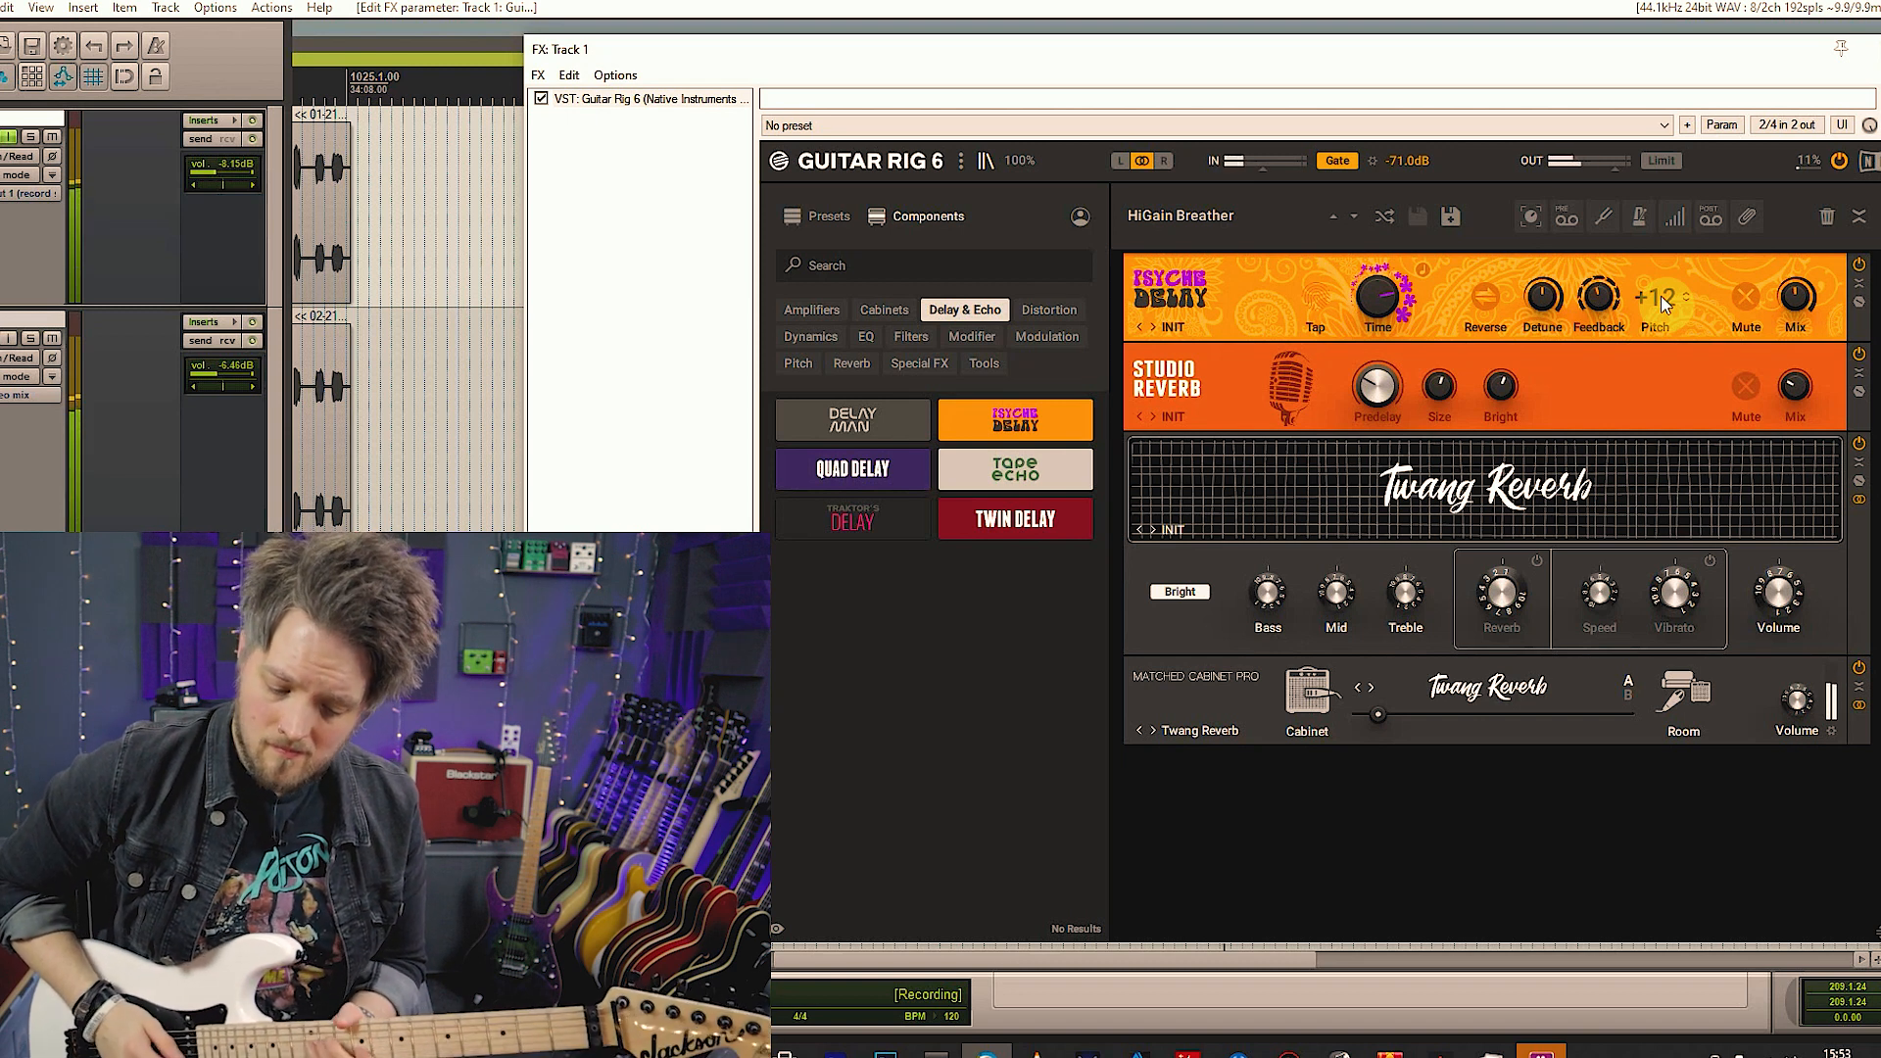
drag(1662, 304, 1662, 421)
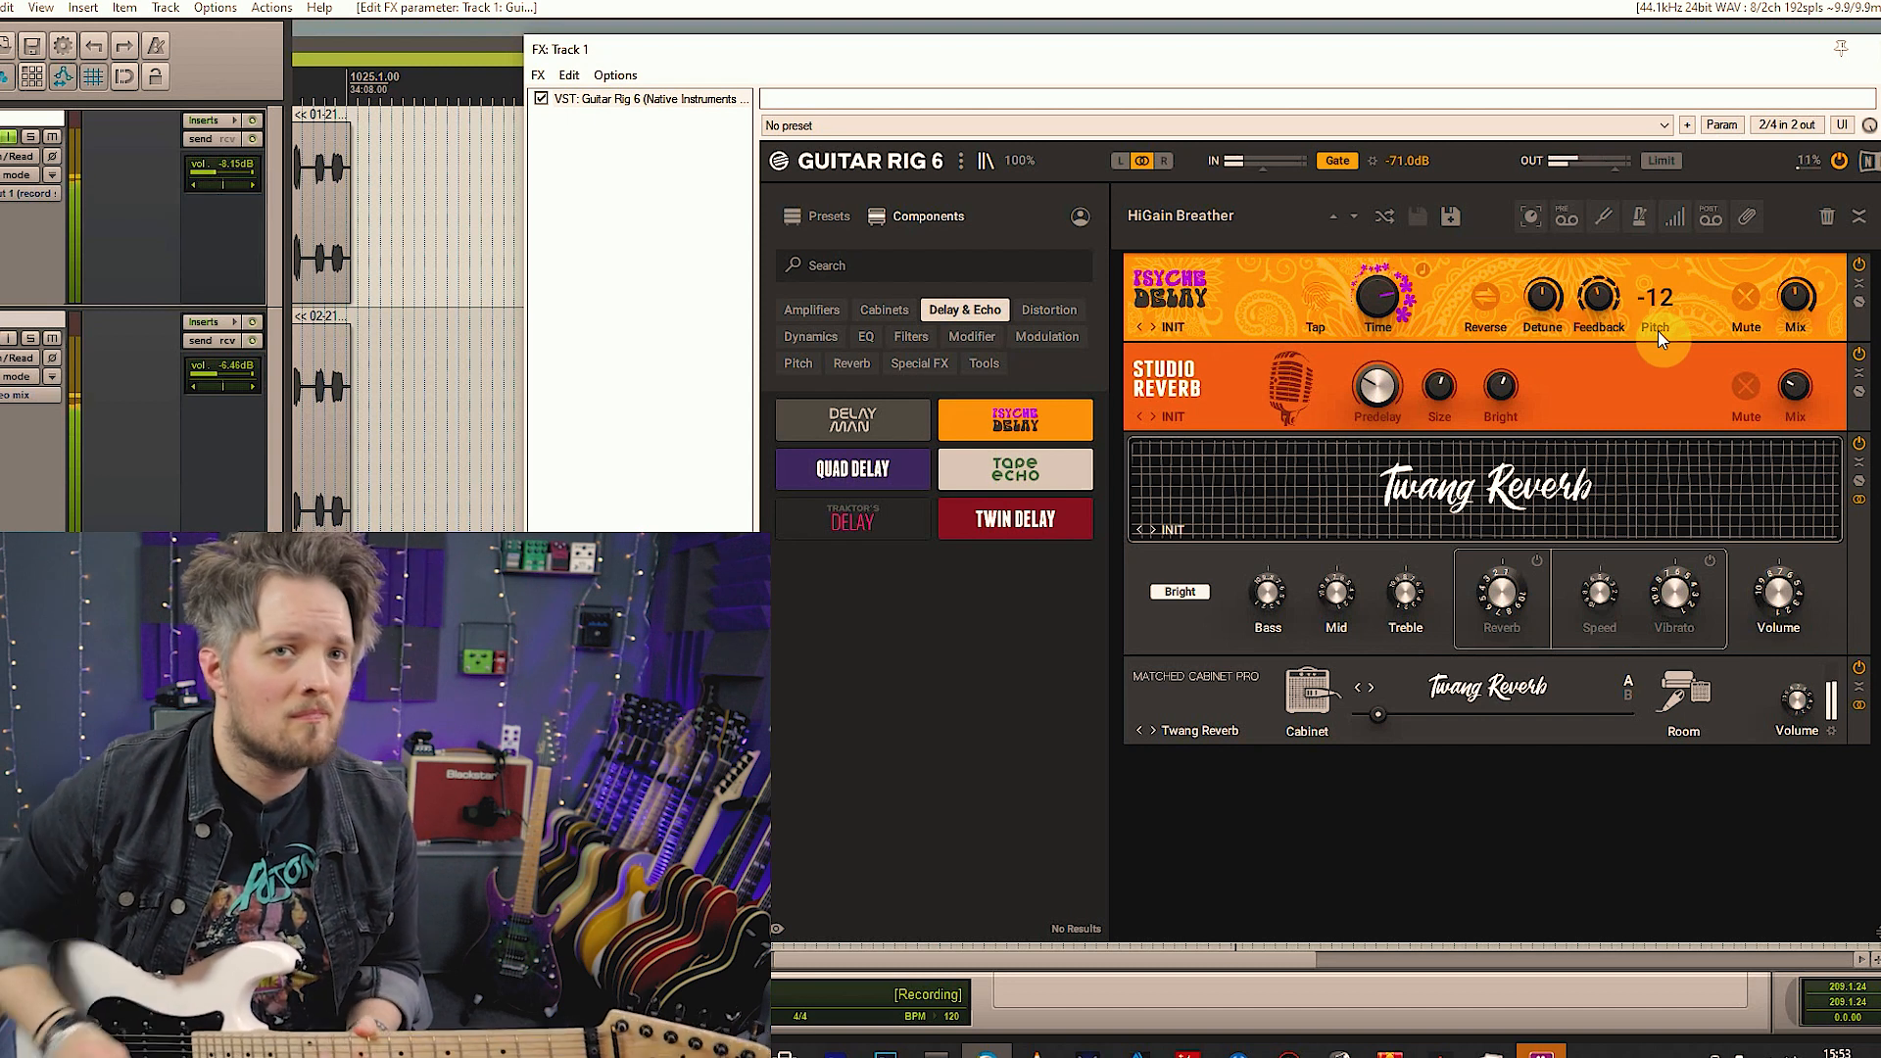
drag(1654, 300, 1655, 196)
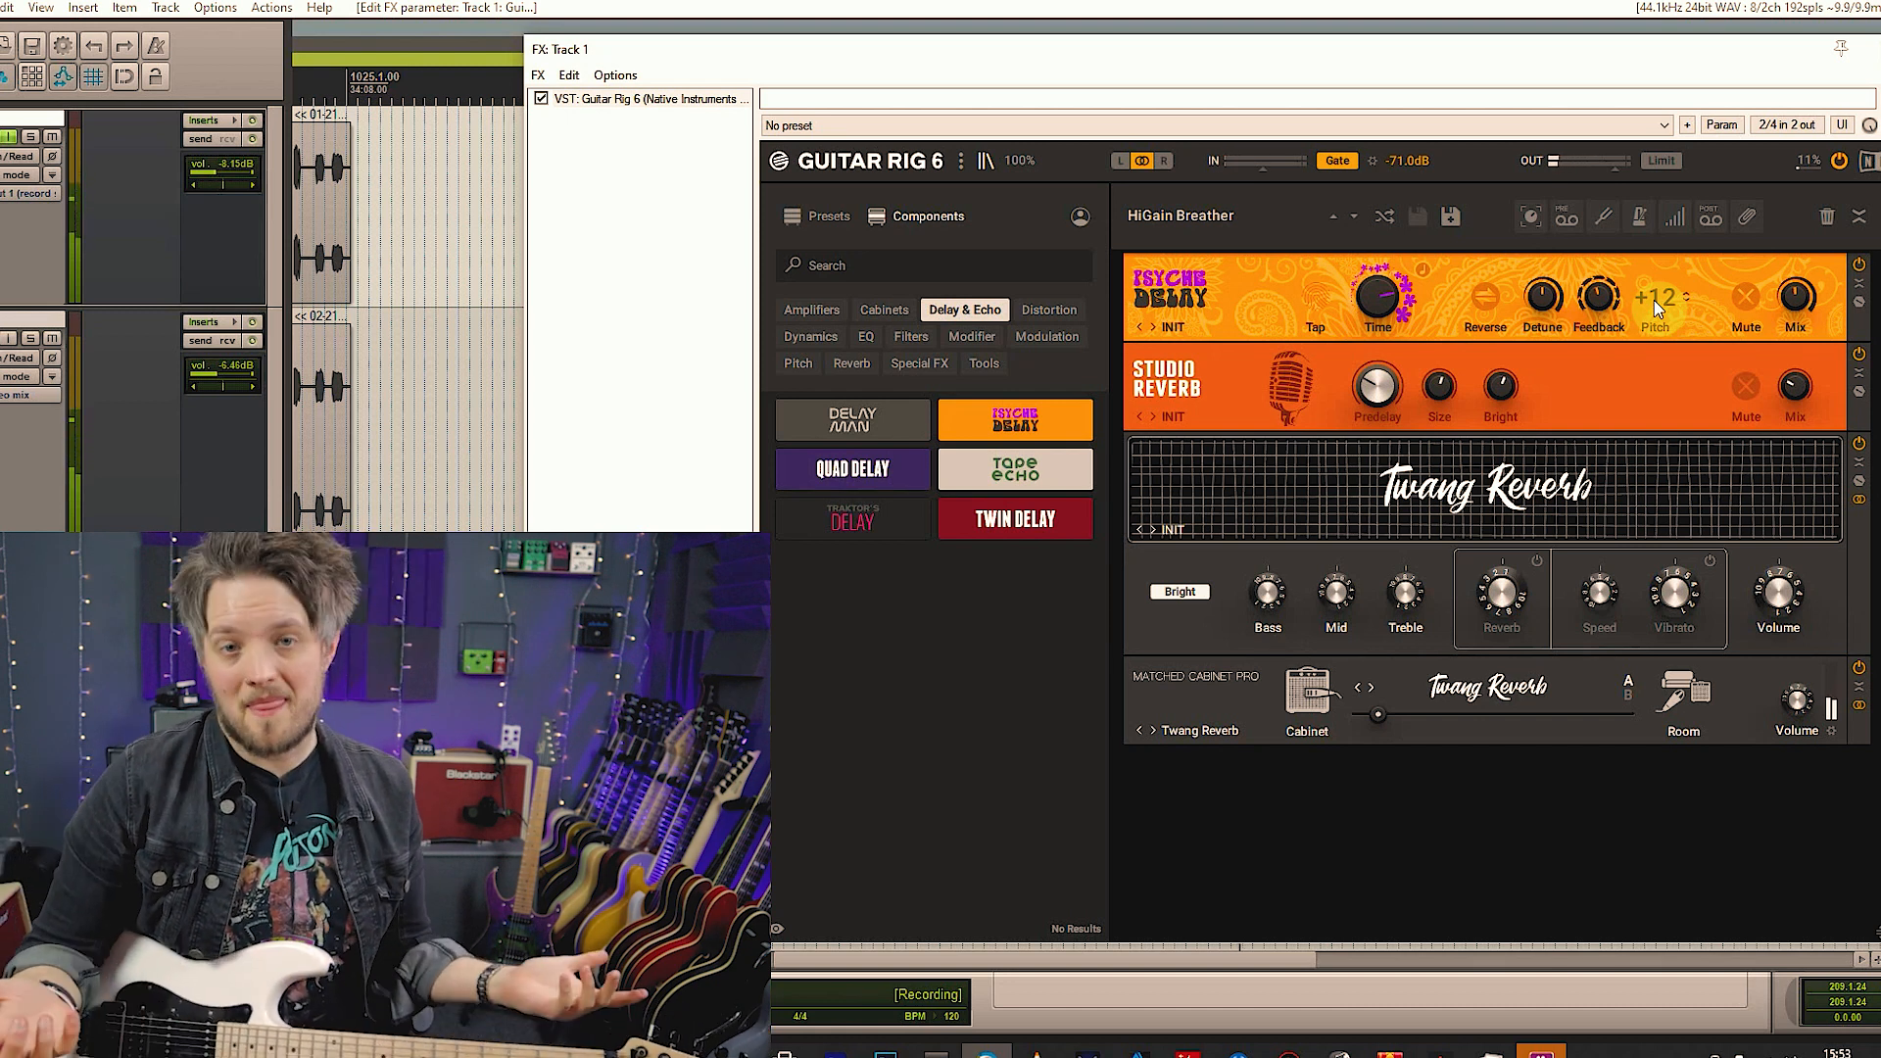
Replace Psyche Delay with Tape Echo, adjust its Speed and set Feedback to 6.90
right_click(1263, 286)
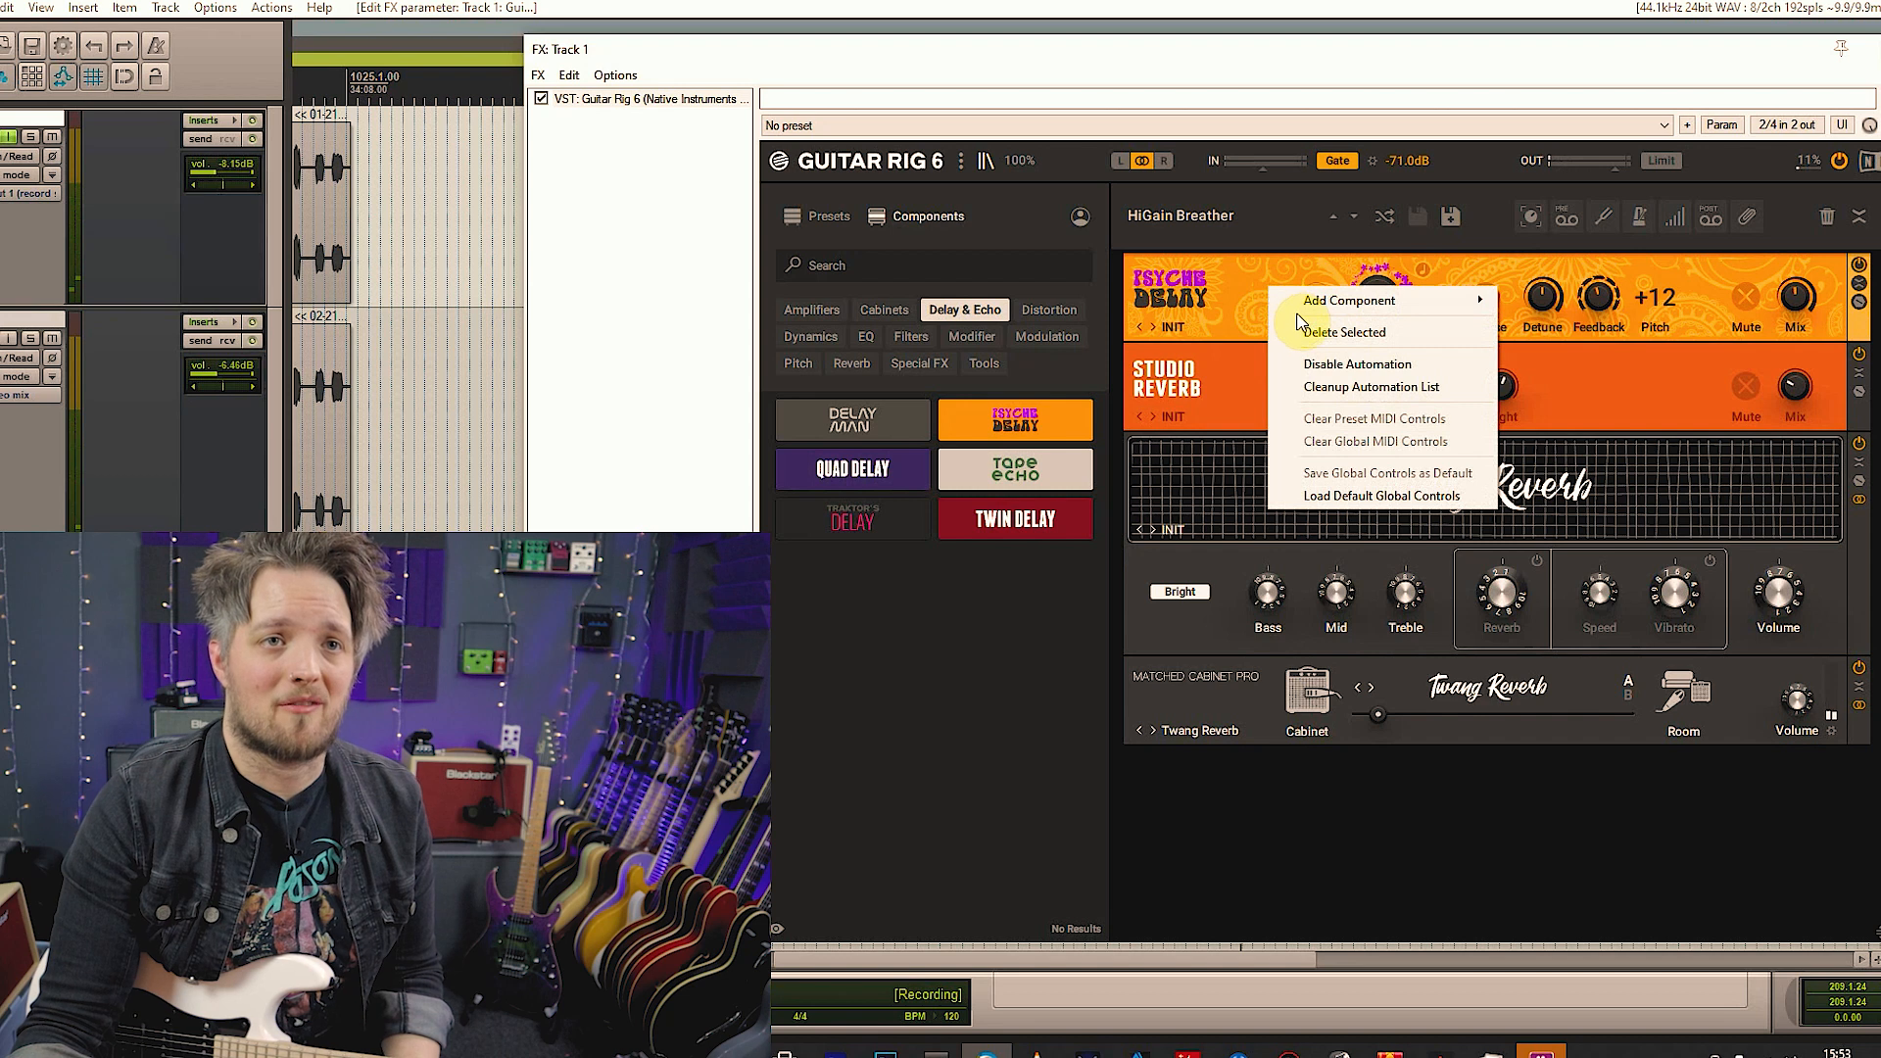
click(1253, 297)
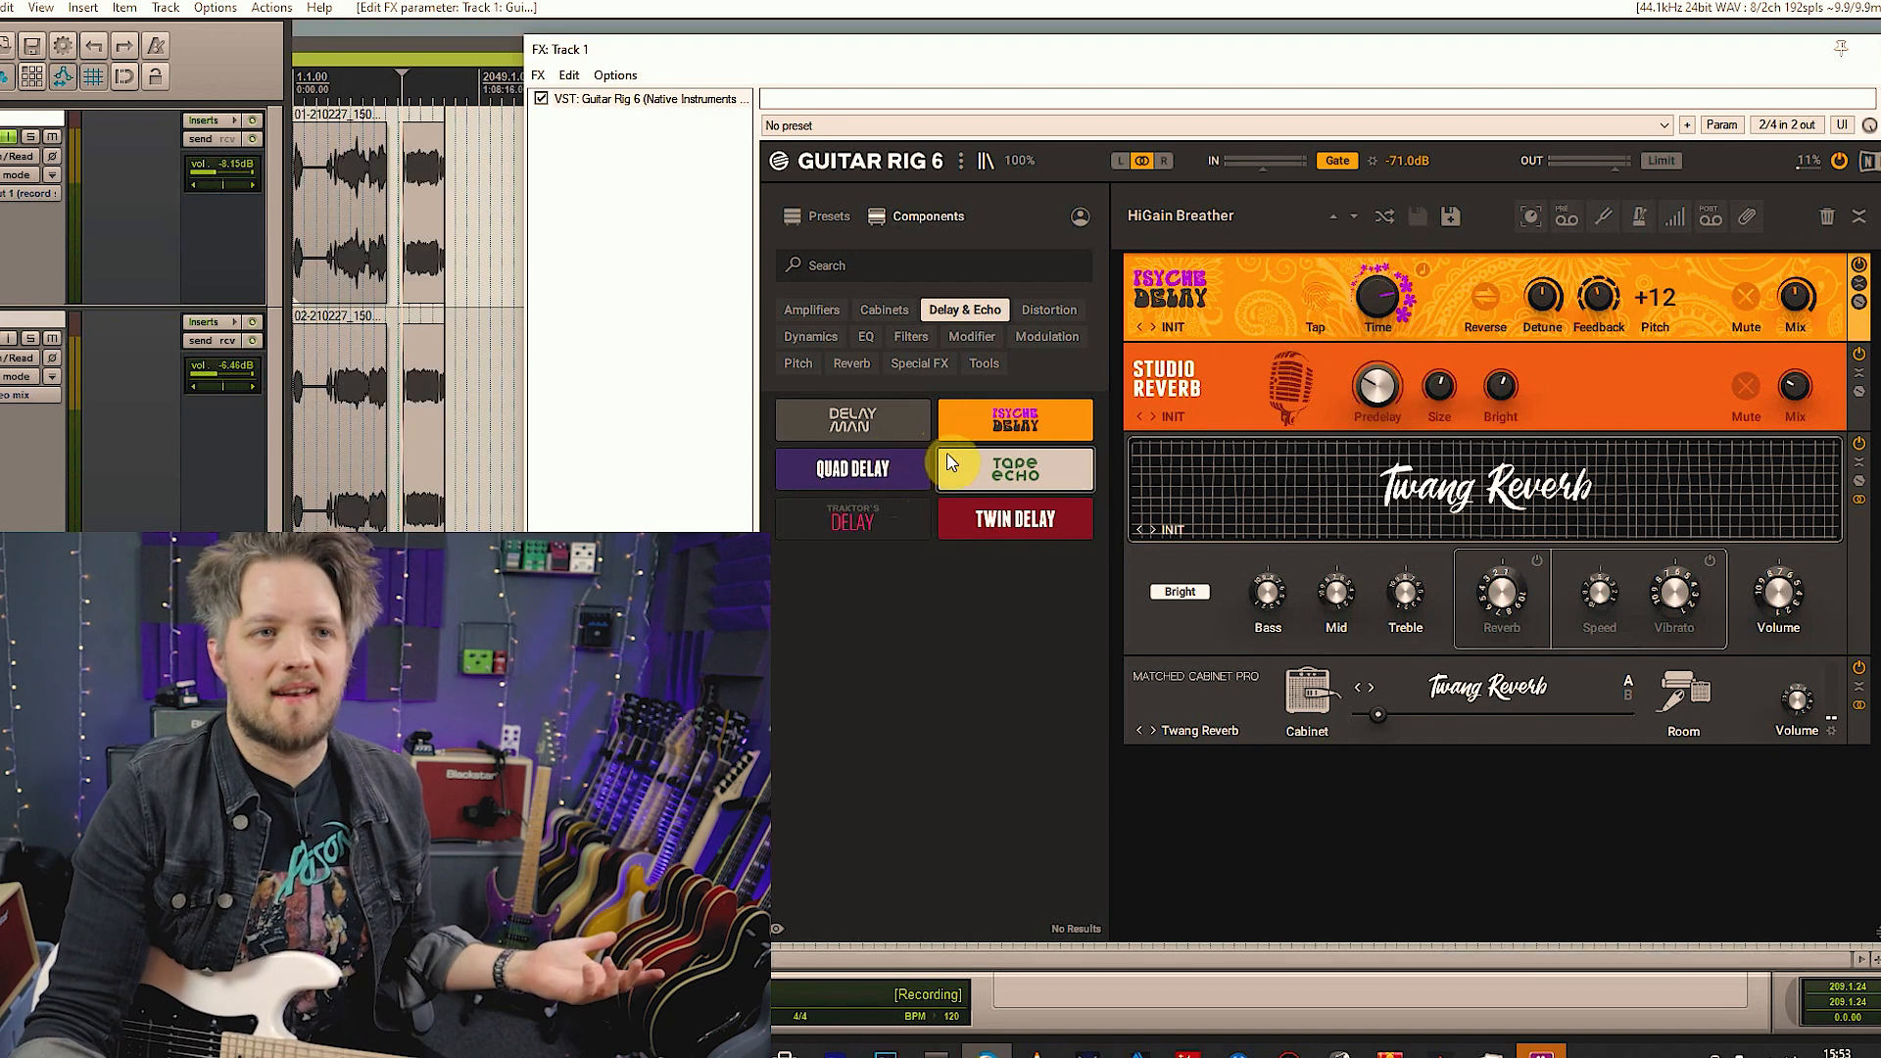
drag(975, 469, 1285, 286)
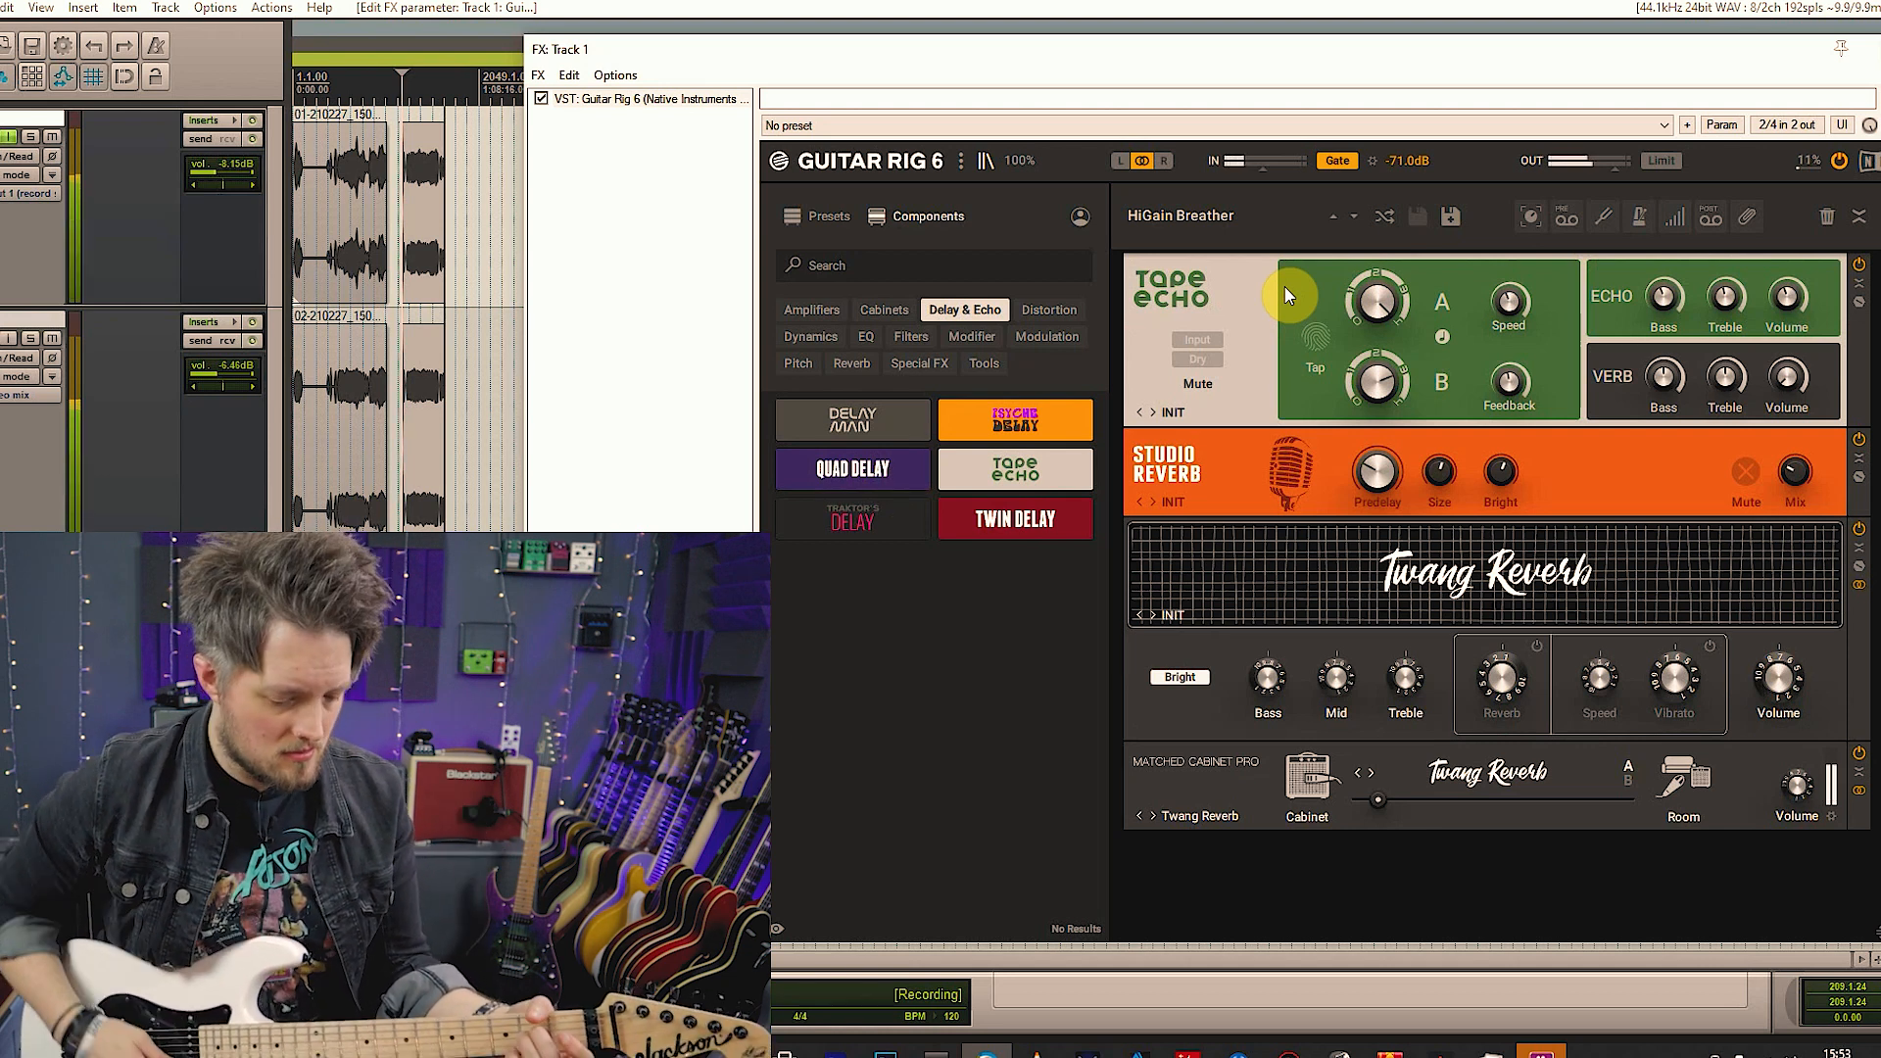
drag(1502, 315, 1502, 311)
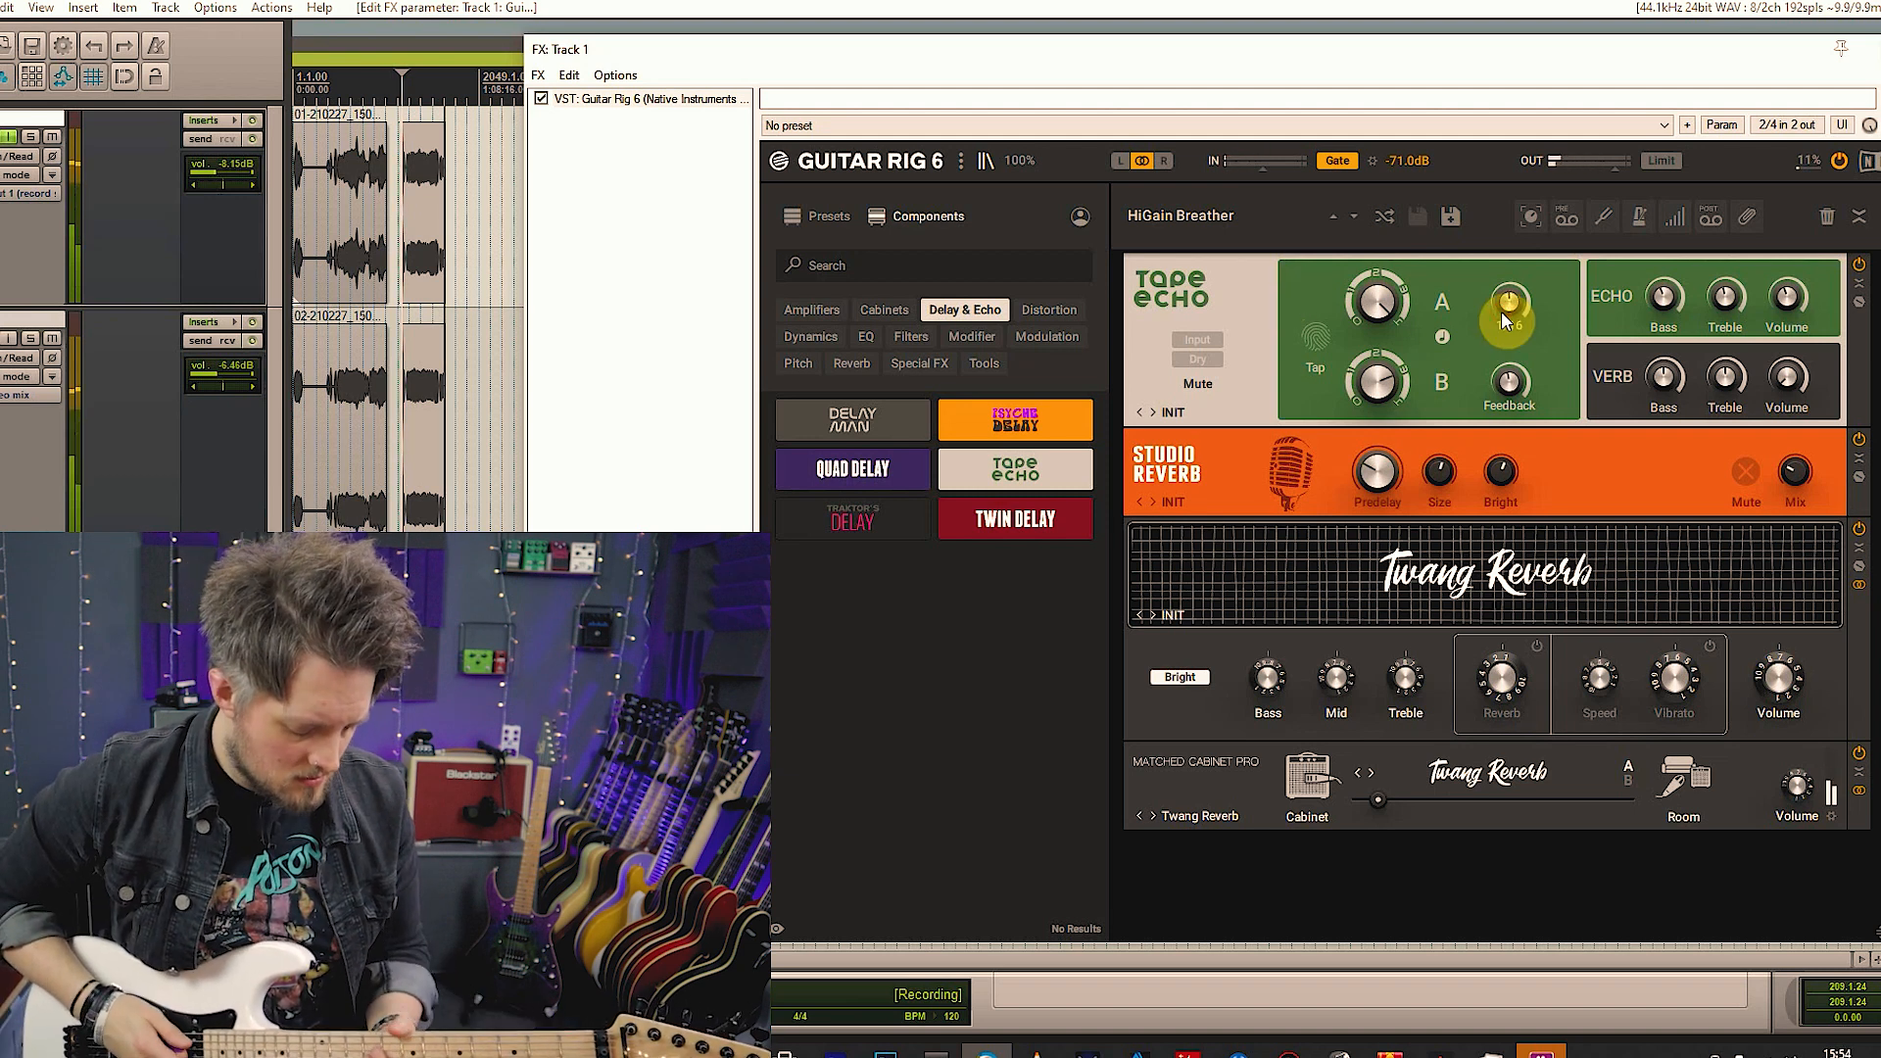
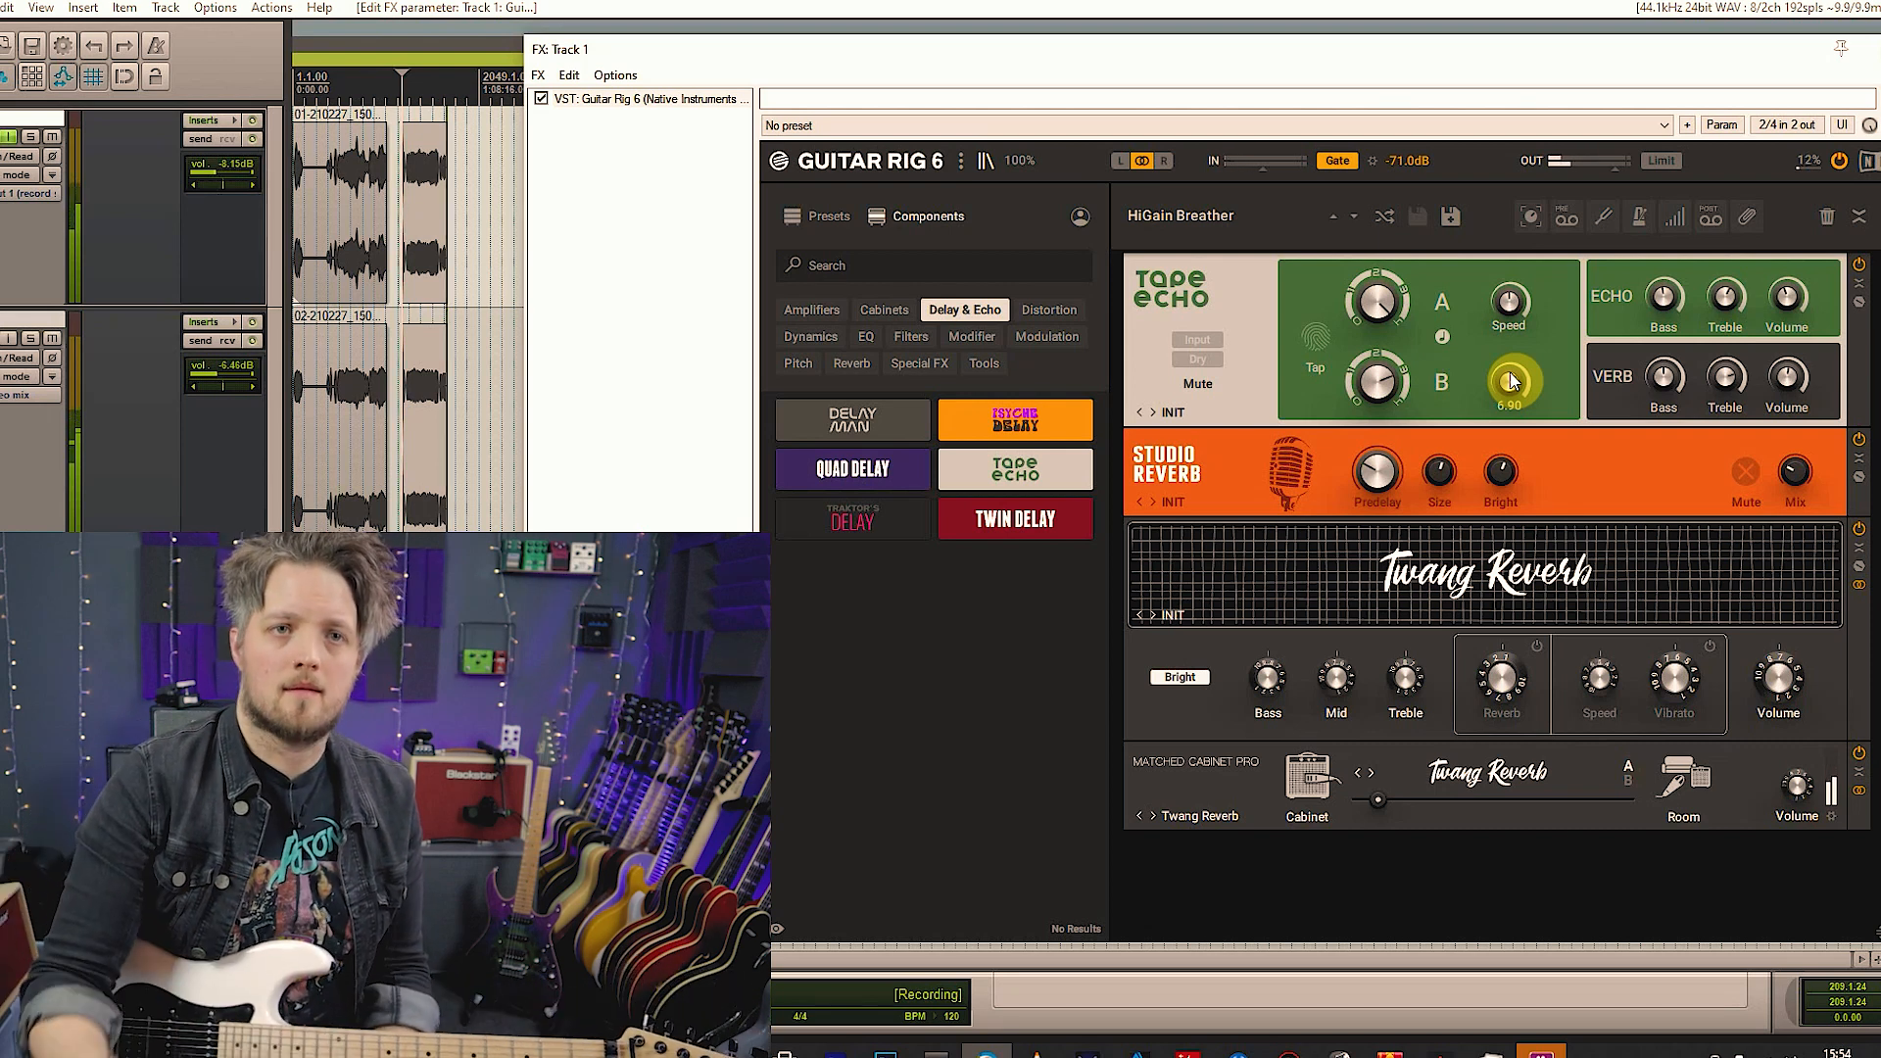
Replace Tape Echo with Quad Delay, setting Time to 449 ms, Invert on, Rate to 2.04 Hz and Depth to 6.05
drag(852, 468, 1367, 362)
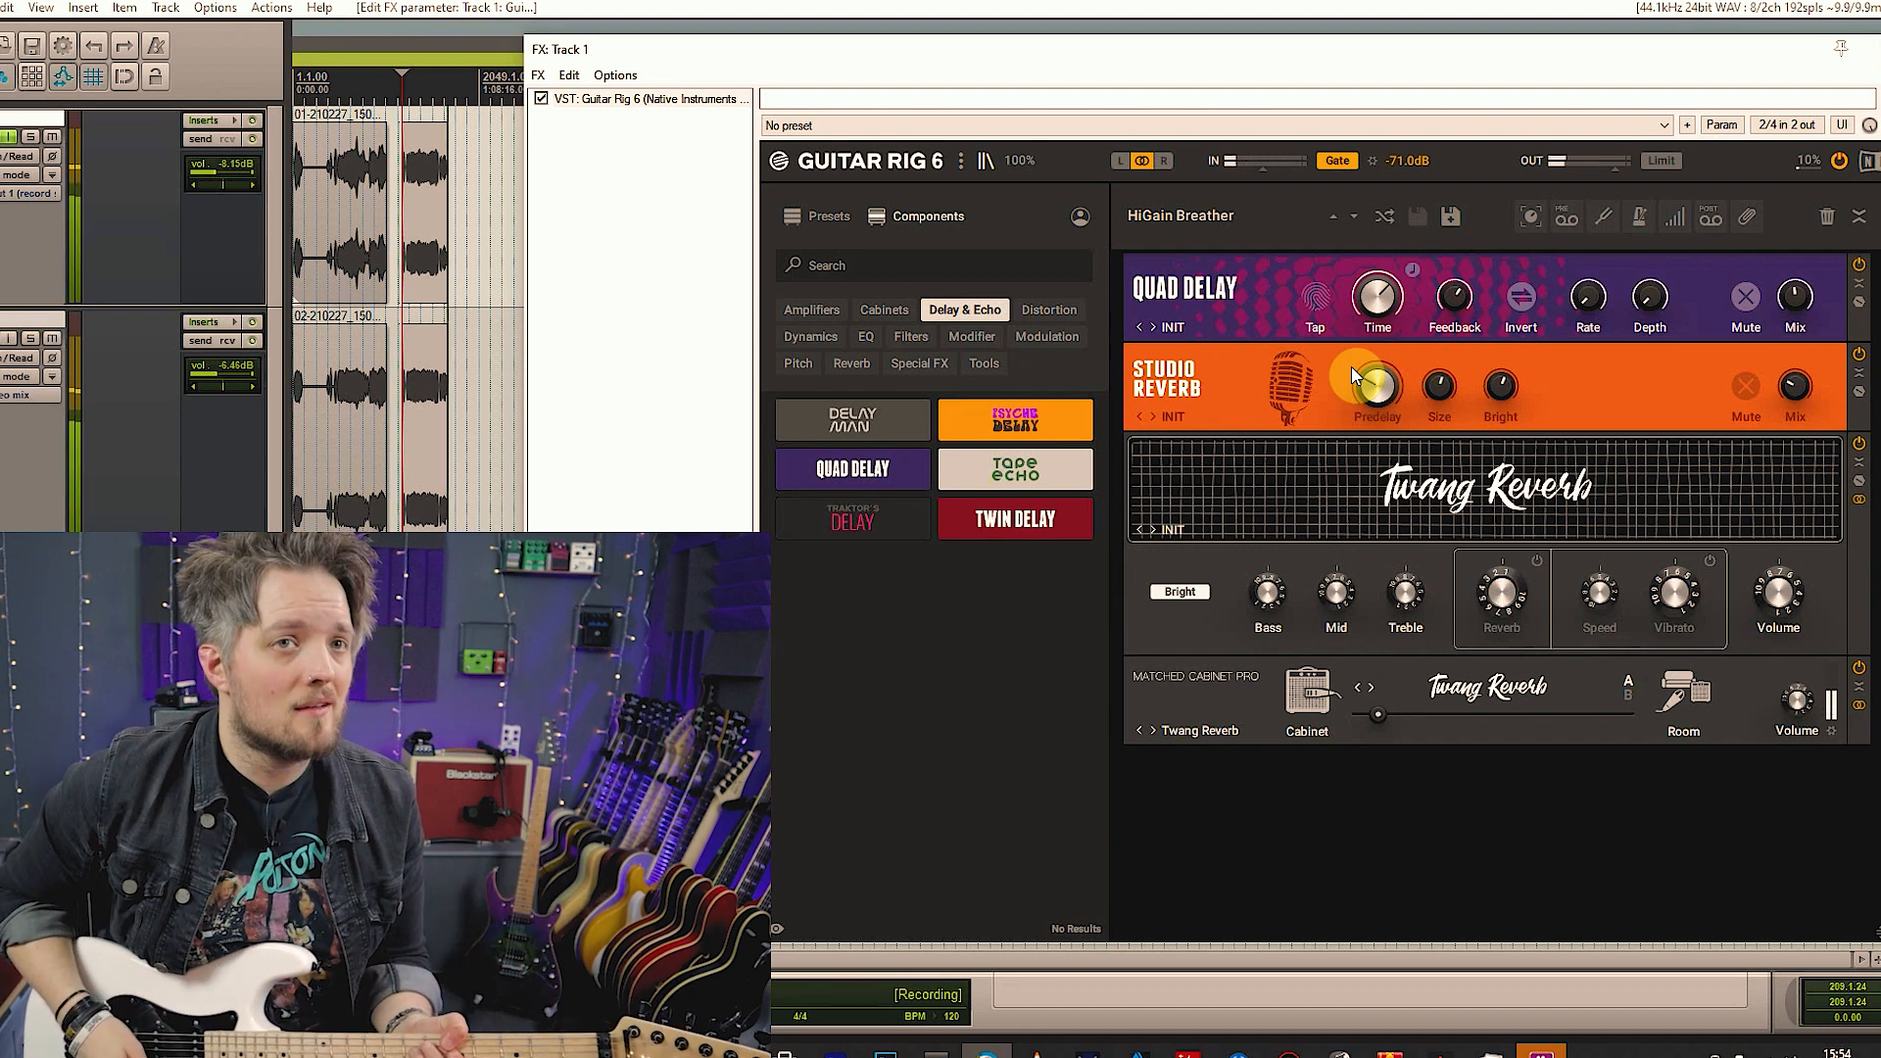
mouse_move(1387, 305)
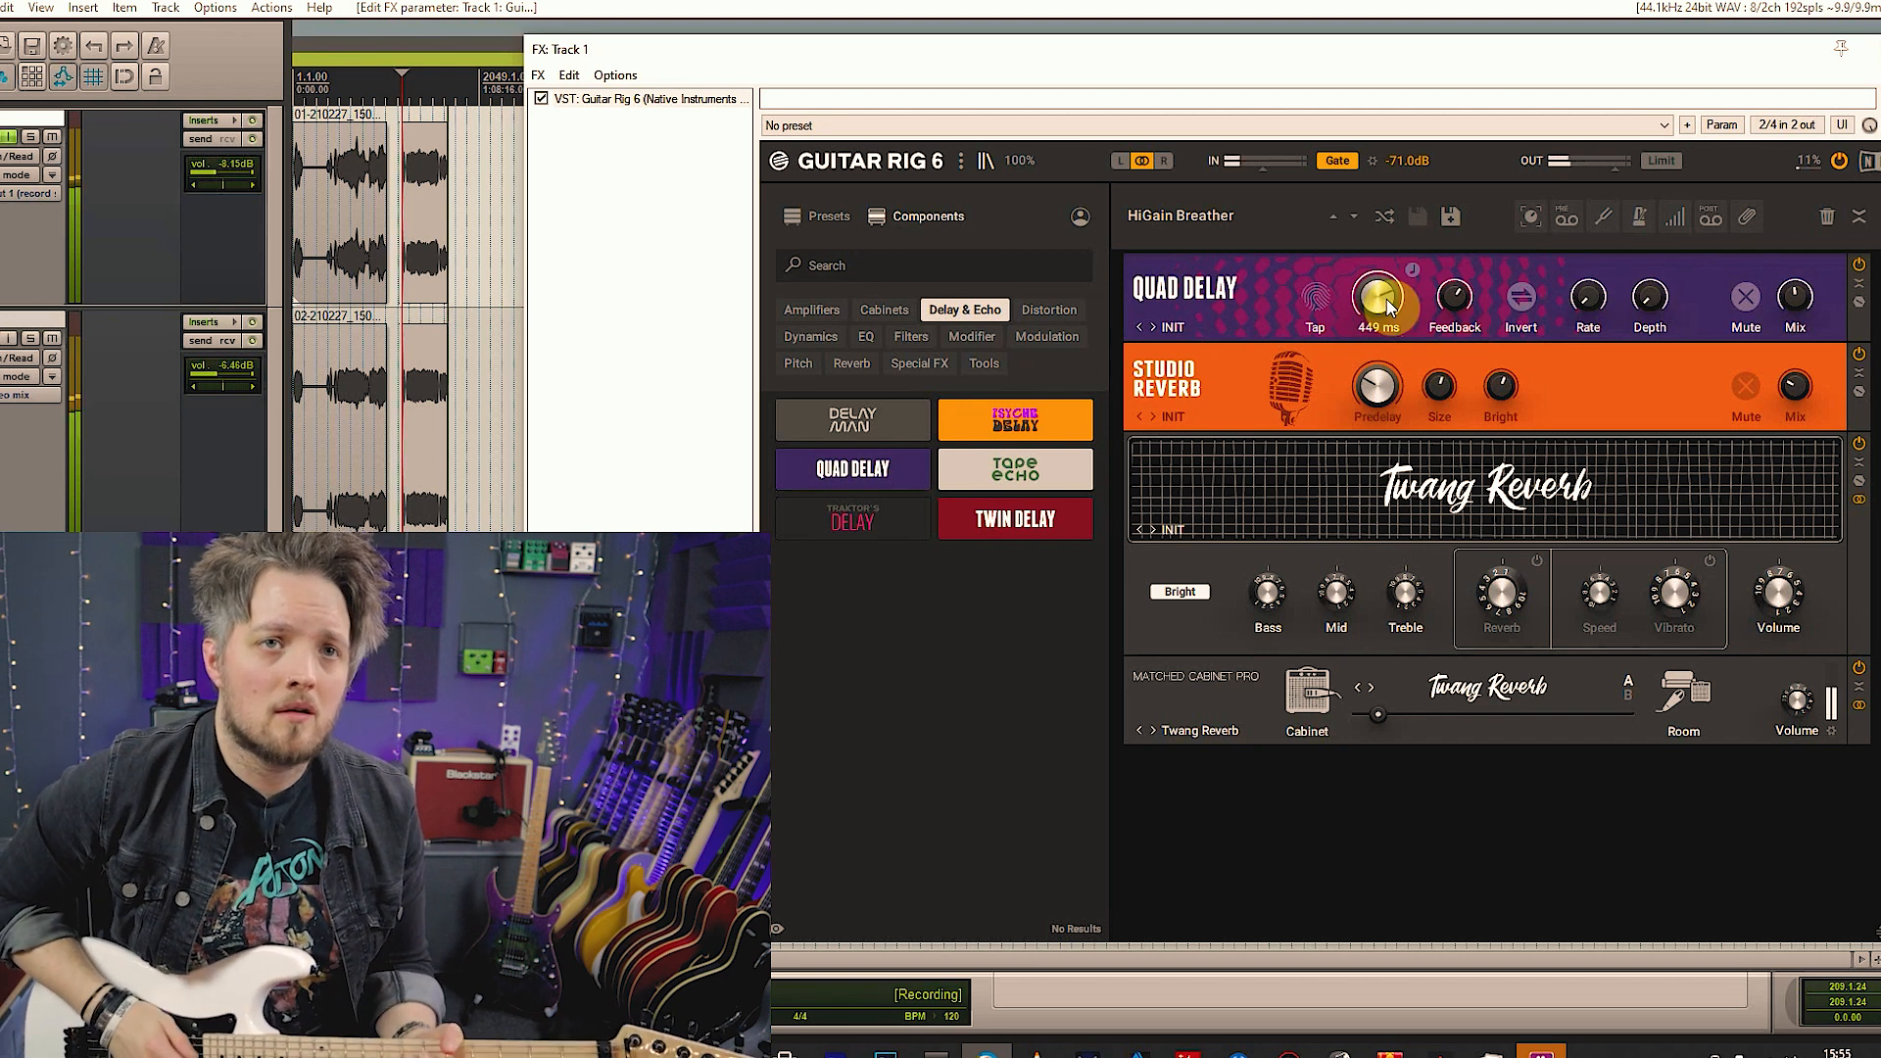
click(1518, 297)
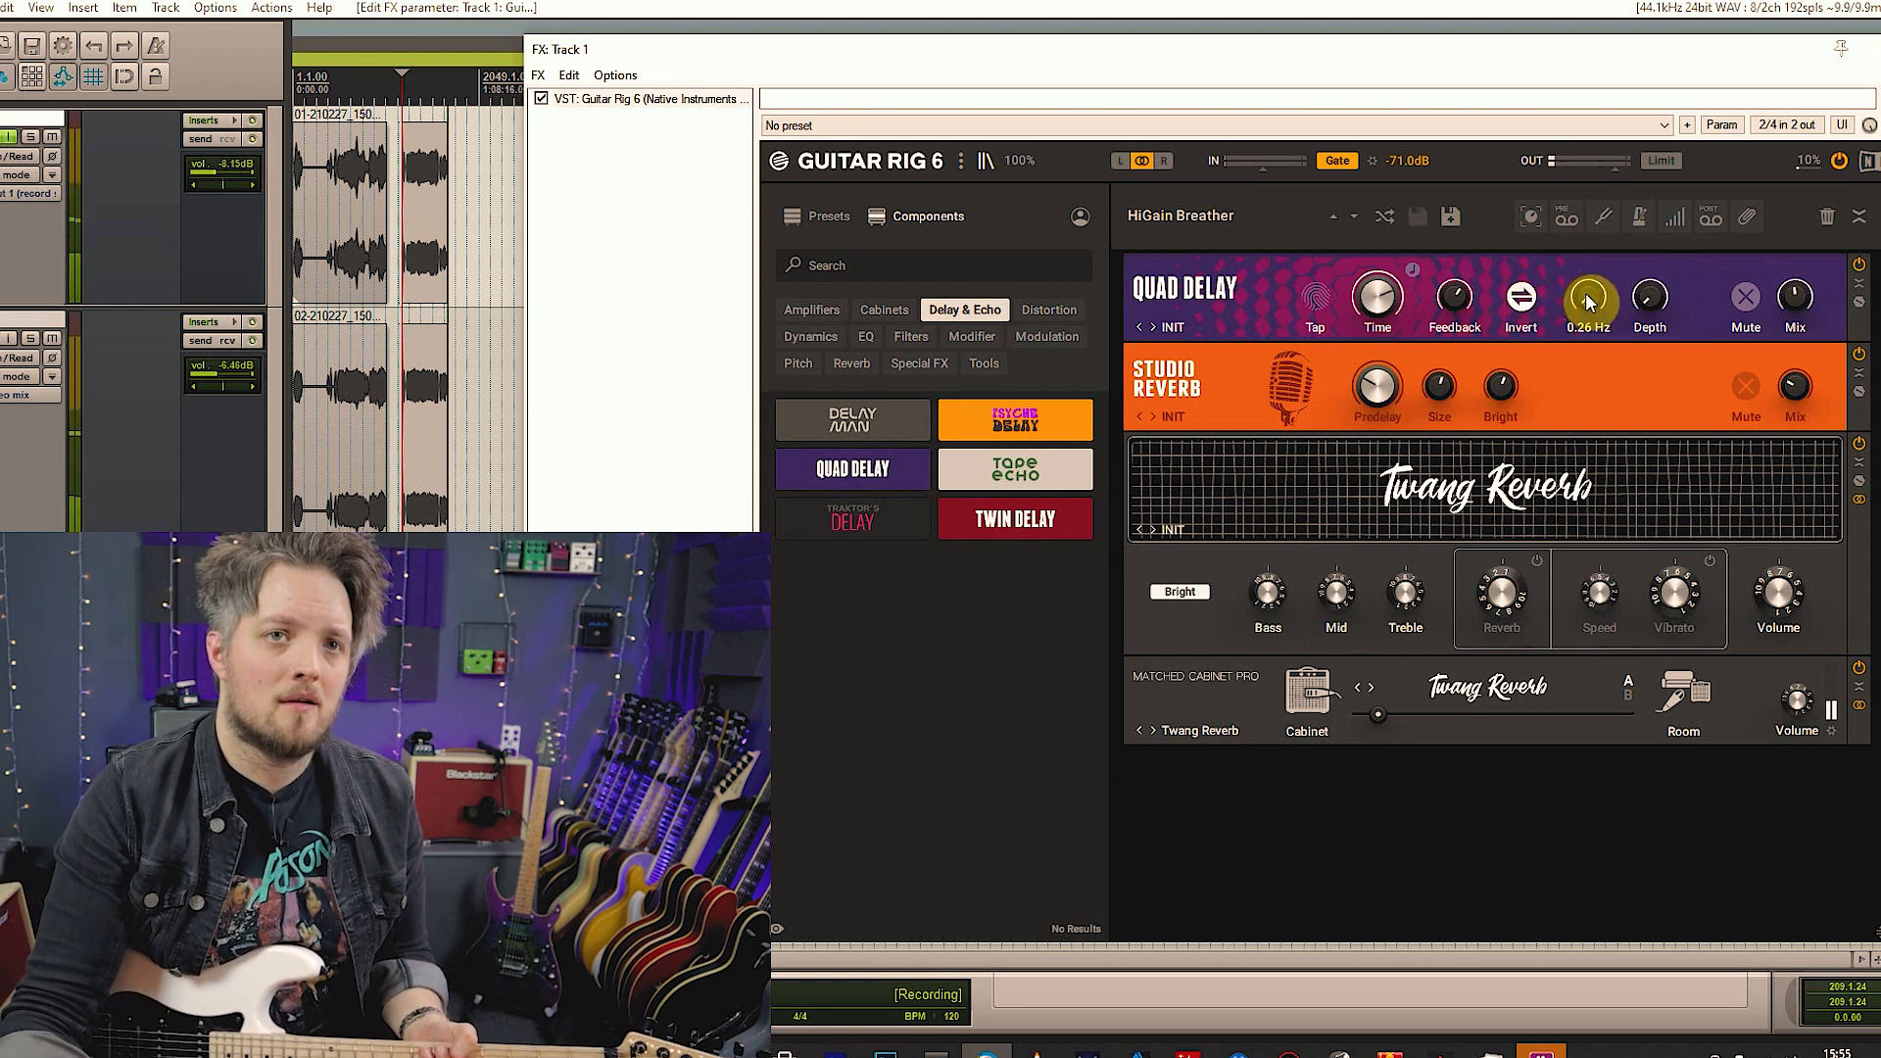
drag(1649, 297, 1653, 311)
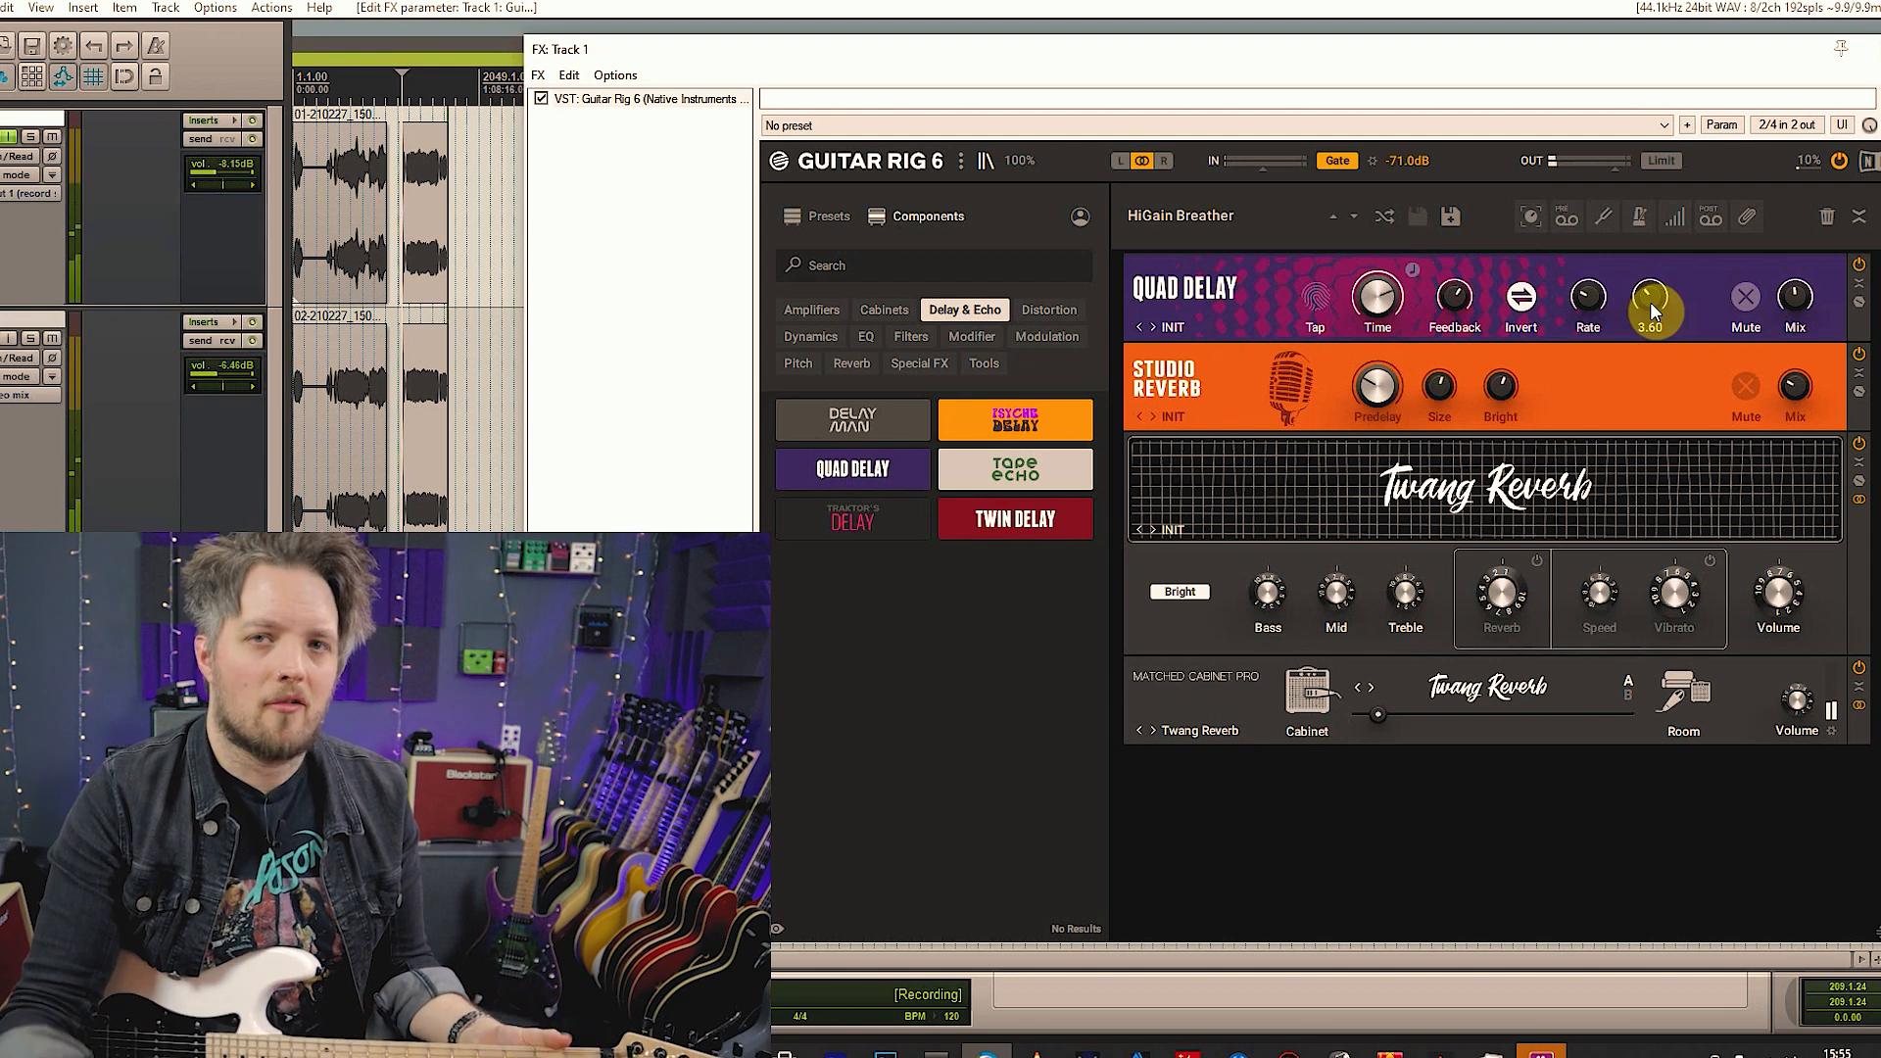
drag(1651, 310, 1646, 297)
drag(1591, 311, 1591, 274)
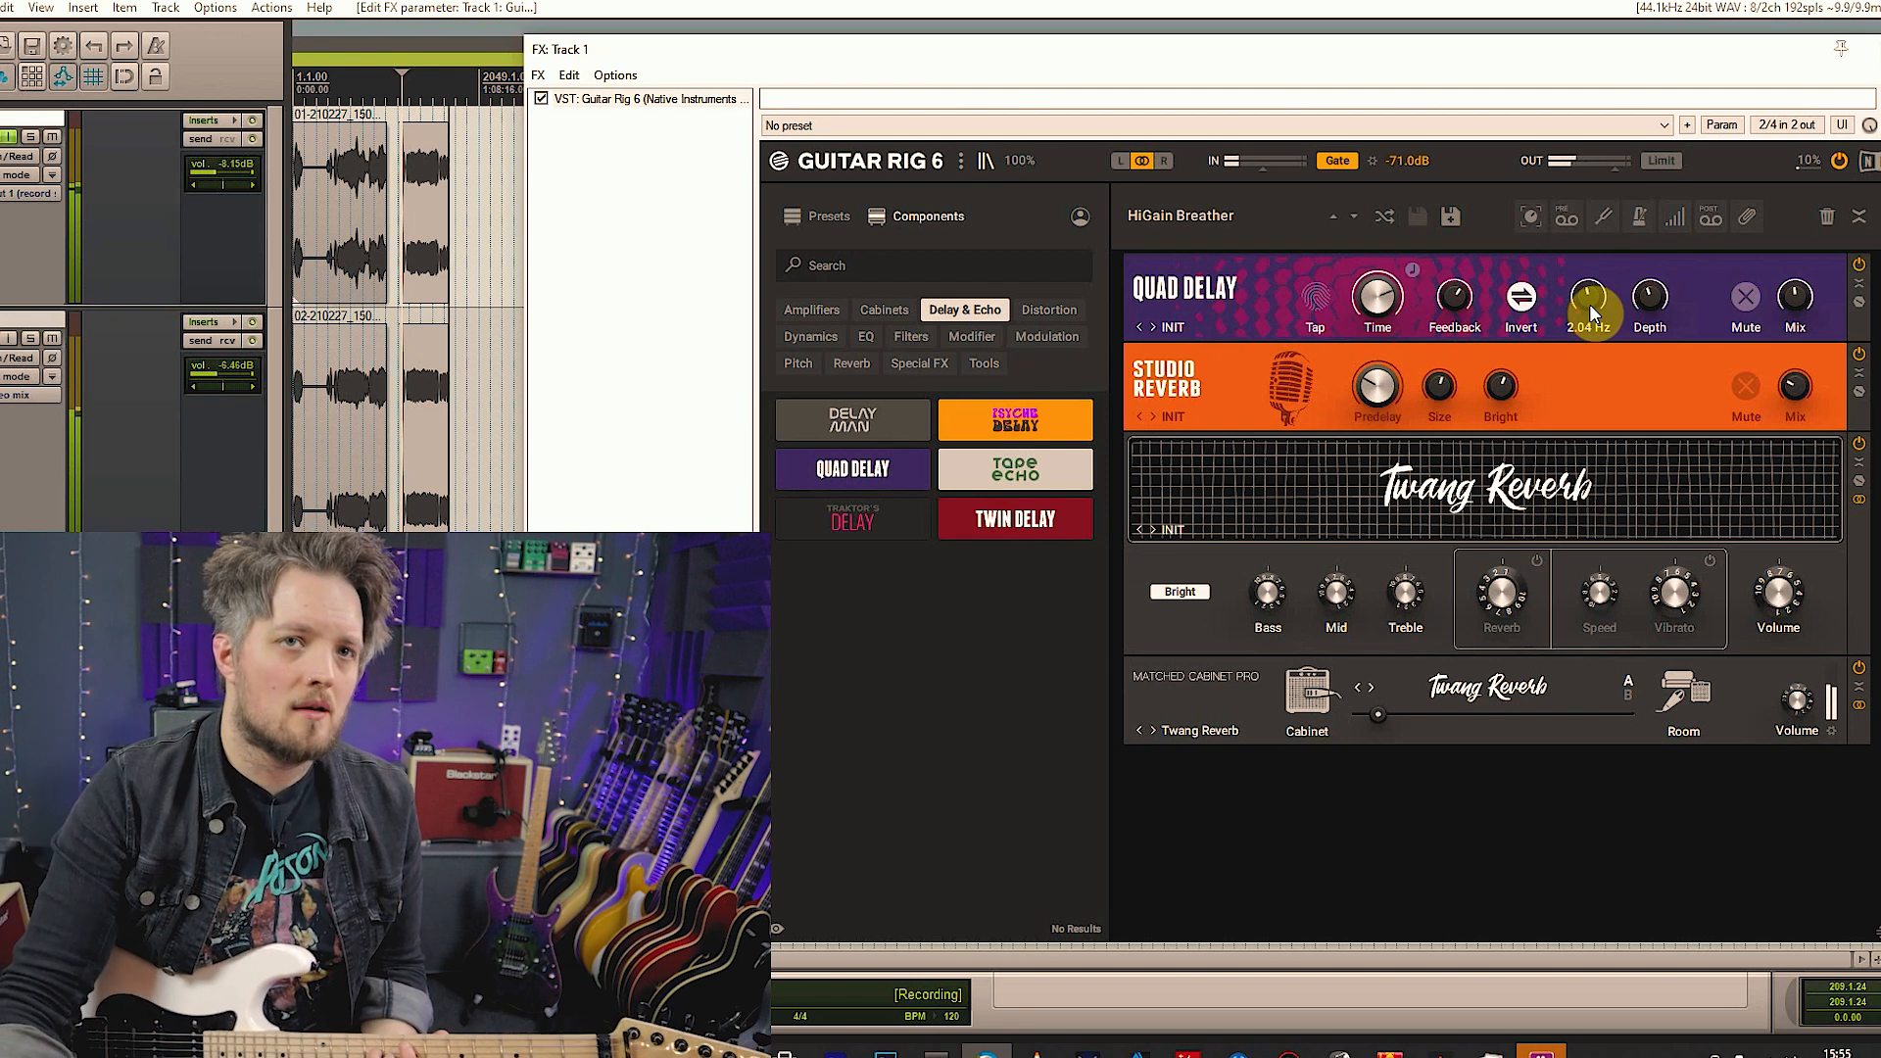
drag(1653, 299, 1653, 279)
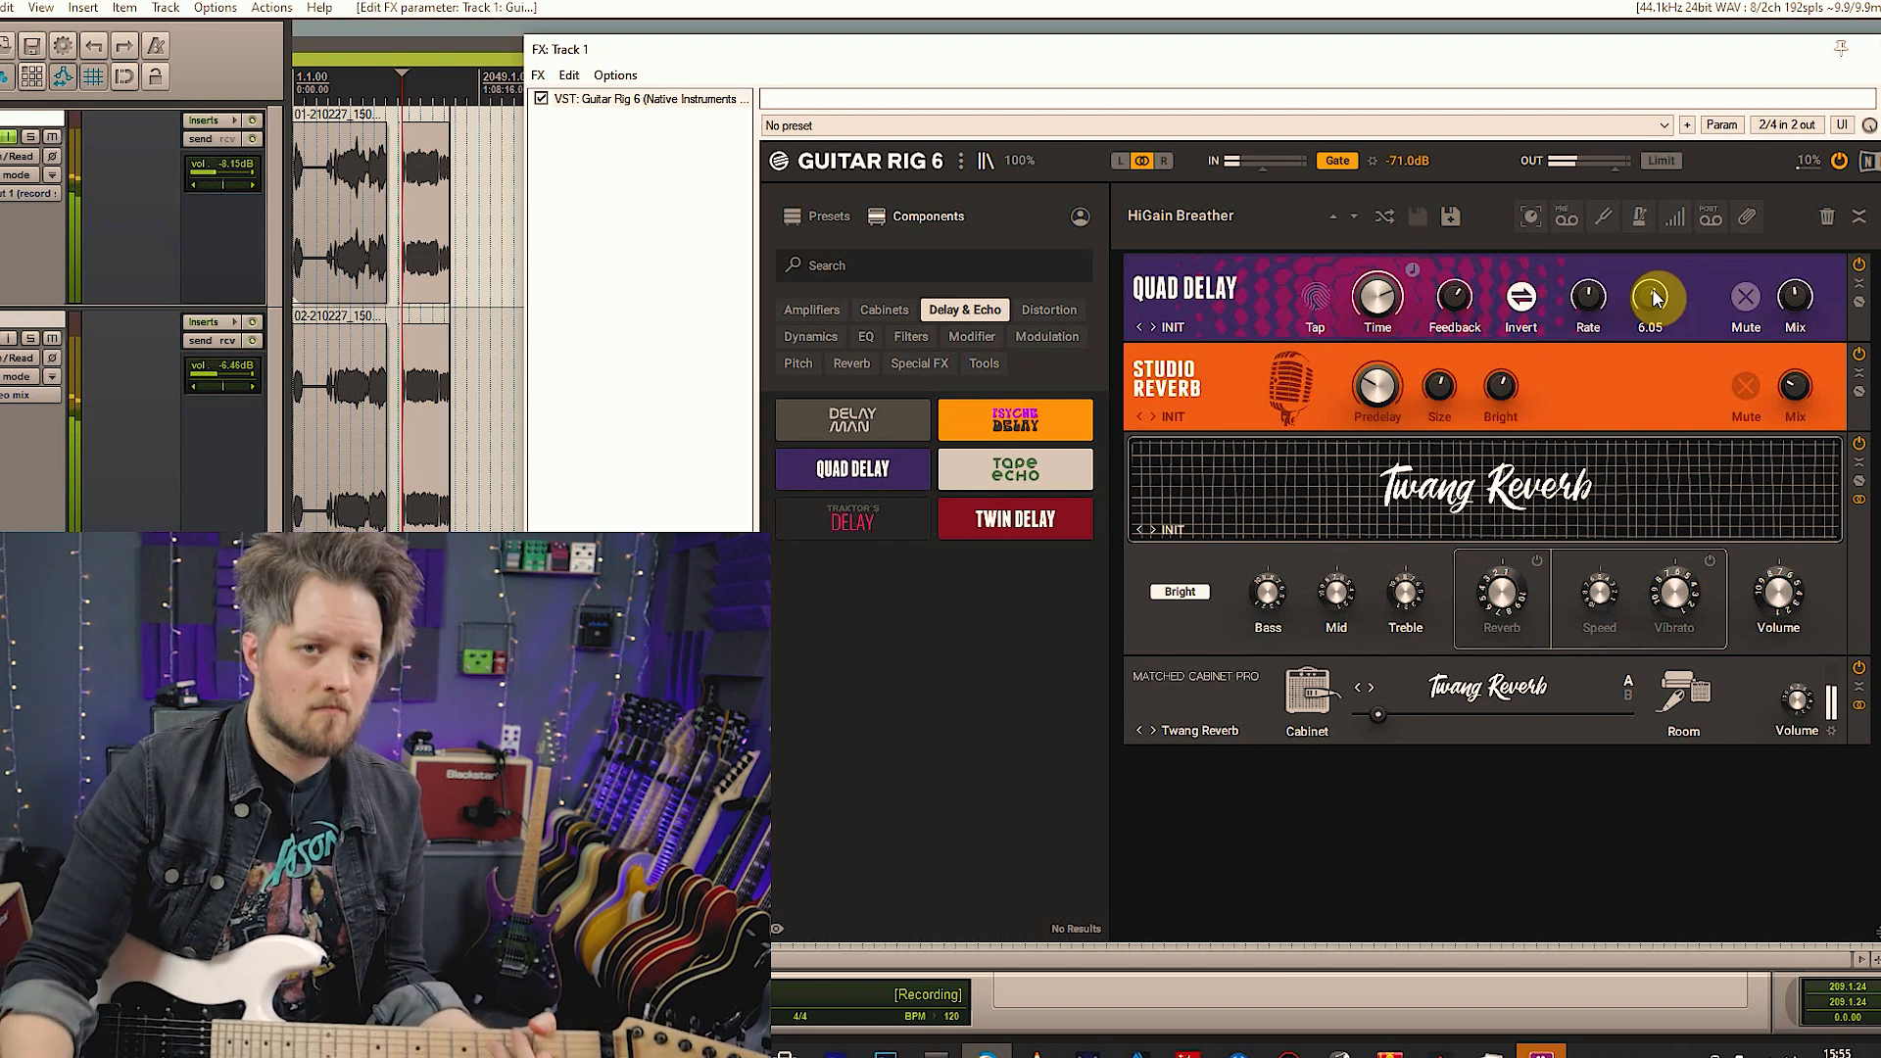
Replace Quad Delay with Delay Man ahead of Studio Reverb, adjust its Depth and set Mix to 22% / 78%
drag(852, 421, 1307, 297)
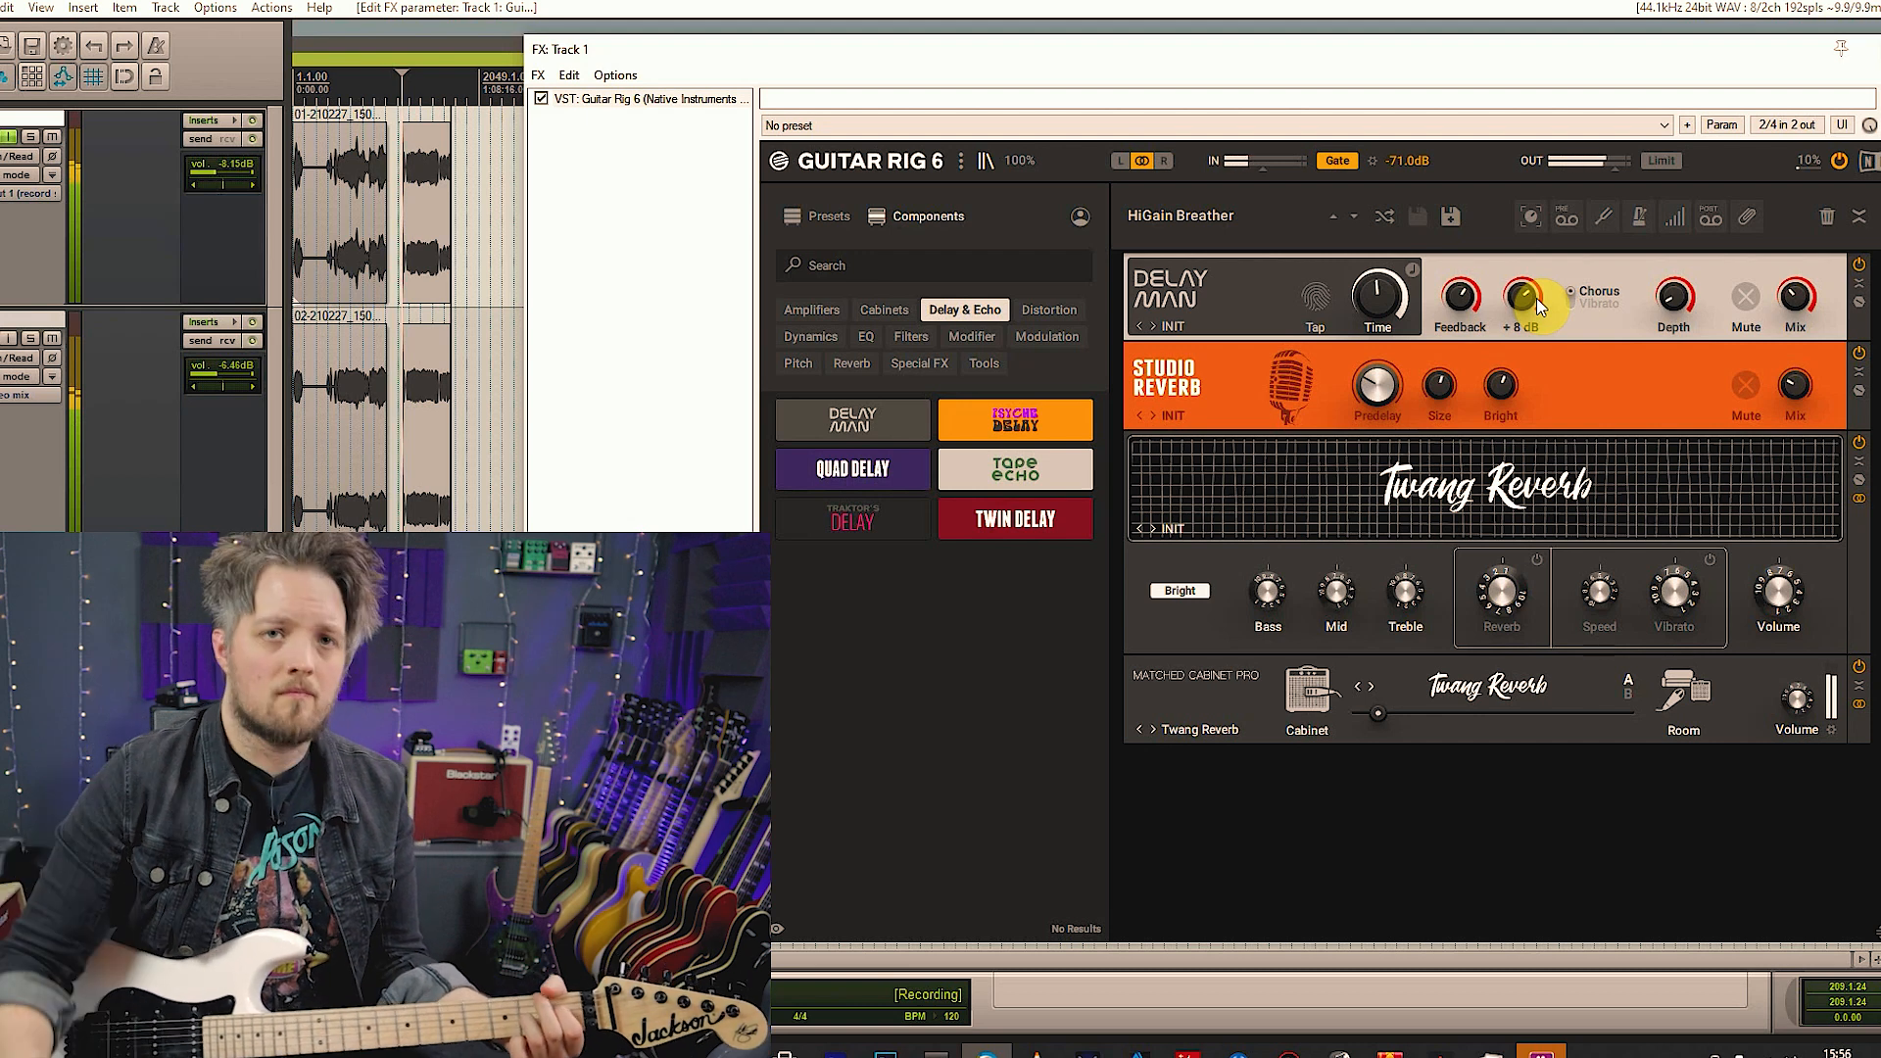
drag(1681, 298, 1681, 239)
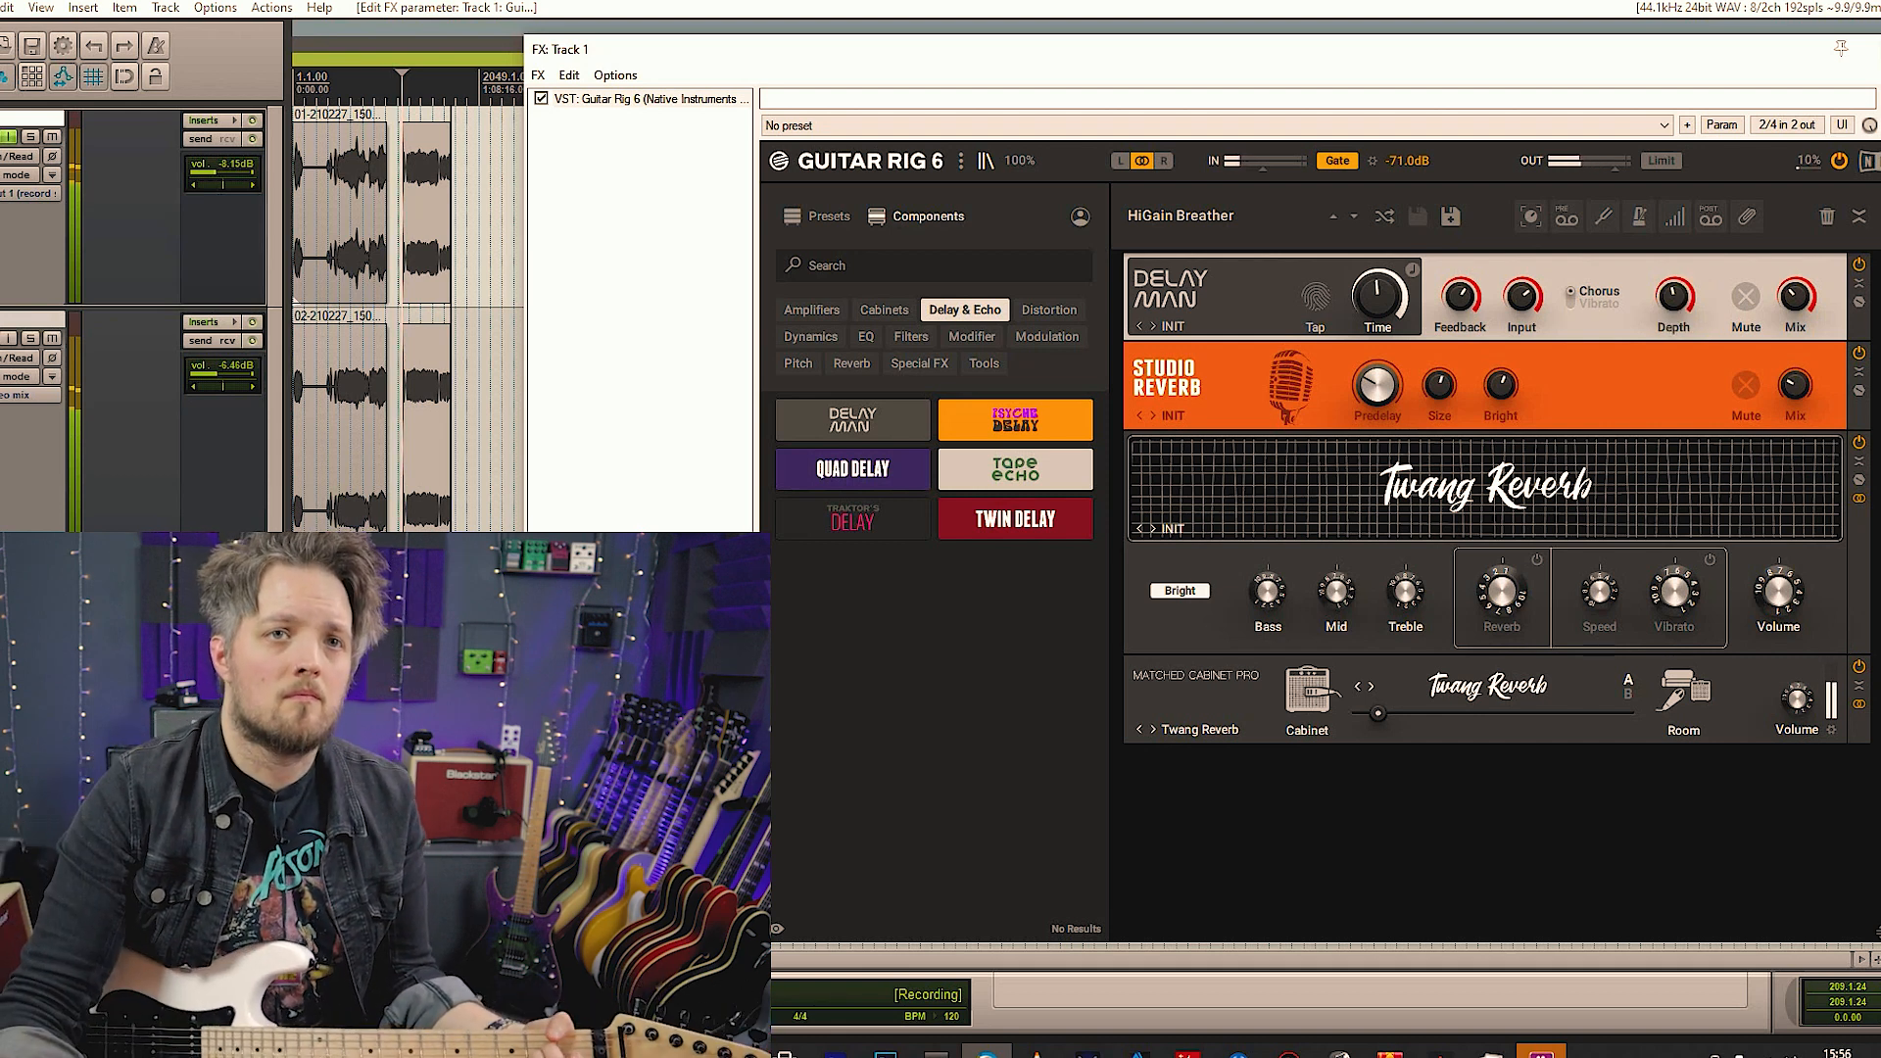
drag(1789, 285, 1789, 206)
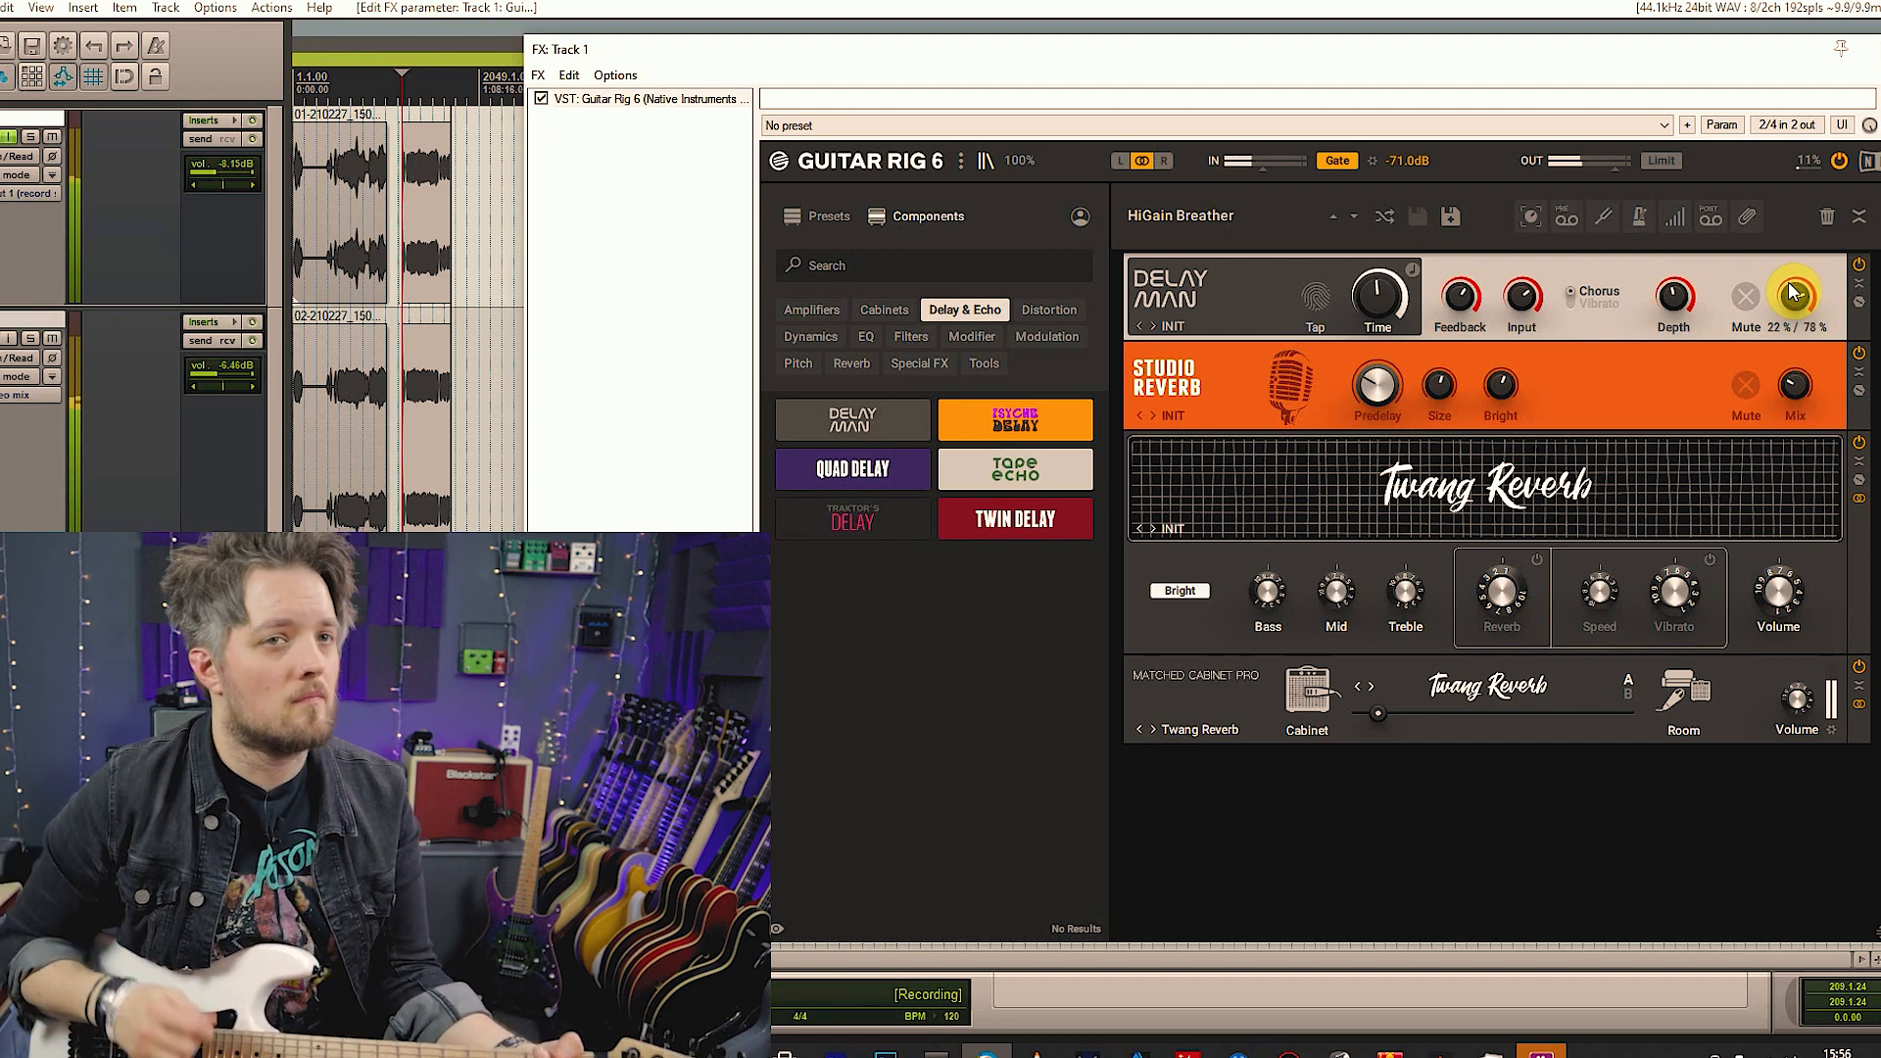
Replace Delay Man with Twin Delay and adjust the left-channel Time
drag(1021, 524, 1412, 349)
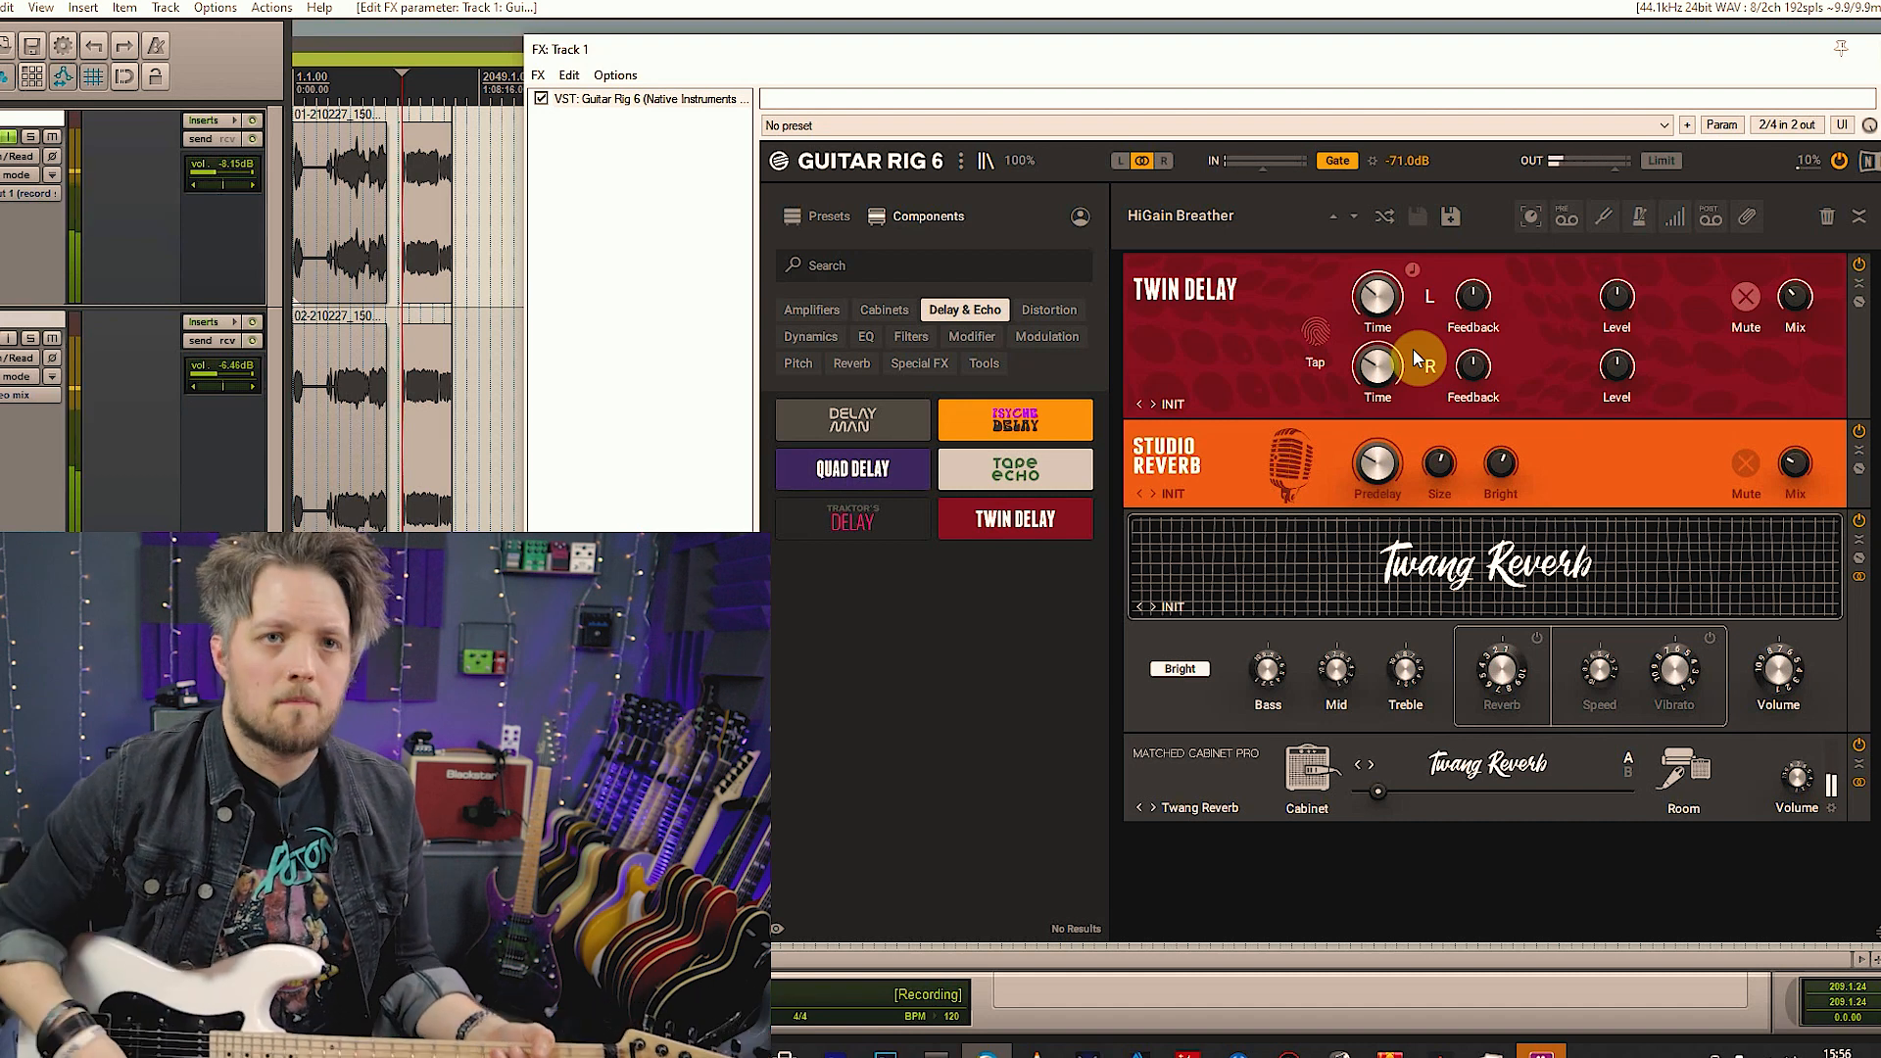
drag(1382, 300, 1381, 217)
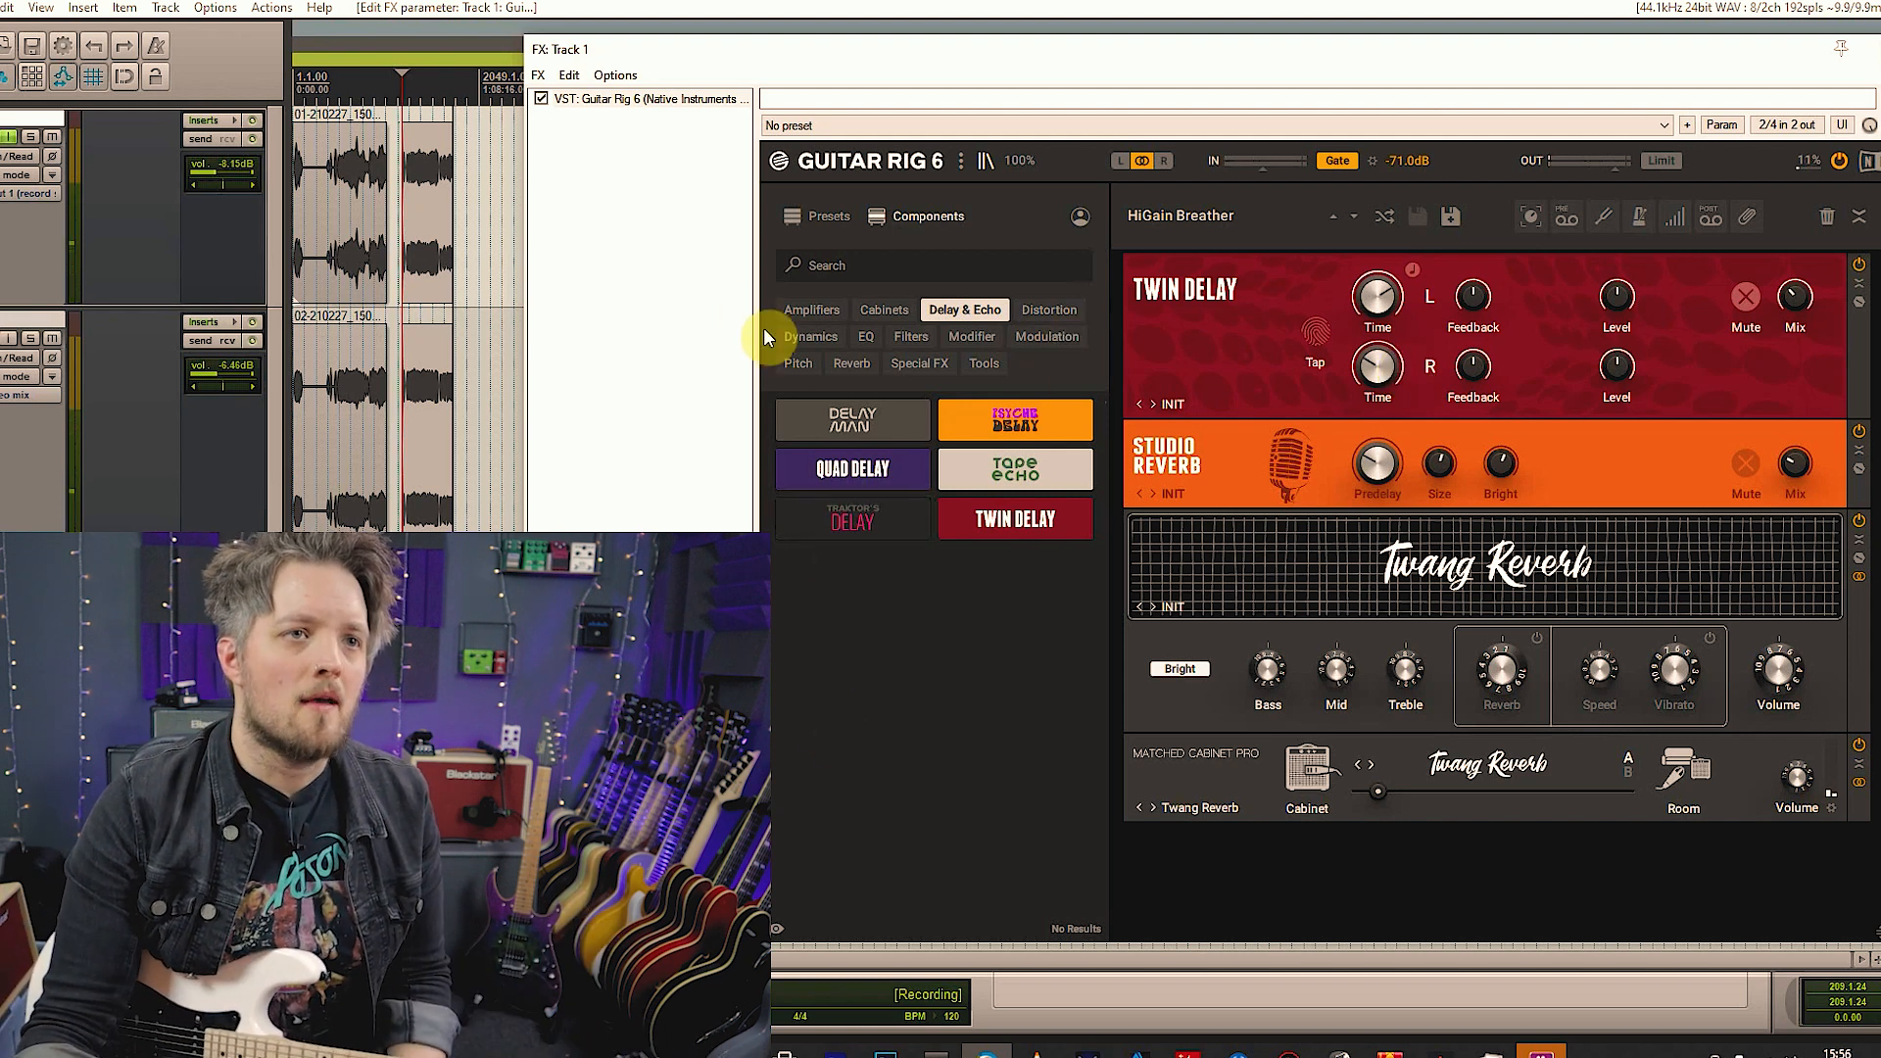
Replace Twin Delay with Solid Bus Comp, set Threshold to -8.1 dB and adjust Makeup and Ratio
click(809, 338)
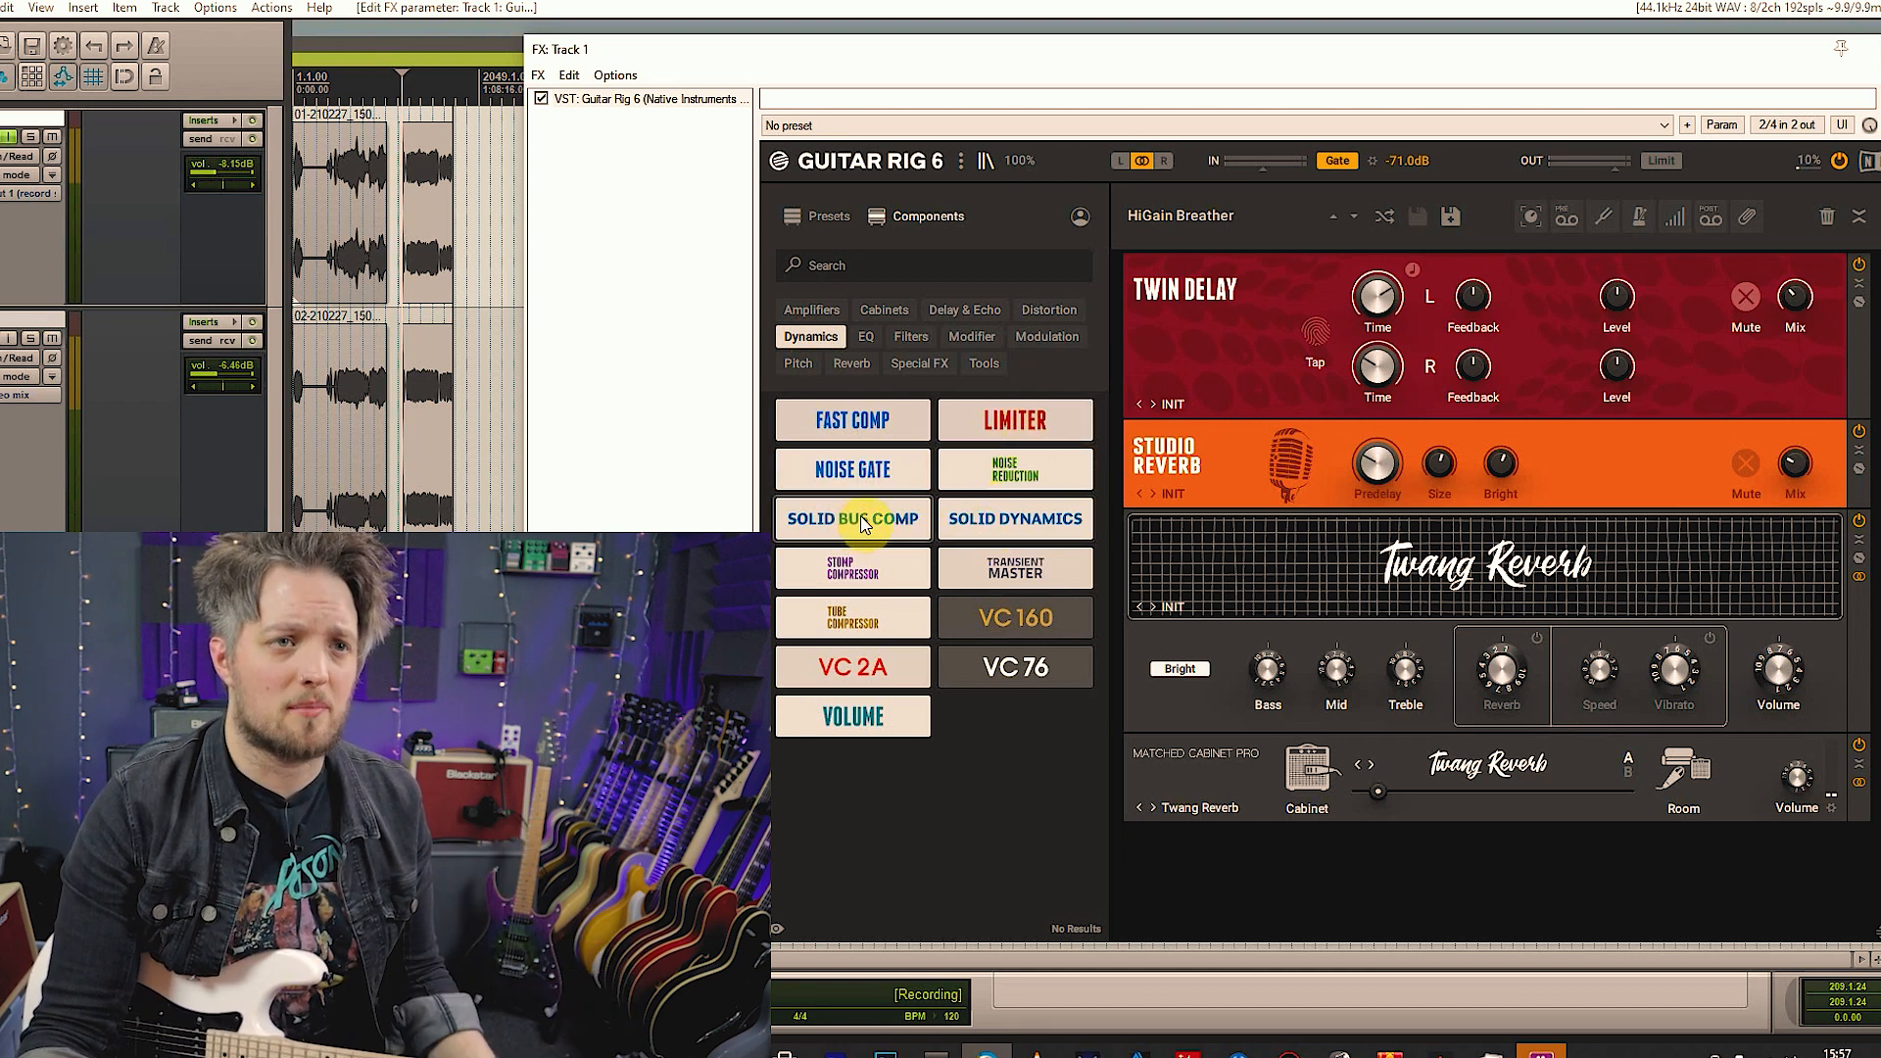
drag(867, 522, 1312, 344)
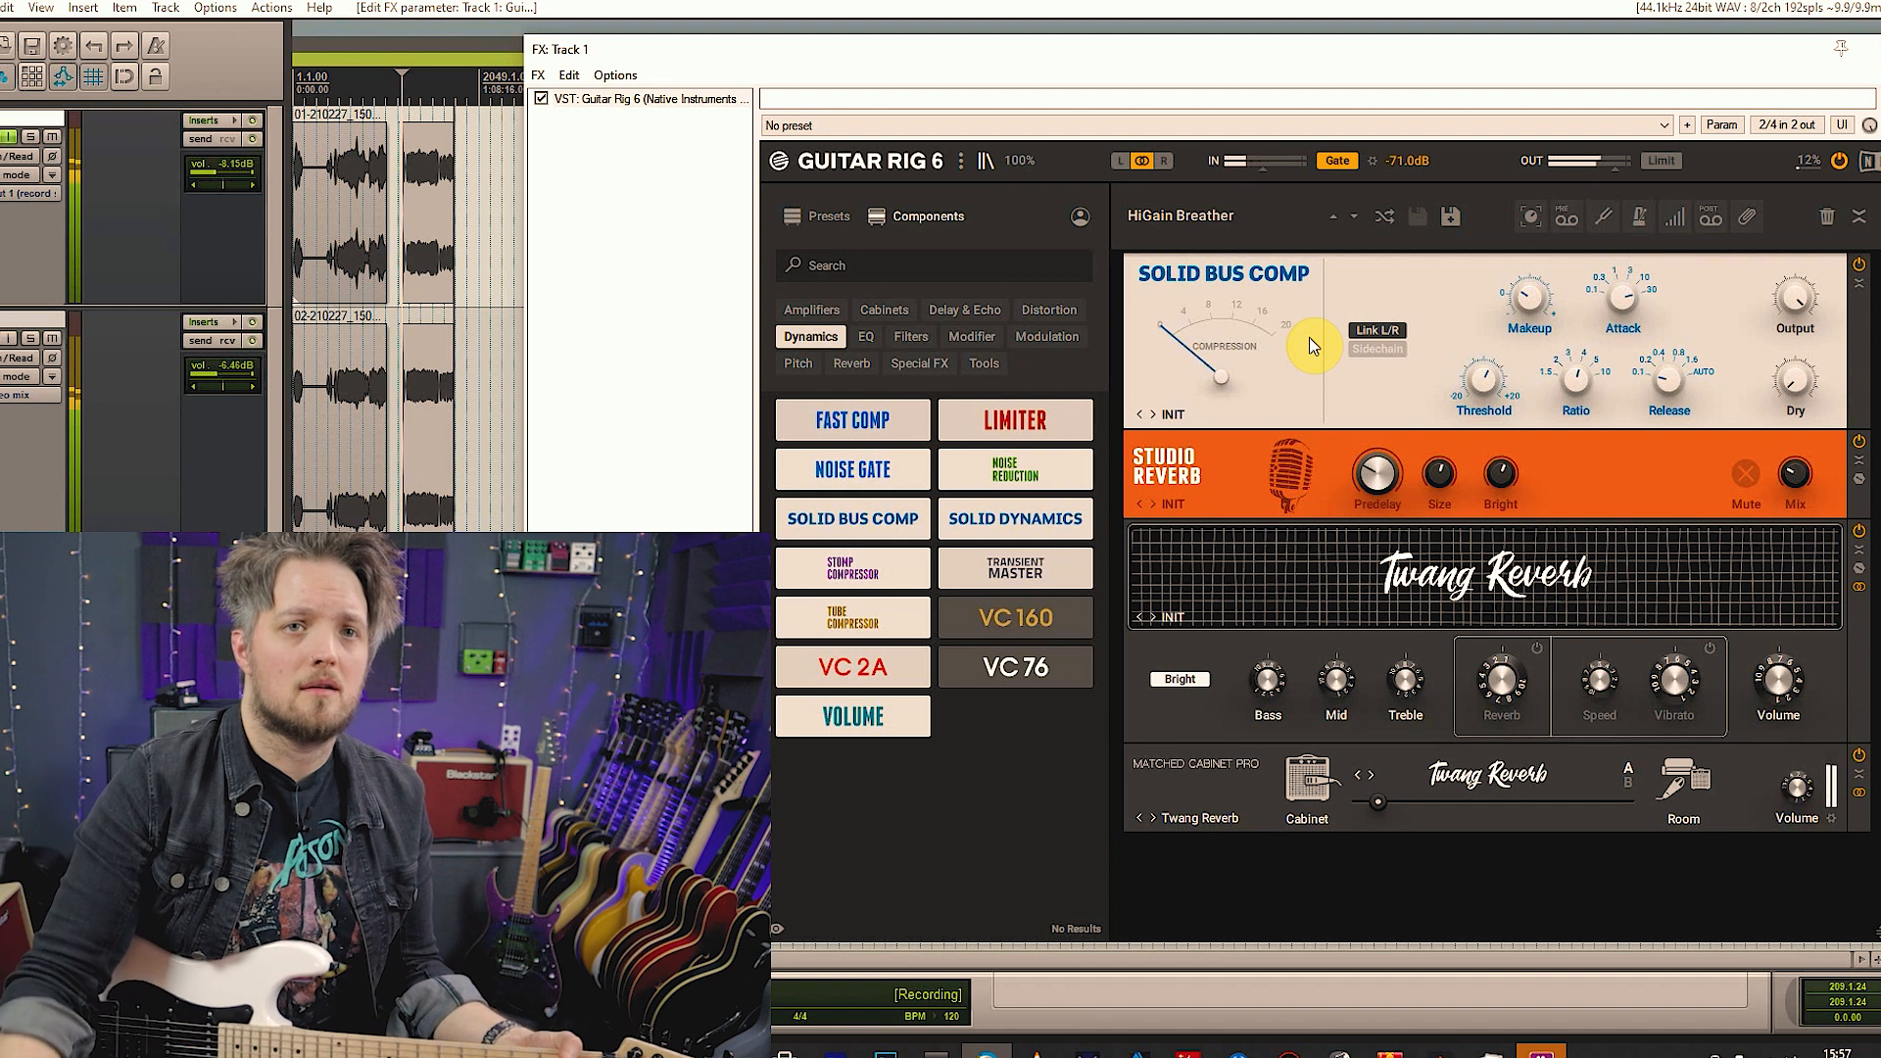
drag(1535, 301, 1608, 324)
drag(1490, 383, 1489, 435)
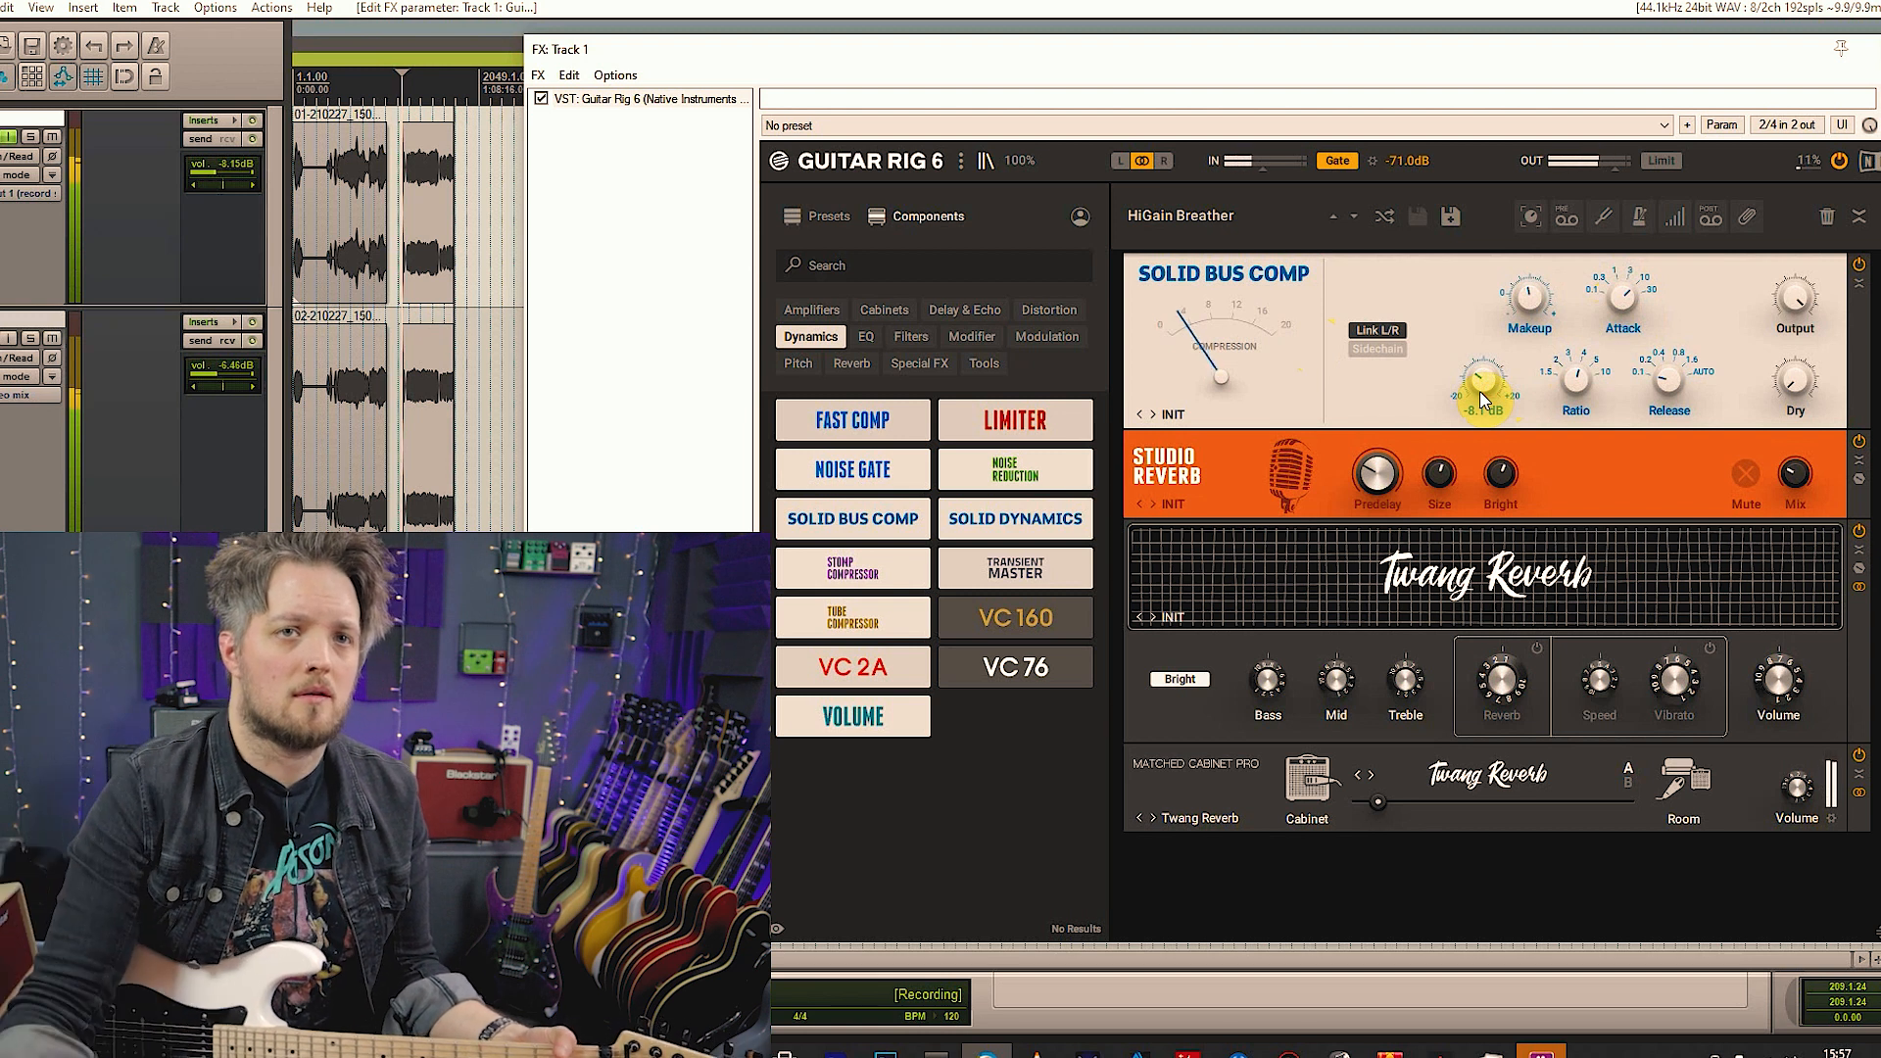
drag(1567, 380, 1568, 401)
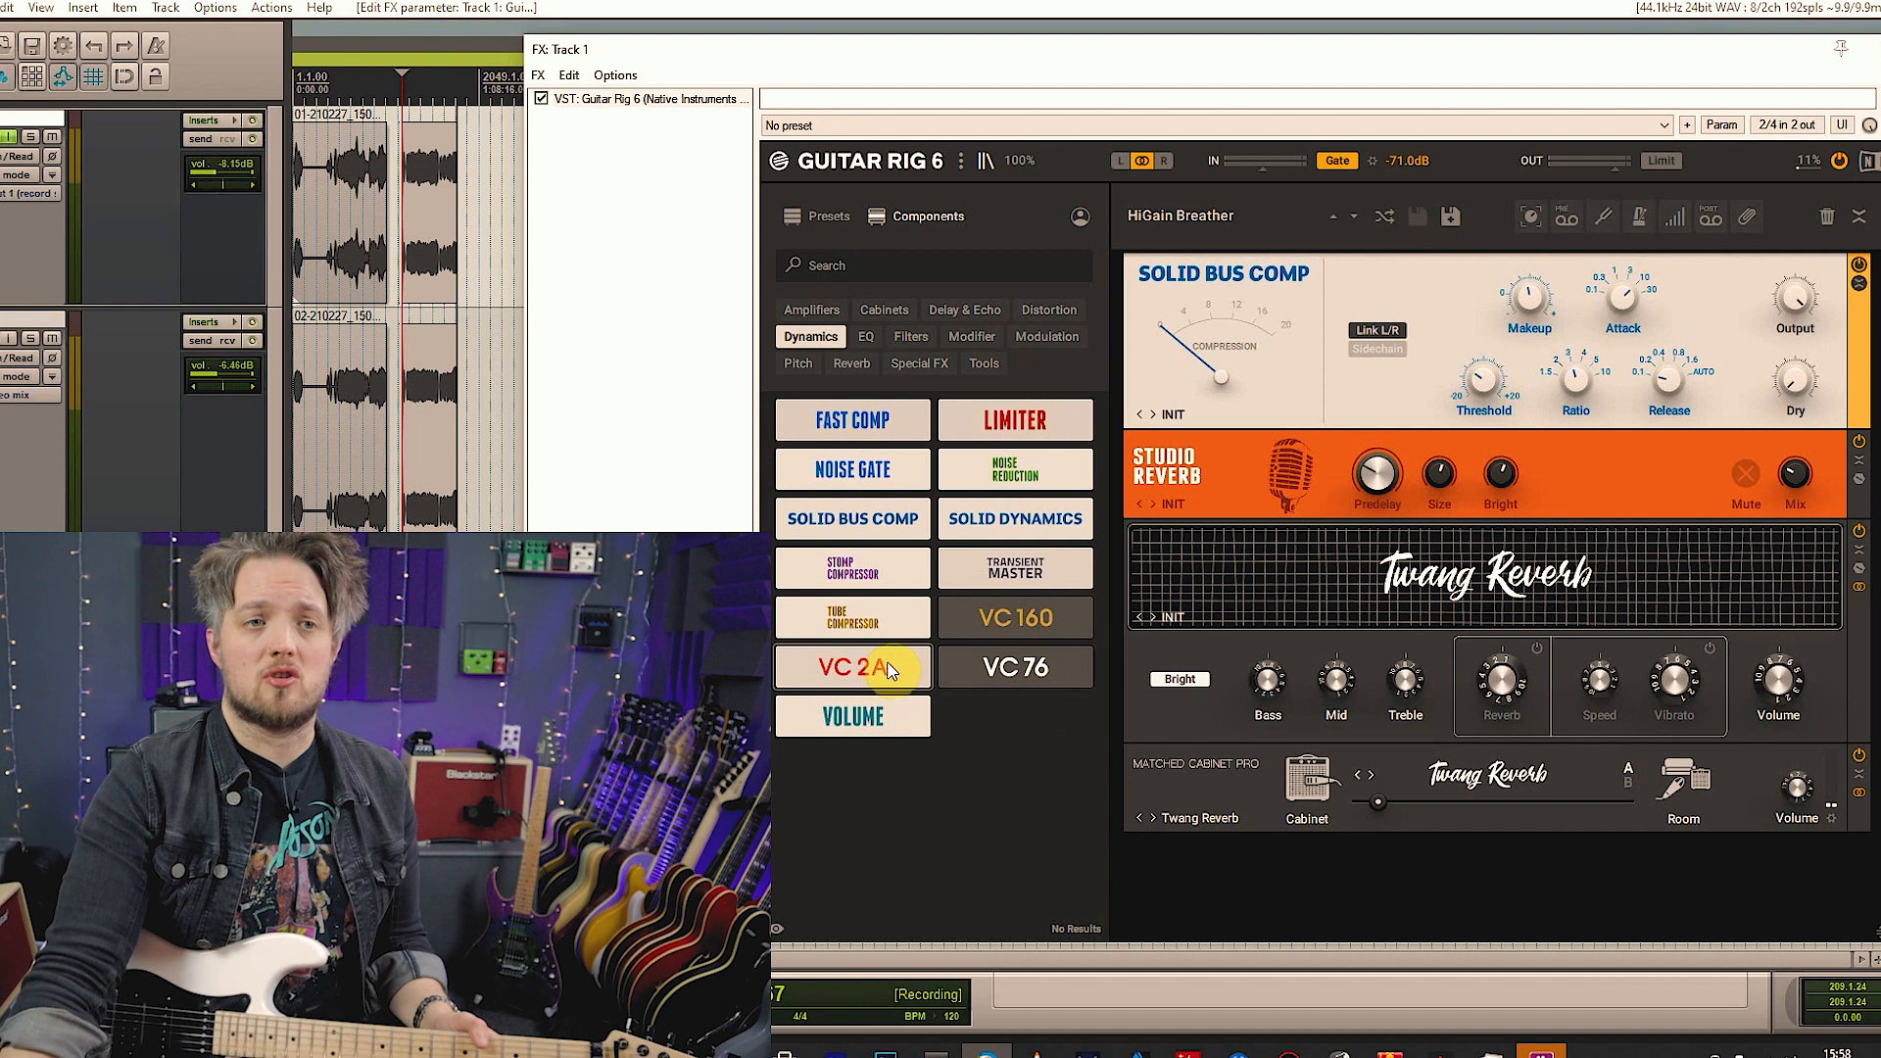
Swap Solid Bus Comp for the VC 76, VC 160 and VC 2A compressors in turn, ending on VC 2A
drag(1012, 667, 1316, 357)
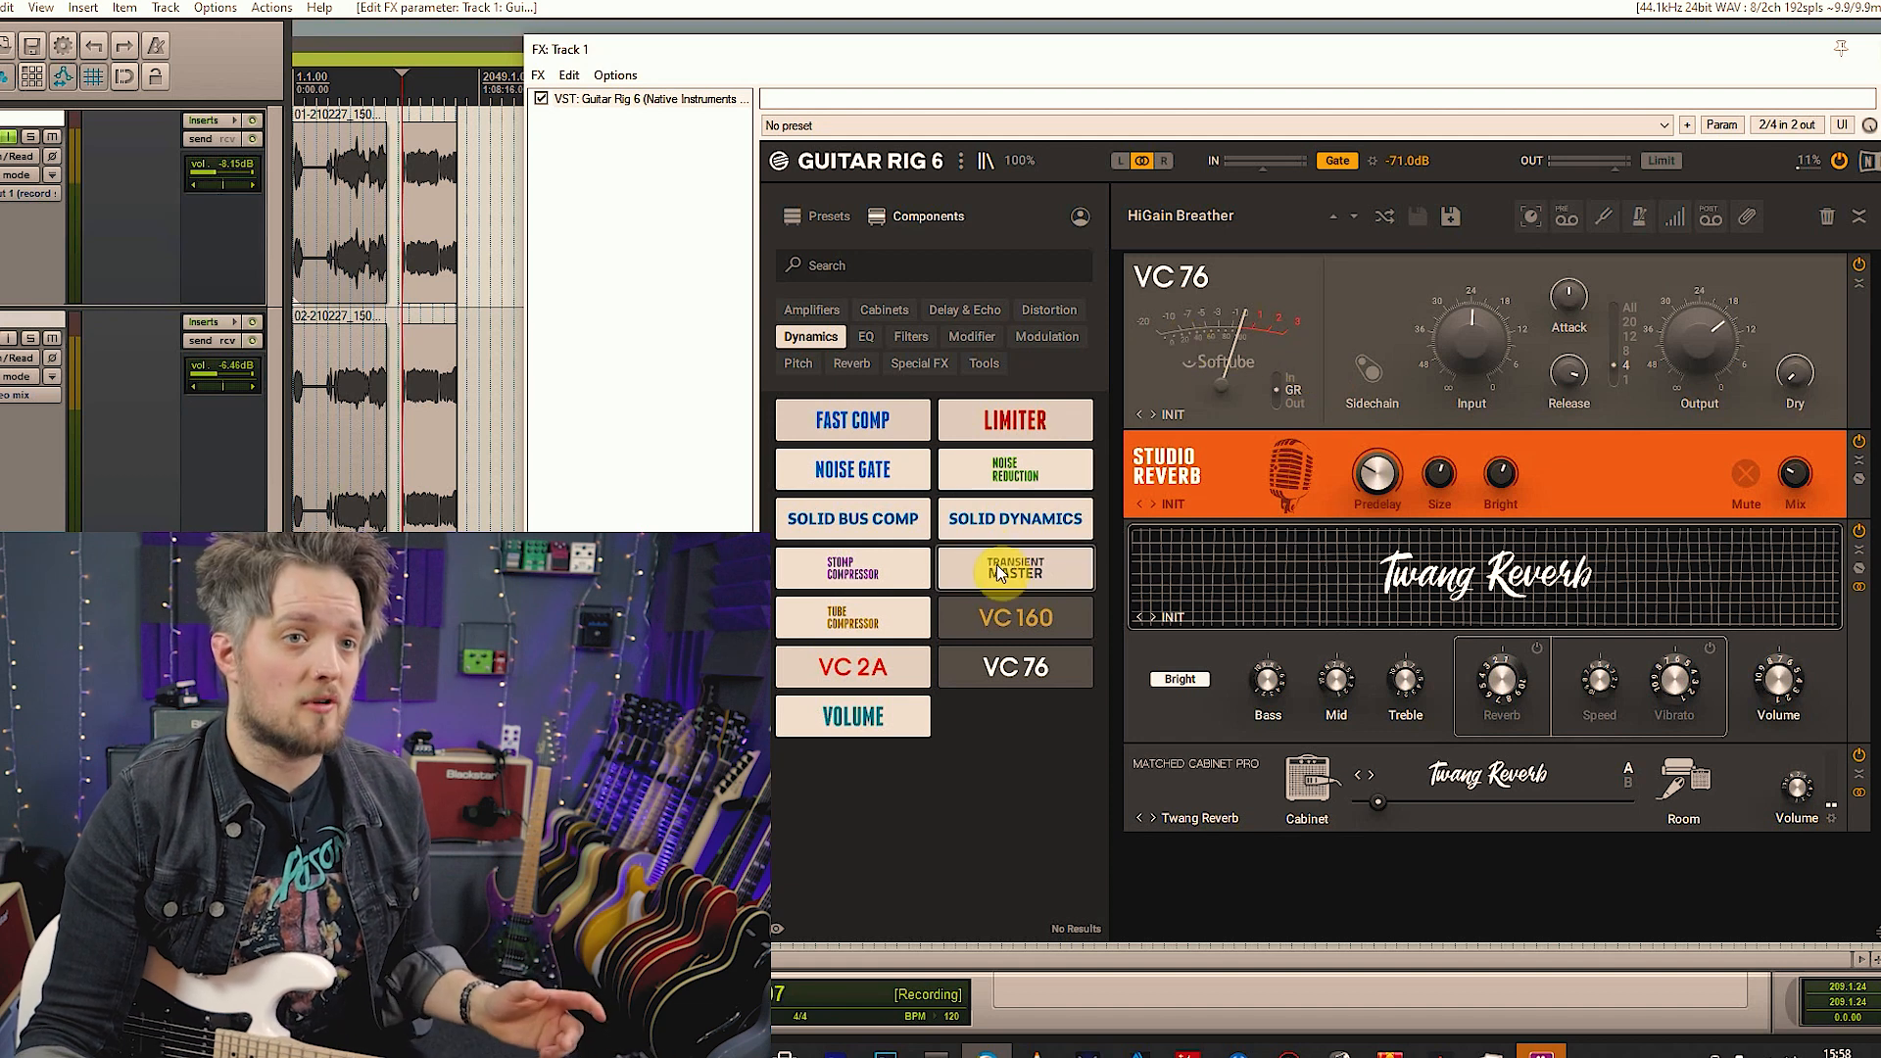
drag(1002, 617, 1422, 347)
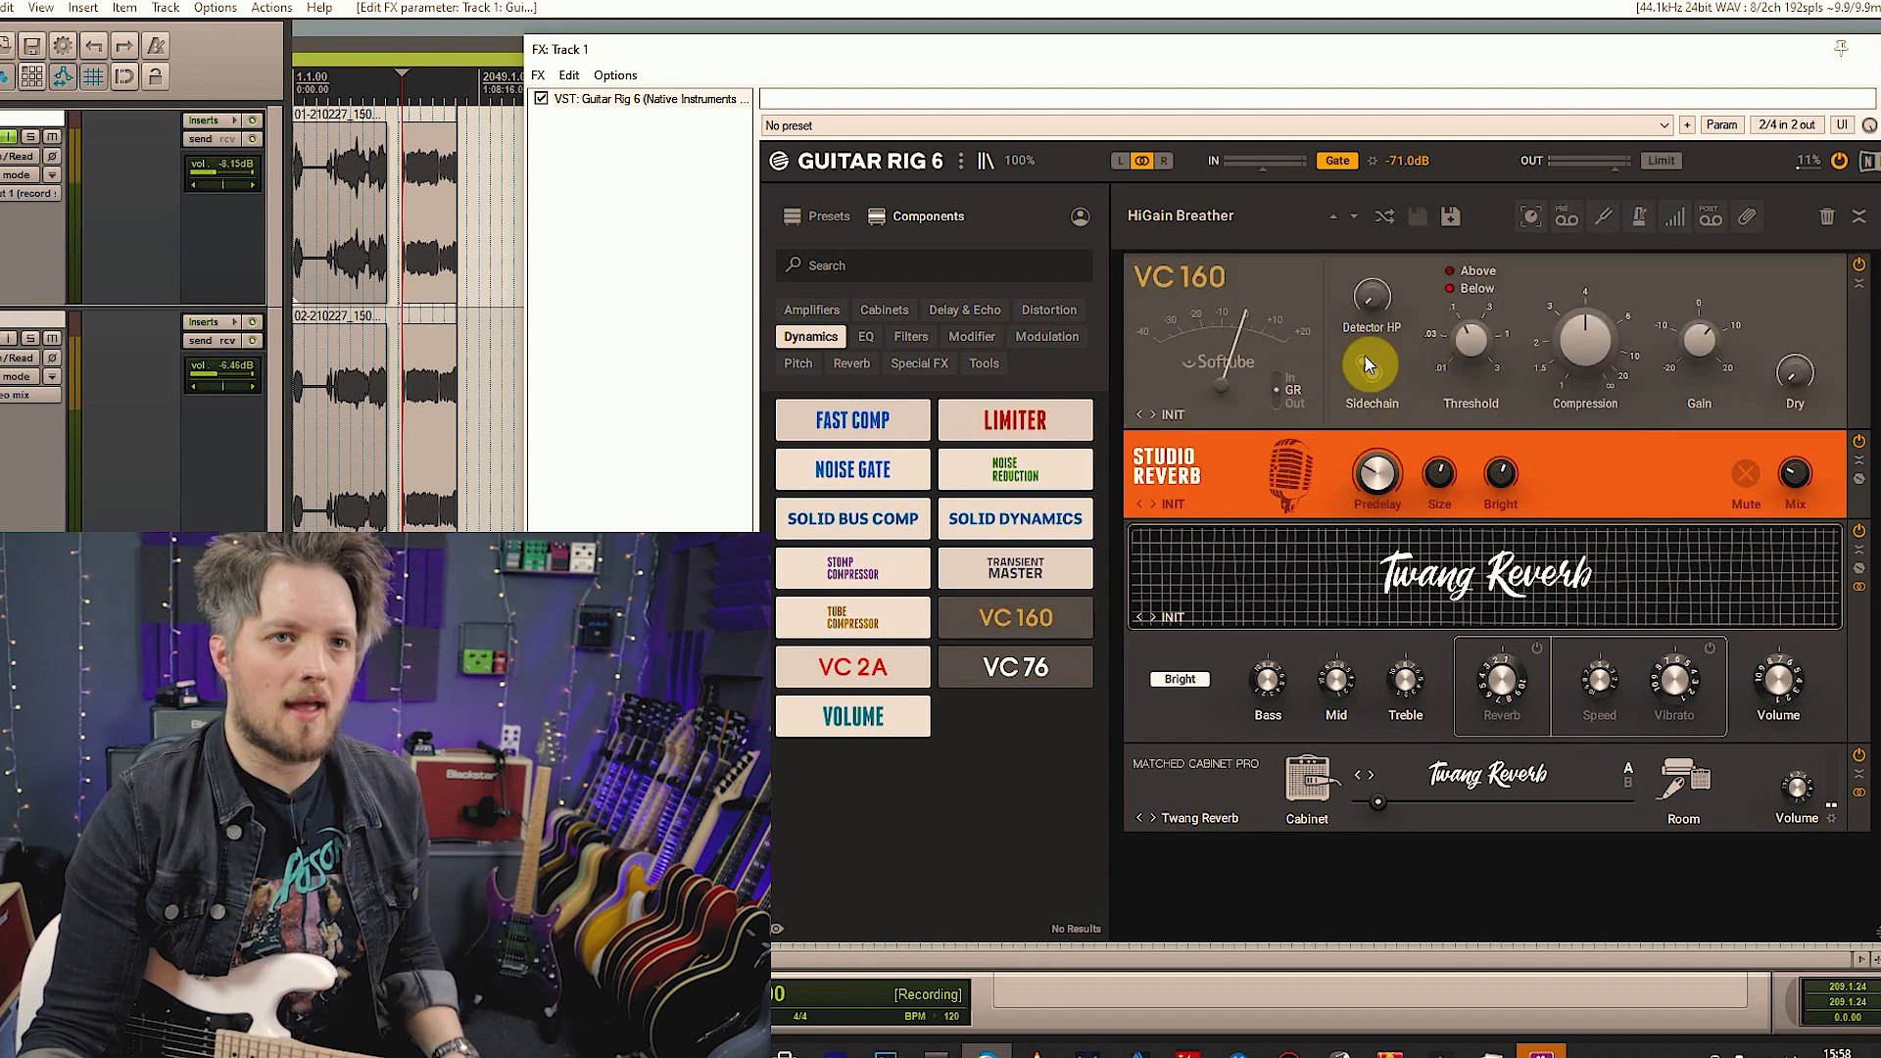
drag(848, 667, 1428, 359)
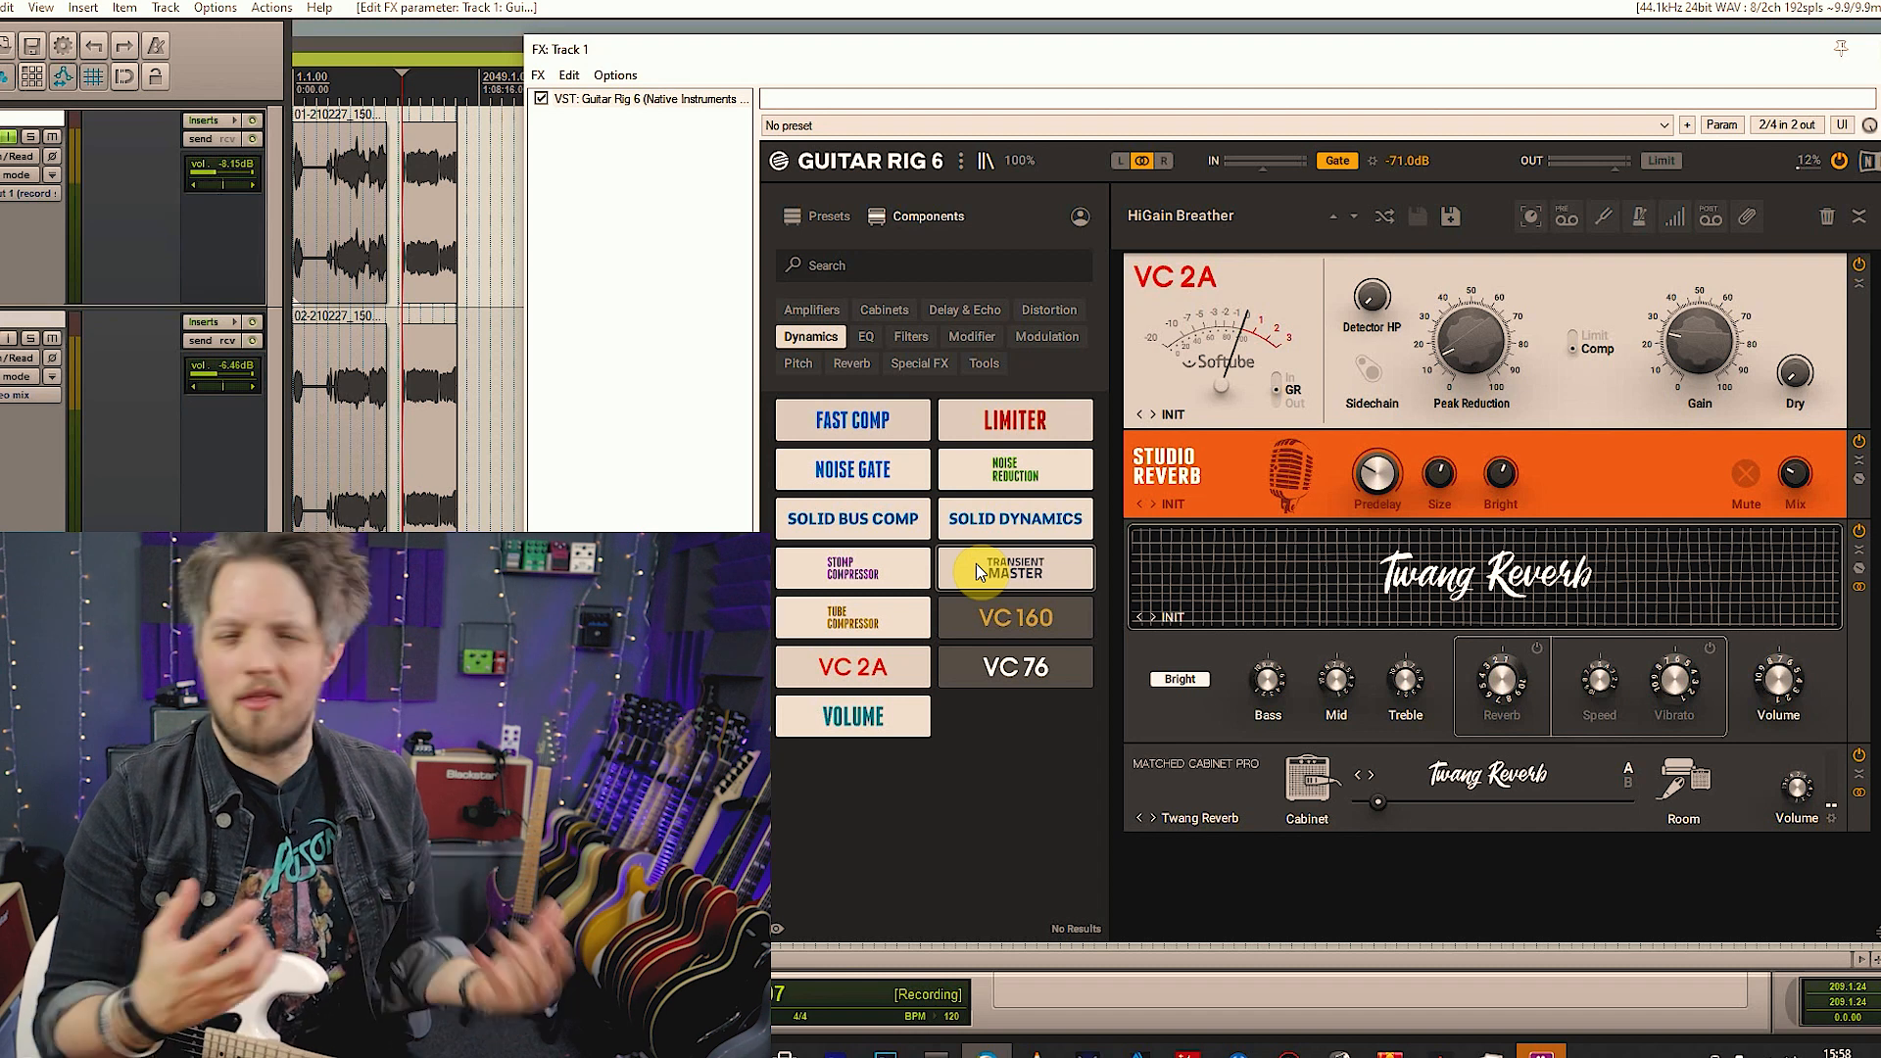
Replace VC 2A with Transient Master, set Sustain to 100% and raise Attack
drag(976, 562, 1376, 367)
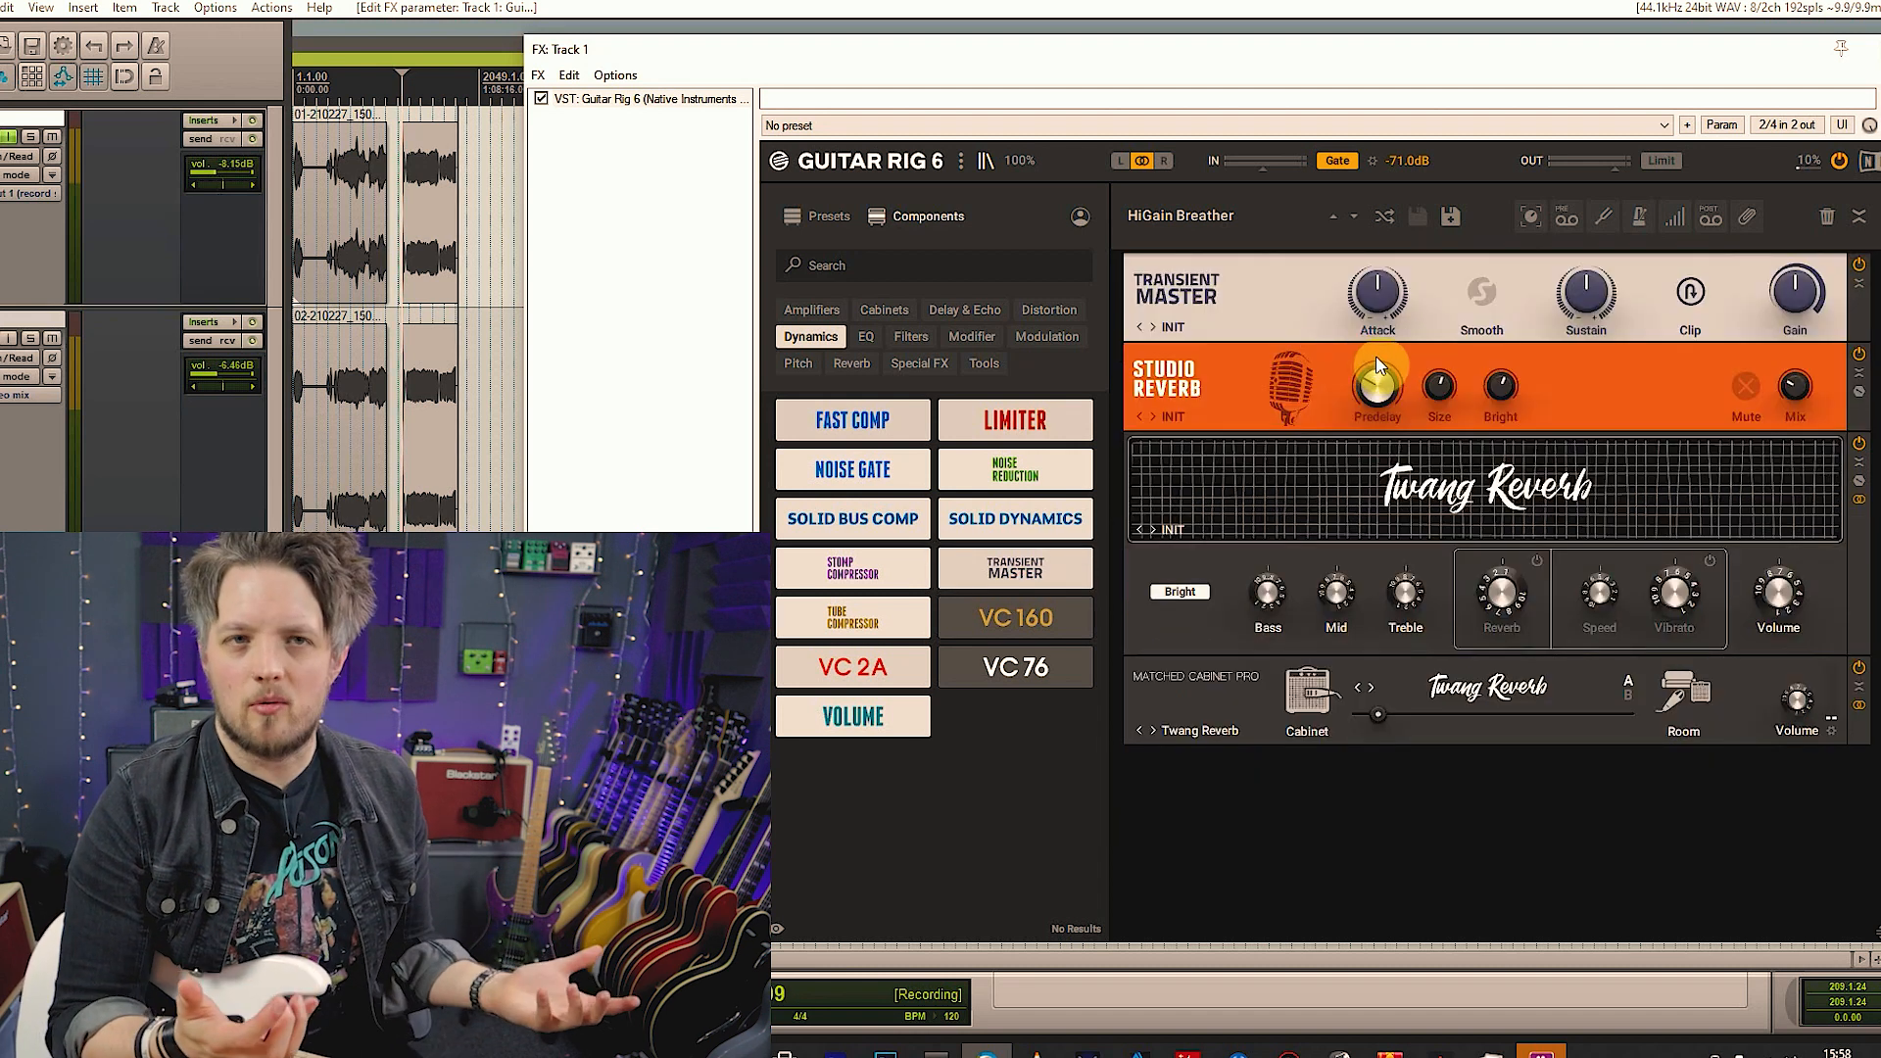
mouse_move(1381, 284)
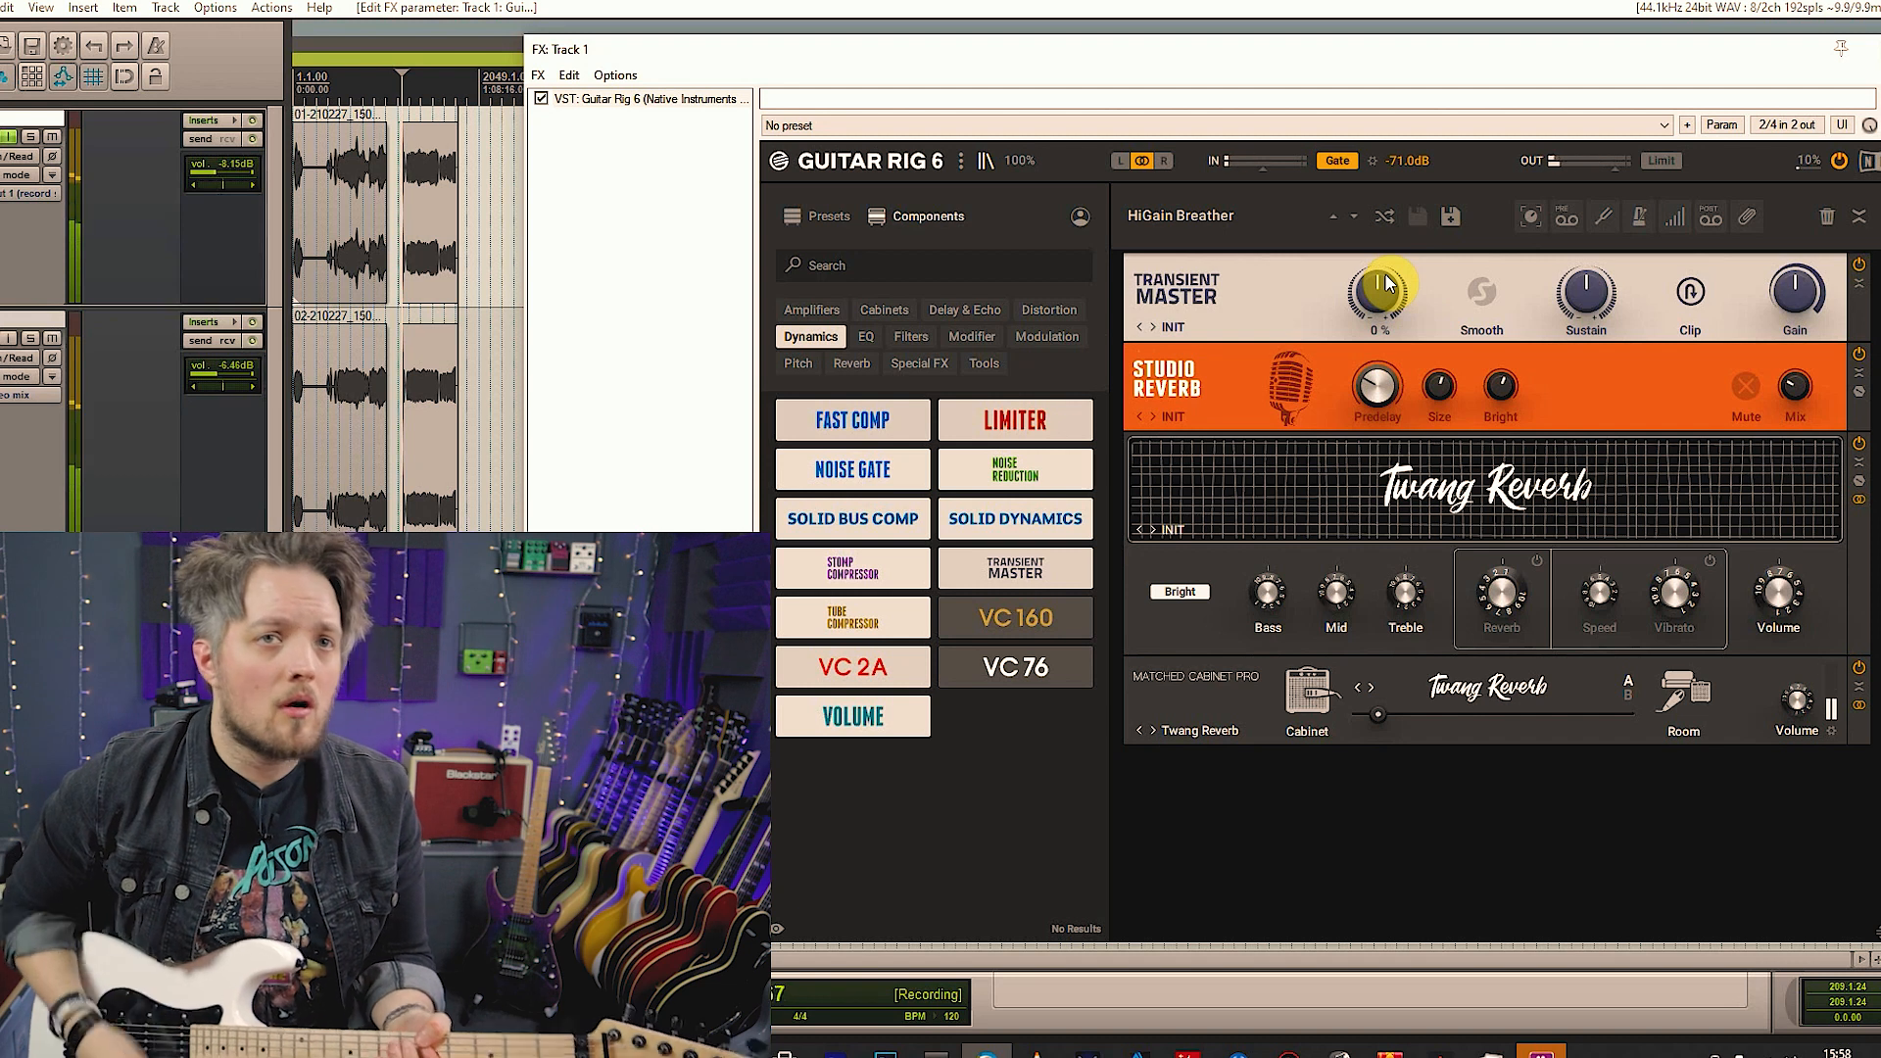
mouse_move(1587, 289)
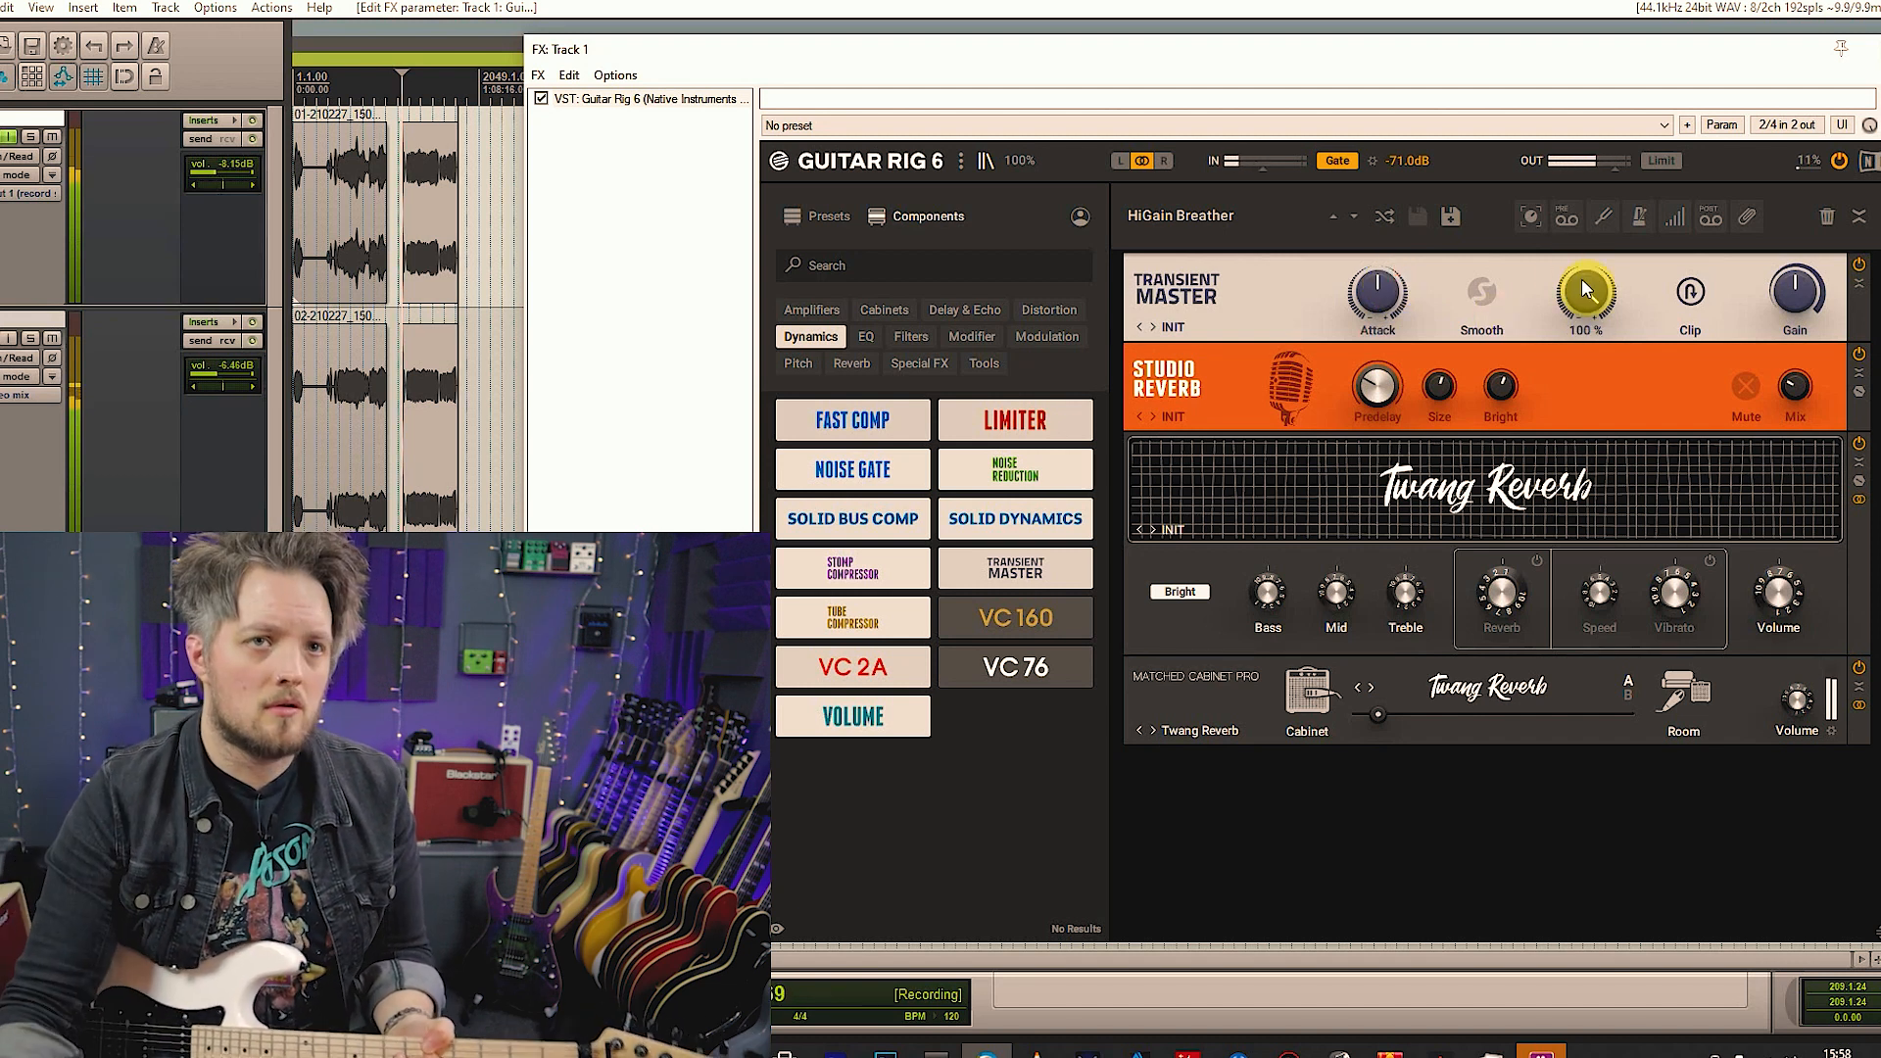
drag(1379, 285, 1379, 196)
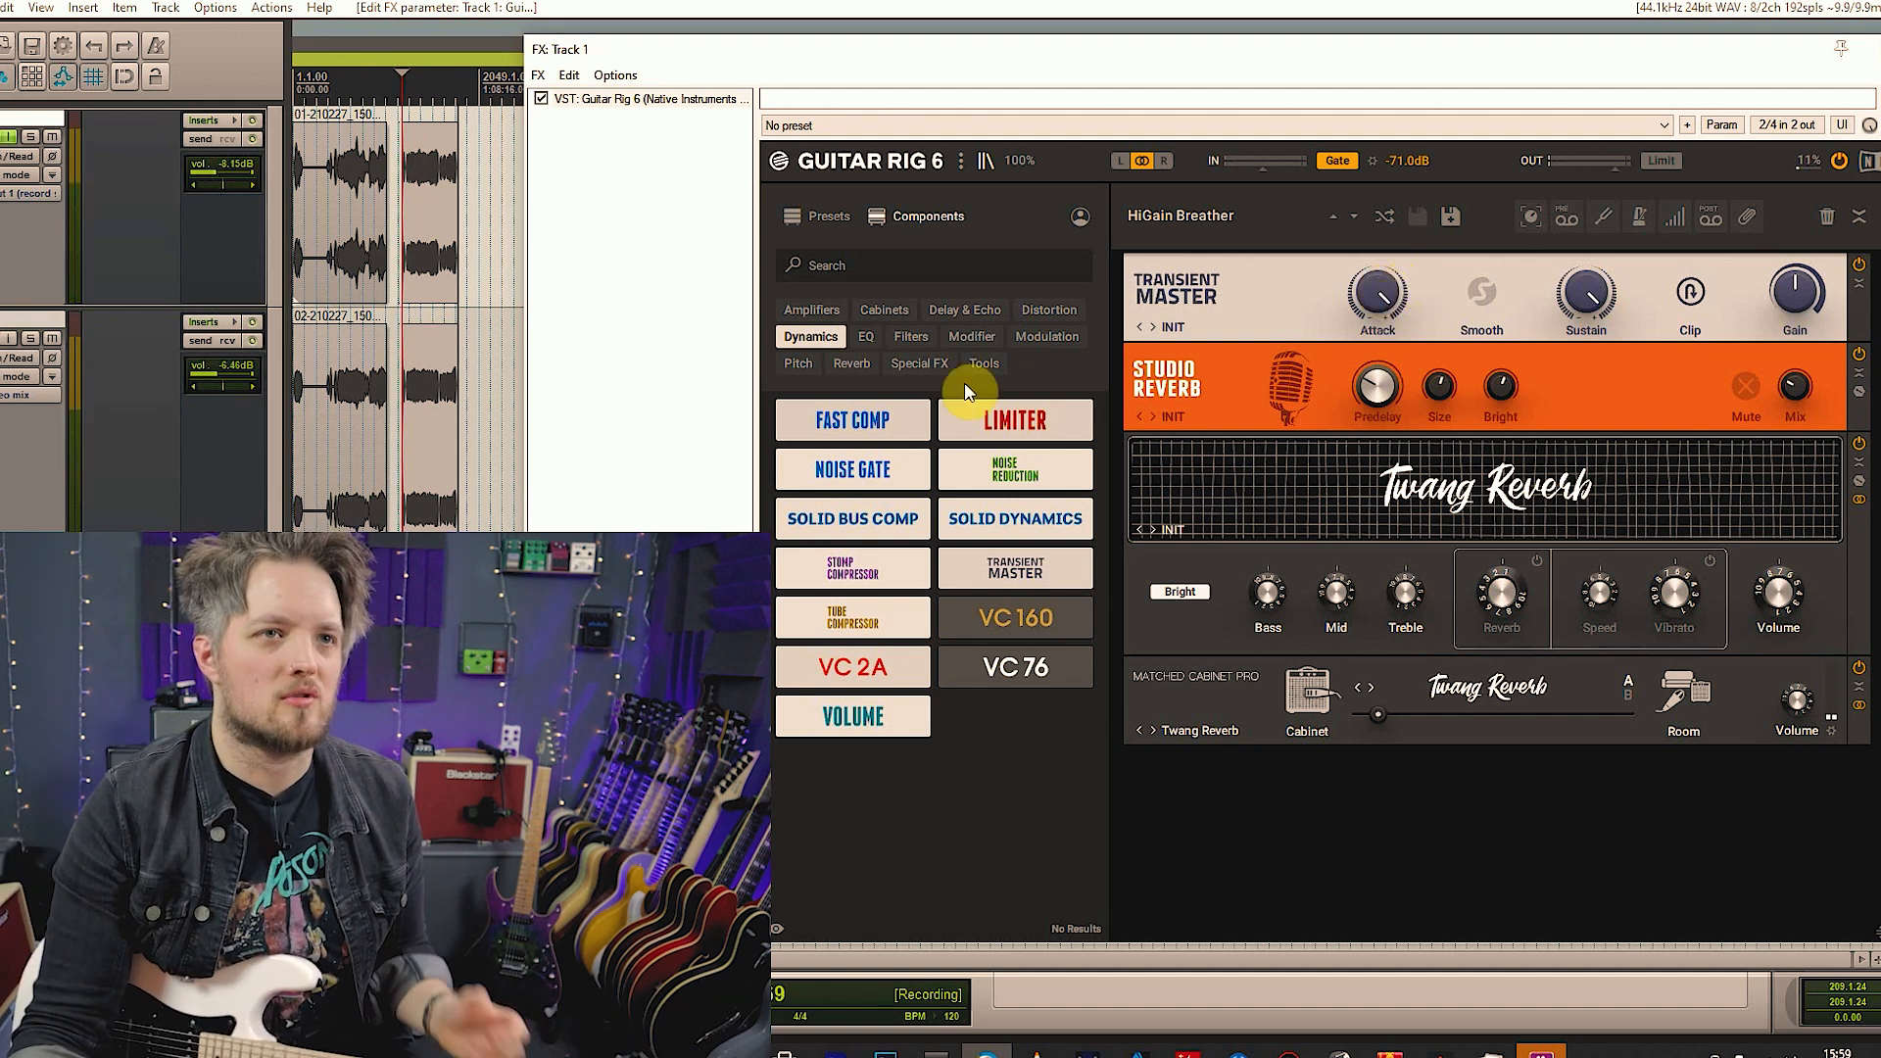
Replace Transient Master with the Shelving, Graphic and Parametric equalizers in turn, ending on Equalizer Parametric
click(865, 337)
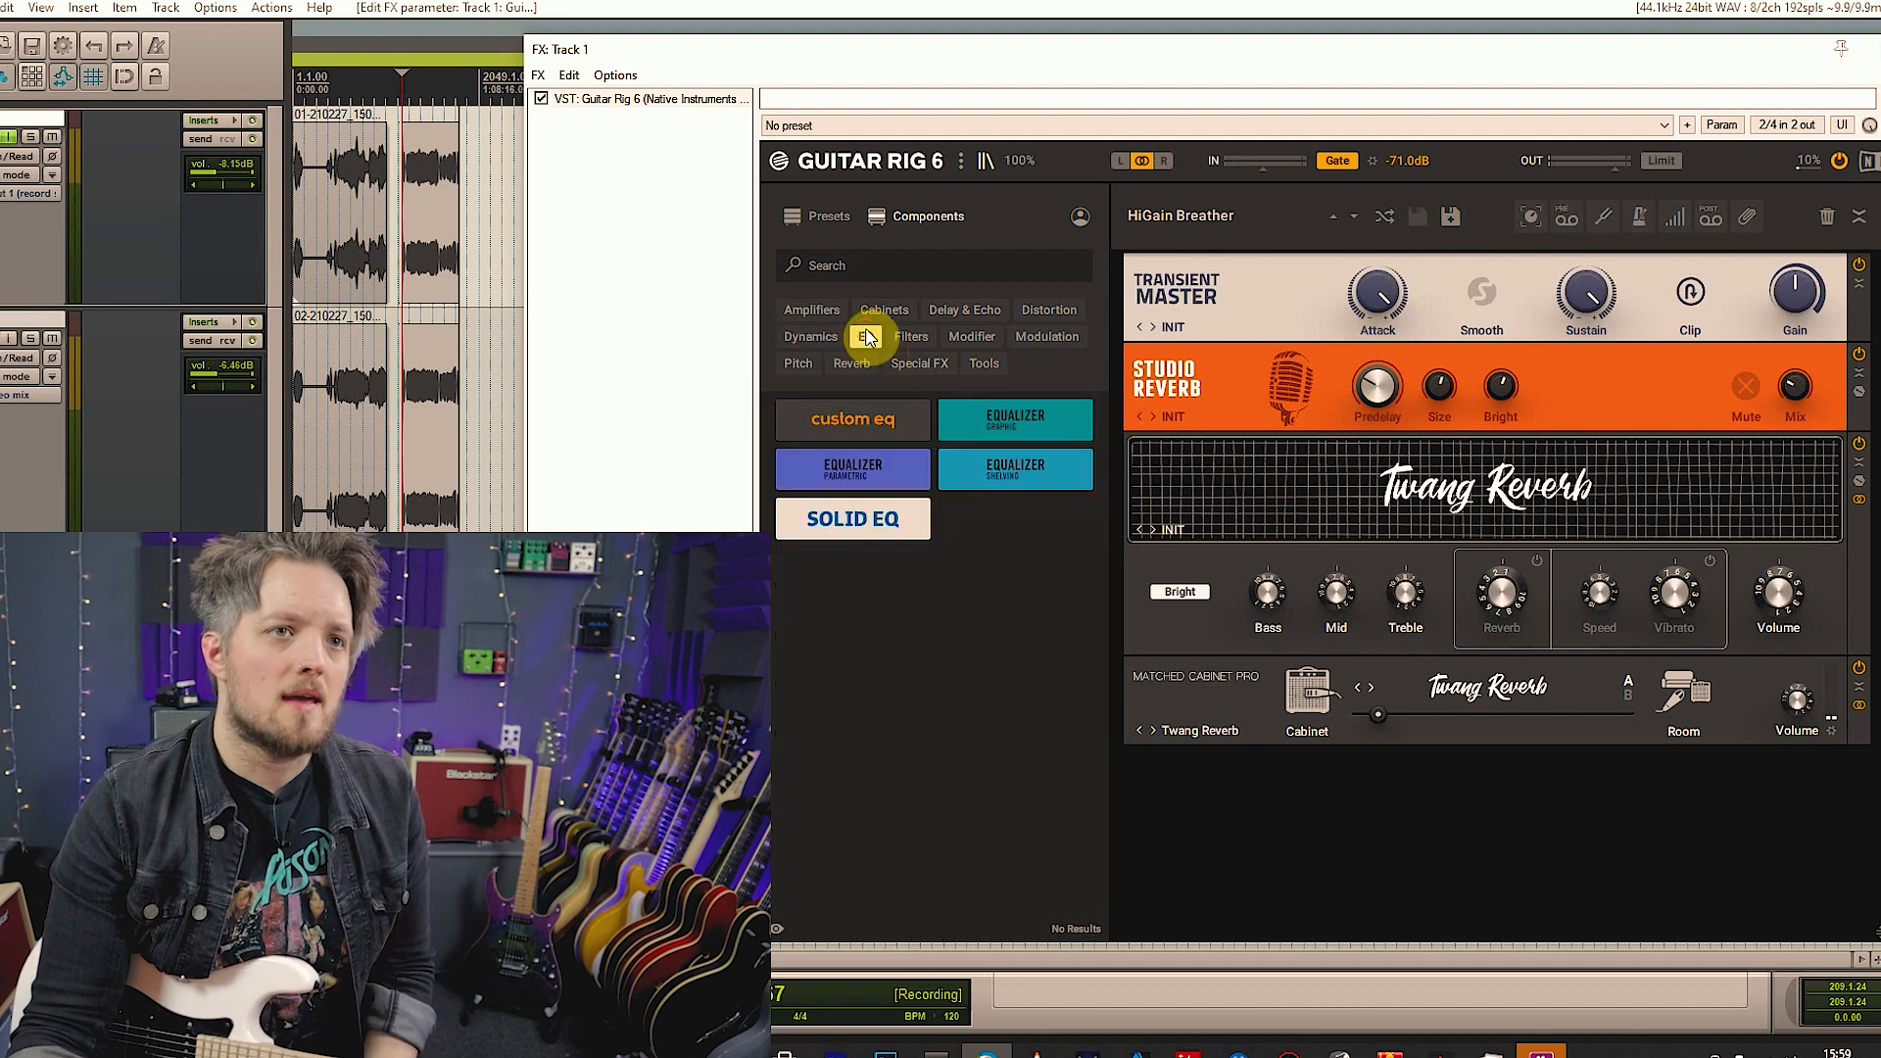
click(1031, 458)
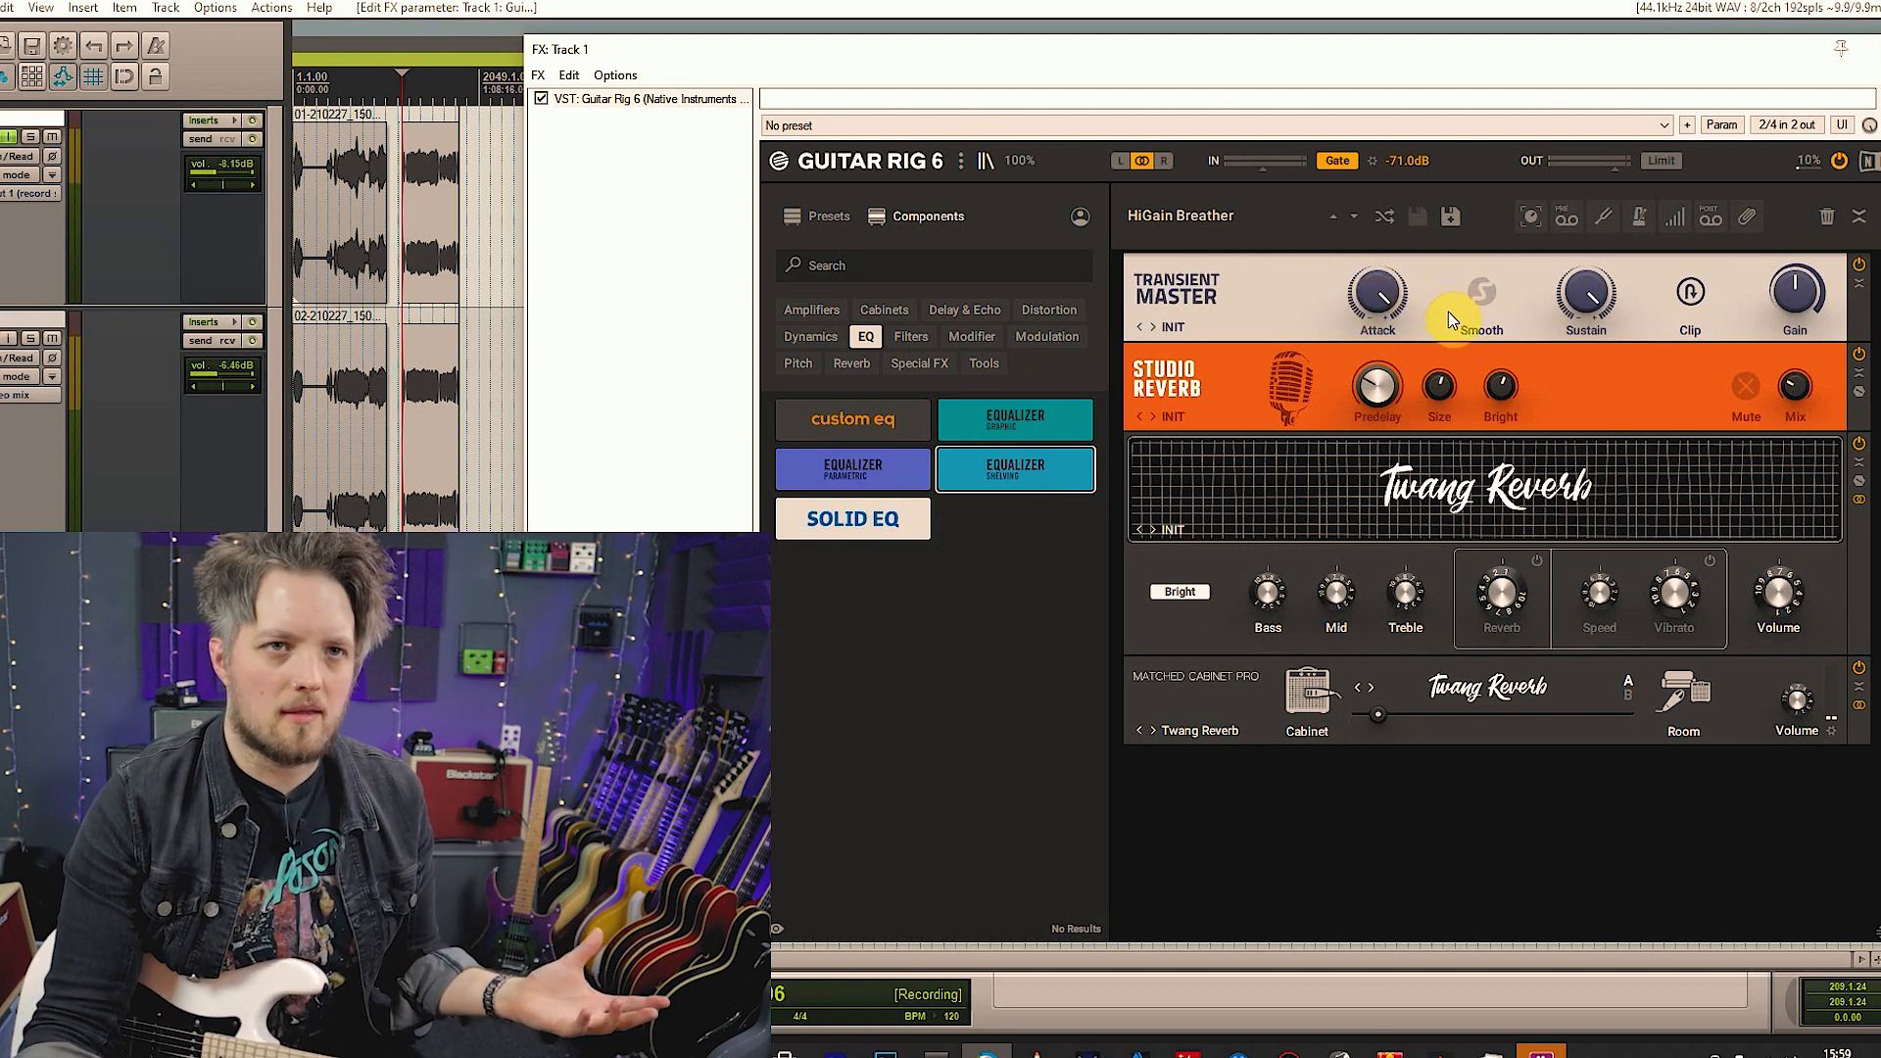
click(1026, 452)
drag(1026, 449, 1473, 297)
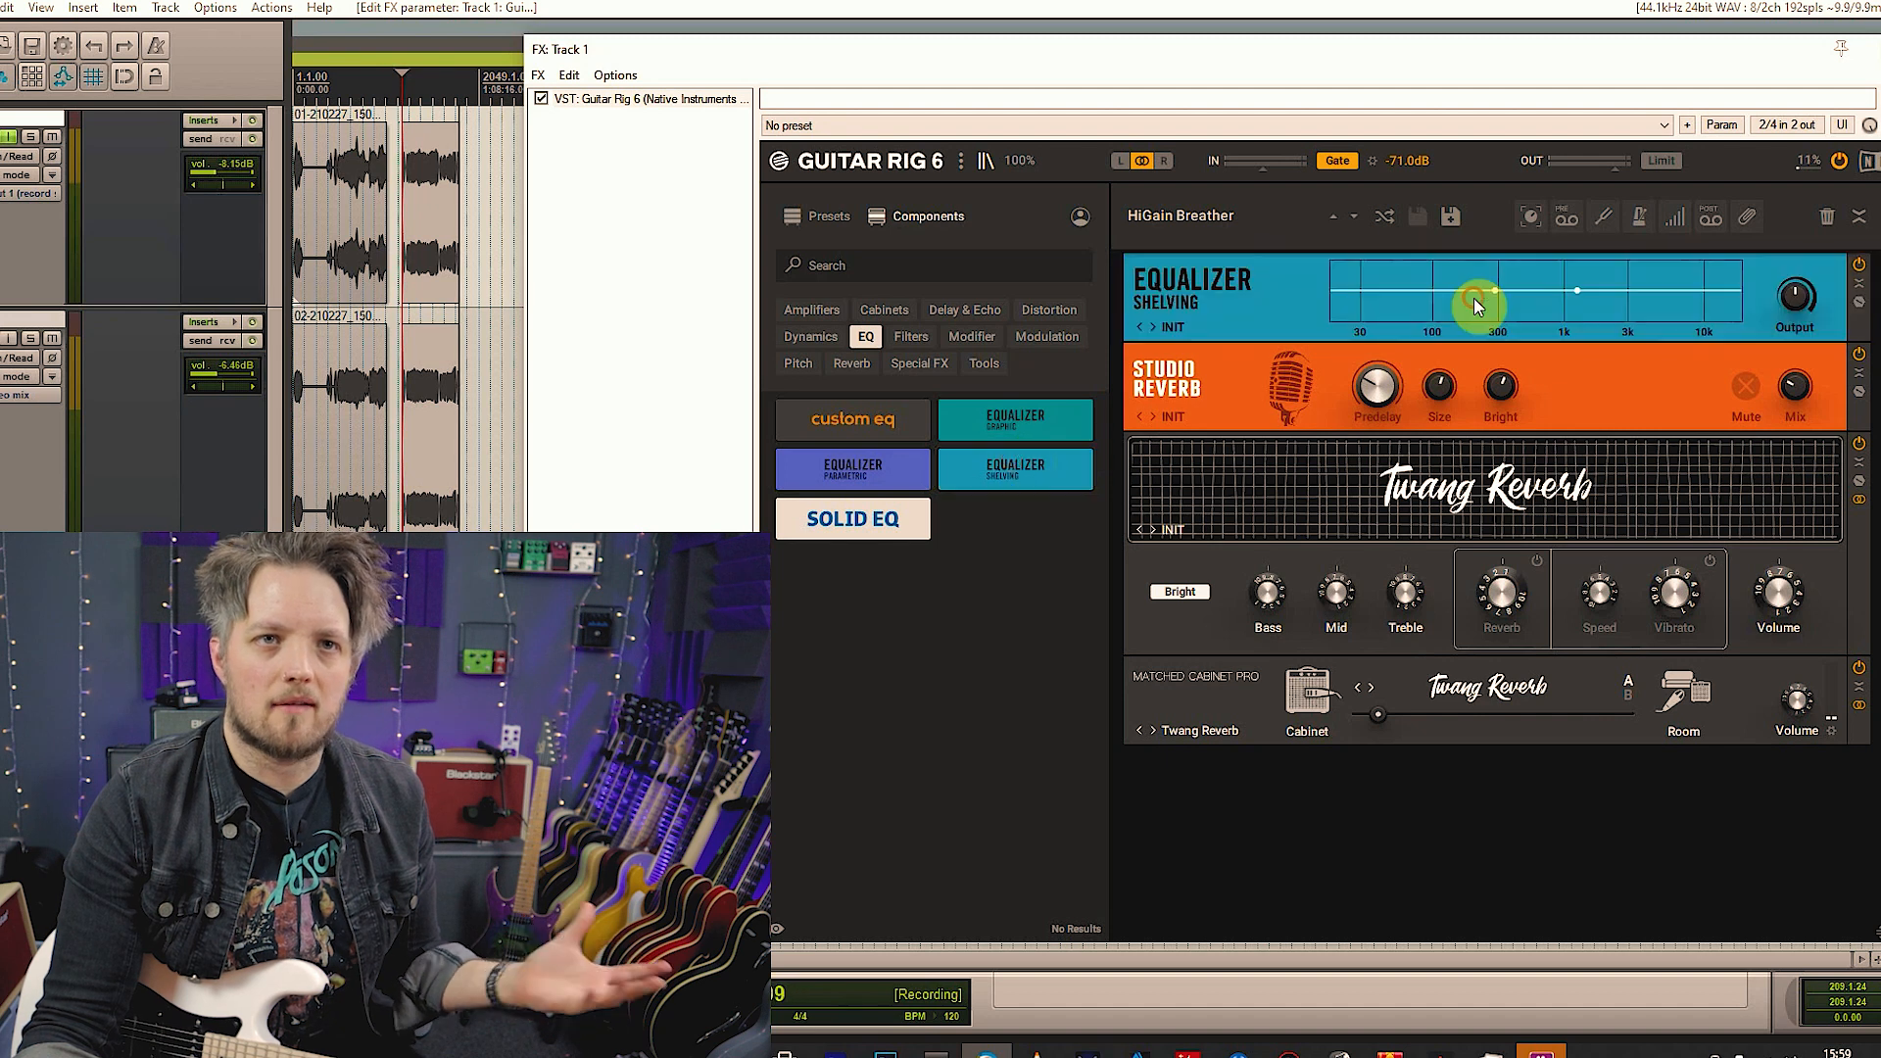
drag(1009, 426, 1468, 299)
drag(847, 470, 1387, 297)
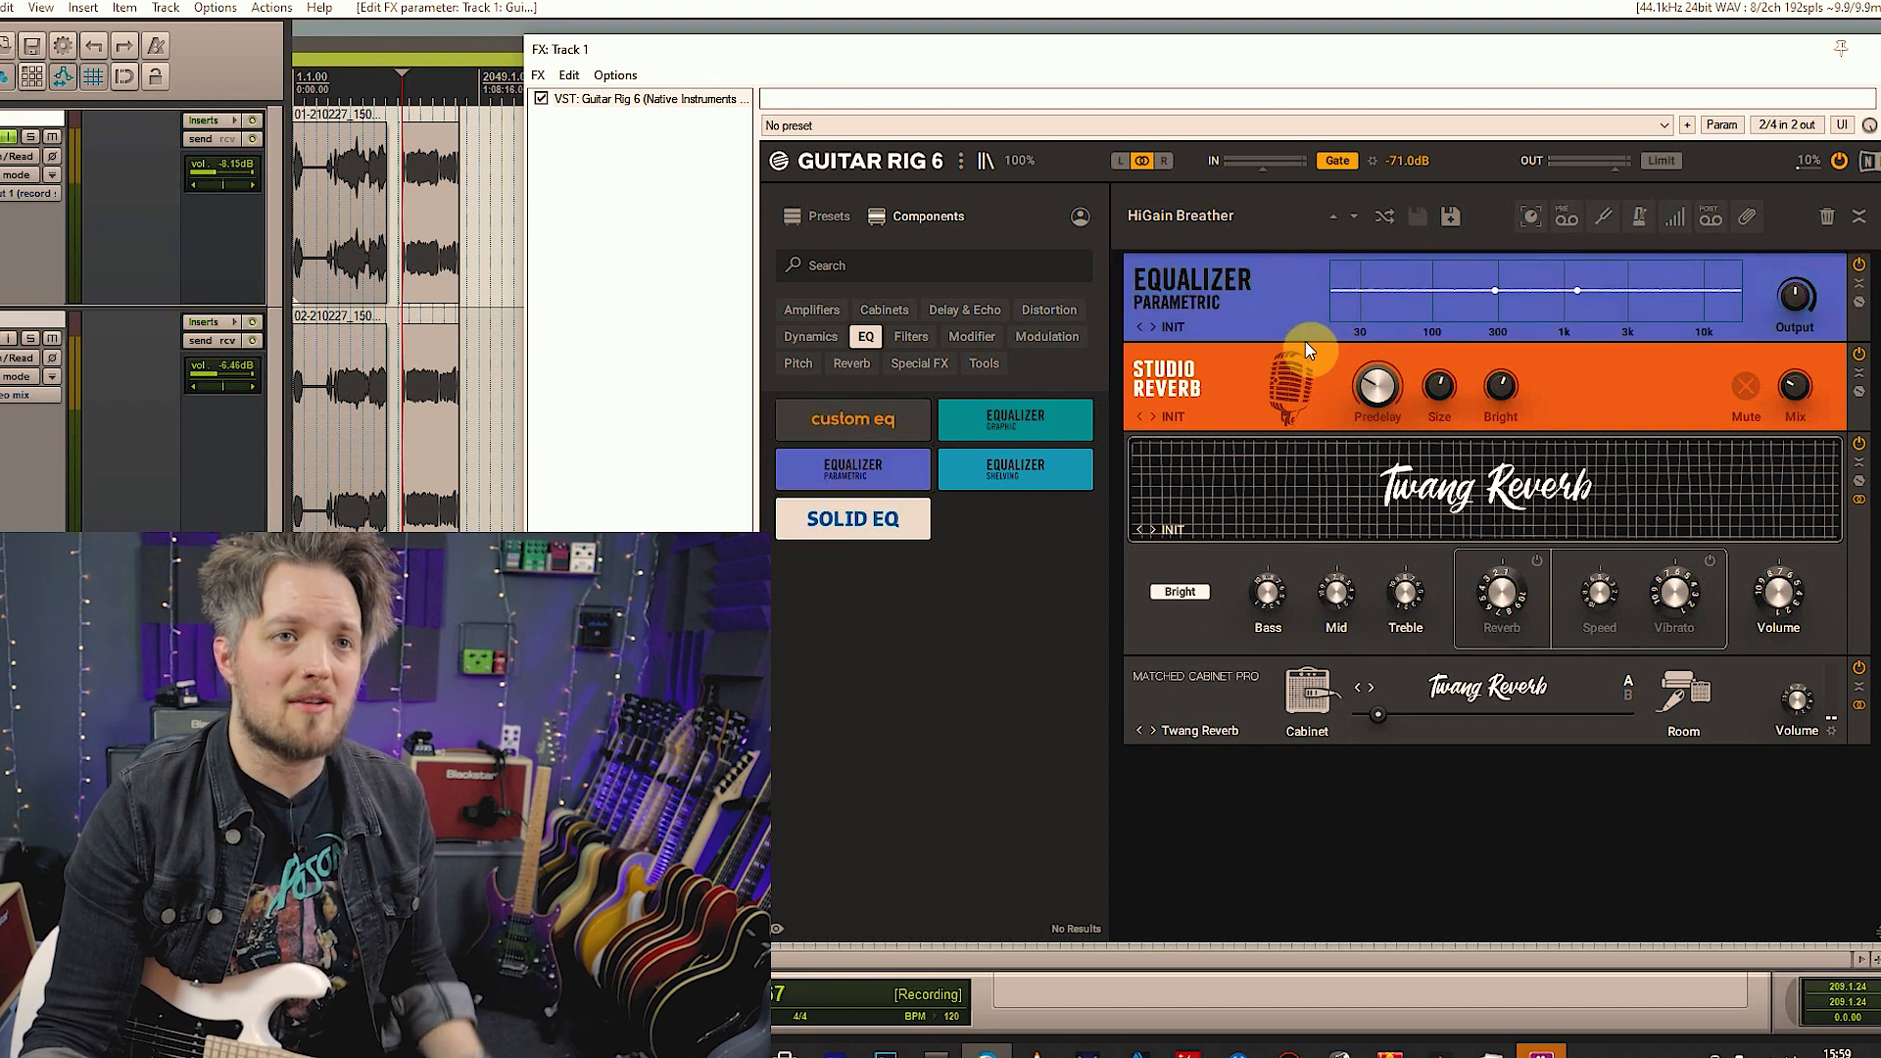
Replace Equalizer Parametric with Solid EQ, adjust its LF Freq and set LF Gain to 8.4 dB
drag(819, 496, 1481, 299)
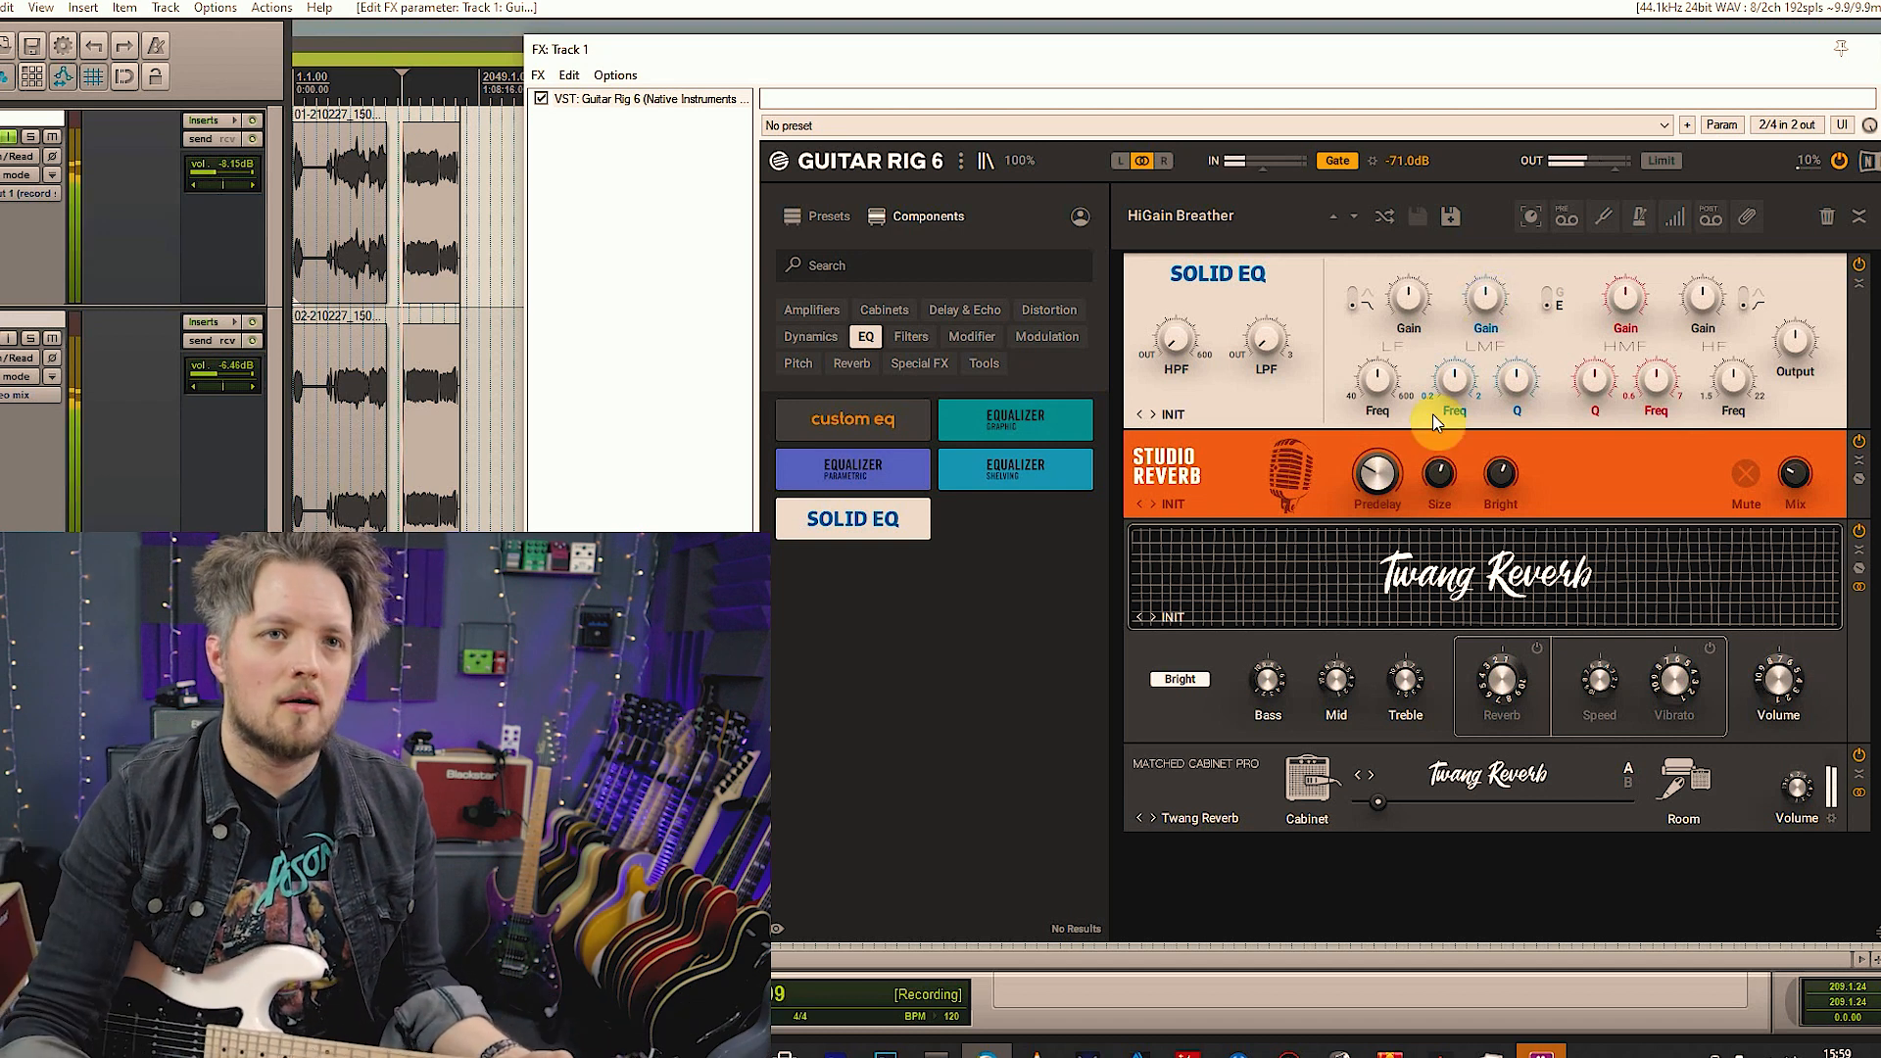
drag(1370, 382, 1407, 285)
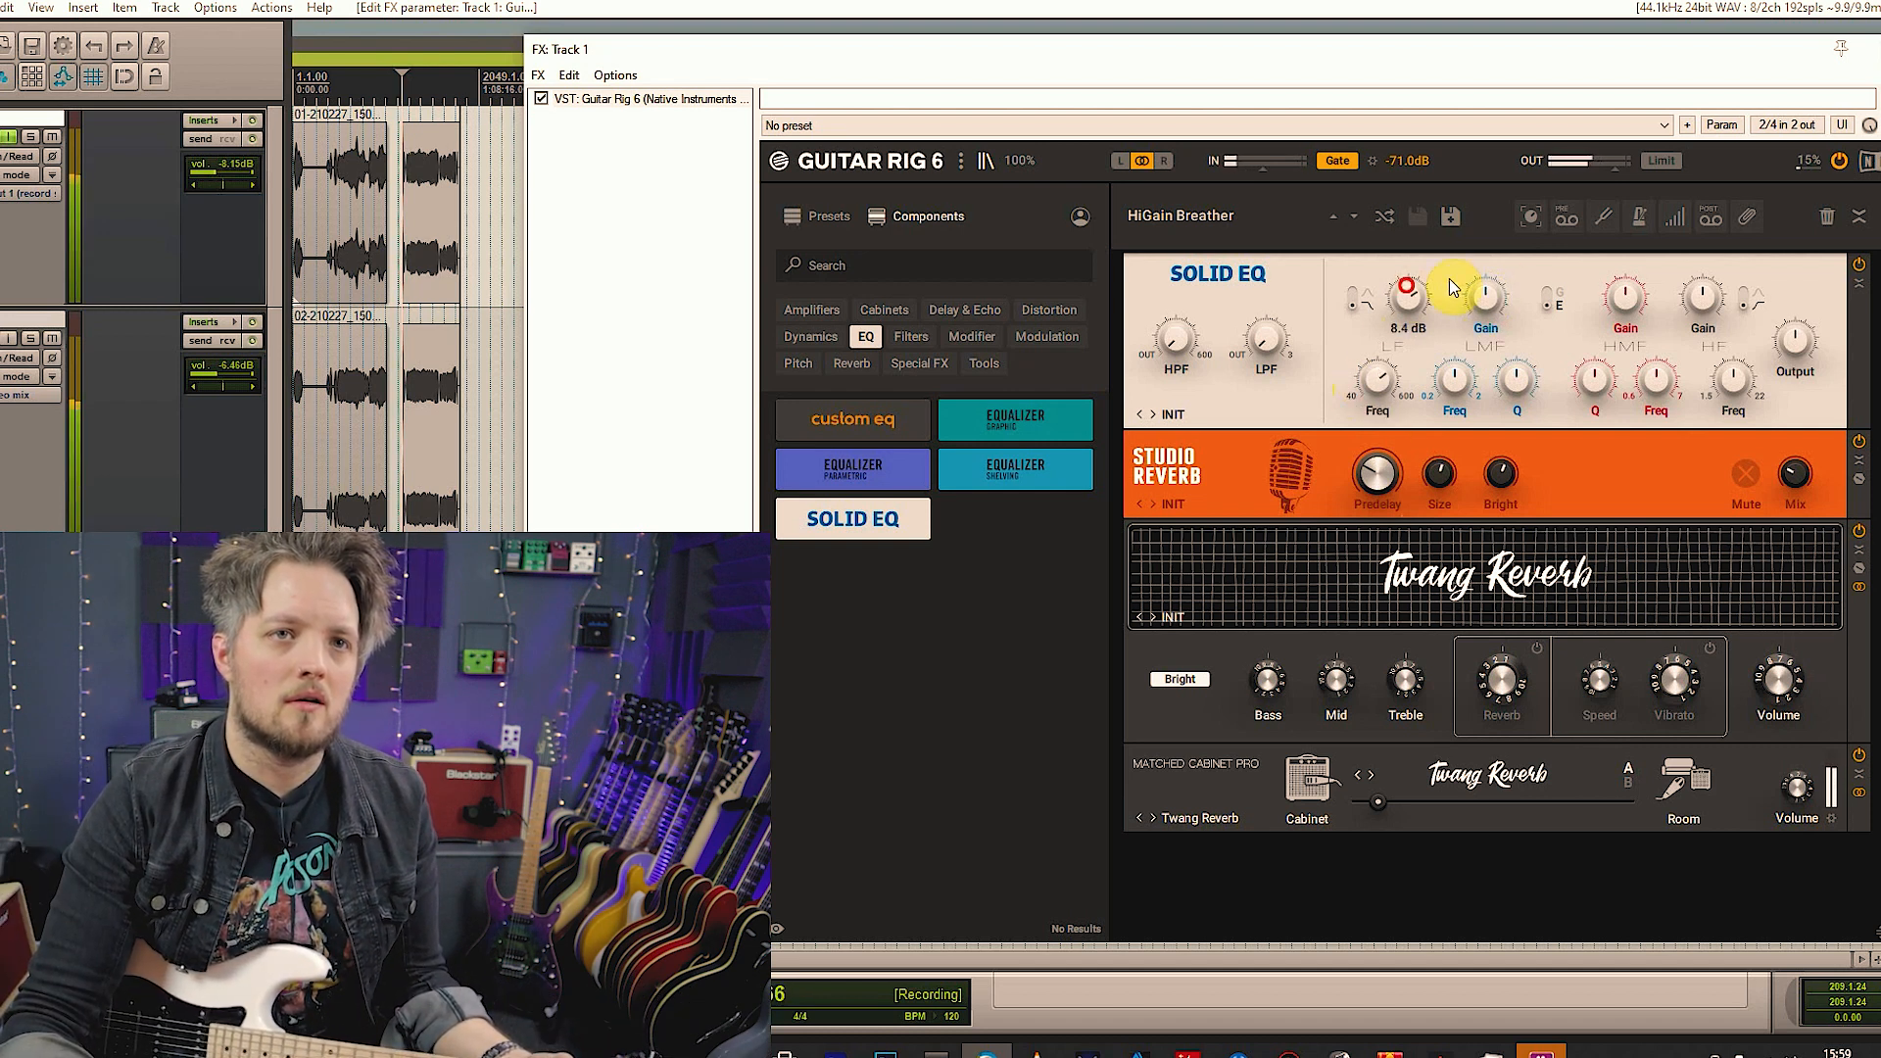
Raise Solid EQ's HF Gain, set HF Freq to 22.0 kHz and adjust the HMF Gain and Q
drag(1702, 294, 1702, 274)
drag(1732, 381, 1732, 361)
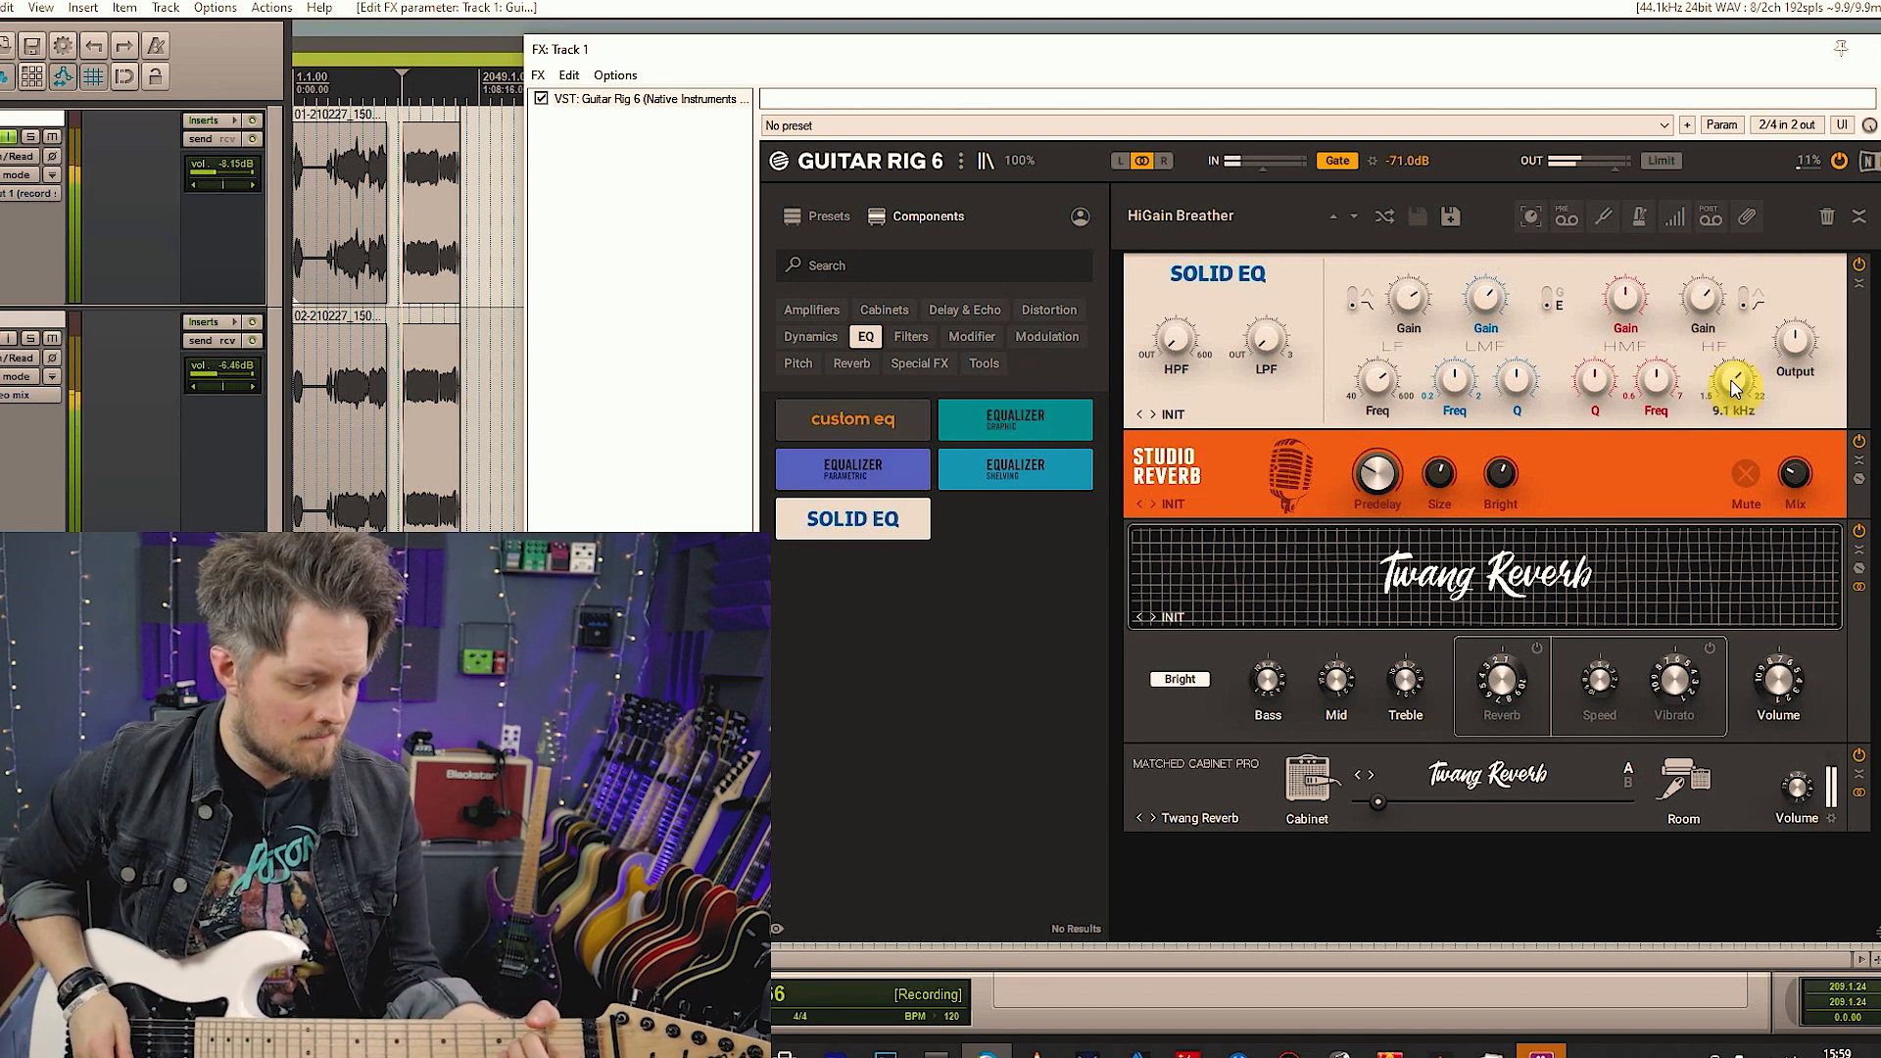
drag(1727, 392, 1726, 385)
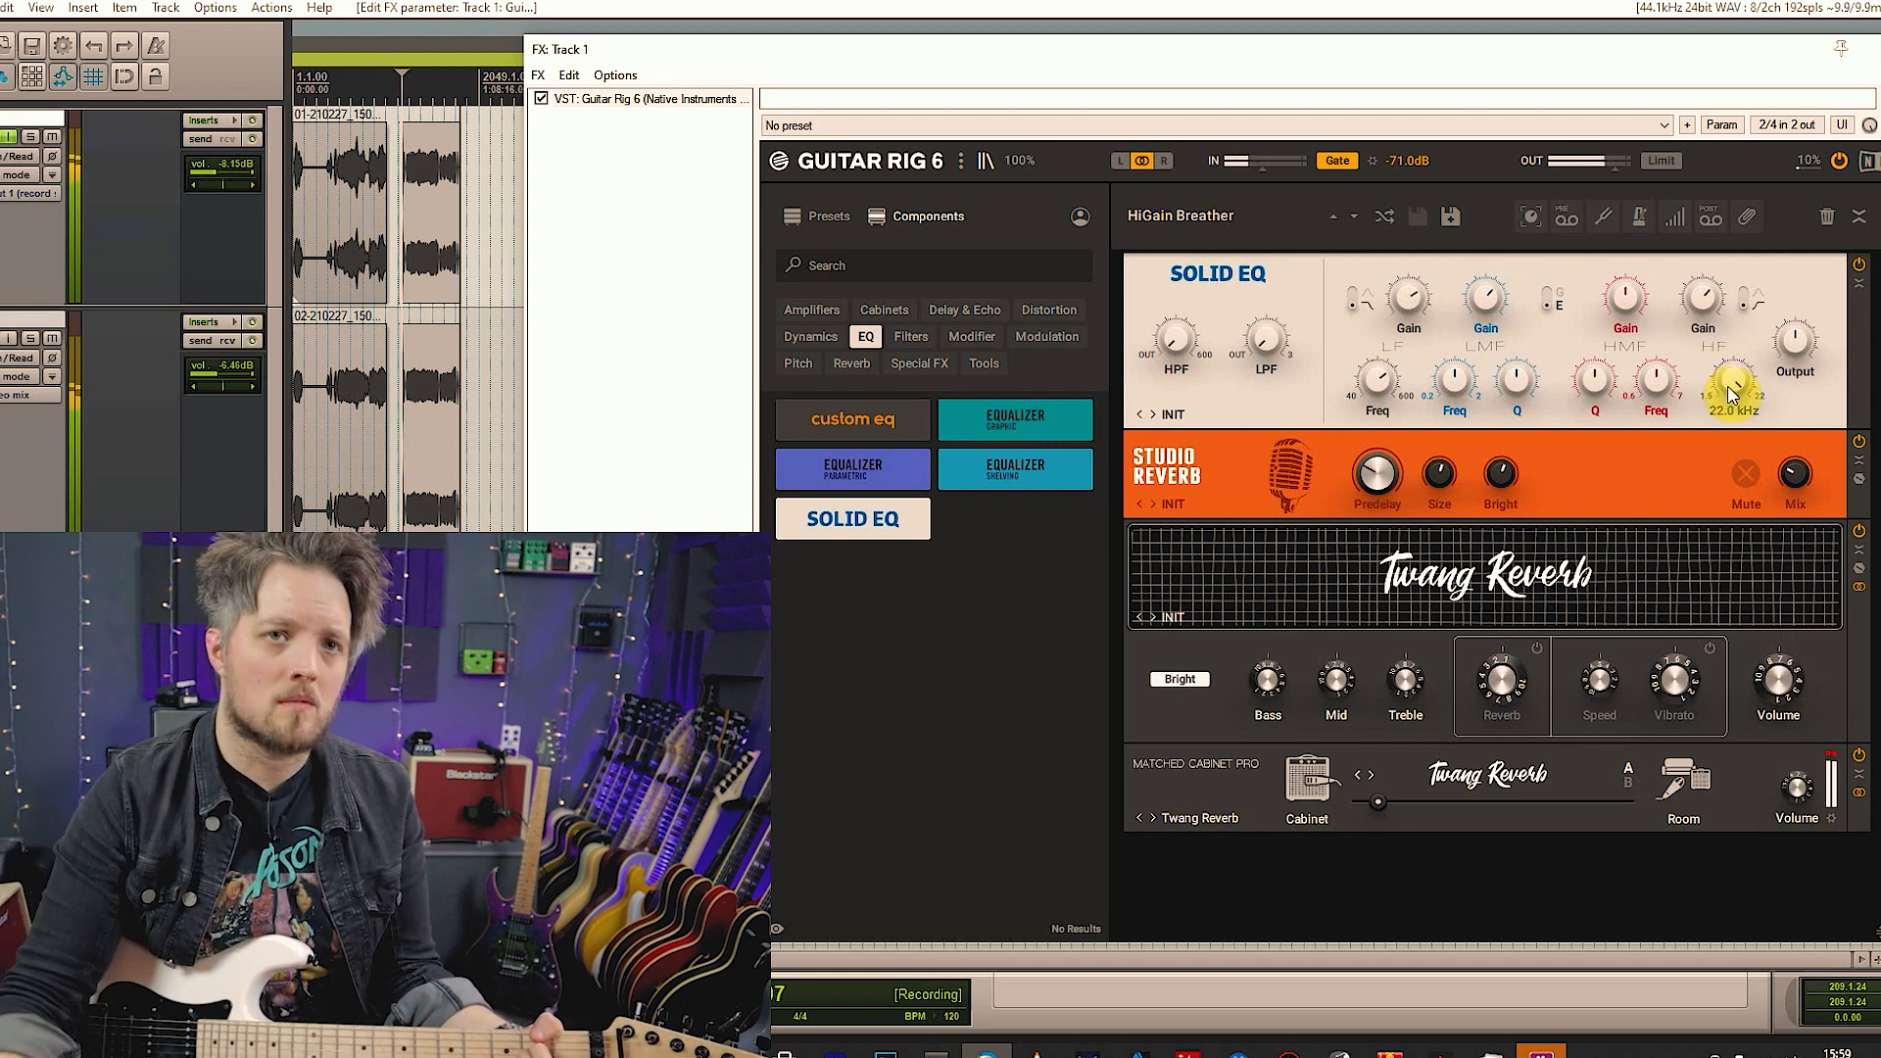
drag(1620, 302, 1618, 290)
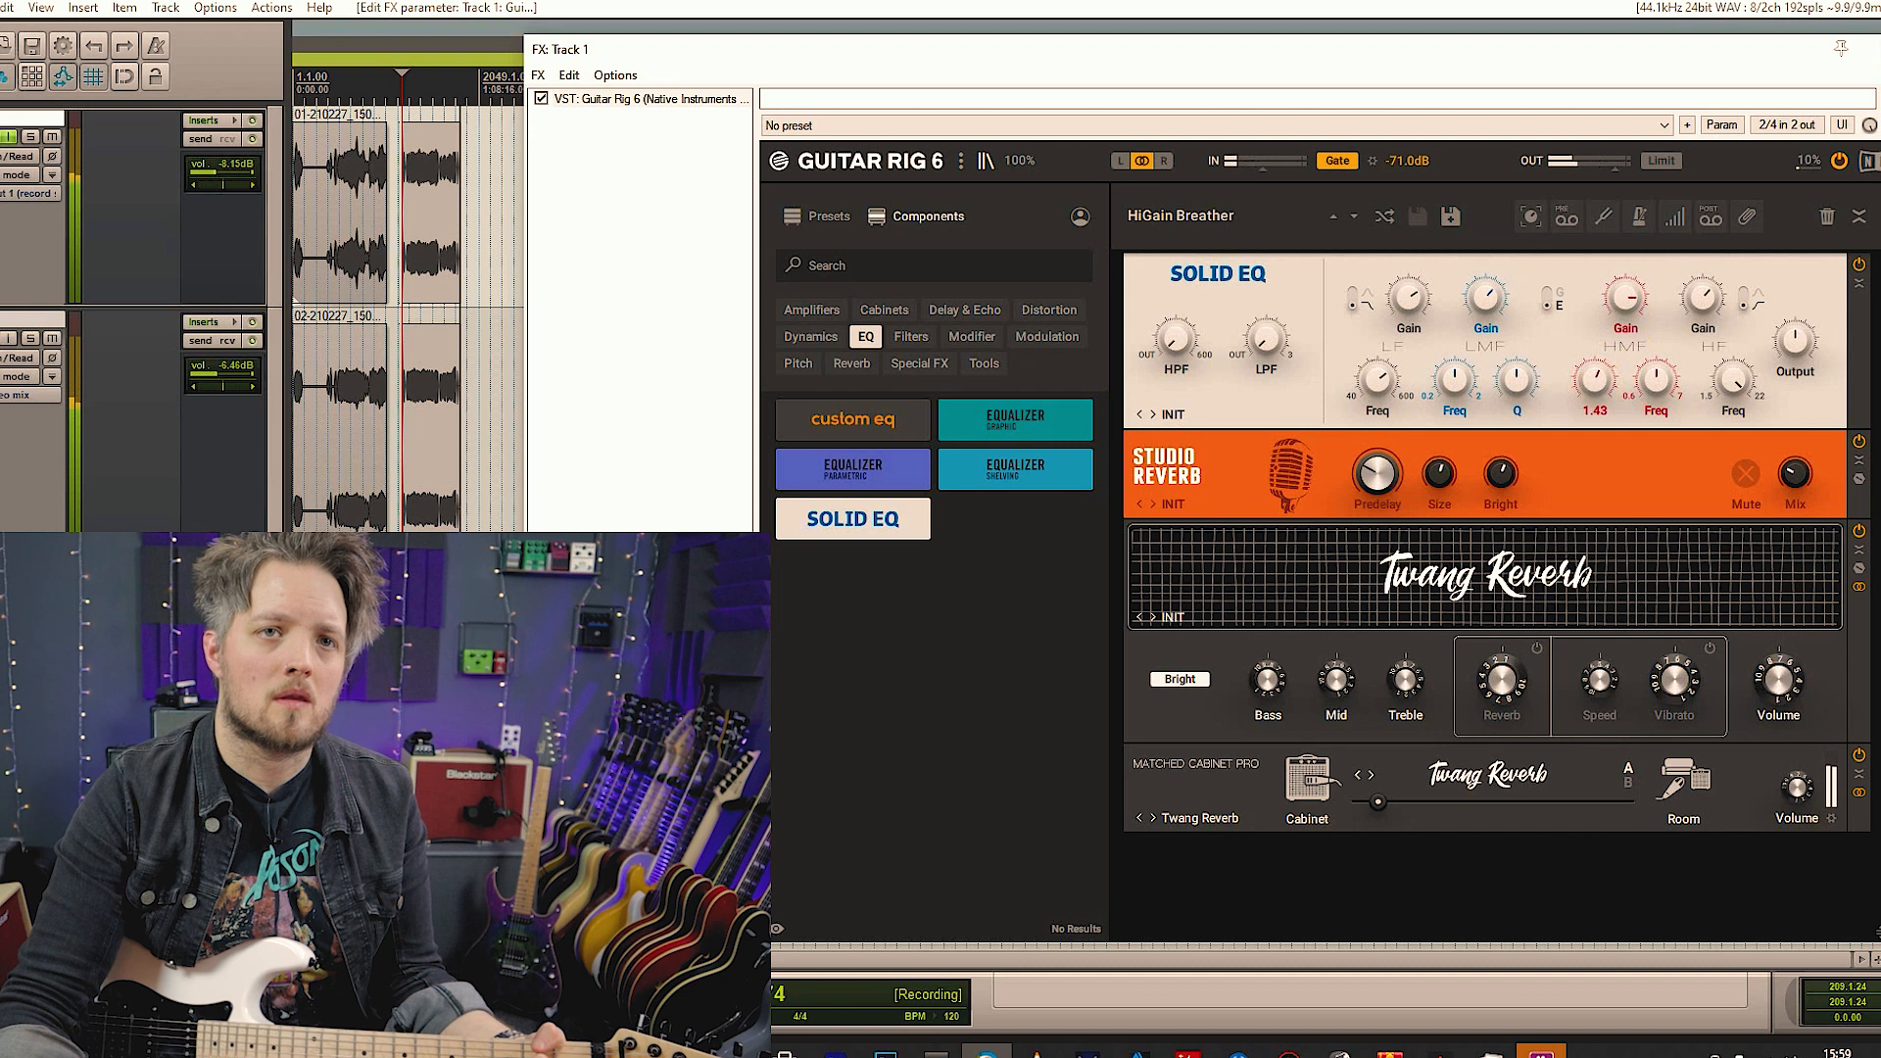
drag(1594, 381, 1593, 386)
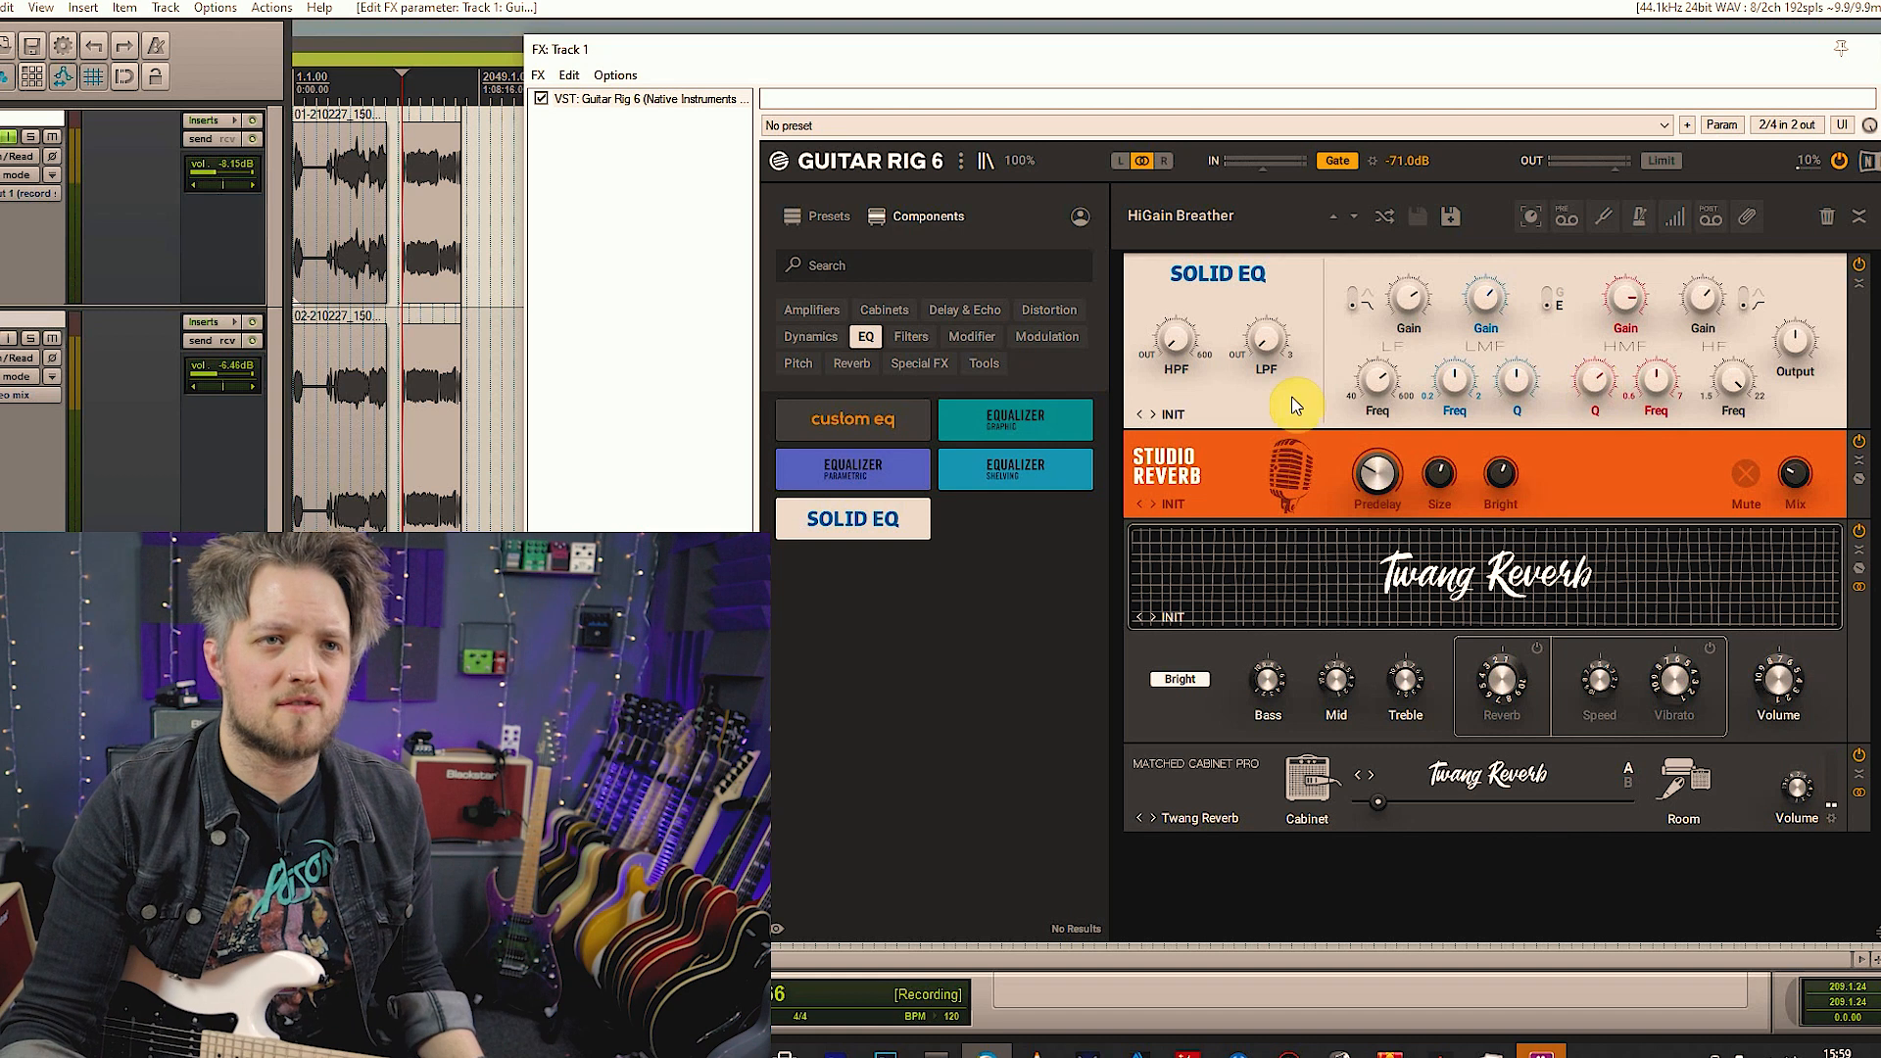
Remove Solid EQ from the rack
click(1293, 288)
right_click(1291, 287)
click(1357, 323)
Add Auto Filter ahead of Studio Reverb, adjust Range and set Mode to about 68% : 32%
click(902, 333)
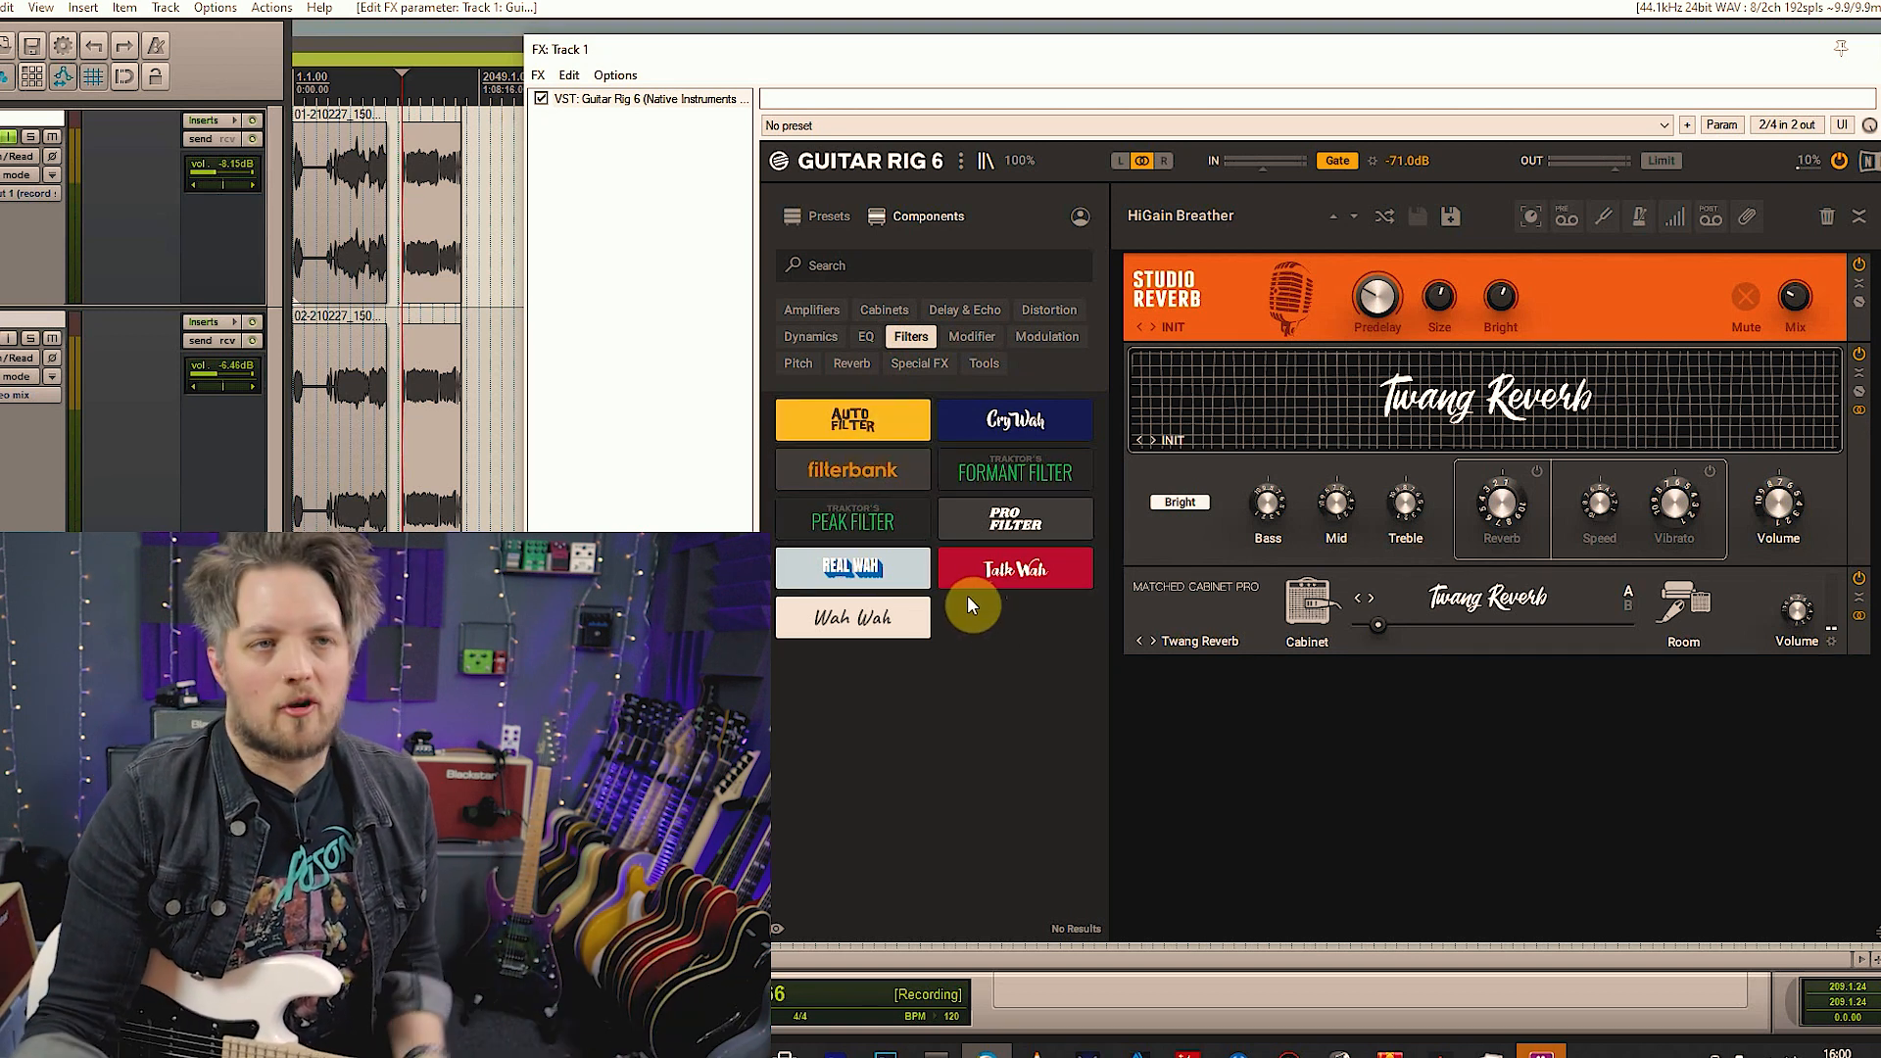
drag(852, 420, 1387, 230)
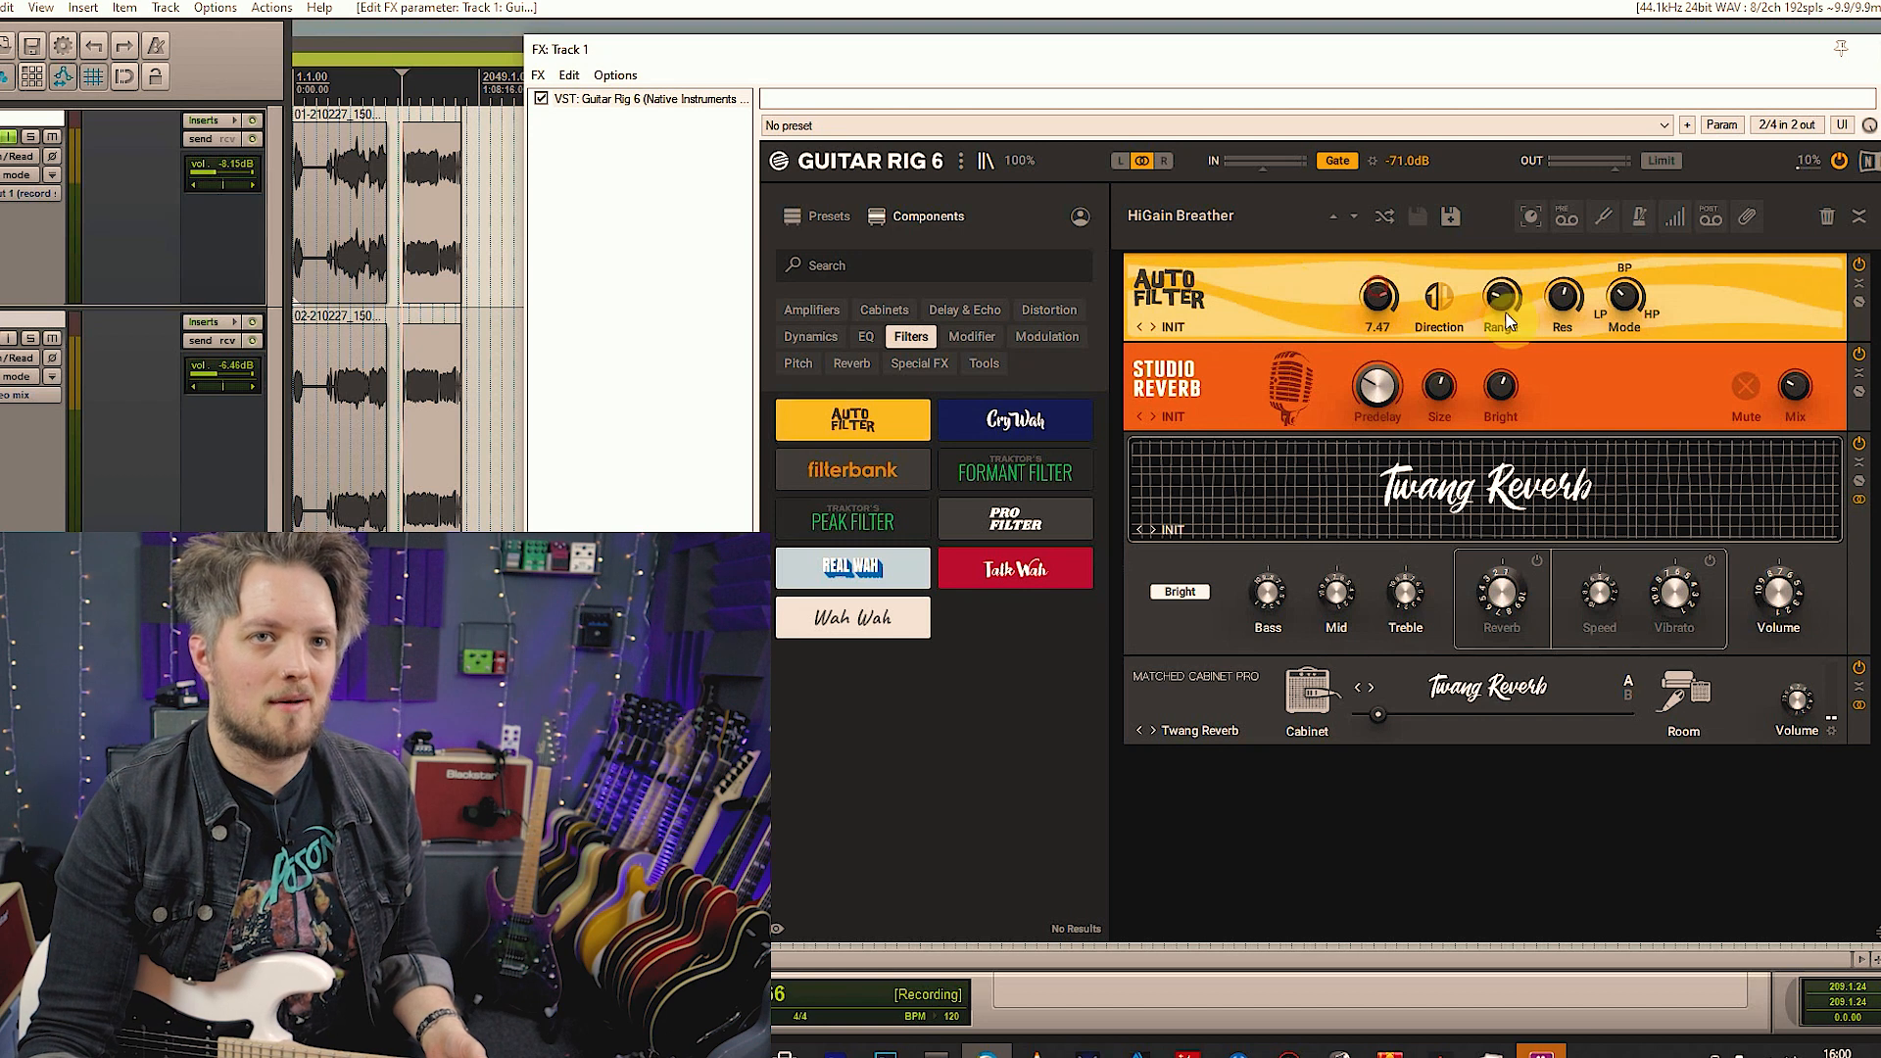
drag(1504, 301, 1503, 284)
drag(1623, 303, 1624, 256)
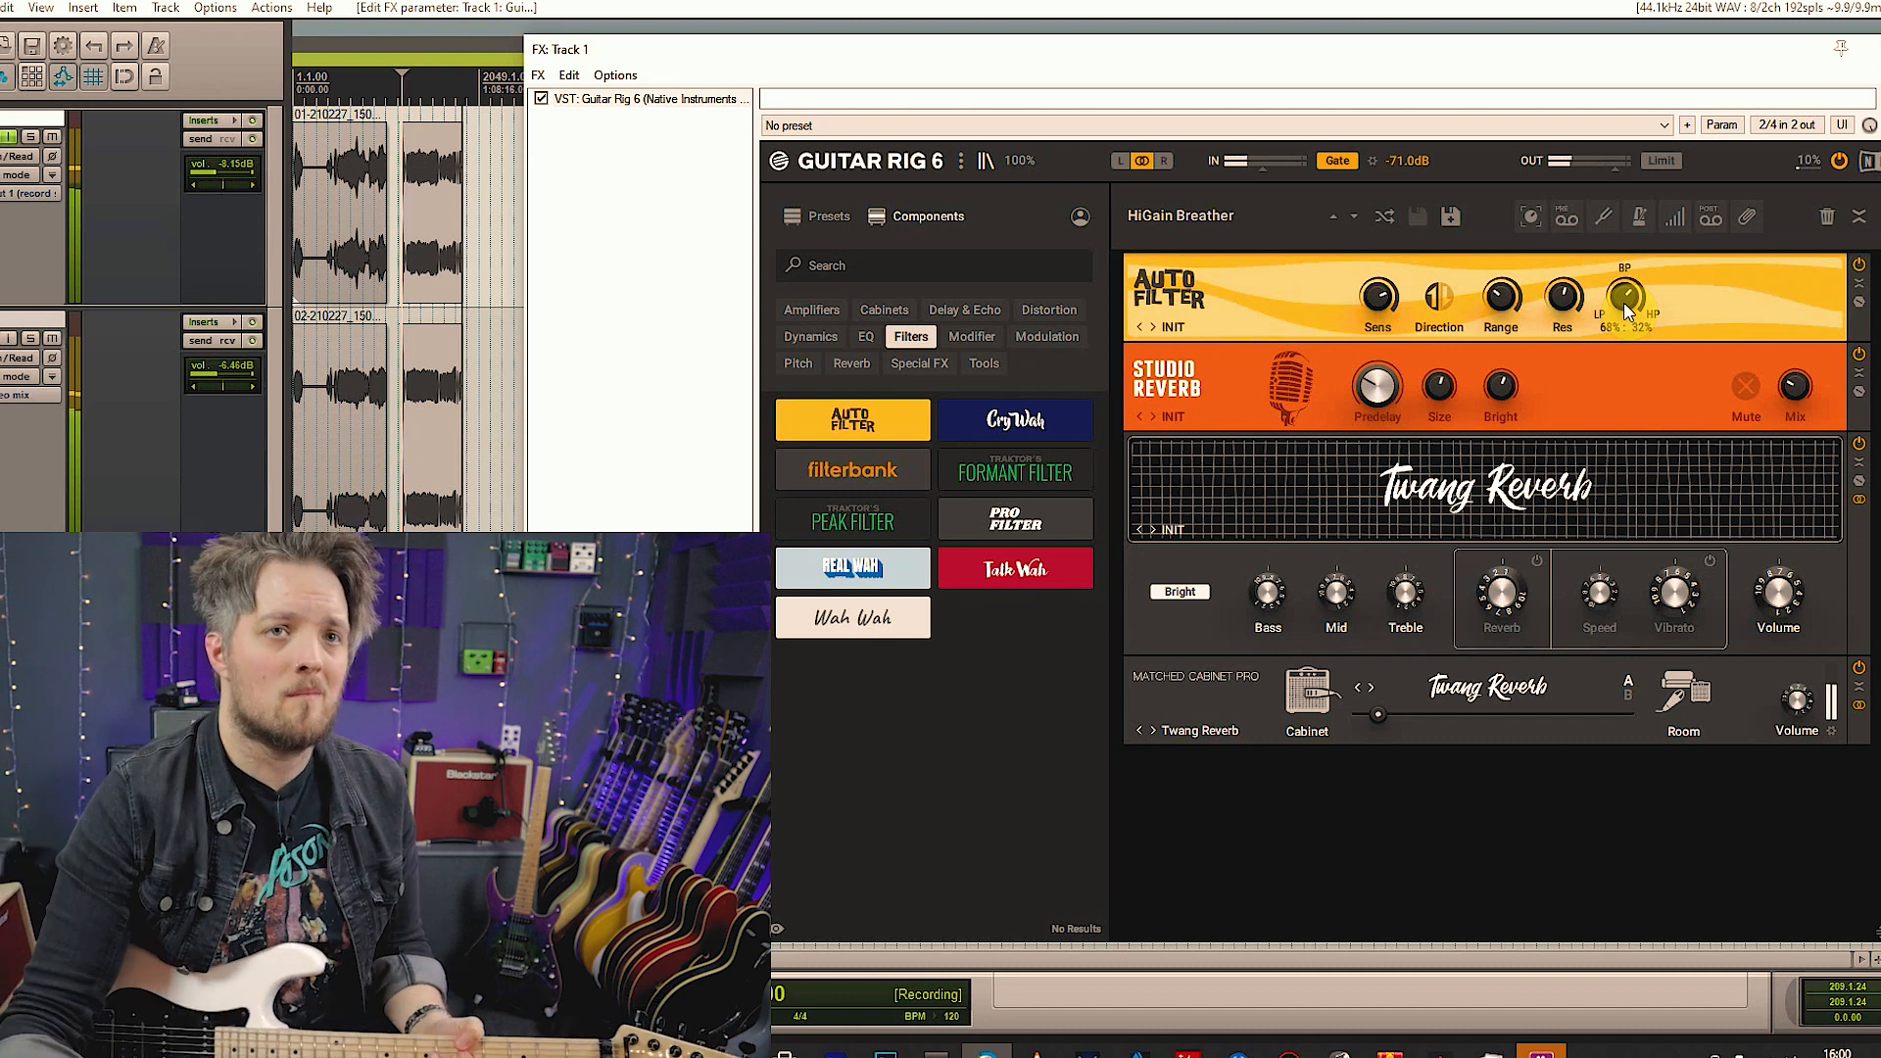
Raise Auto Filter's Range and Sens and shift Mode toward high-pass, around 20% : 80%
drag(1500, 299, 1500, 272)
drag(1385, 302, 1385, 294)
drag(1627, 291, 1627, 253)
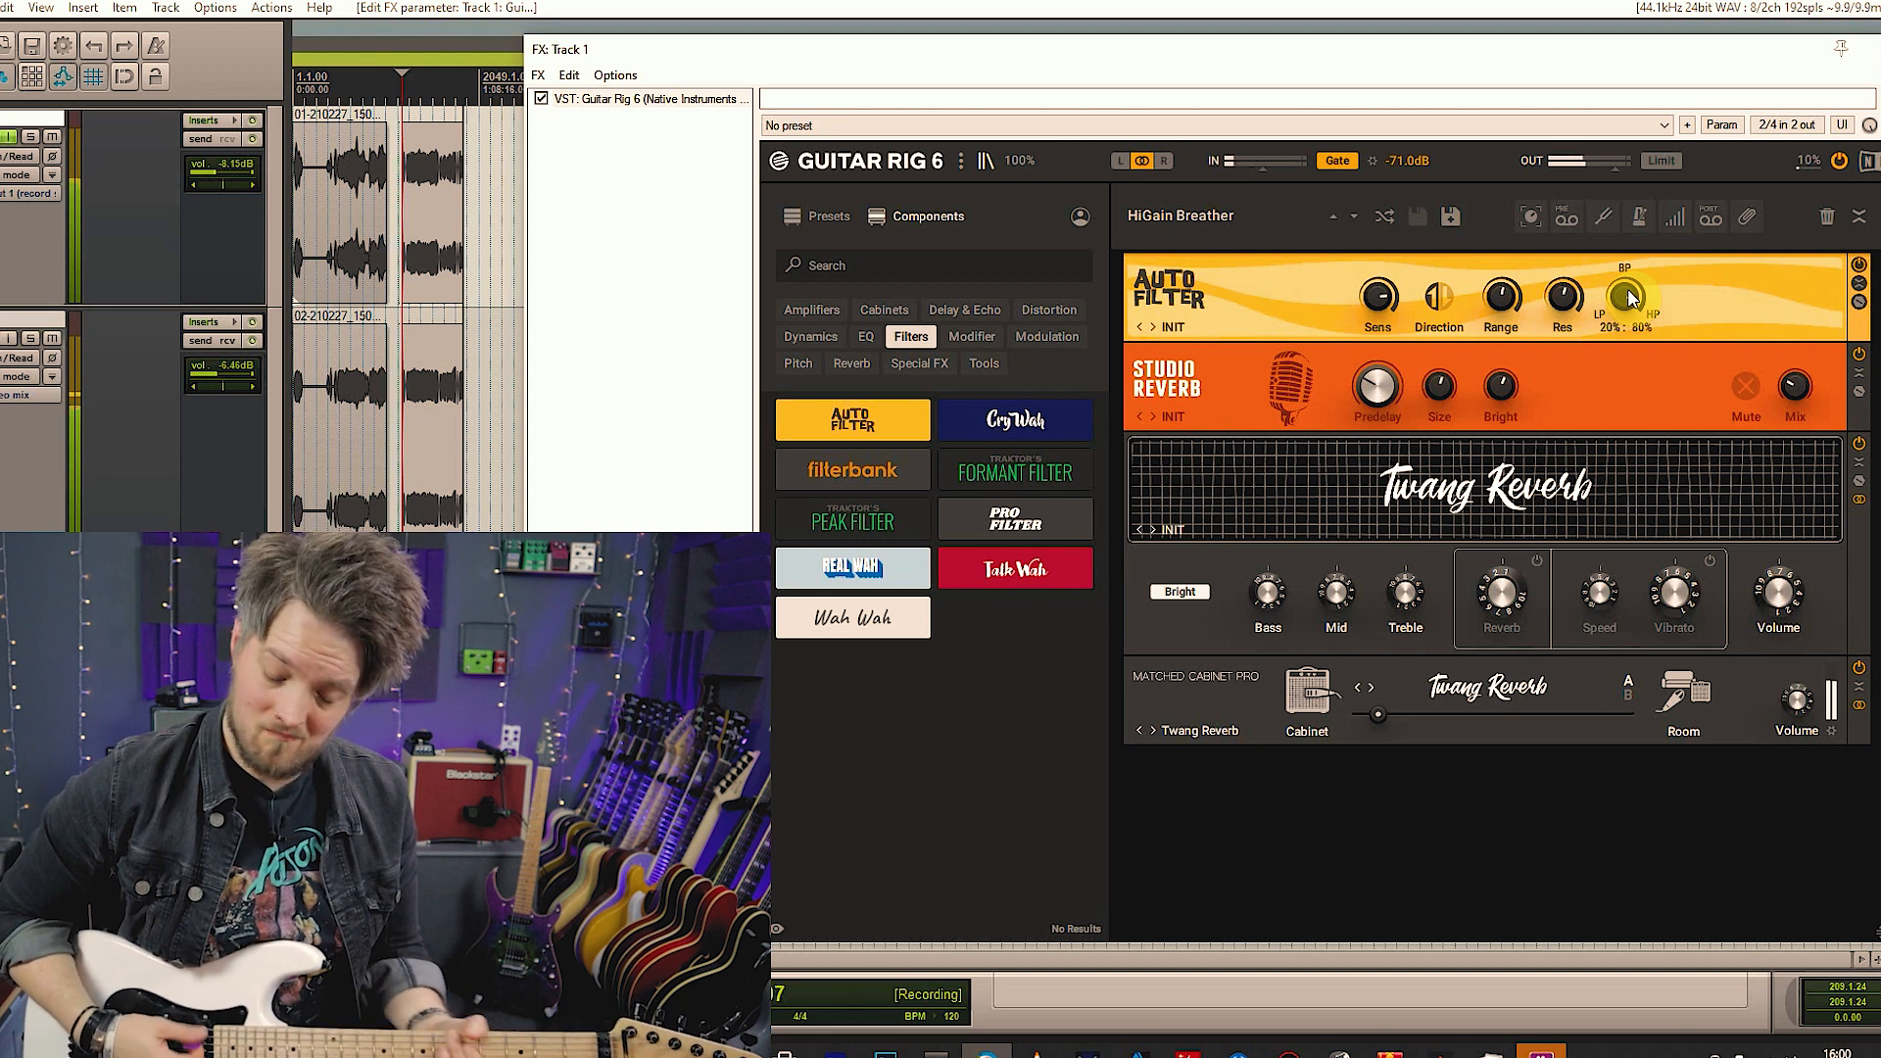
mouse_move(1627, 291)
mouse_down()
mouse_move(1627, 240)
mouse_move(1626, 288)
mouse_up()
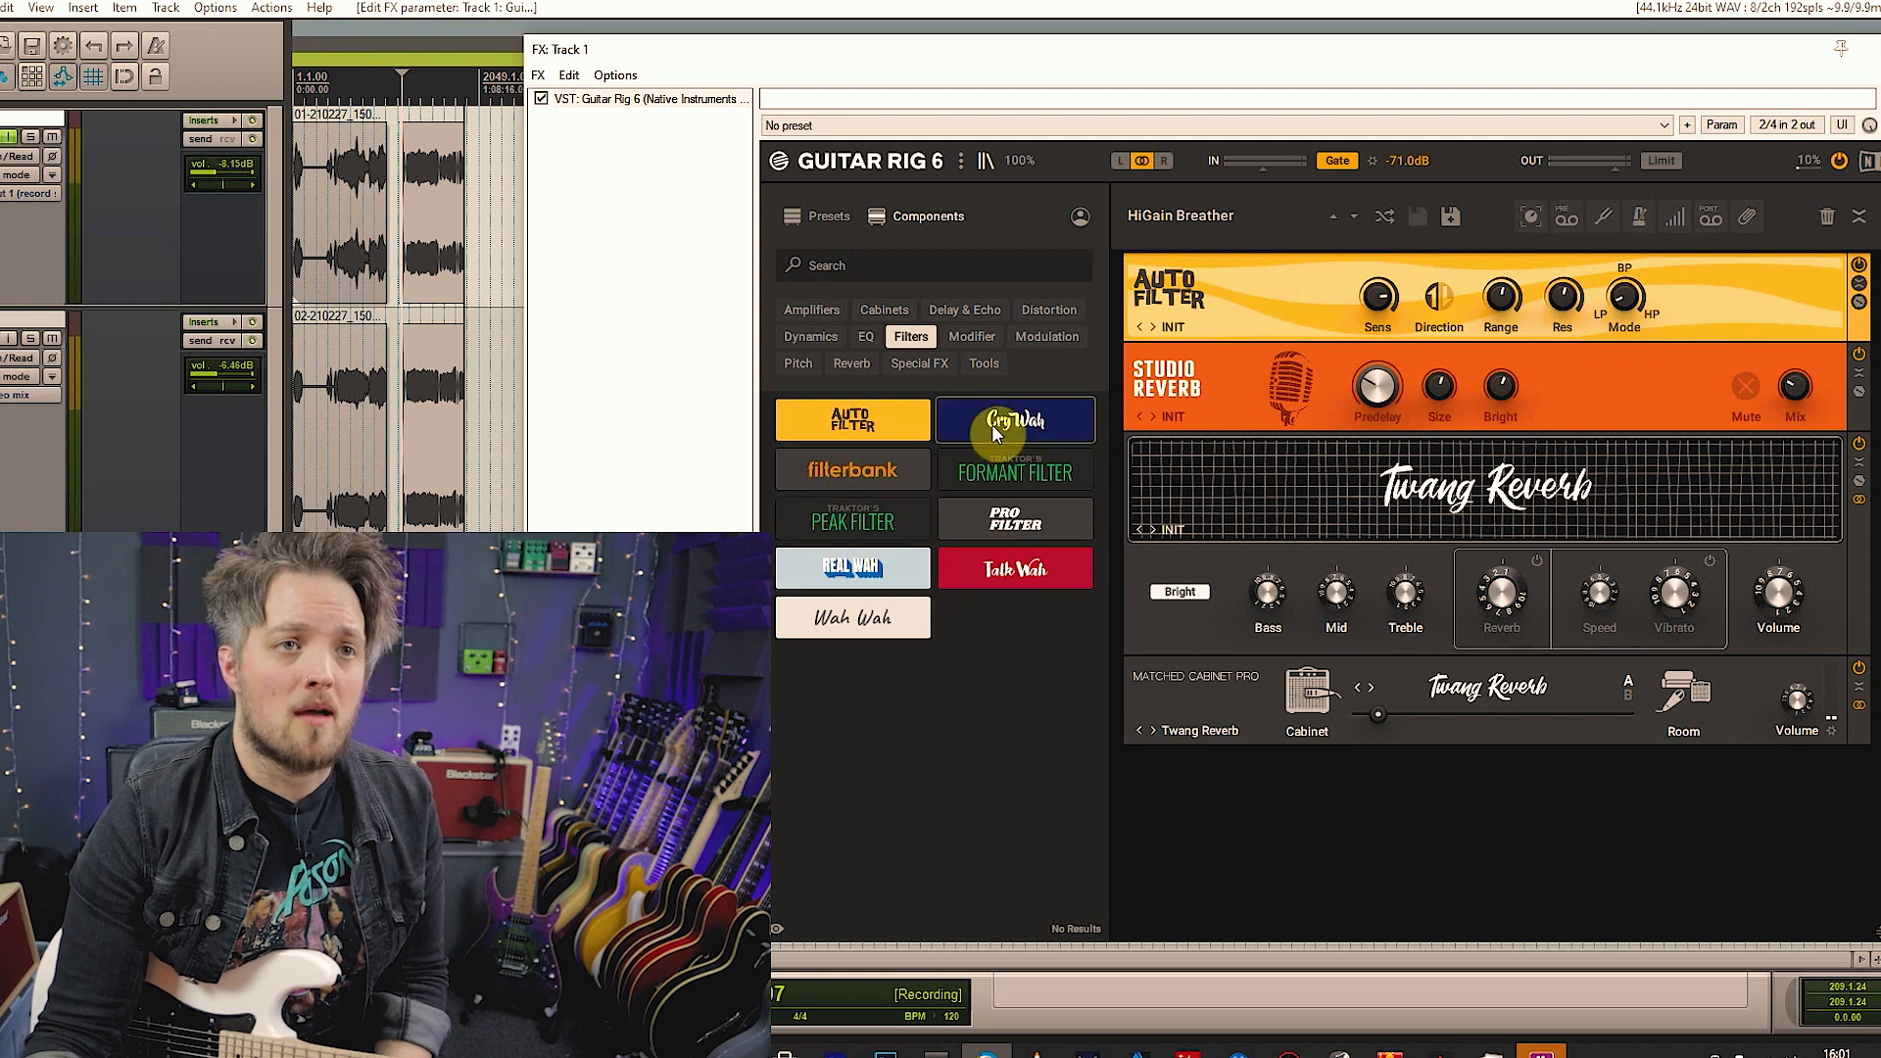
Replace Auto Filter with Cry Wah, swap that for Real Wah and adjust the Wah control
drag(991, 424, 1373, 298)
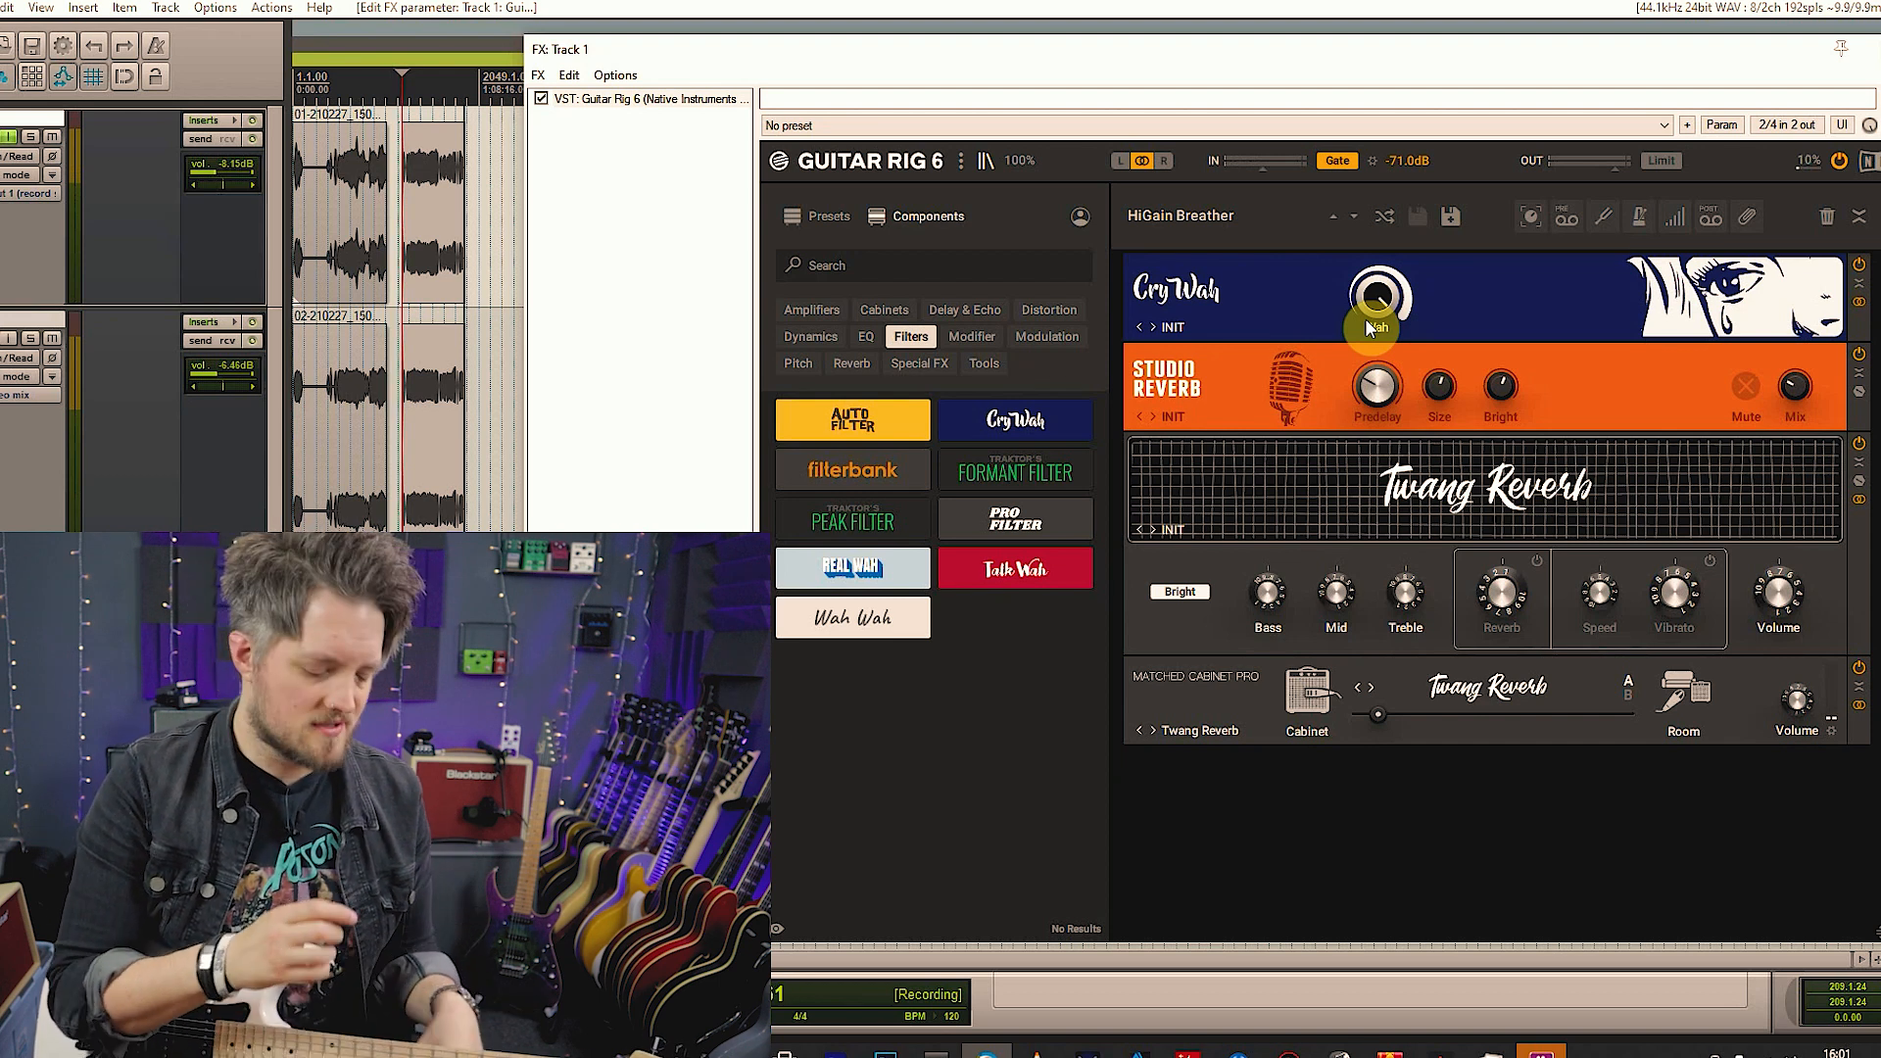
drag(906, 568, 1471, 284)
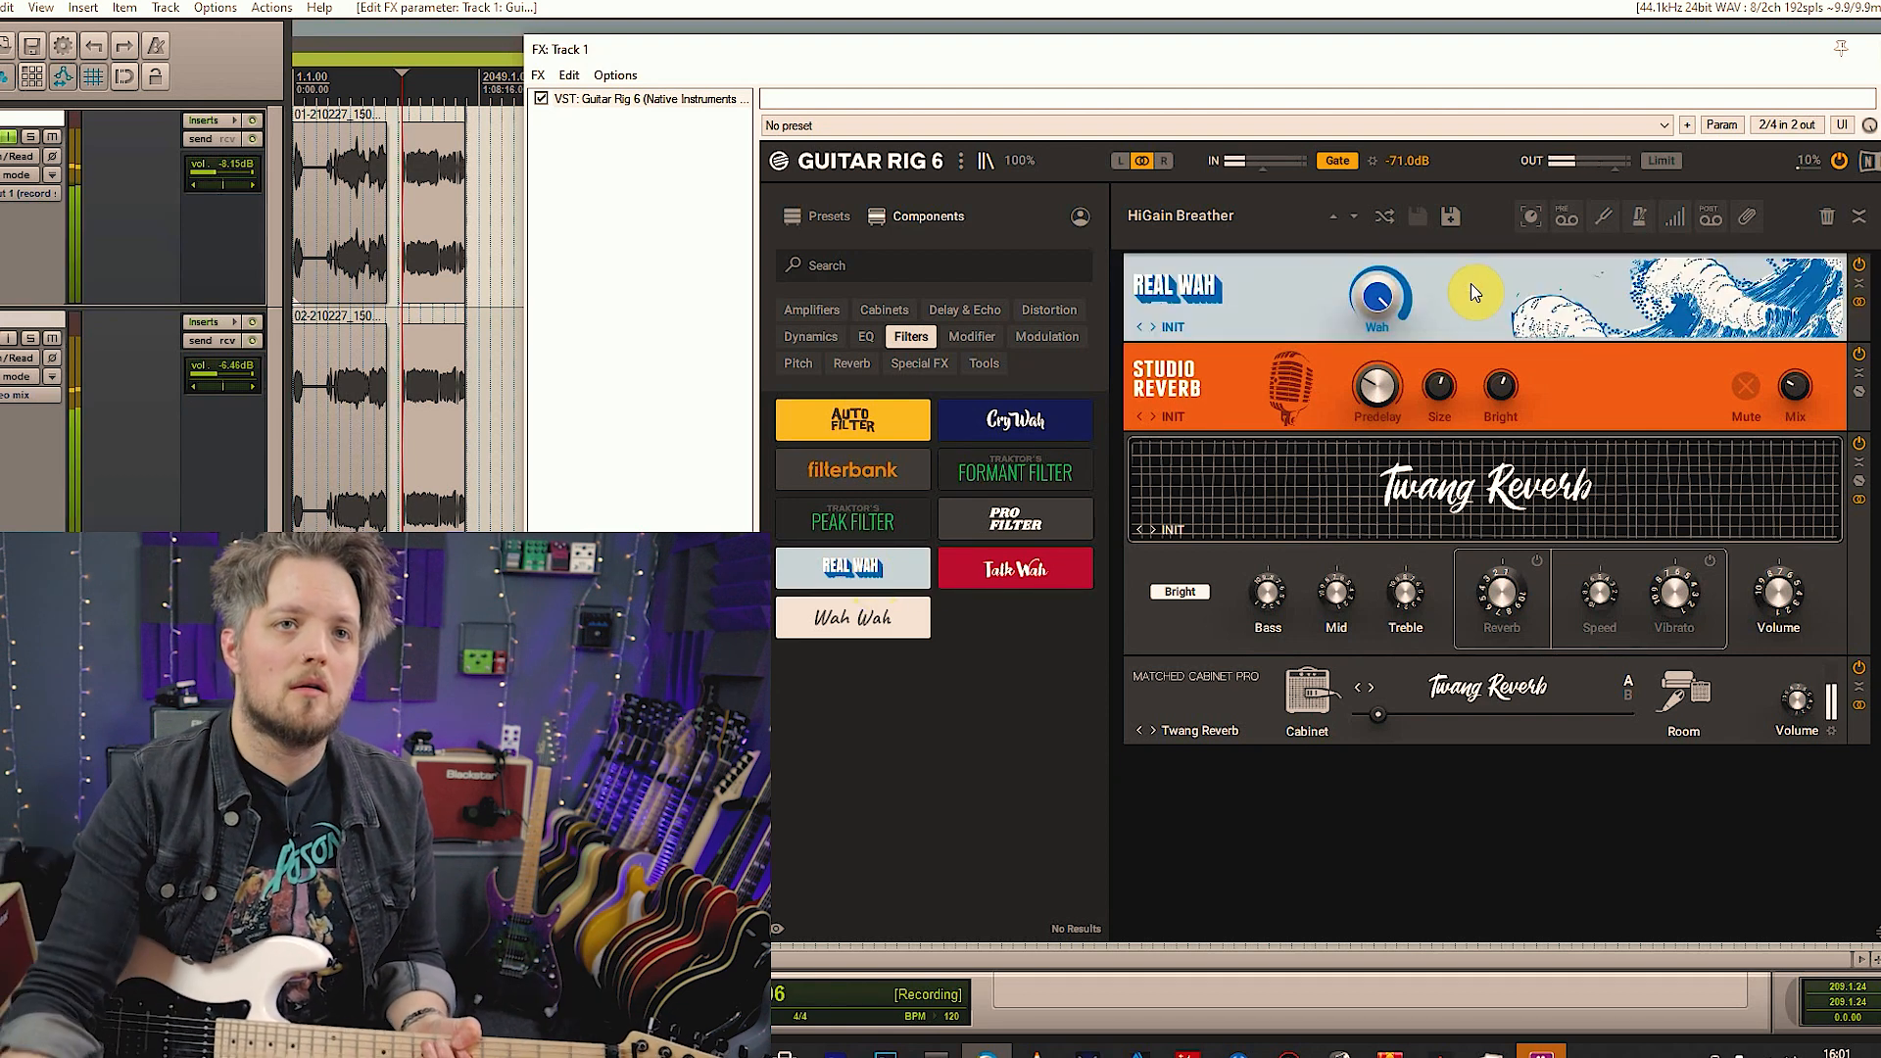
mouse_move(1348, 276)
mouse_down()
mouse_move(1347, 318)
mouse_move(1325, 275)
mouse_up()
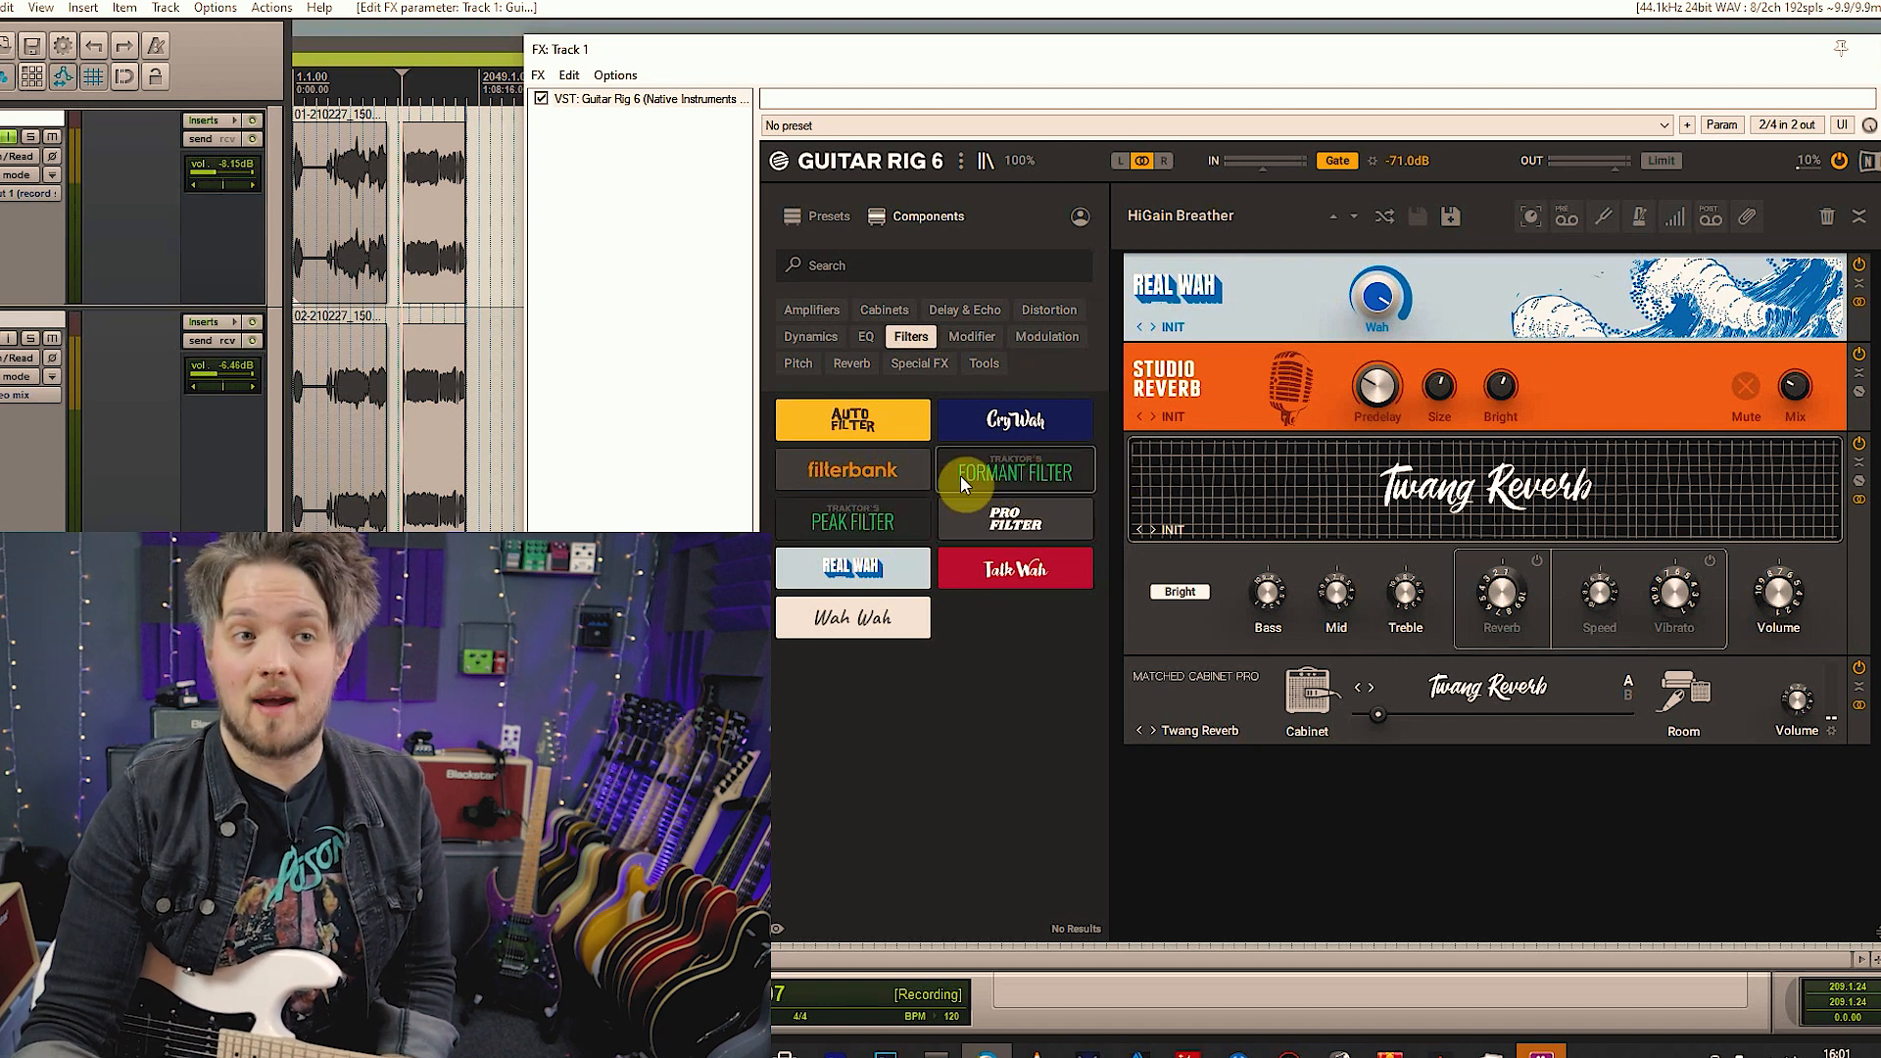
Replace Real Wah with Filterbank and try its Sad face, Odd ringing and Dark glim presets
drag(862, 466, 1448, 302)
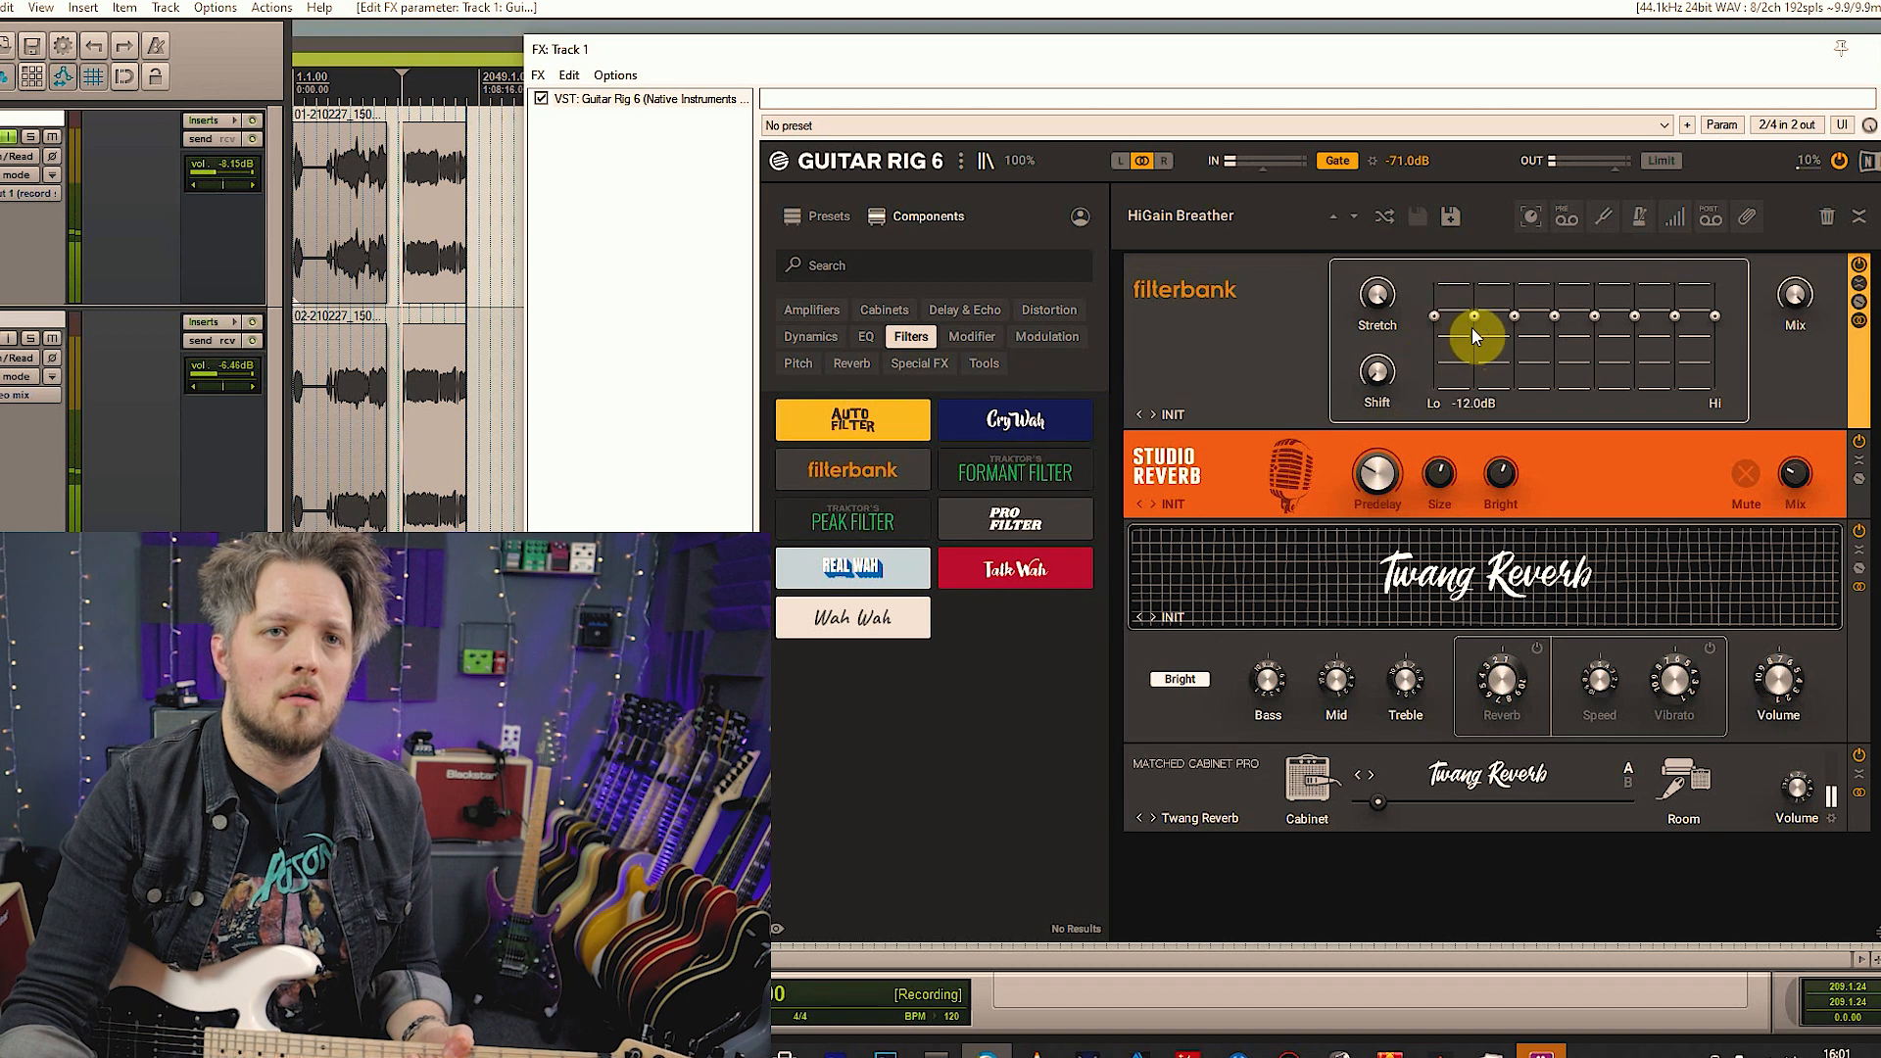
click(1172, 409)
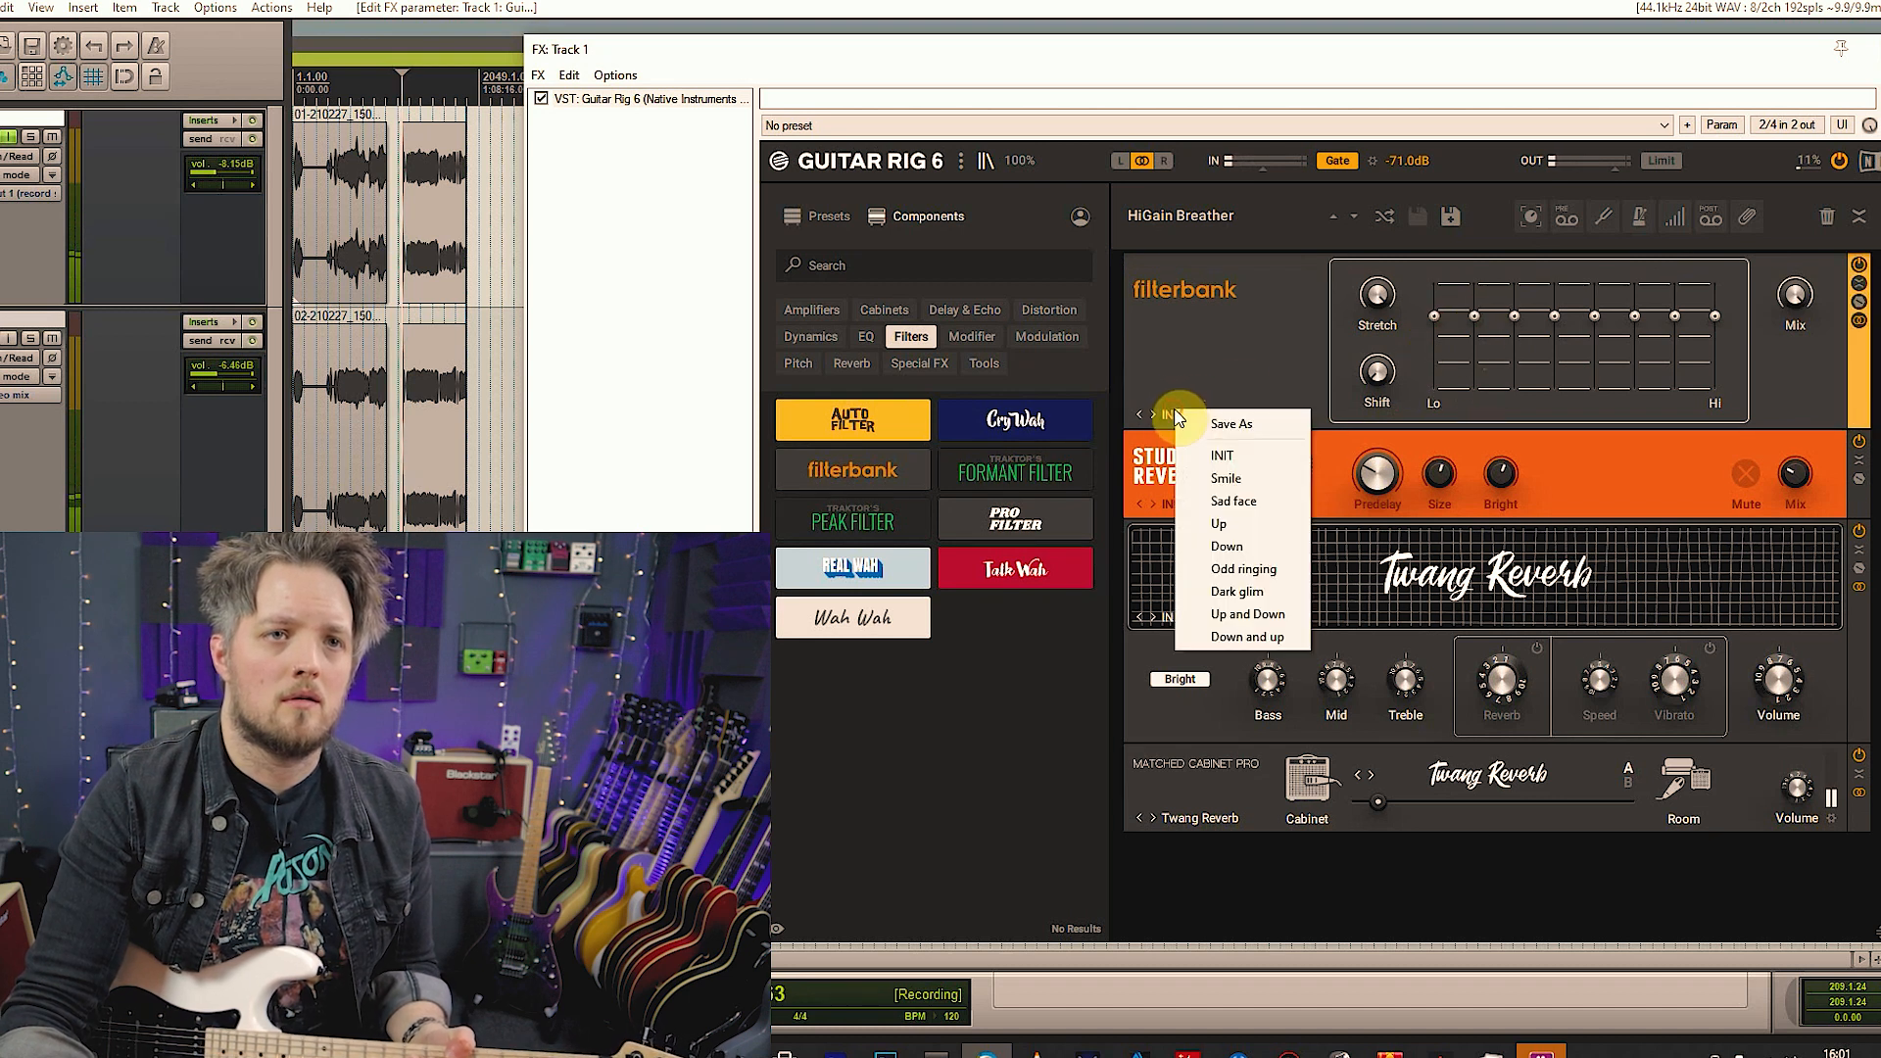
click(1245, 496)
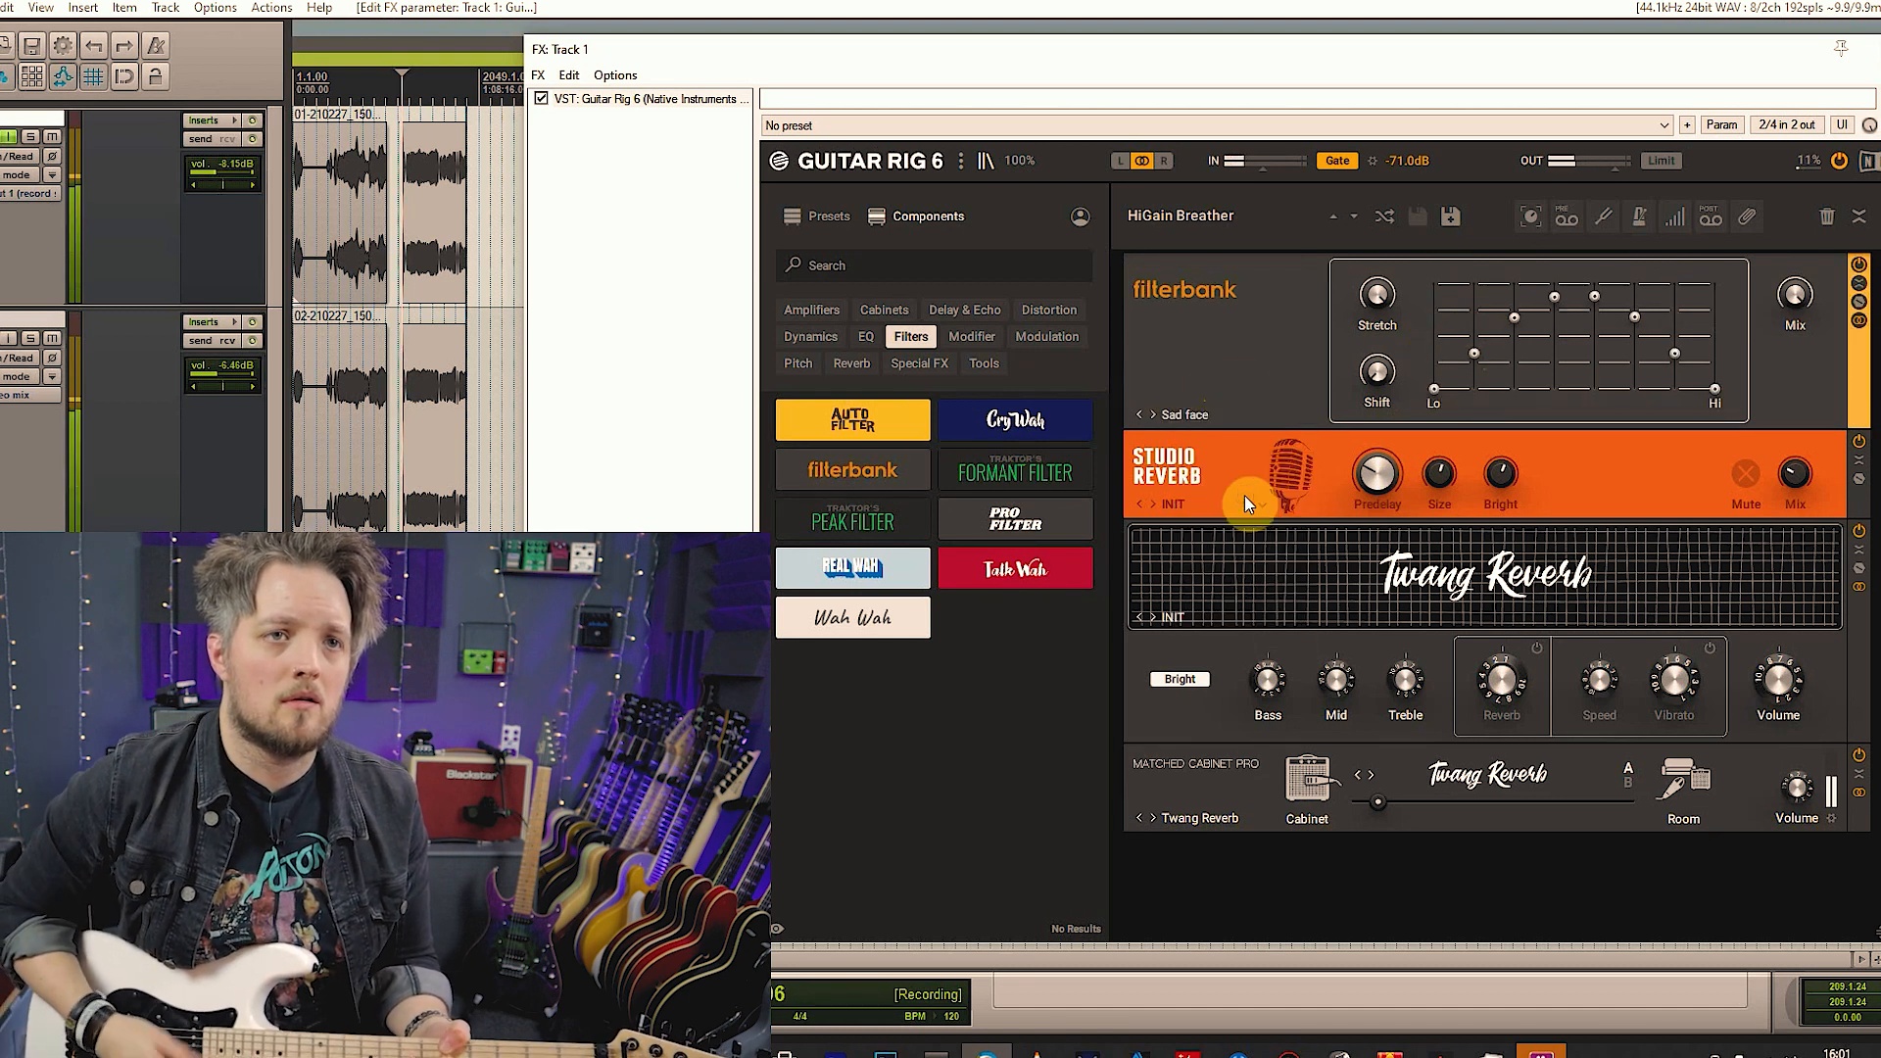
click(1190, 411)
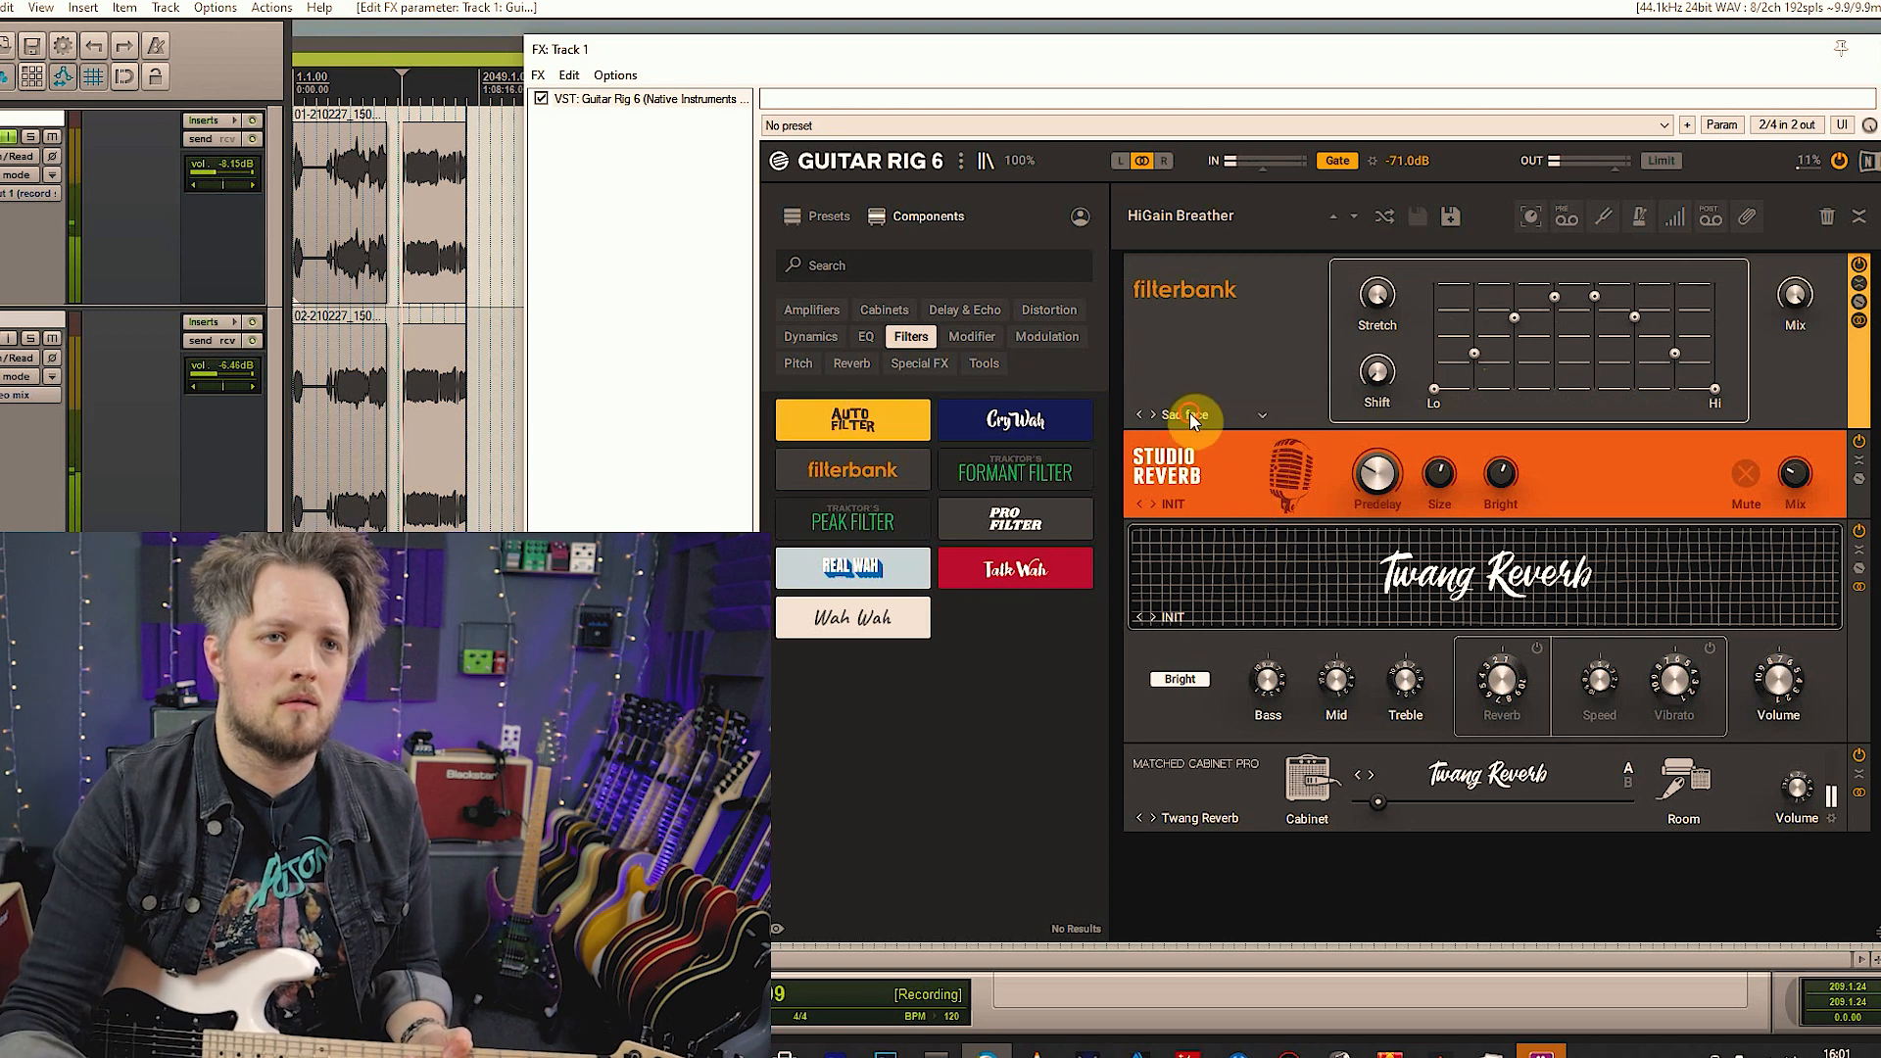
click(1201, 570)
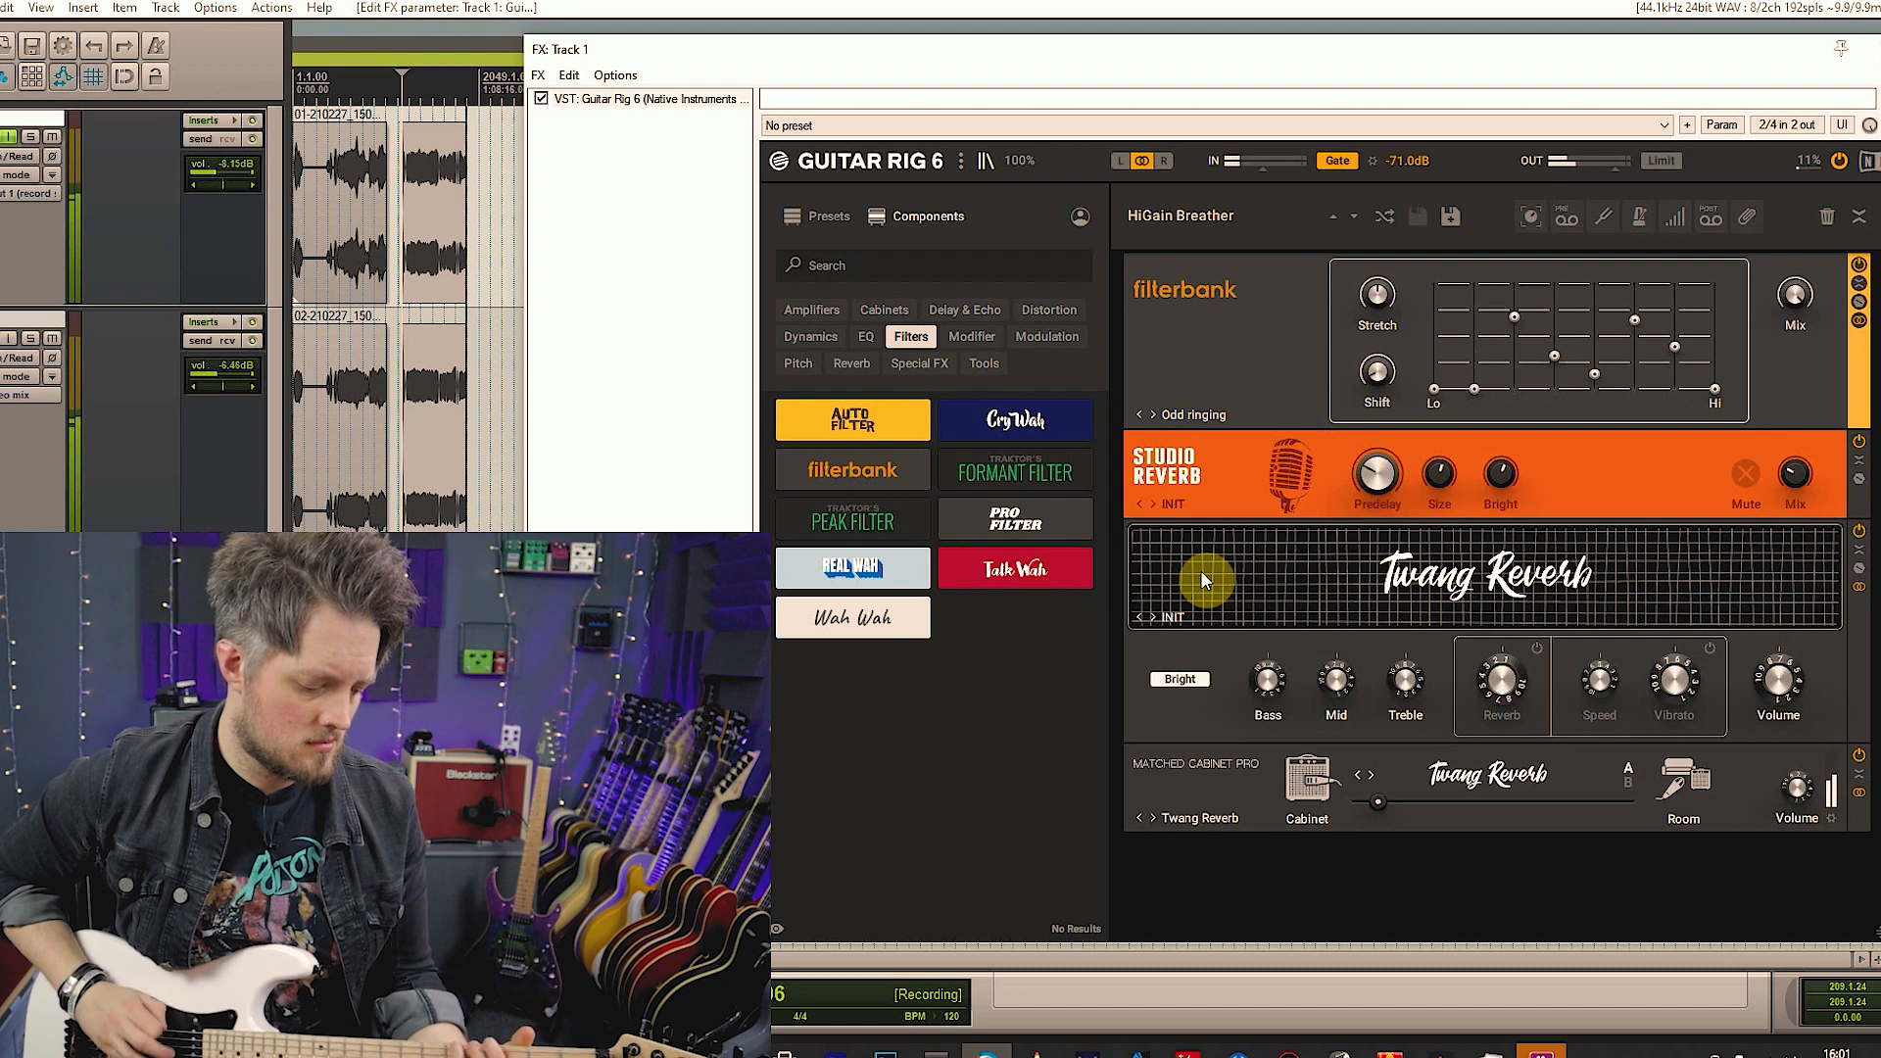
click(1211, 416)
click(1249, 580)
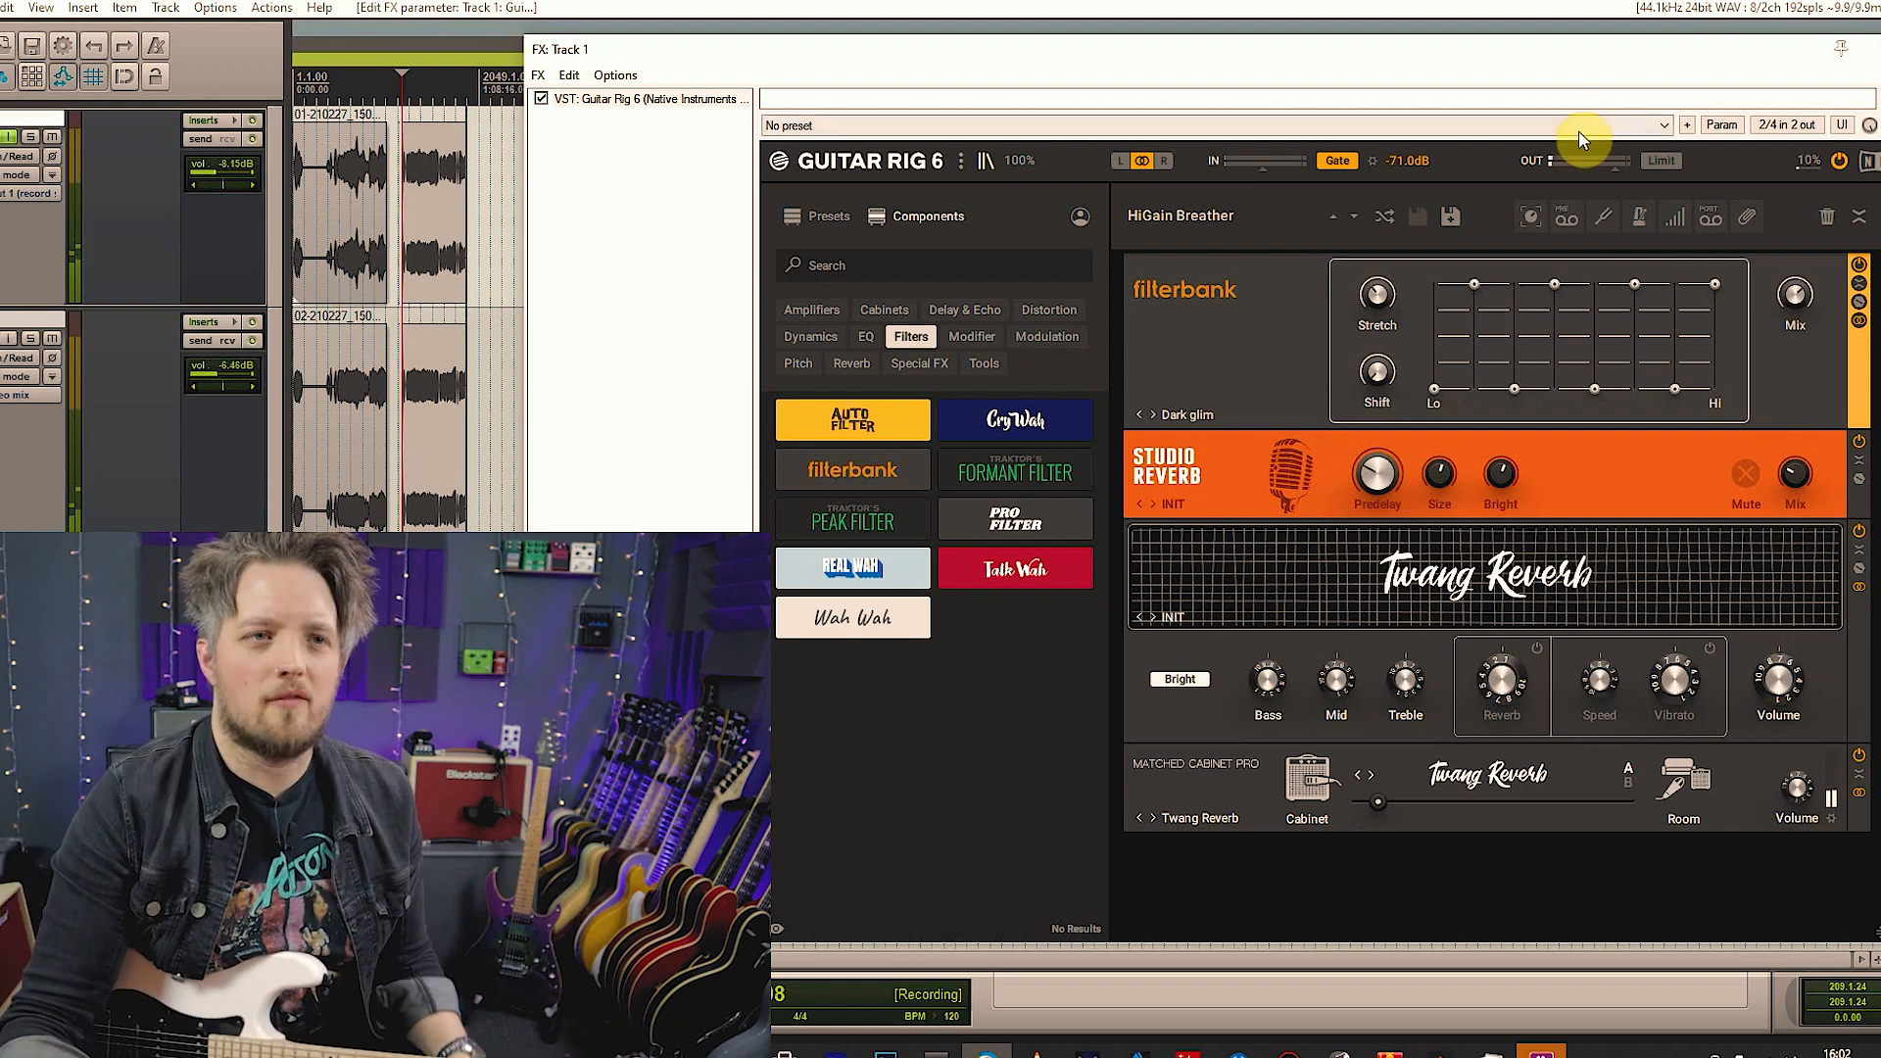
Replace Filterbank with Traktor's Formant Filter, raise Talk to 100 and adjust Size
drag(1010, 484, 1375, 327)
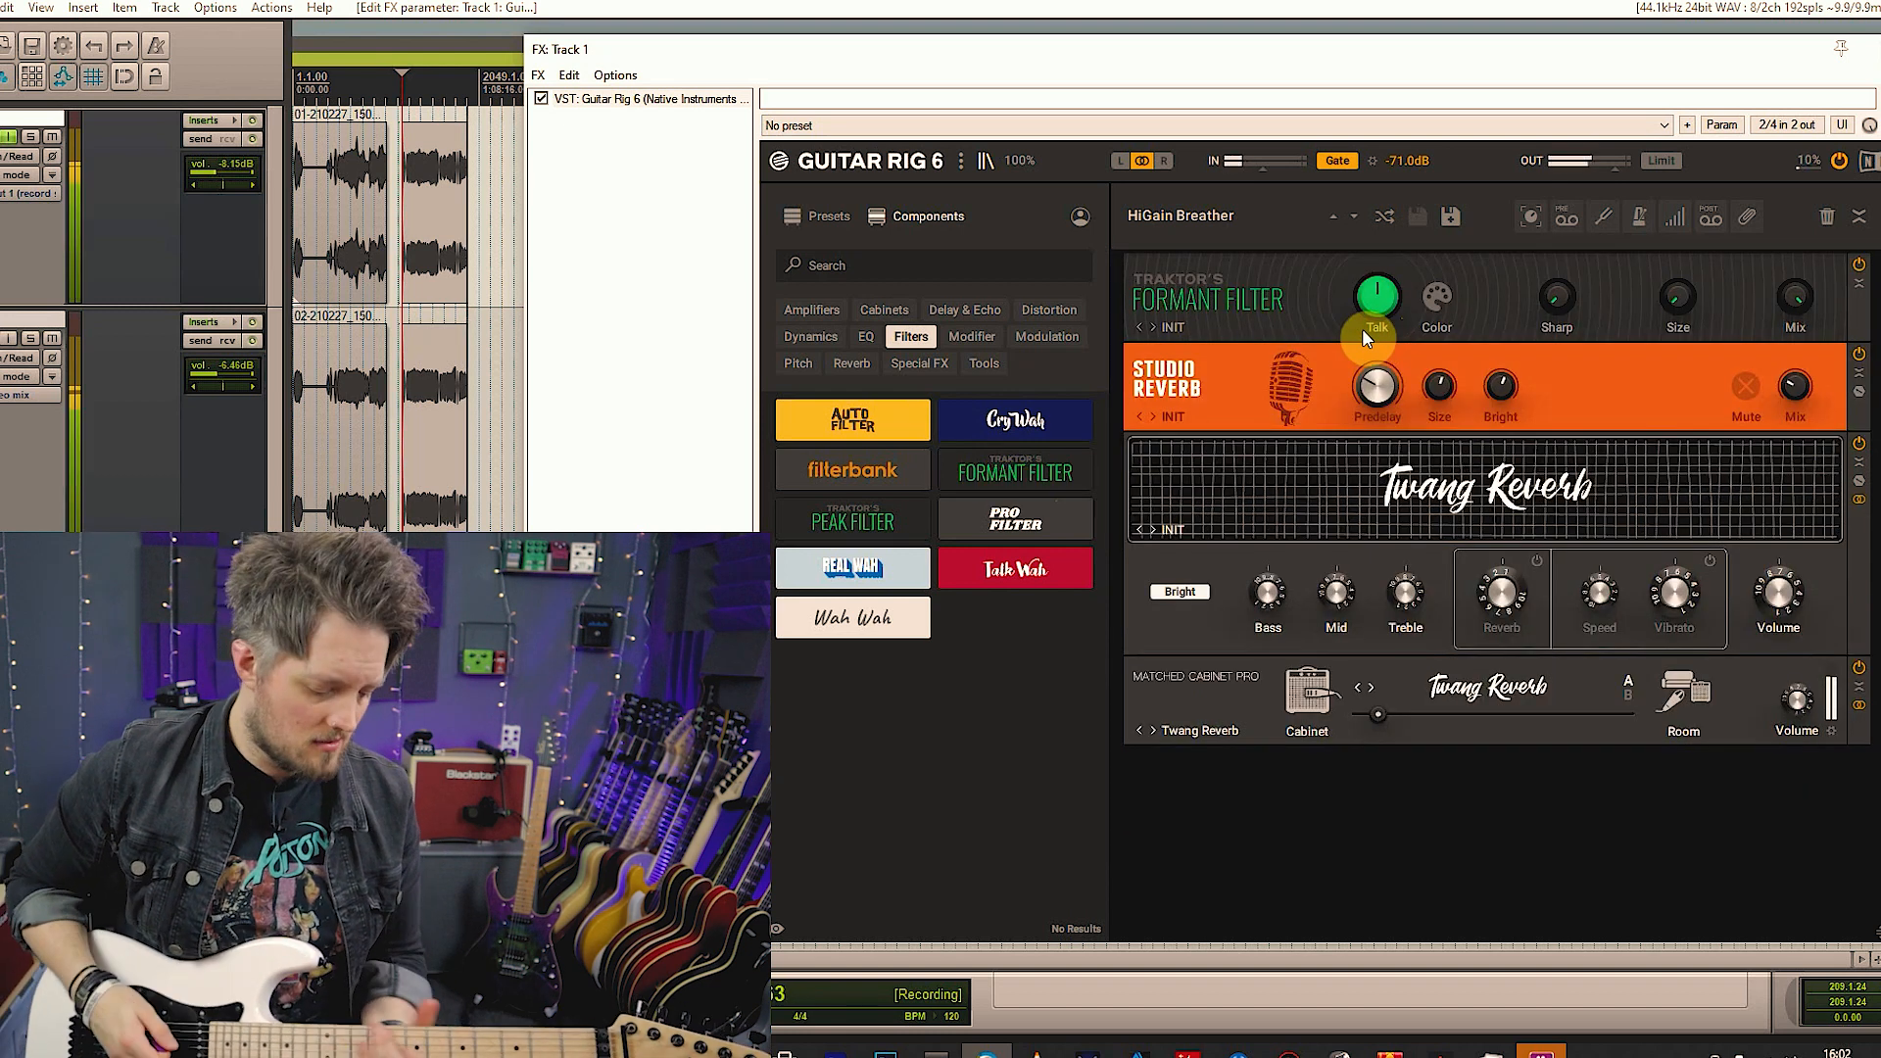
drag(1378, 296, 1378, 198)
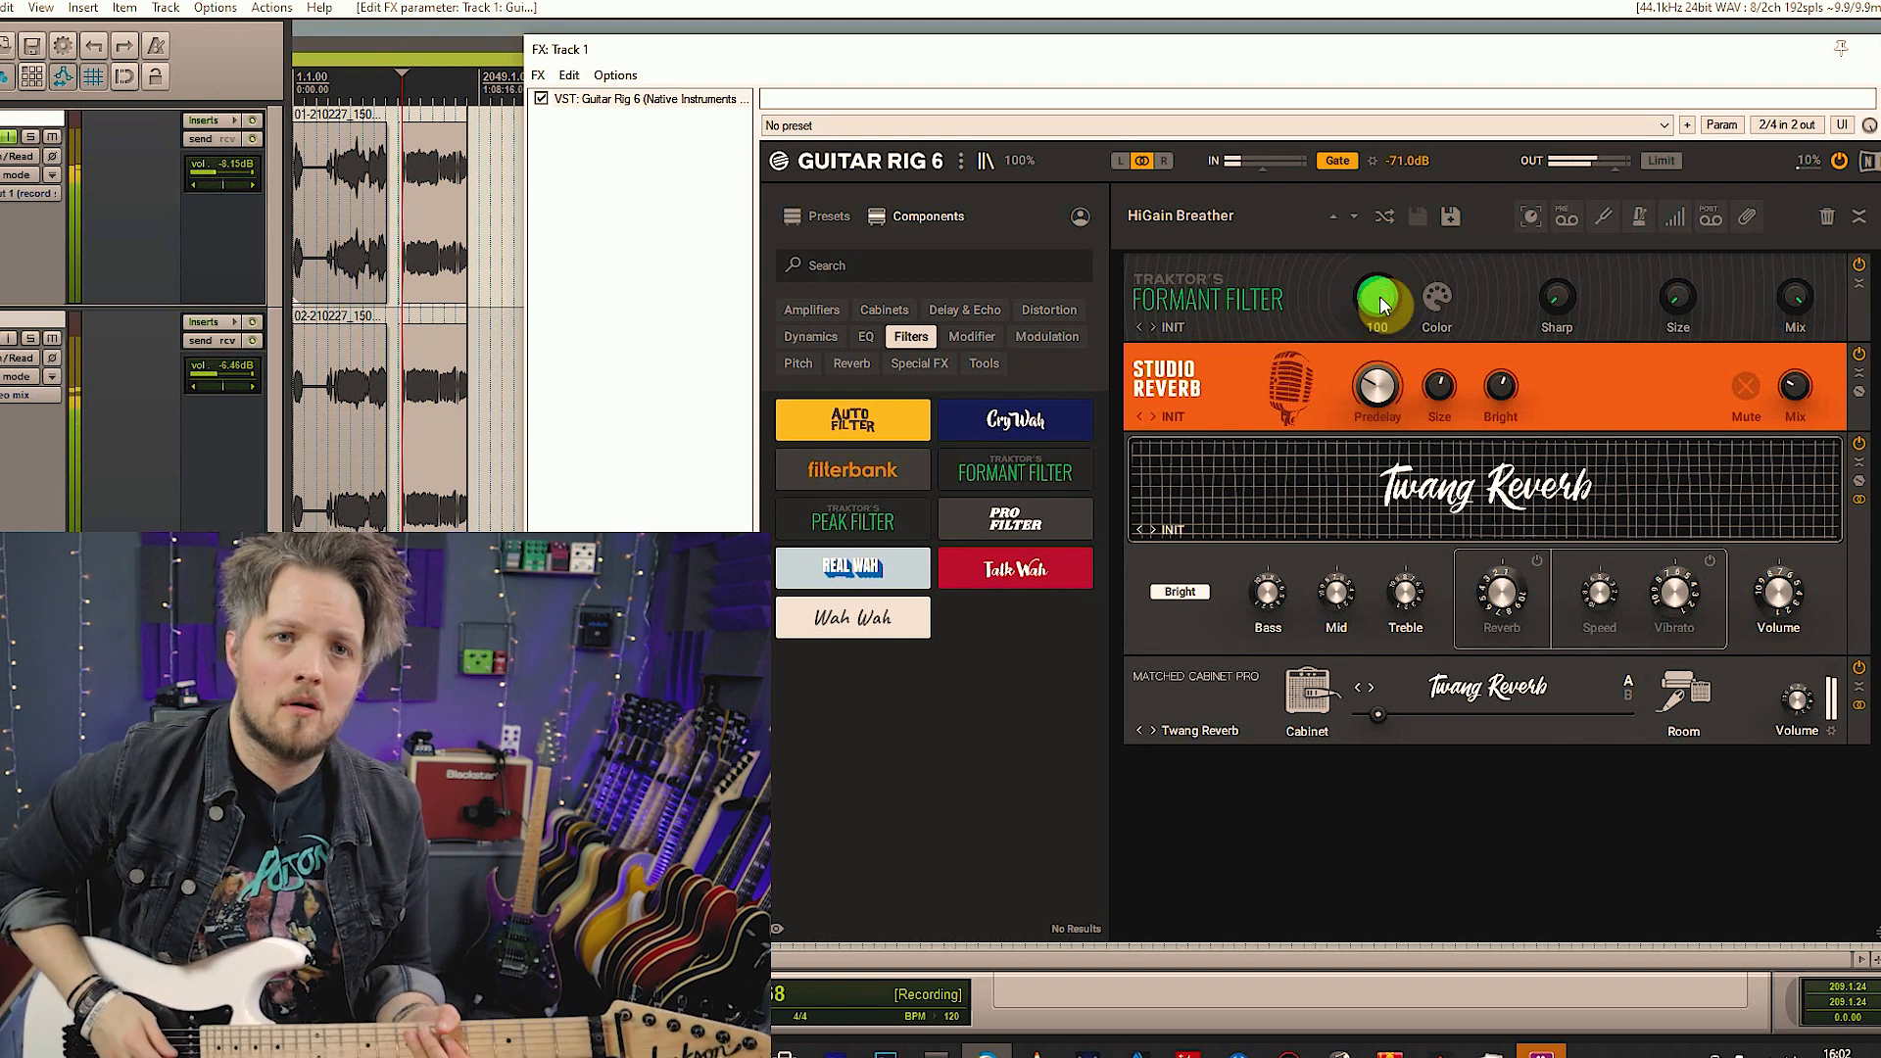
drag(1677, 295, 1597, 336)
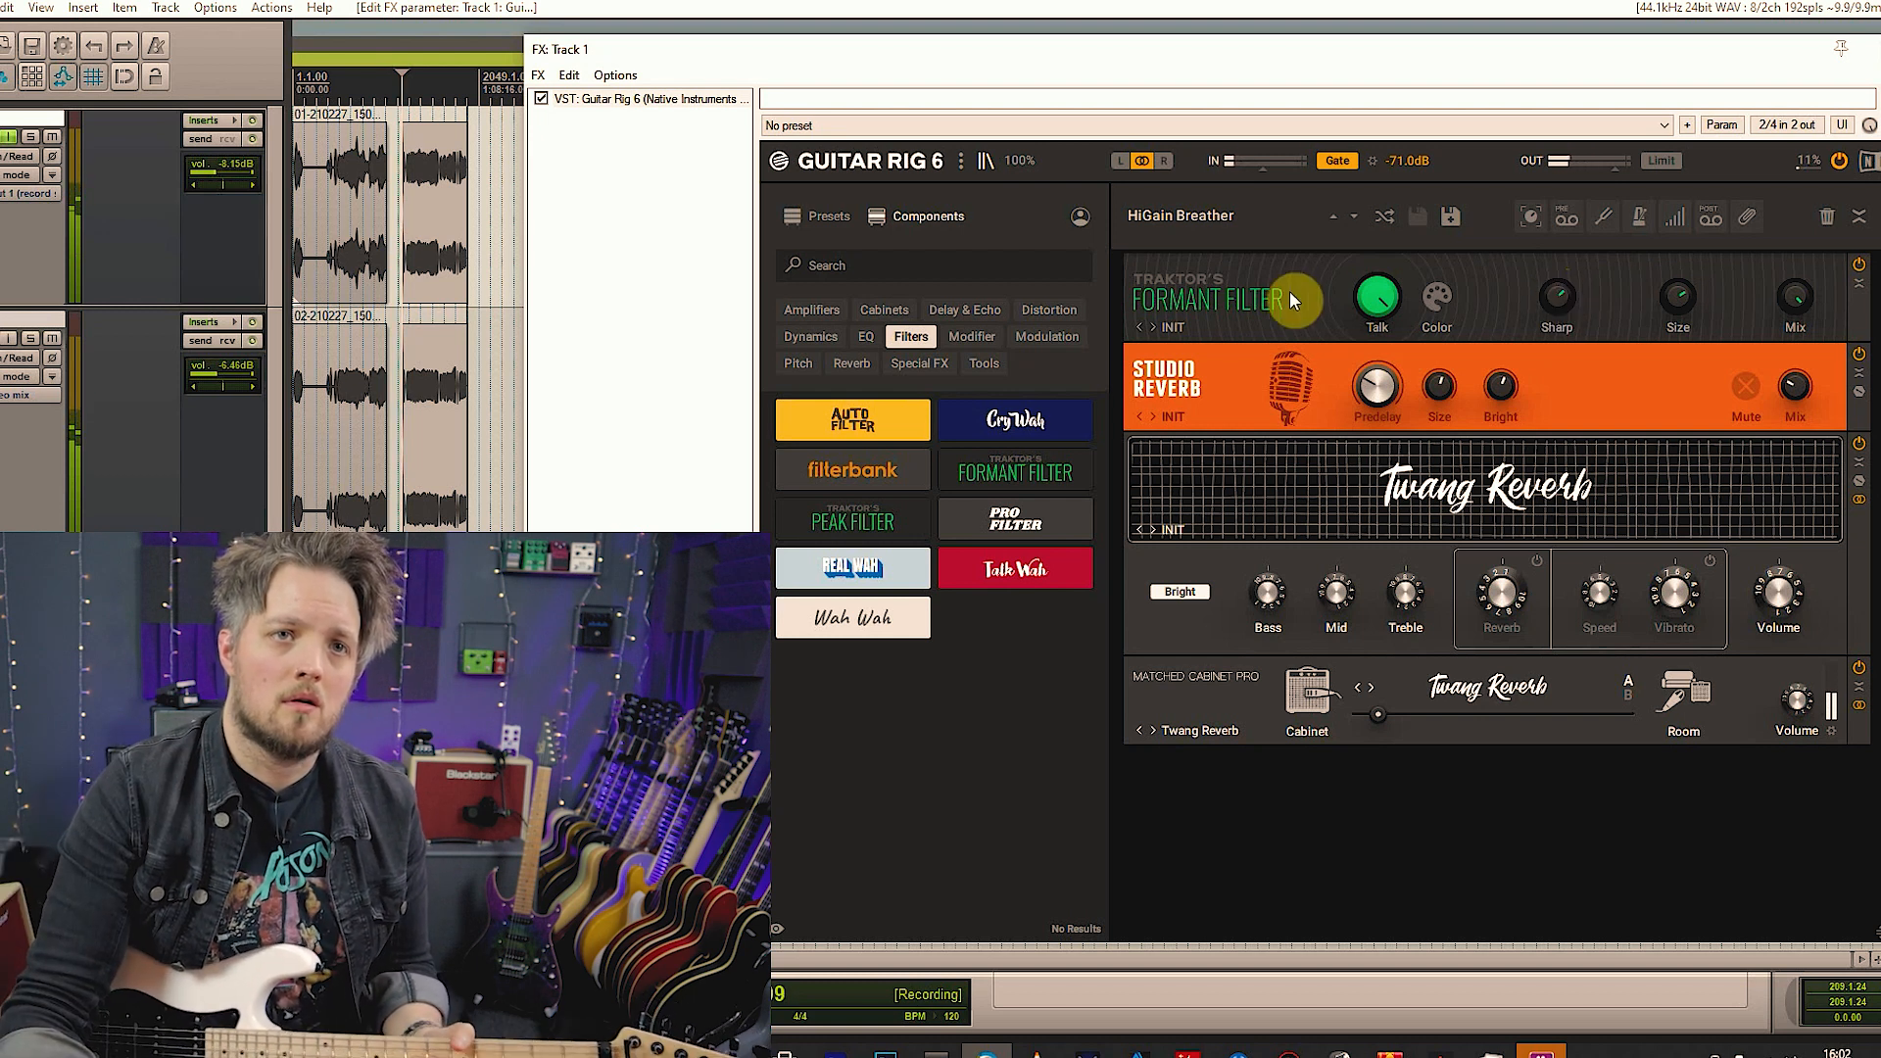
Replace Formant Filter with Traktor's Peak Filter and raise its Edge control
click(827, 501)
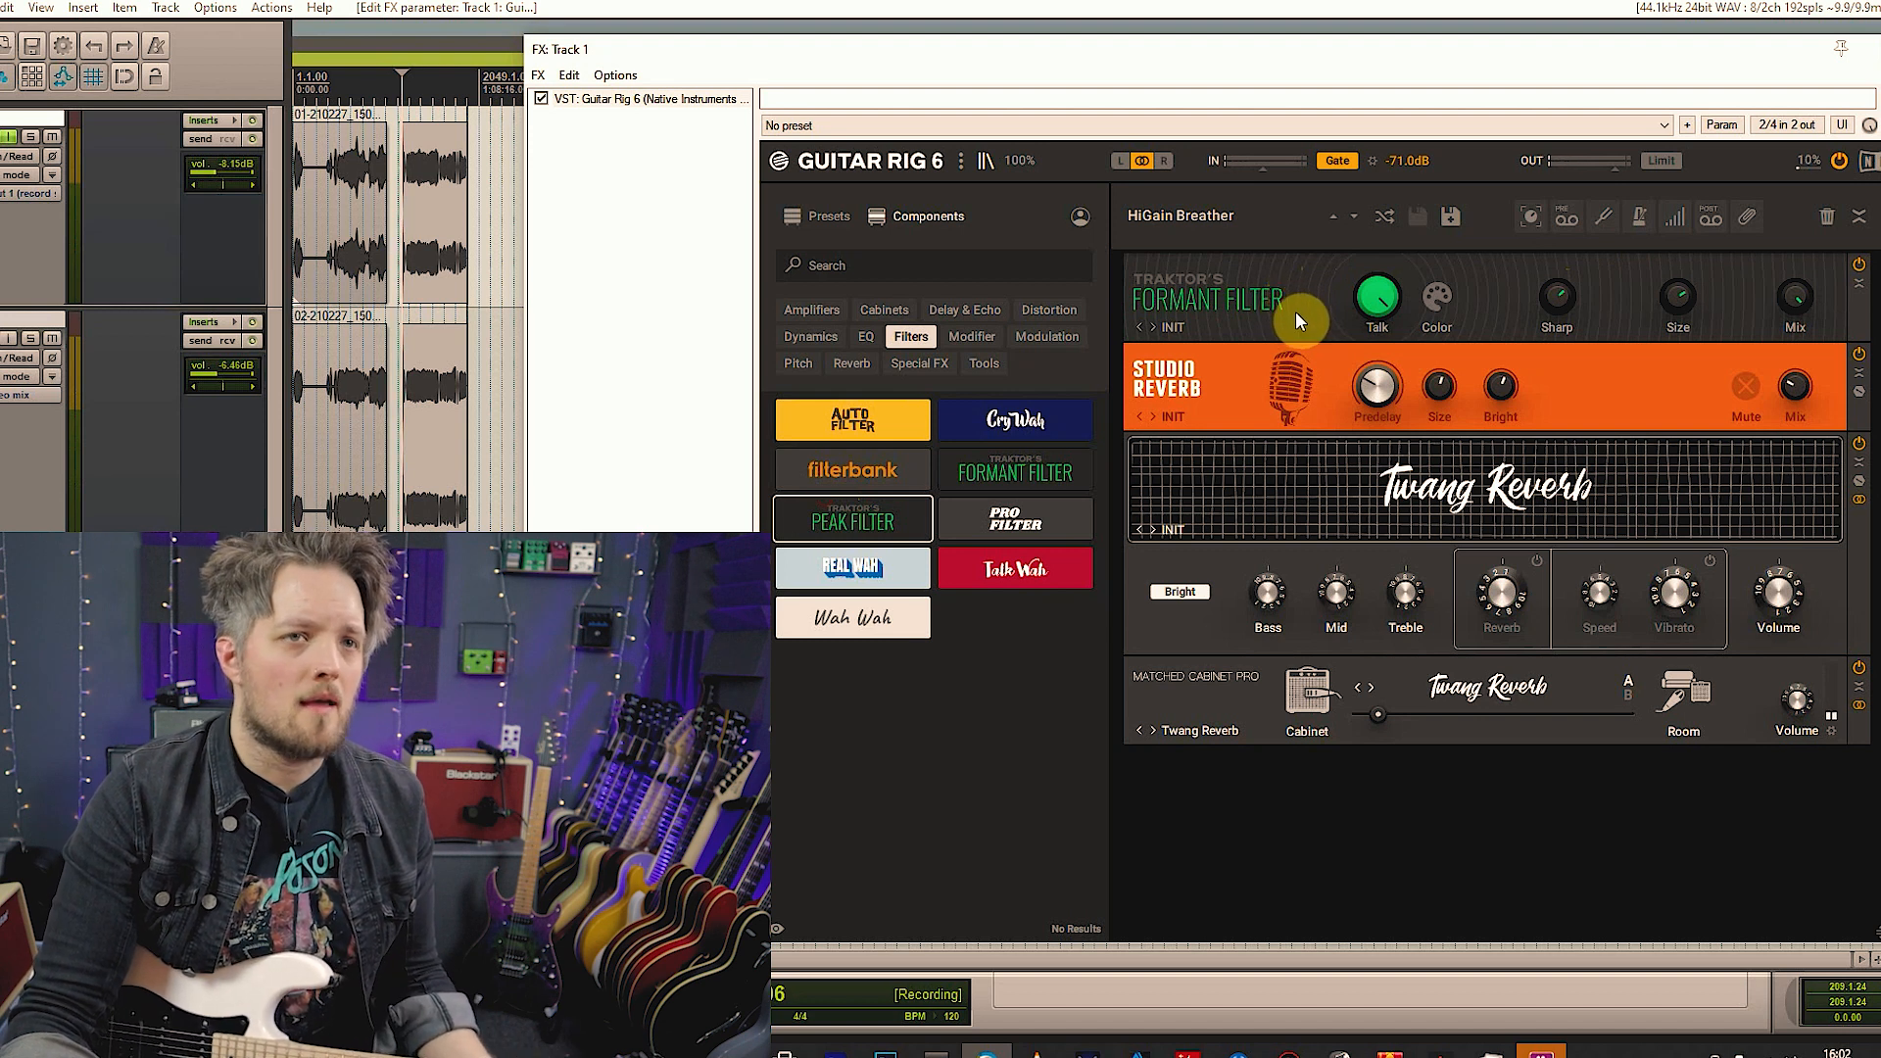
drag(945, 491, 1401, 290)
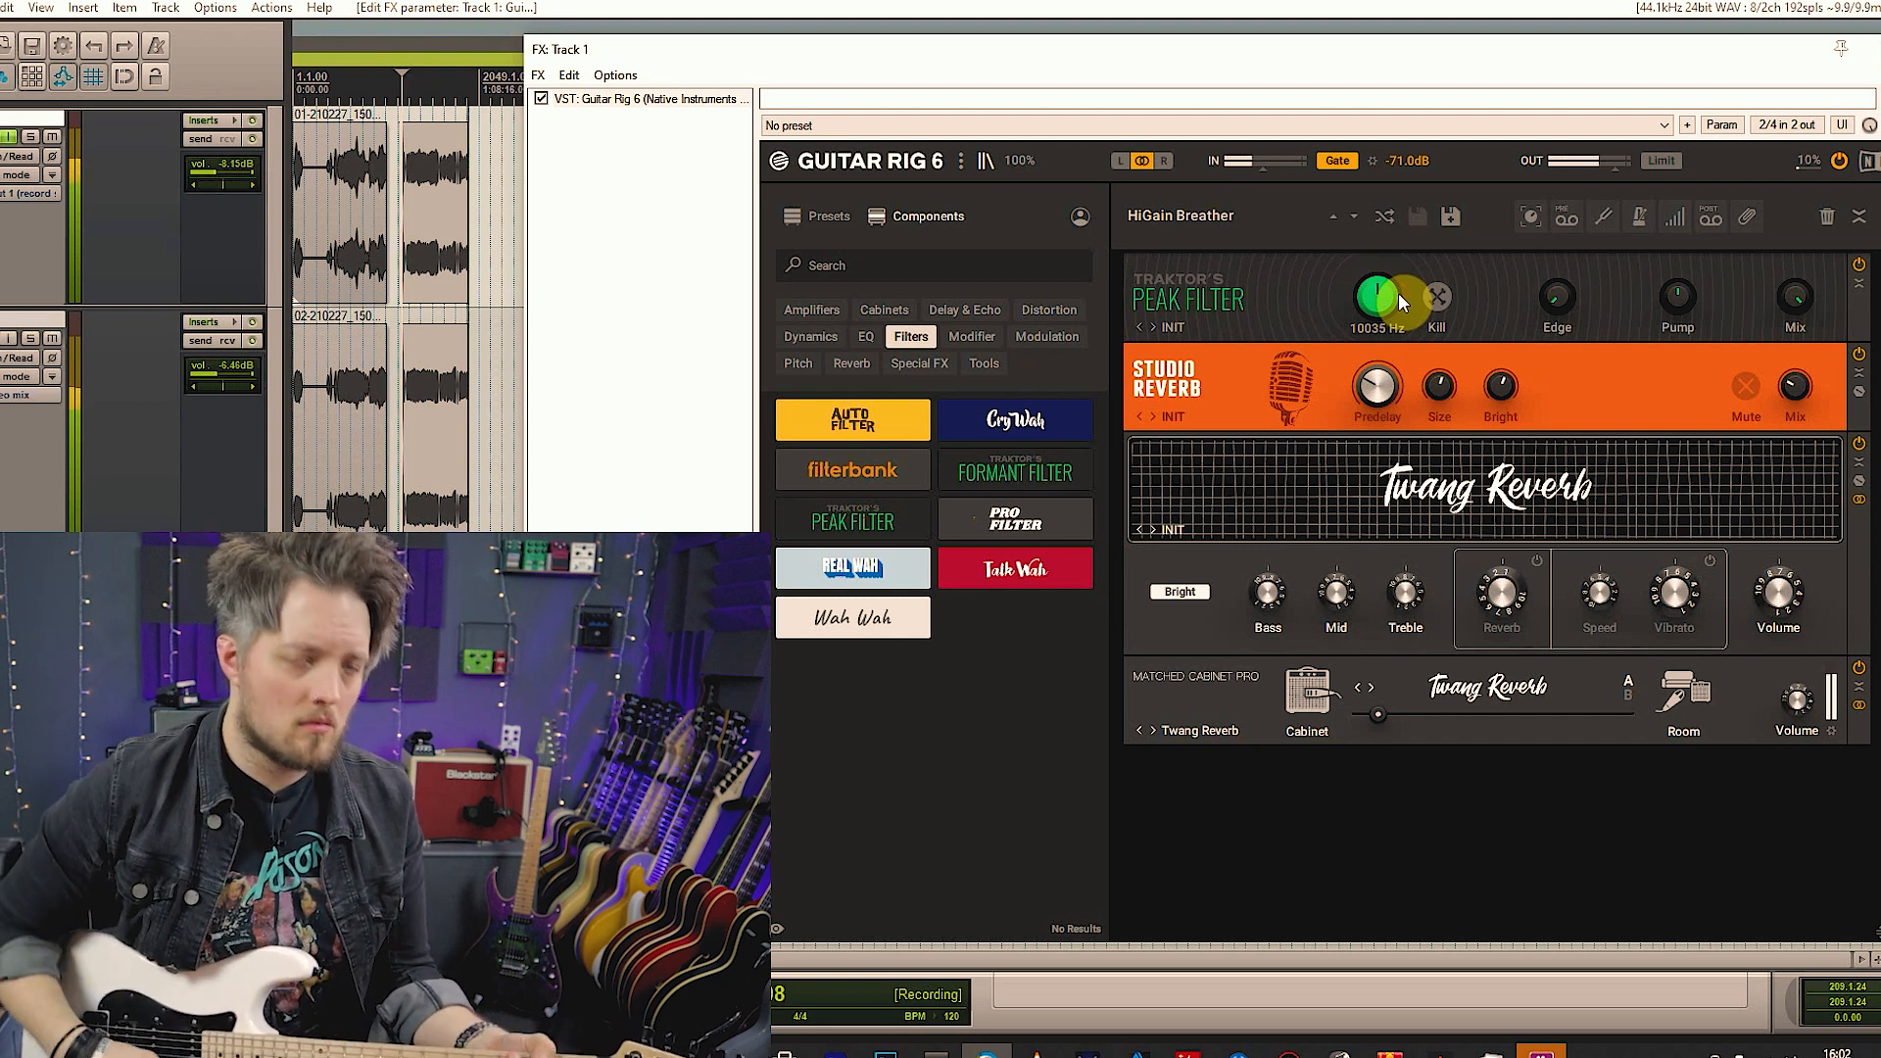
drag(1558, 321, 1556, 318)
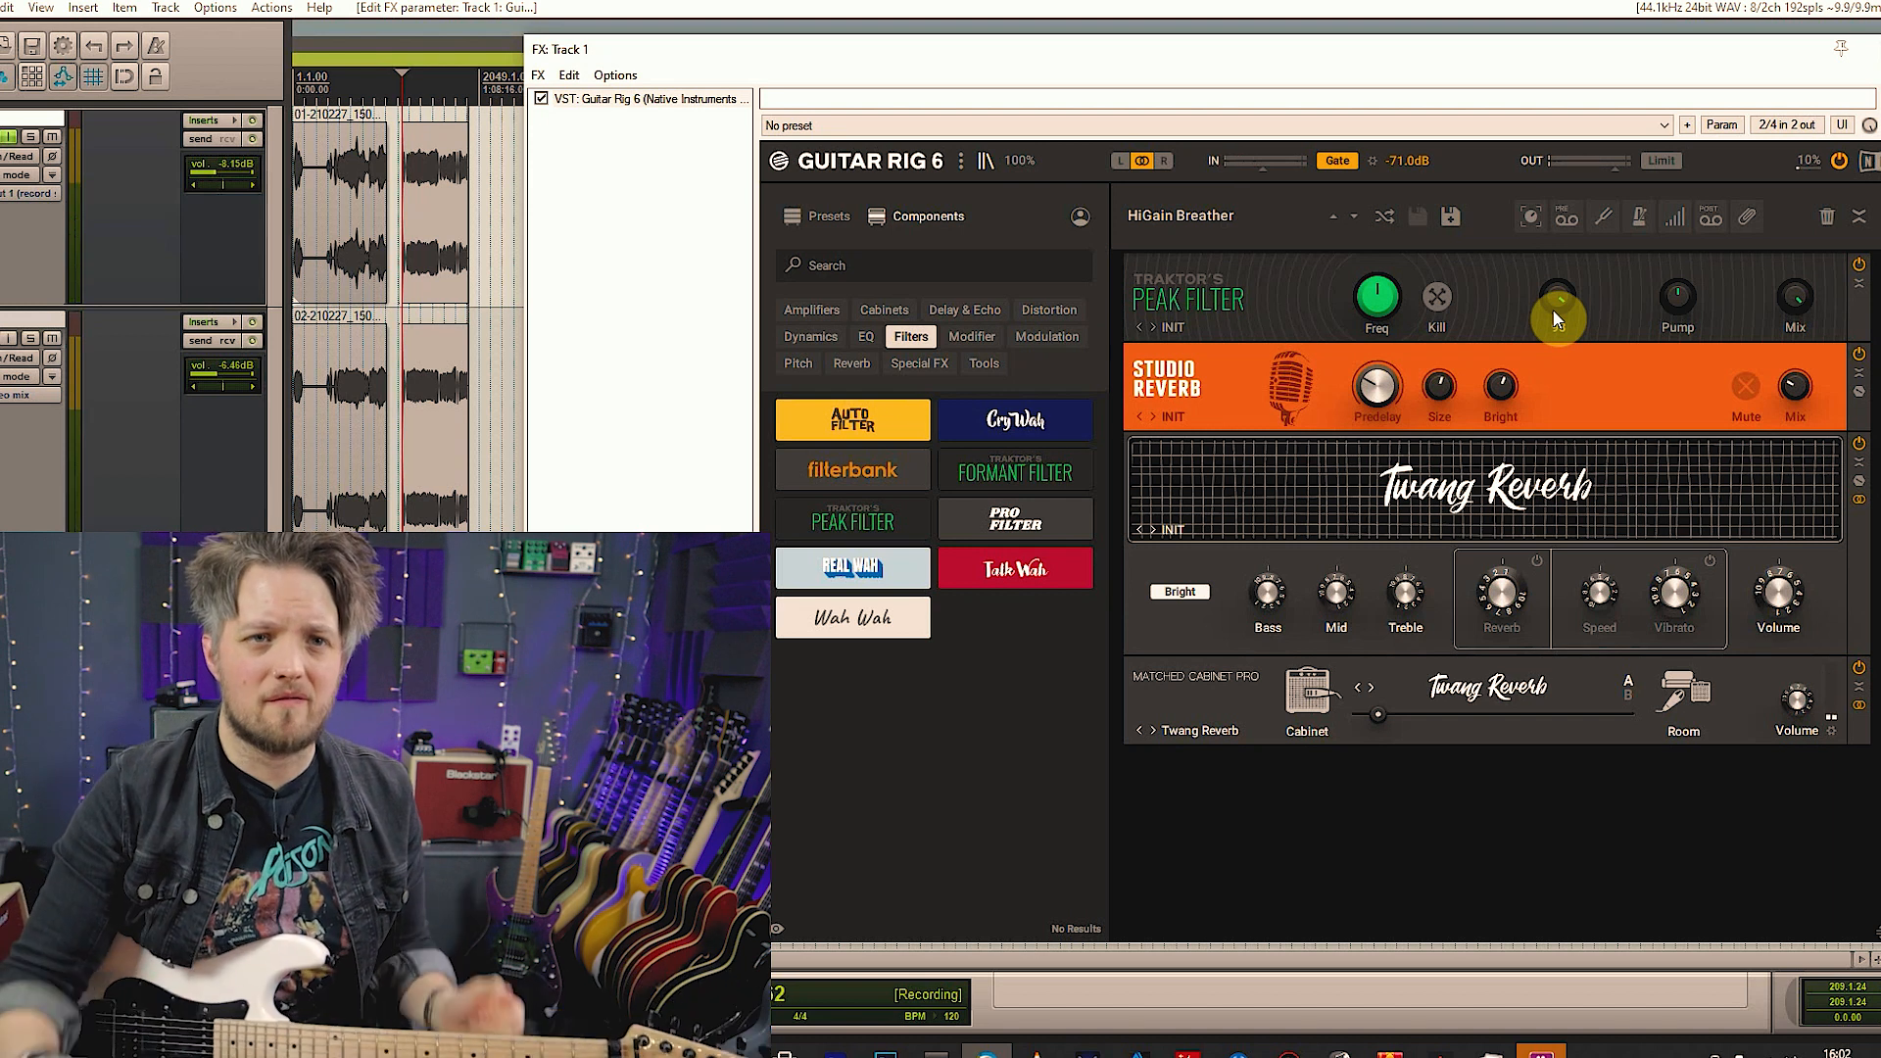
Replace Peak Filter with the LFO modifier and trigger its waveform
click(970, 338)
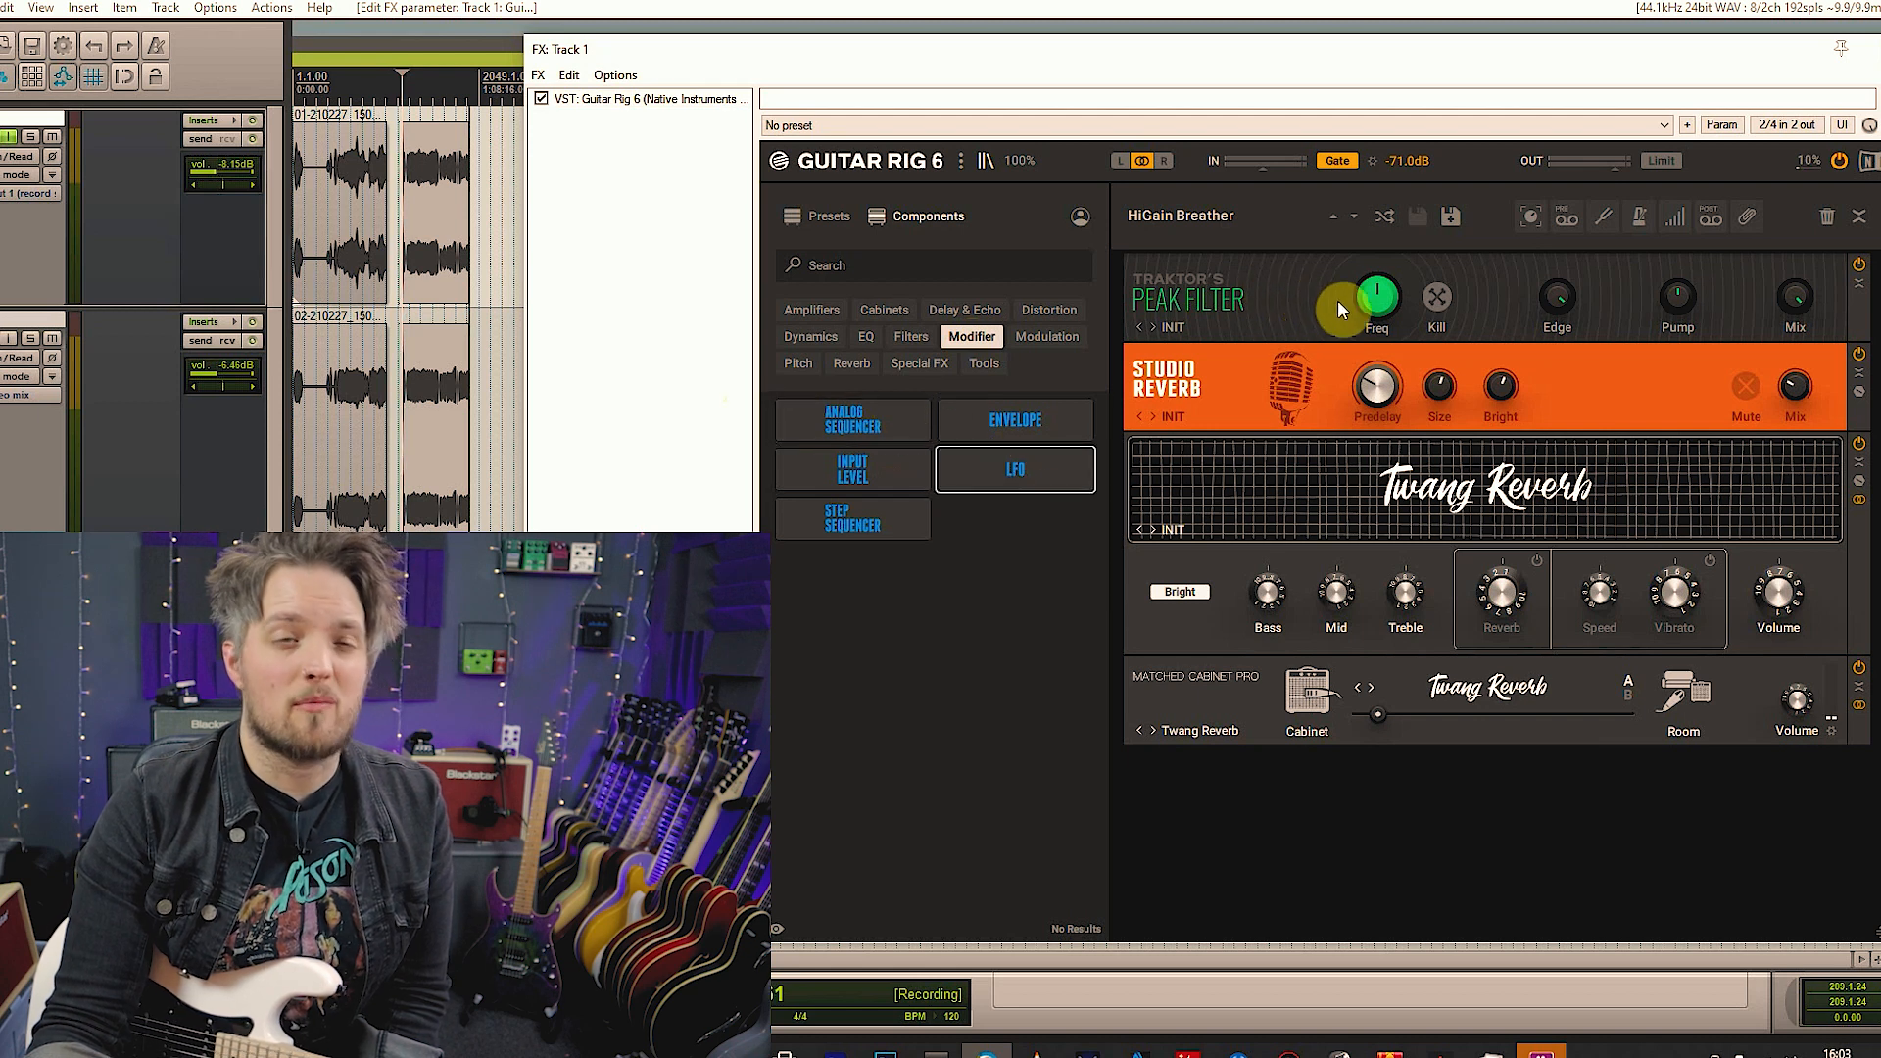
drag(1019, 471, 1460, 304)
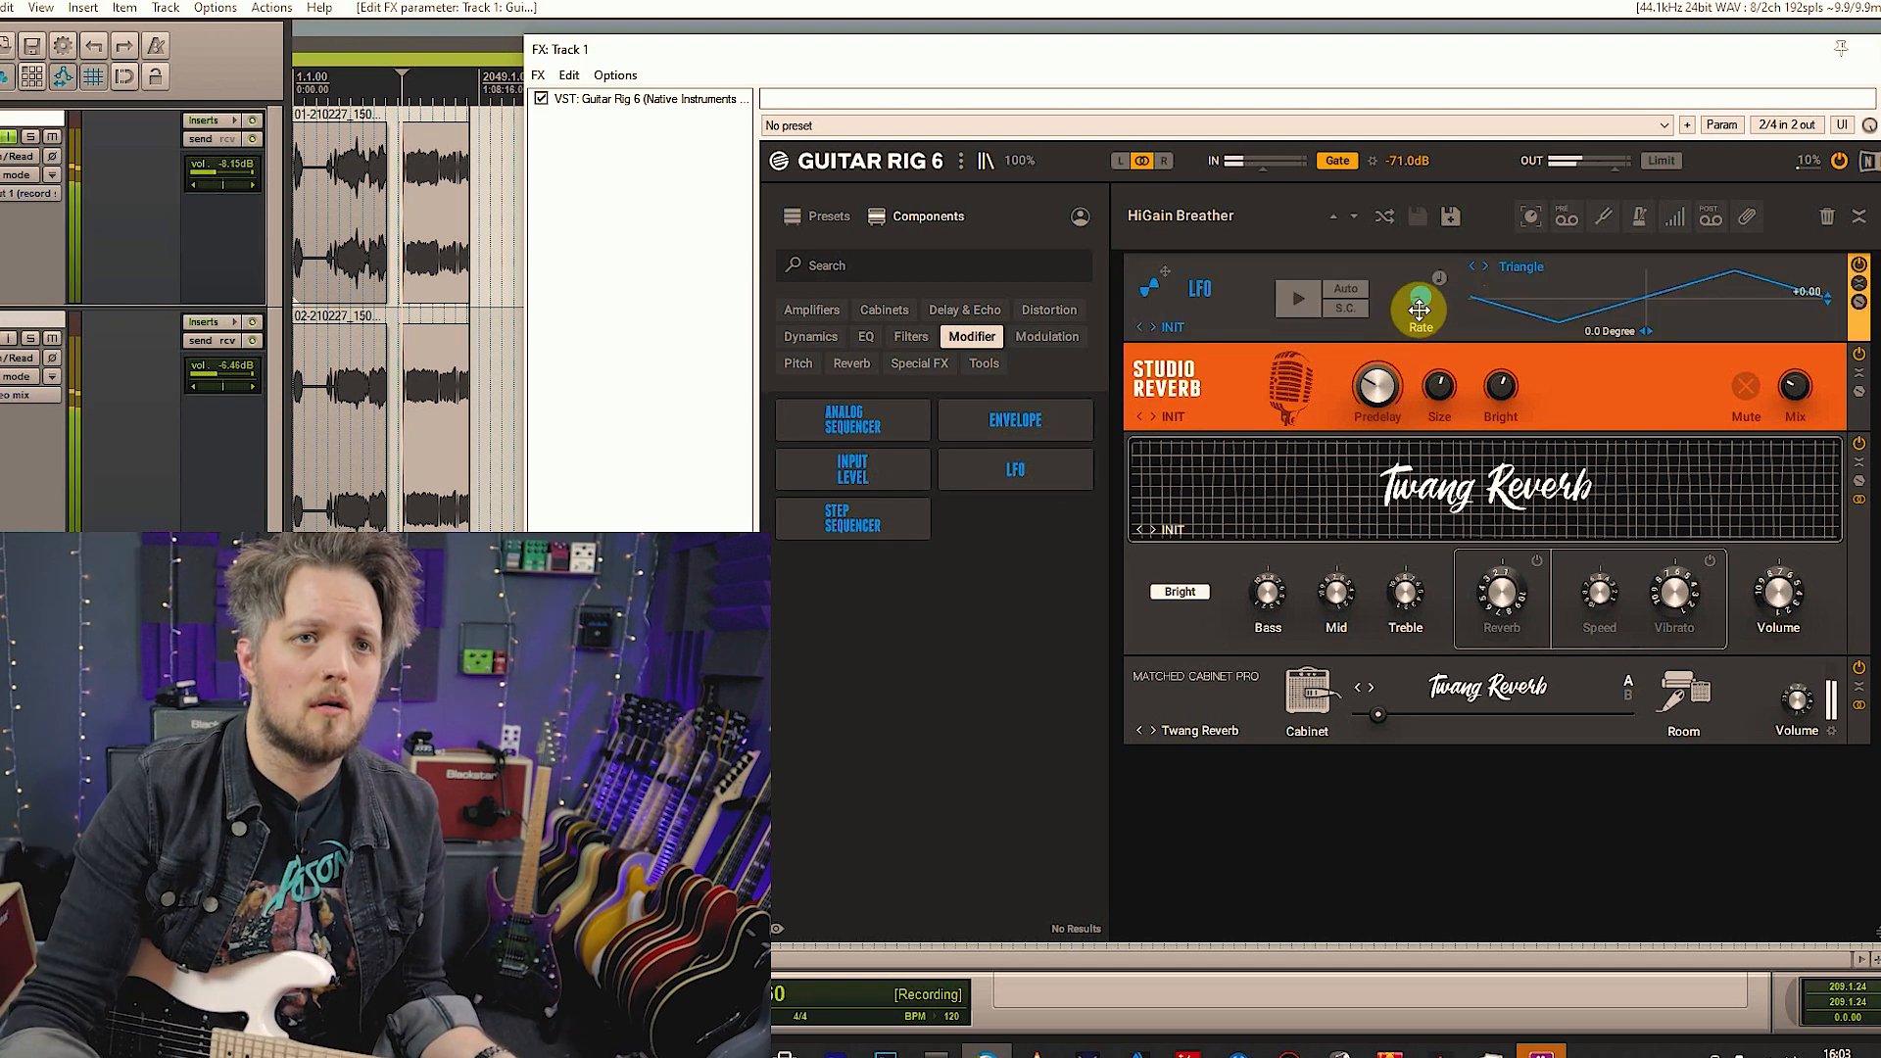
click(1315, 294)
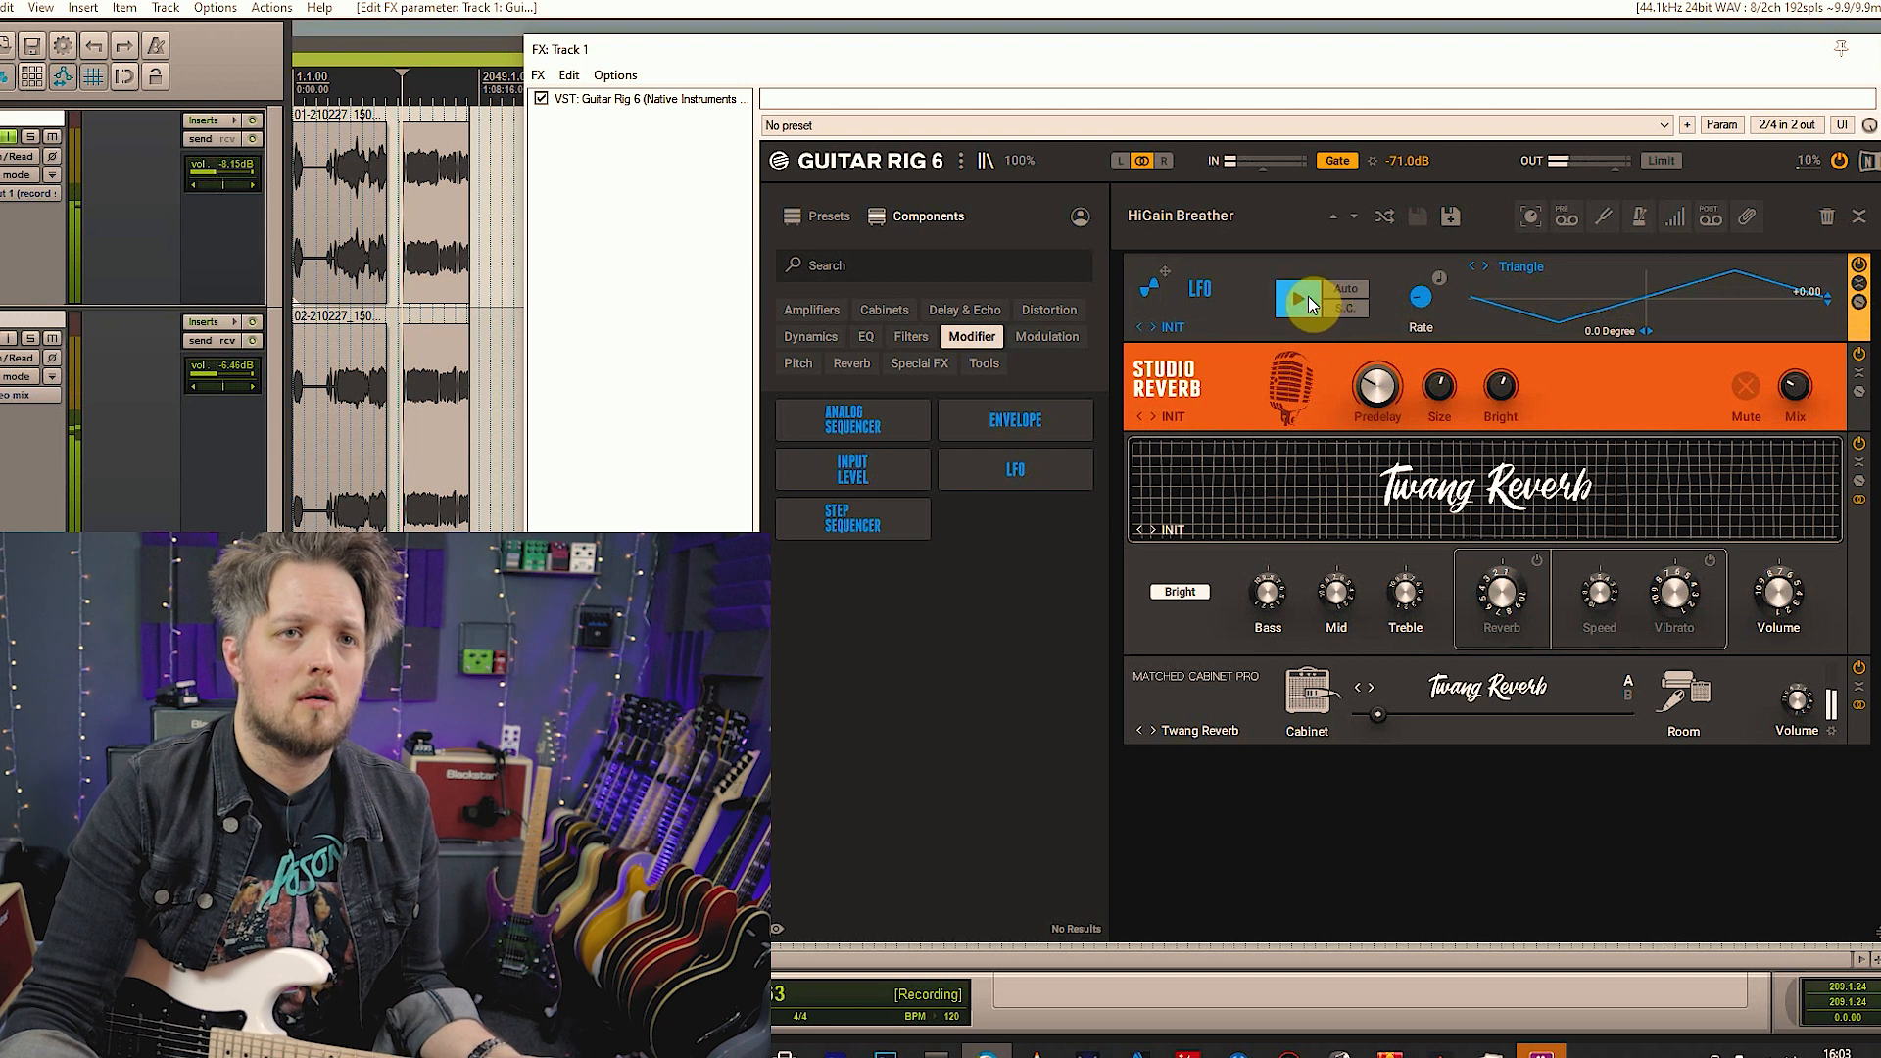
click(1419, 297)
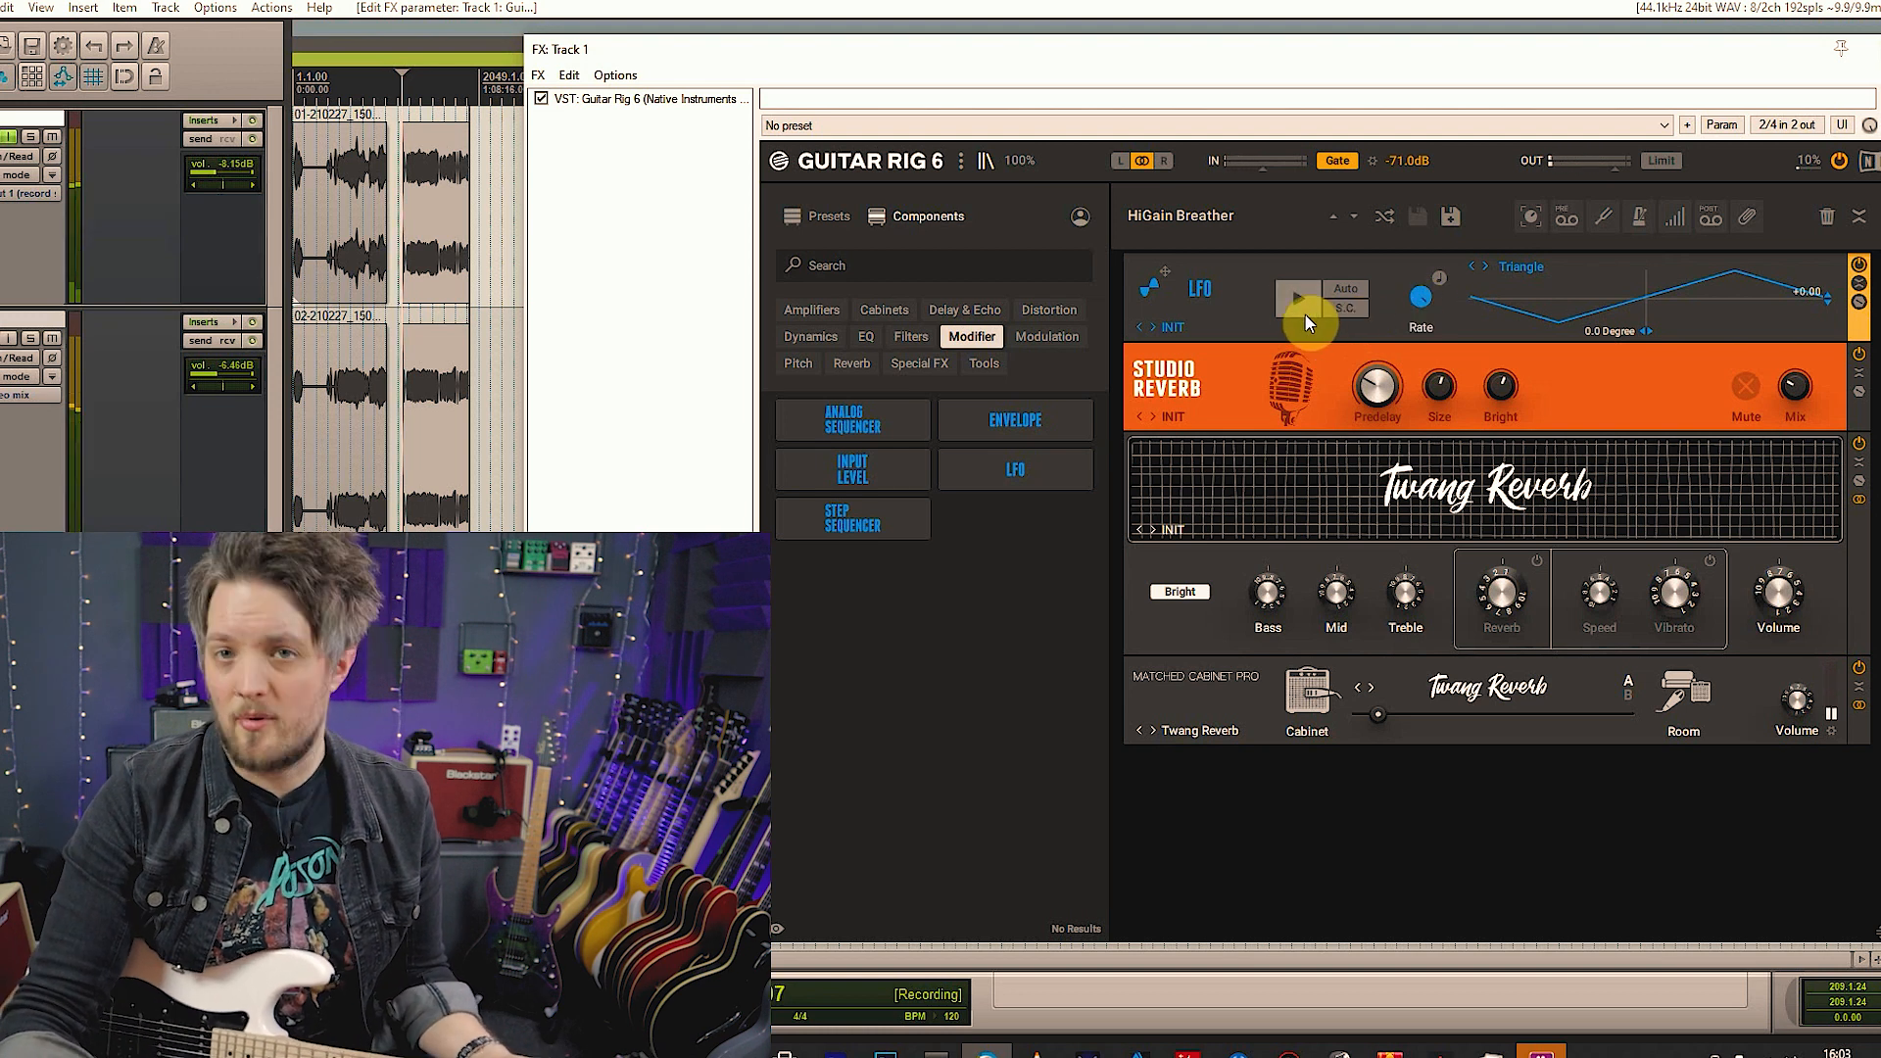
Replace the LFO with Analog Sequencer, lower one of its step sliders and load the Fall preset
drag(849, 425, 1337, 286)
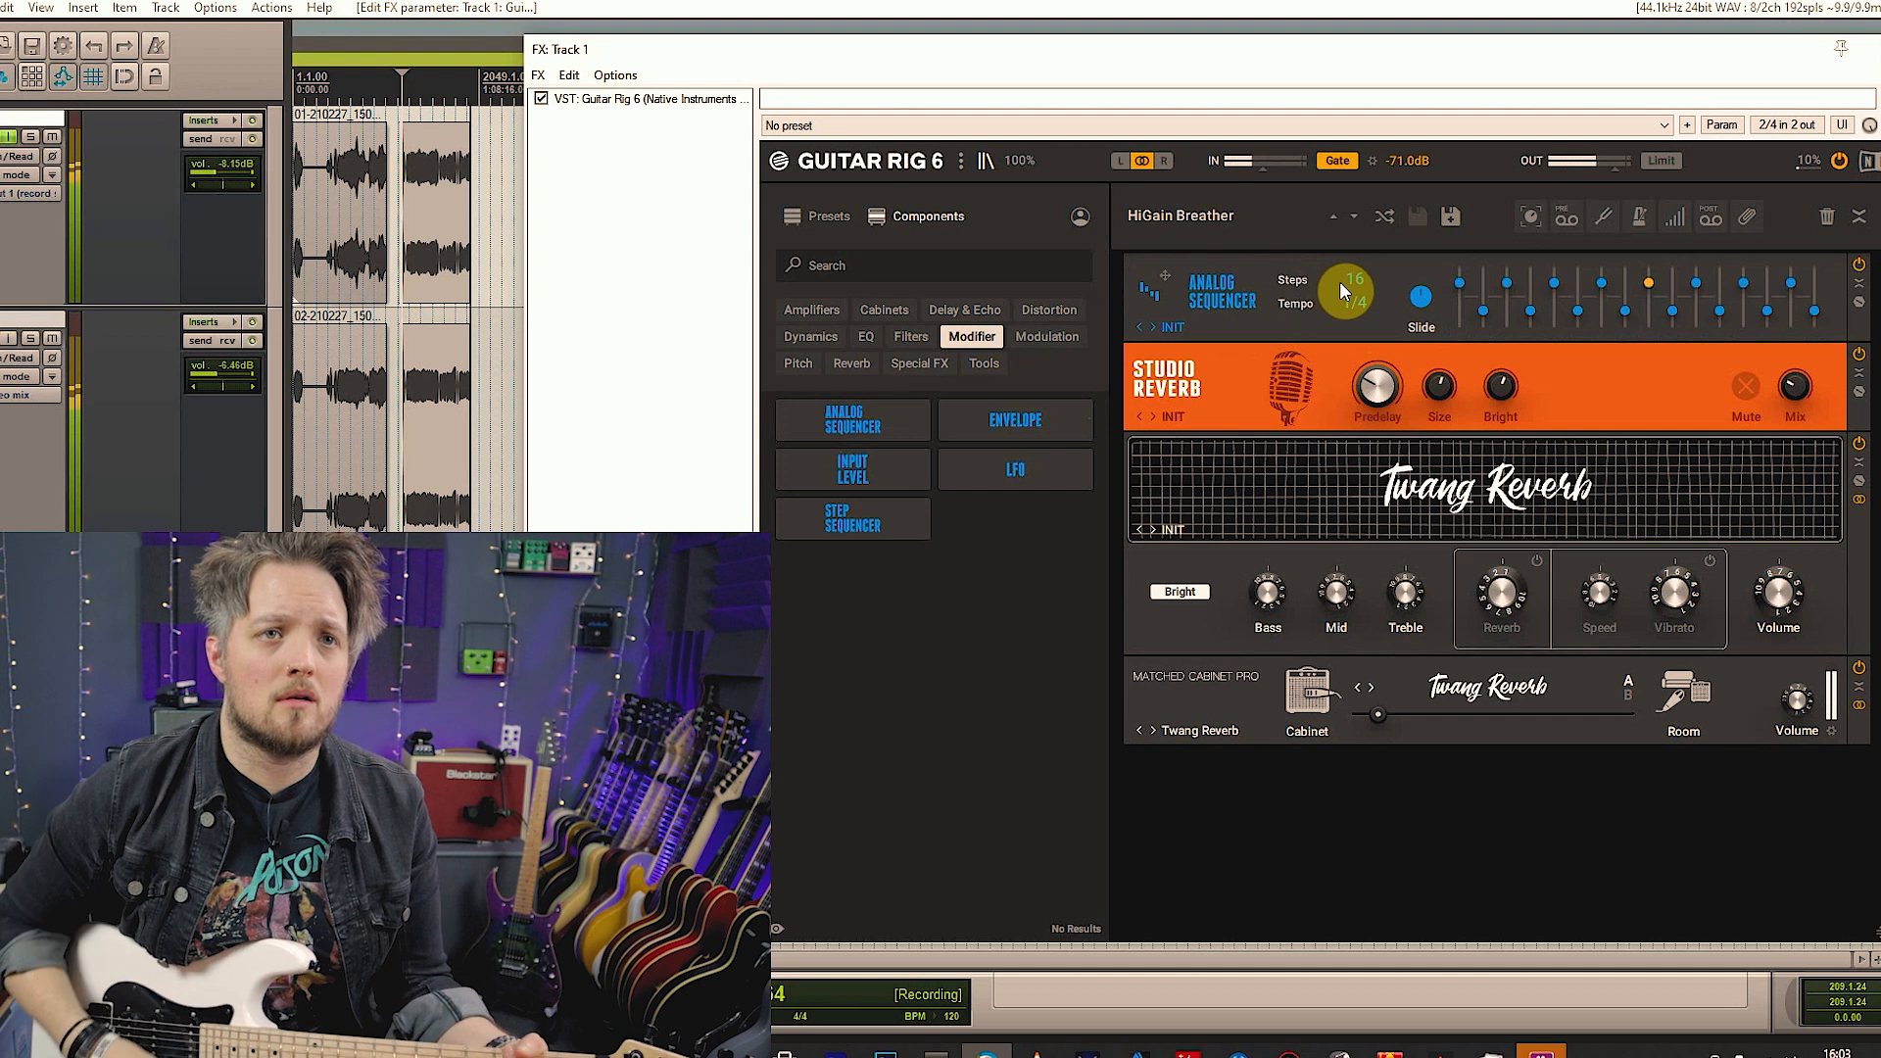
drag(1743, 284, 1742, 302)
click(1171, 327)
click(1260, 424)
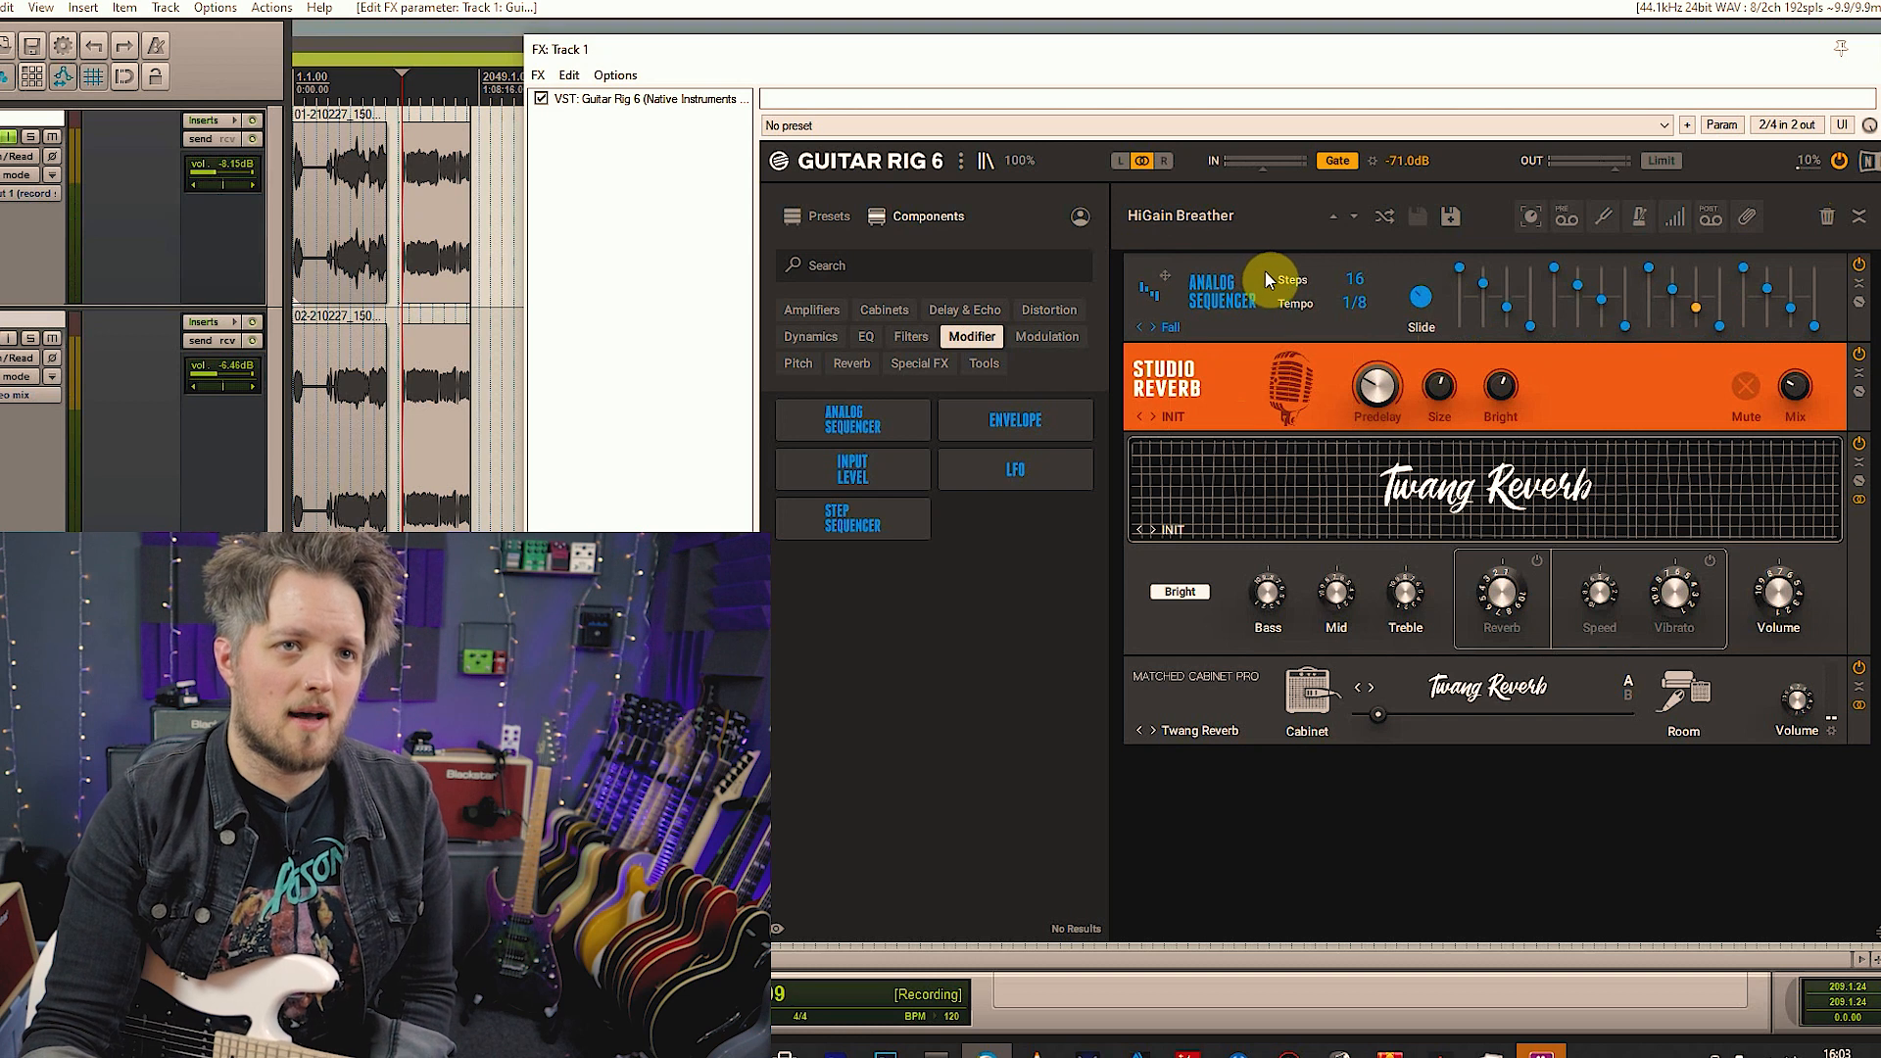
Delete Analog Sequencer from the rack
right_click(1327, 283)
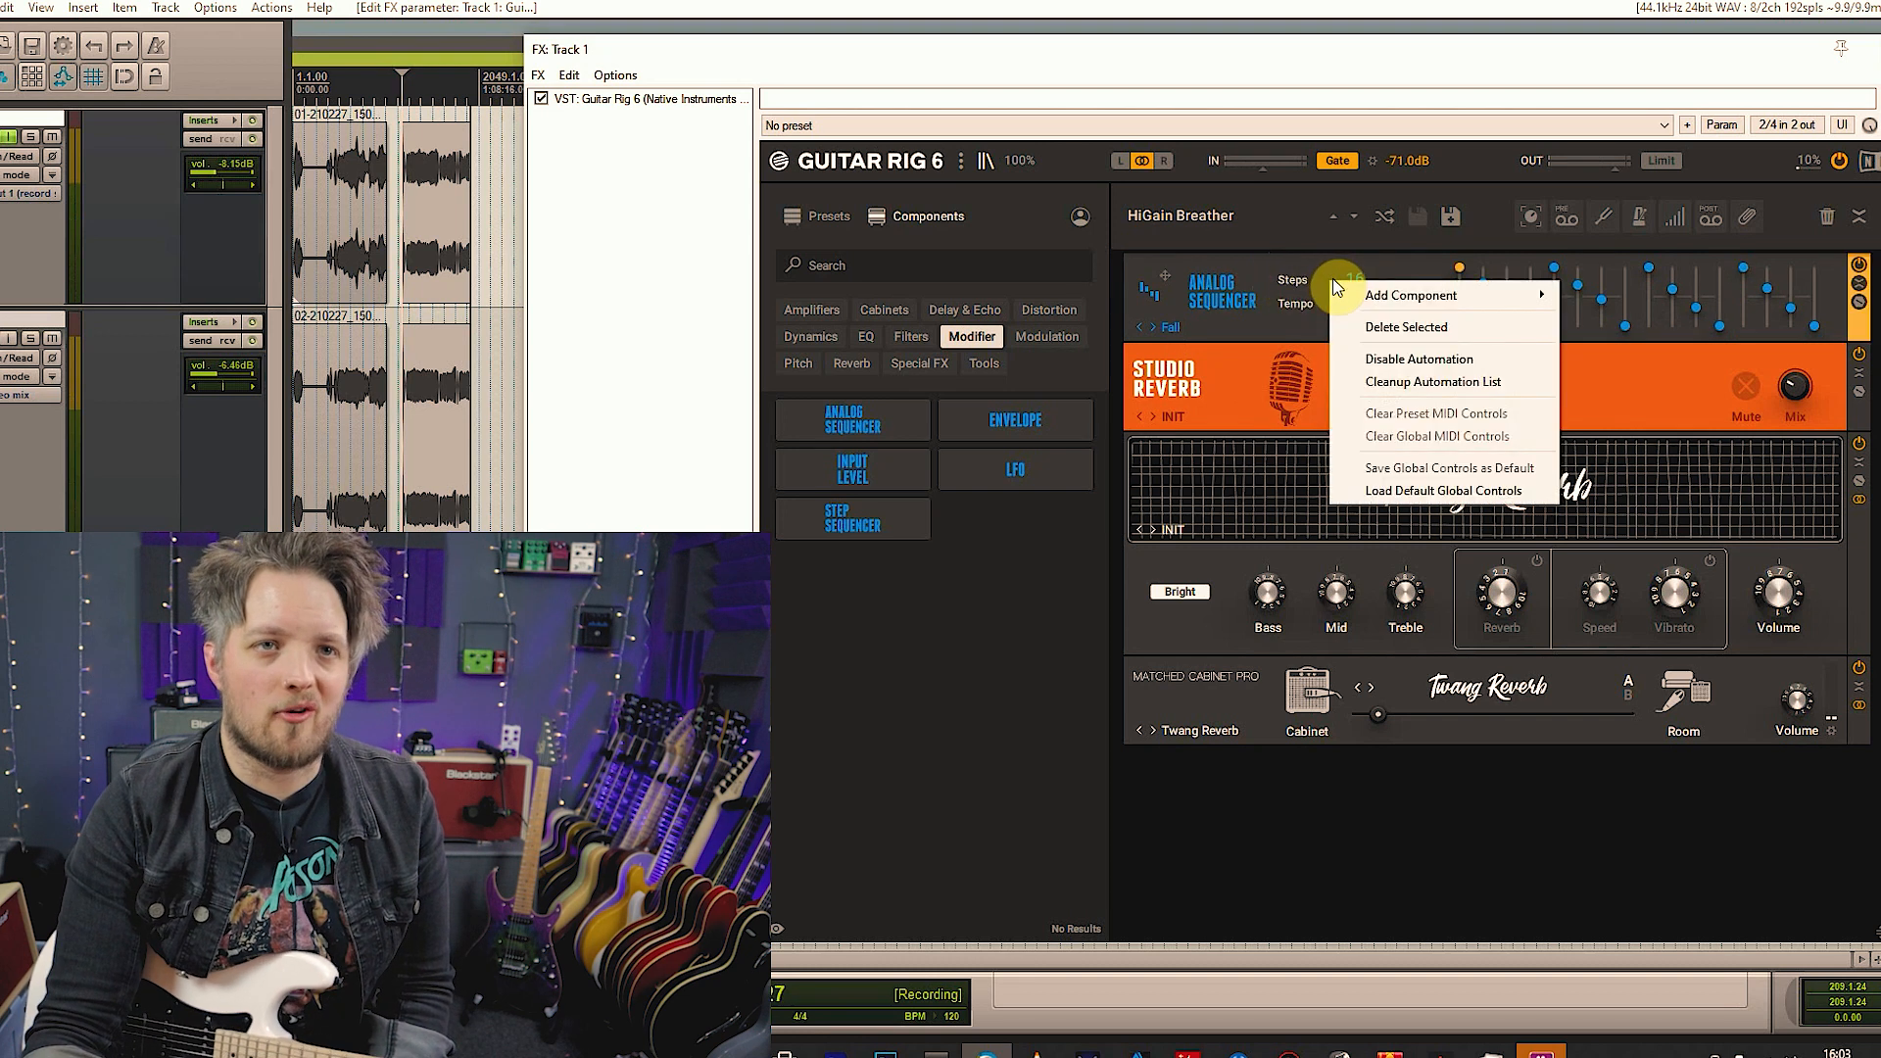
click(1385, 325)
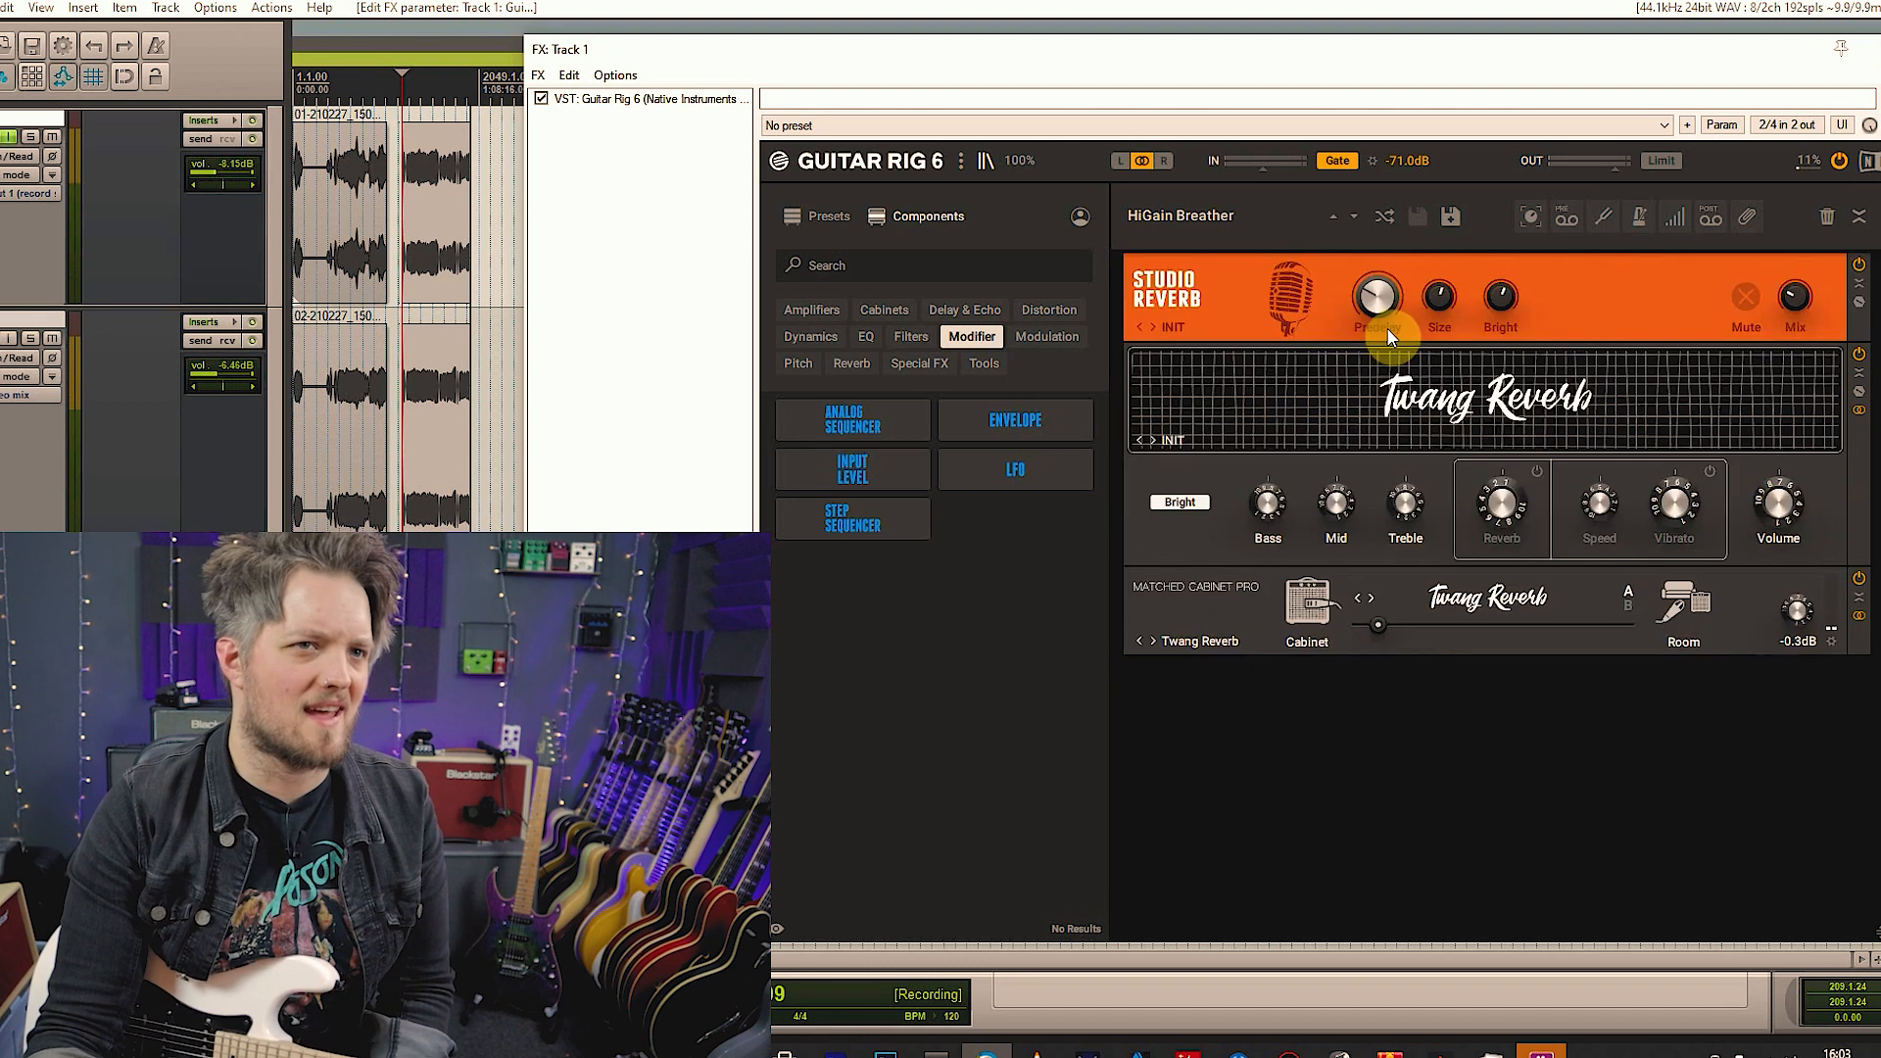
Add Choral ahead of Studio Reverb with Voices about 2.57, a raised Amount and Rate about 0.36 Hz, and select Universal mode
click(1050, 335)
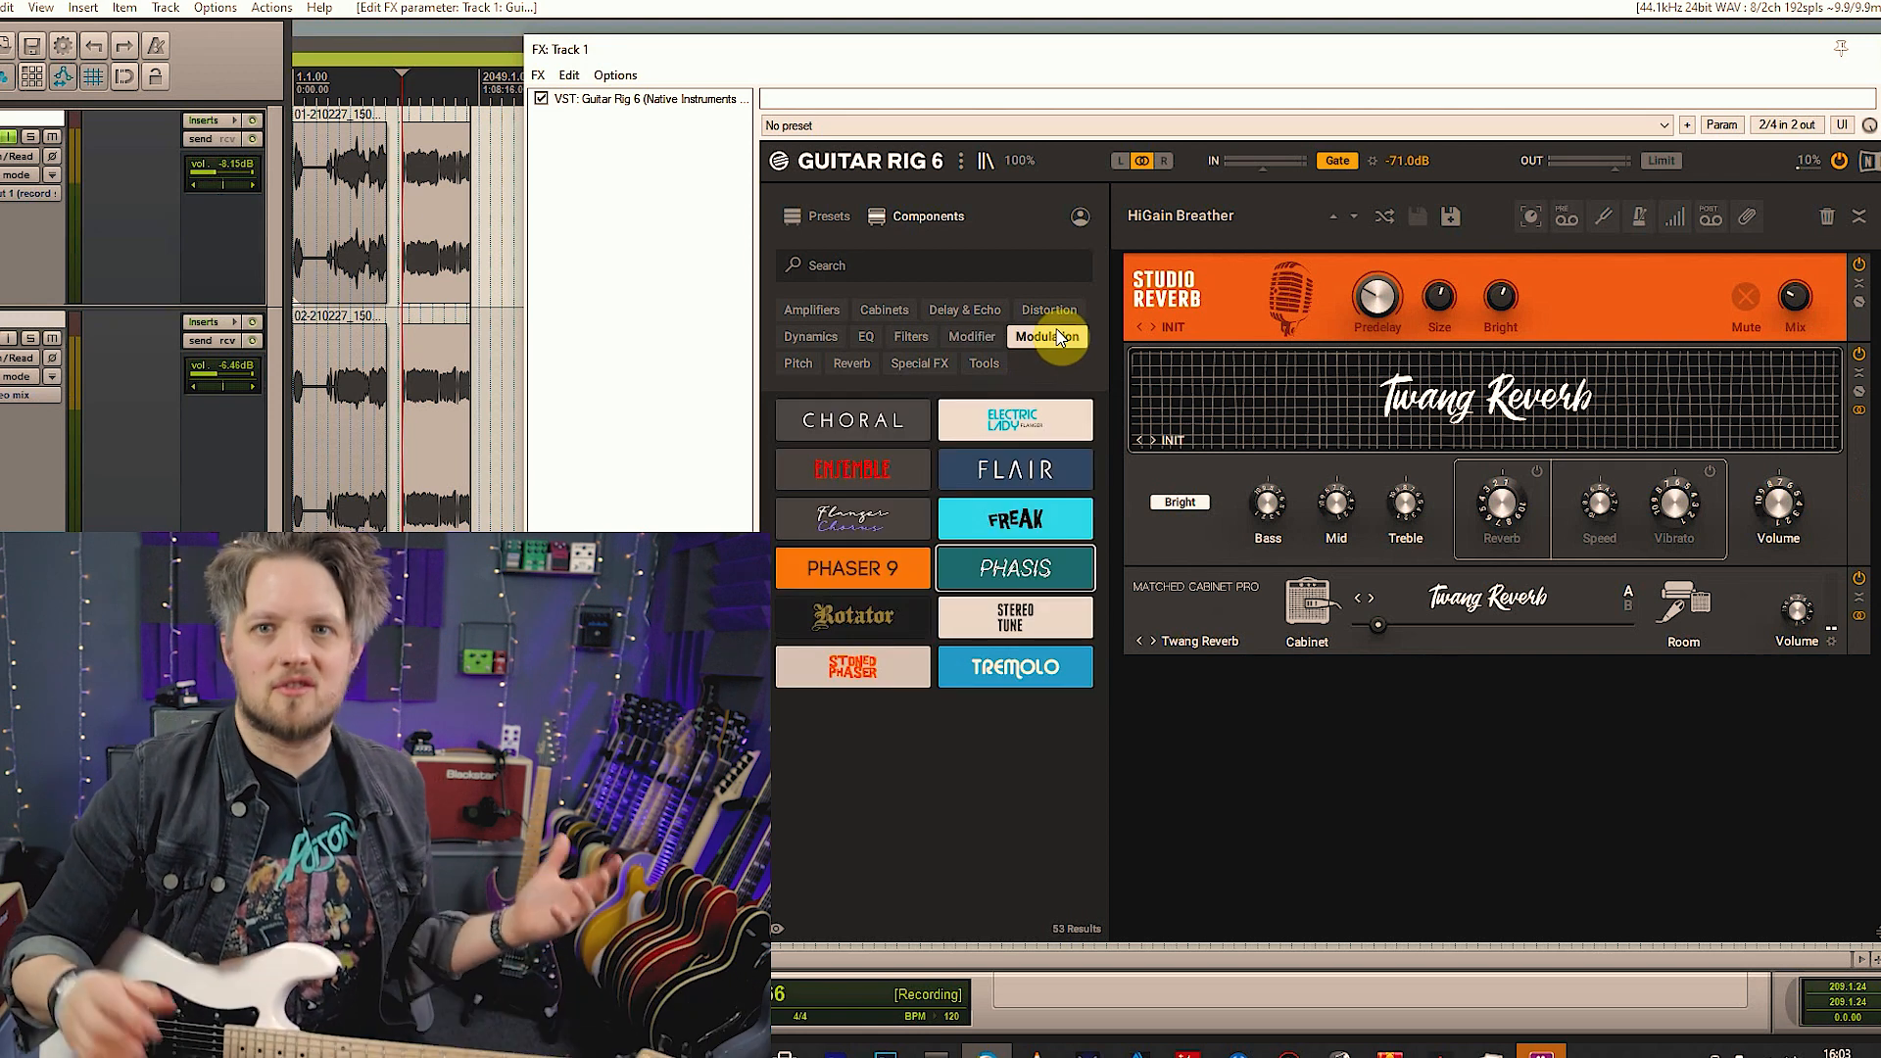
drag(833, 421, 1331, 254)
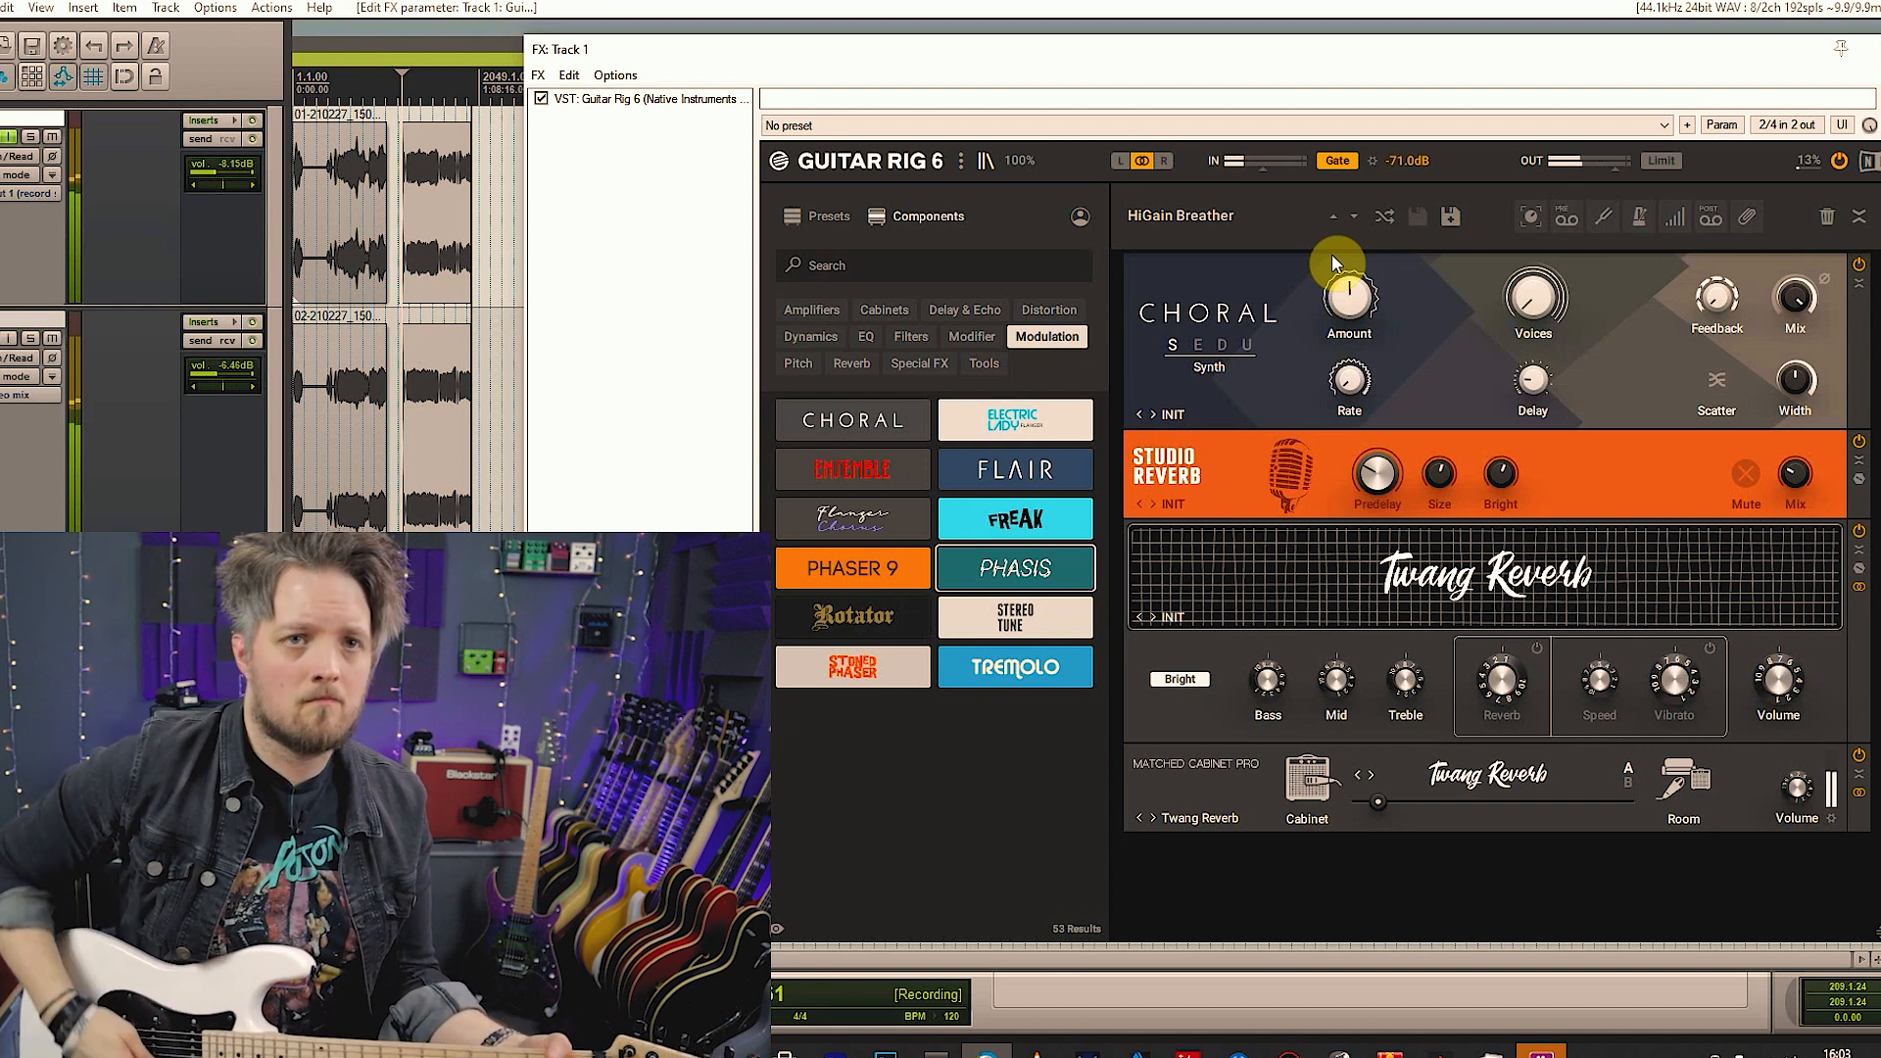
drag(1531, 314, 1531, 254)
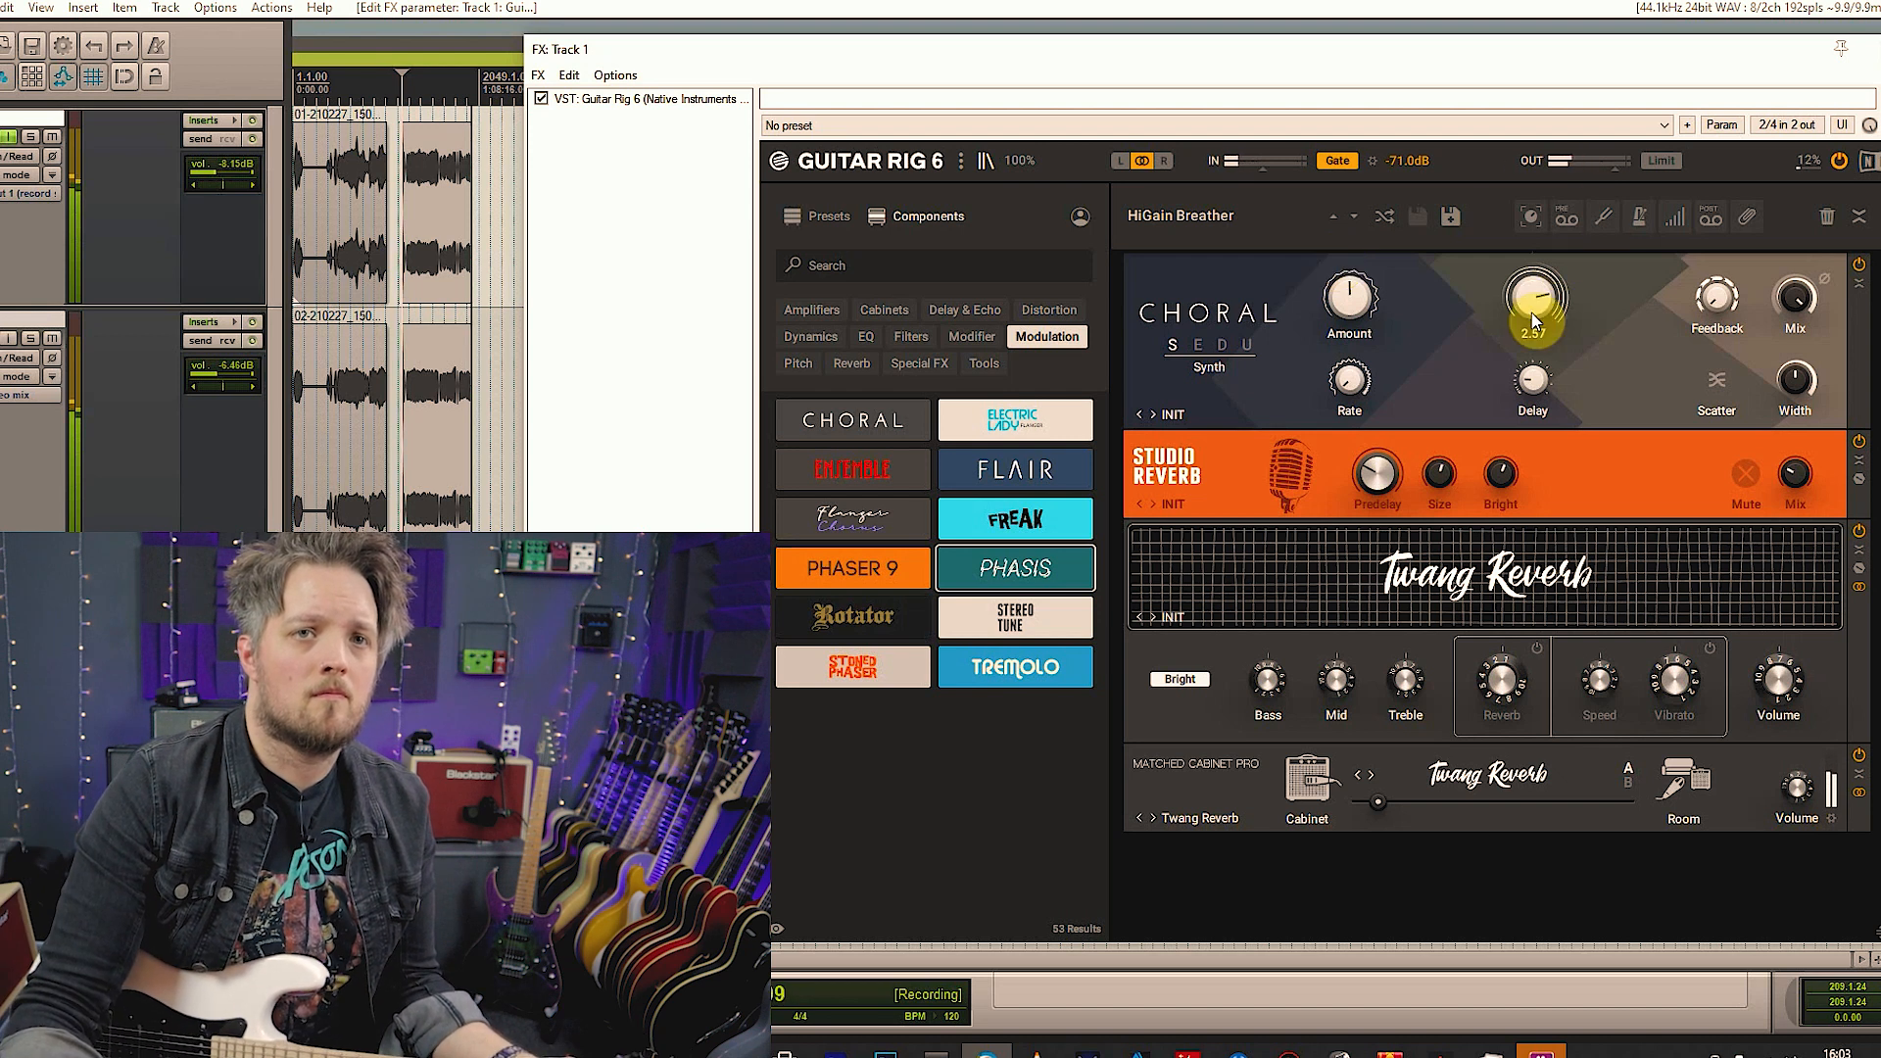
drag(1352, 306, 1352, 270)
drag(1351, 383, 1355, 380)
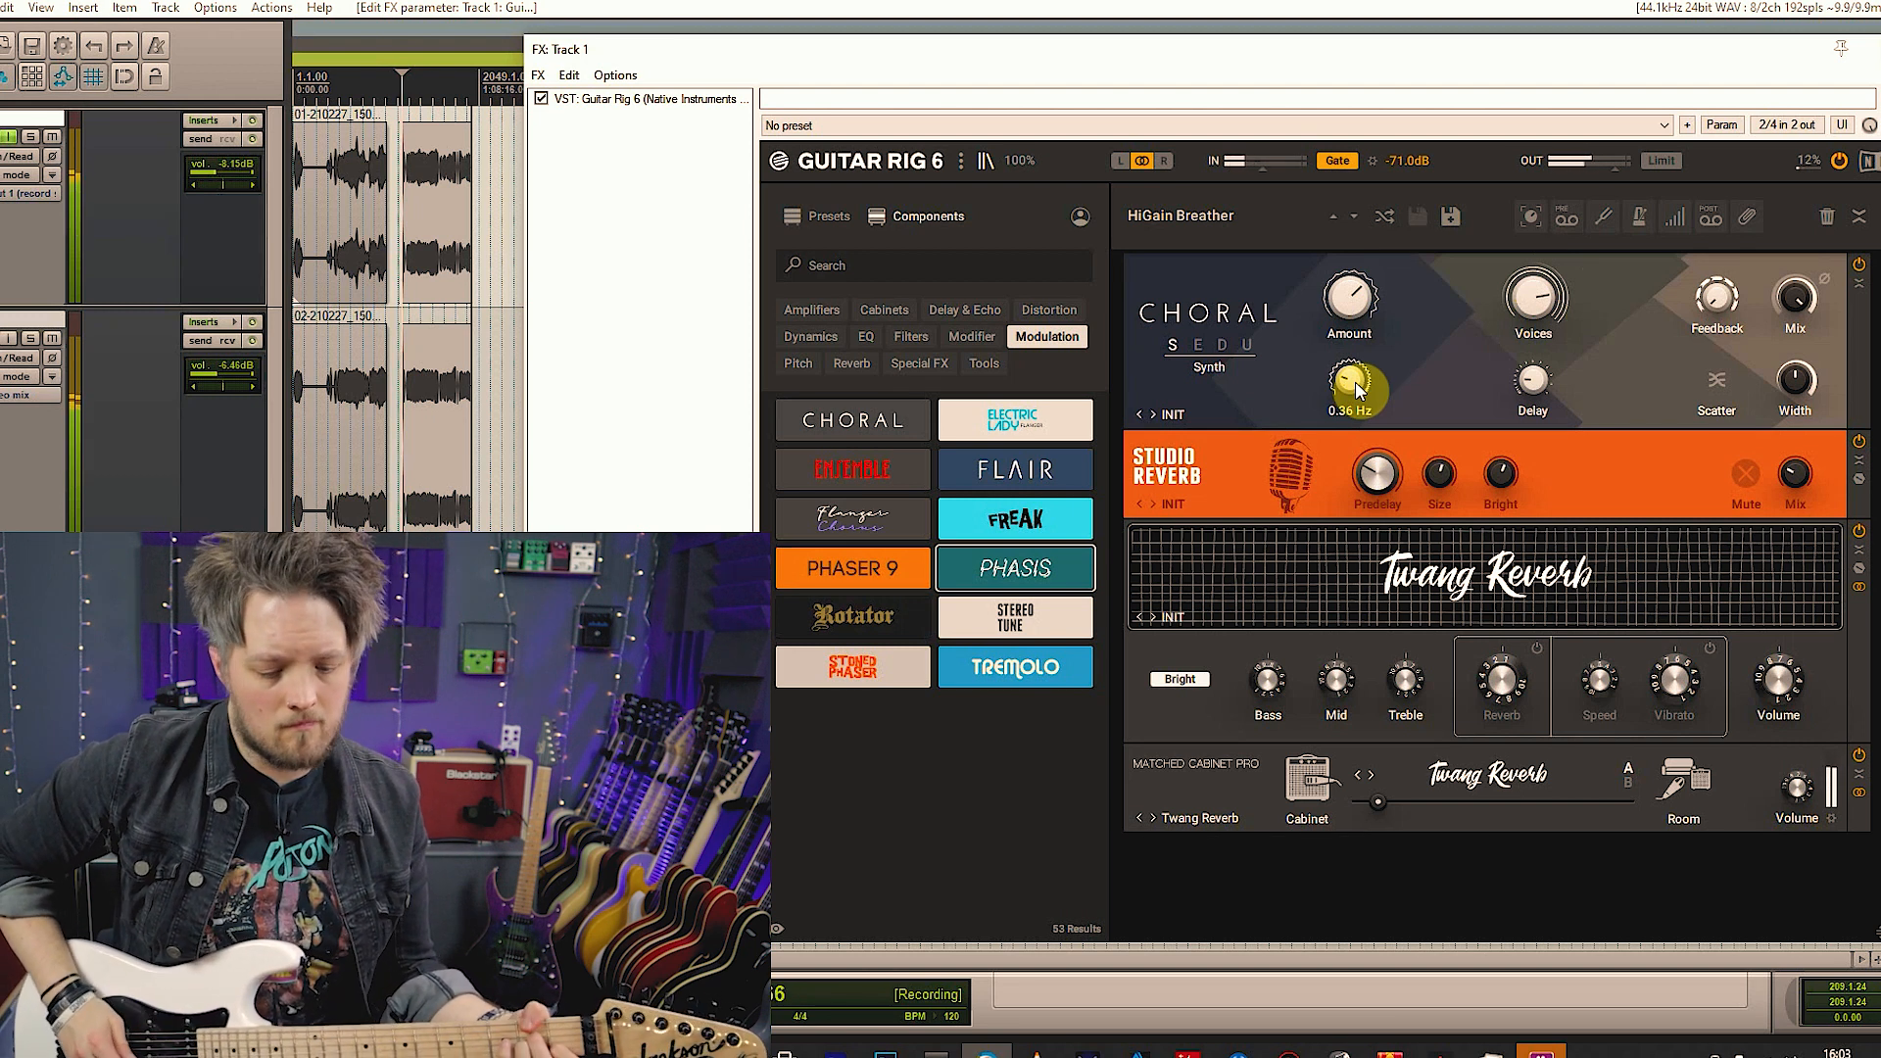
click(1217, 376)
click(1196, 345)
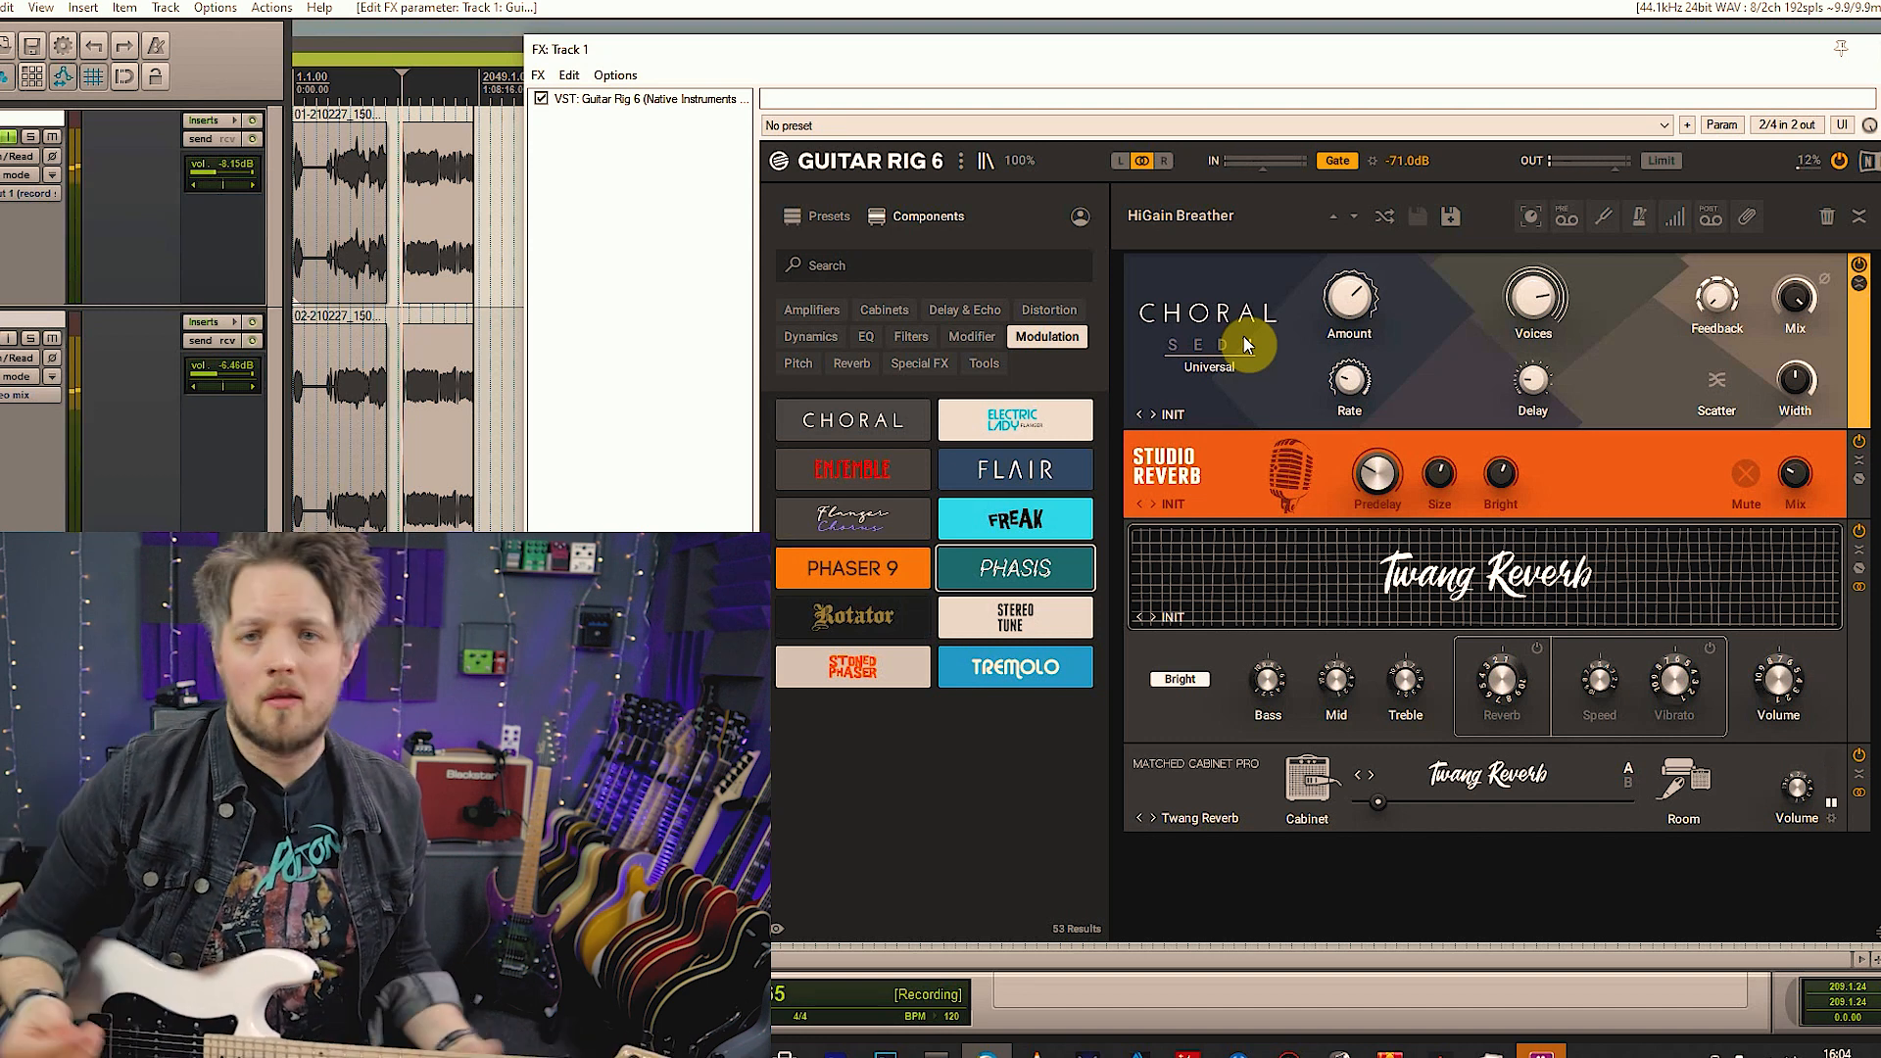
Replace Choral with the Electric Lady flanger, and swap that for Ensemble
drag(994, 417, 1320, 338)
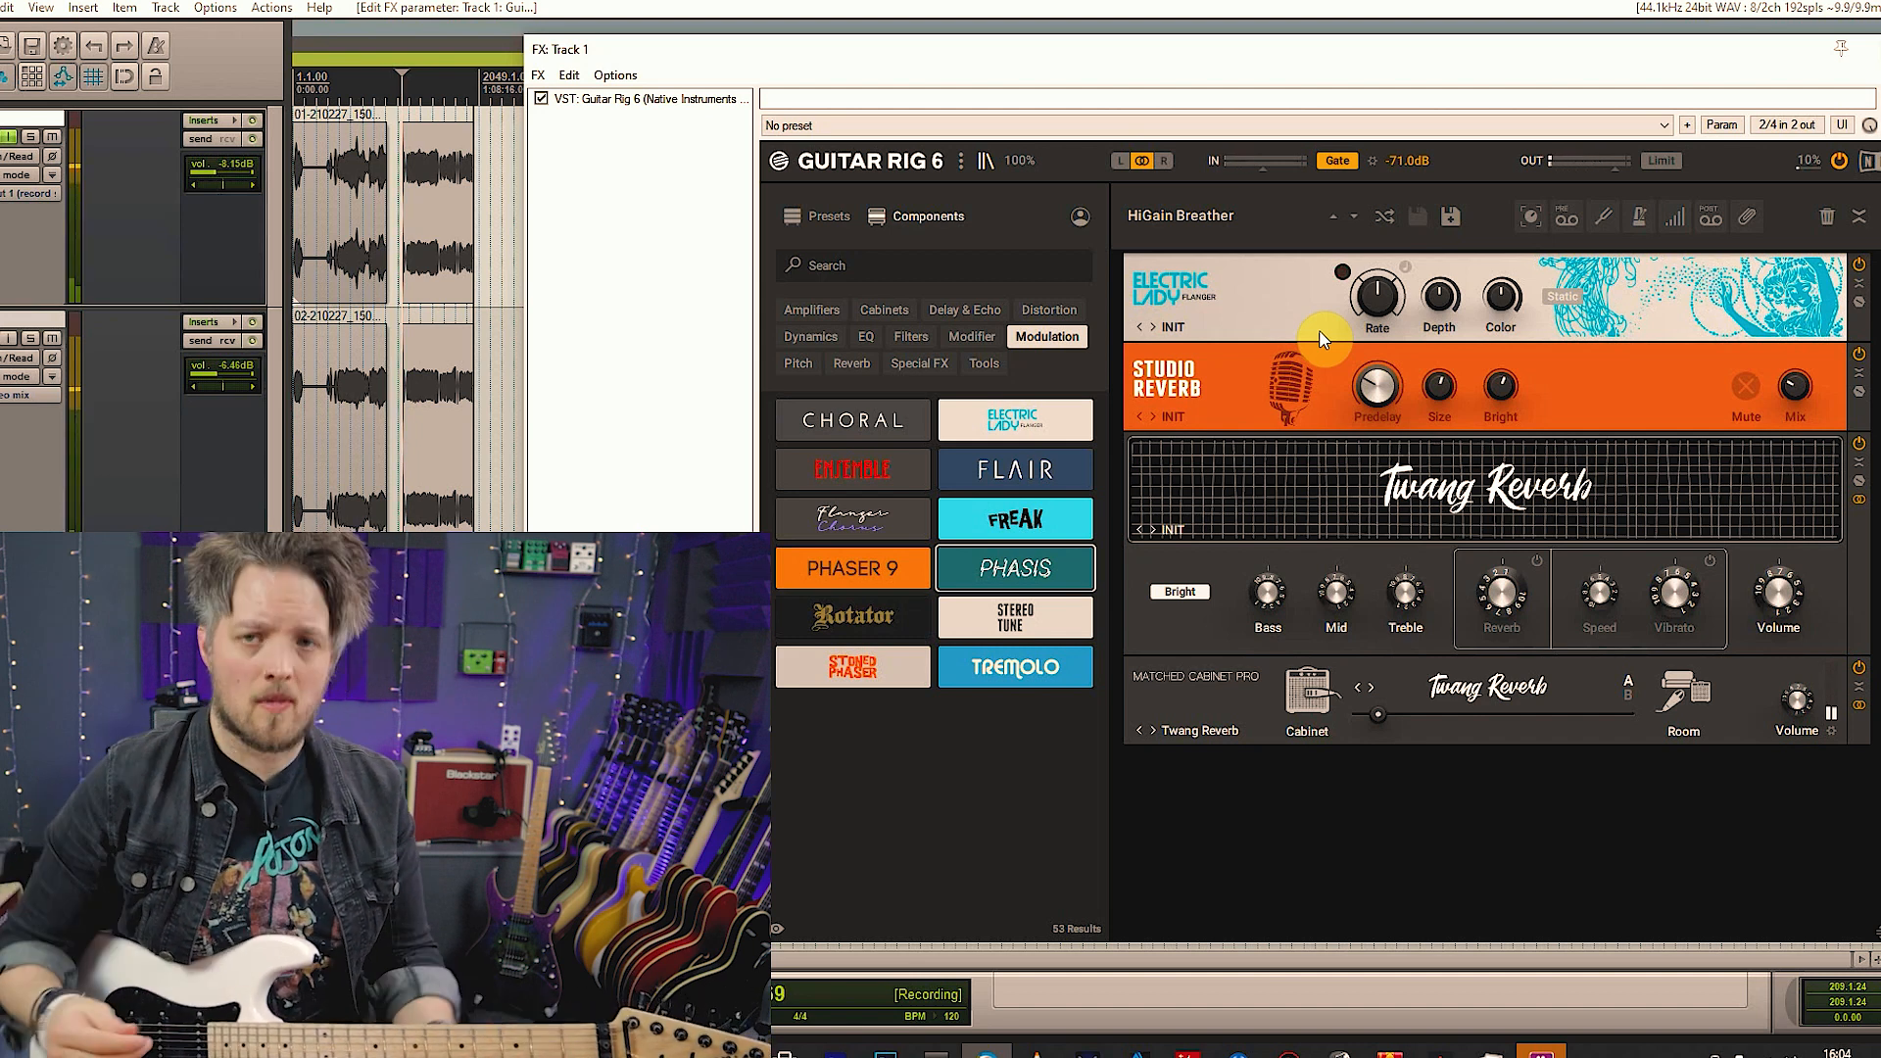
drag(843, 468, 1466, 305)
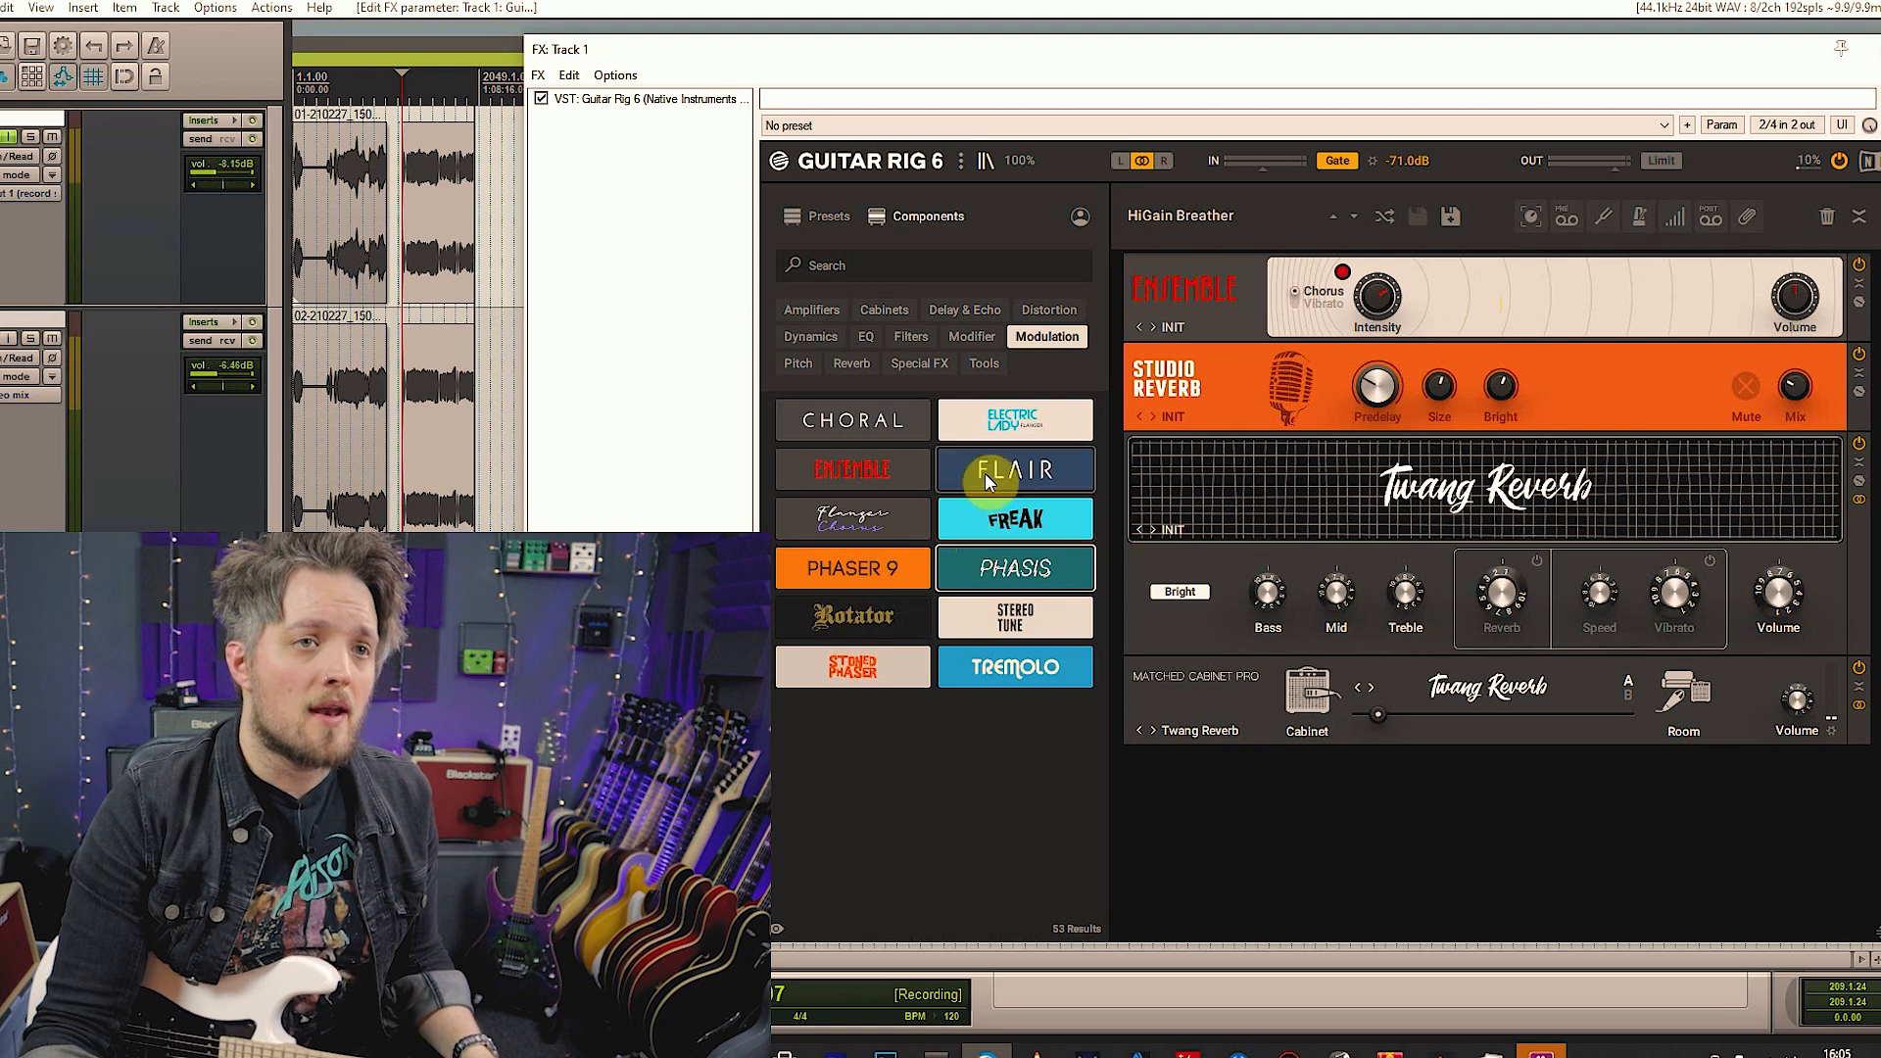
Replace Ensemble with Flanger Chorus, try Pitch Mod and Flanger modes, and adjust Speed and Intensity, with Intensity about 3.09
drag(856, 526, 1334, 298)
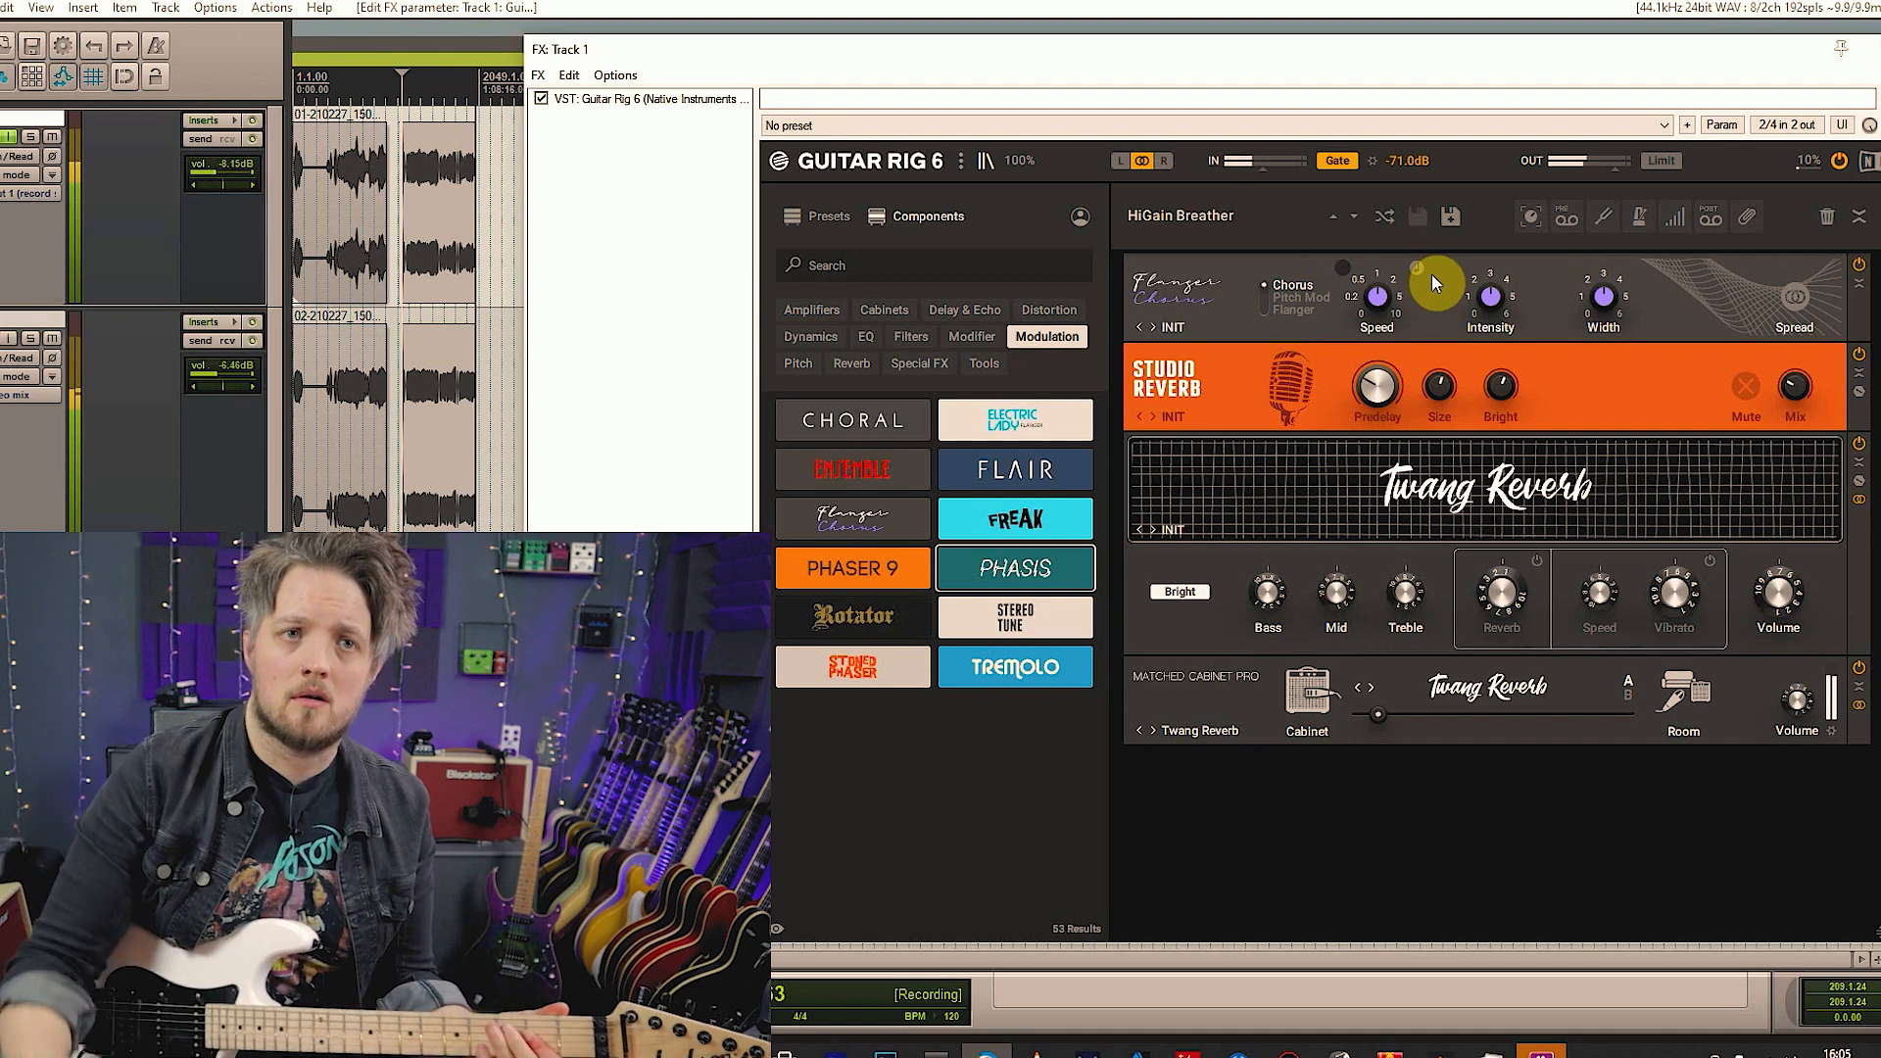
click(1269, 296)
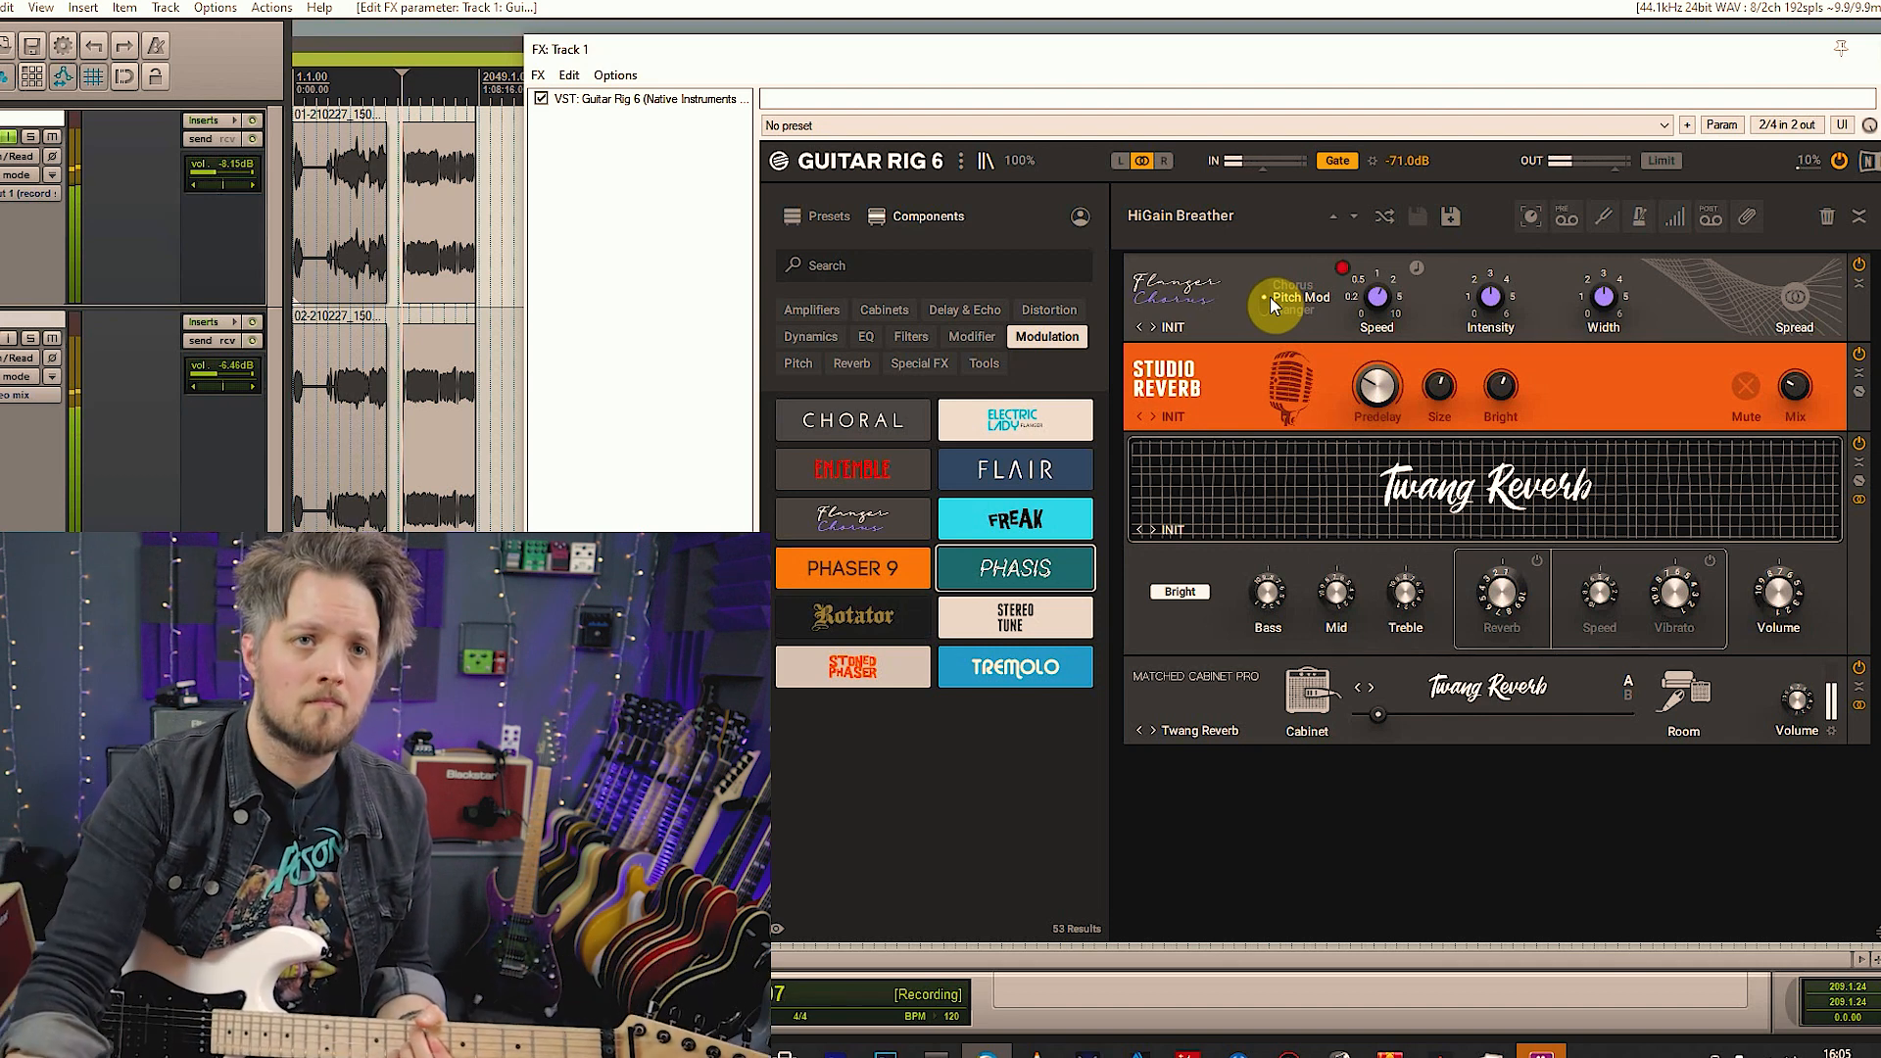
drag(1379, 296, 1484, 245)
click(1273, 307)
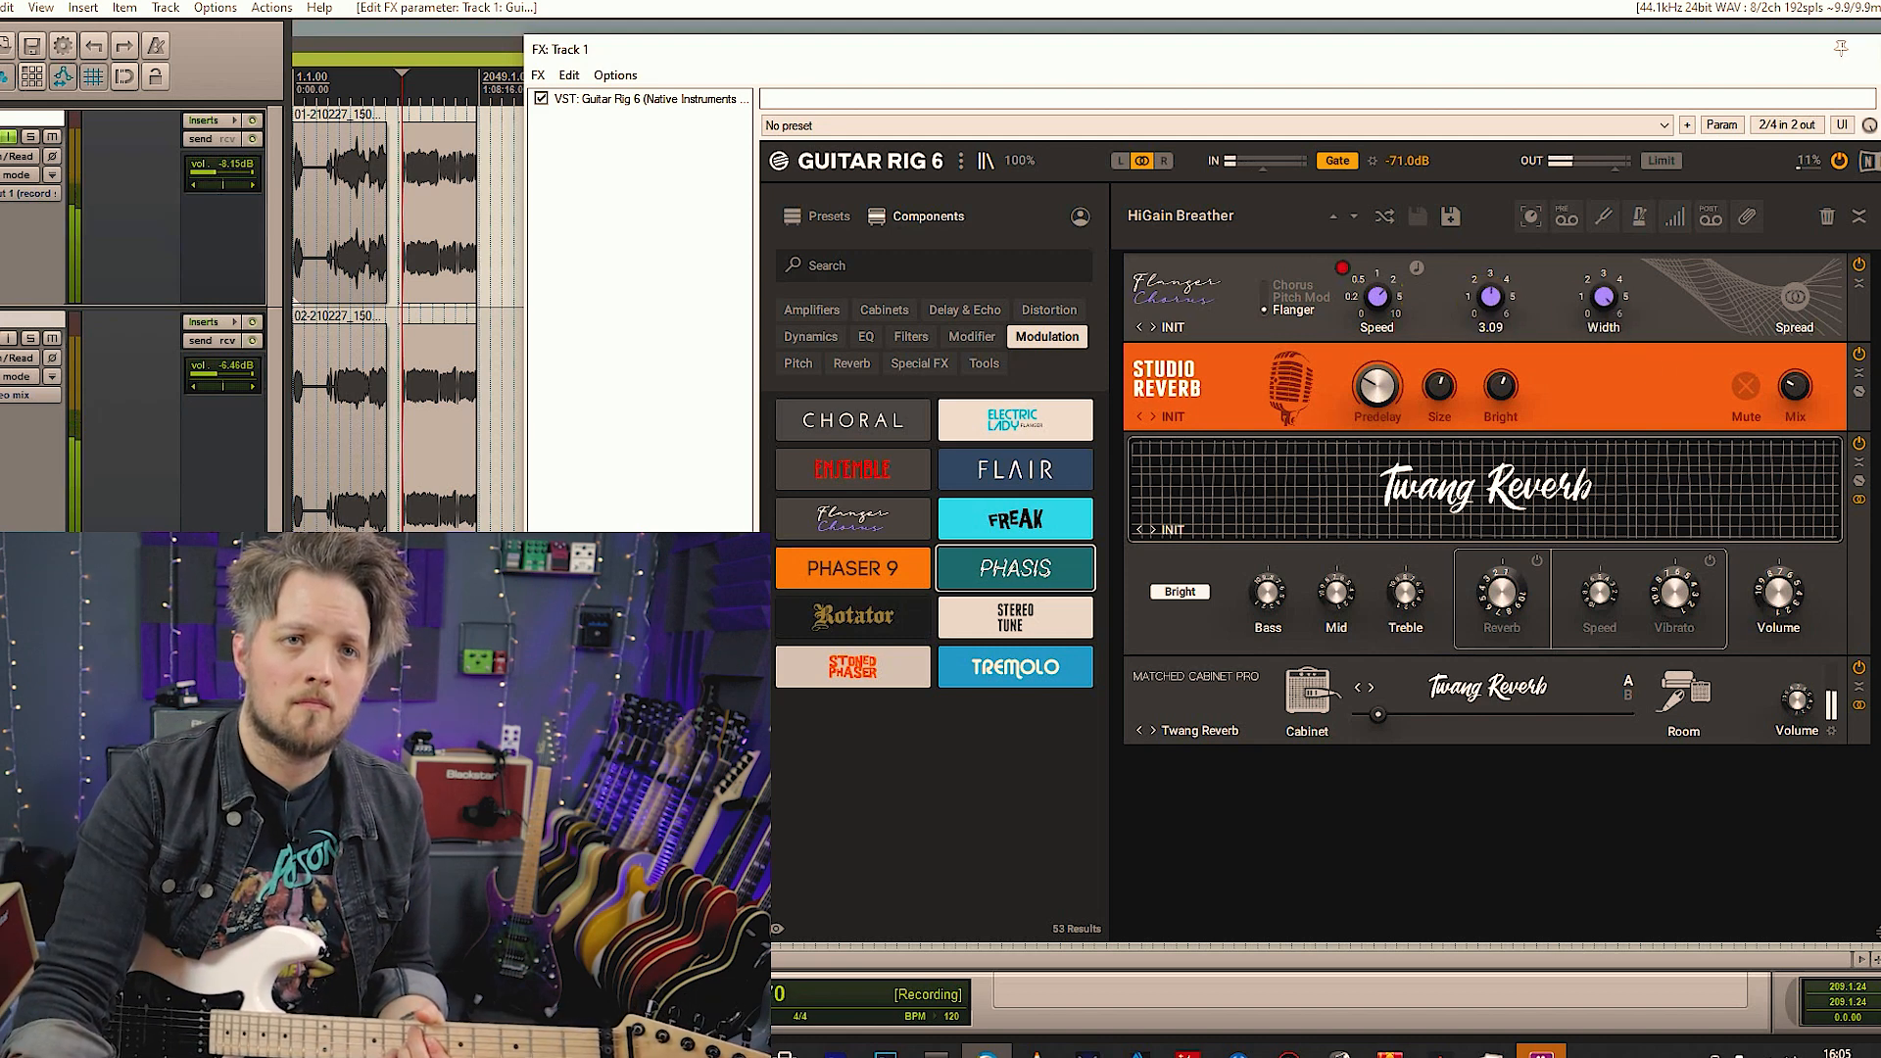
drag(1378, 297, 1373, 302)
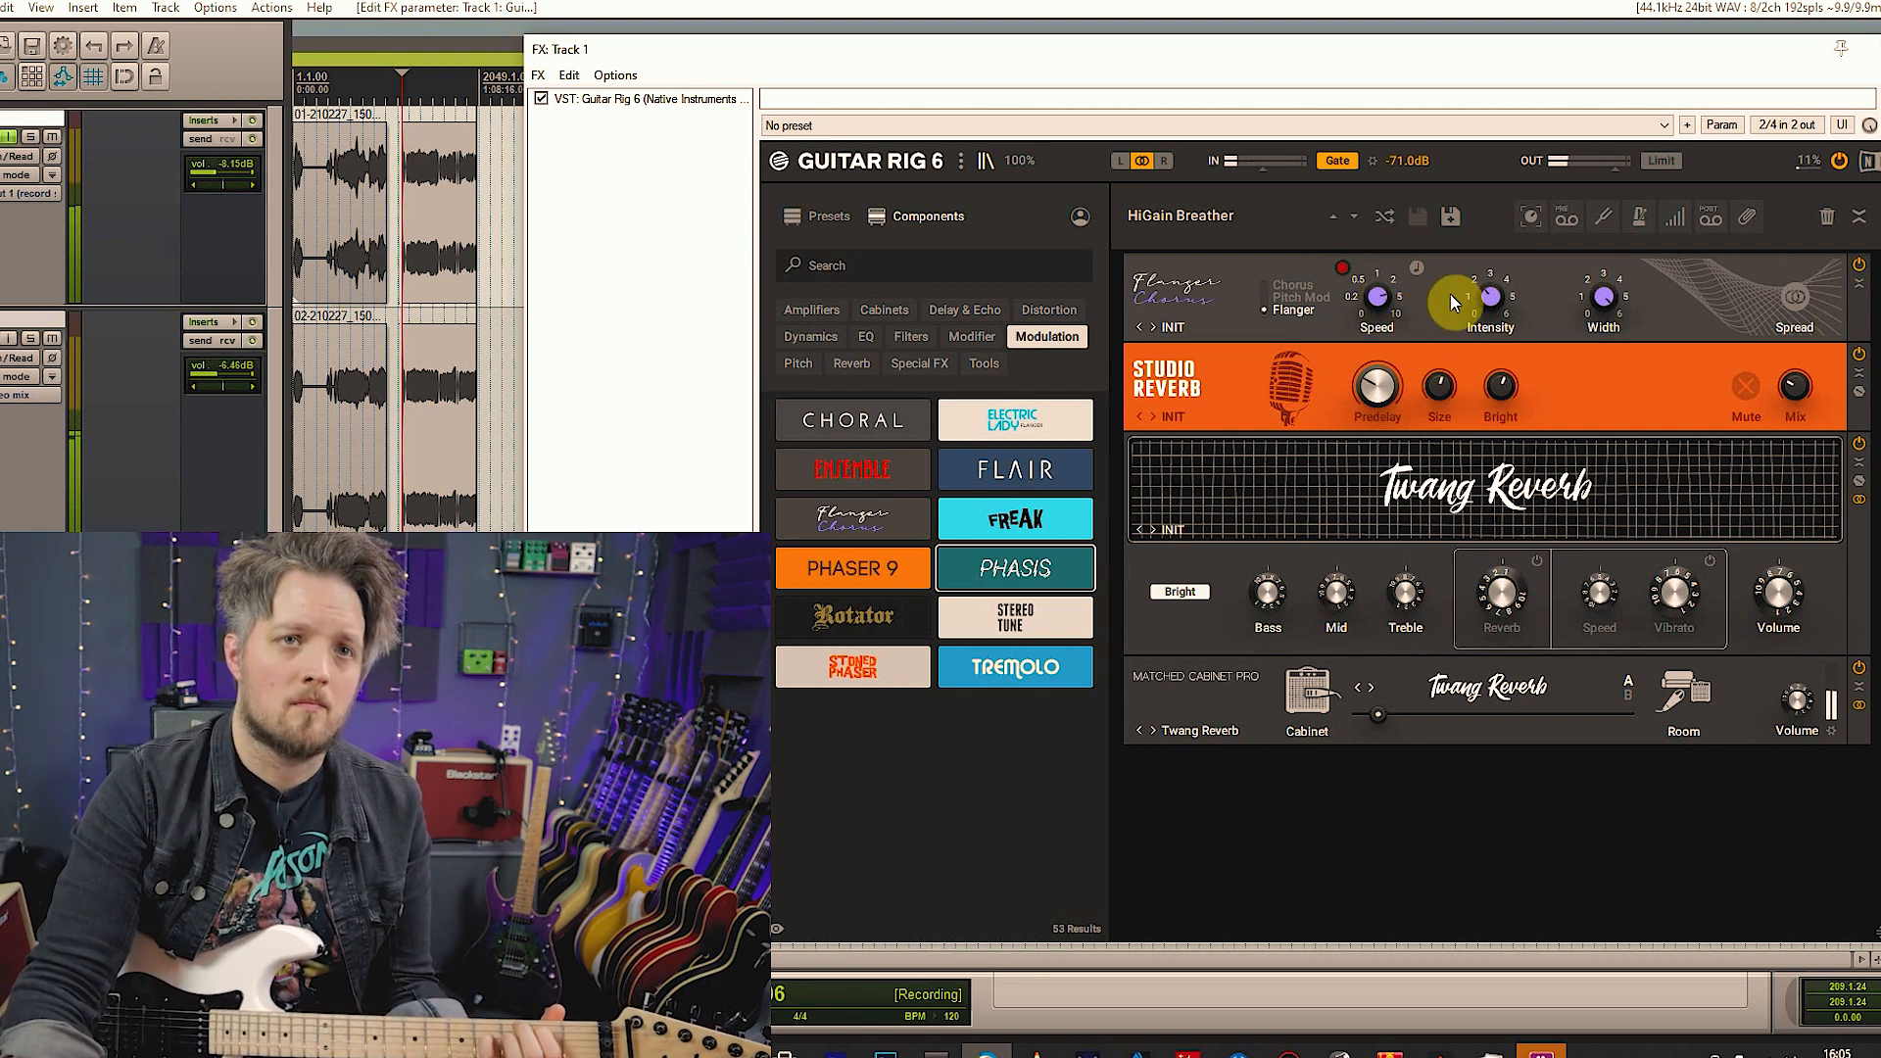
drag(1399, 306, 1399, 328)
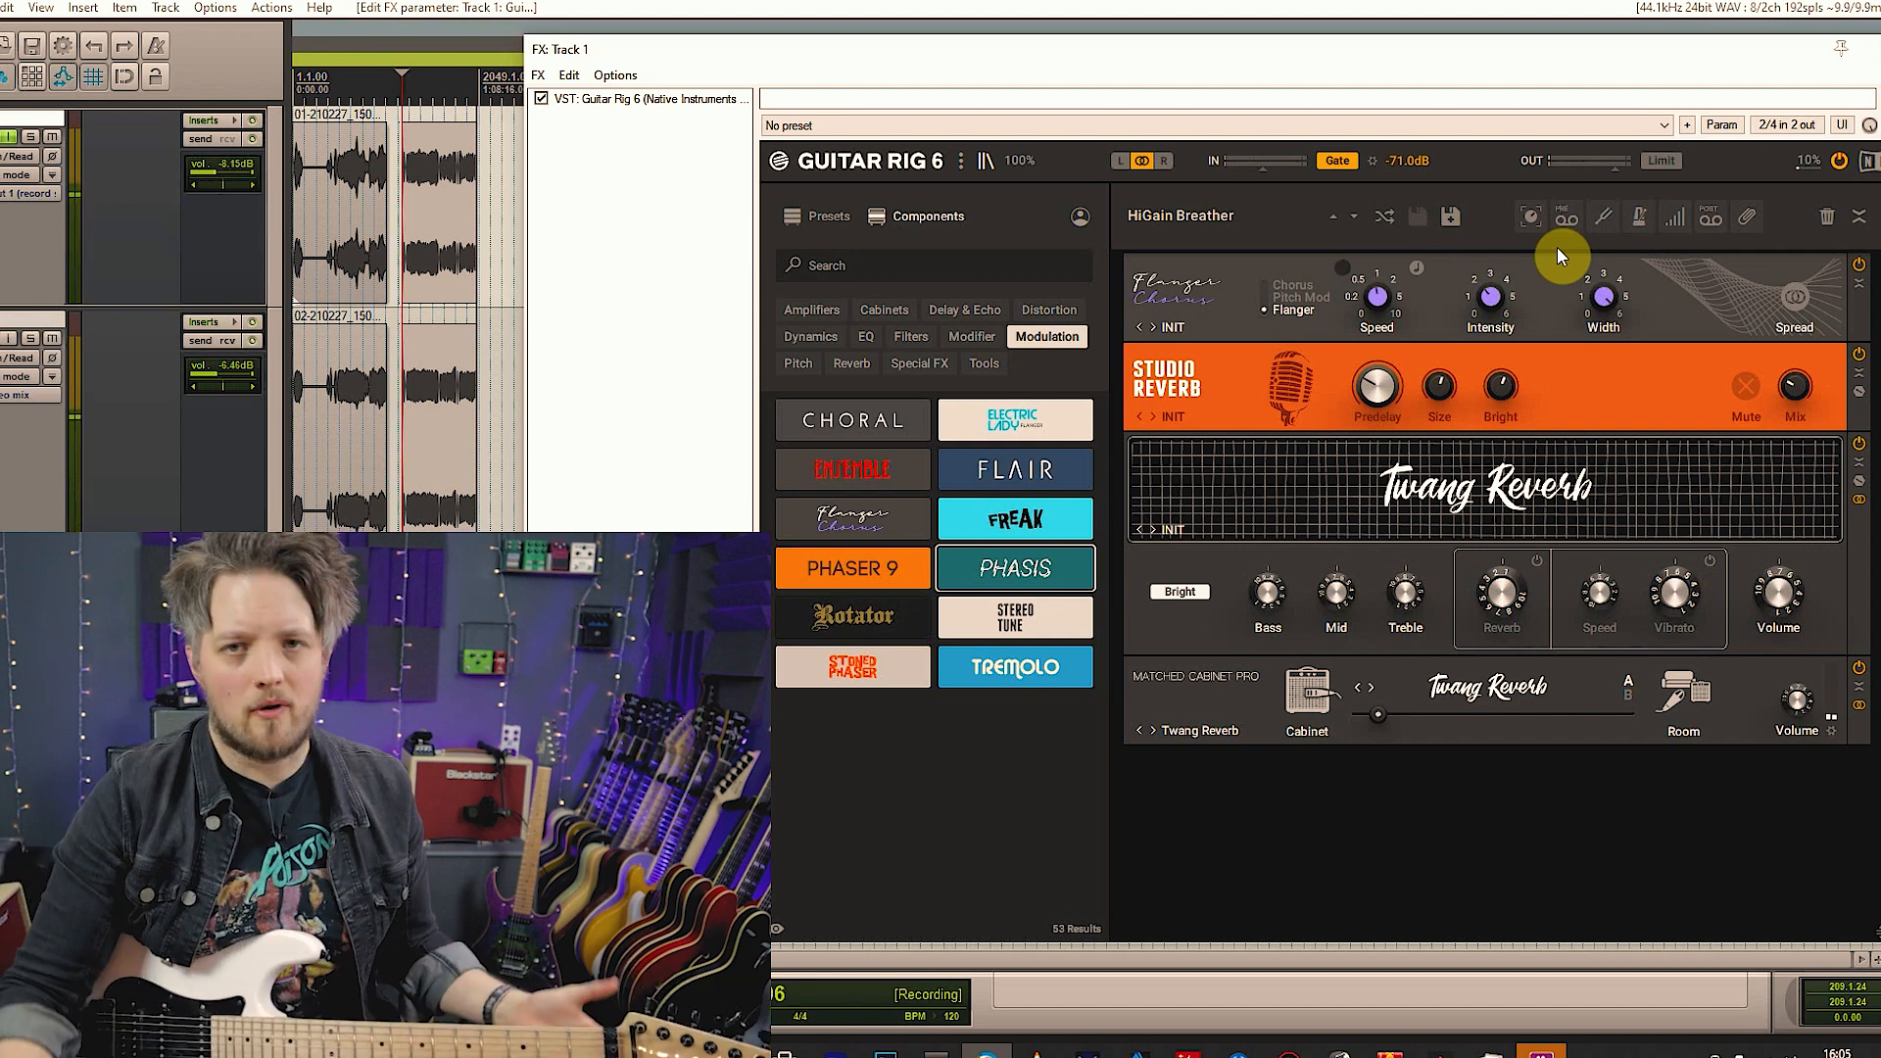
Replace Flanger Chorus with Phaser 9, and swap that for Rotator
mouse_move(1379, 297)
drag(888, 547, 1379, 295)
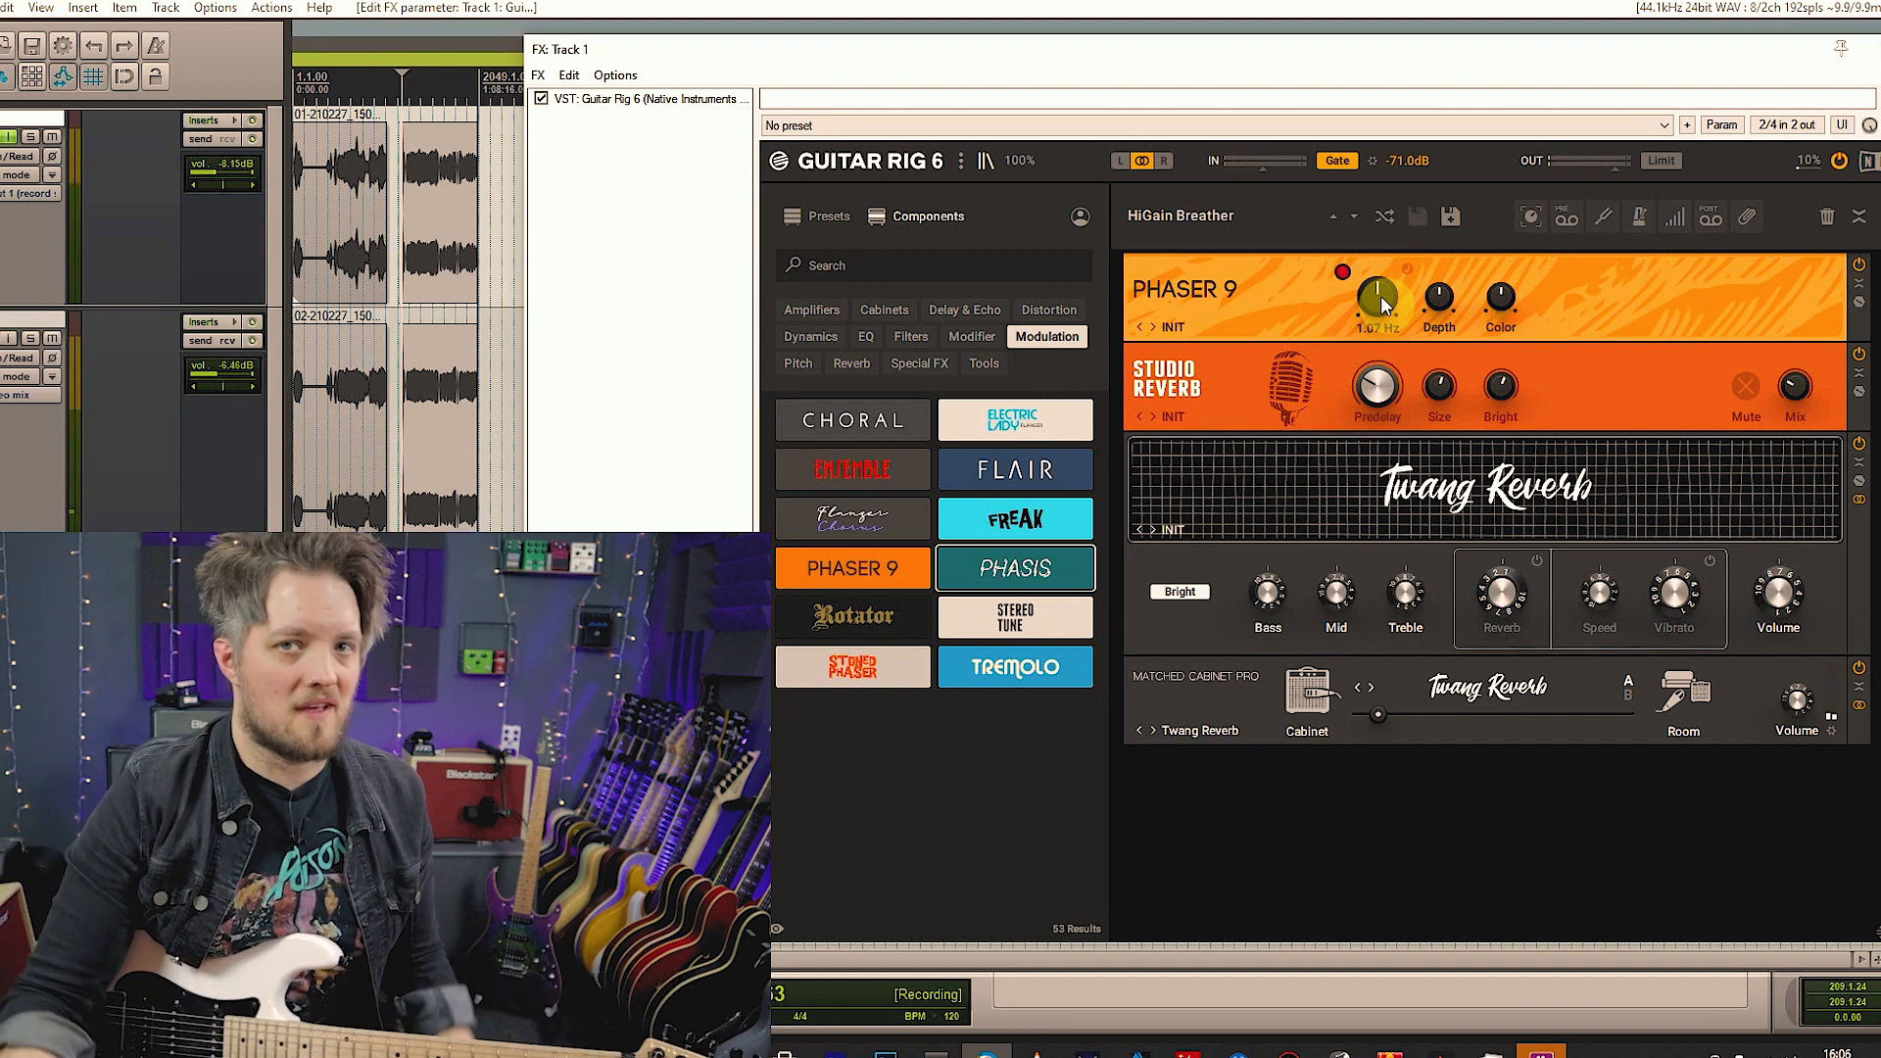
drag(897, 615, 1444, 302)
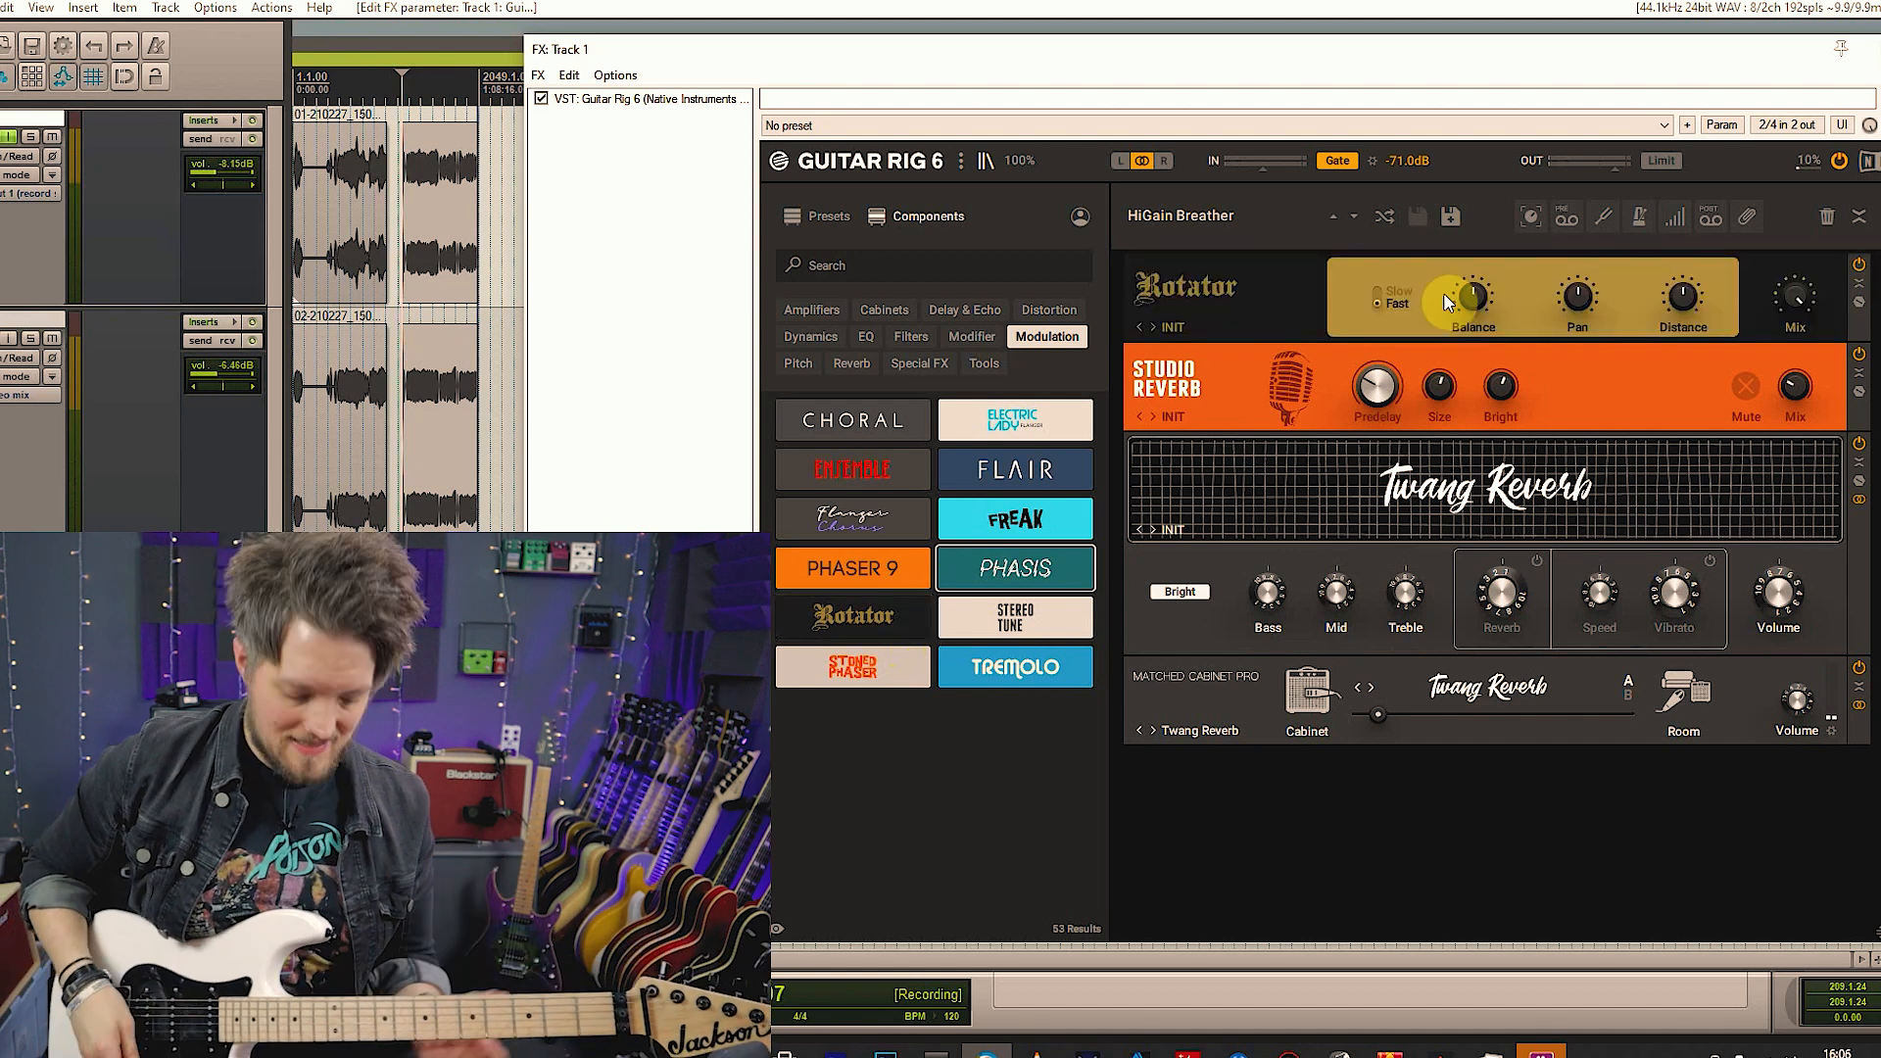
Switch Rotator's speed to Slow and turn its Pan control down
click(1396, 303)
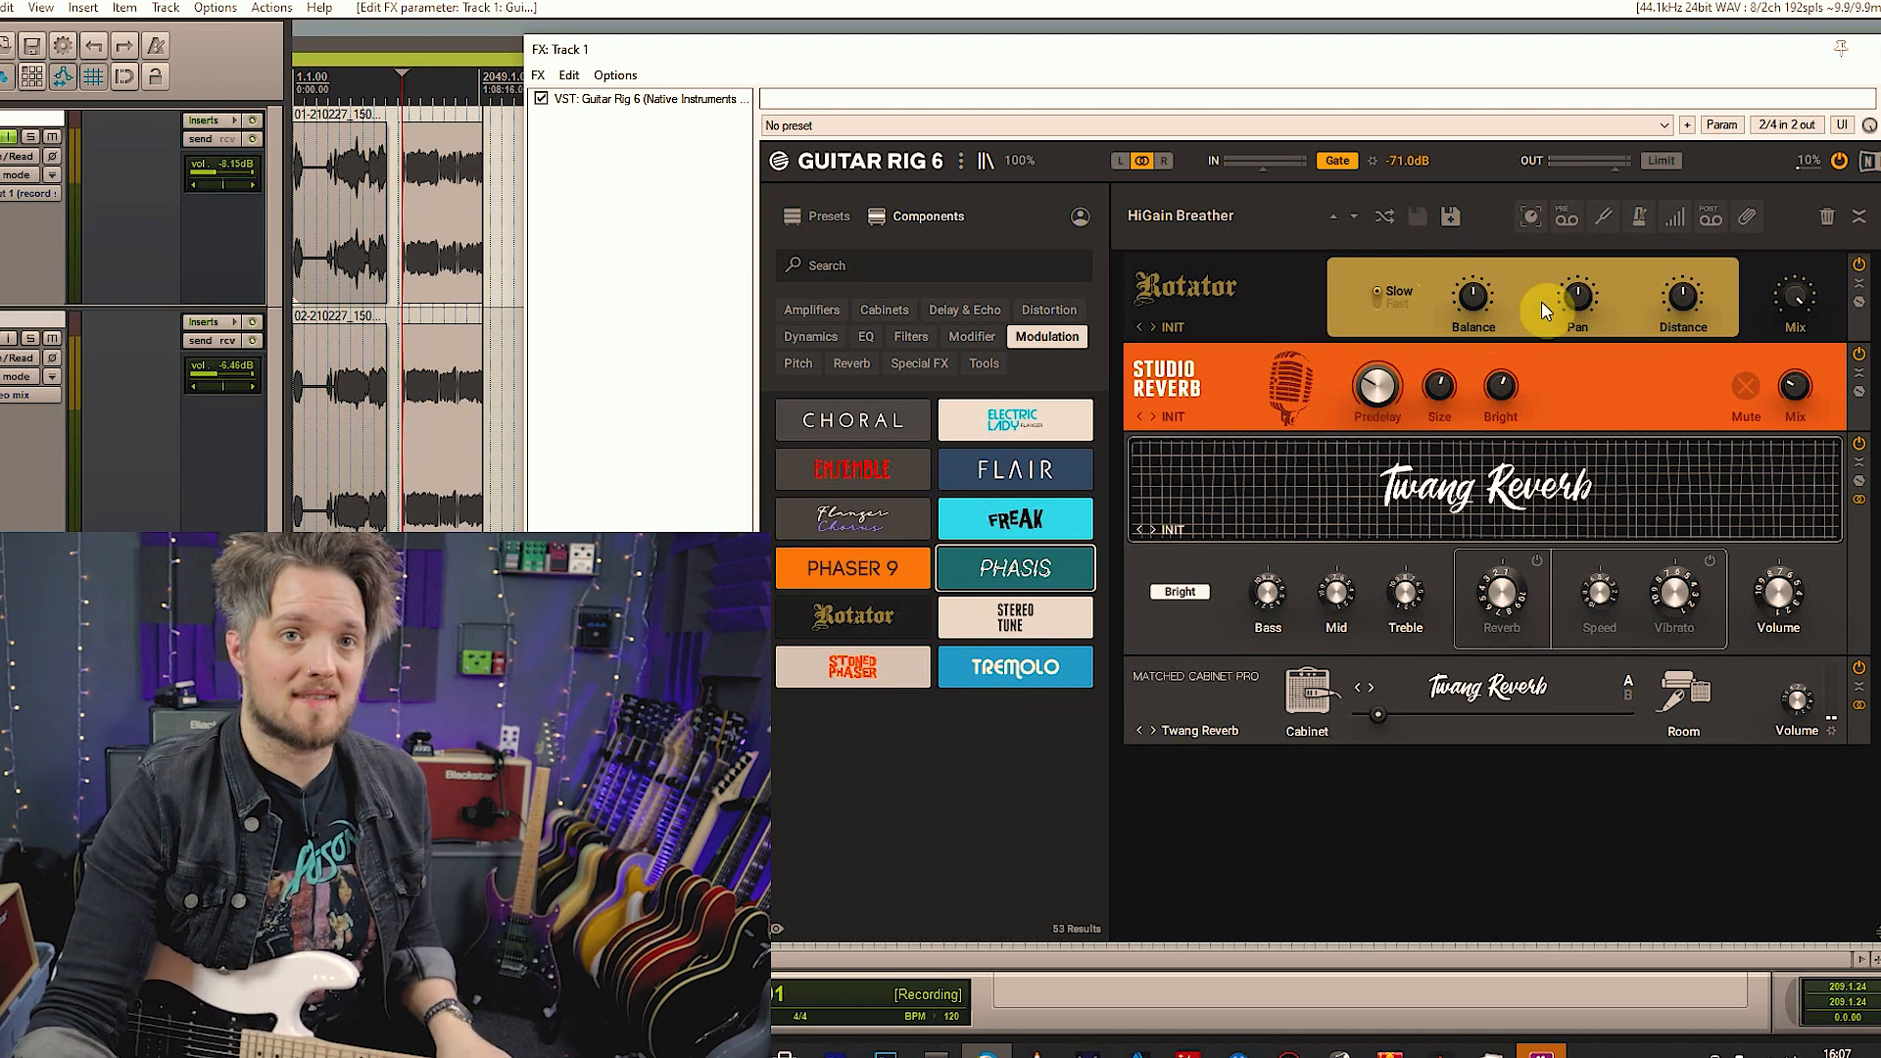
mouse_move(1575, 296)
mouse_down()
mouse_move(1575, 260)
mouse_move(1575, 357)
mouse_move(1573, 296)
mouse_up()
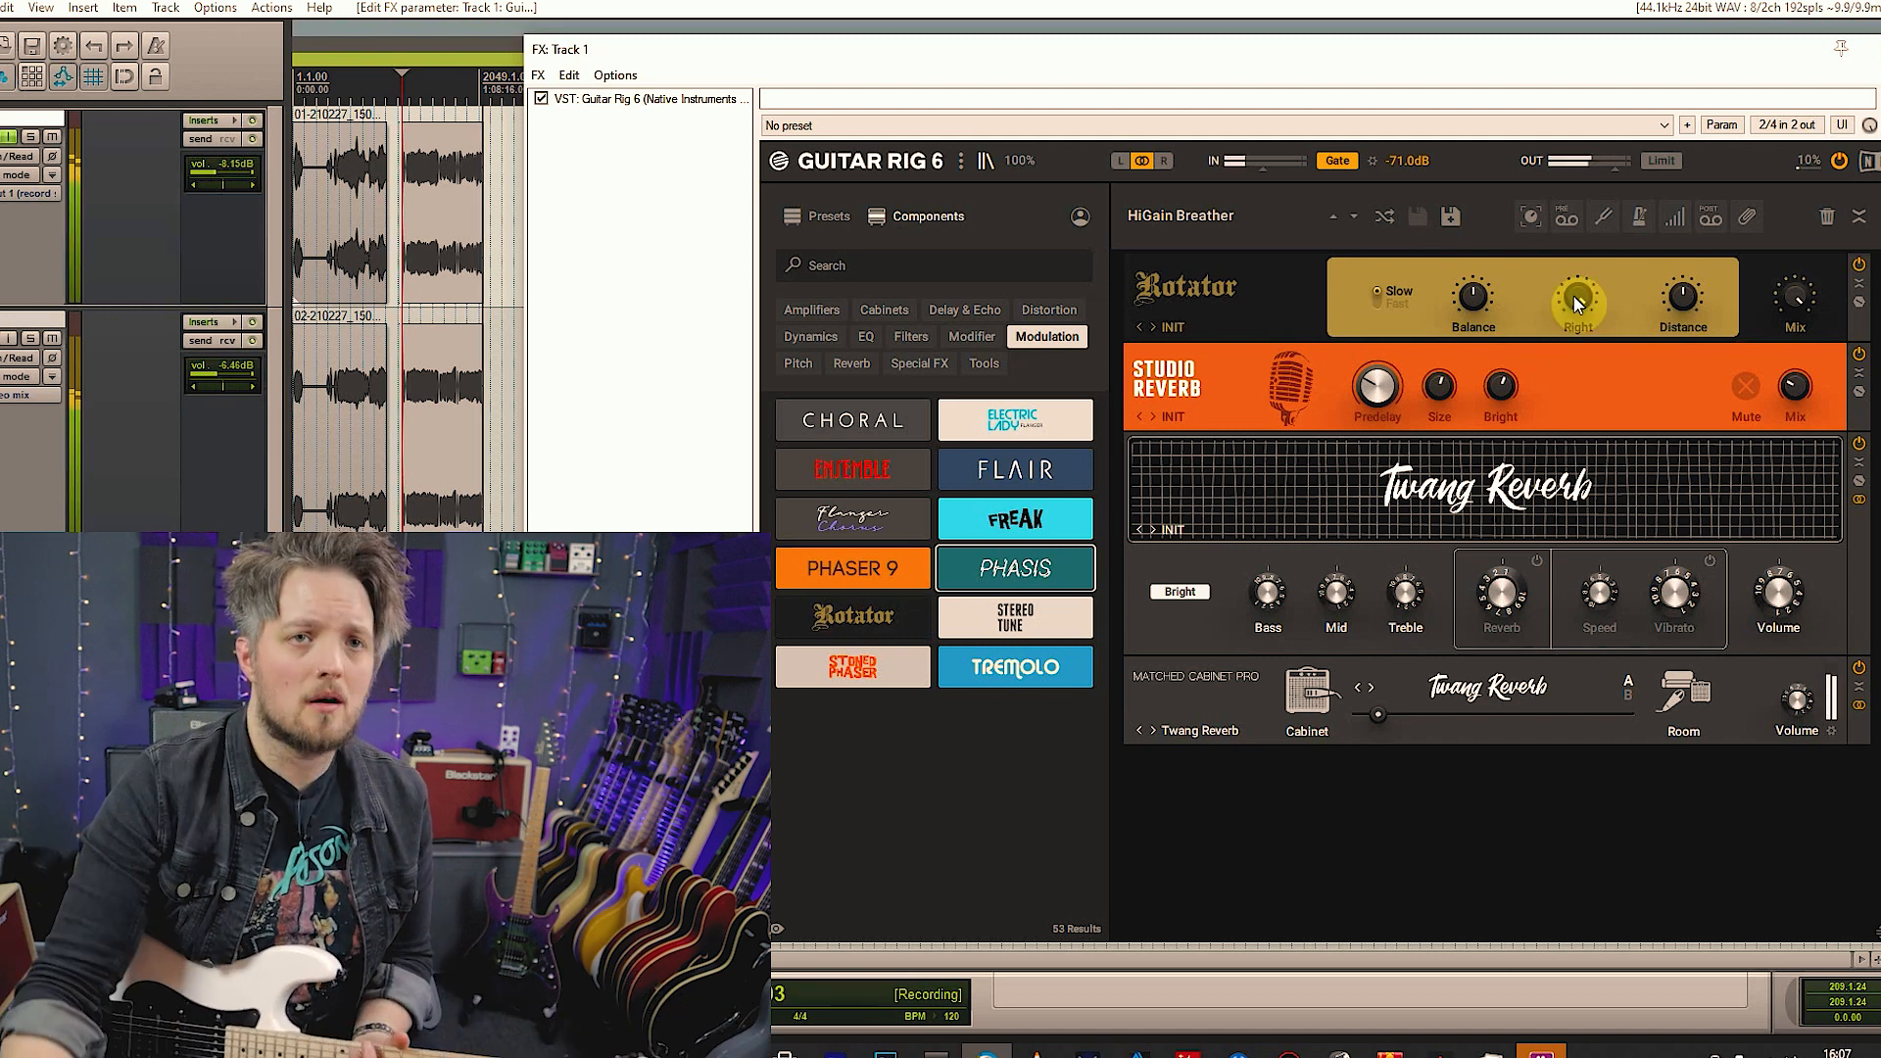
drag(1574, 296, 1542, 402)
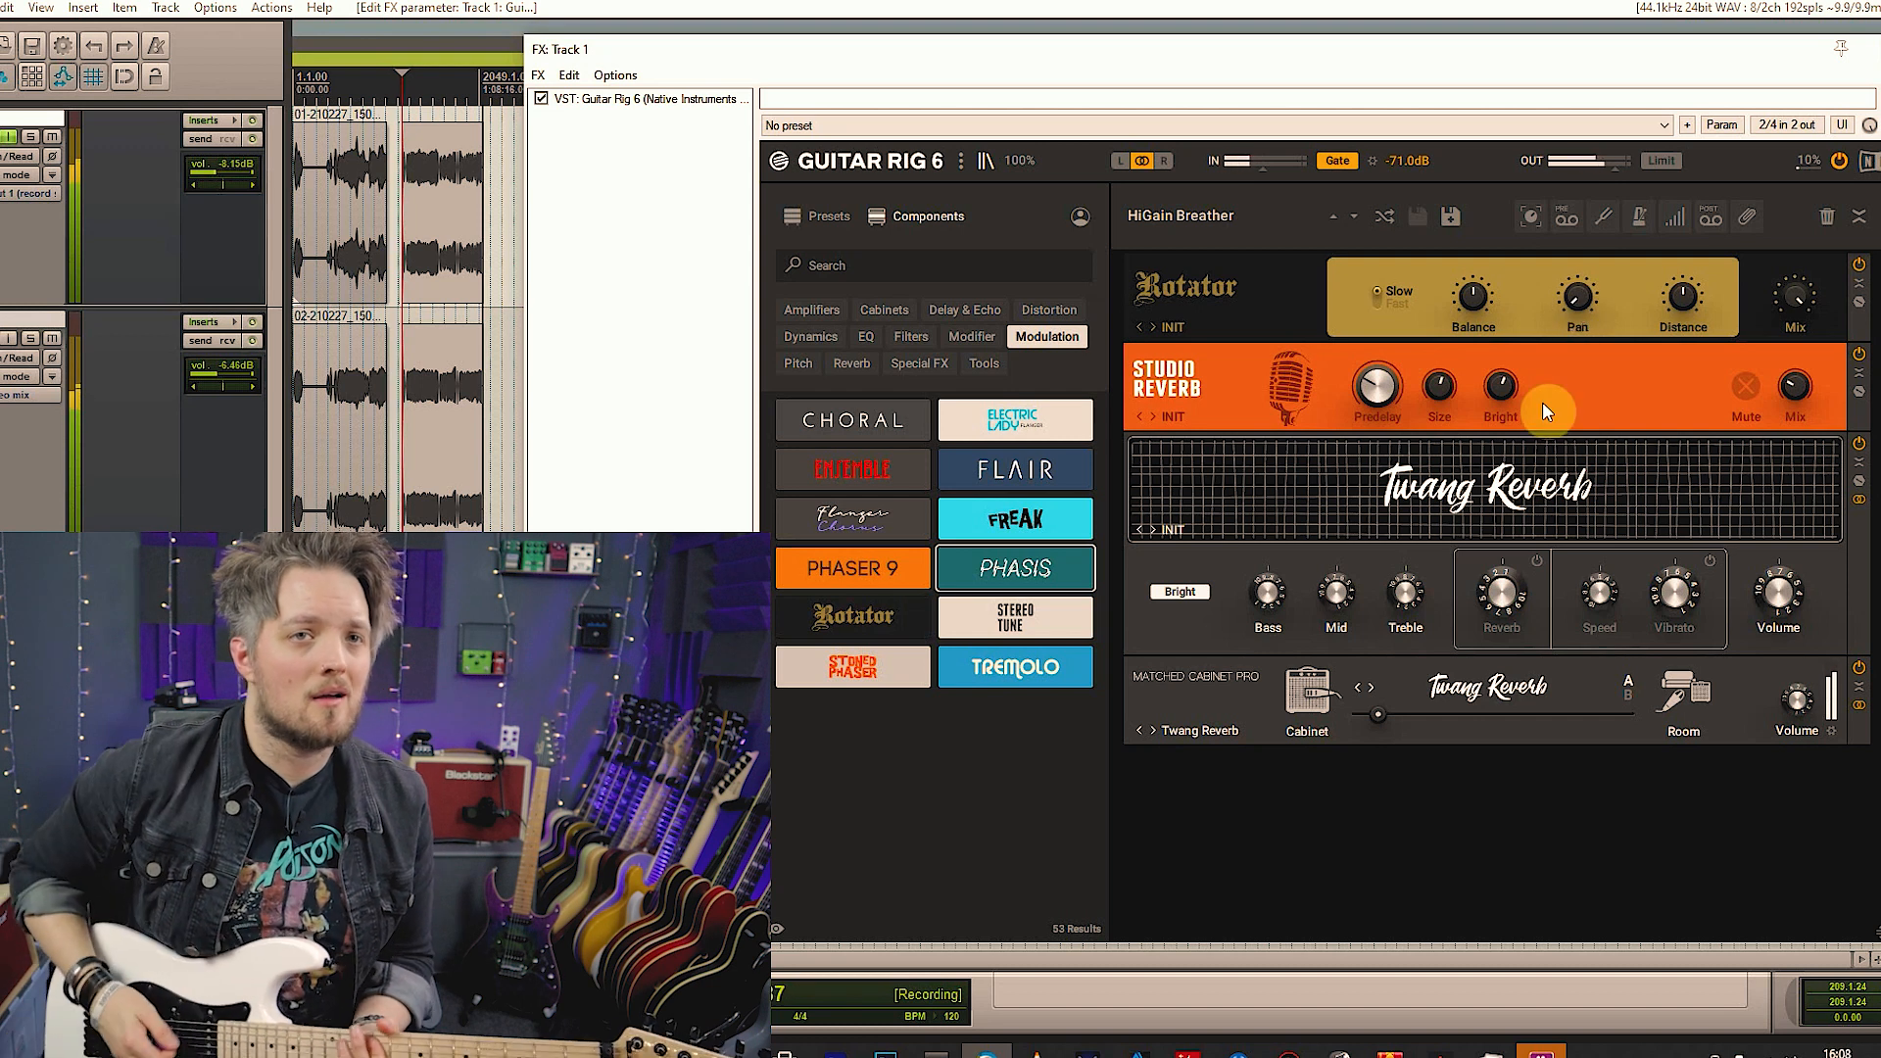
Set the Rotator's Distance to 6.60 and adjust its Pan
drag(1688, 280, 1689, 270)
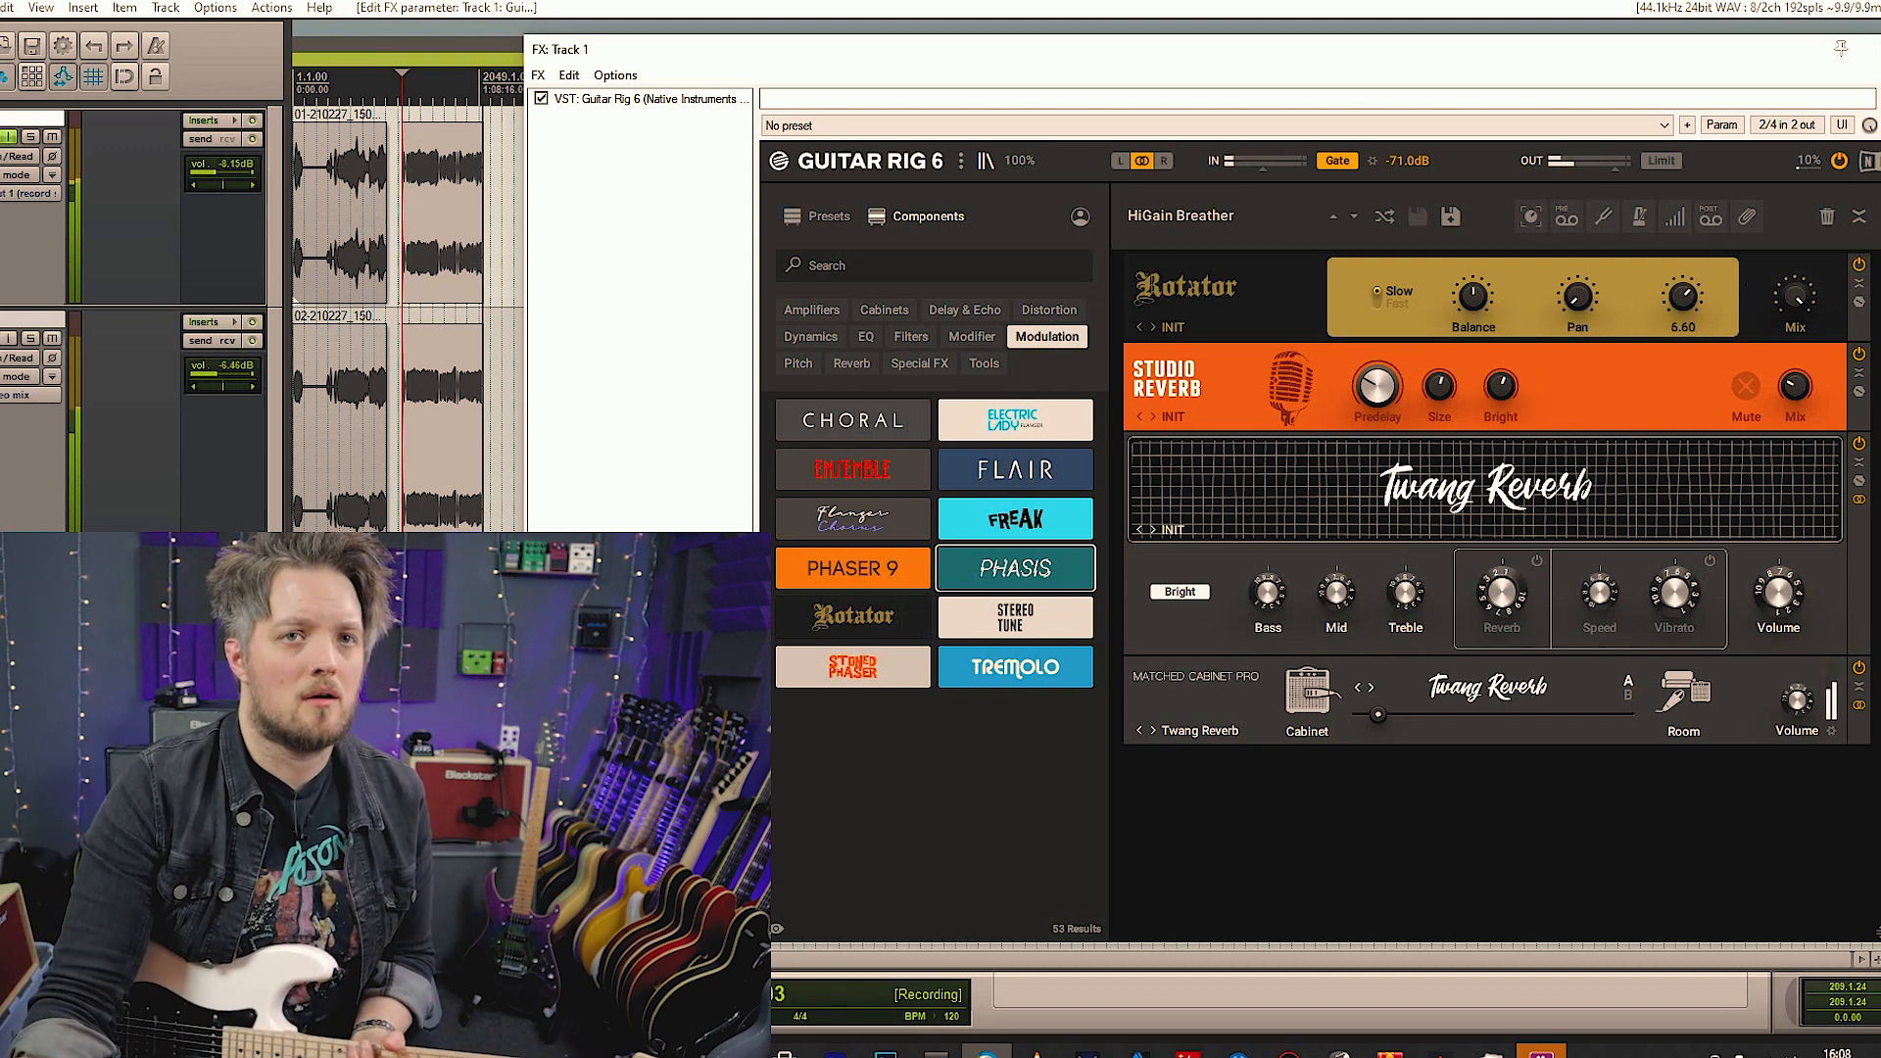
drag(1573, 302, 1573, 292)
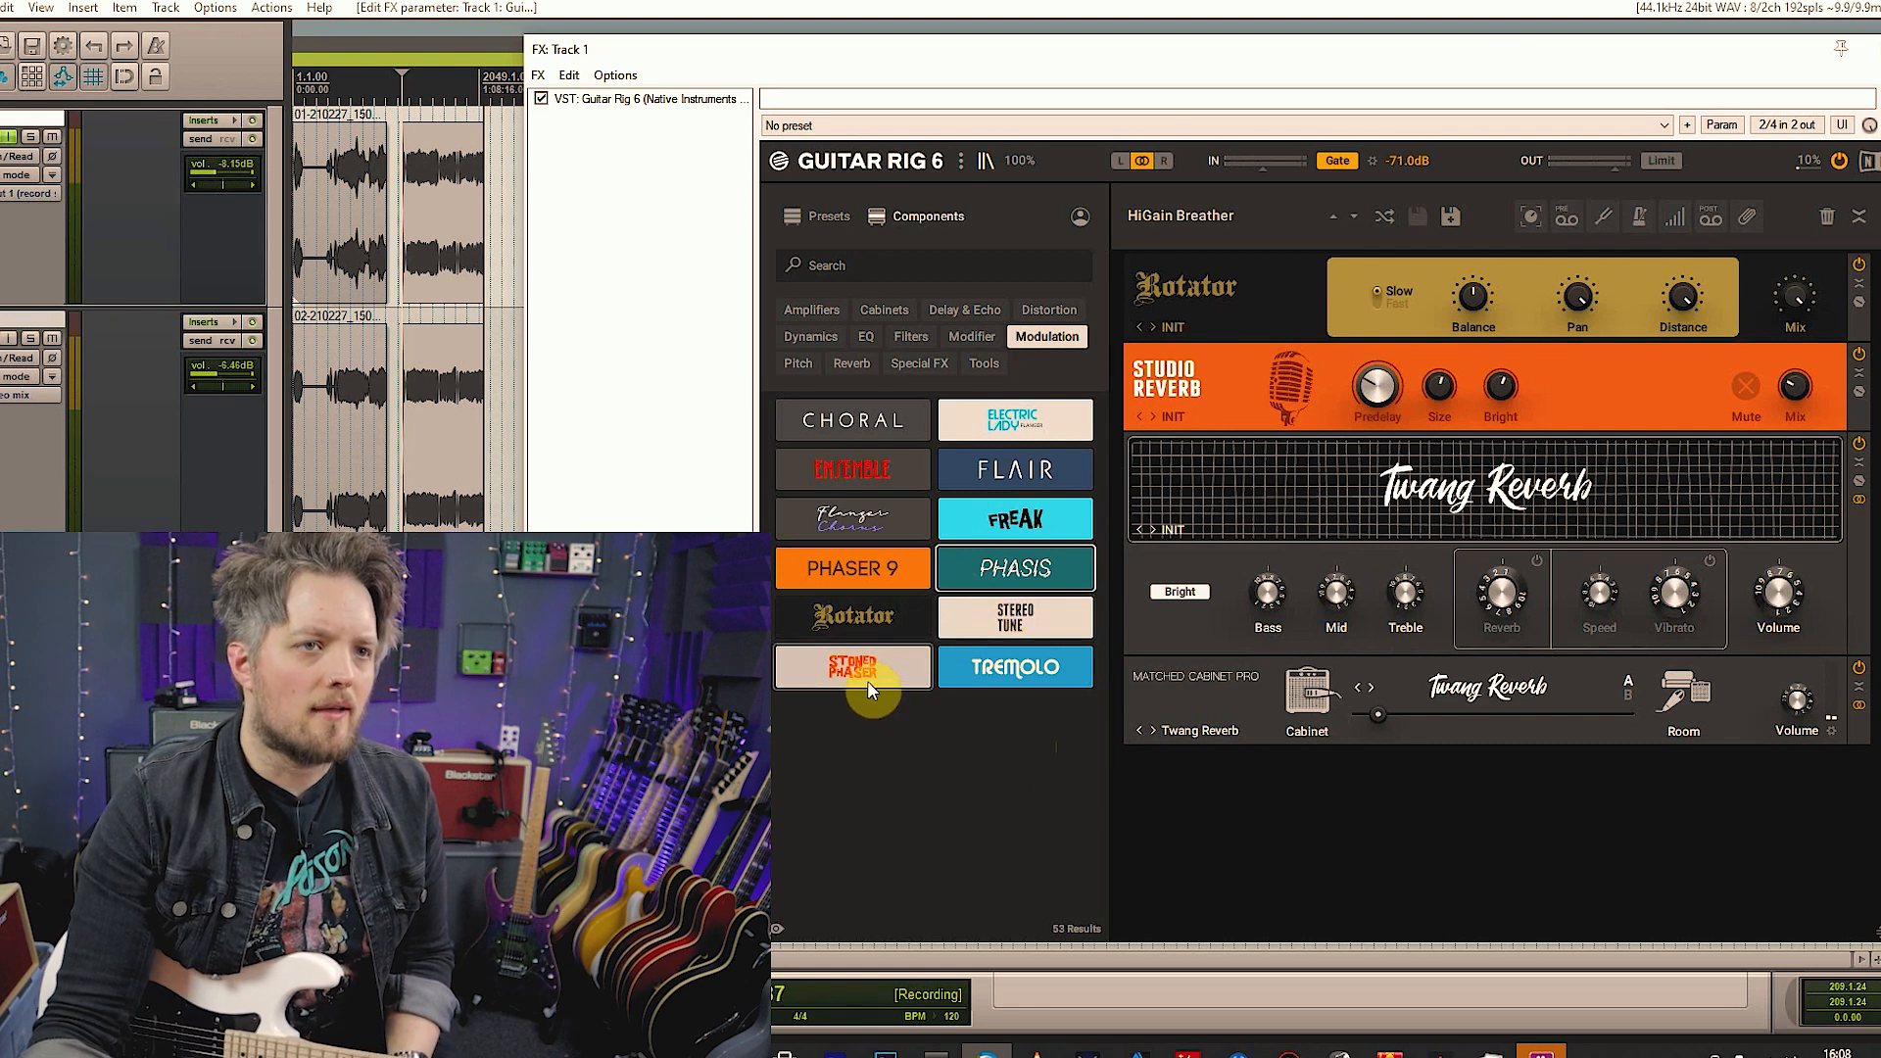
Replace the Rotator with the Tremolo and set its Rate to 5.32 Hz
drag(948, 673, 1432, 296)
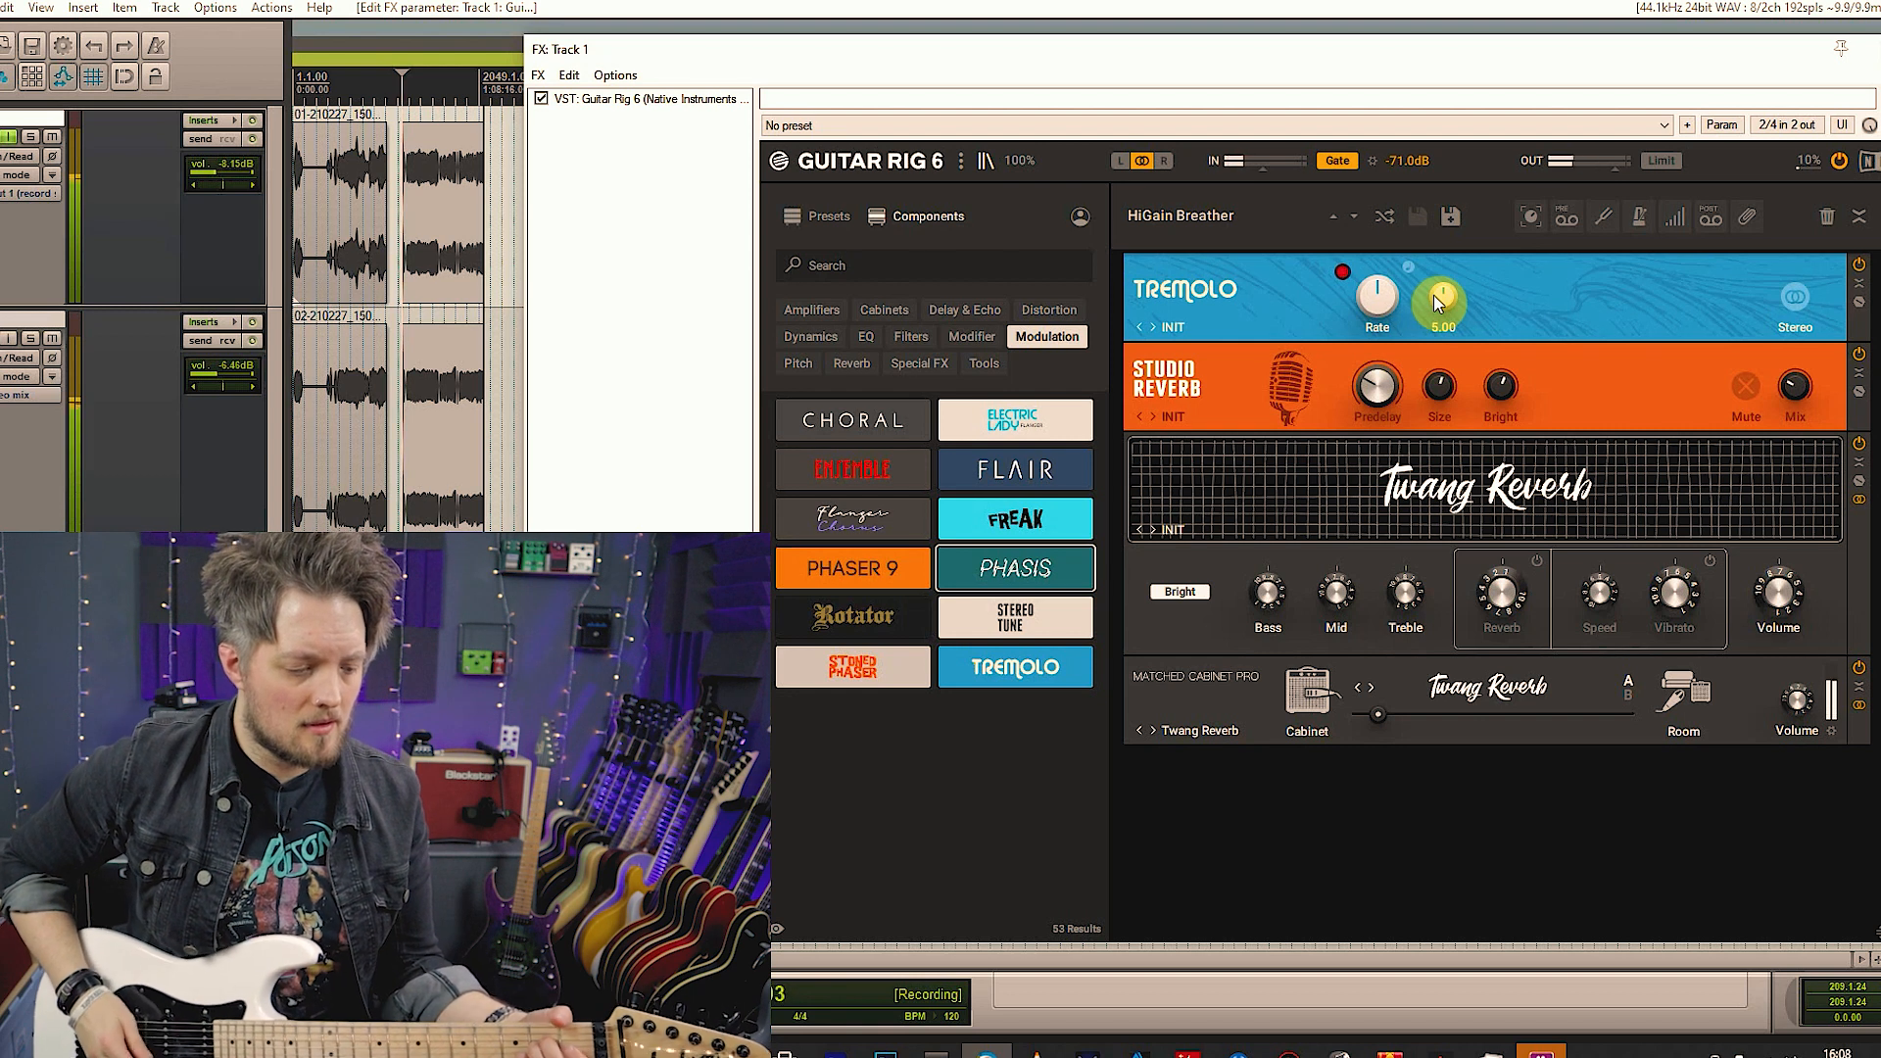
drag(1376, 294, 1376, 269)
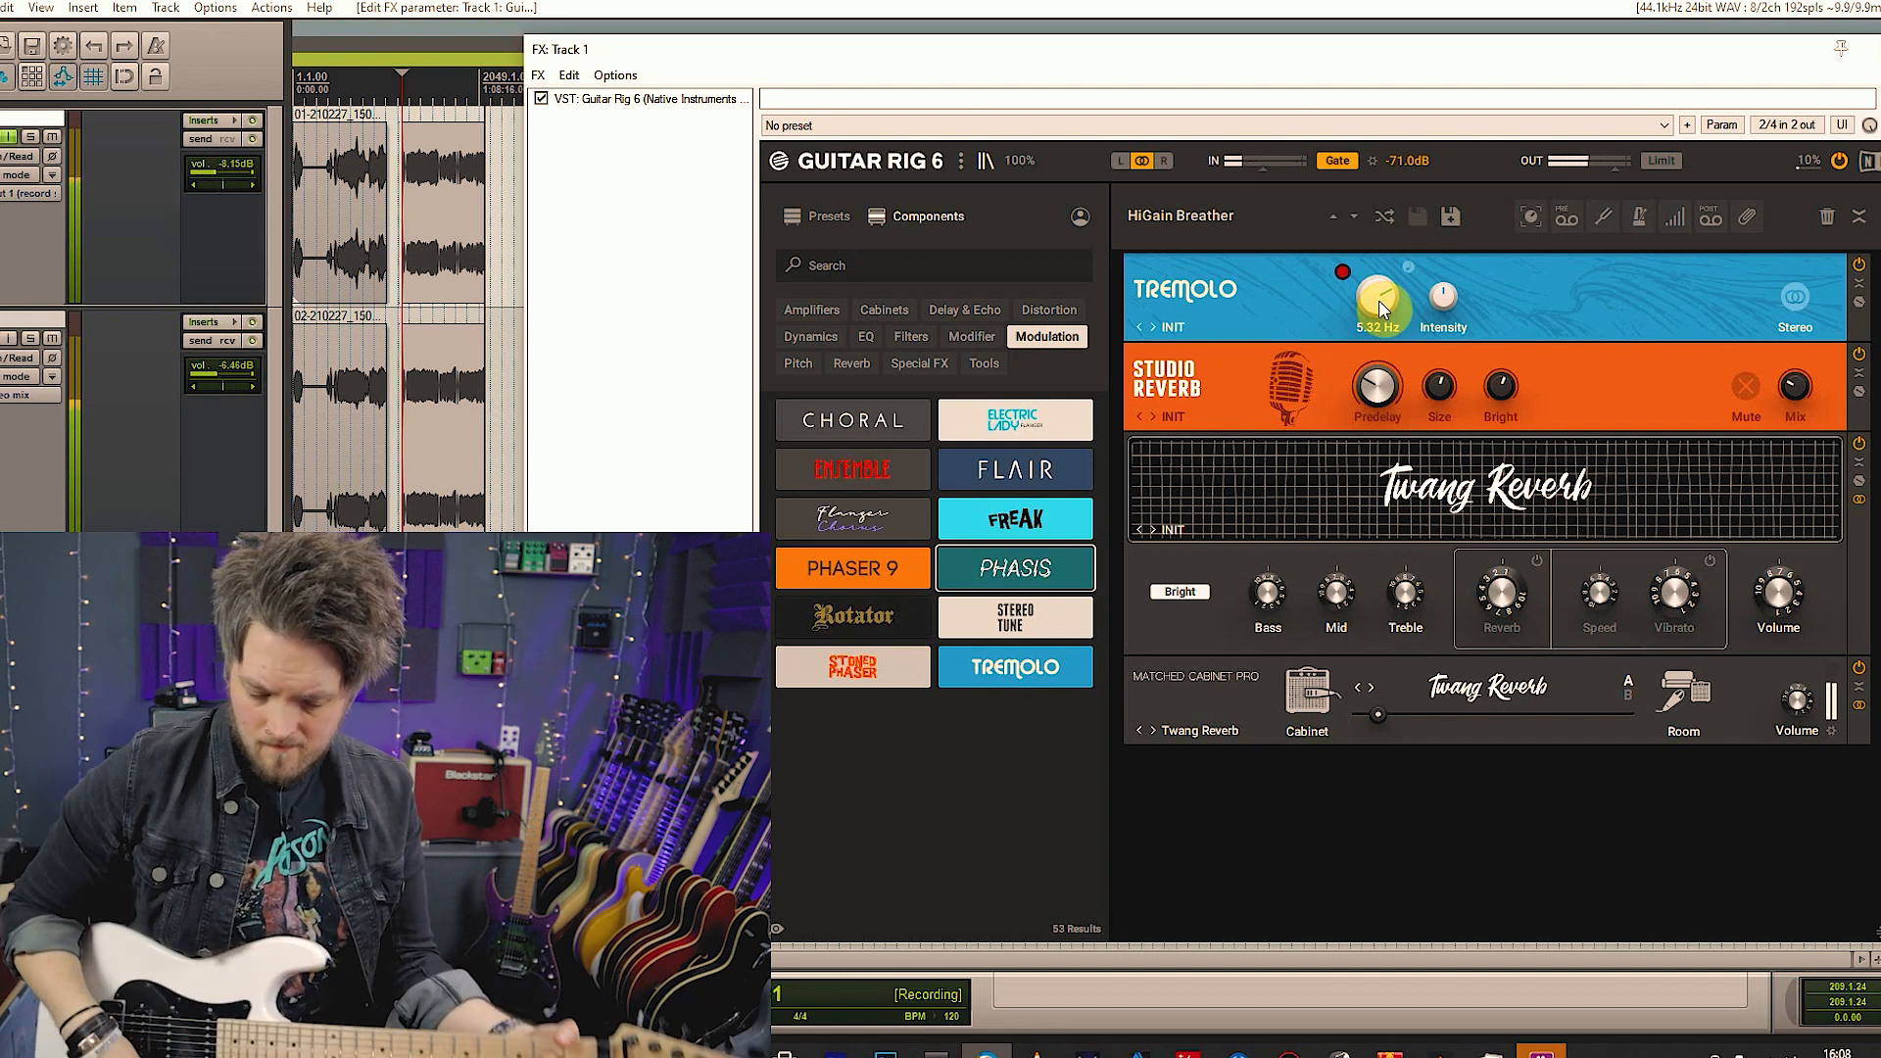
Replace the Tremolo with Stereo Tune and raise its Drift well above the midpoint
drag(1013, 627, 1381, 294)
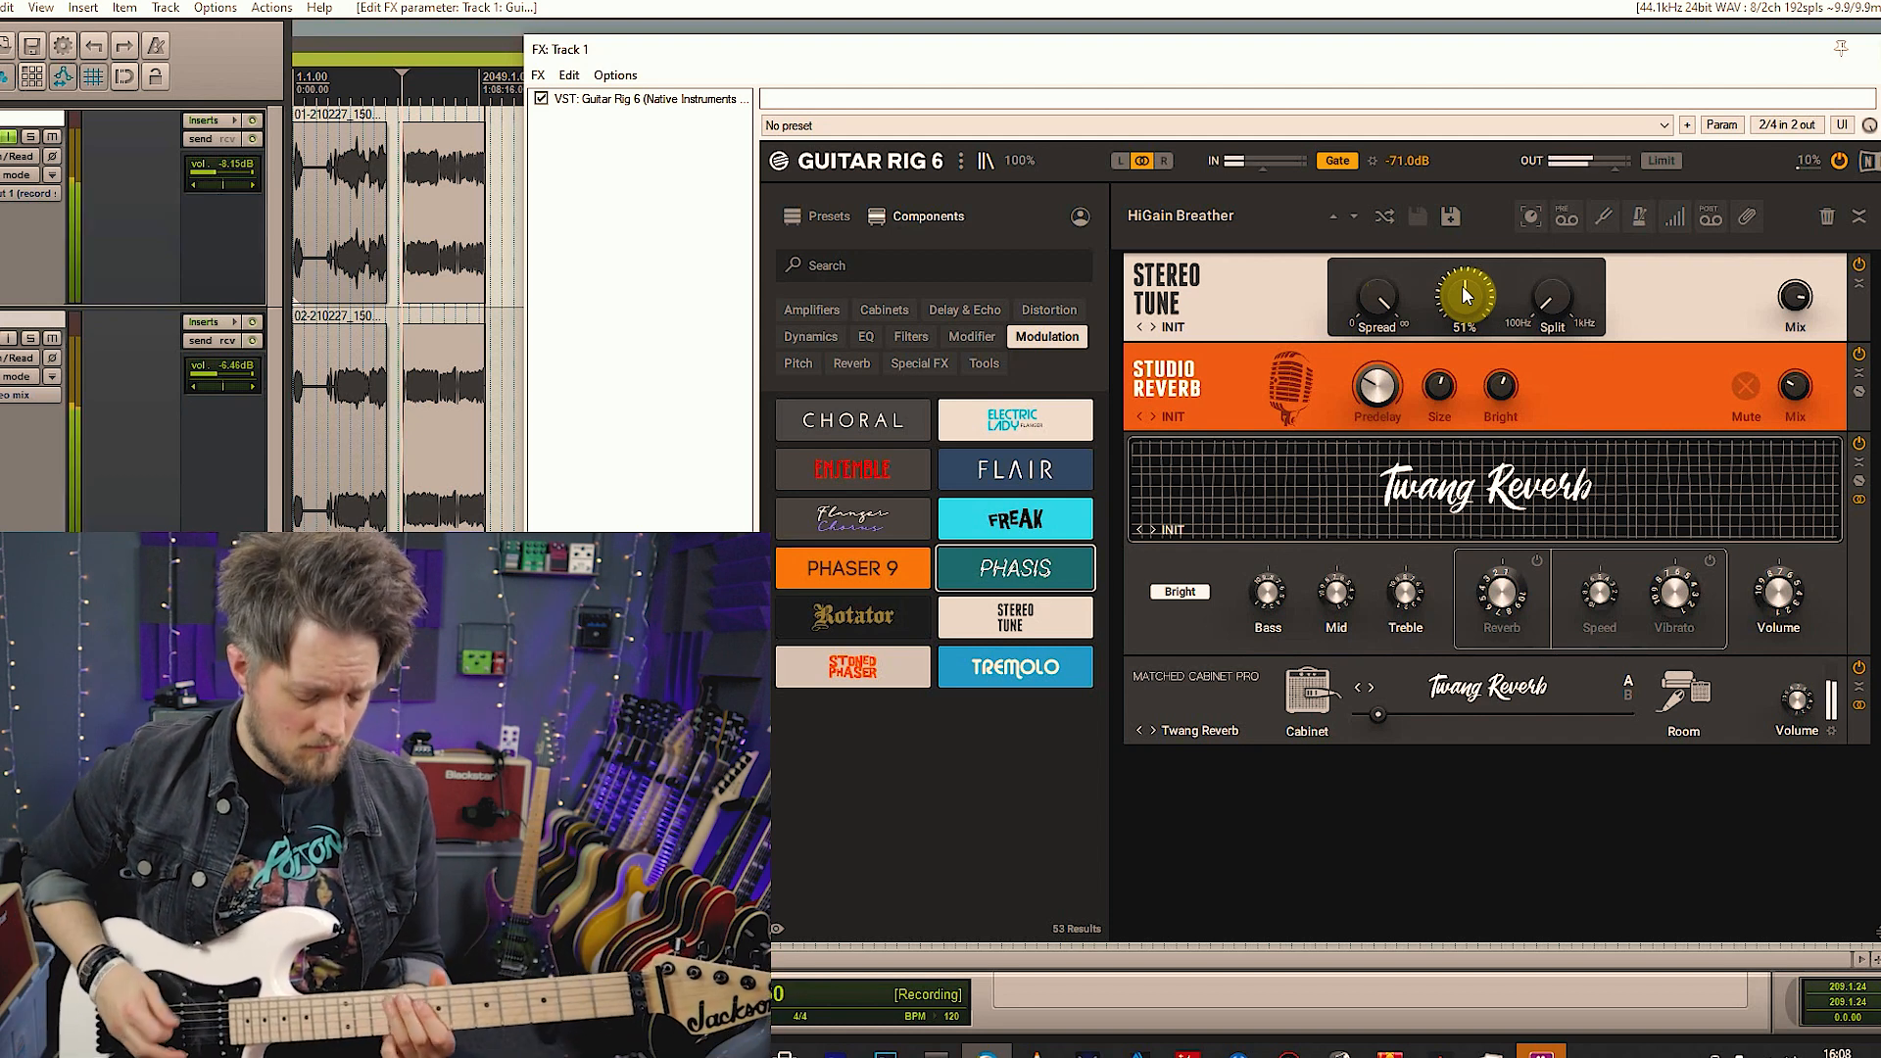
drag(1478, 300, 1478, 225)
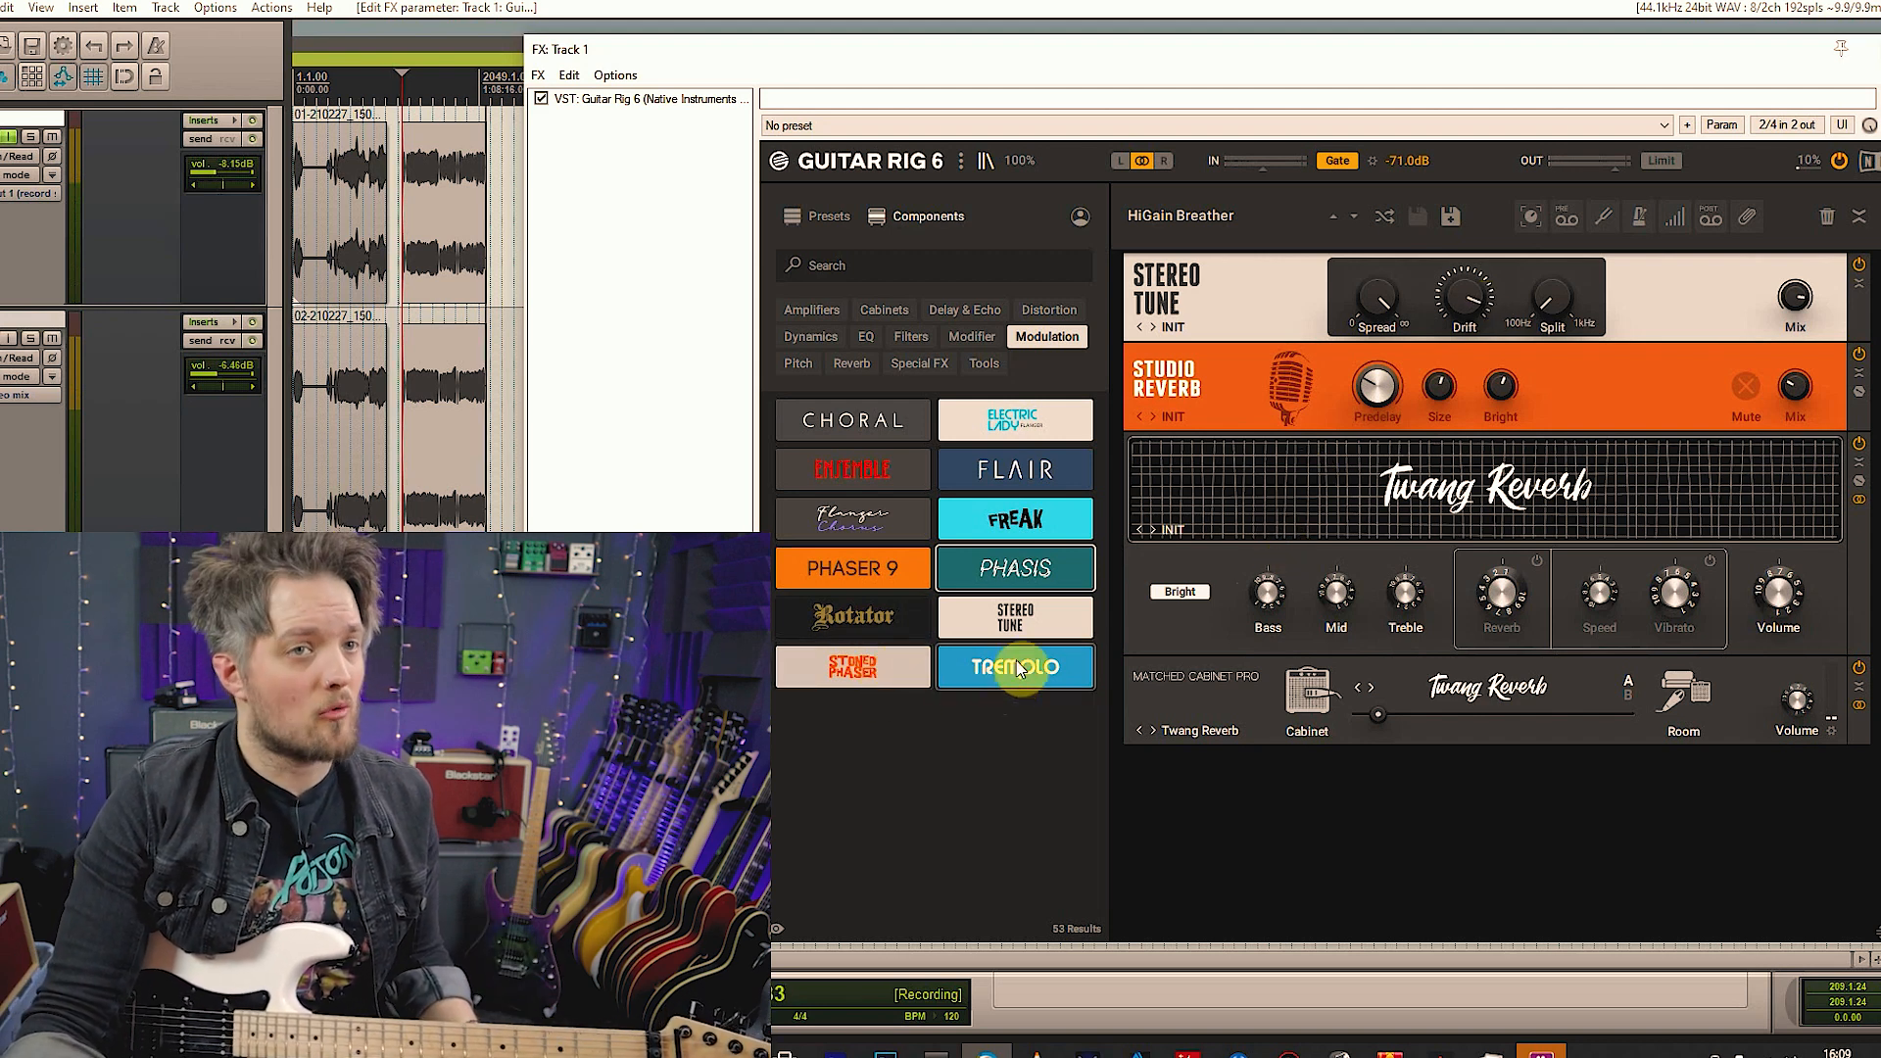
Replace Stereo Tune with Freak, and try its Type at 100 % before resetting Type to the default
drag(1019, 529, 1372, 304)
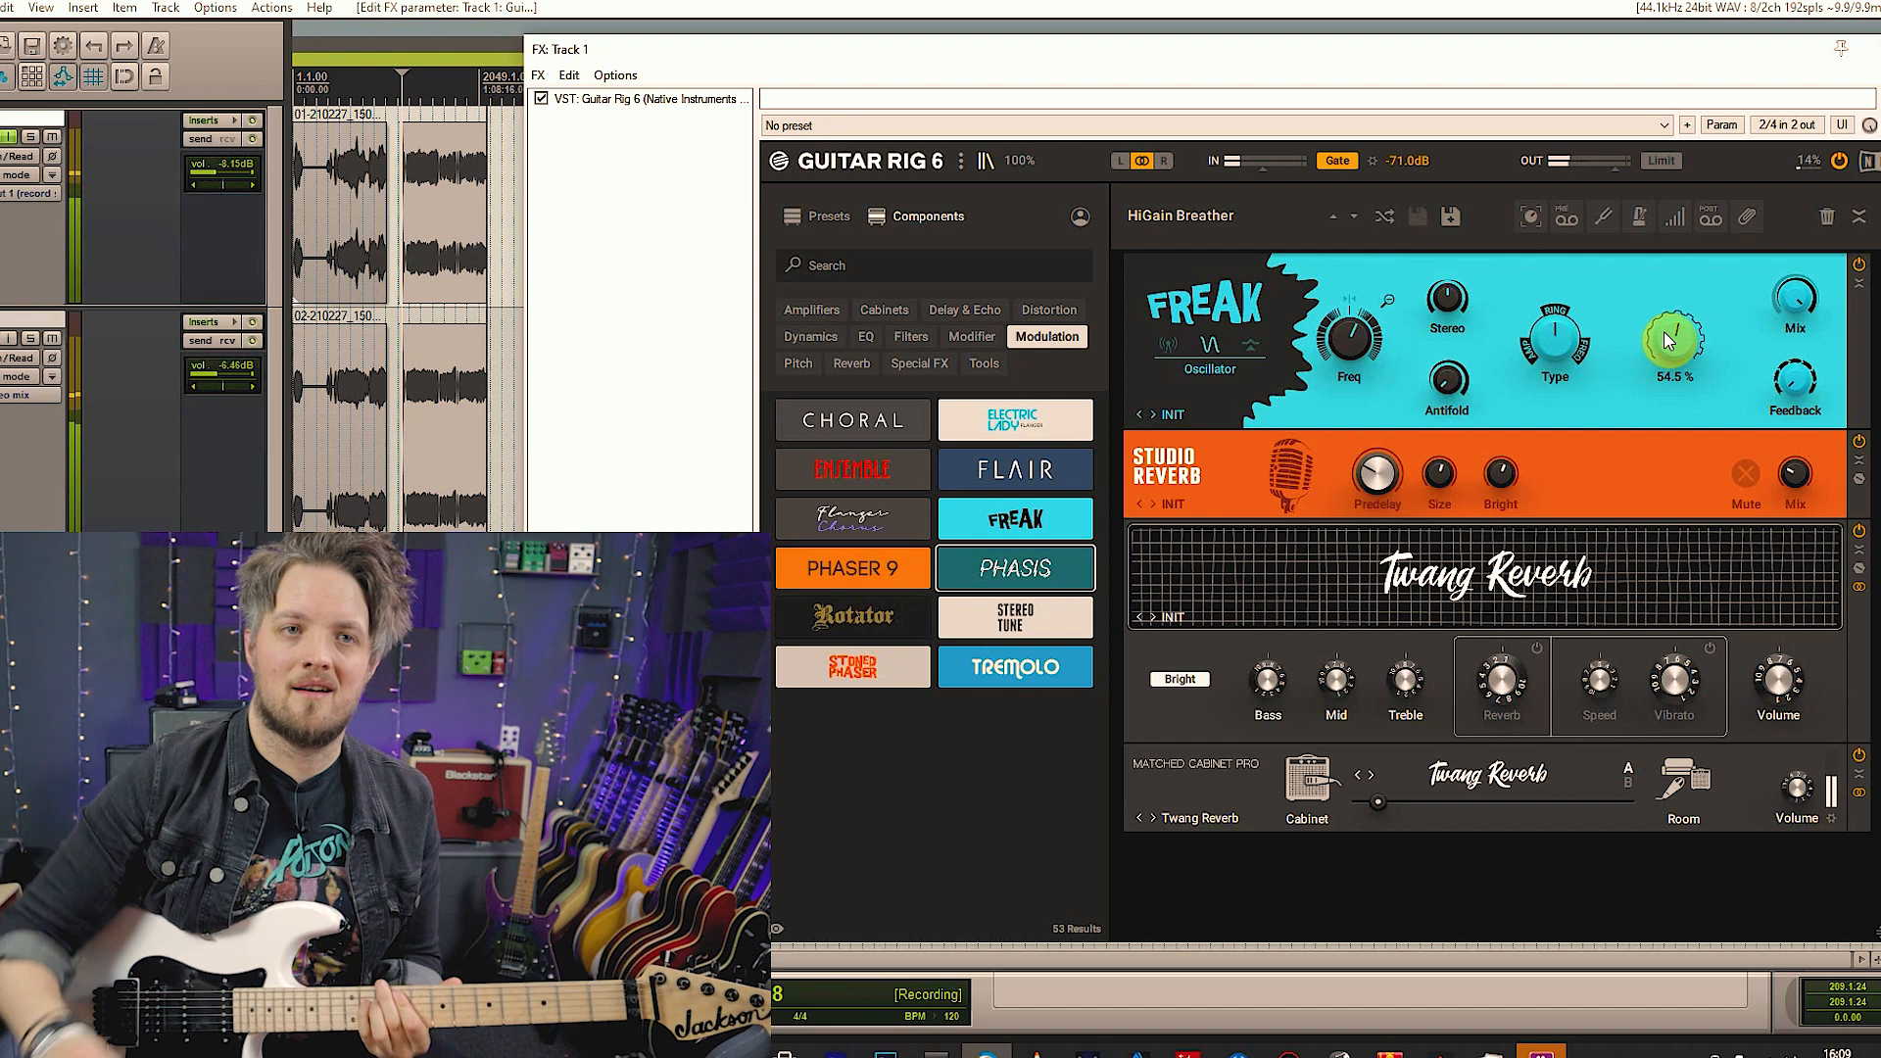
drag(1543, 343, 1591, 147)
drag(1571, 343, 1571, 147)
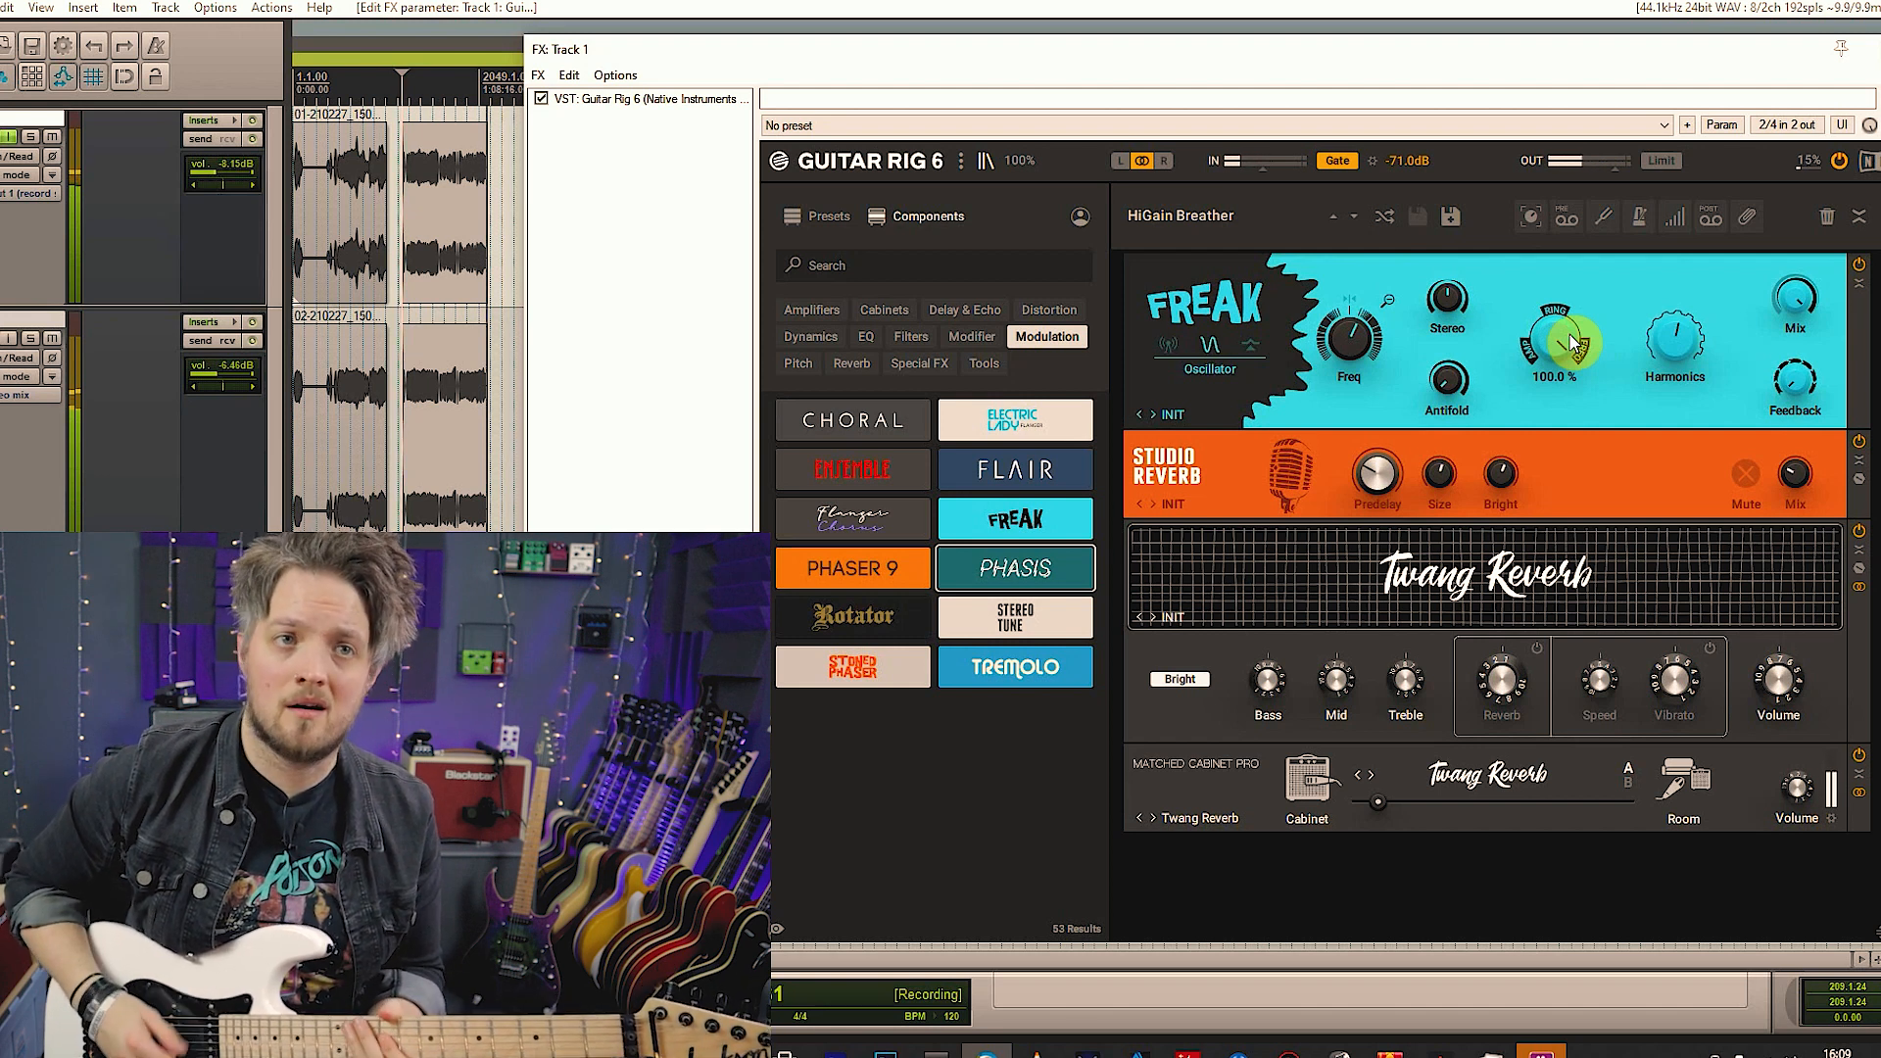
double_click(1550, 326)
Sweep Freak's Freq up to 5.00 kHz, back down to about -0.32 Hz, and up again
drag(1369, 343, 1369, 299)
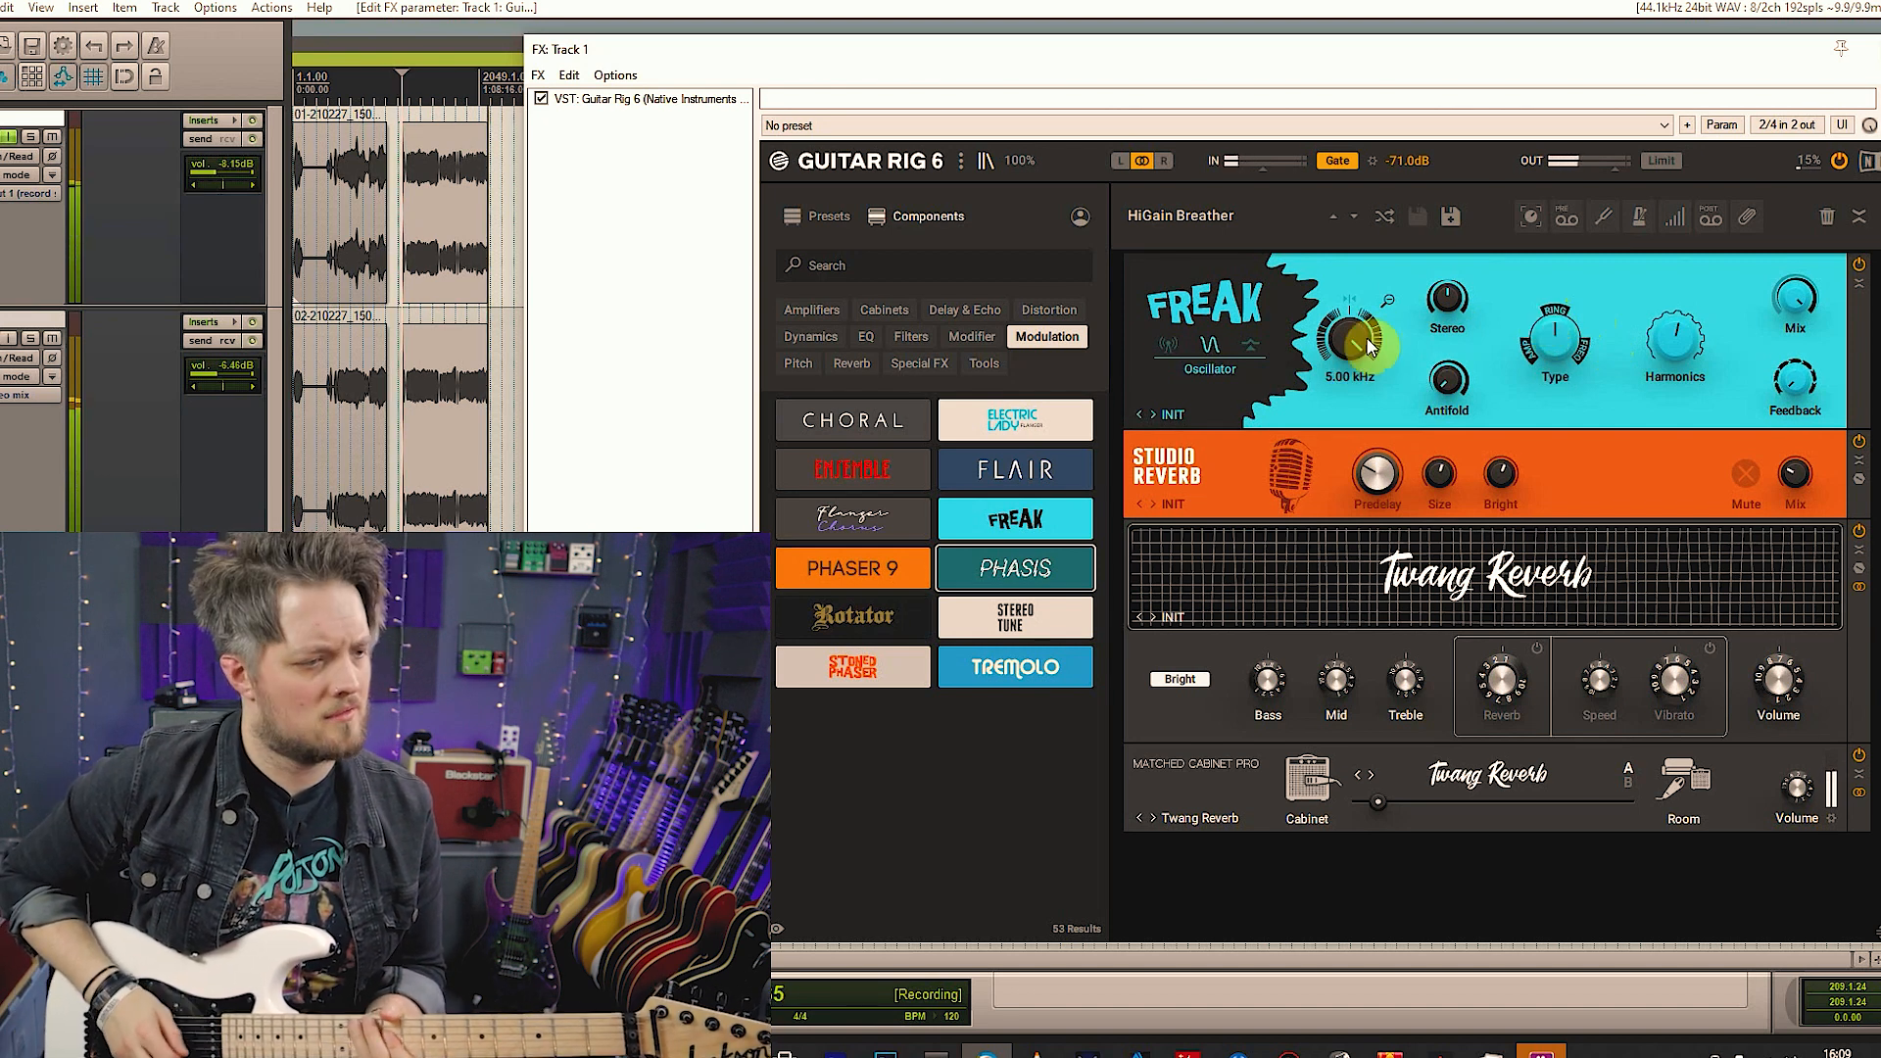
drag(1366, 339, 1371, 349)
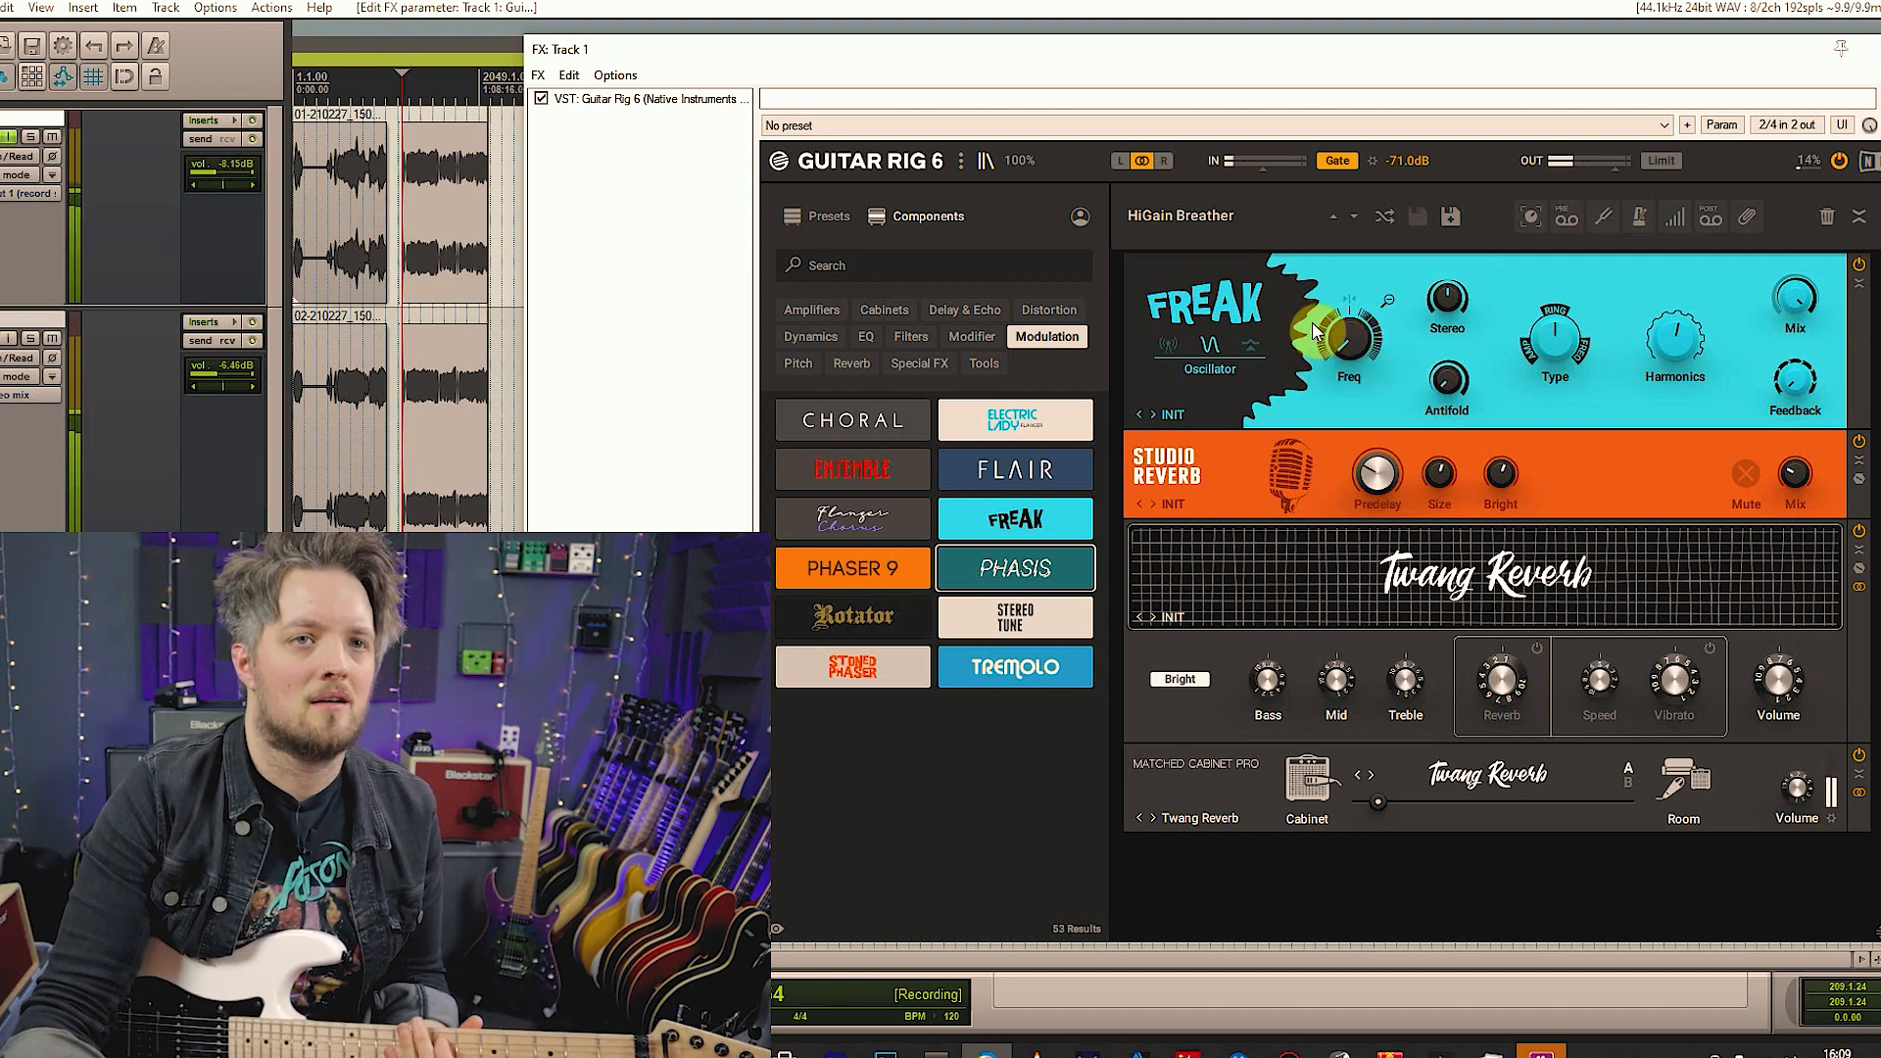
mouse_move(1356, 339)
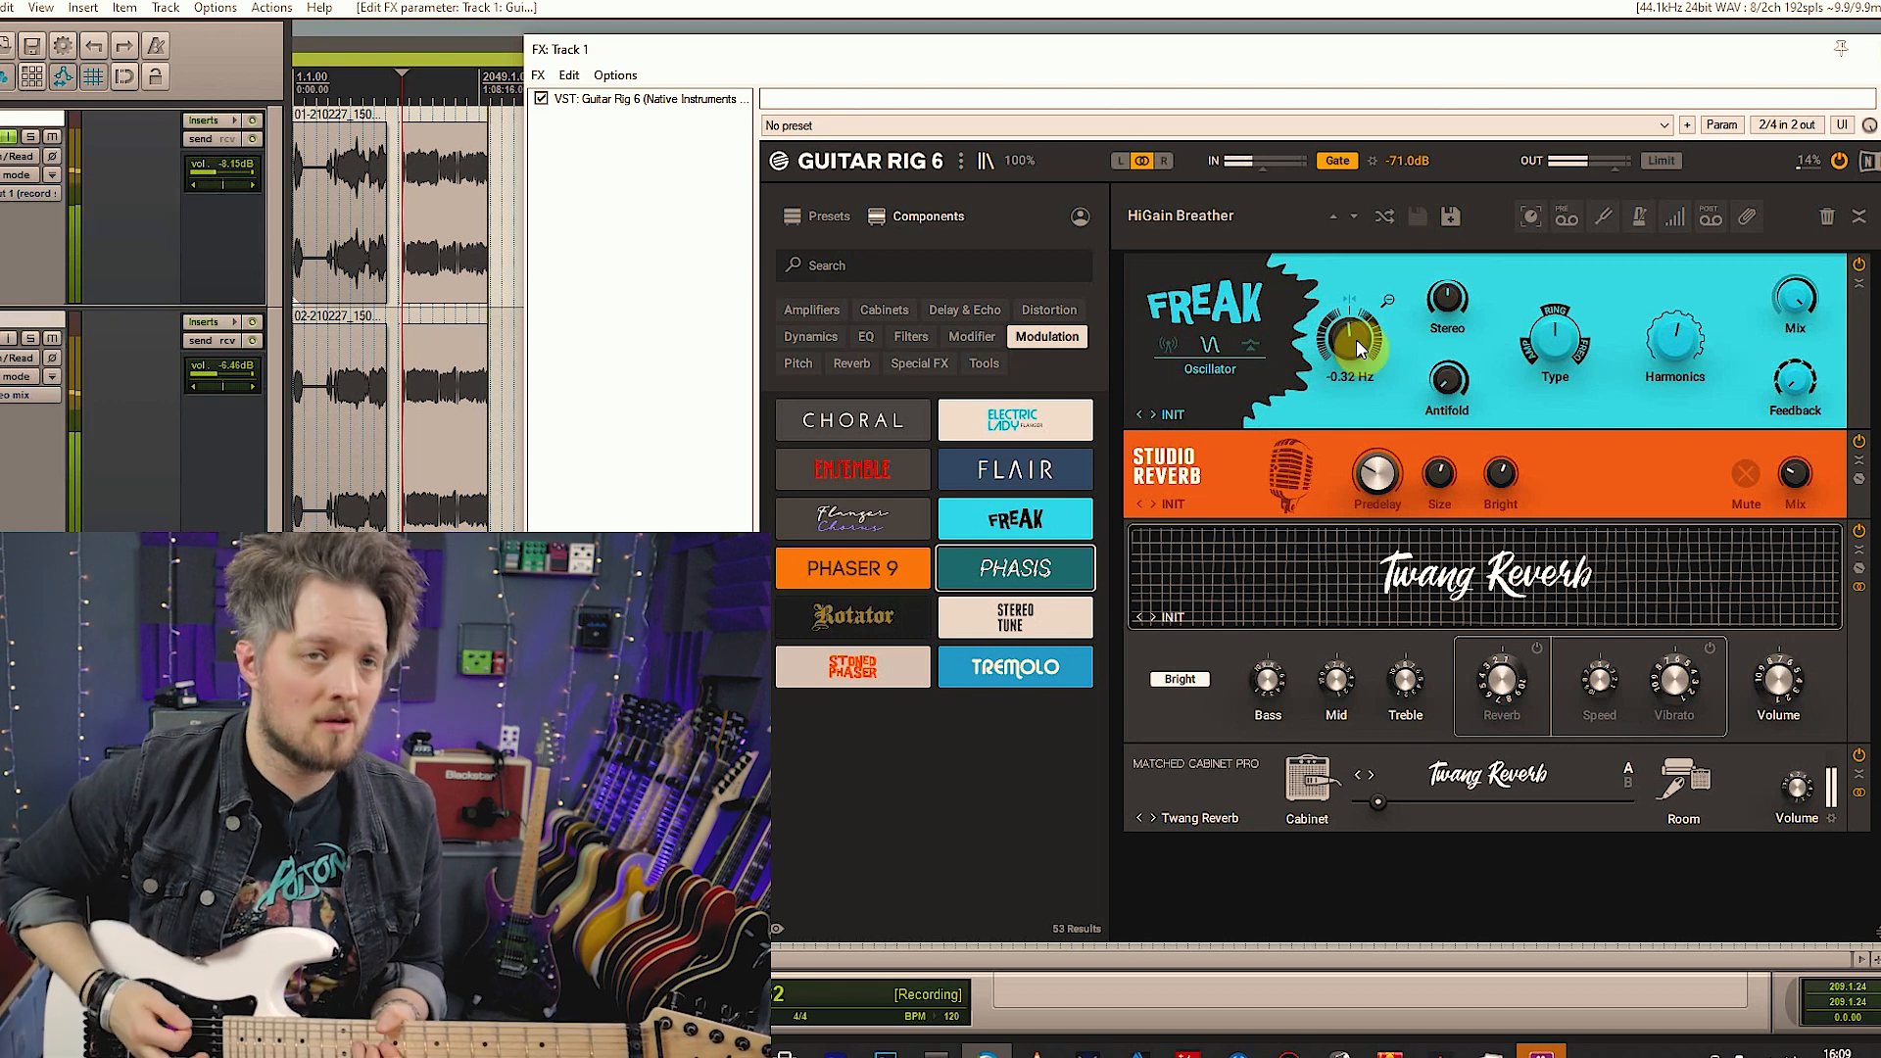
drag(1358, 348, 1357, 319)
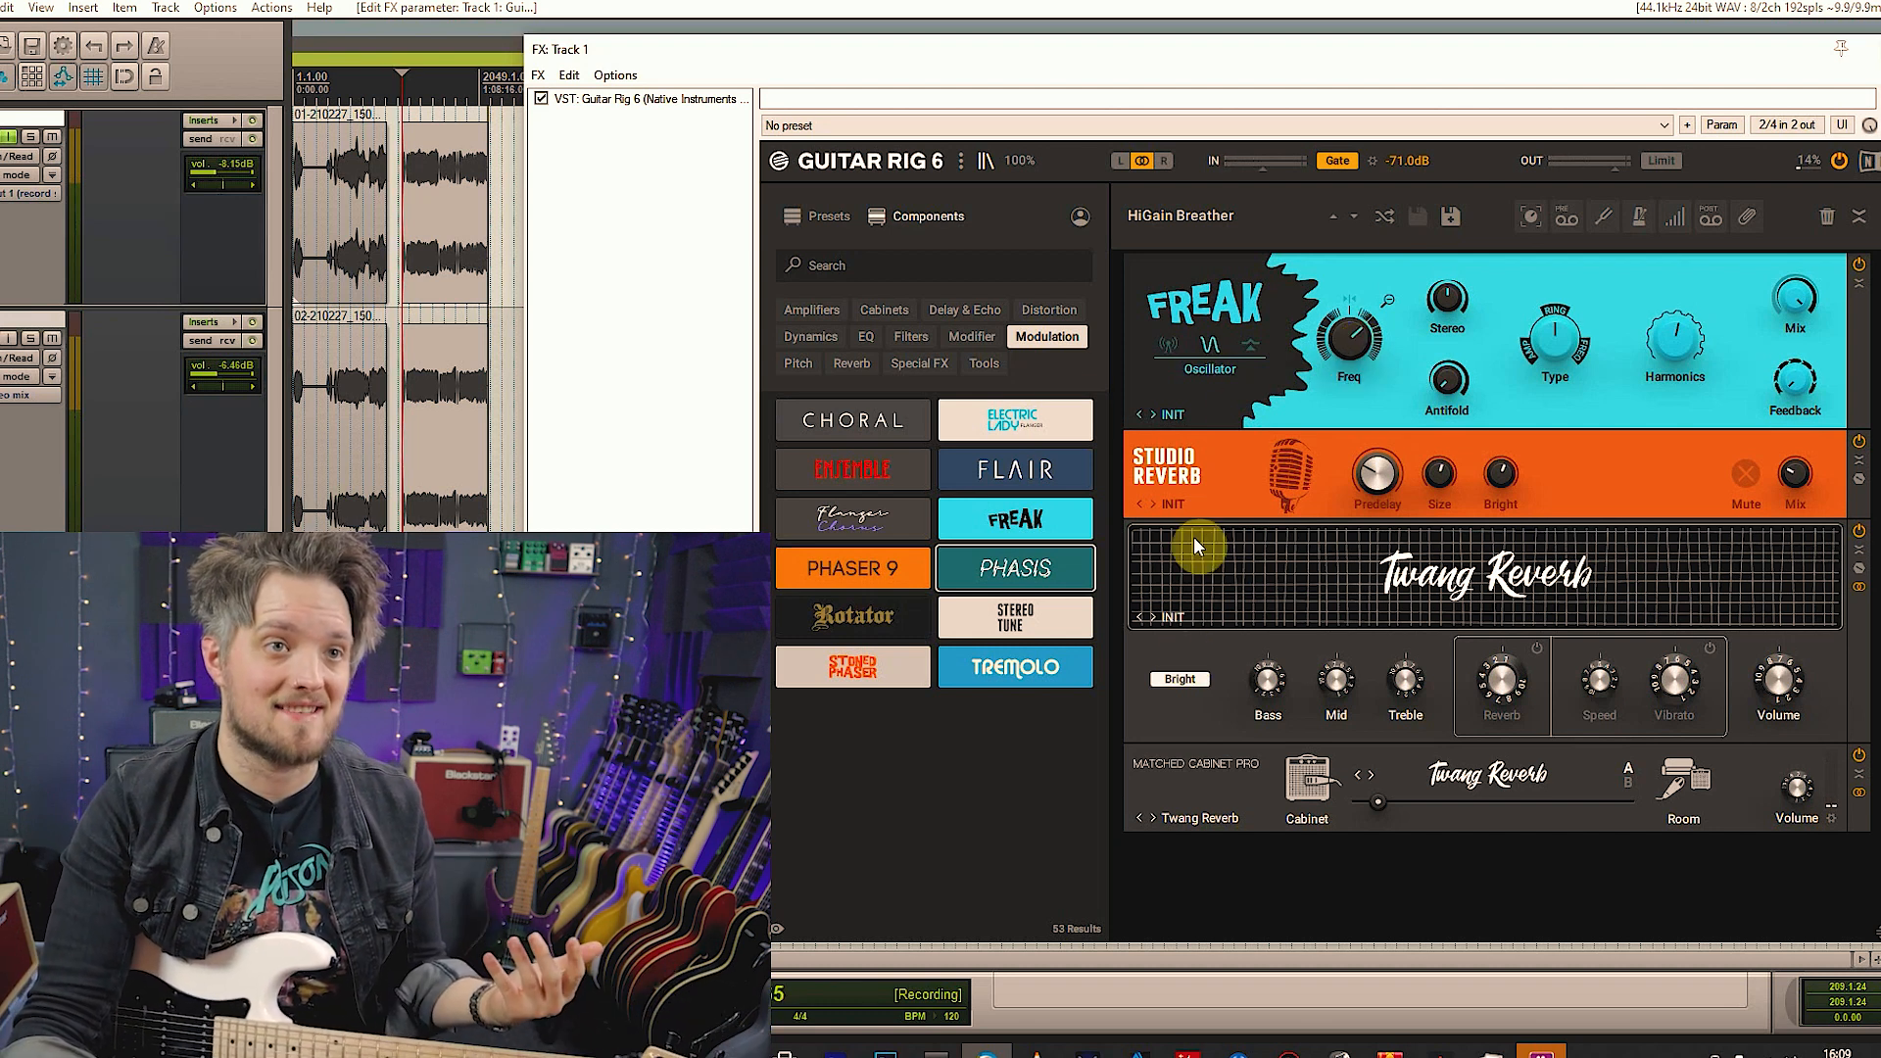
Replace Freak with the Oktaver from the Pitch components
click(798, 372)
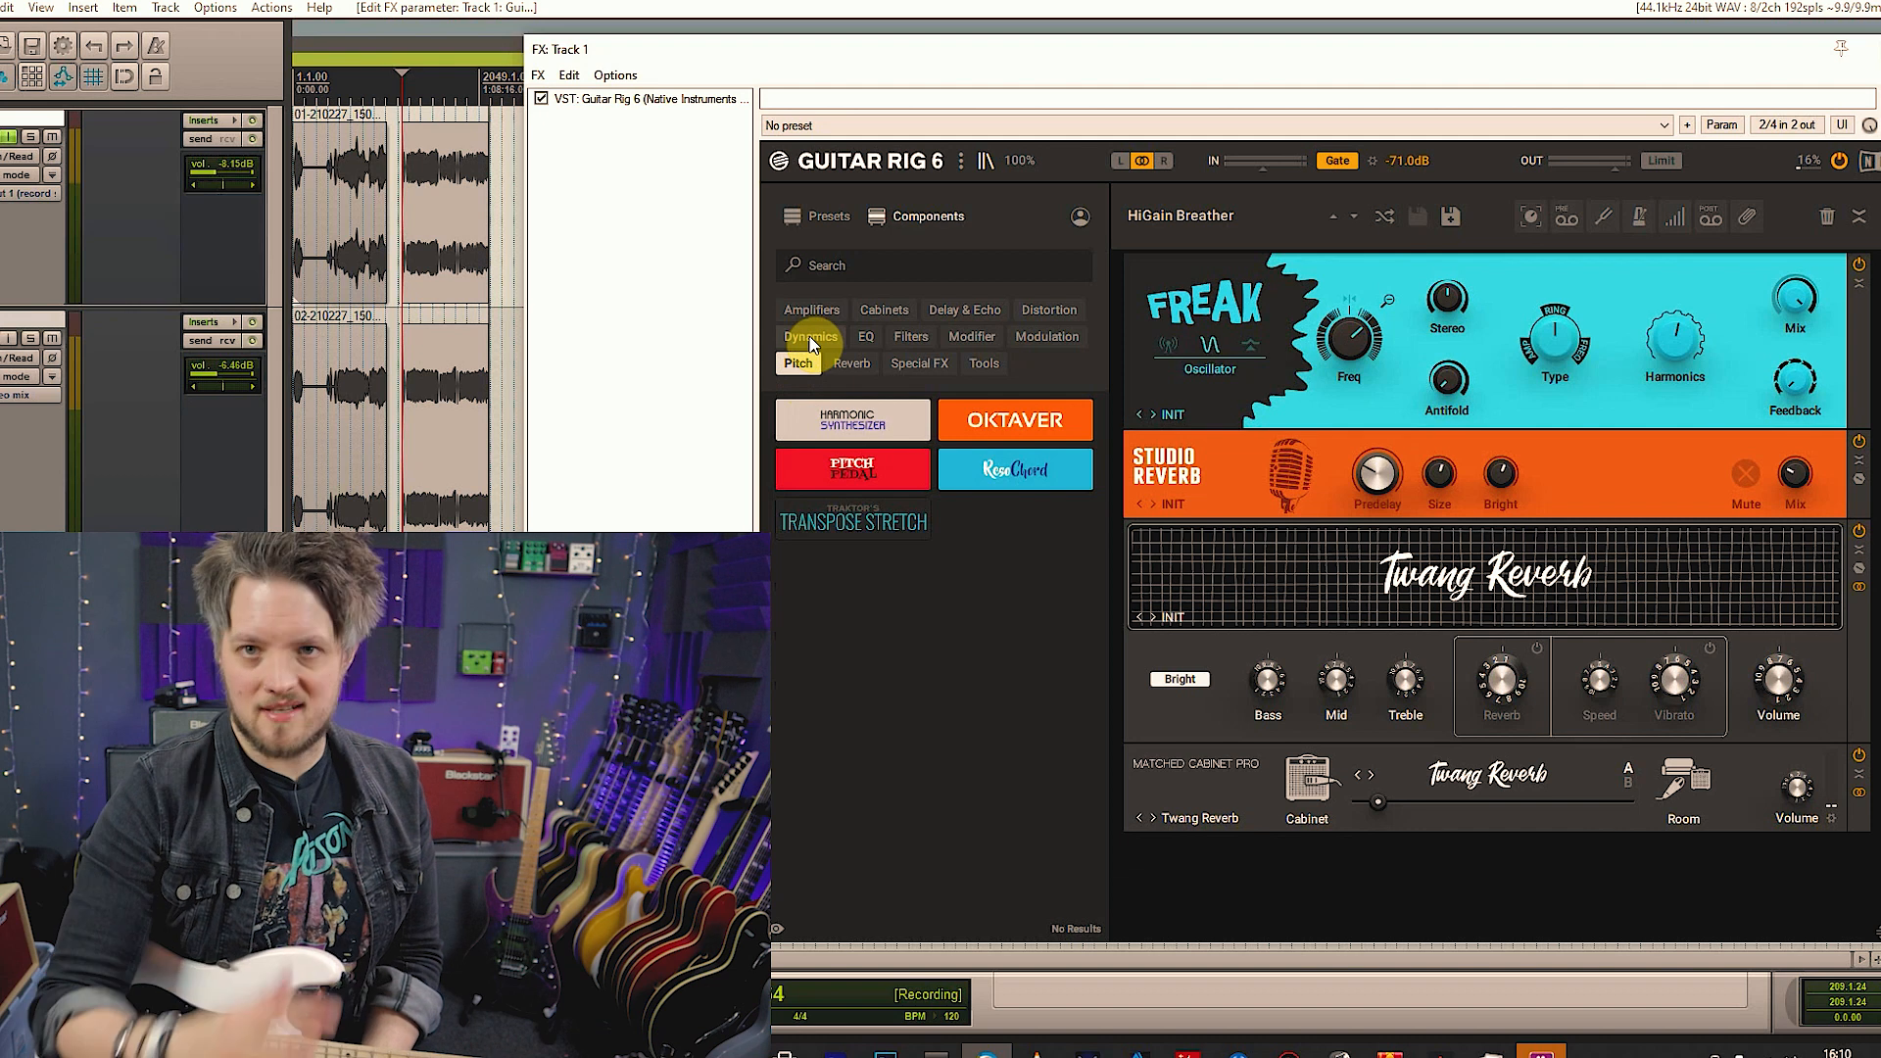
drag(1009, 419, 1459, 314)
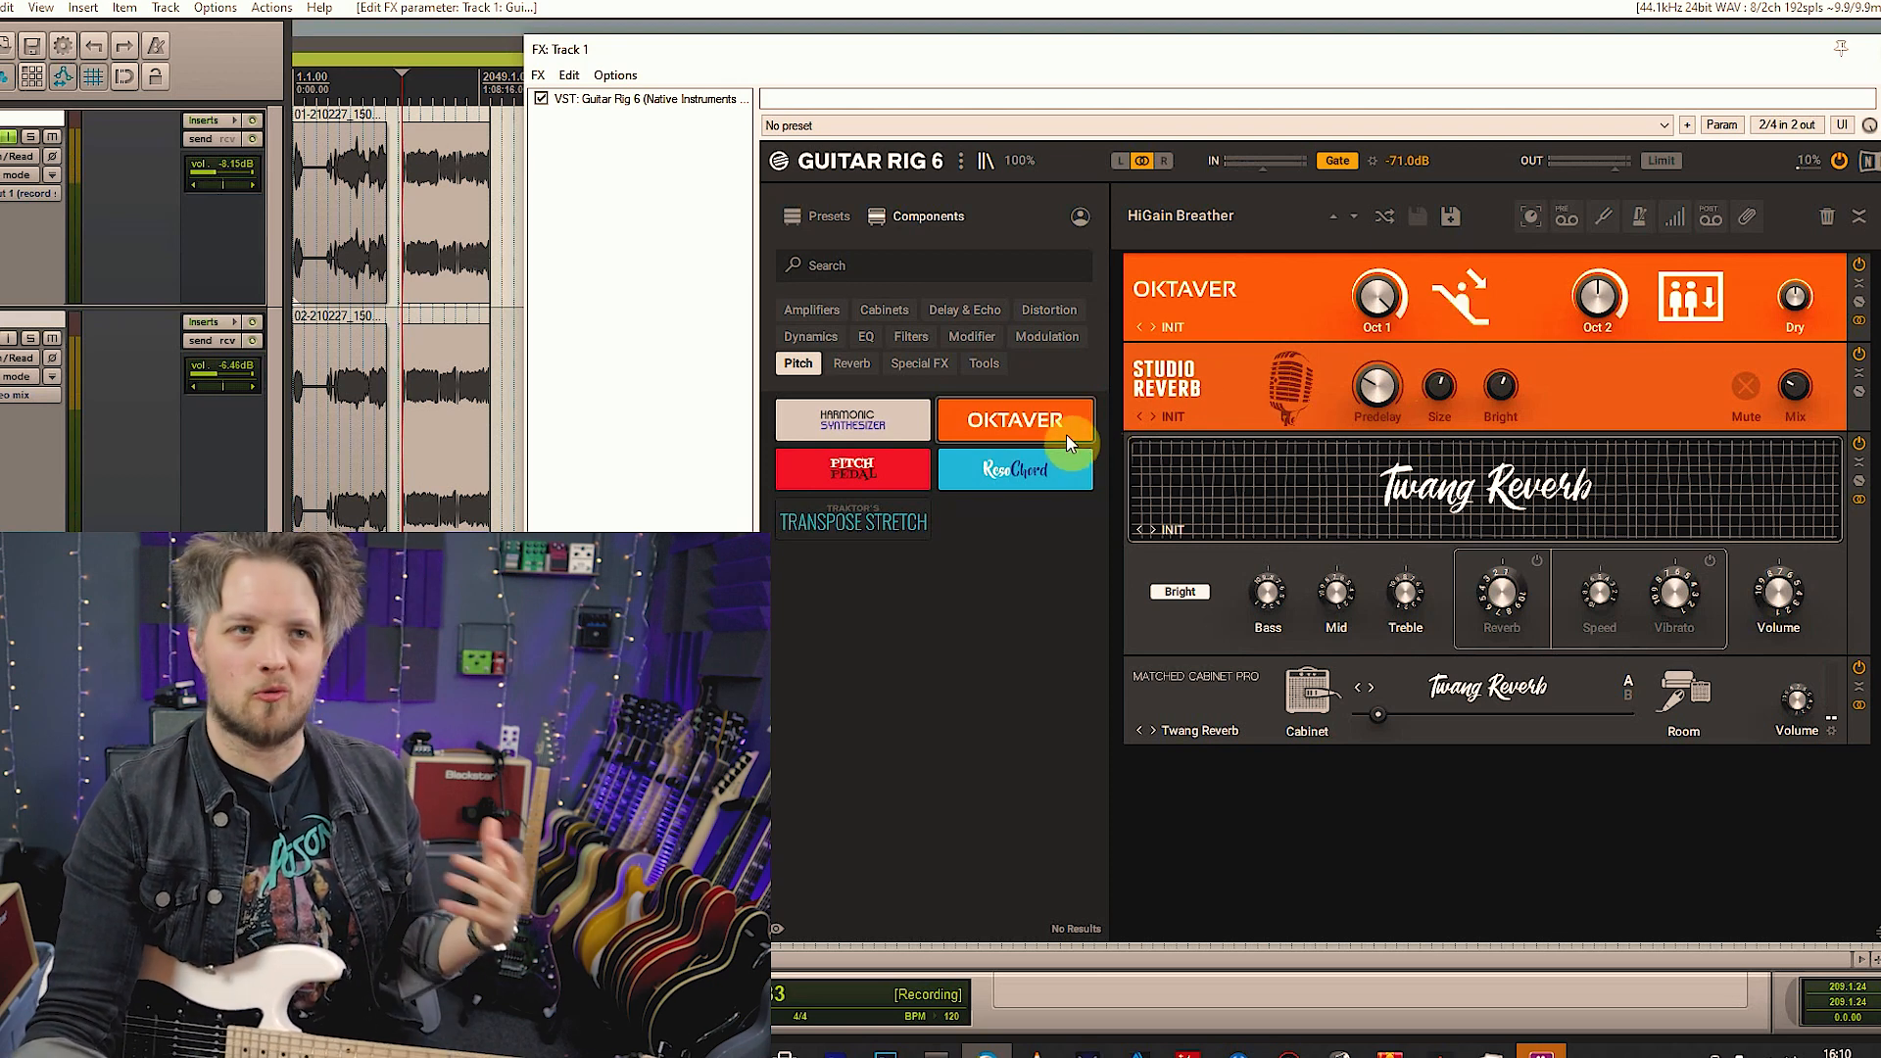
Try the Fuzz distortion between the Oktaver and the Studio Reverb, and remove it from the rack
click(1035, 315)
drag(1015, 568, 1373, 337)
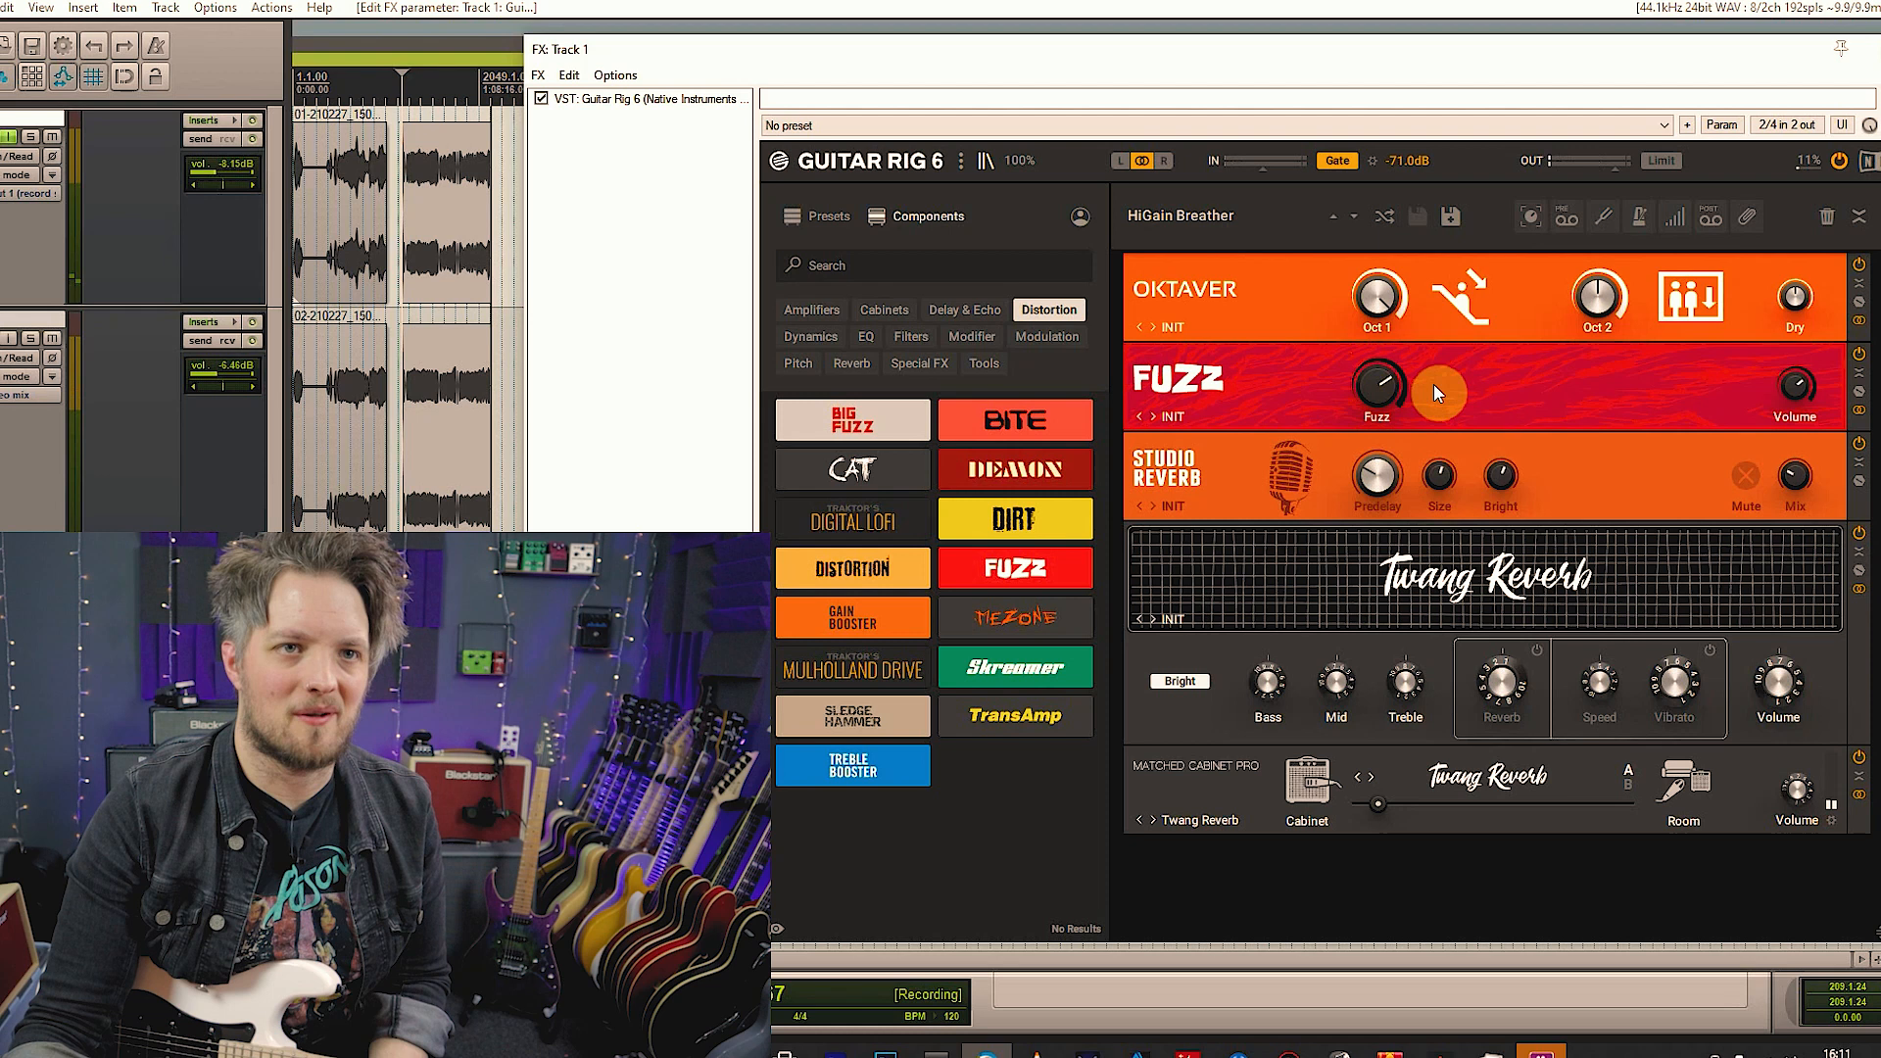
right_click(1559, 384)
click(1612, 424)
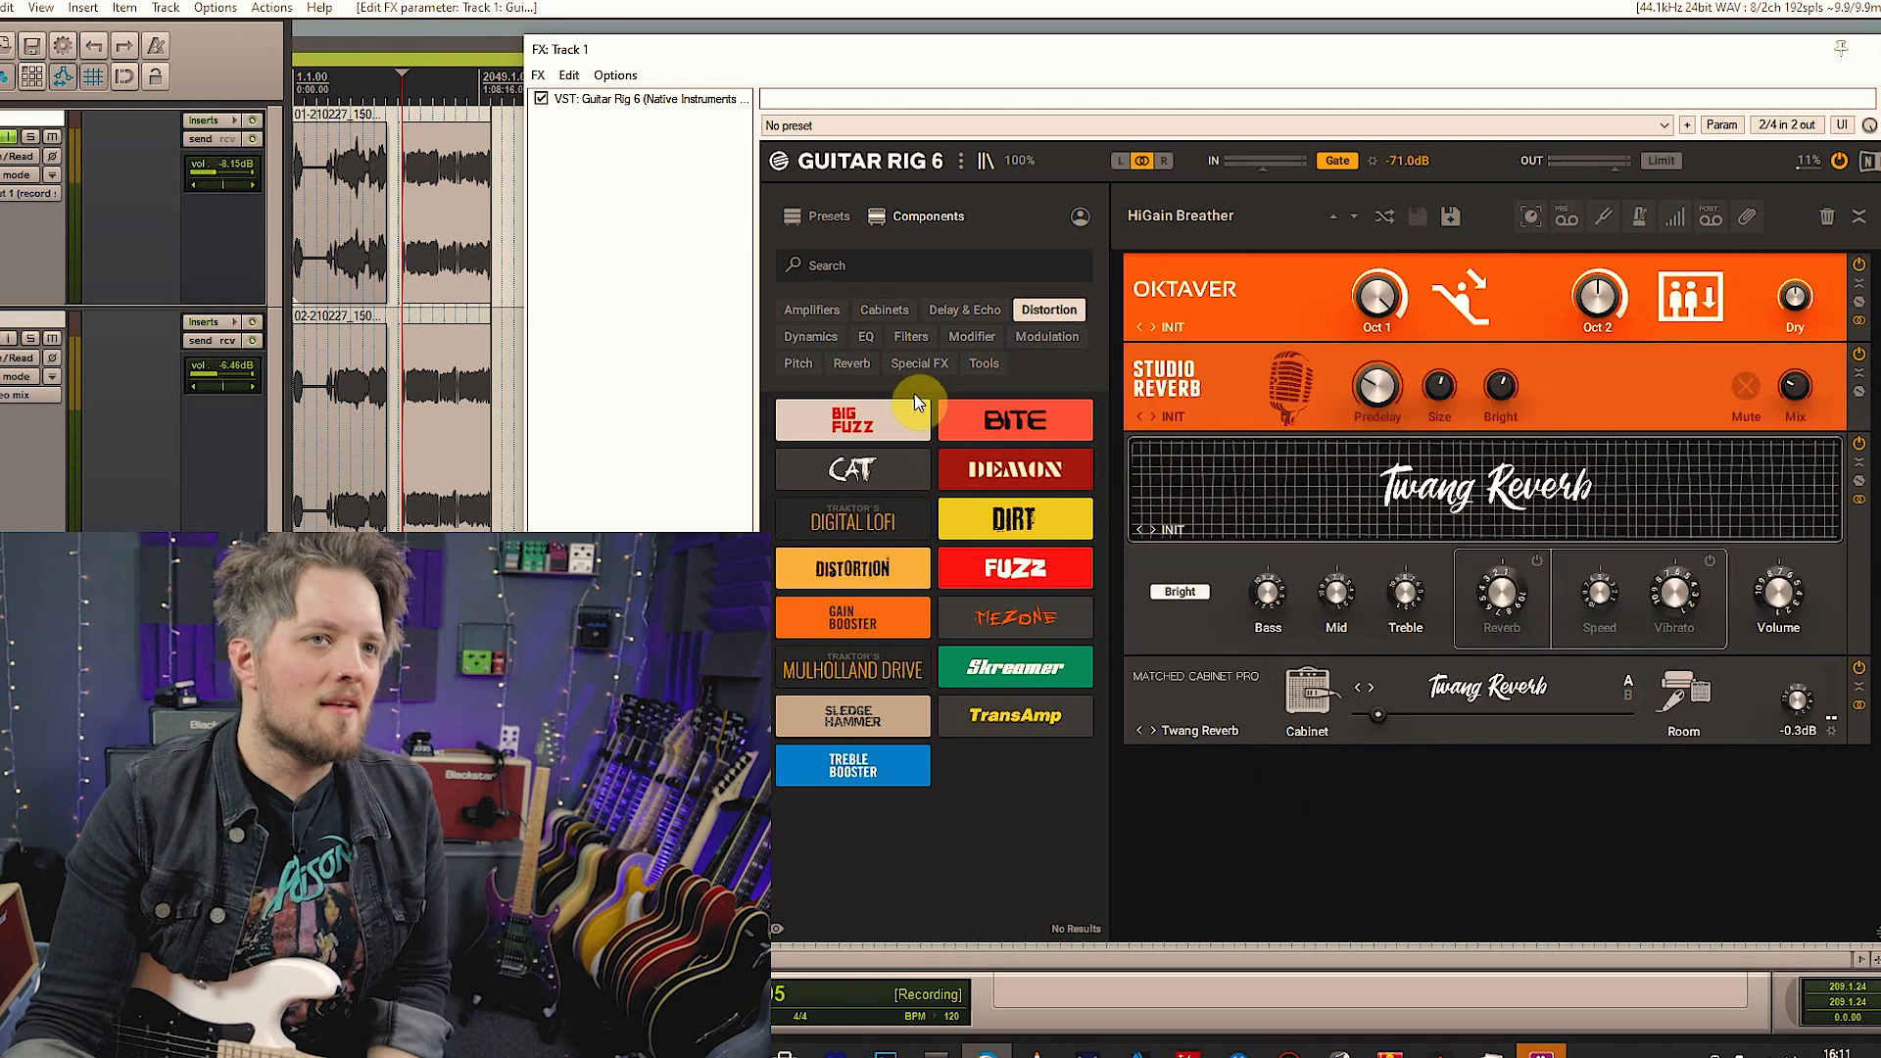
Replace the Oktaver with the Harmonic Synthesizer from the Pitch components
click(784, 364)
drag(872, 415, 1374, 306)
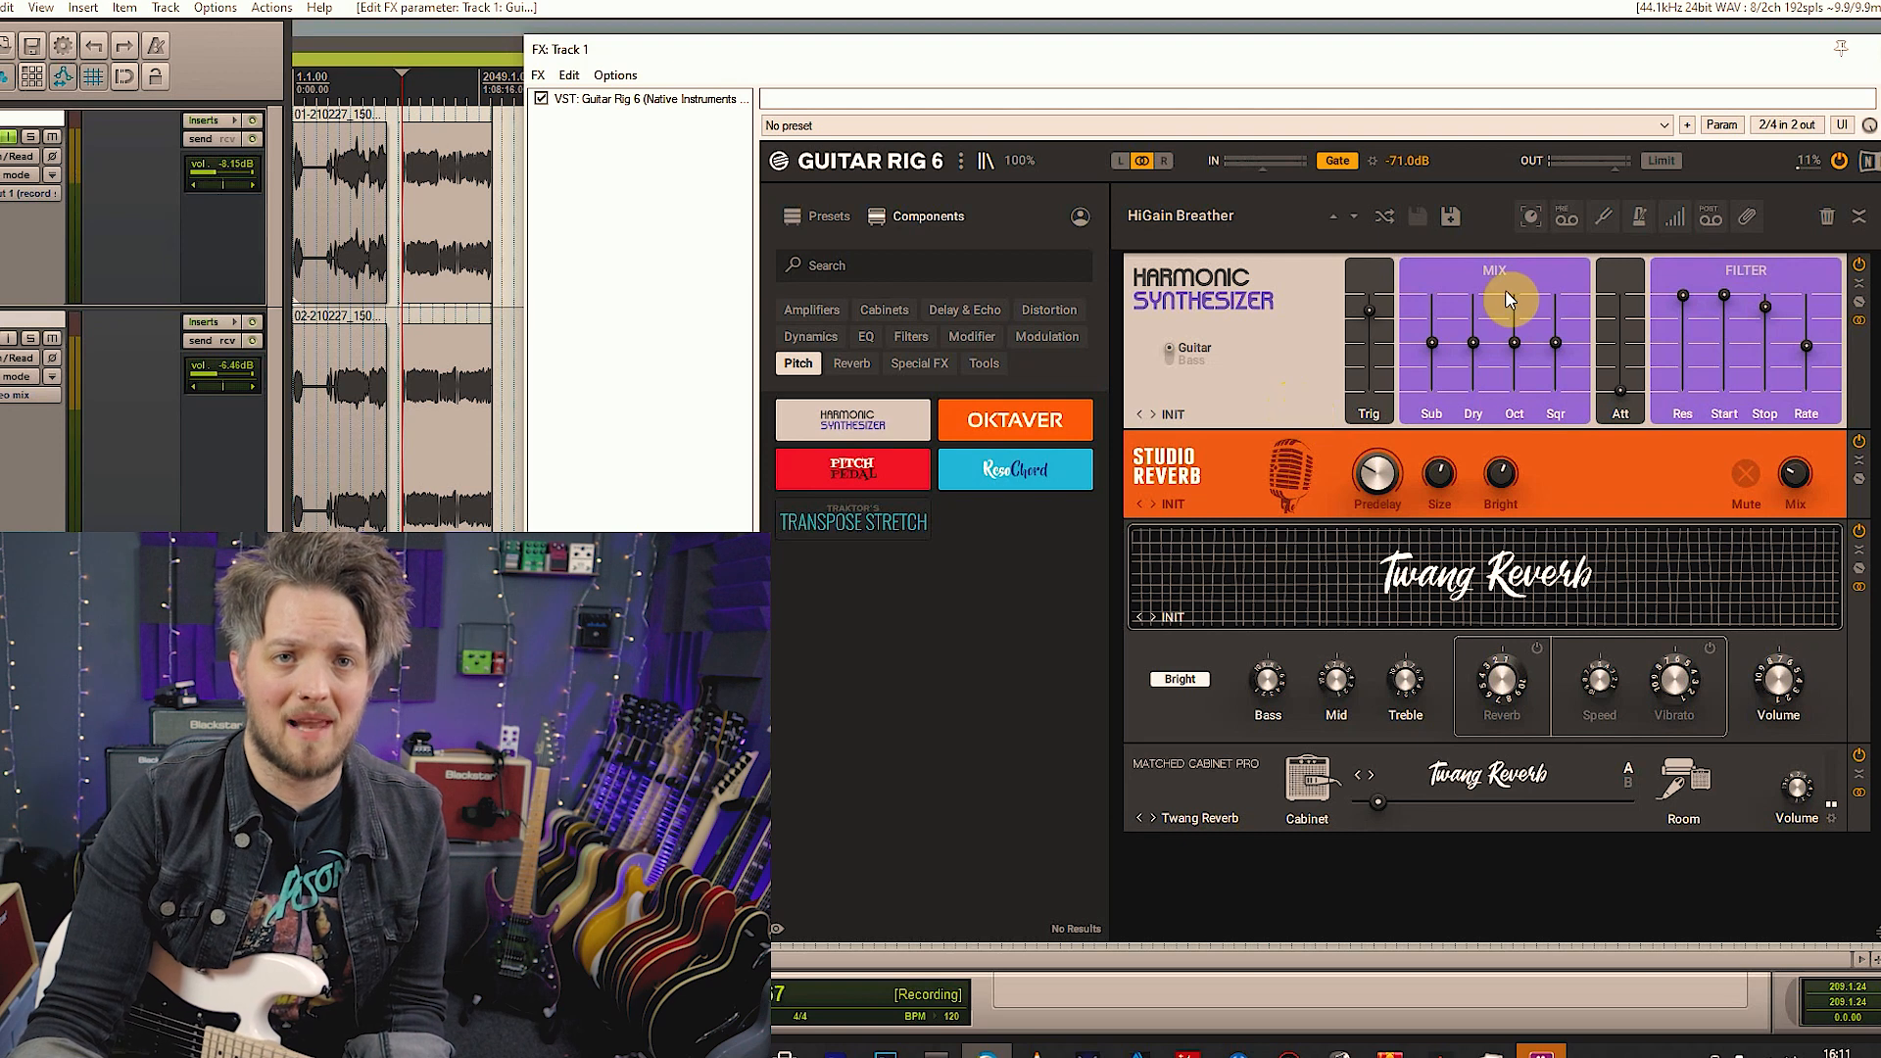
Load the Harmonic Synthesizer's Filter Sweep preset, and switch it to the Slow Attack preset
click(1171, 415)
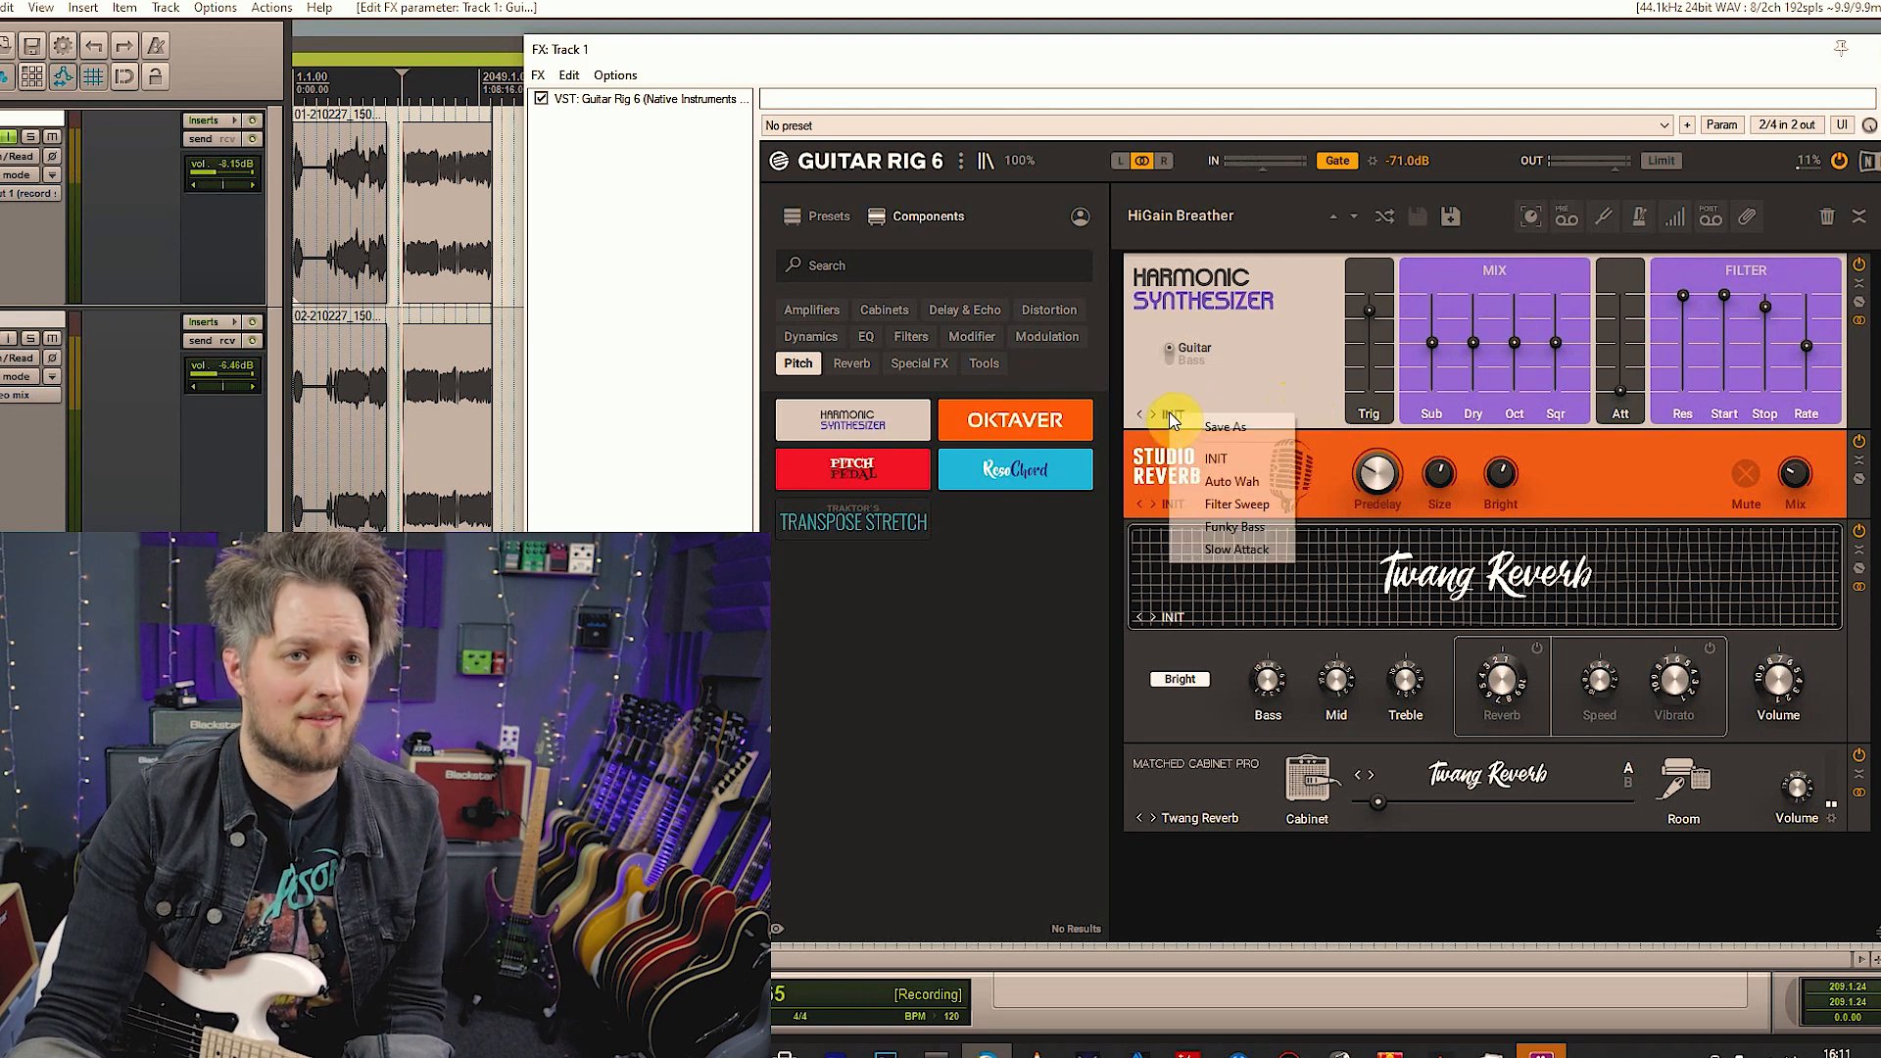
click(1237, 505)
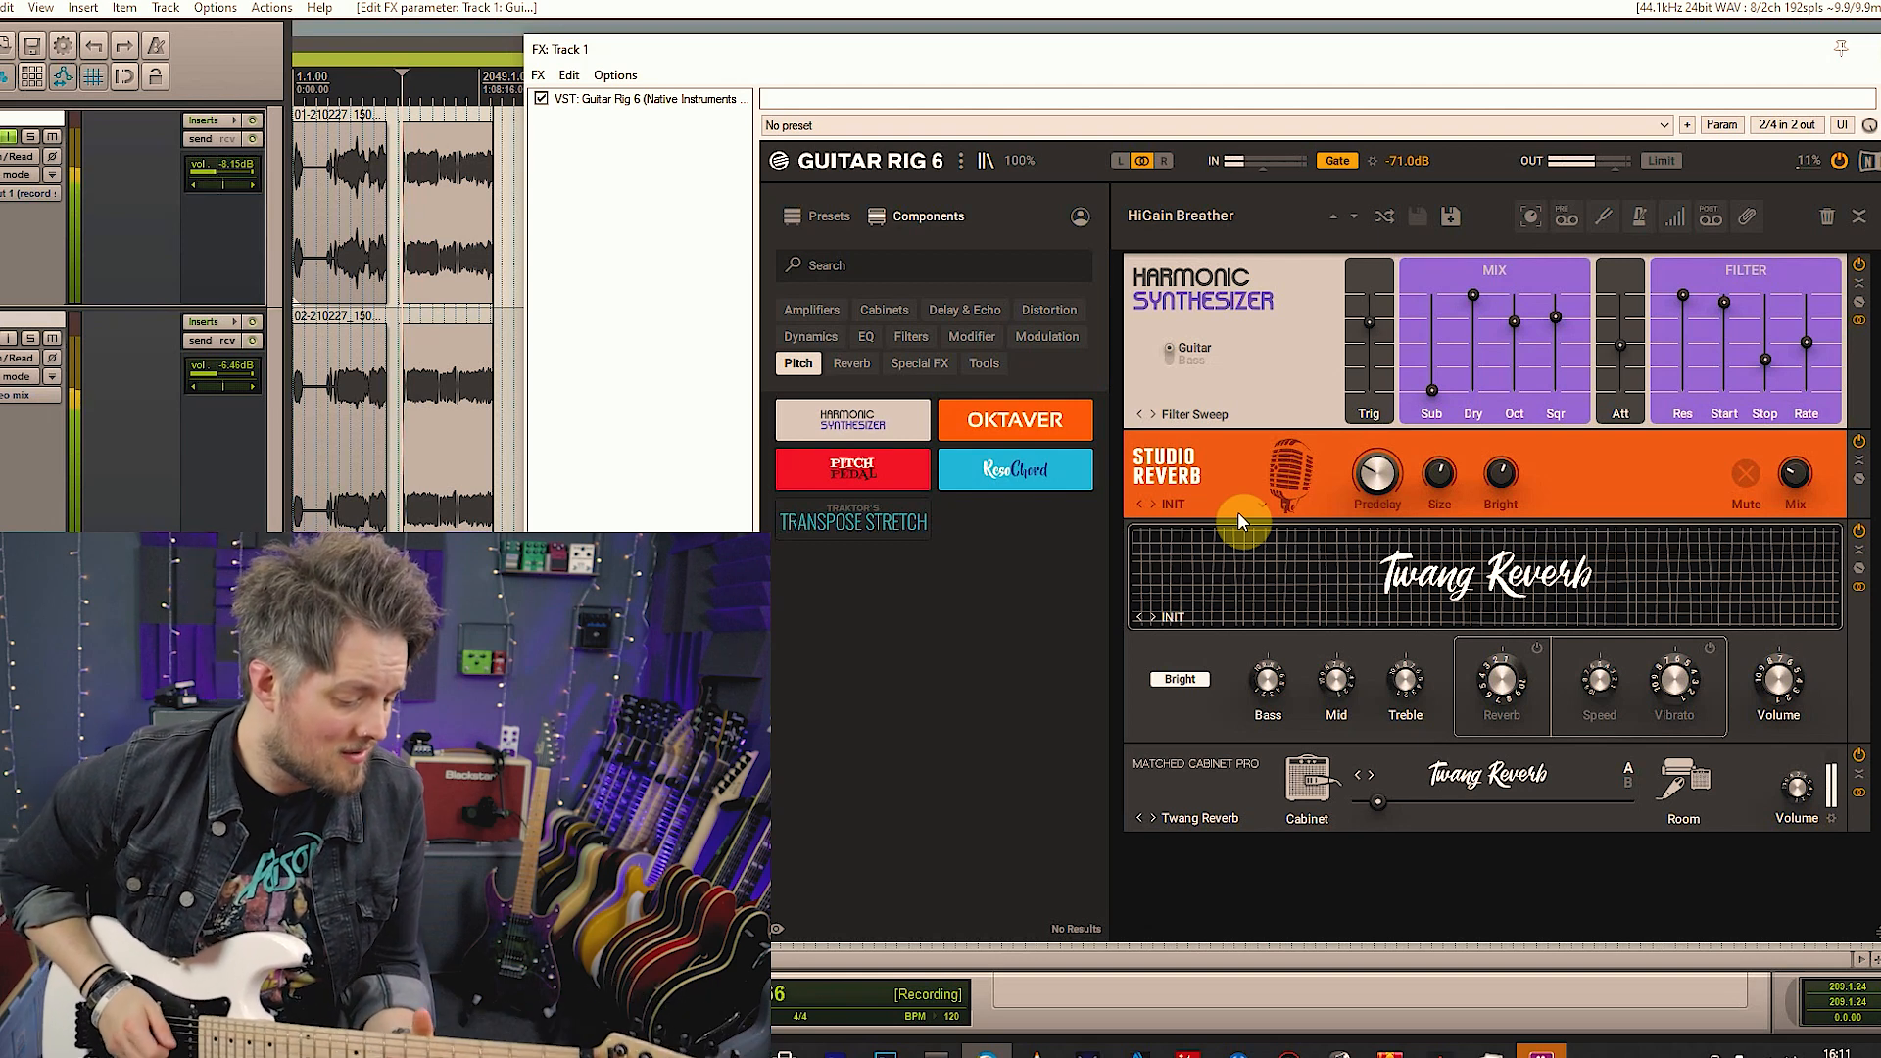
click(1190, 392)
click(1227, 560)
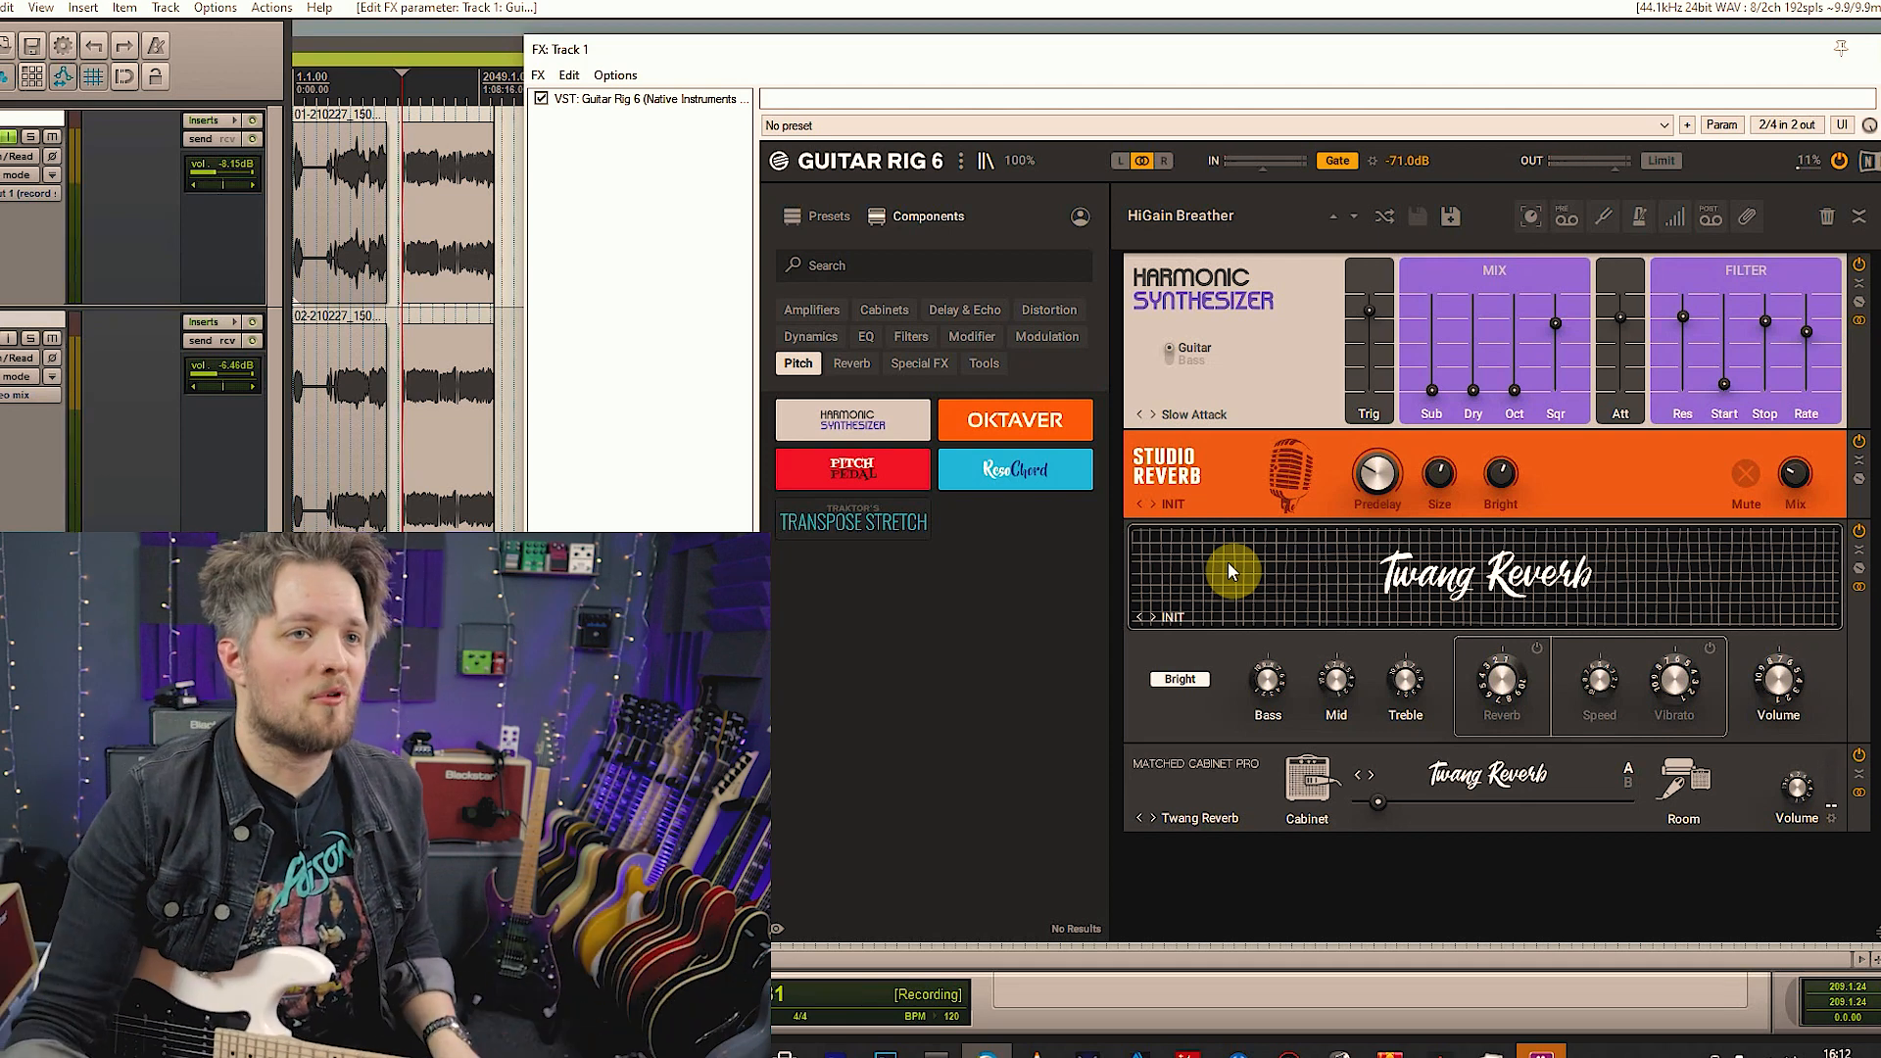
Replace the Harmonic Synthesizer with the Pitch Pedal and sweep its Pitch up and back down to 0.0 %
drag(839, 474, 1291, 349)
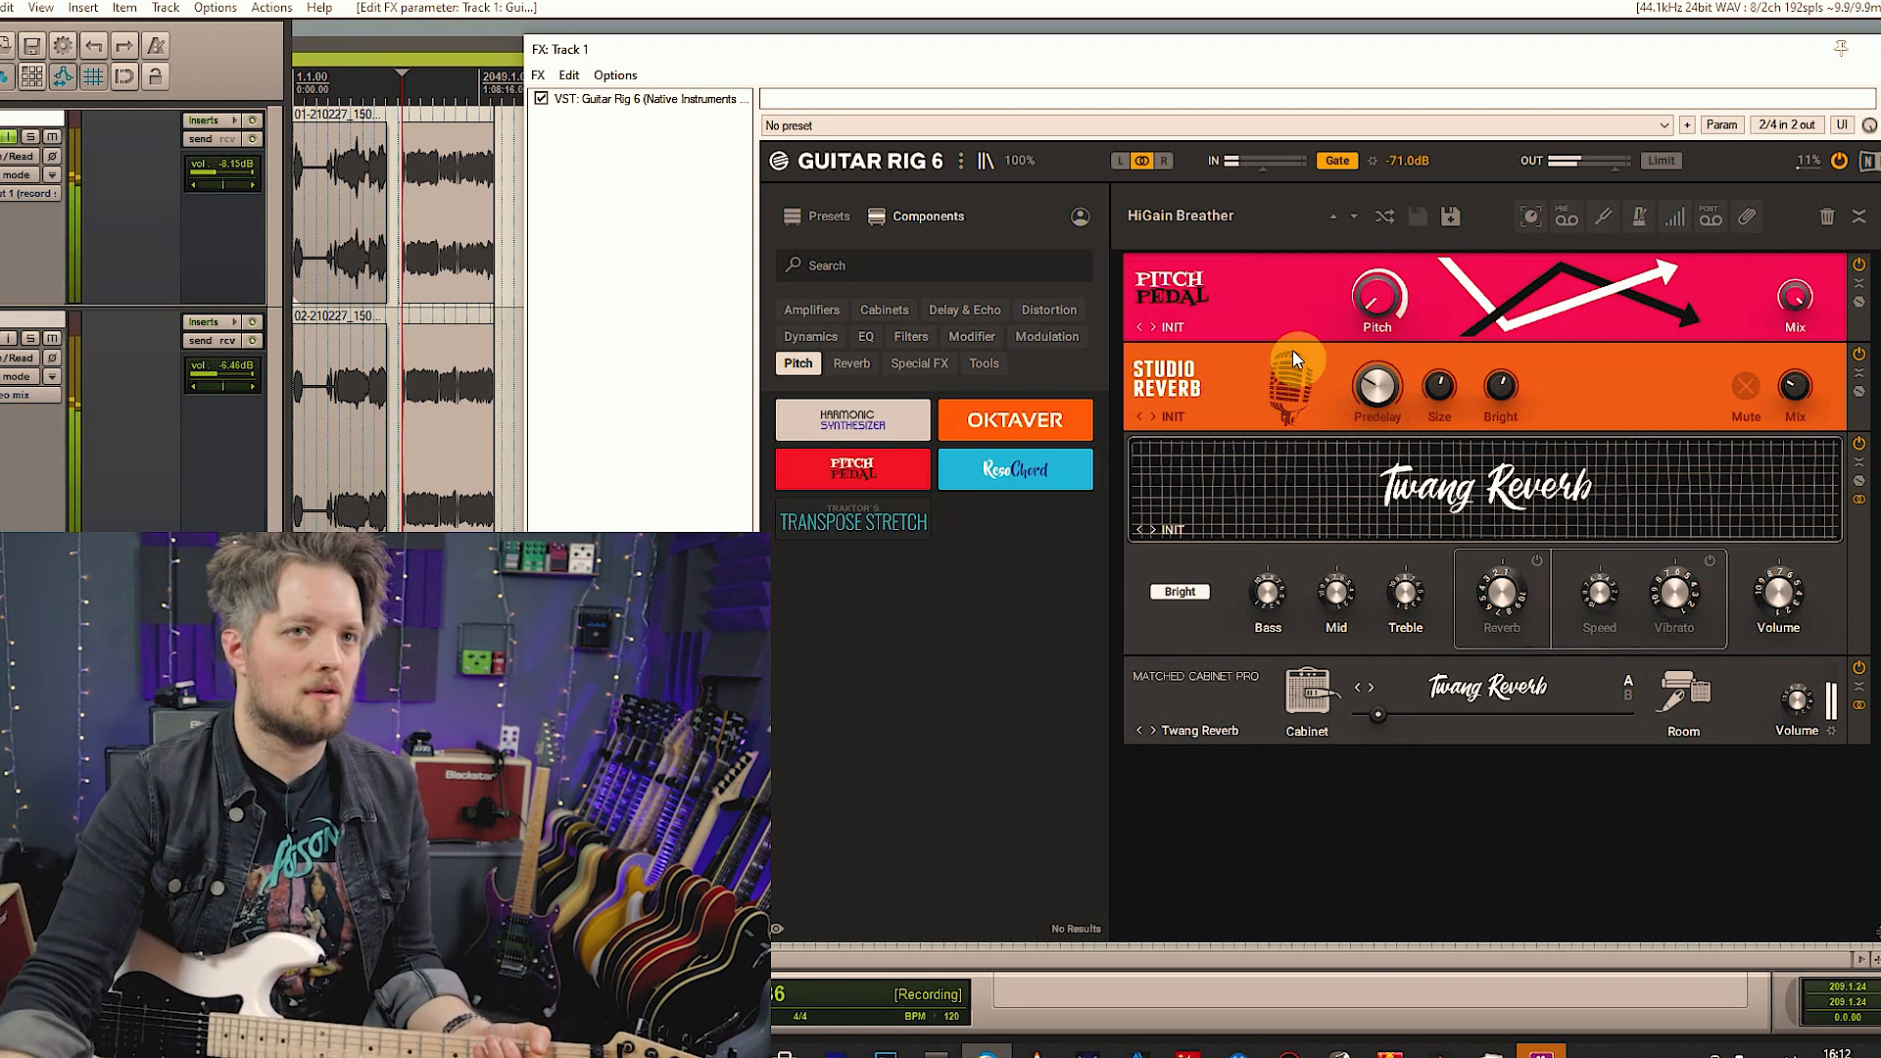
drag(1412, 304, 1412, 236)
drag(1373, 304, 1373, 352)
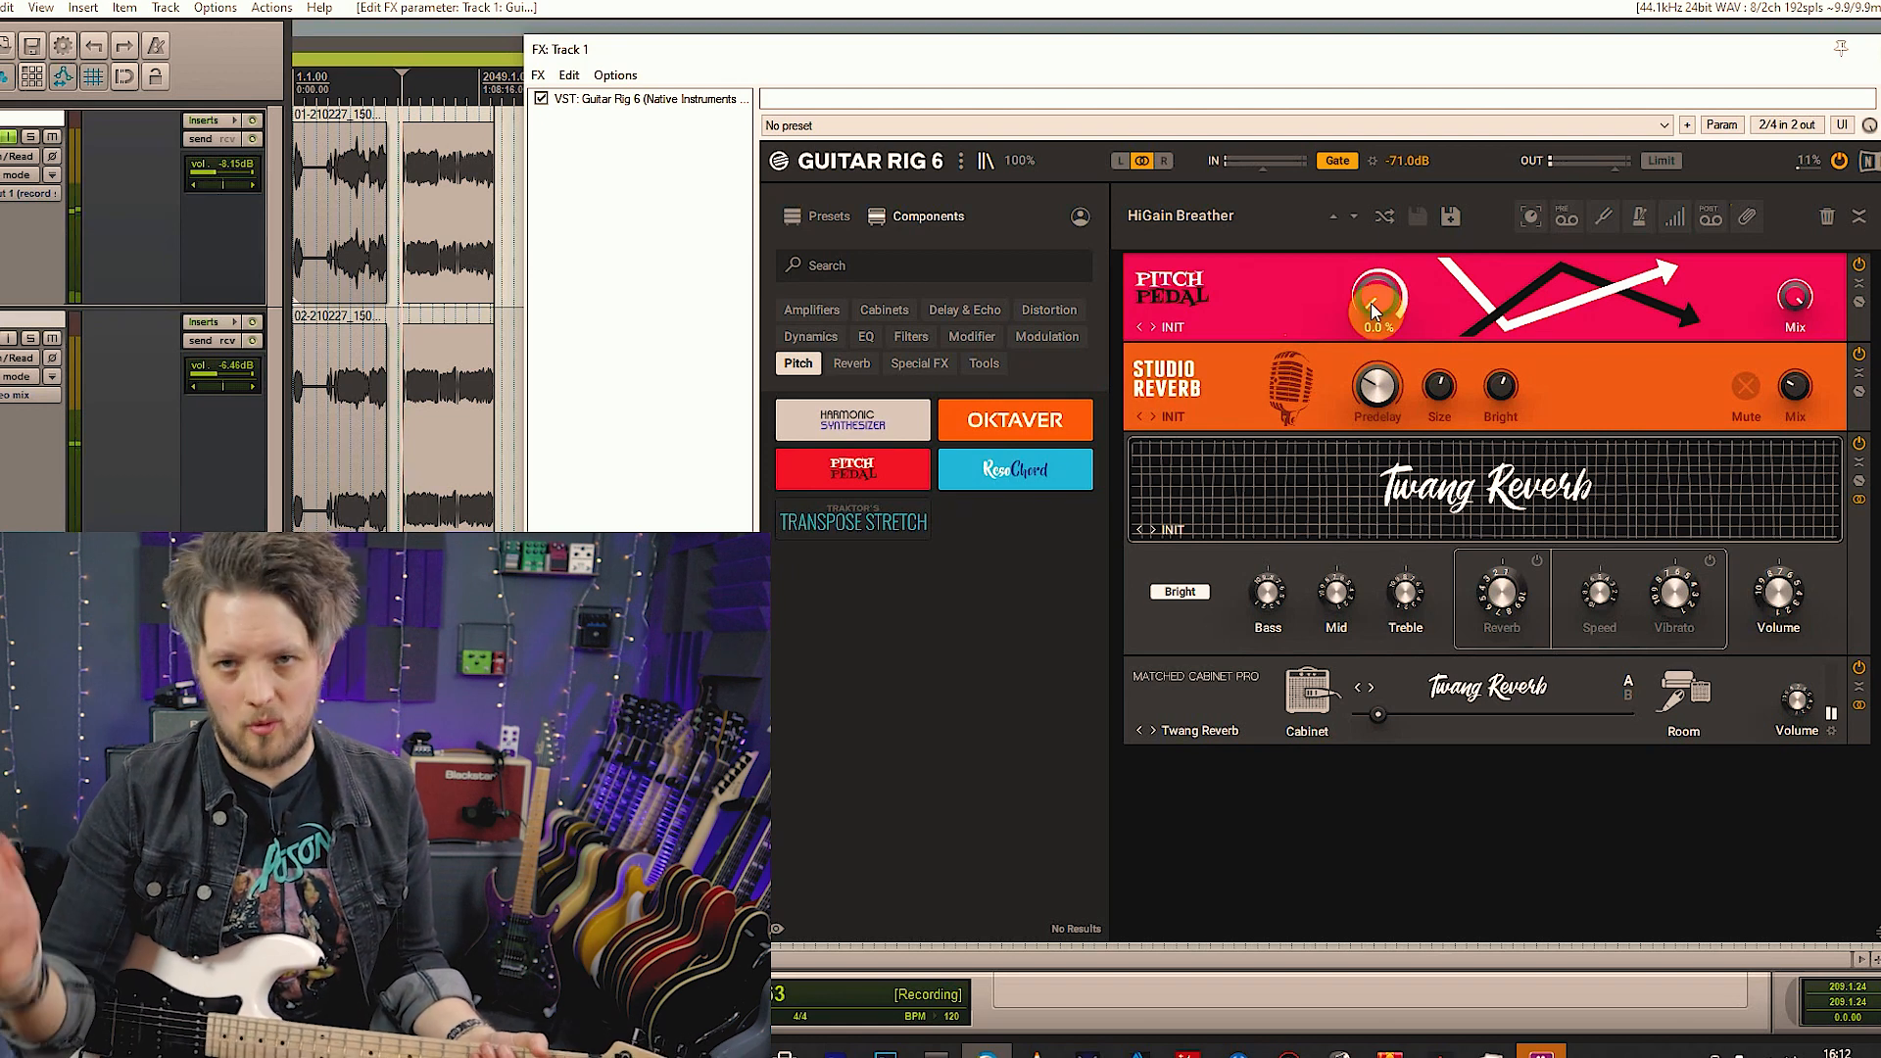
Replace the Pitch Pedal with ResoChord and try its Key control, ending on C3
drag(991, 480, 1346, 296)
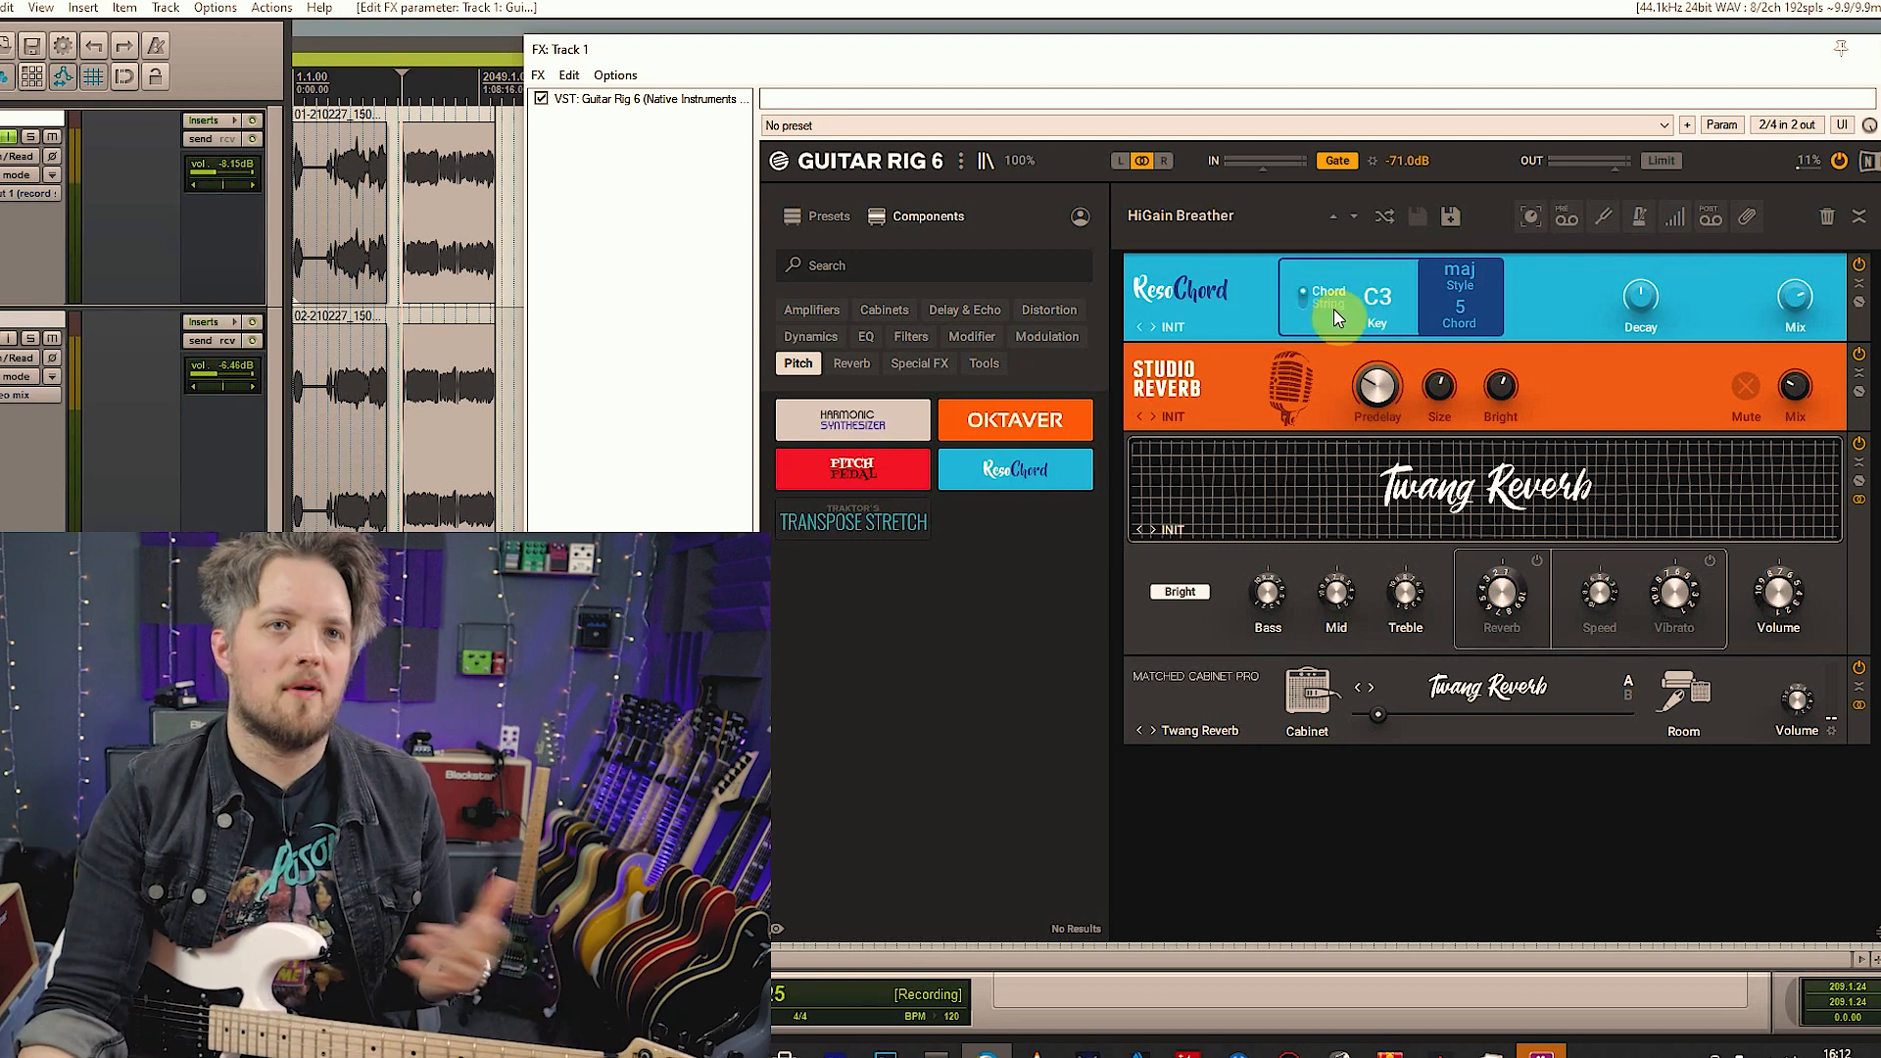
drag(1382, 292, 1382, 321)
click(1386, 295)
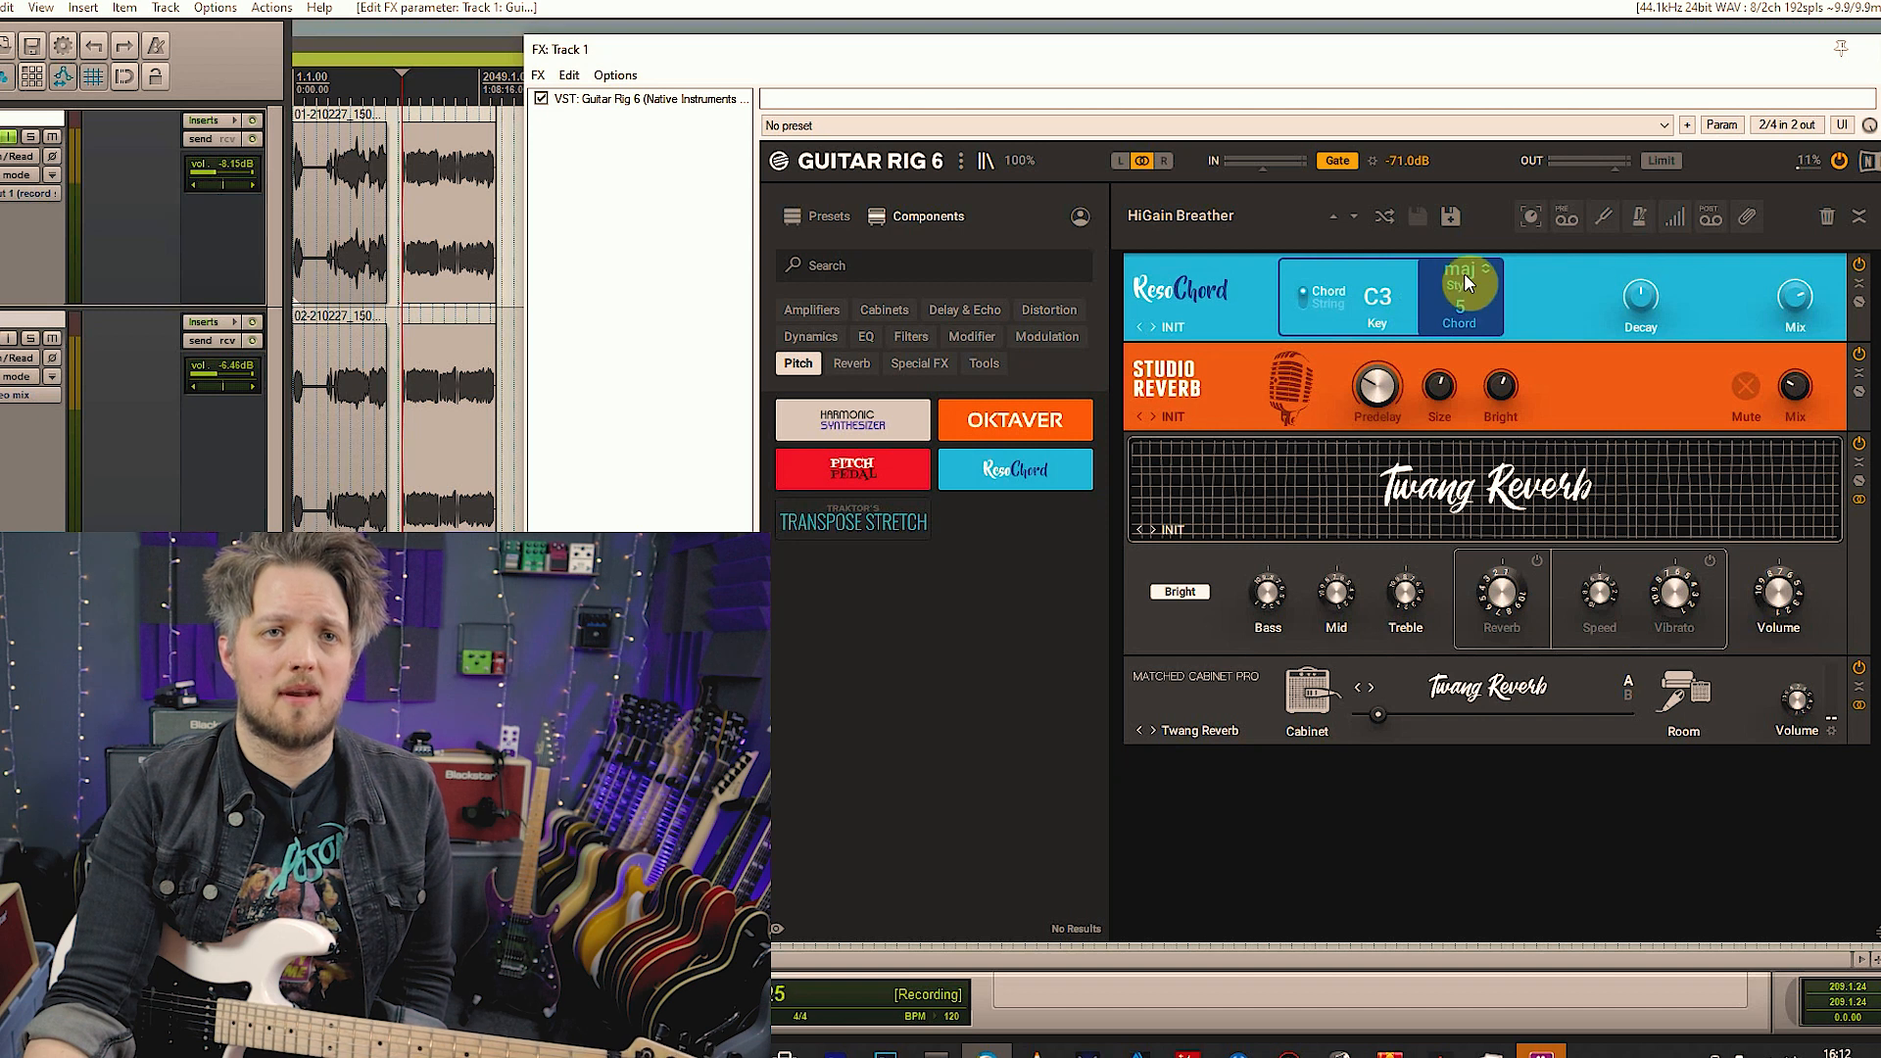
Try ResoChord's Chord setting at 7/9 and 9/#11, and return it to 5
click(1462, 314)
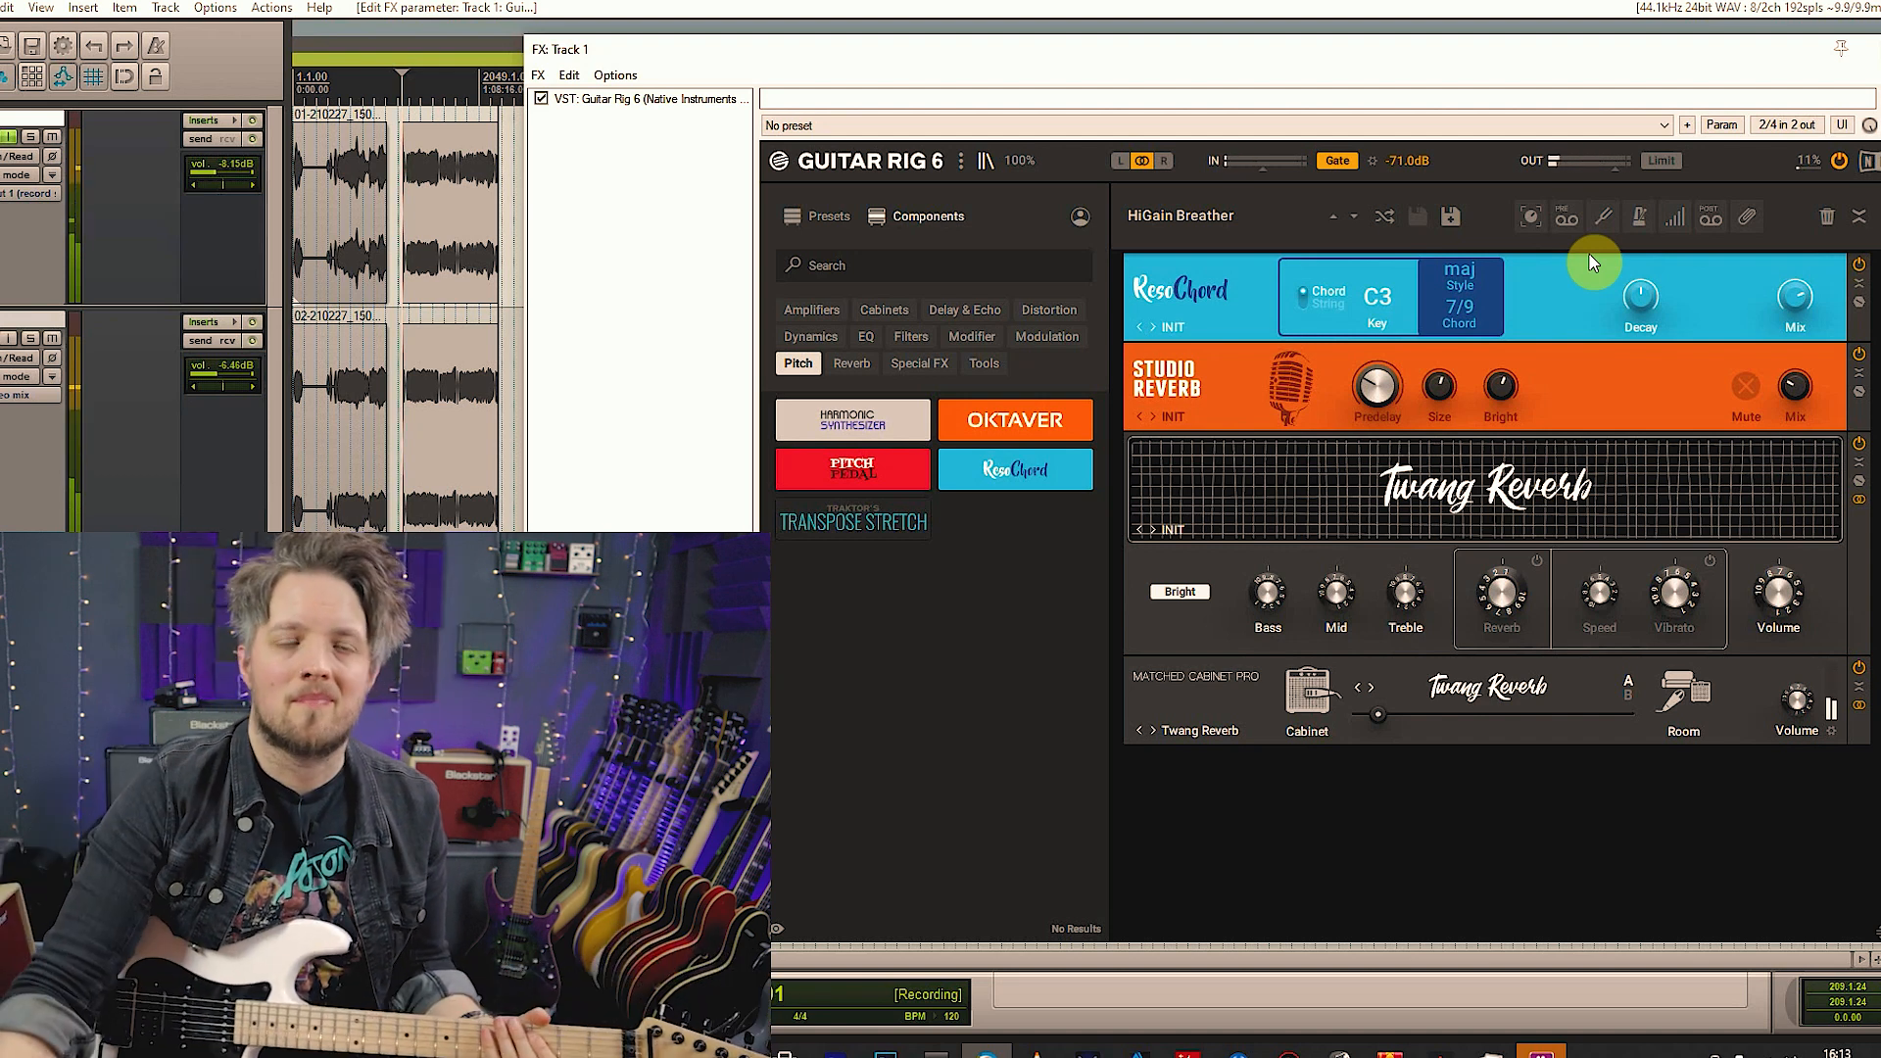
drag(1467, 308, 1466, 292)
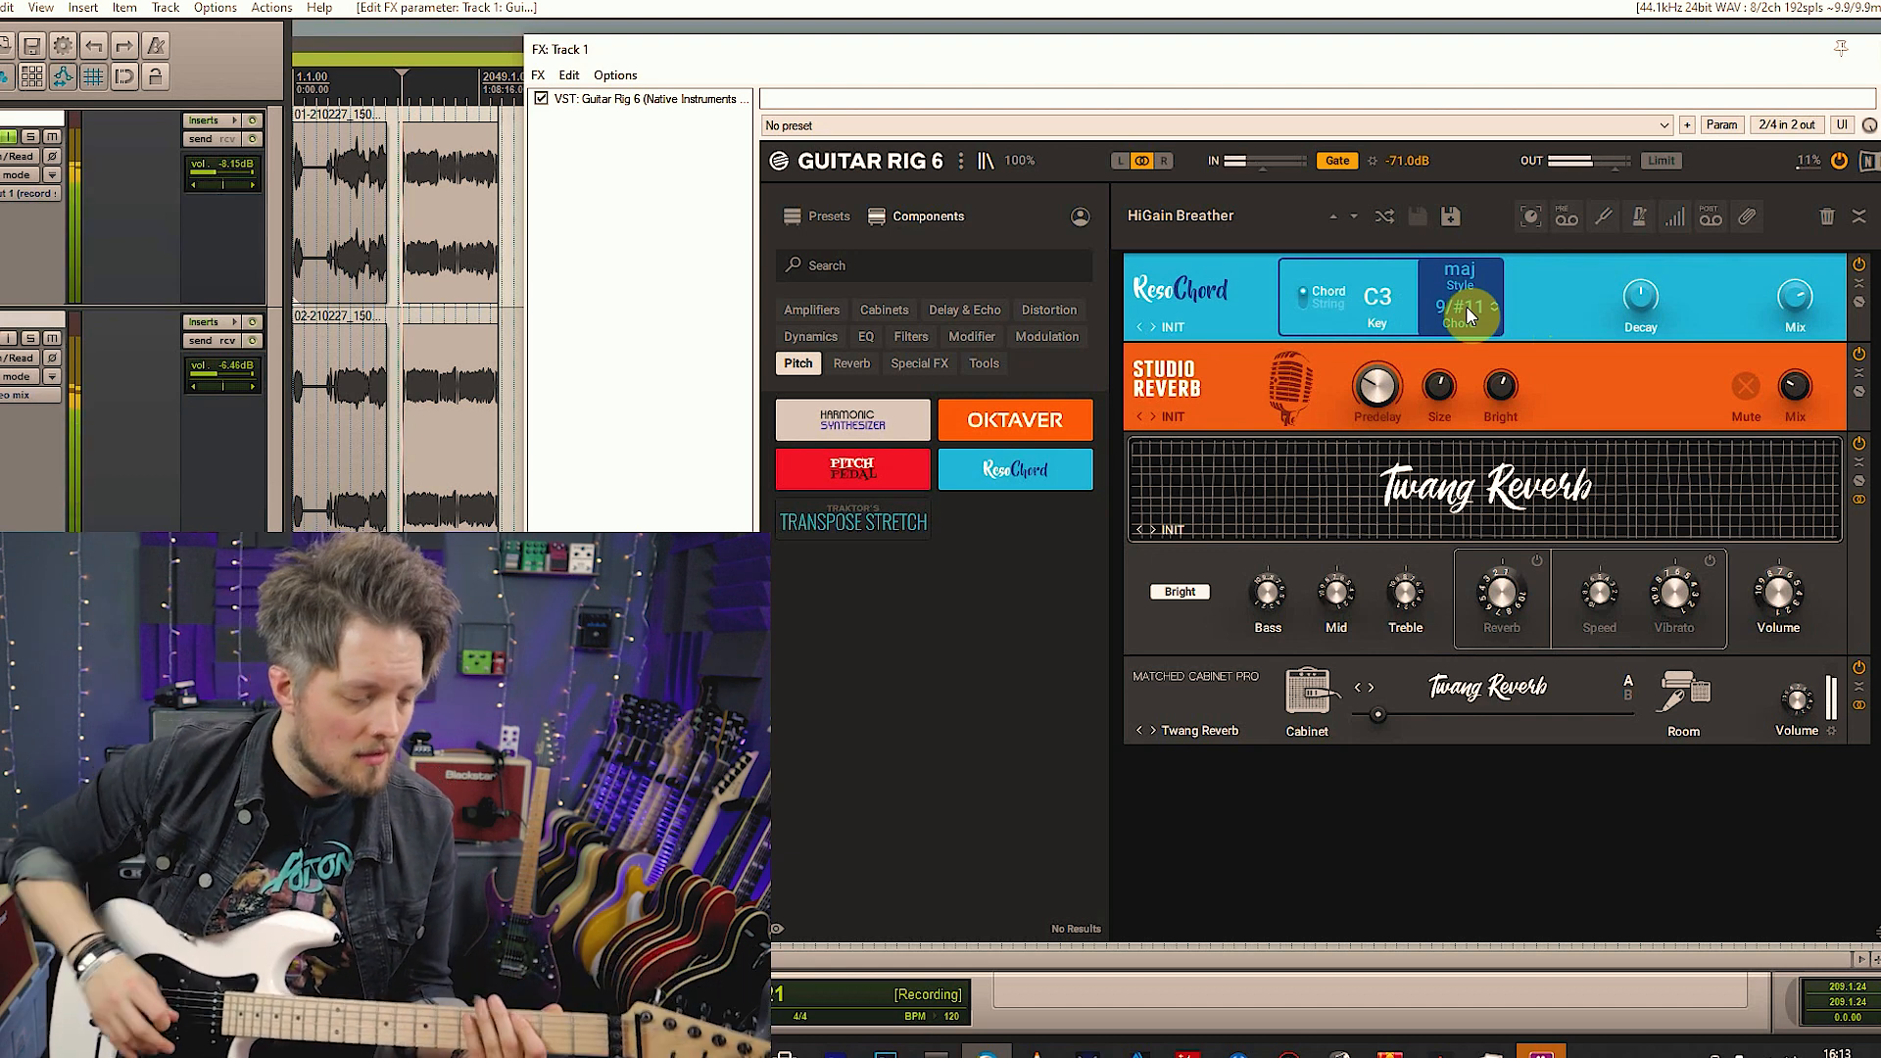
drag(1459, 316, 1473, 373)
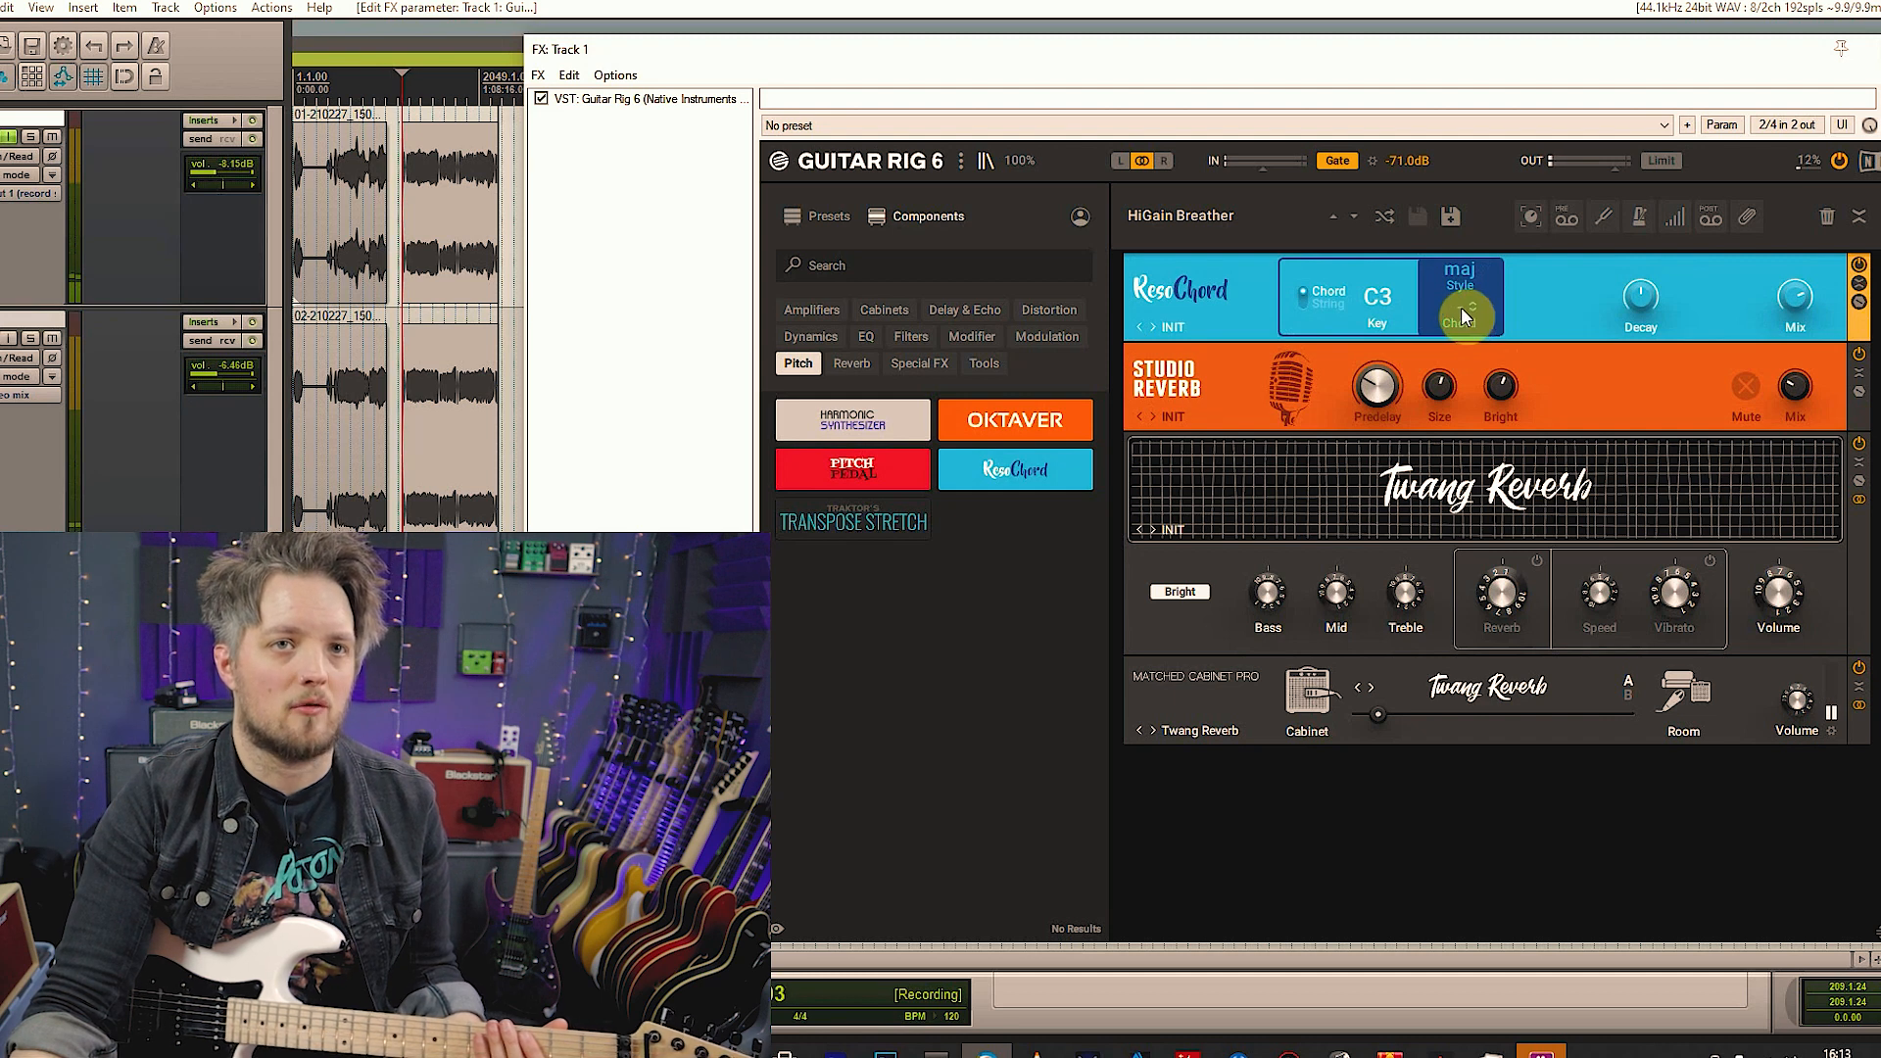
drag(1471, 307, 1471, 293)
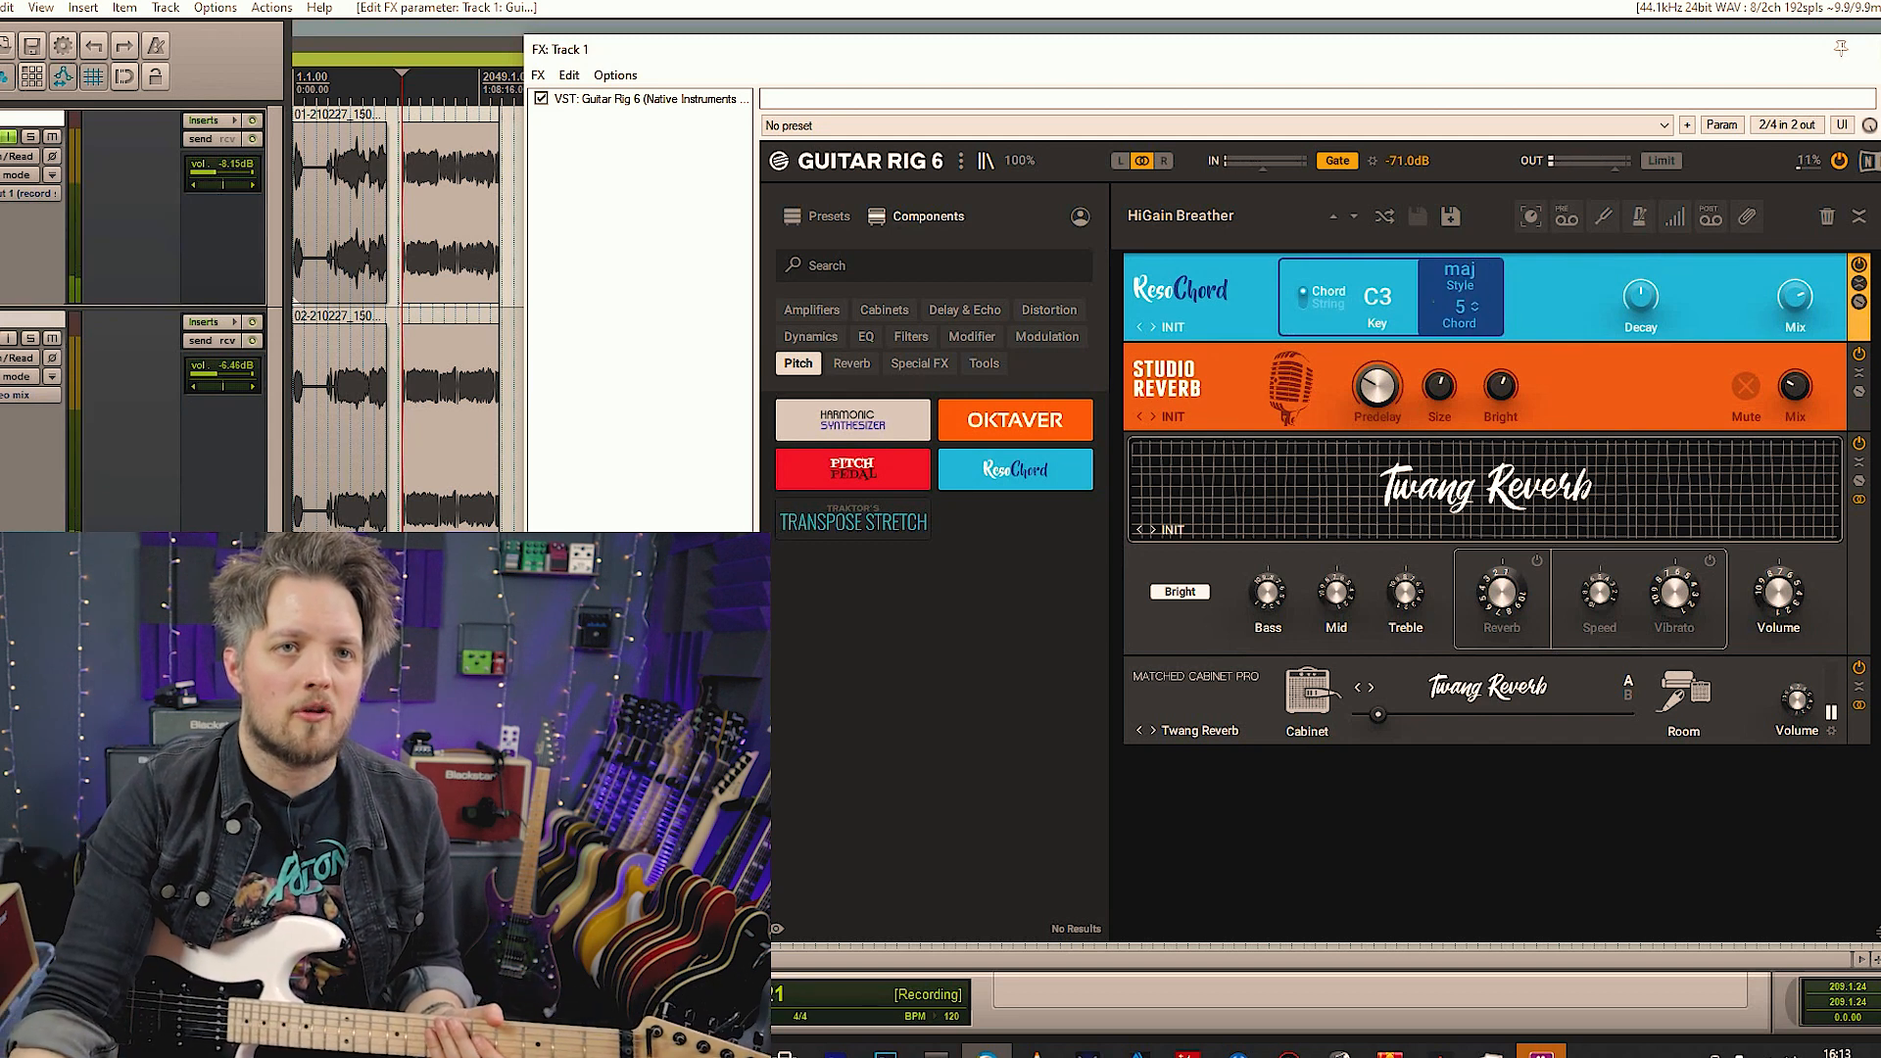
Set ResoChord's Chord to 7/9, change its Style to min, and set the Chord to 9/#11
click(1454, 302)
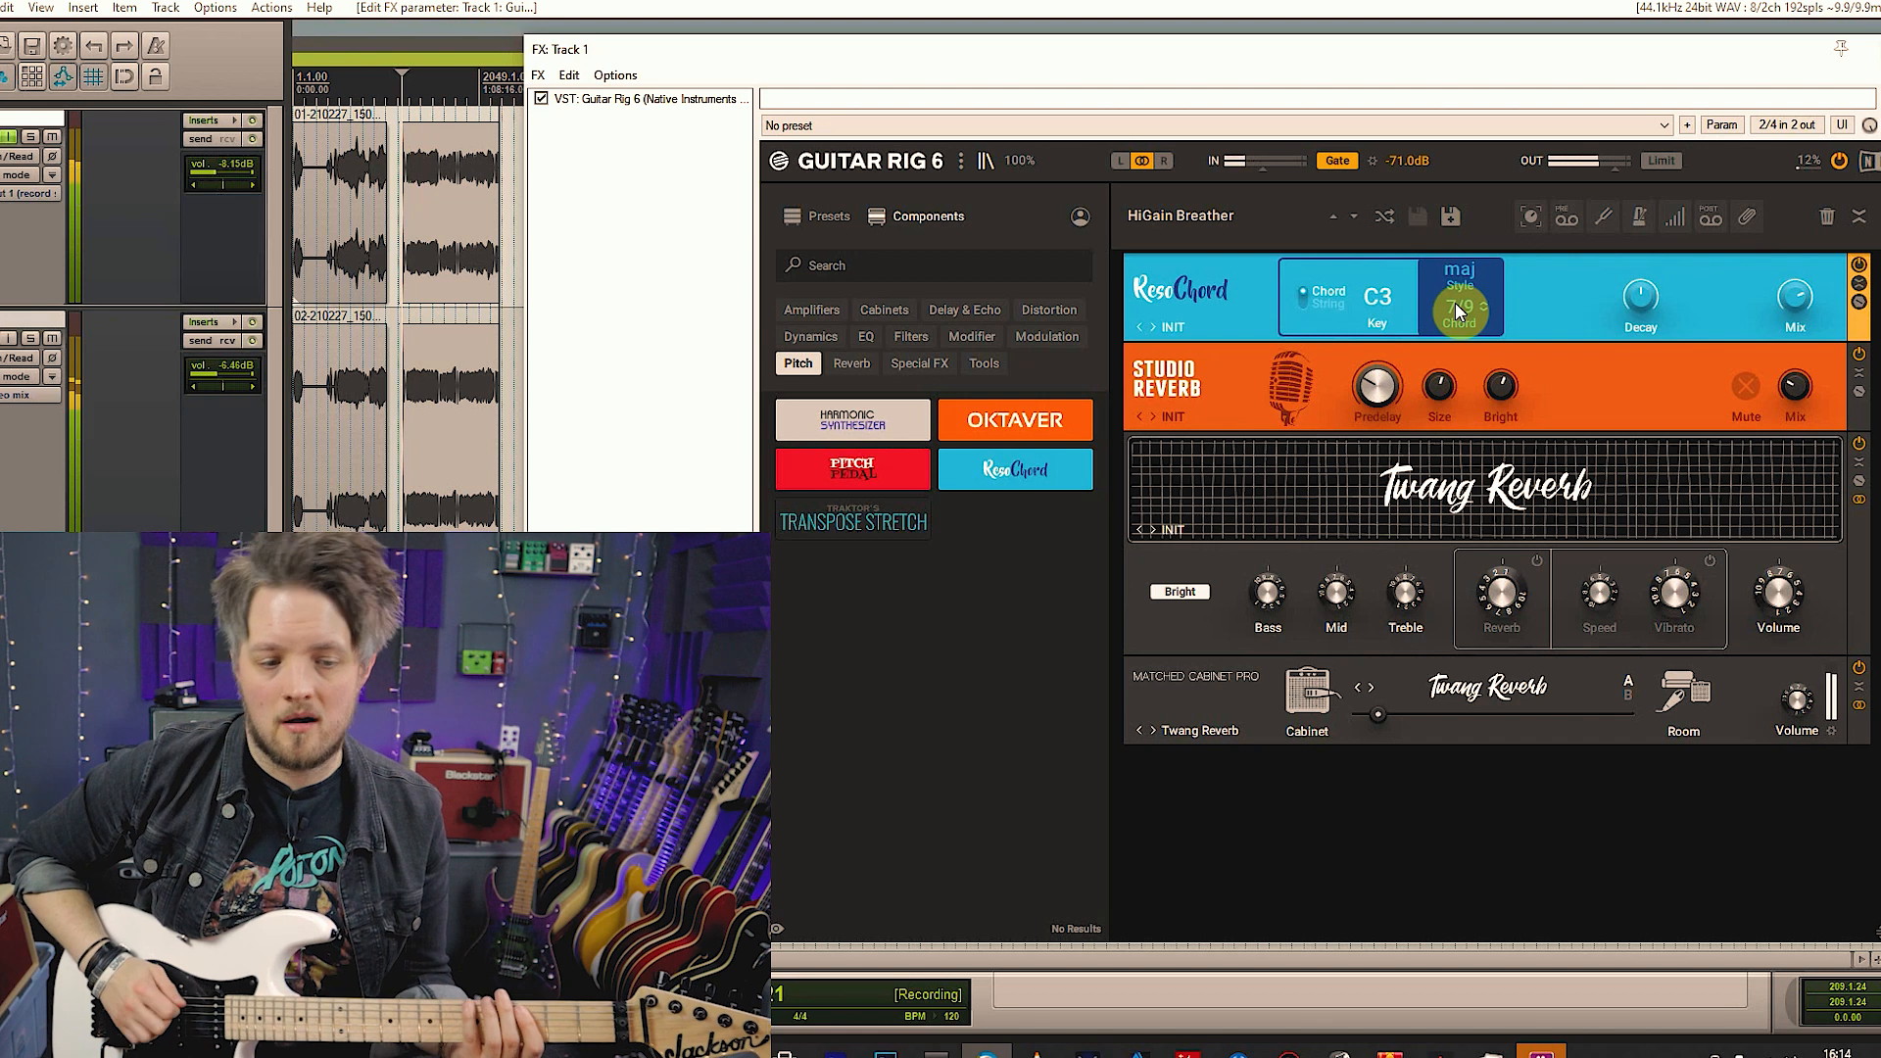
drag(1454, 273, 1454, 261)
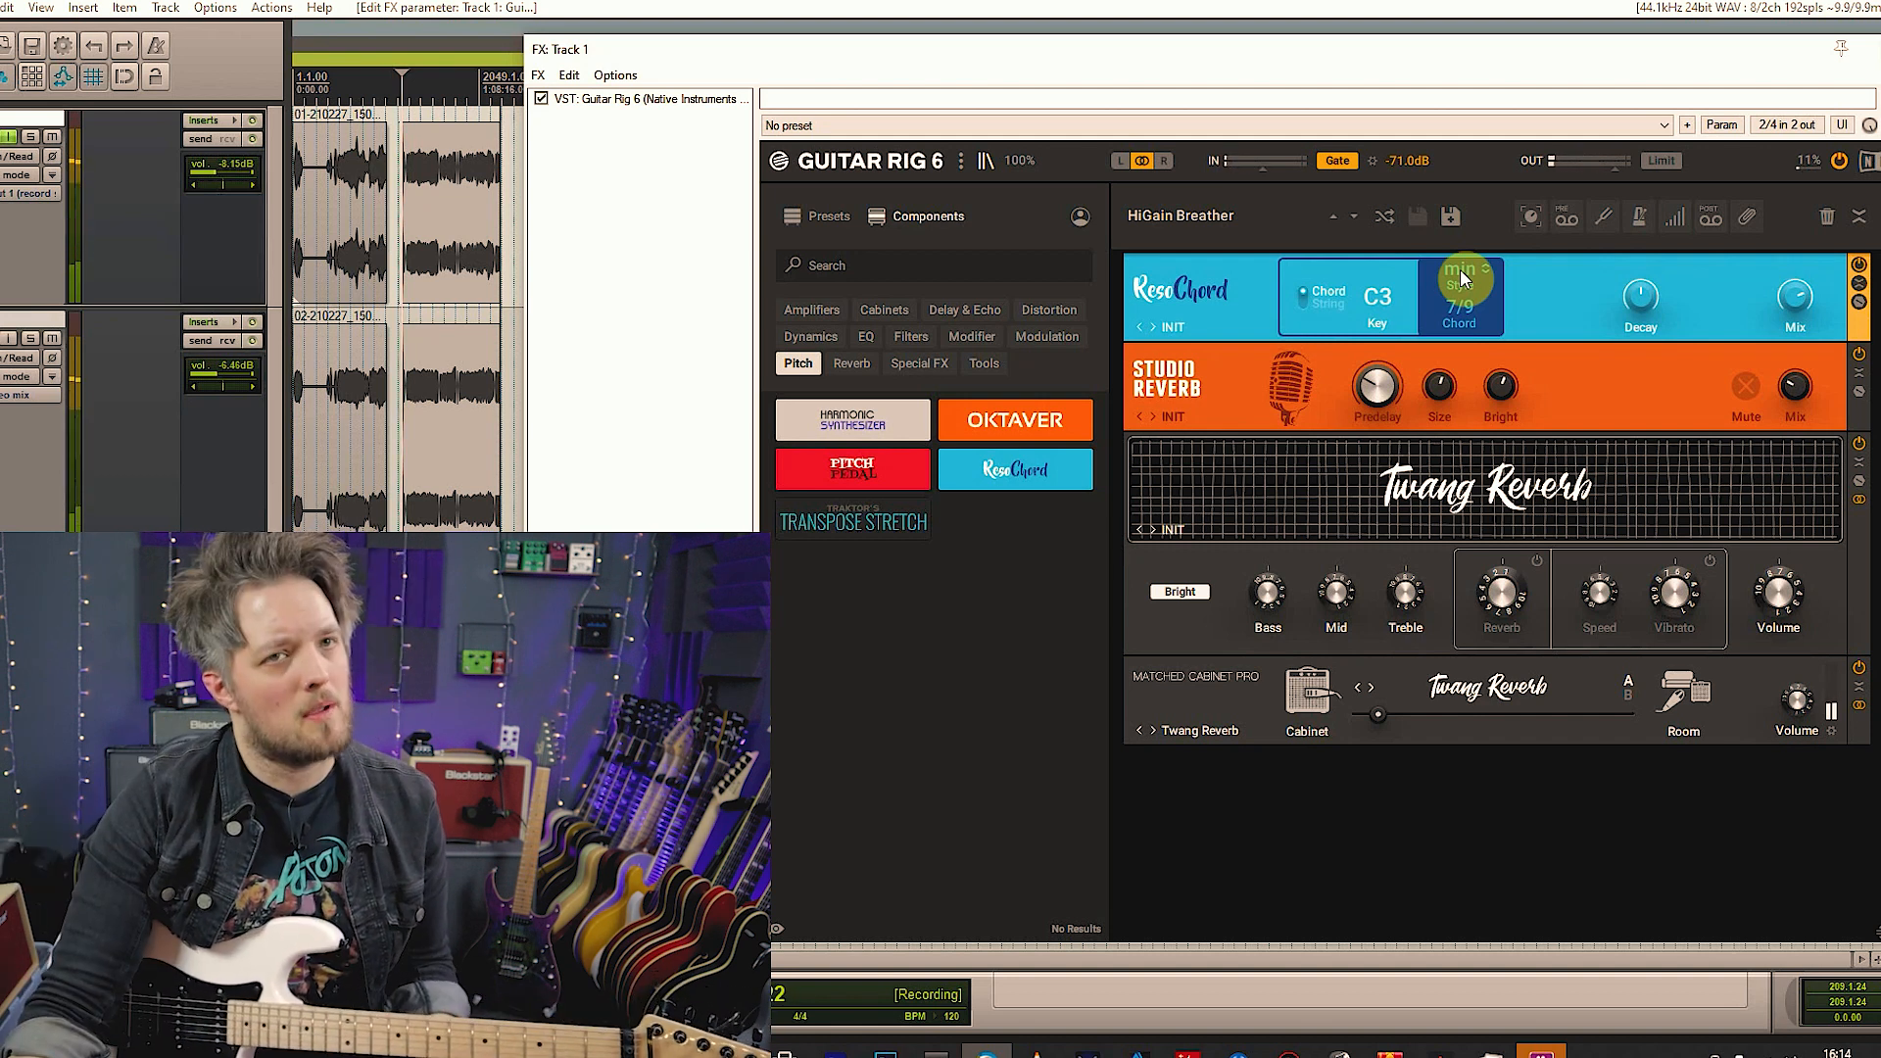
drag(1454, 314, 1454, 298)
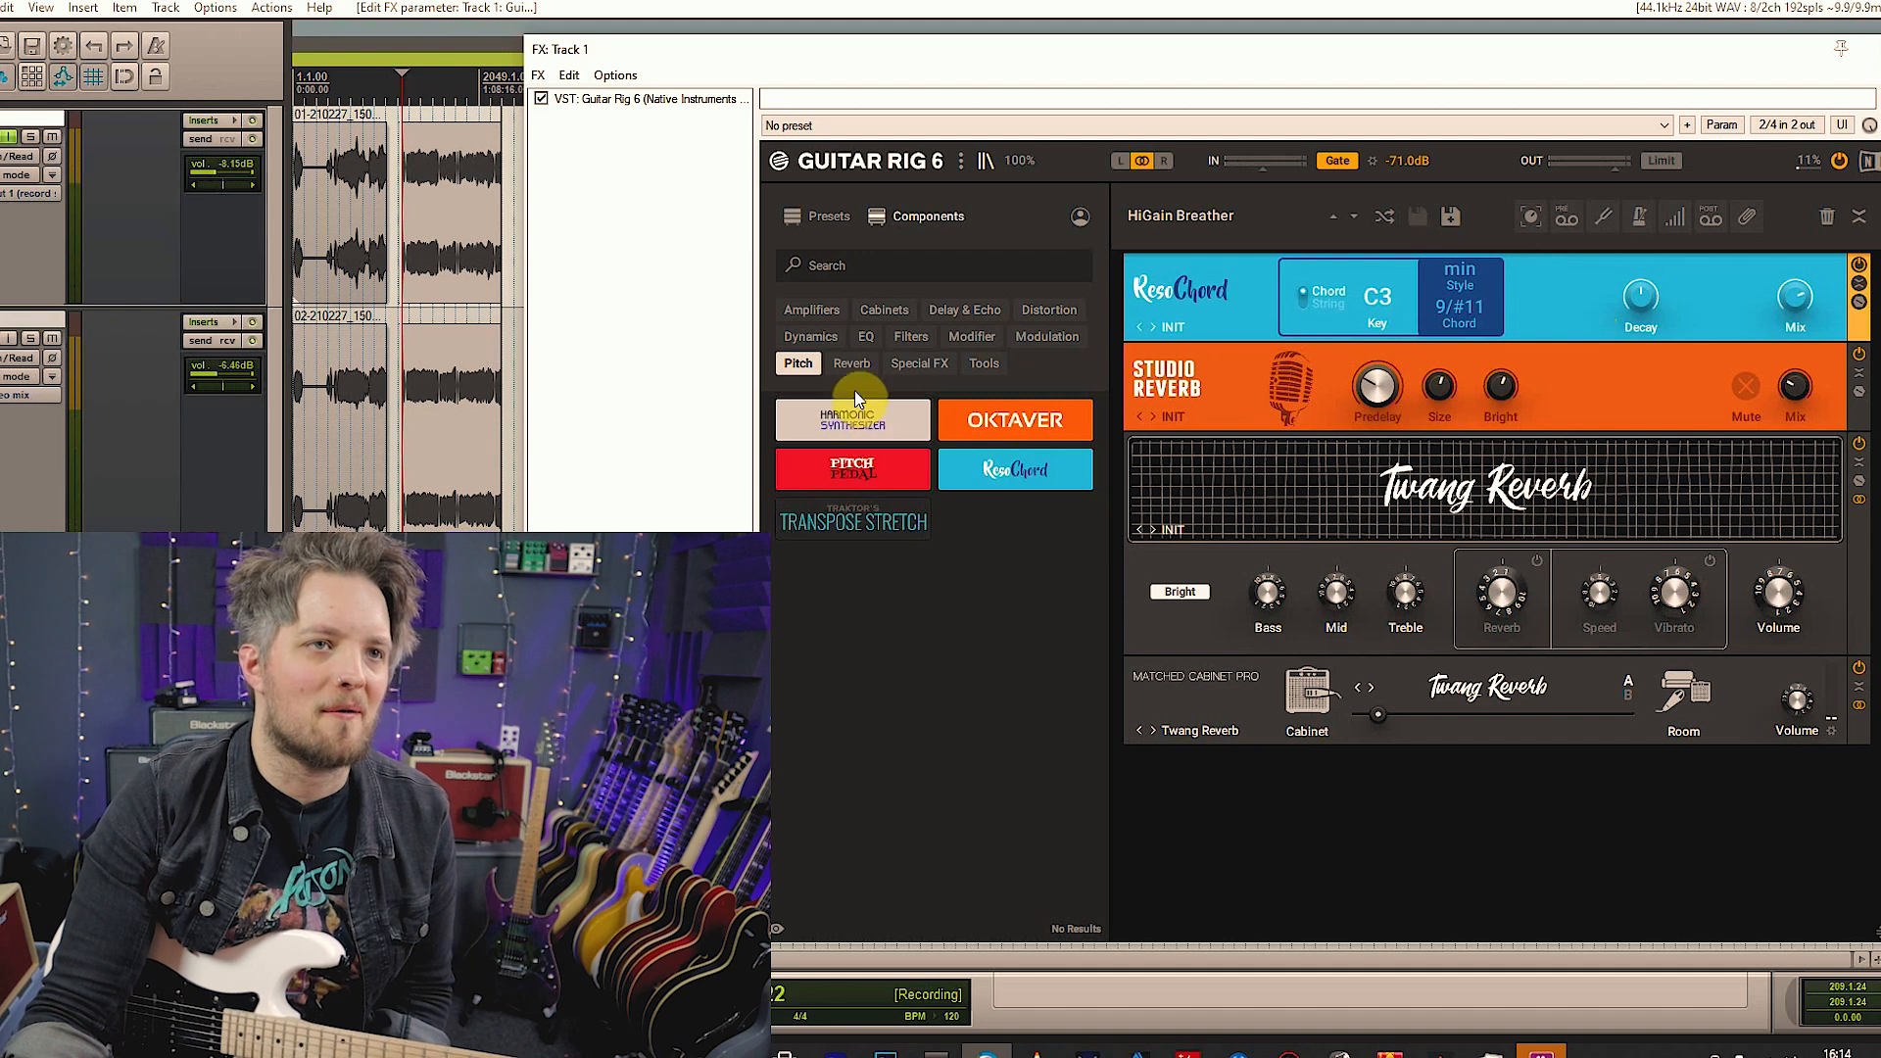
Replace ResoChord with Iceverb from the Reverb components, and raise its Size before lowering it again
click(848, 365)
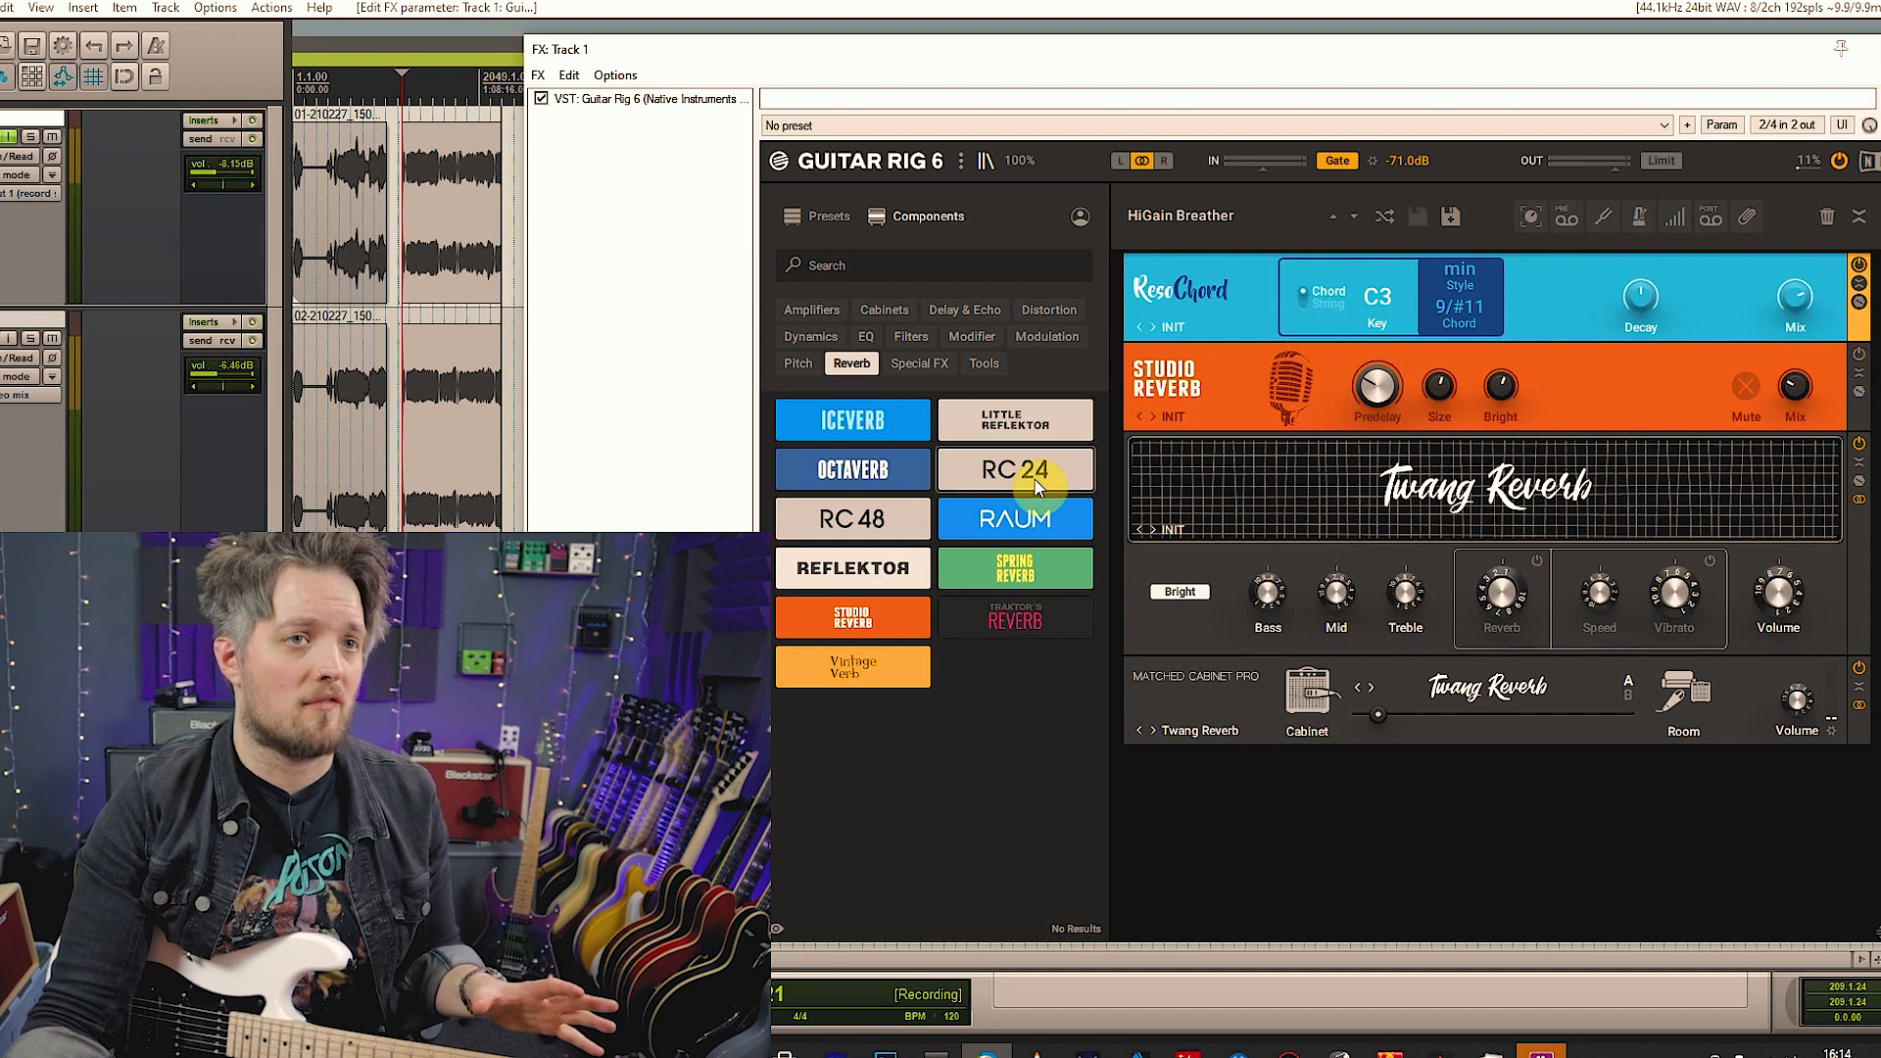
drag(861, 432, 1483, 303)
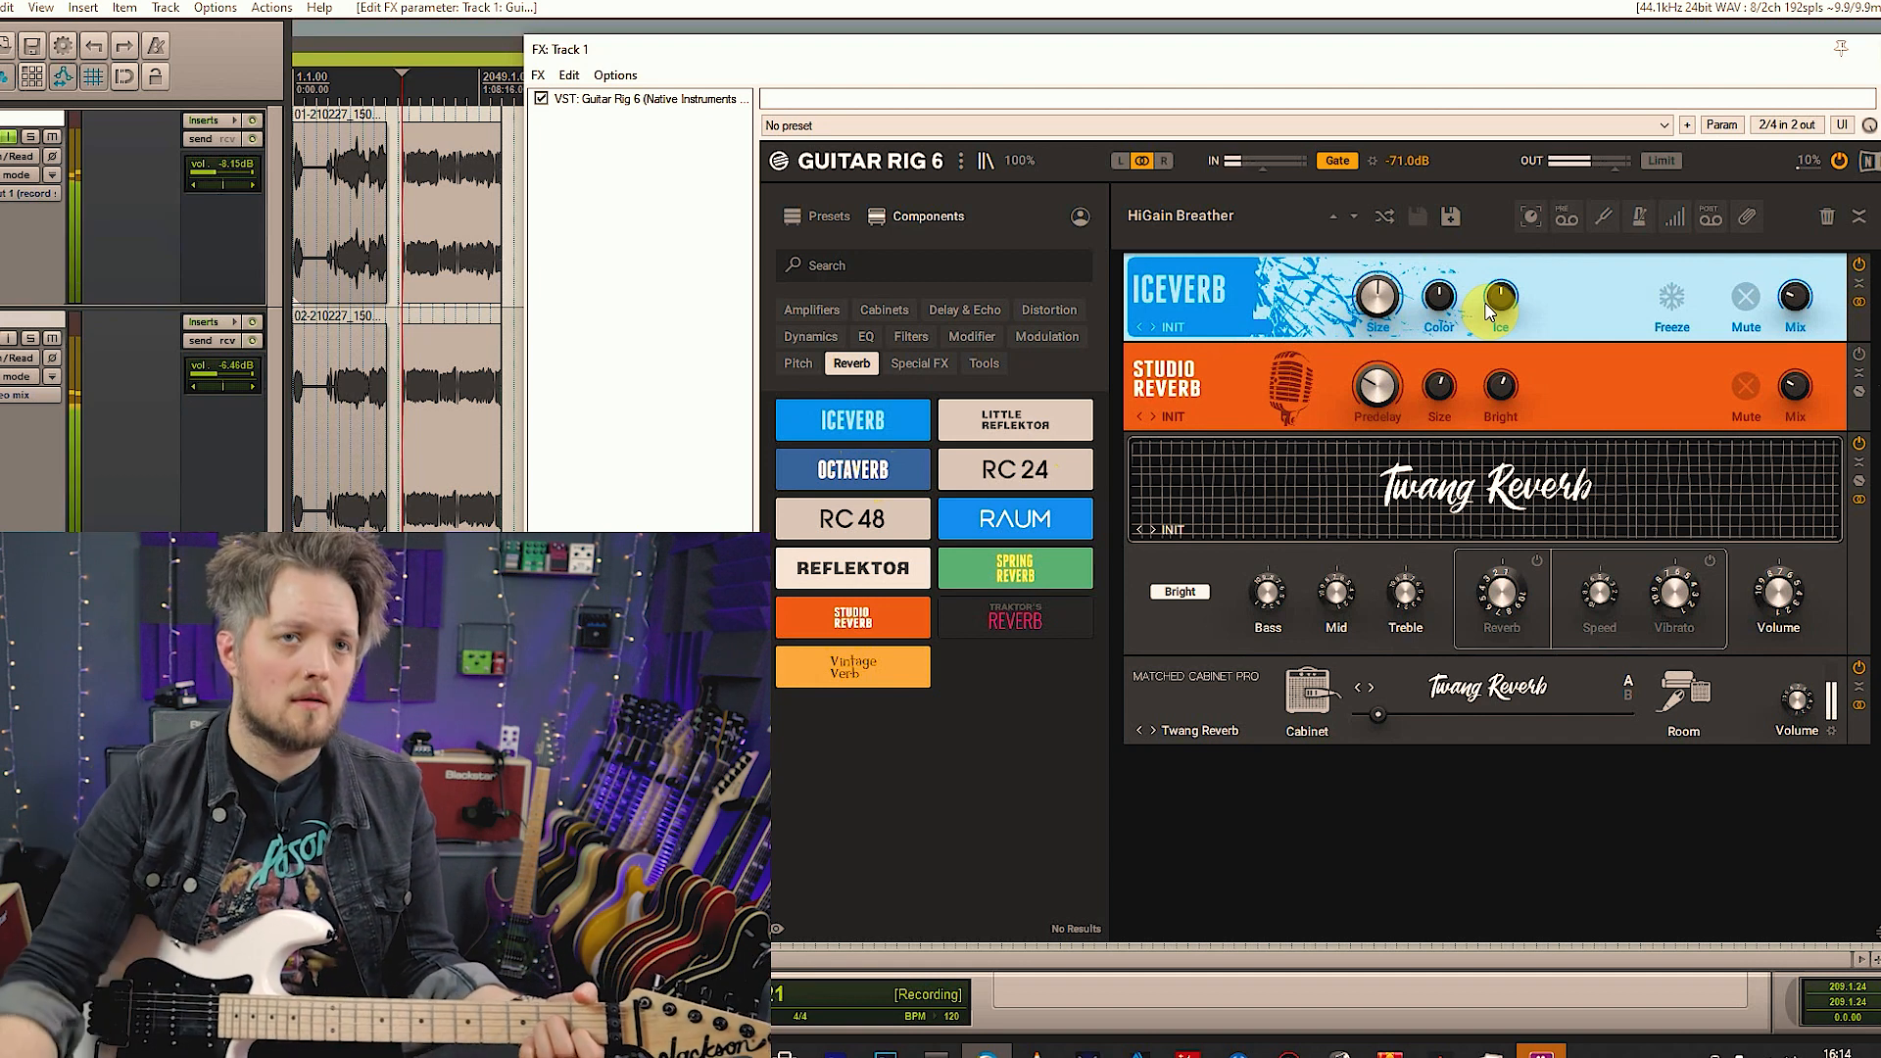
drag(1378, 299, 1378, 263)
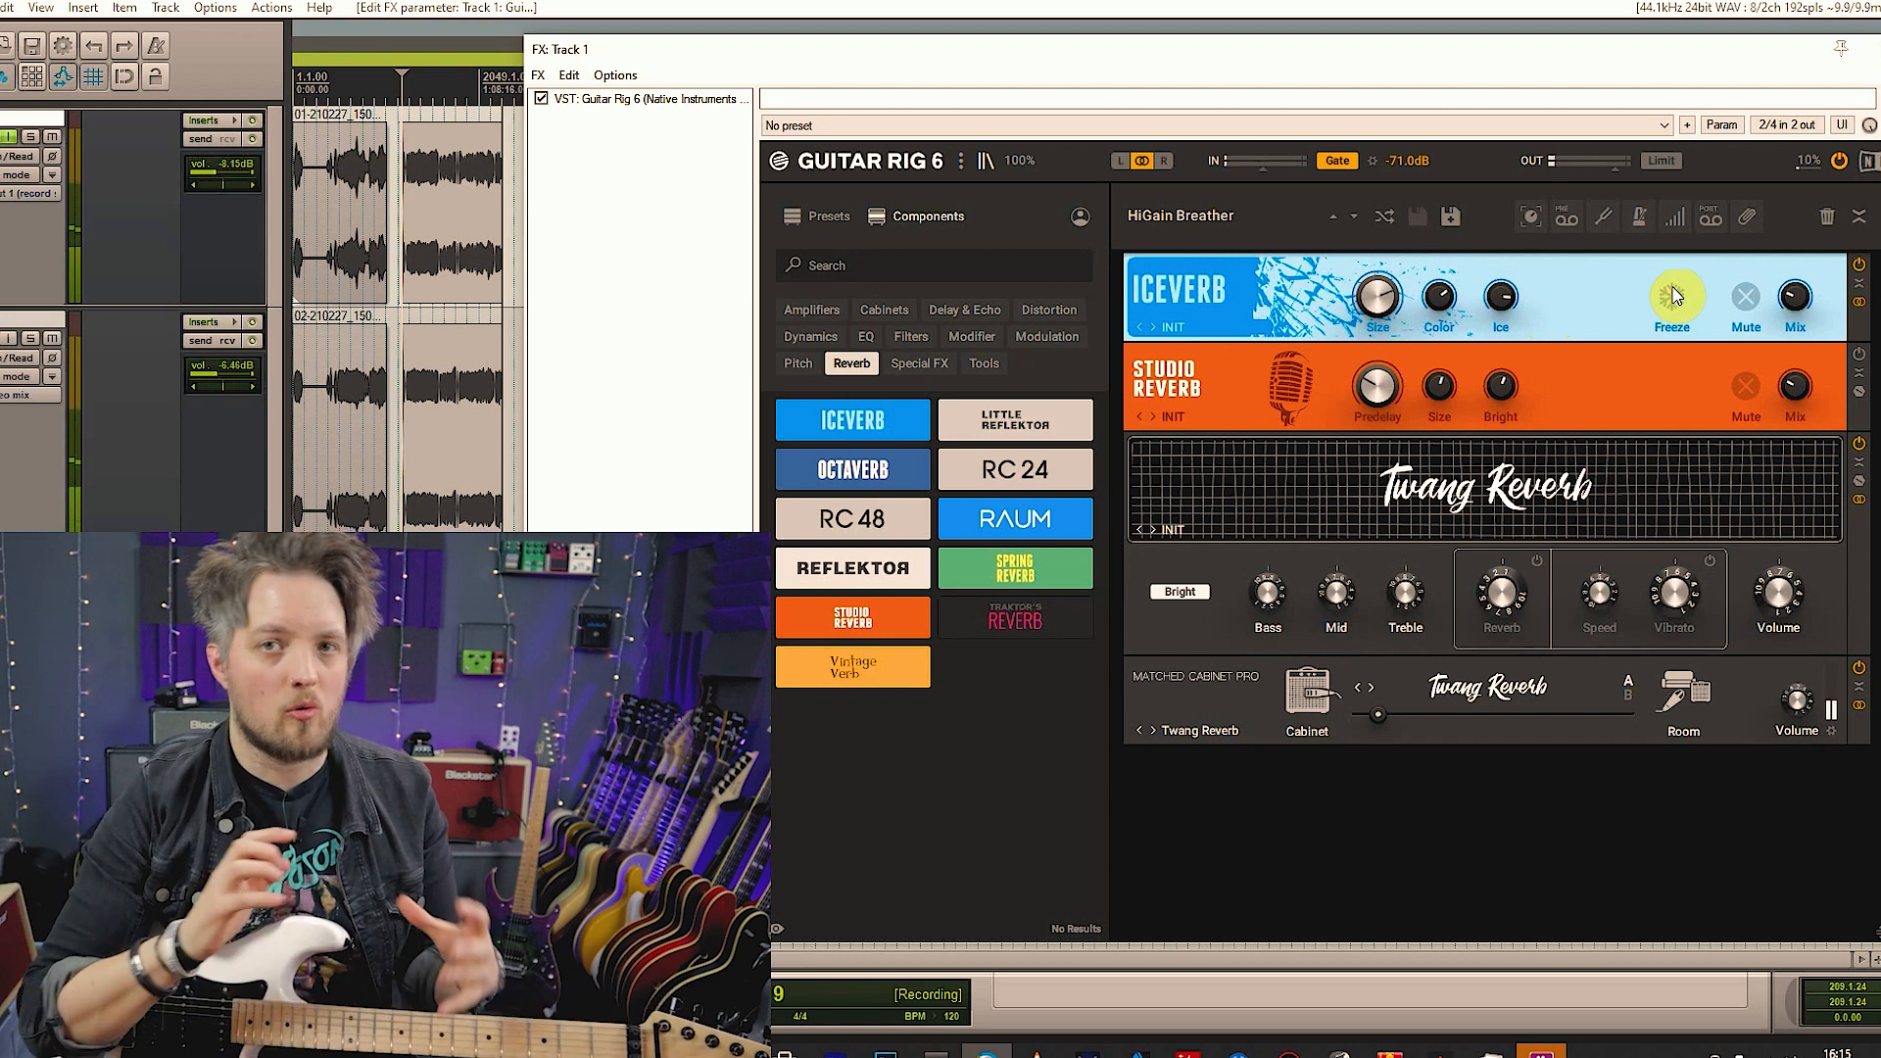
drag(1385, 295, 1385, 350)
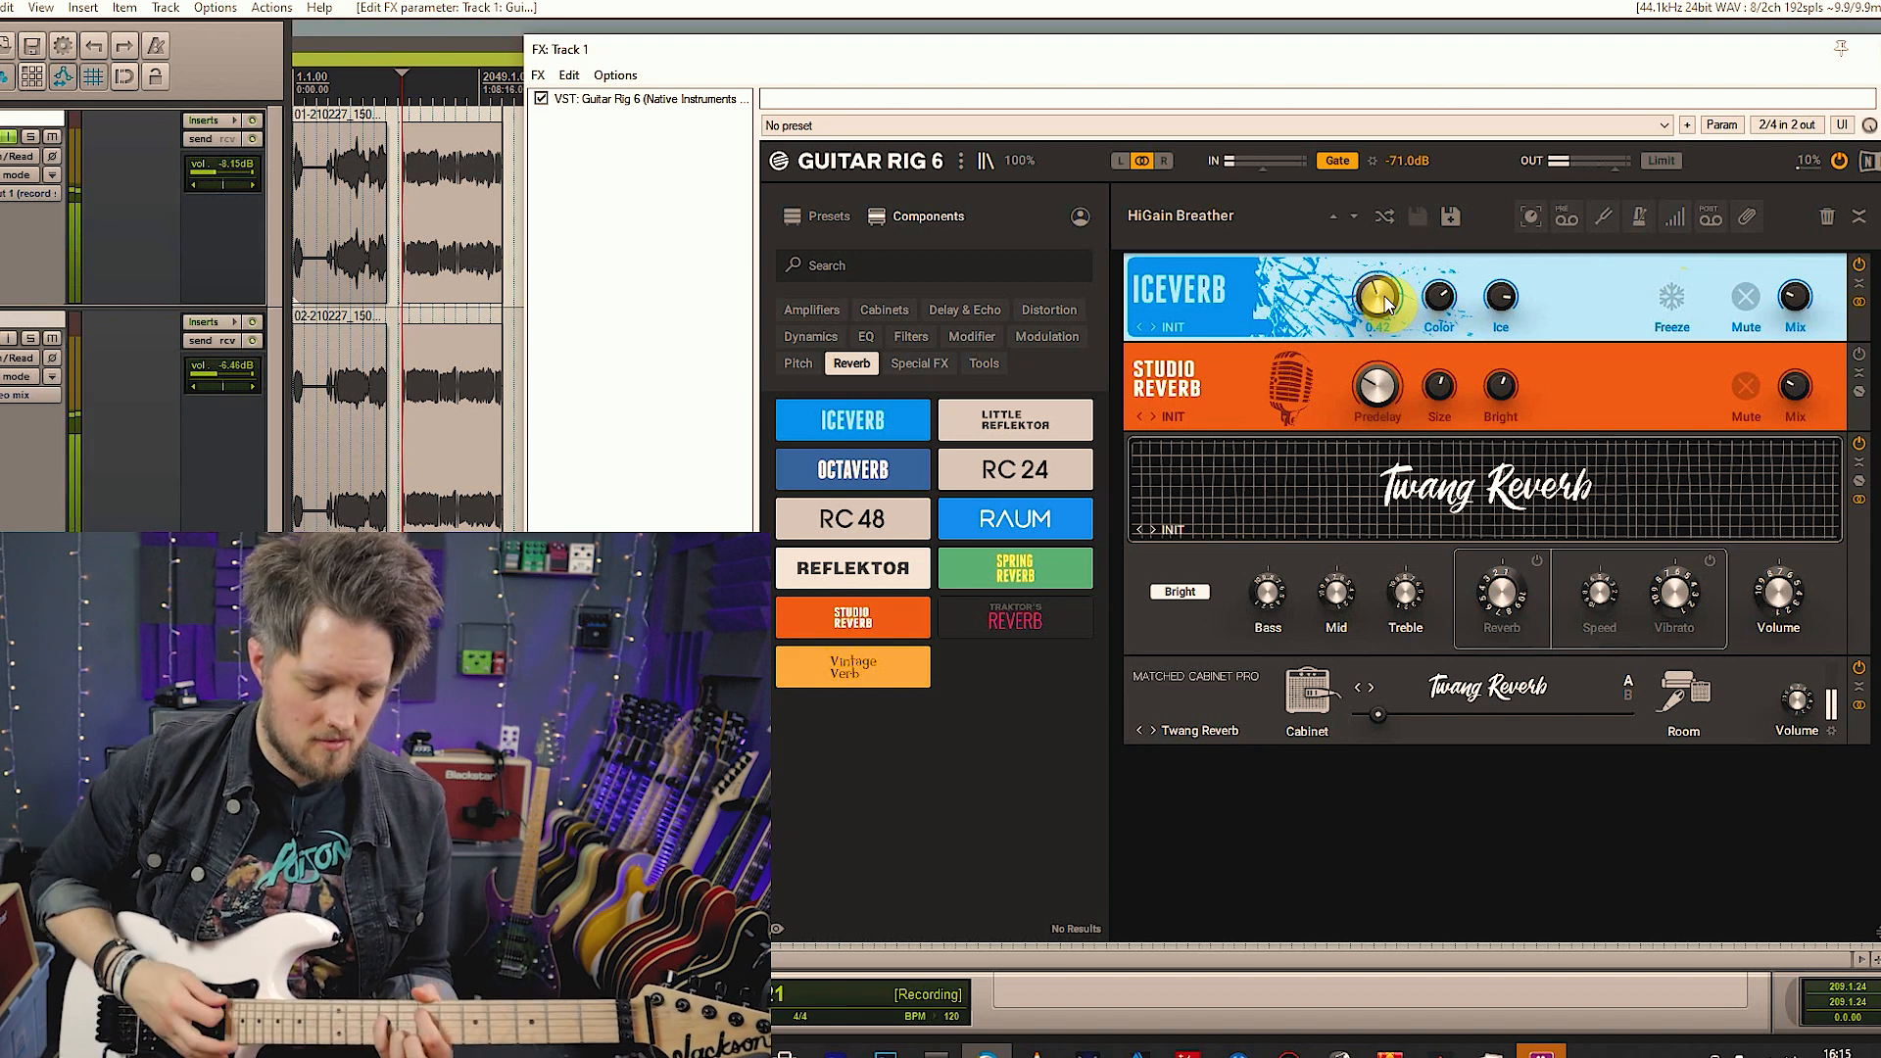
Set Iceverb's Ice to 1.00 and its Mix to about 50%
drag(1510, 306, 1510, 269)
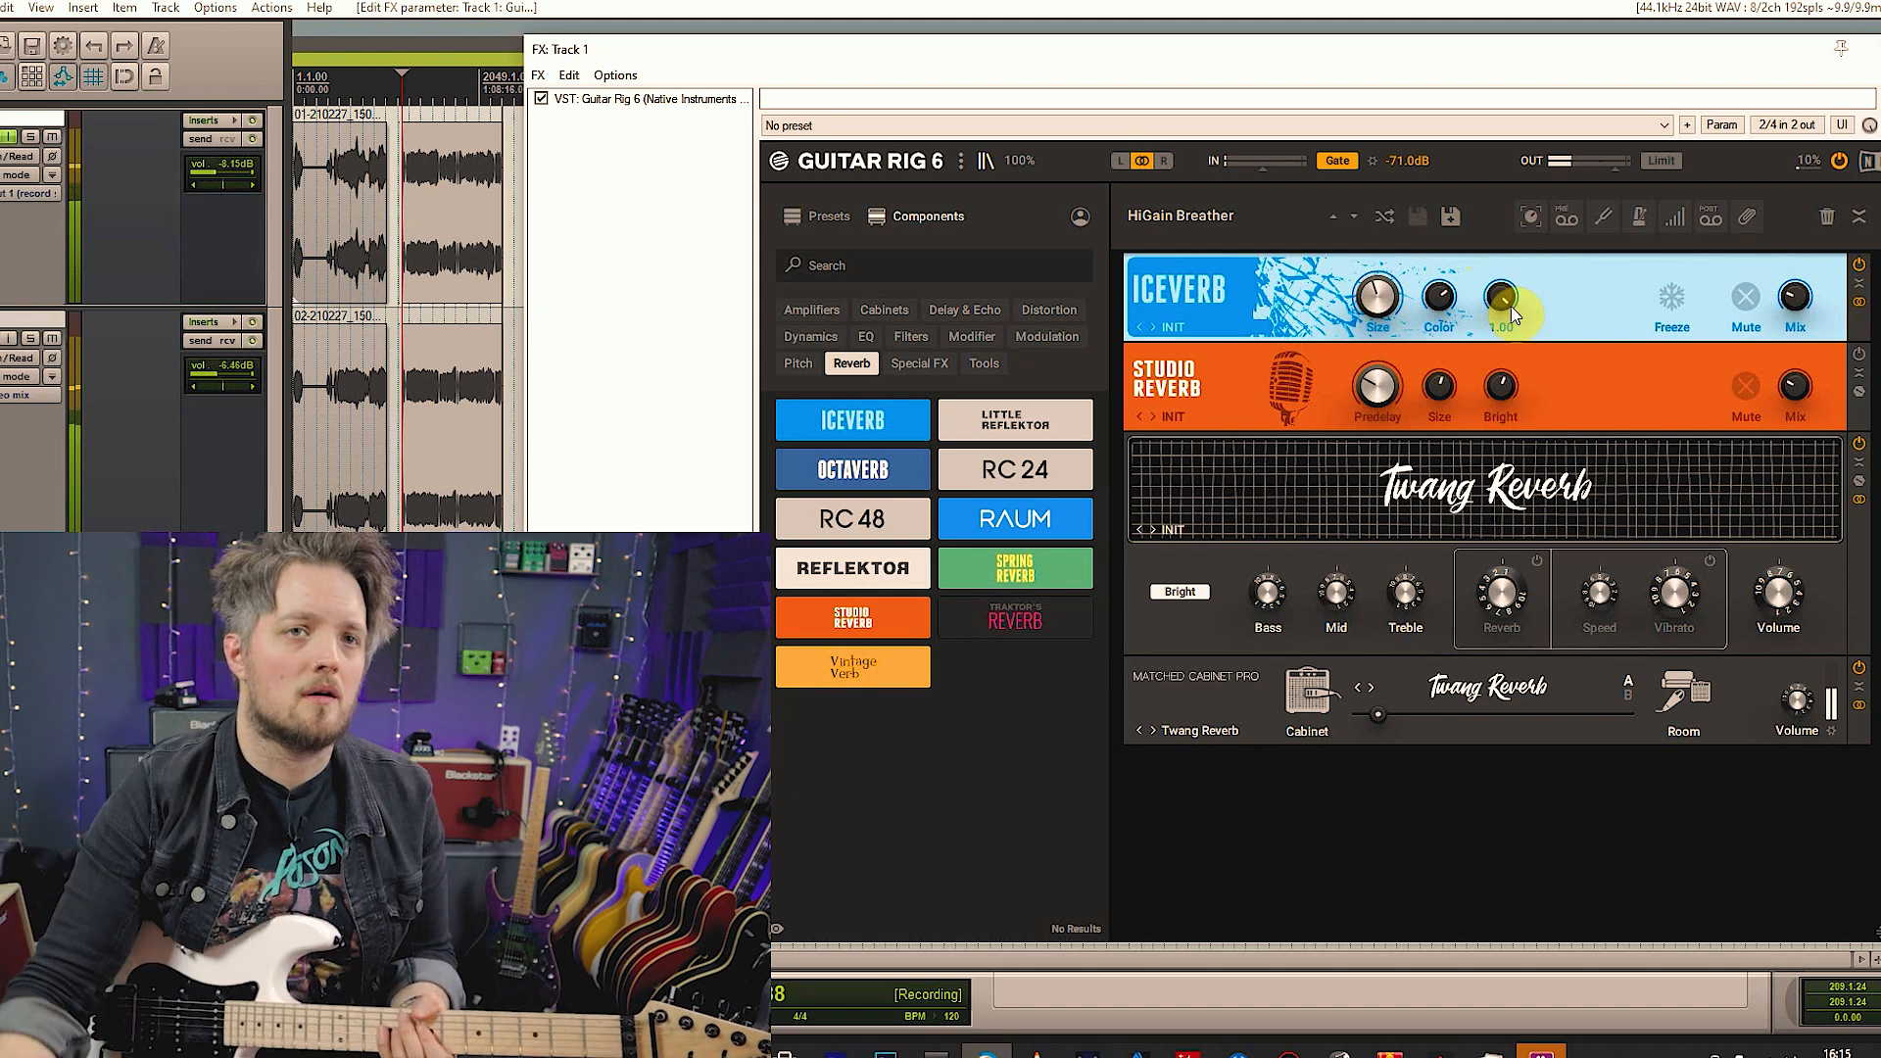
drag(1804, 303, 1804, 269)
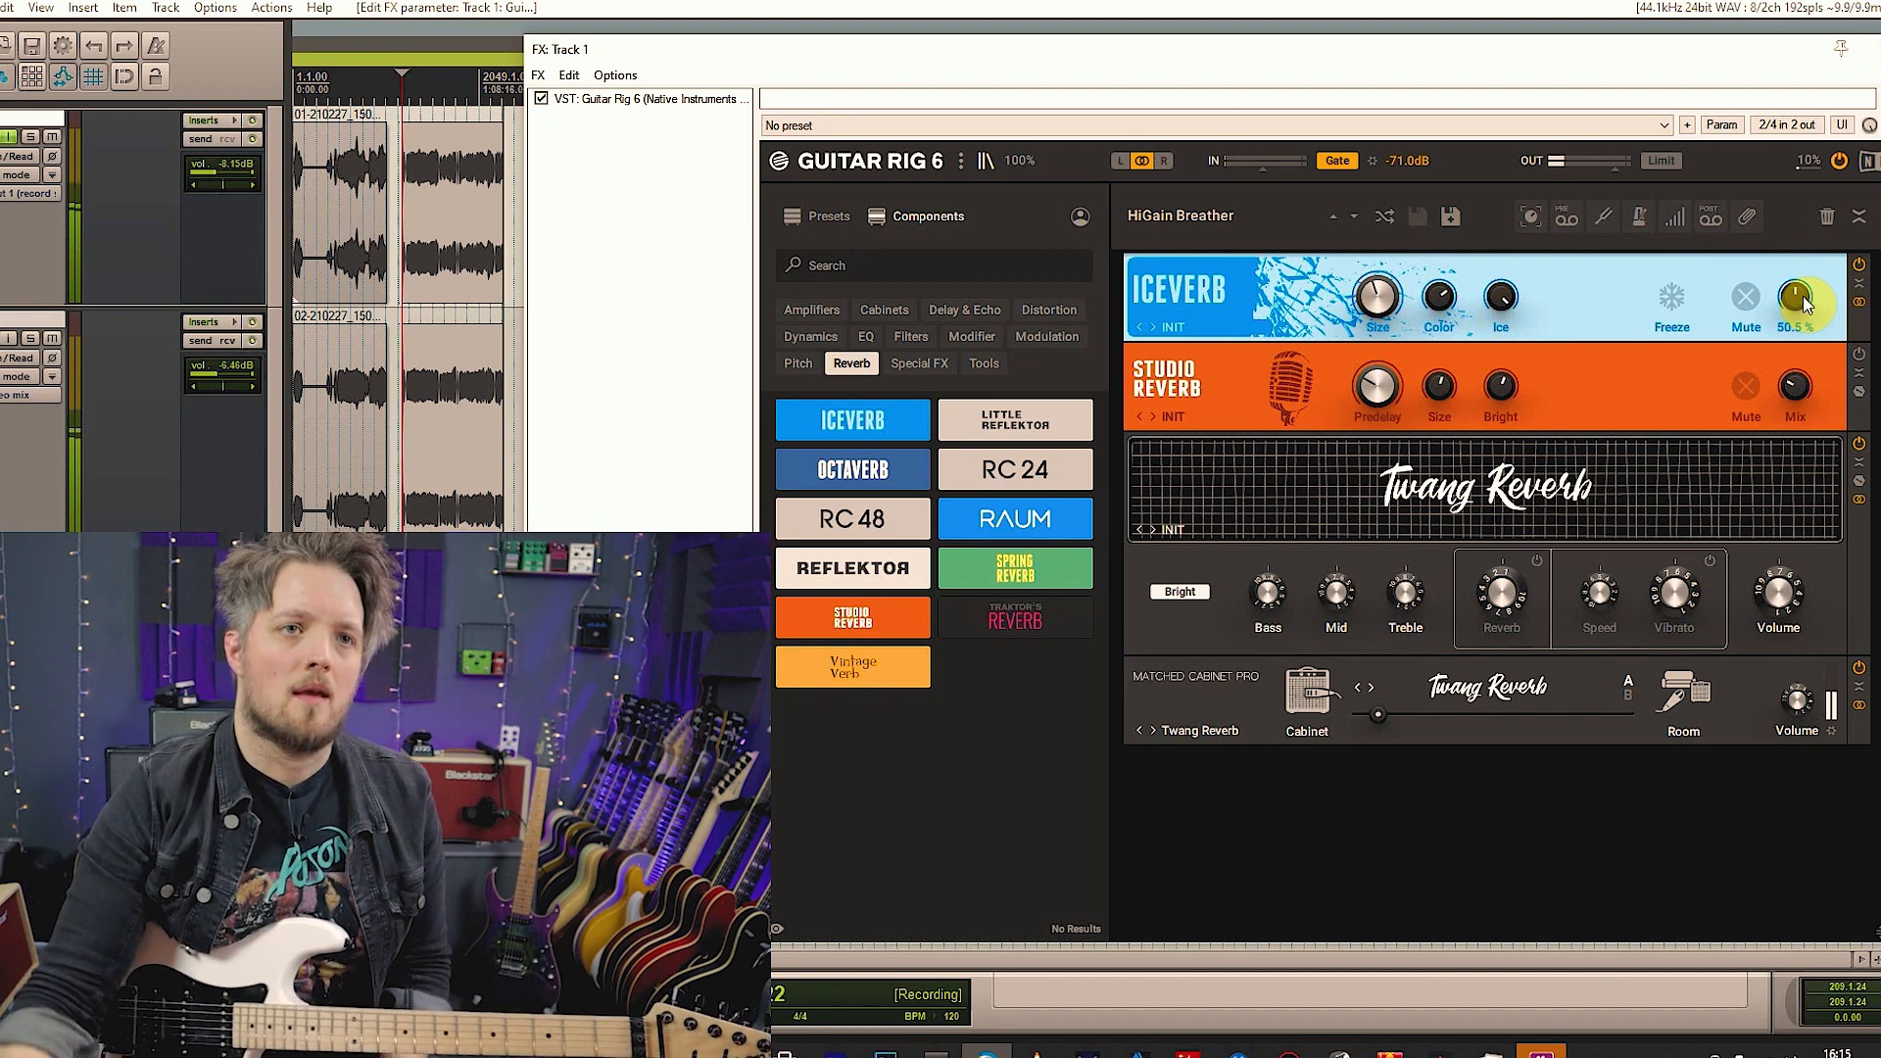
Replace Iceverb with Octaverb, raise its Size, and try its Bright and Guitar modes
drag(848, 471, 1379, 301)
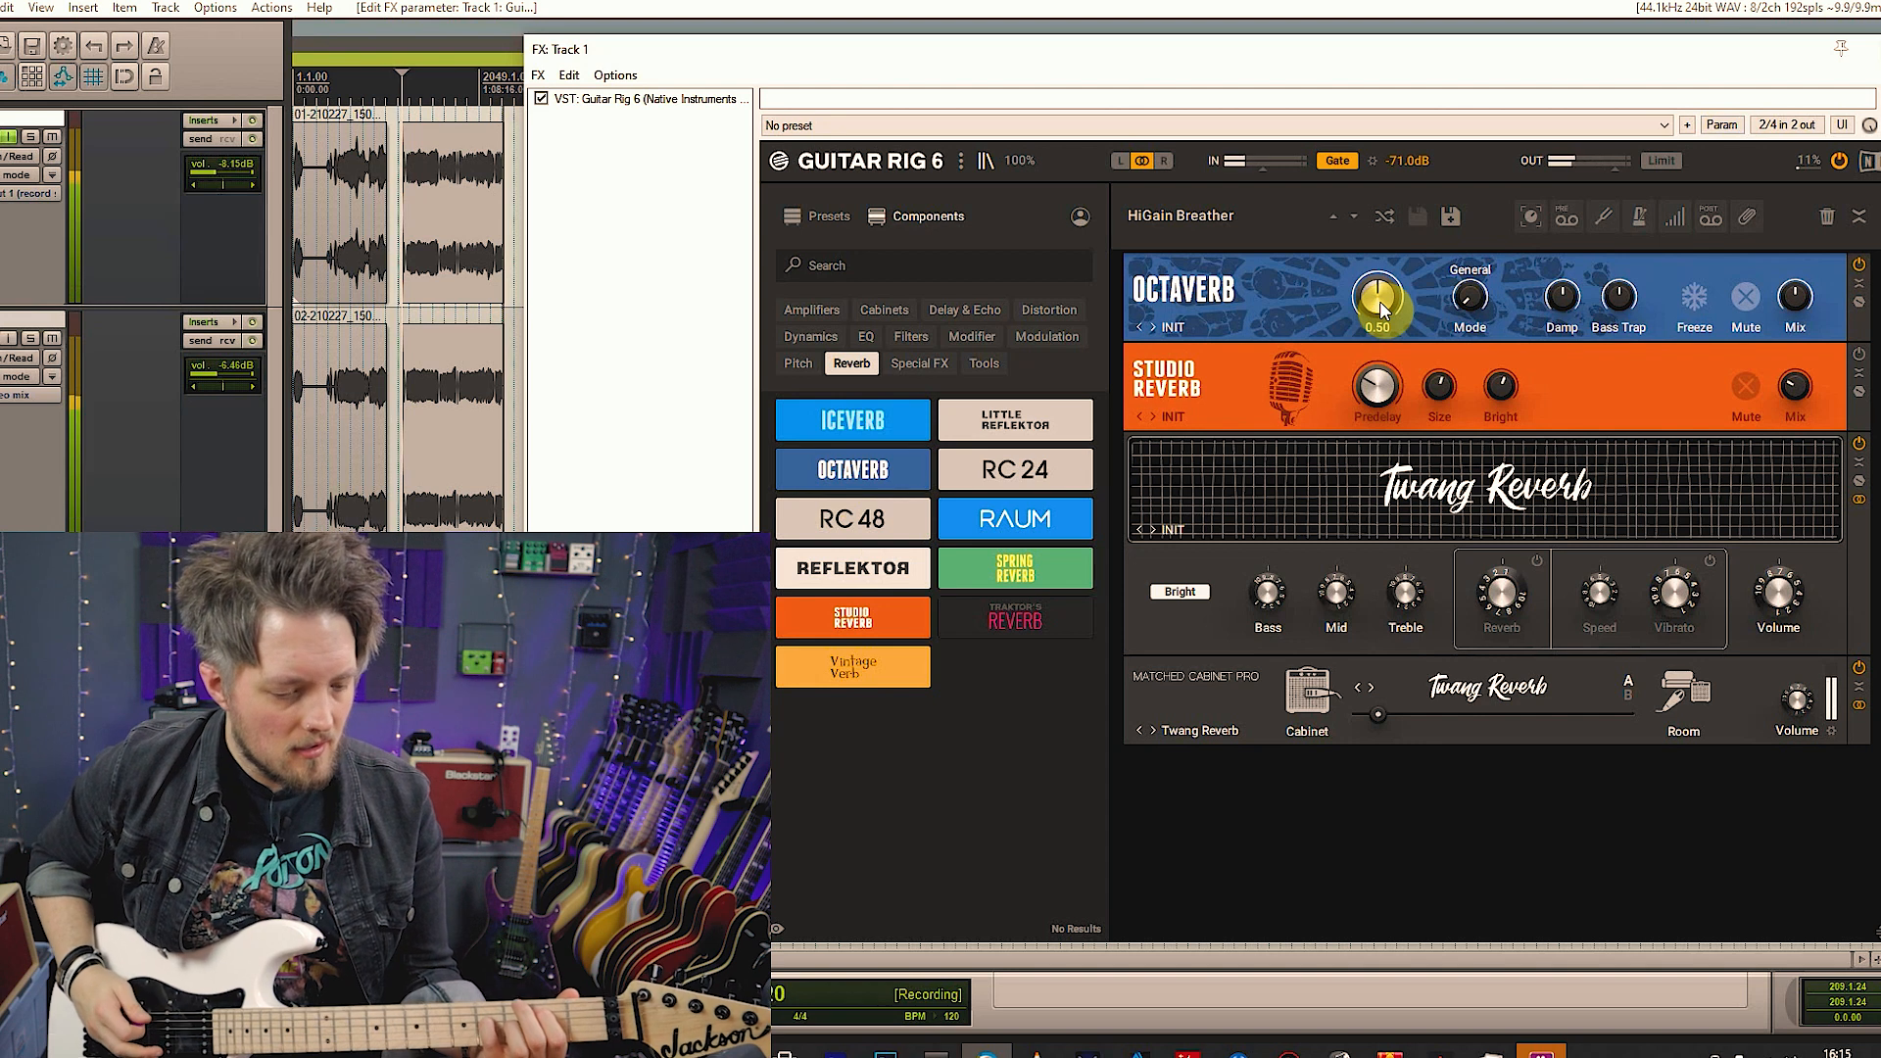
drag(1379, 302, 1472, 302)
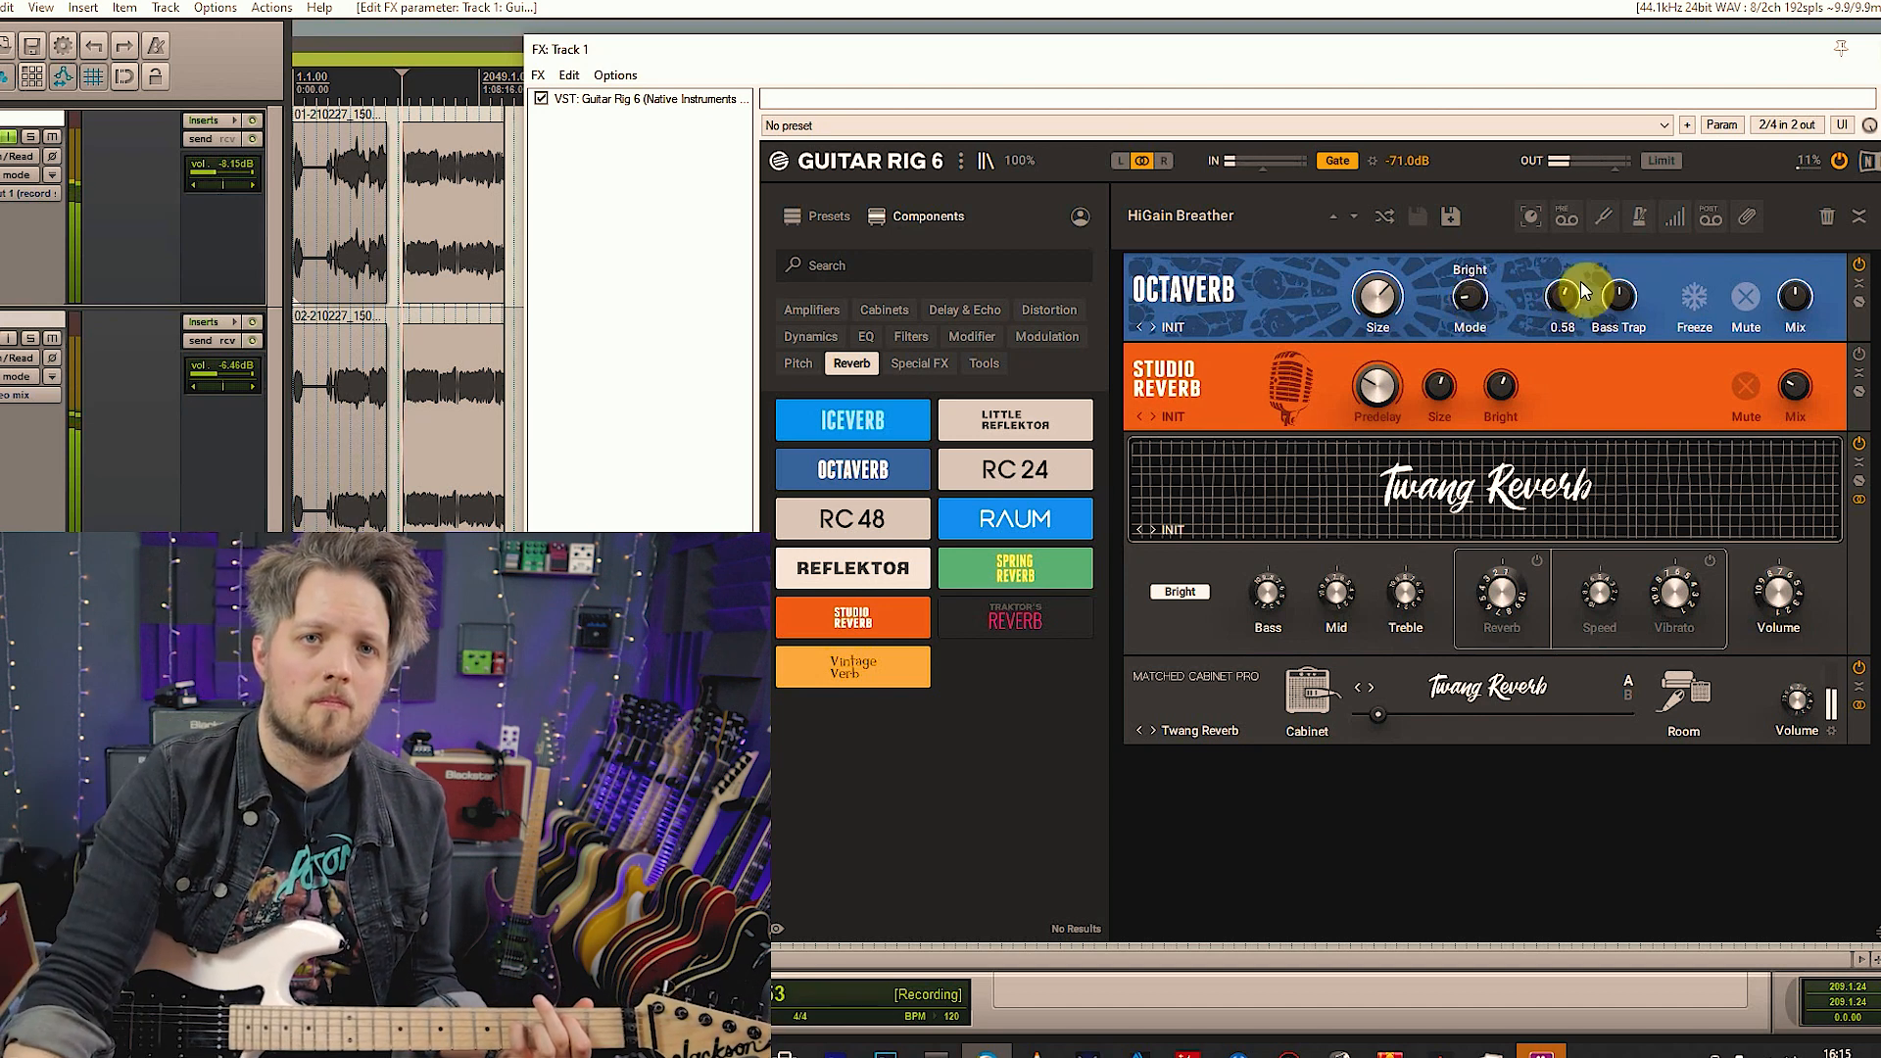
click(1474, 296)
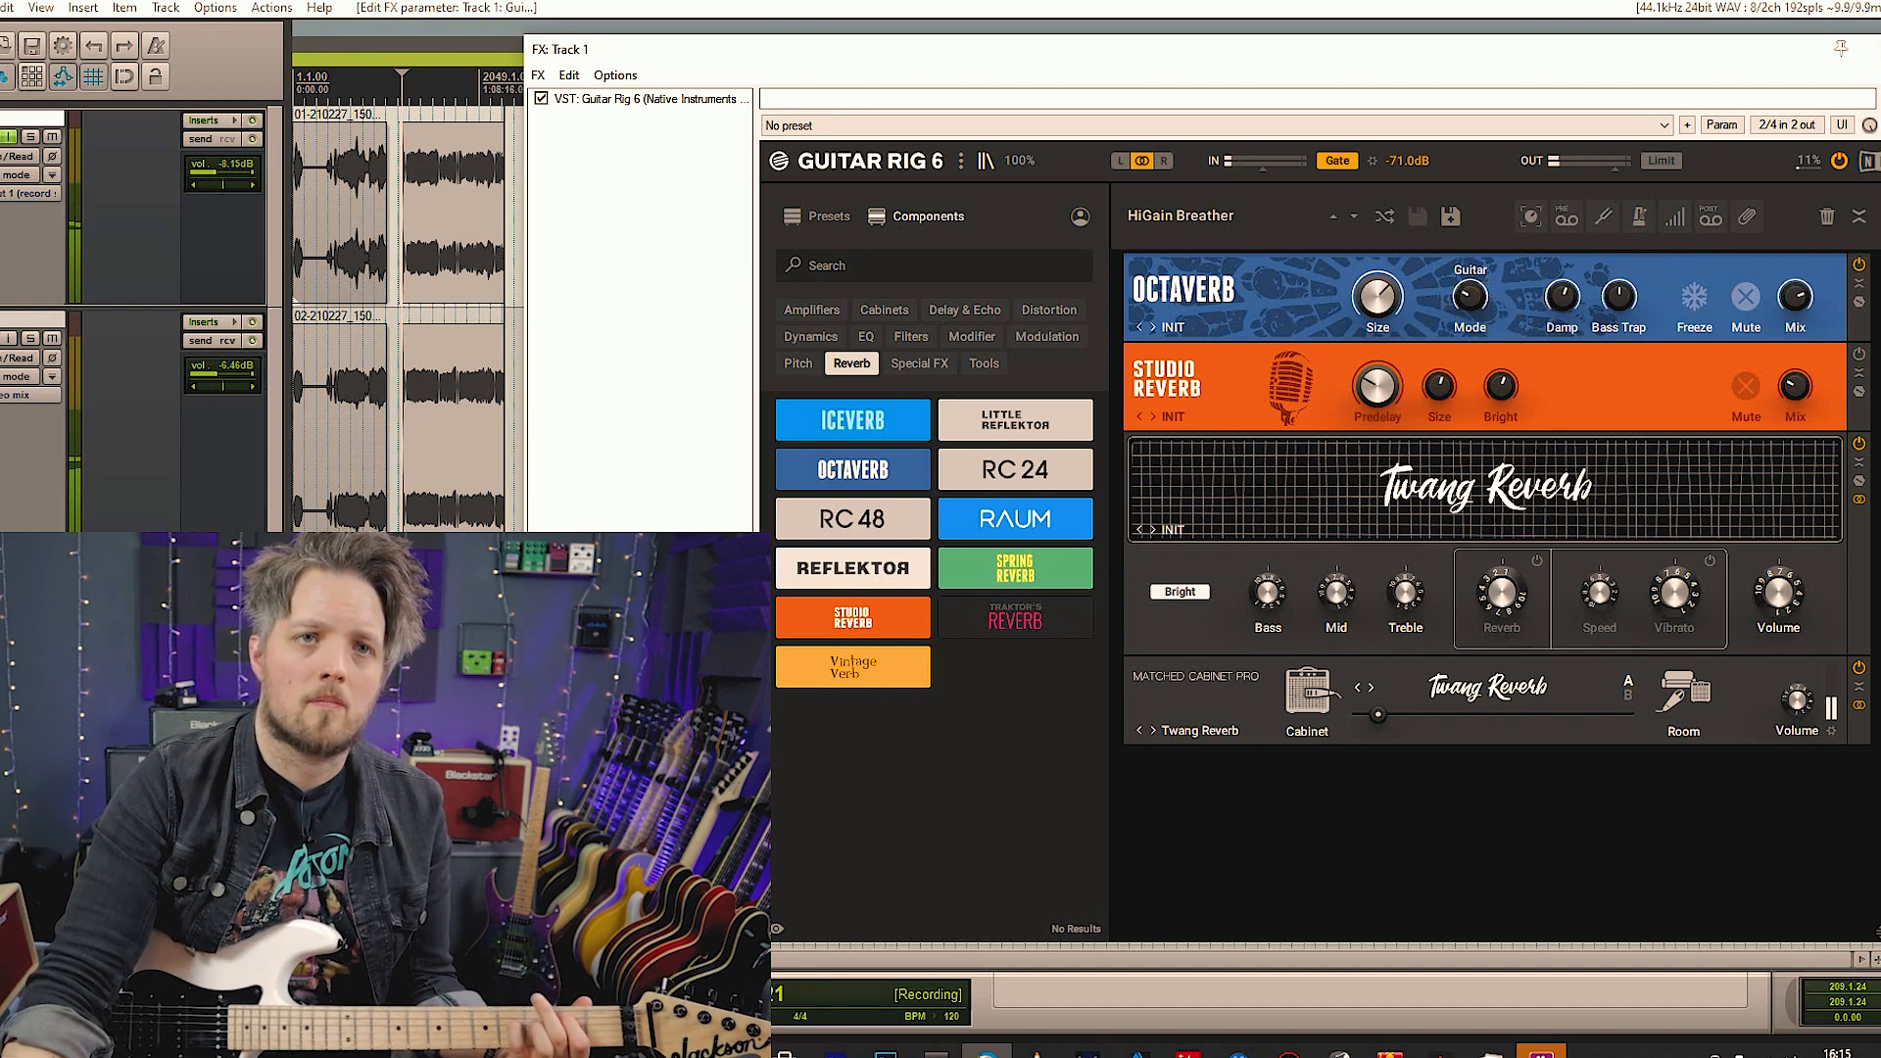
Switch Octaverb's Mode to Shatter and raise its Size to 1.00
click(1474, 296)
drag(1377, 296, 1377, 252)
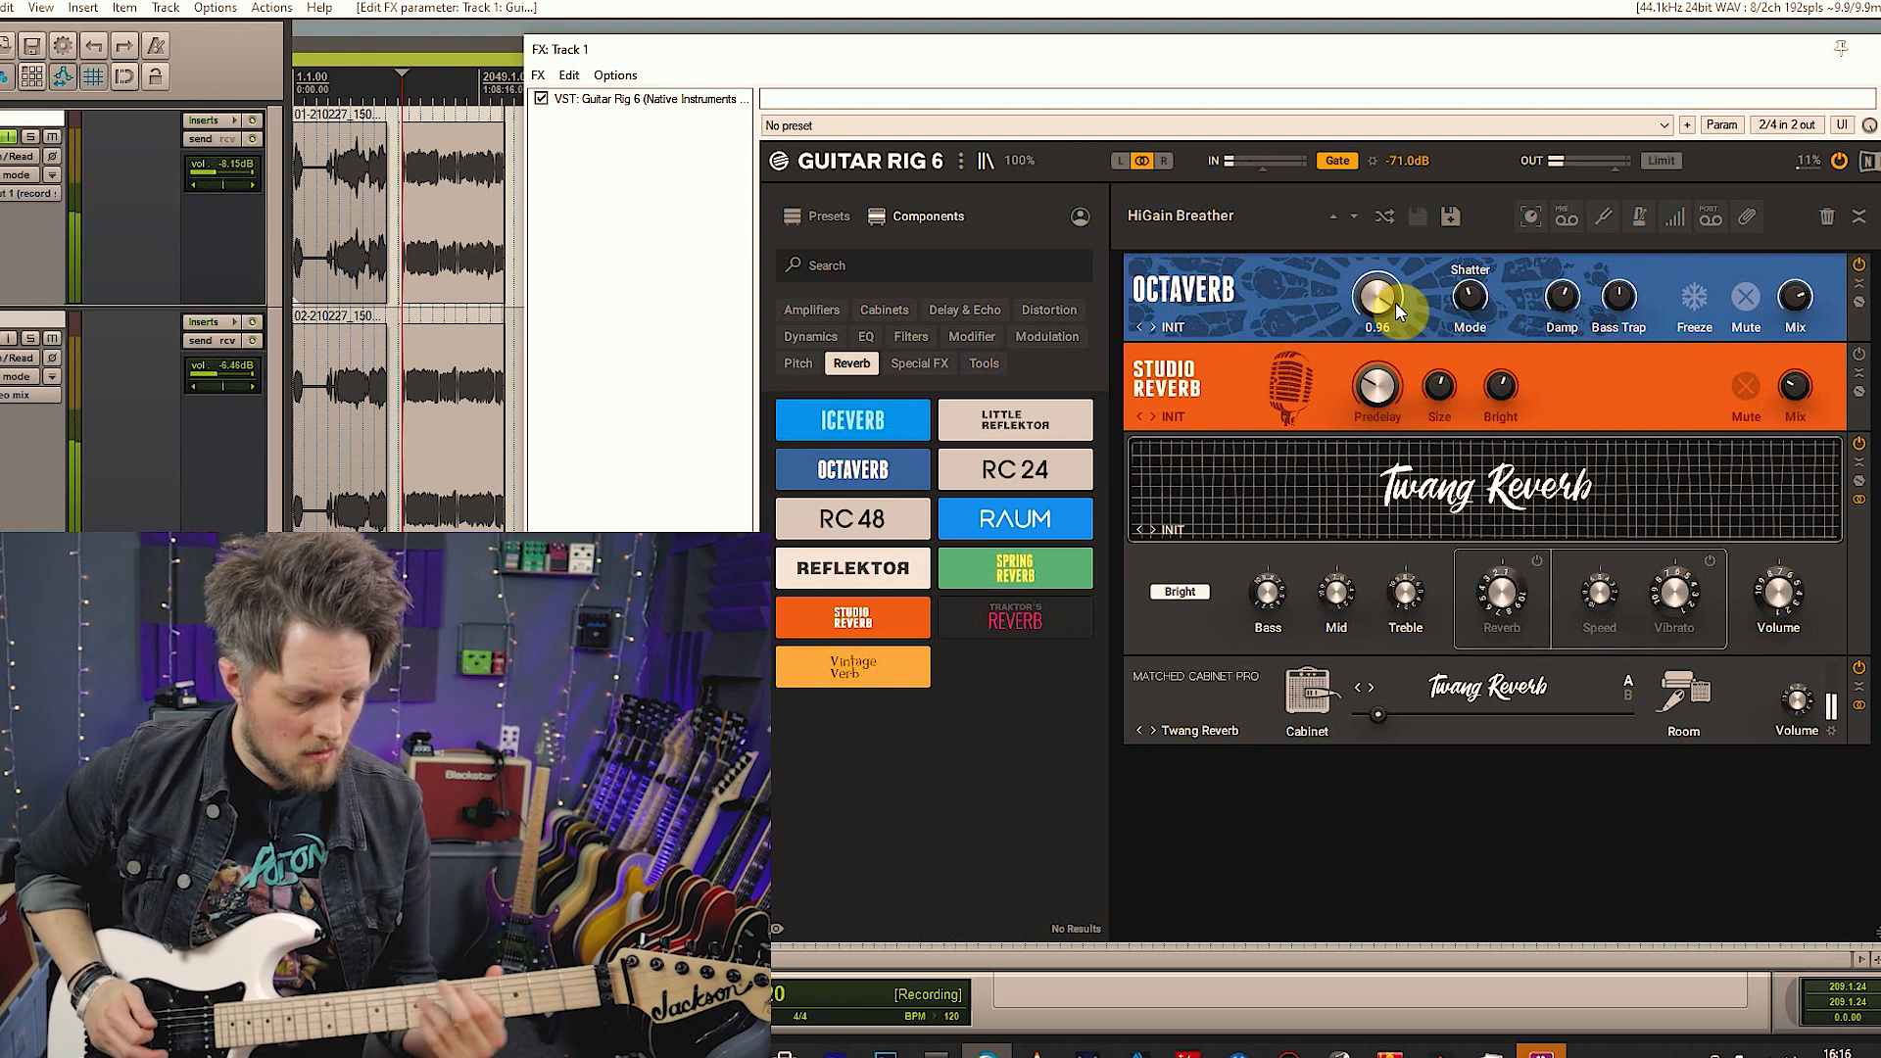
drag(1395, 302, 1460, 280)
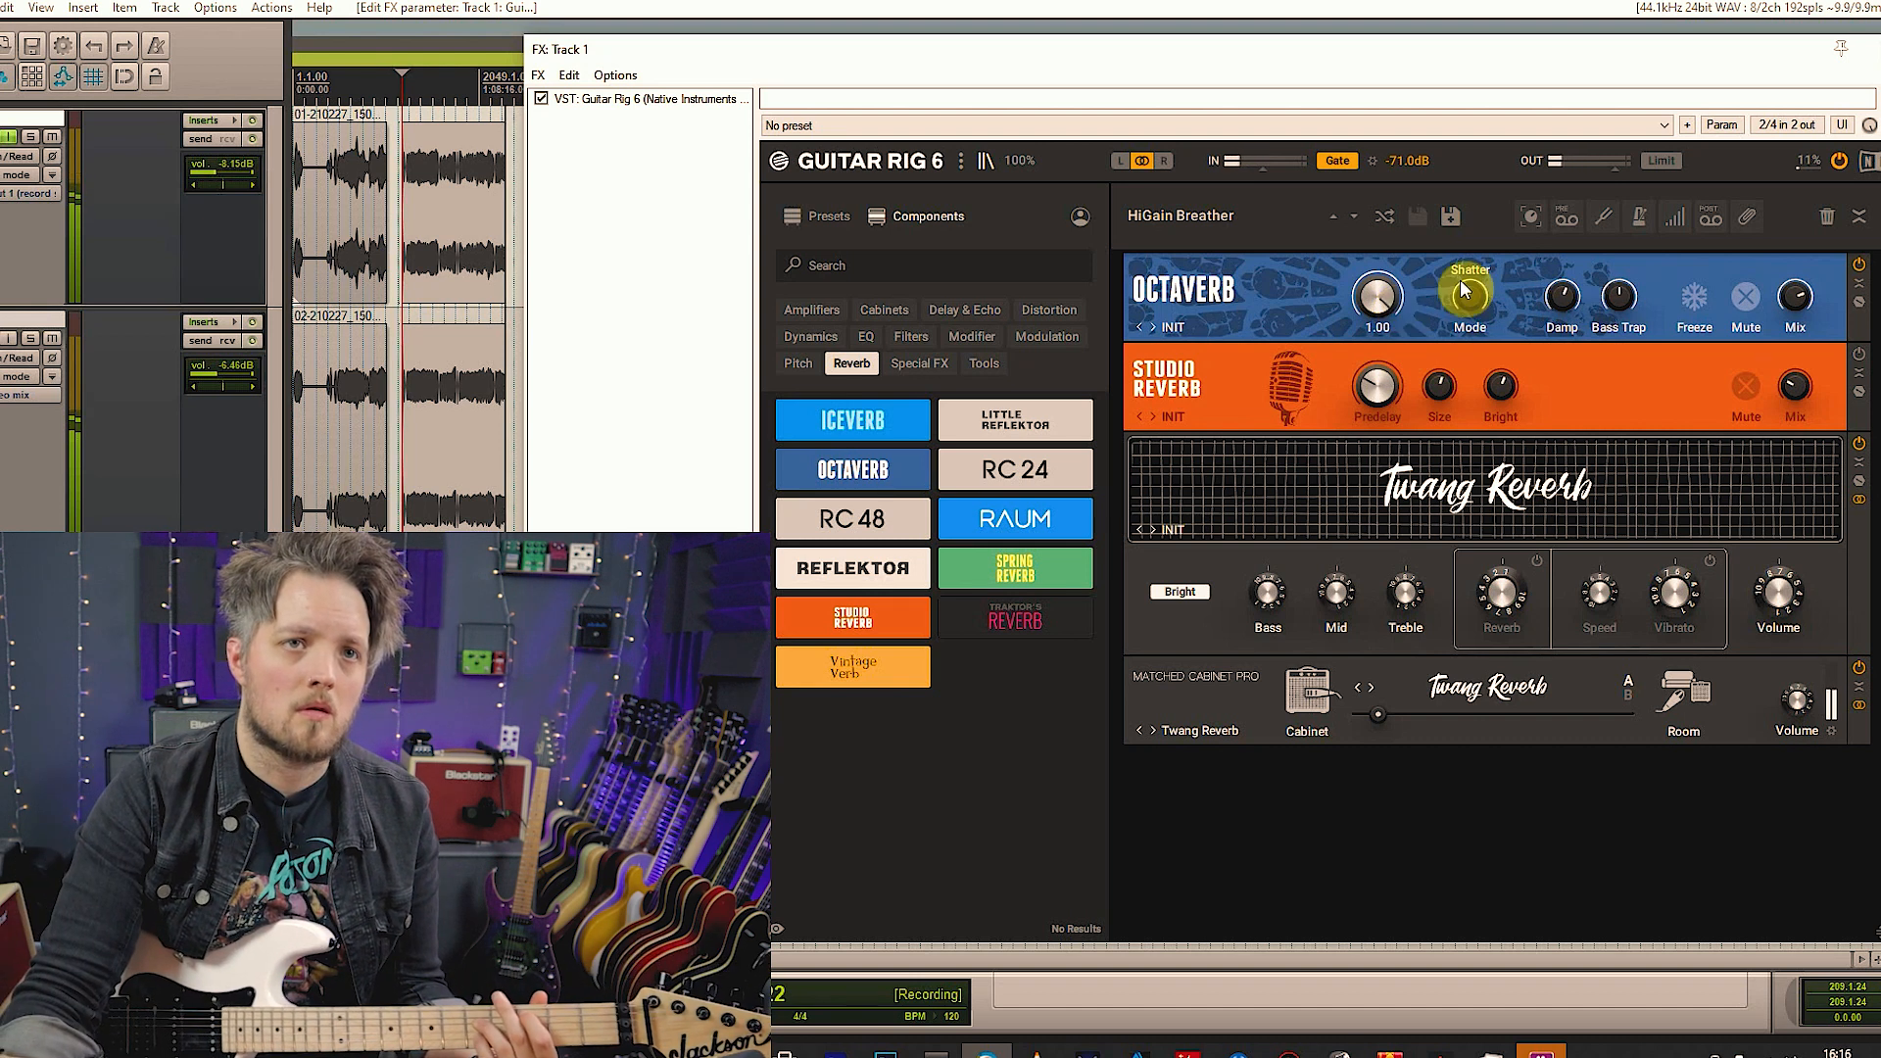
Try Octaverb's Later, Concrete Room and Flutter modes, and return the Mode to General
click(1472, 296)
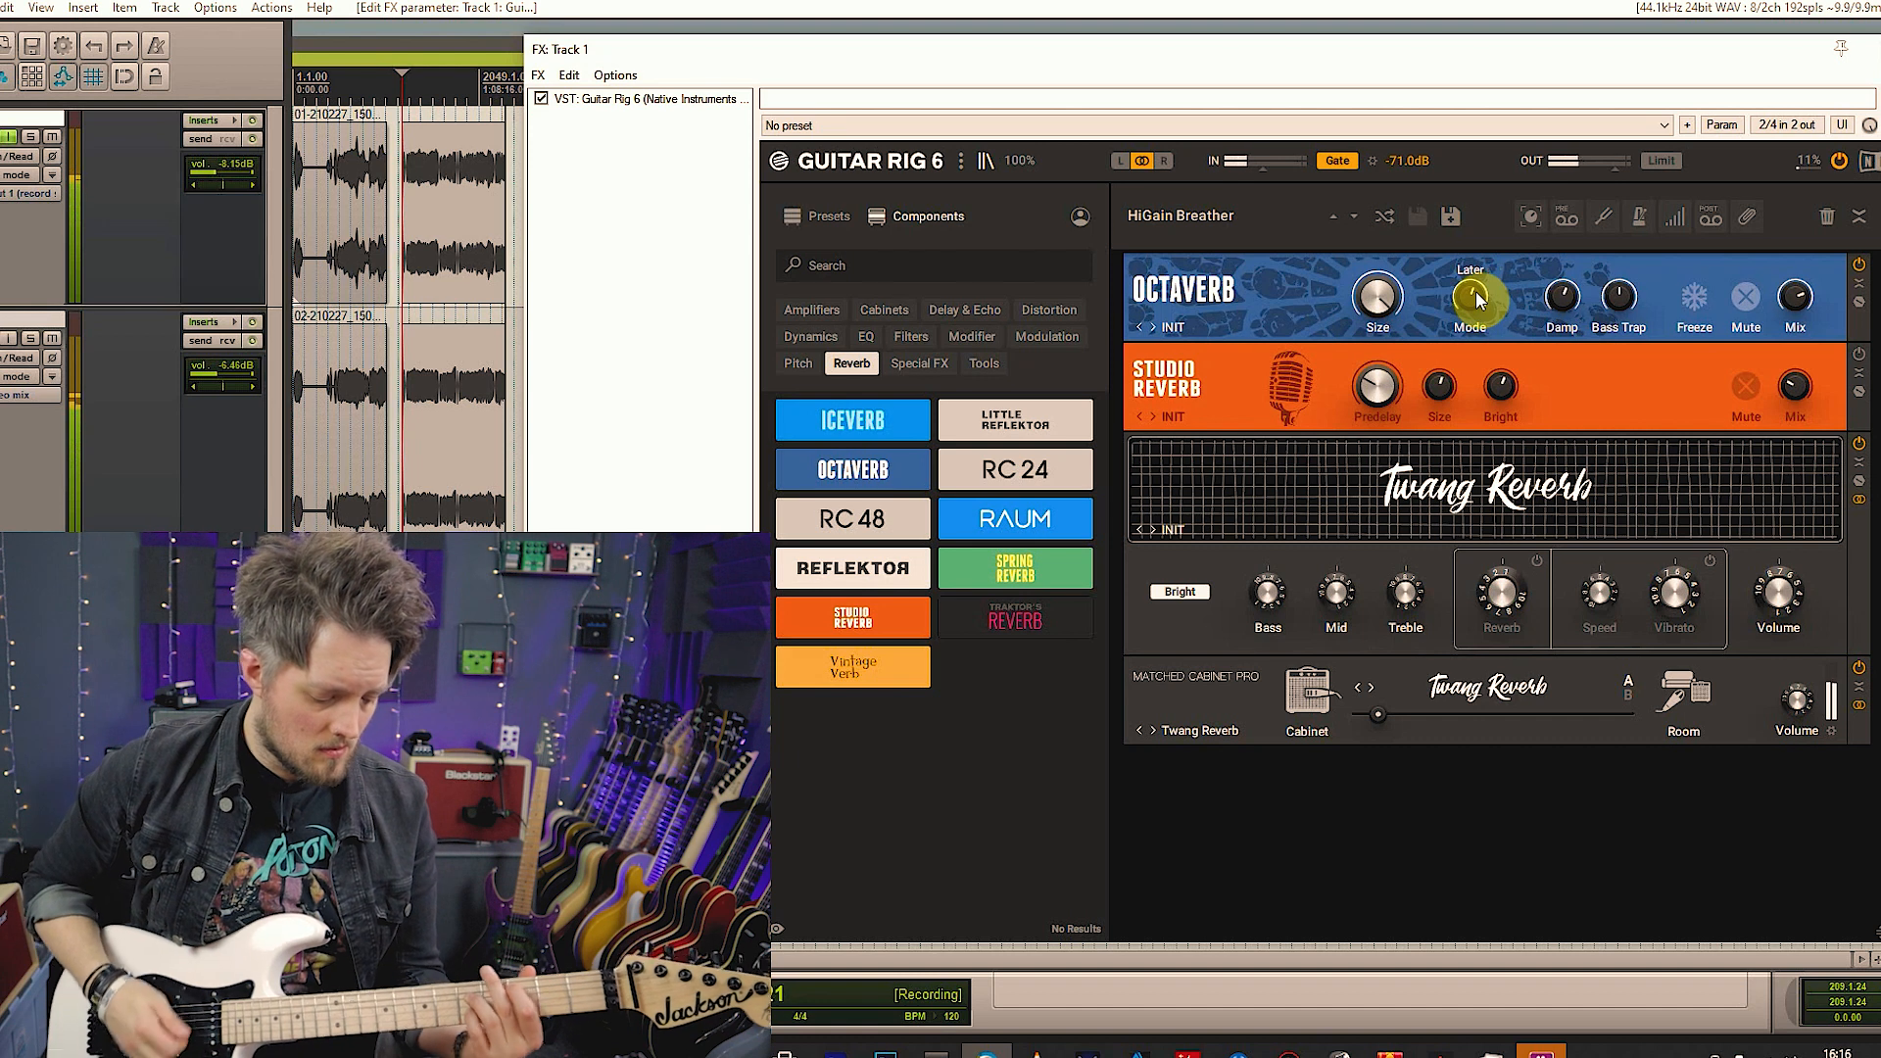
click(1476, 298)
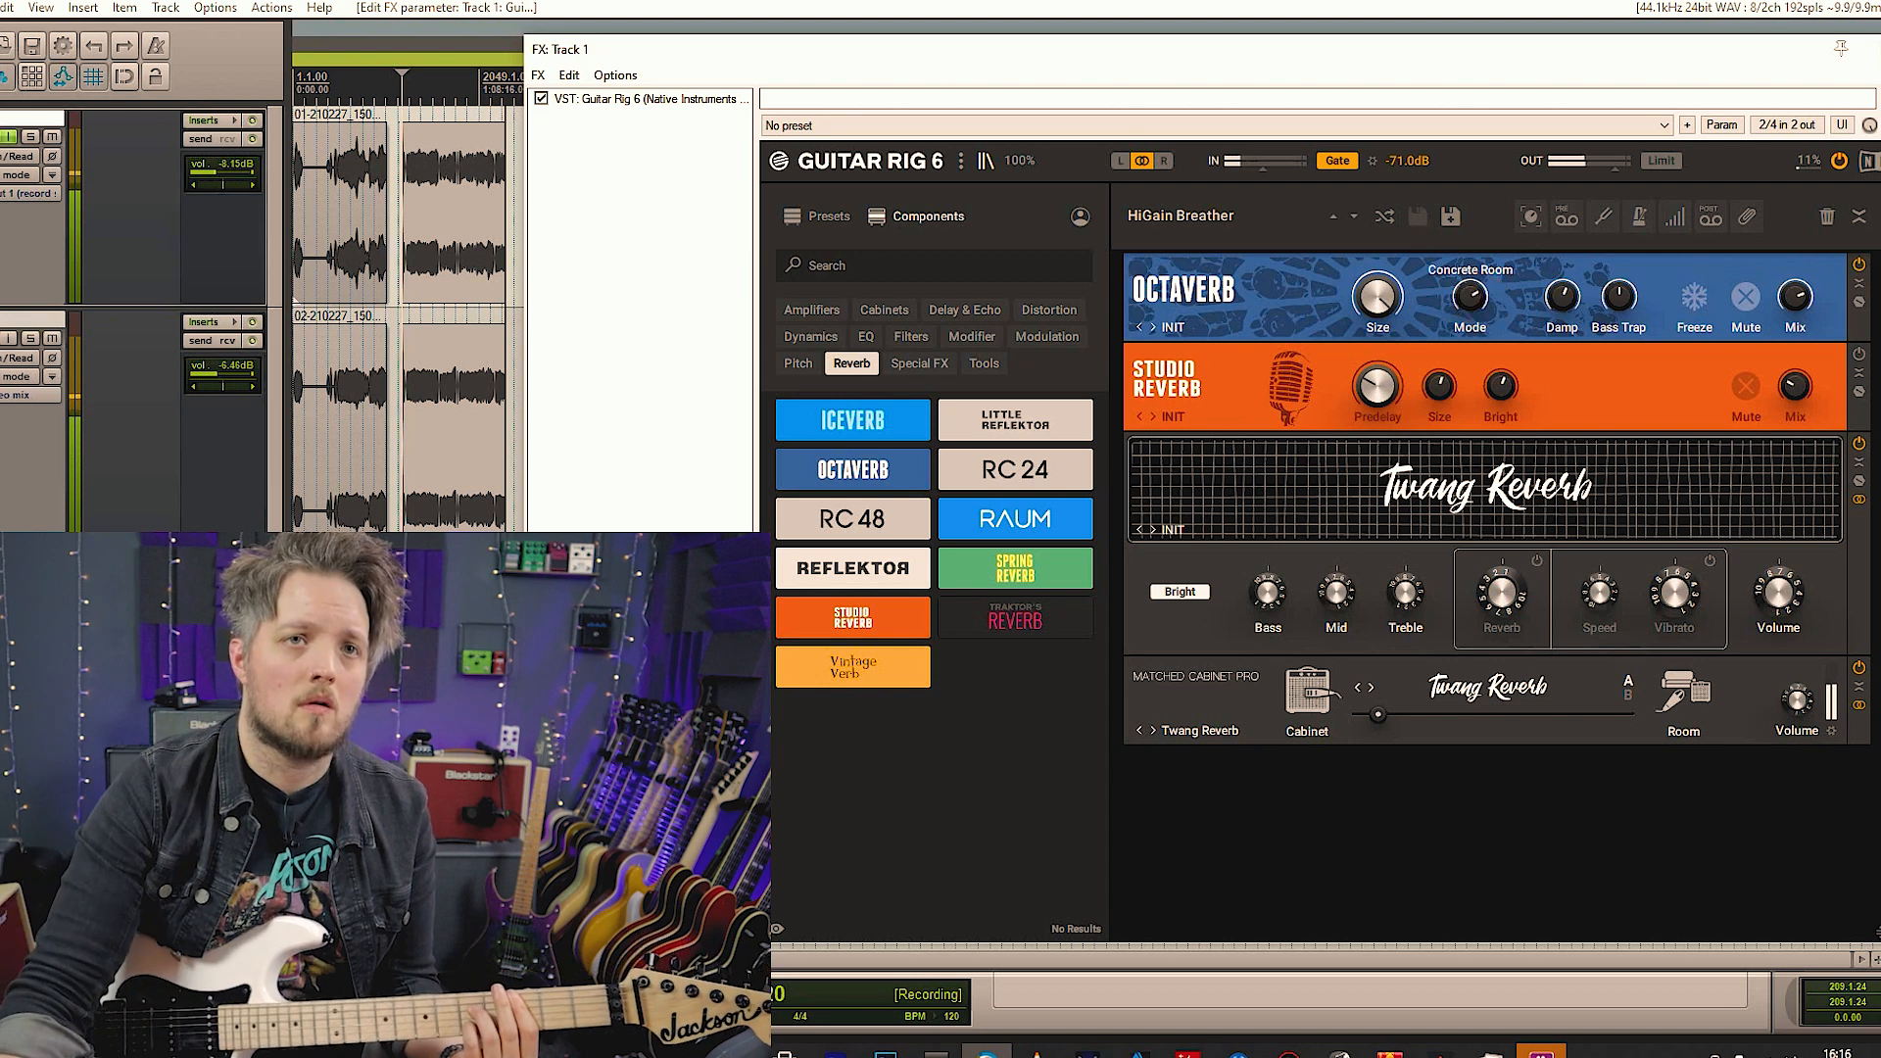
click(1476, 298)
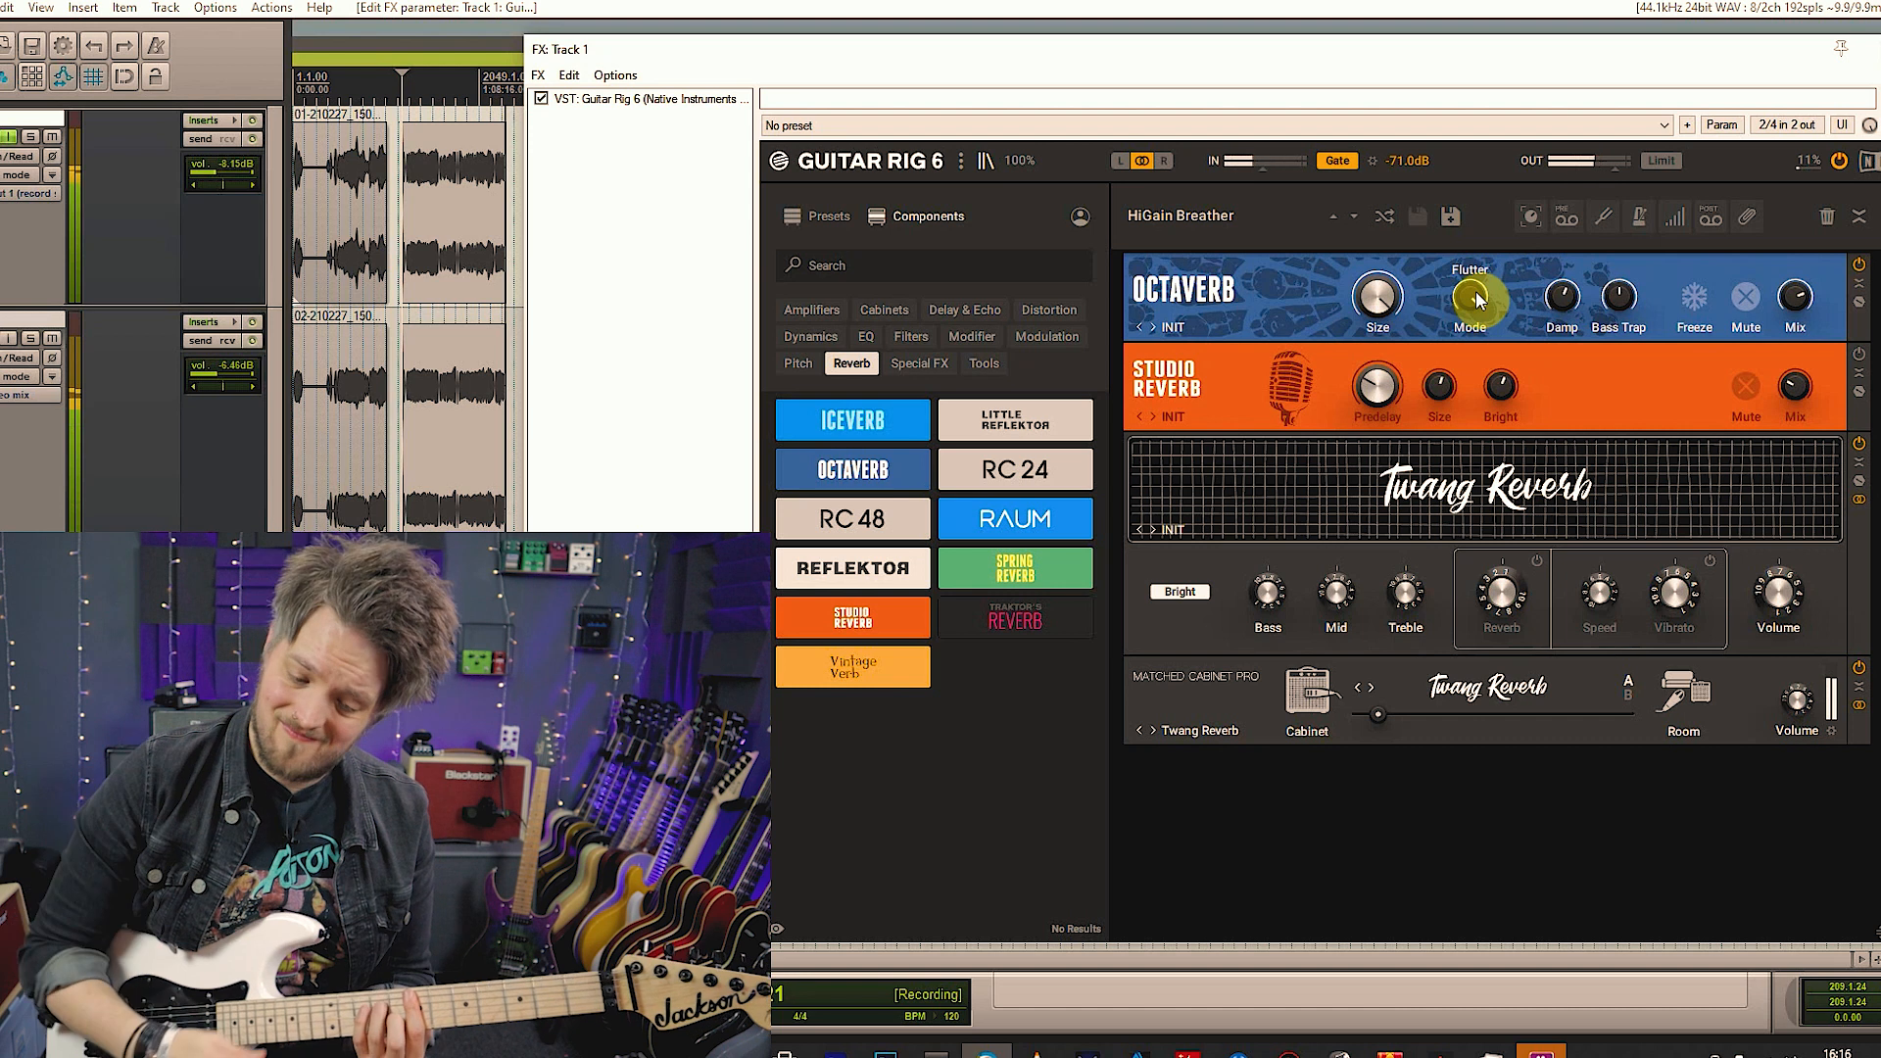
click(1476, 298)
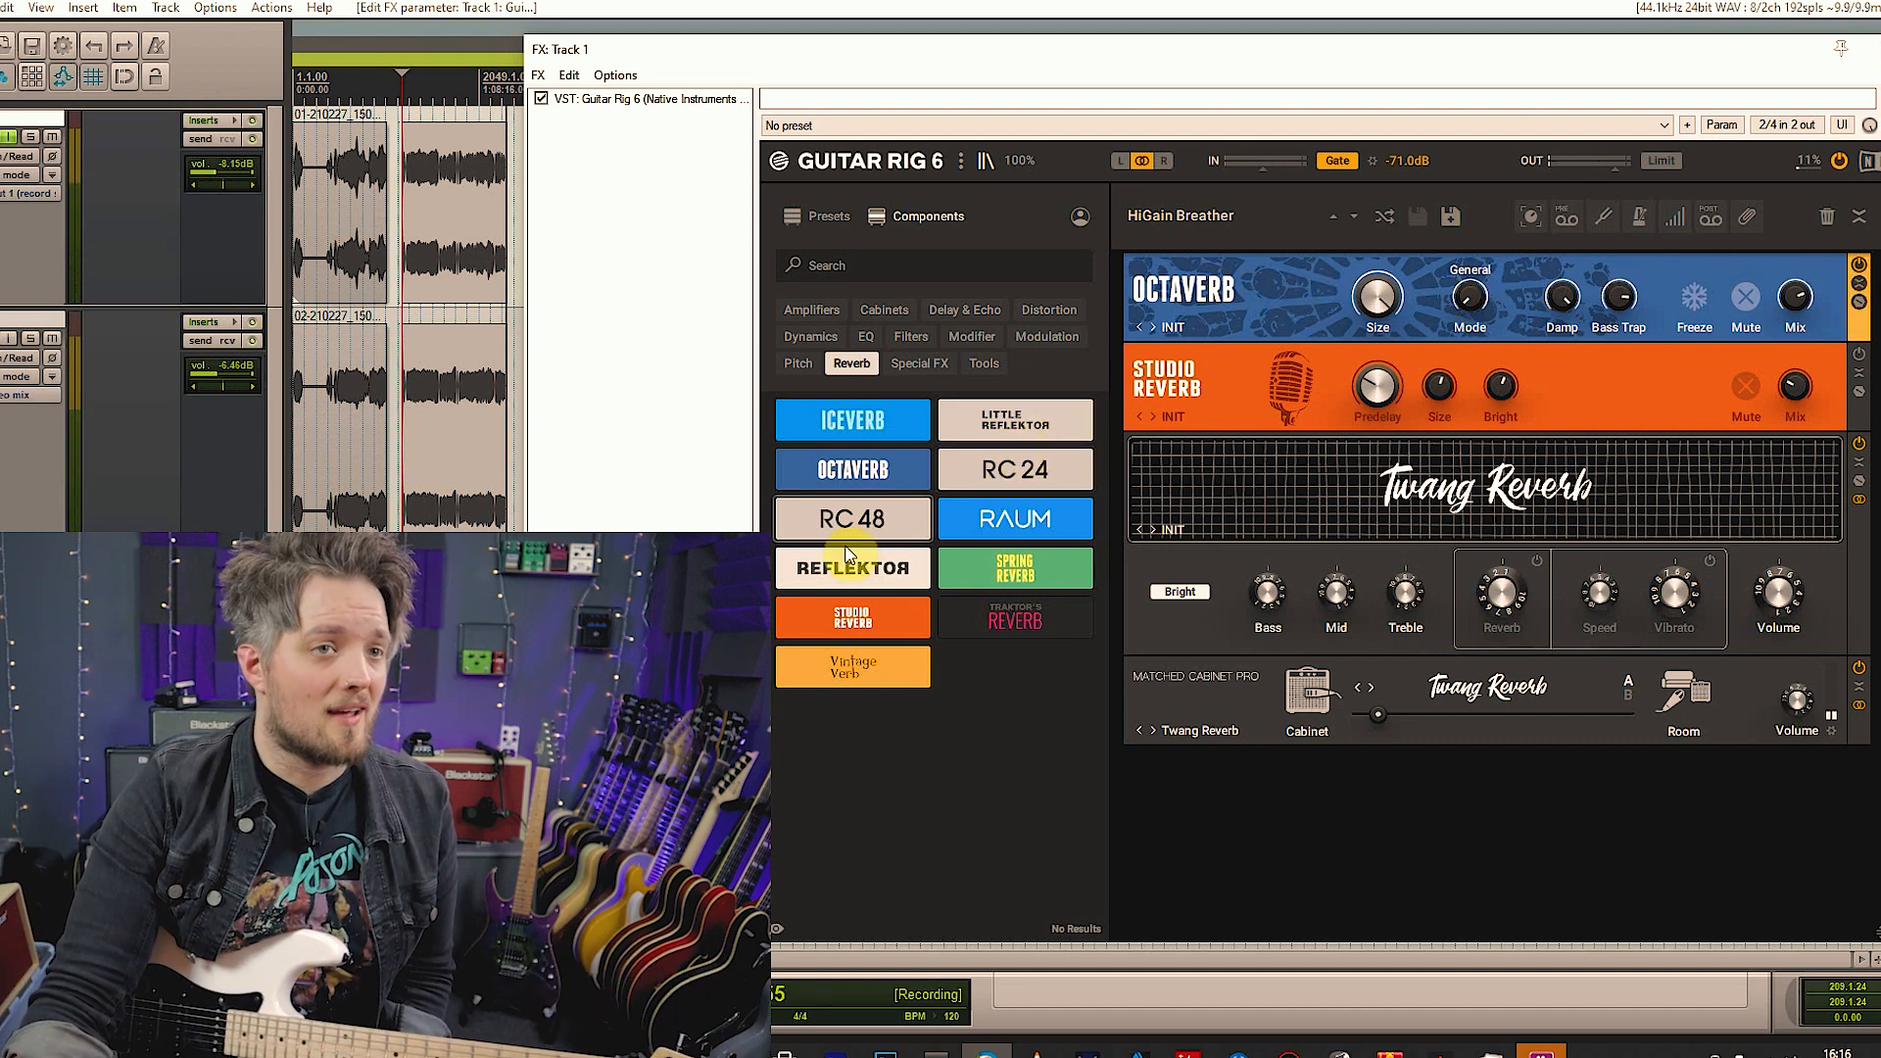
Replace Octaverb with Vintage Verb, and try its Silver Short plate and Amp spring settings
drag(850, 666, 1412, 296)
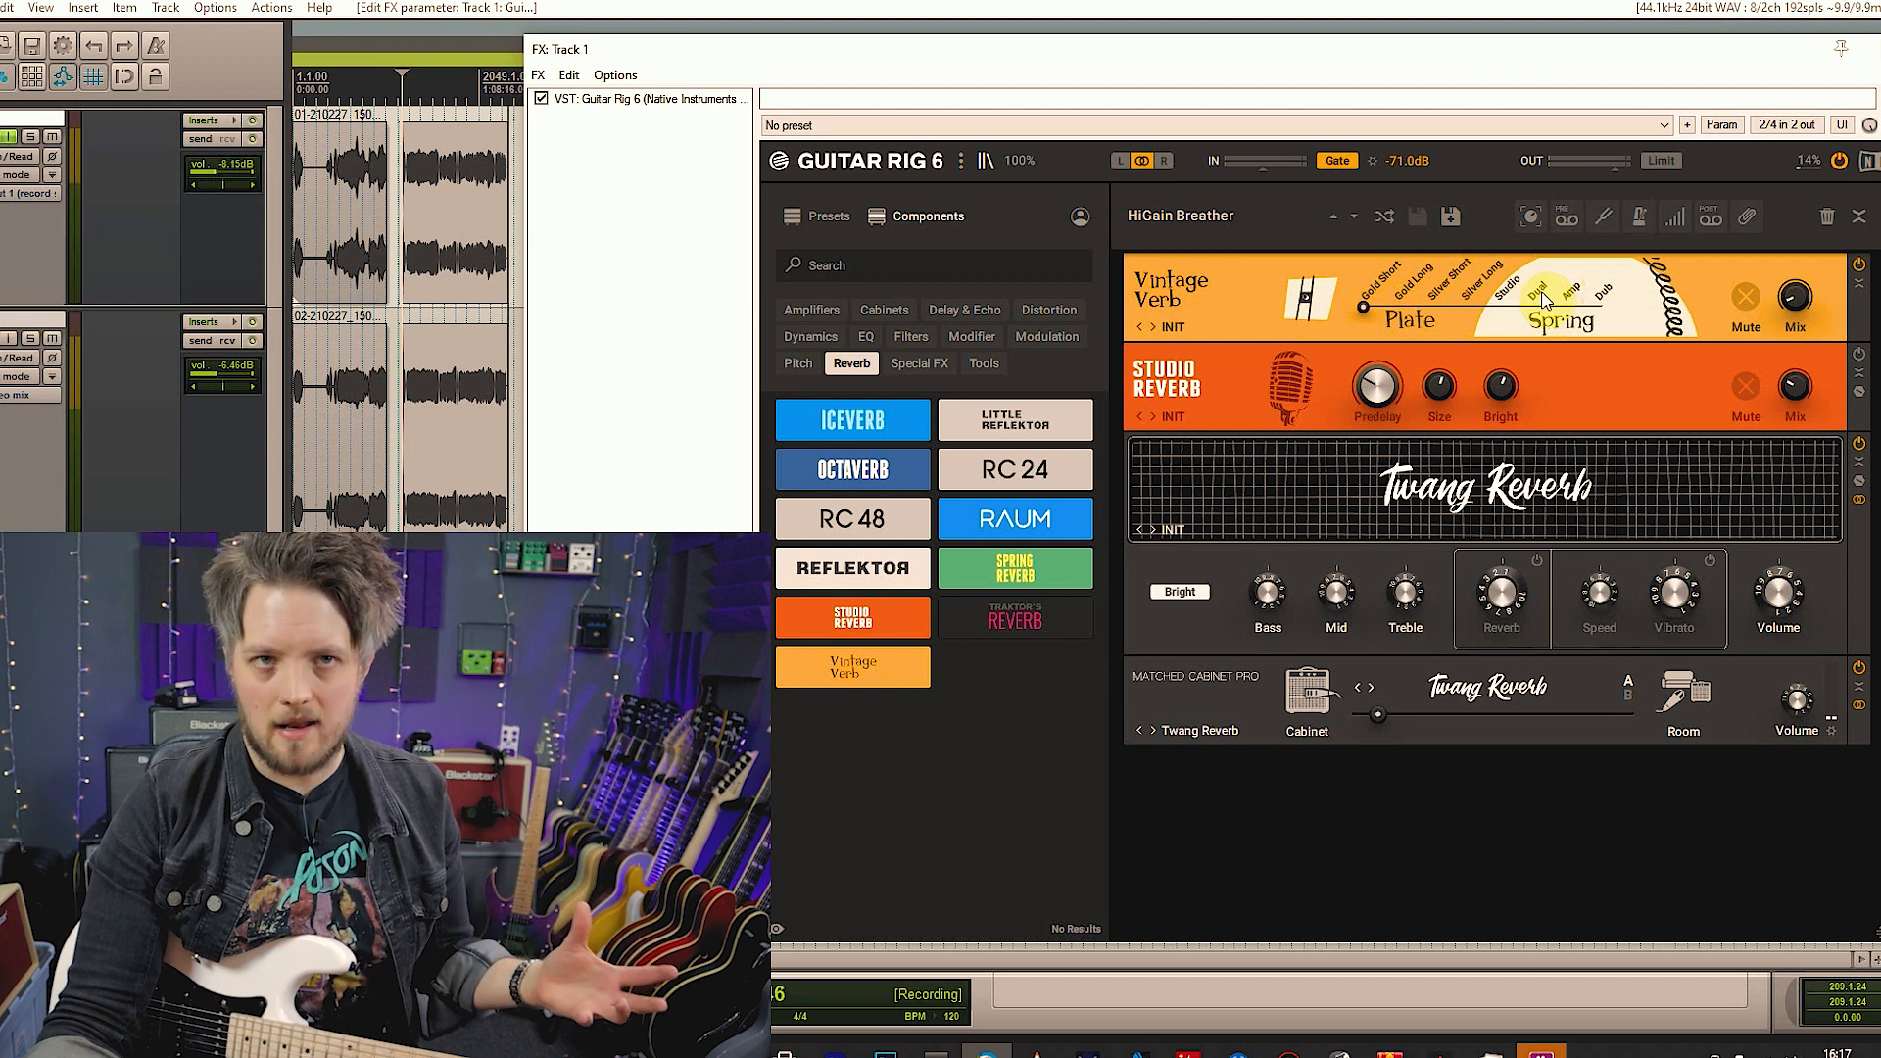
mouse_move(1795, 295)
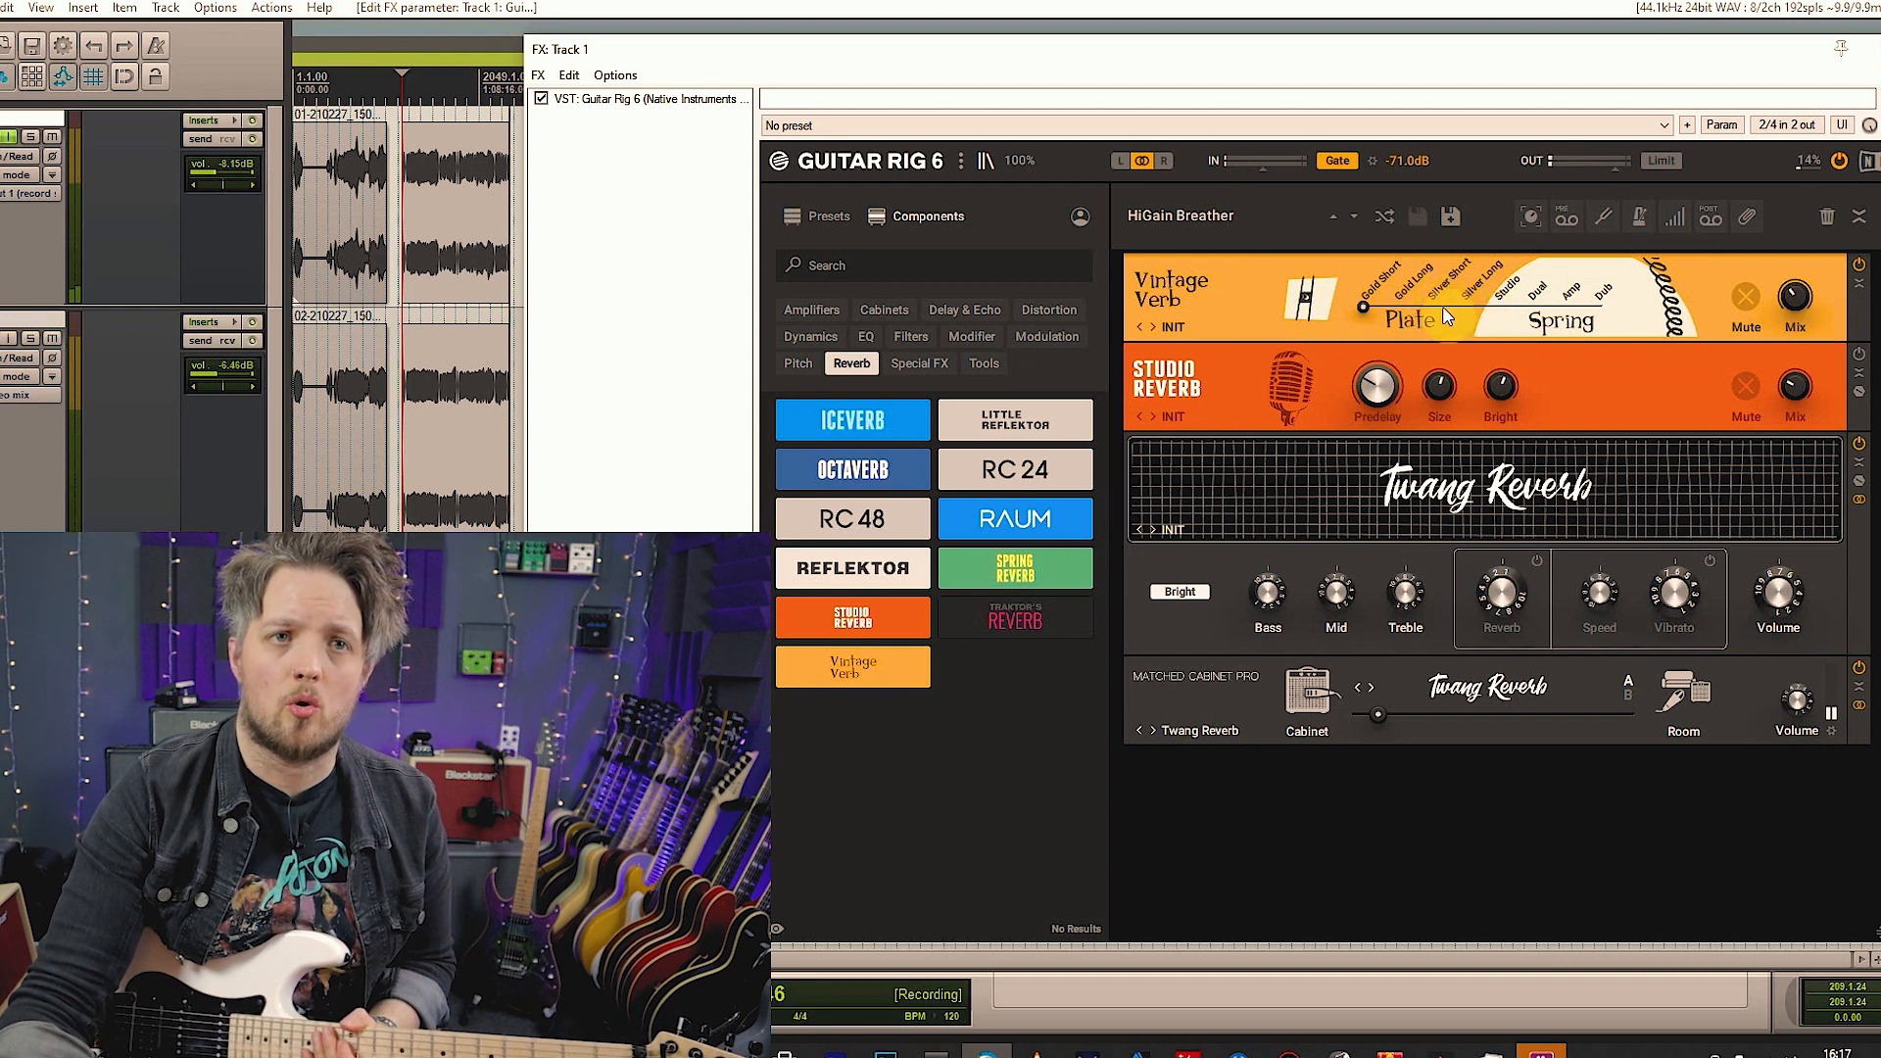
click(1411, 297)
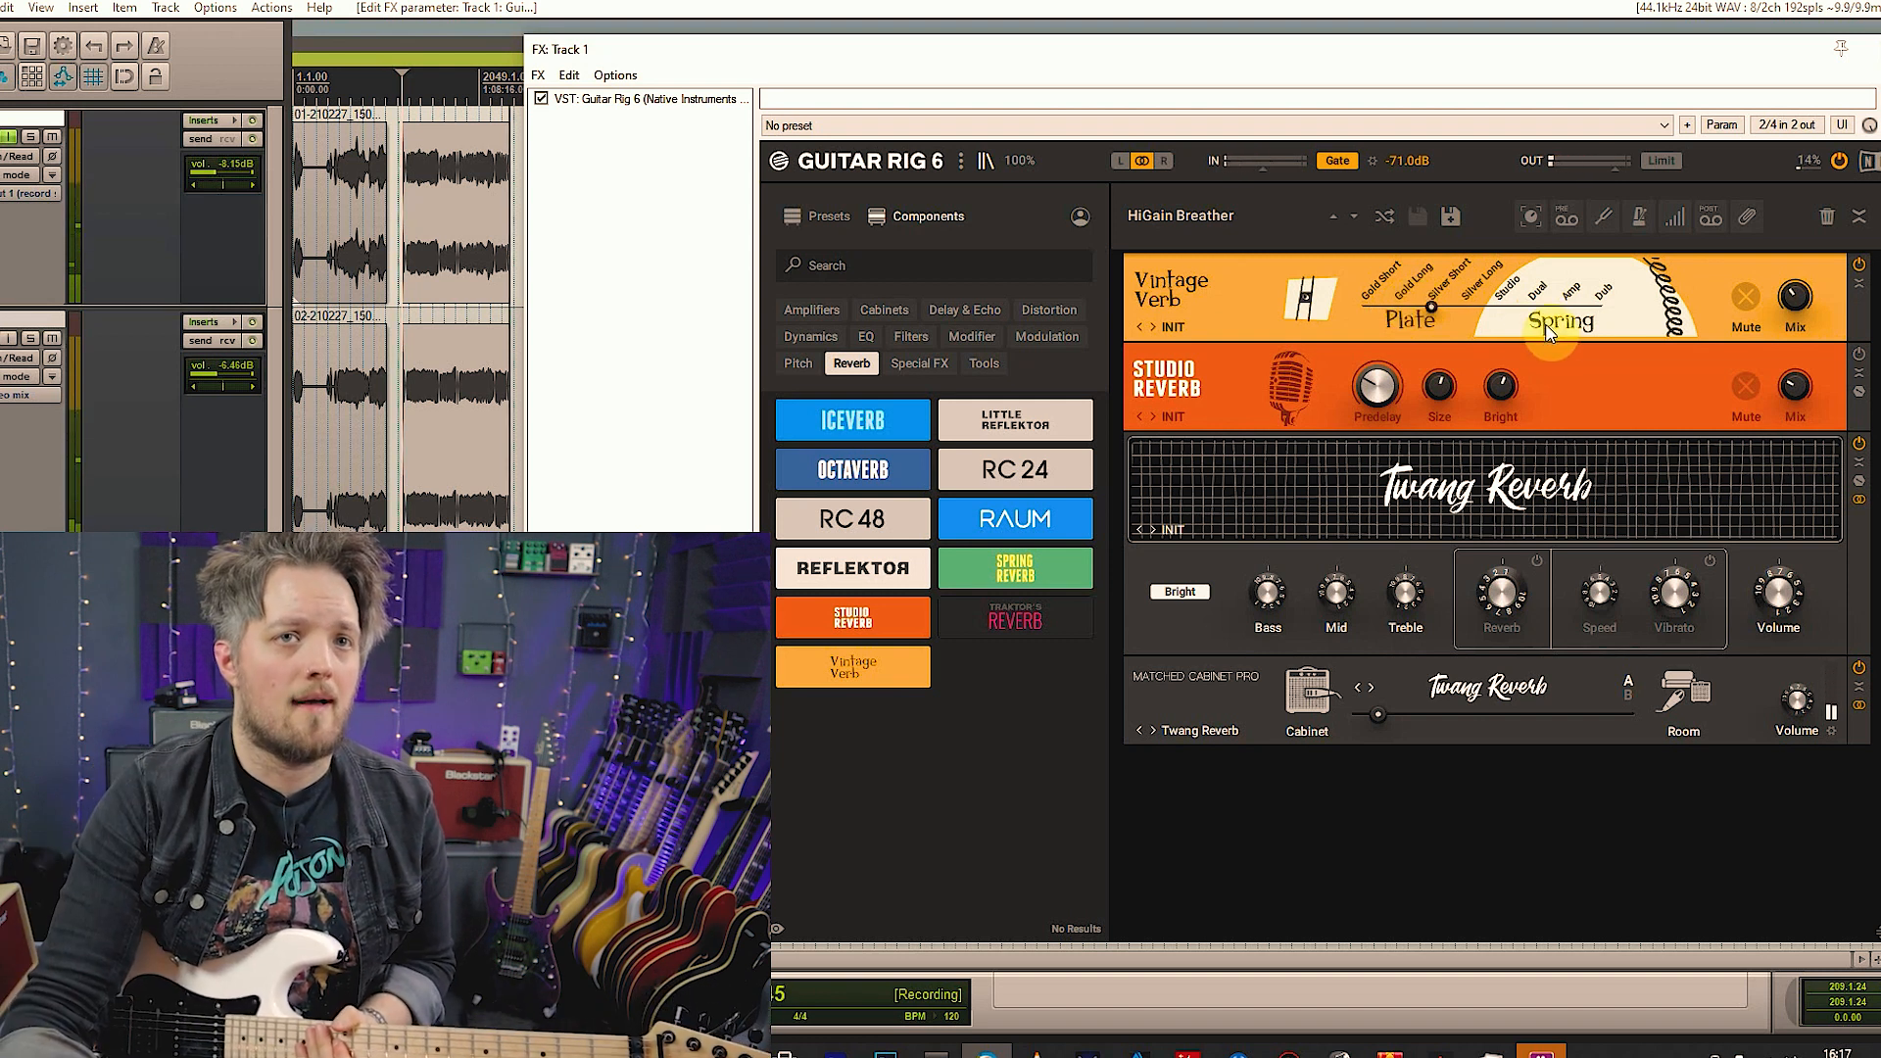
click(1572, 299)
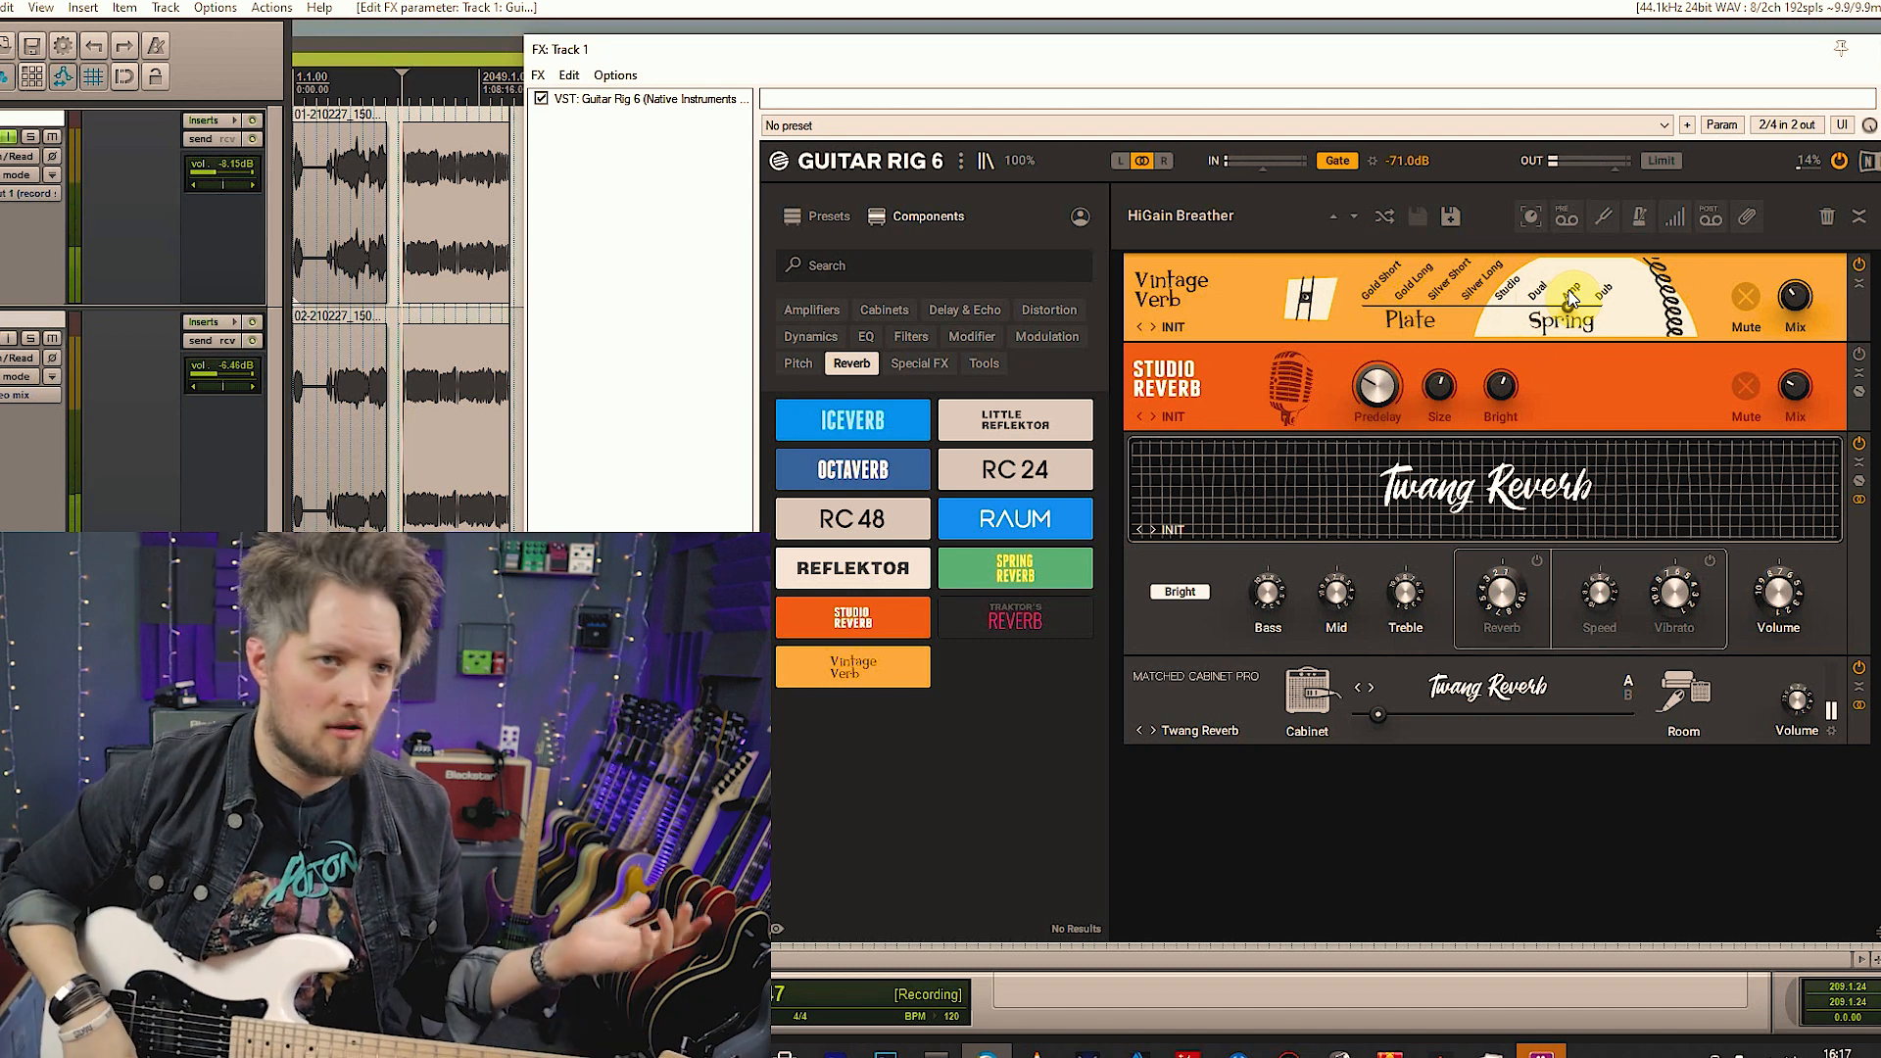
Replace Studio Reverb with RC 48 and load its Sound FX preset Grainy Echoes
drag(847, 520, 1452, 392)
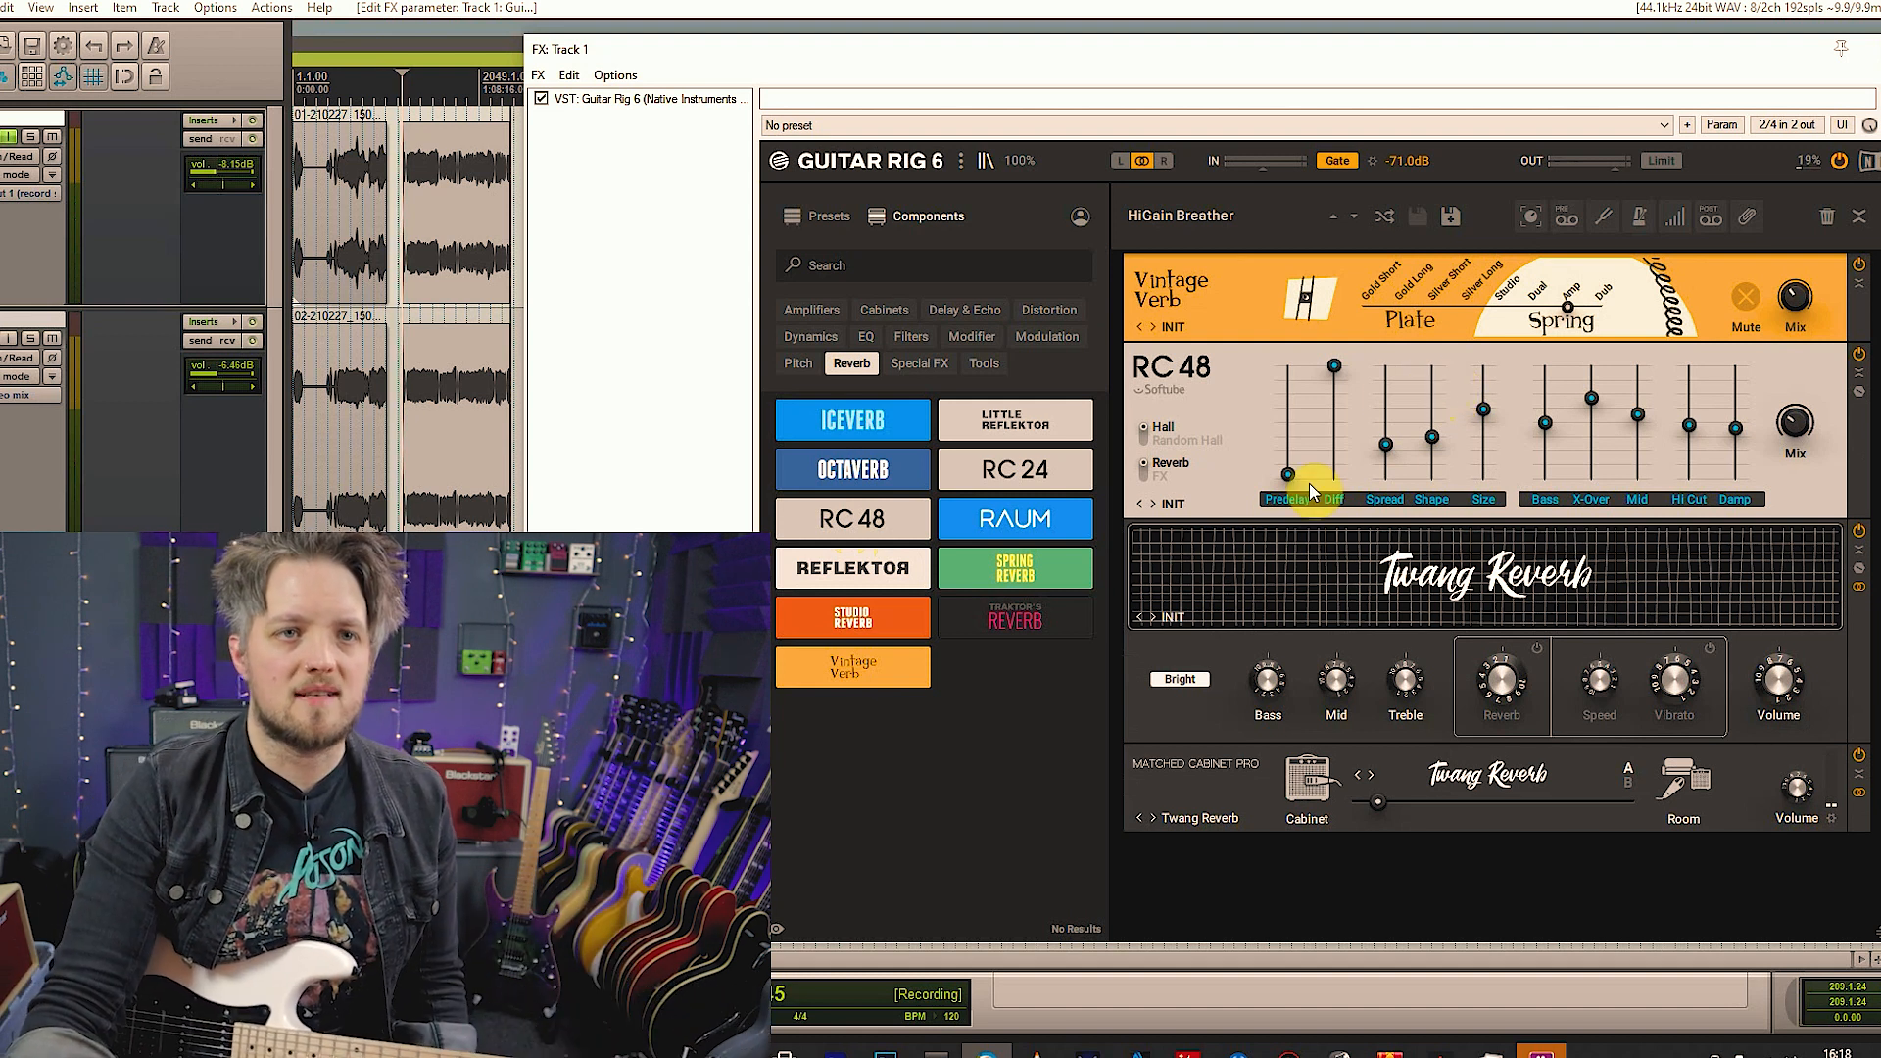
click(1178, 508)
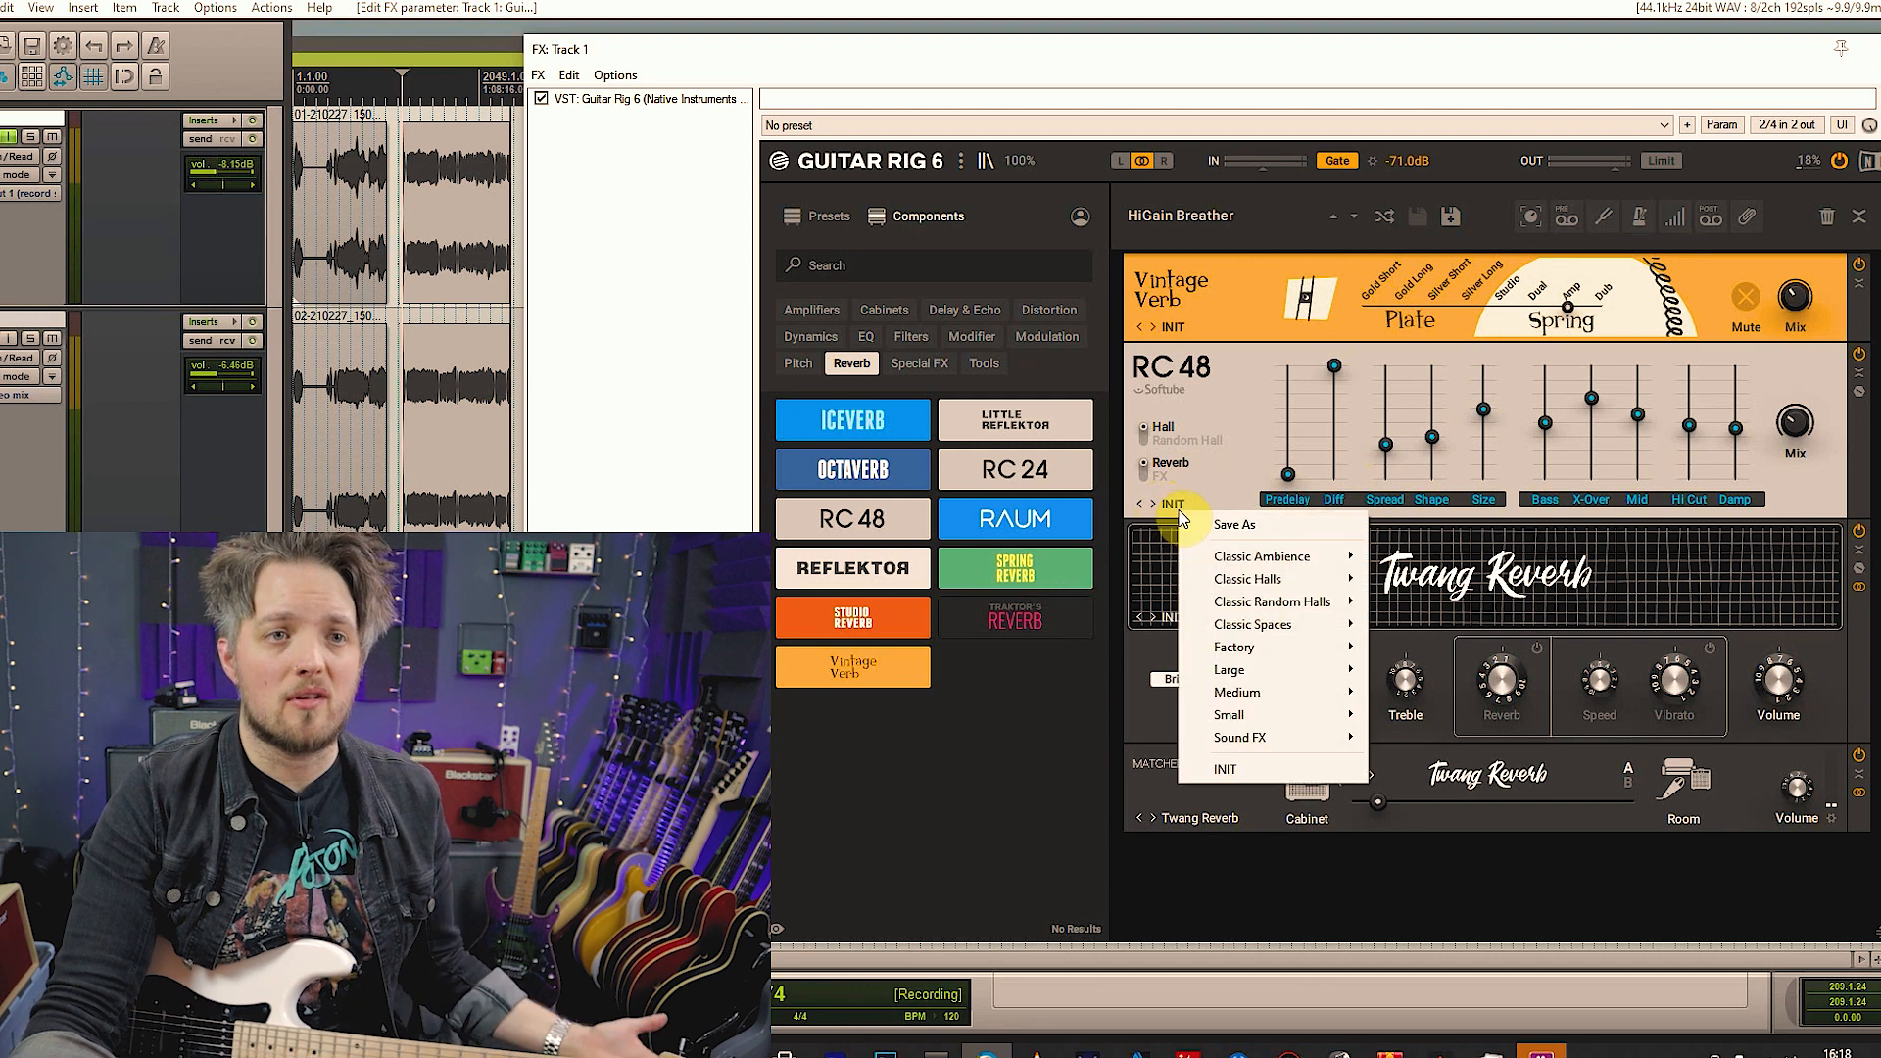
mouse_move(1289, 737)
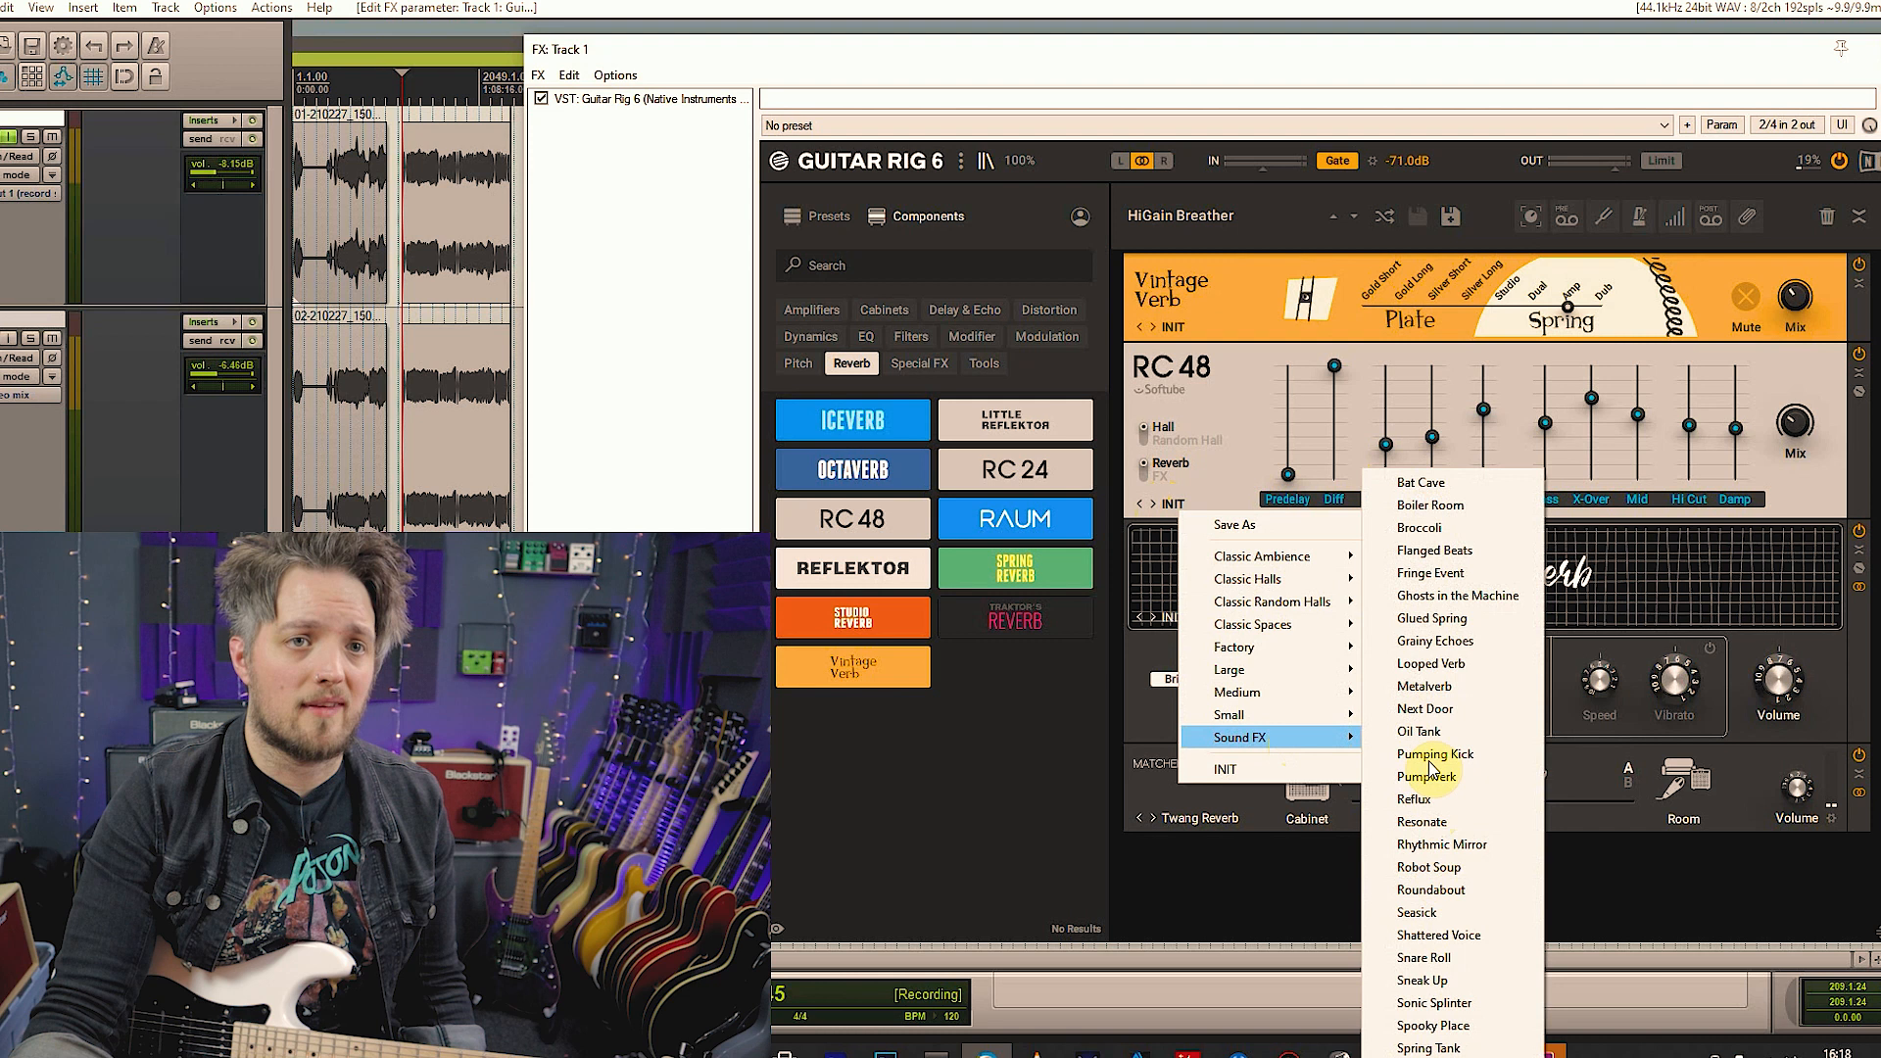
click(1435, 641)
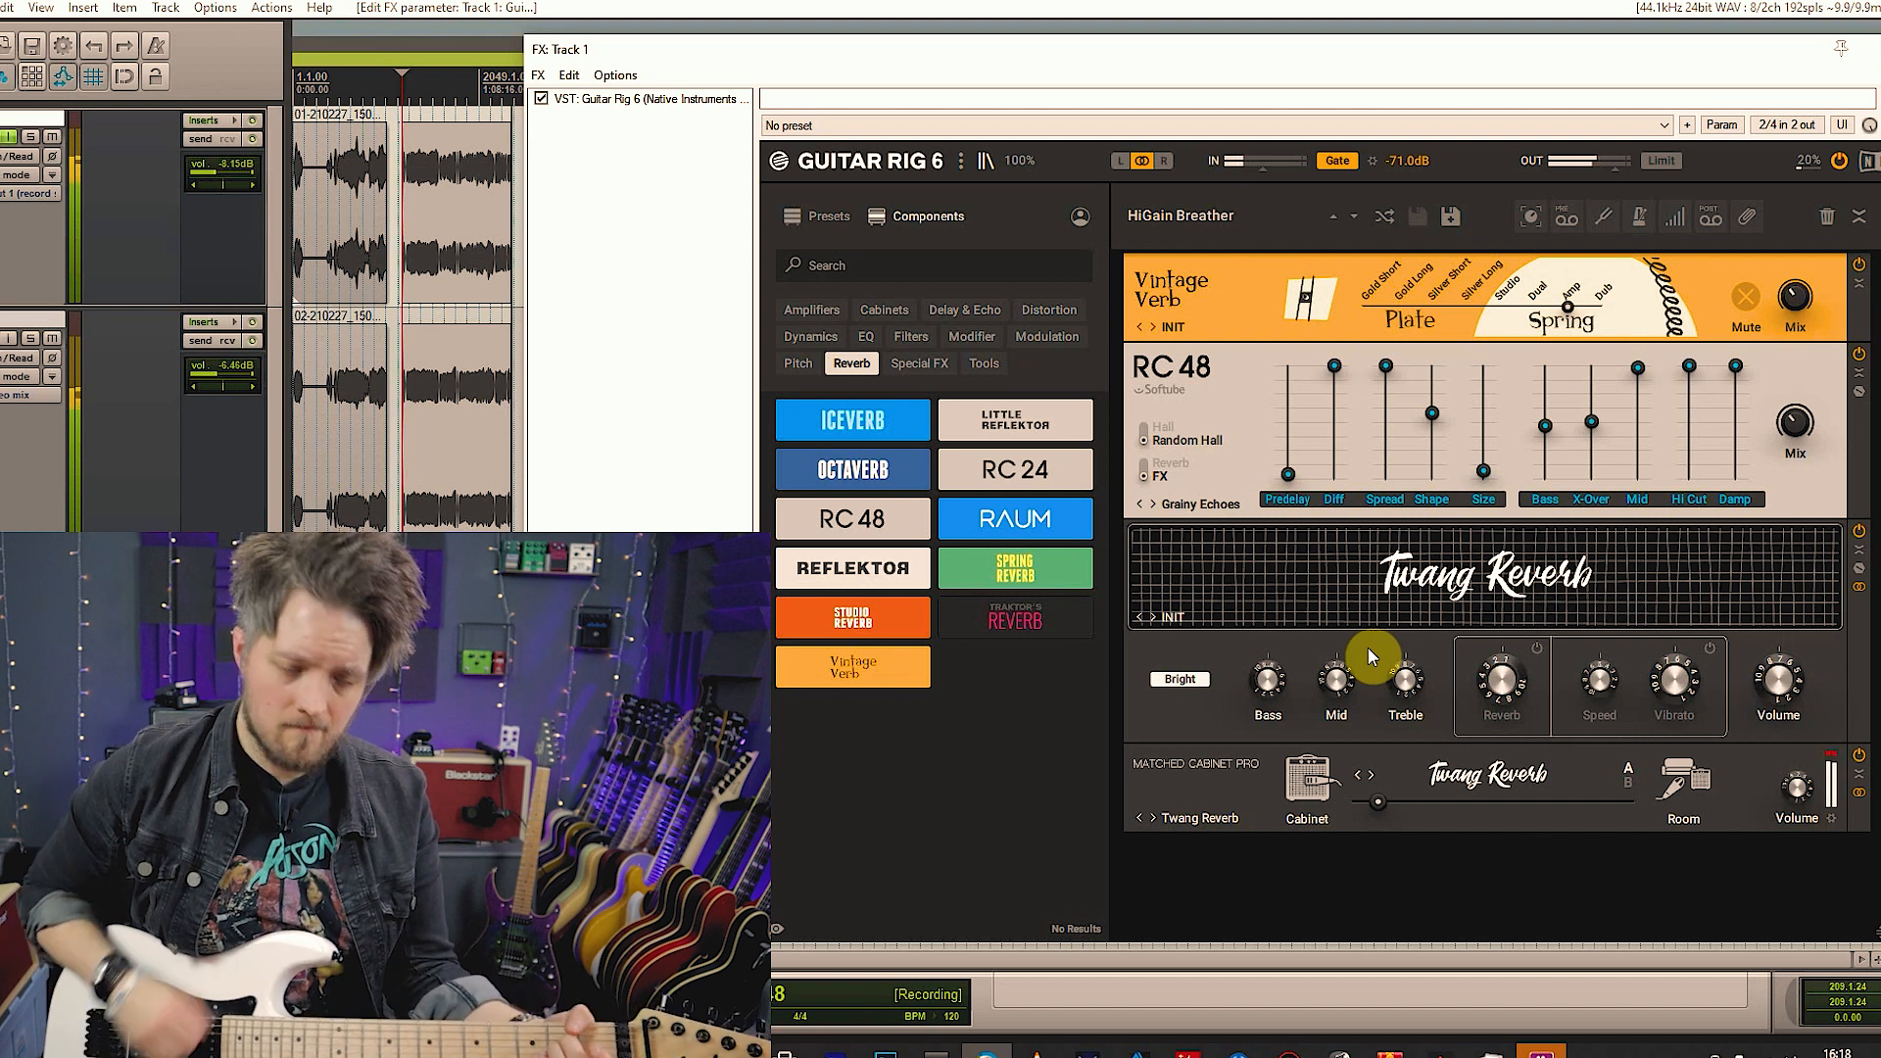
Load the Classic Spaces preset Music Club Rnd in RC 48, and replace RC 48 with RC 24
click(1202, 504)
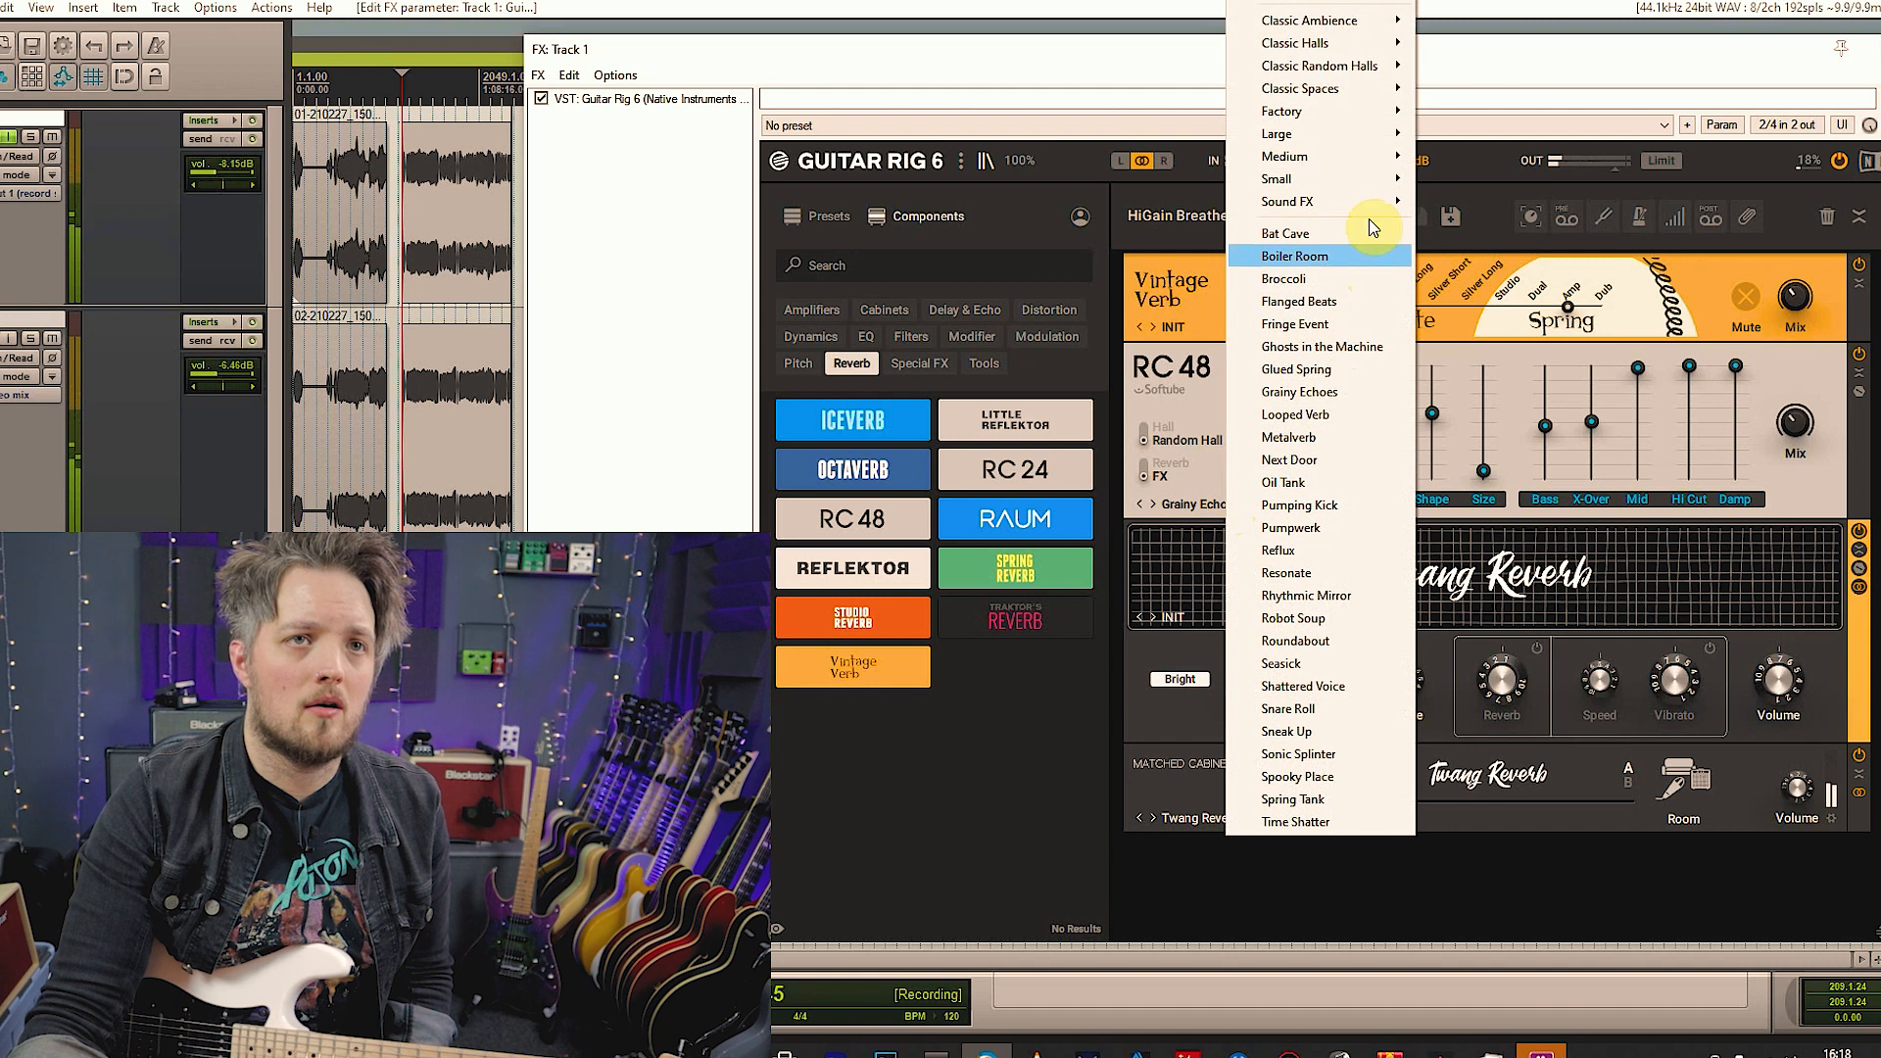
mouse_move(1348, 82)
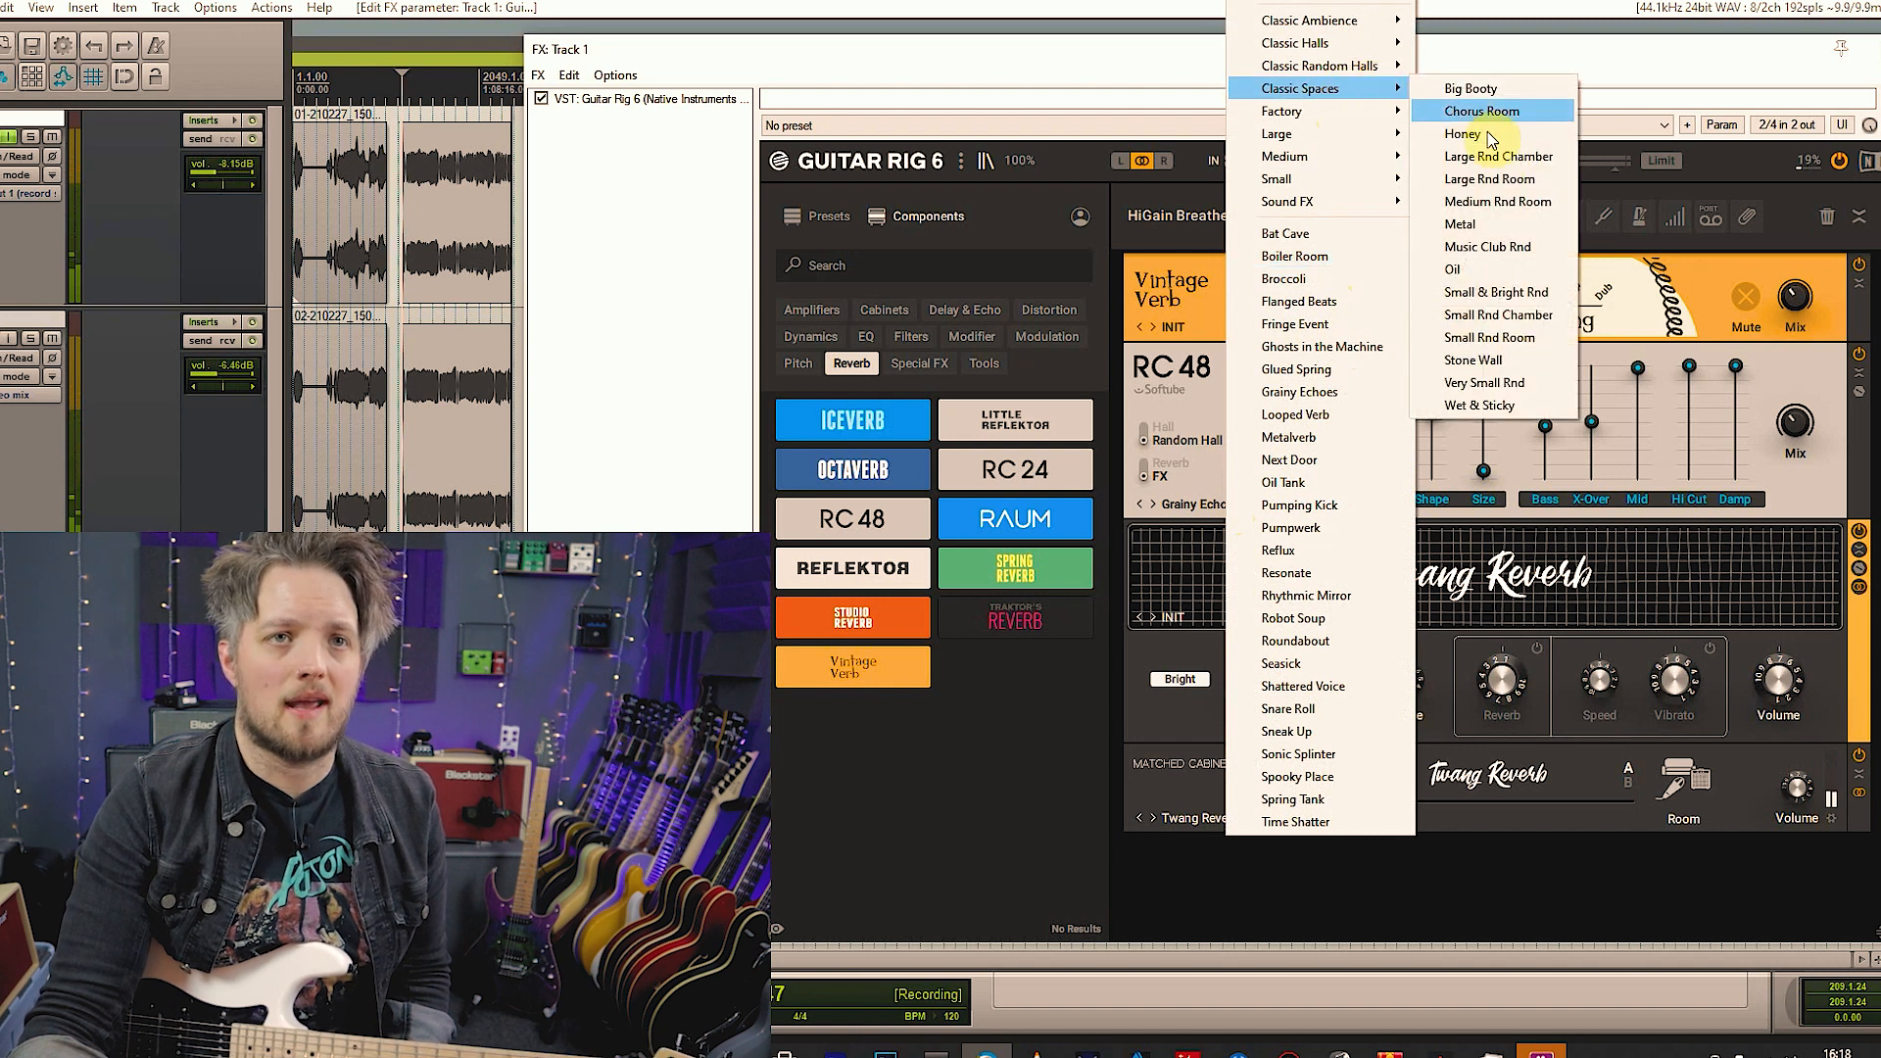
click(1513, 249)
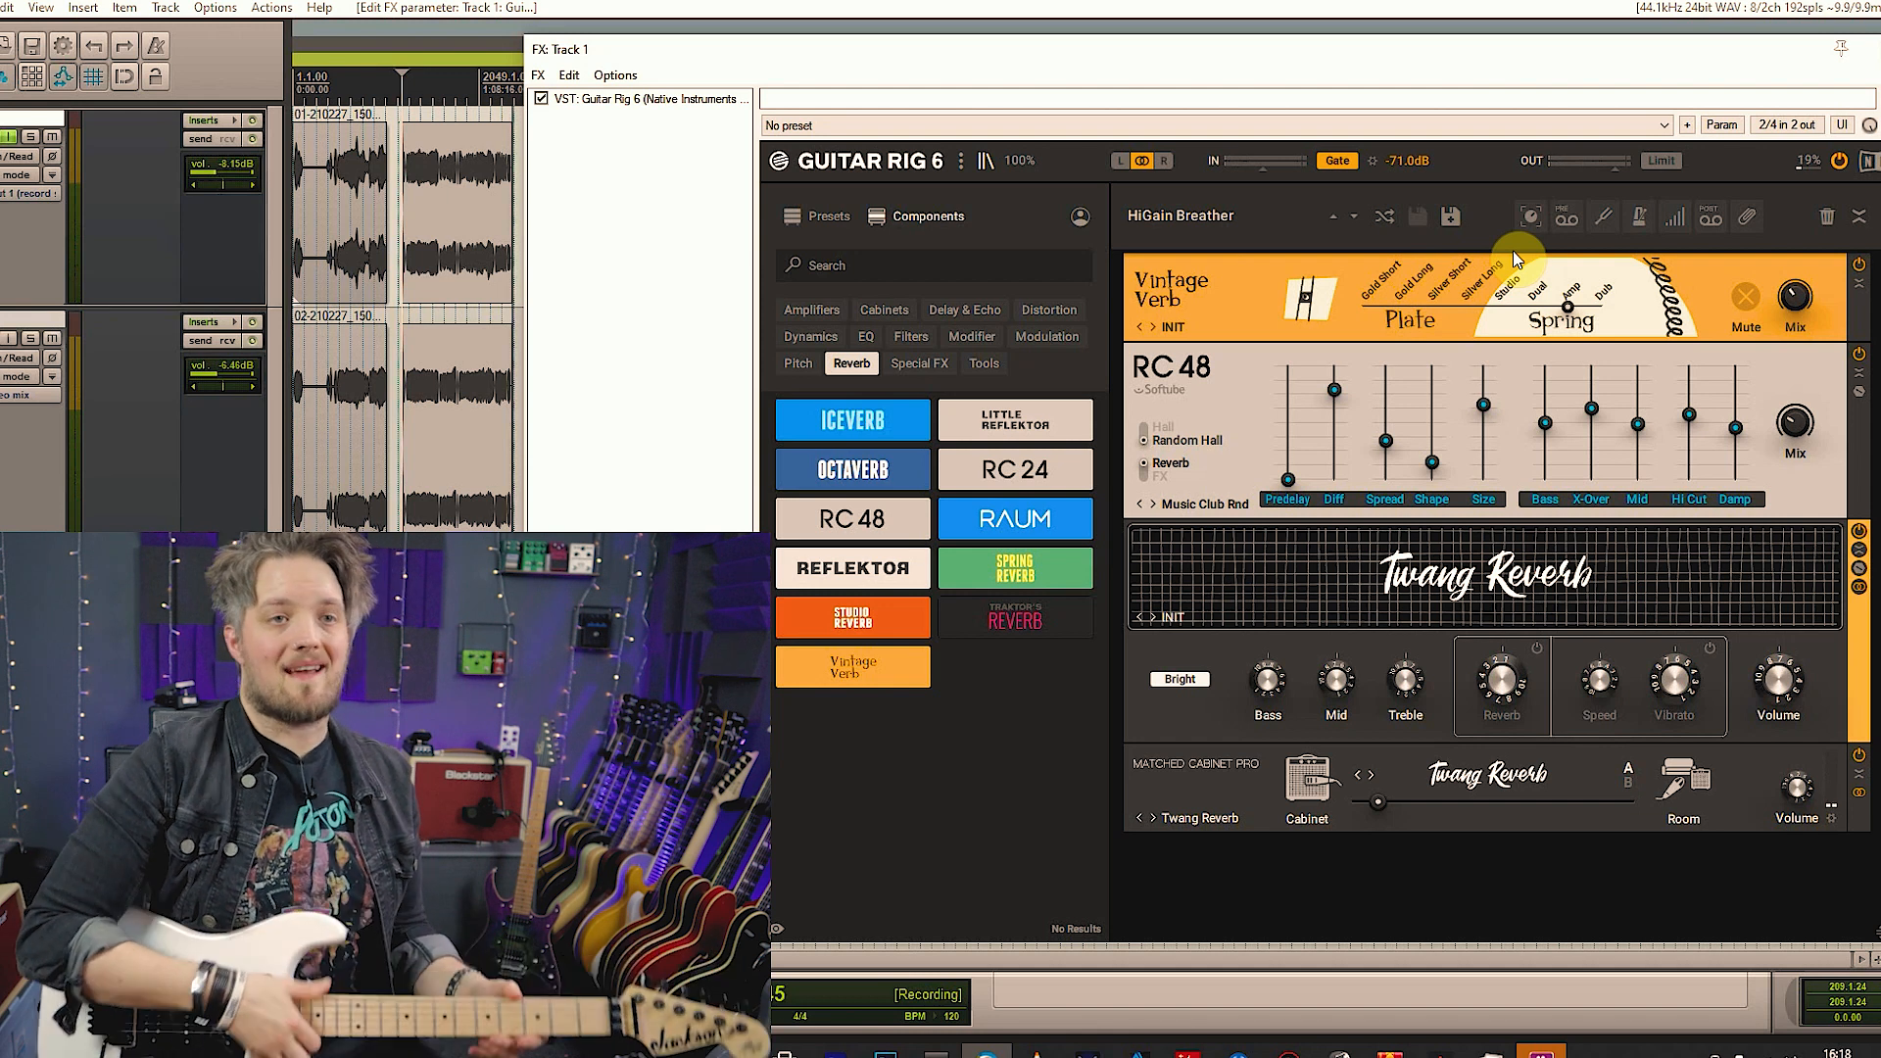
drag(1021, 483, 1384, 402)
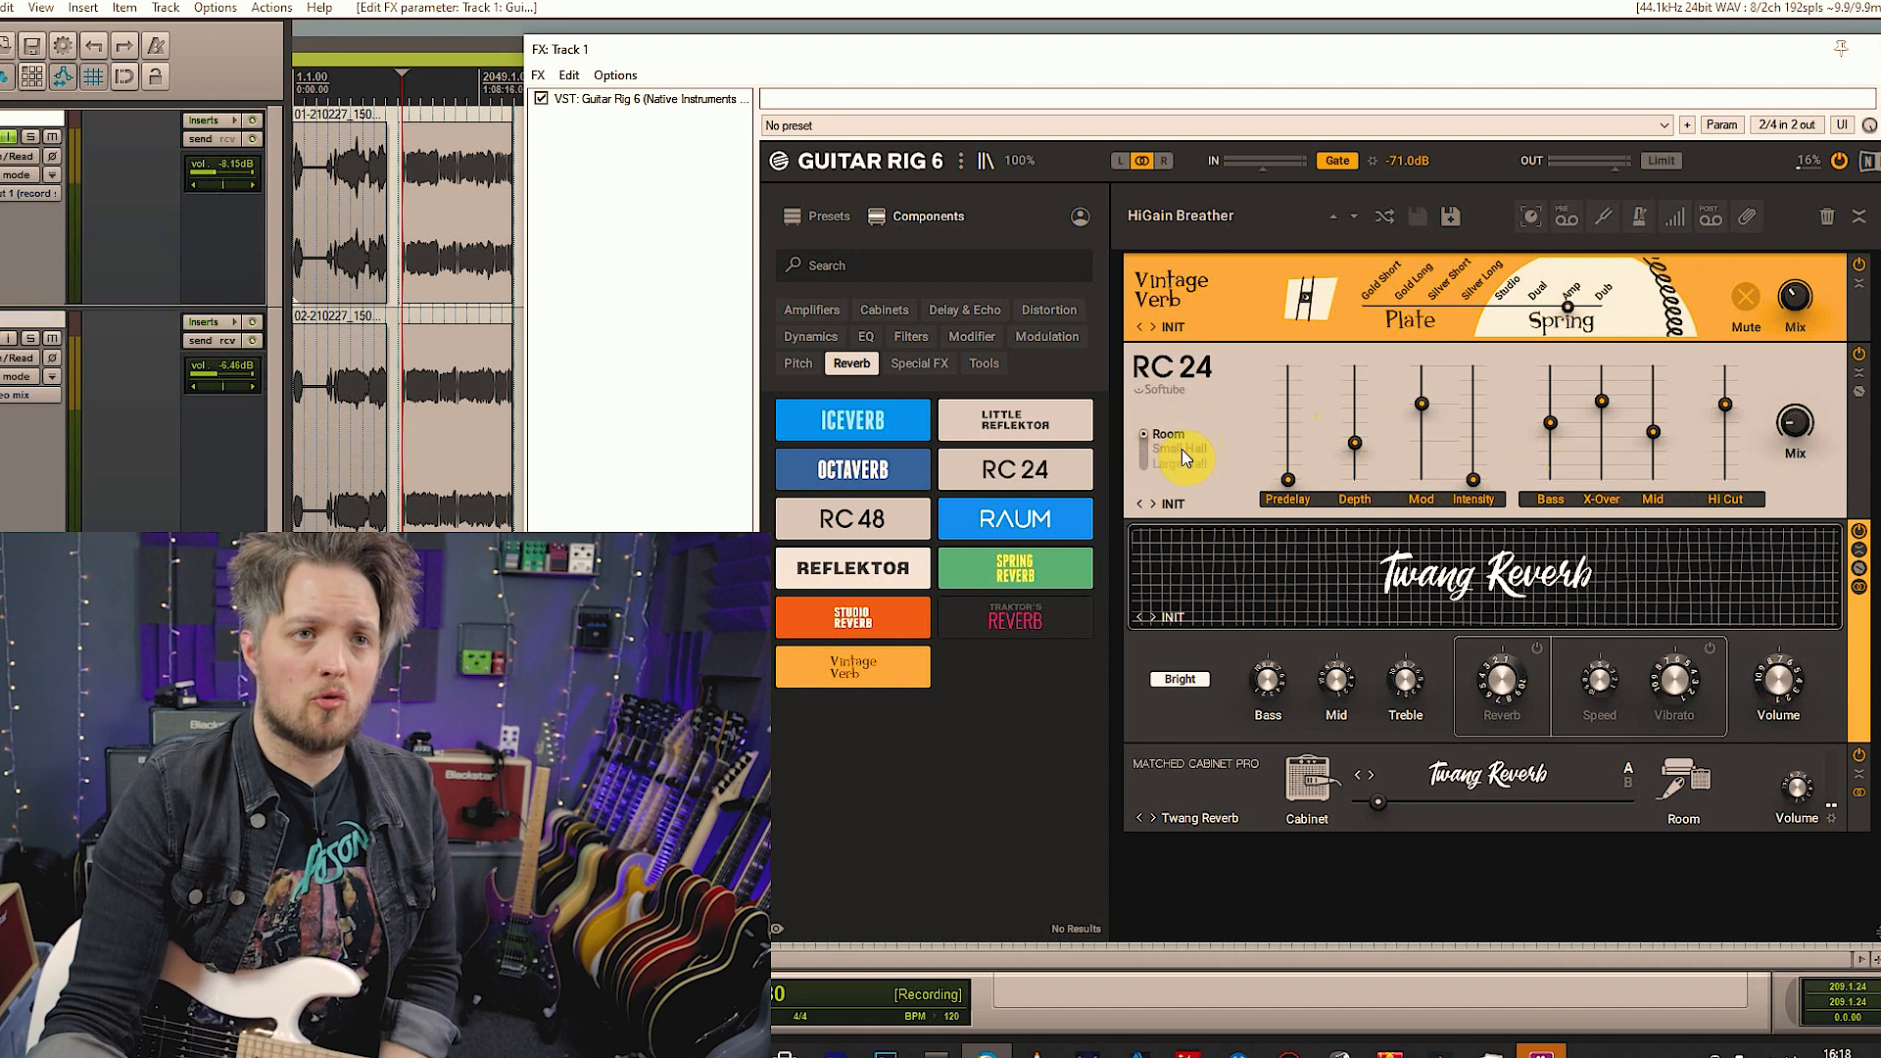
Add Raum in front of Studio Reverb and set its Modulation to about 56%
drag(852, 518, 1372, 444)
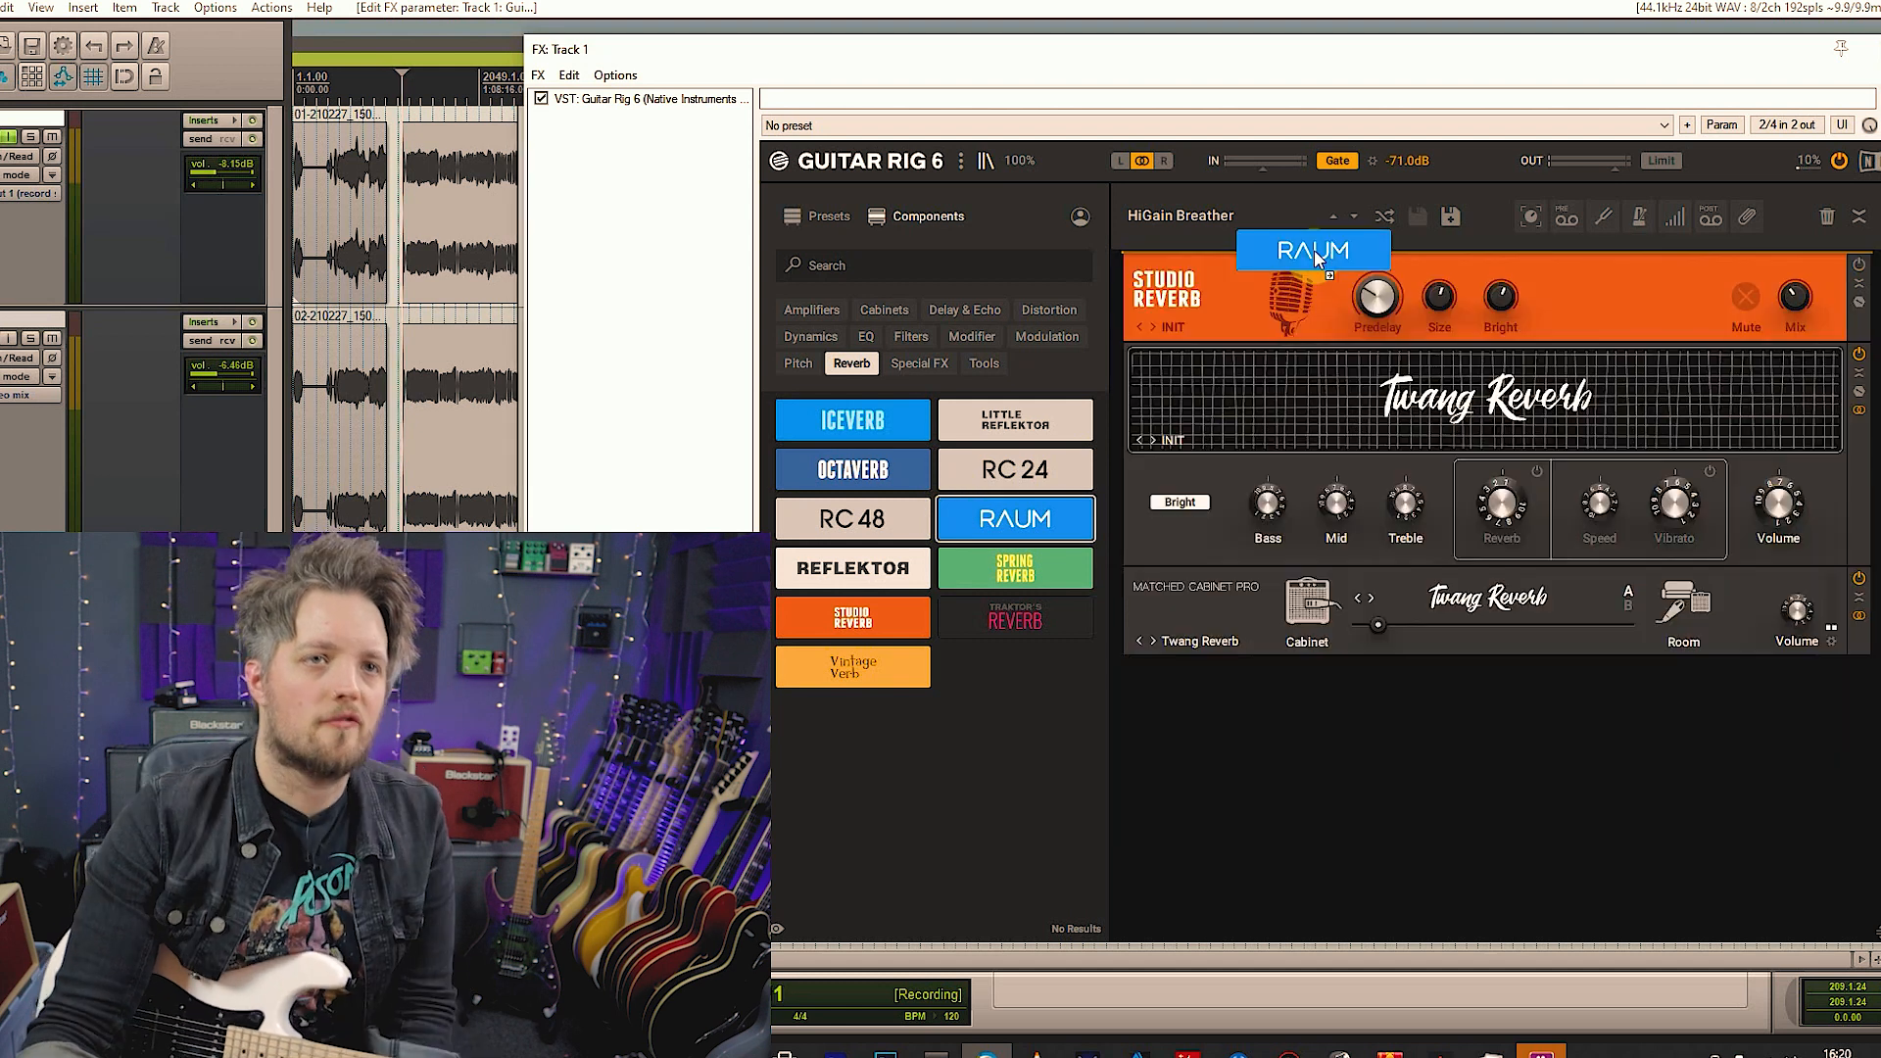
drag(1303, 244, 1317, 258)
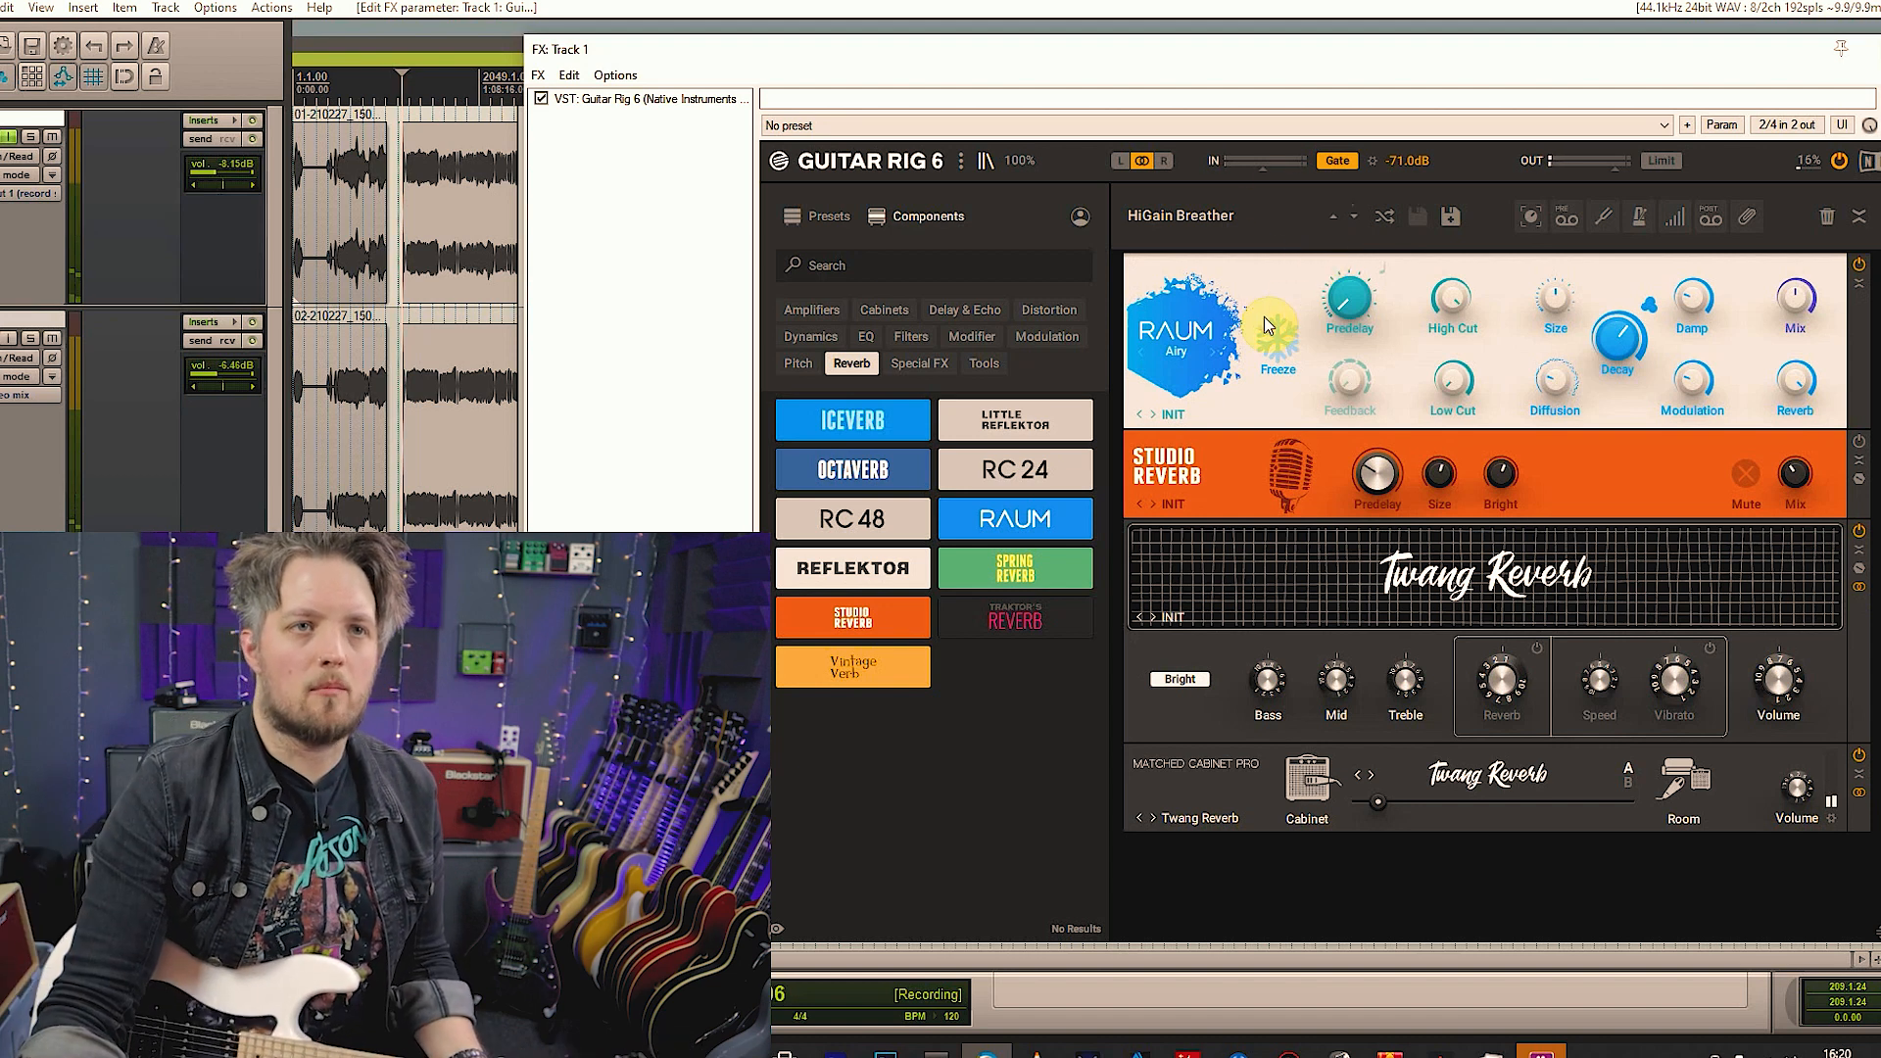
click(1176, 352)
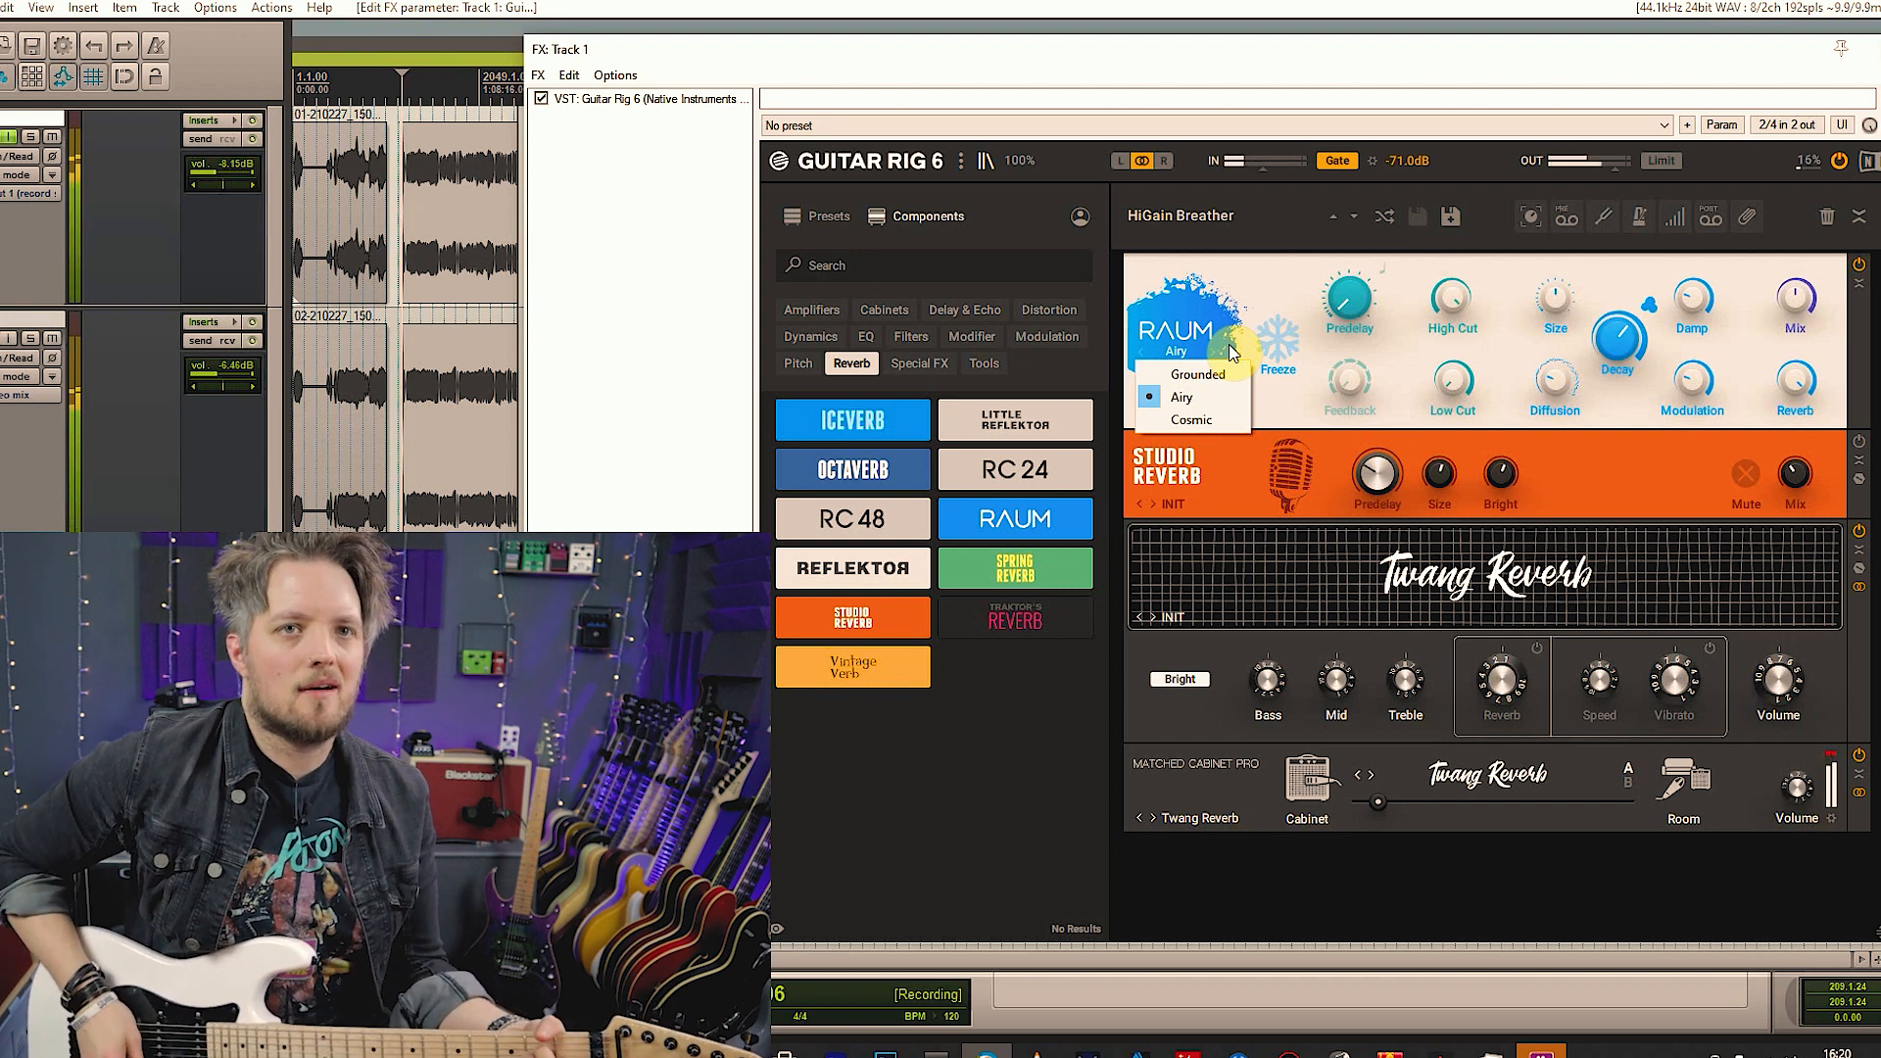
click(1621, 333)
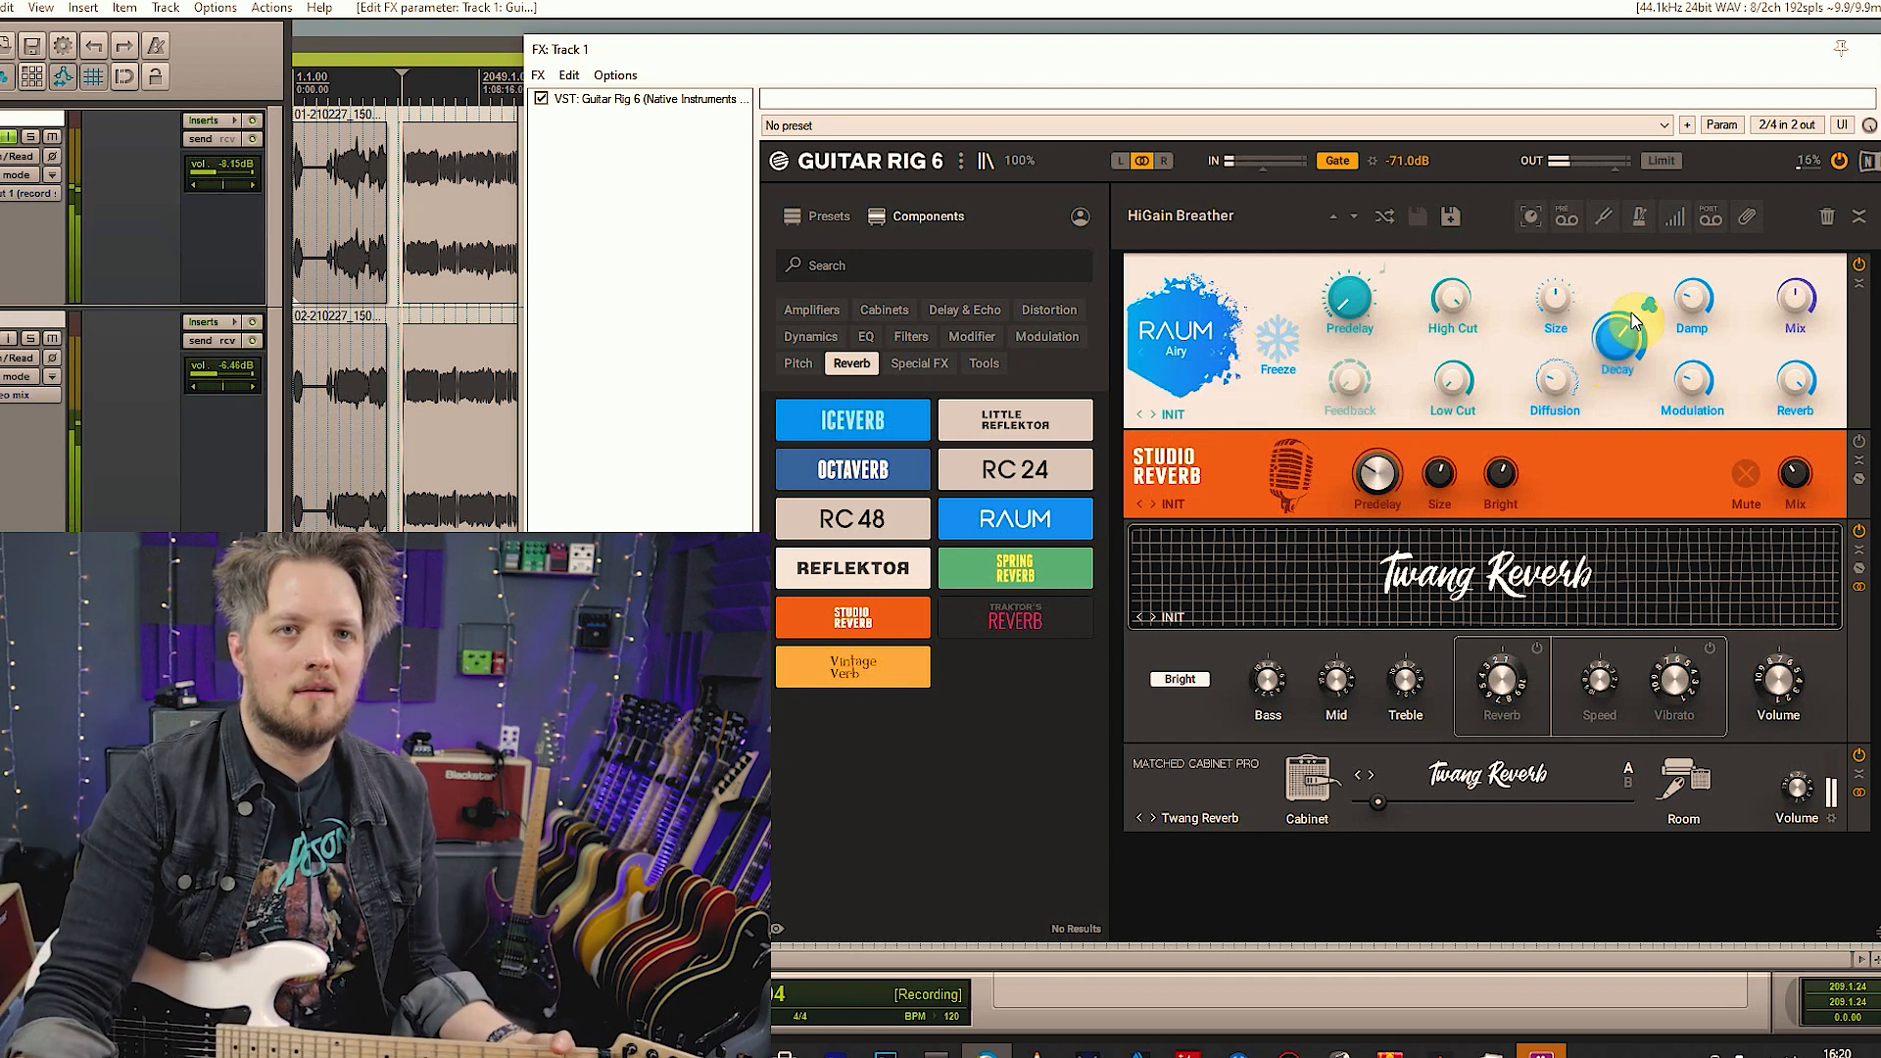
drag(1700, 386, 1688, 390)
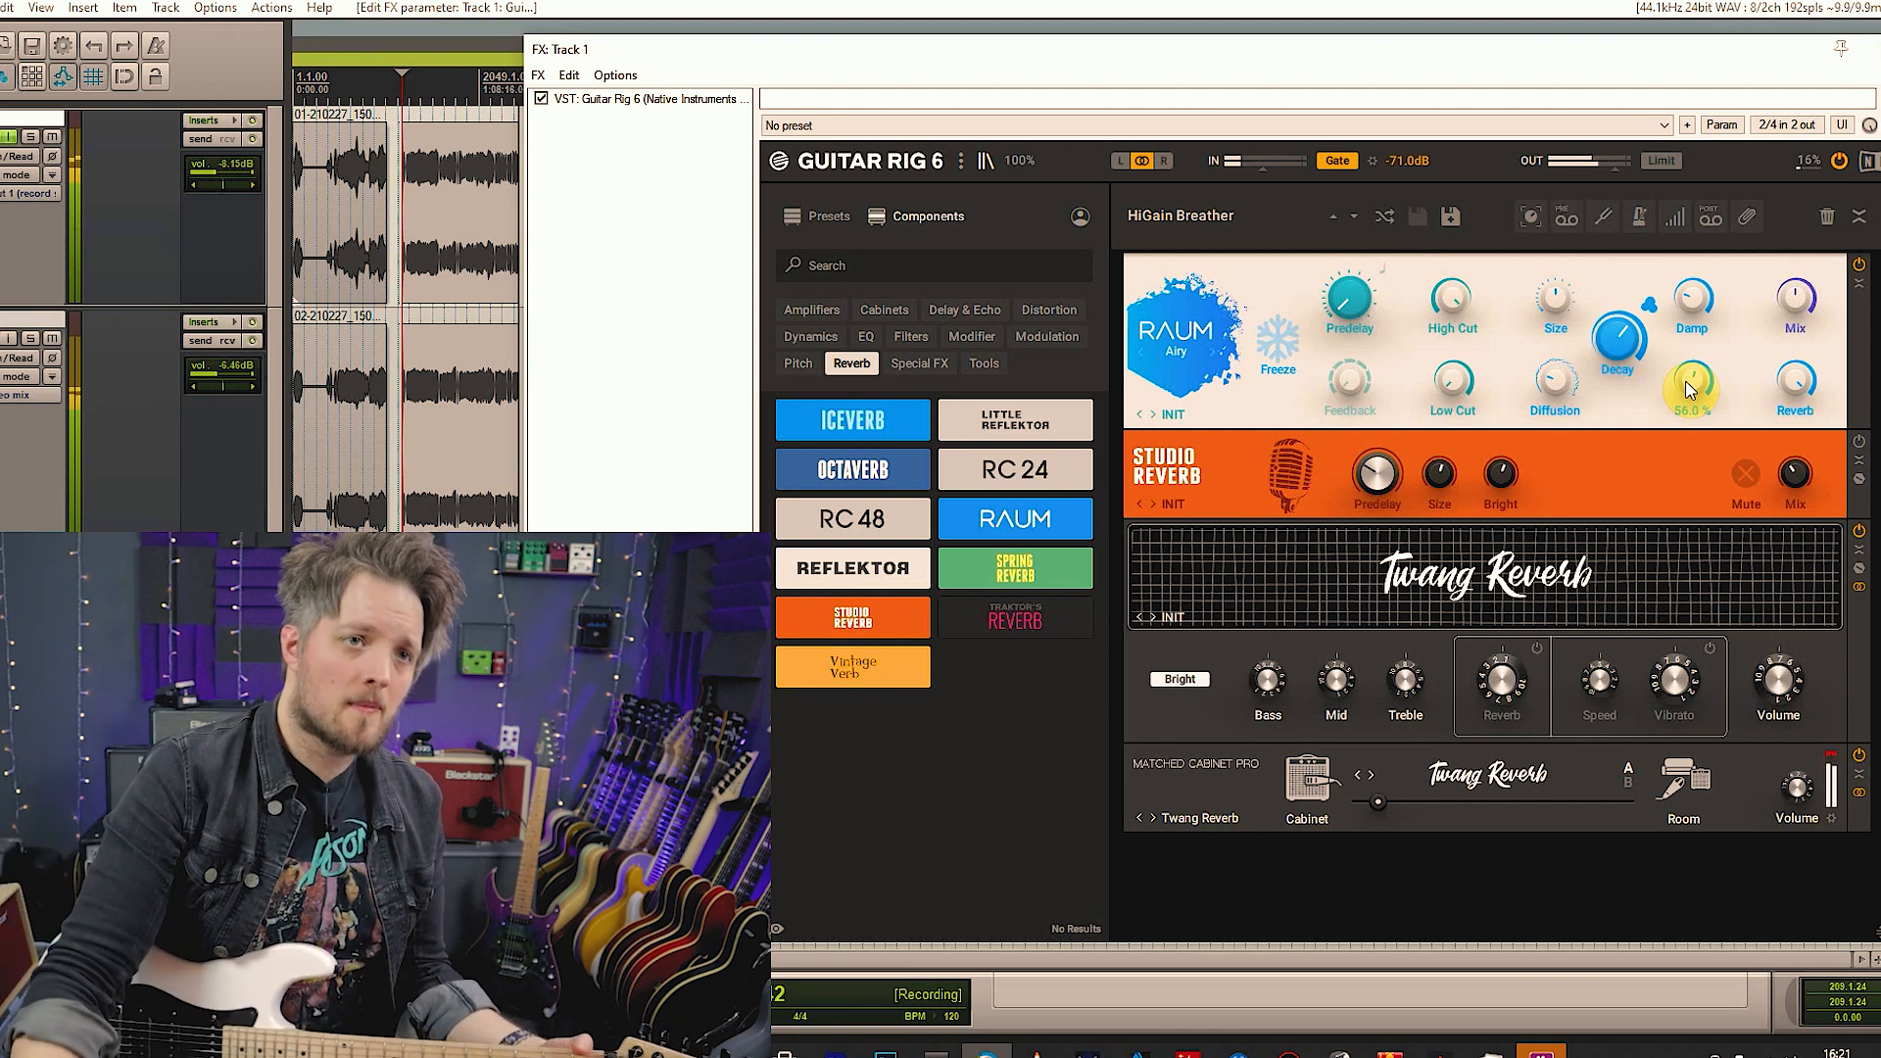
Switch Raum's reverb type to Grounded and on to Cosmic
click(1176, 350)
click(1183, 378)
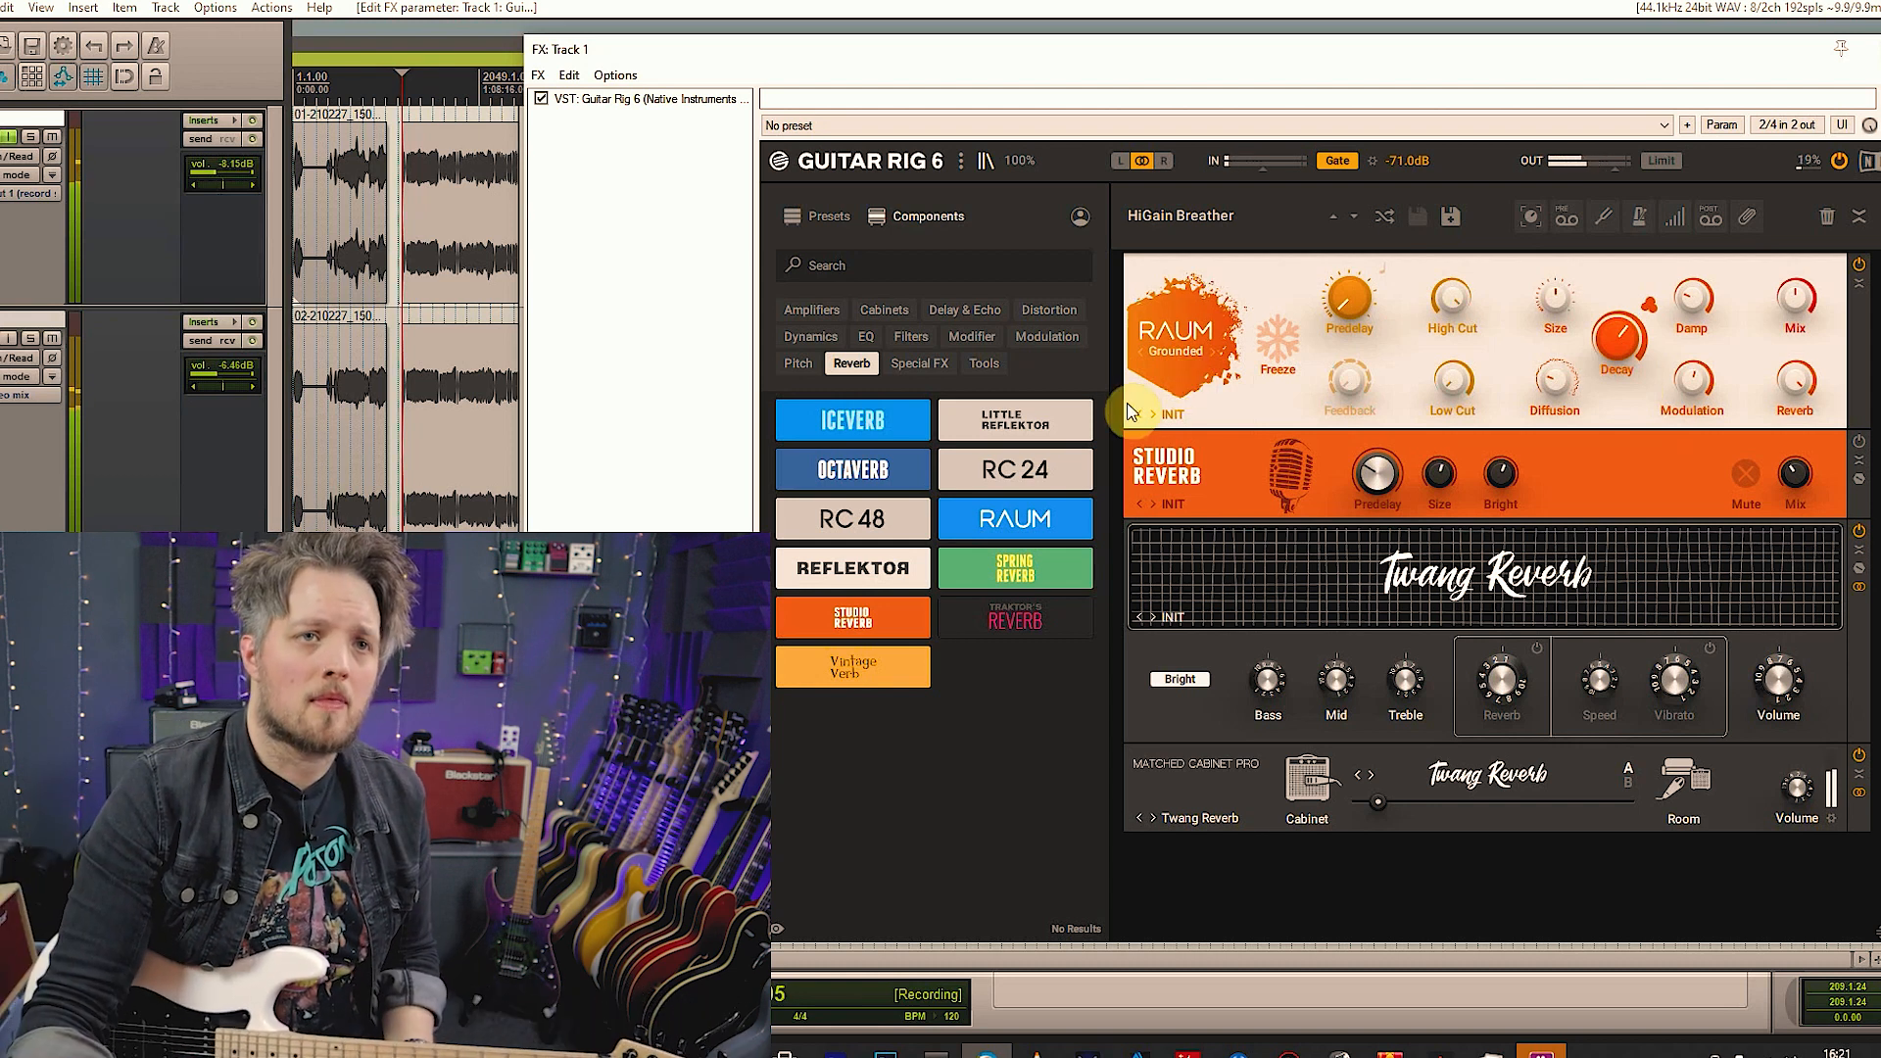
click(1183, 352)
click(1190, 419)
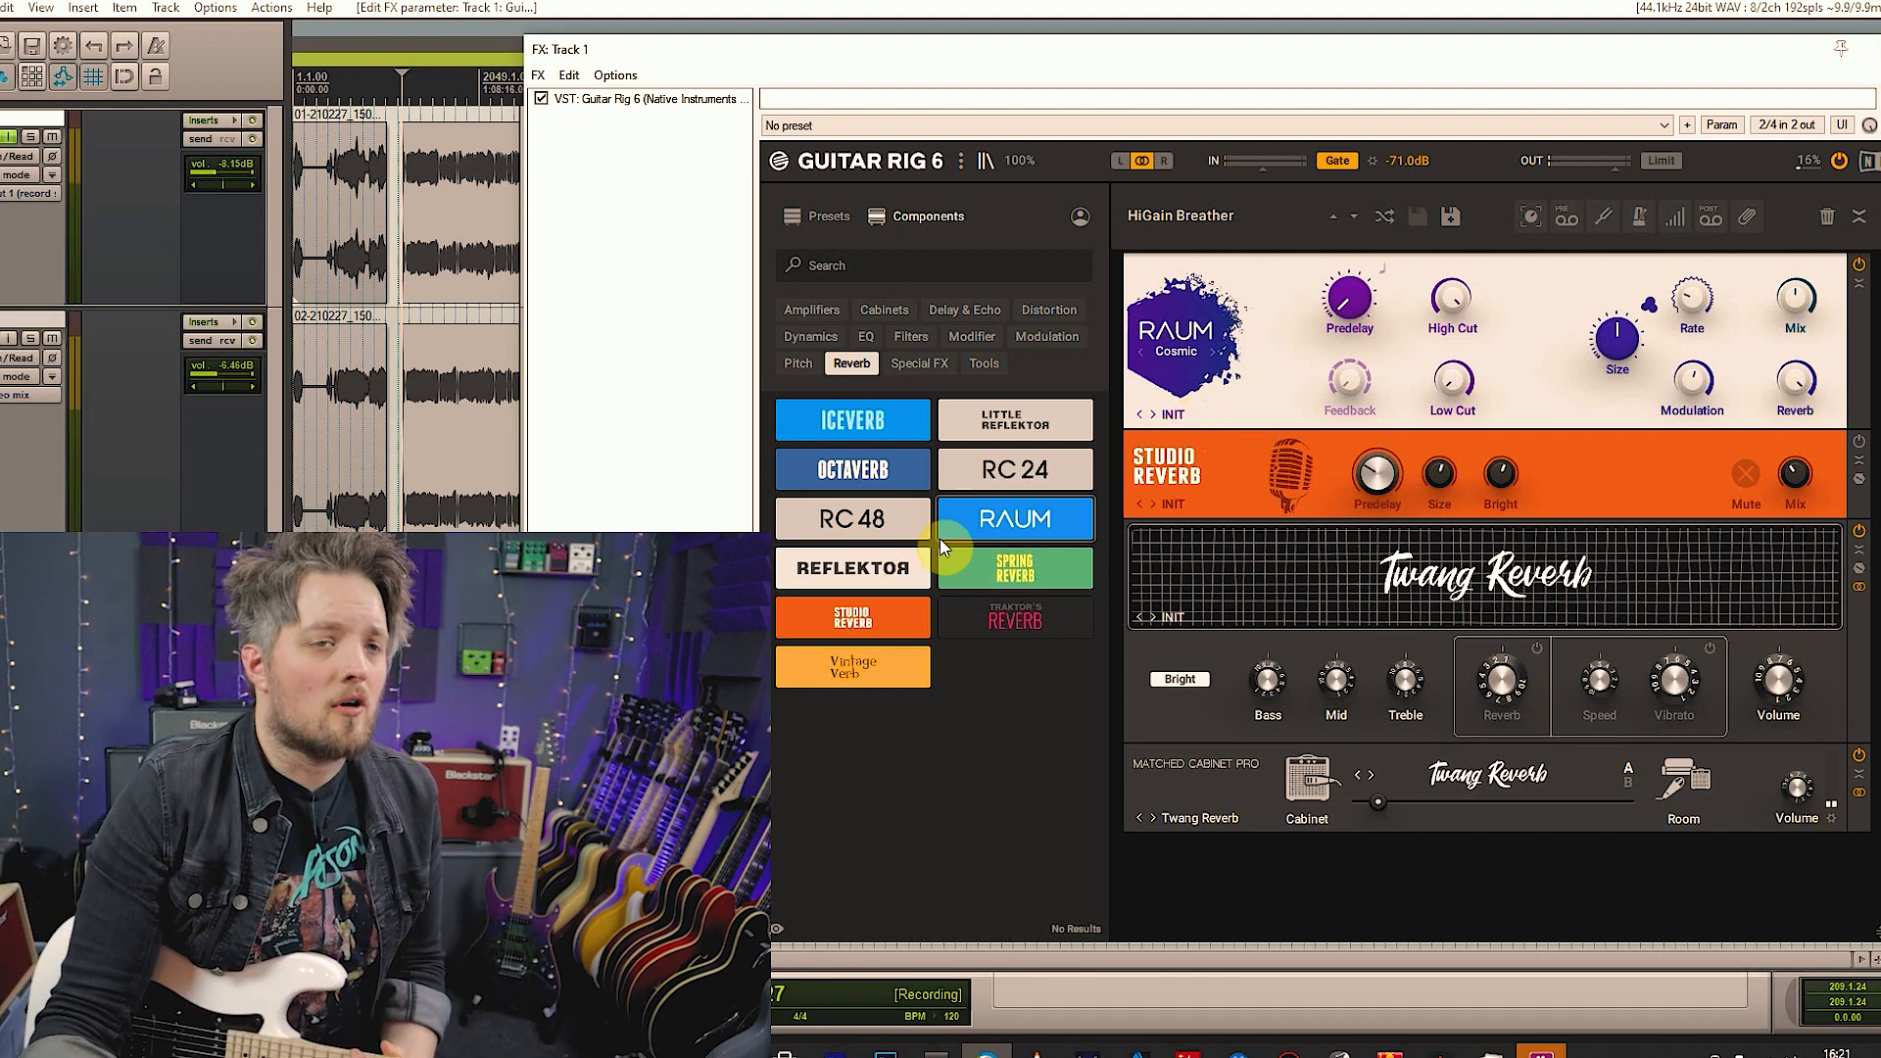
Replace Raum with Traktor's Reverb, set its Size to 72 and LP to 54, and adjust its HP filter
drag(986, 617, 1350, 332)
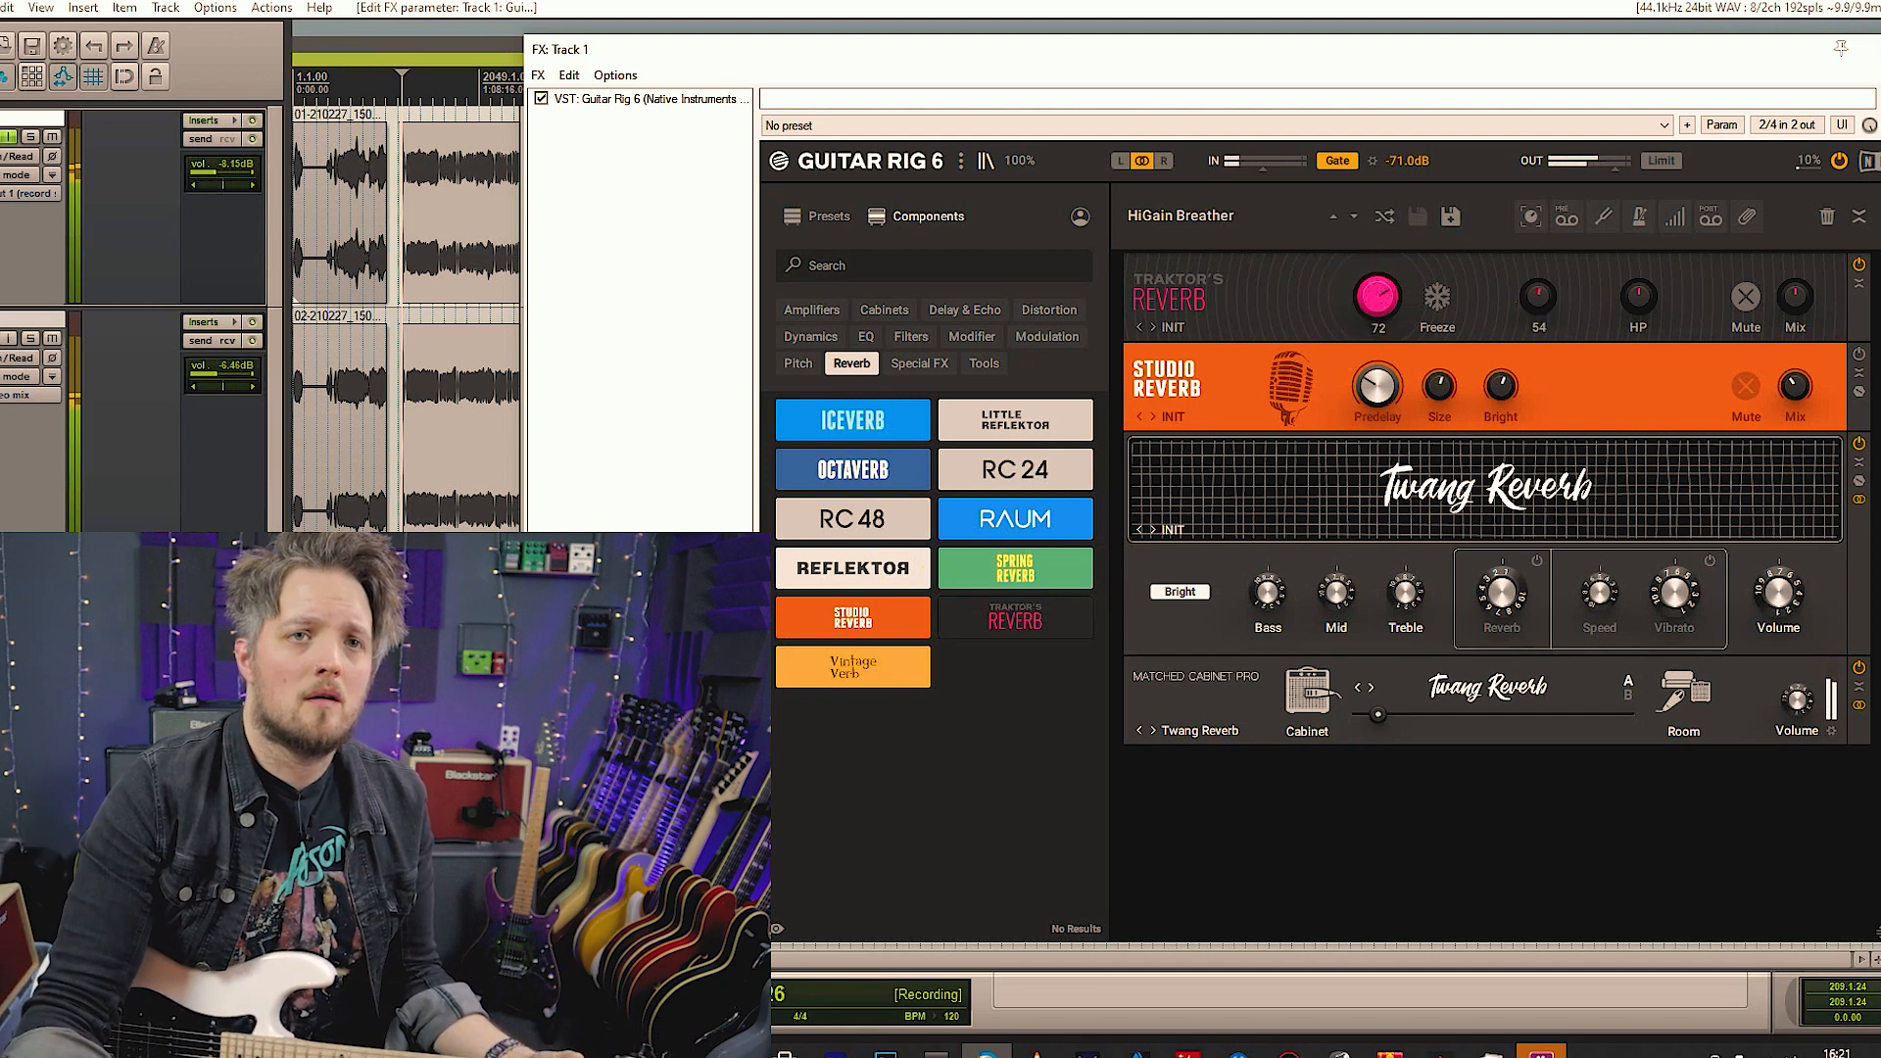
click(1656, 300)
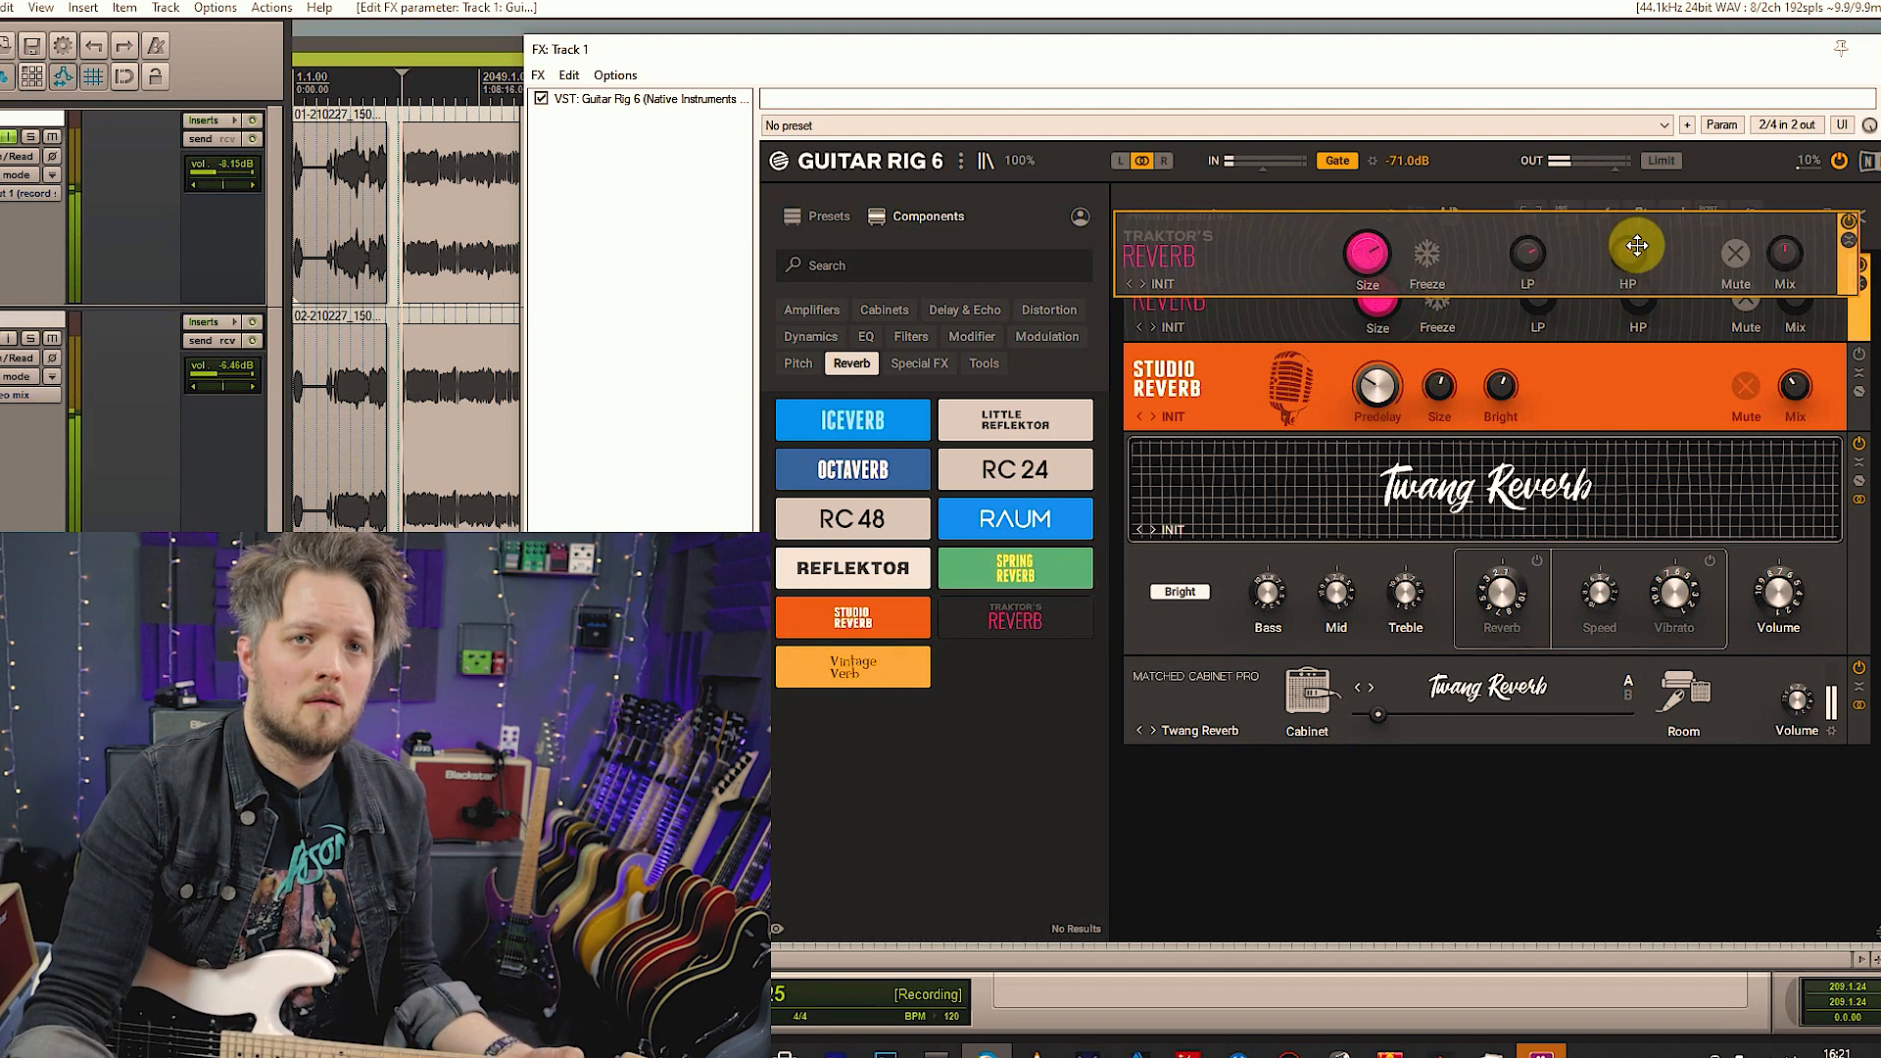
drag(1636, 293, 1635, 271)
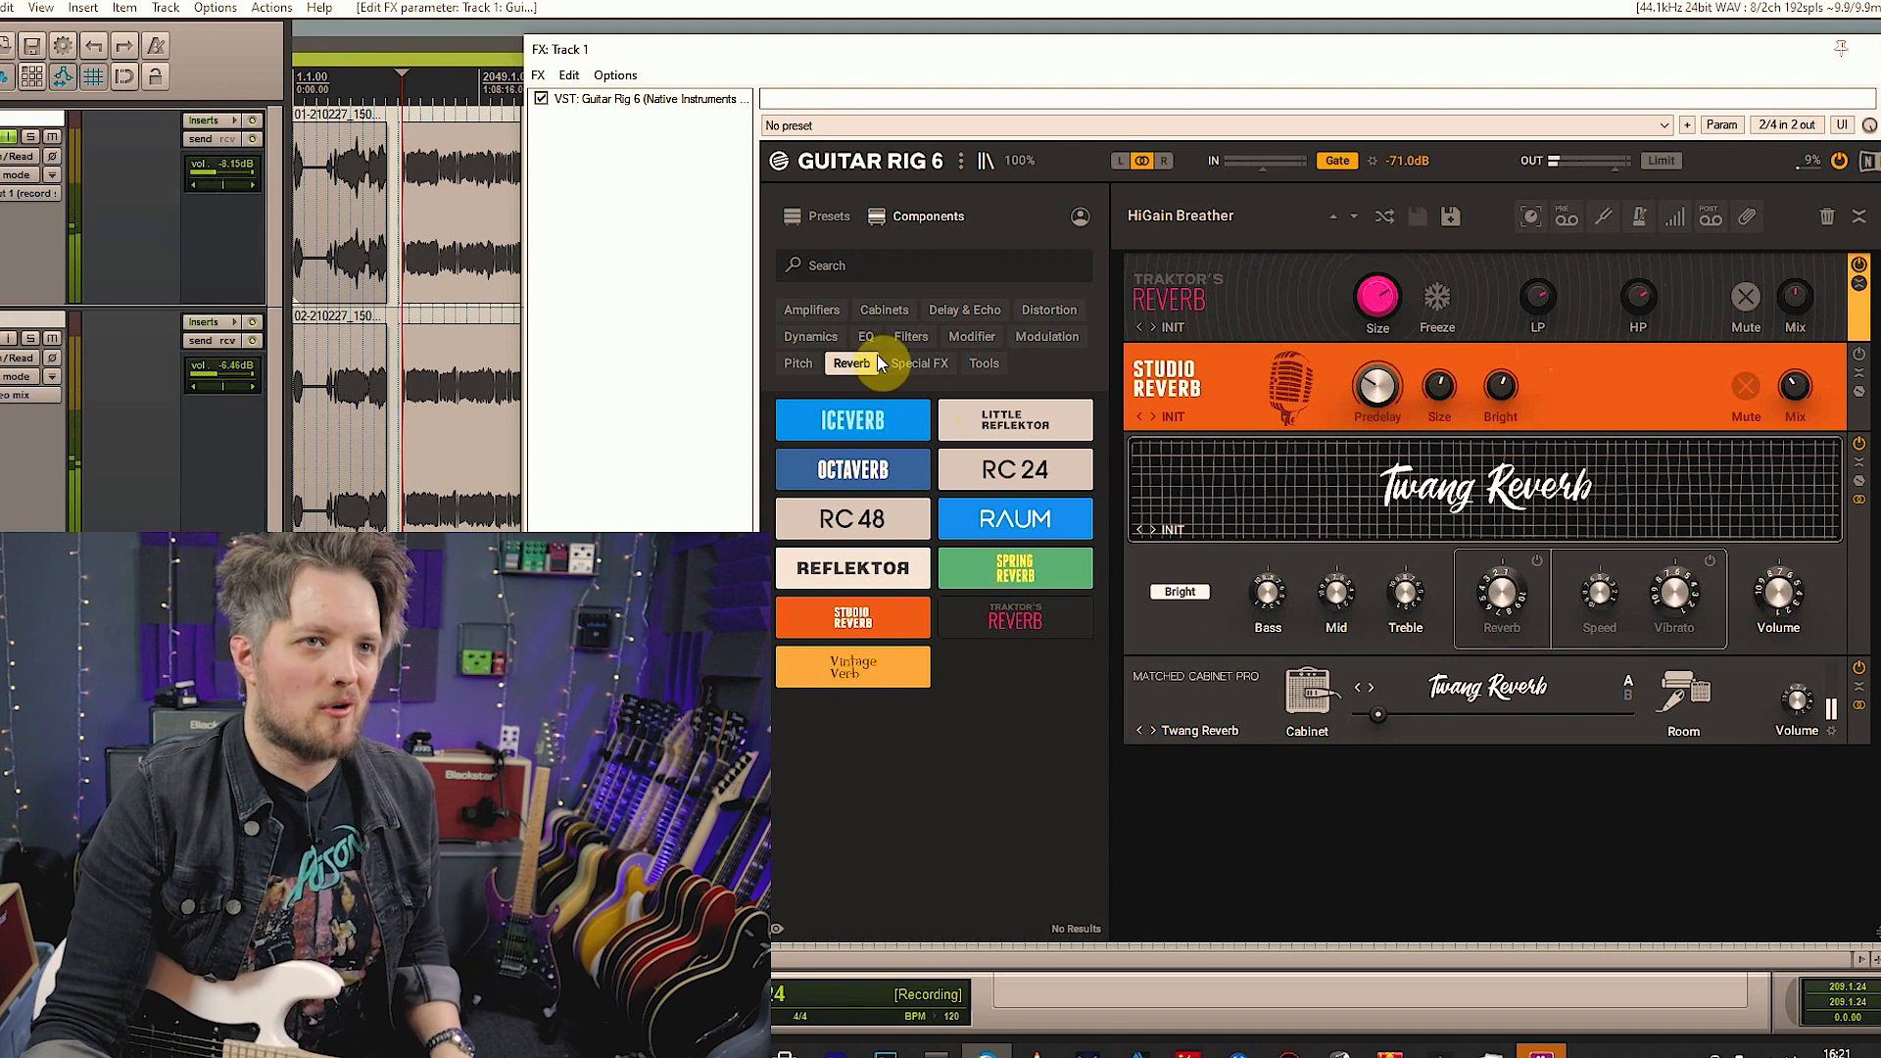
Show the Special FX components in the component browser
click(926, 365)
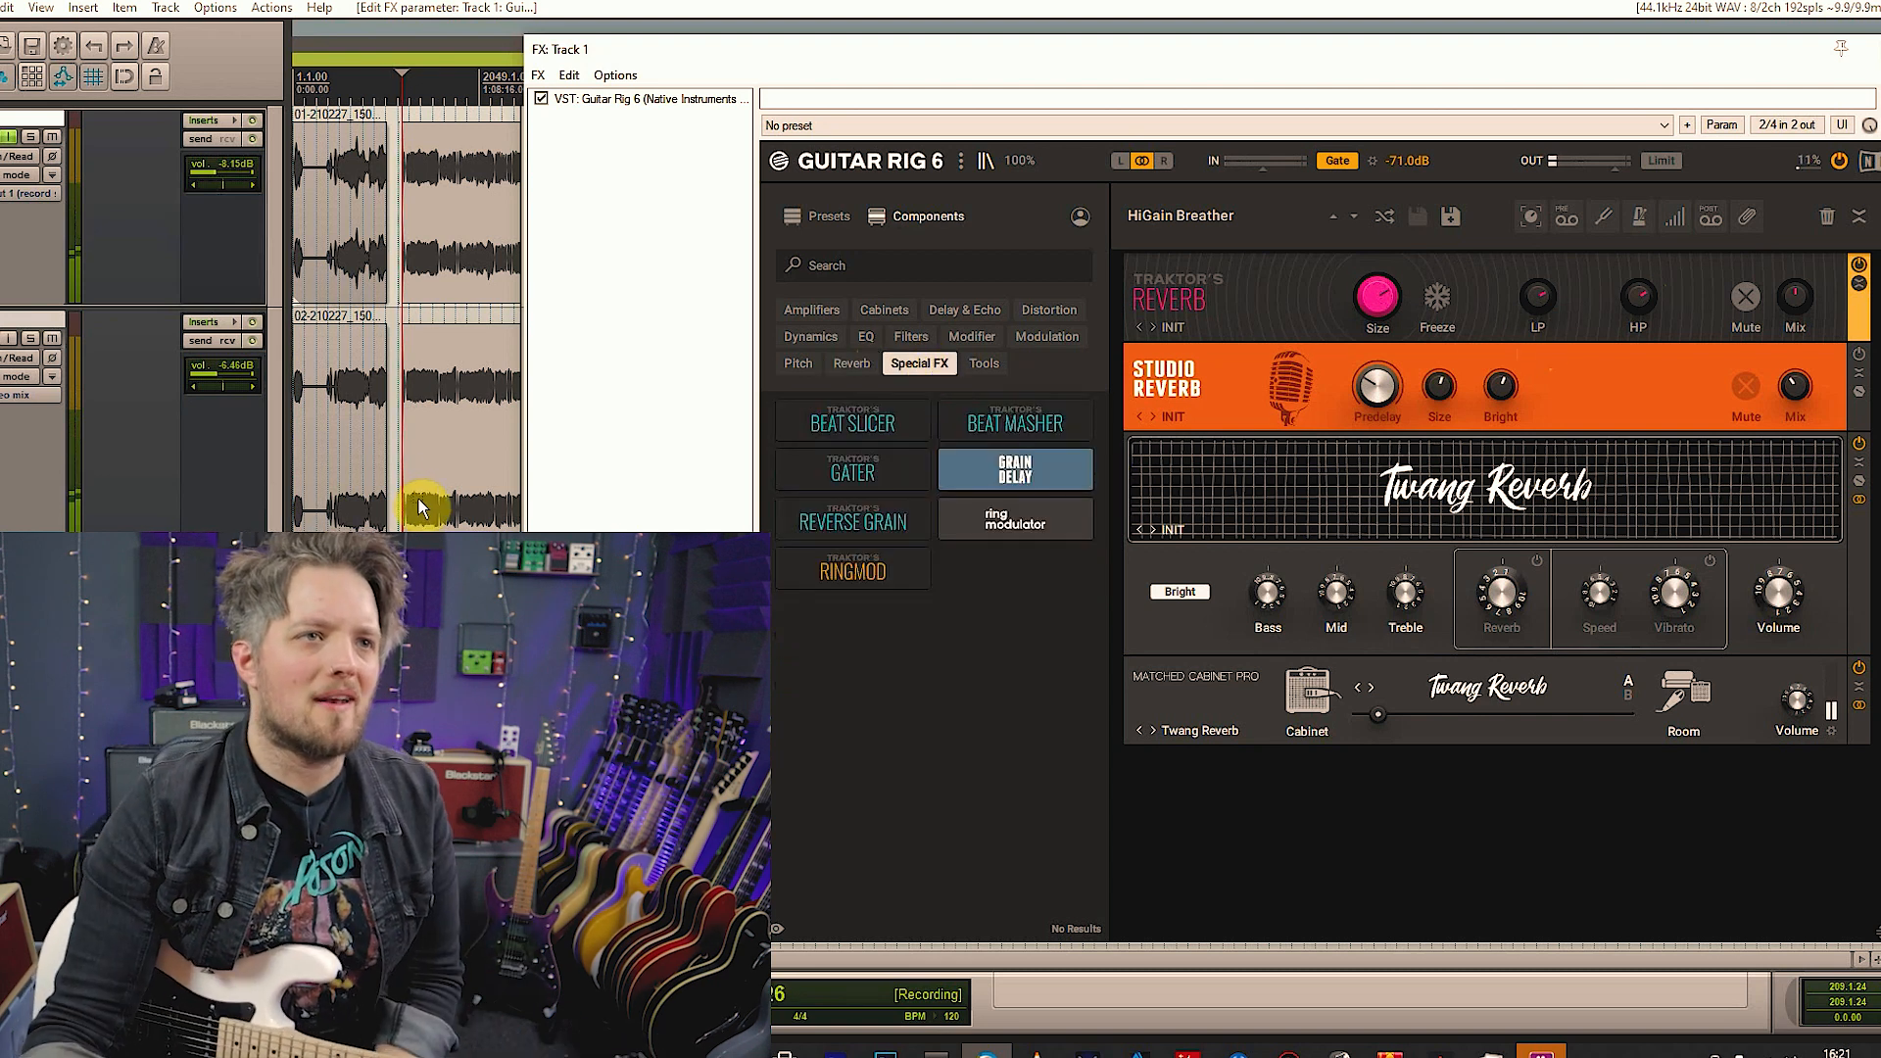
scroll(419, 497, down, 3)
scroll(411, 497, up, 3)
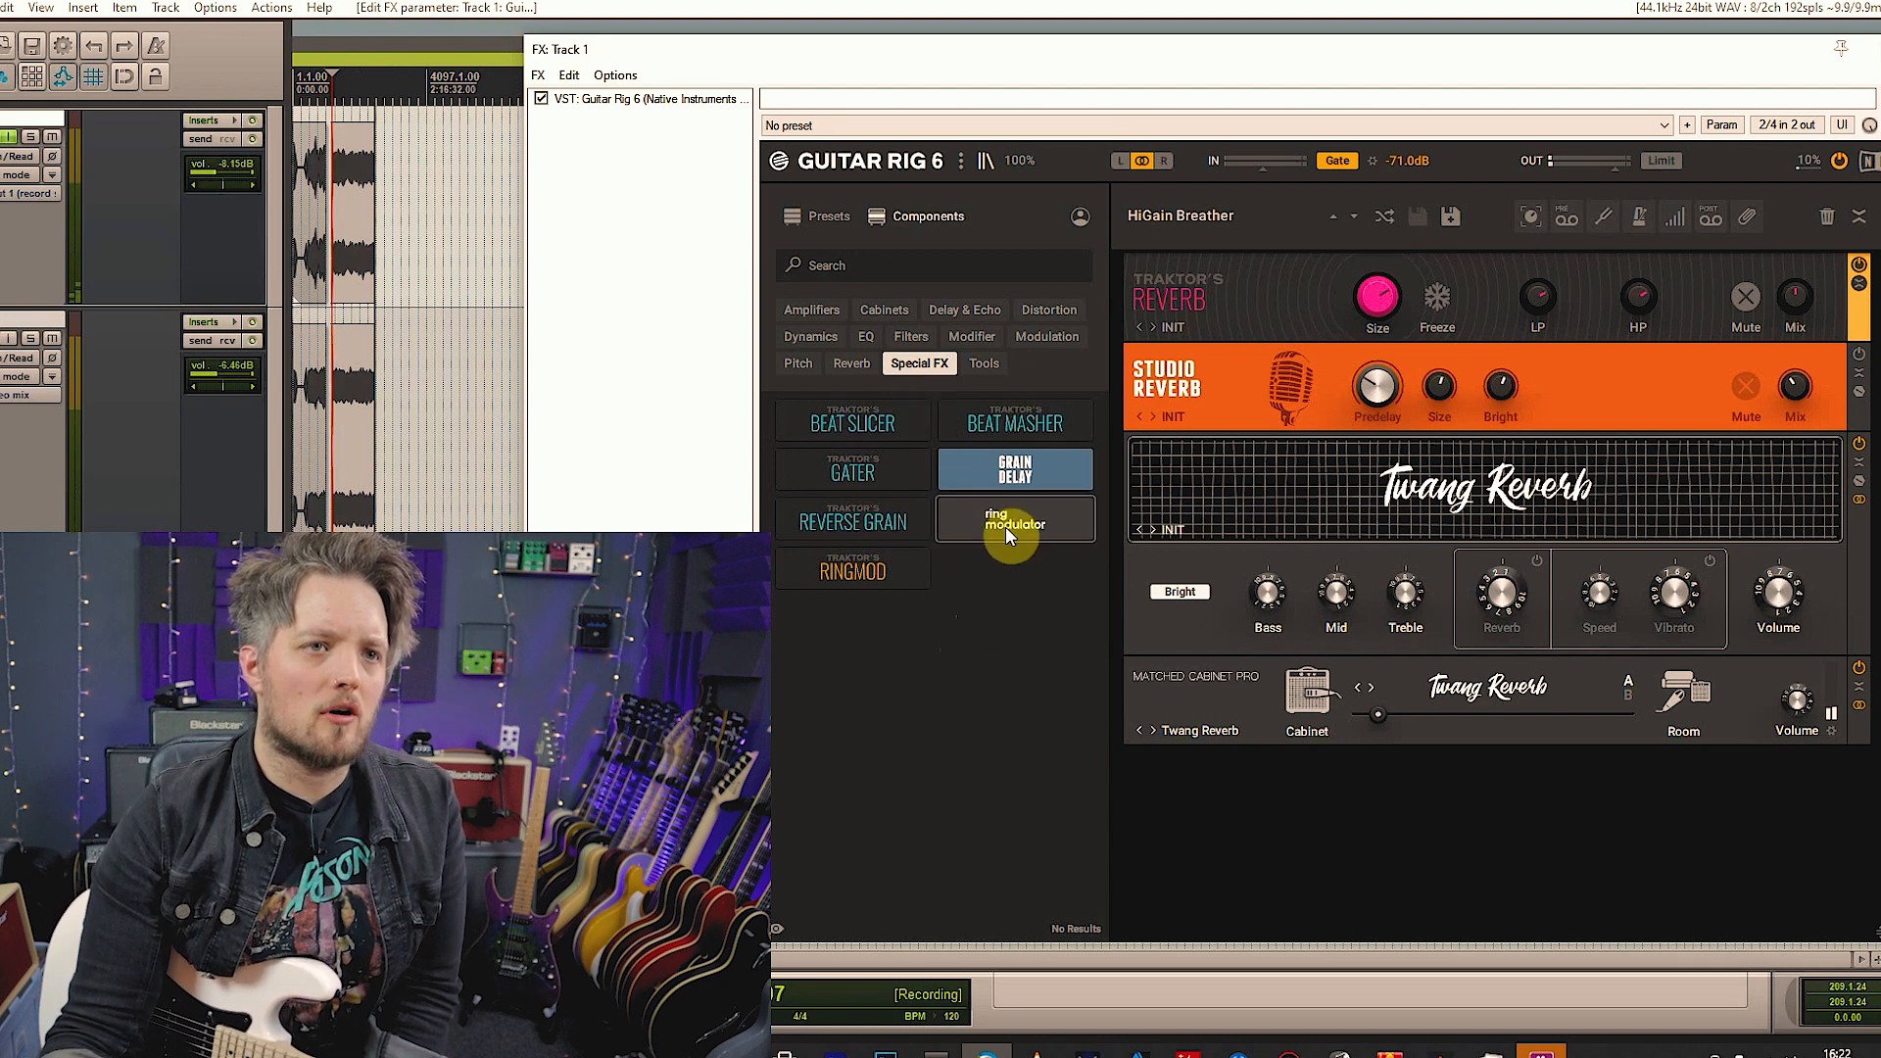
Replace Traktor's Reverb with Grain Delay in front of Studio Reverb and load its Flirr preset
drag(1015, 470, 1446, 297)
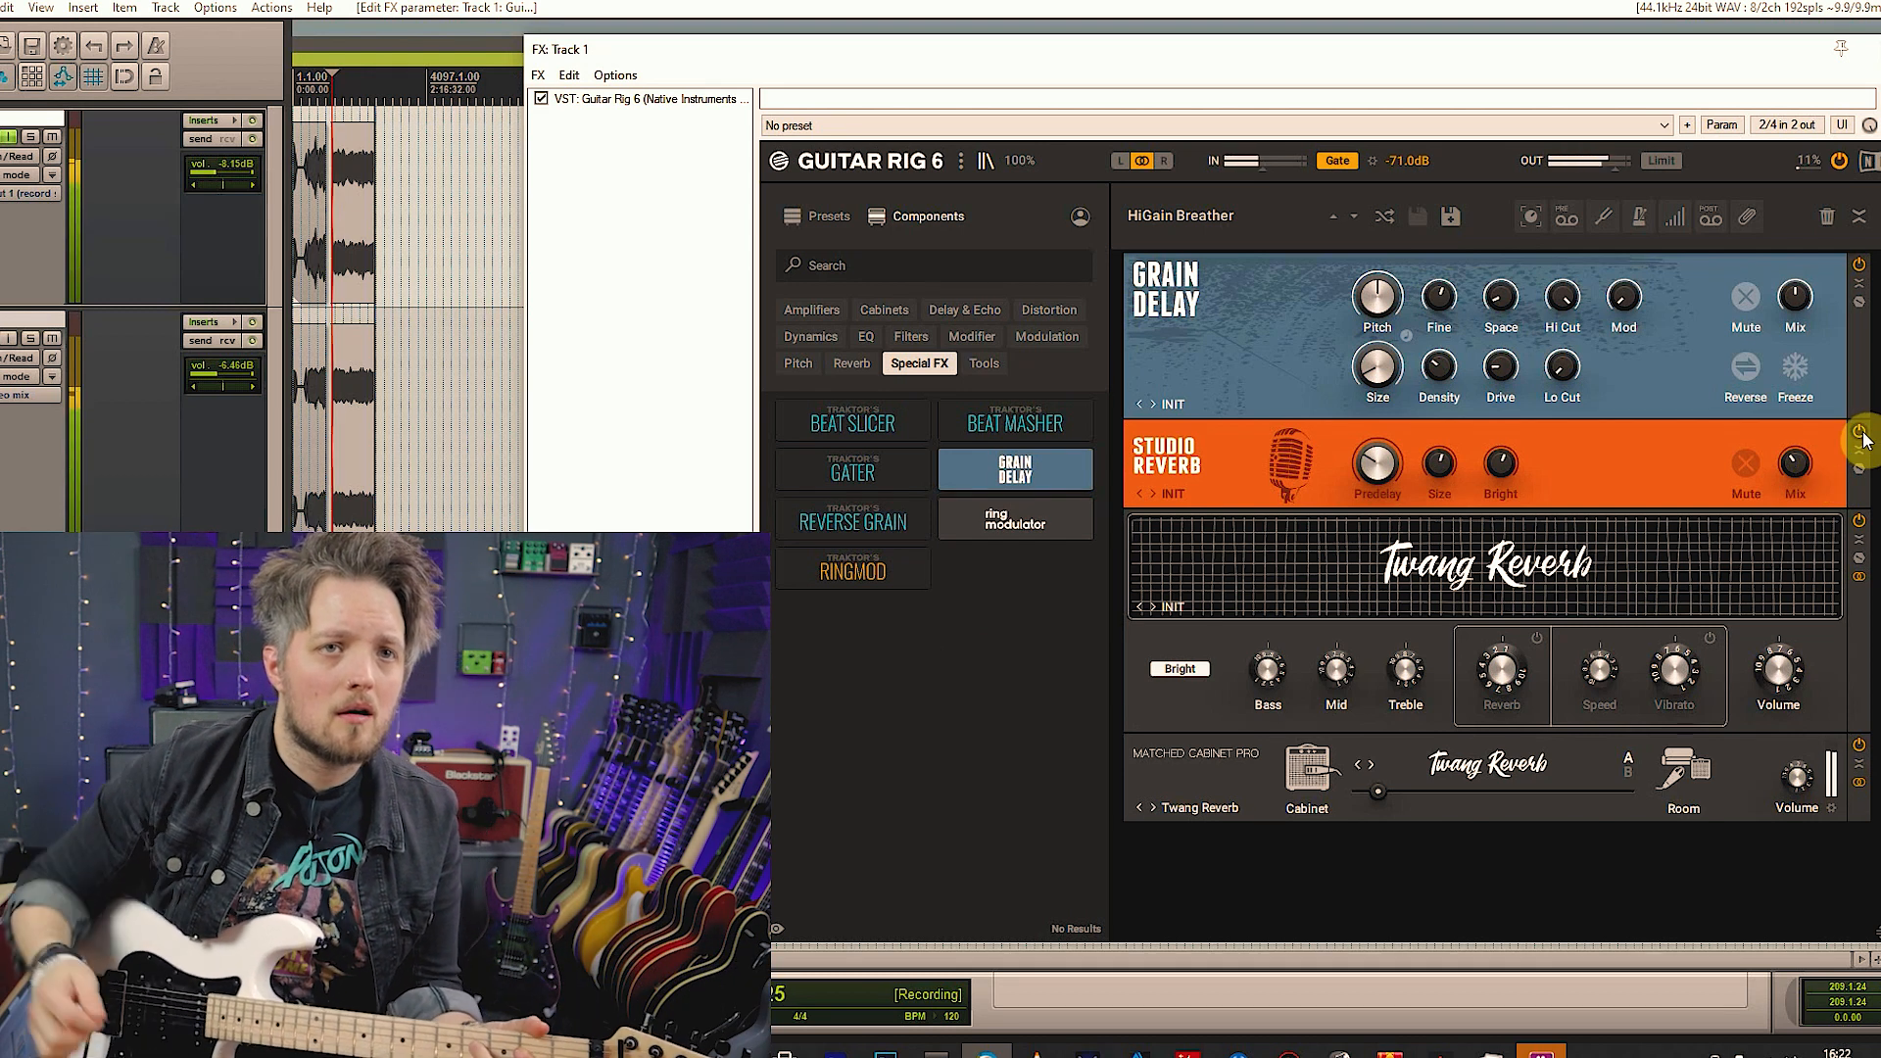
click(1185, 403)
click(1258, 498)
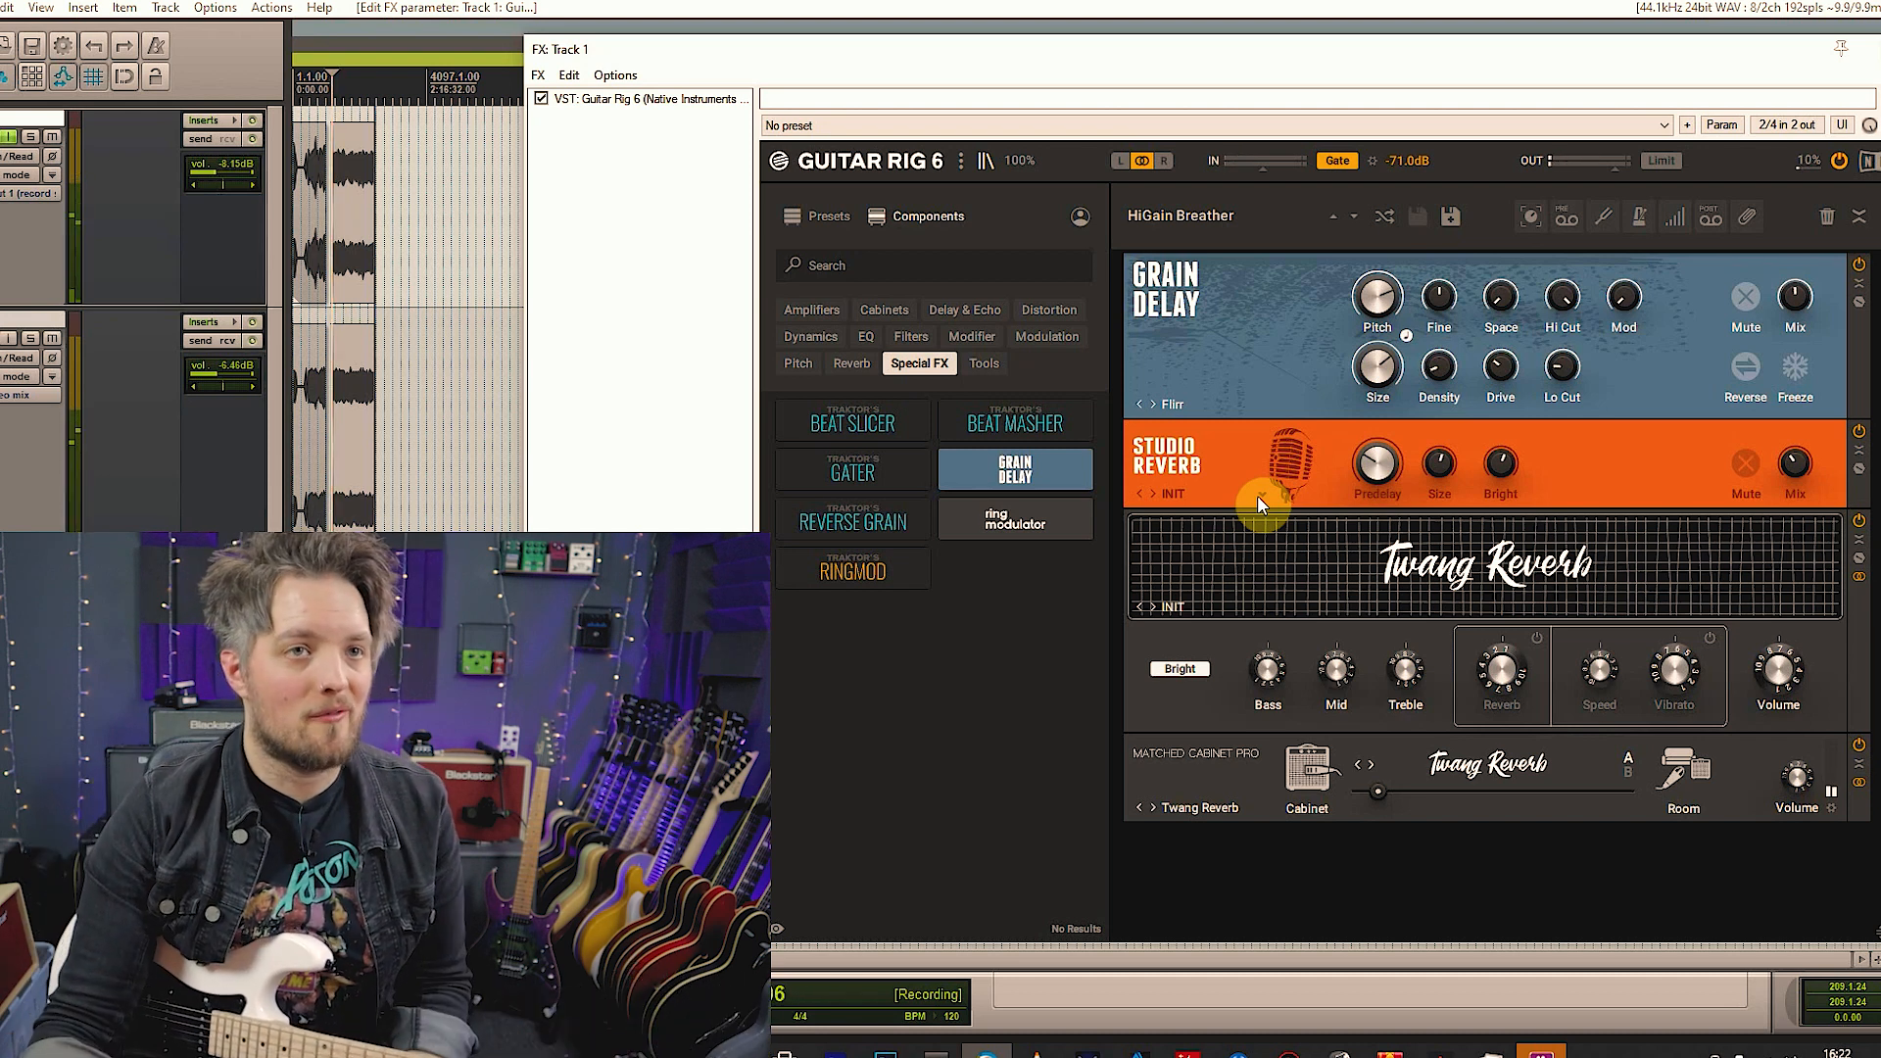
Replace Grain Delay with Traktor's Reverse Grain and turn on its Rev effect
drag(900, 527, 1244, 361)
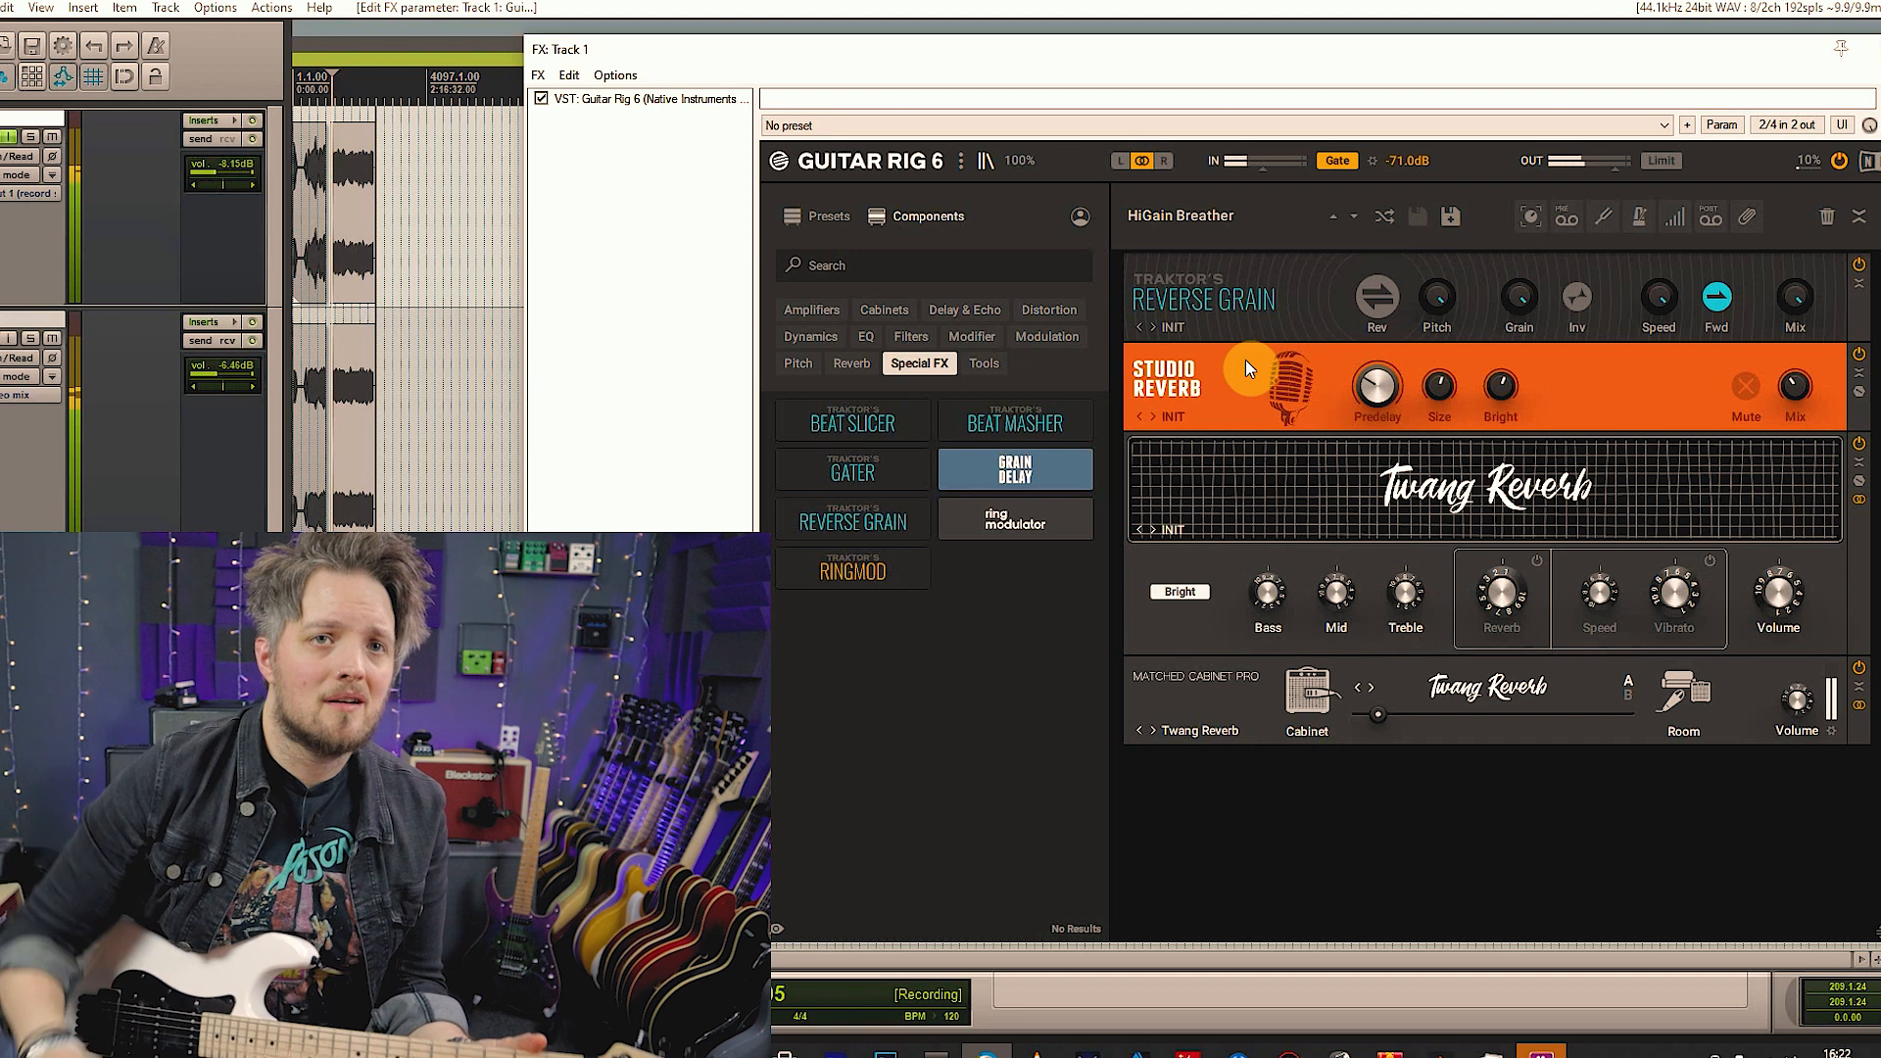
click(1390, 294)
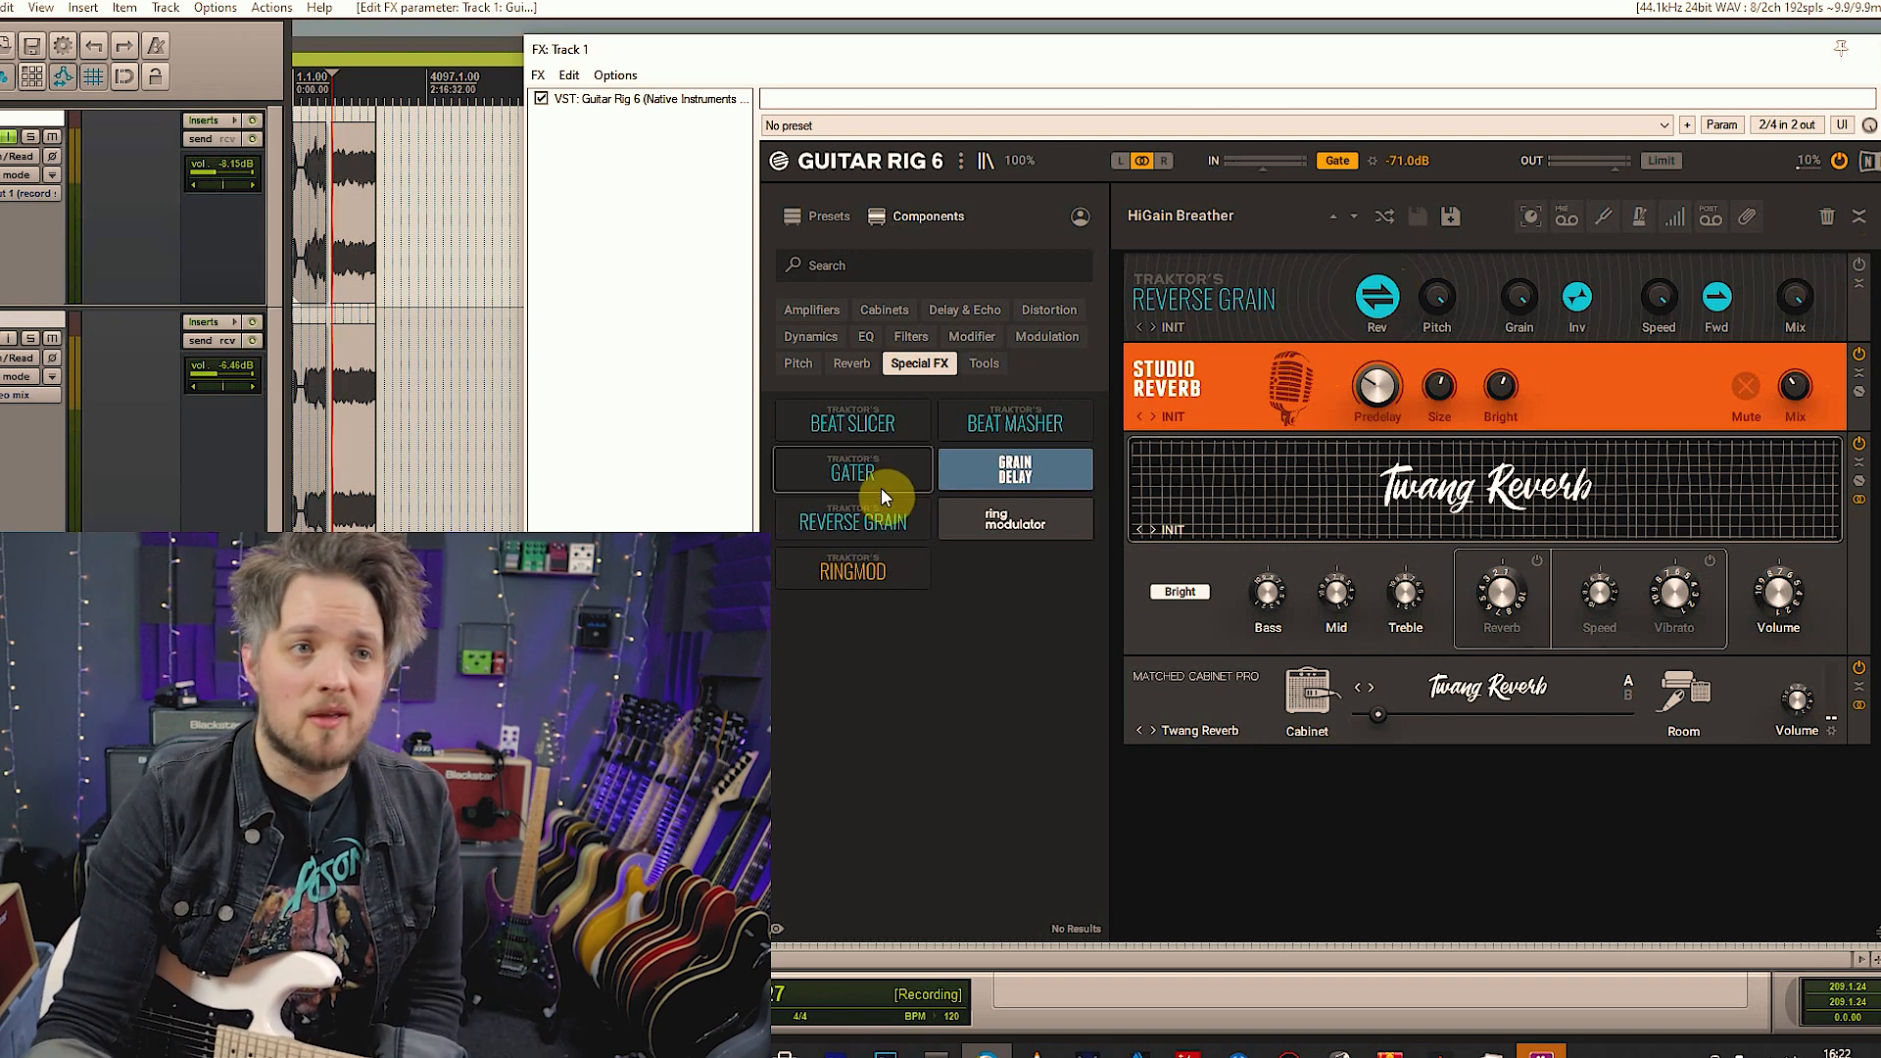
Replace Reverse Grain with Traktor's Beat Masher and switch its Mash effect on and off again
drag(1026, 431, 1270, 292)
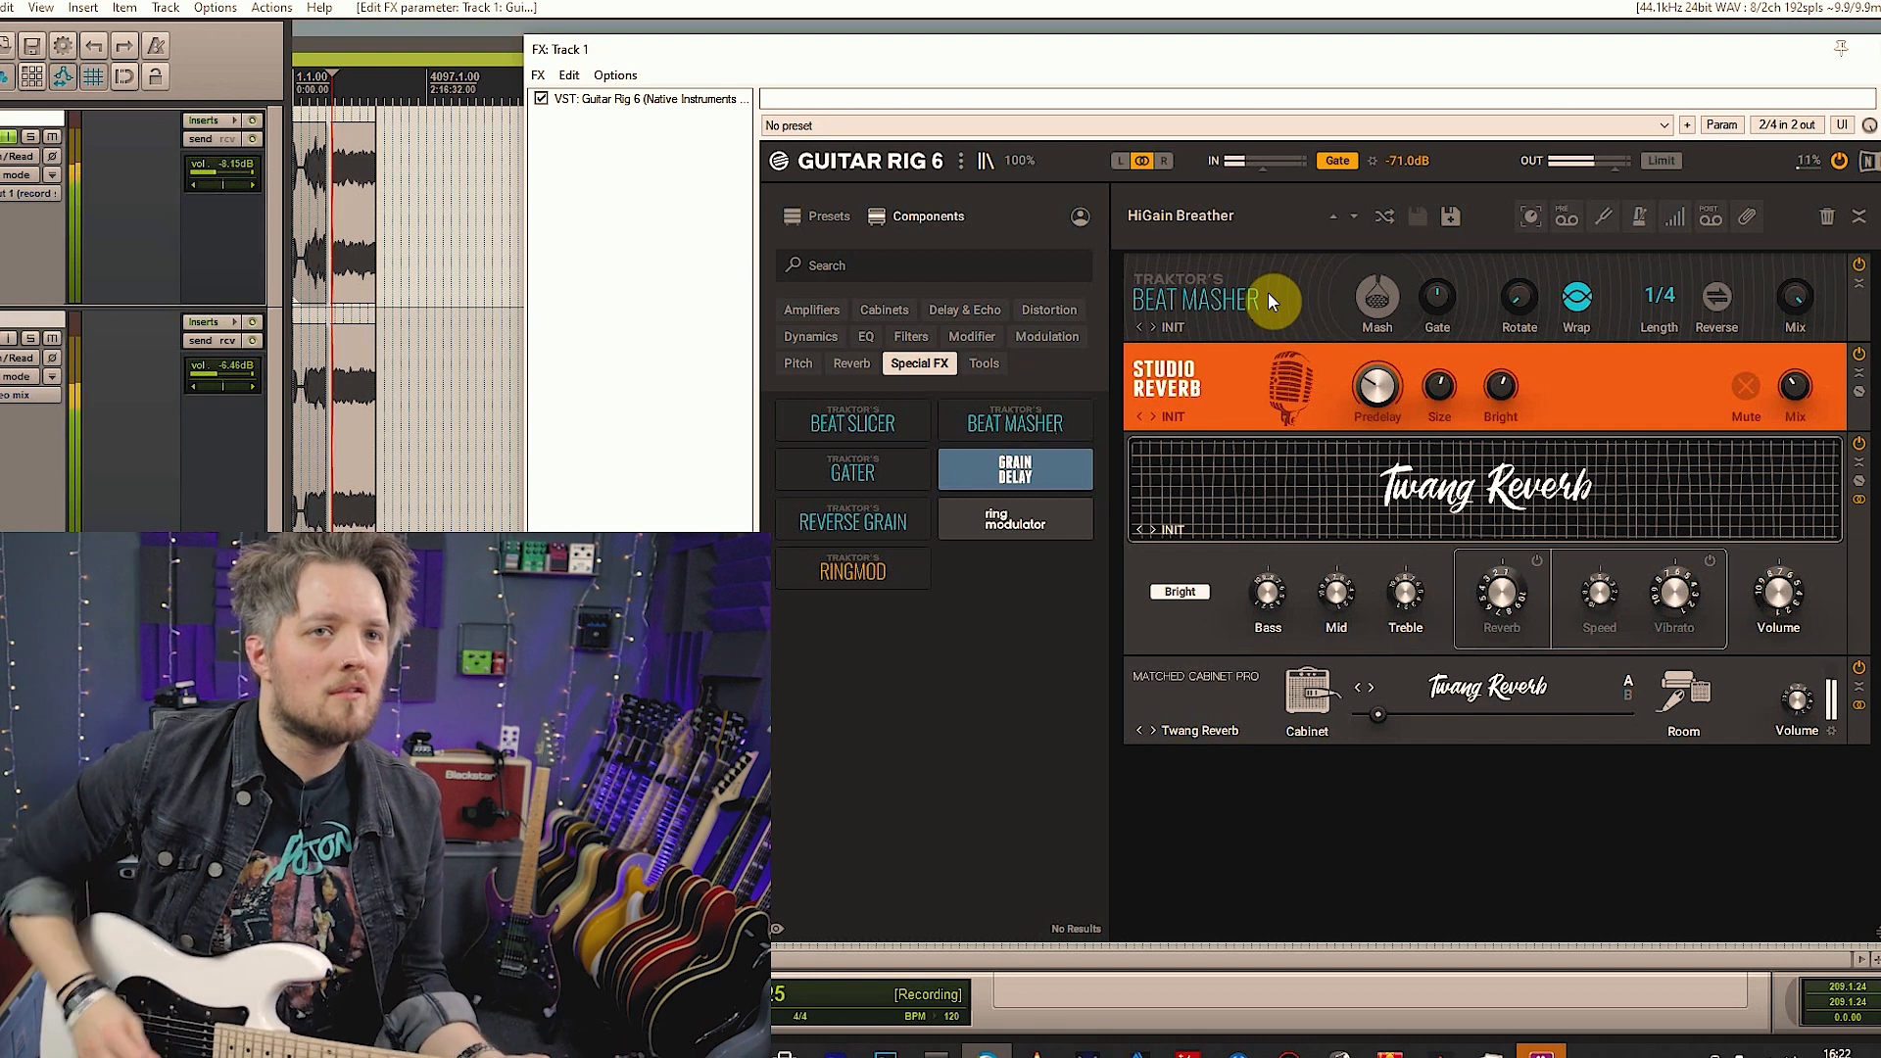
click(1376, 299)
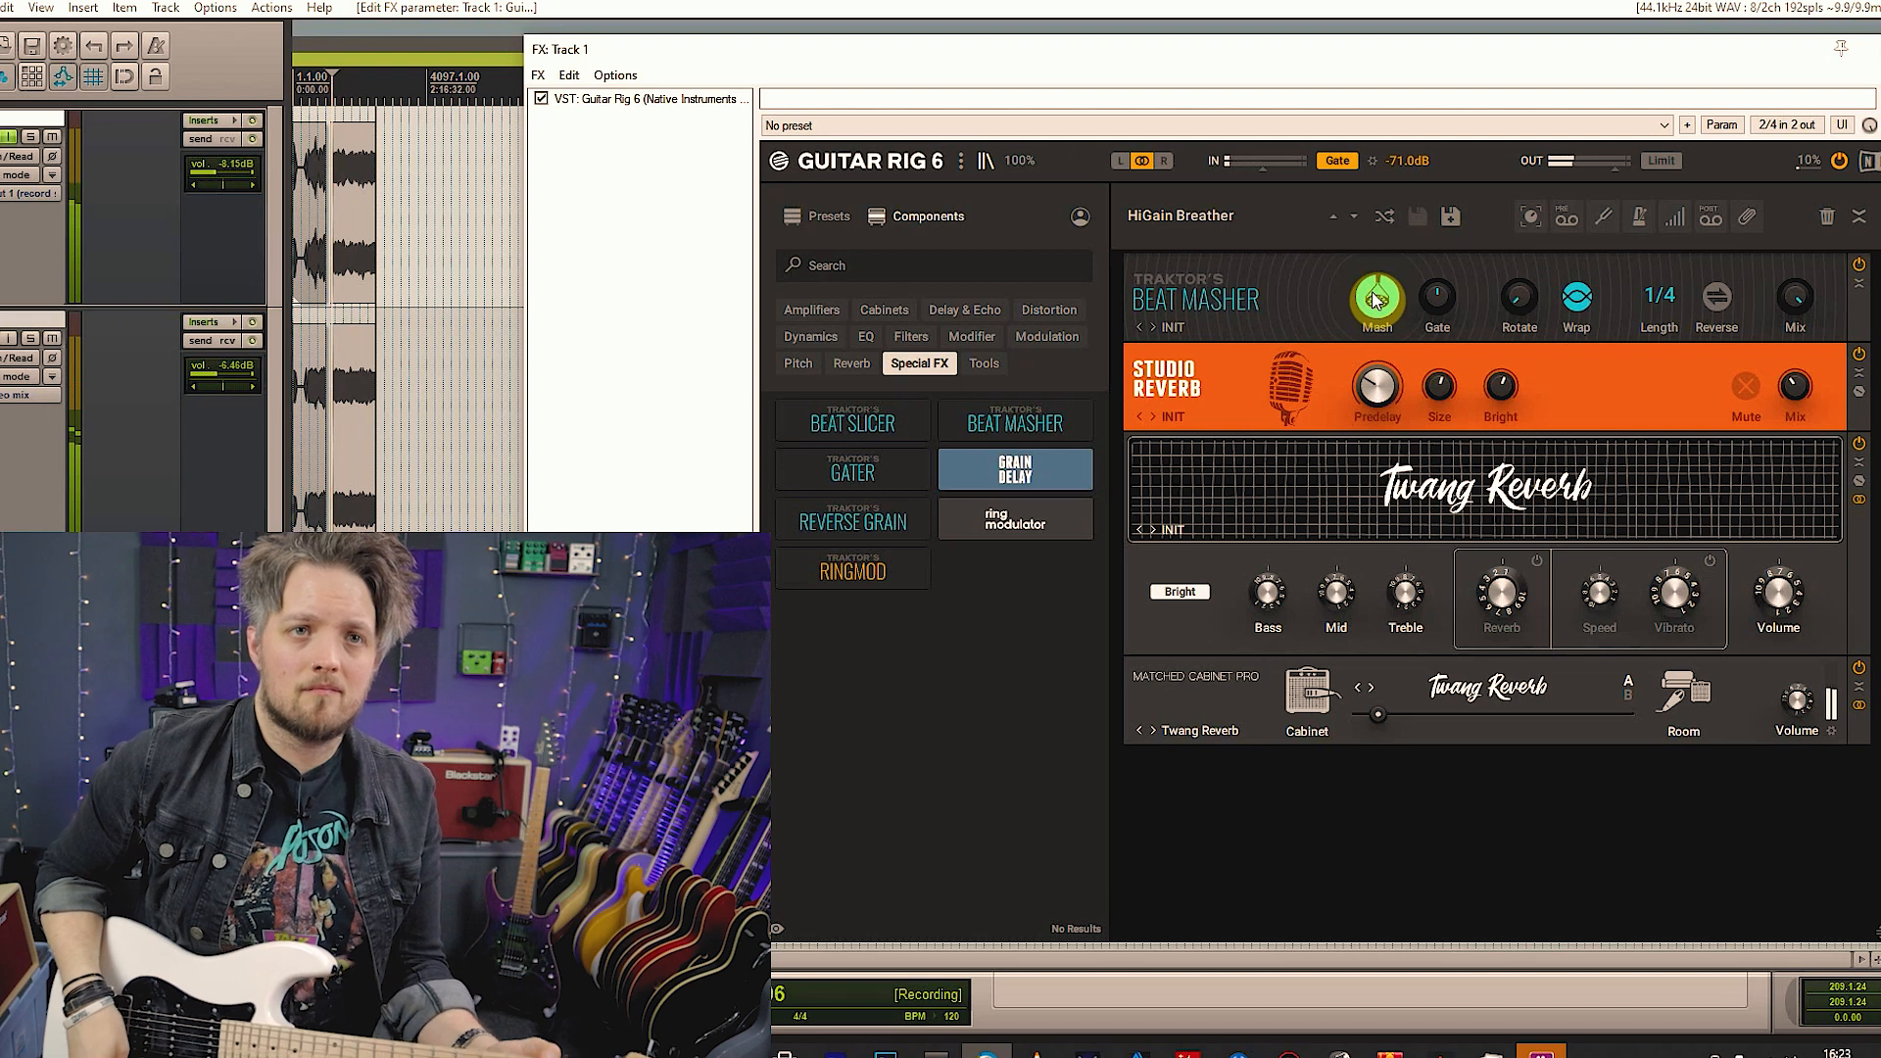
click(1376, 301)
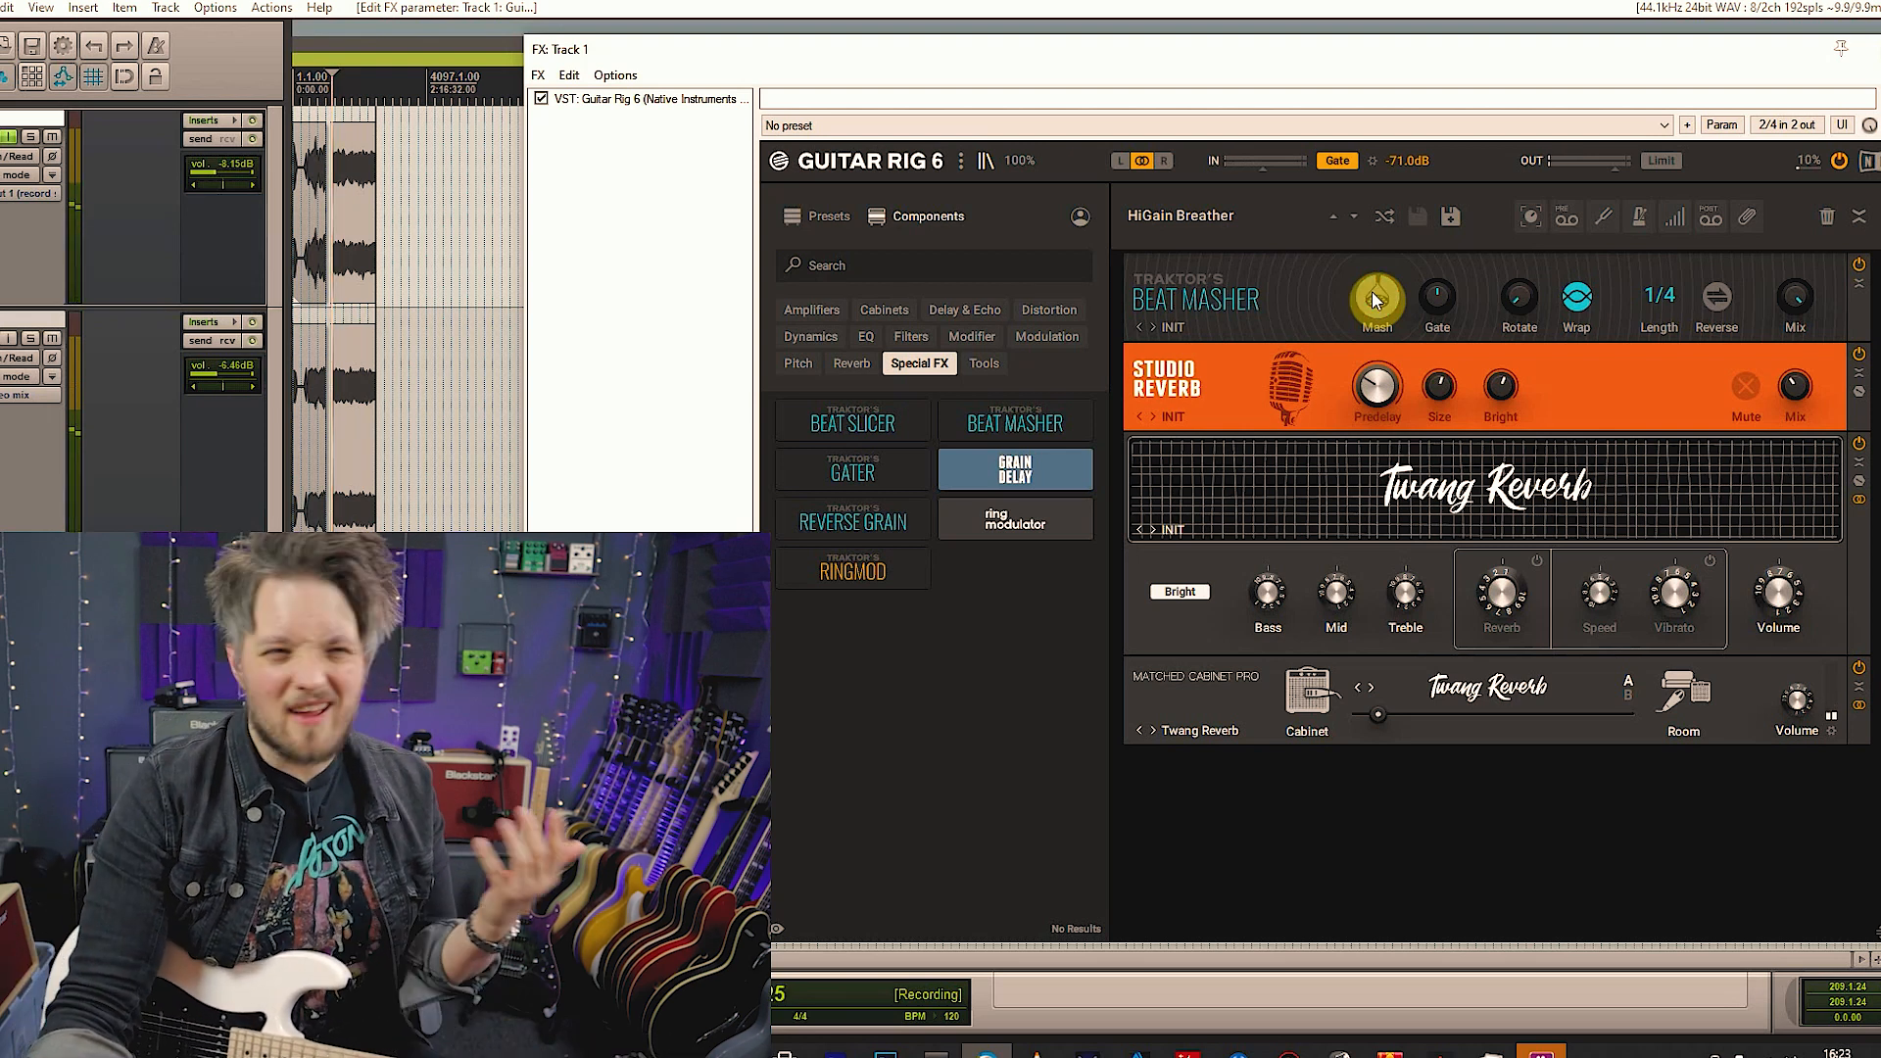
Show the Tools components in the component browser, followed by the Cabinets
click(989, 367)
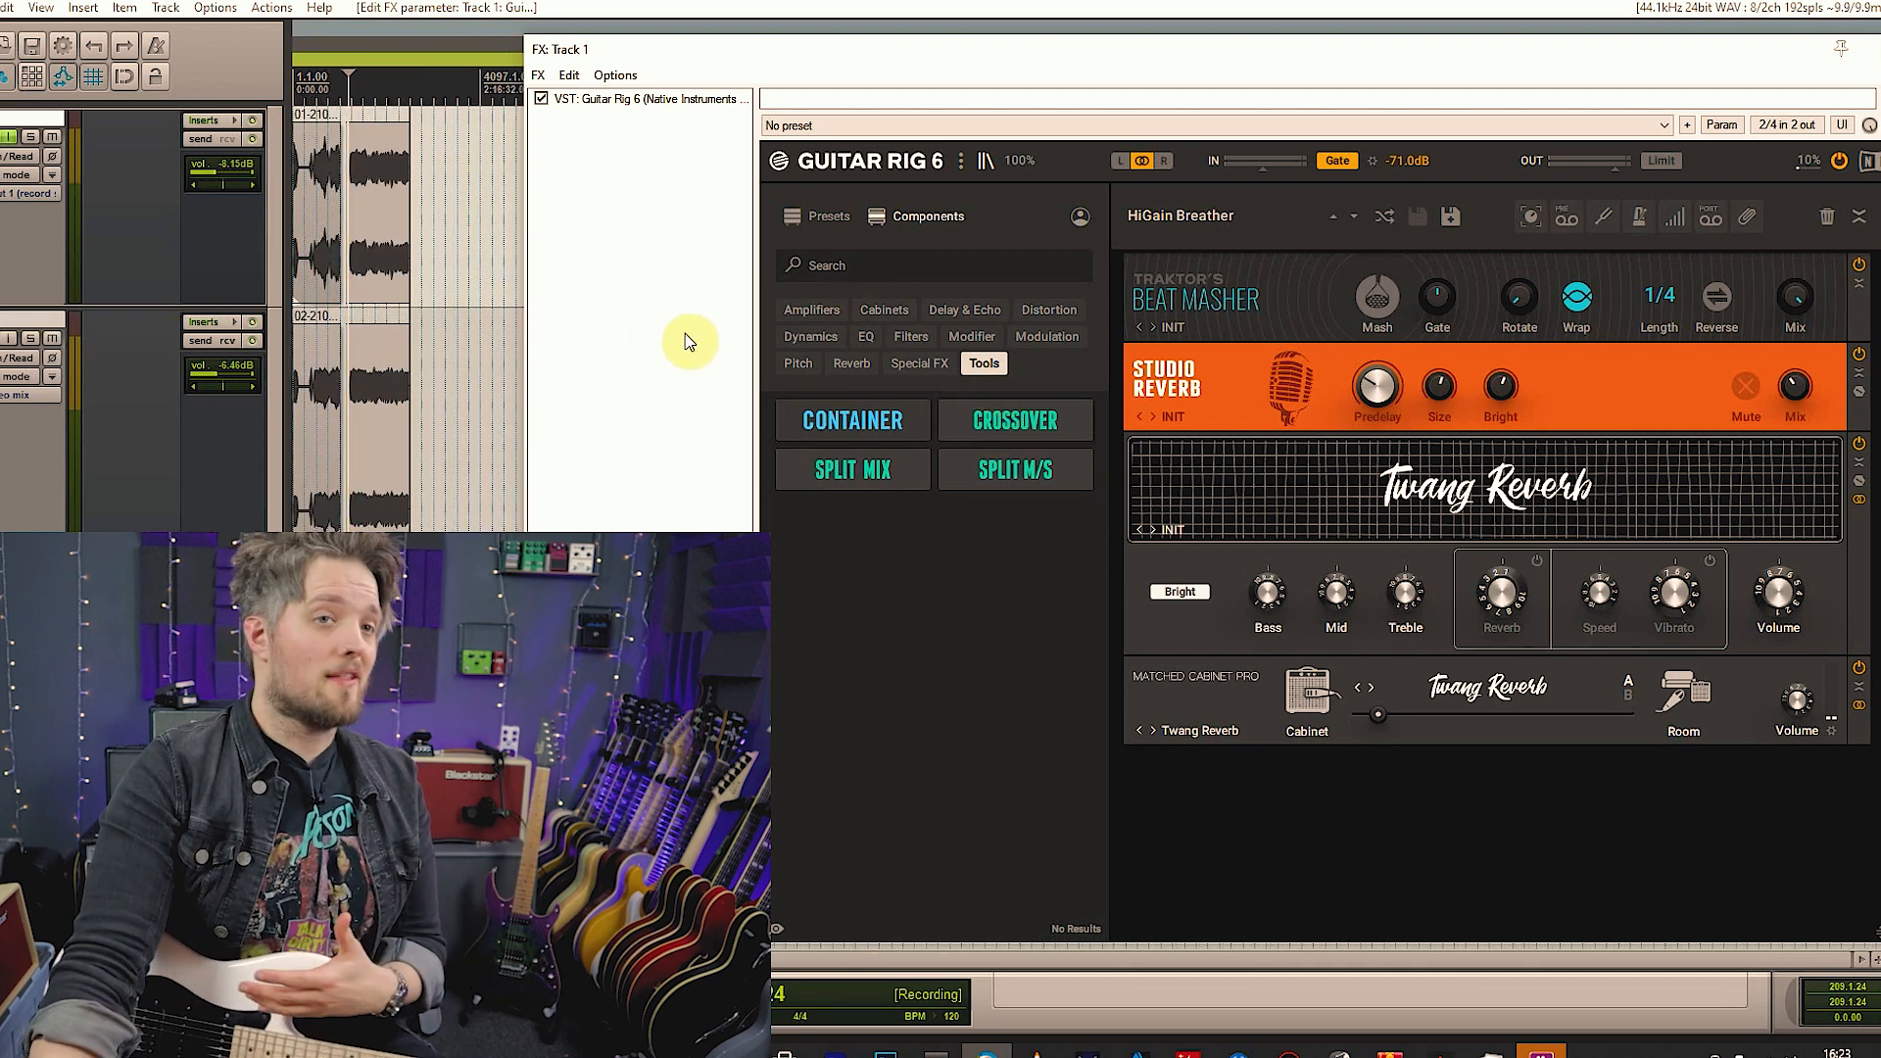
click(899, 315)
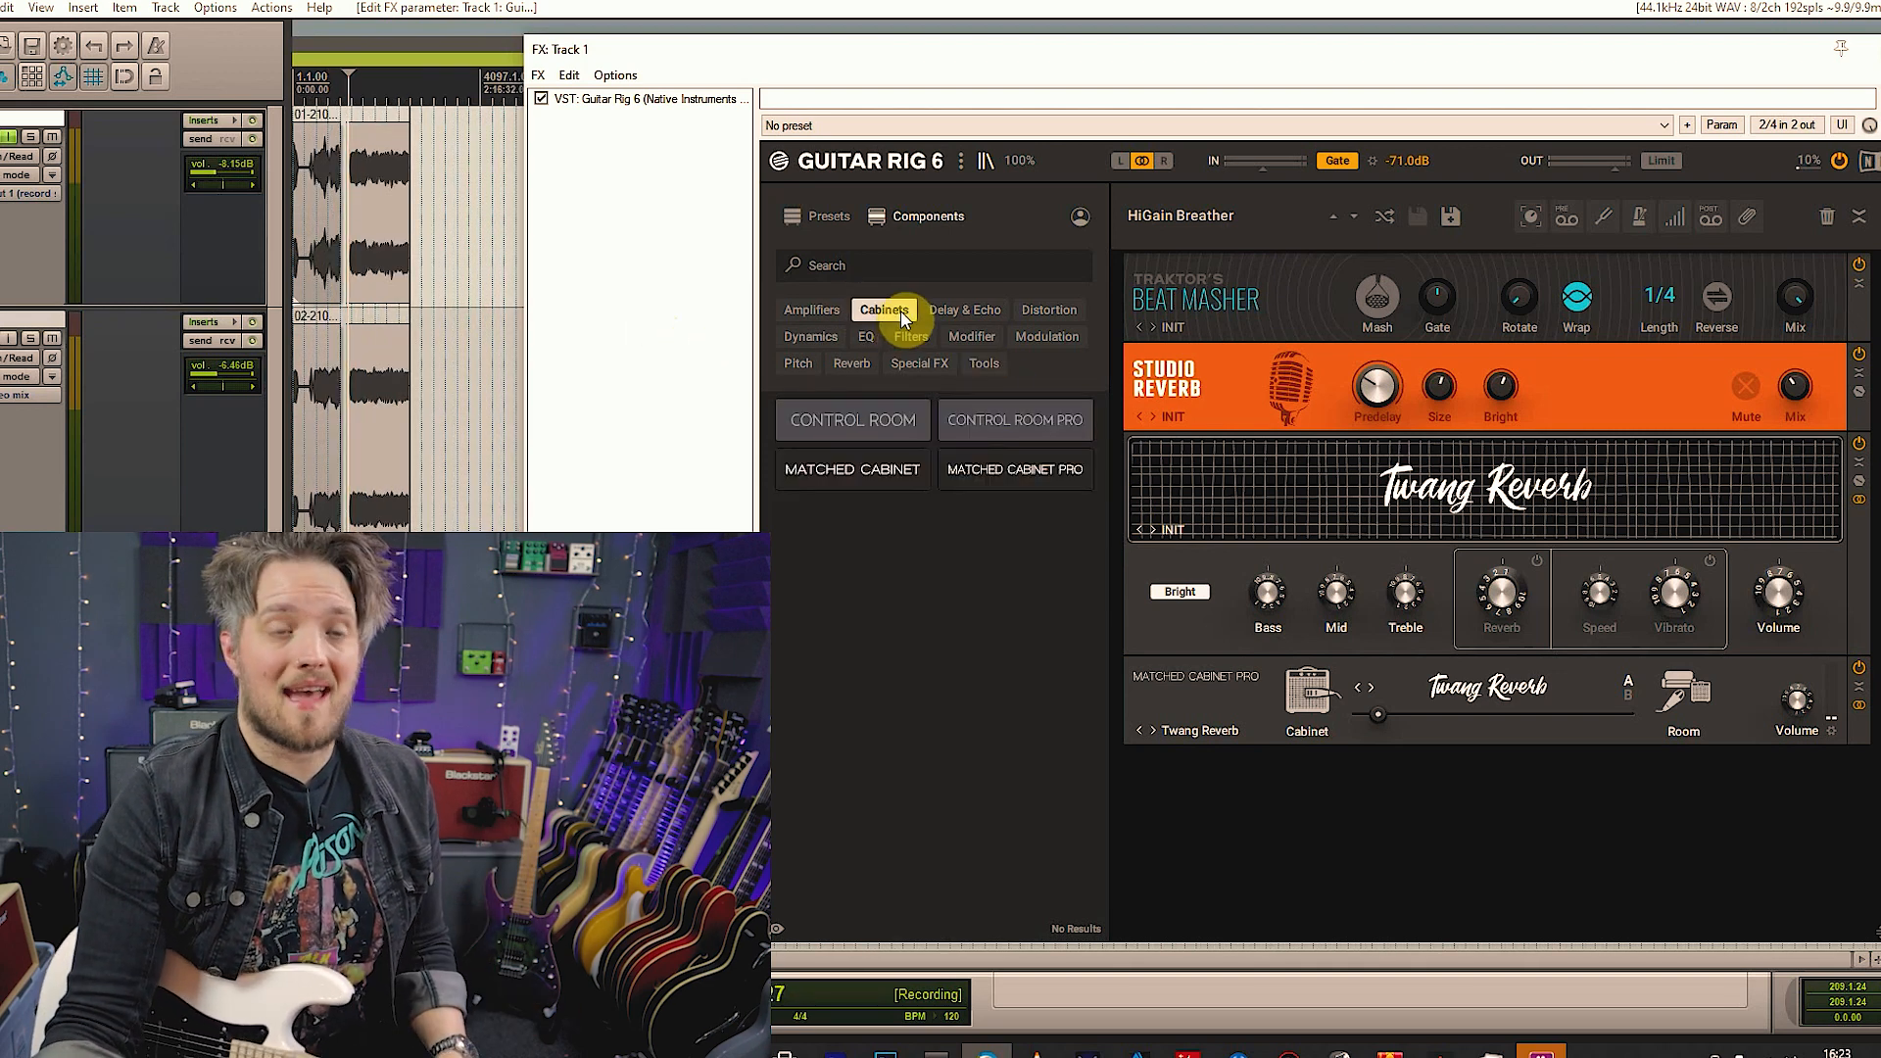
Delete Beat Masher, the Twang Reverb amp and its Matched Cabinet Pro from the rack, keeping only Studio Reverb
click(1246, 301)
right_click(1268, 282)
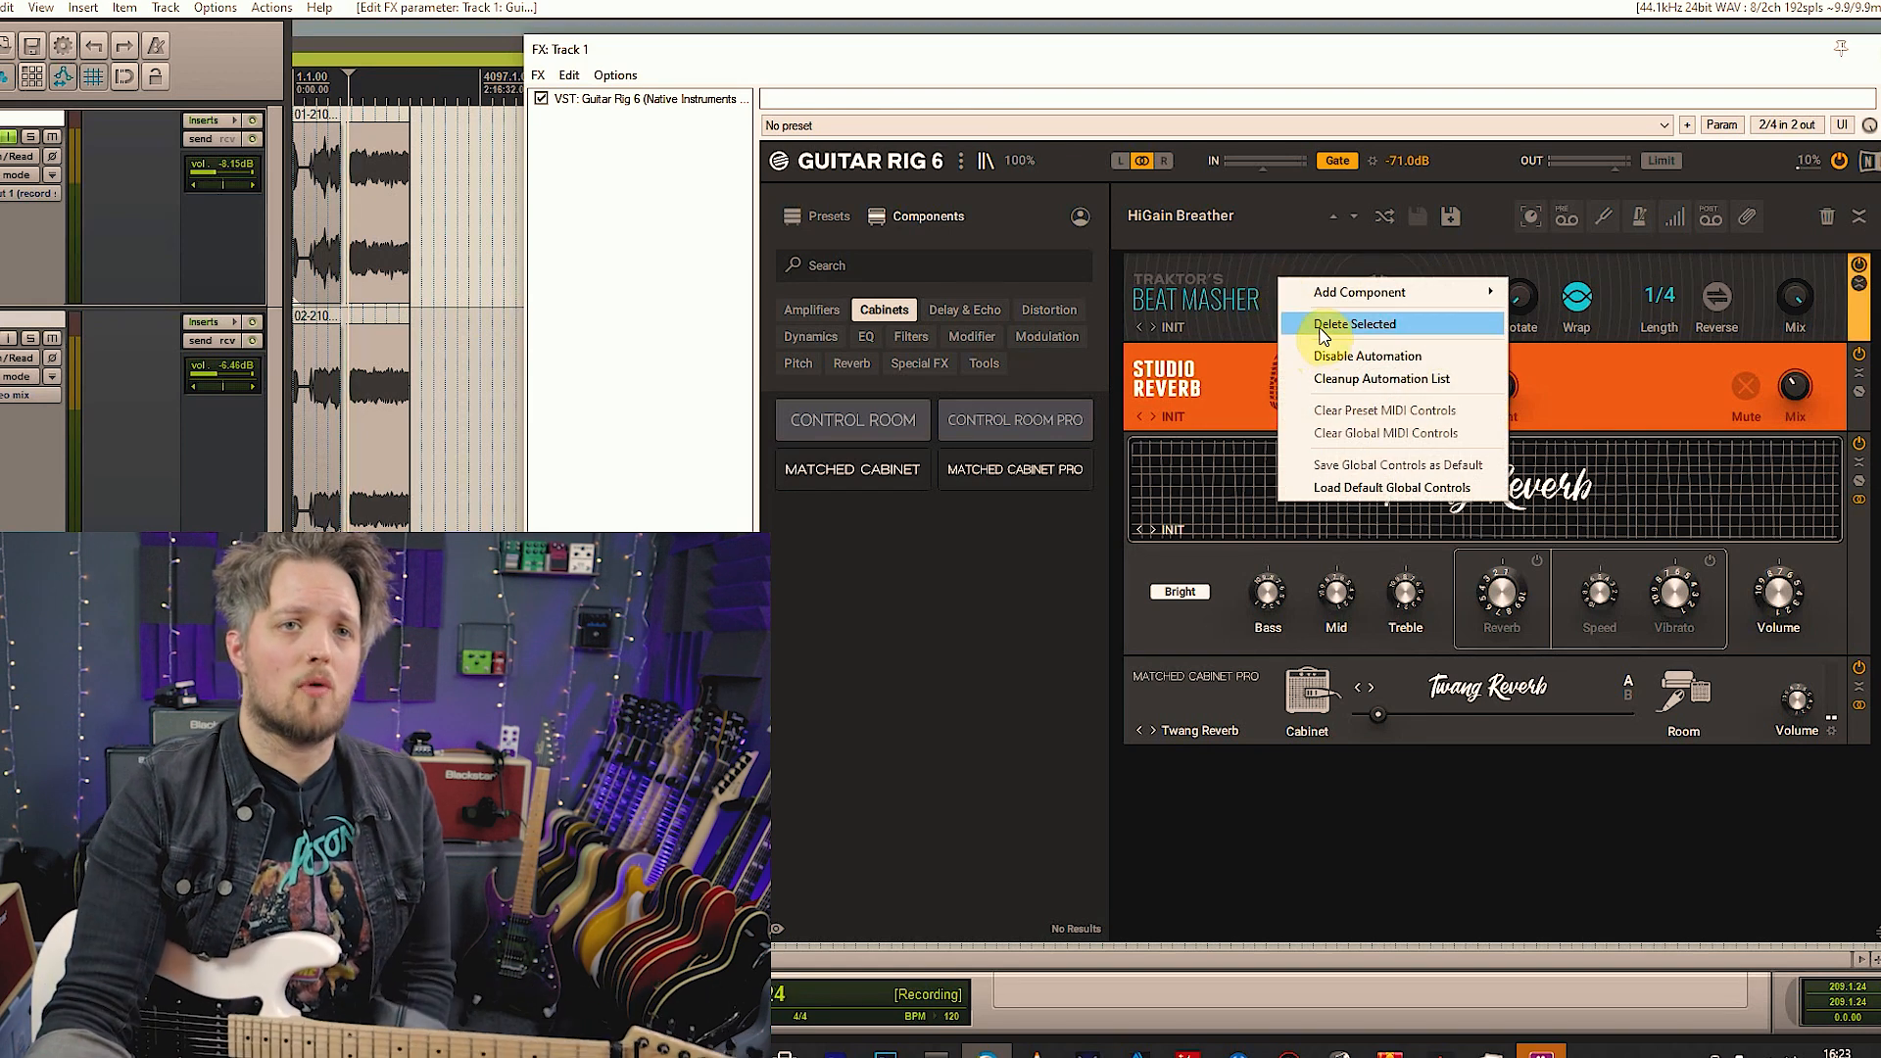
click(1354, 324)
click(1274, 376)
right_click(1274, 376)
click(1313, 417)
click(1229, 392)
right_click(1228, 392)
click(1312, 443)
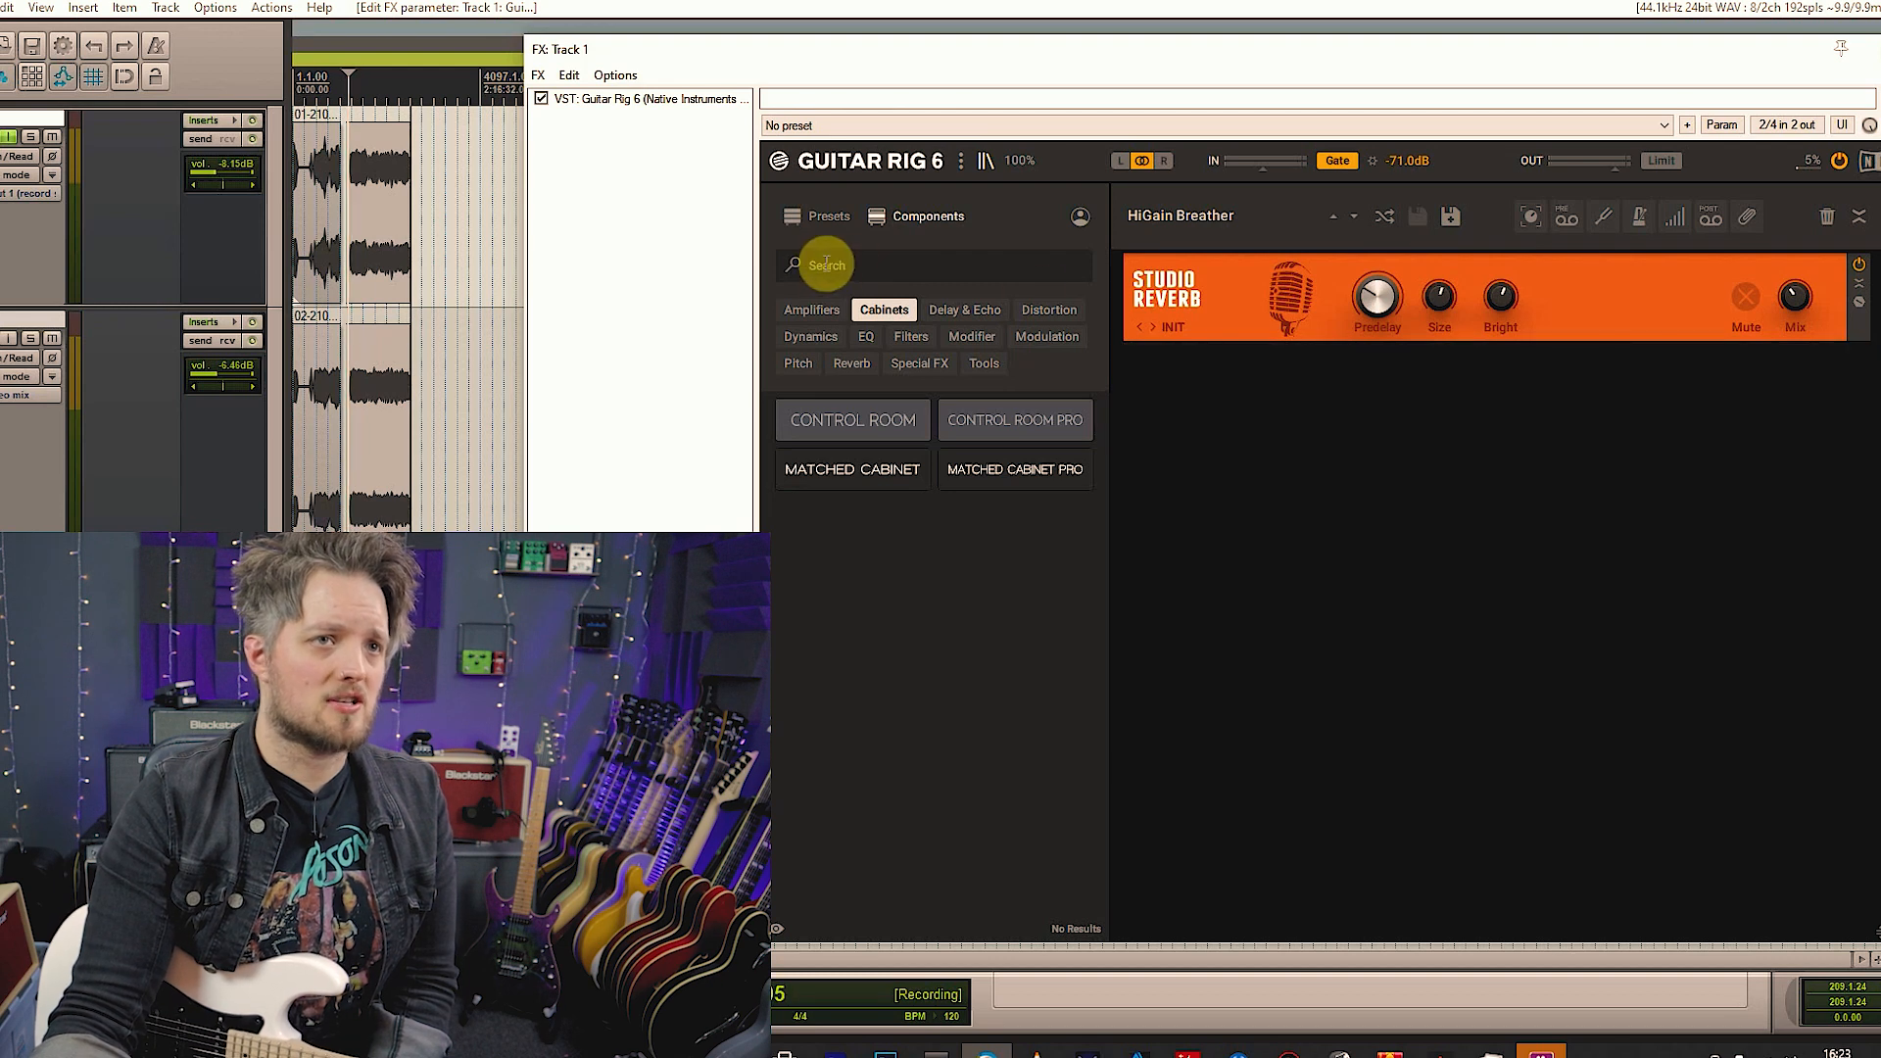
Add the Fire Breather amp after Studio Reverb and set its Mid to 66%
click(821, 312)
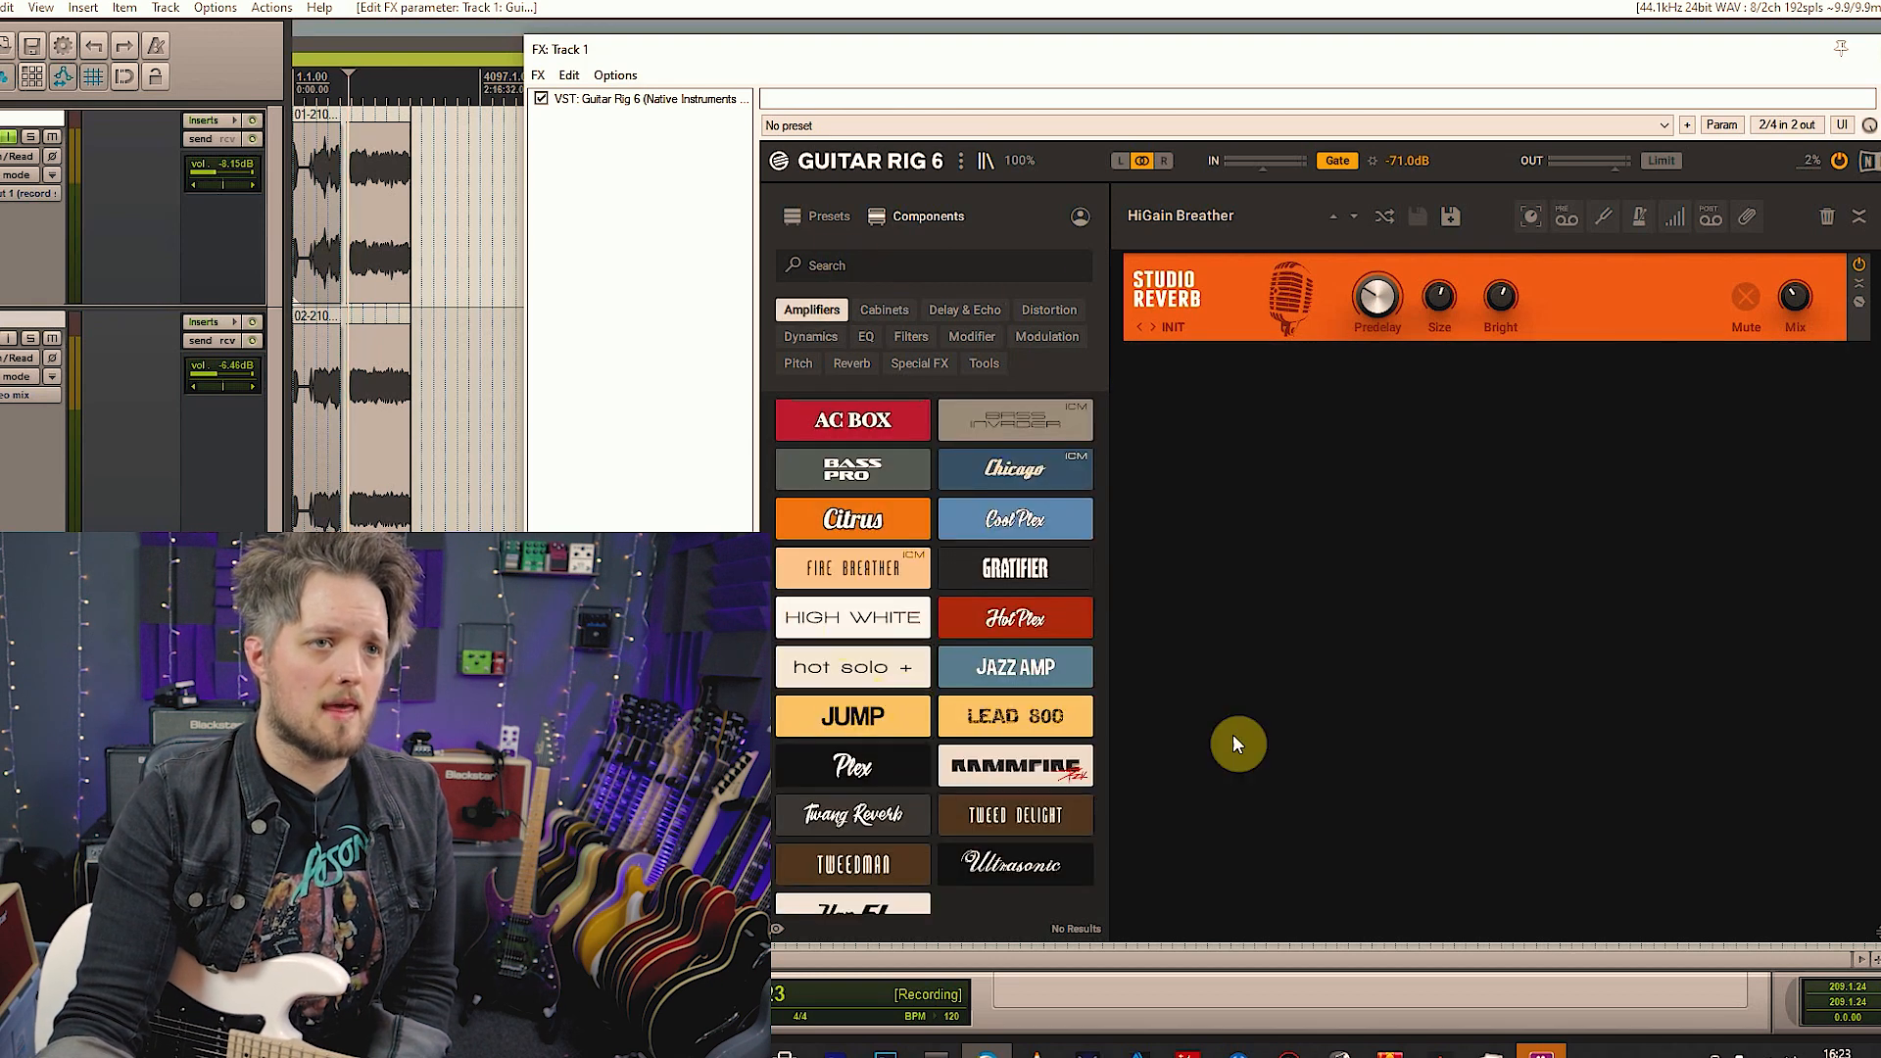
drag(852, 568, 1457, 389)
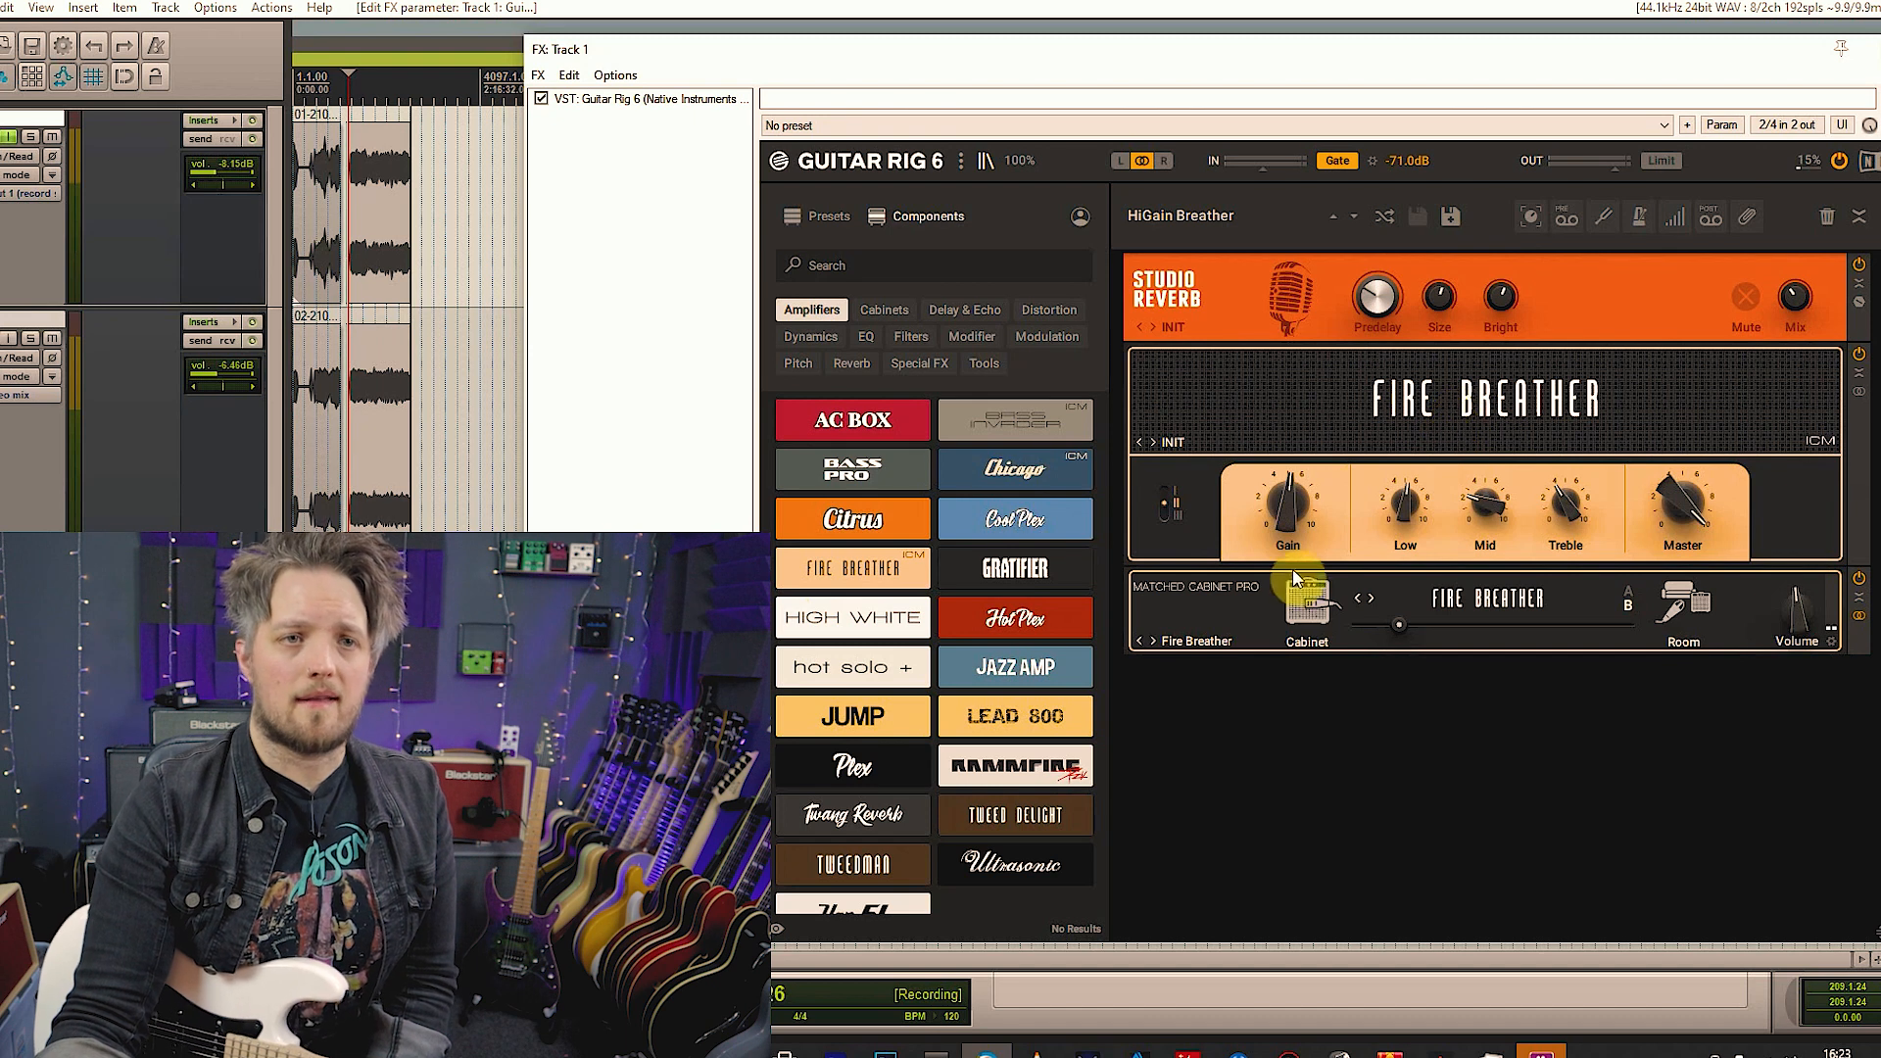
drag(1485, 504, 1485, 480)
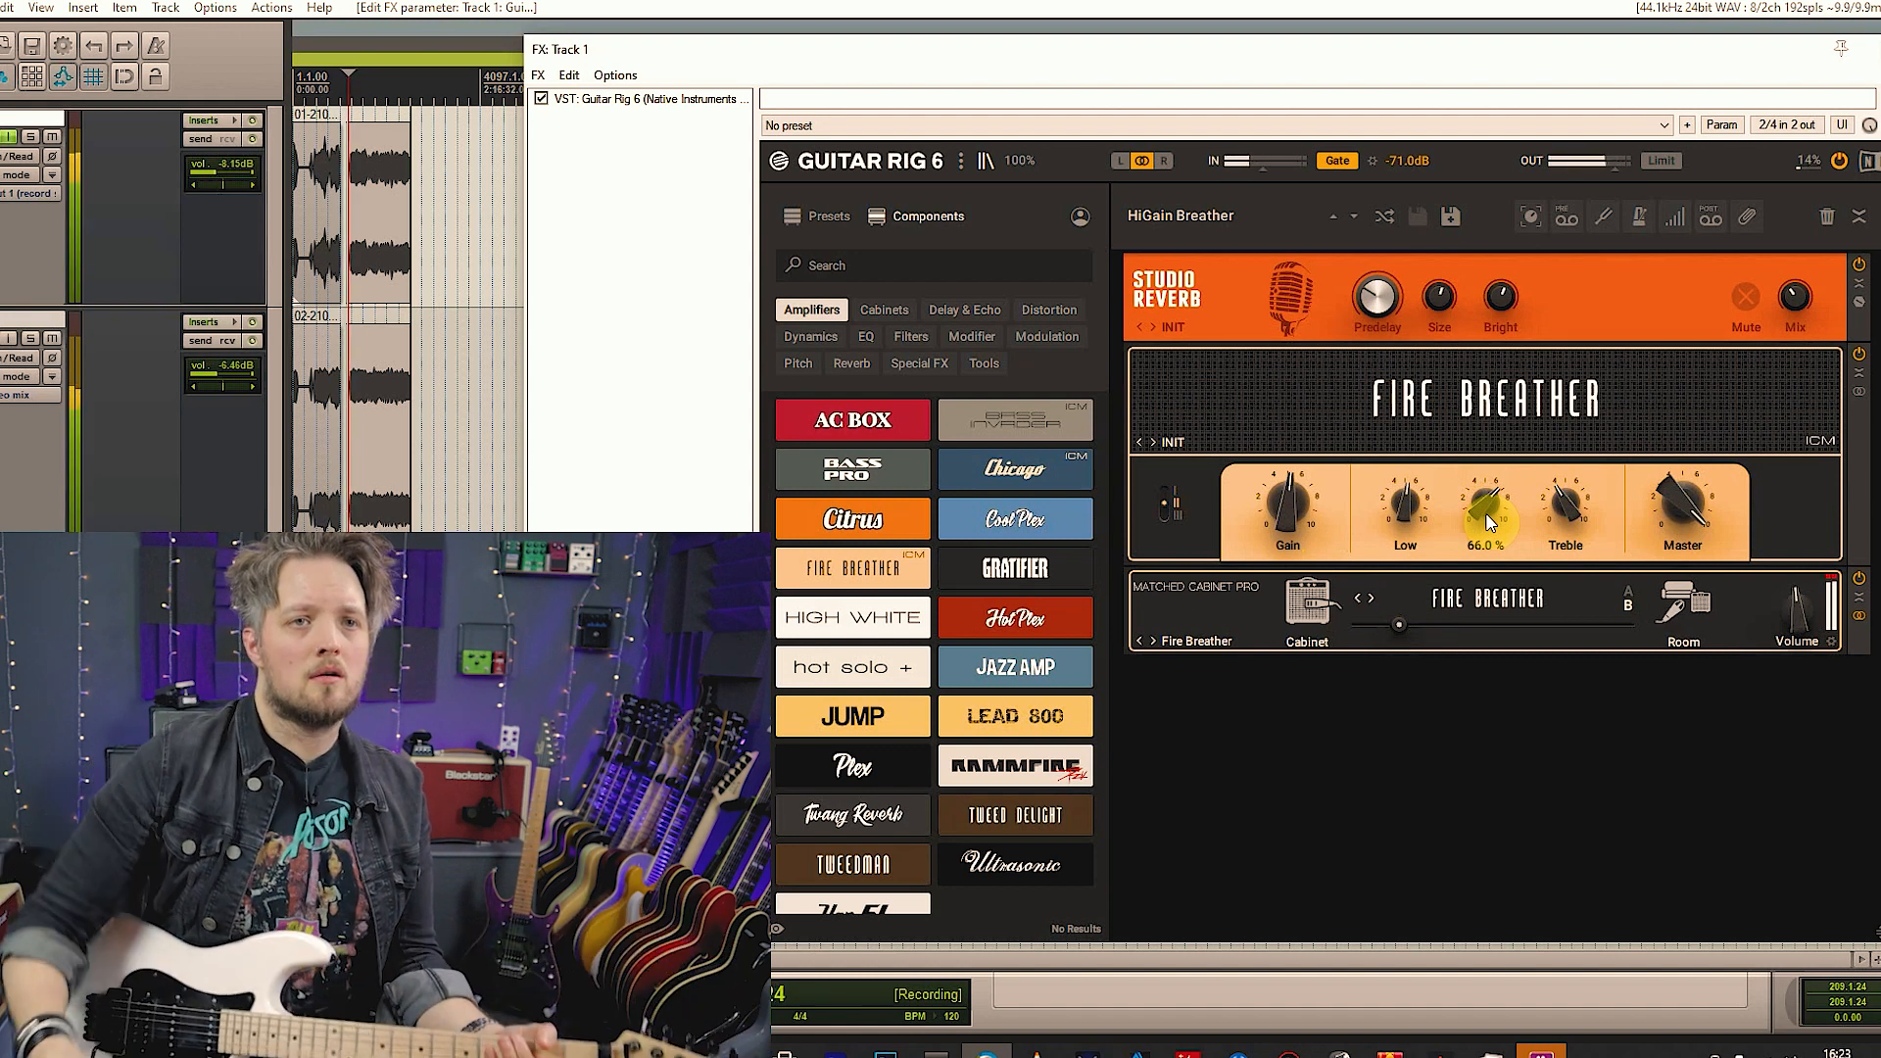
Raise Fire Breather's Gain and lower Studio Reverb's Mix to about 20%
scroll(1265, 499, up, 5)
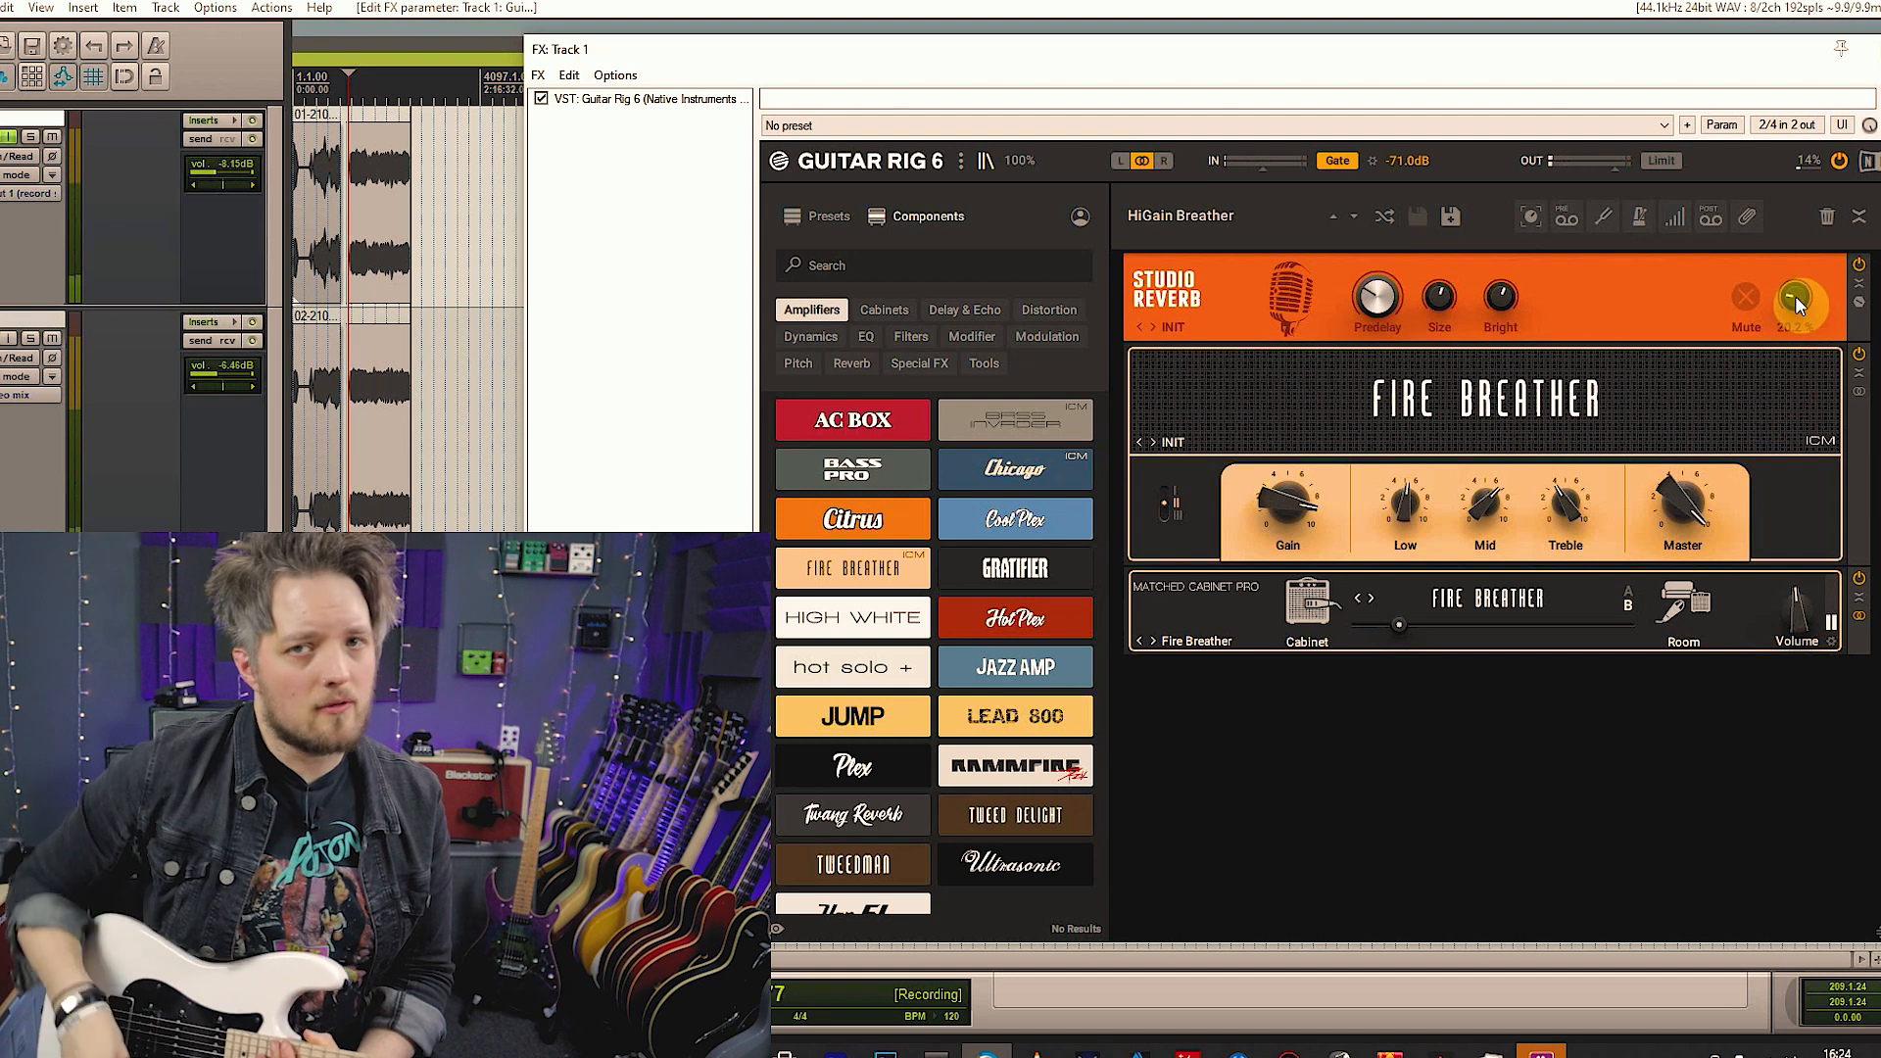
scroll(1794, 296, down, 2)
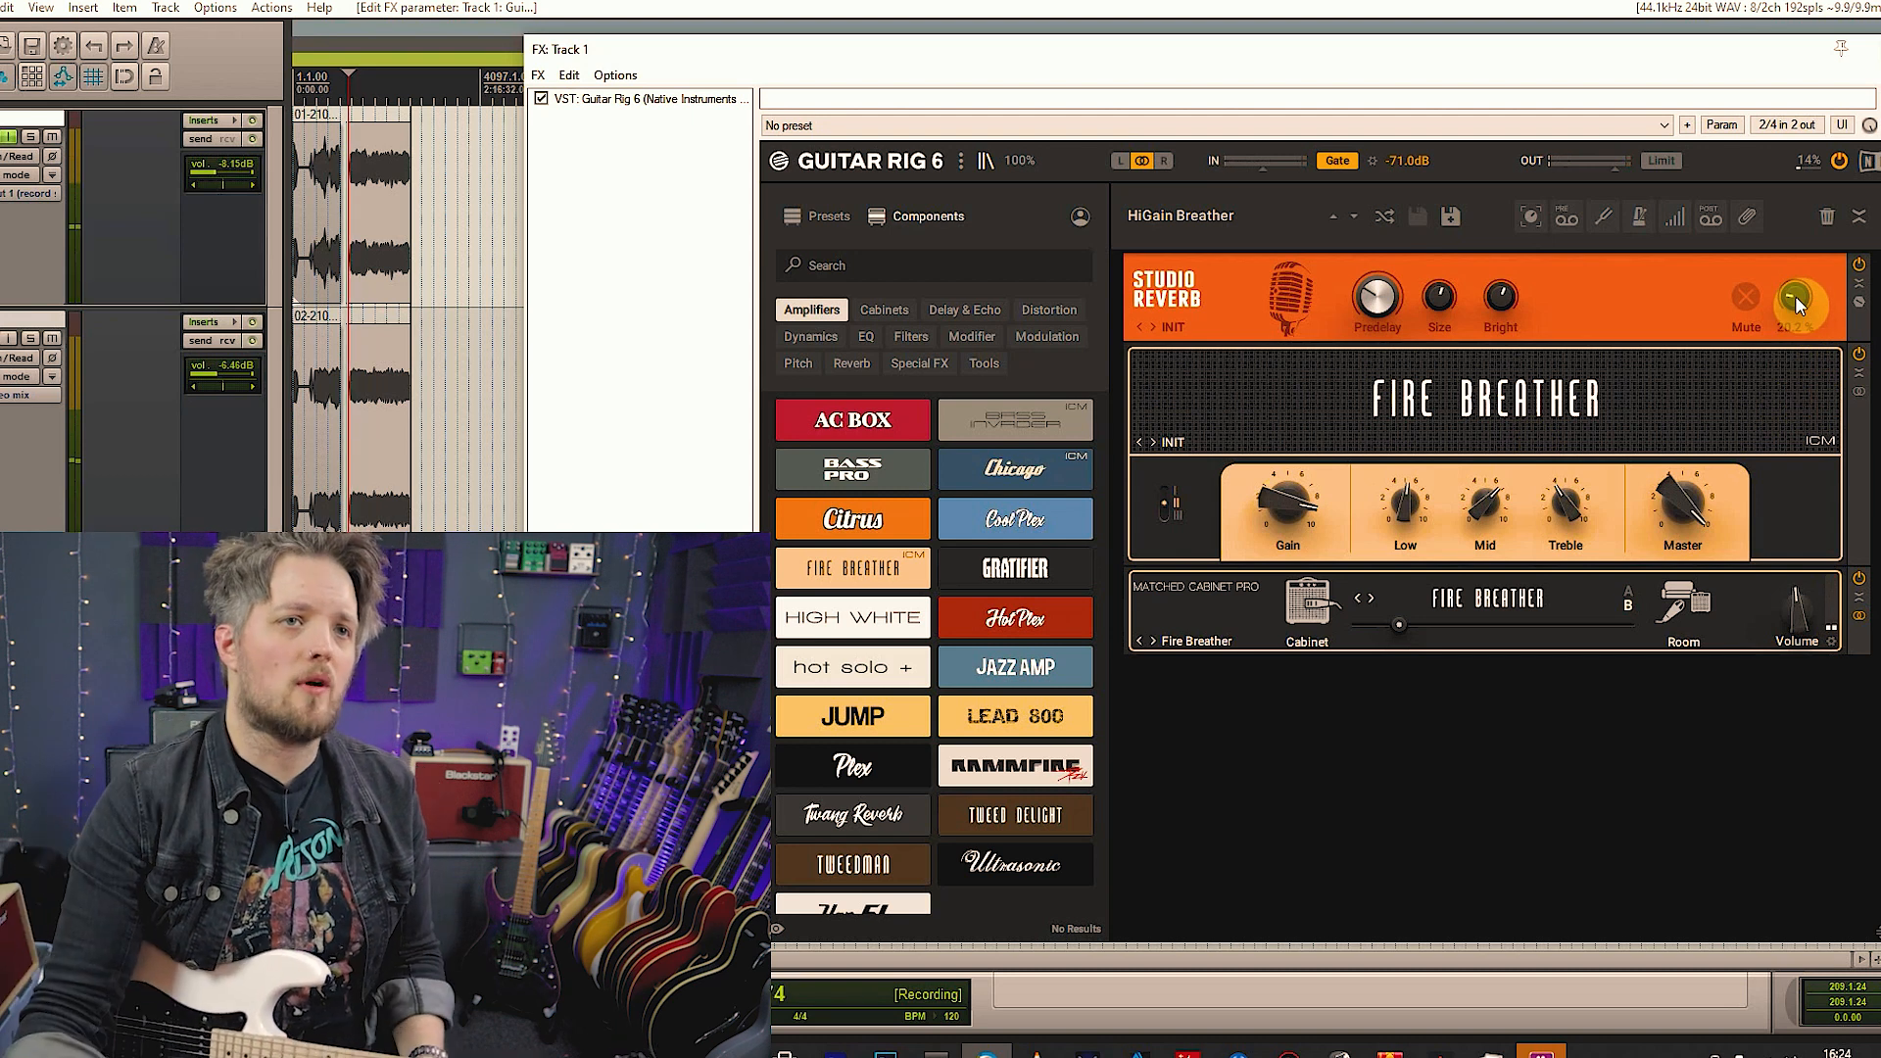
Show the Cabinets components and shift Matched Cabinet Pro's blend to about 86% Room, and back fully to Cabinet
click(883, 309)
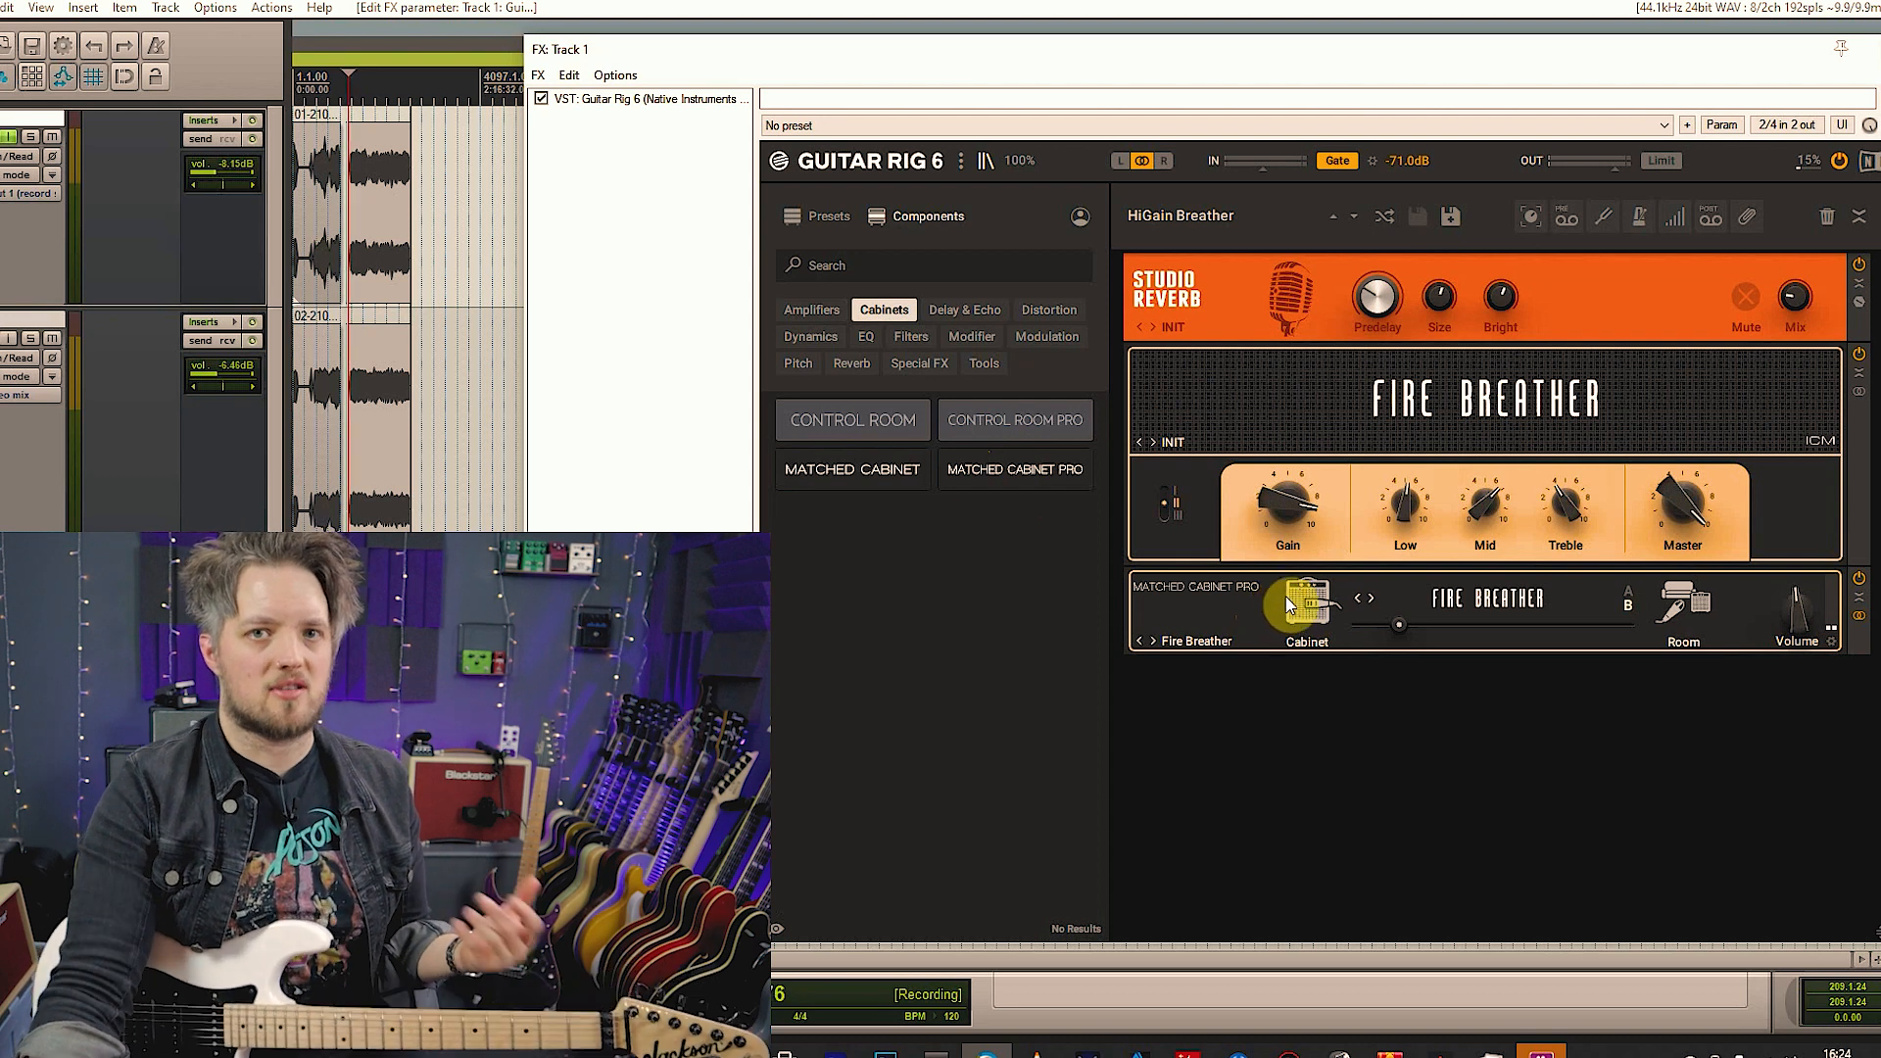
mouse_move(1577, 621)
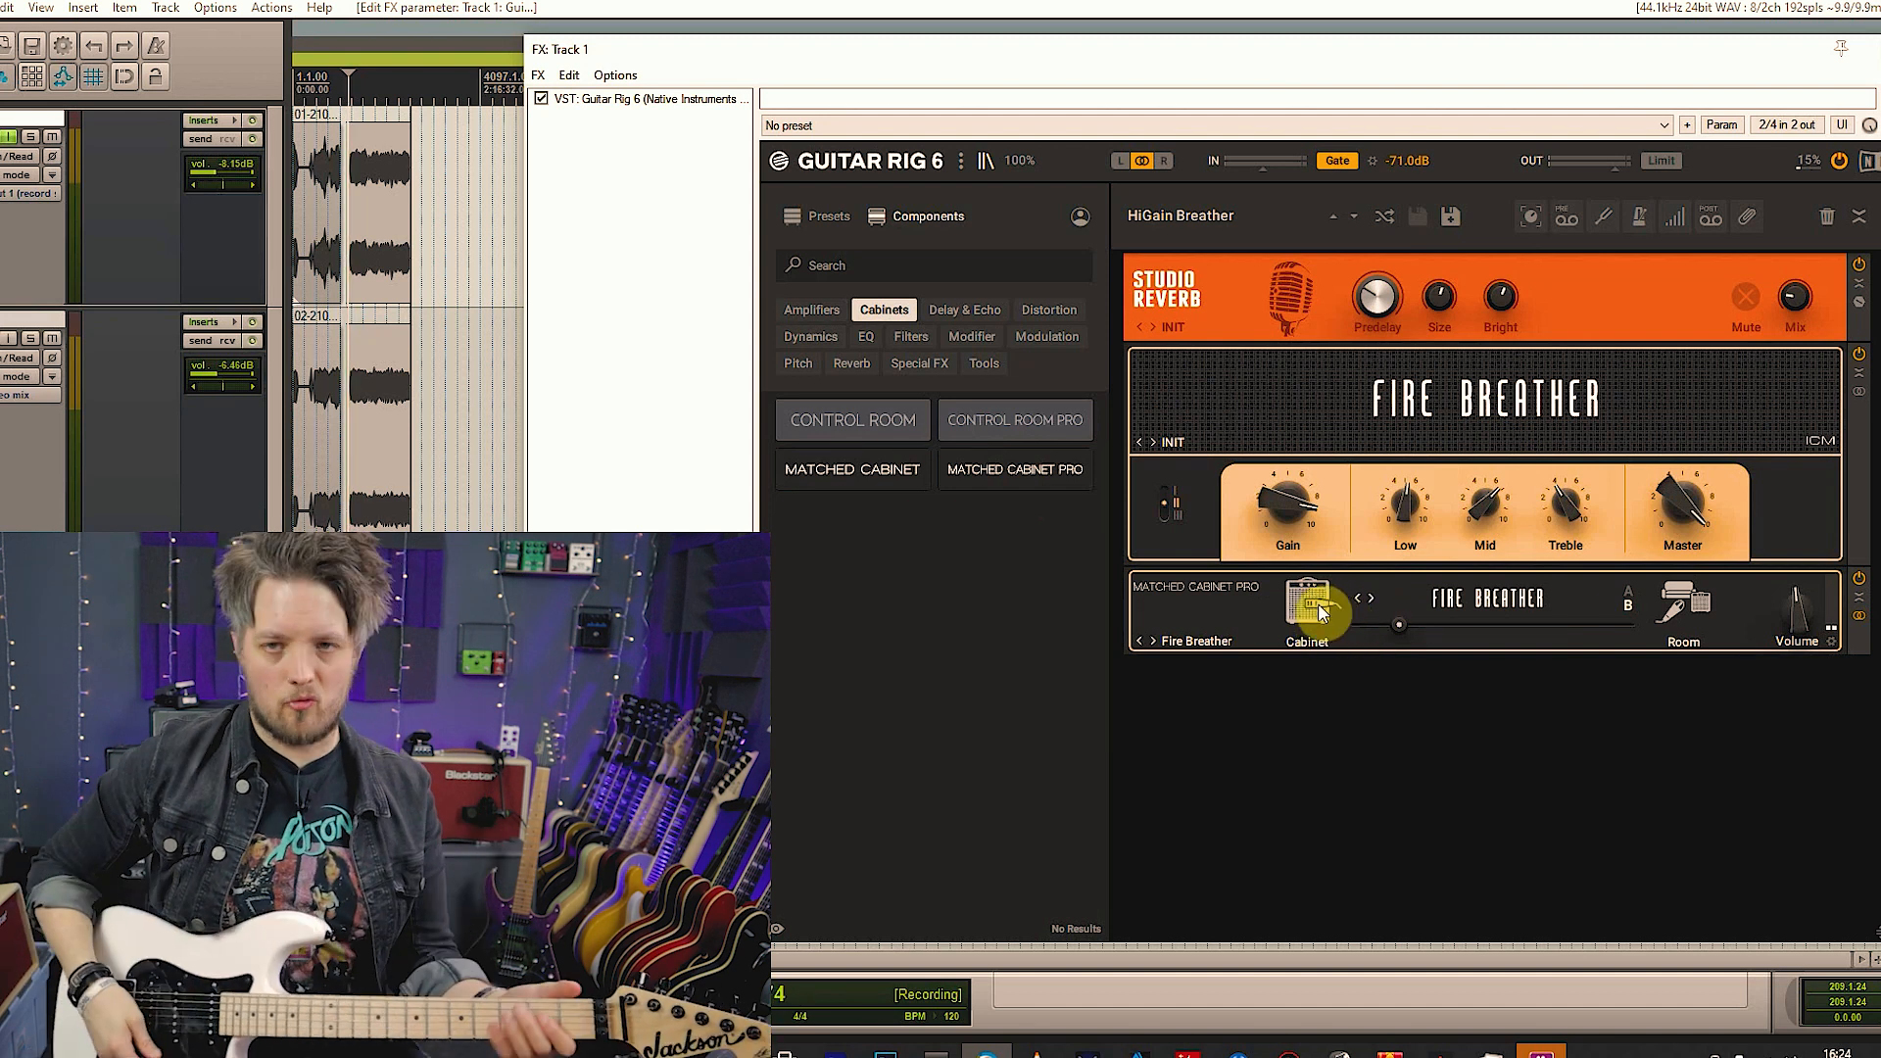
drag(1397, 625, 1399, 625)
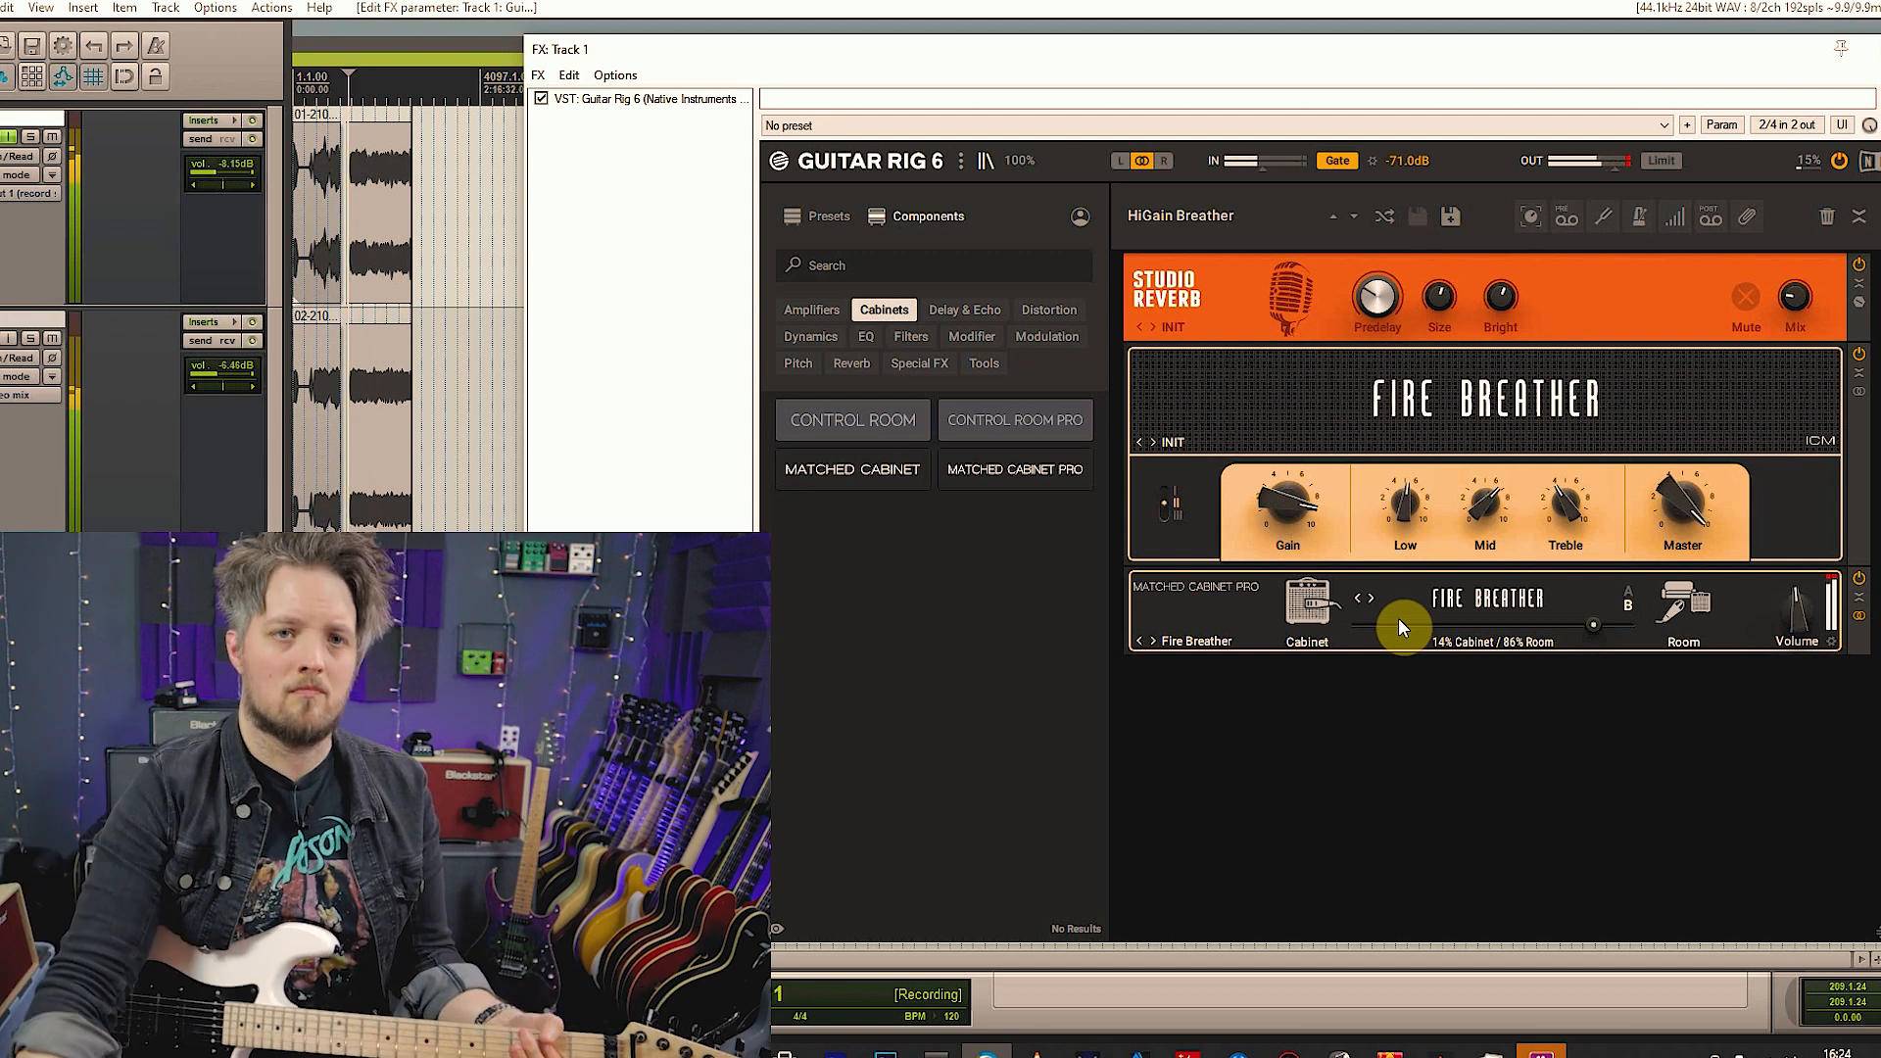
drag(1581, 625, 1353, 625)
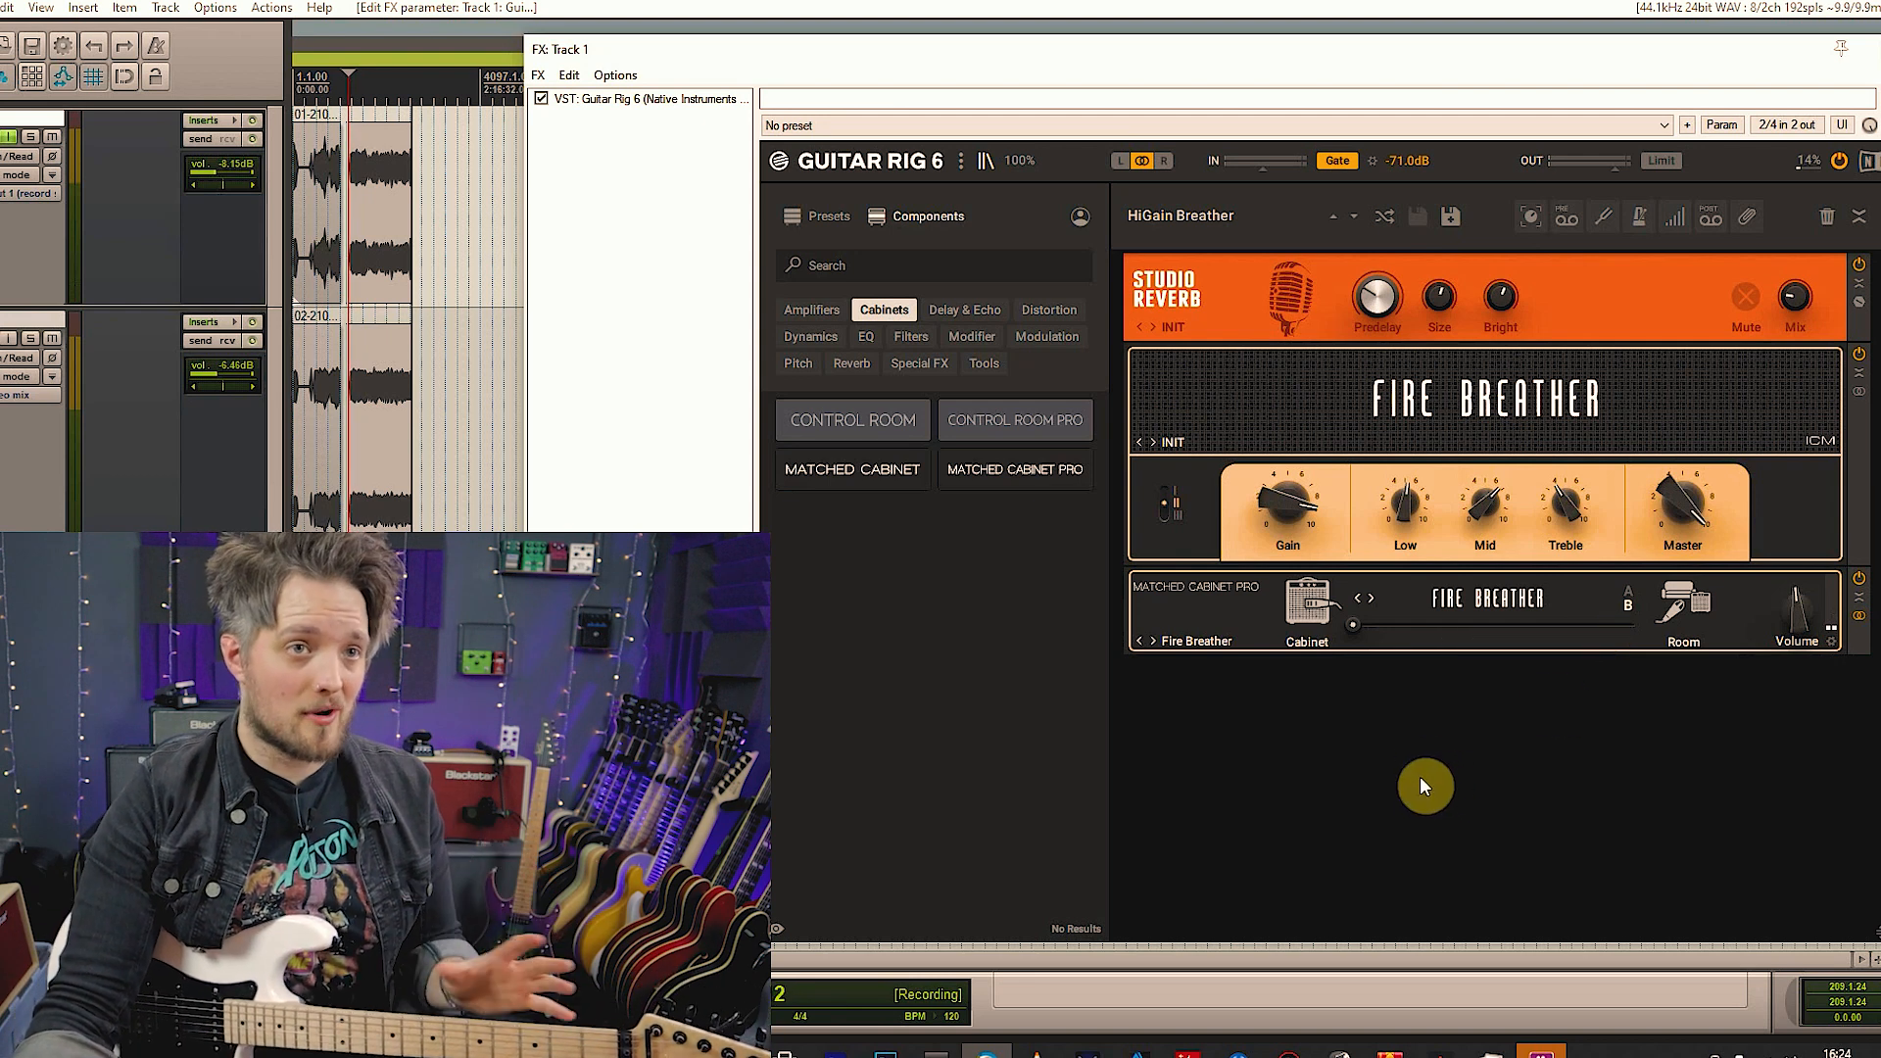
Replace Matched Cabinet Pro with Control Room Pro and look at its second cabinet slot before returning to the first
drag(1025, 413, 1302, 603)
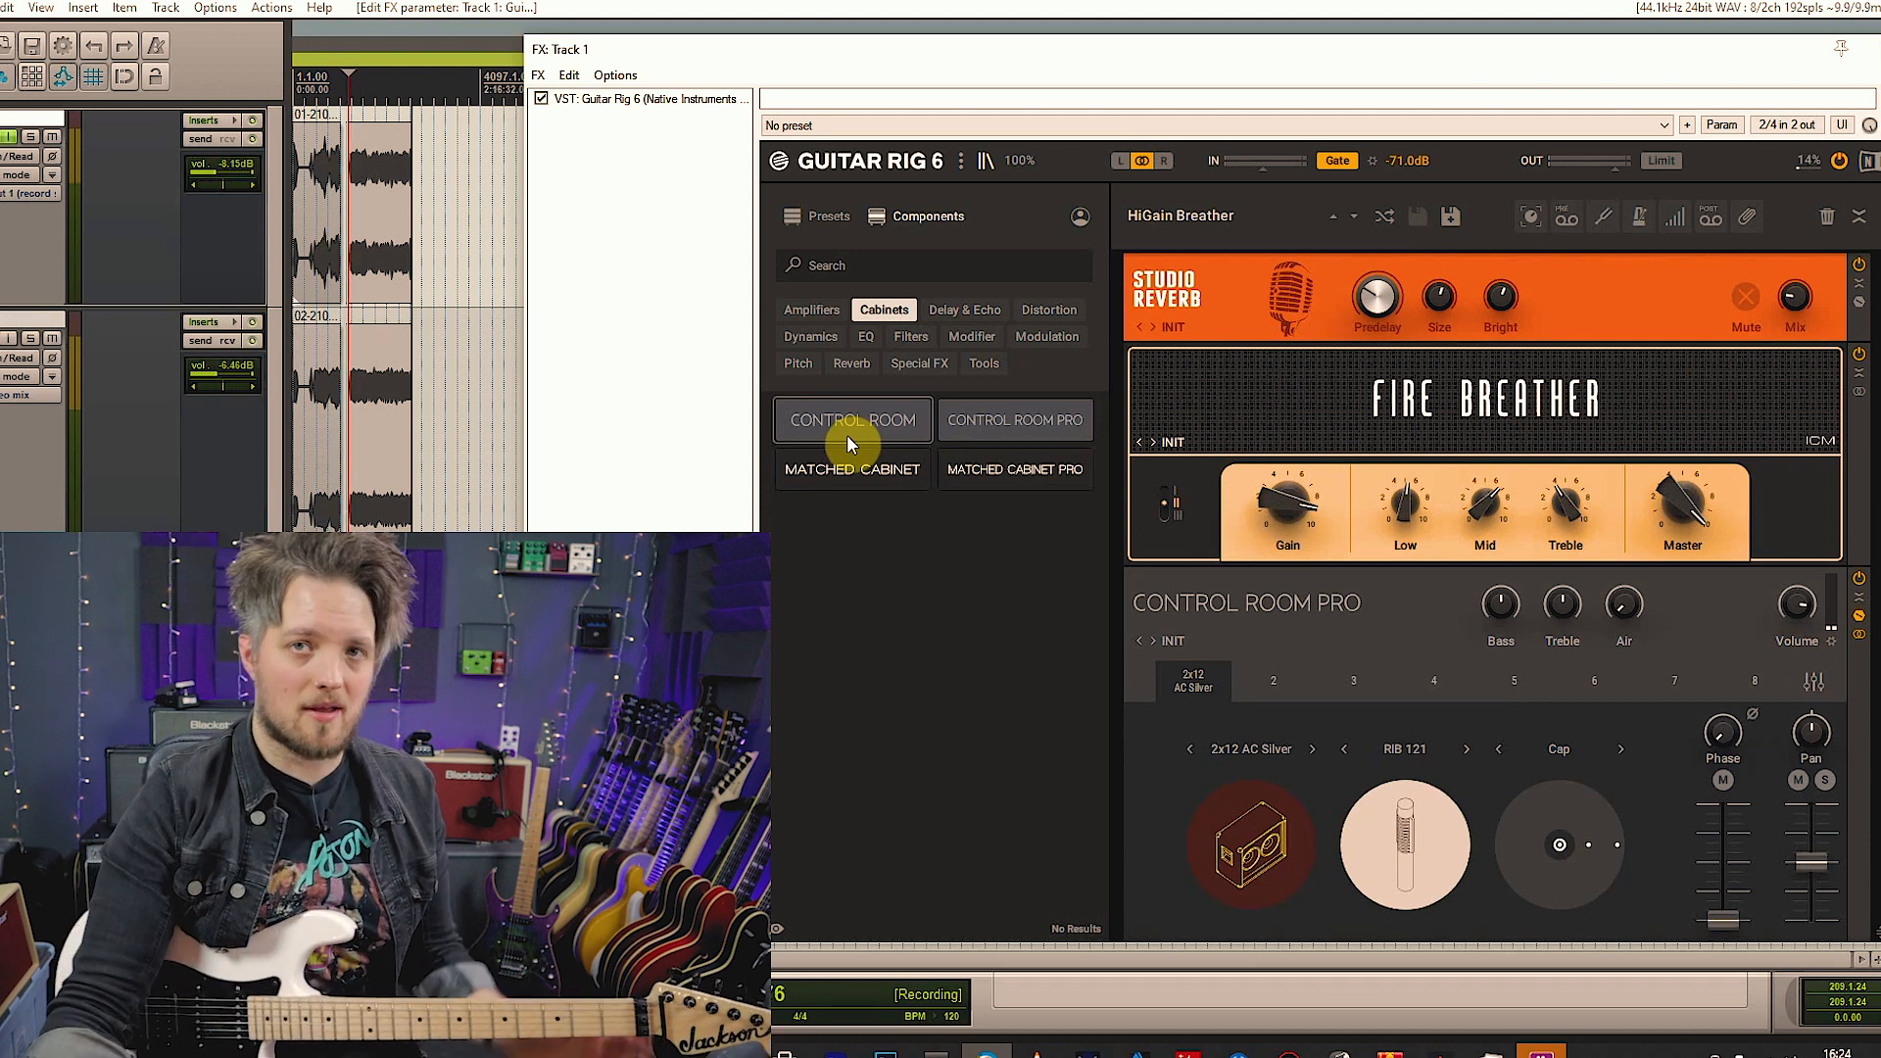
scroll(1307, 576, down, 1)
scroll(1307, 577, down, 1)
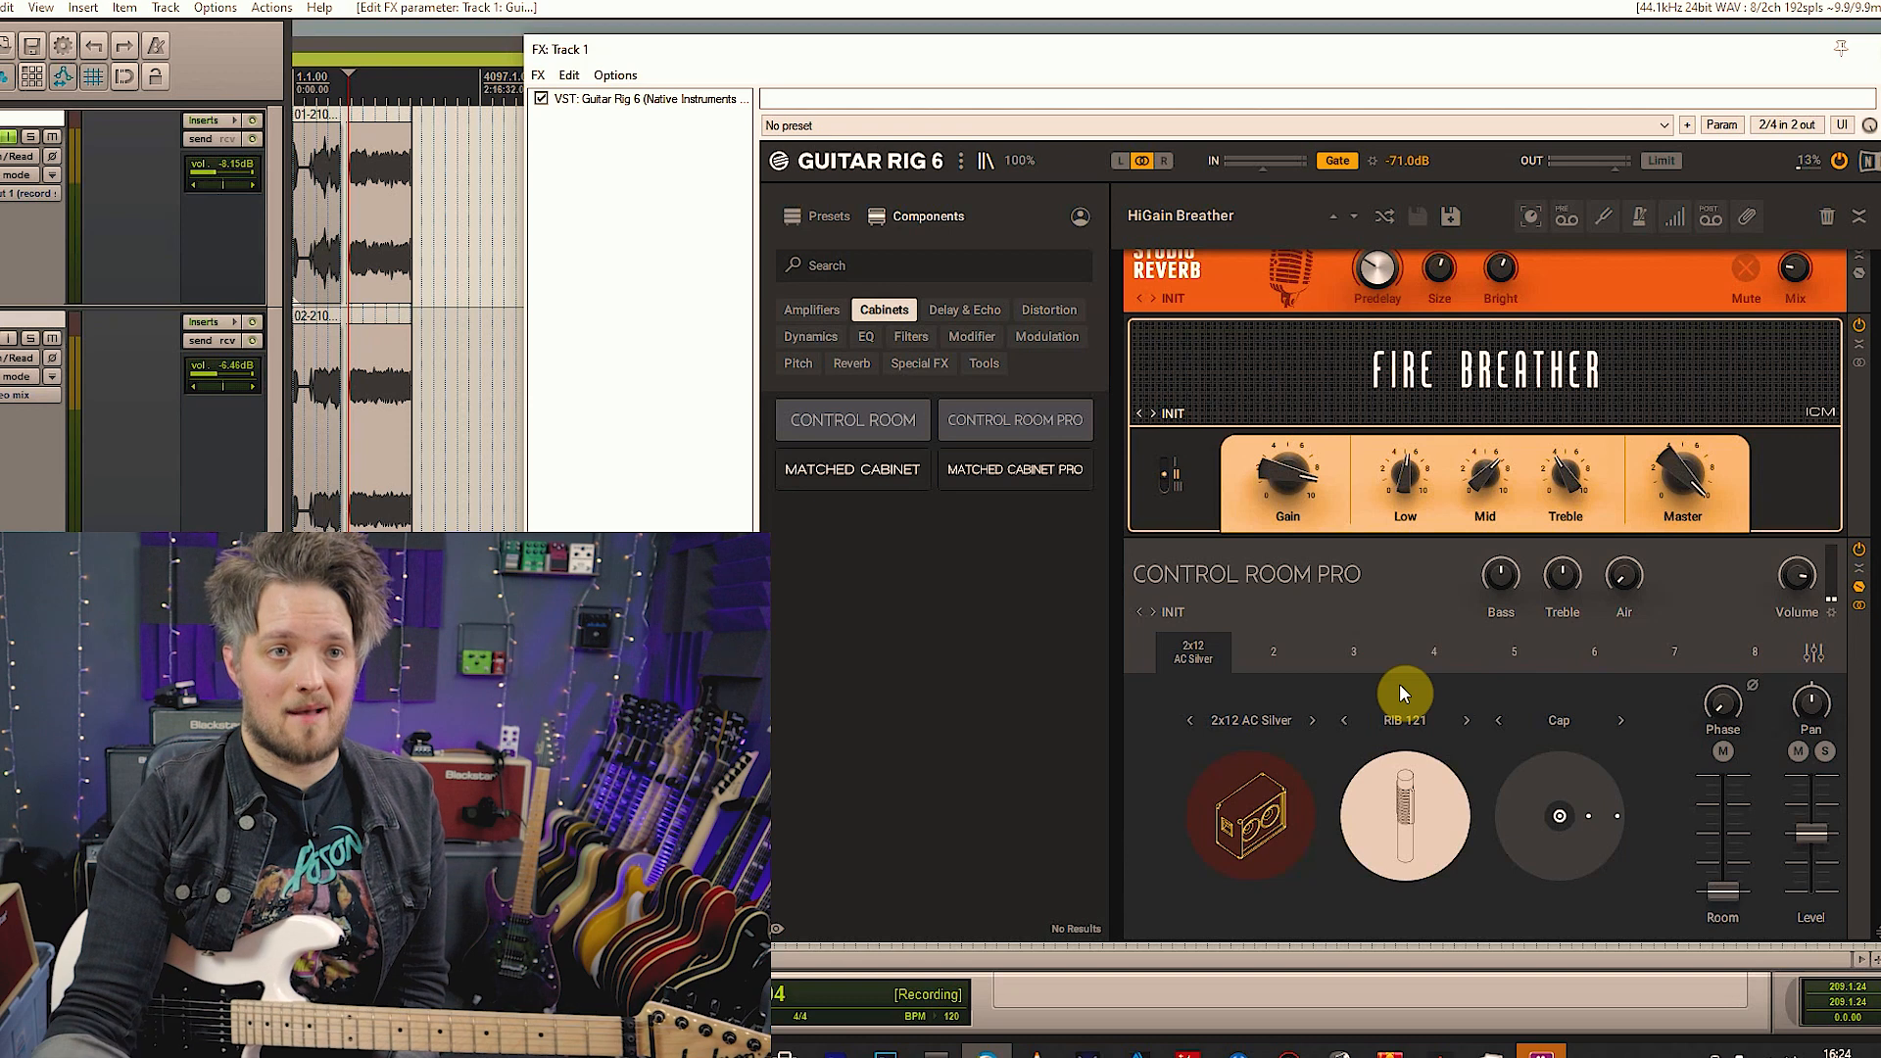
click(1276, 652)
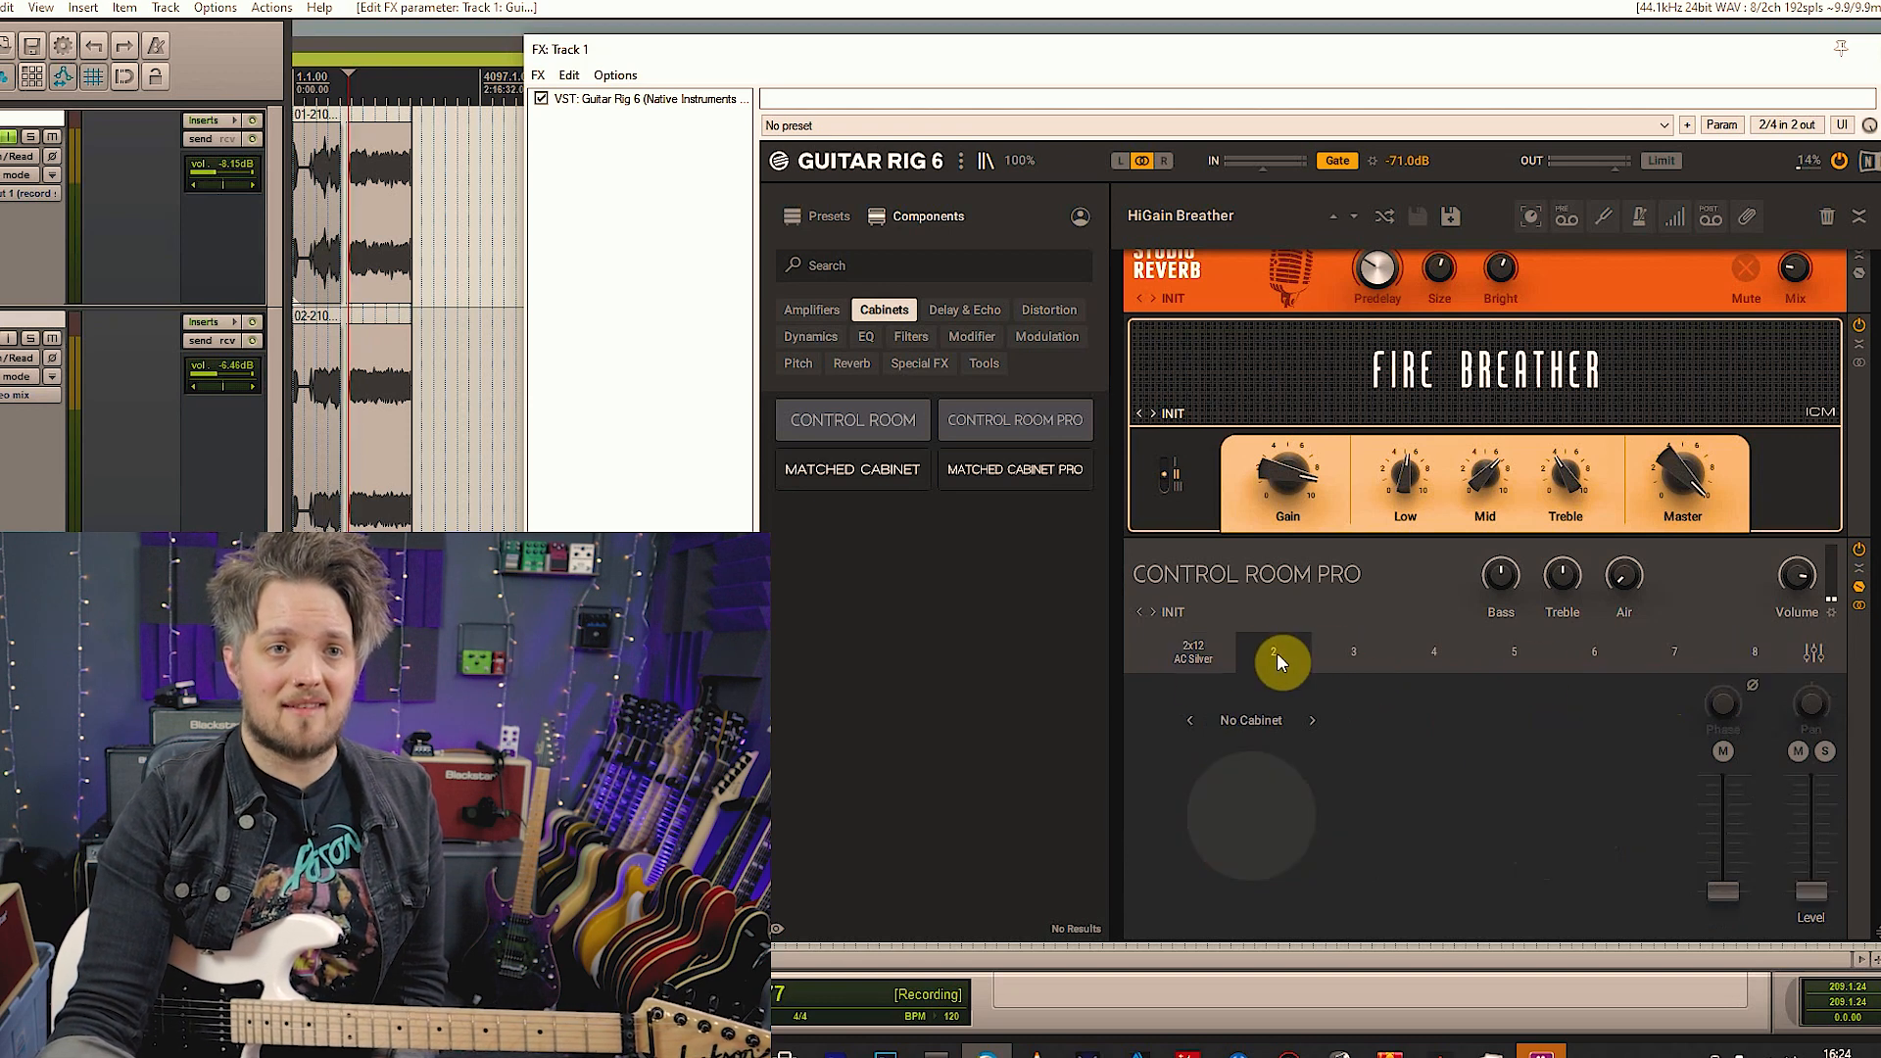
click(1214, 649)
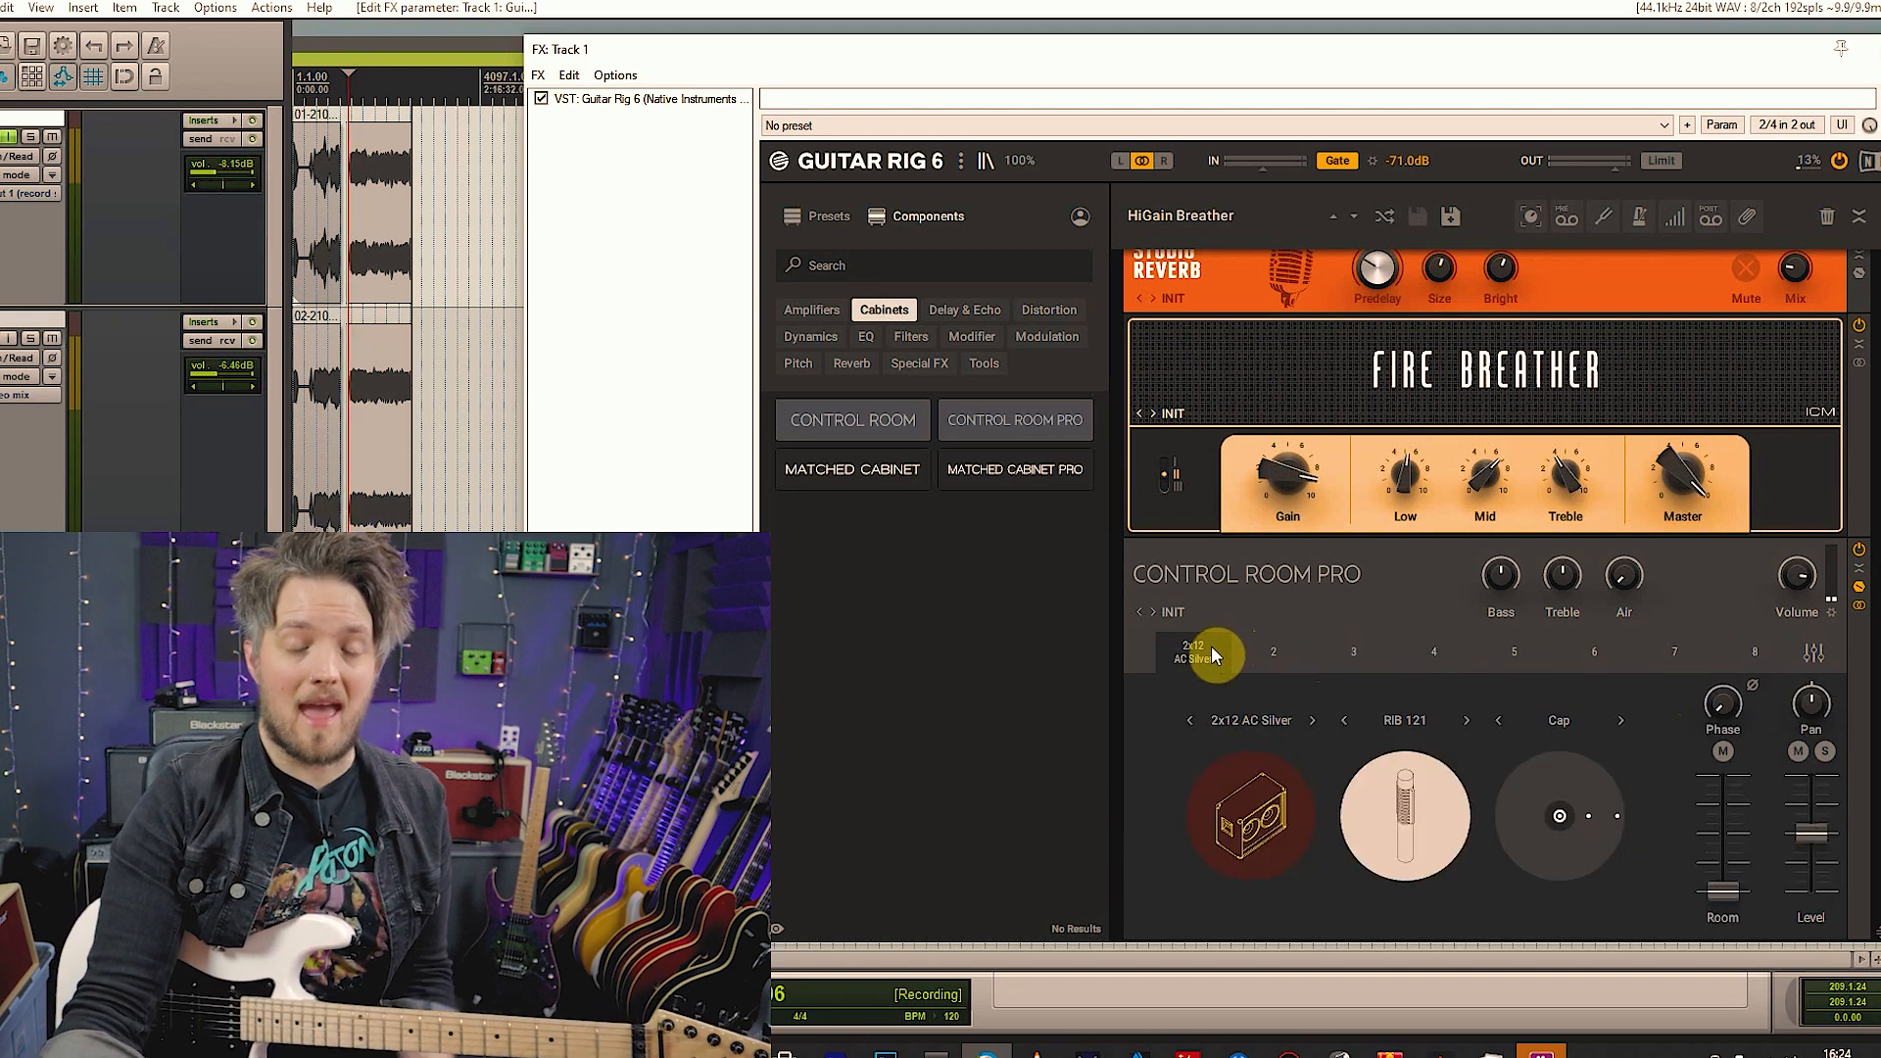
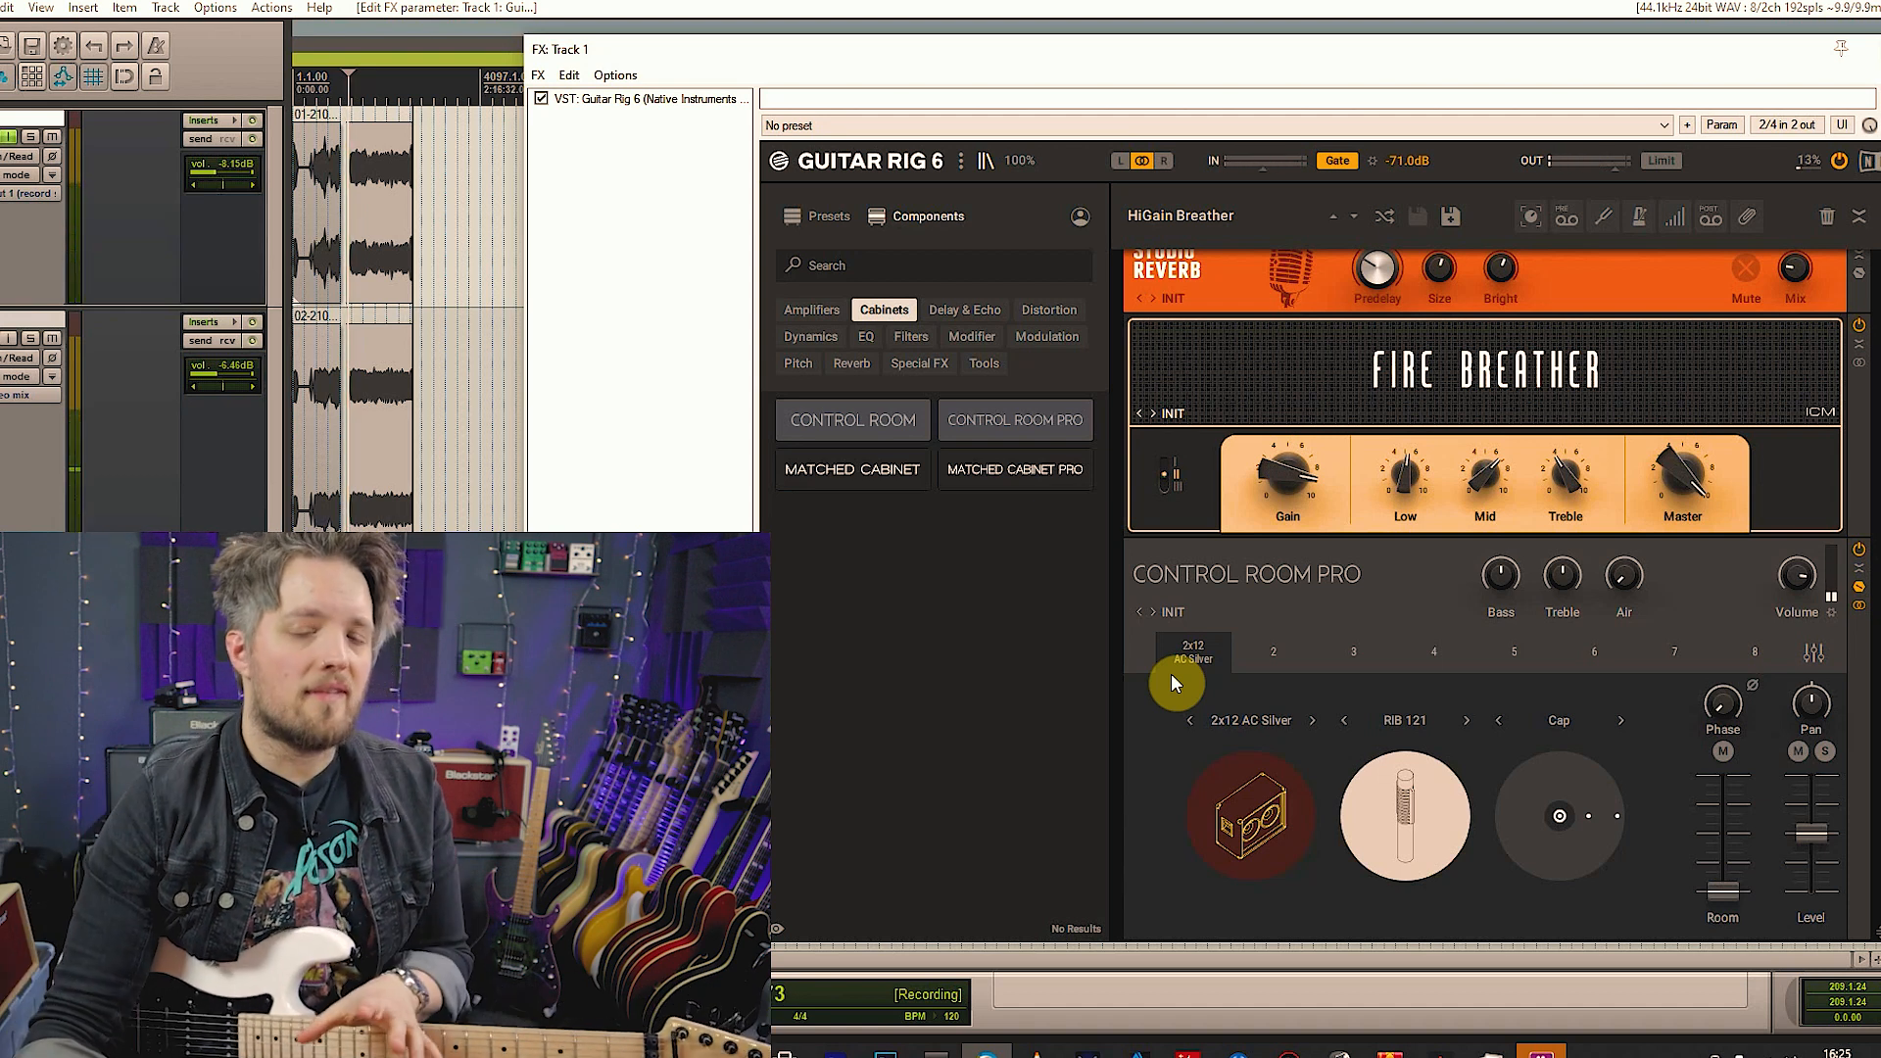
Set Control Room Pro's first slot to the 4x12 UK 60s Green cabinet with the CON 87 microphone
click(1240, 725)
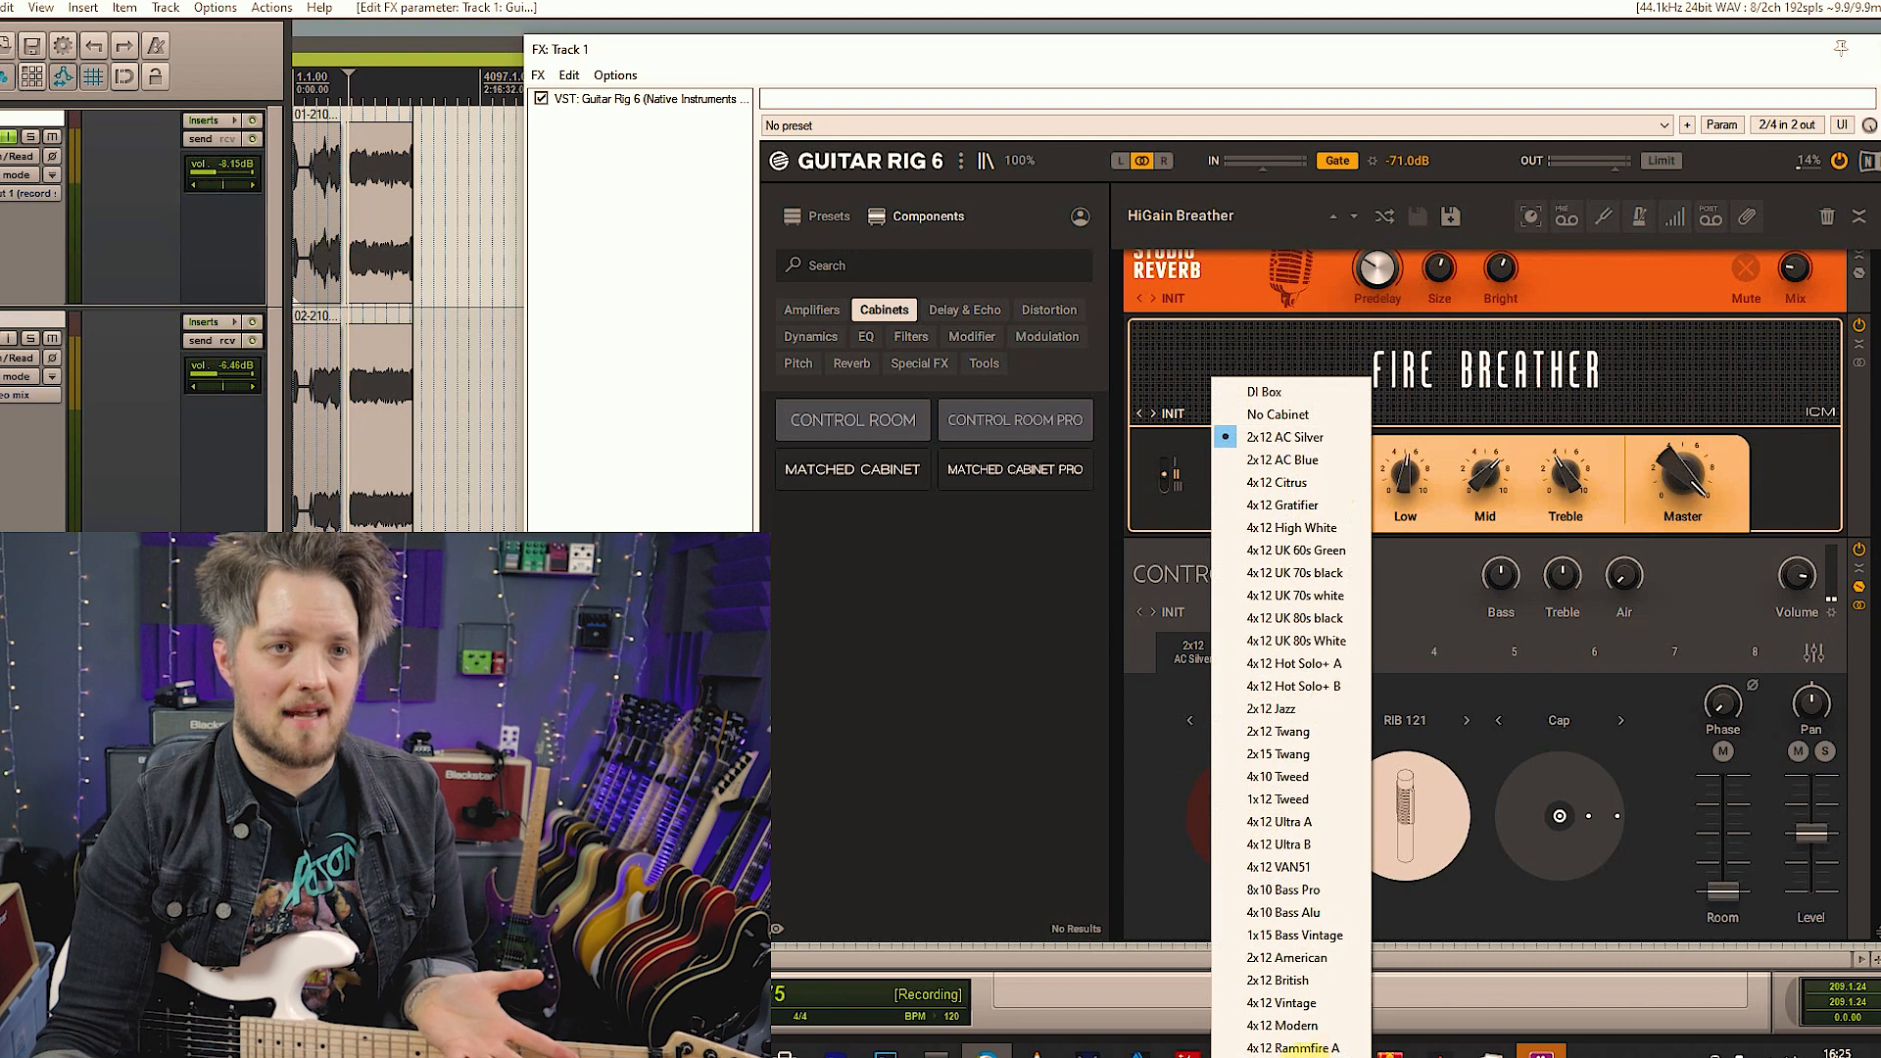
click(1317, 555)
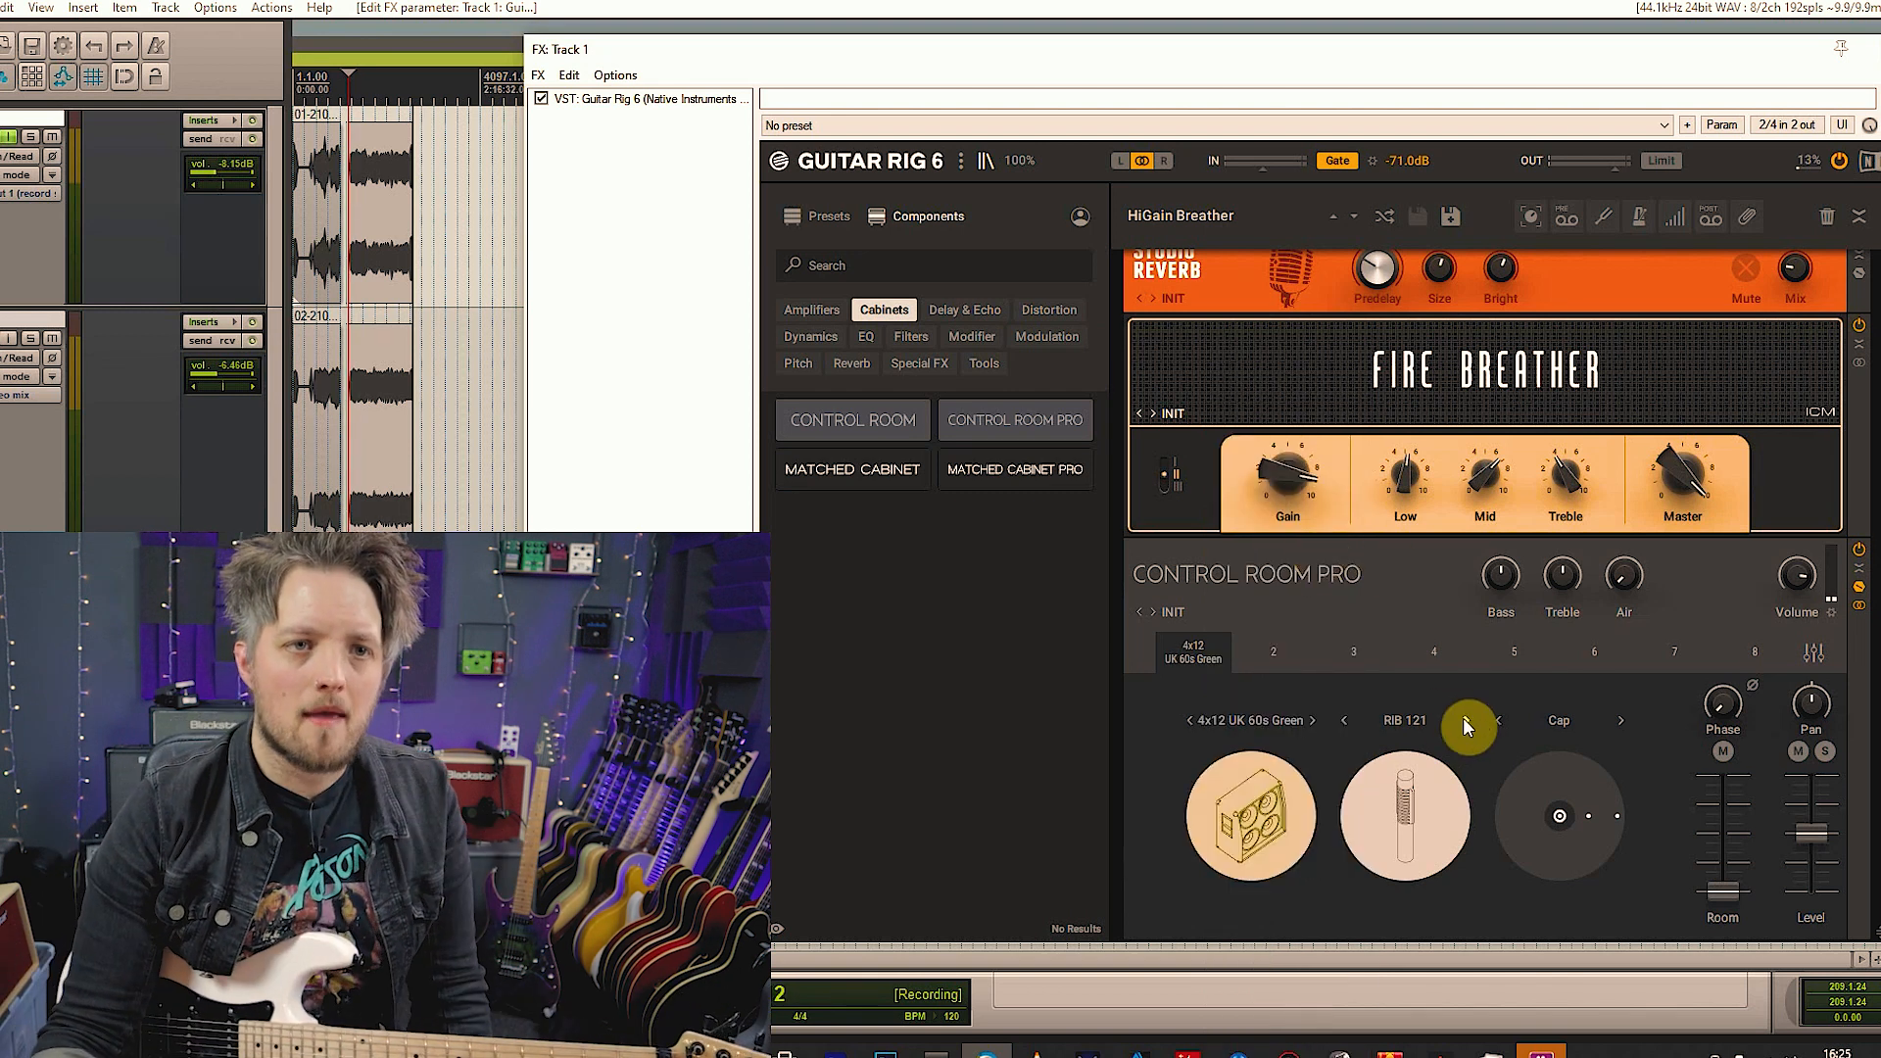
click(1405, 720)
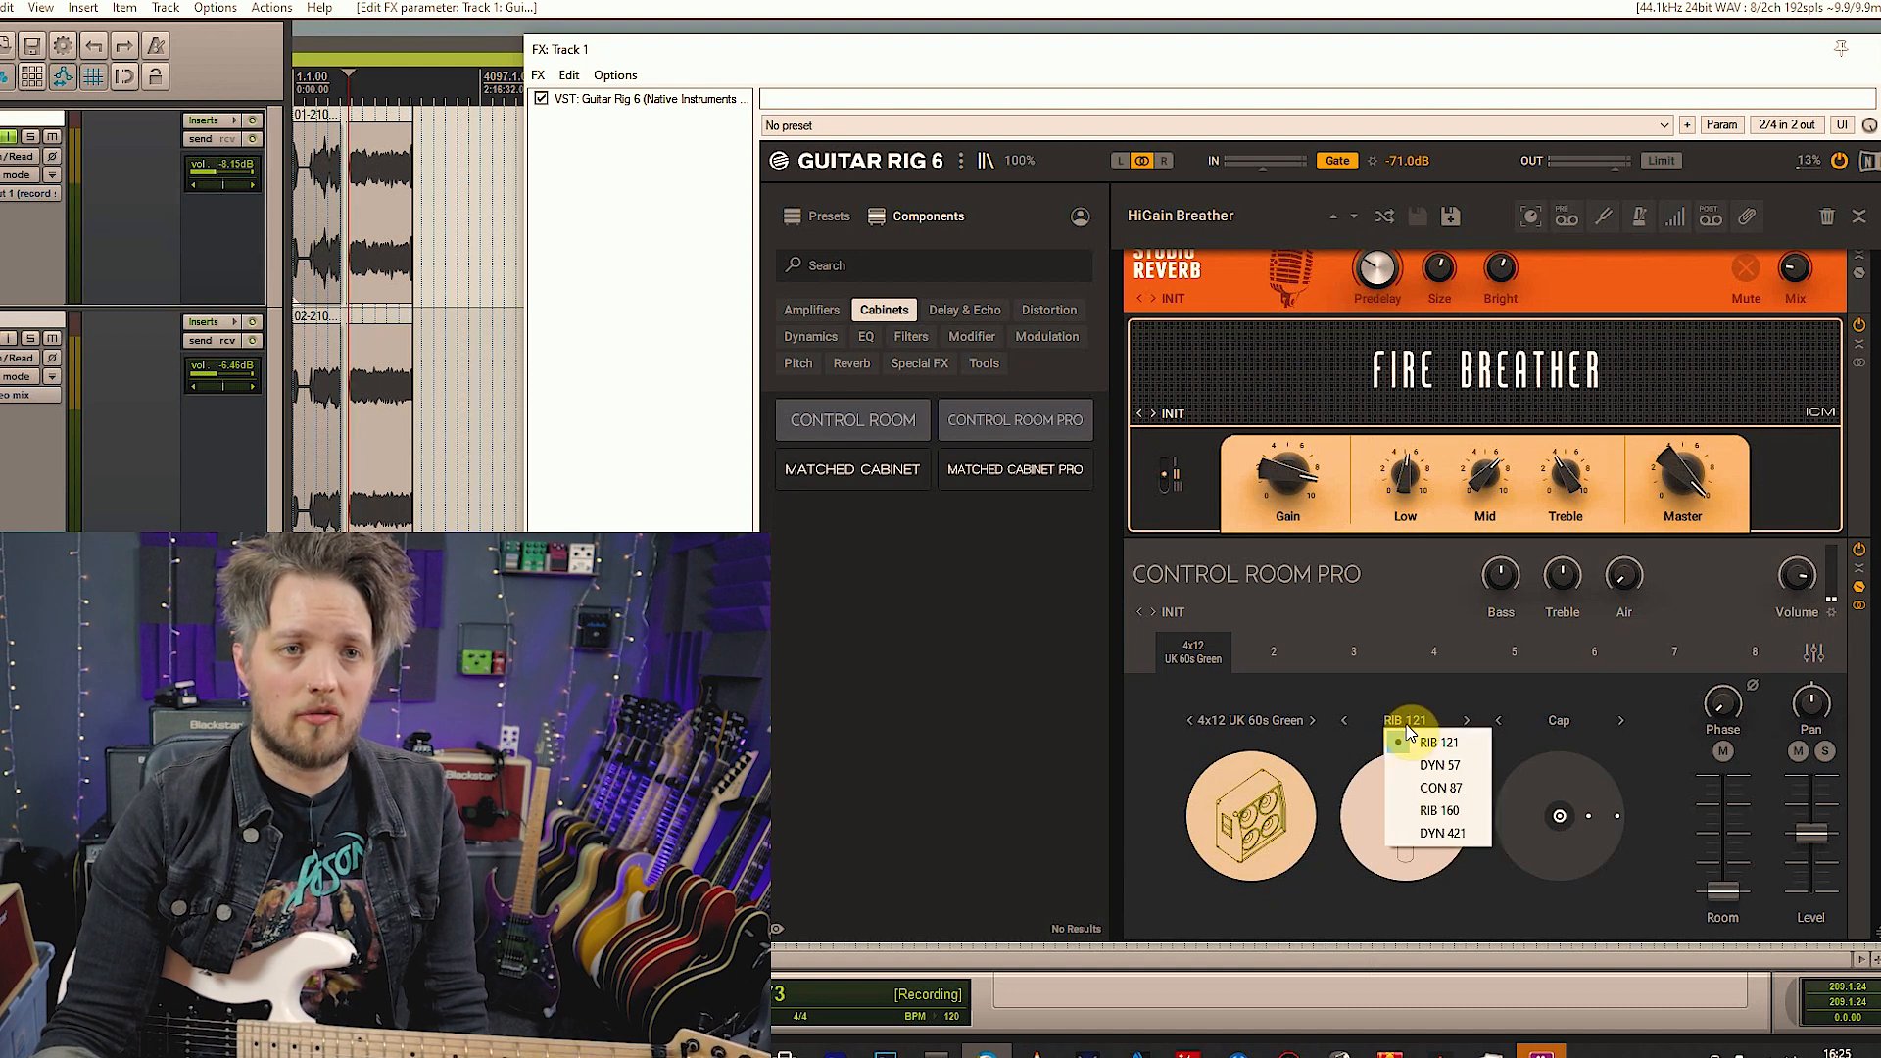
click(1457, 789)
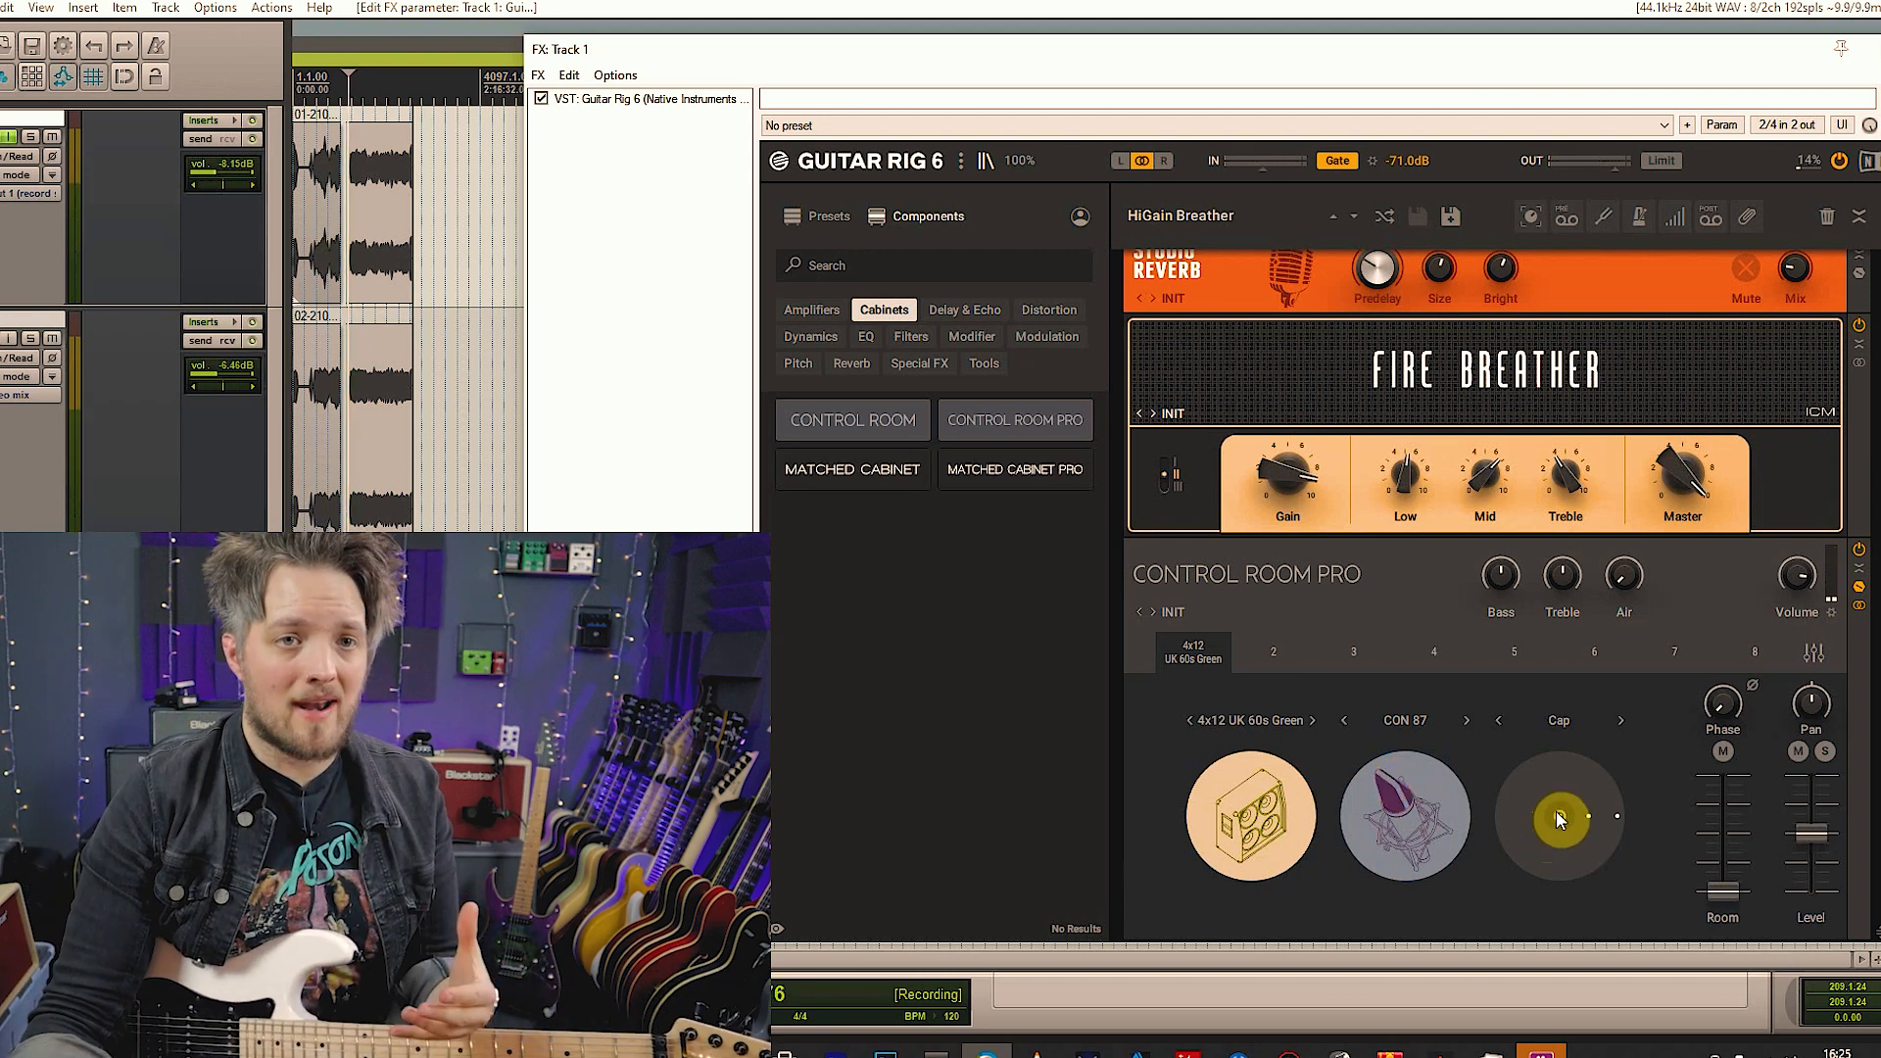
Move the CON 87 microphone from the speaker cap to Cap Edge, and on to Cone
click(1561, 721)
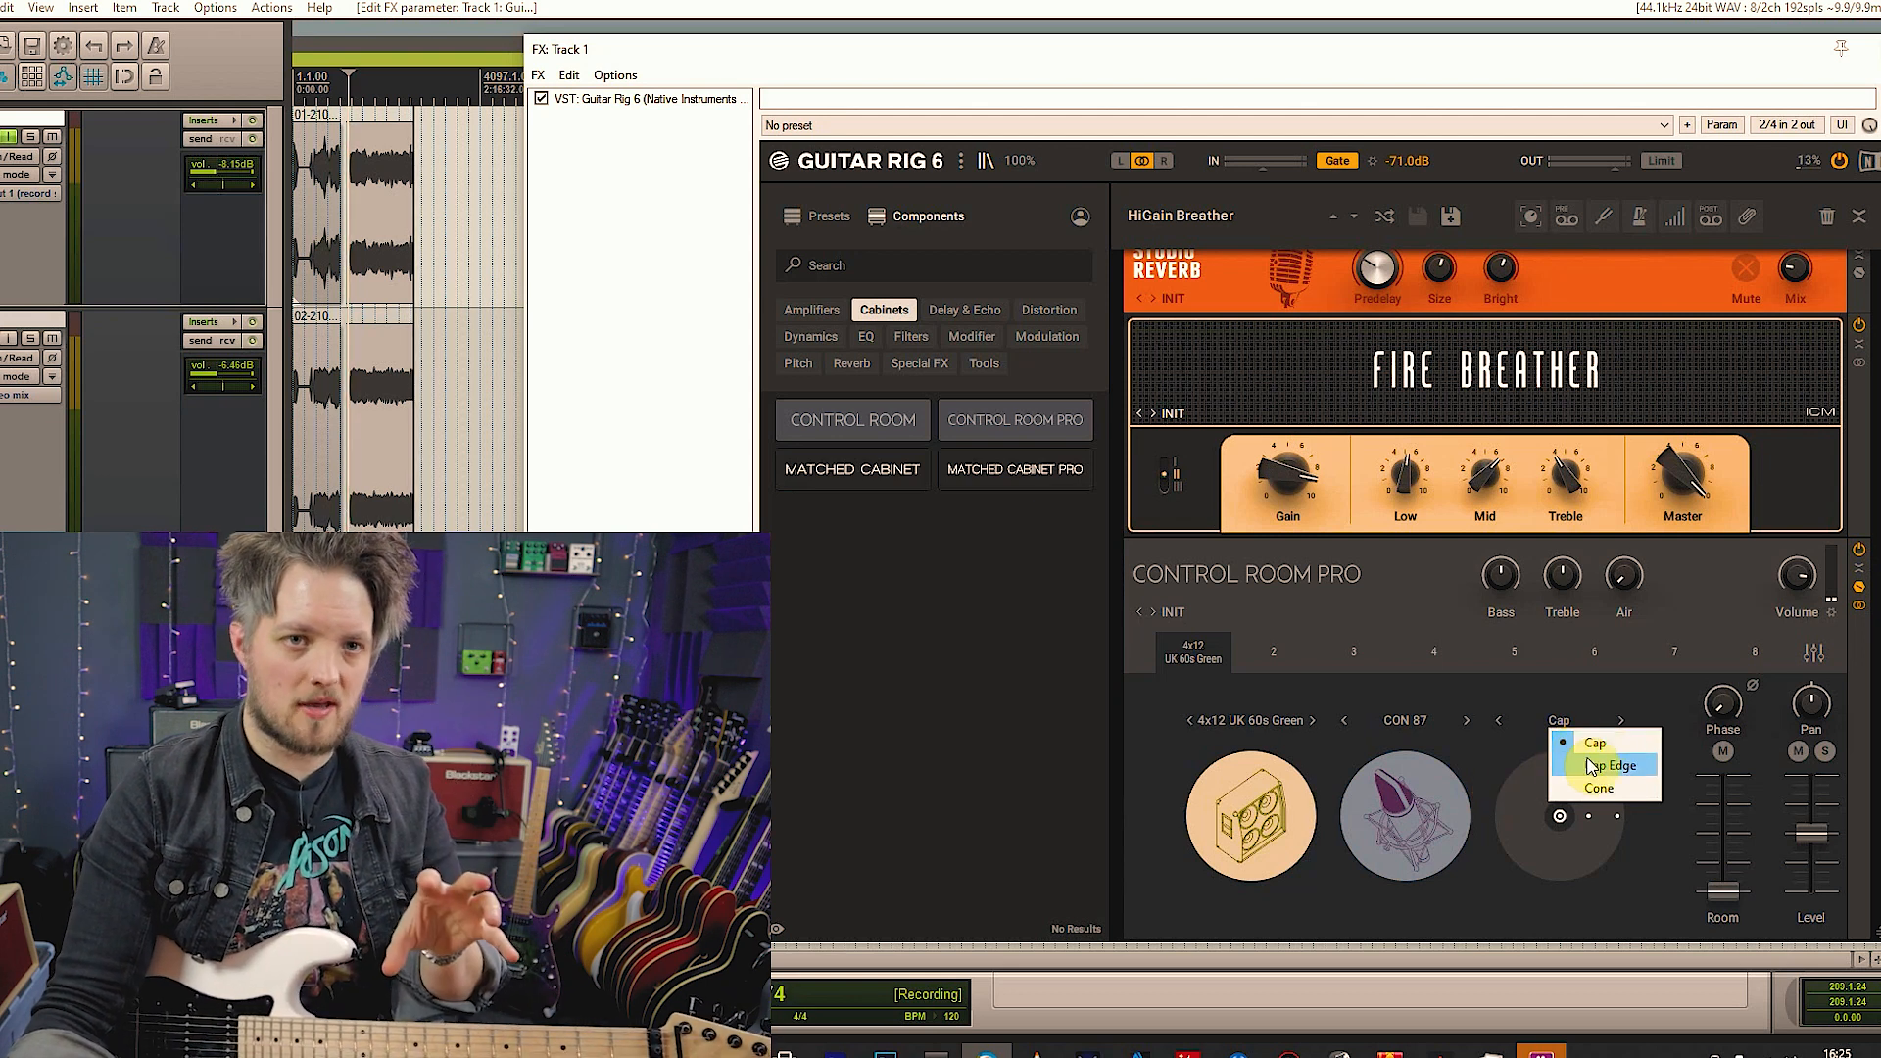
click(1619, 772)
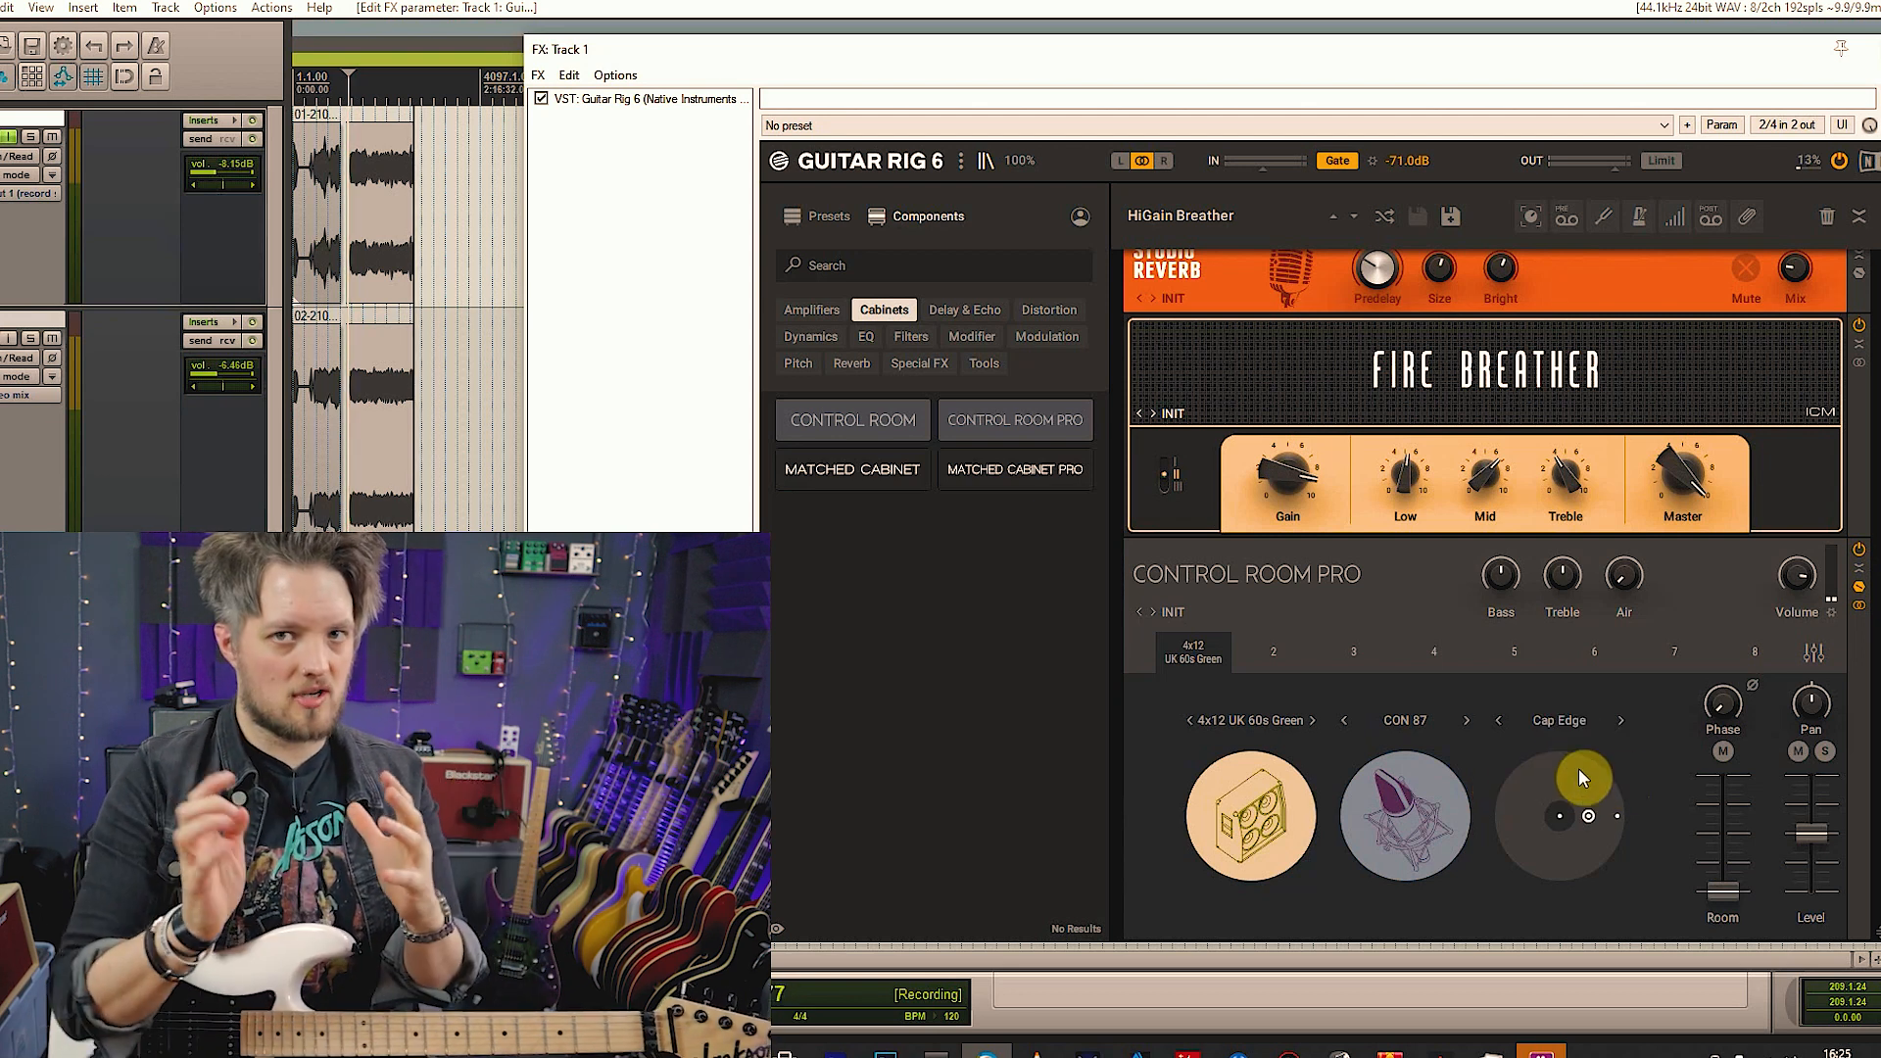
click(1559, 720)
click(1590, 774)
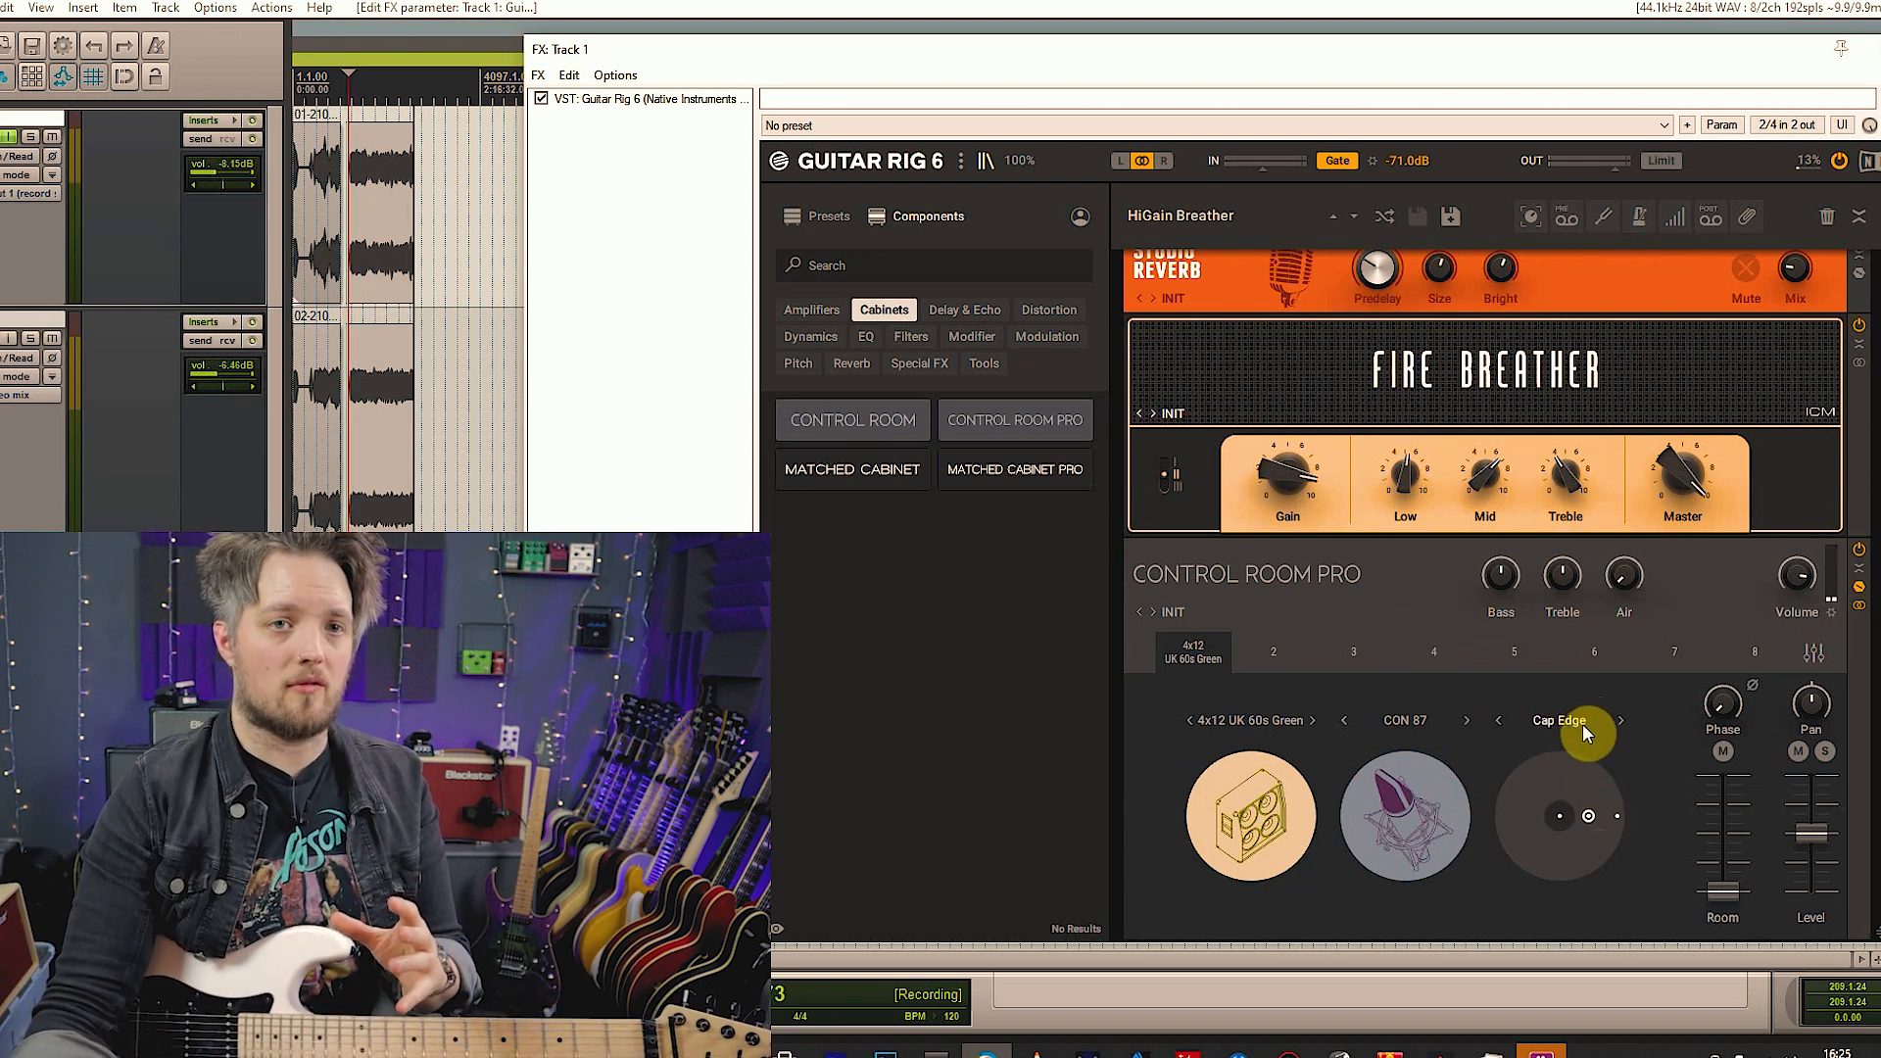
click(1583, 725)
click(1581, 782)
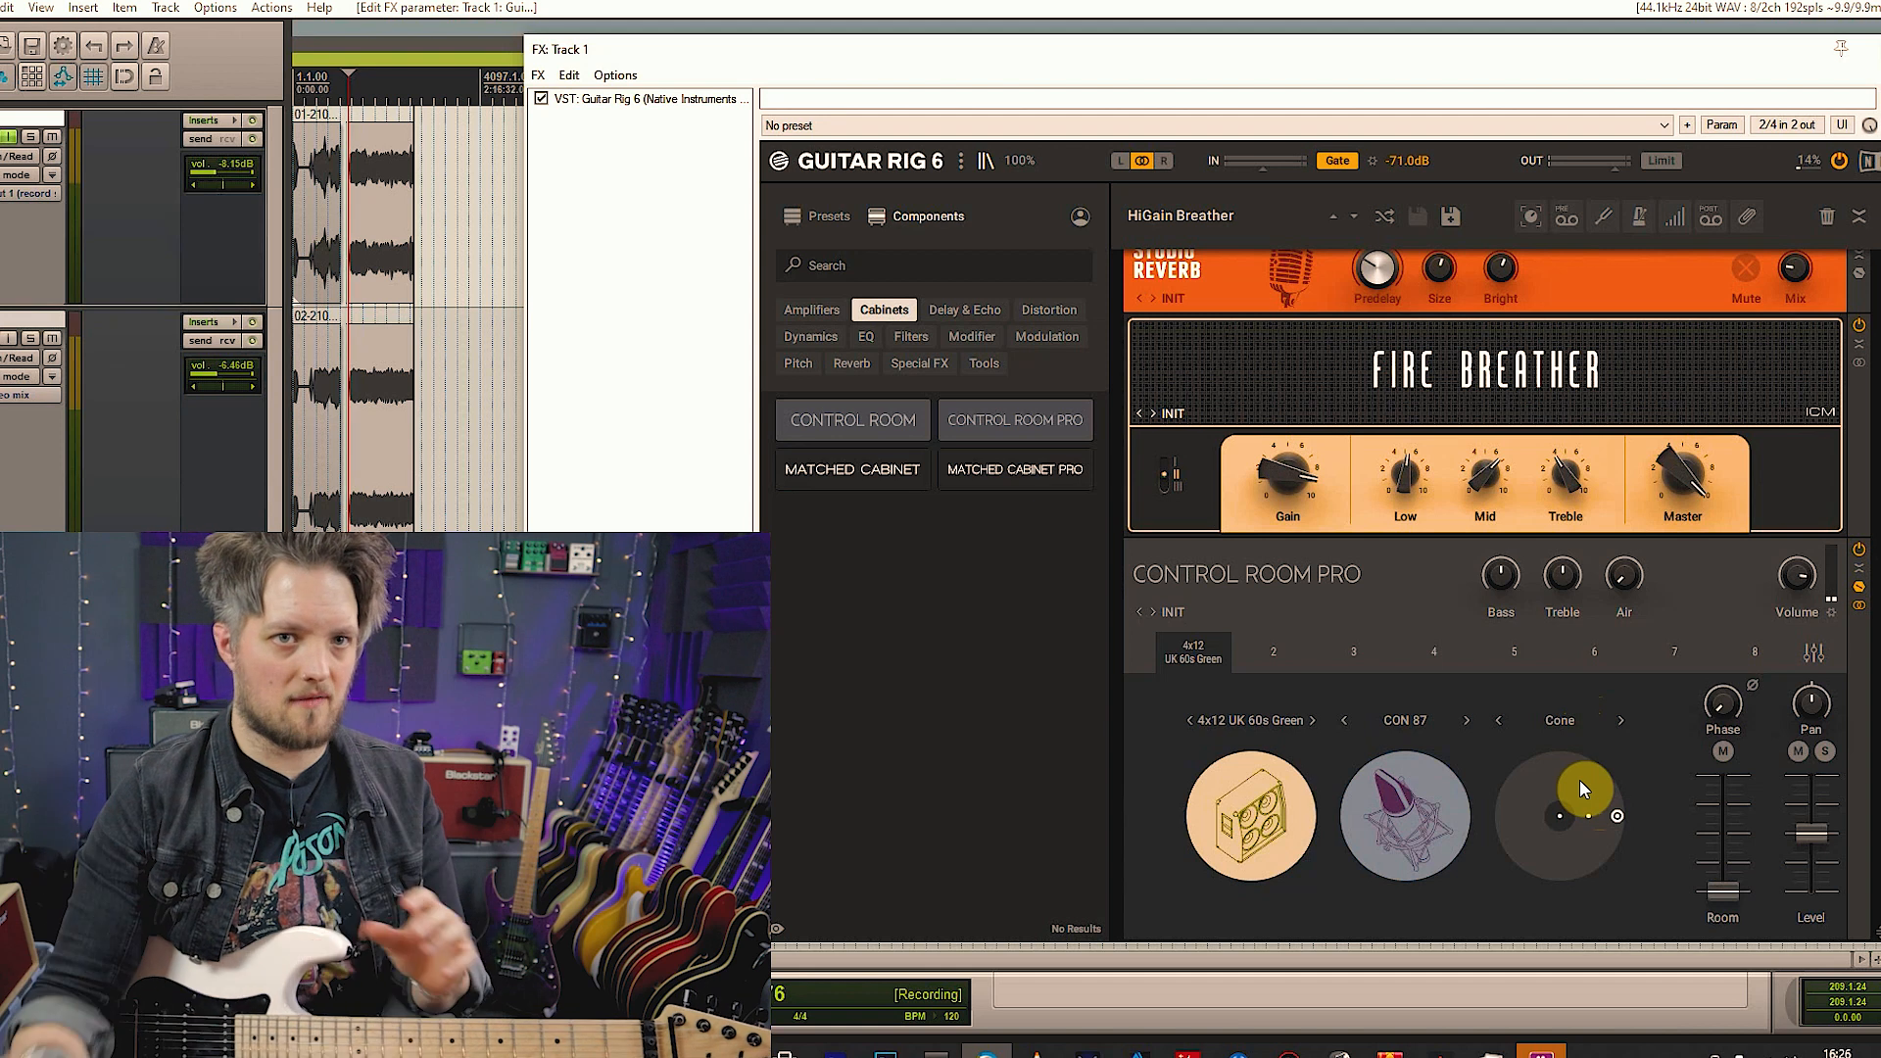
Audition the Cap, Cap Edge and Cone microphone positions in turn, finishing on Cap Edge
click(1559, 816)
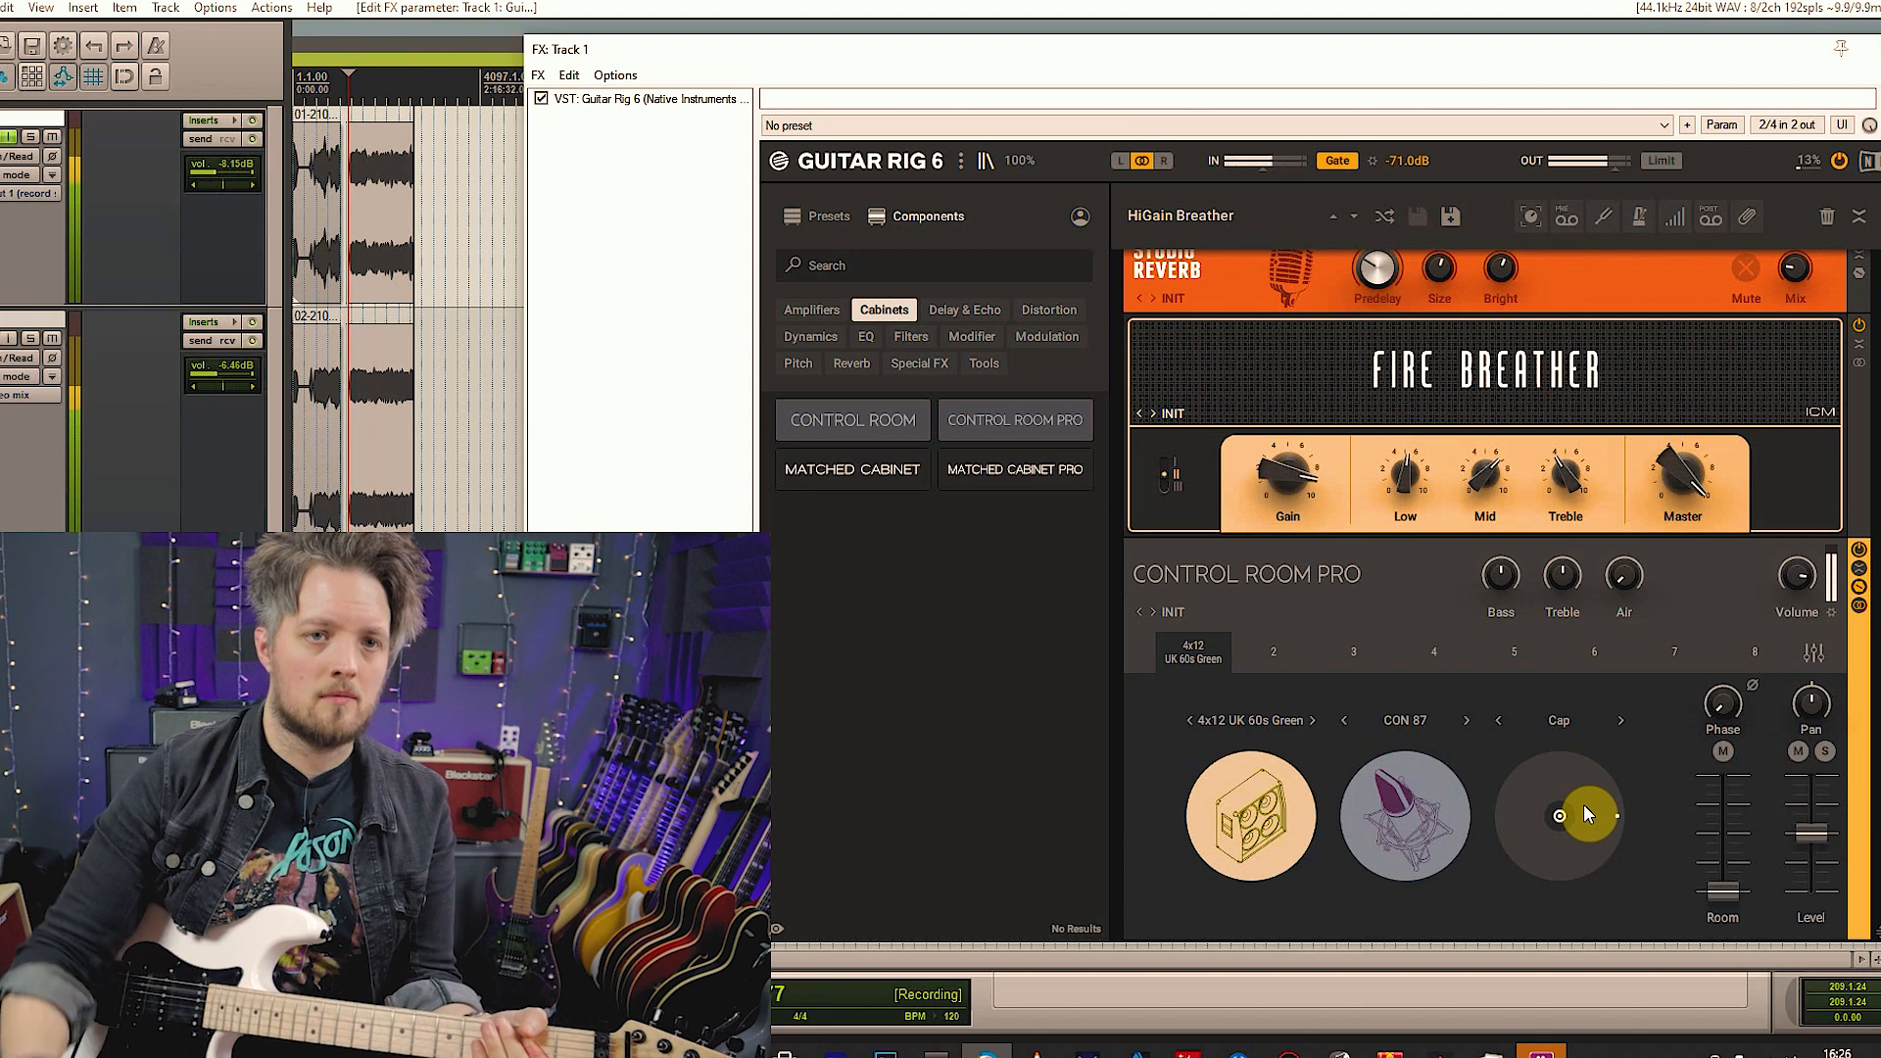
click(1585, 815)
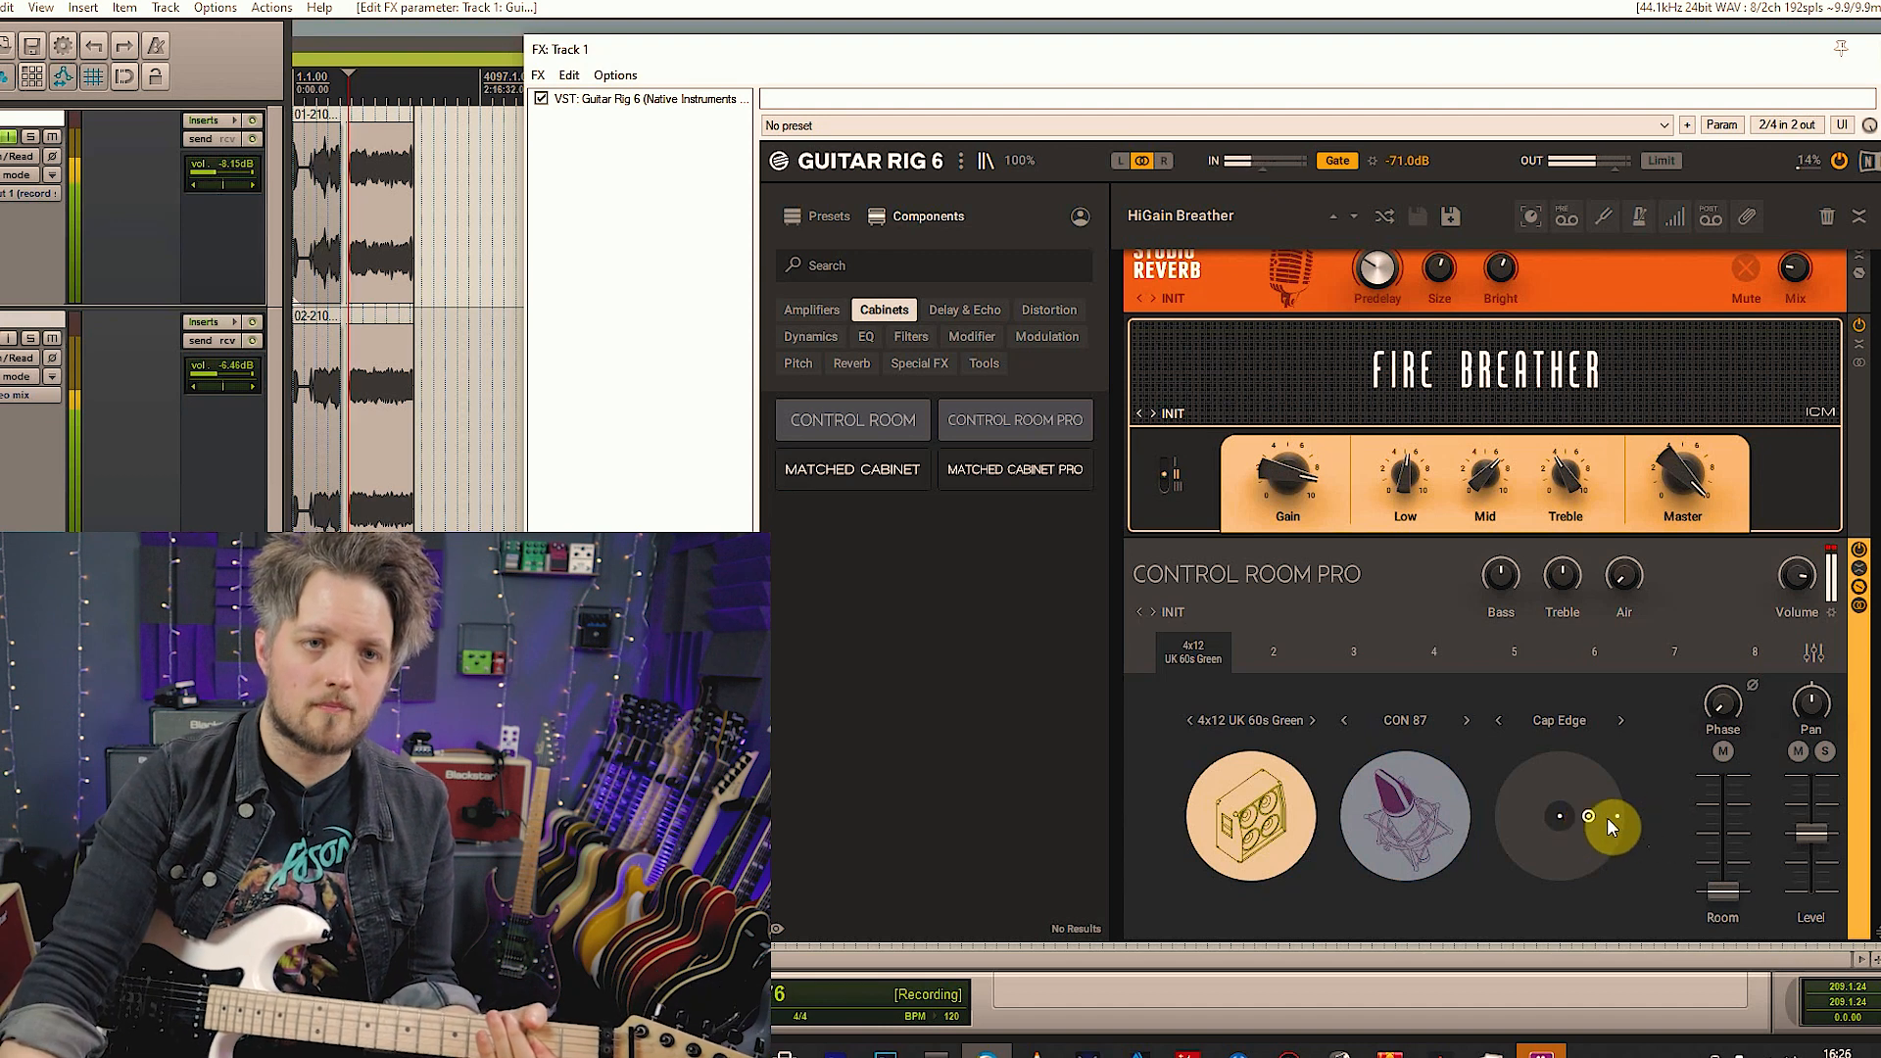
click(1615, 817)
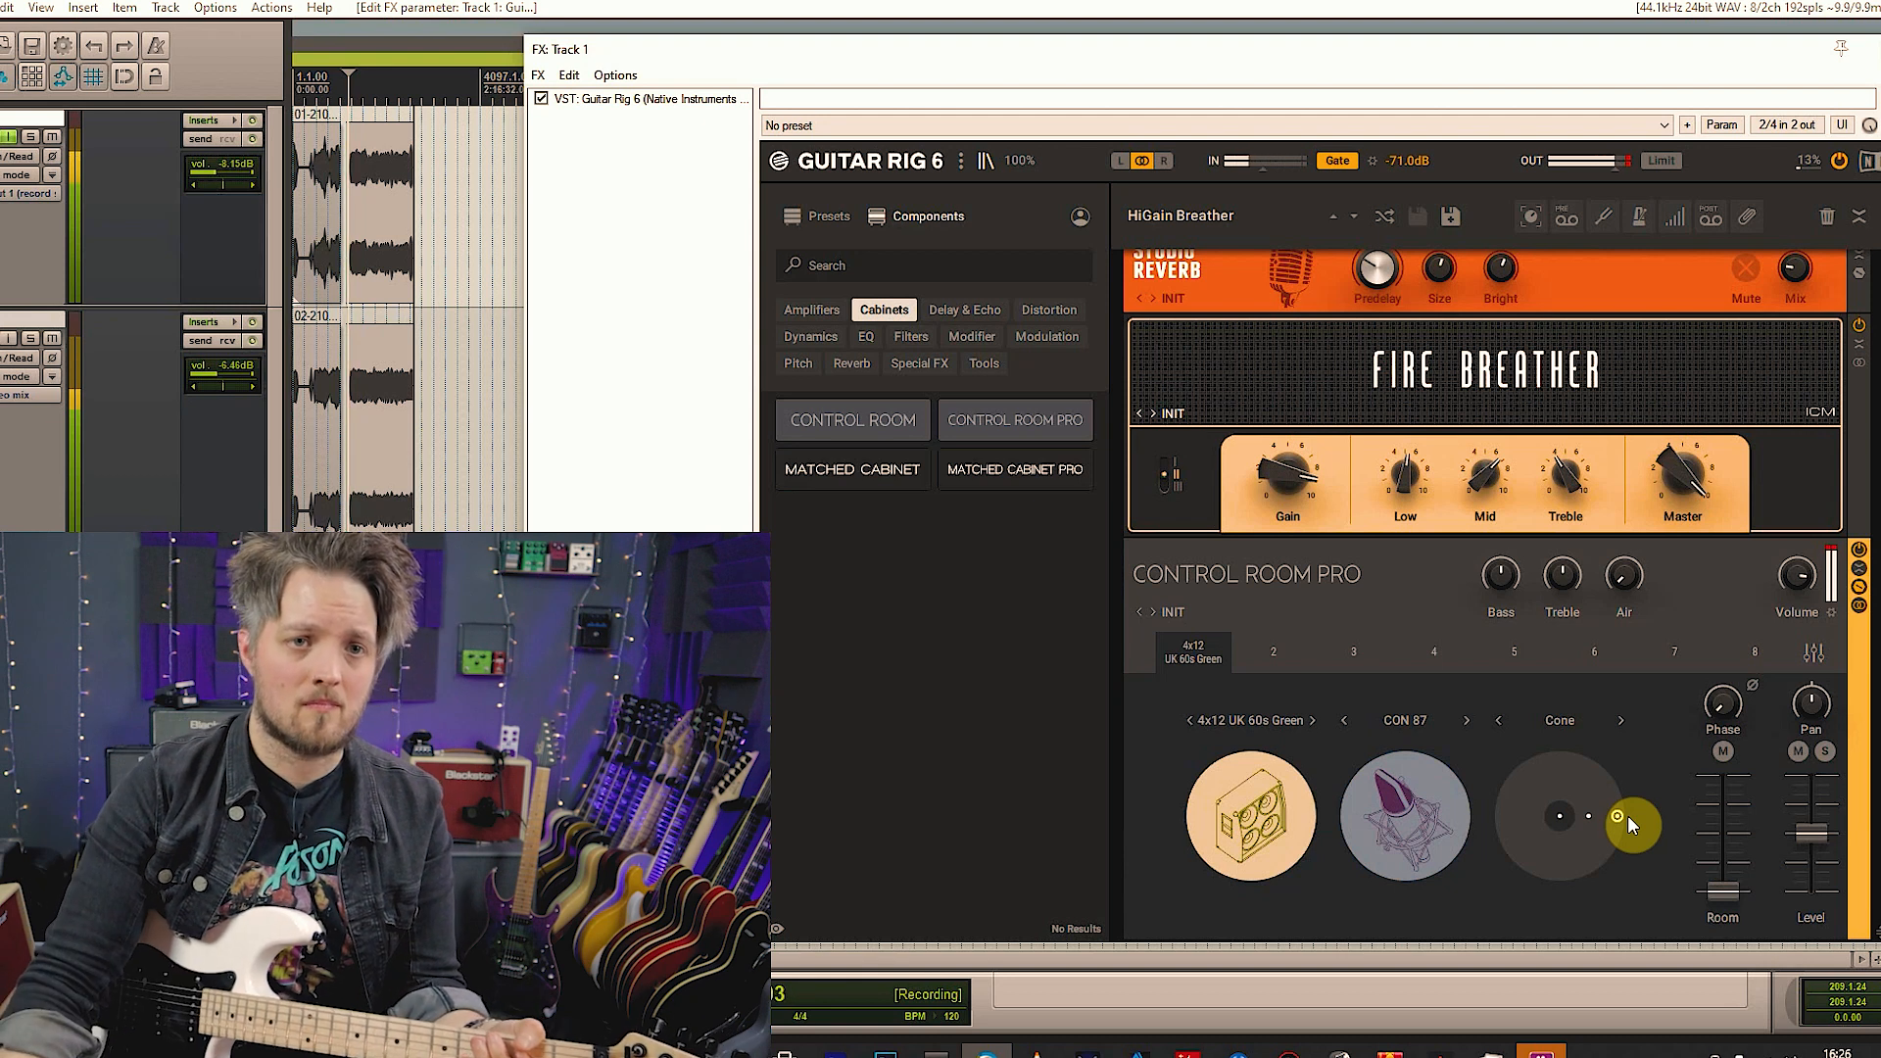
drag(1626, 818, 1588, 823)
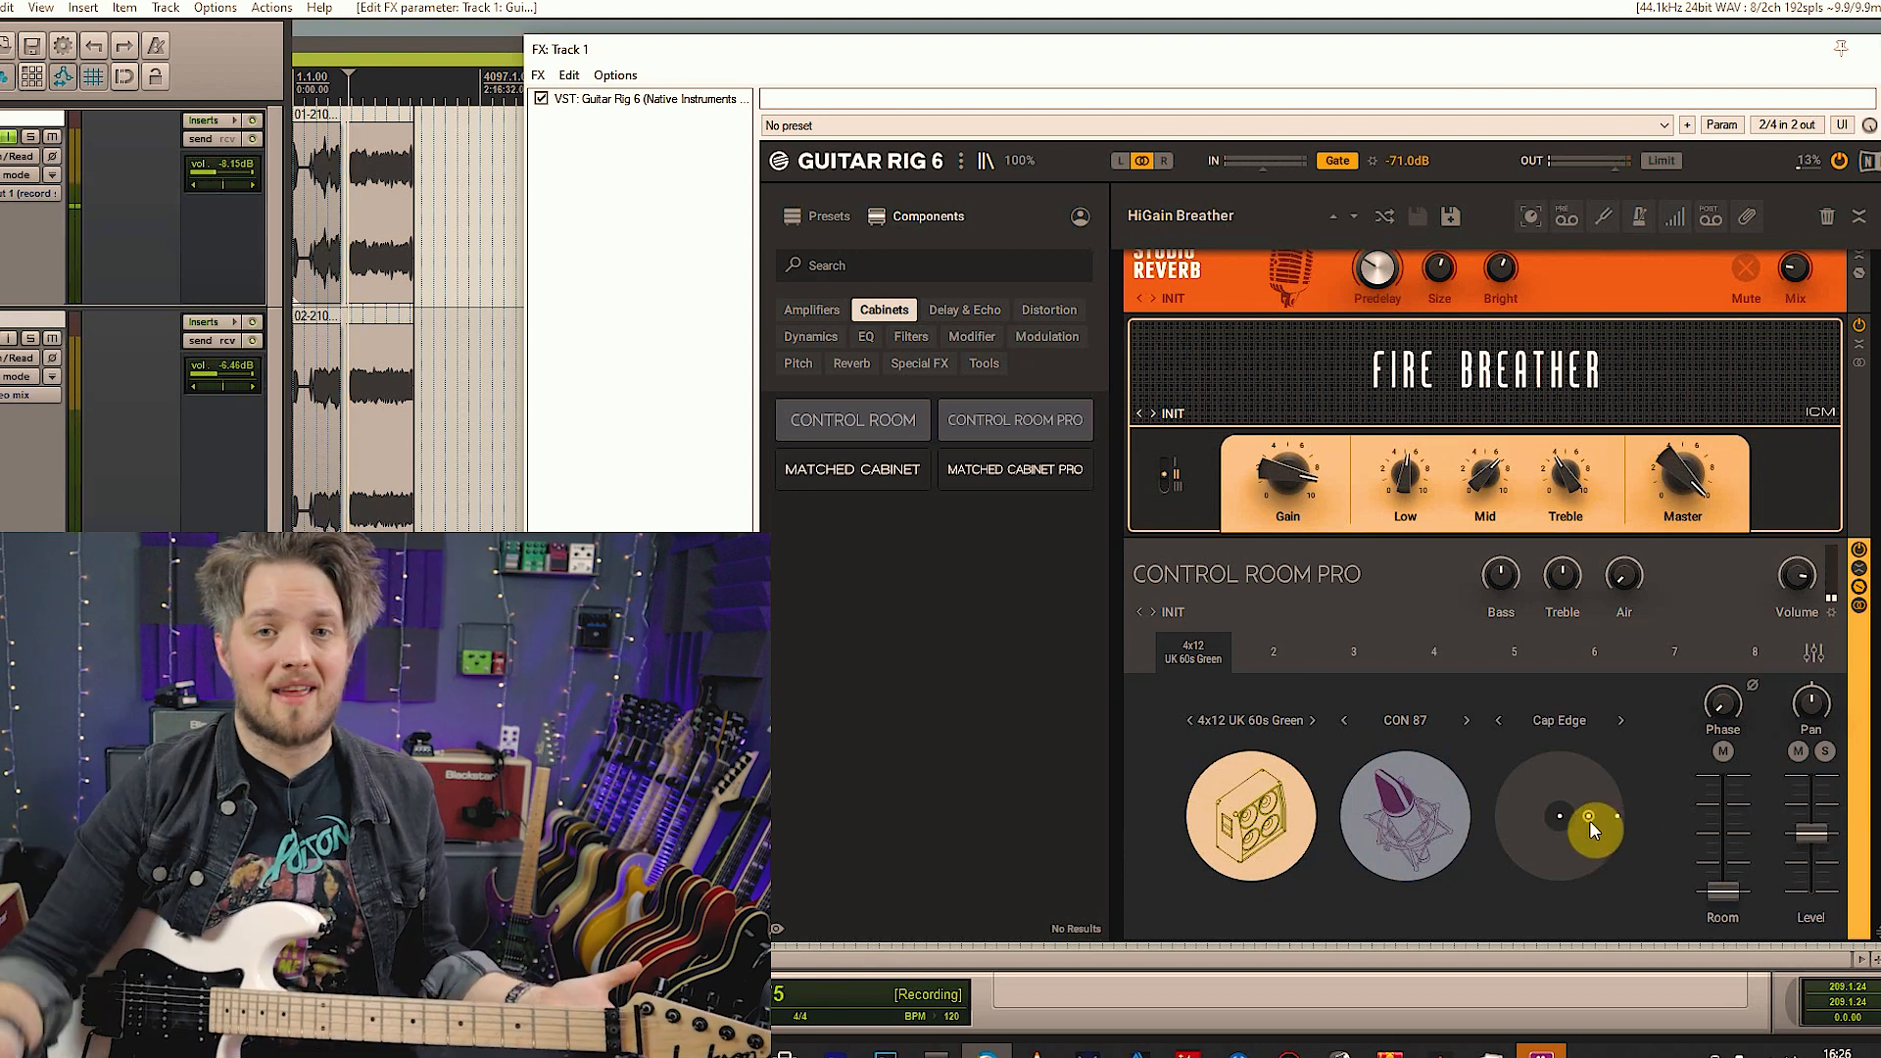
Audition the DYN 57 microphone on the 4x12 UK 60s Green cabinet, and switch back to CON 87
click(1391, 722)
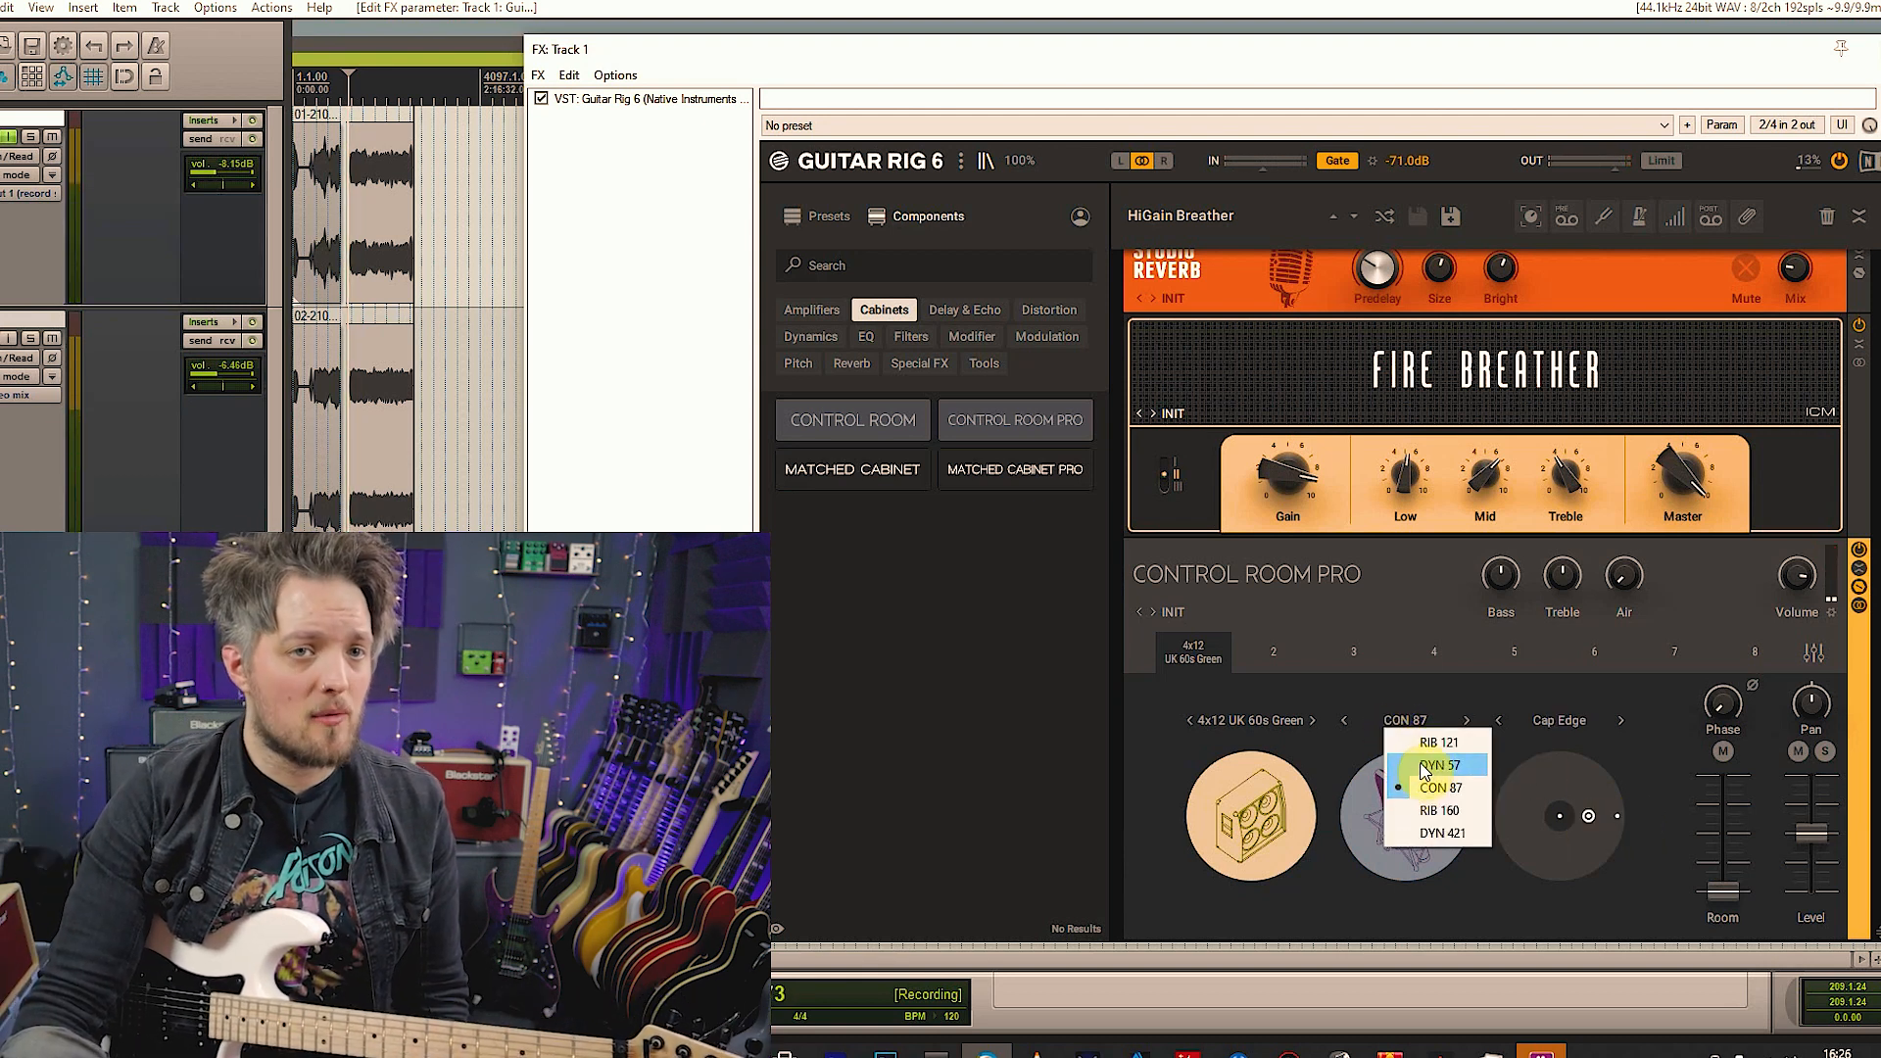
click(1404, 768)
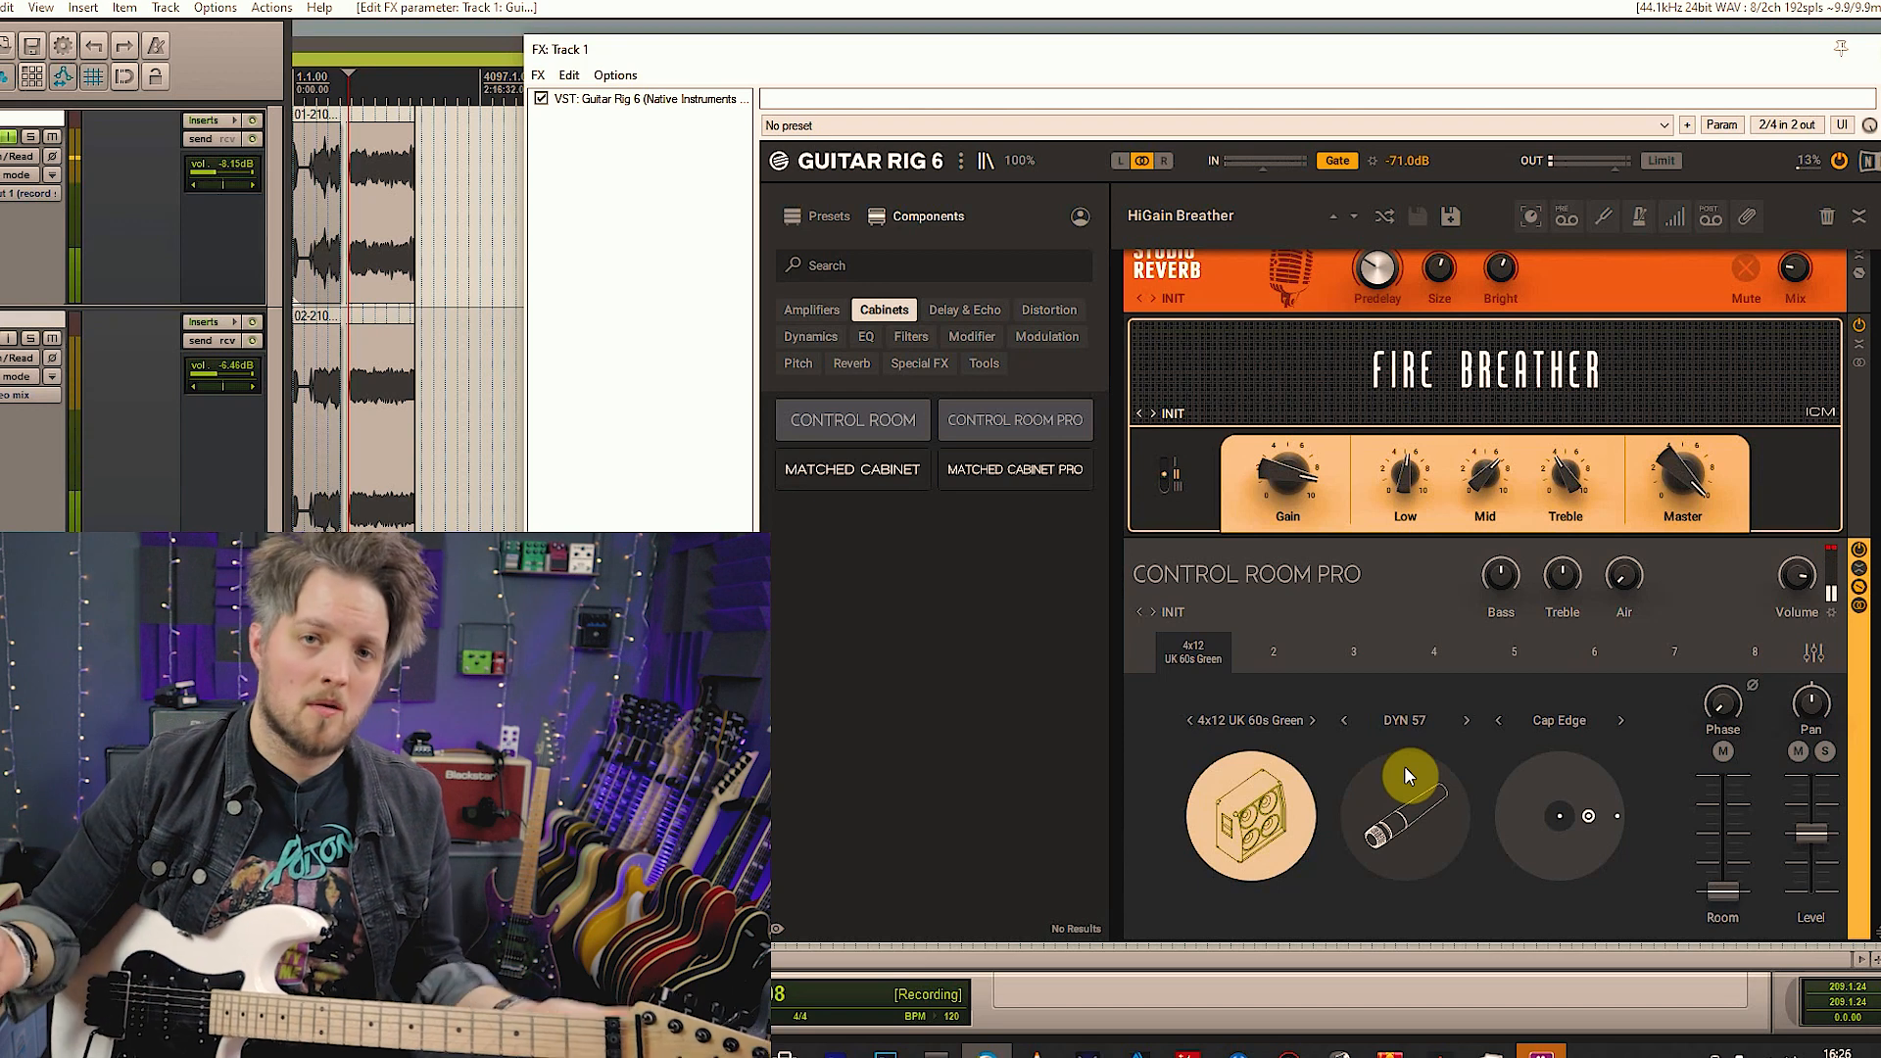
click(1422, 739)
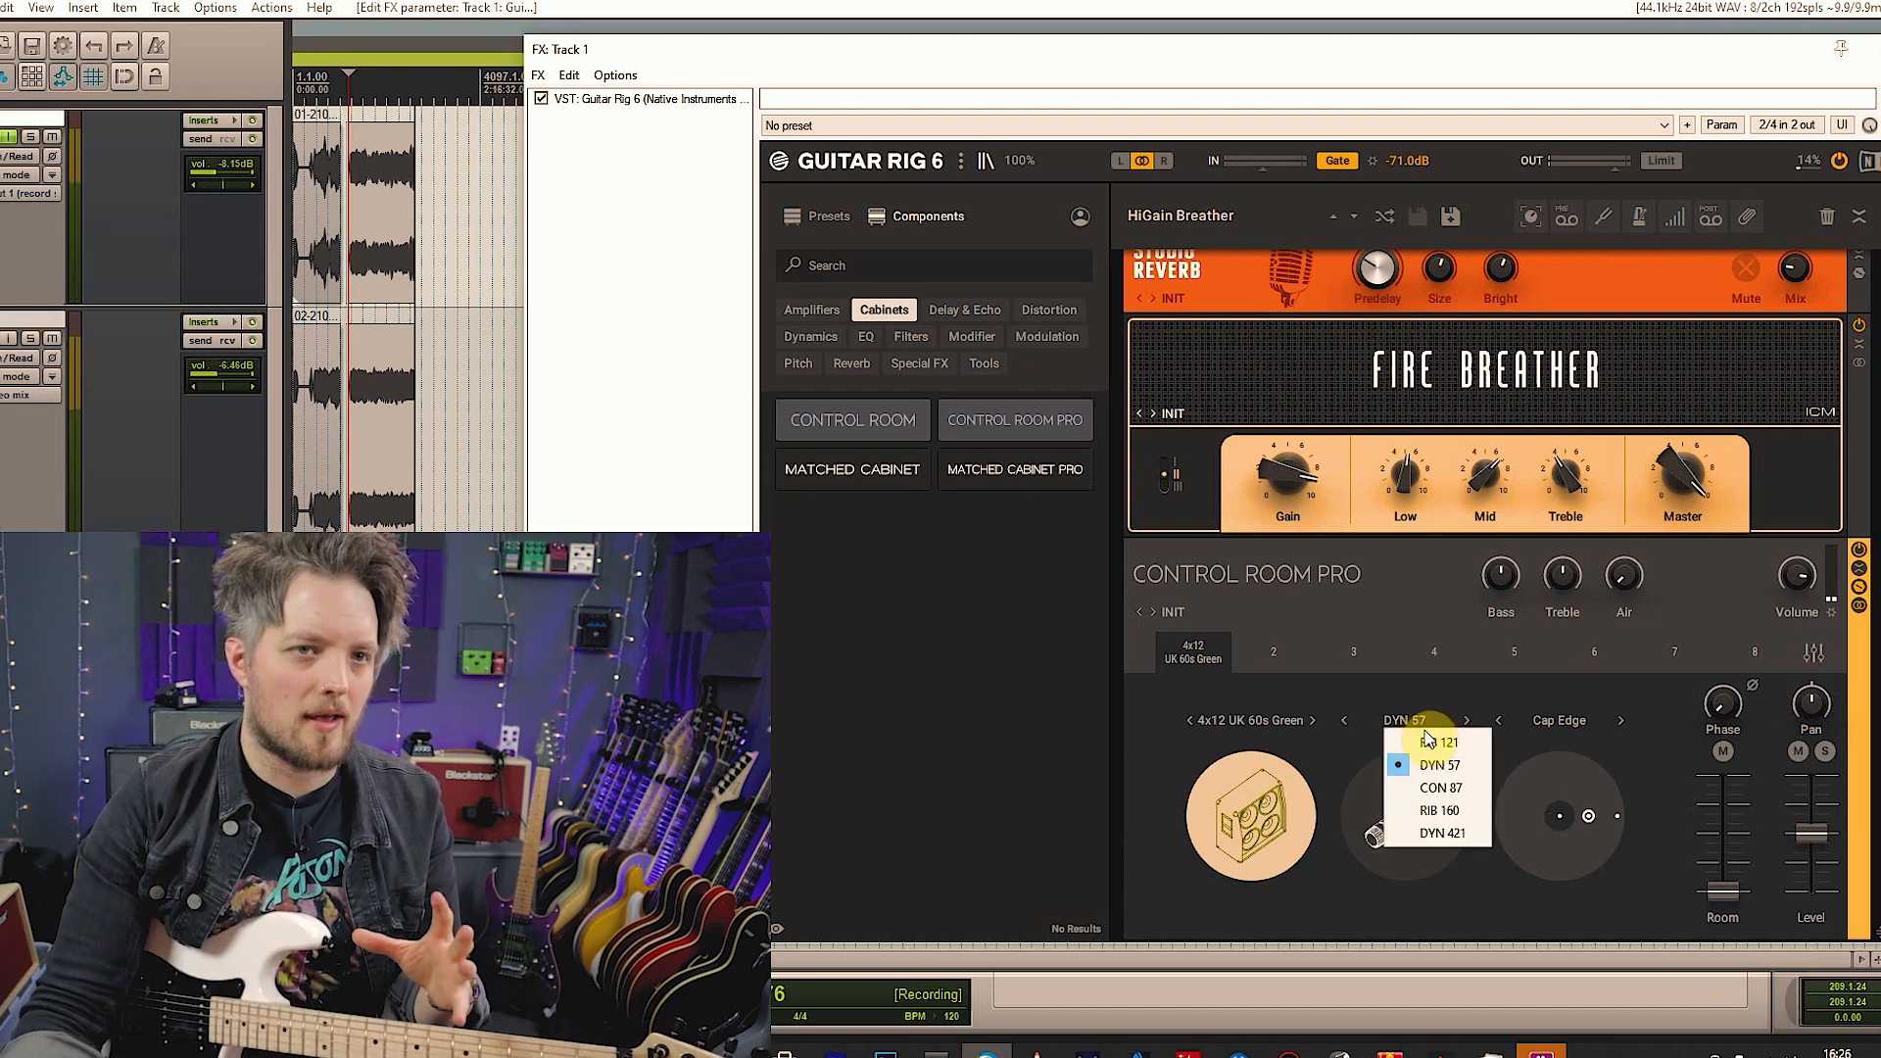
click(1413, 791)
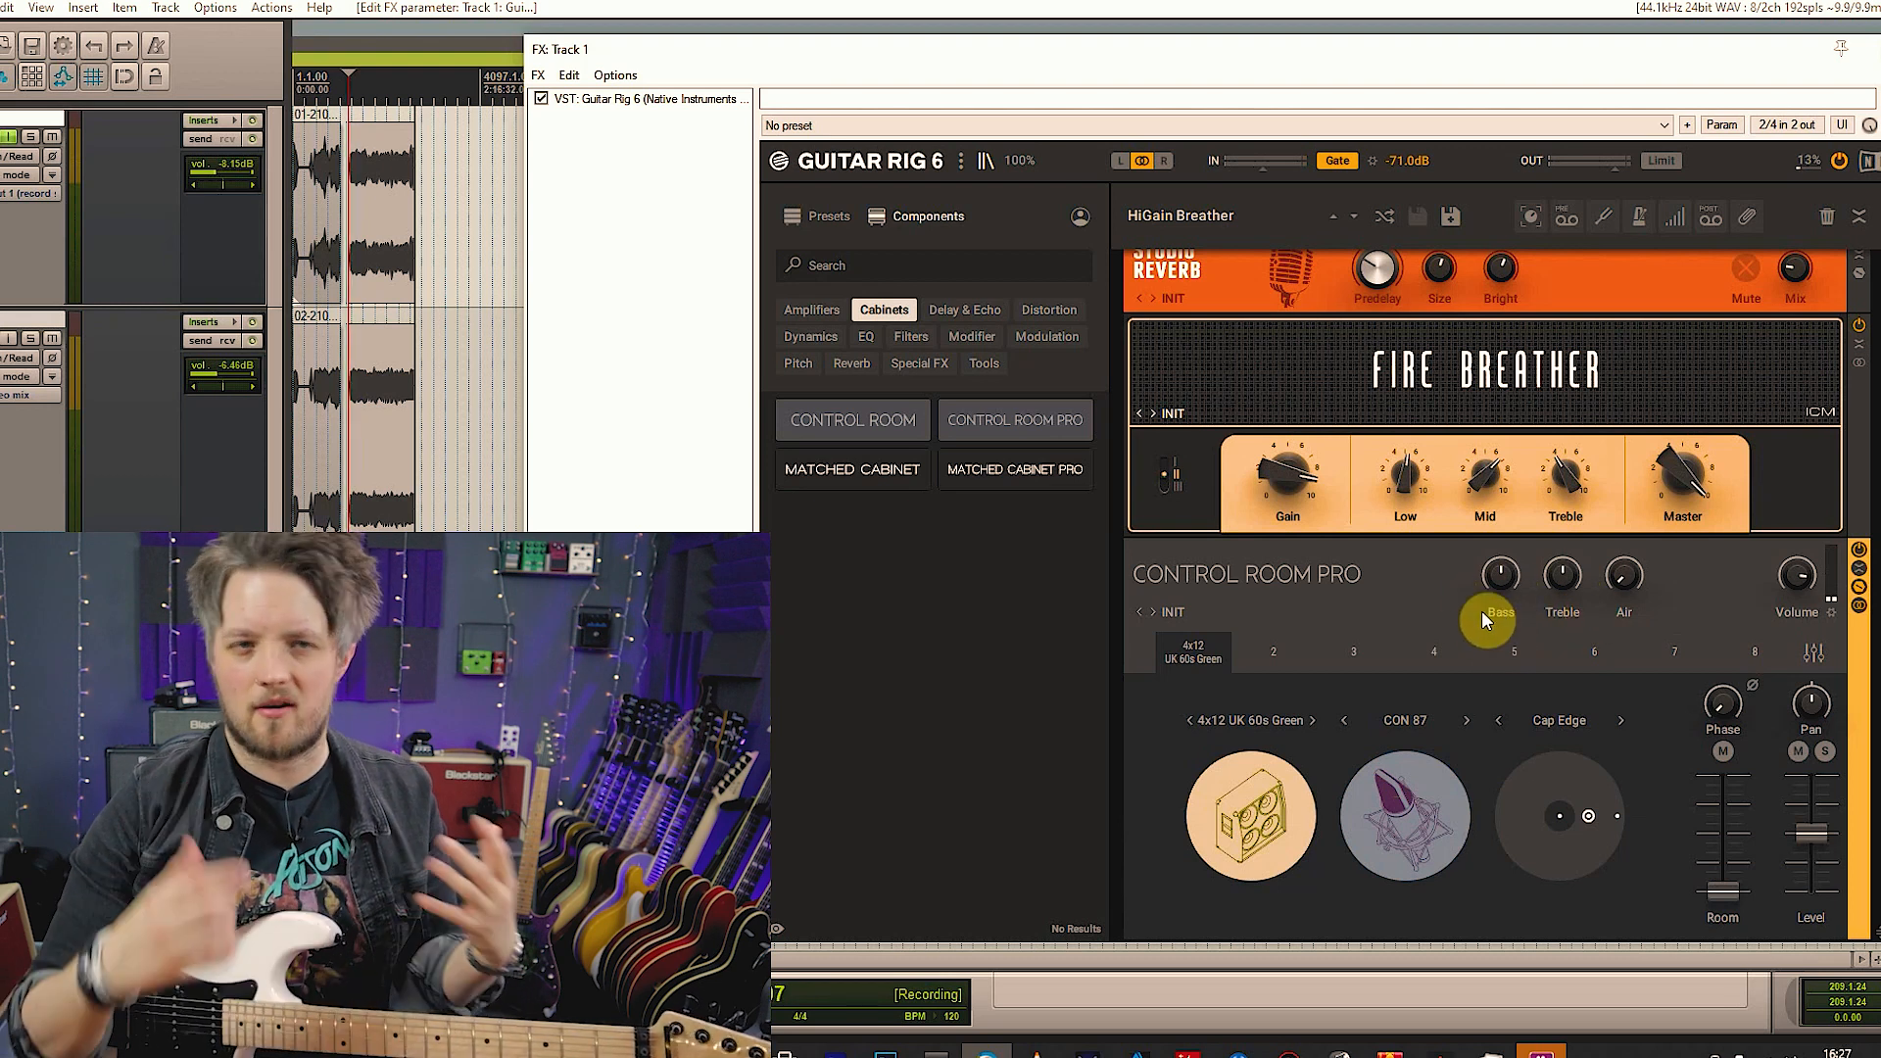
Audition Control Room Pro's Bass at -15.0 dB and Treble at about +14.6 dB, returning each to its centre setting
mouse_move(1496, 584)
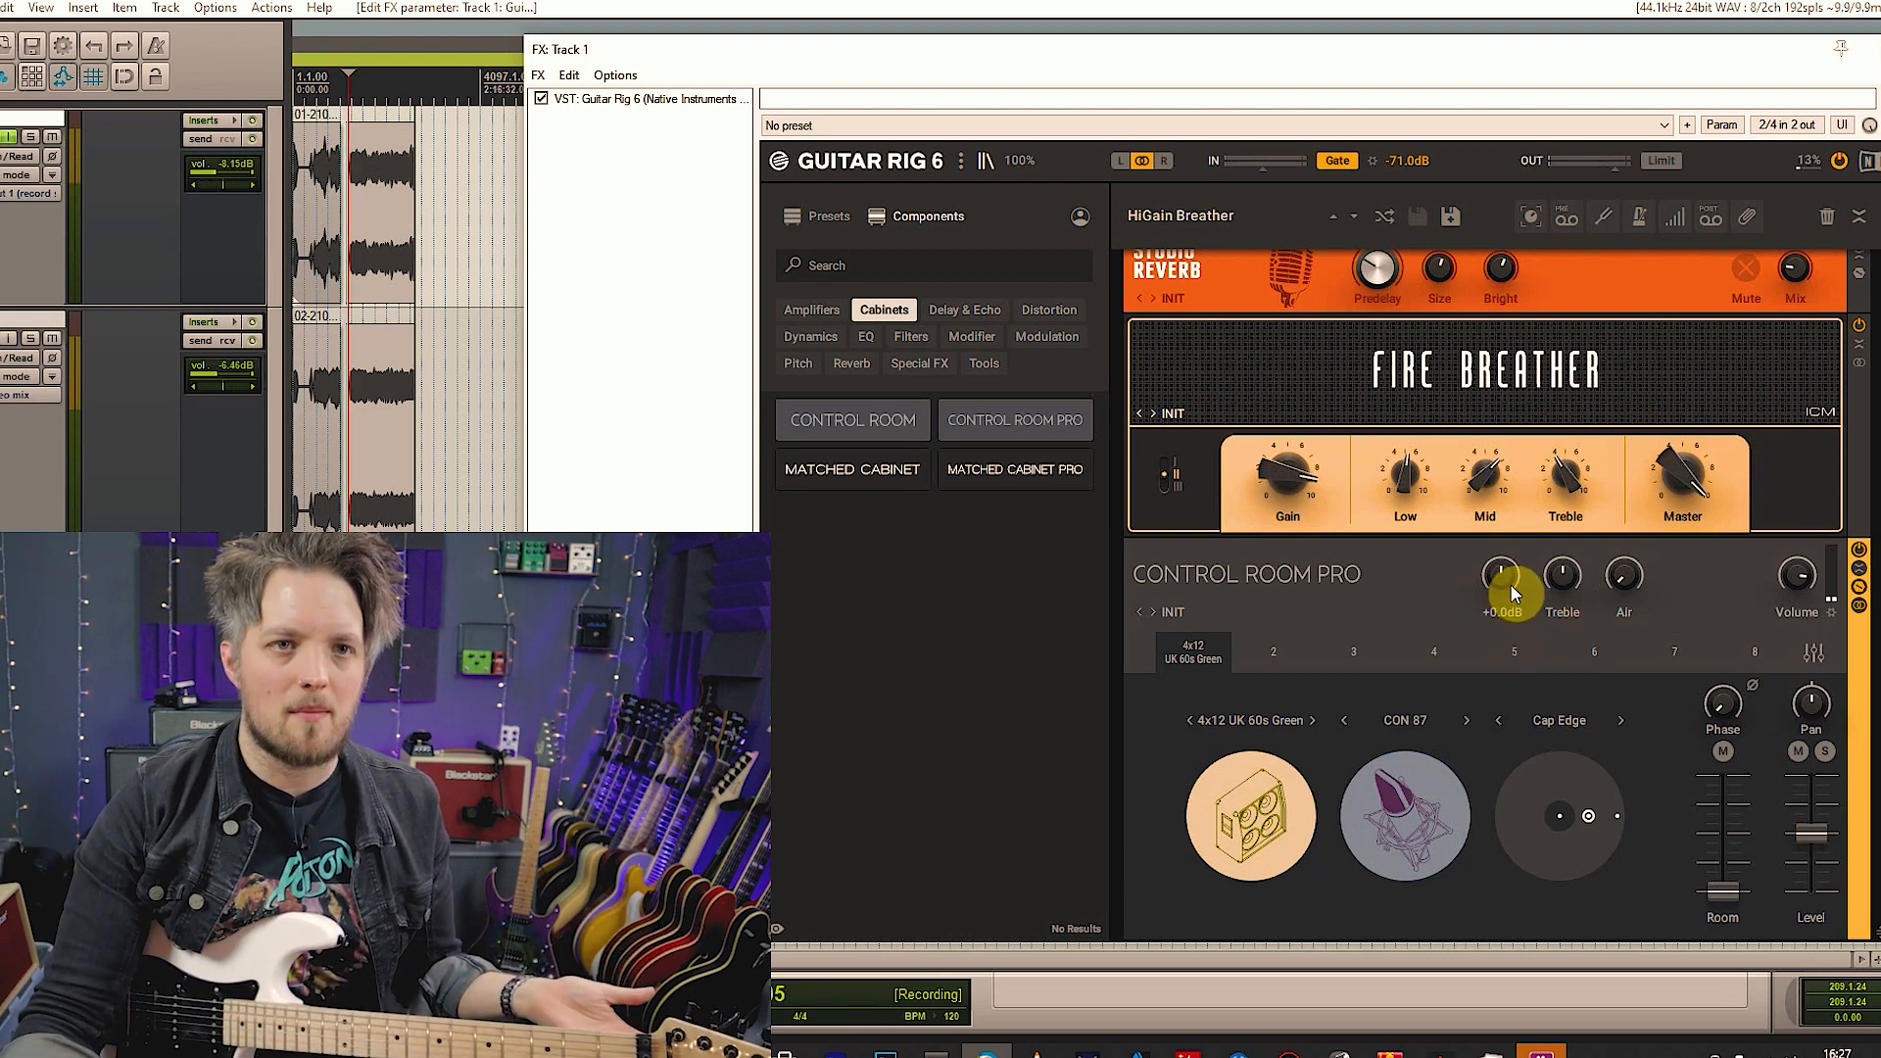
mouse_move(1503, 581)
mouse_down()
mouse_move(1503, 533)
mouse_move(1503, 686)
mouse_move(1503, 582)
mouse_up()
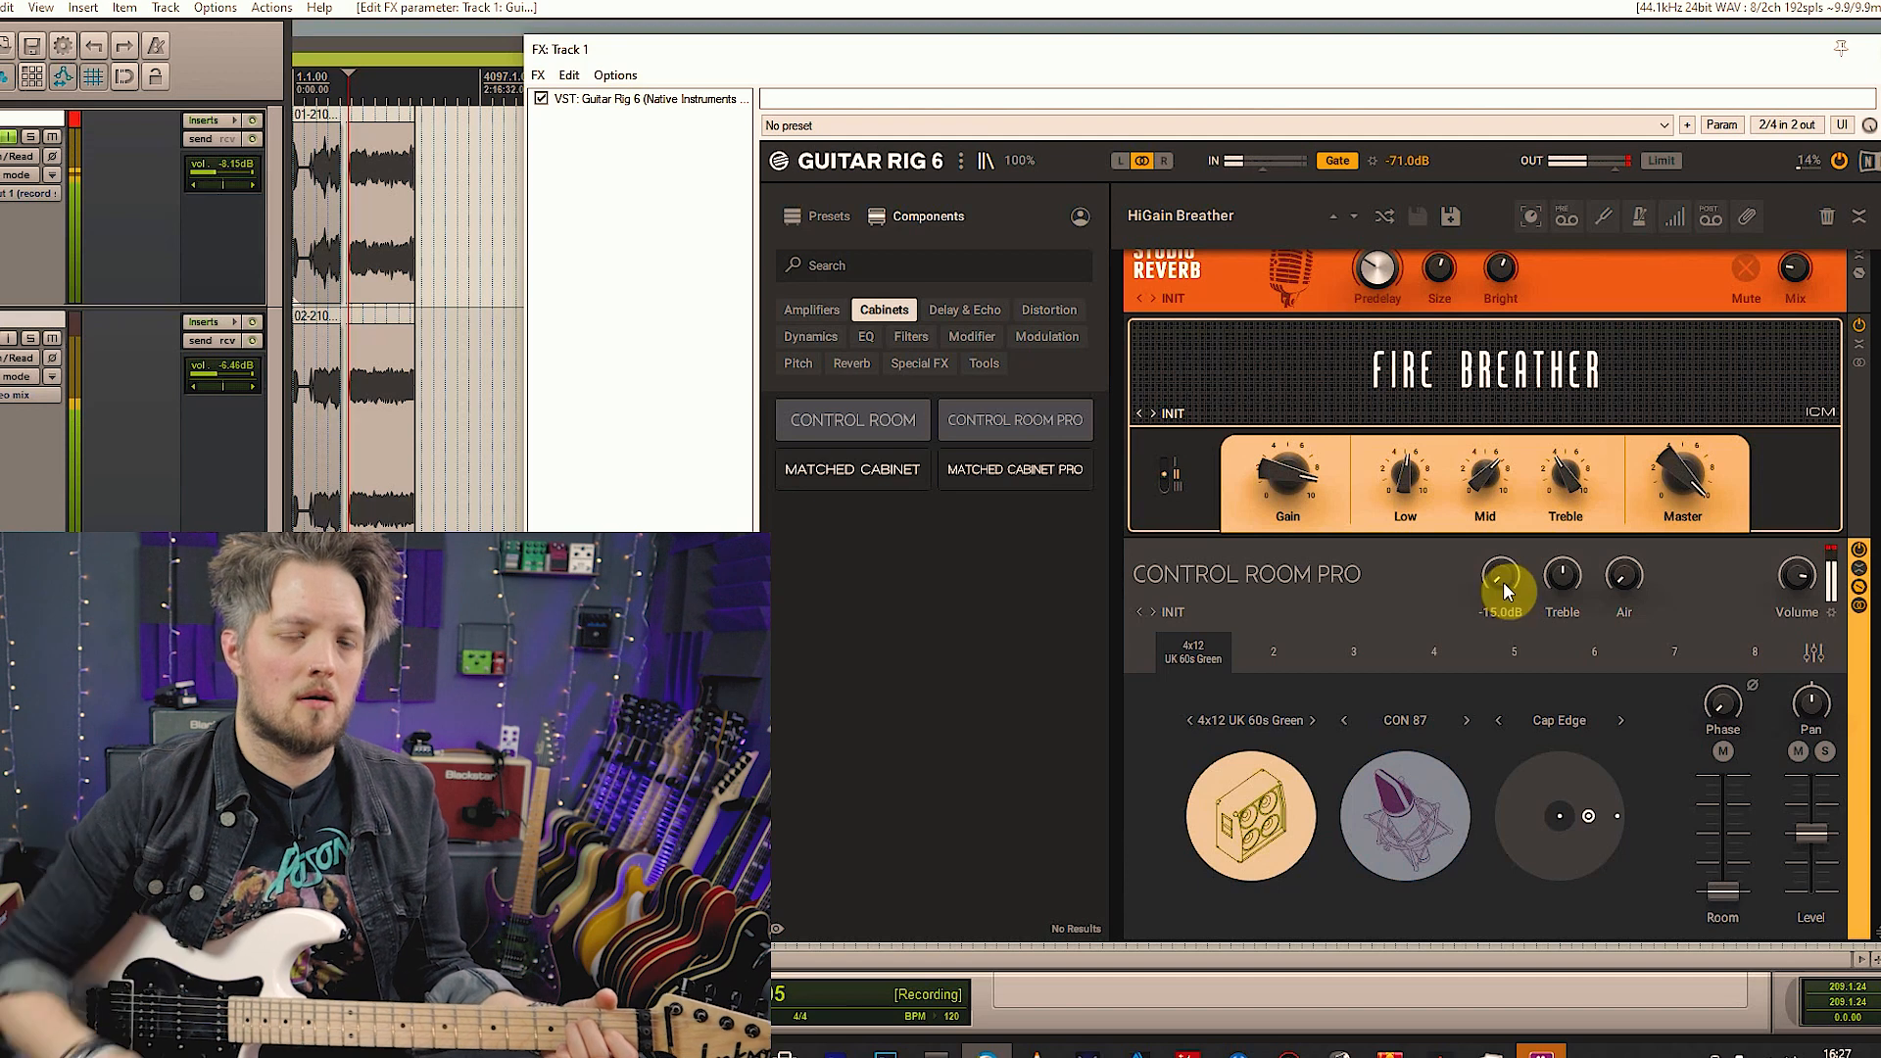
double_click(1499, 581)
drag(1558, 581, 1557, 490)
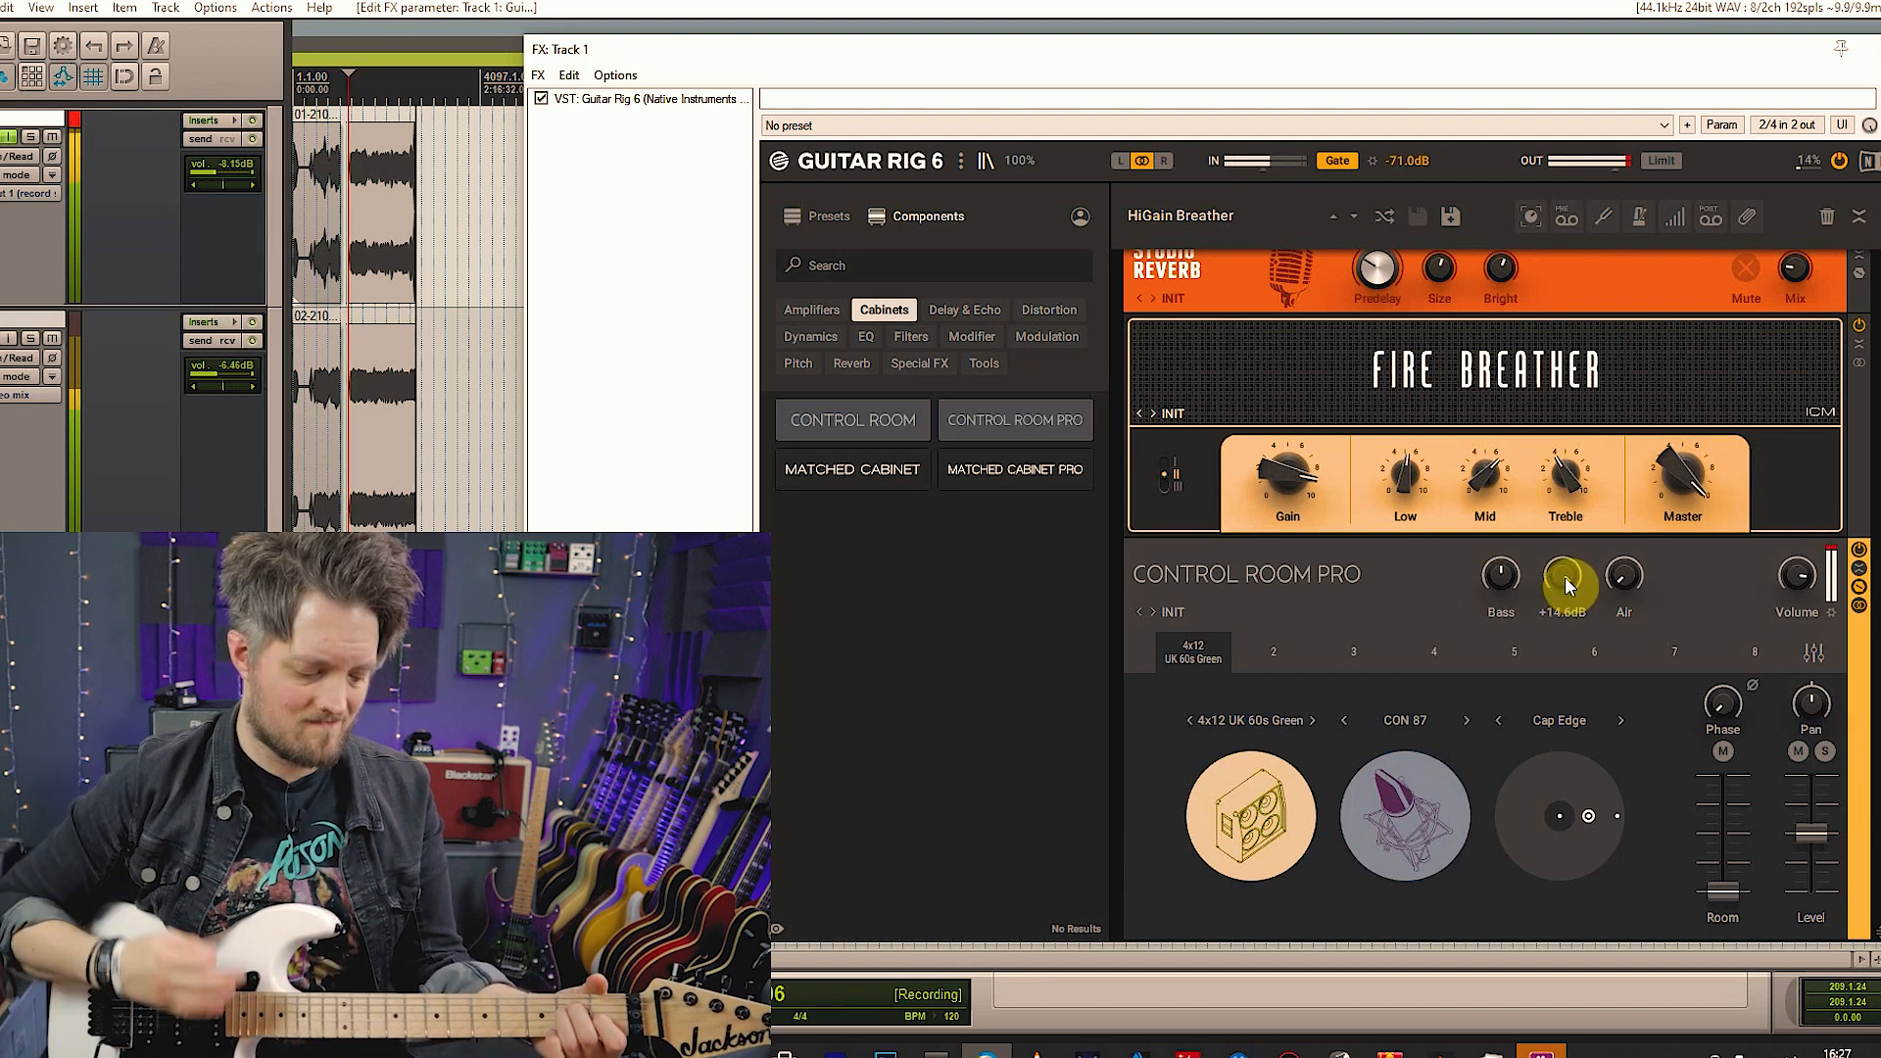
drag(1565, 576, 1565, 666)
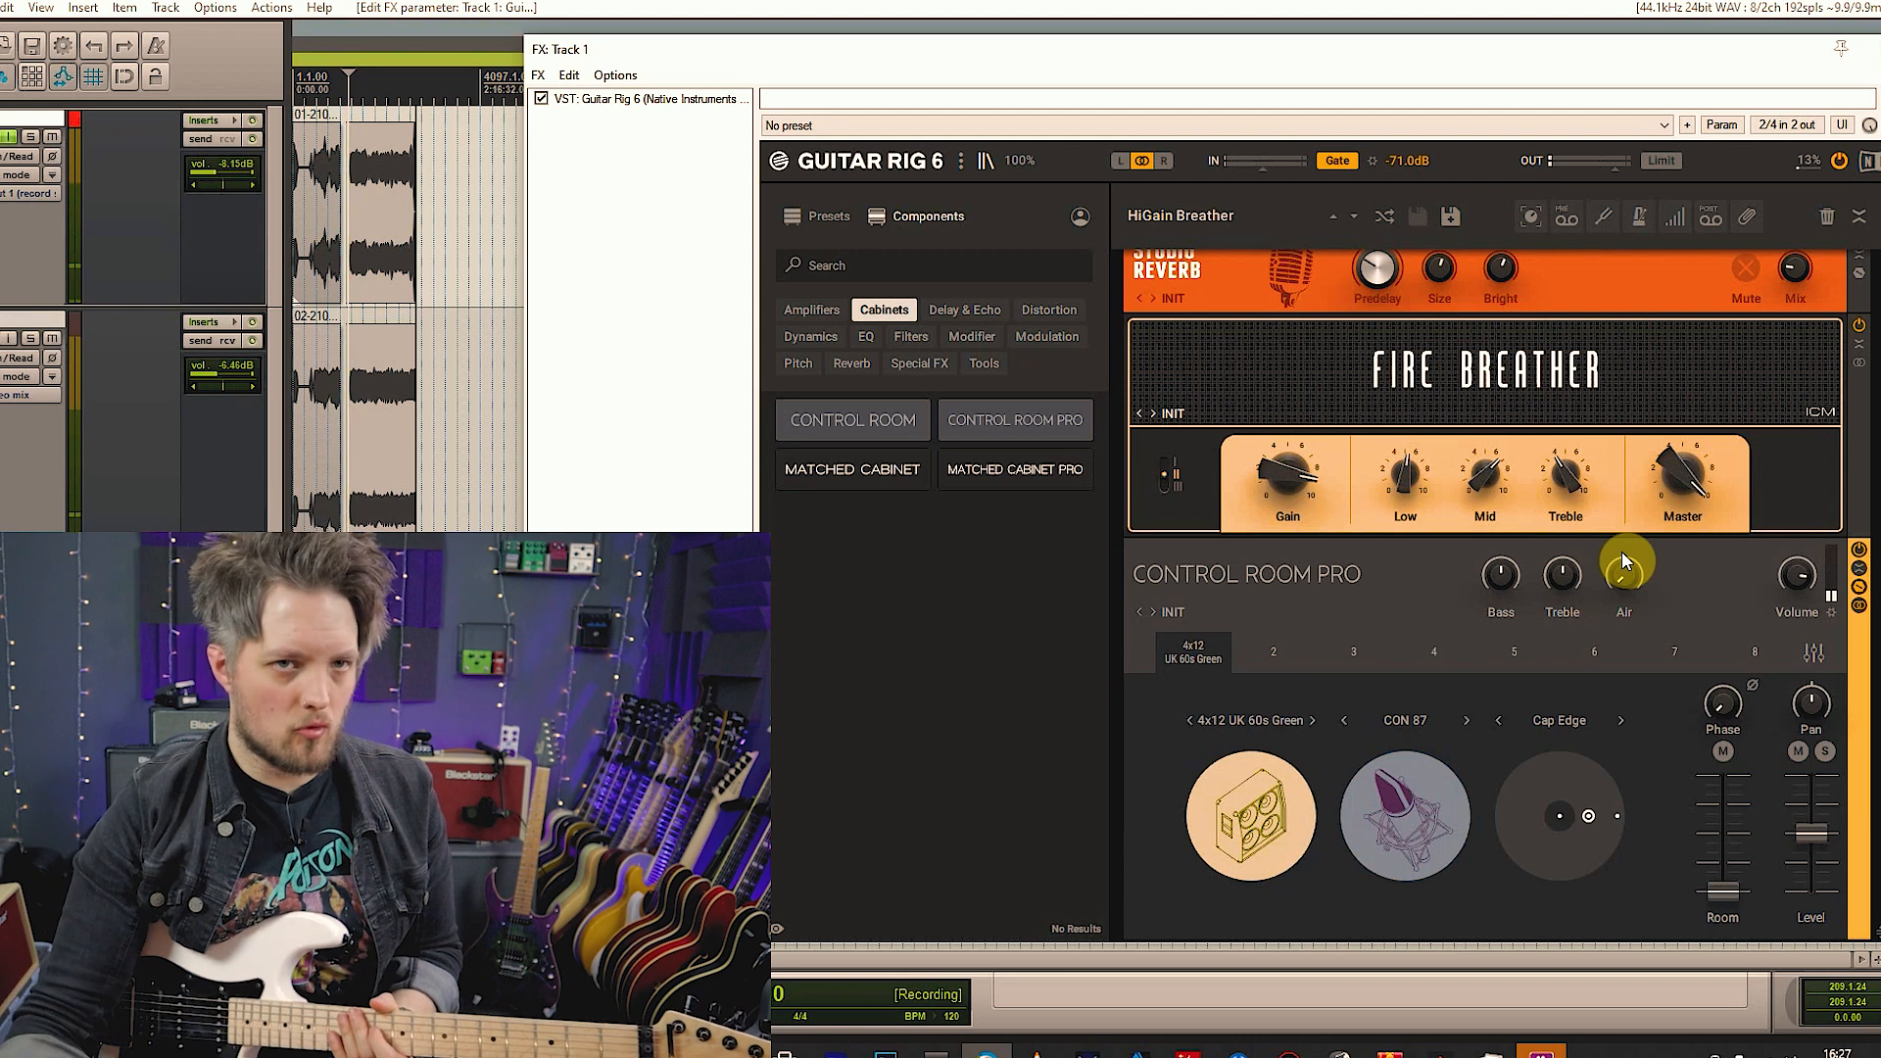
Raise Control Room Pro's Air to 85%, on to about 97.5%, and bring it back to minimum
drag(1630, 575, 1630, 509)
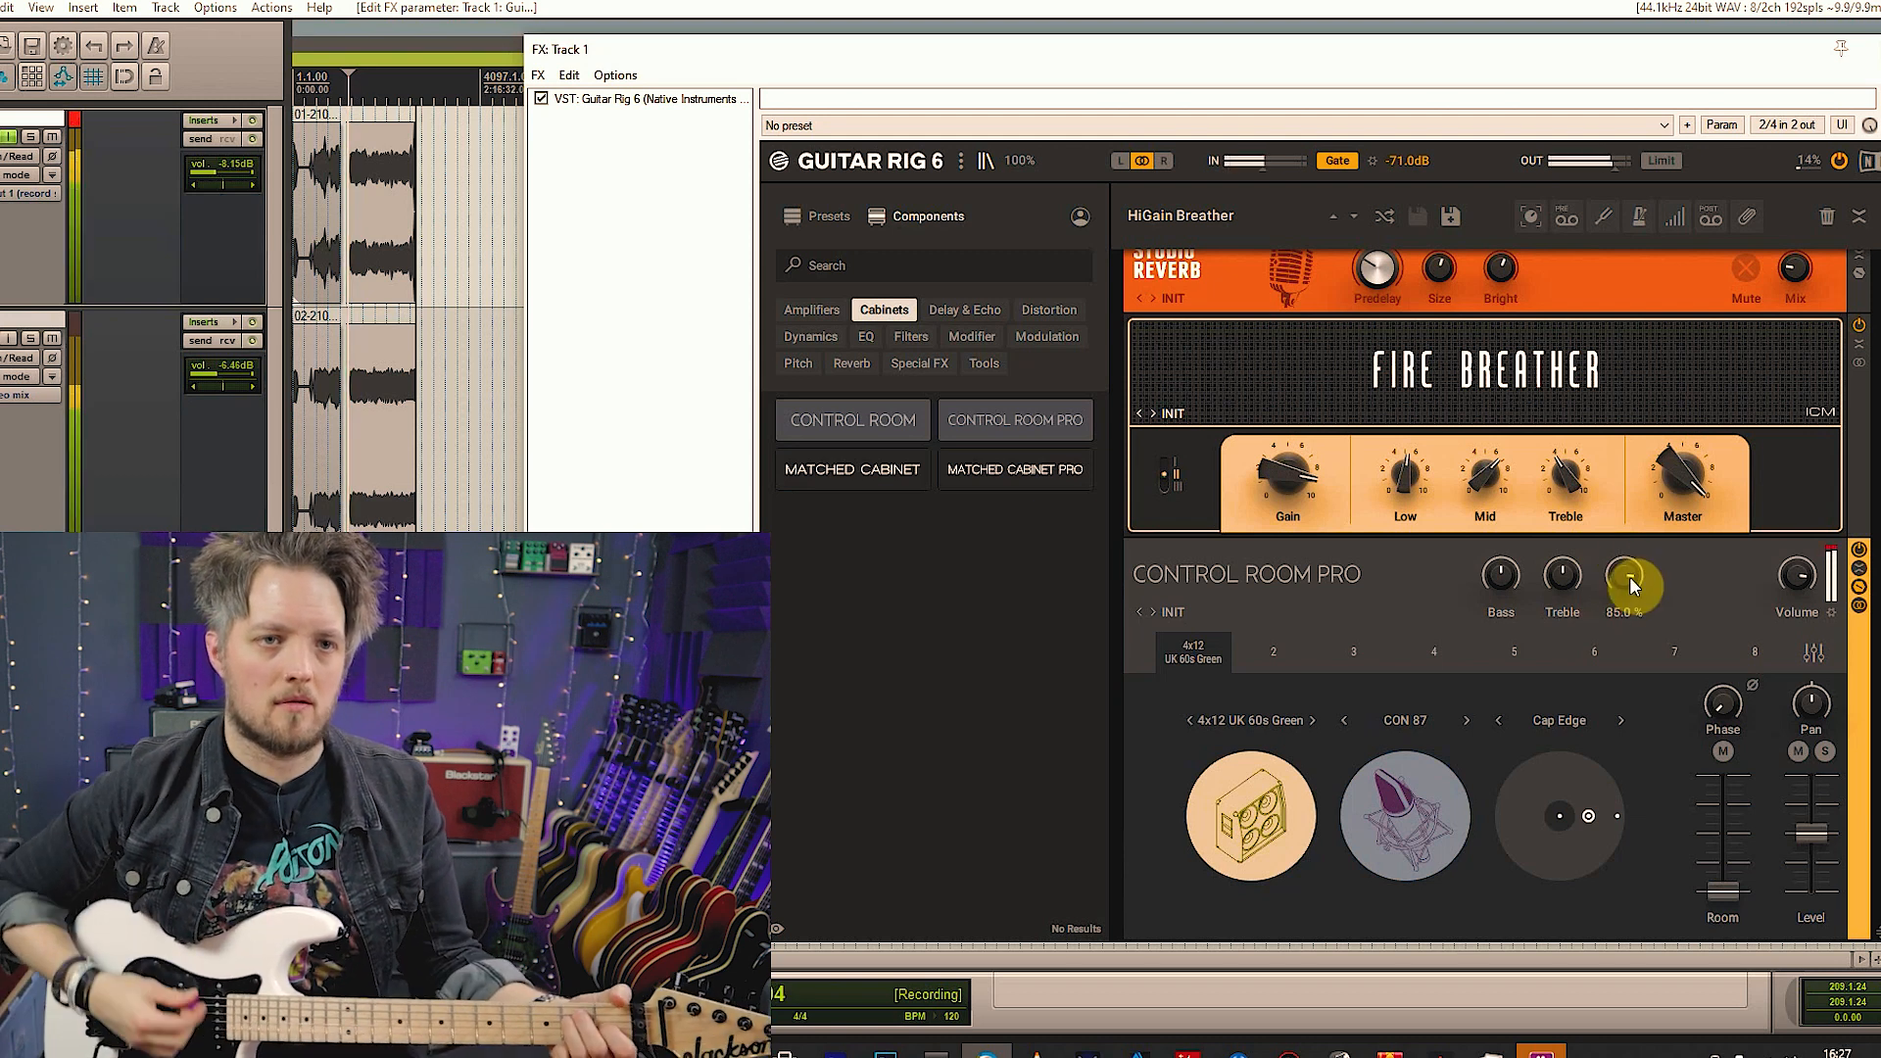
mouse_move(1630, 575)
mouse_down()
mouse_move(1630, 640)
mouse_move(1630, 566)
mouse_up()
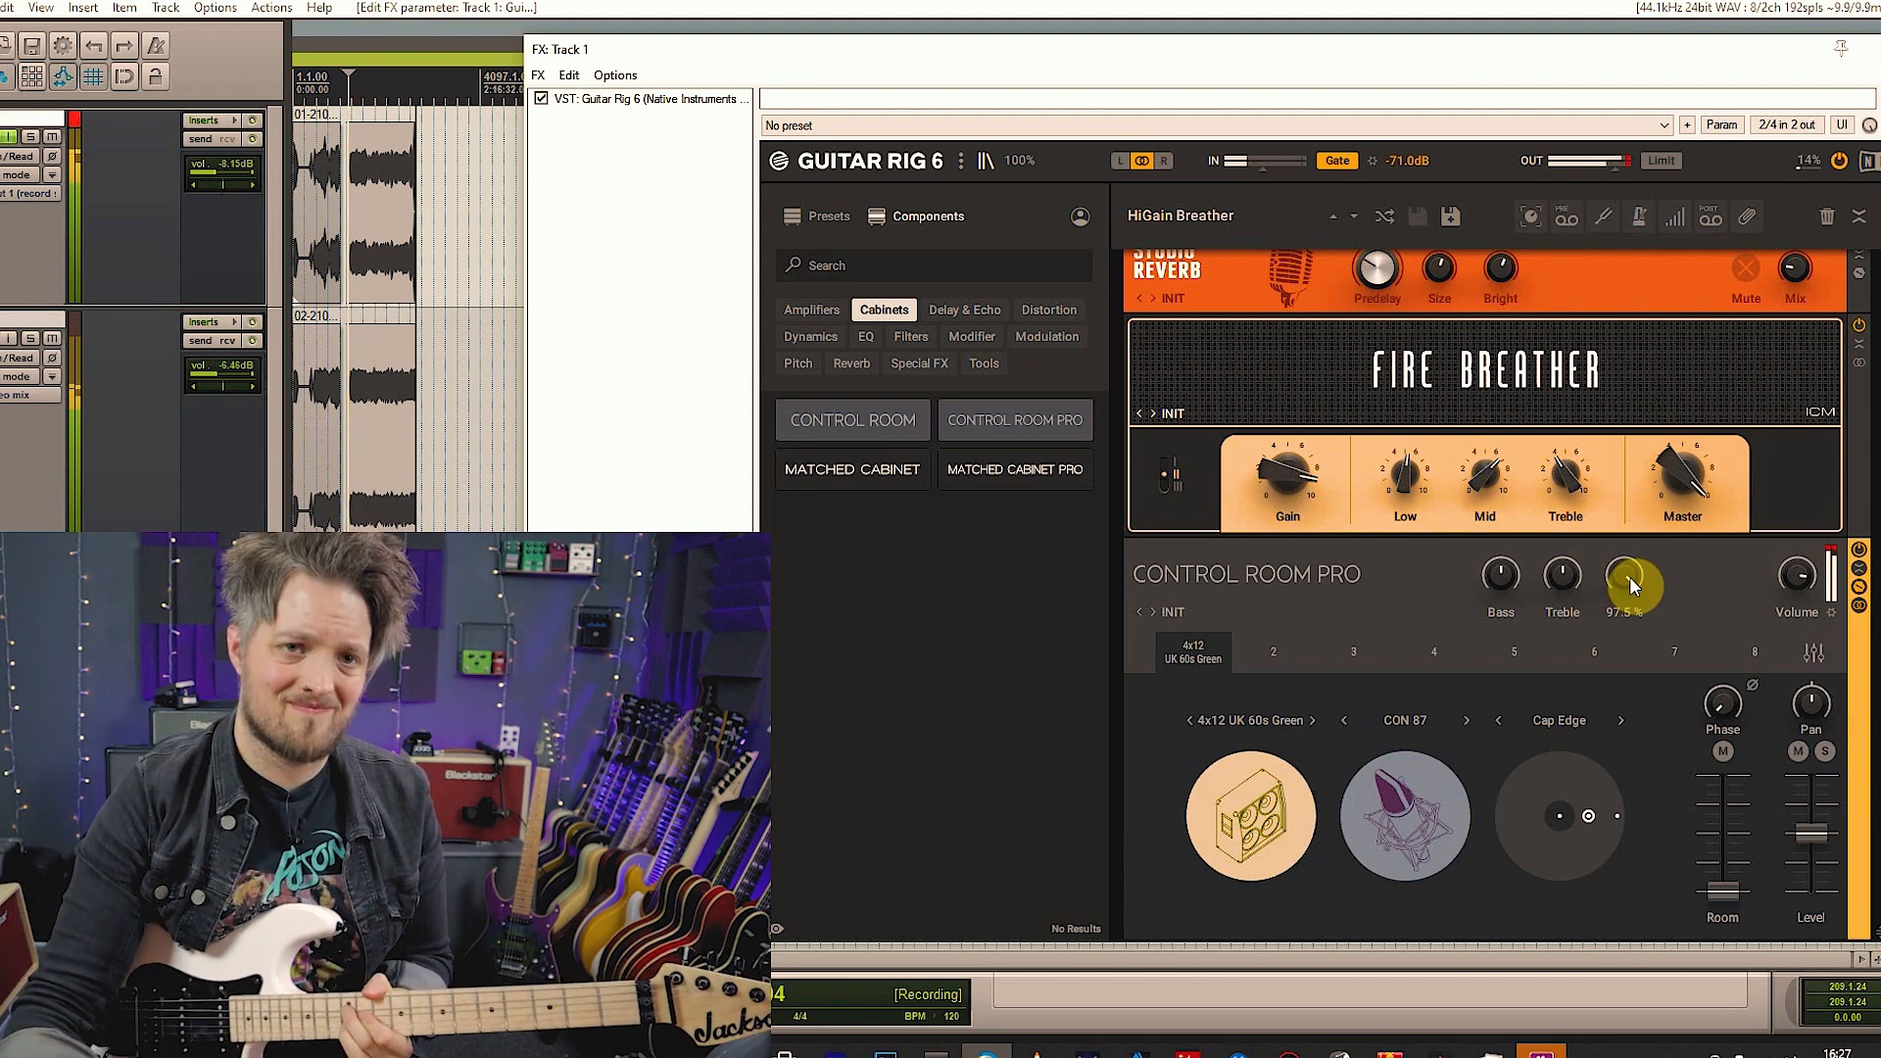
drag(1630, 576, 1505, 1020)
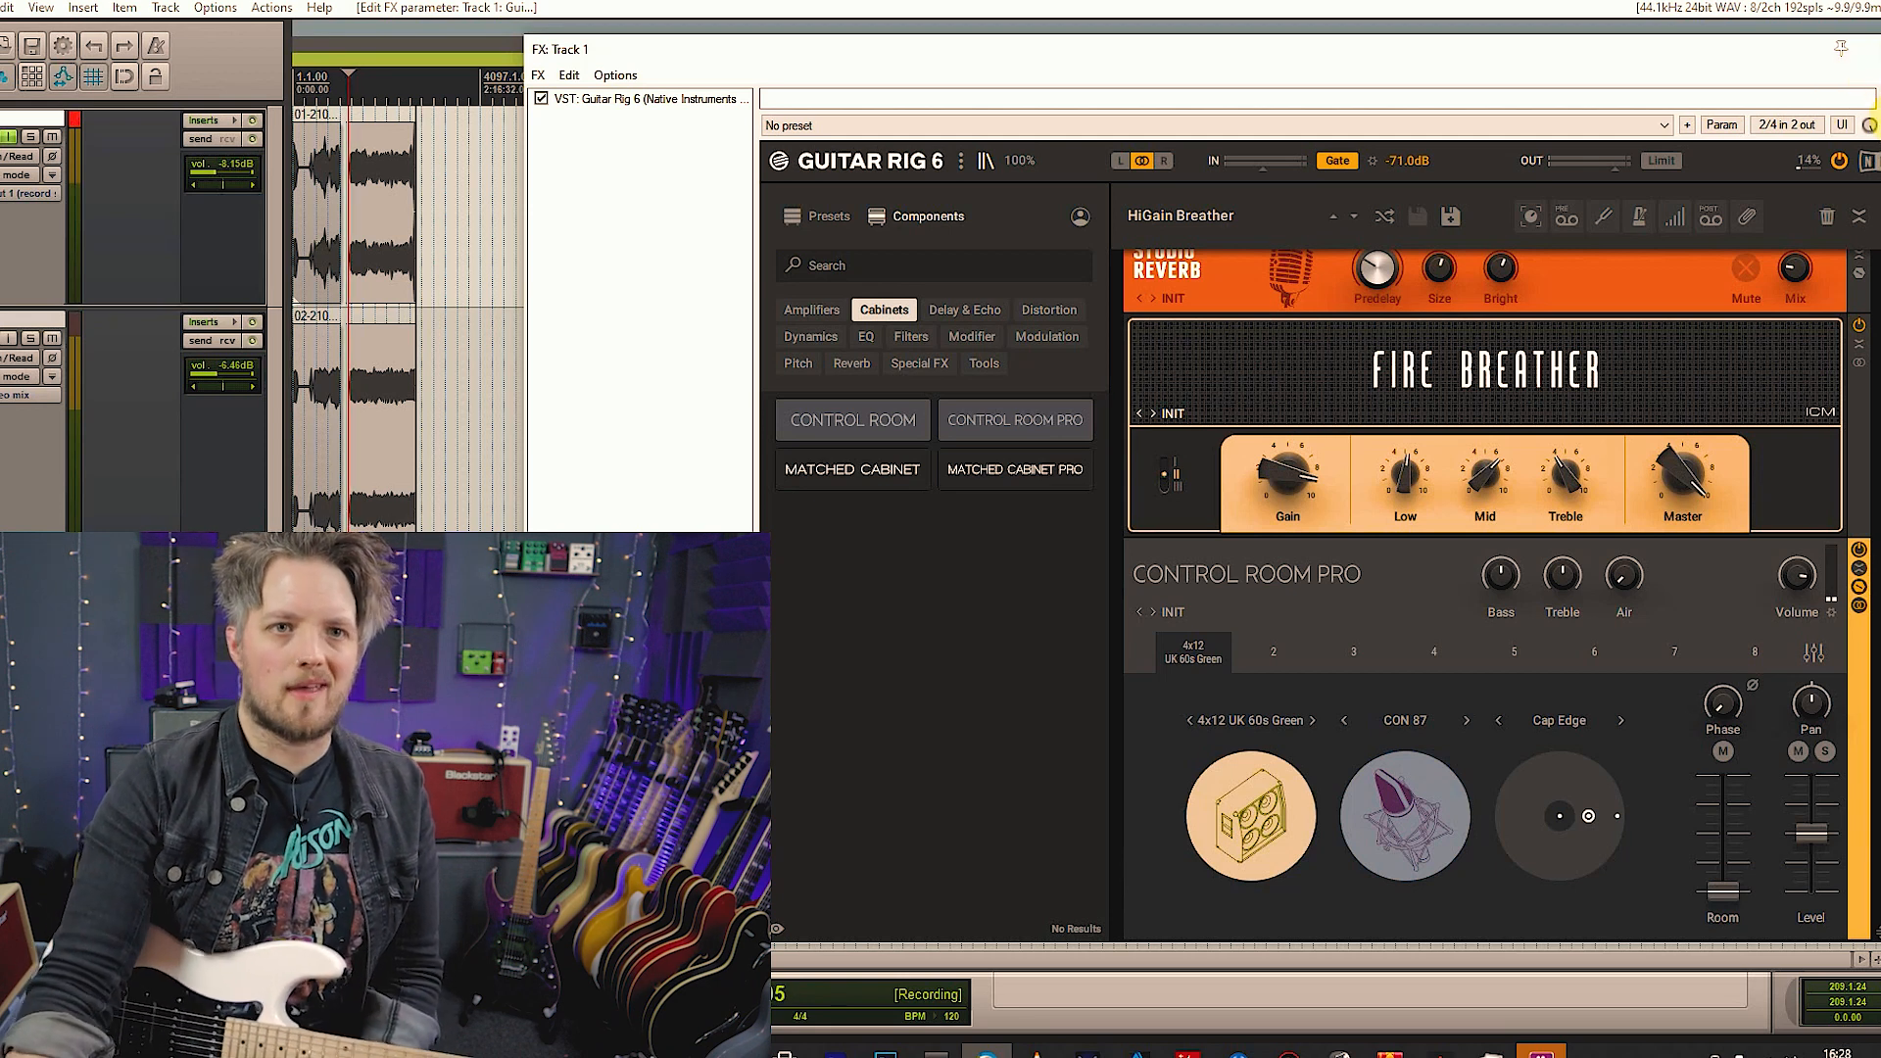
Change the first slot's cabinet to 4x12 Vintage and look through the microphones it offers
click(1410, 721)
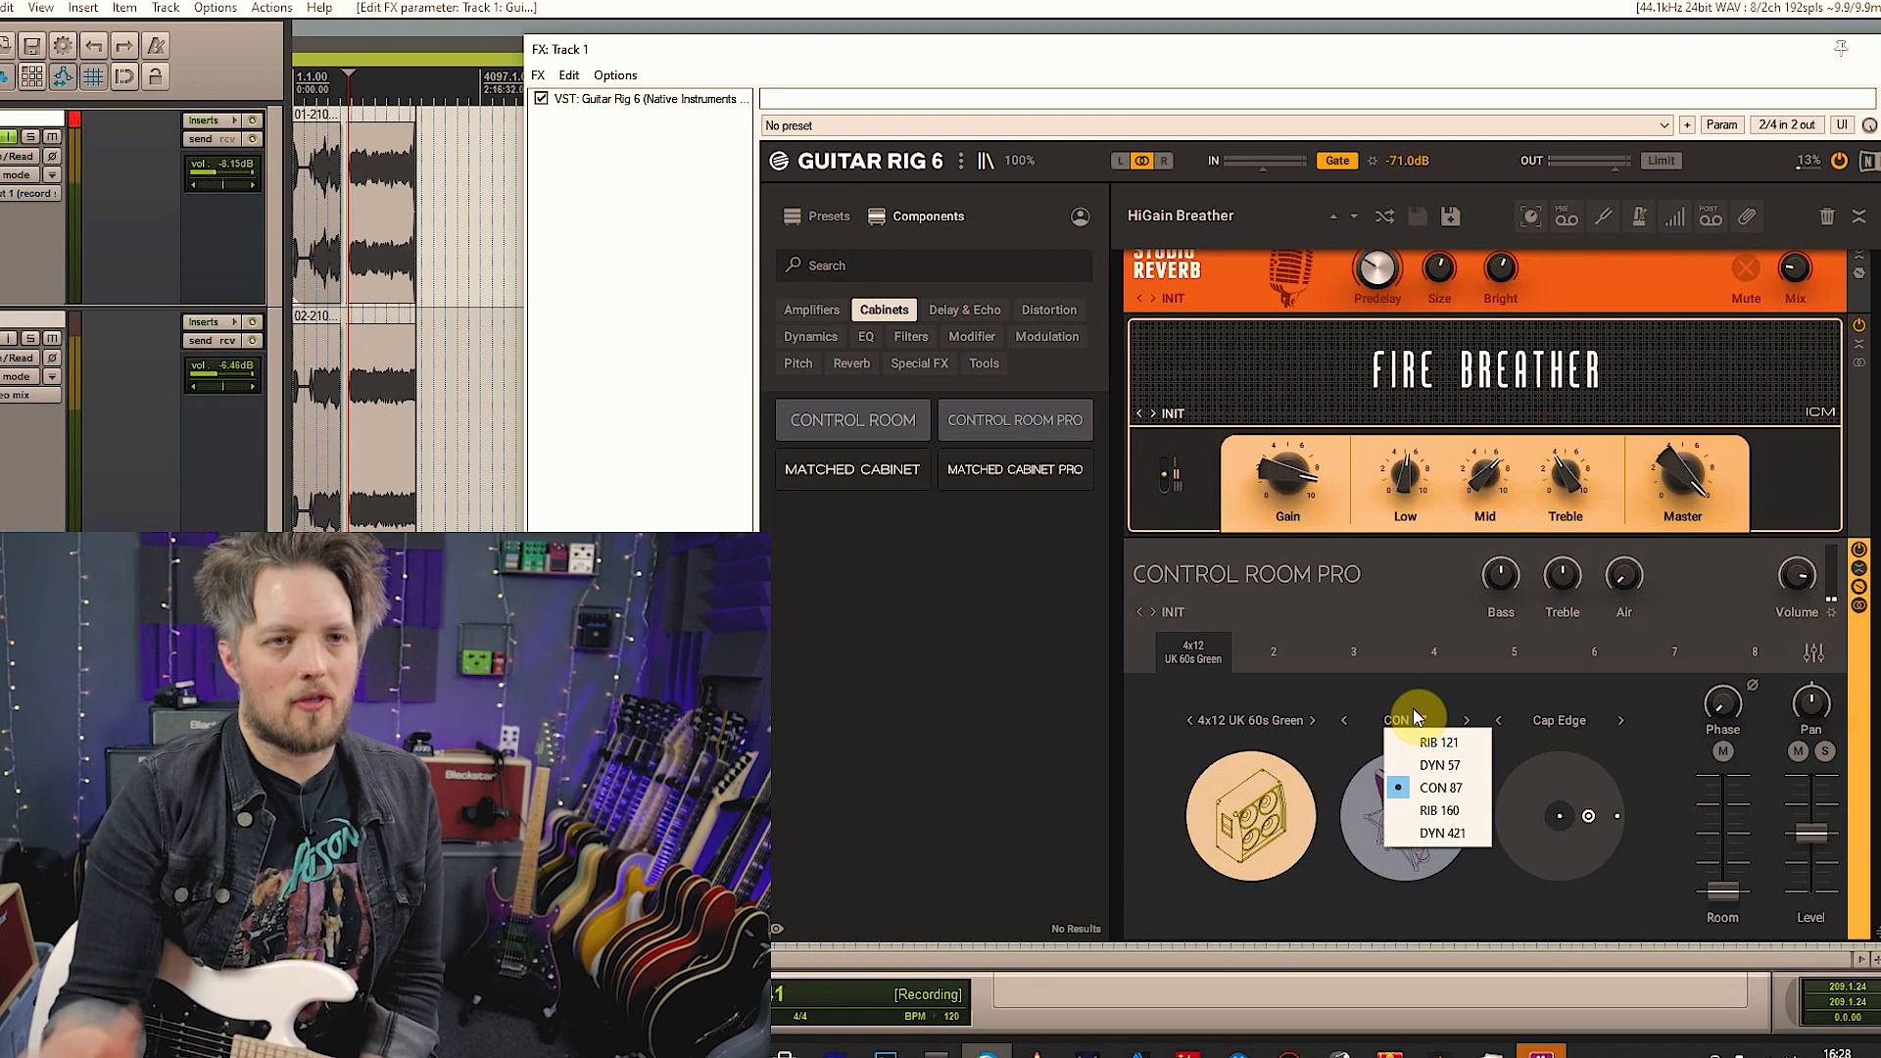
click(1263, 725)
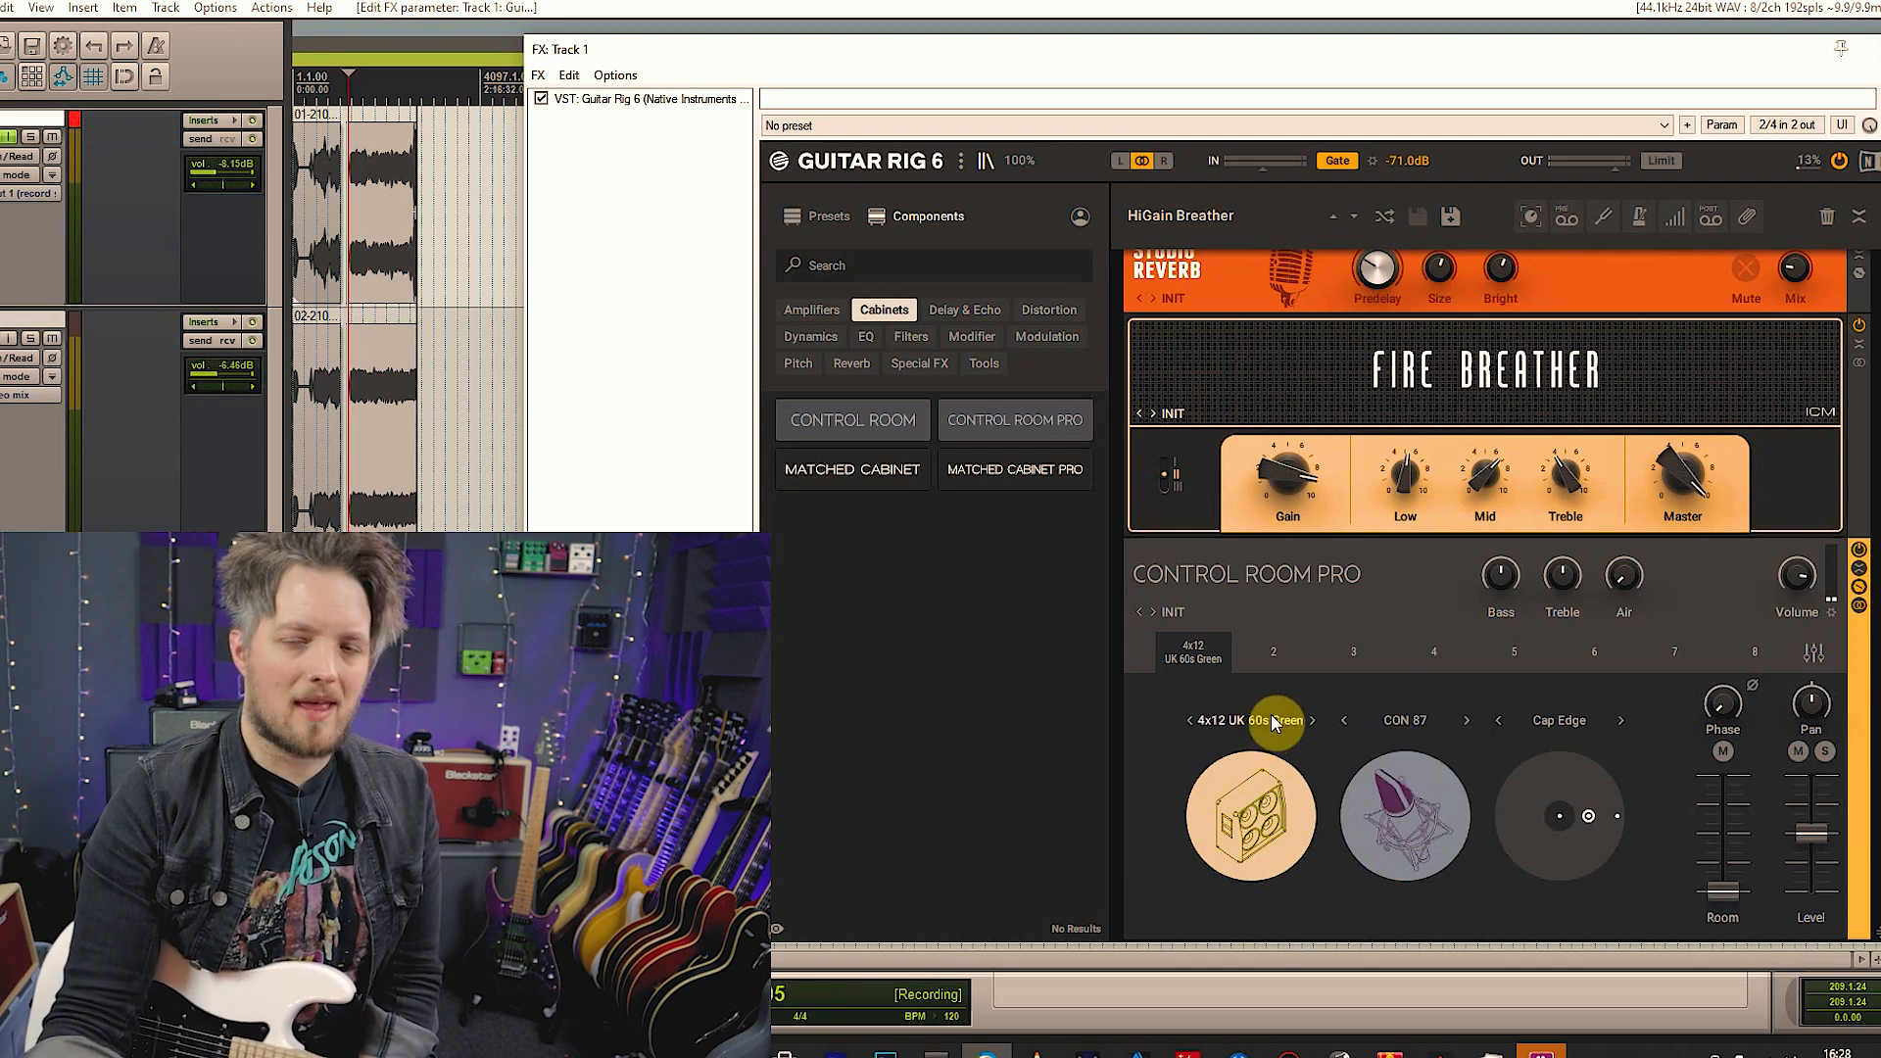
click(1260, 727)
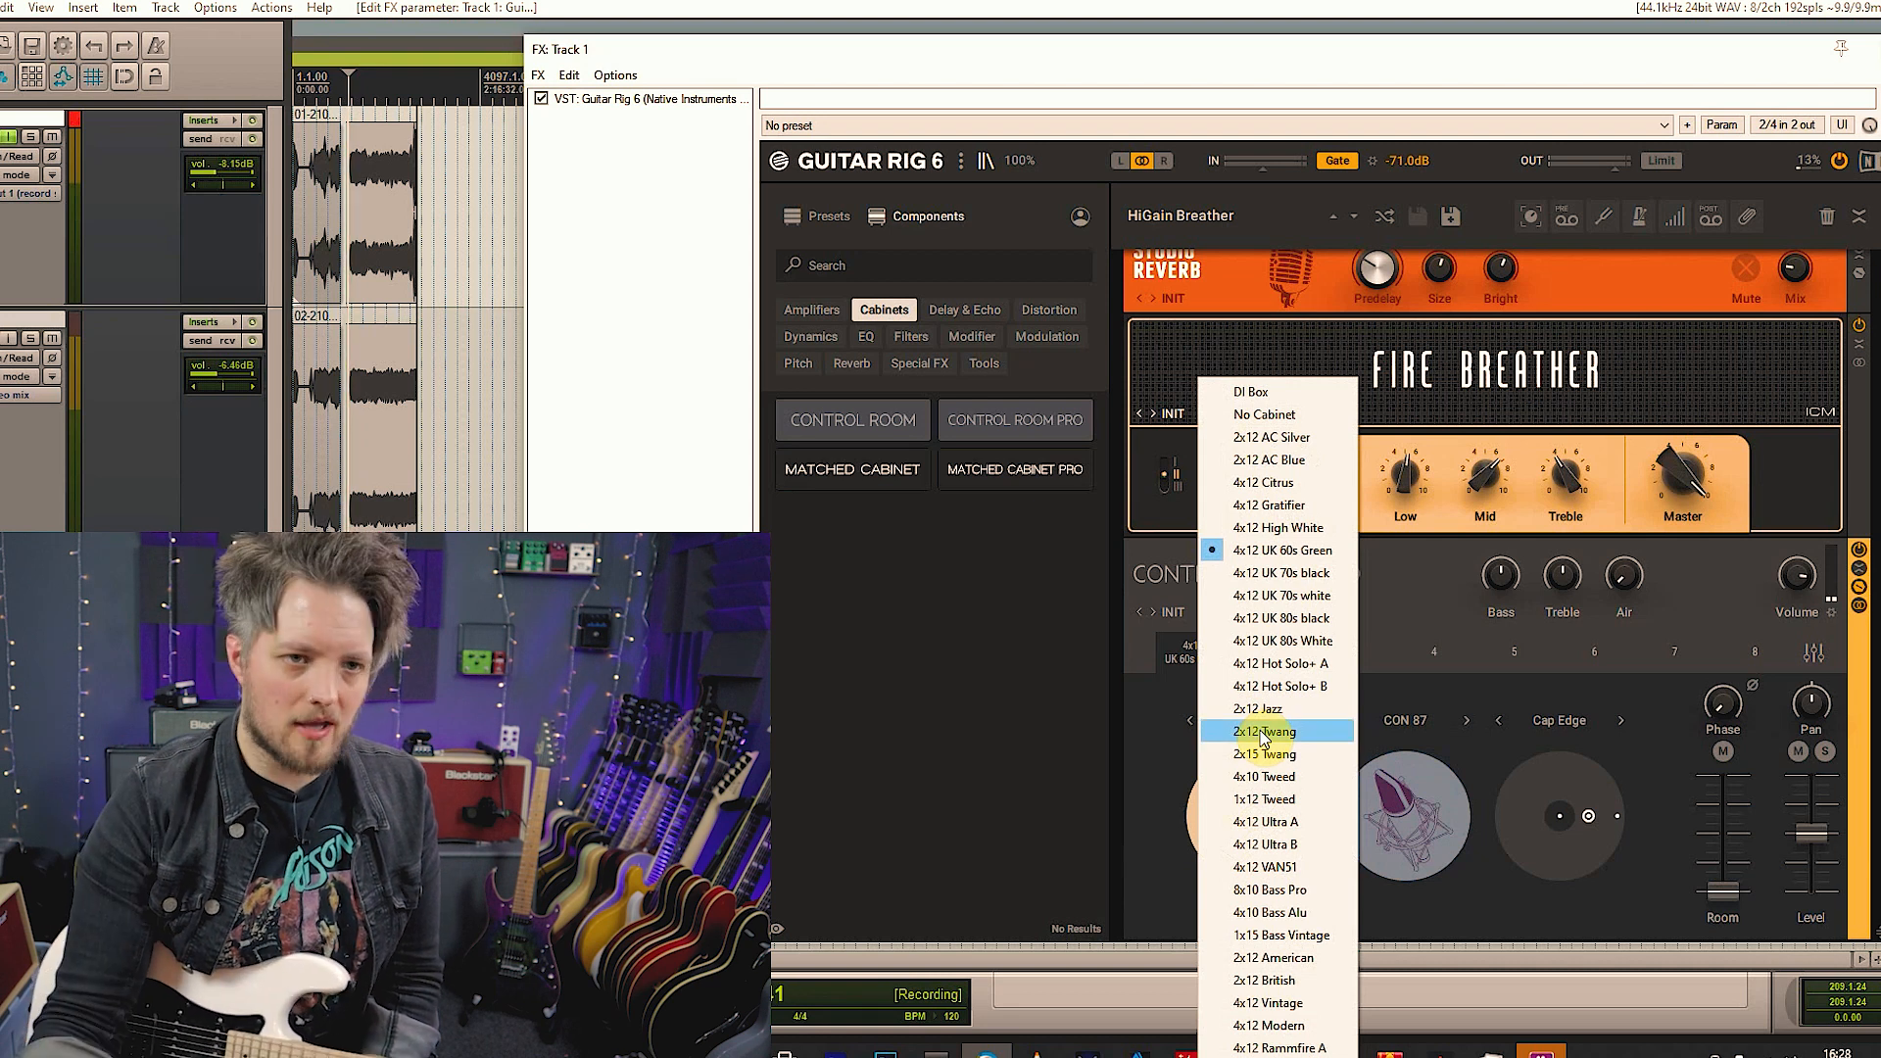
click(1265, 1003)
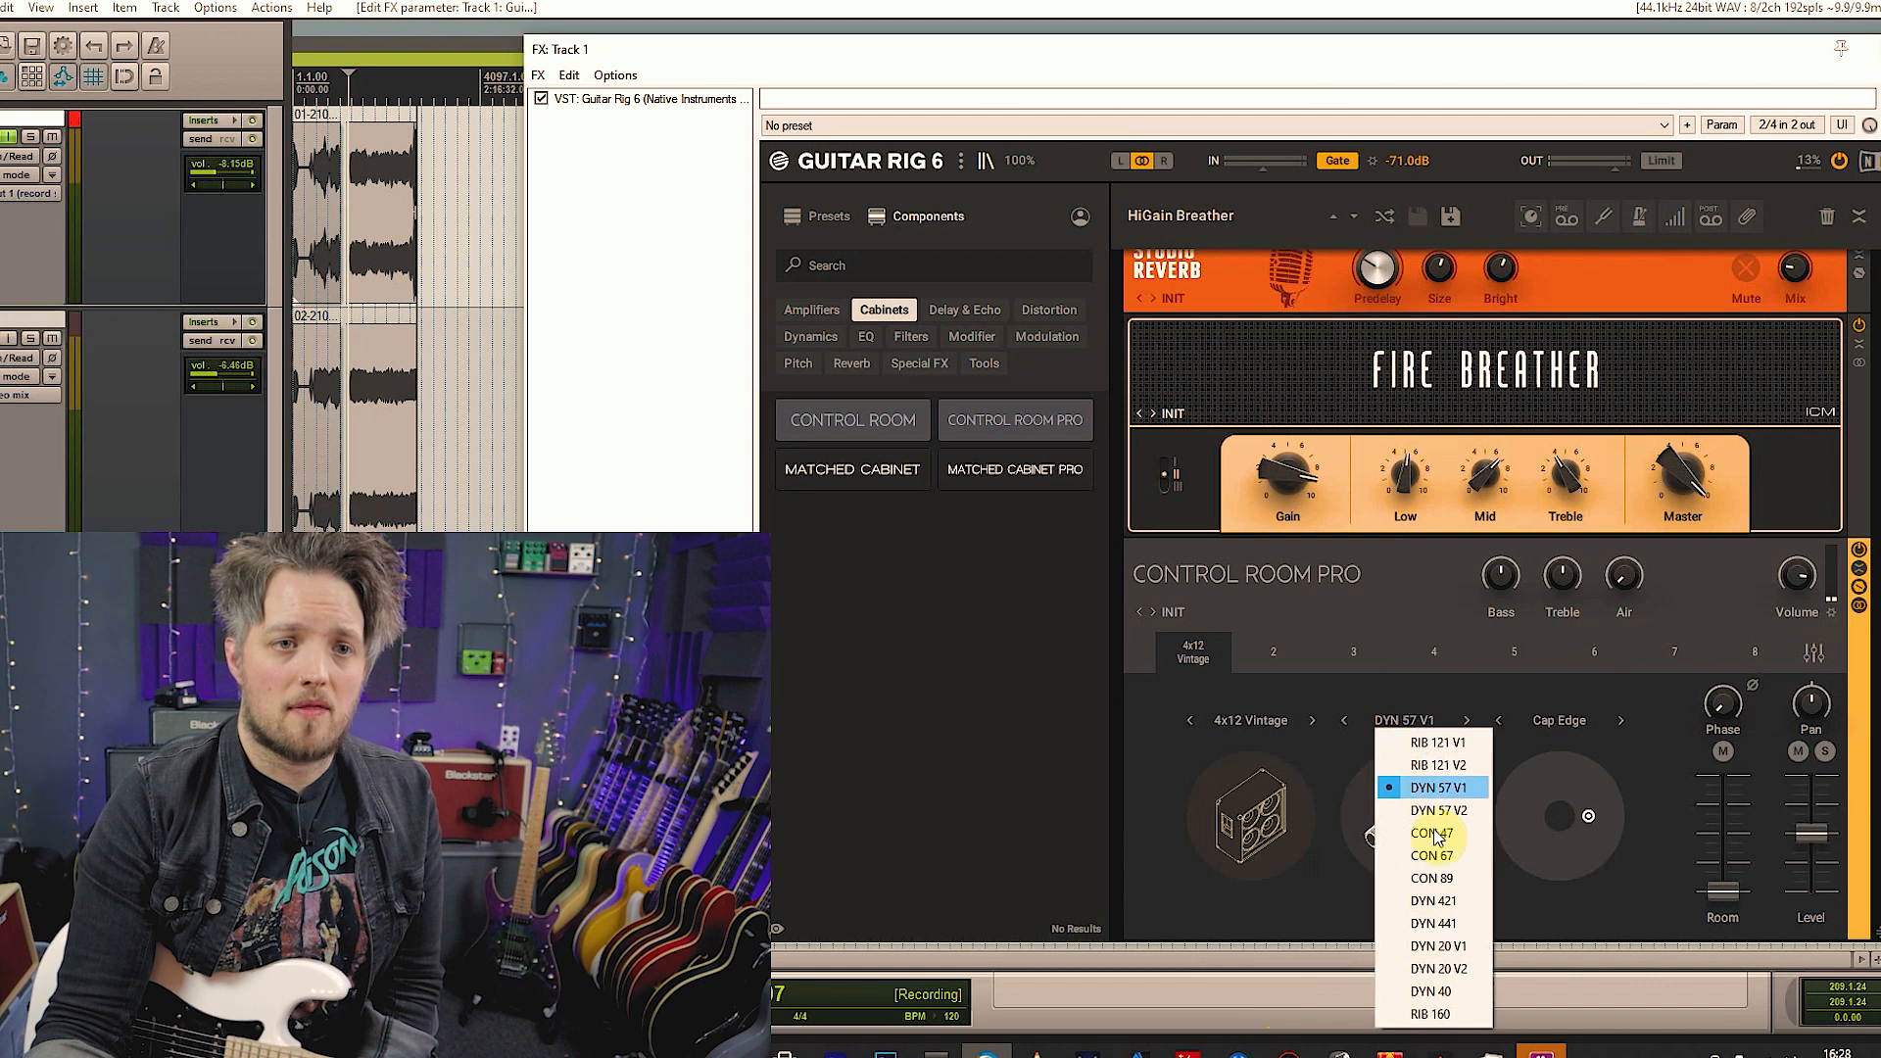
click(1555, 684)
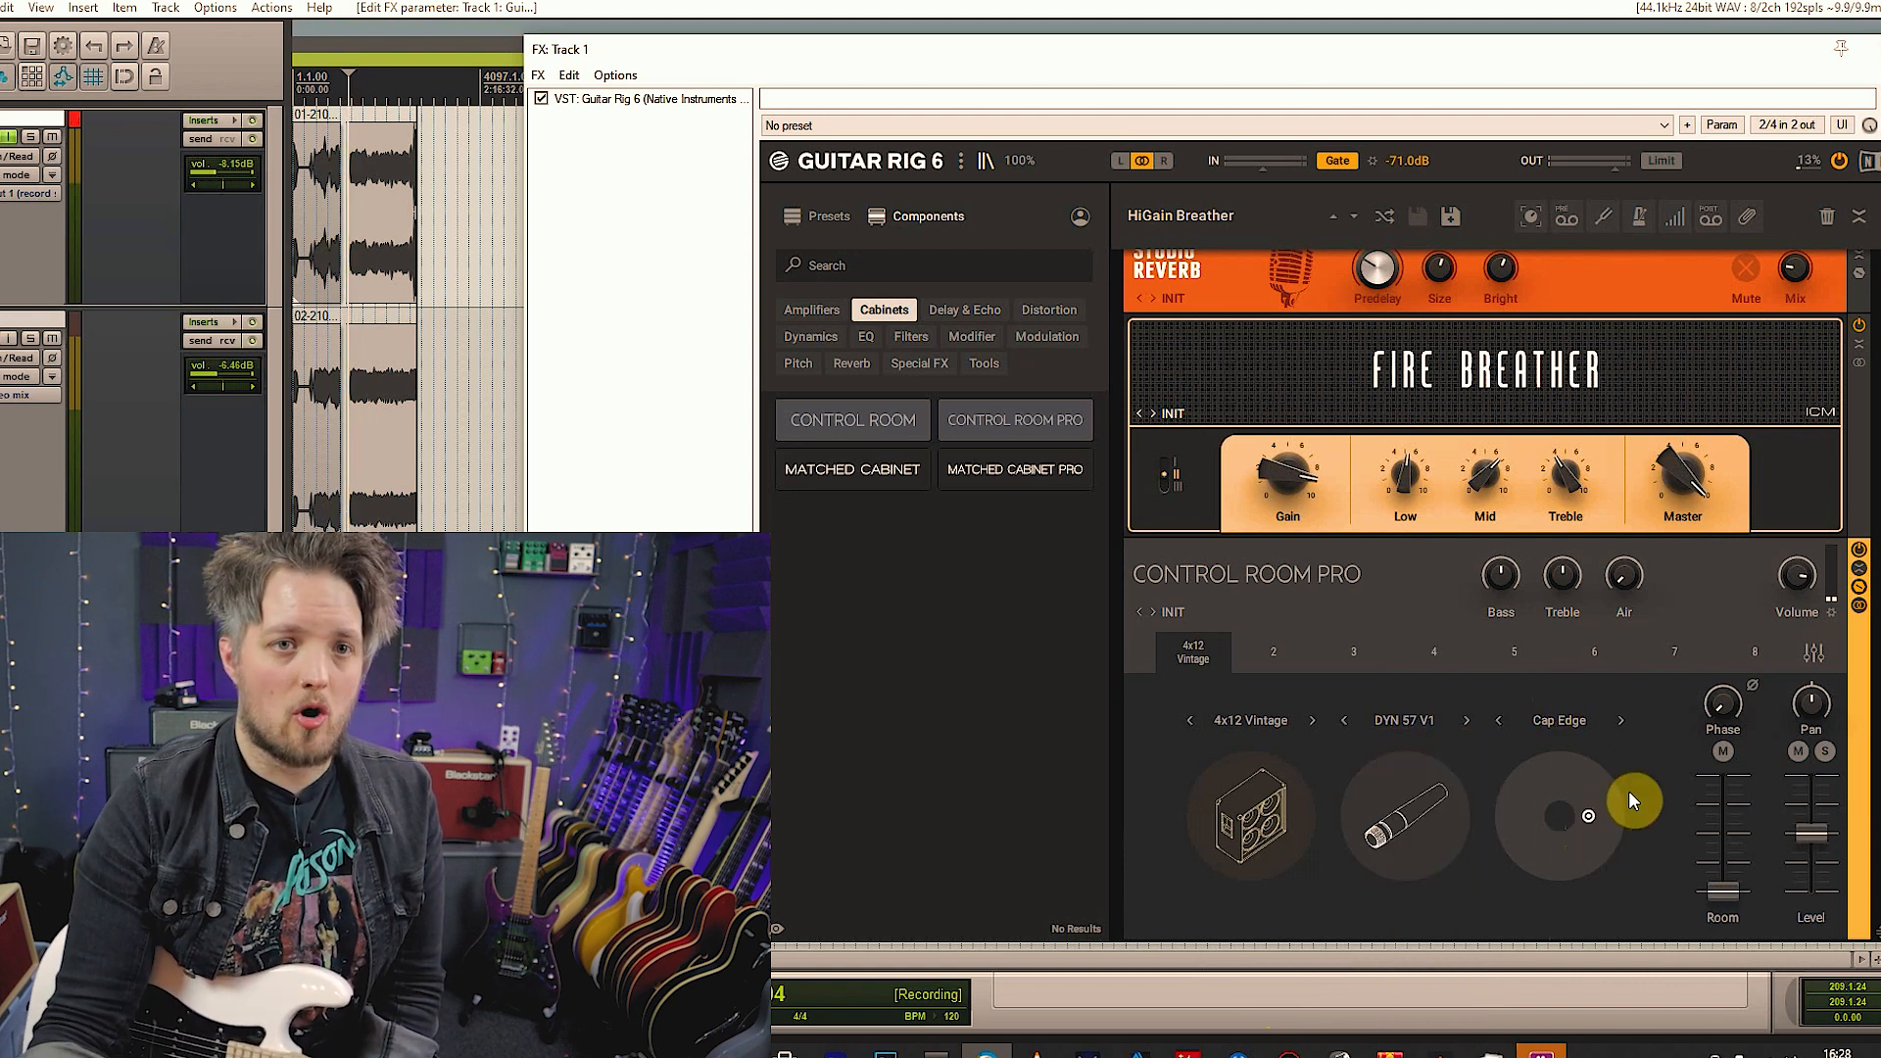
Audition the DYN 57 V2, CON 47, CON 67 and DYN 441 microphones in turn on the 4x12 Vintage cabinet
click(1401, 721)
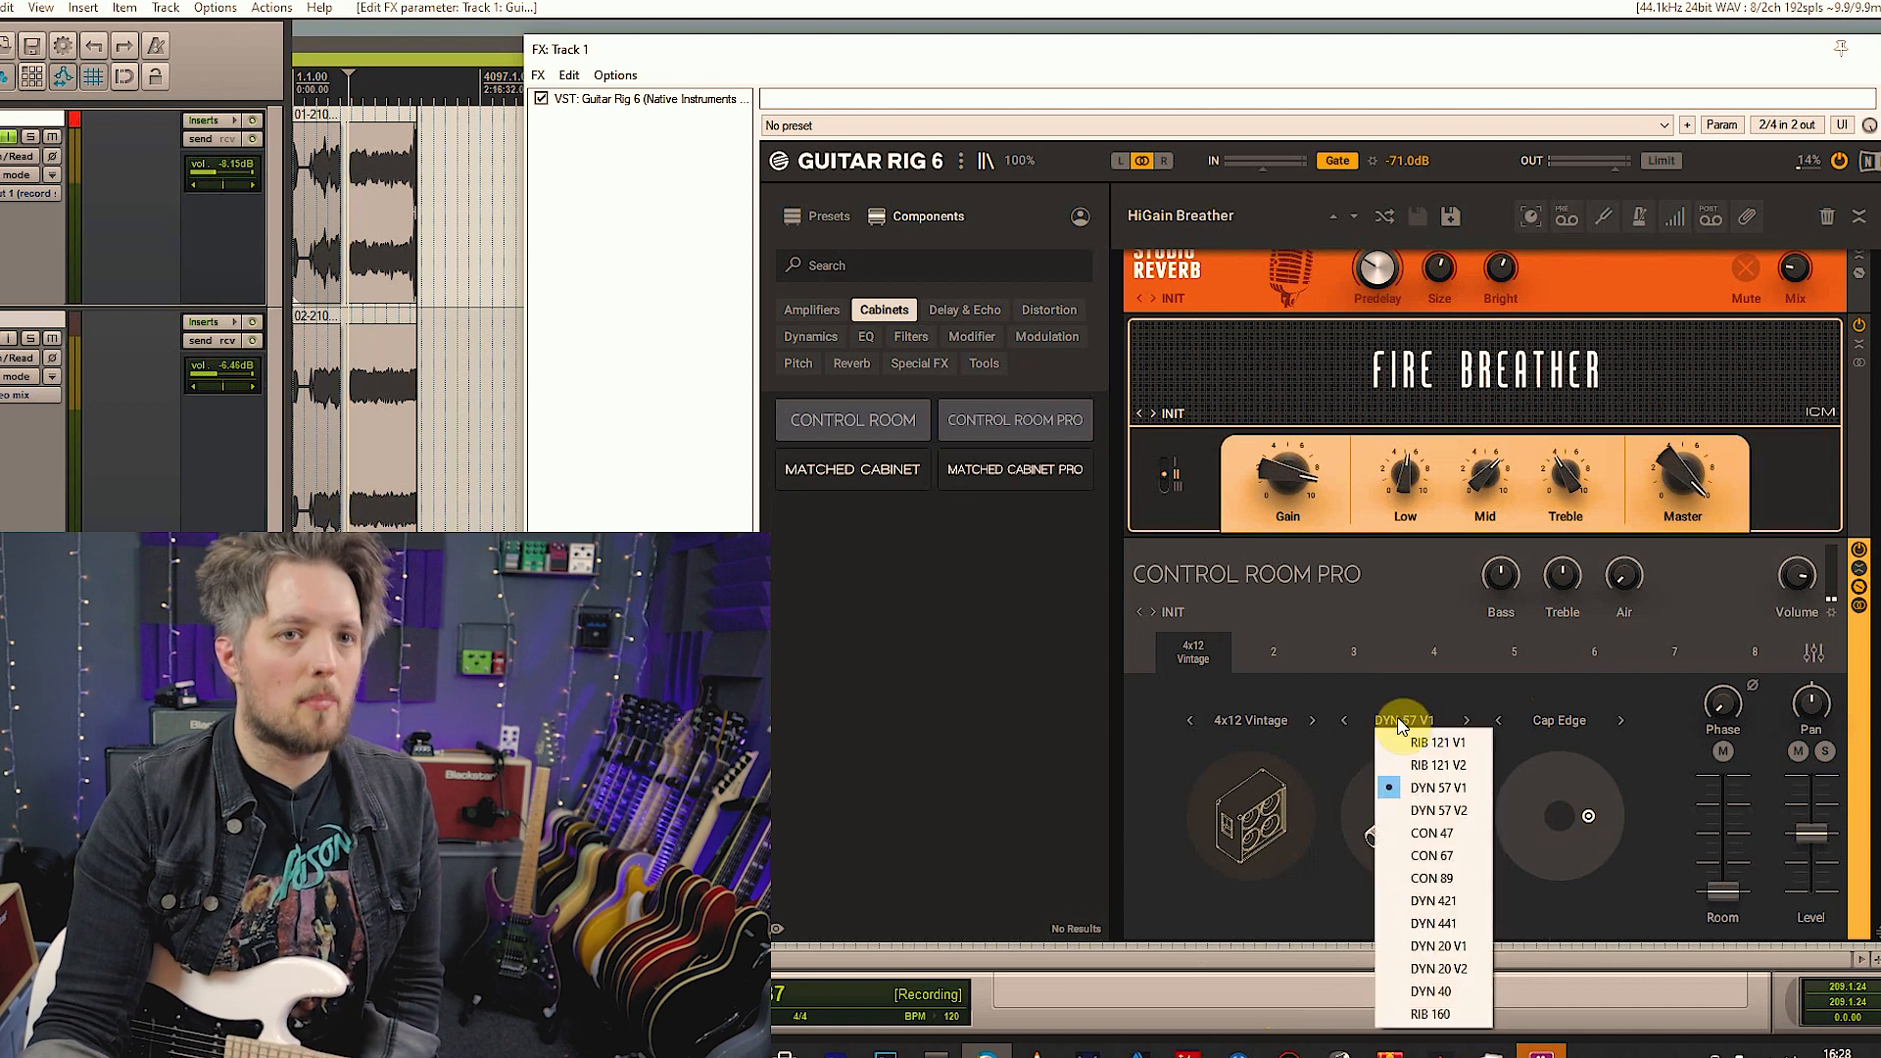
click(1456, 809)
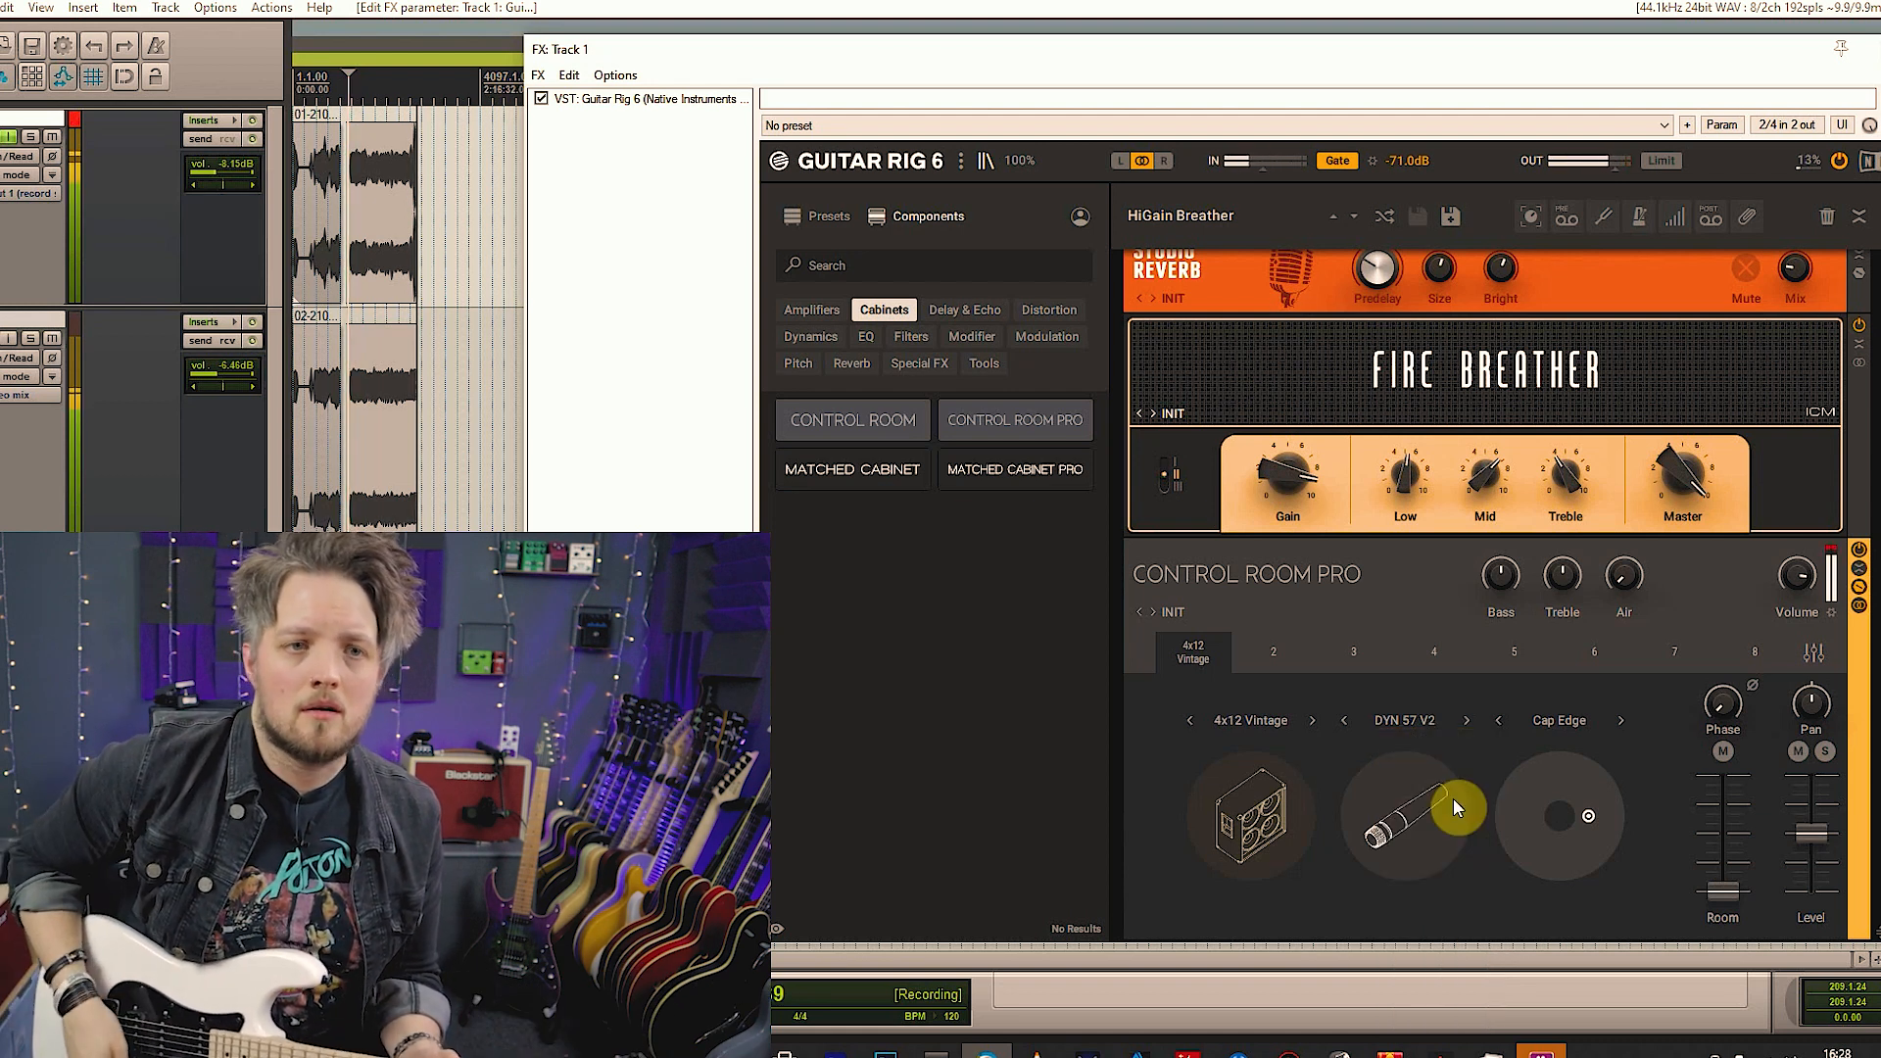
click(1436, 719)
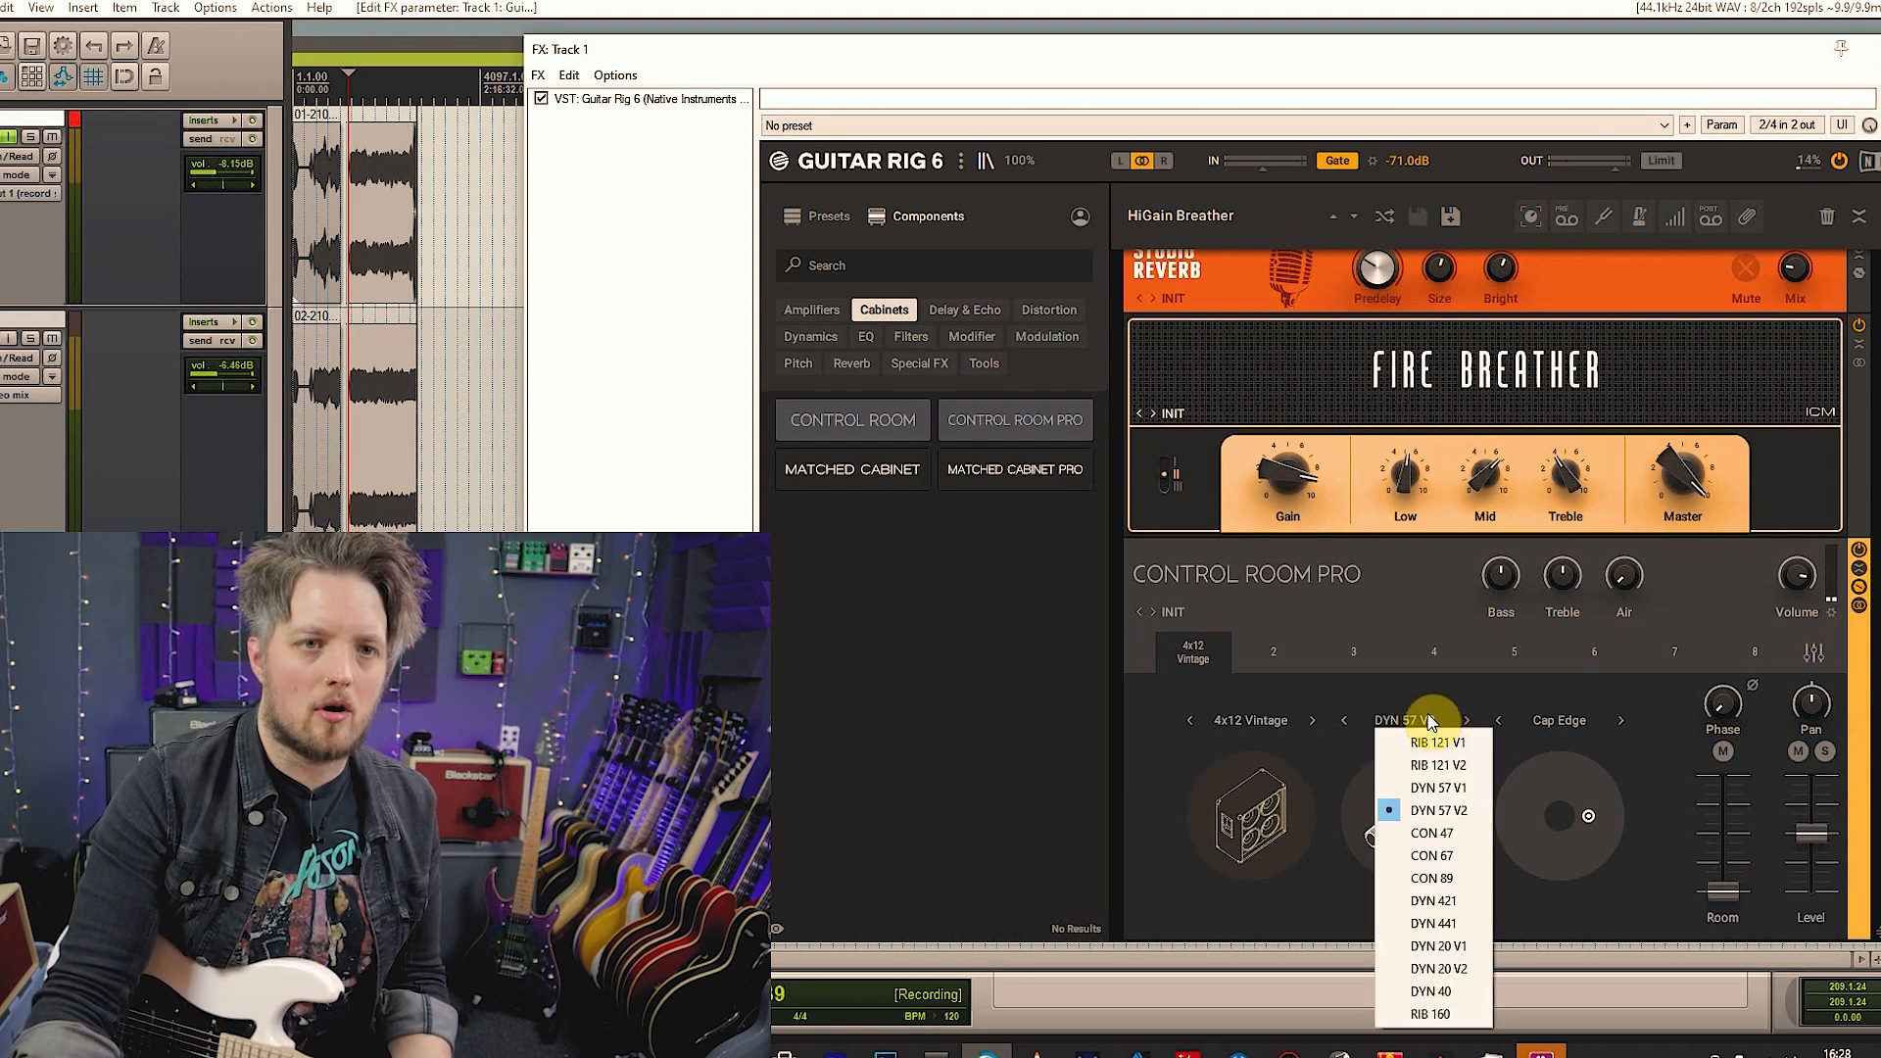
click(1436, 833)
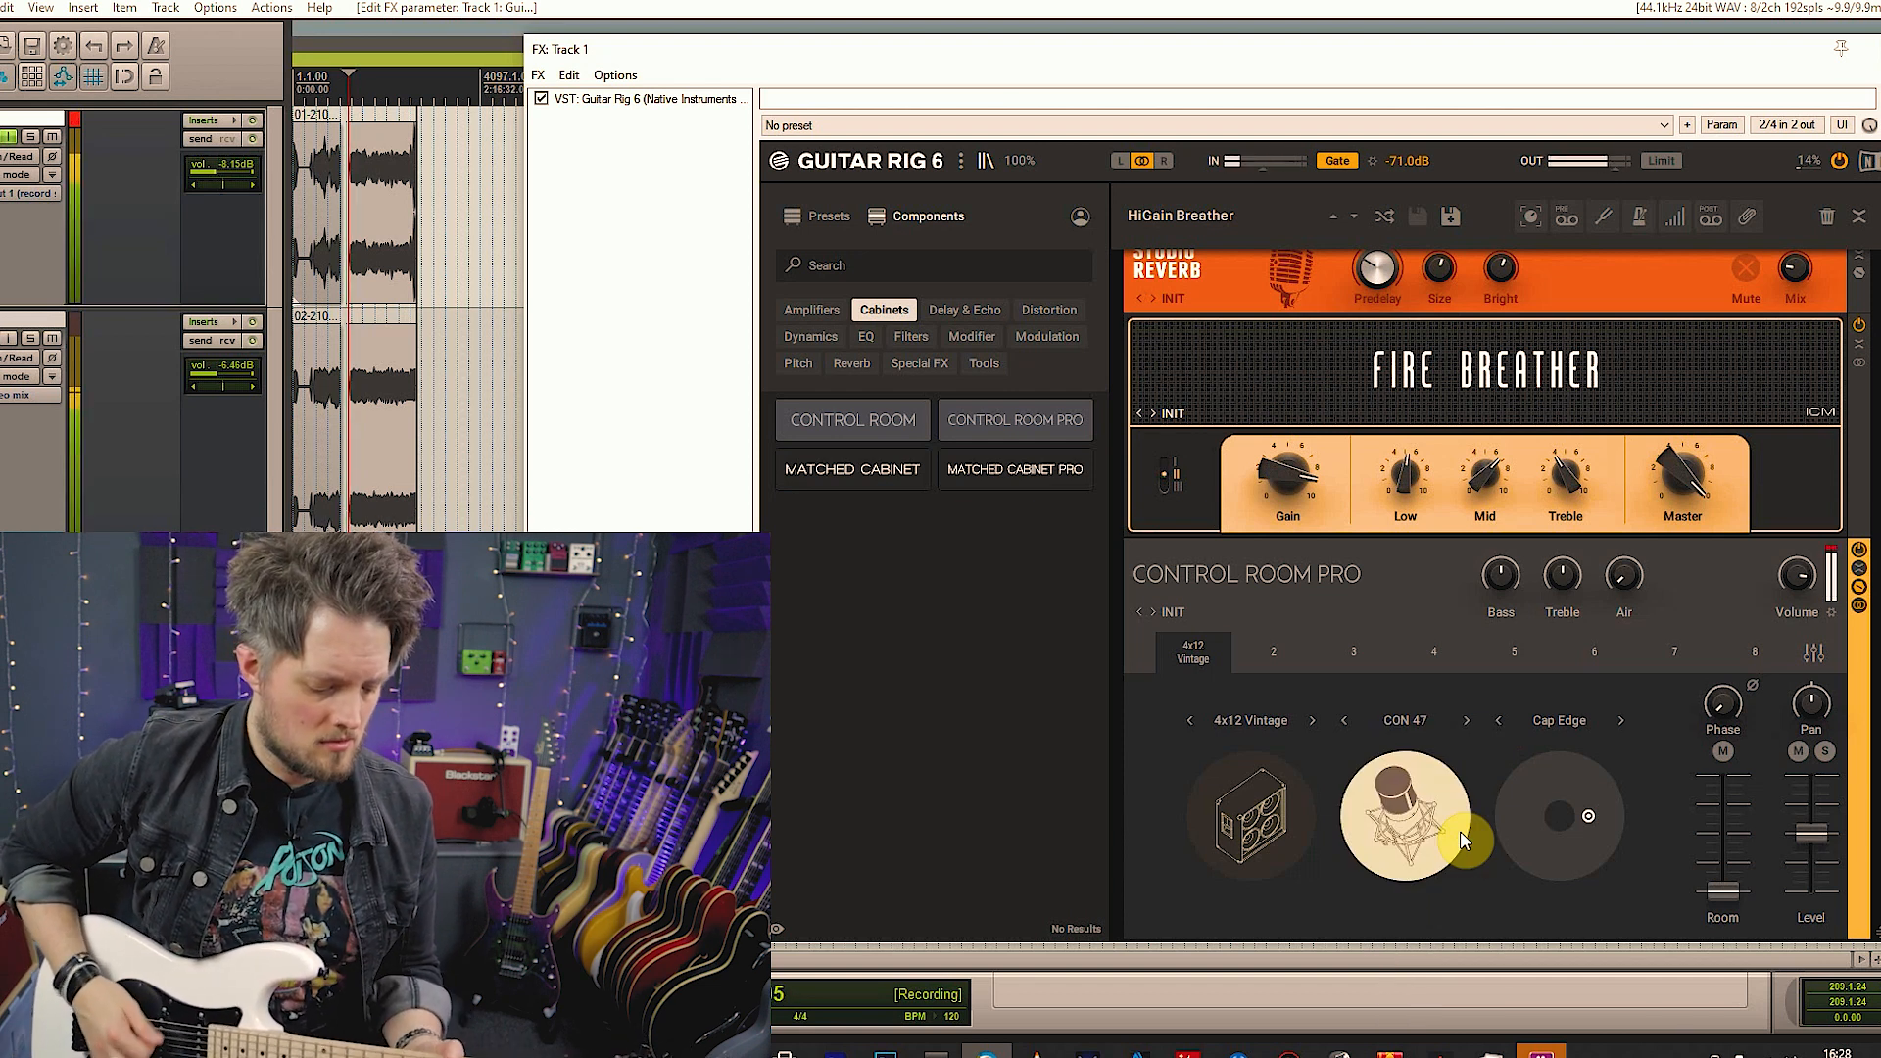
click(1465, 720)
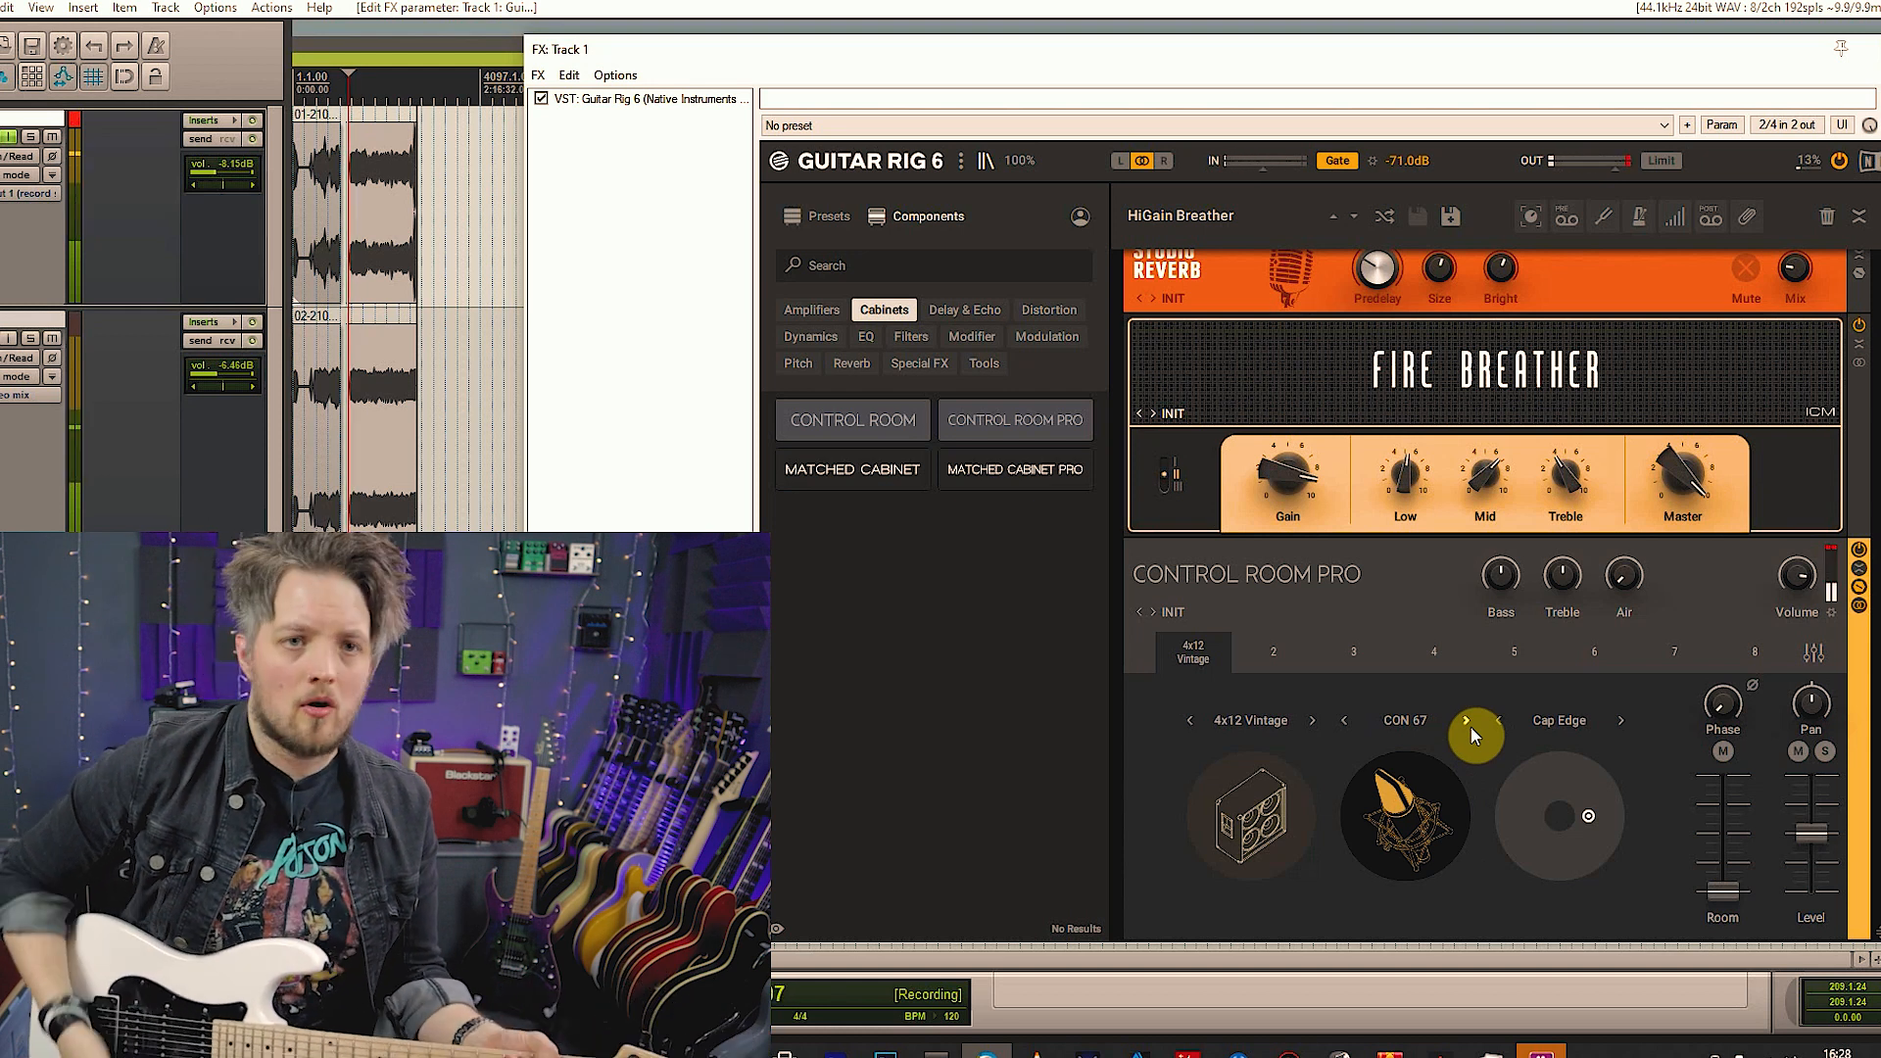
click(1404, 718)
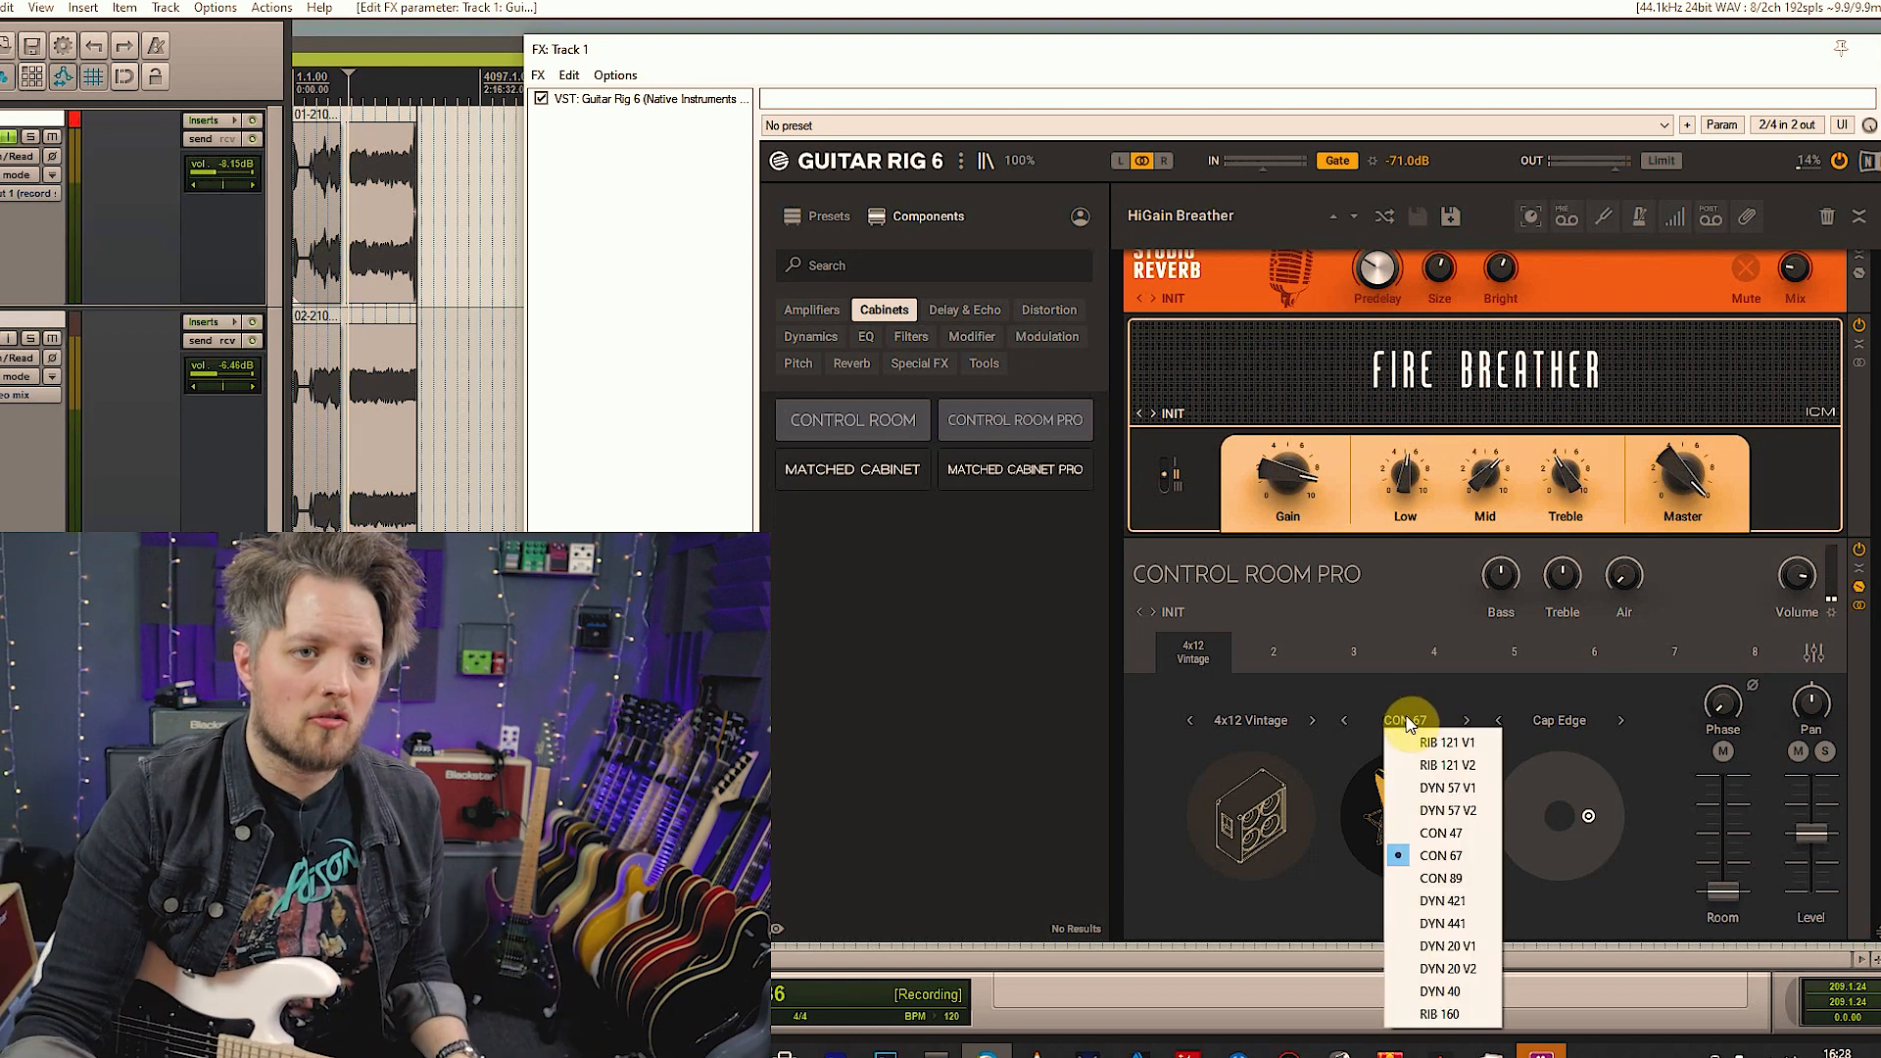
click(1466, 926)
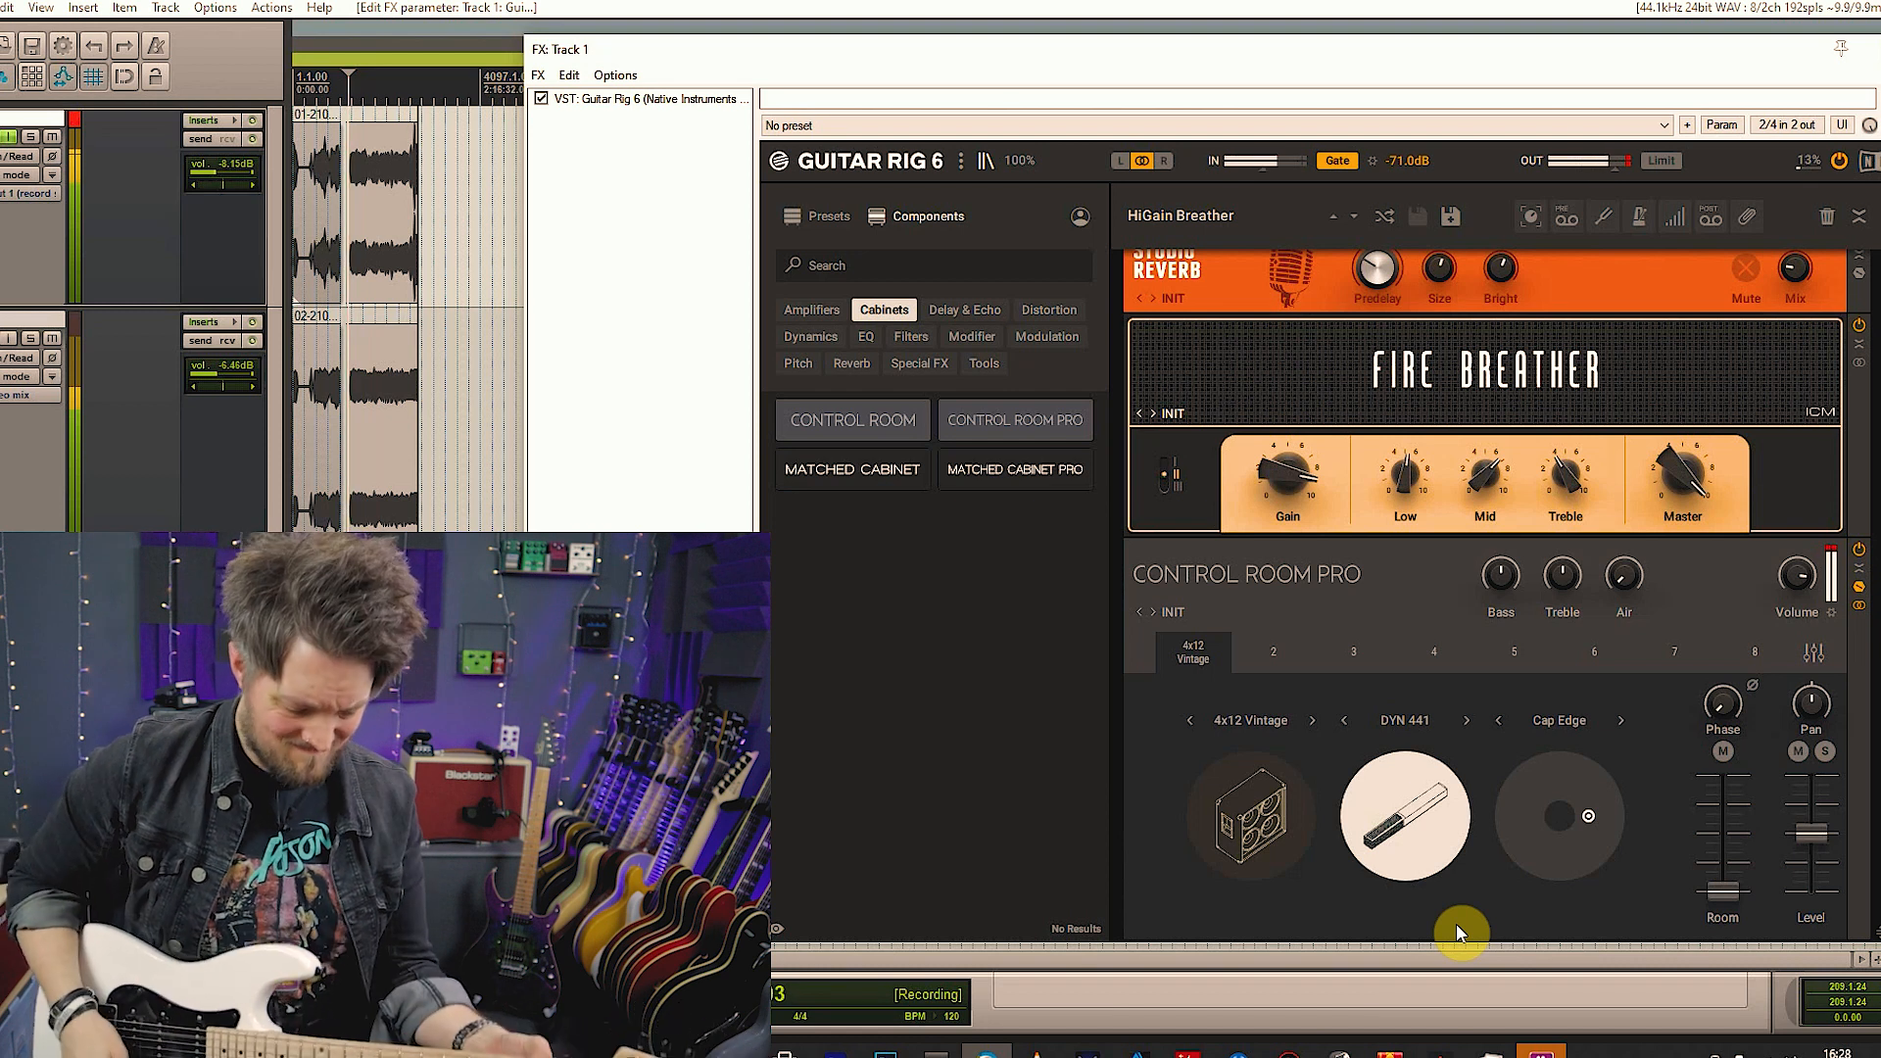
Look over the available microphones once more and change the first slot's cabinet to 4x12 Modern
click(1407, 723)
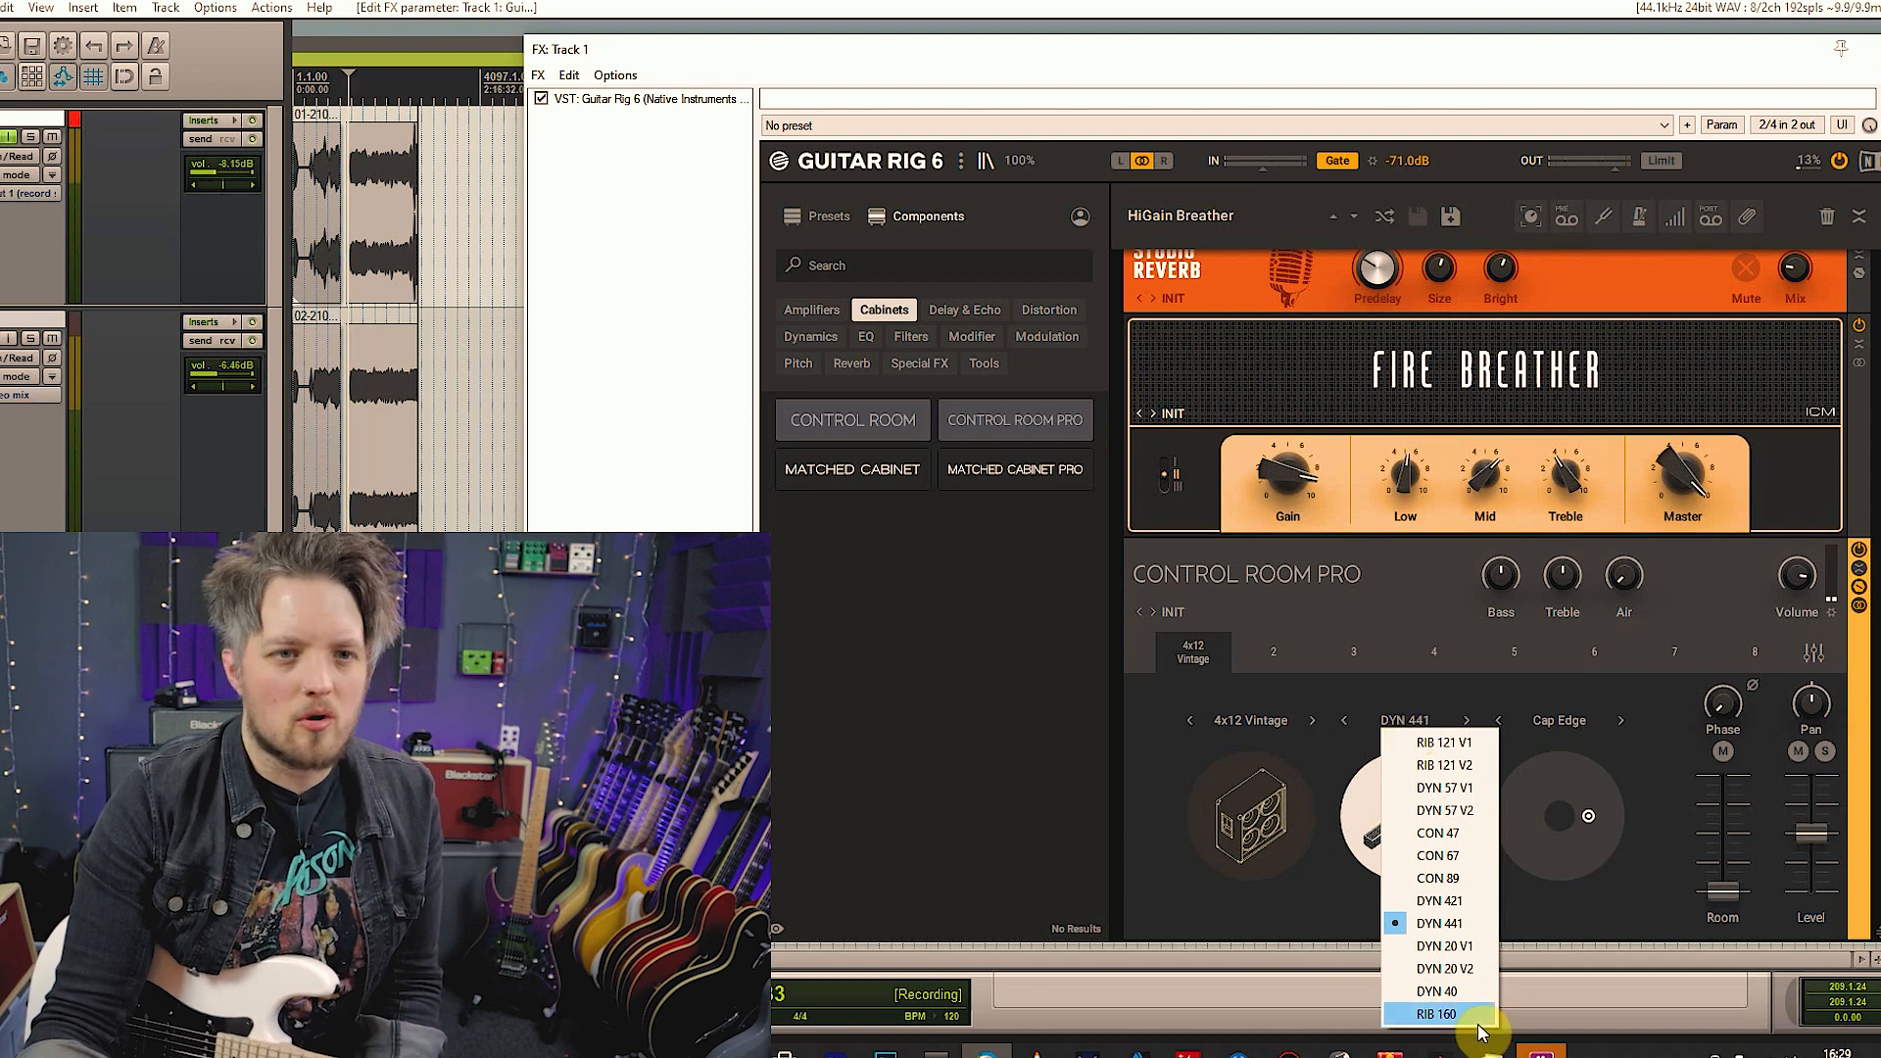
click(1324, 705)
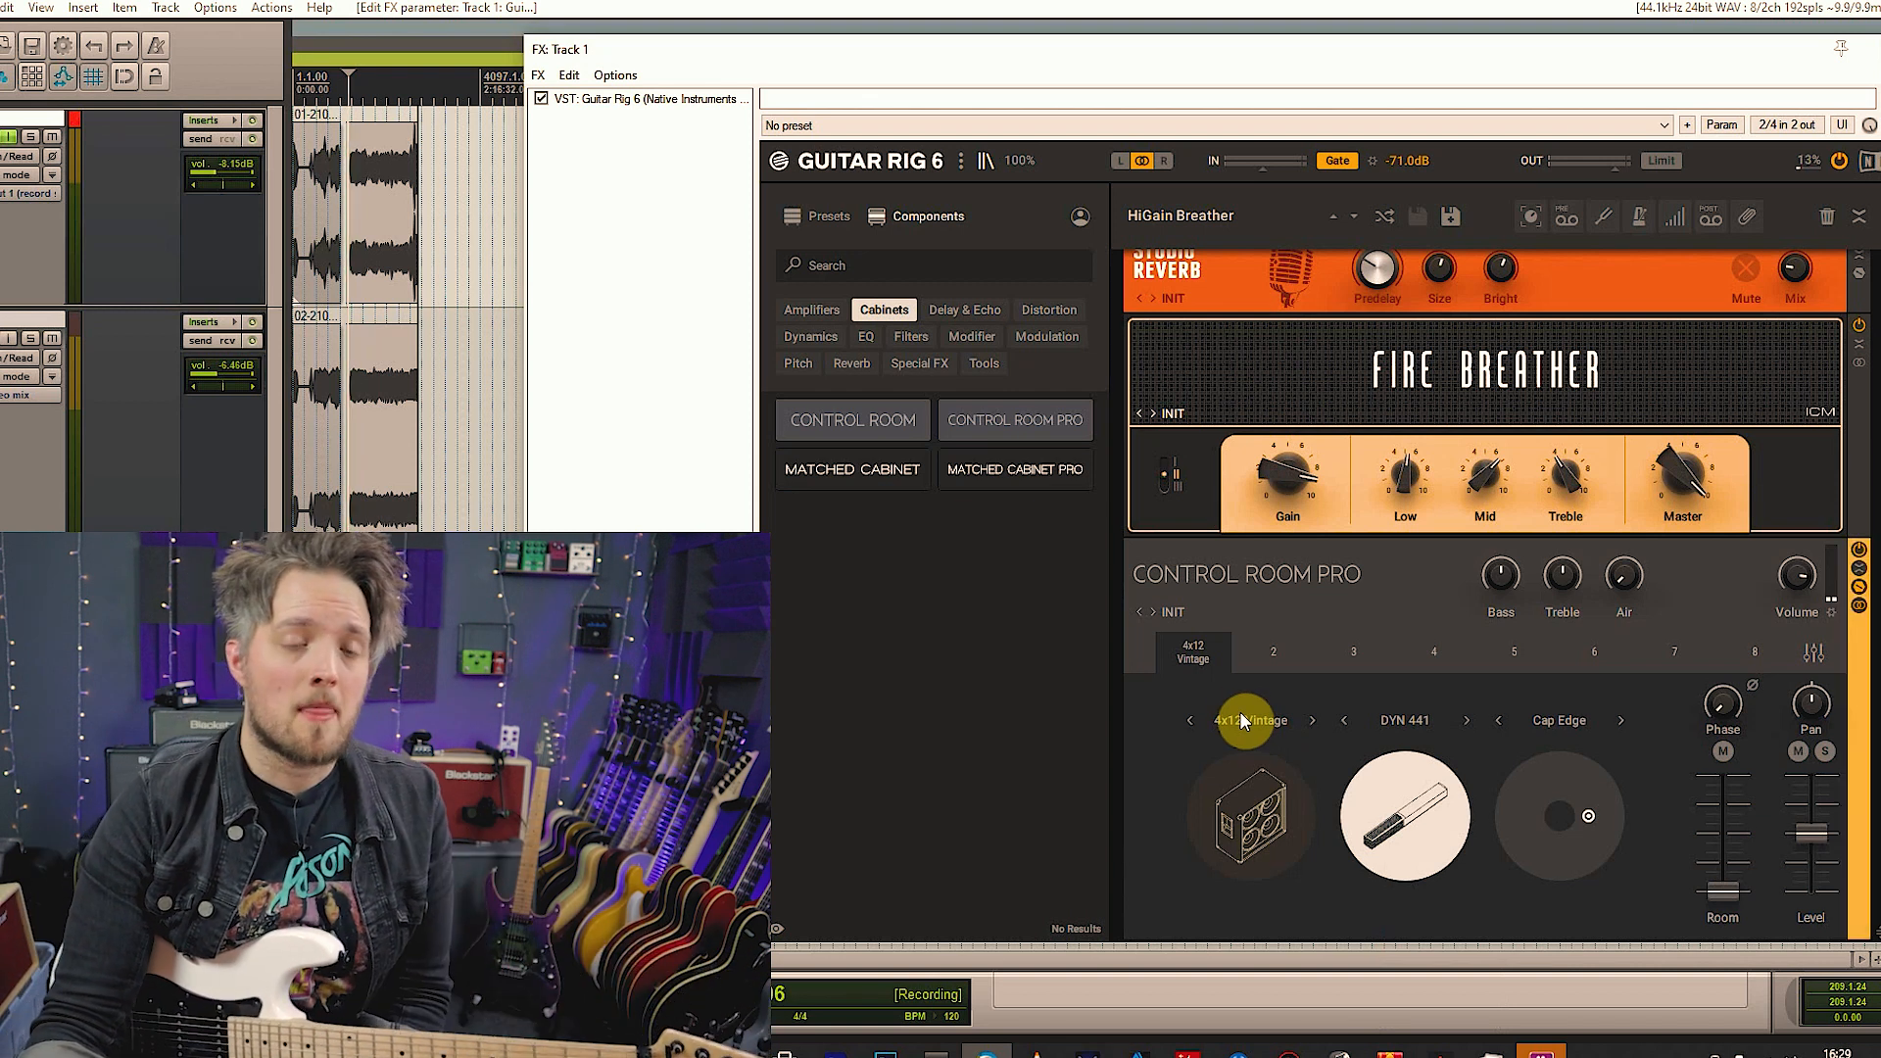
click(1239, 715)
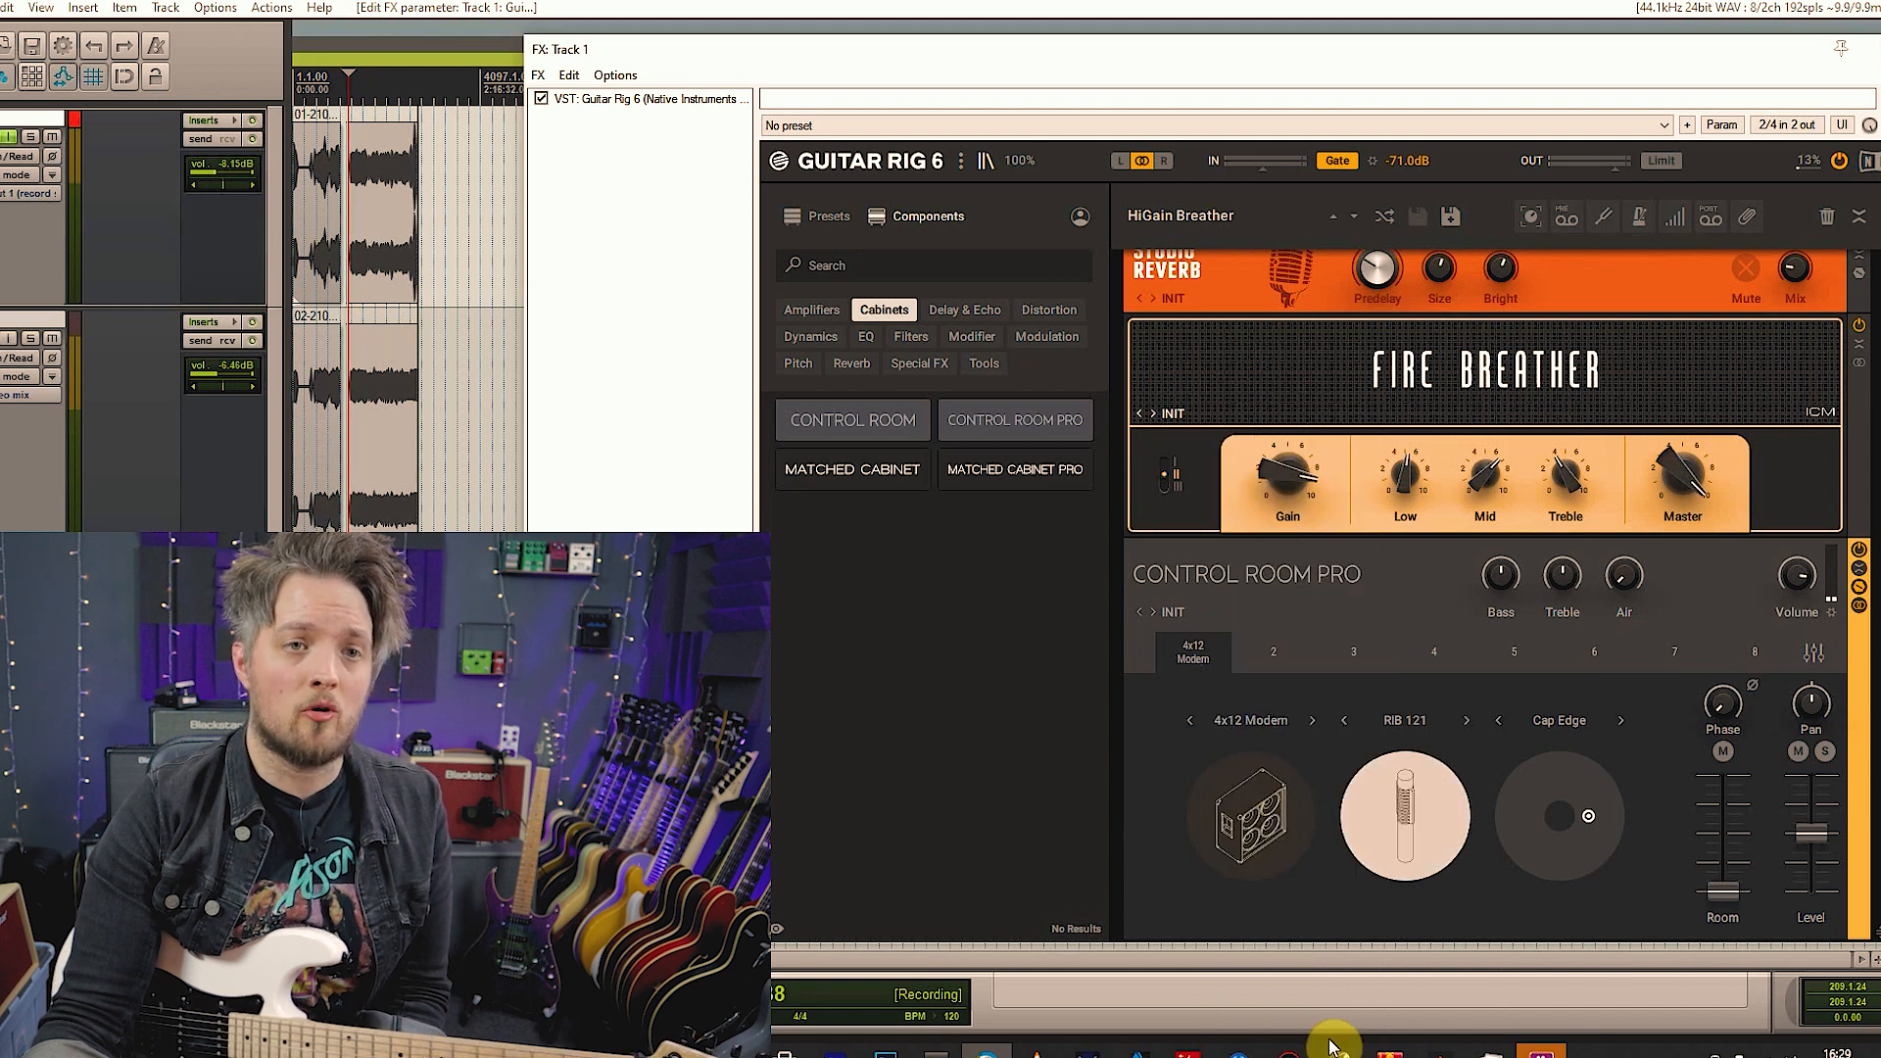
click(1285, 1024)
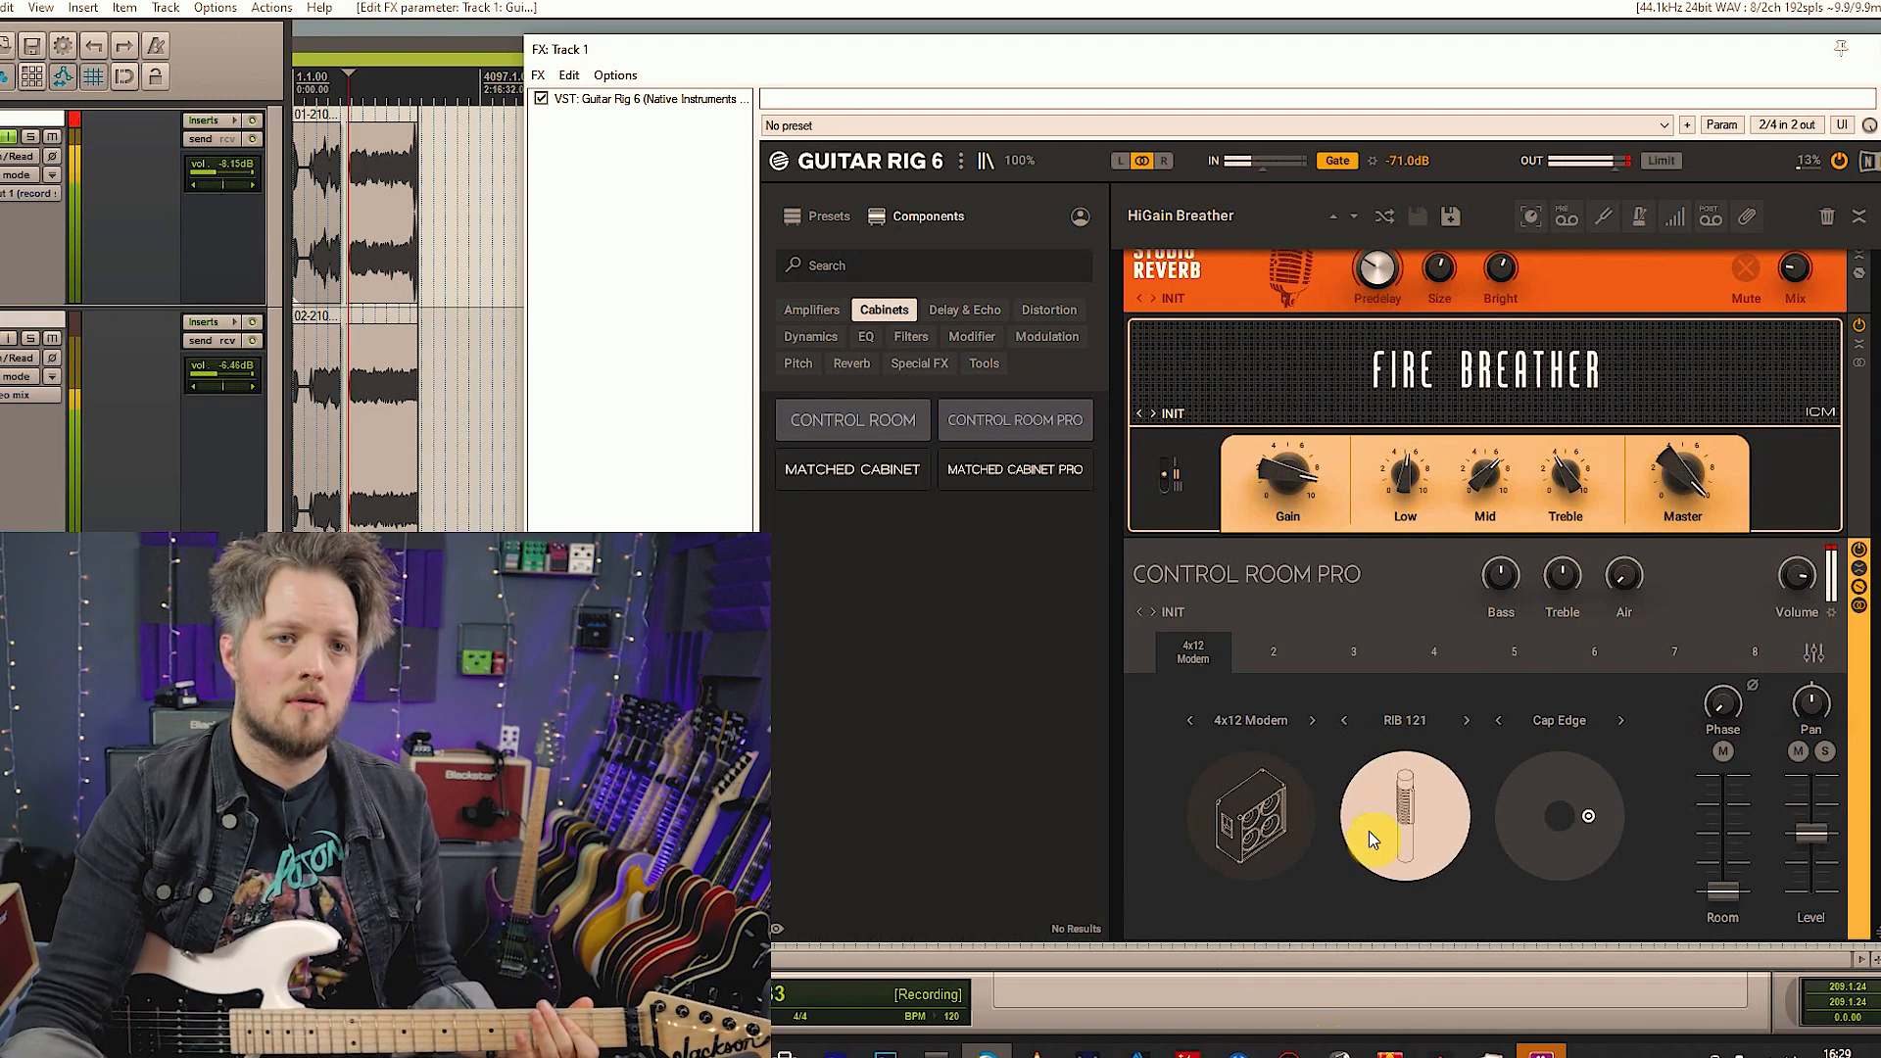
Switch the first slot's microphone on the 4x12 Modern cabinet to DYN 57
click(1403, 722)
click(1436, 764)
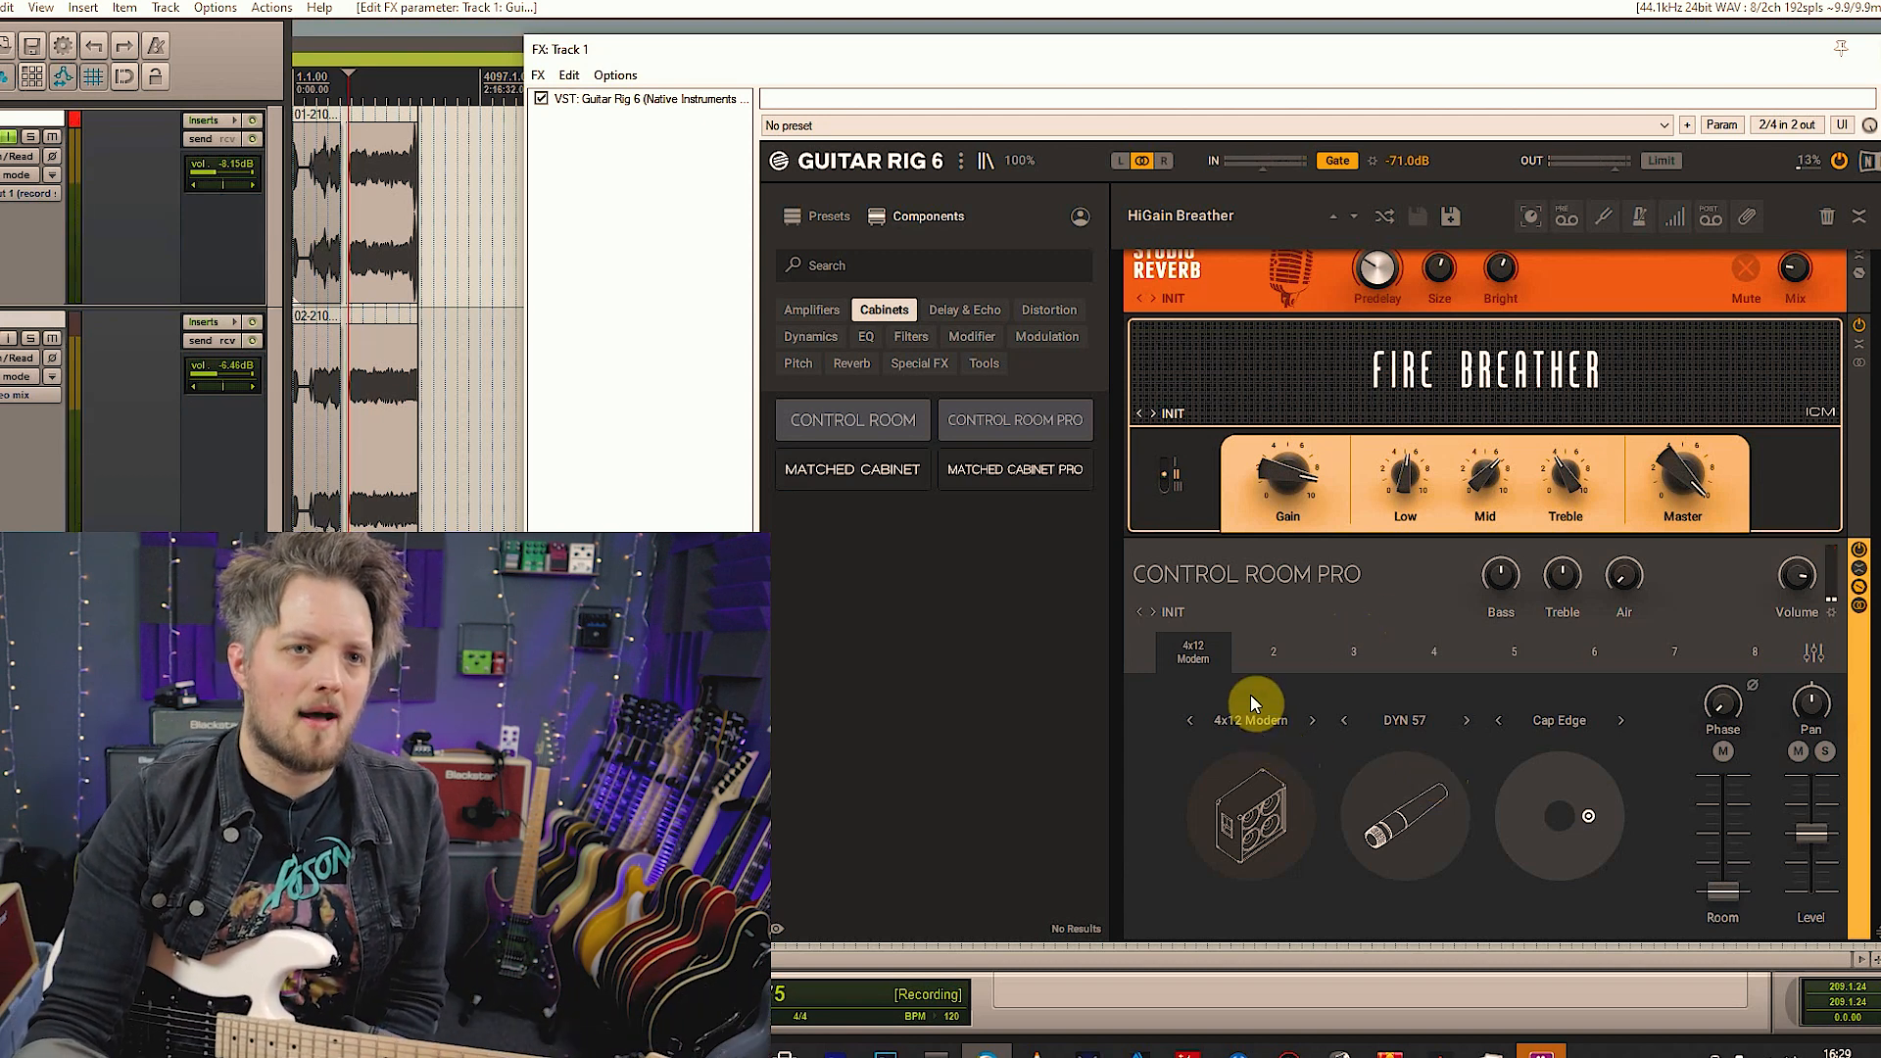
Change the first slot's cabinet to 4x12 UK 60s Green and its microphone to CON 87
click(1252, 719)
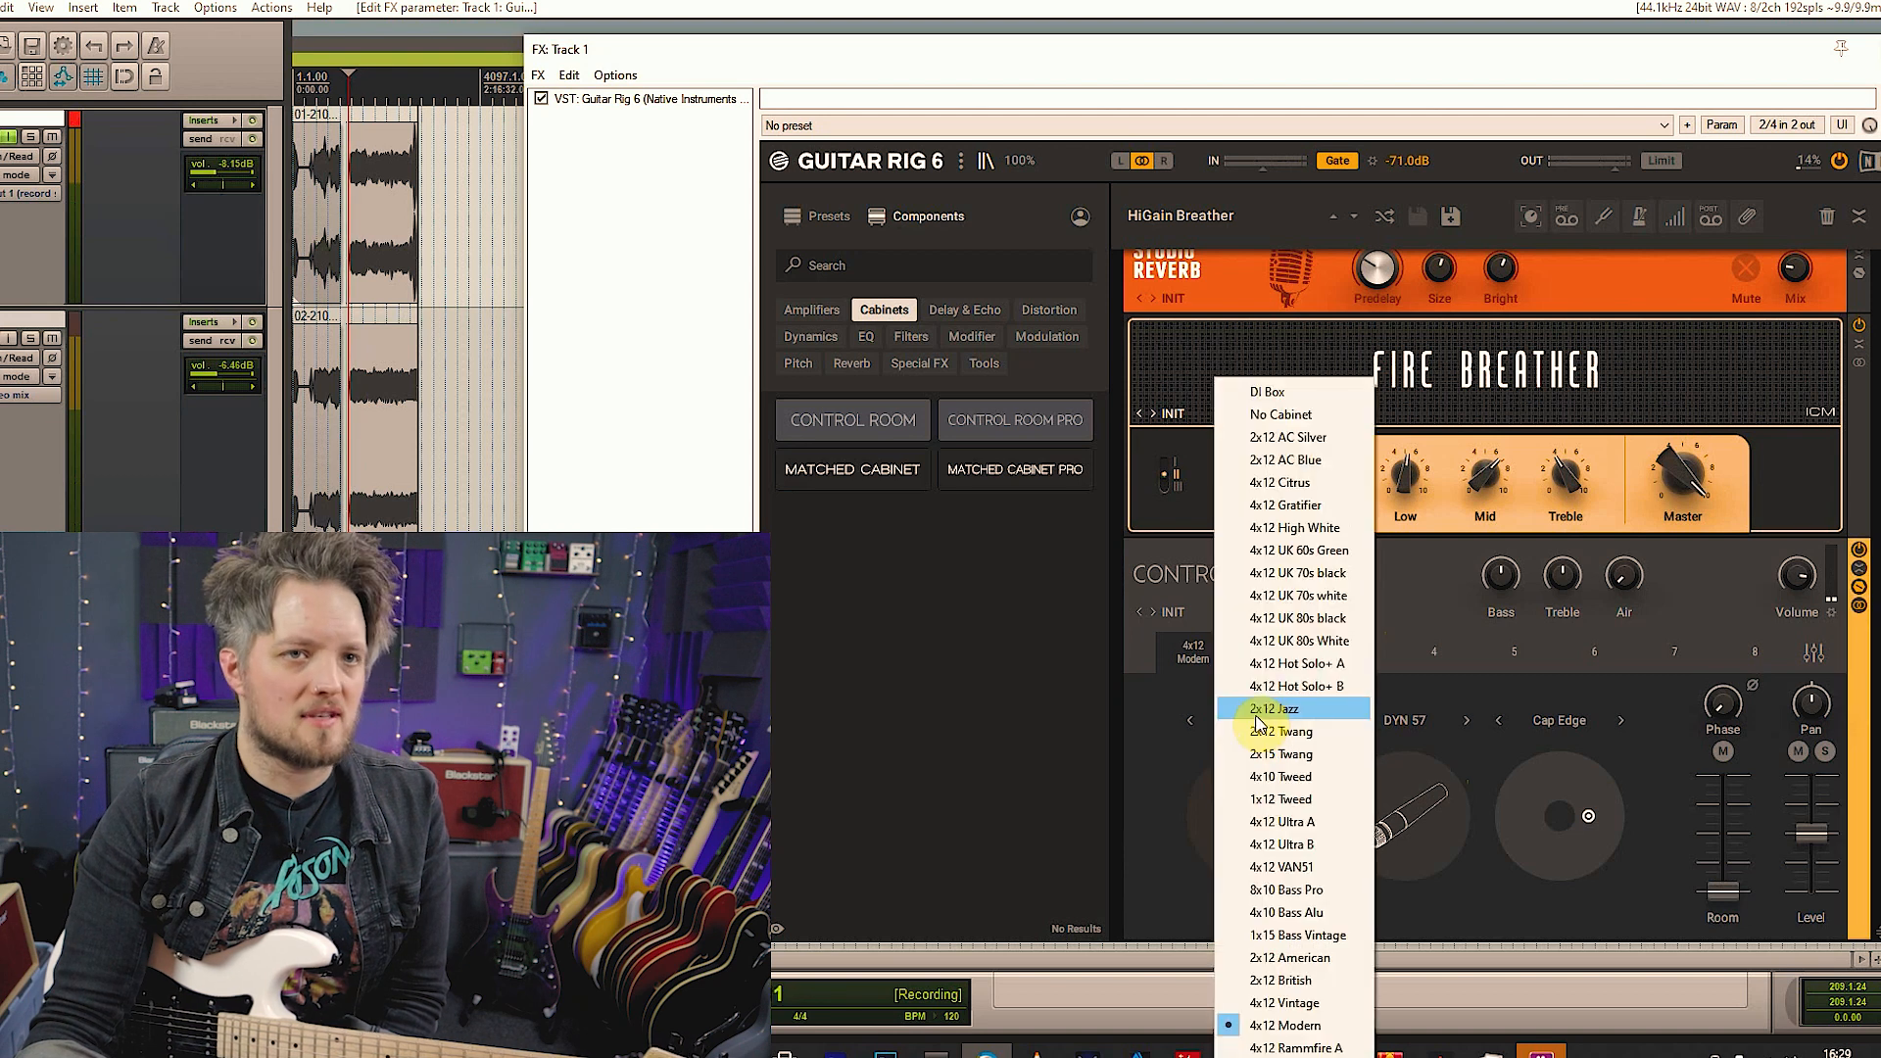
click(1315, 555)
click(1590, 816)
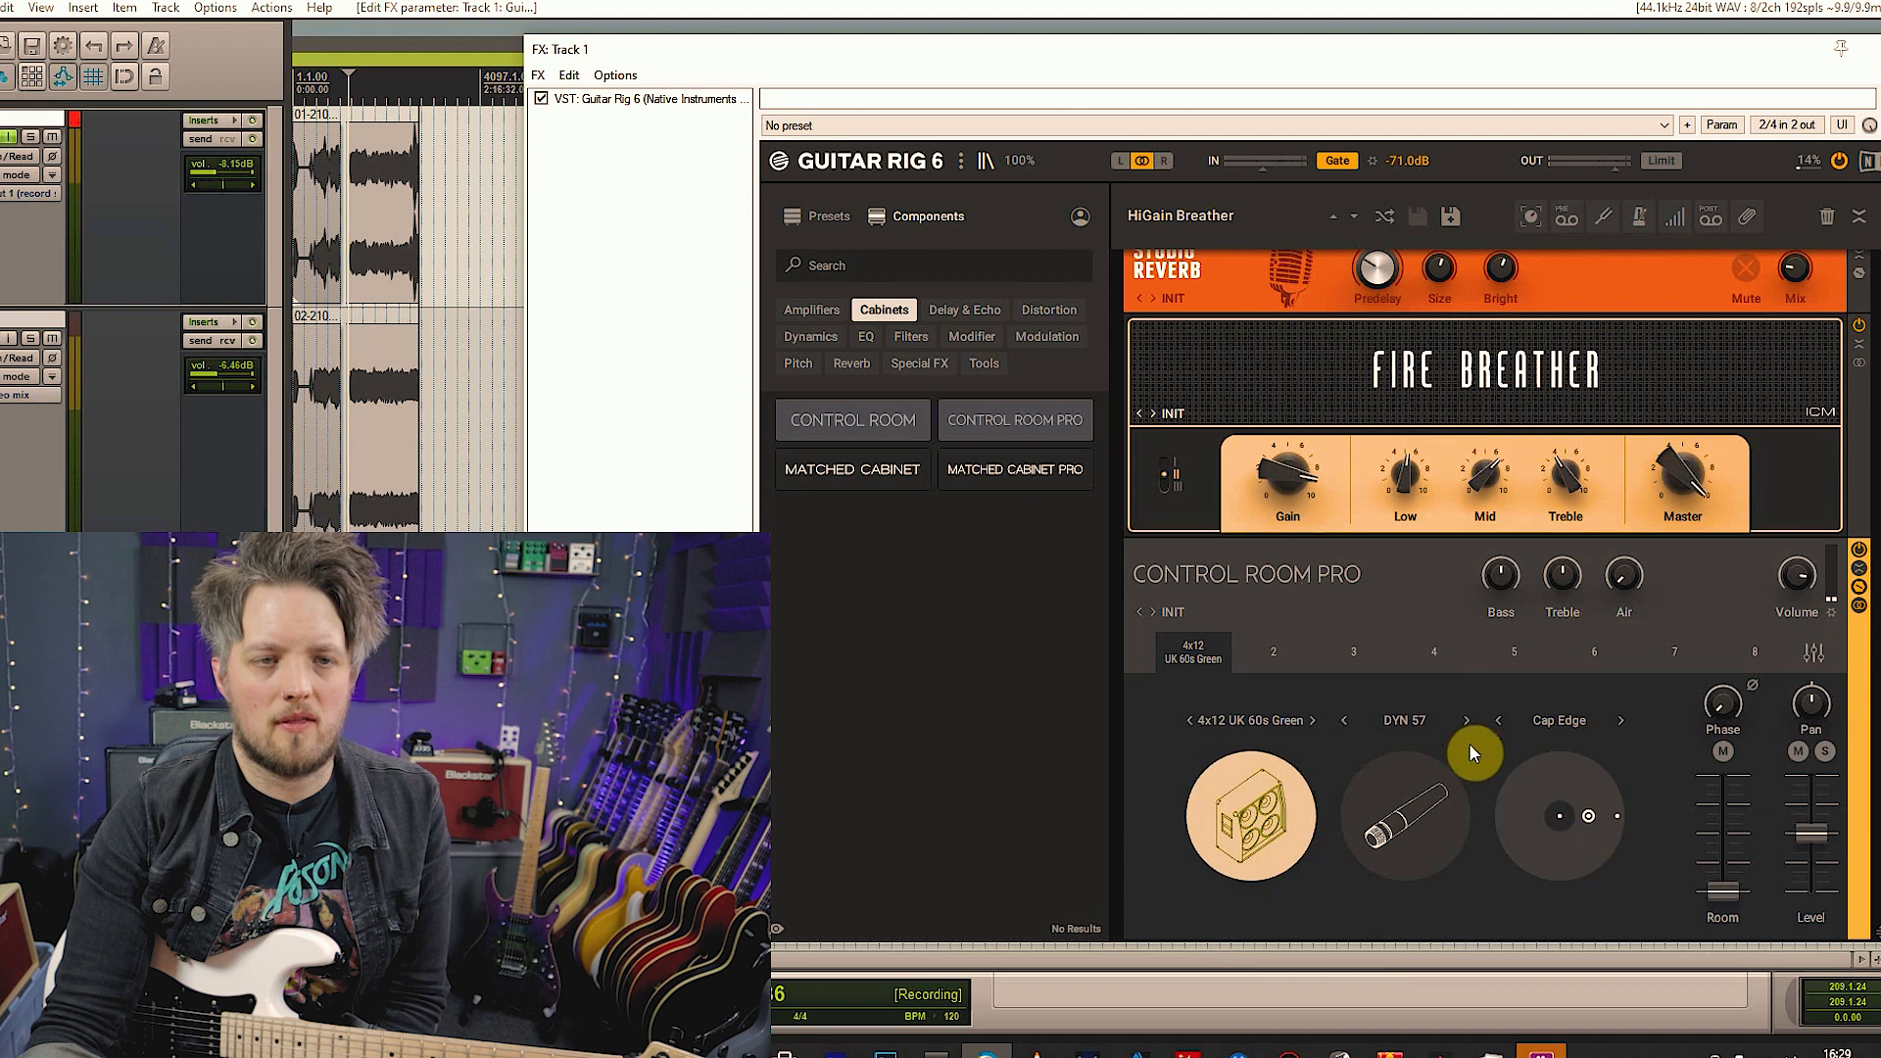
click(1411, 721)
click(1415, 787)
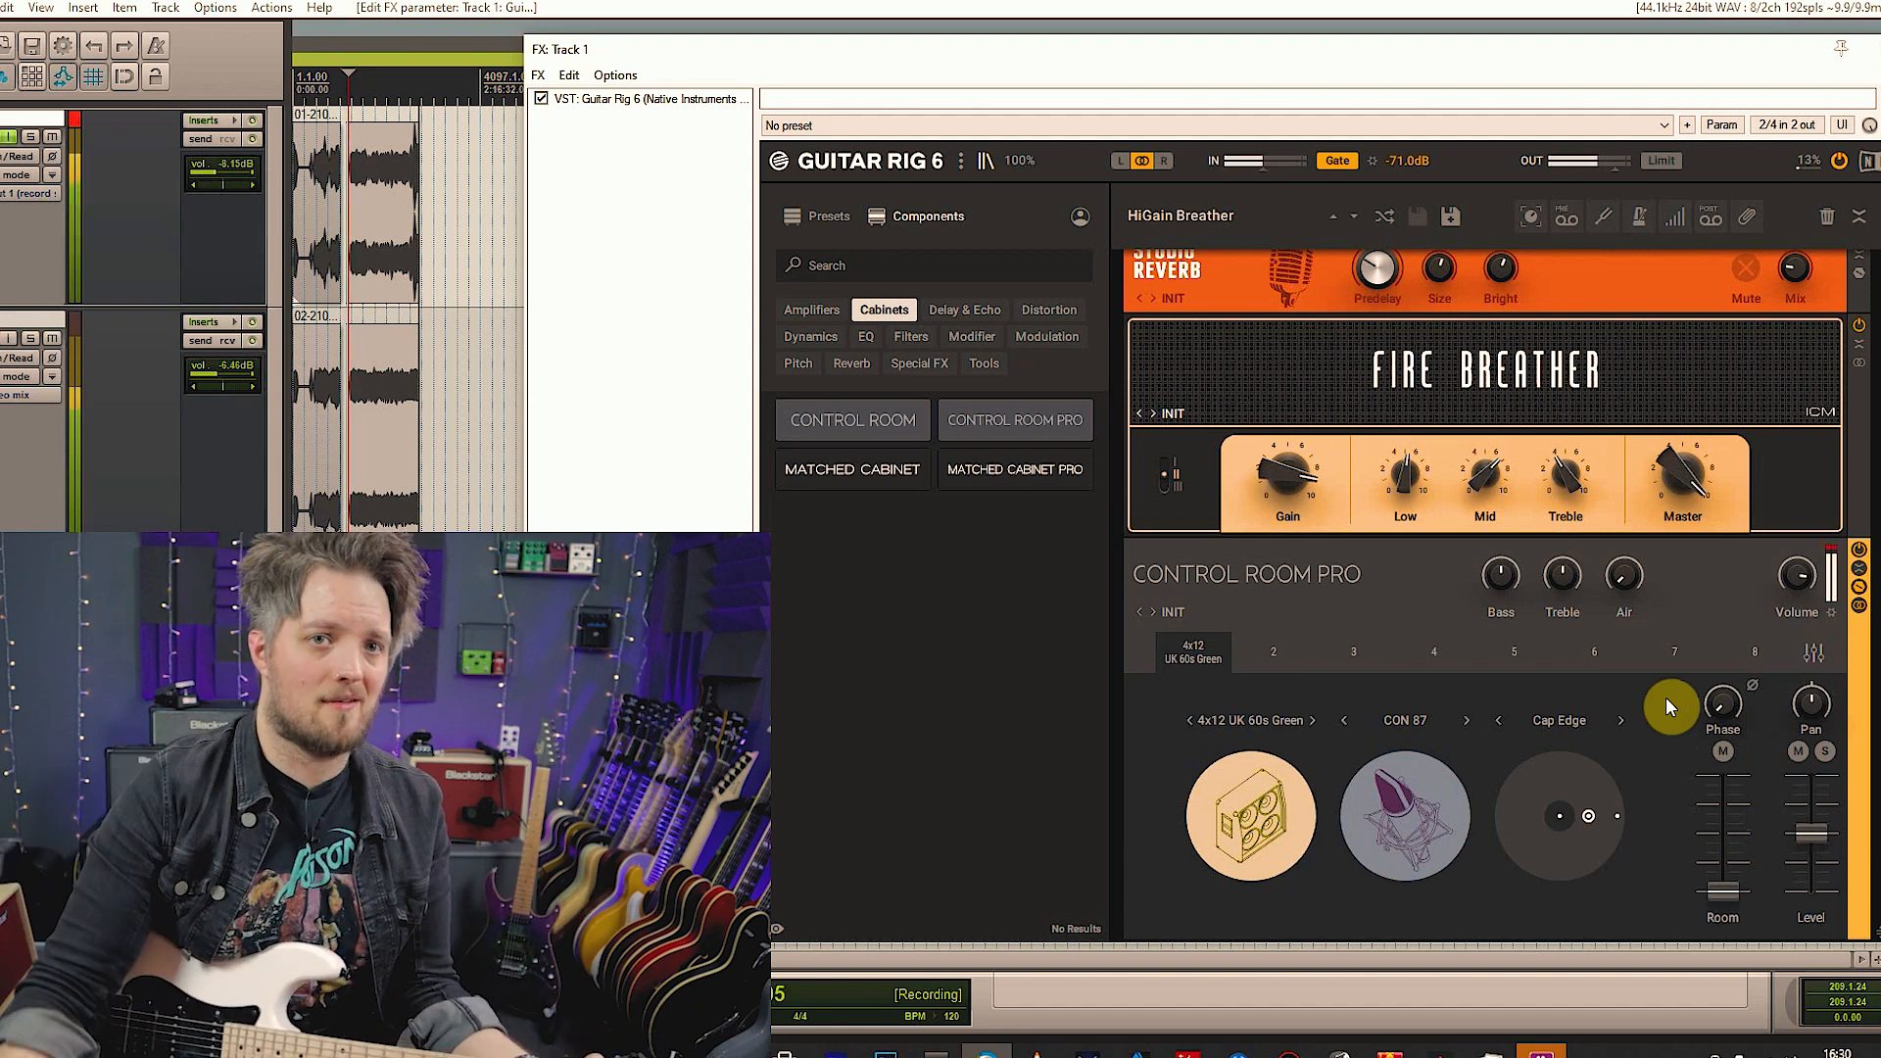
Audition the first slot's Phase and return it to 0.0 cm, and raise Room to maximum before lowering it to minimum
mouse_move(1722, 704)
mouse_down()
mouse_move(1722, 686)
mouse_move(1710, 709)
mouse_up()
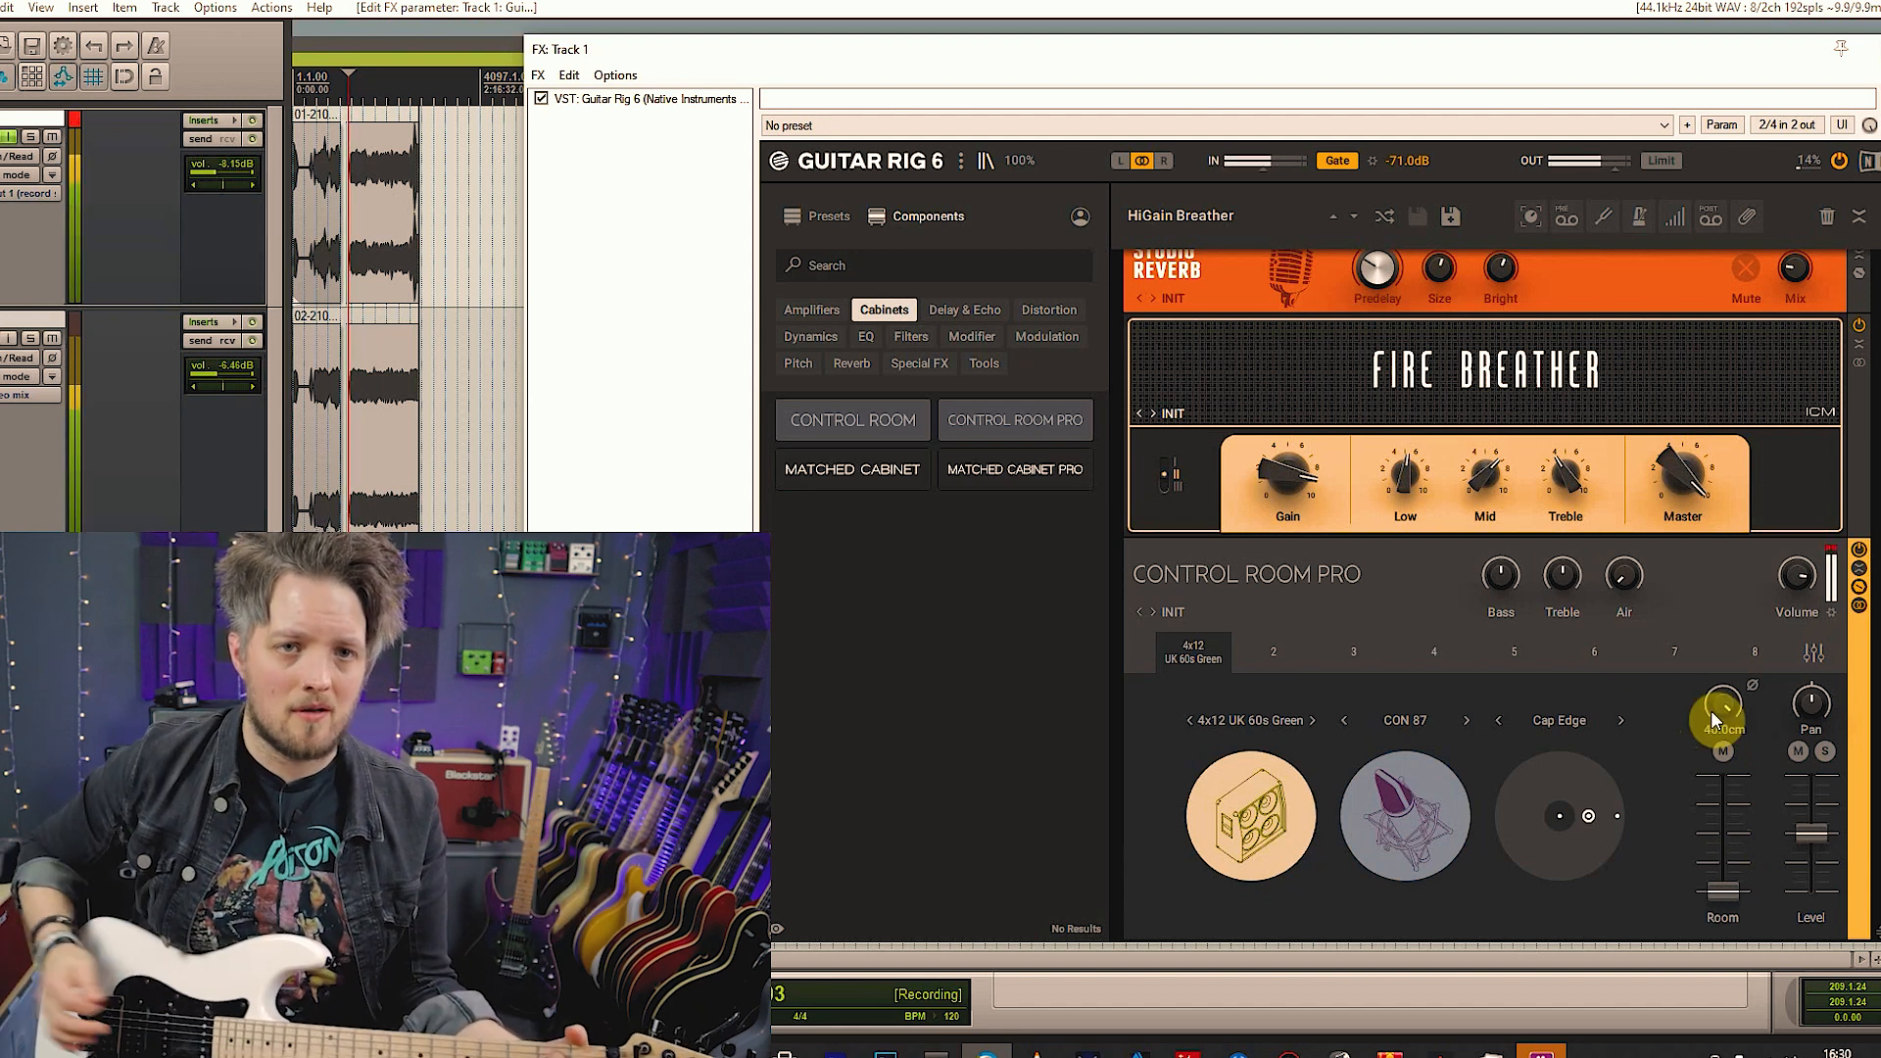
drag(1720, 889, 1720, 779)
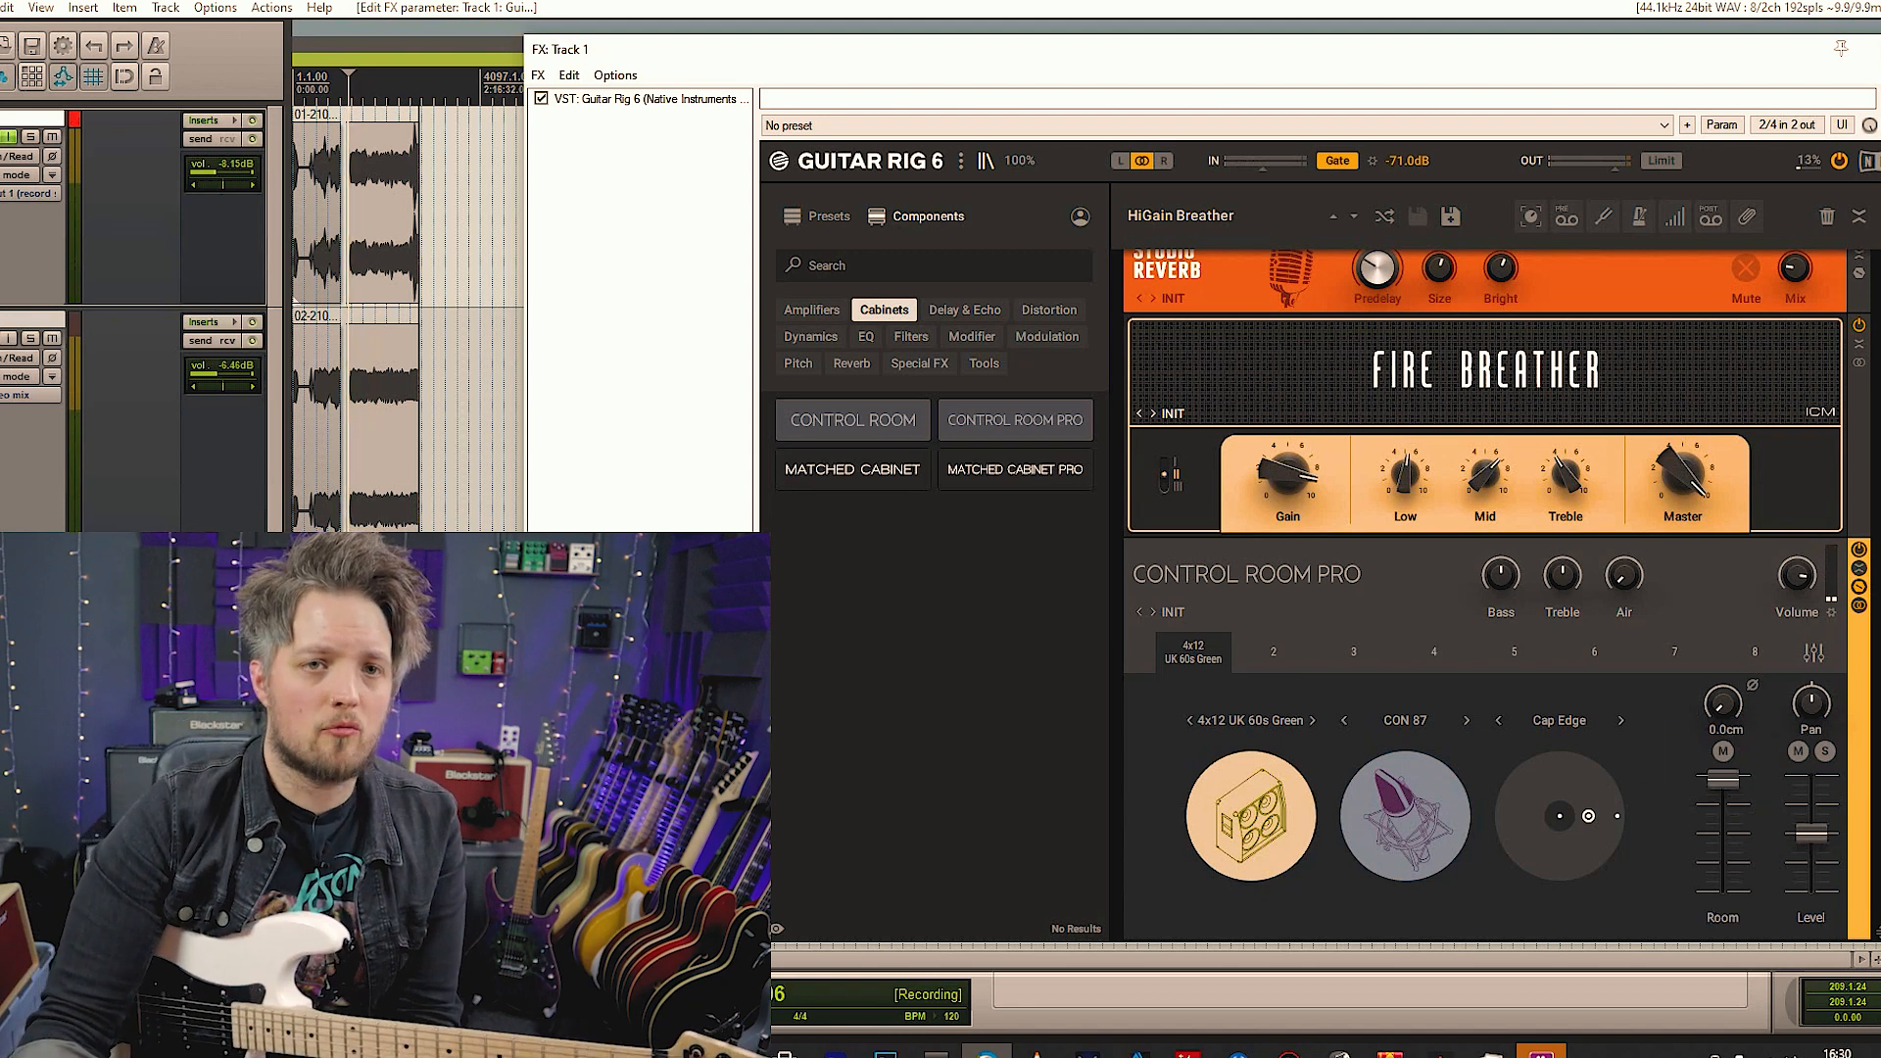
drag(1712, 780, 1722, 889)
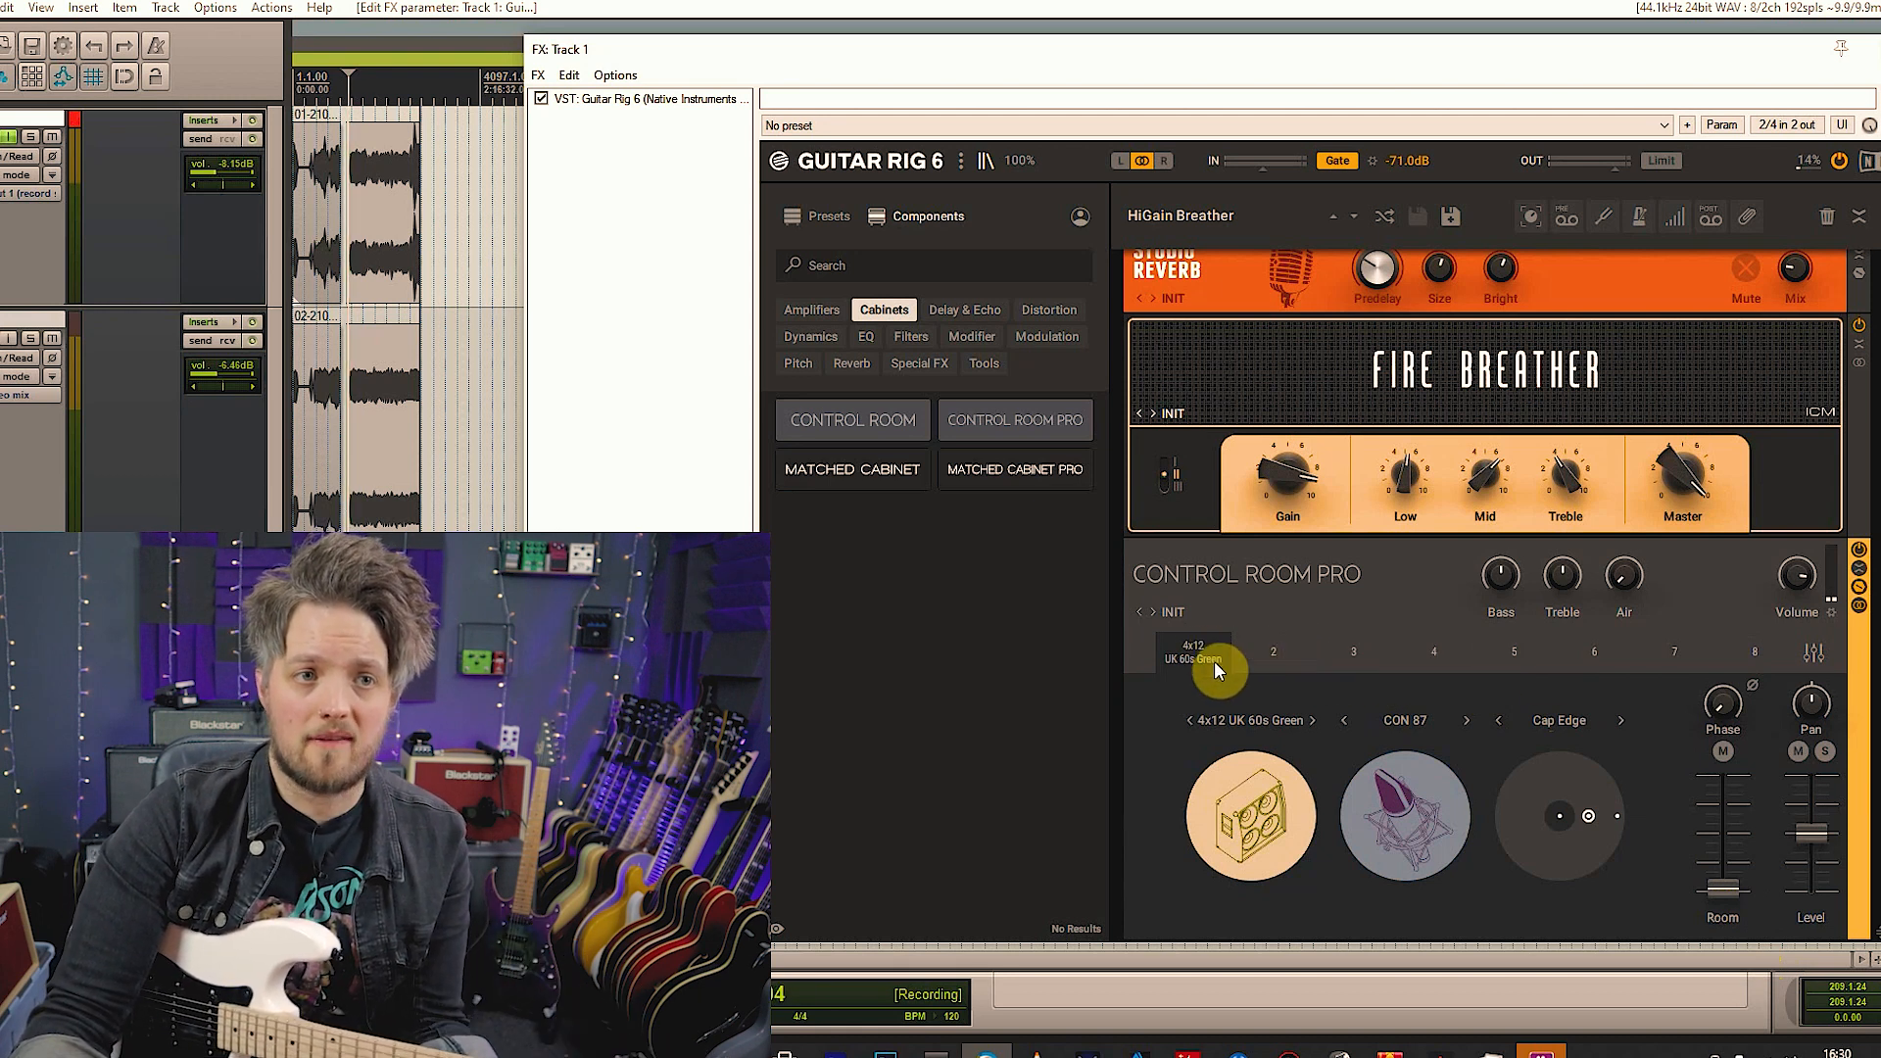
Load the 4x12 Vintage cabinet into Control Room Pro's second slot and adjust that slot's Pan
click(1266, 650)
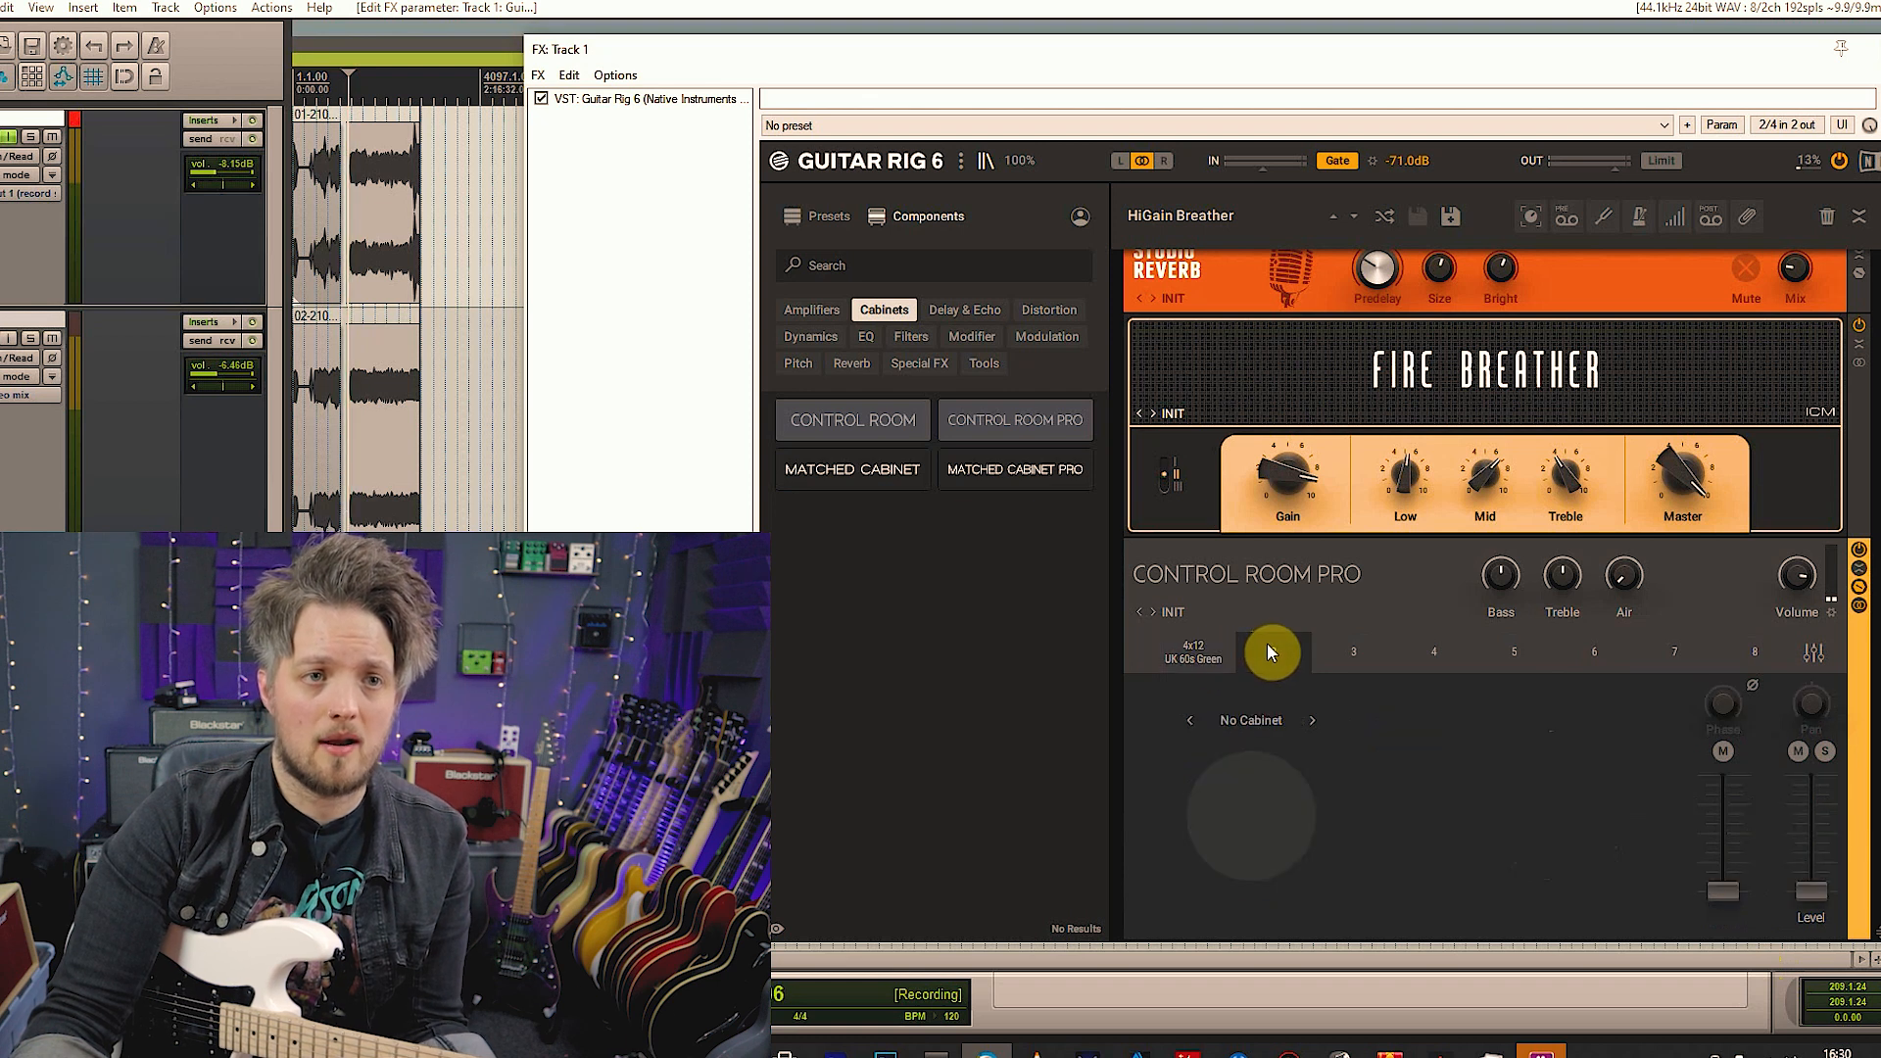
click(1265, 723)
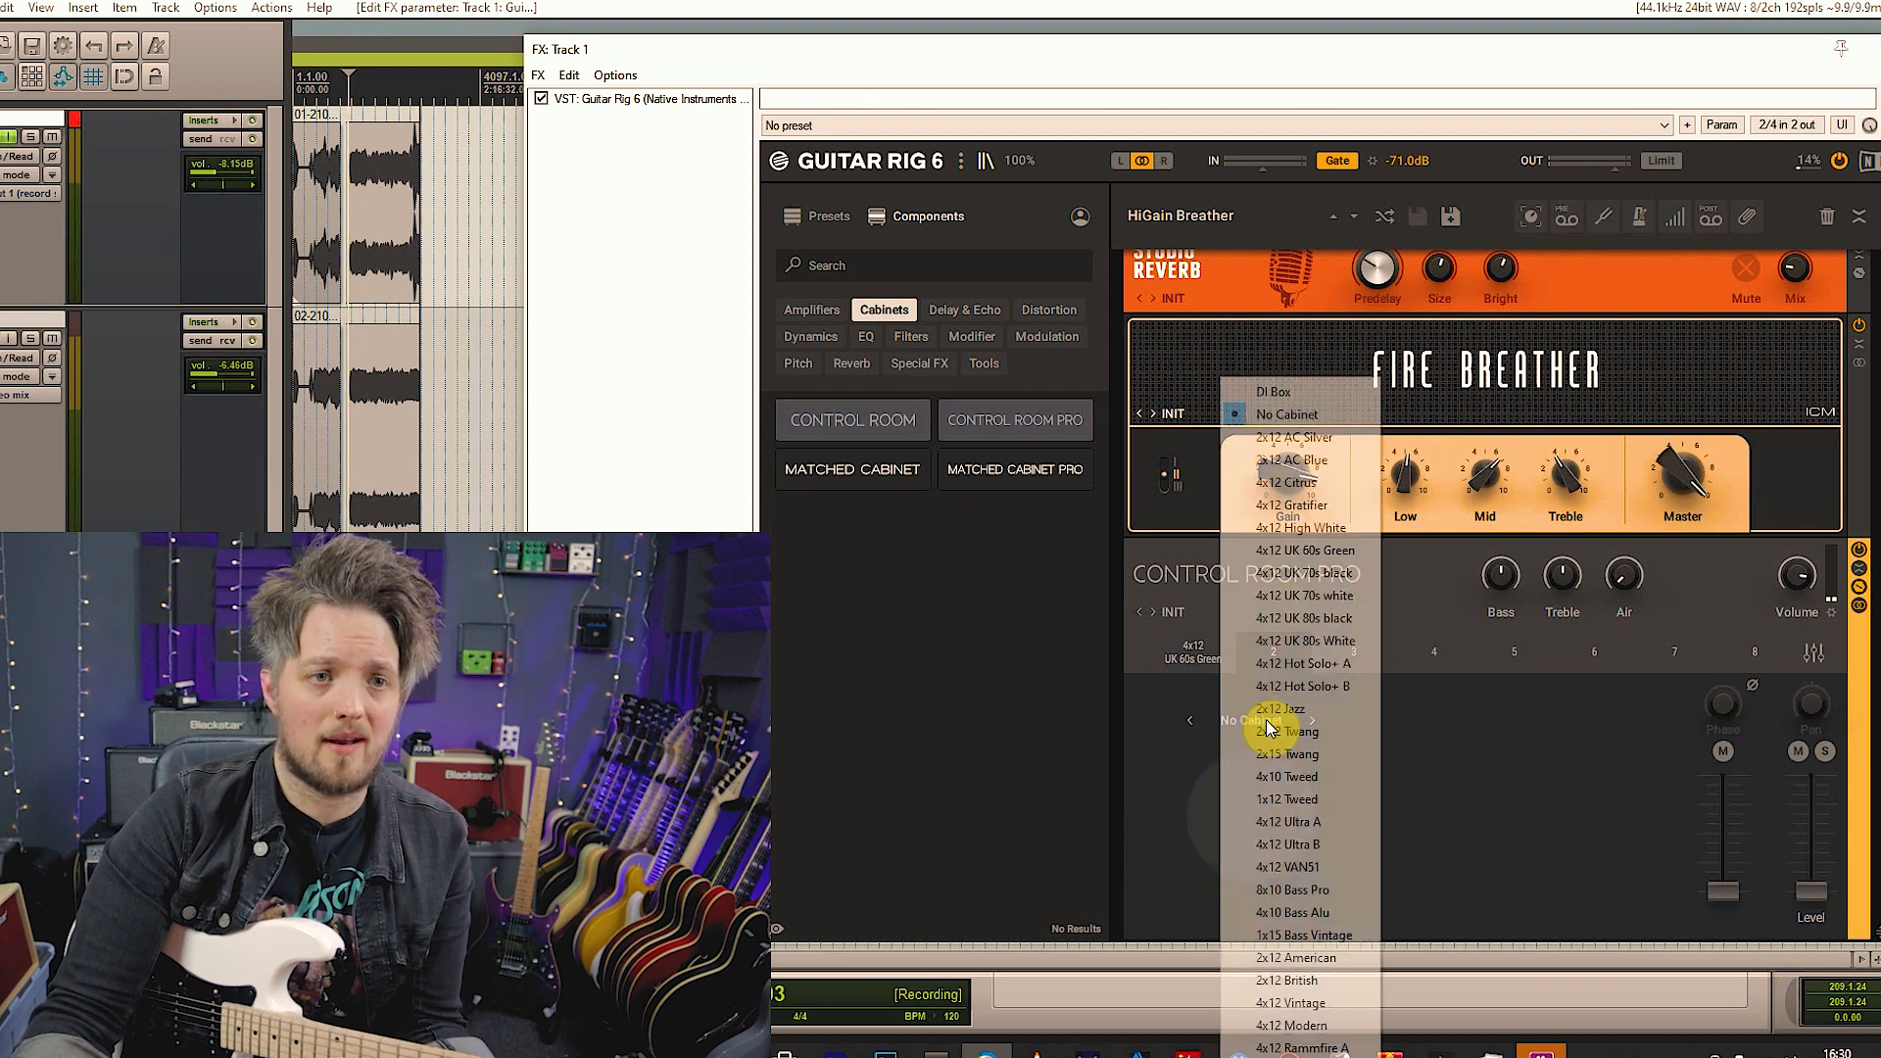
click(1317, 1003)
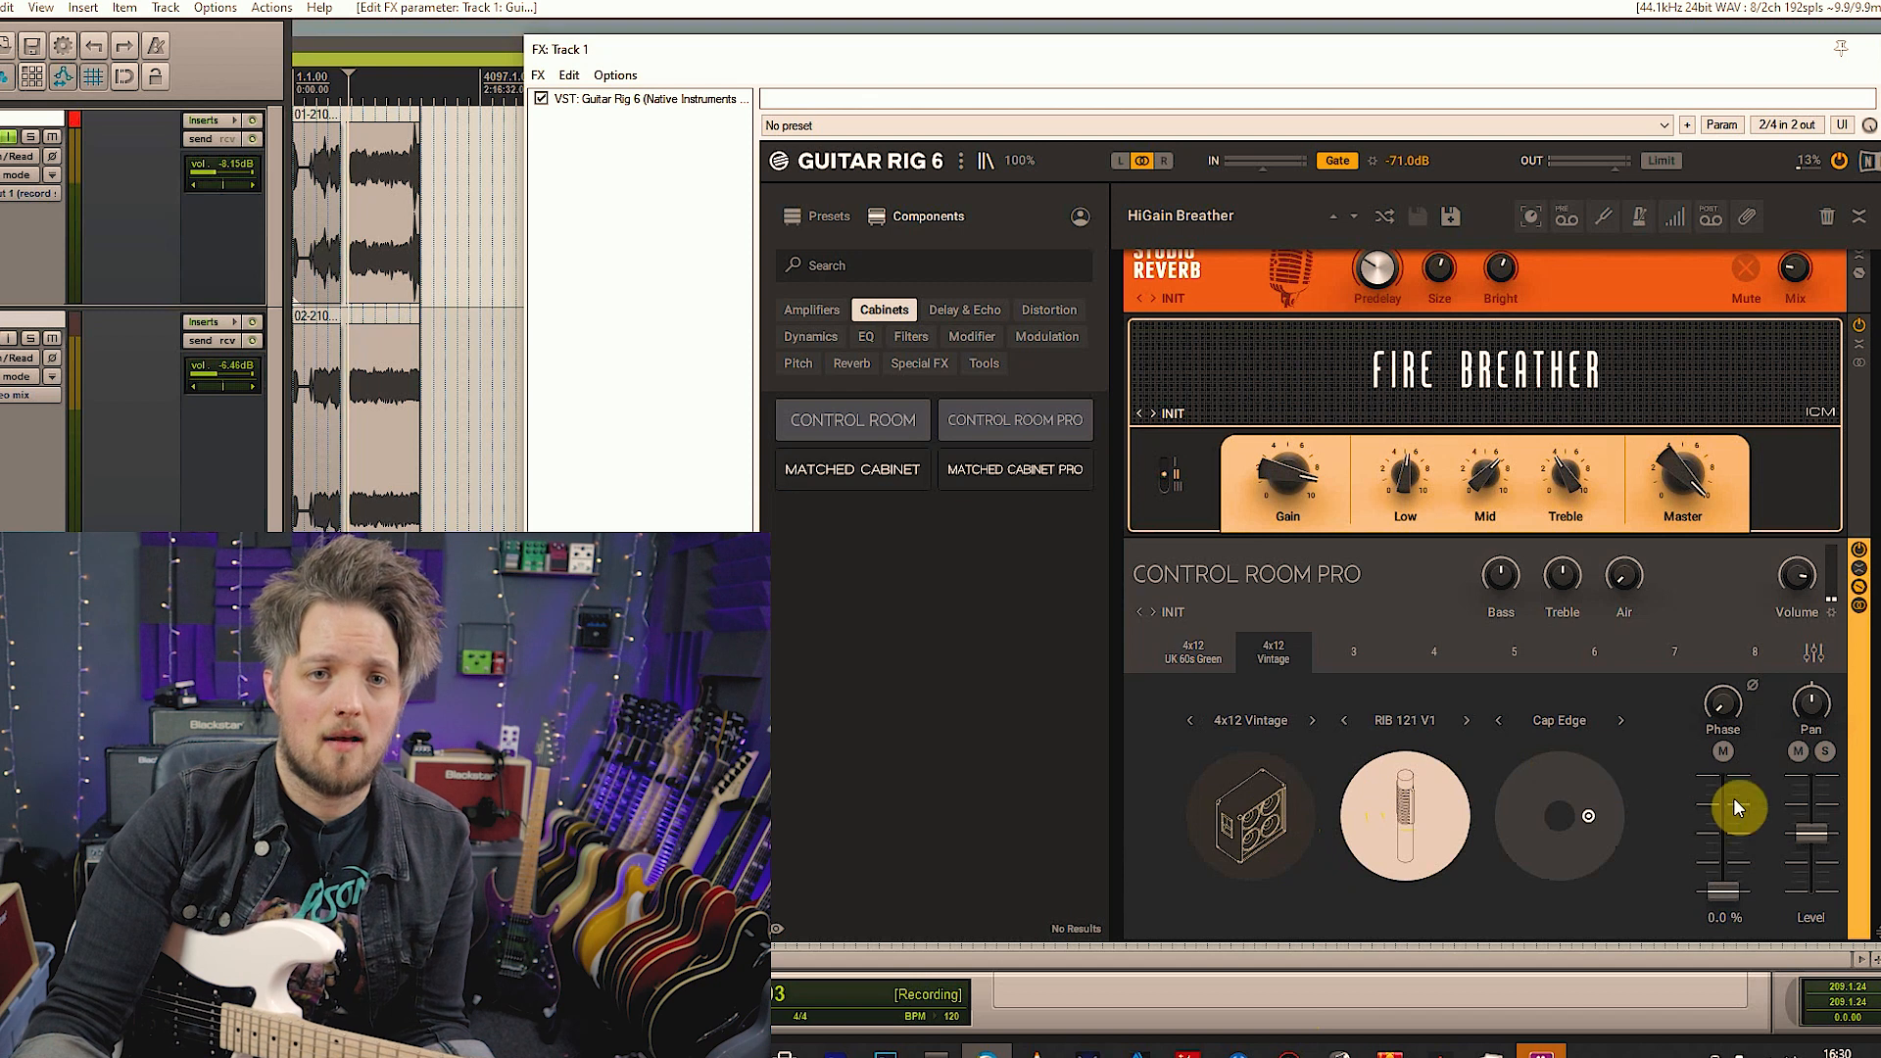
drag(1811, 704, 1811, 680)
Return to the first slot's settings and bring up the mixer showing all eight cabinet slots
click(1193, 651)
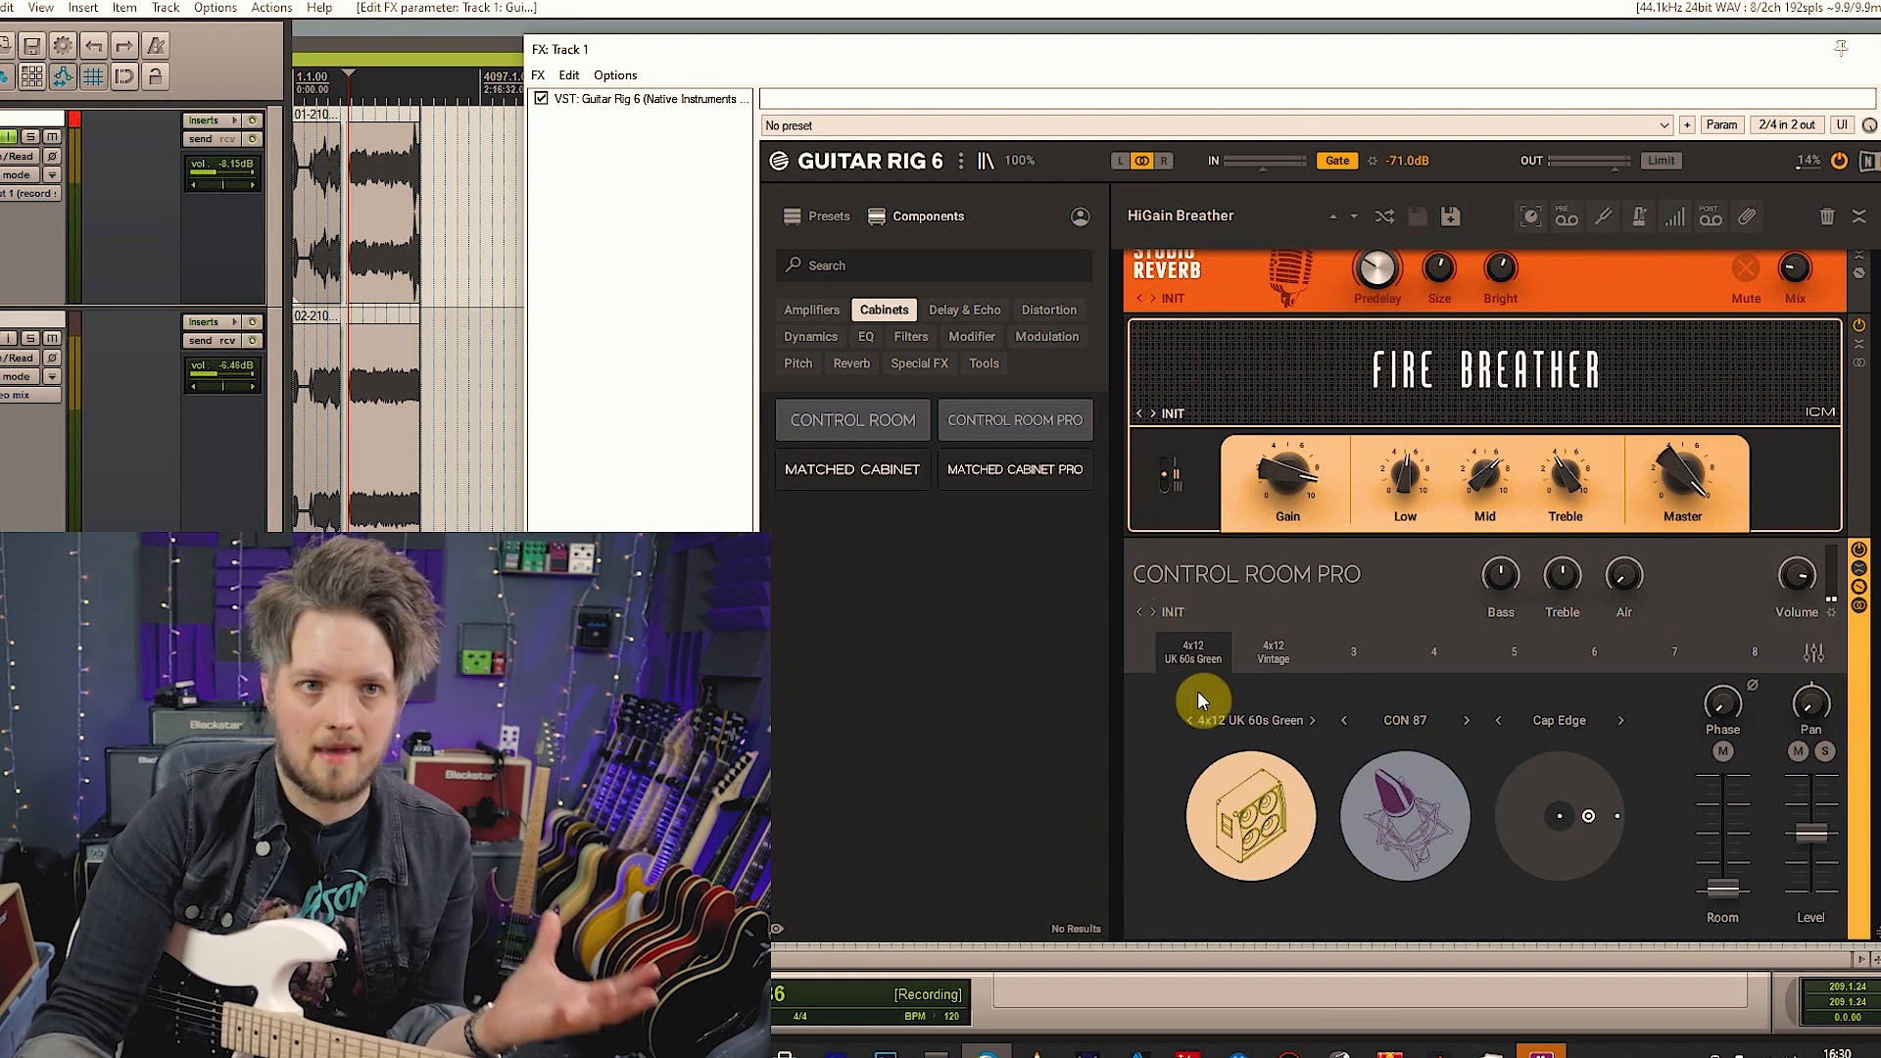
click(1811, 651)
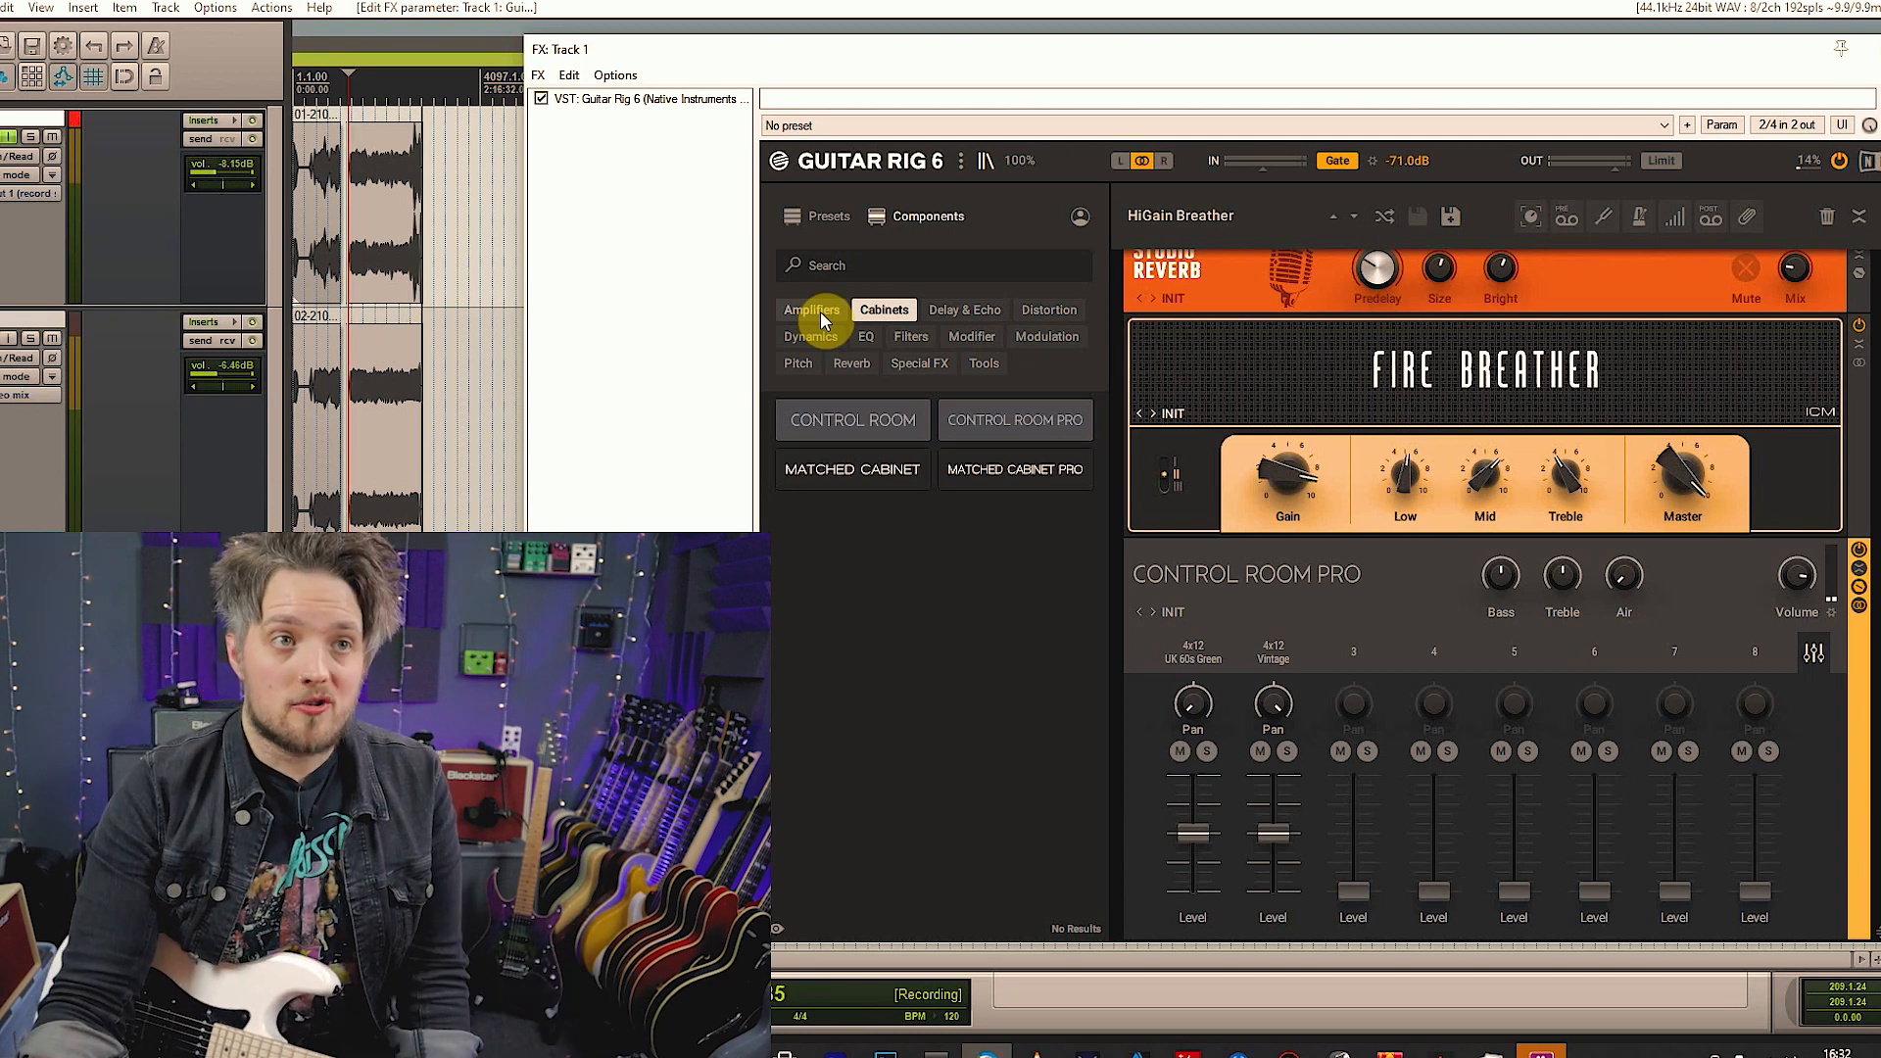
Switch to the preset browser and try the Vocal filter under Input Sources, clearing it again
click(817, 212)
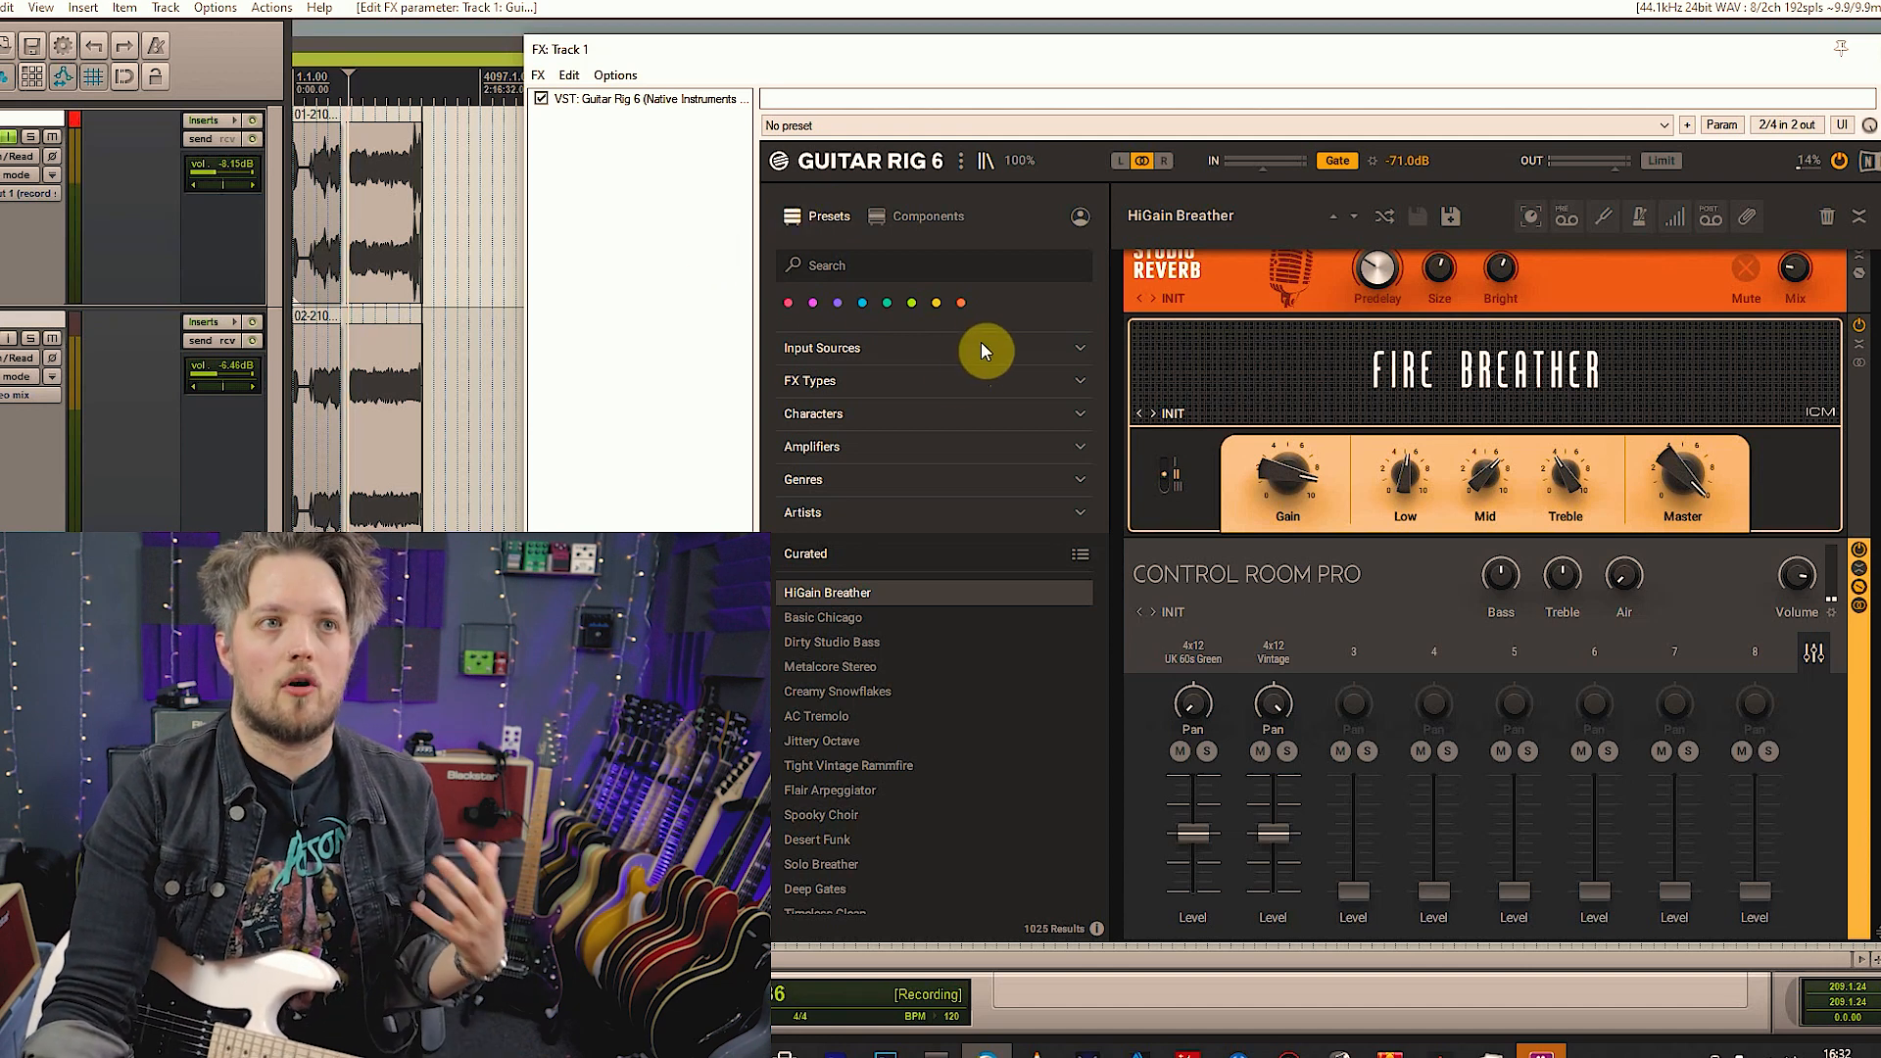
click(1068, 348)
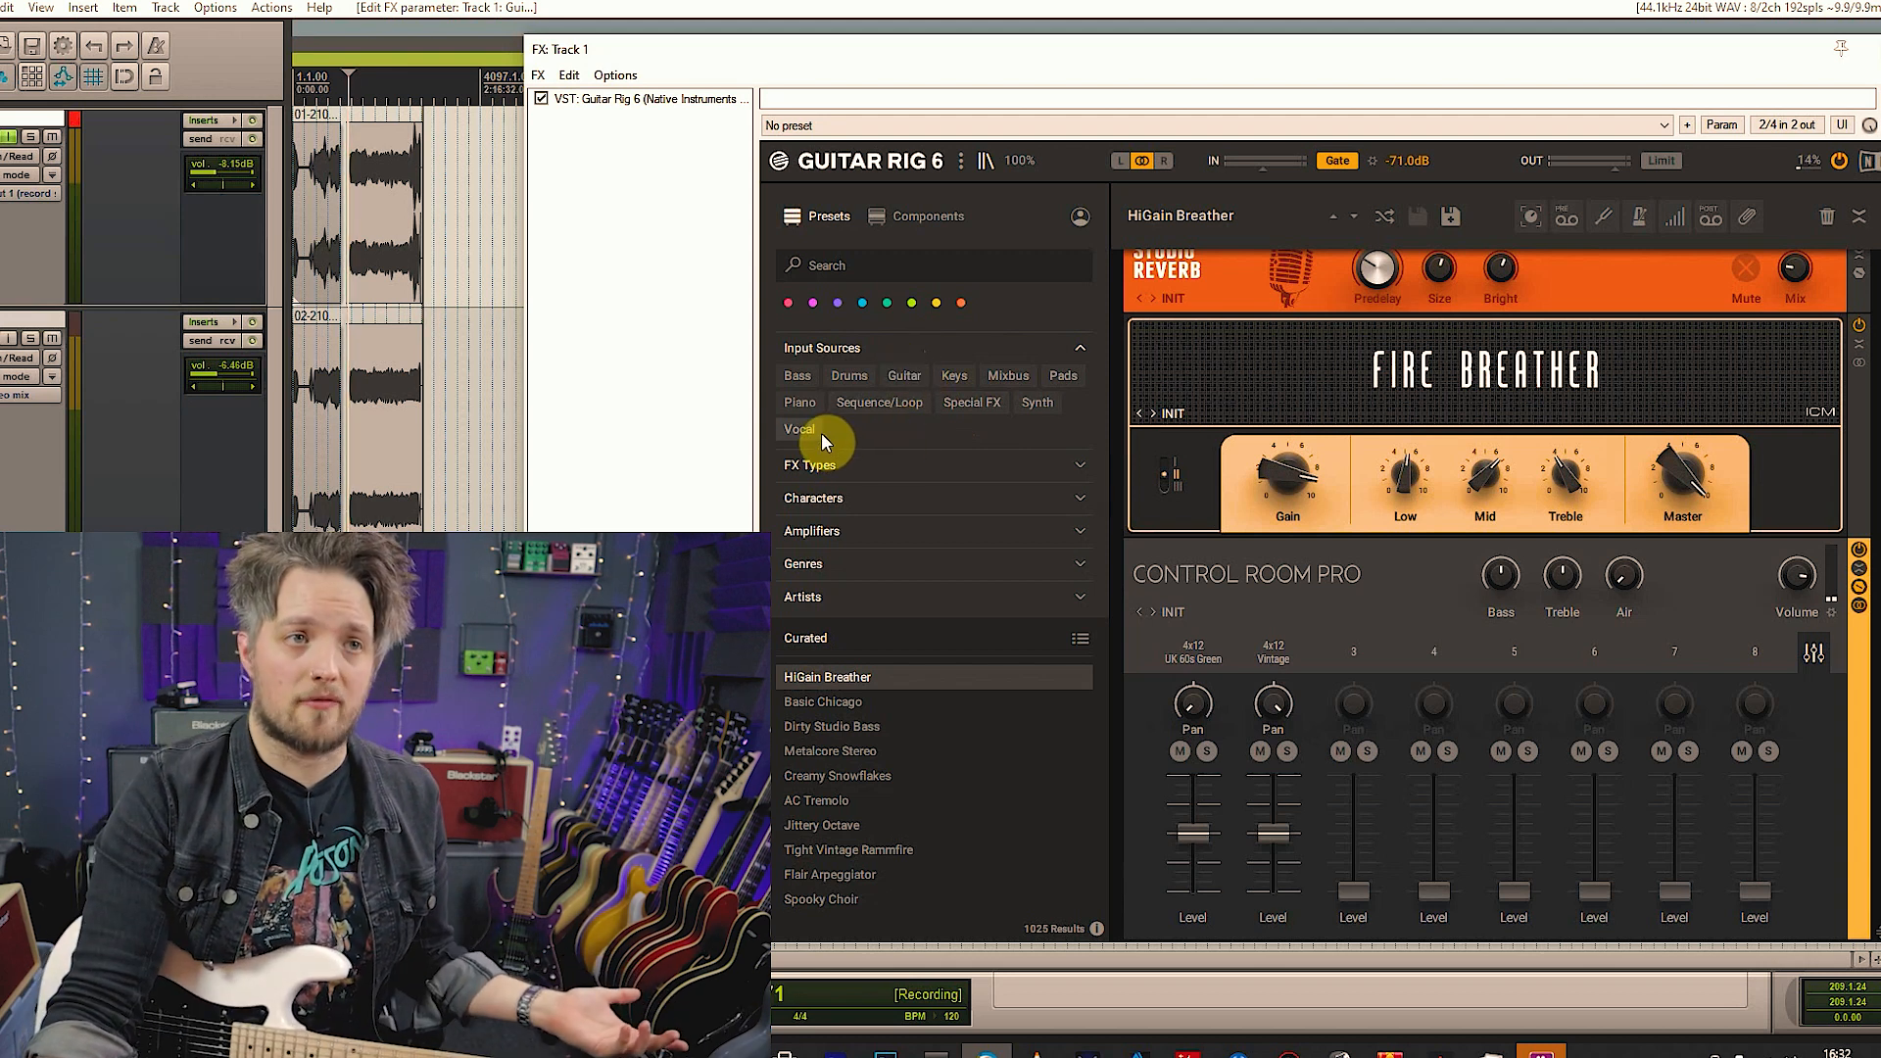
click(794, 427)
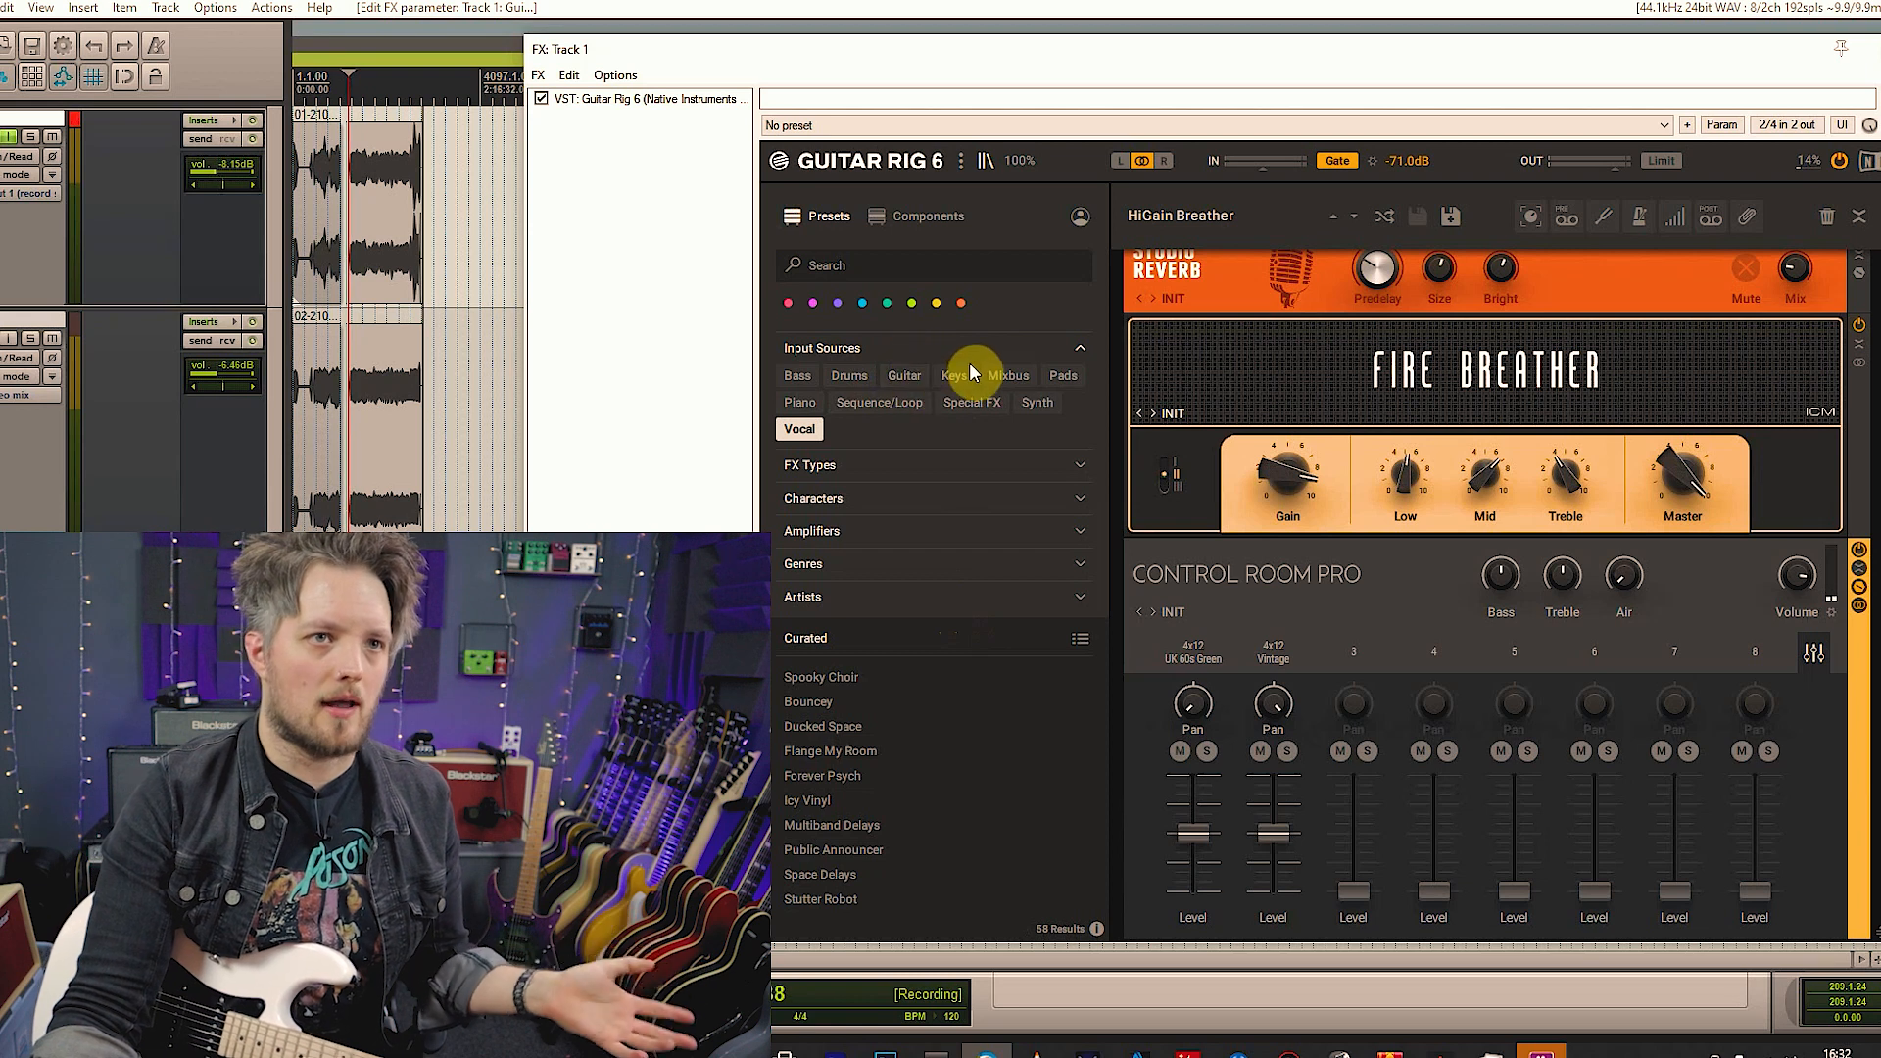
click(805, 428)
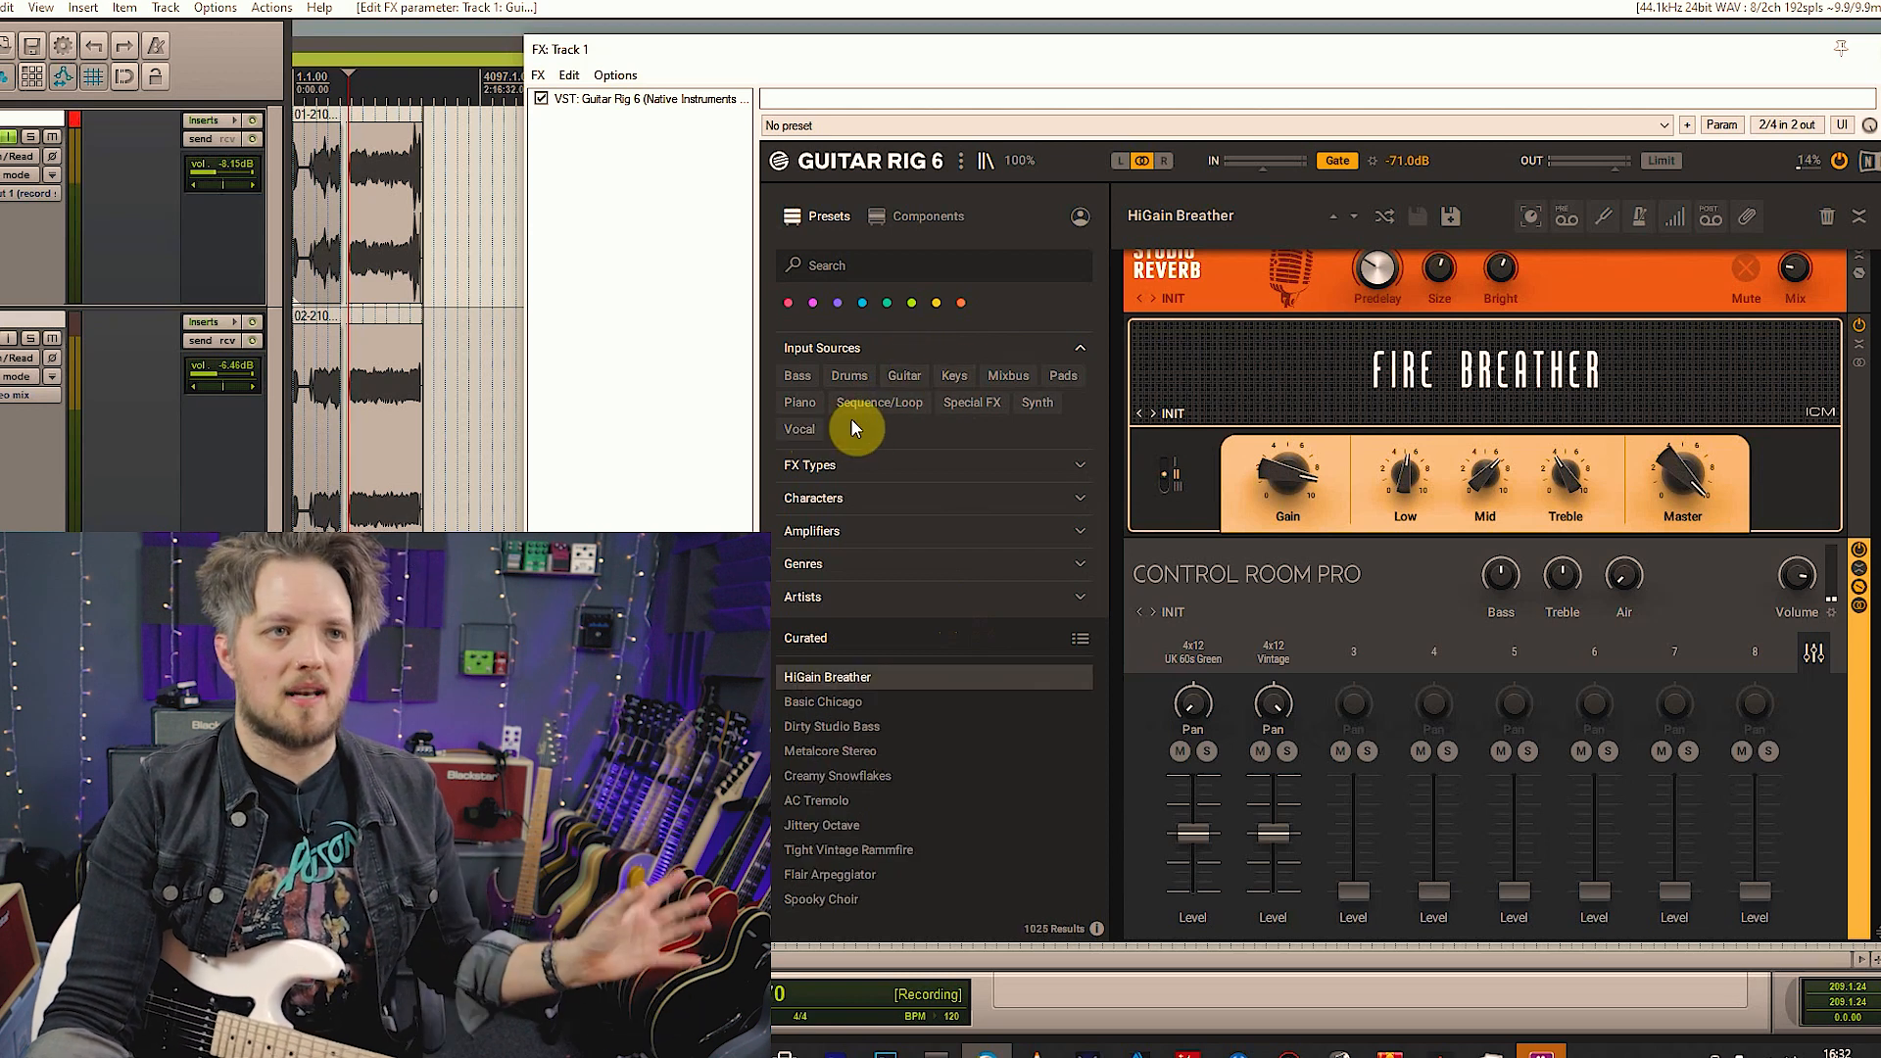
Close the Input Sources filters and look over the FX Types filters
click(1081, 350)
click(911, 378)
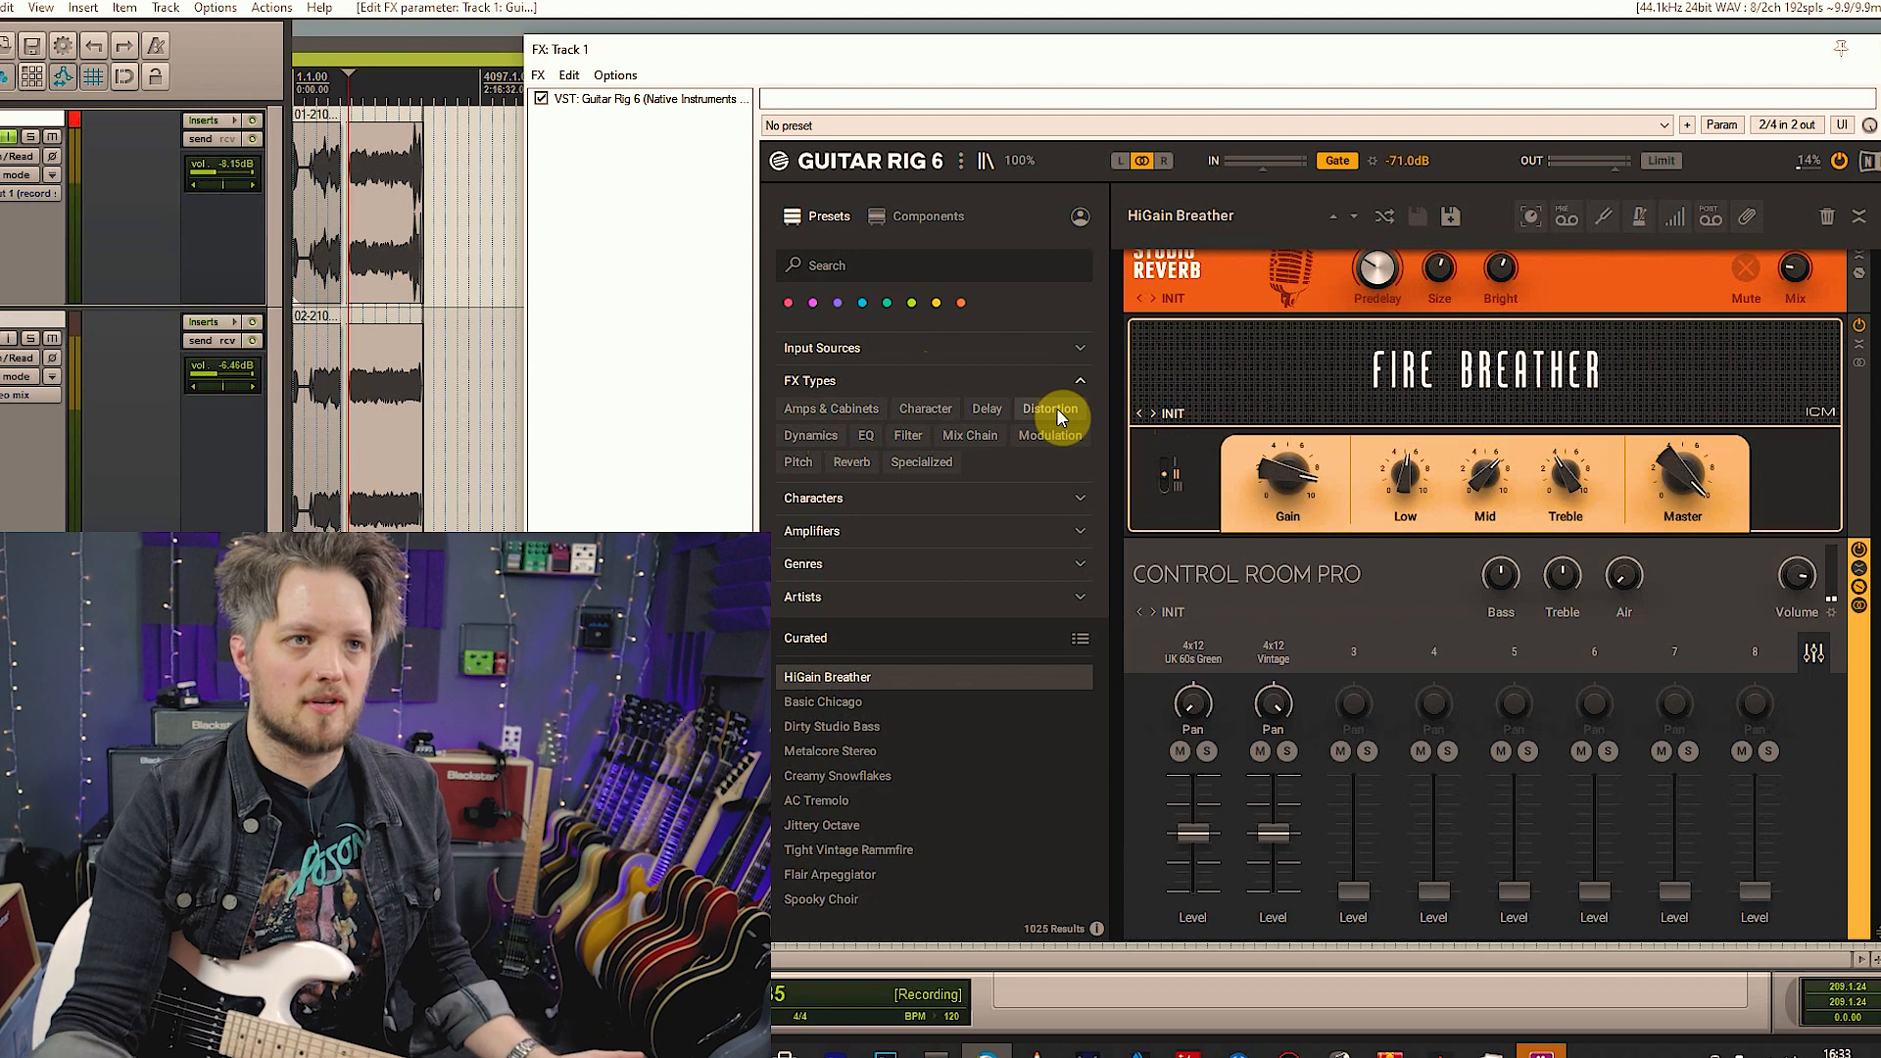
click(1082, 382)
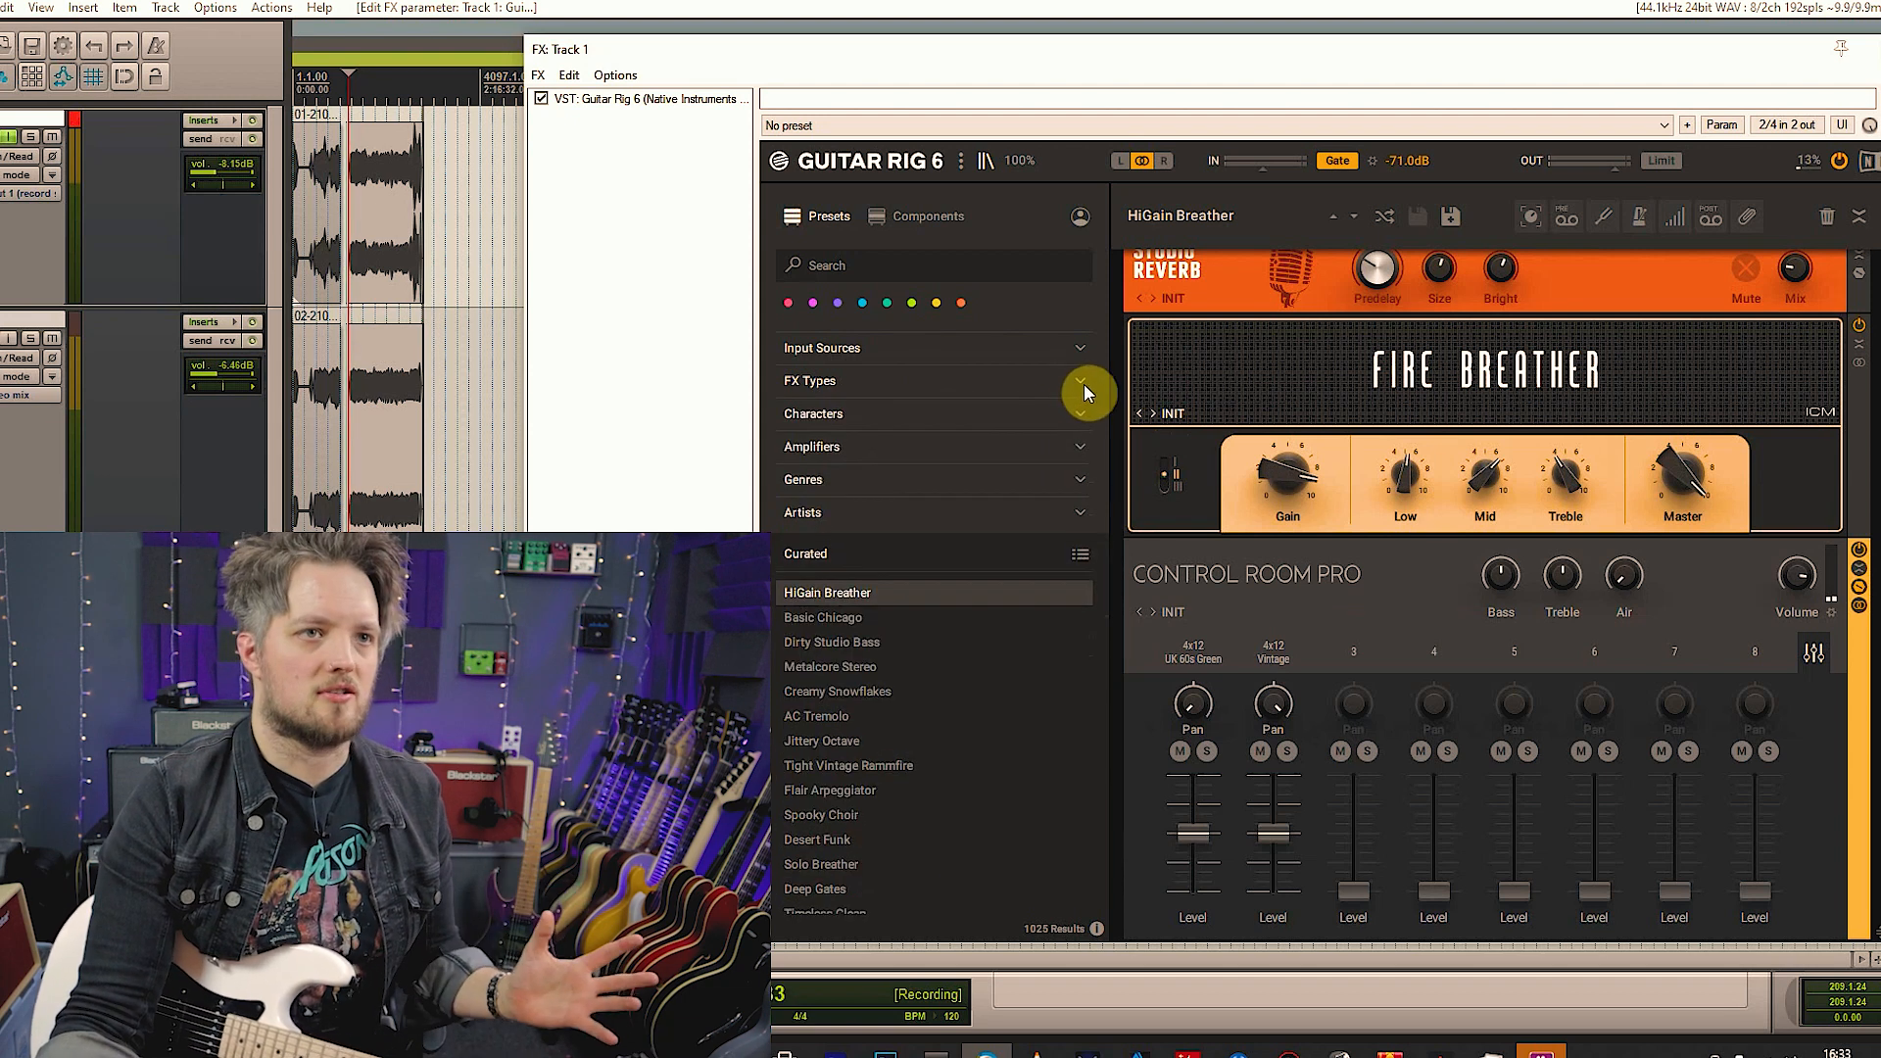
Filter the presets by the Modulated character and audition Tremolo in C-Minor and Fuzzy Formants
click(893, 414)
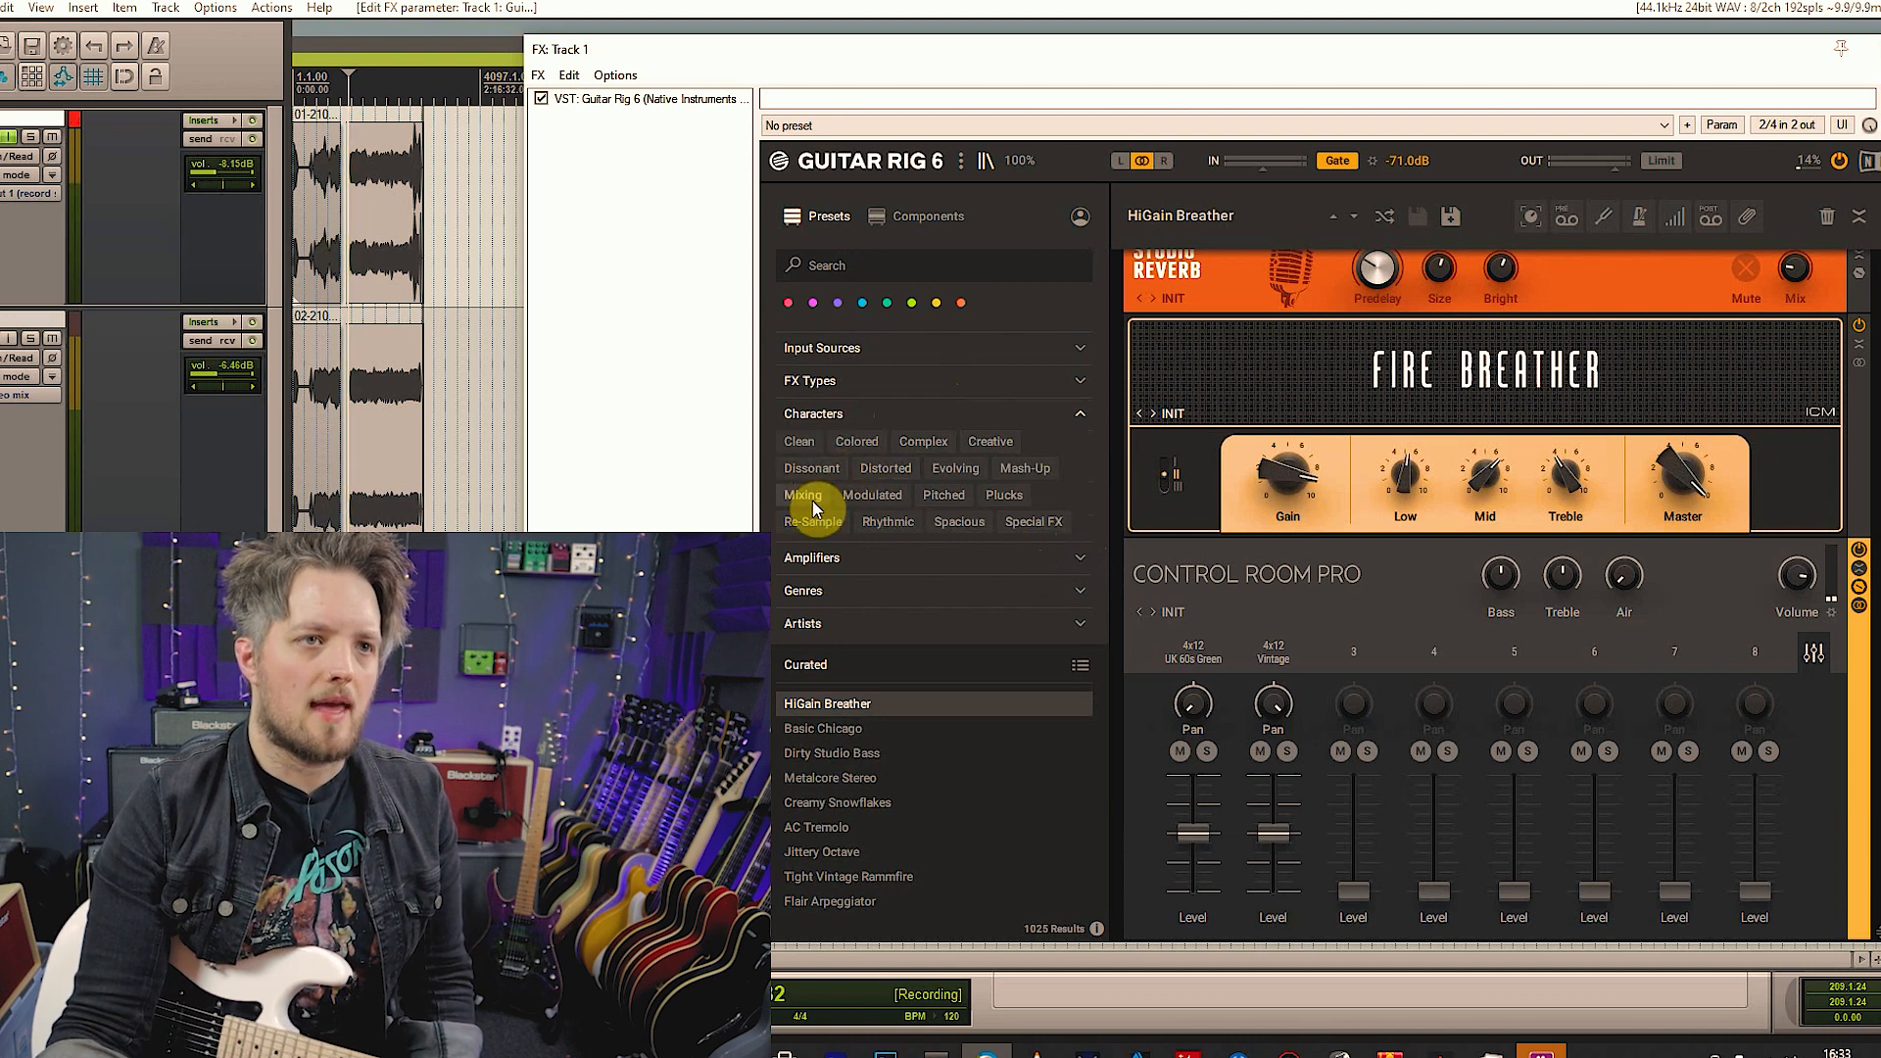
click(876, 496)
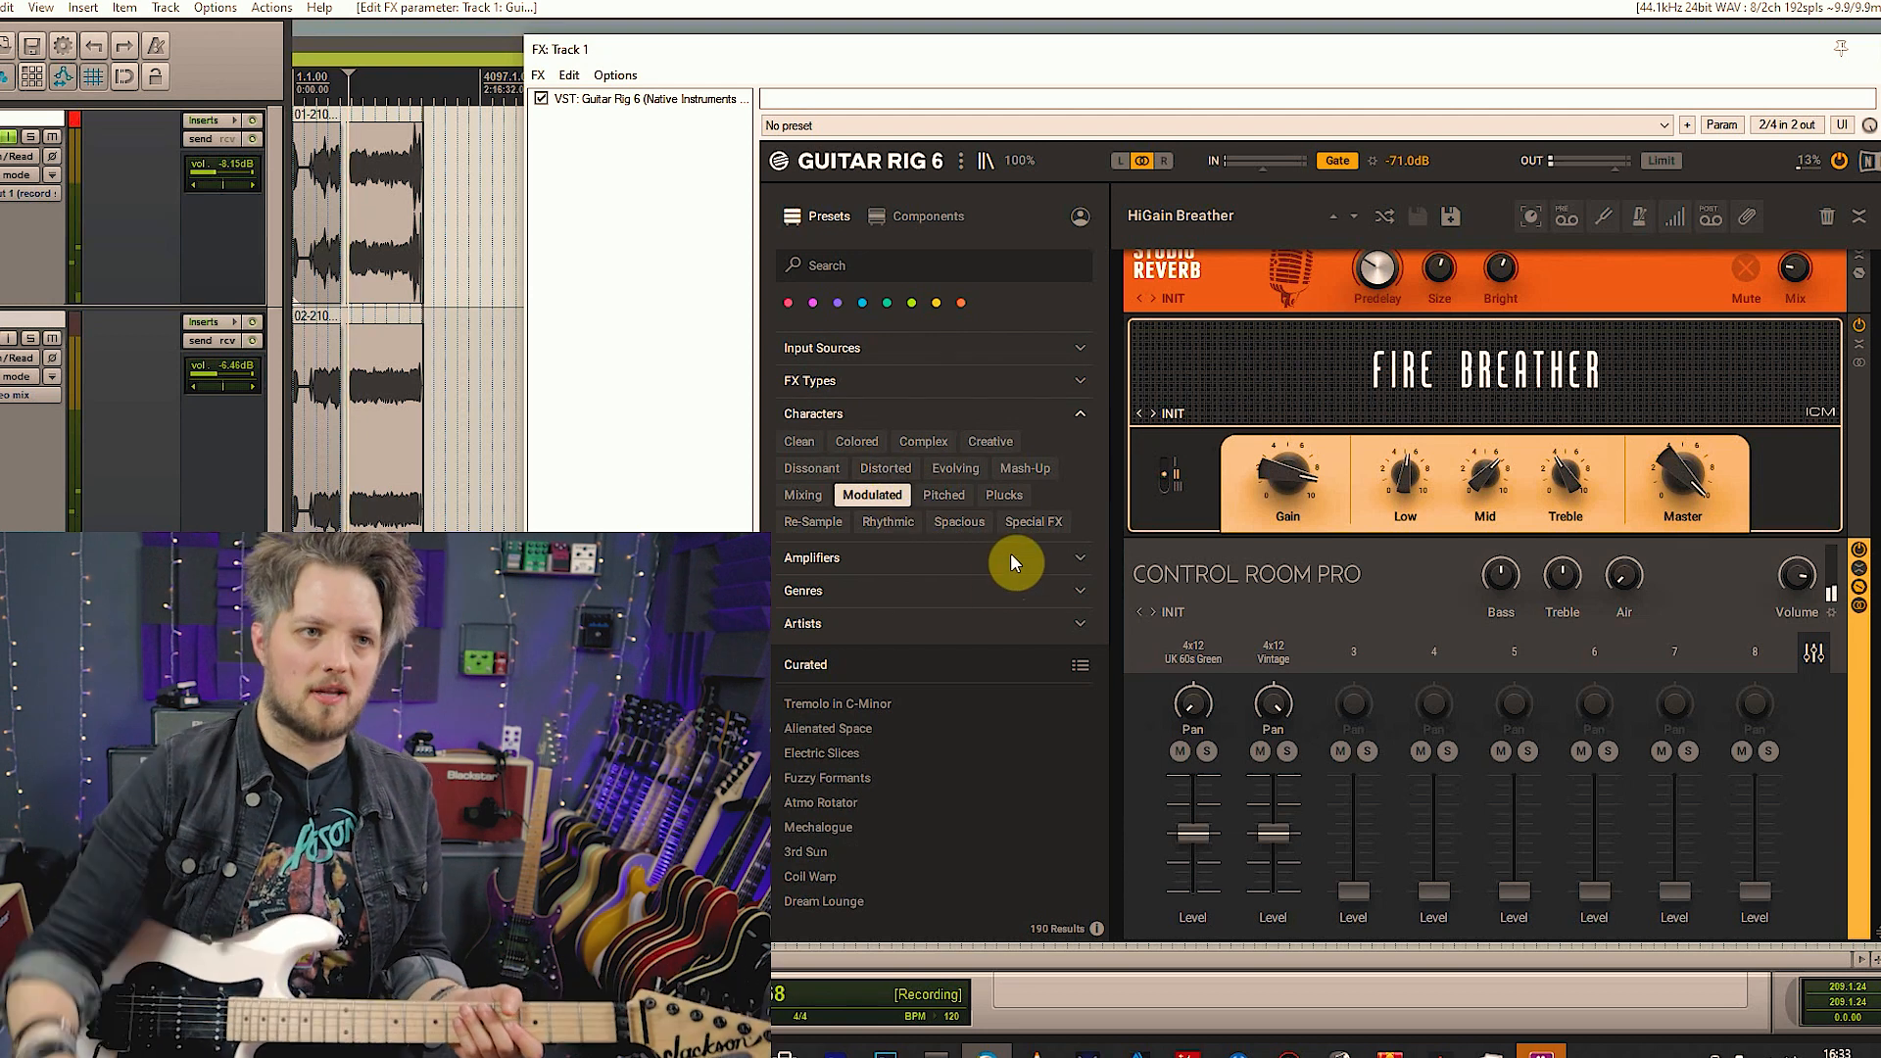
click(855, 707)
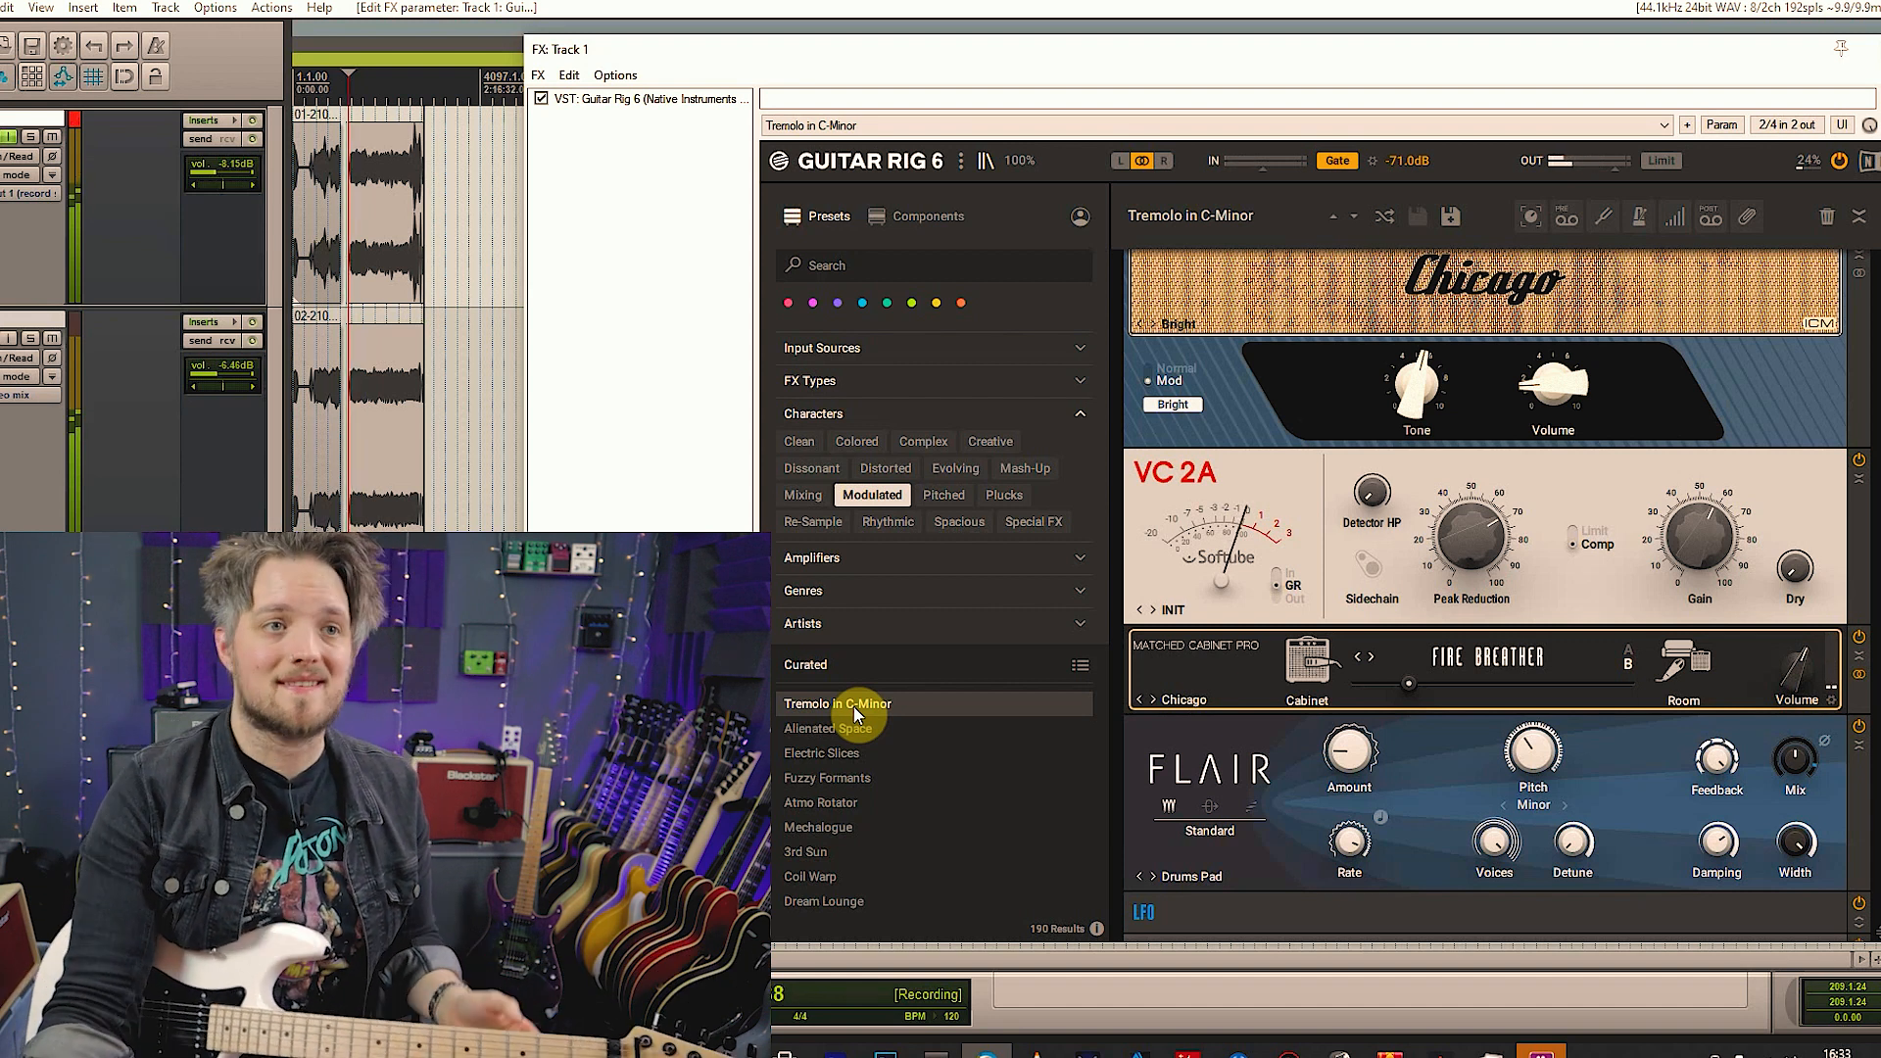
click(879, 778)
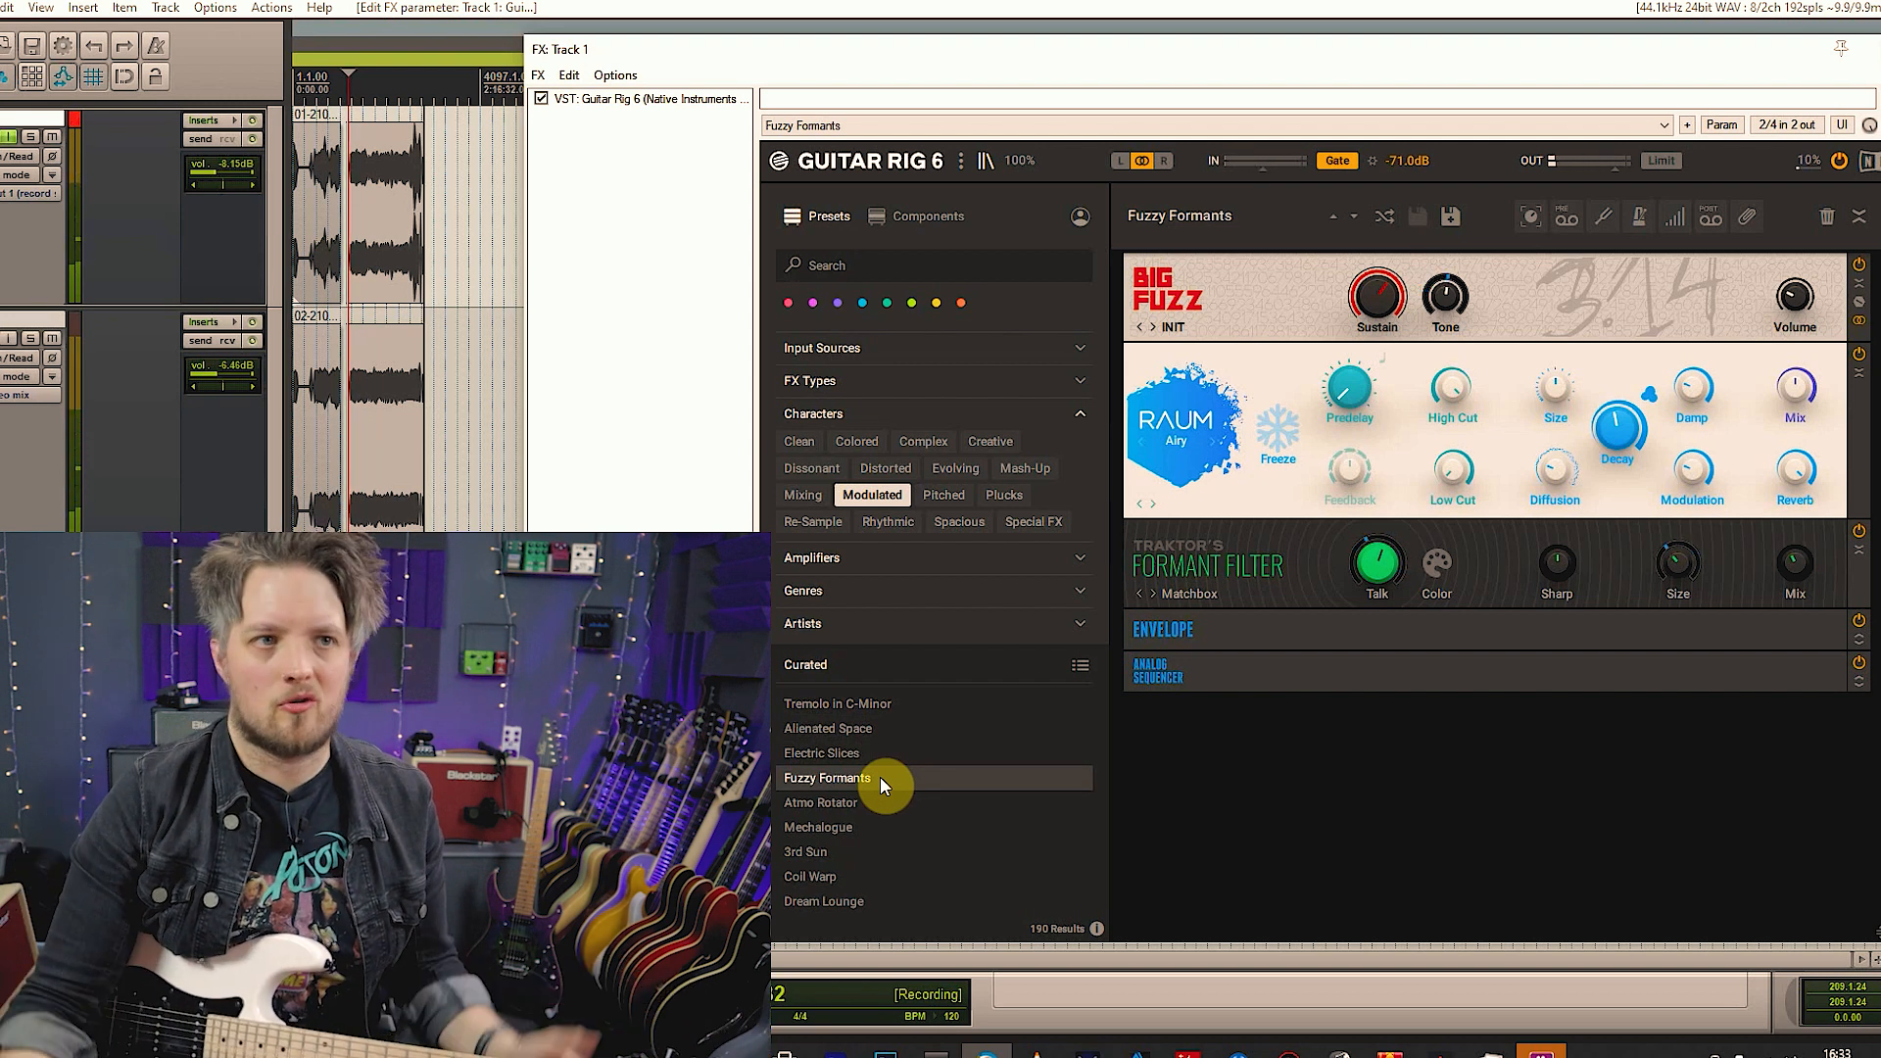
Change the character filter from Modulated to Plucks and load the Harmonic Synth Lfo Stereo preset
click(883, 500)
click(992, 497)
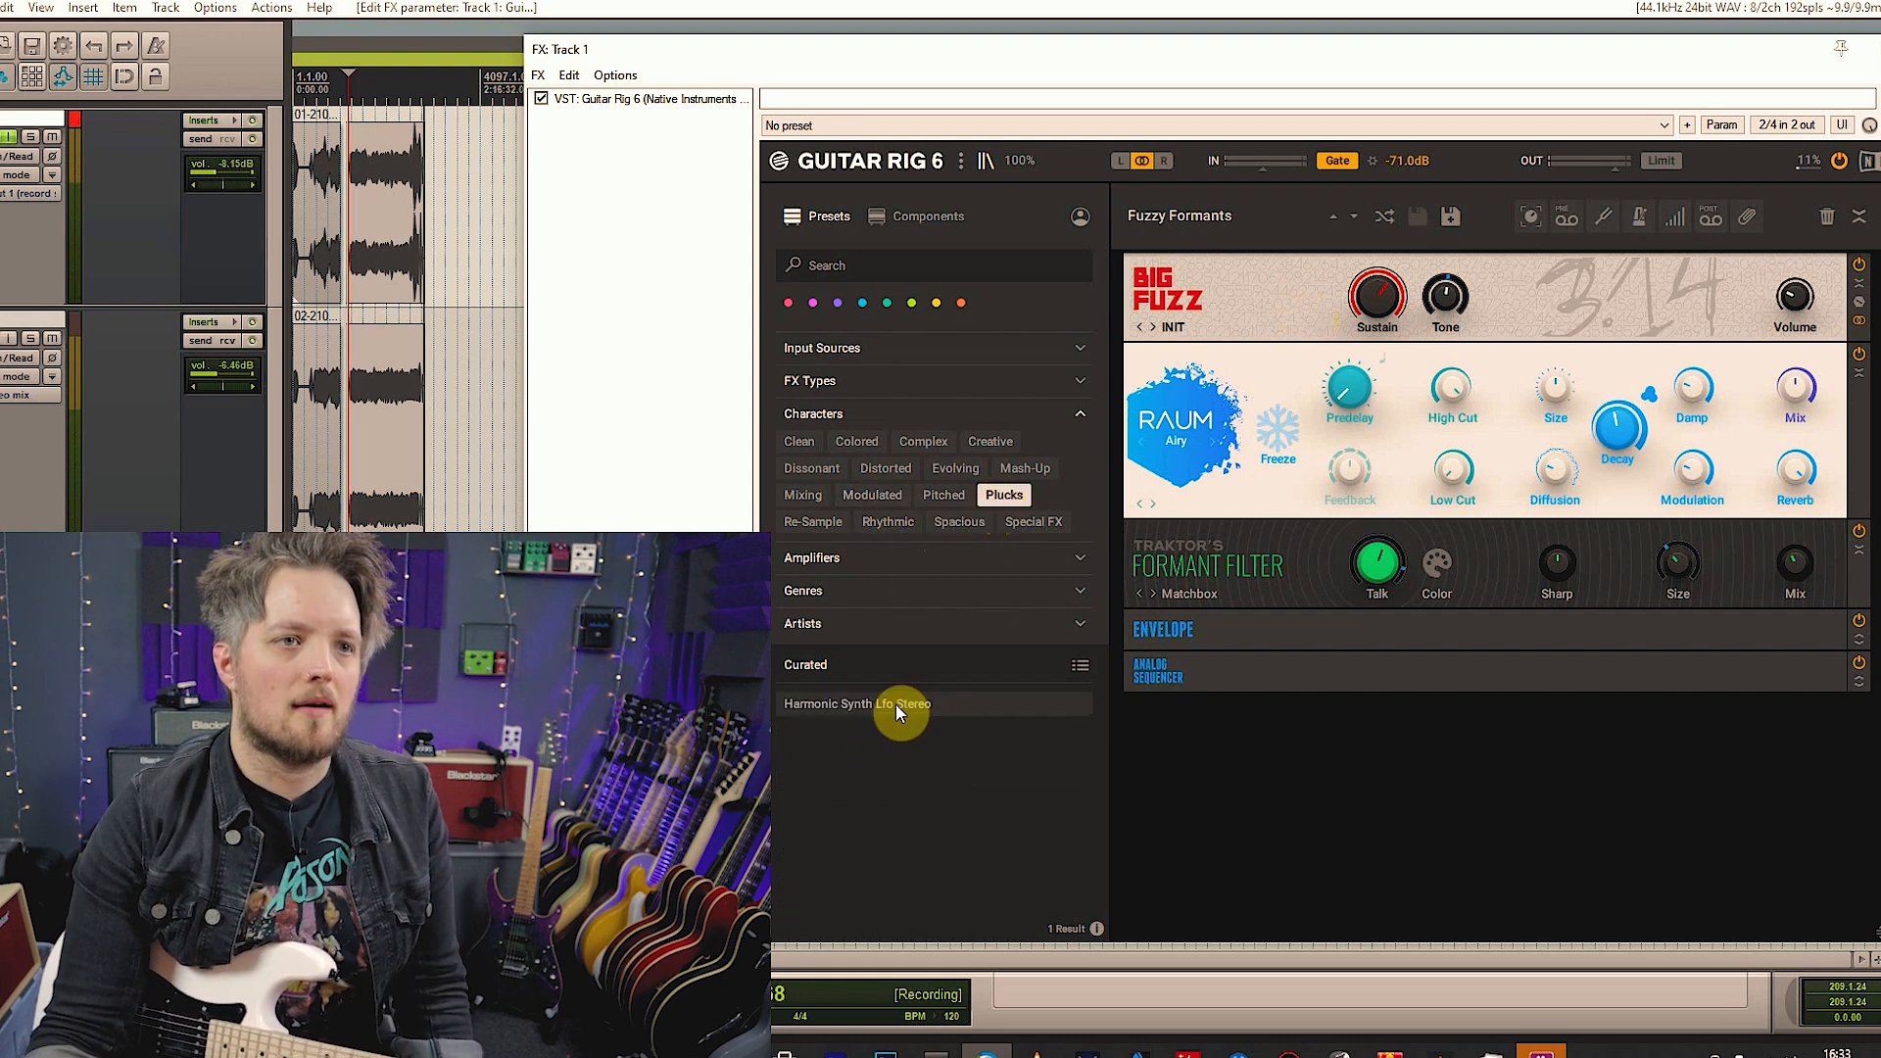
click(865, 705)
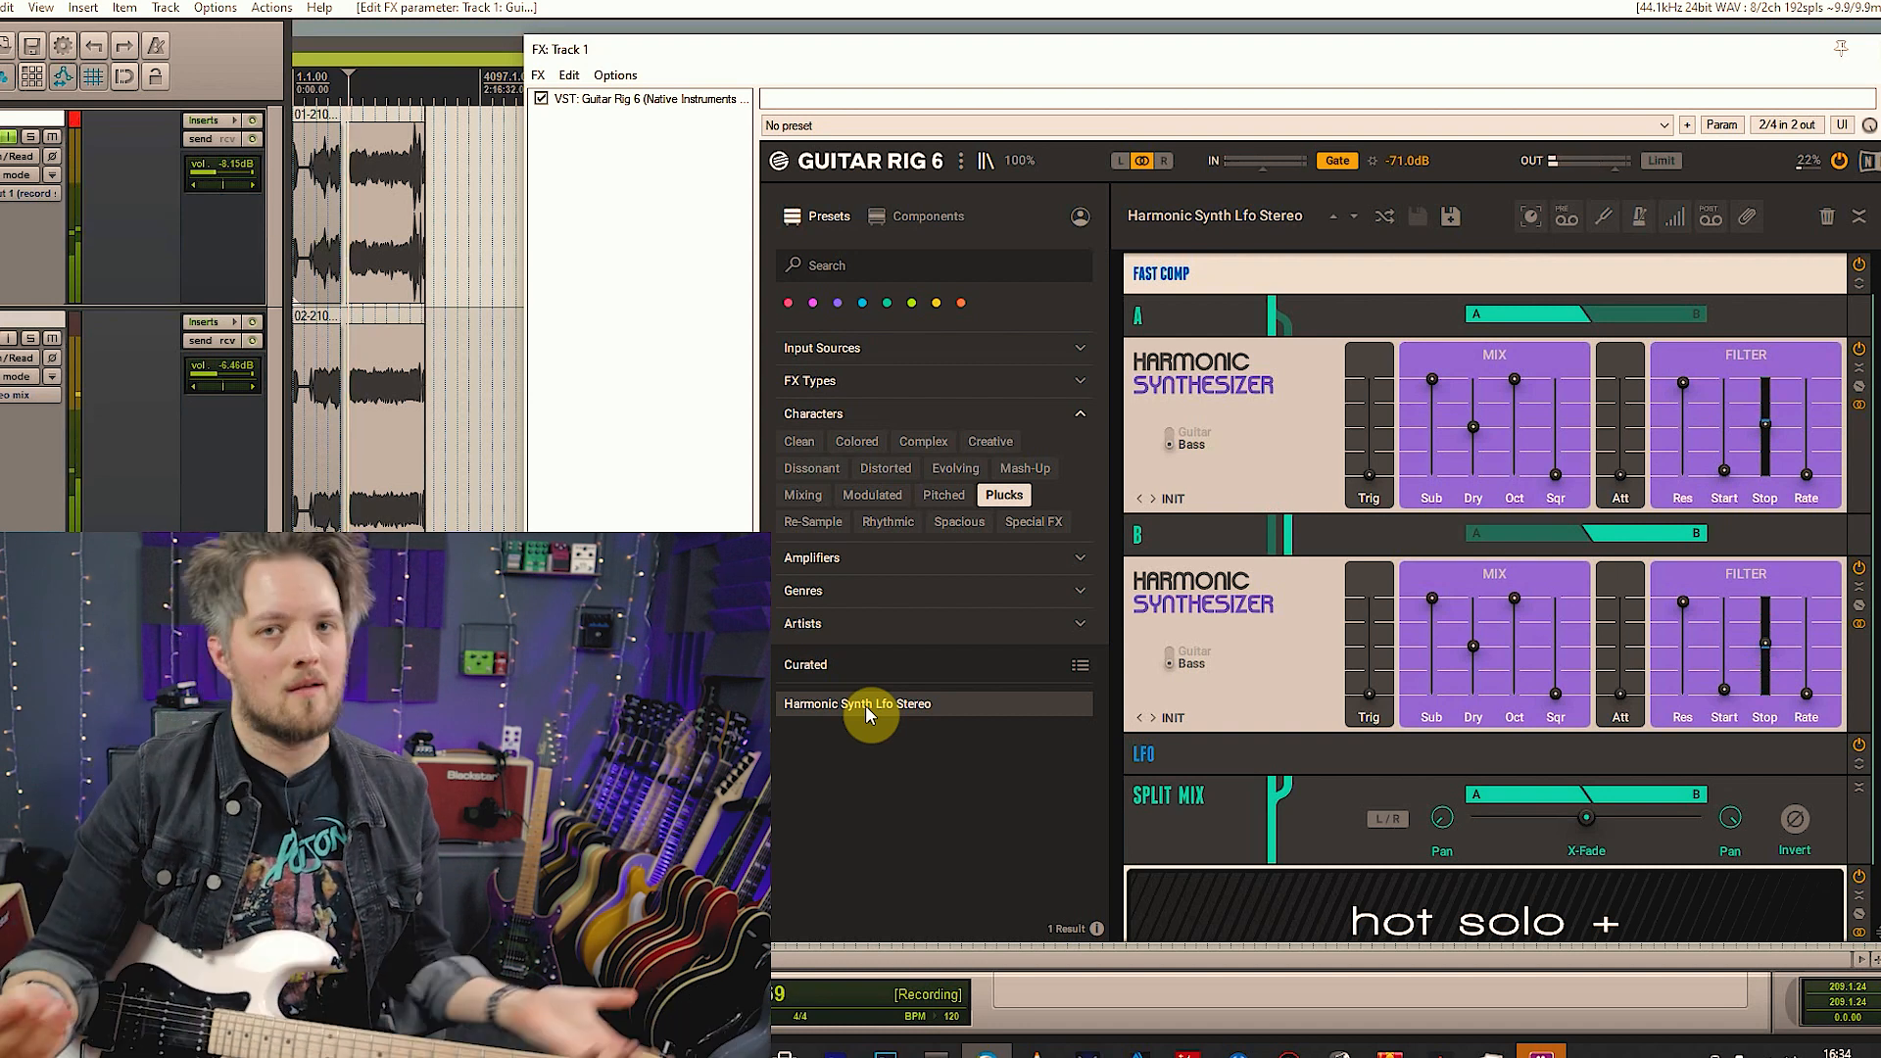
Examine the Harmonic Synth Lfo Stereo rack from its synthesizers and split mixes through the amp to the final effects
scroll(1303, 546, down, 4)
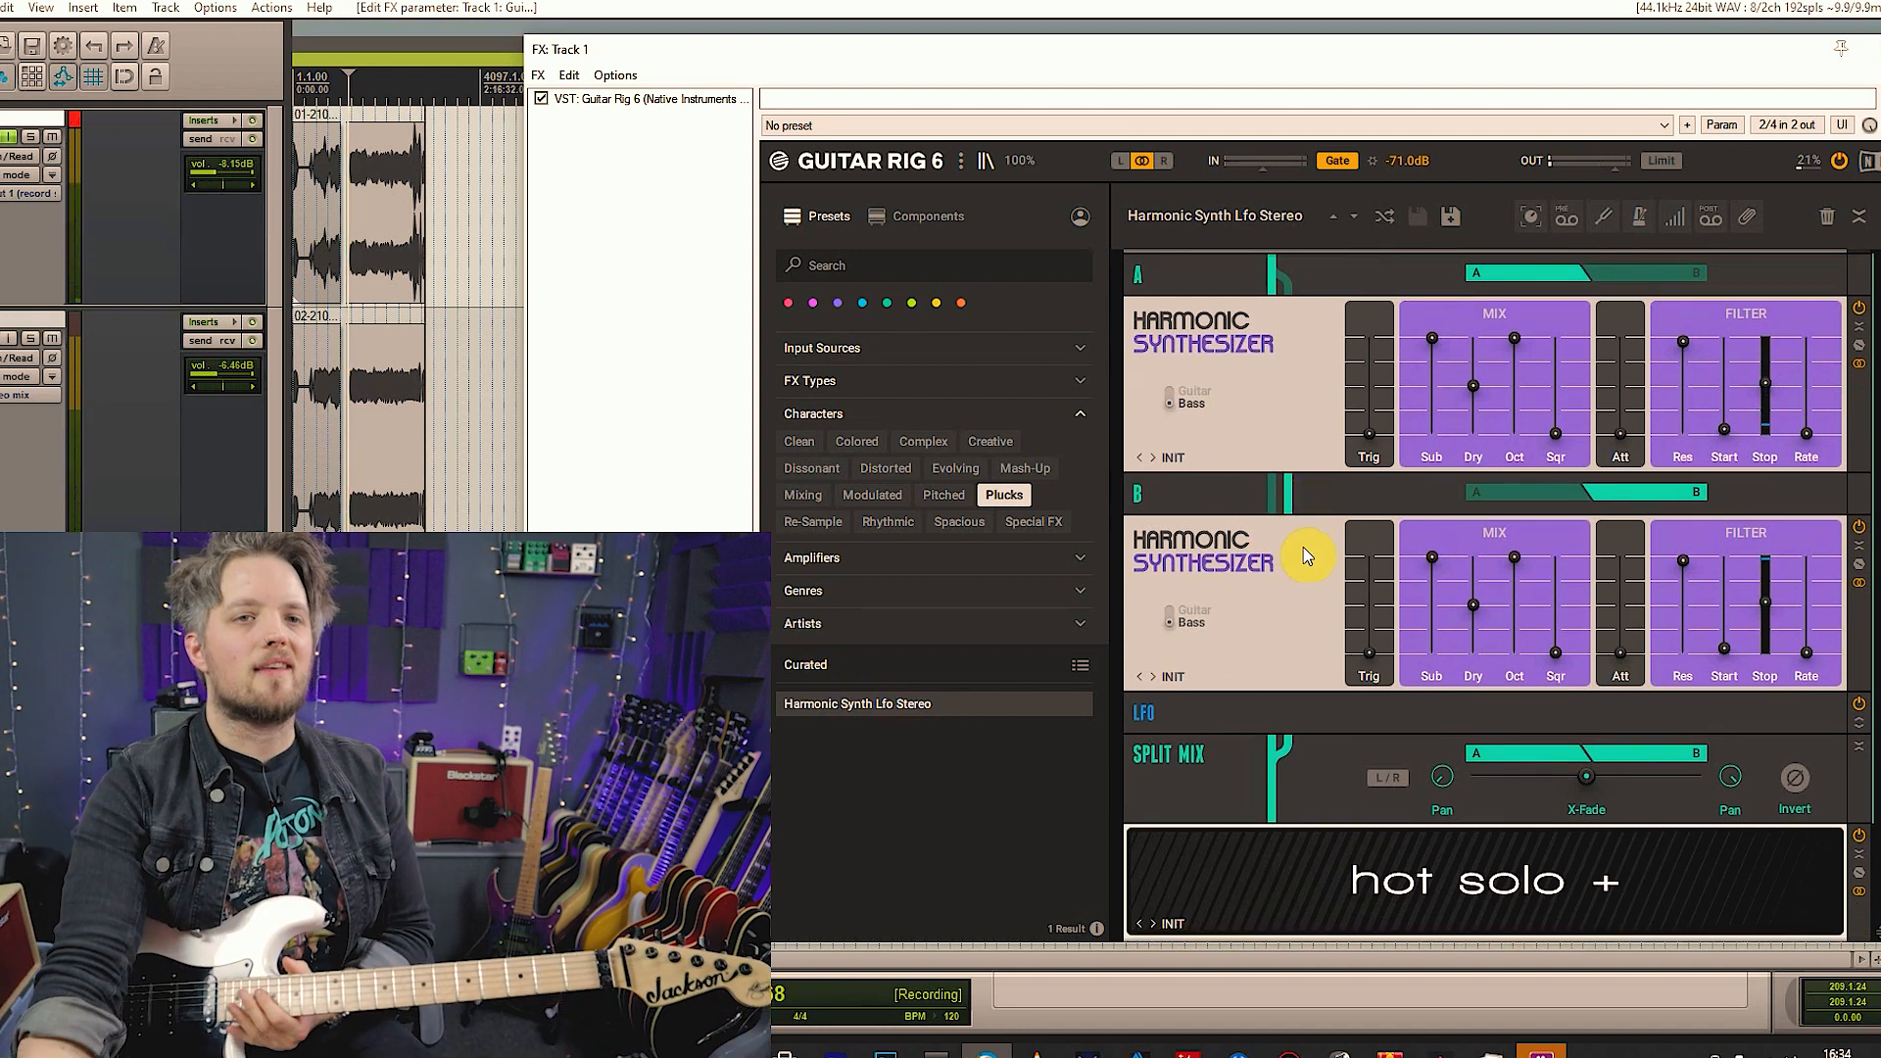
scroll(1314, 538, down, 2)
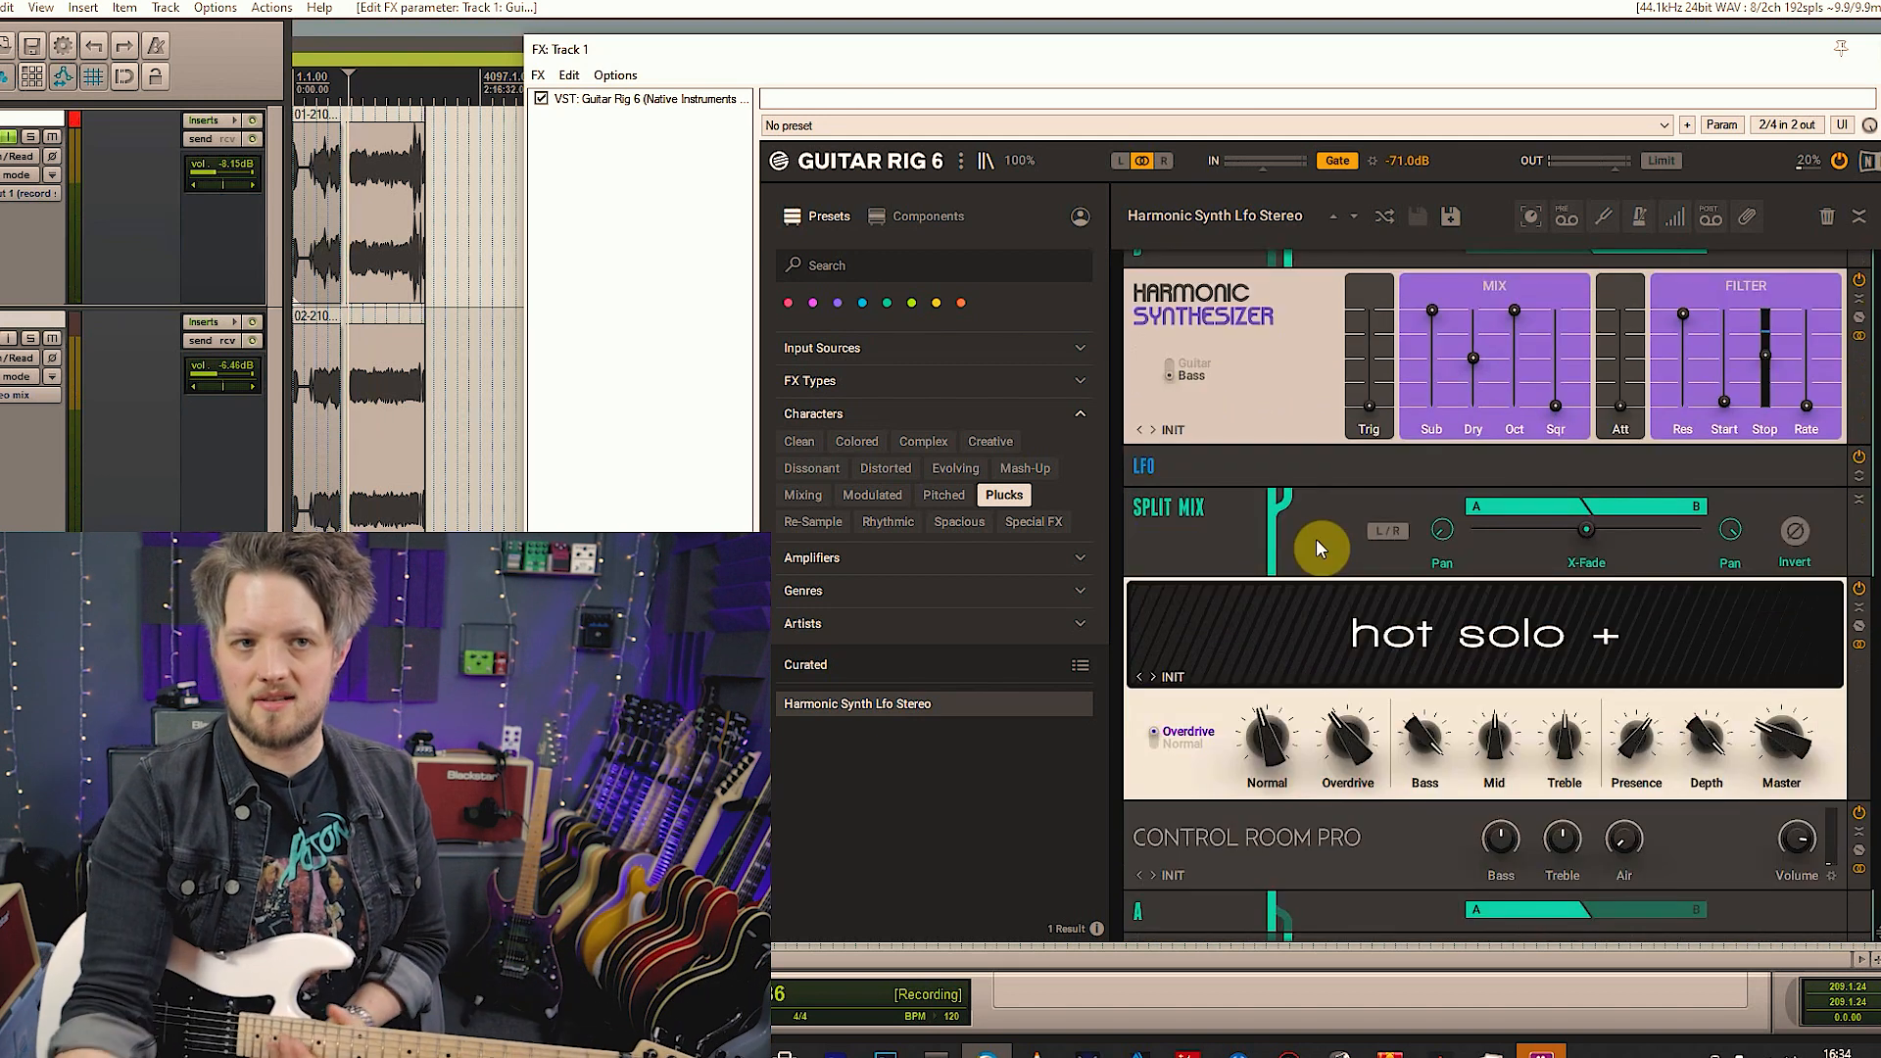
scroll(1317, 537, up, 2)
scroll(1378, 508, up, 4)
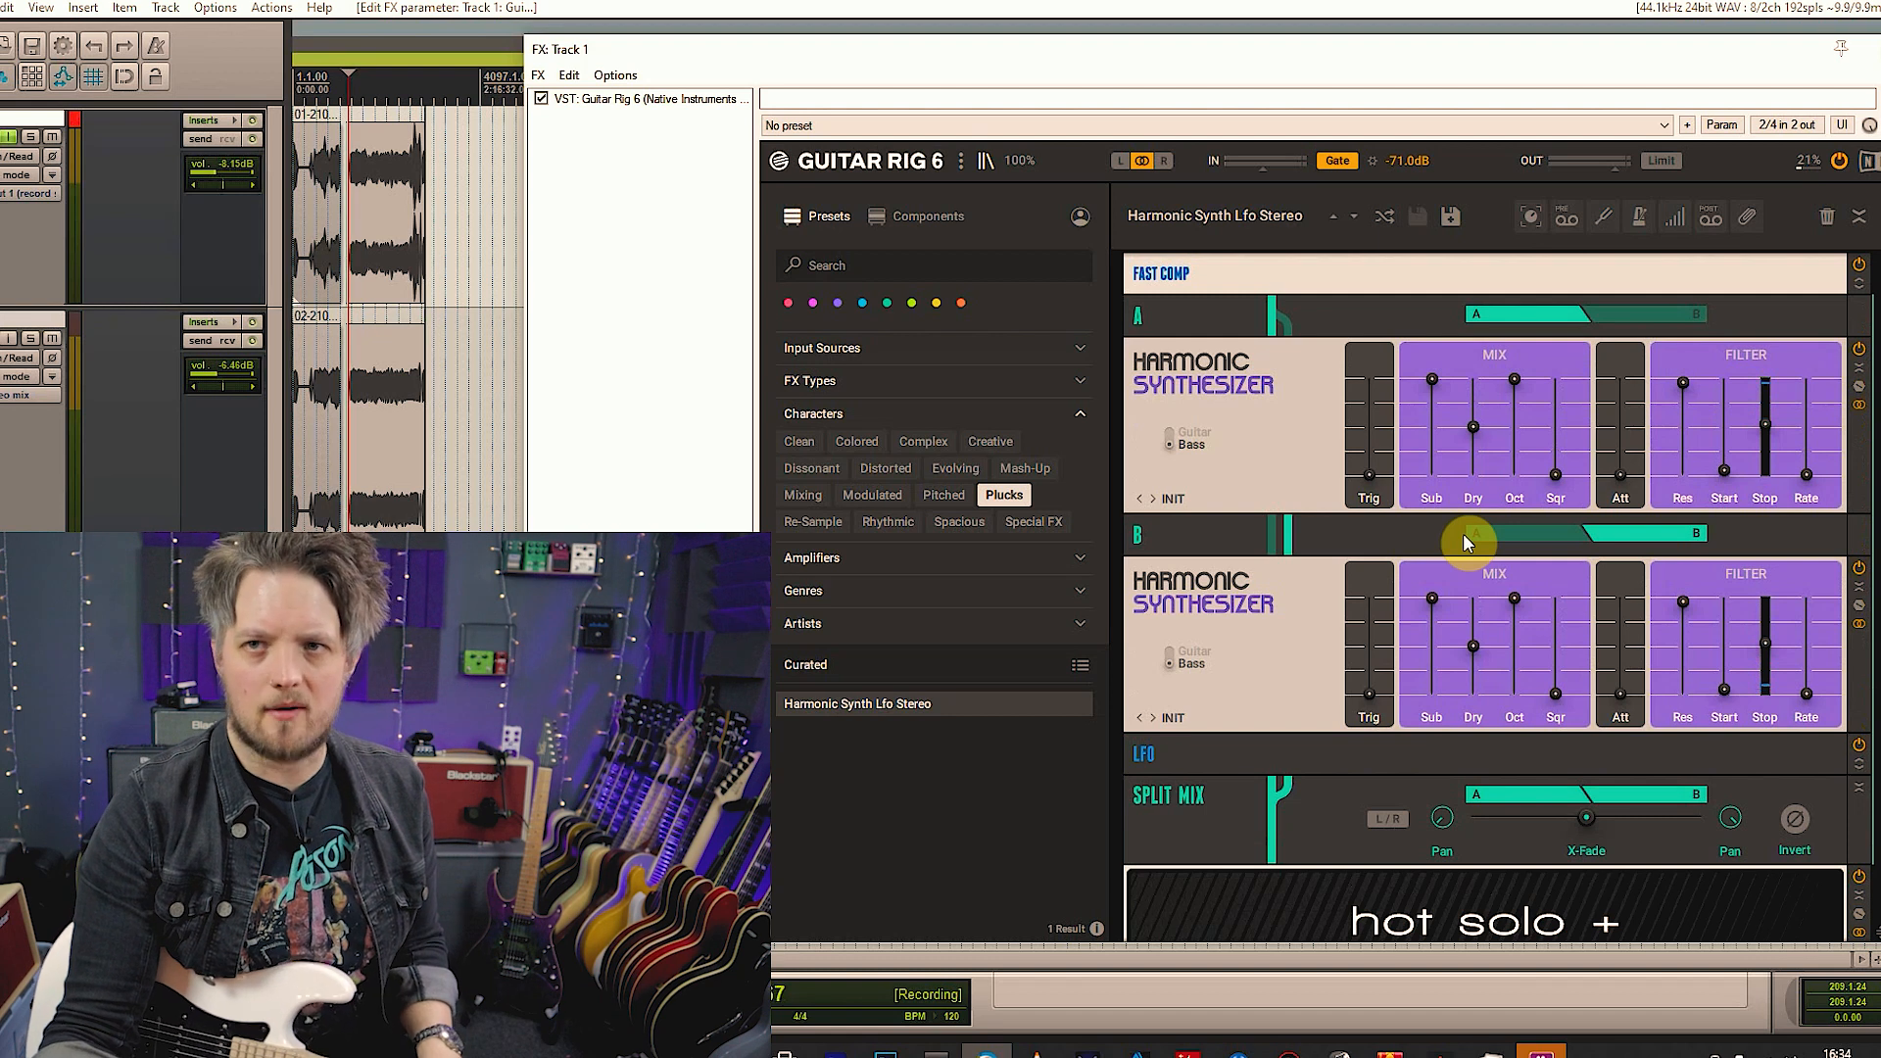
mouse_move(1480, 479)
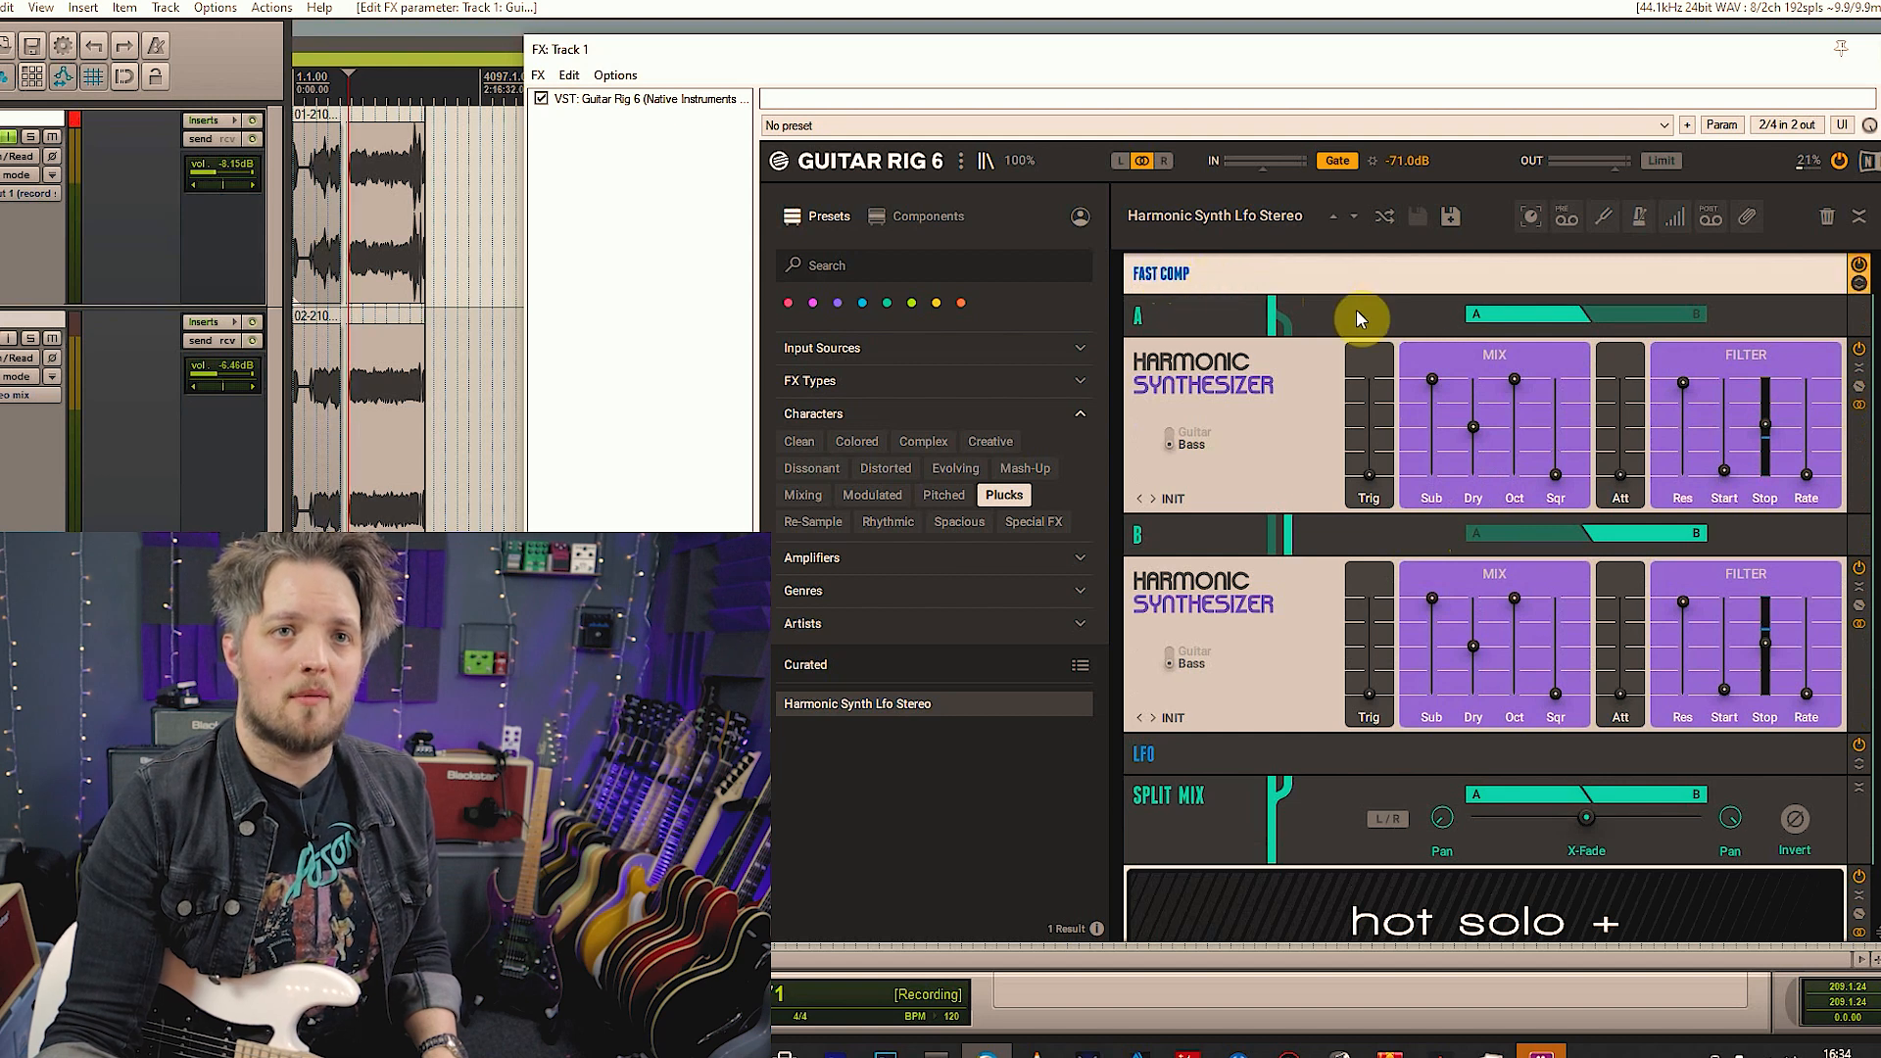
scroll(1293, 431, down, 3)
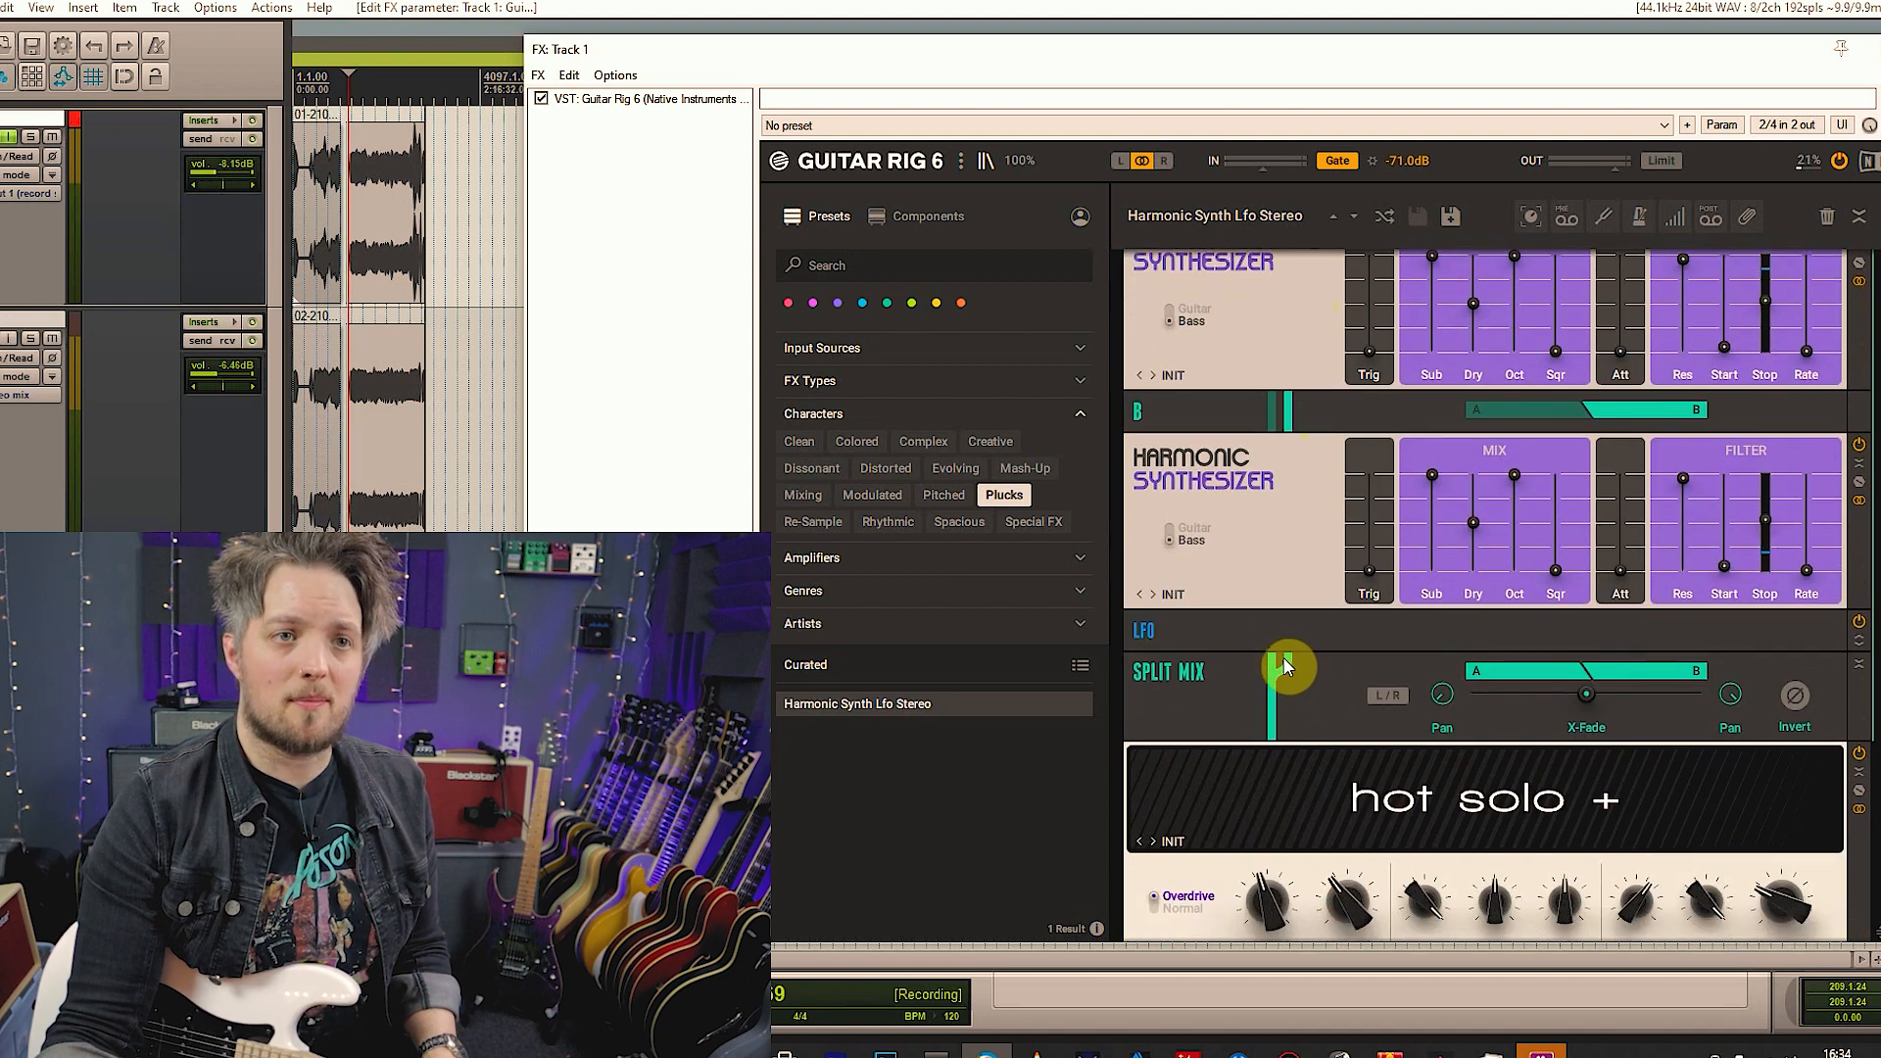
scroll(1213, 630, down, 6)
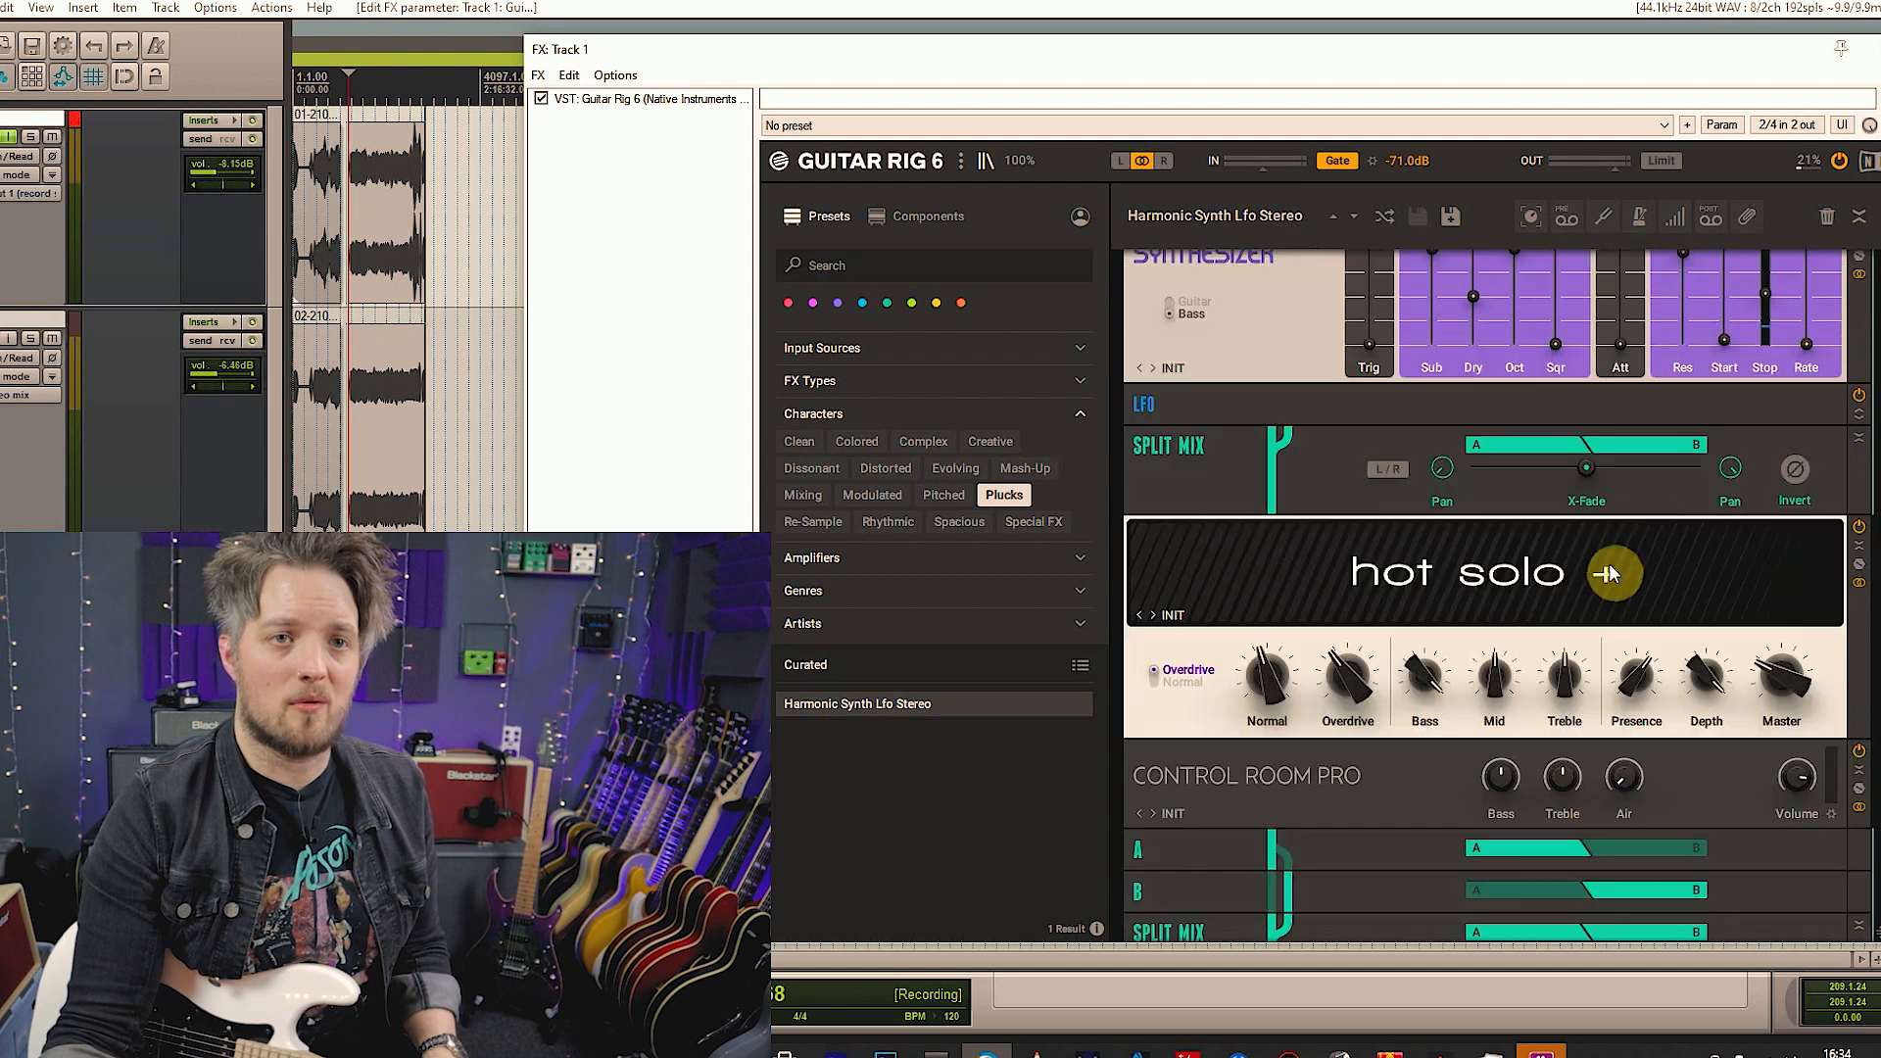
scroll(1448, 617, down, 2)
scroll(1308, 739, down, 4)
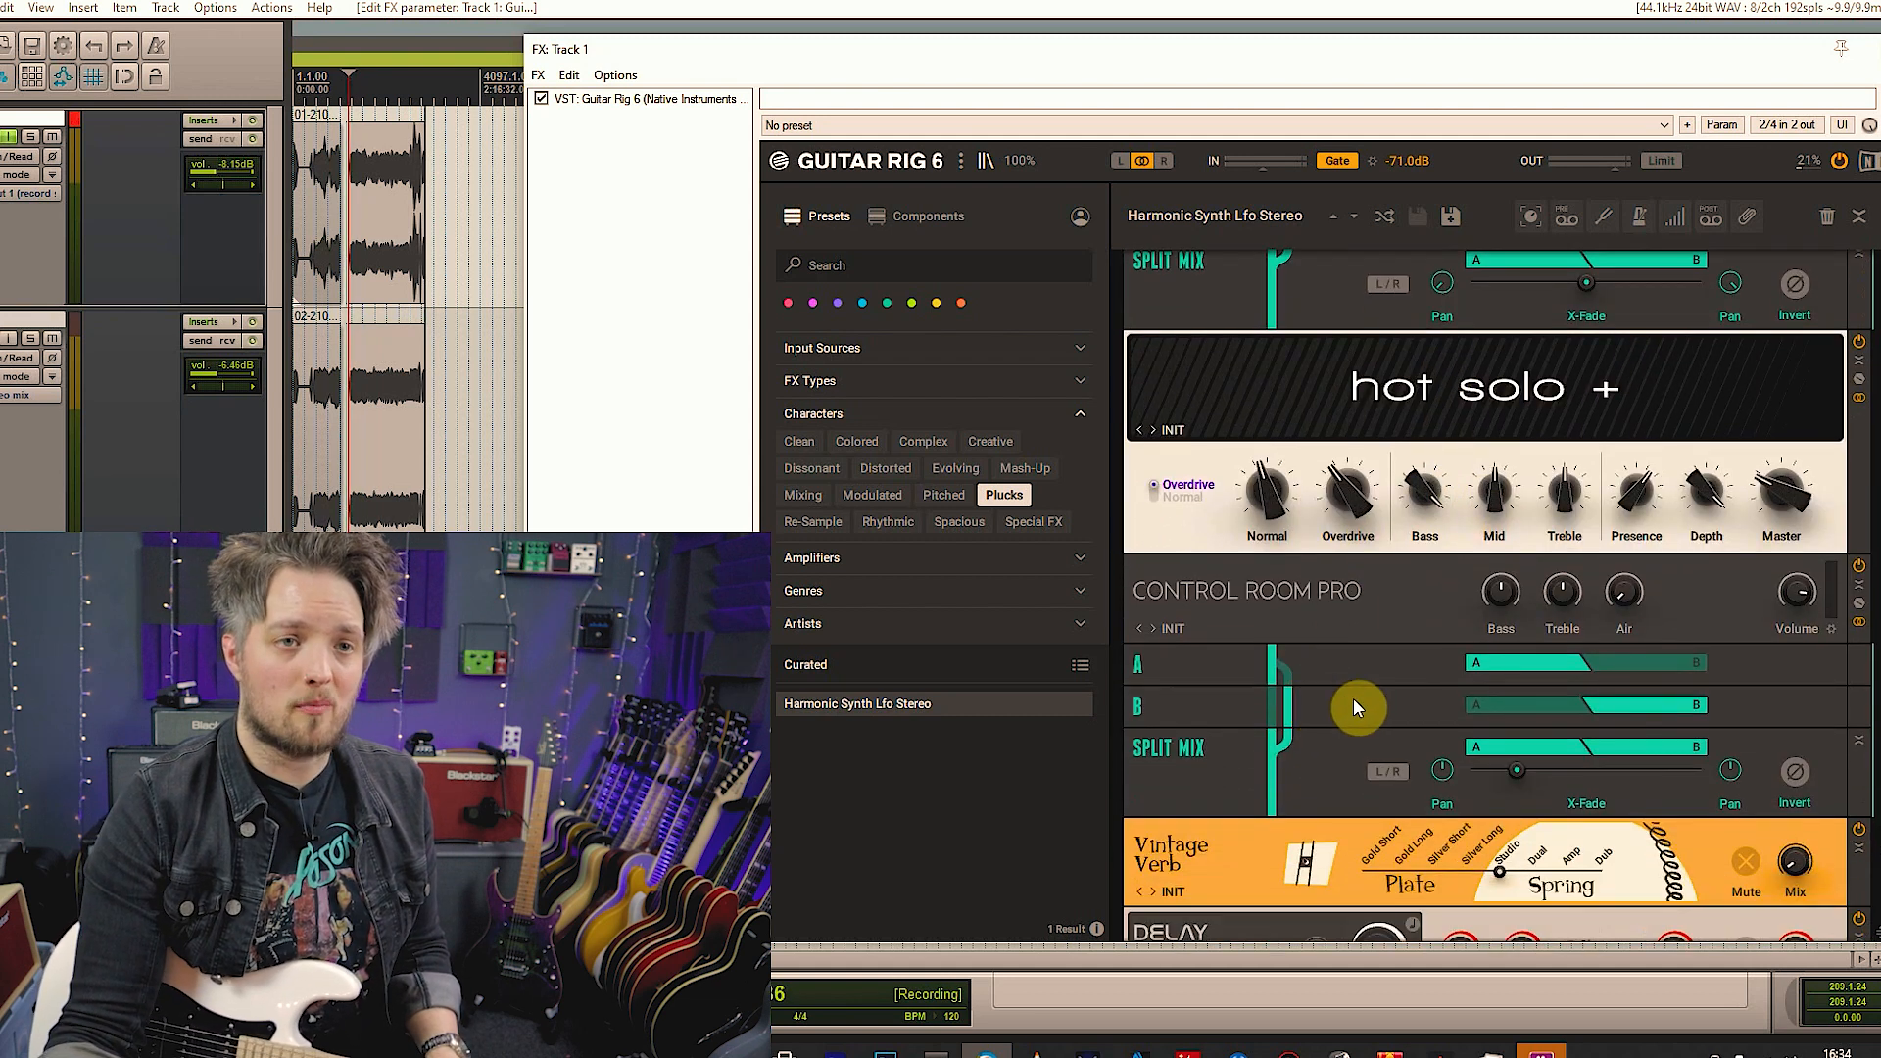
scroll(1402, 532, down, 2)
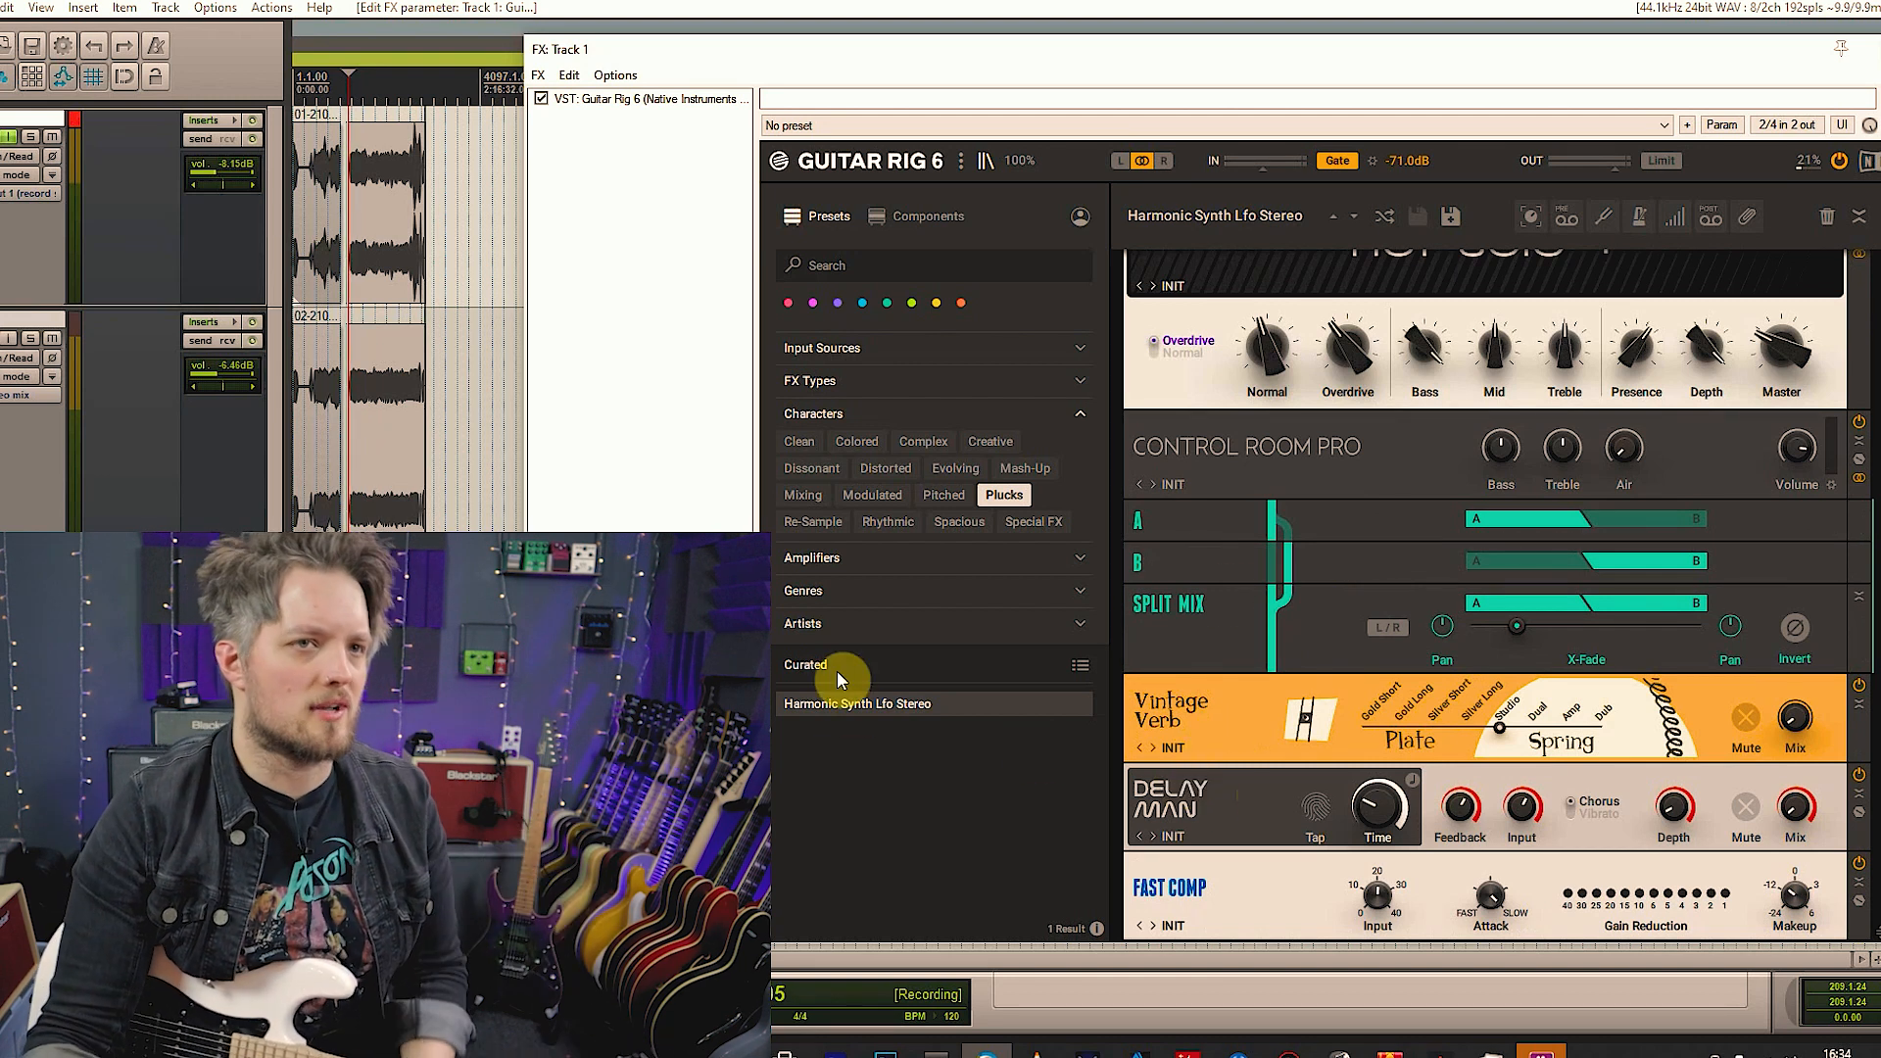
Clear the Plucks filter and filter the presets by the Tweed Delight amplifier
click(991, 496)
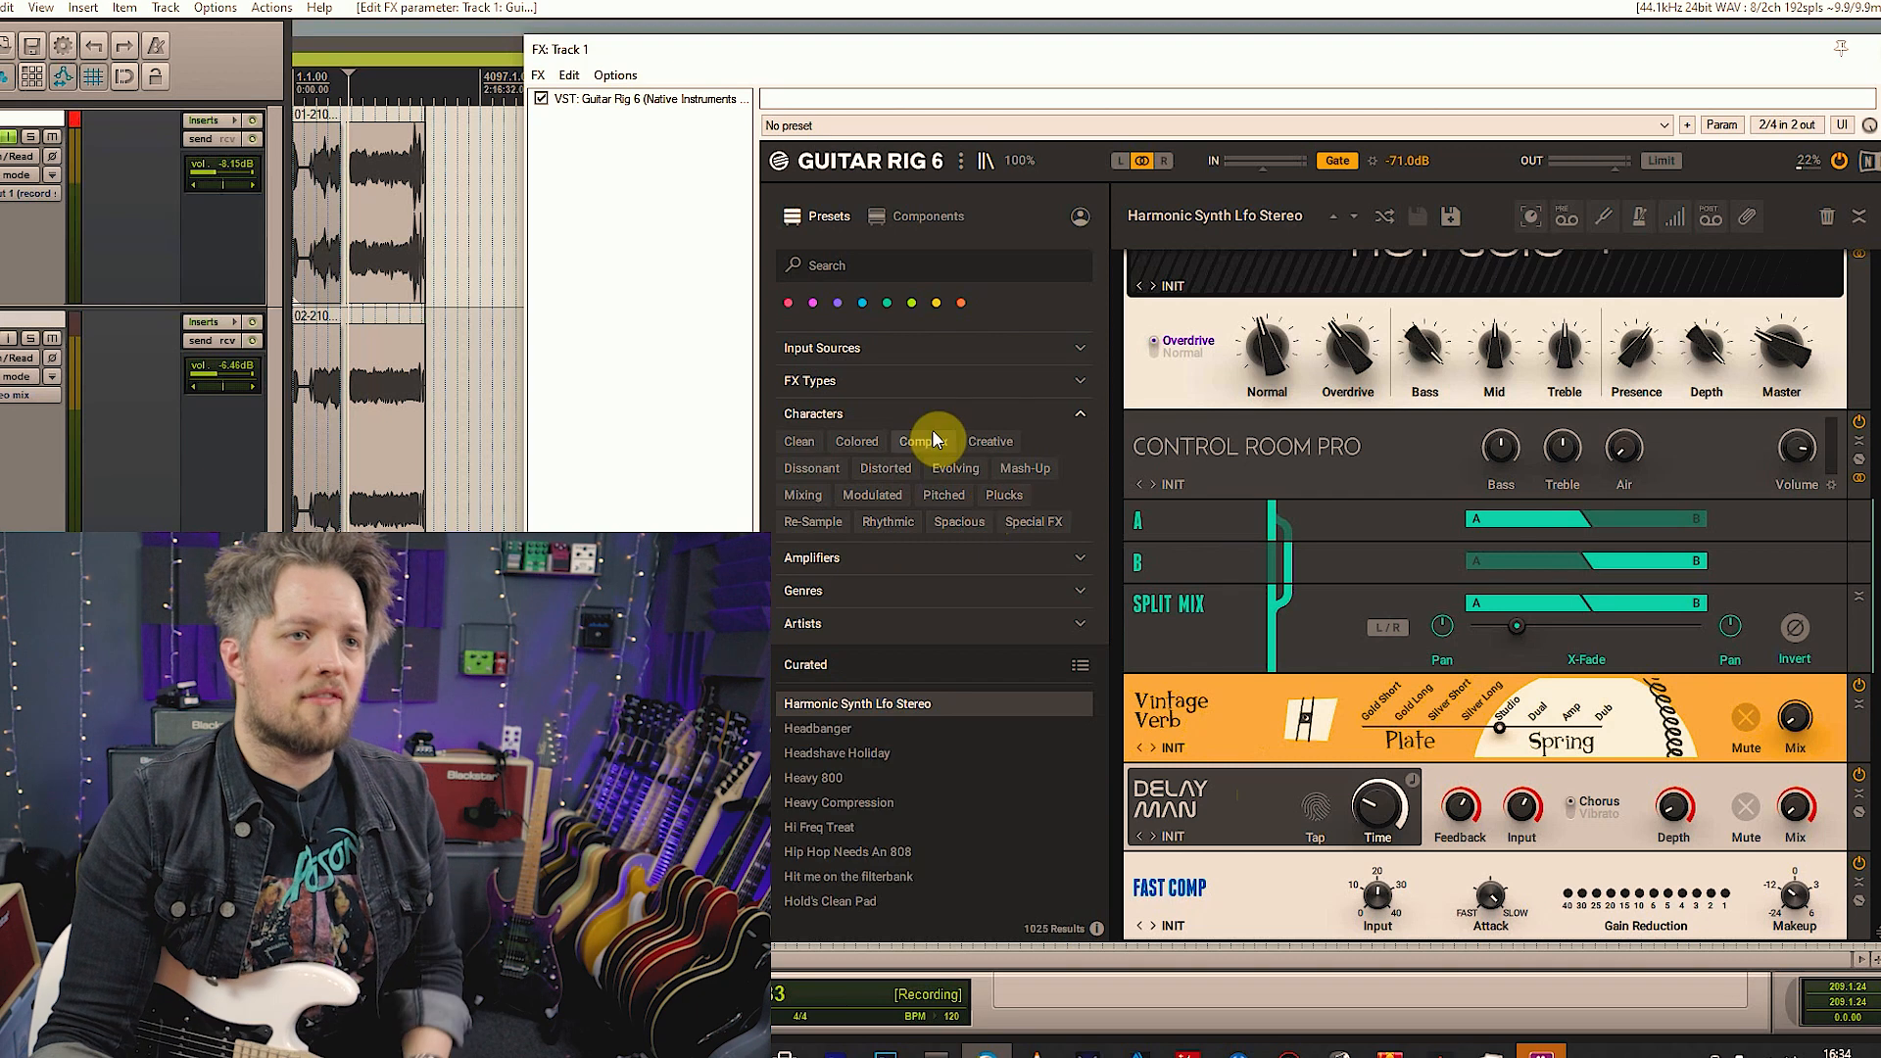
click(932, 412)
click(911, 447)
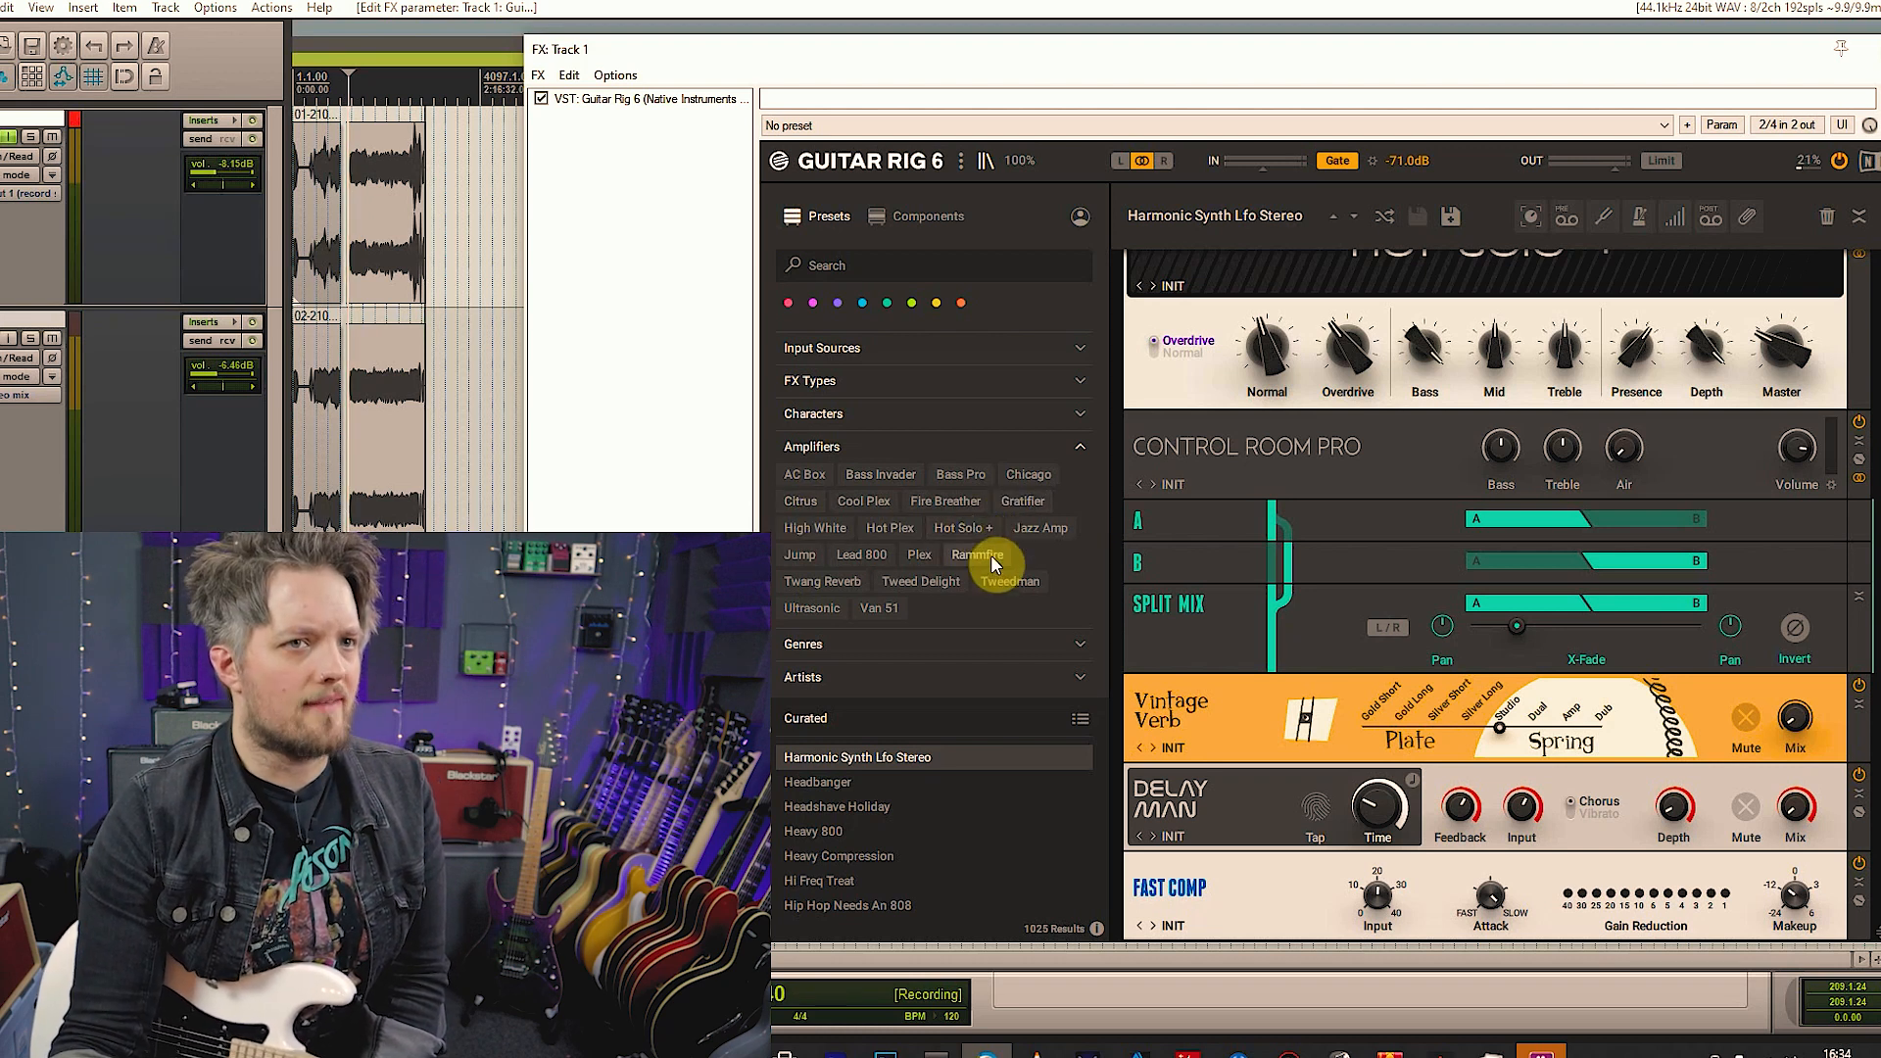
click(949, 580)
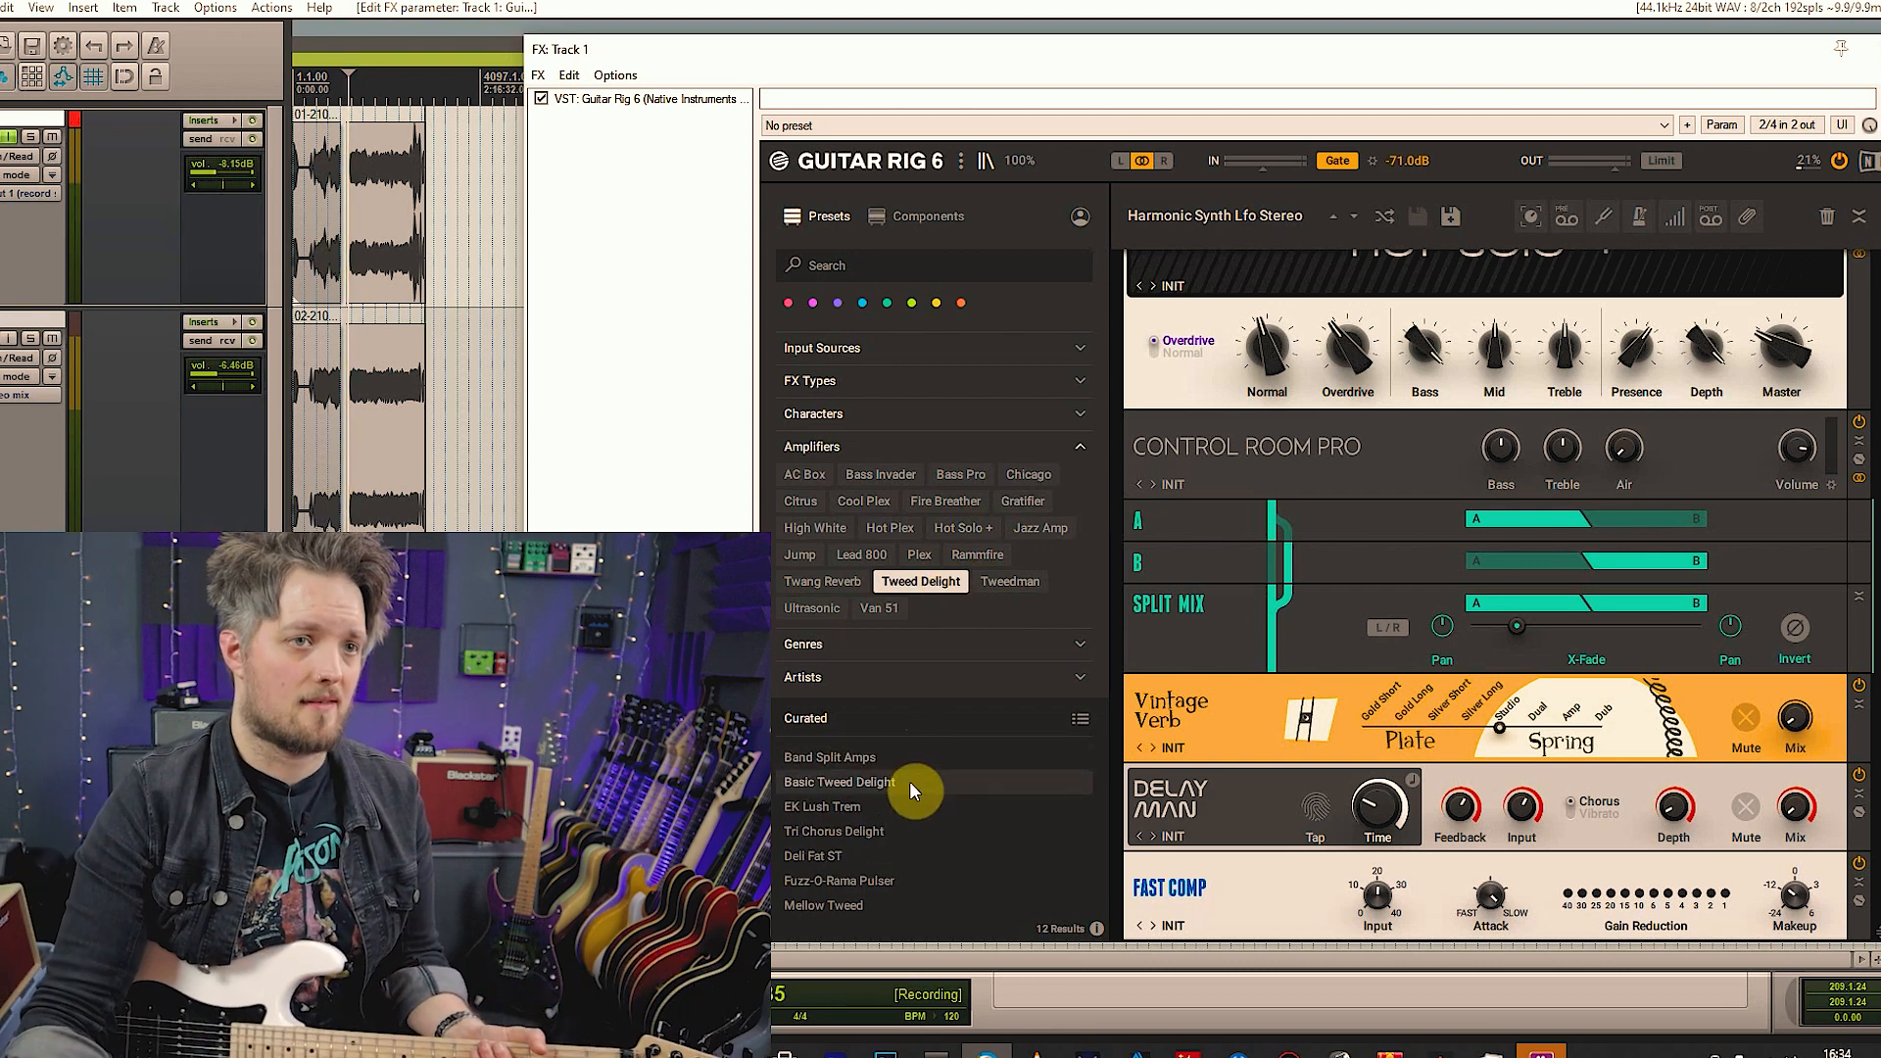
Audition the EK Lush Trem, Mellow Tweed and Basic Tweed Delight presets
click(897, 807)
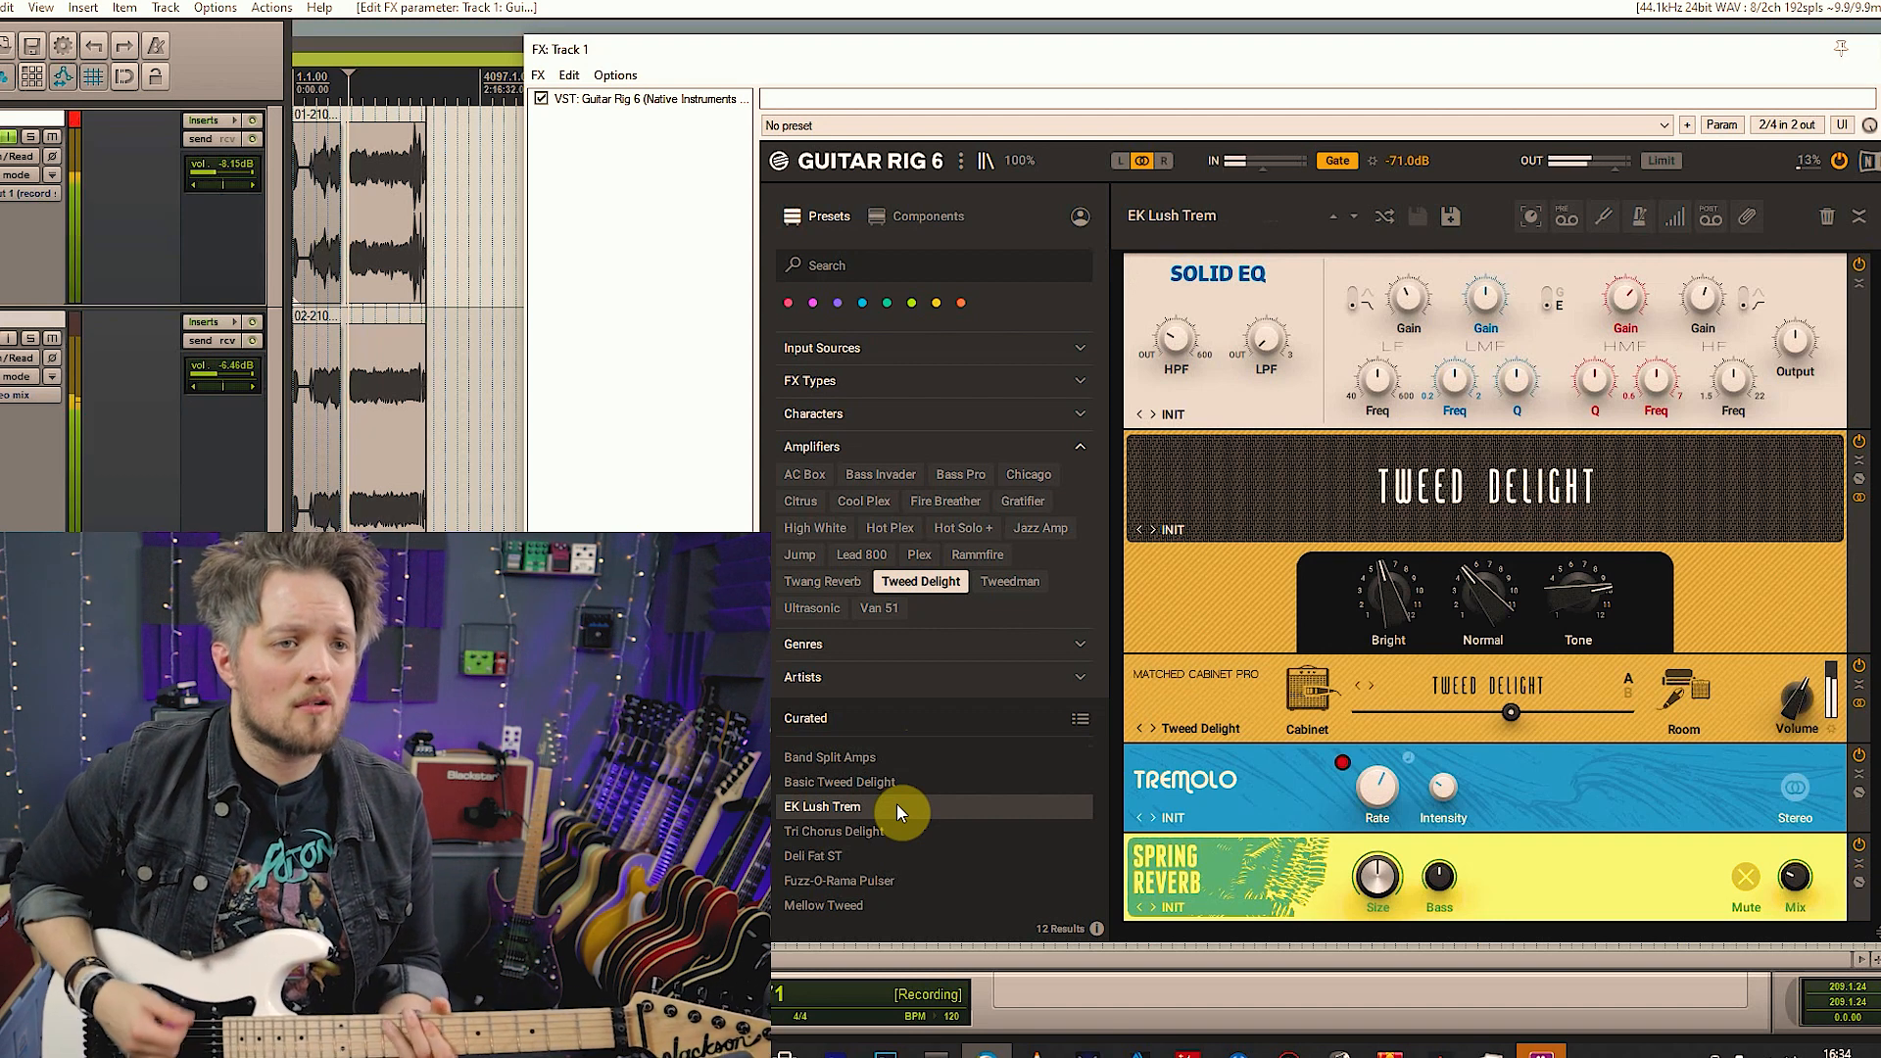
click(828, 897)
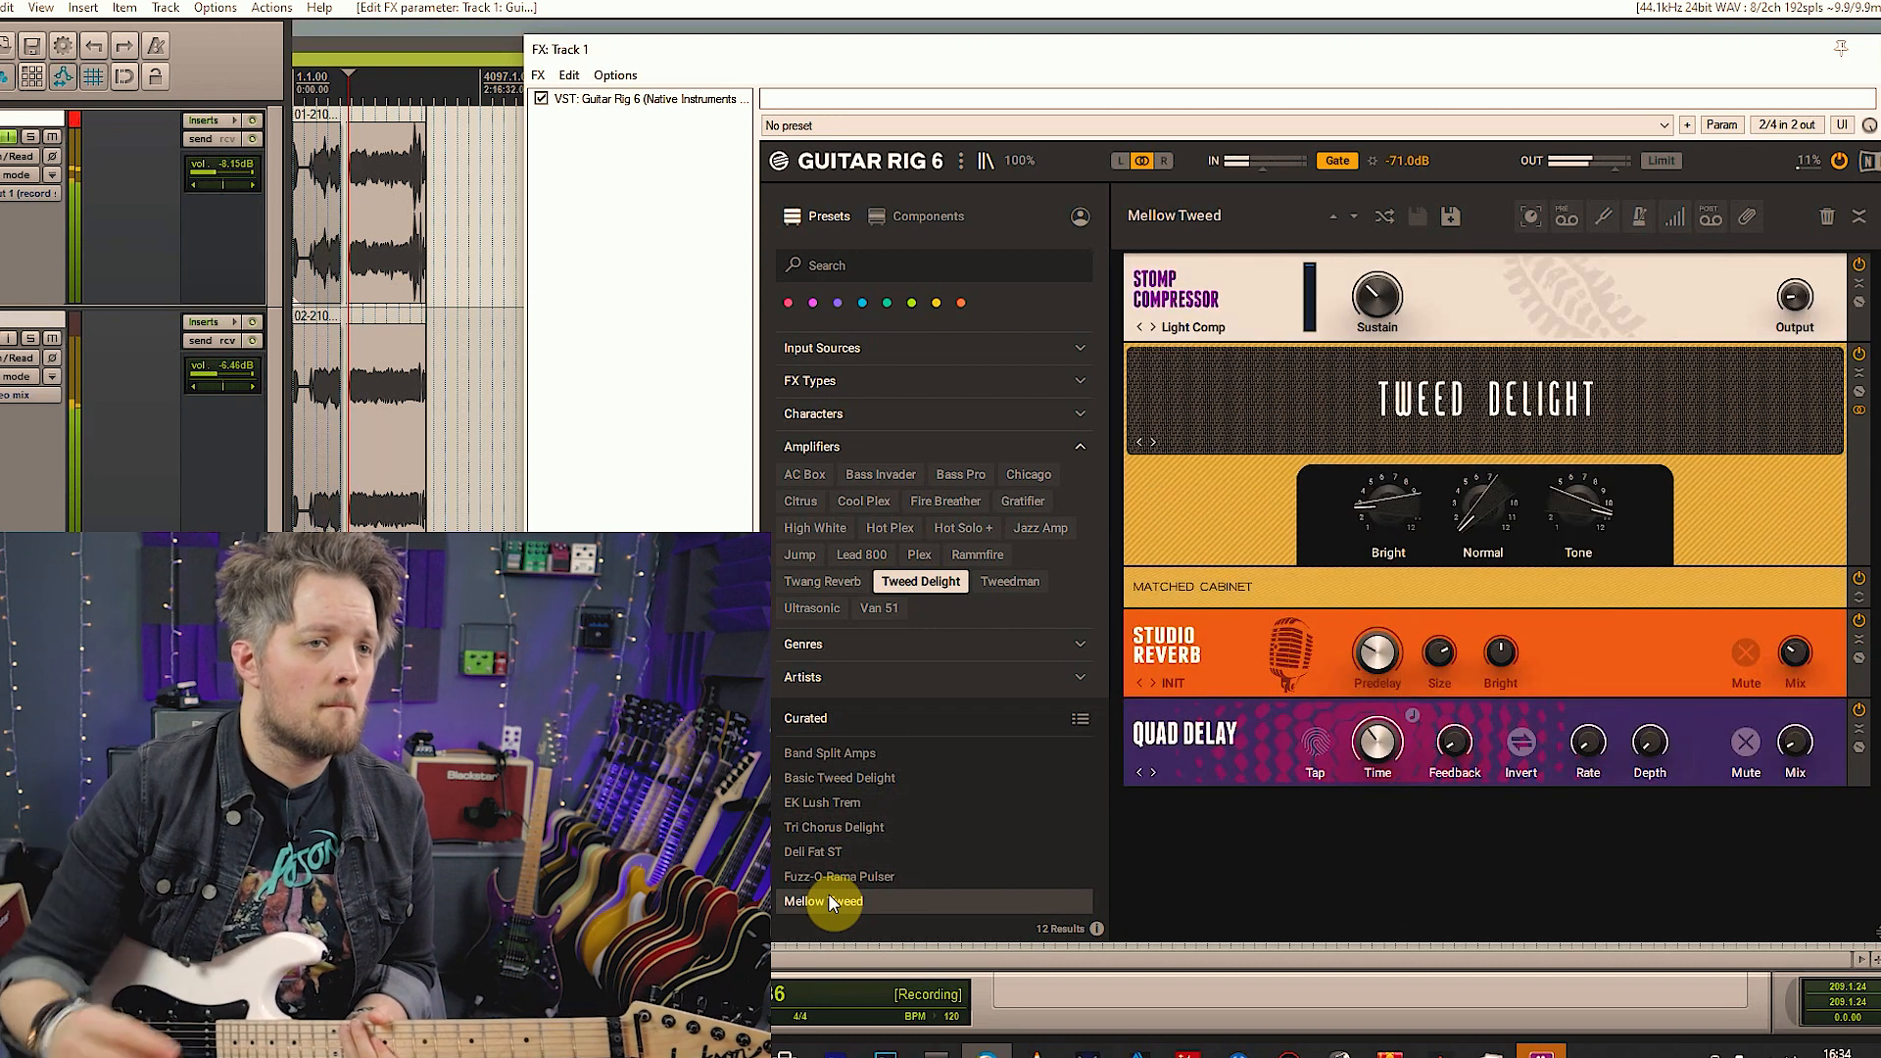
click(894, 776)
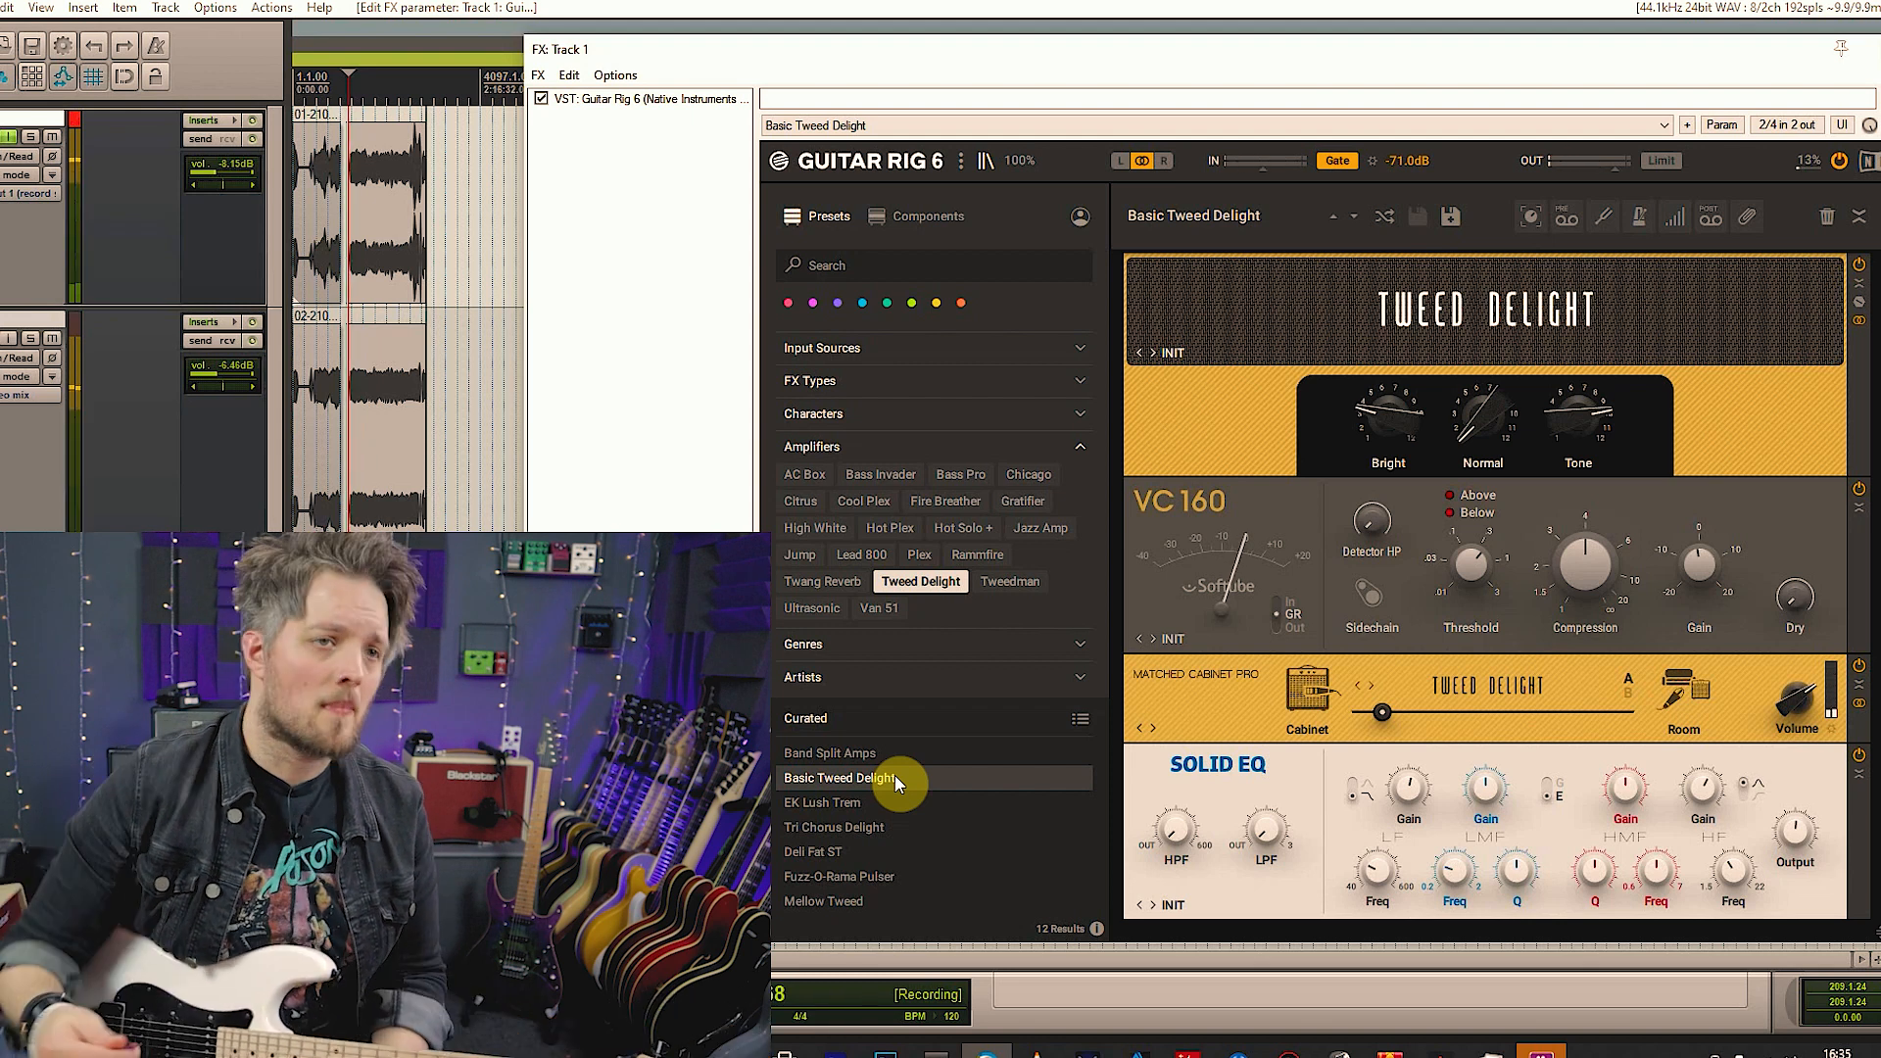
Change the amplifier filter from Tweed Delight to Plex and audition the Classic Rock Rig and Auto Rhythm presets
click(921, 581)
click(919, 554)
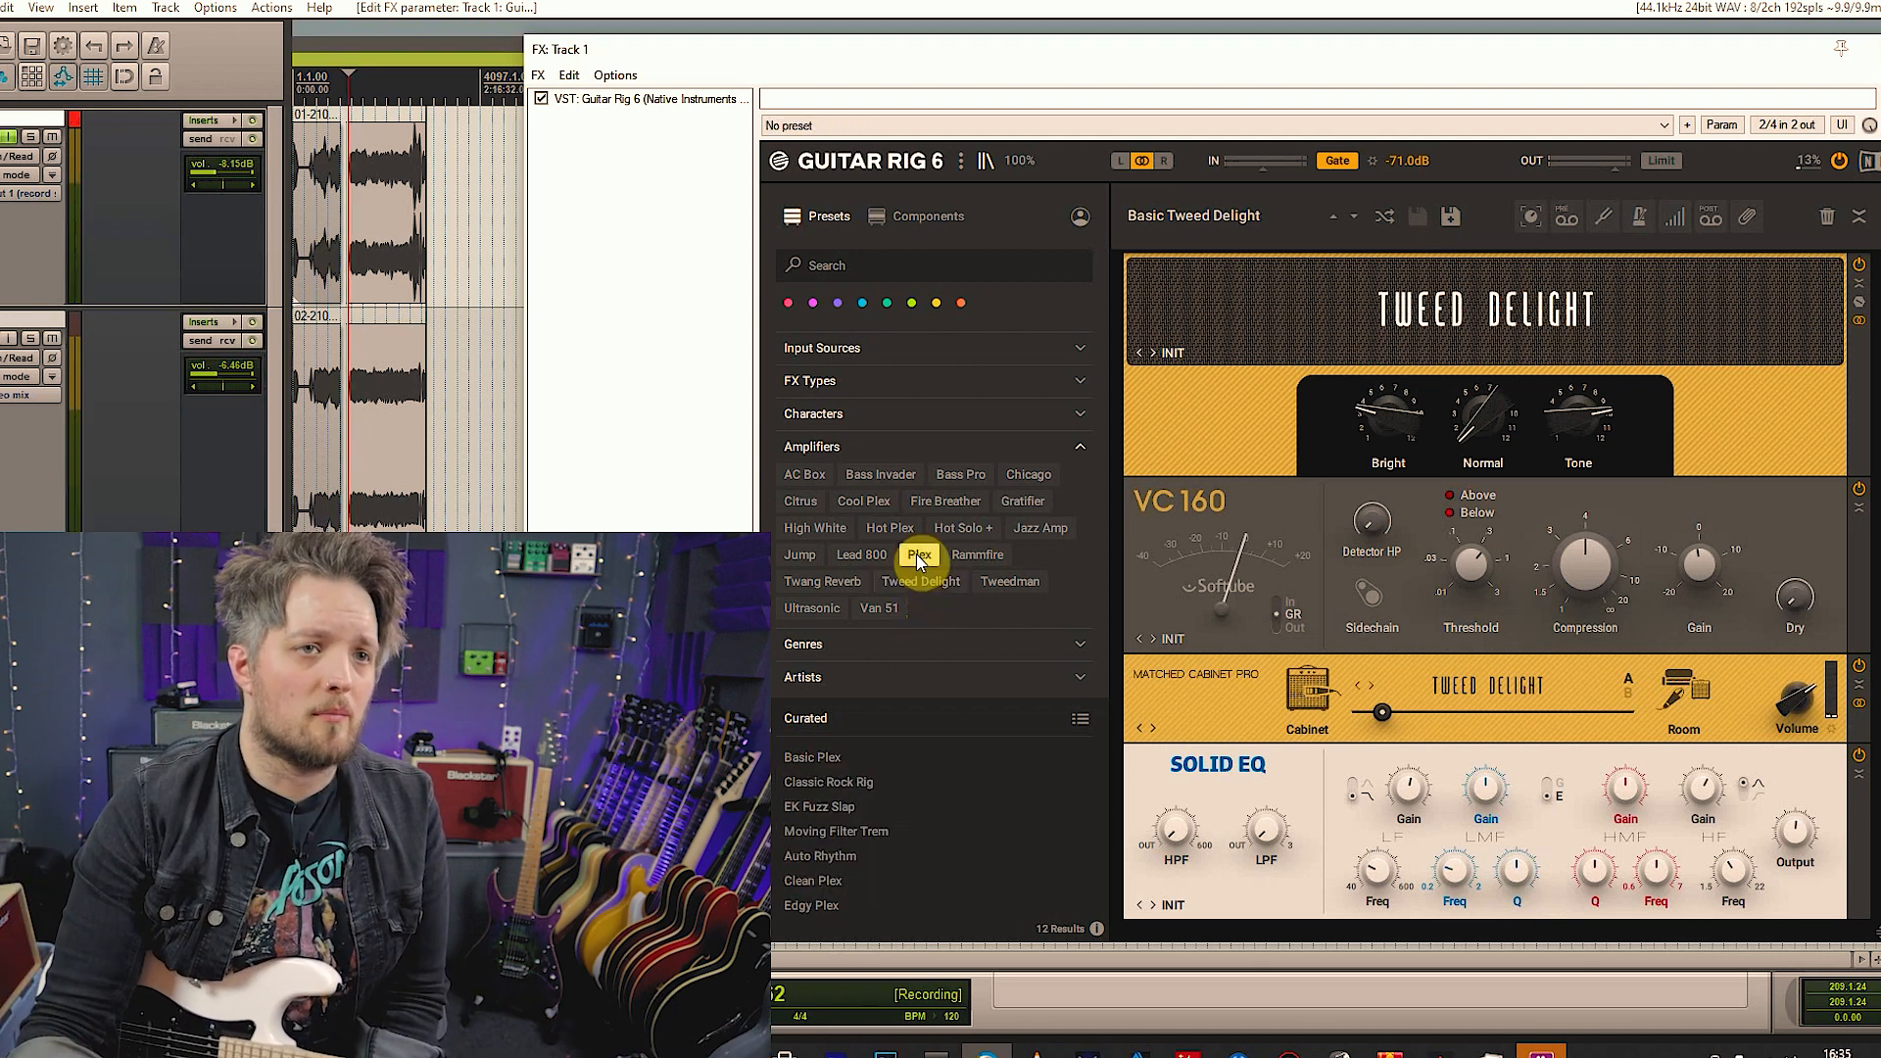
click(870, 784)
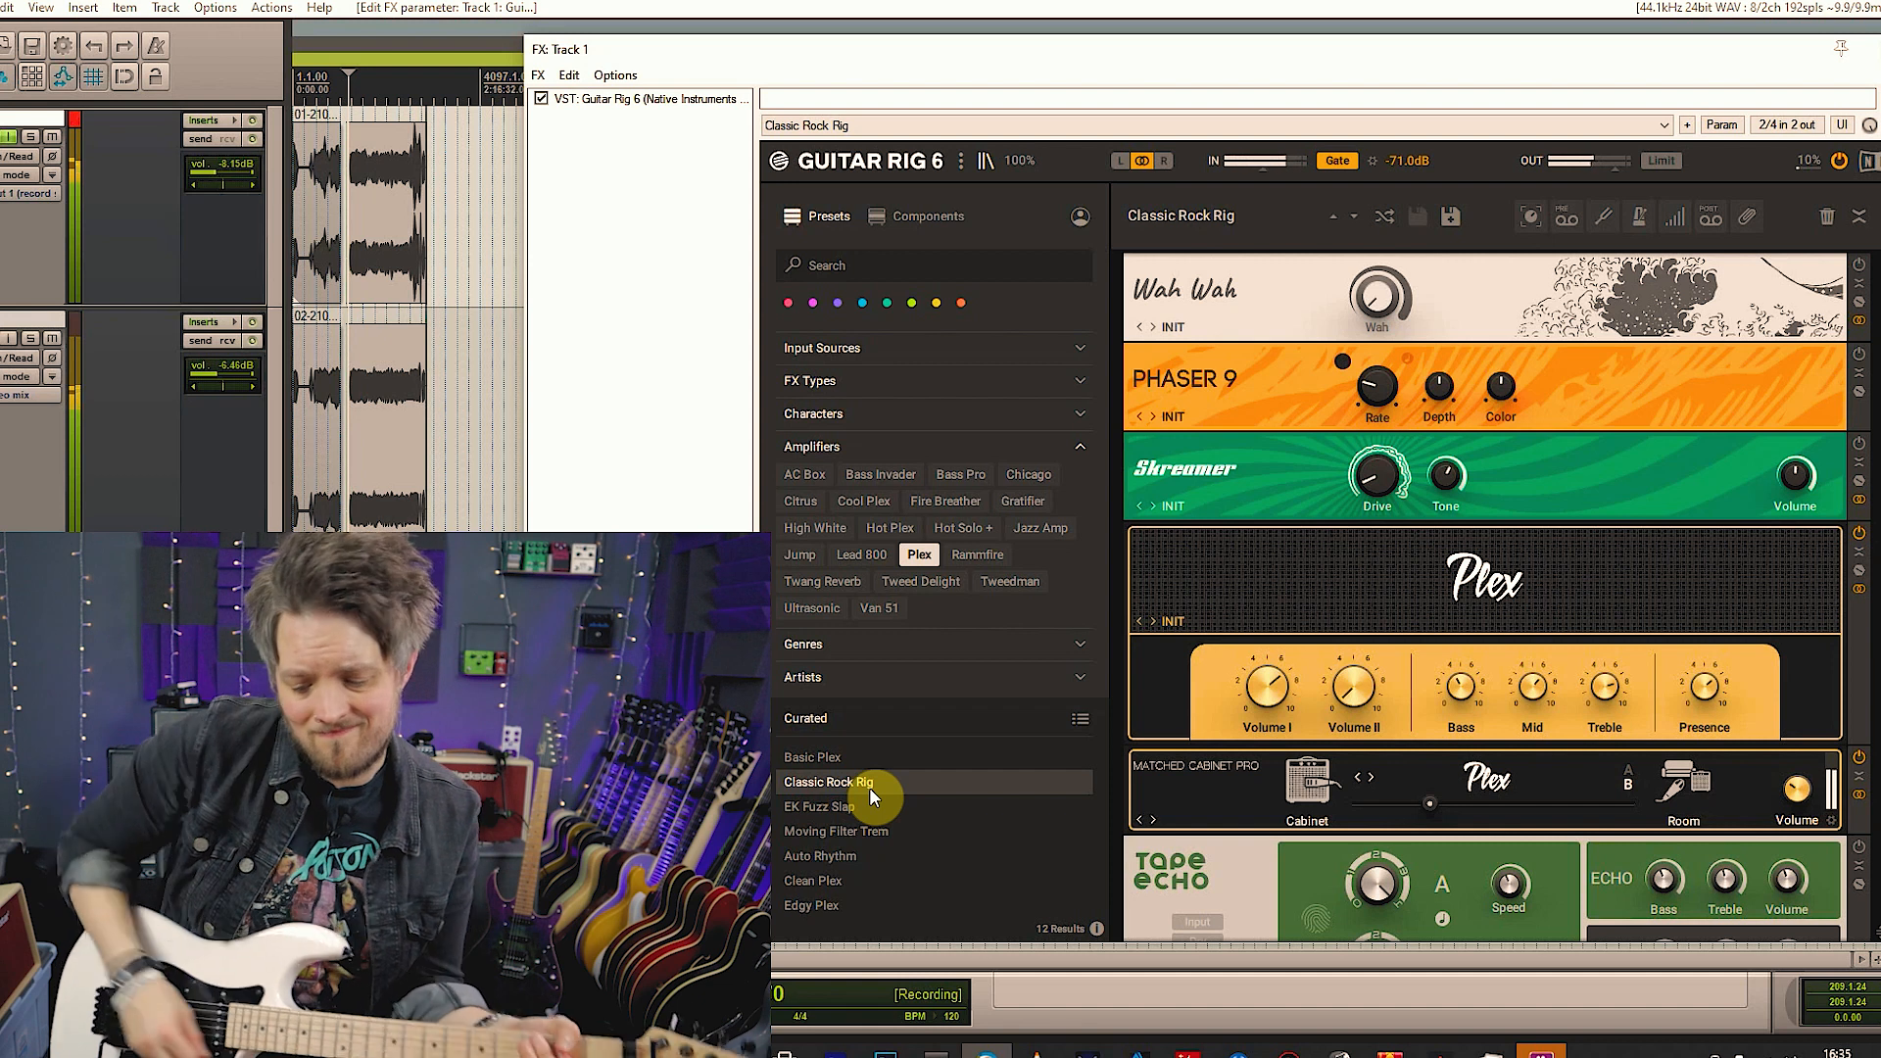
click(858, 848)
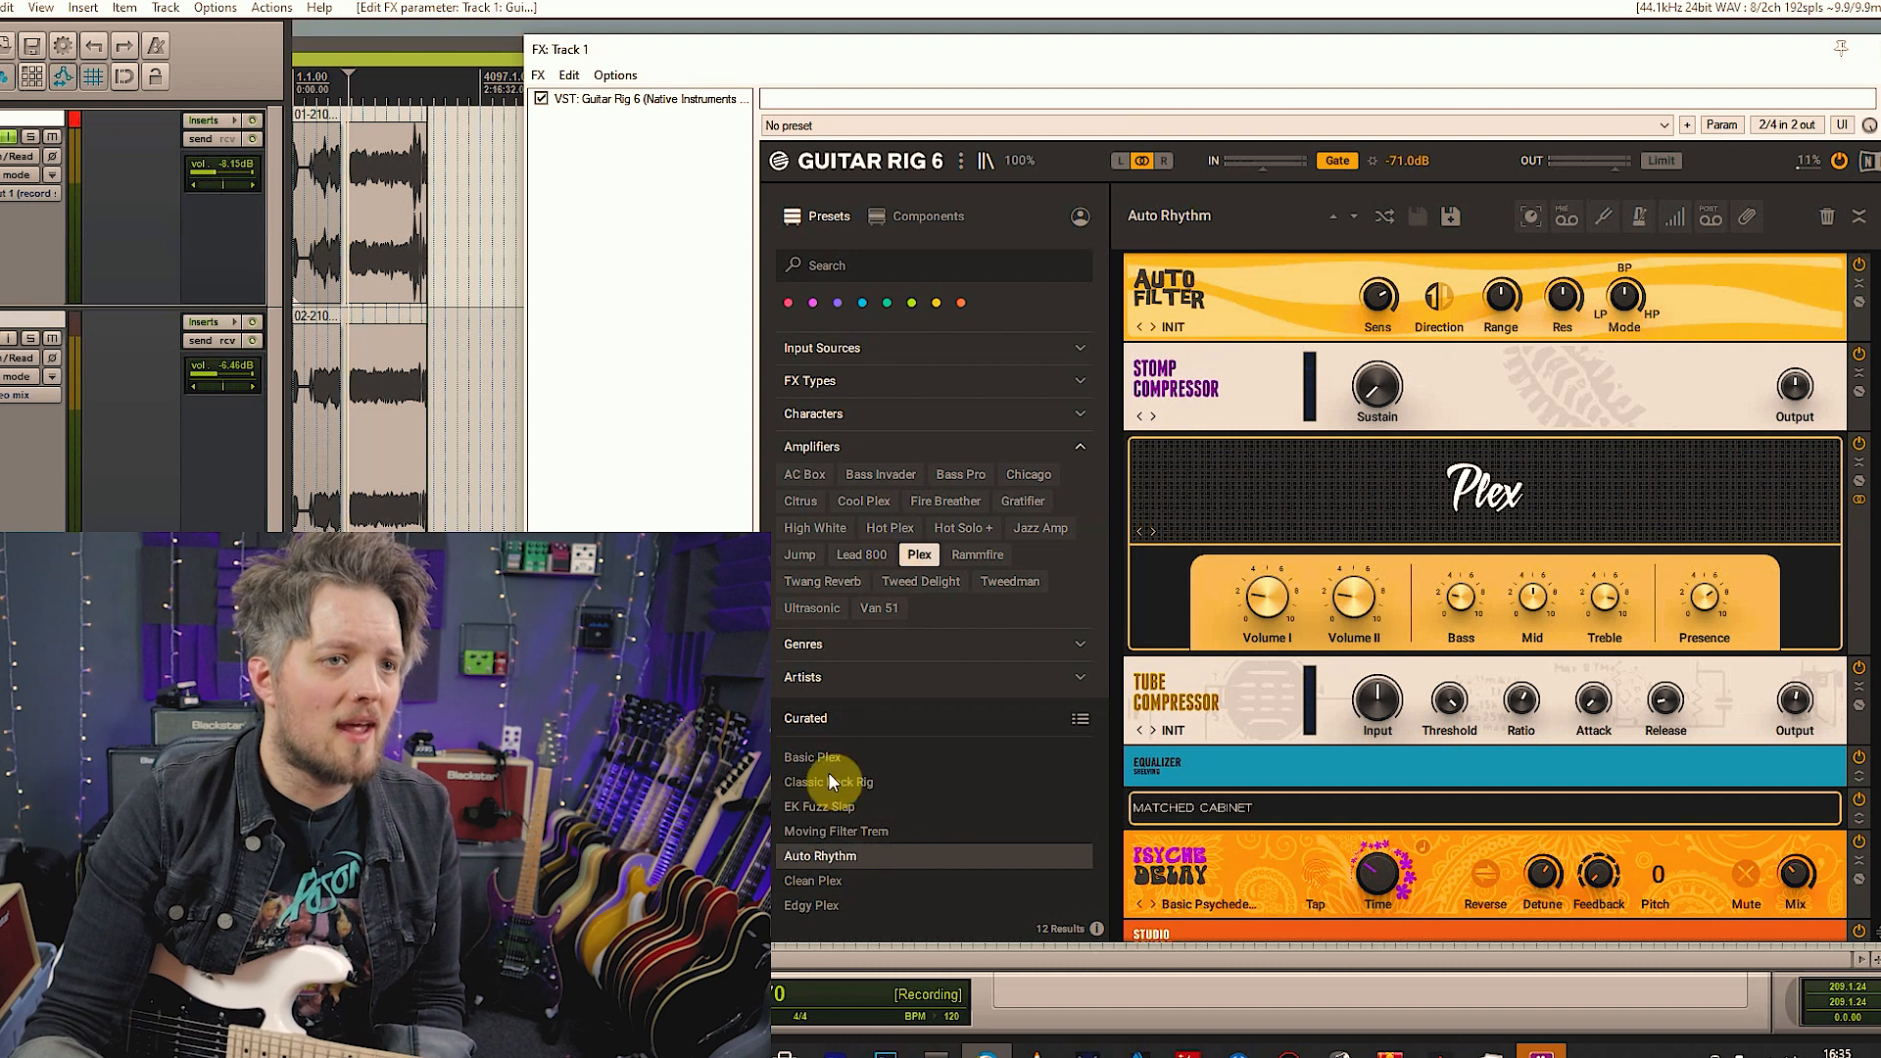
Audition Hot Solo Lead under the Hot Solo + amplifier filter and Metalcore Stereo under the Van 51 filter
click(956, 533)
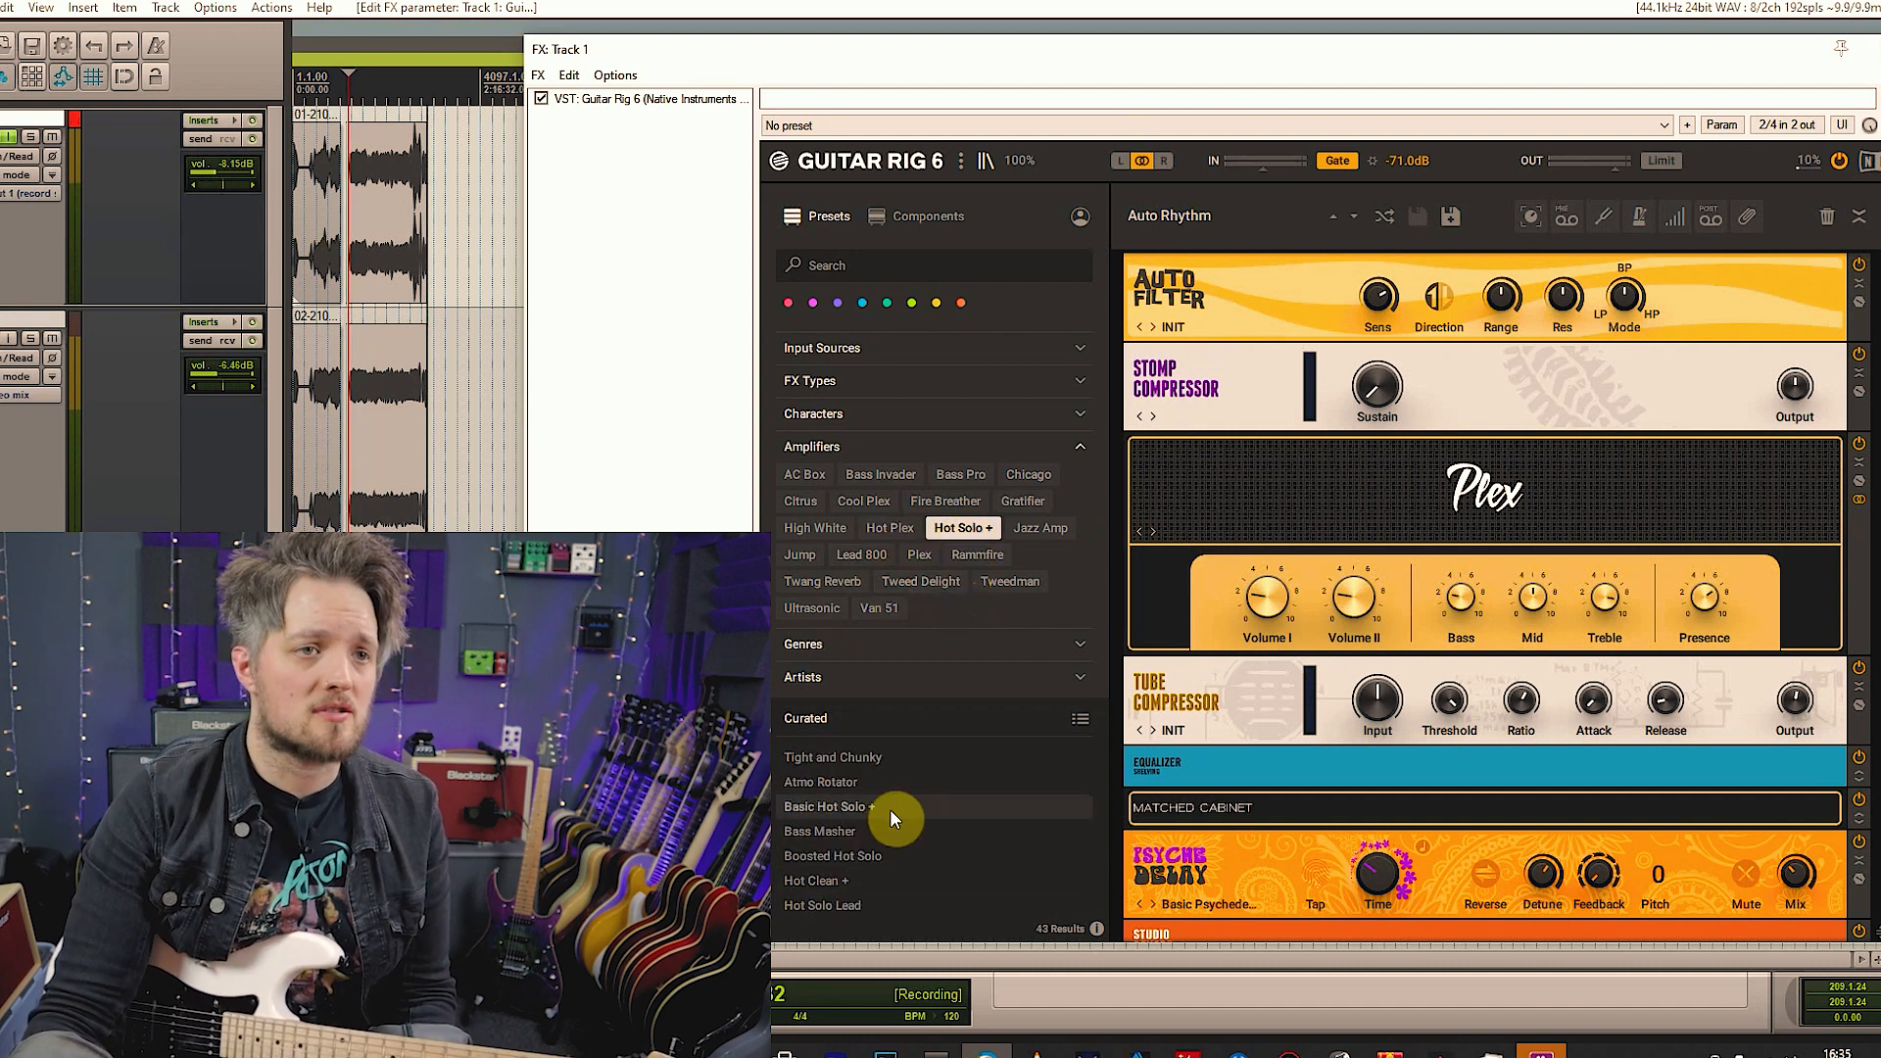
click(839, 904)
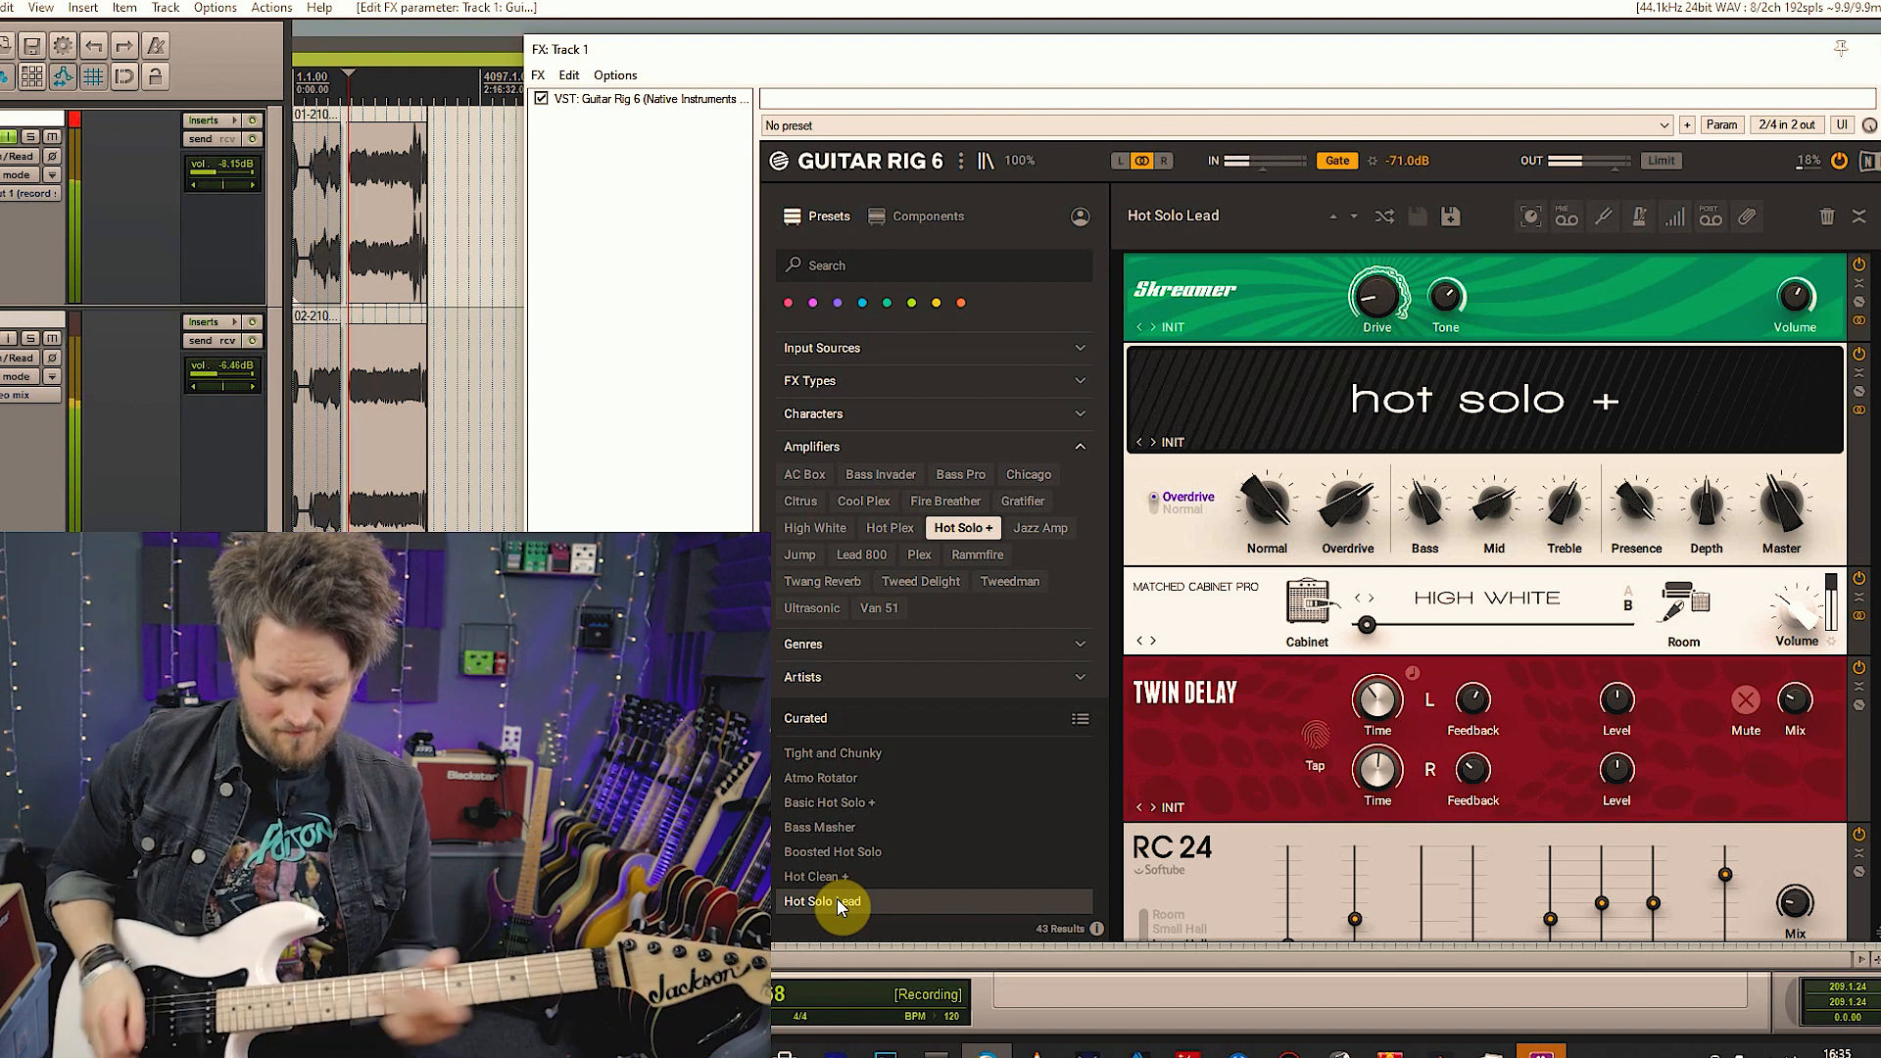
click(877, 609)
click(903, 757)
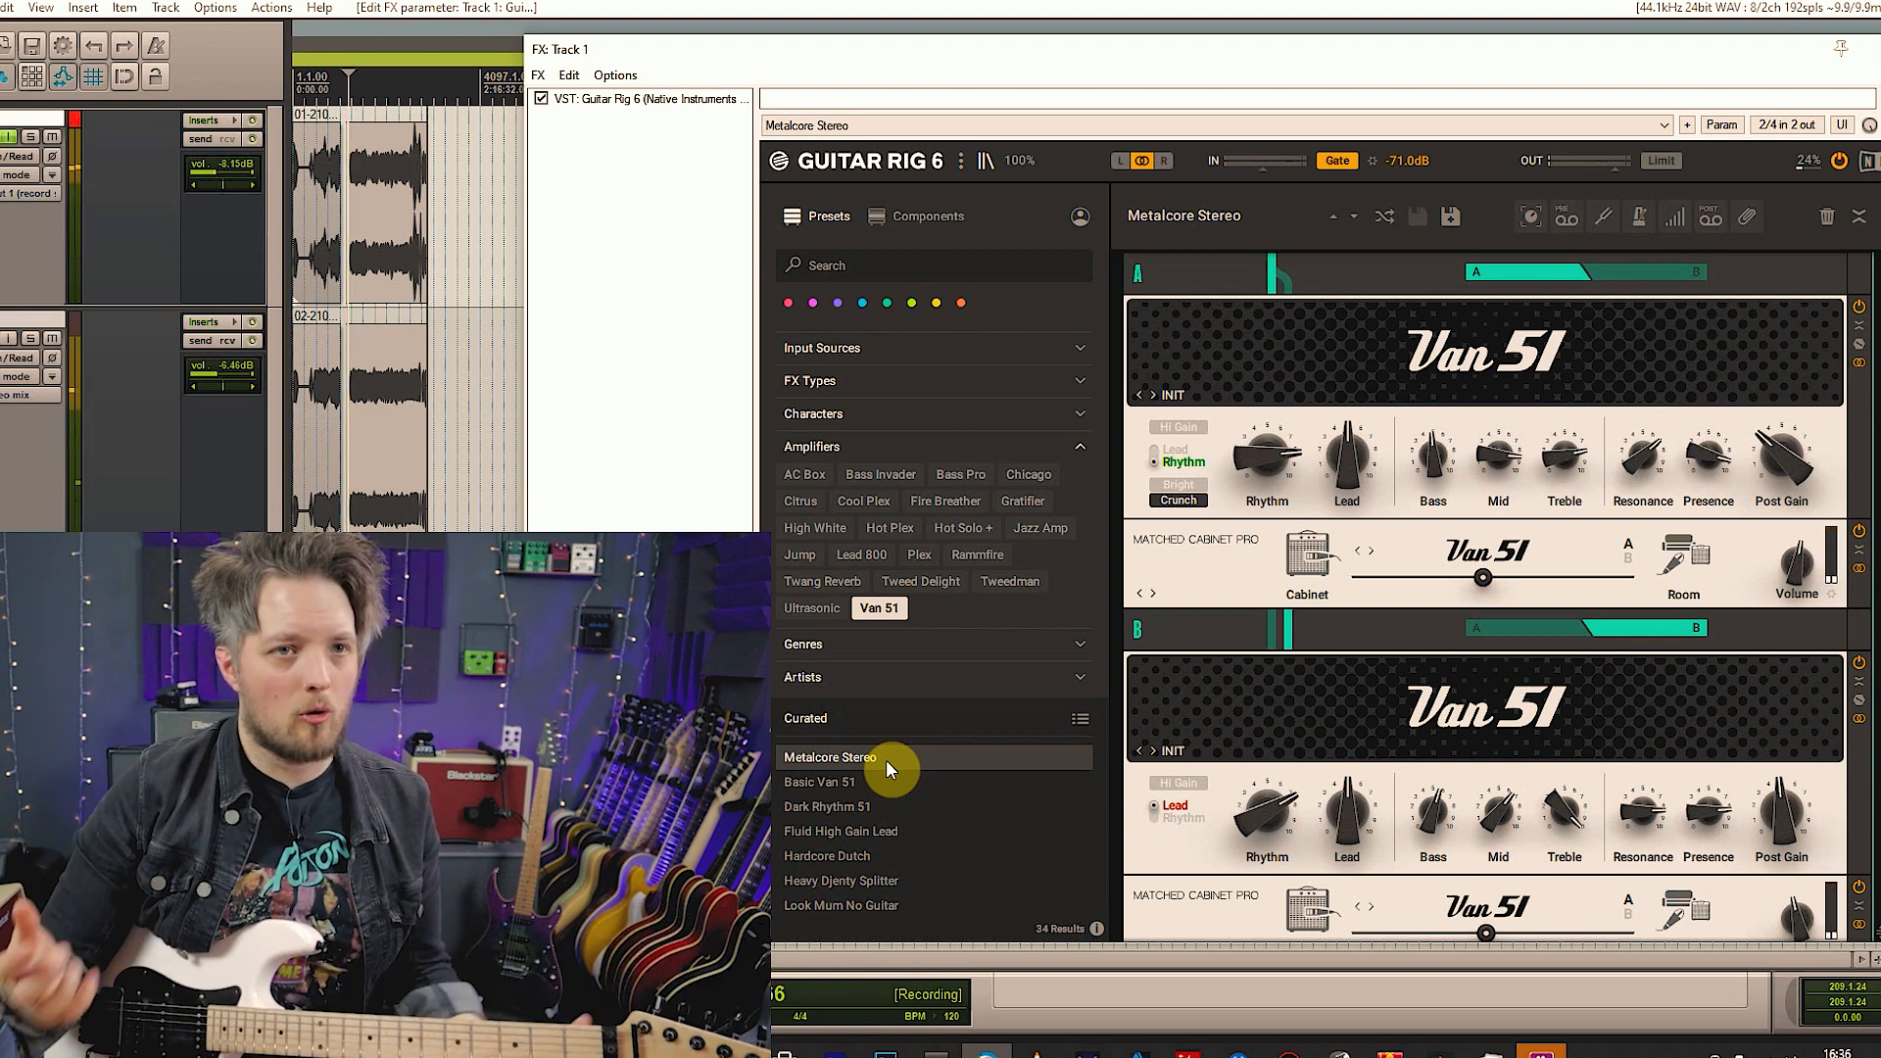
Replace the Van 51 amplifier filter with the Country genre filter and load the Basic Chicago preset
click(877, 608)
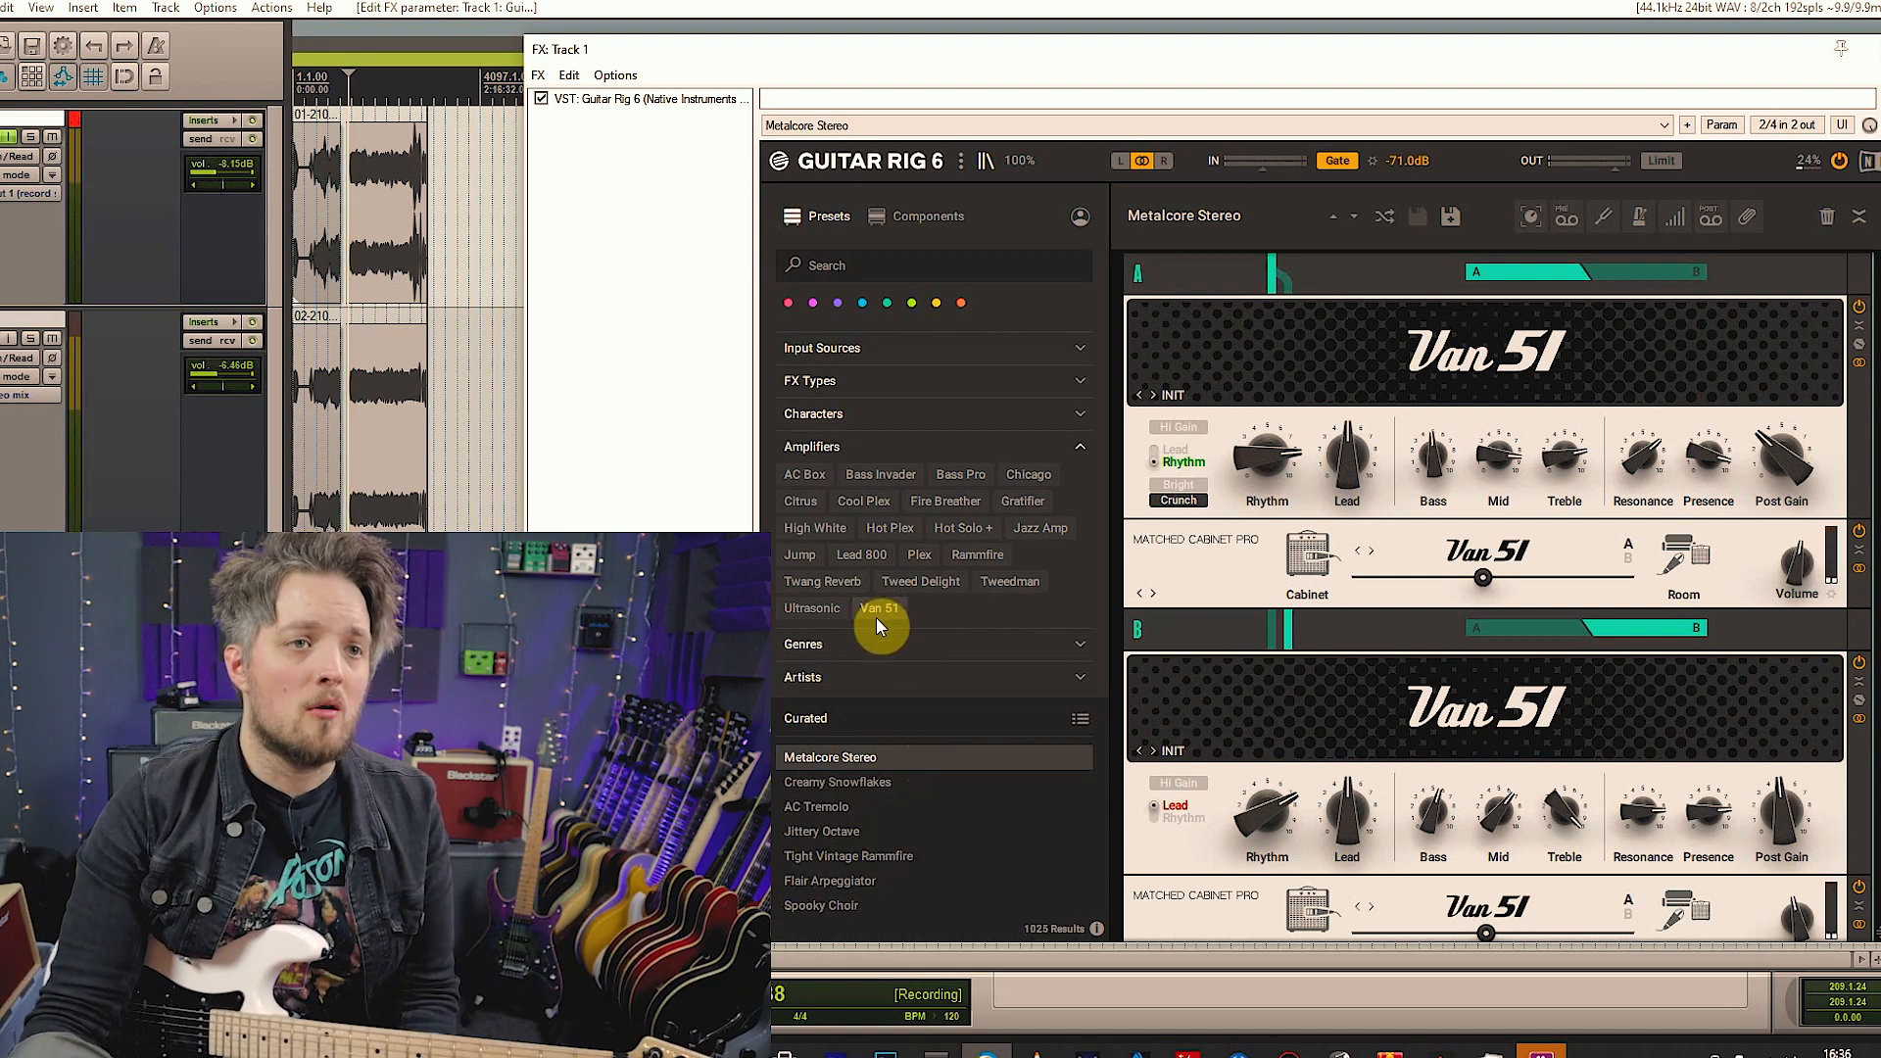
click(844, 643)
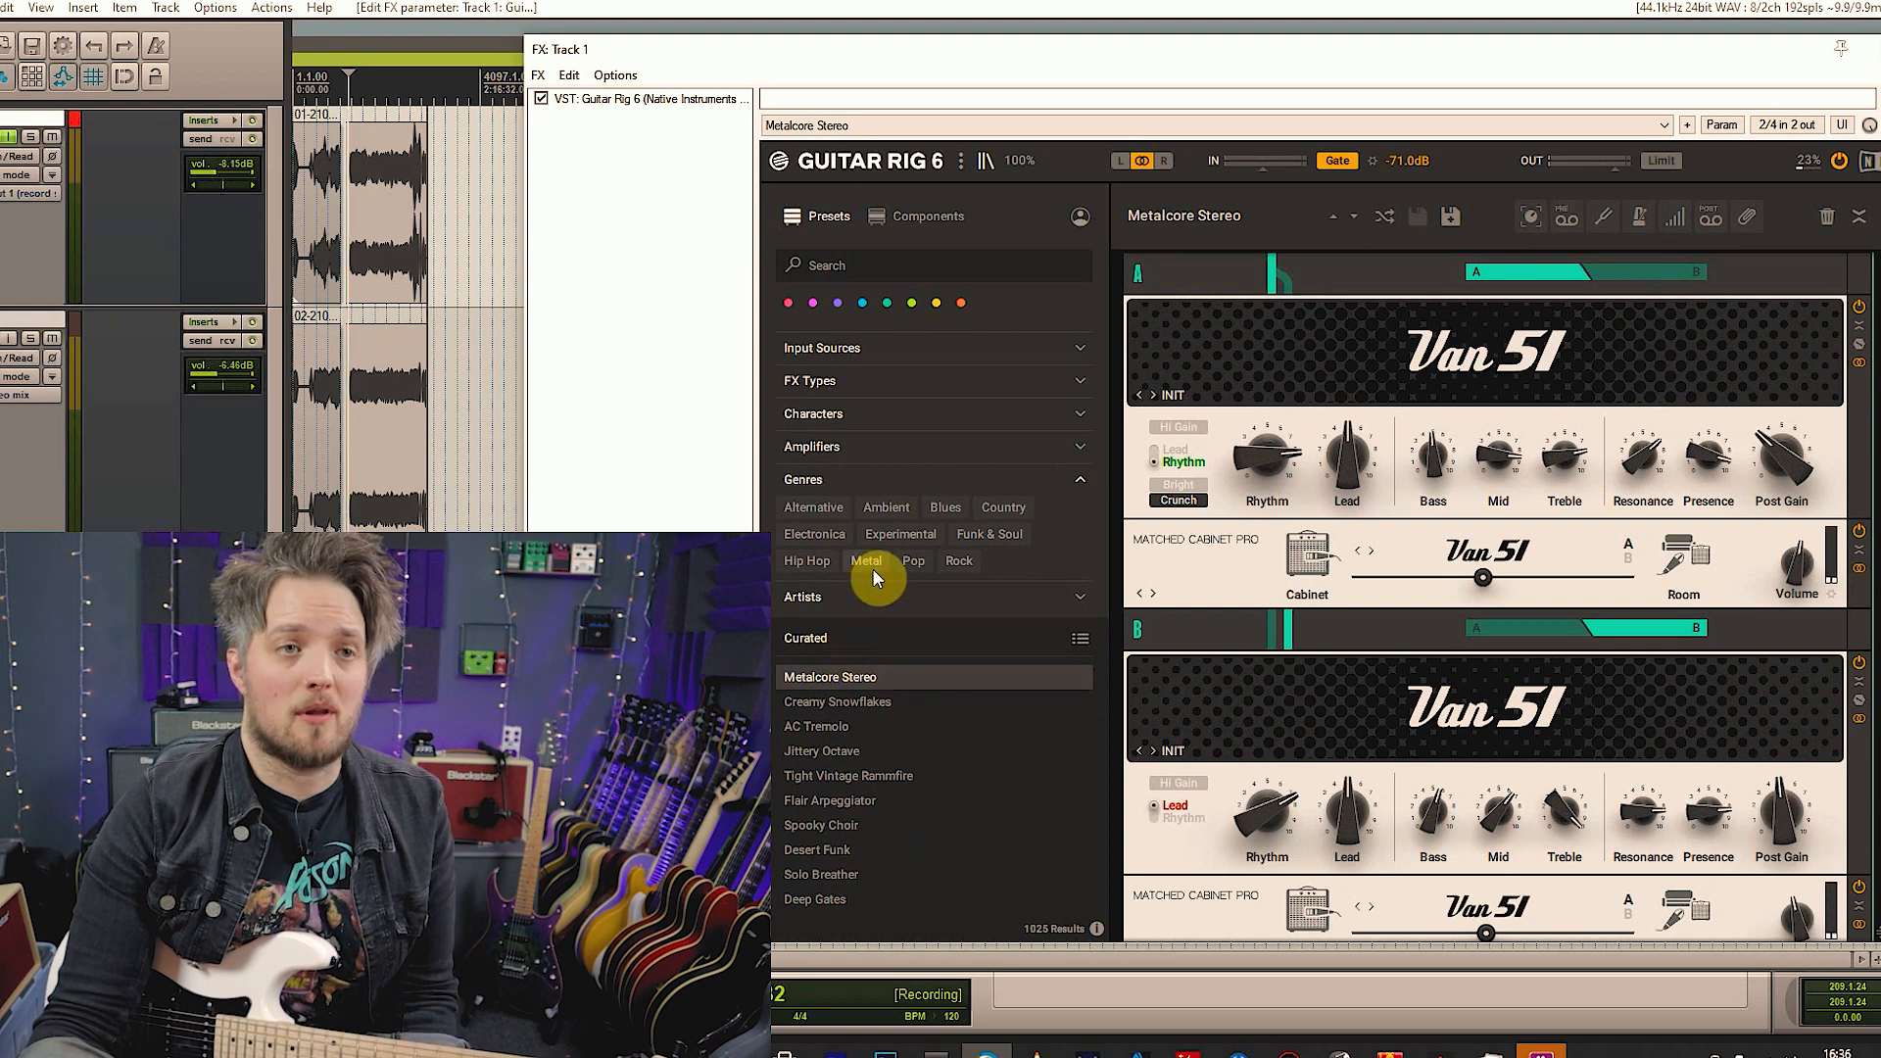
click(990, 509)
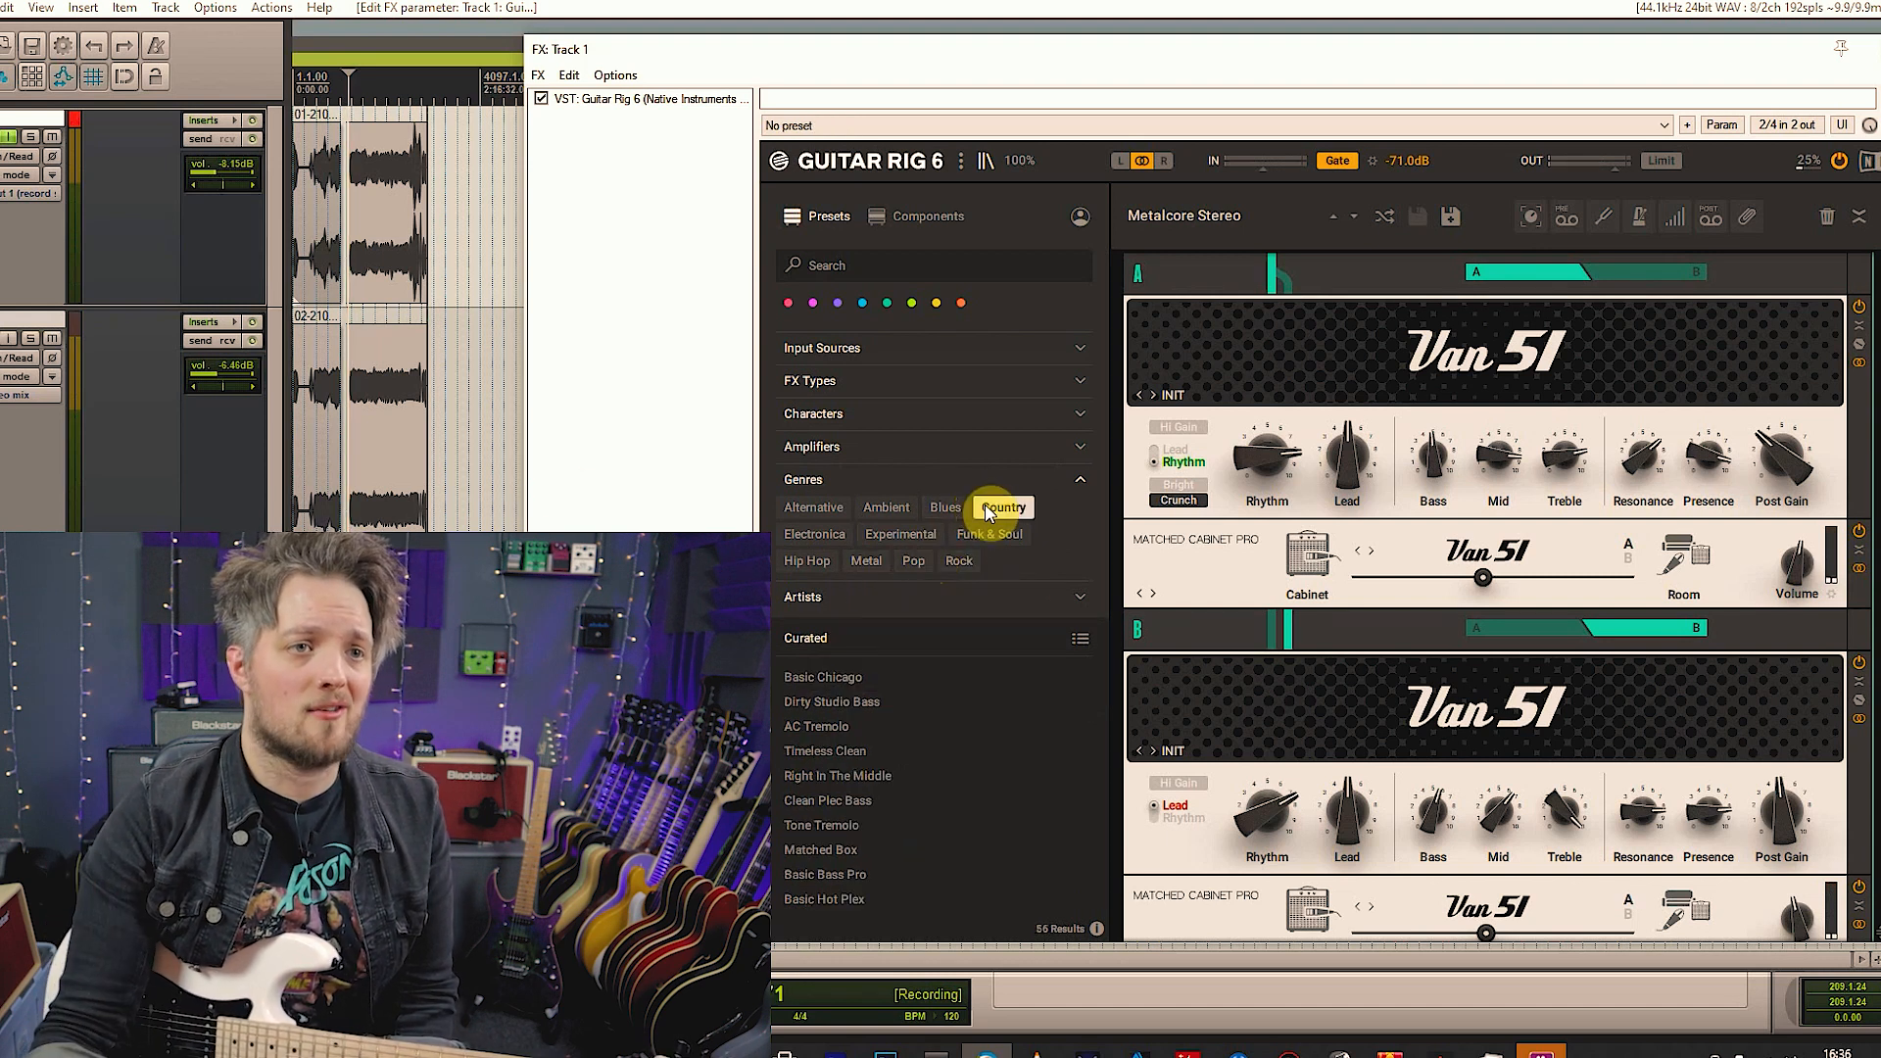
click(822, 677)
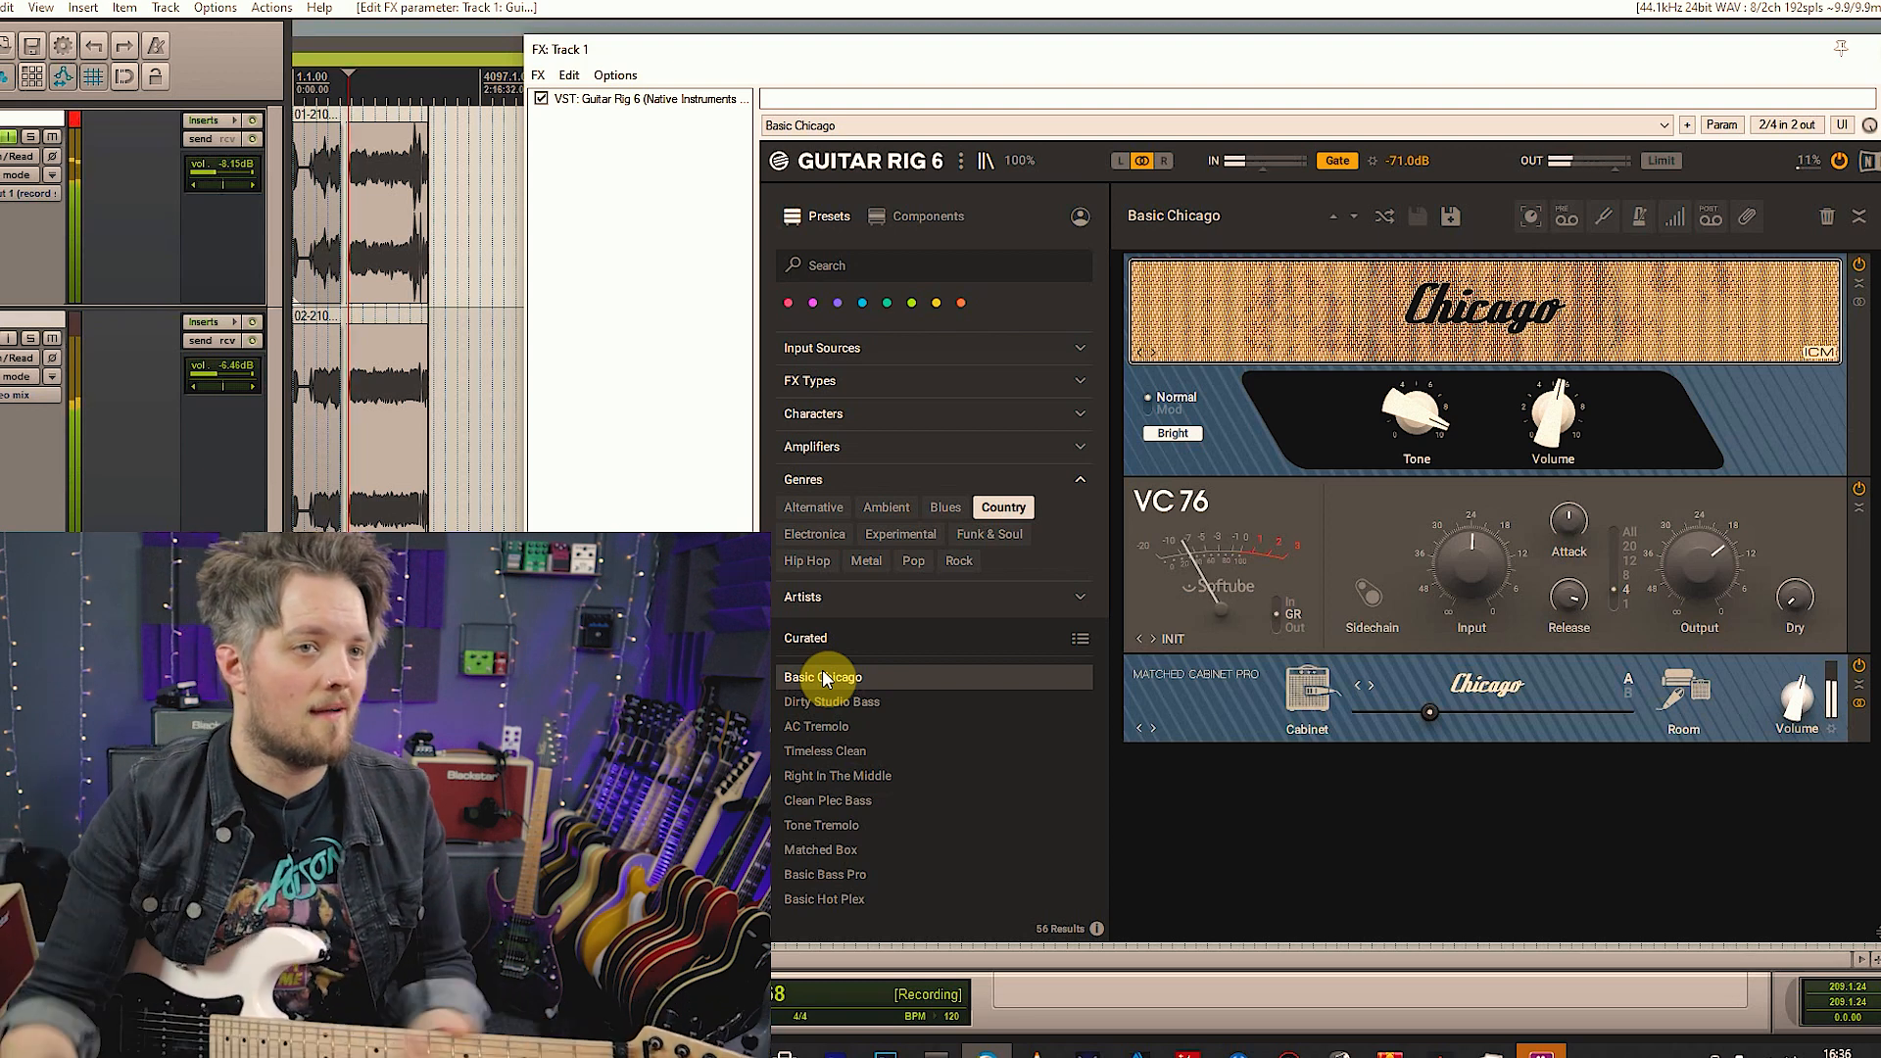
Audition Freak Funk under the Funk & Soul genre, and Dusty Vinyl and Dirt Injector under Hip Hop
click(985, 534)
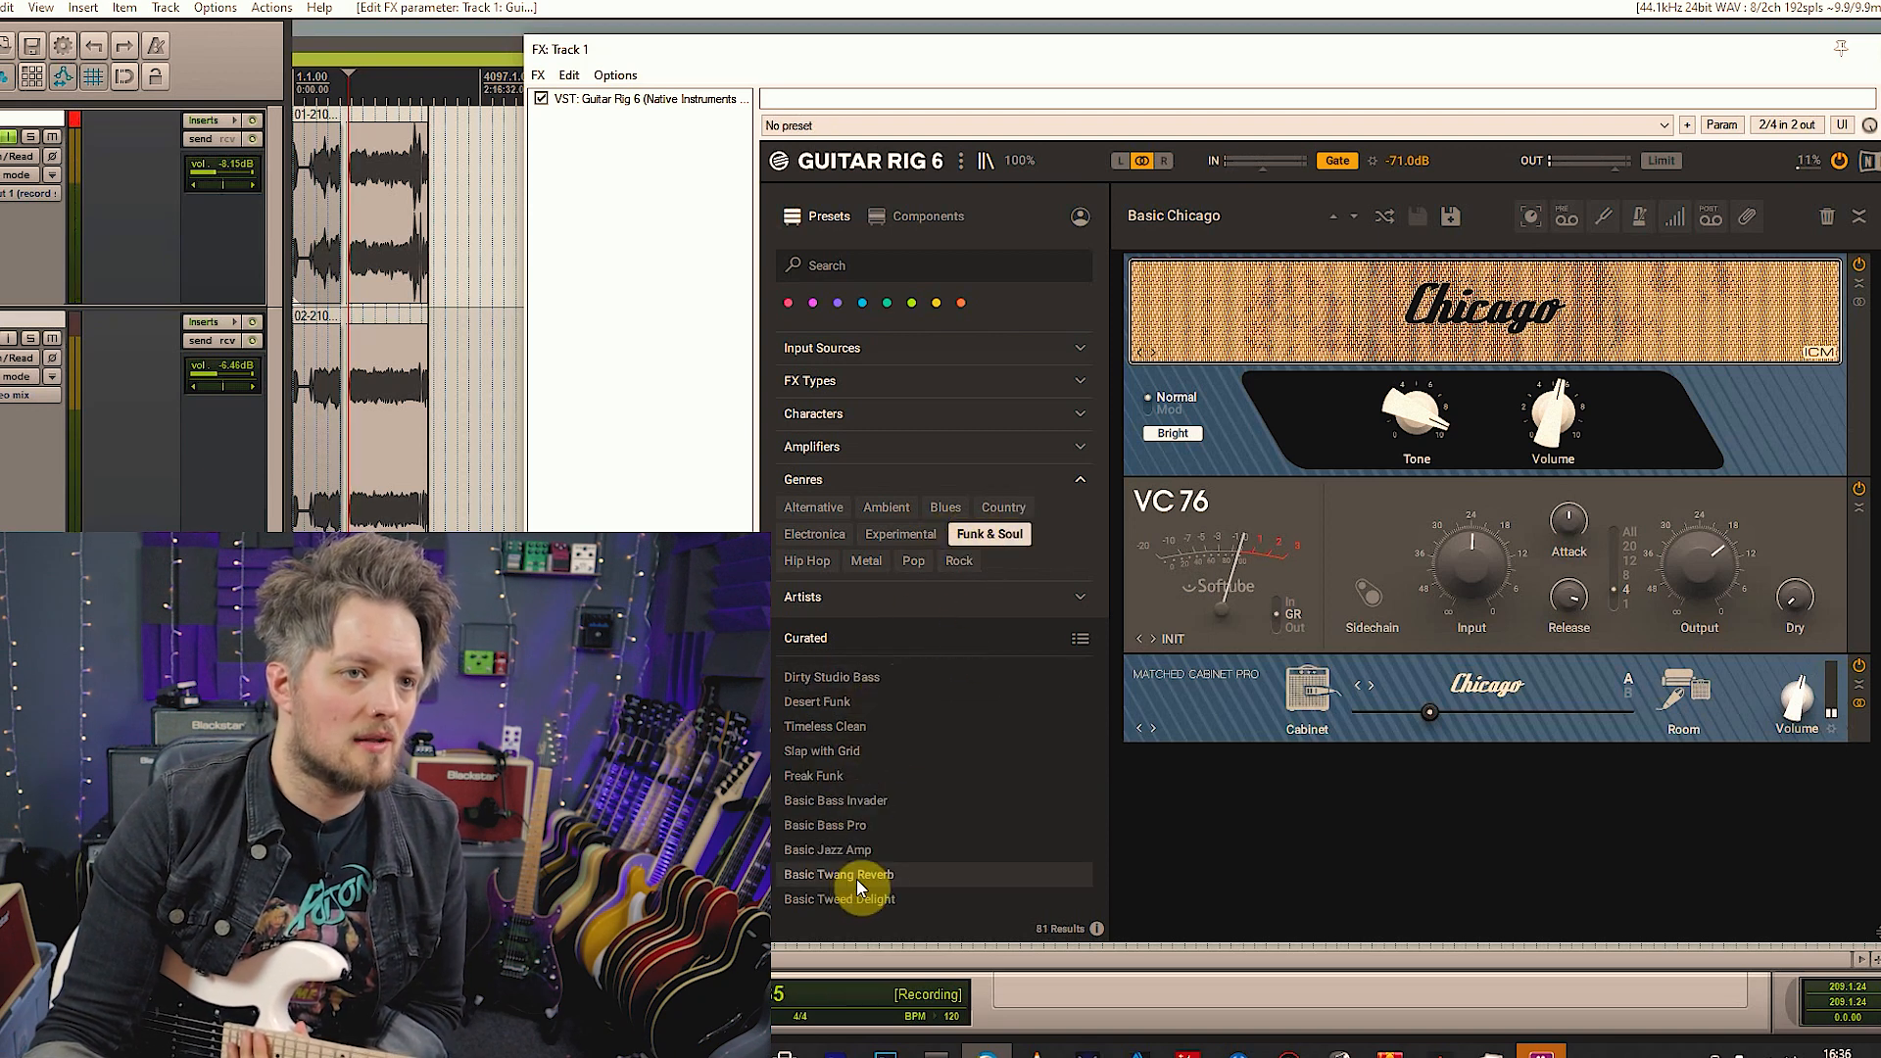
click(890, 774)
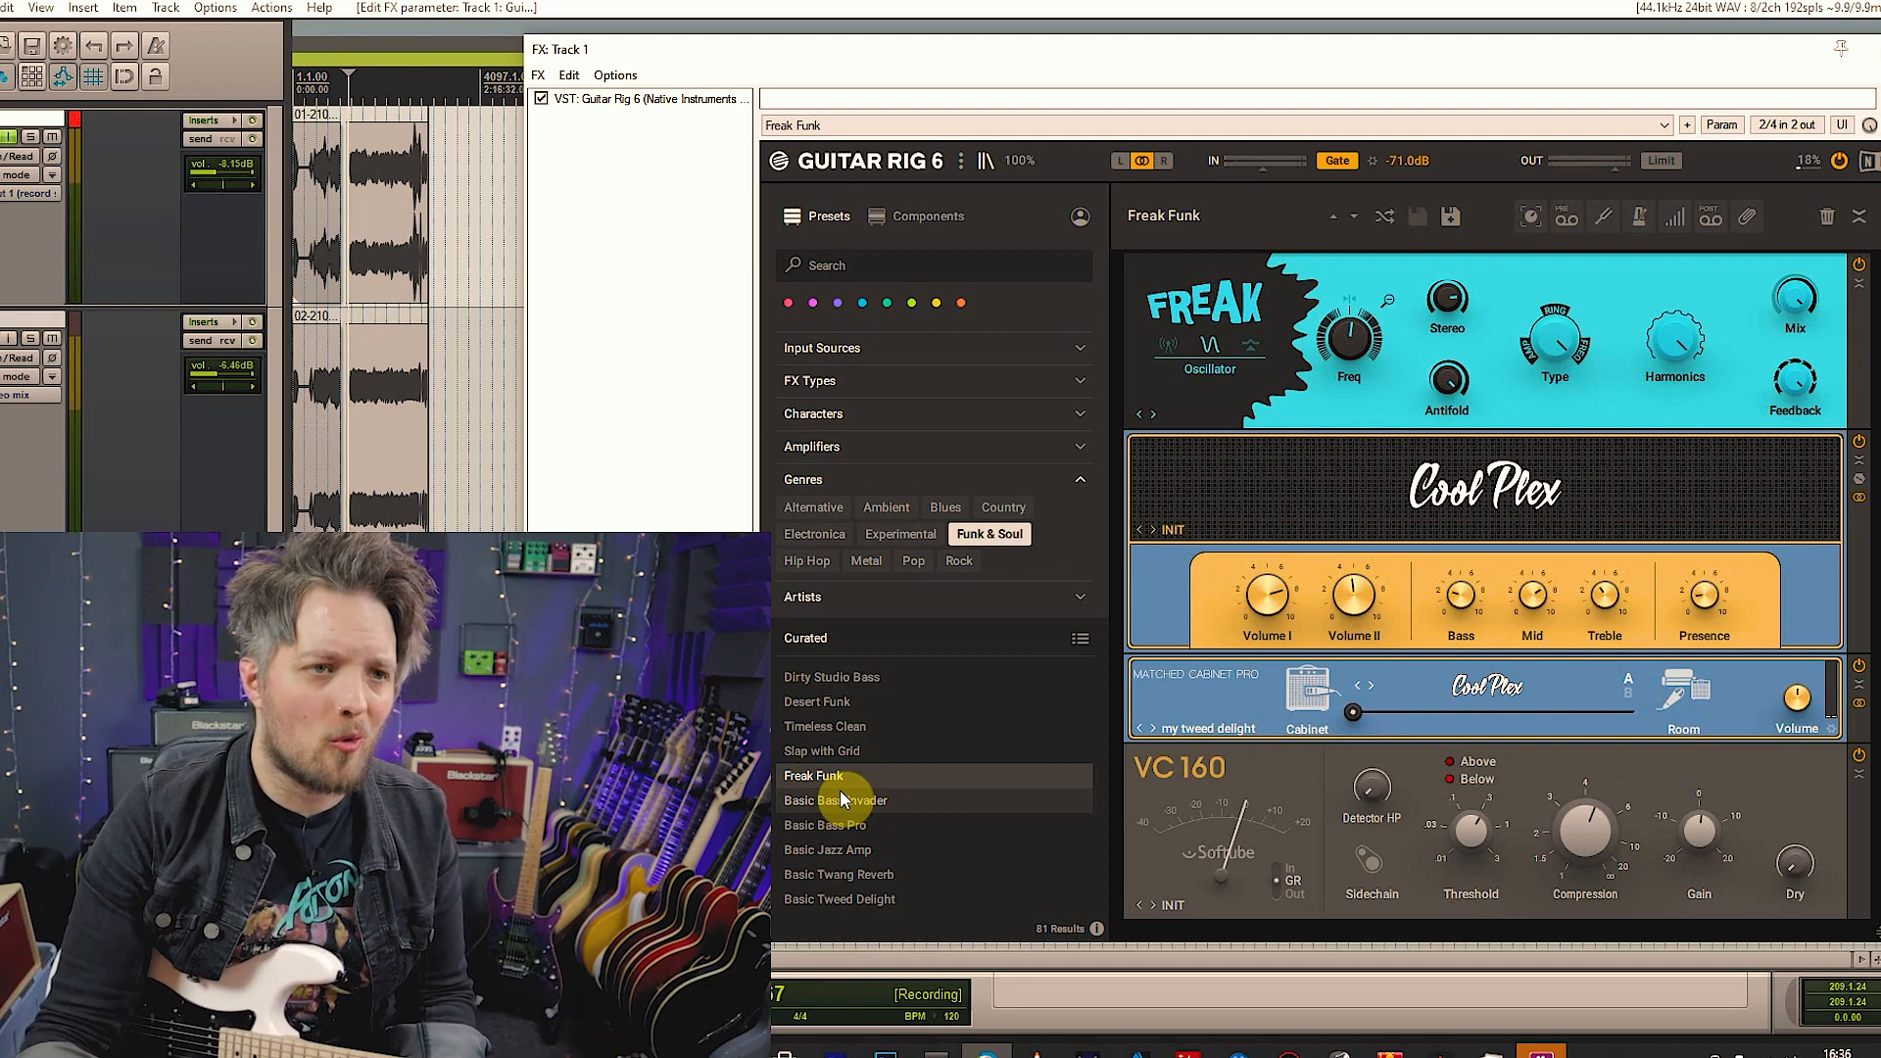
click(818, 563)
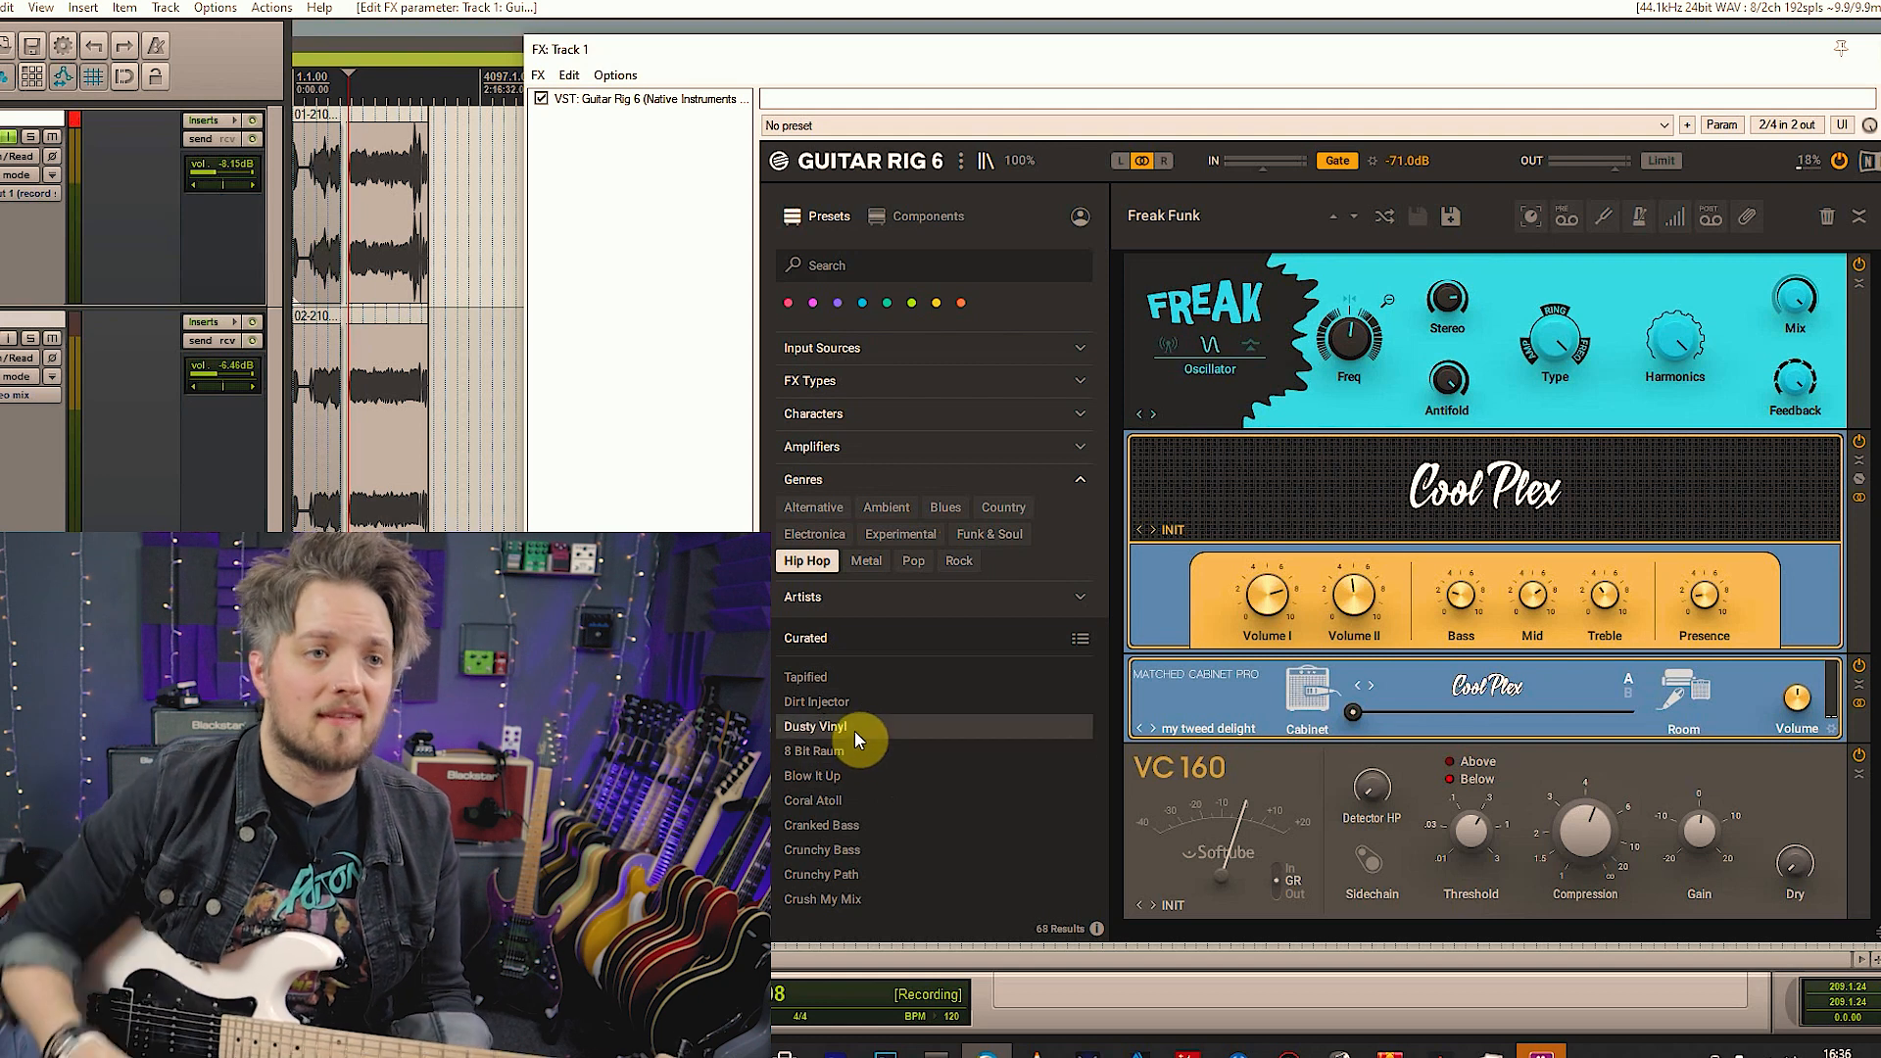
click(823, 726)
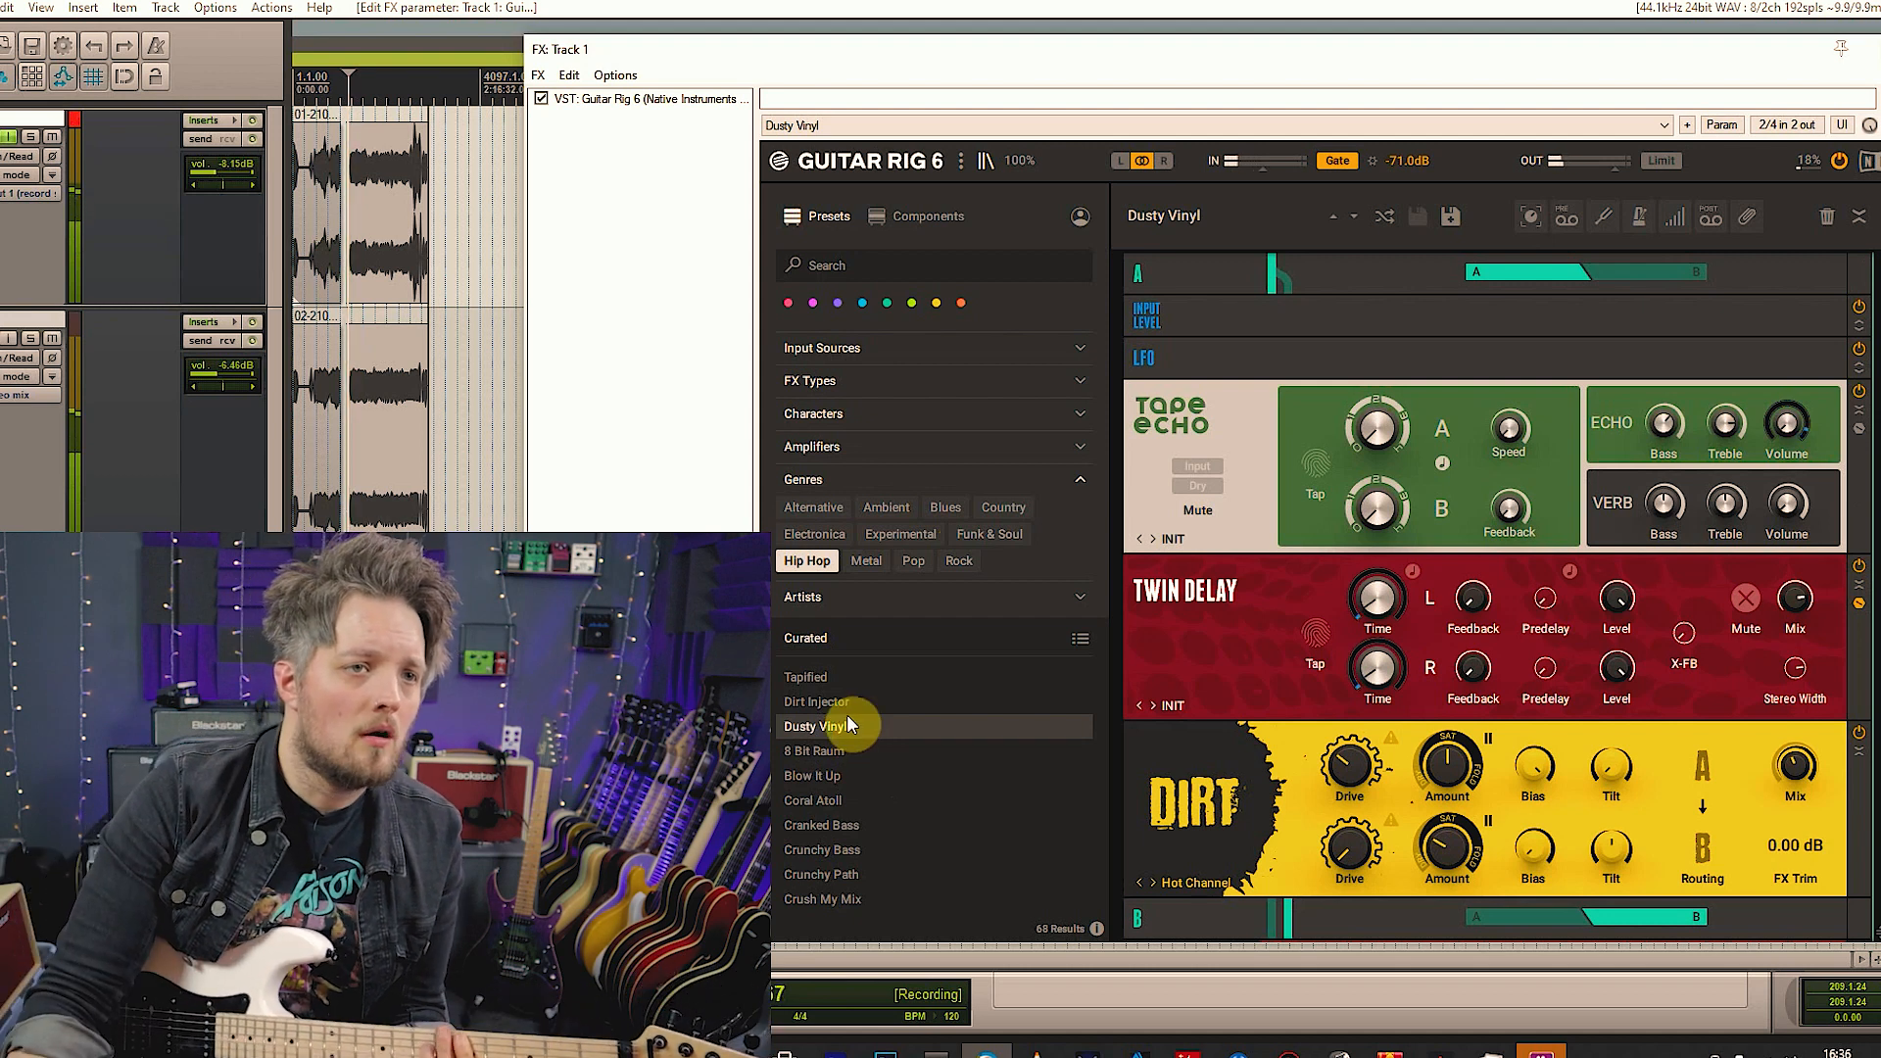
click(844, 707)
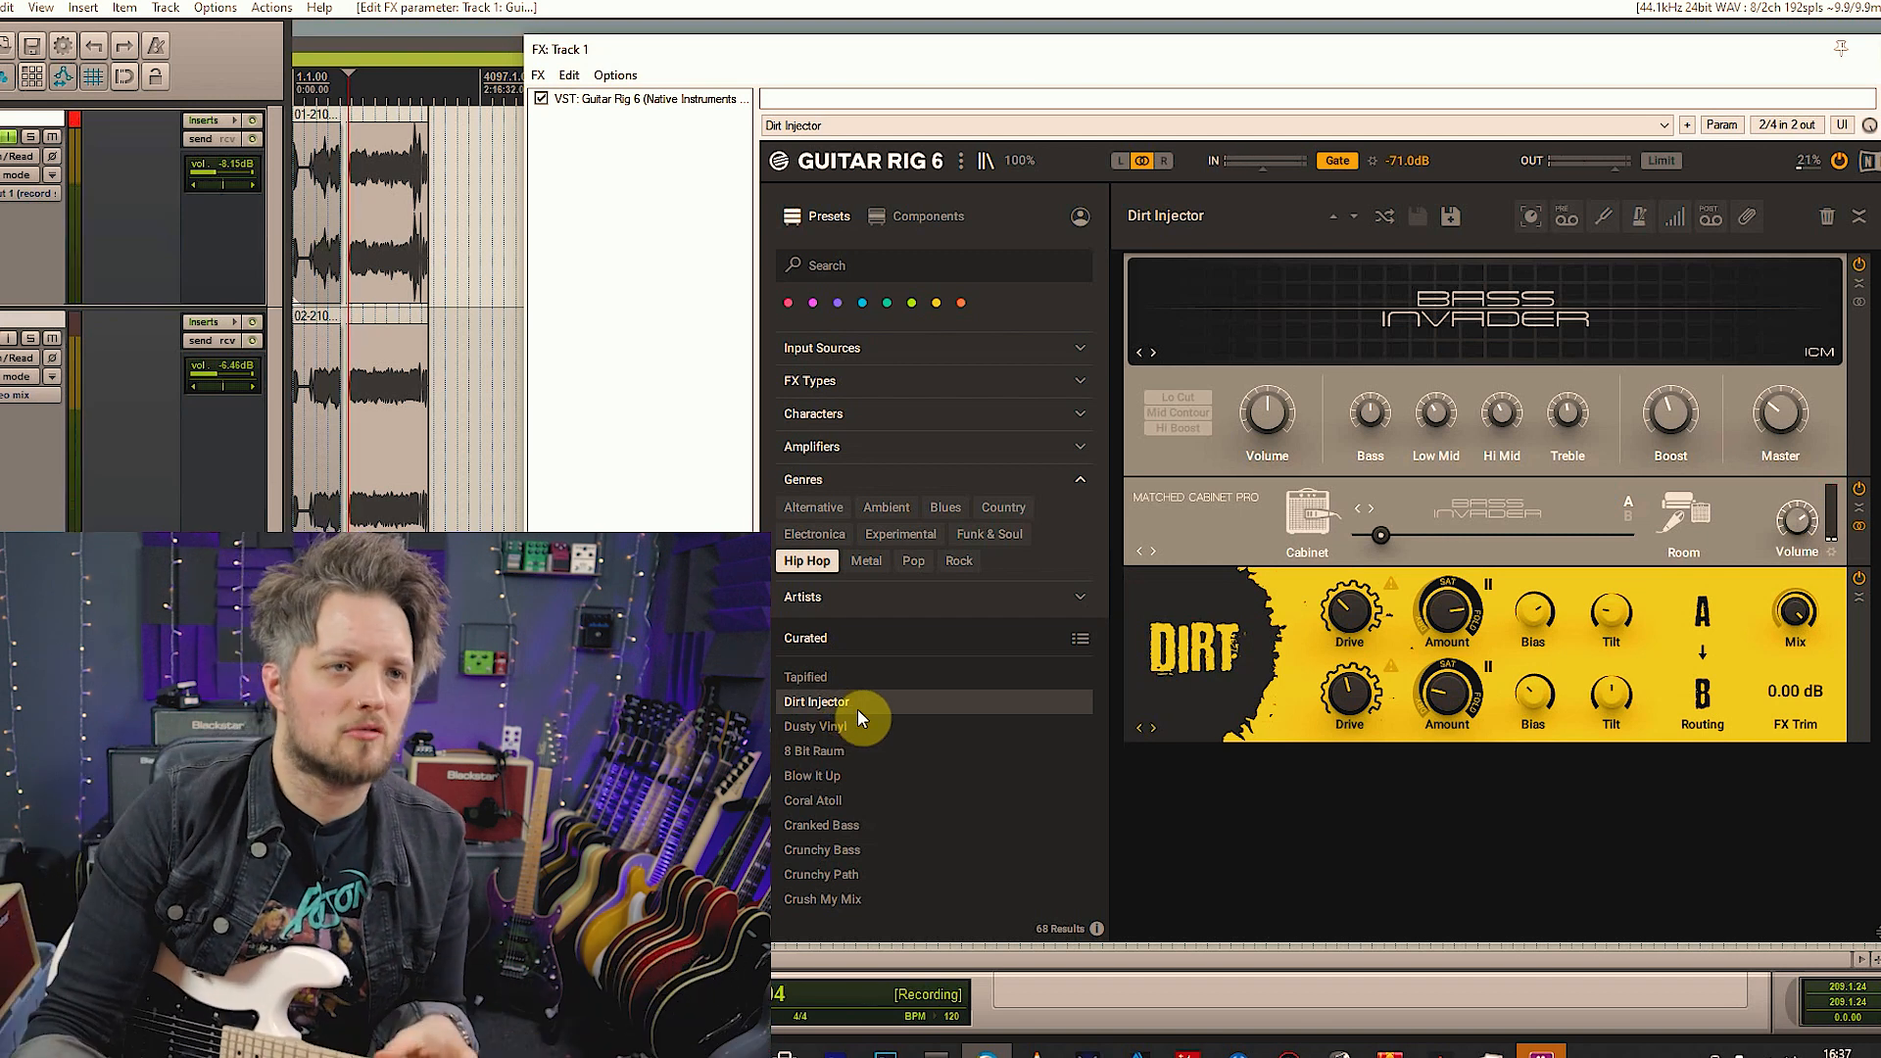
Filter the presets by the Ambient genre and audition Flair Arpeggiator, Alienated Space, Ambient Chicapone and Deep Gates
click(852, 574)
click(960, 560)
click(882, 508)
click(955, 562)
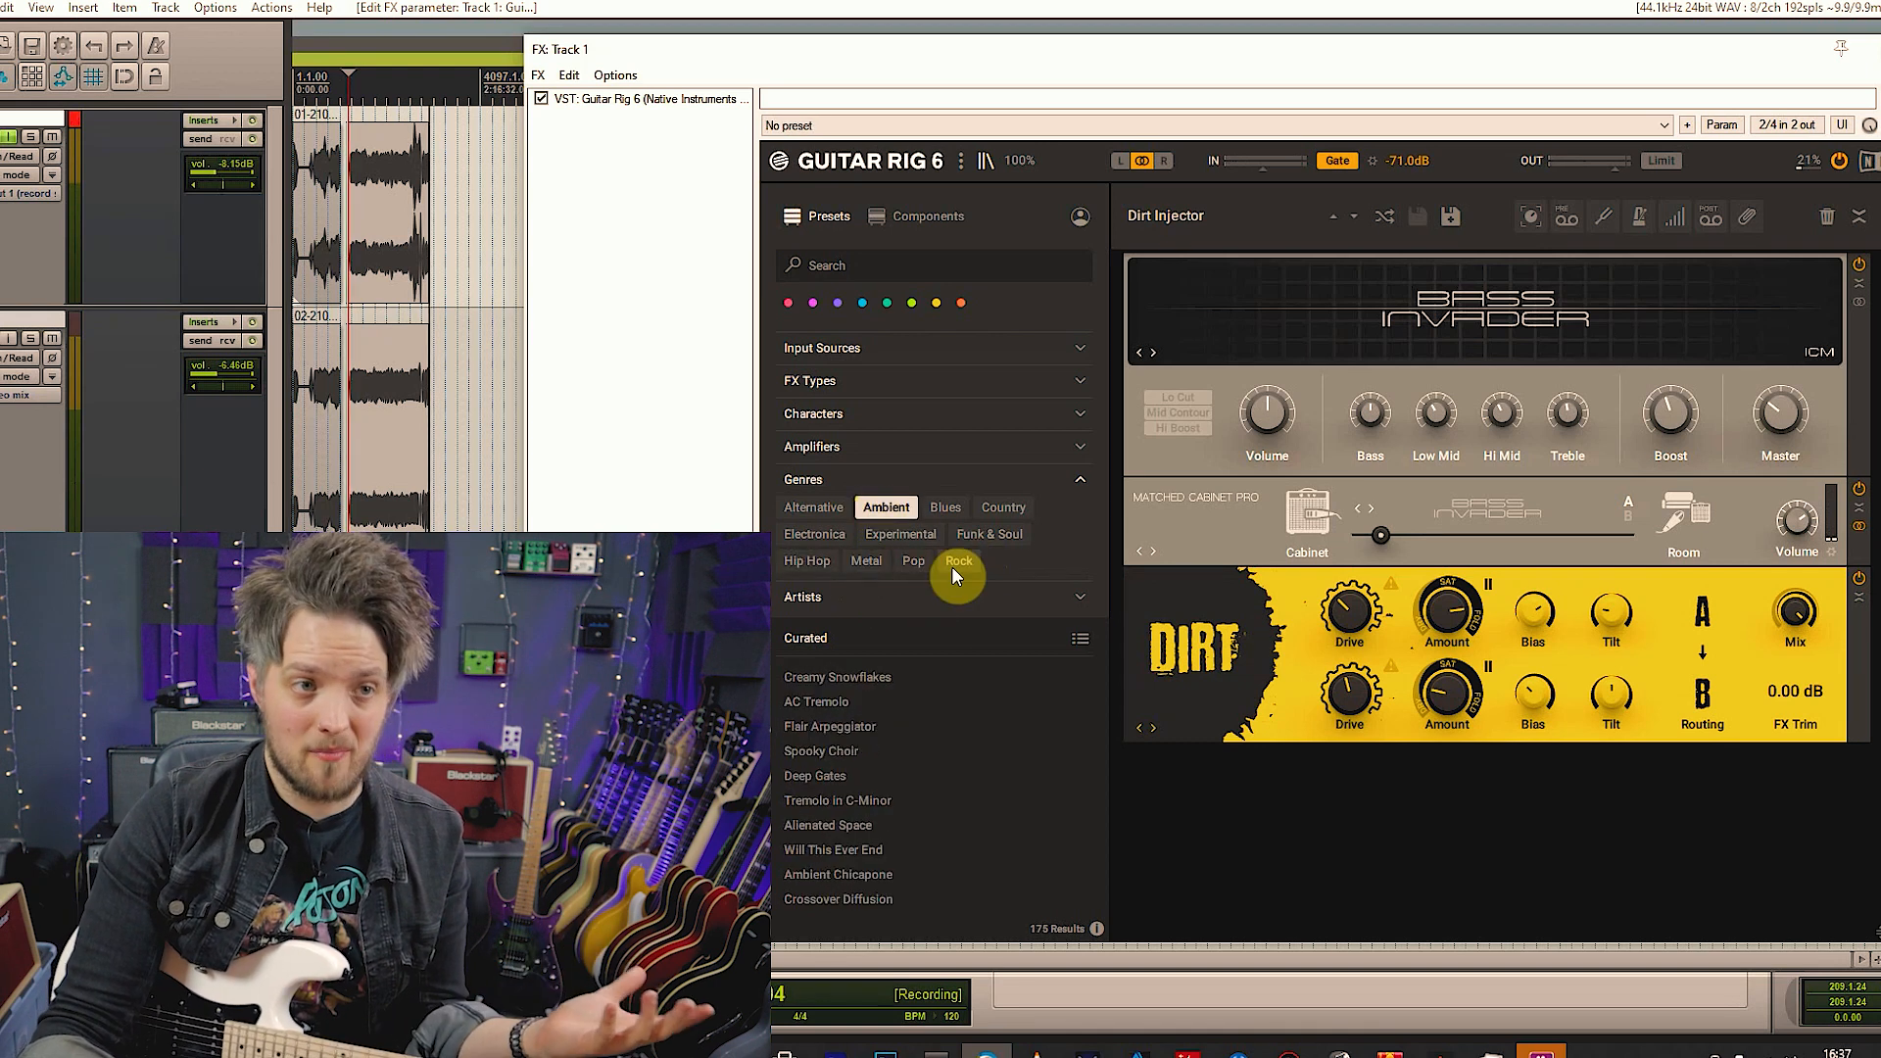
click(892, 727)
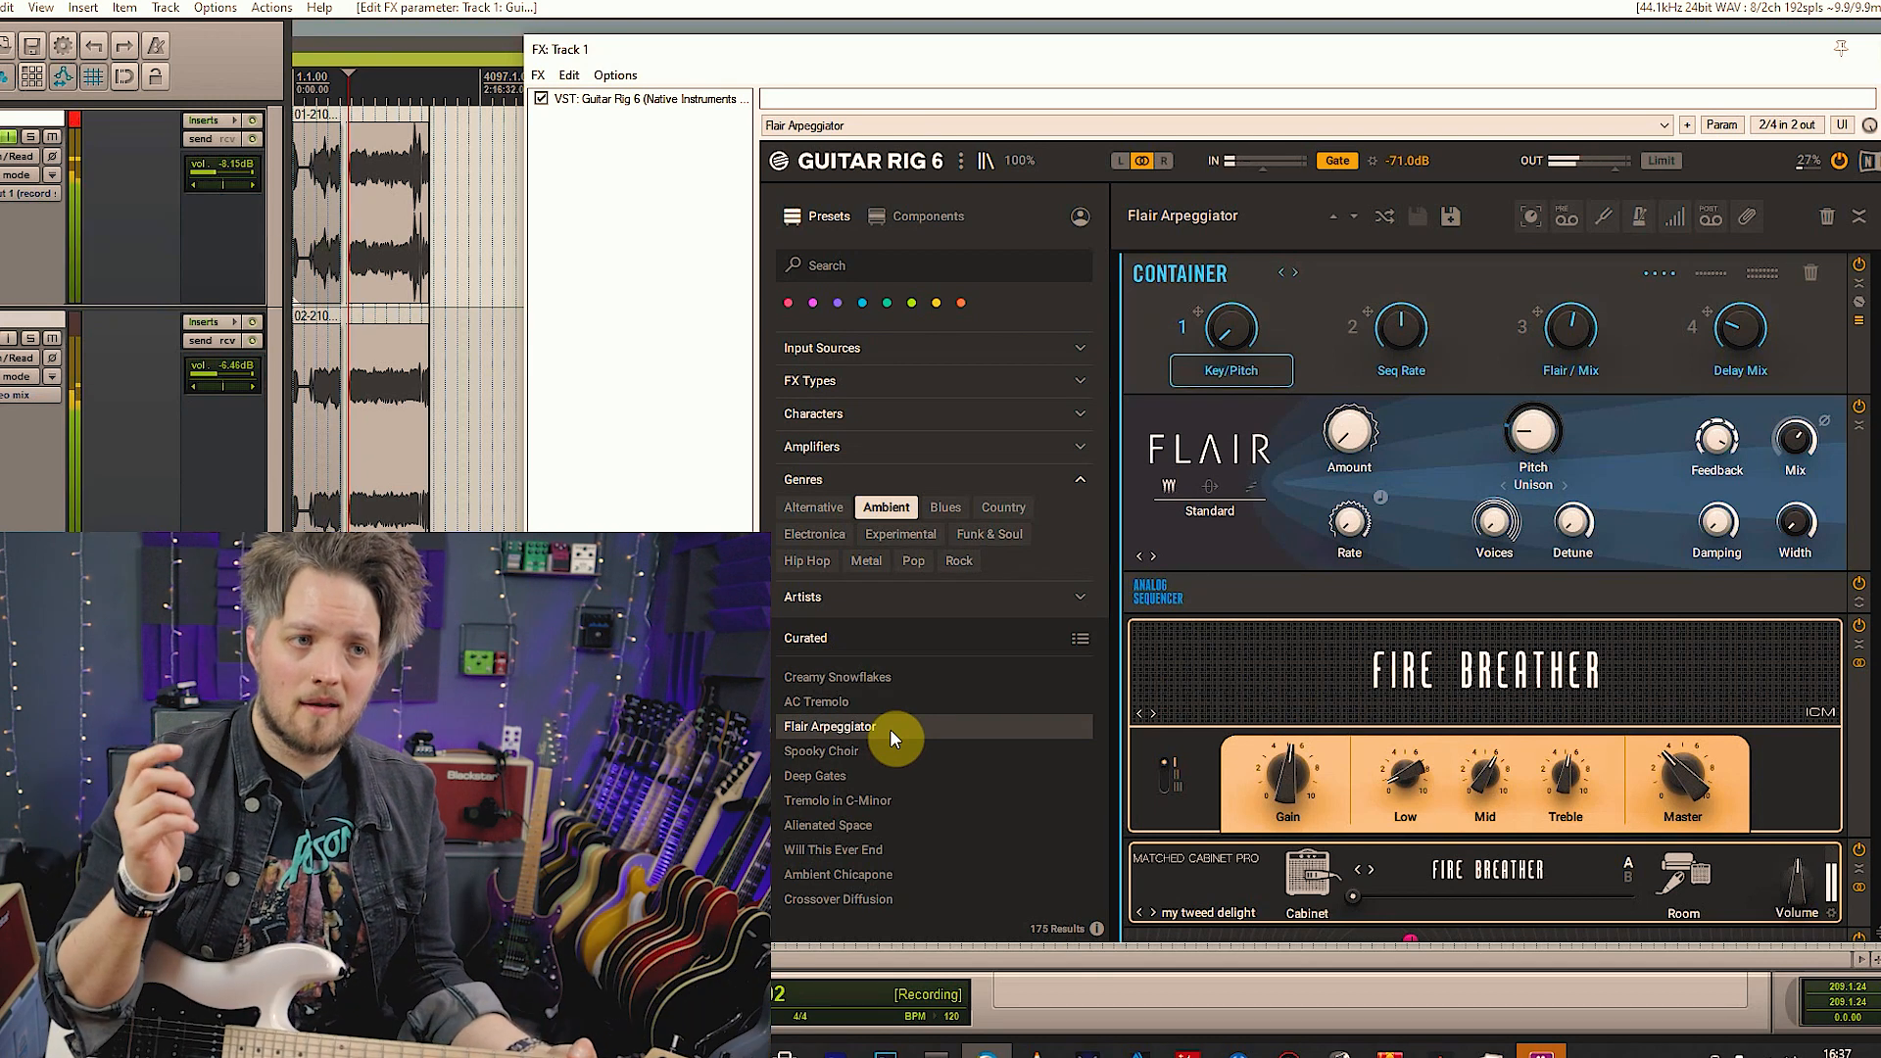
click(960, 828)
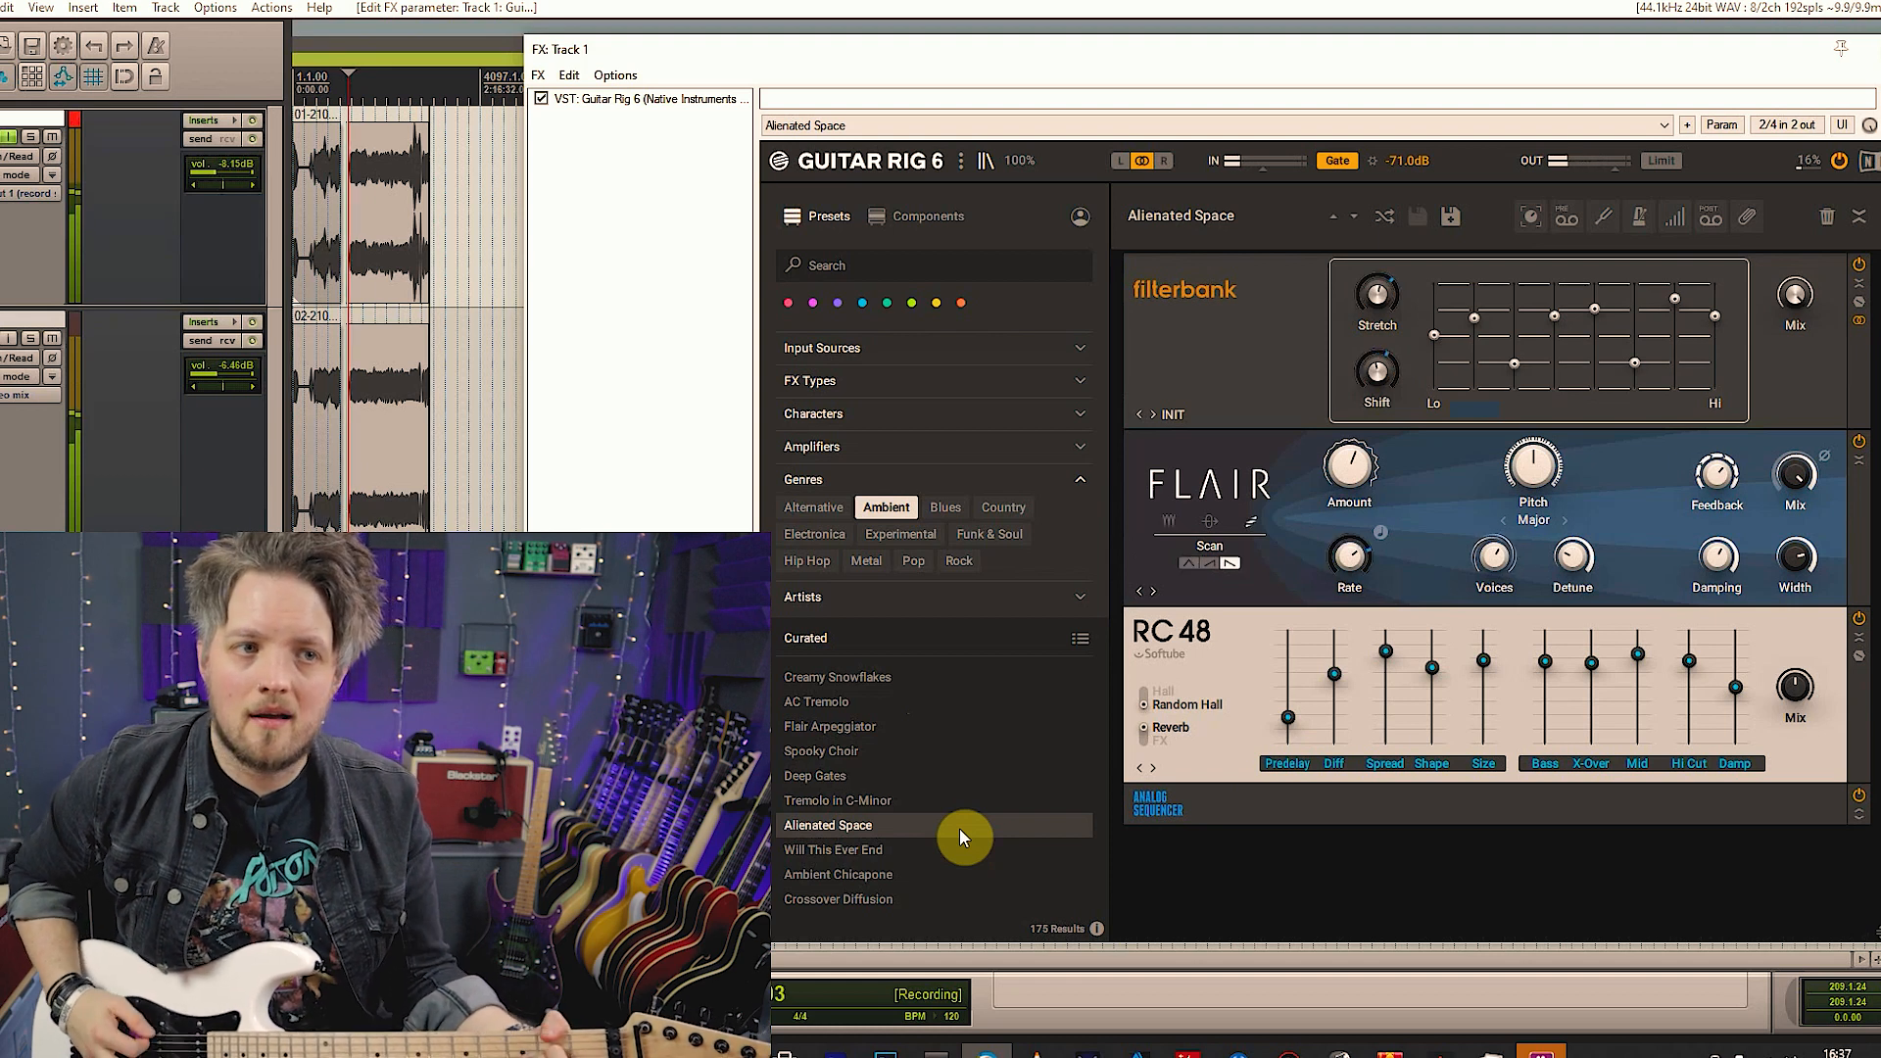
click(910, 871)
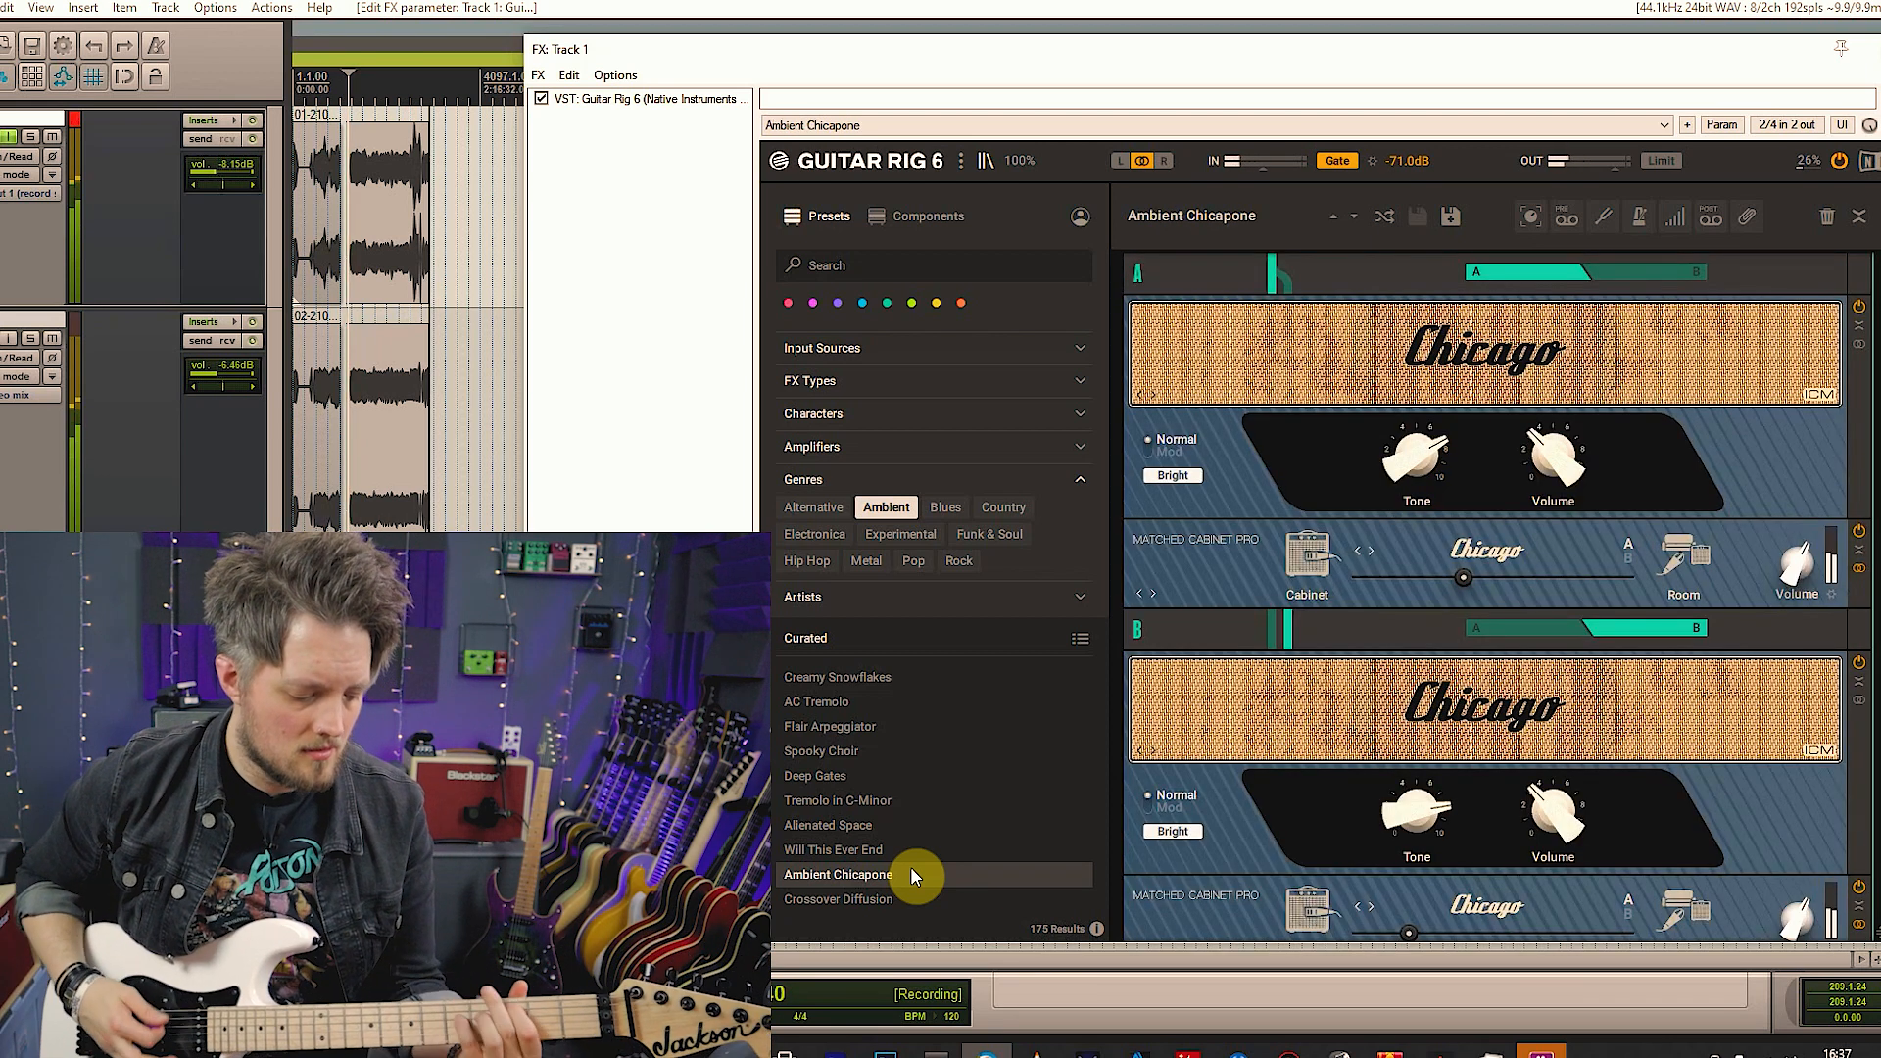
click(935, 772)
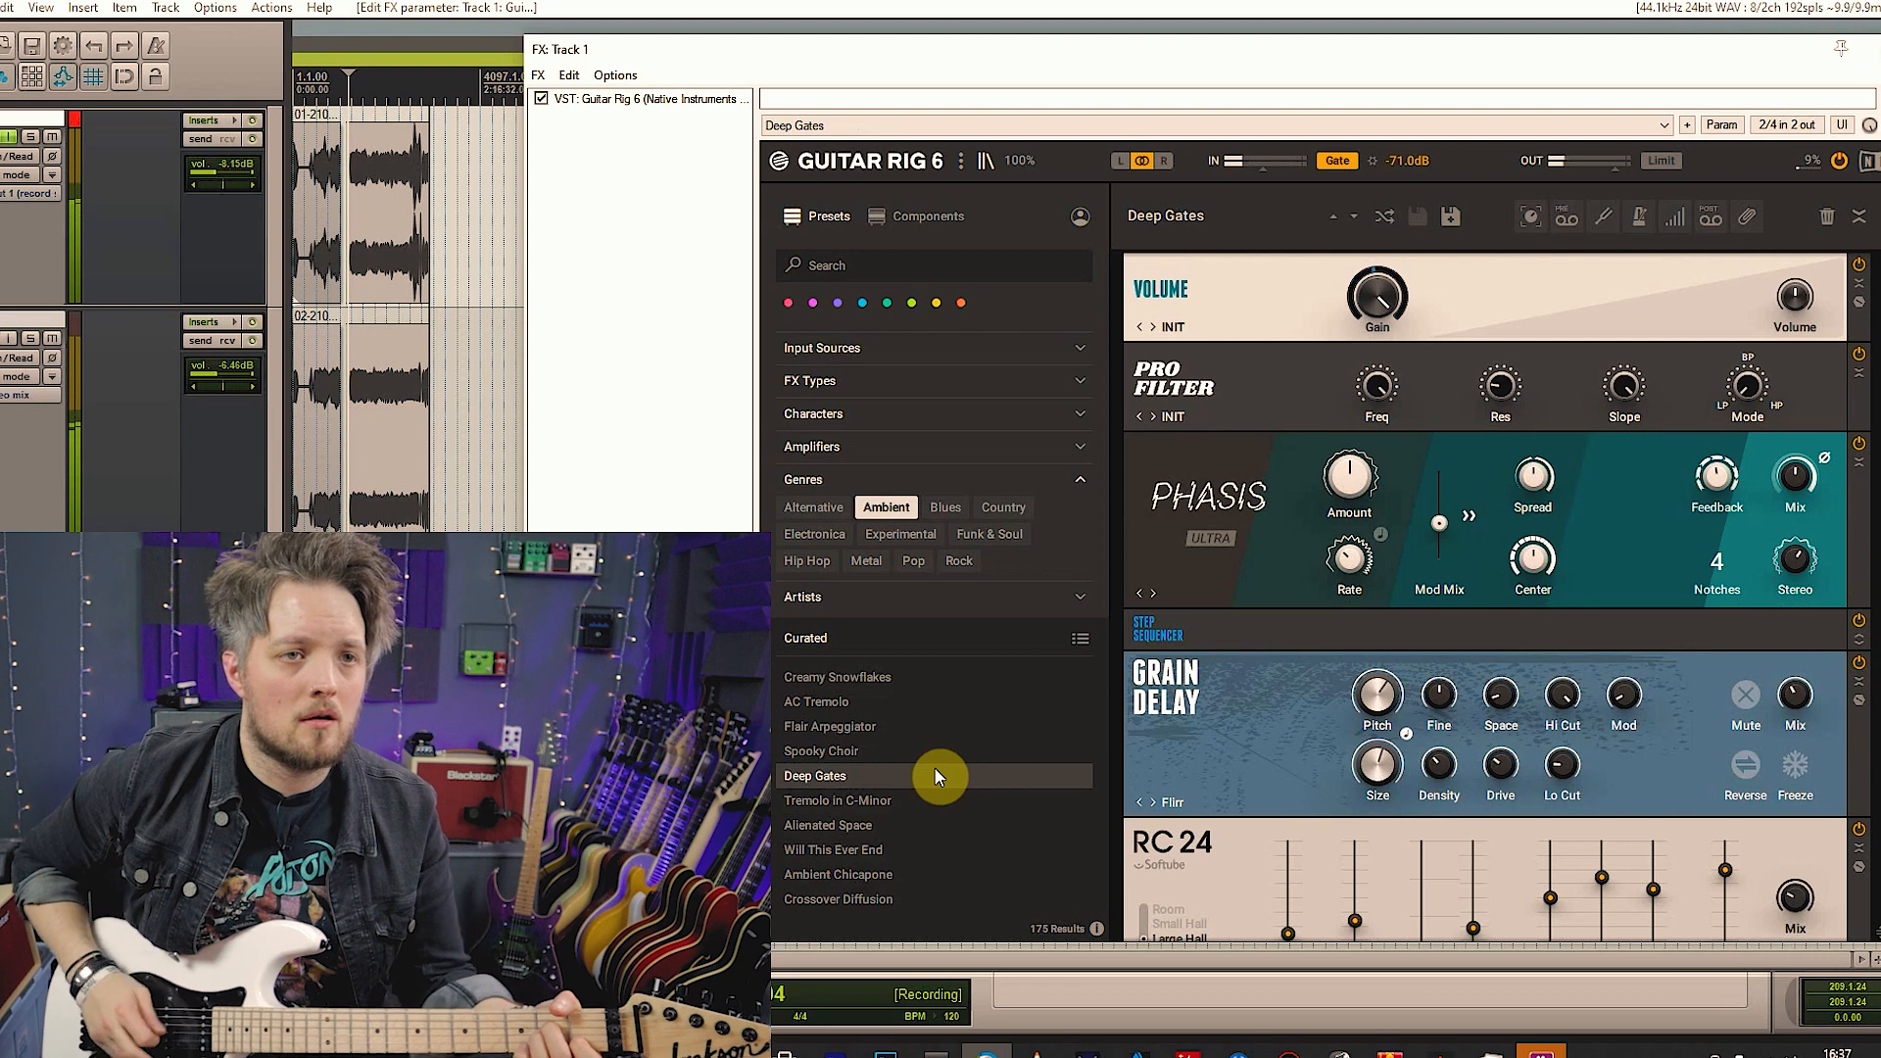
Audition Filtered Dream 4 Ambient Chords and Endless Dream from further down the Ambient preset list
scroll(935, 769, down, 10)
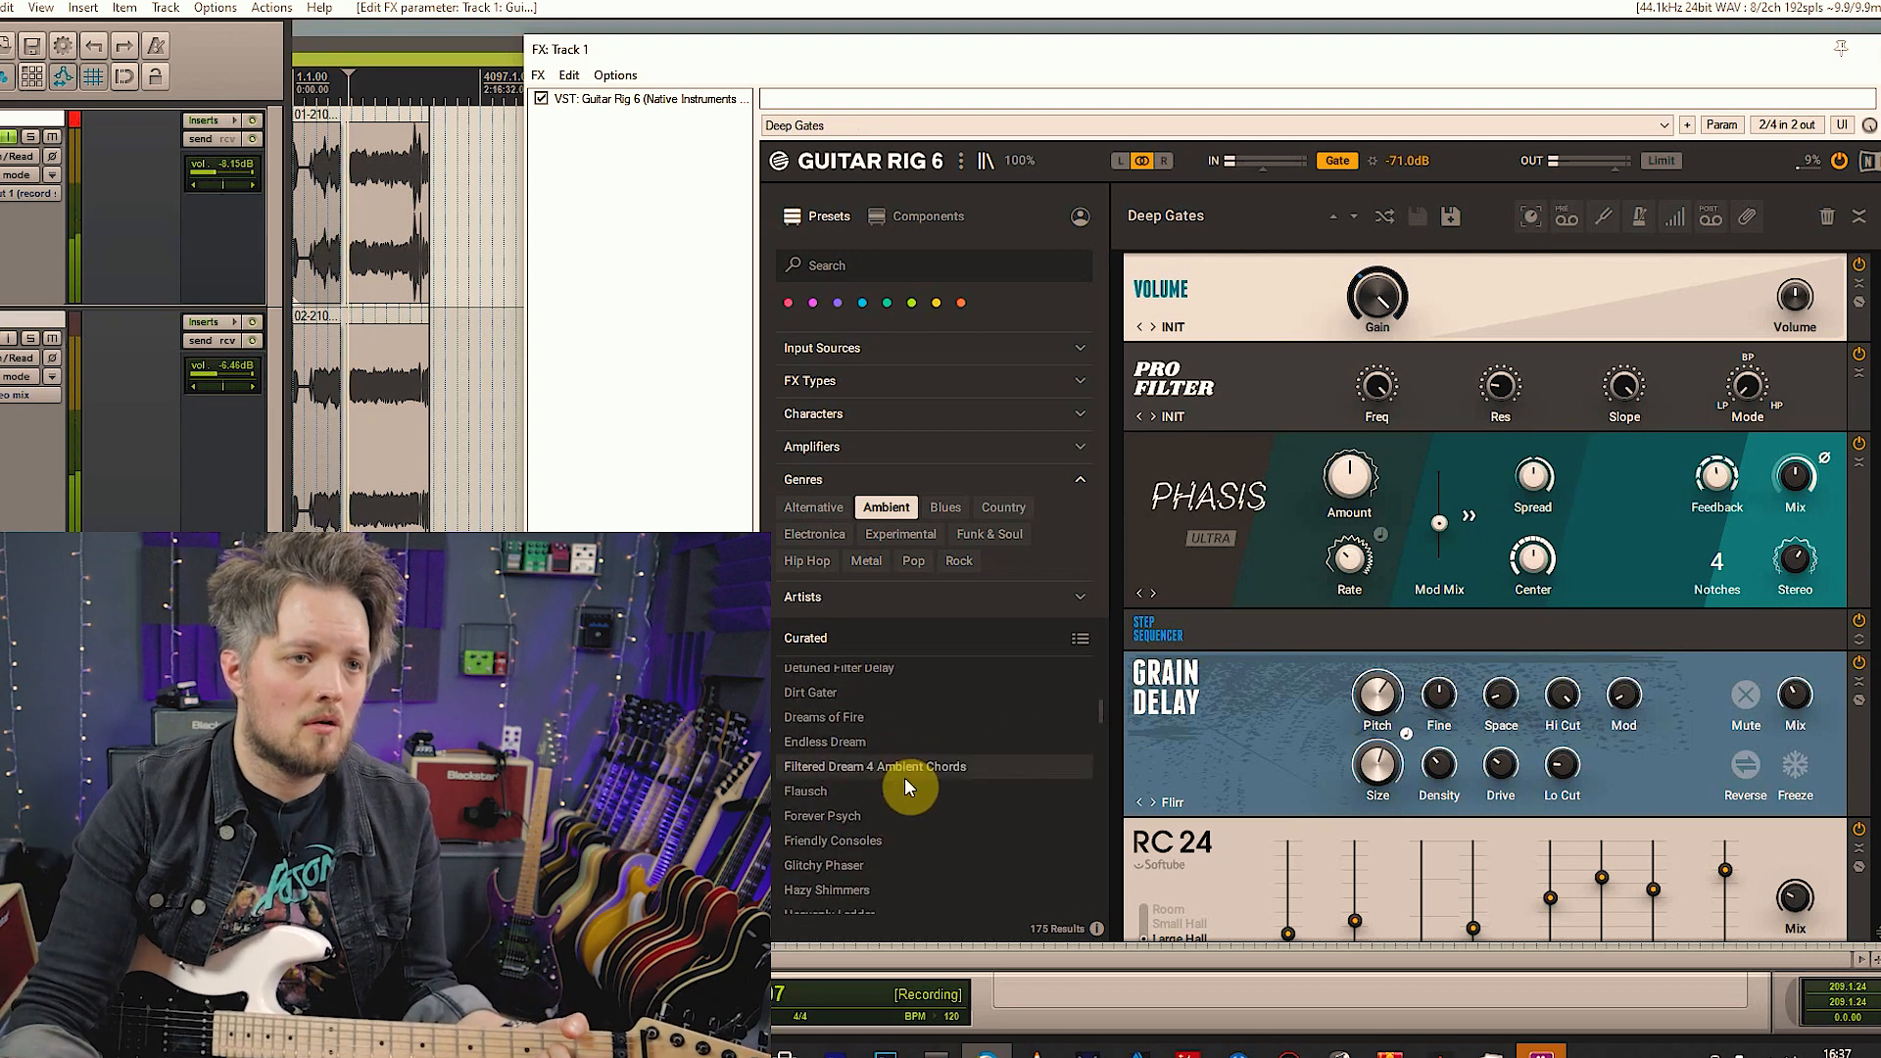
click(903, 778)
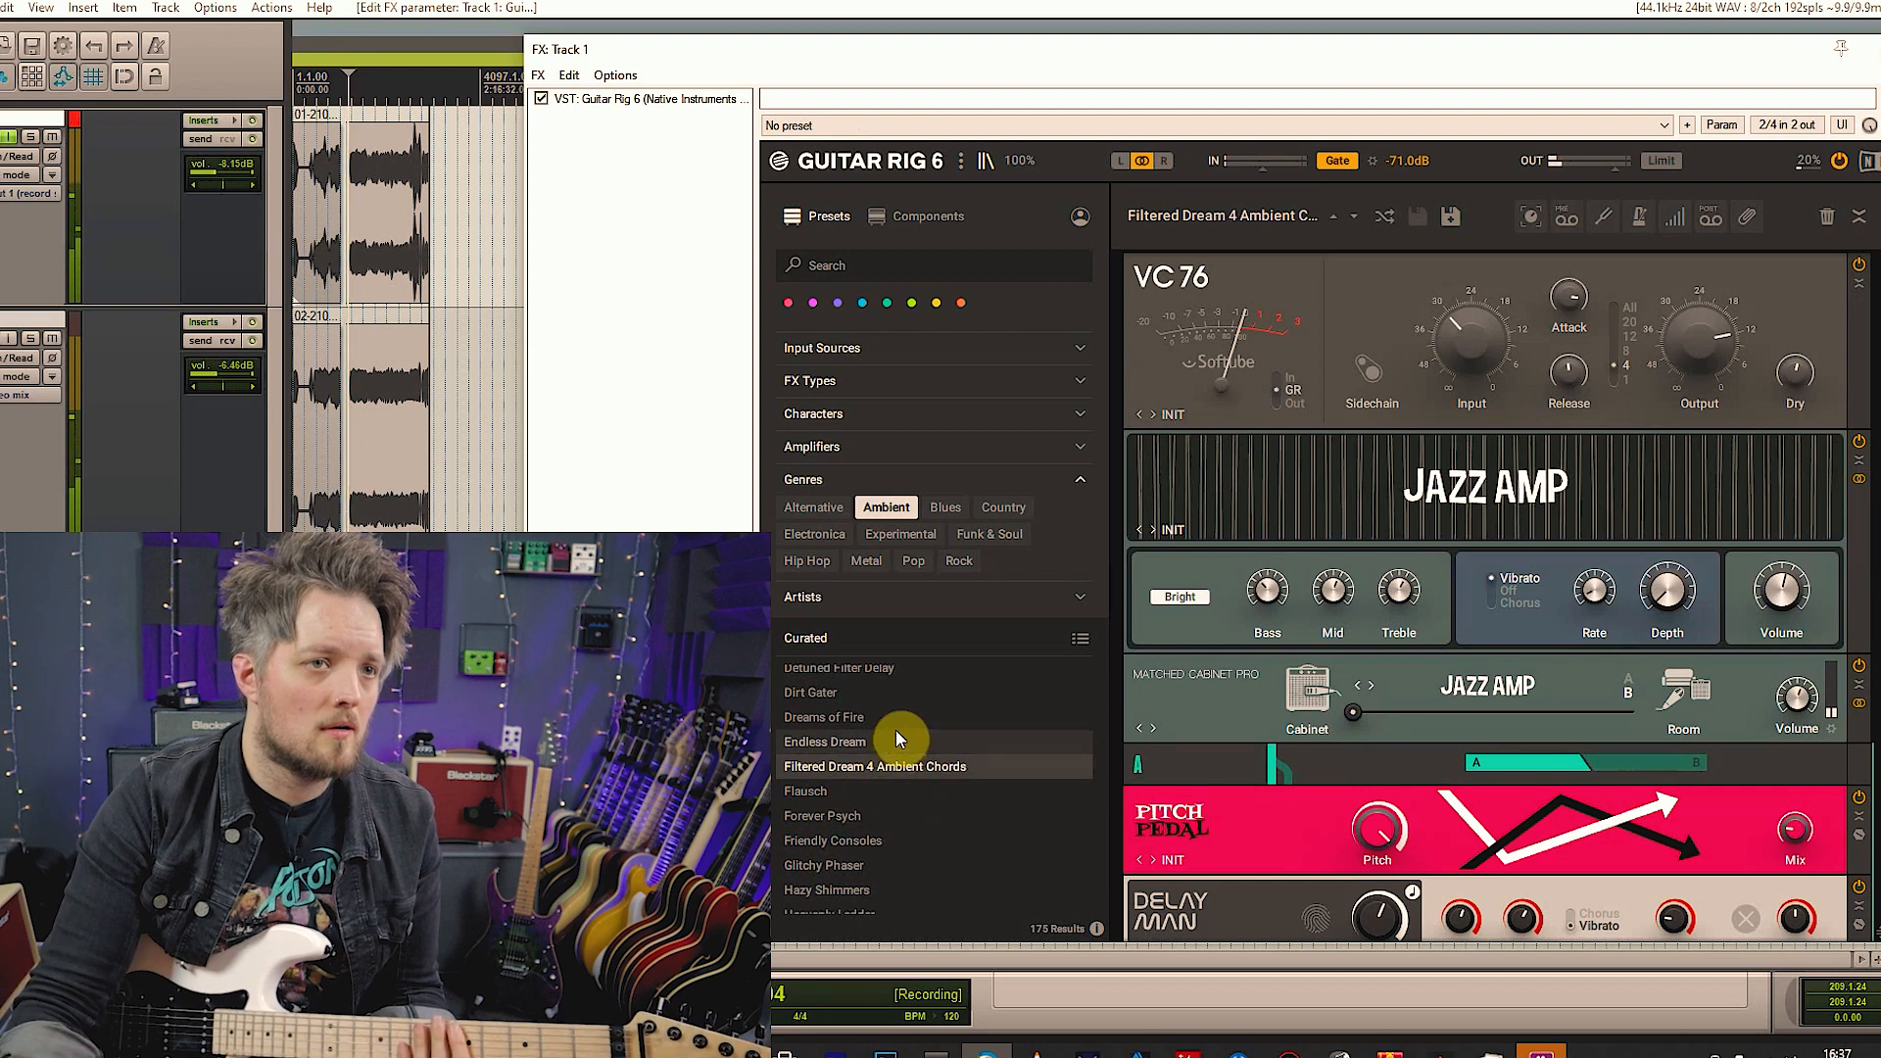
click(896, 731)
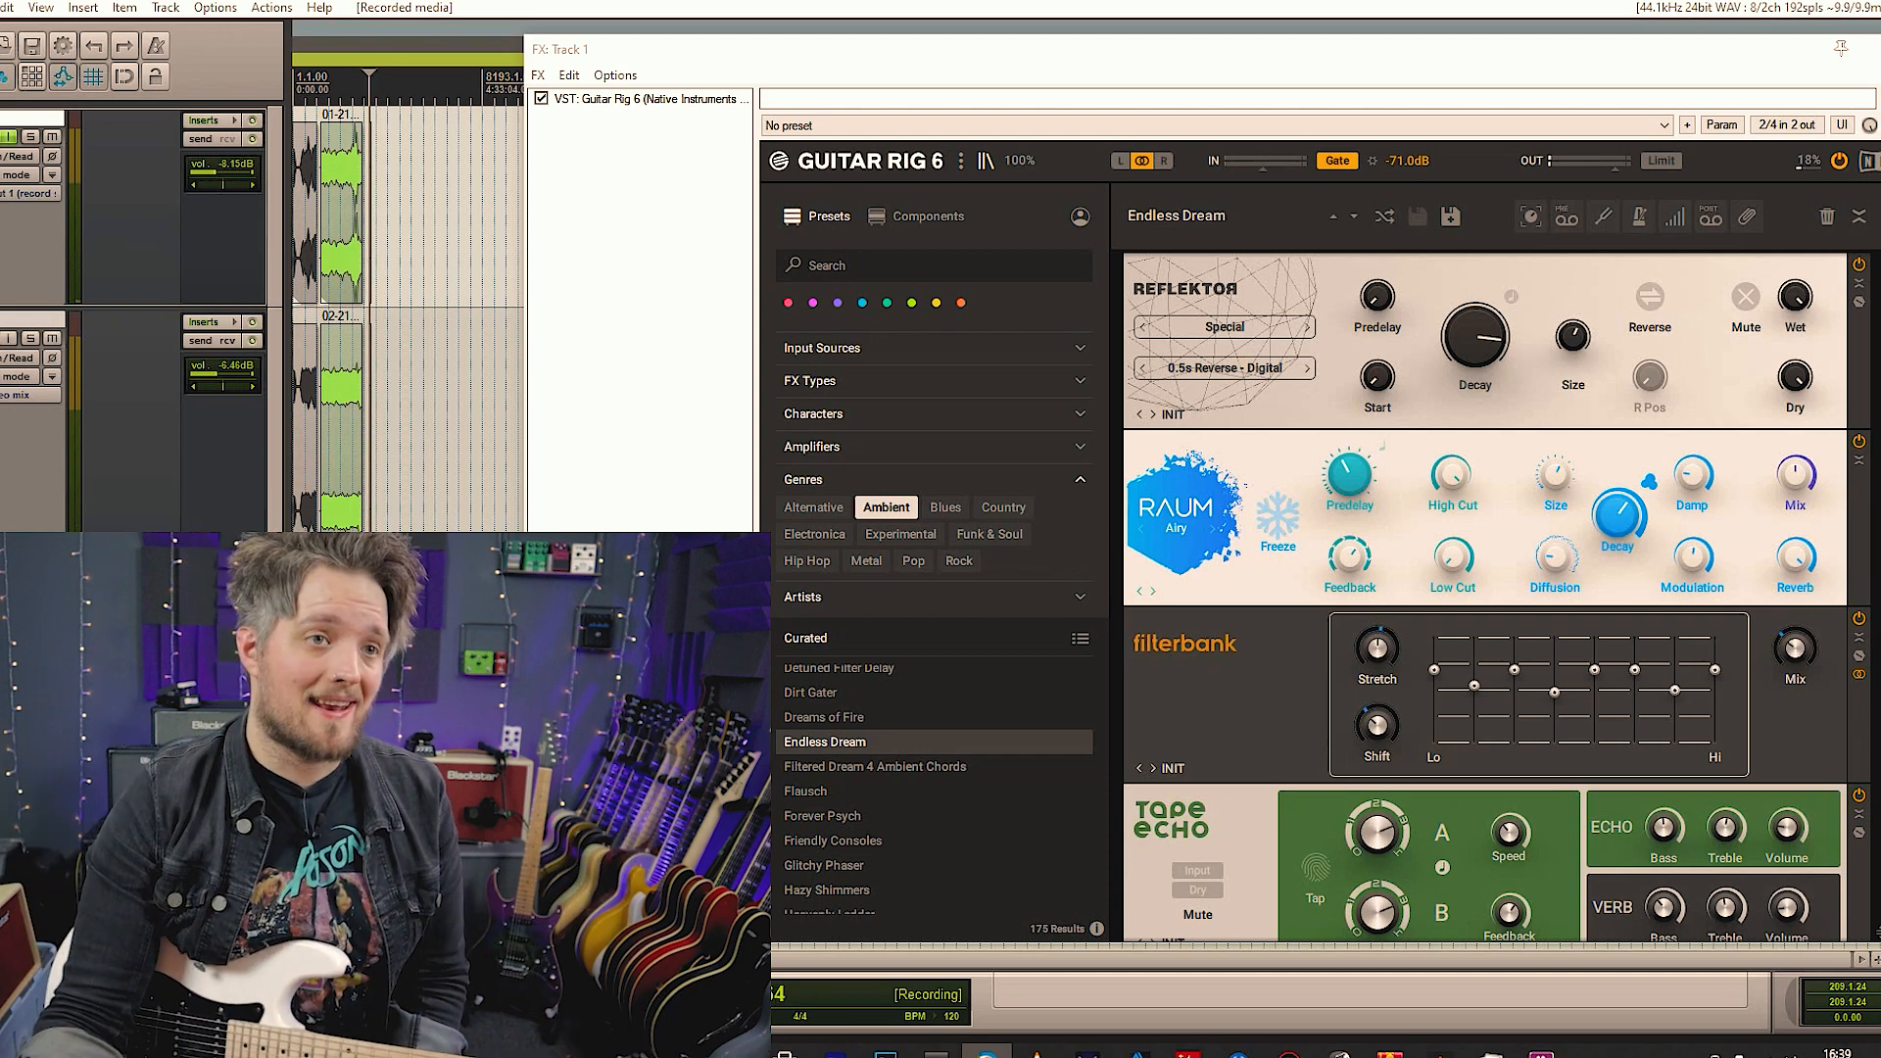
Narrow the Ambient presets to the artist Pete Thorn and load PT Ambient Wash
click(1040, 598)
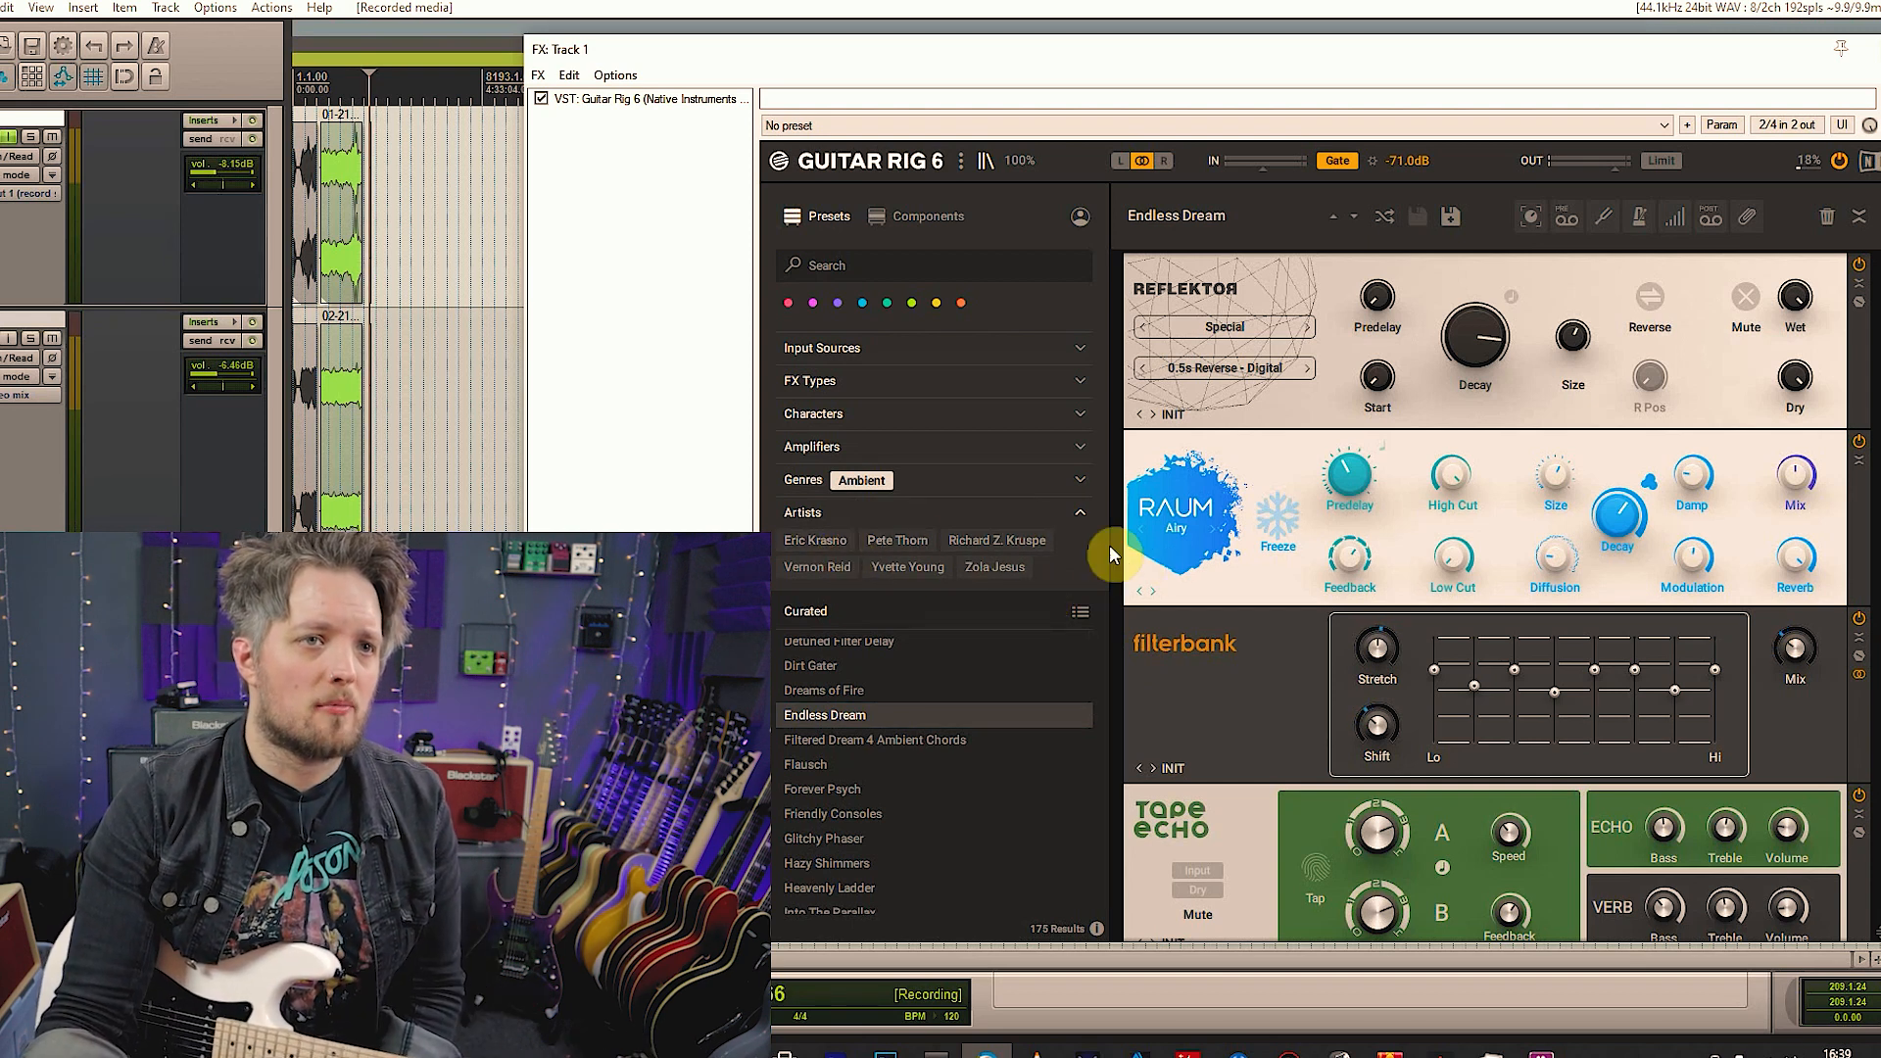
click(925, 541)
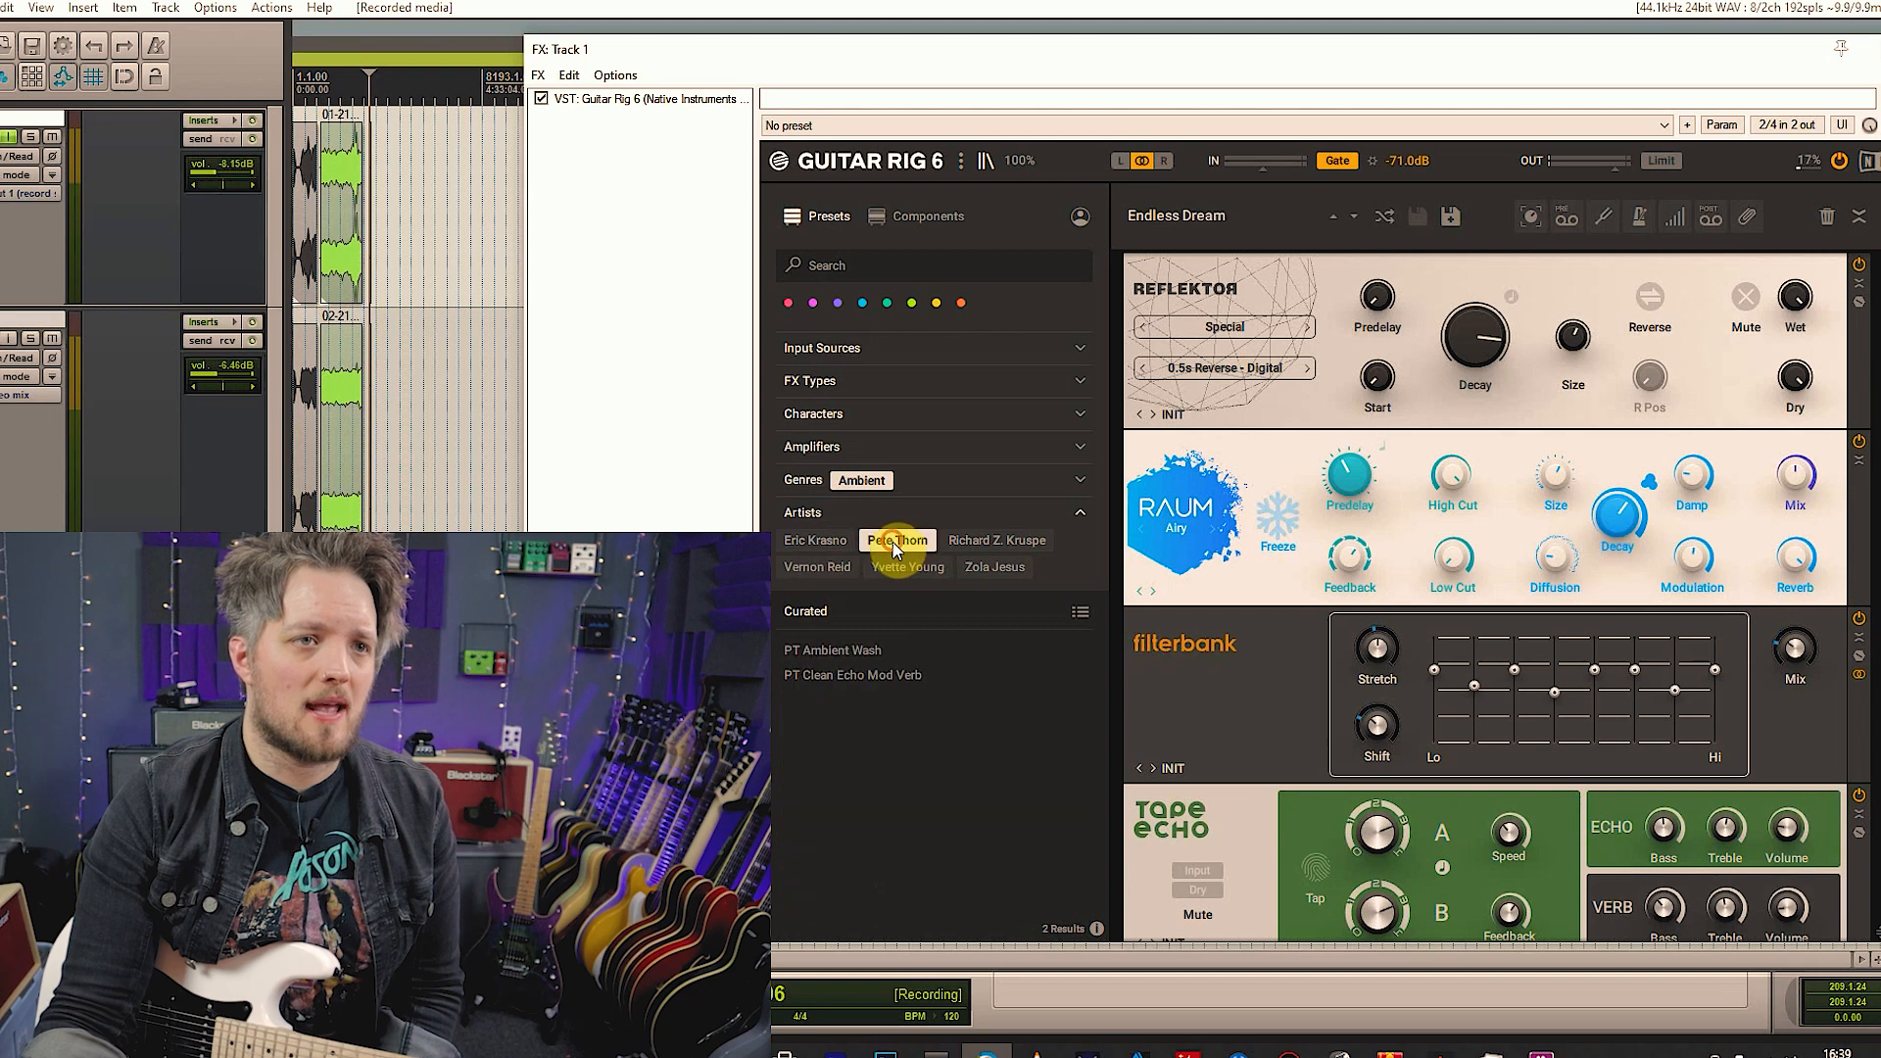
click(860, 650)
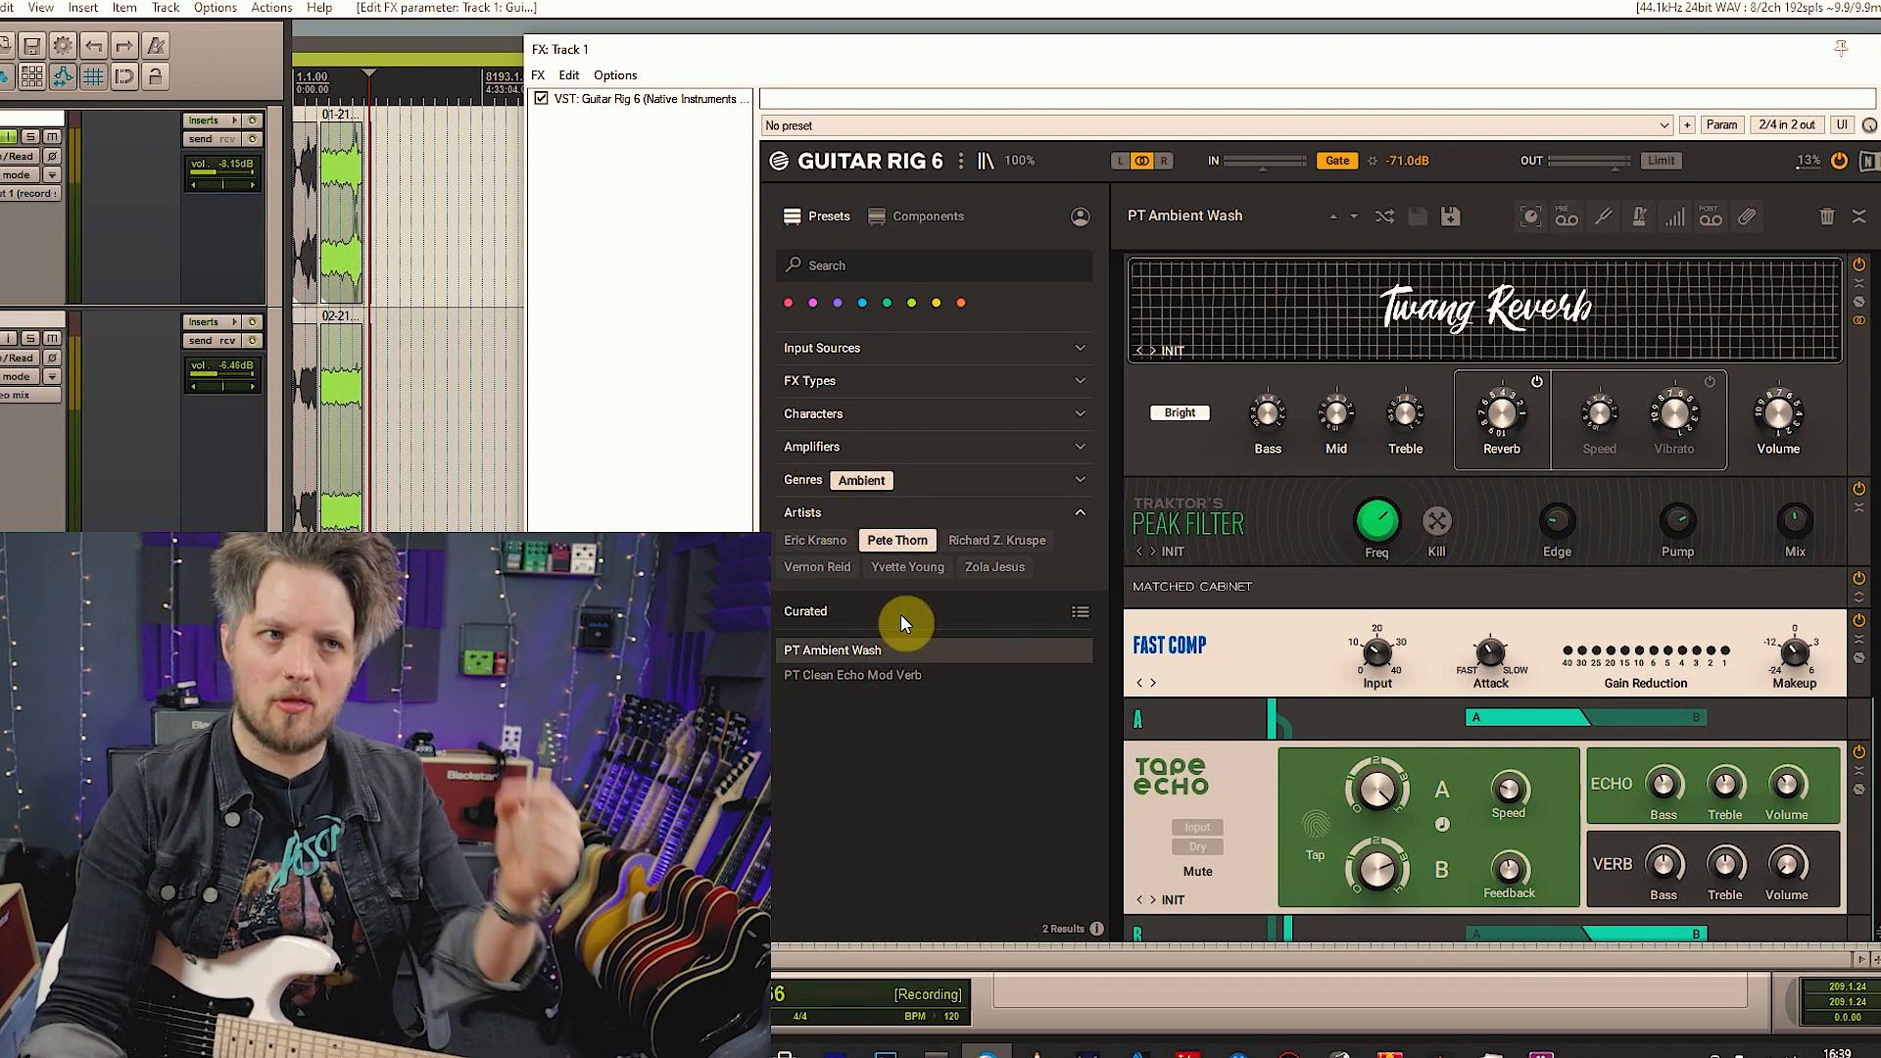
Clear the Ambient genre filter and audition PT Dirty Bass, PT Fire Breather Lead and PT TrebBoosted Van GR6
click(860, 480)
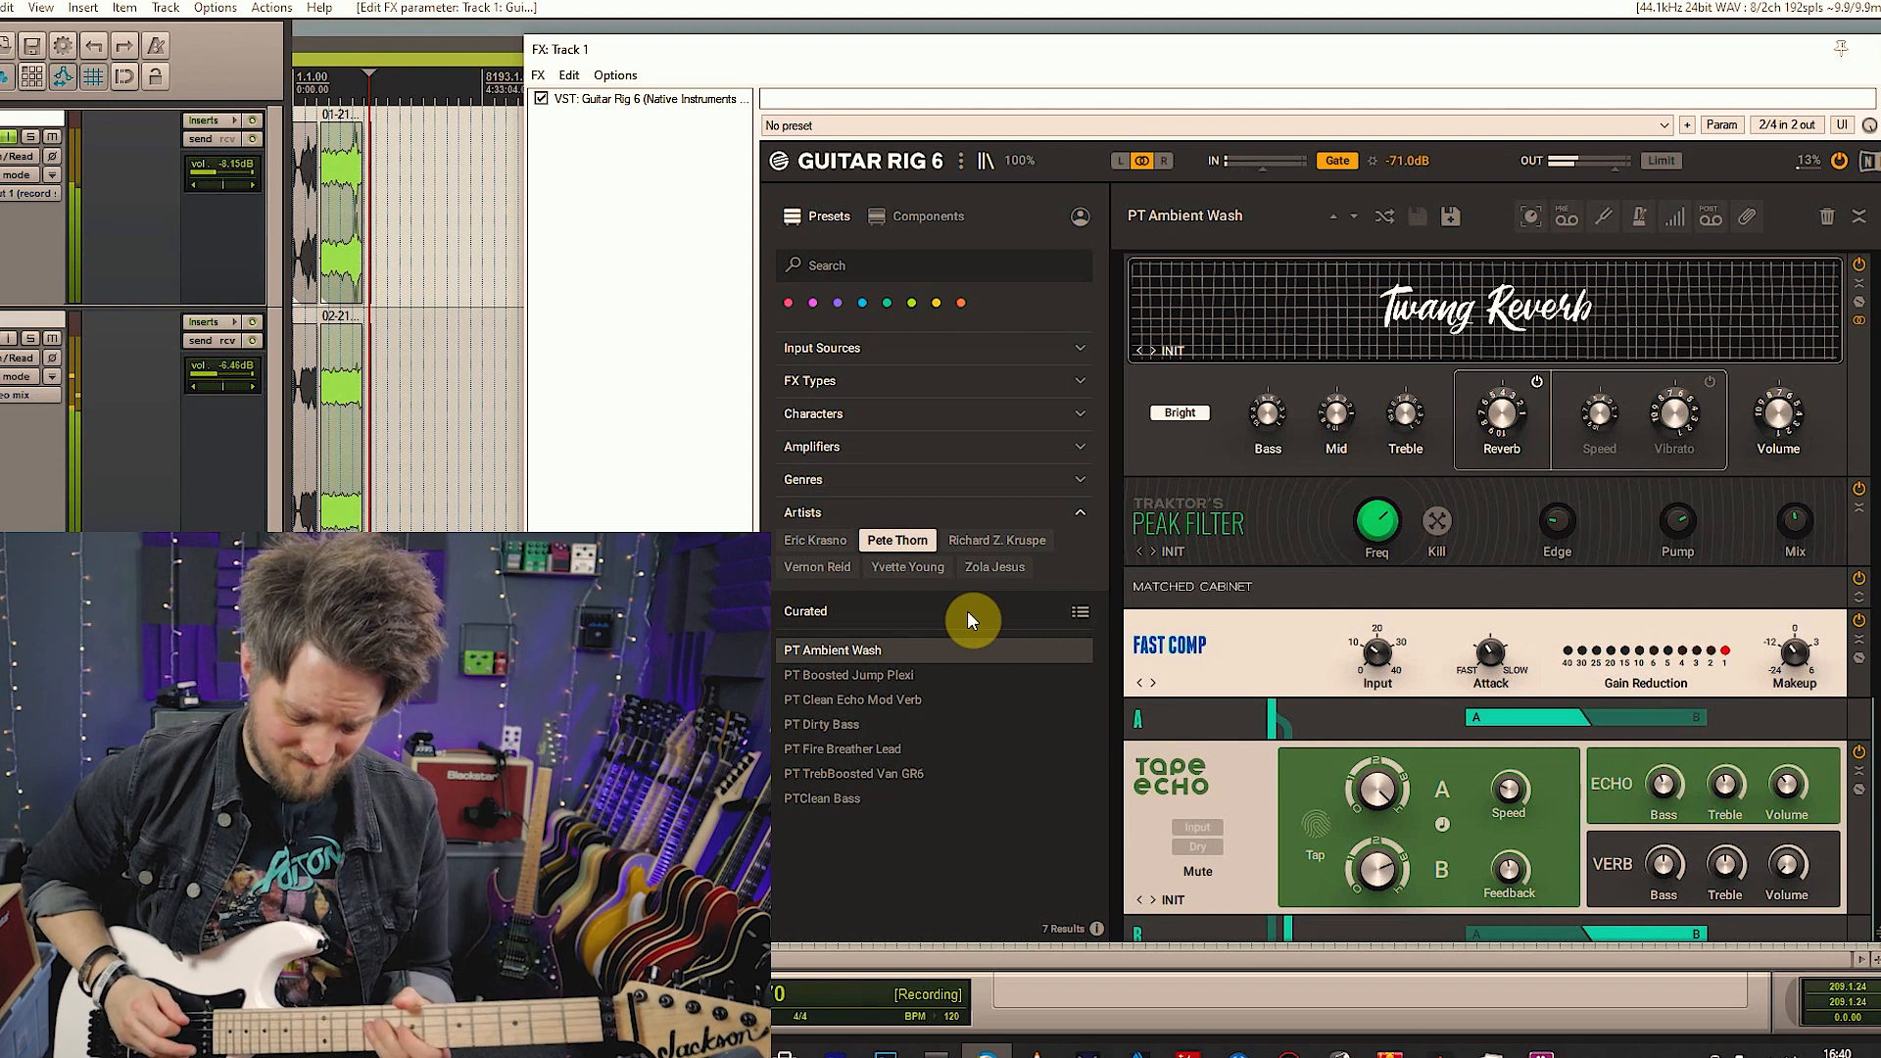
click(860, 729)
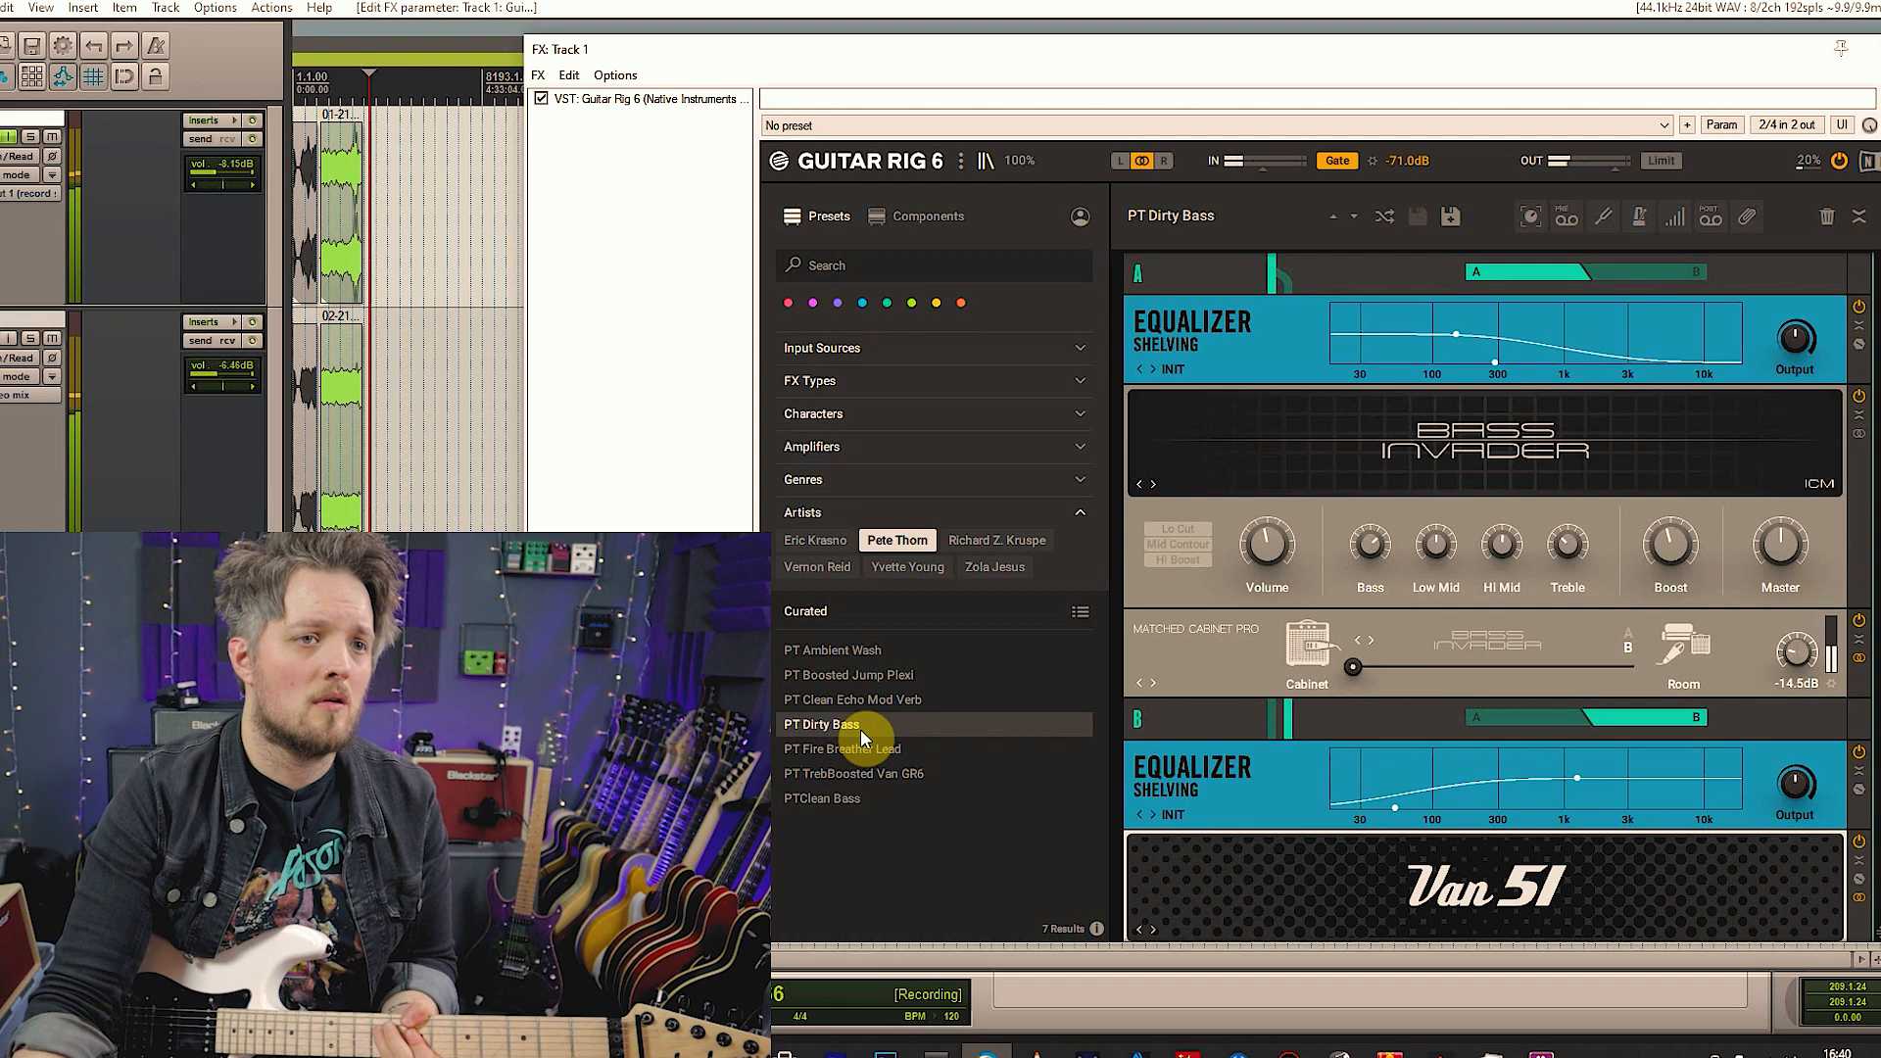
click(903, 760)
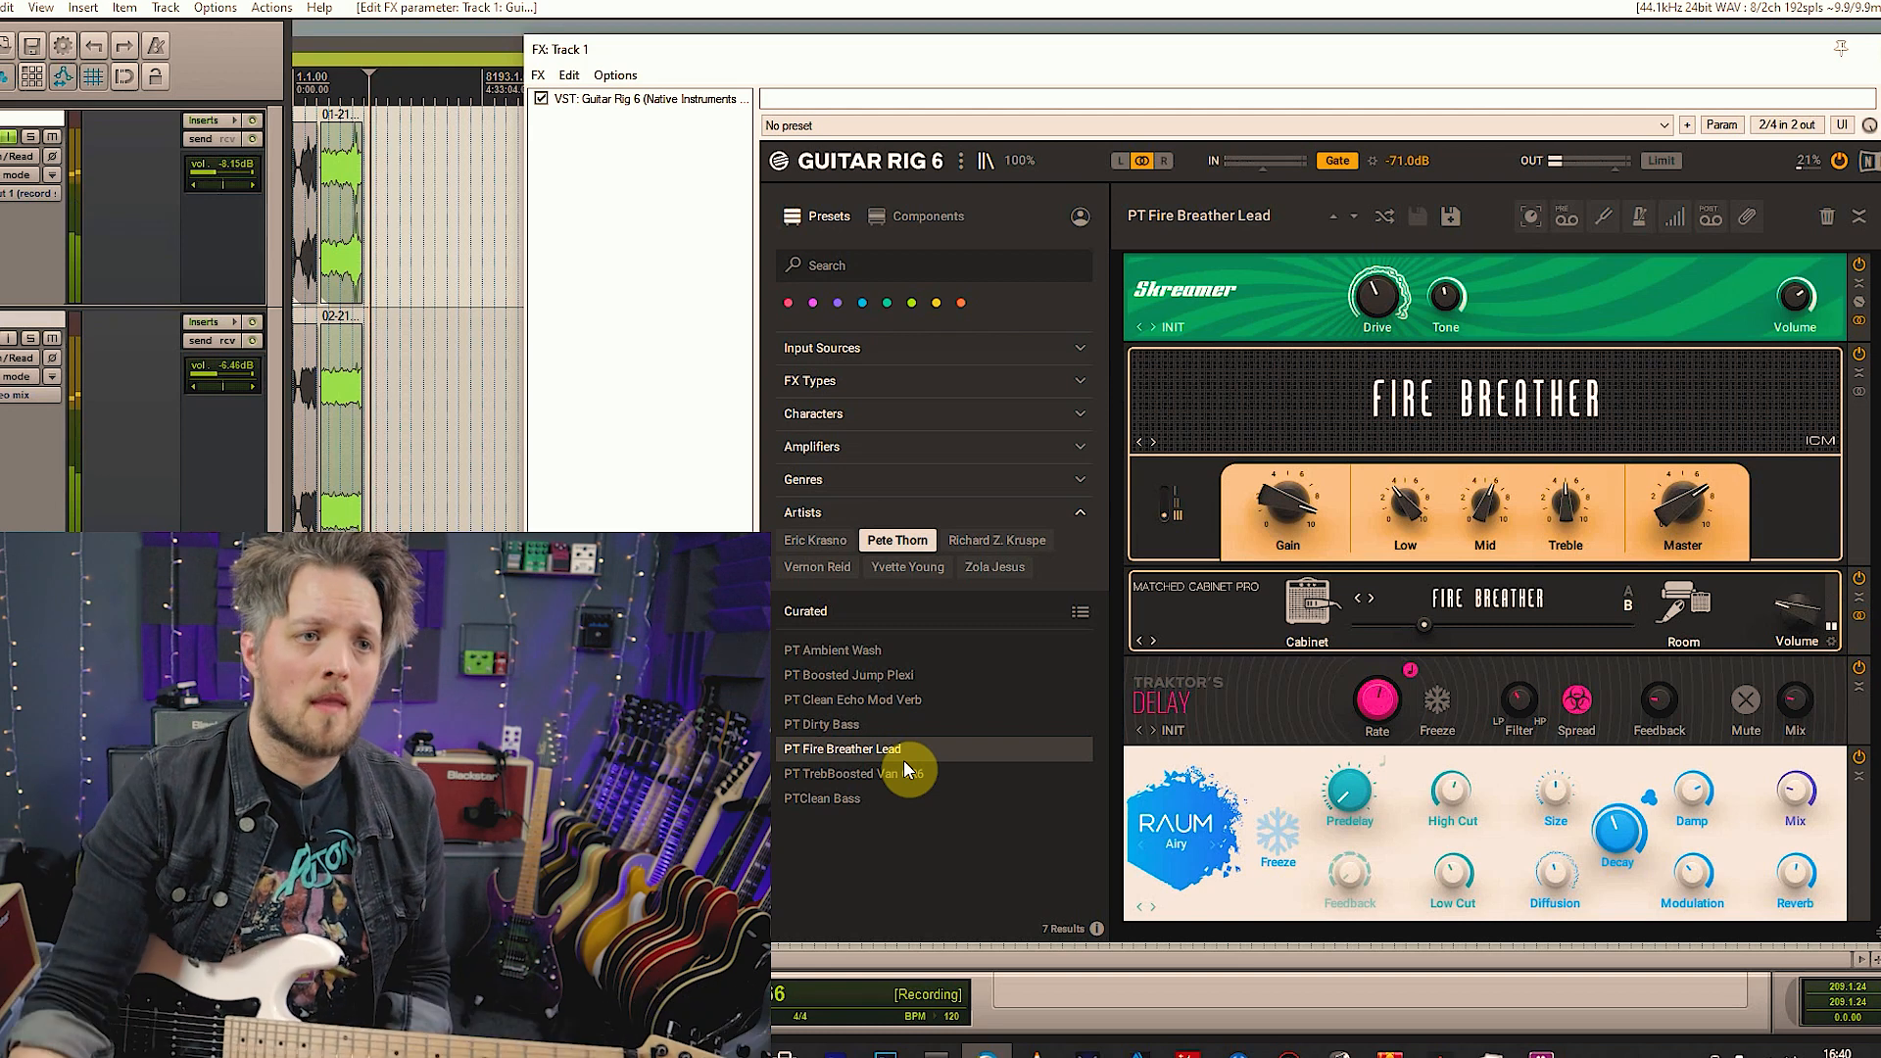
click(875, 780)
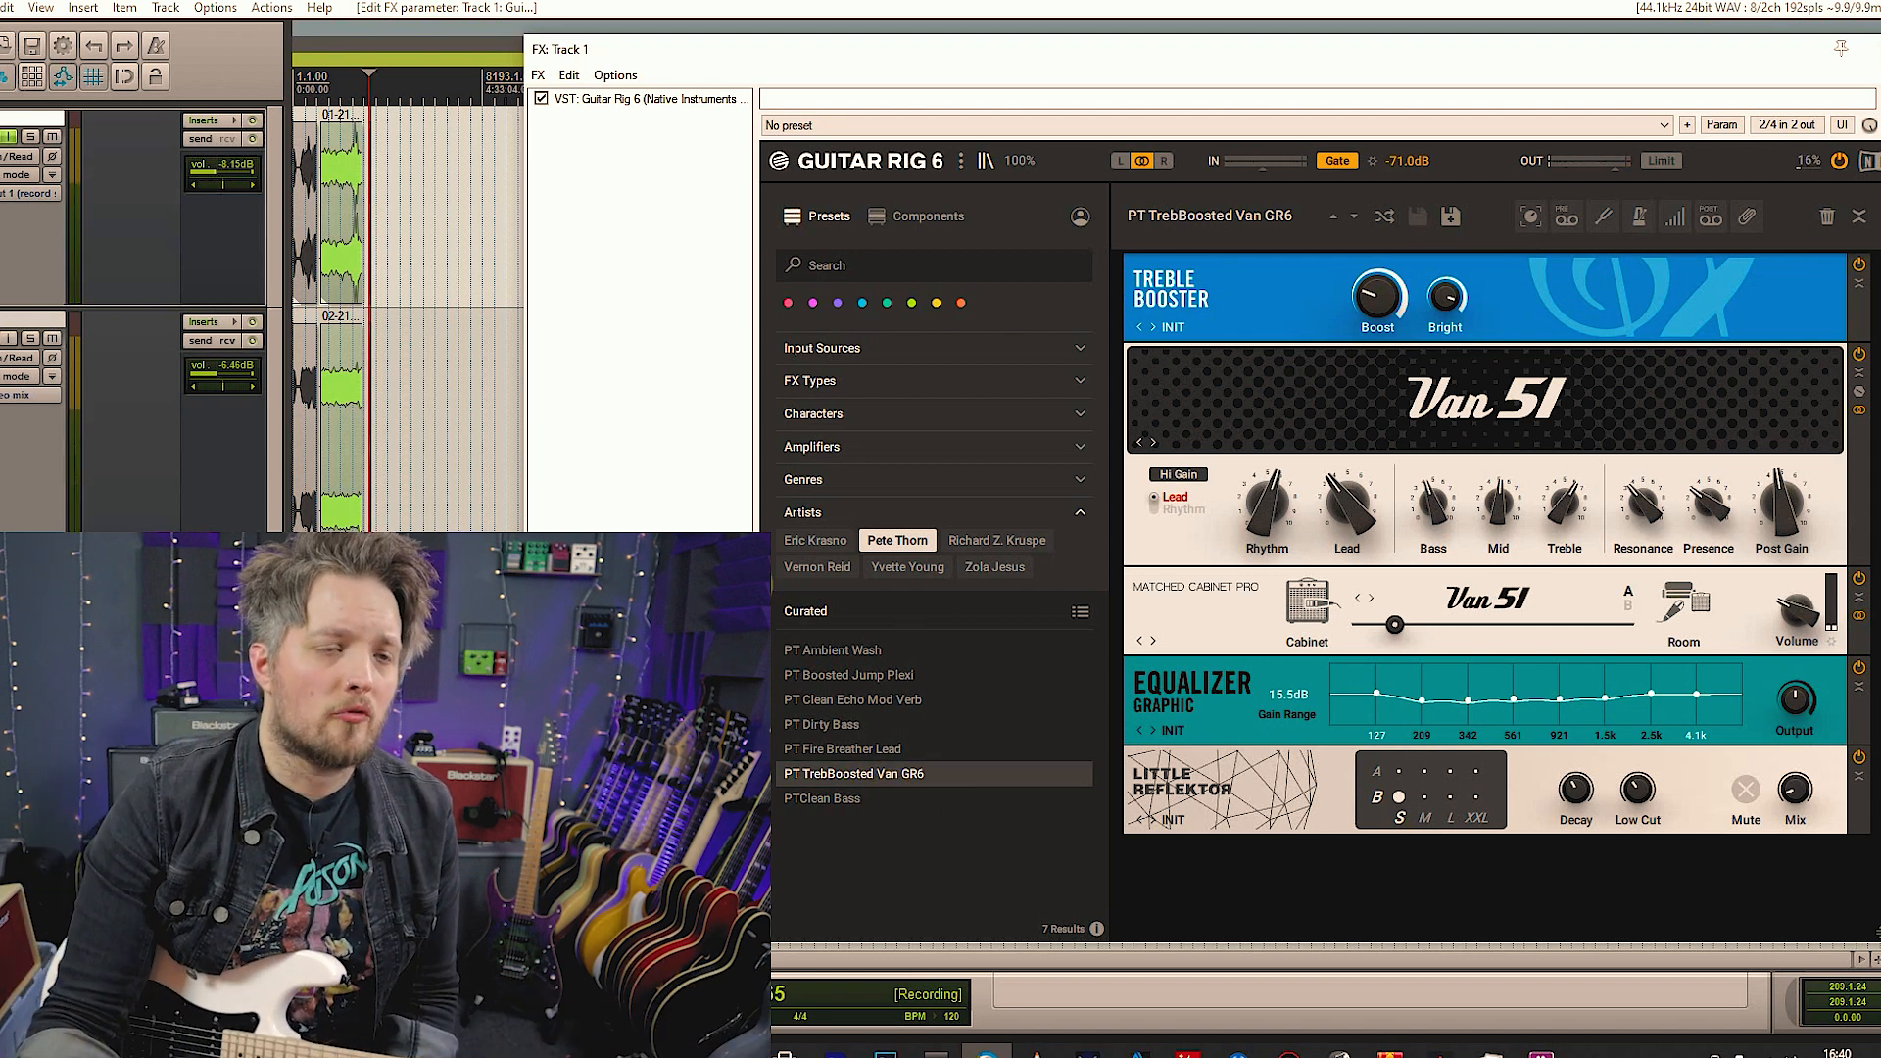
Change the artist filter to Vernon Reid and load the VR GhostGUITaR A2 preset
click(780, 567)
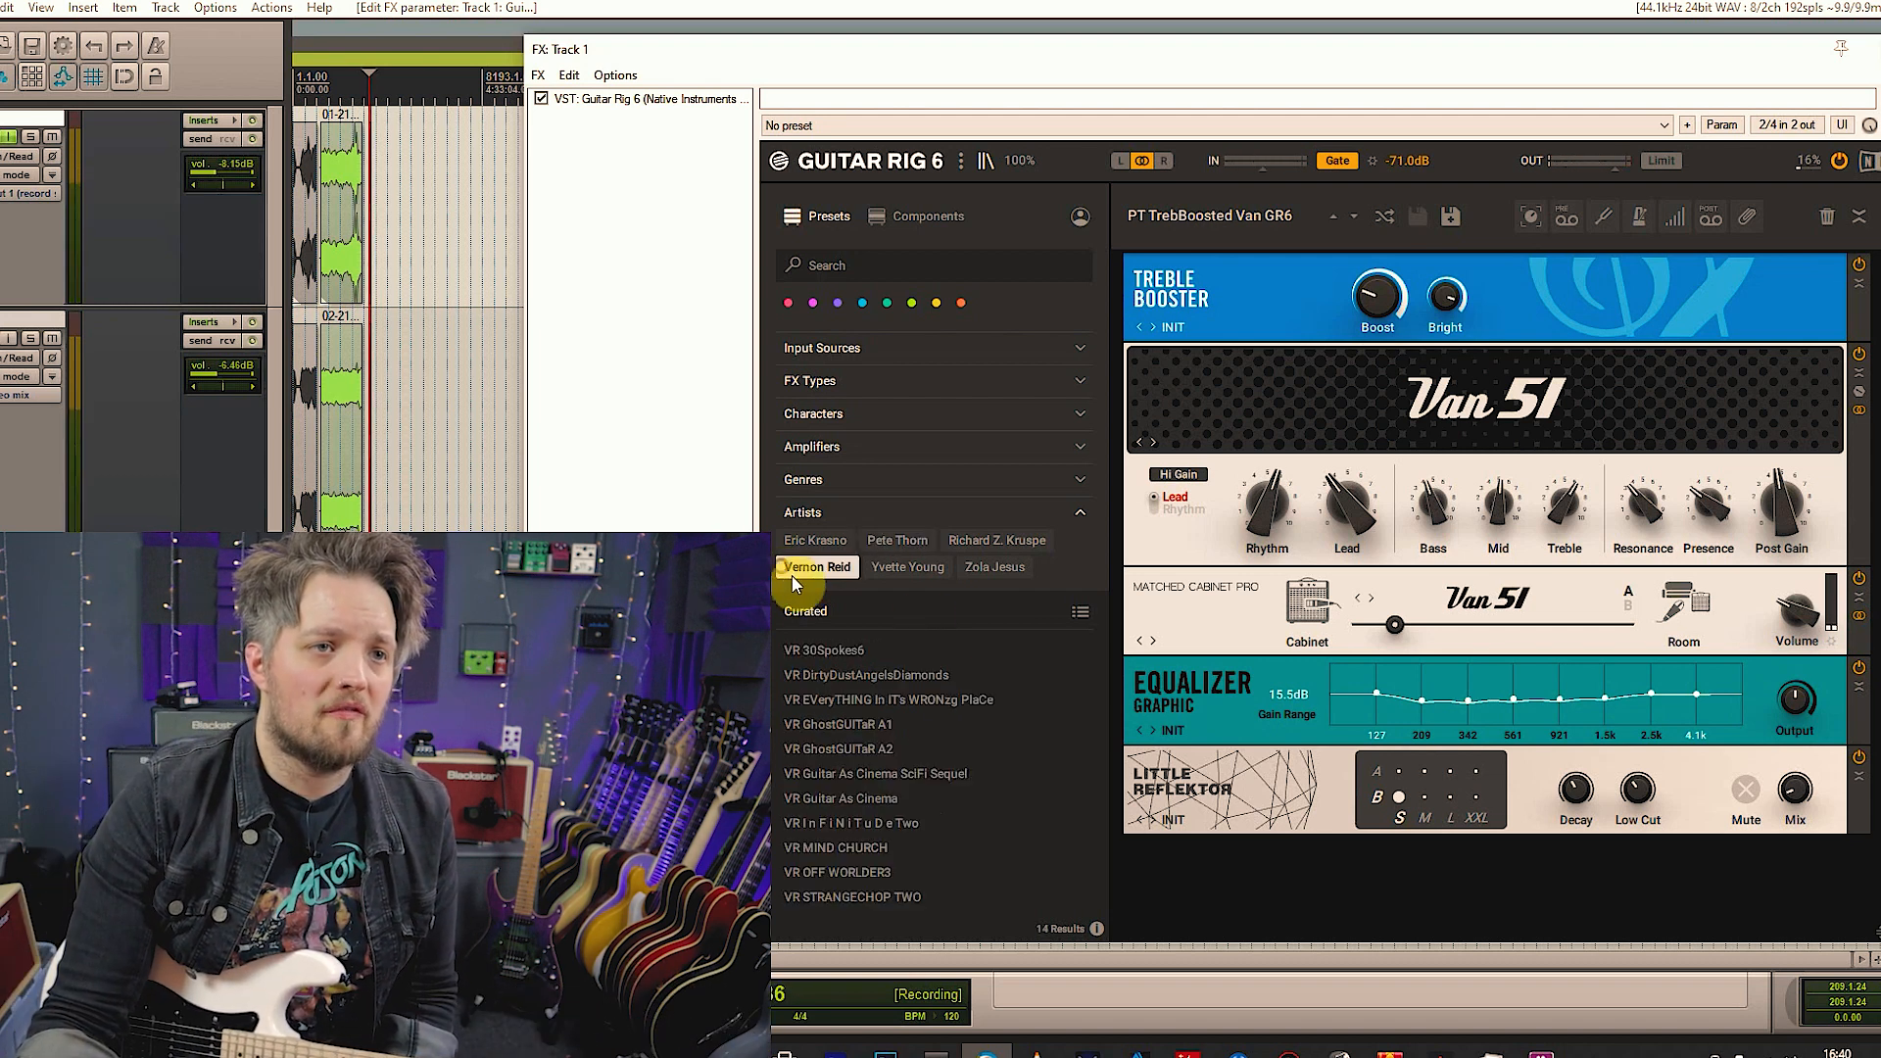
click(913, 750)
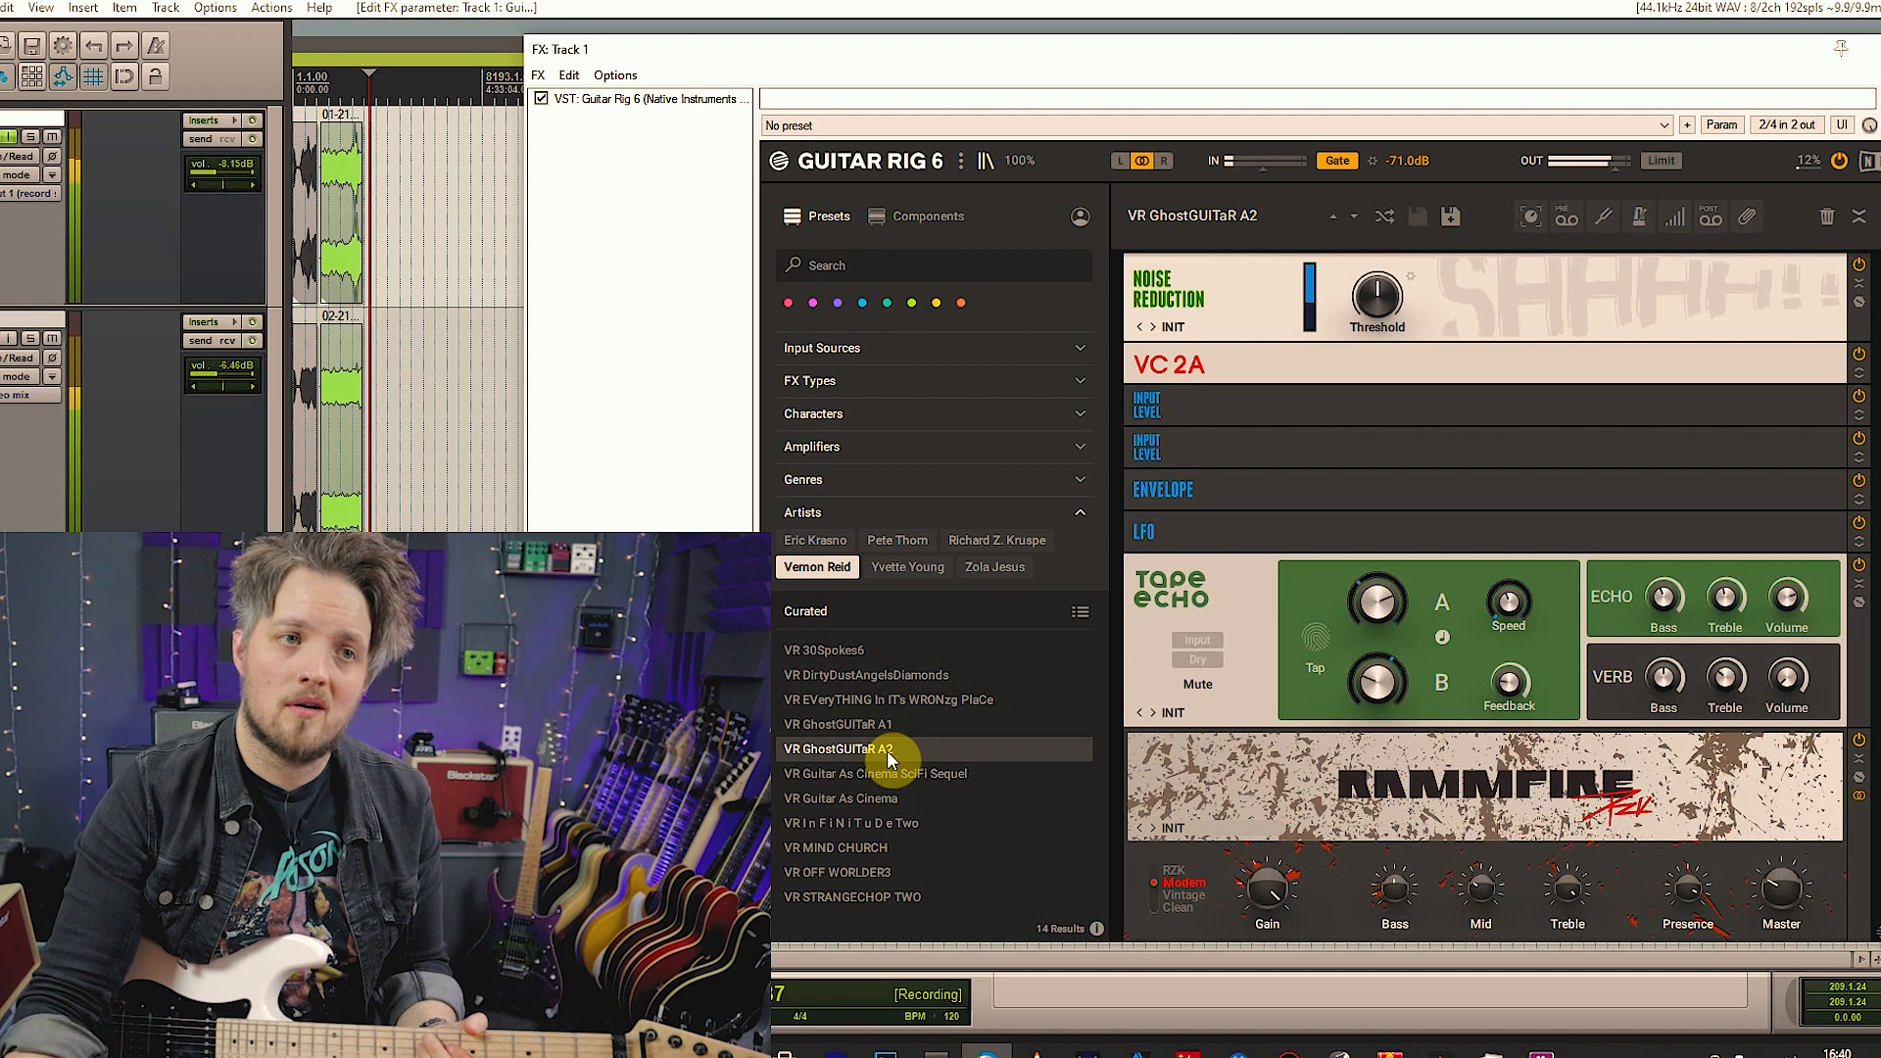
Audition Vernon Reid's VR EVeryTHING In ITs WRONzg PlaCe and VR MIND CHURCH presets
click(895, 690)
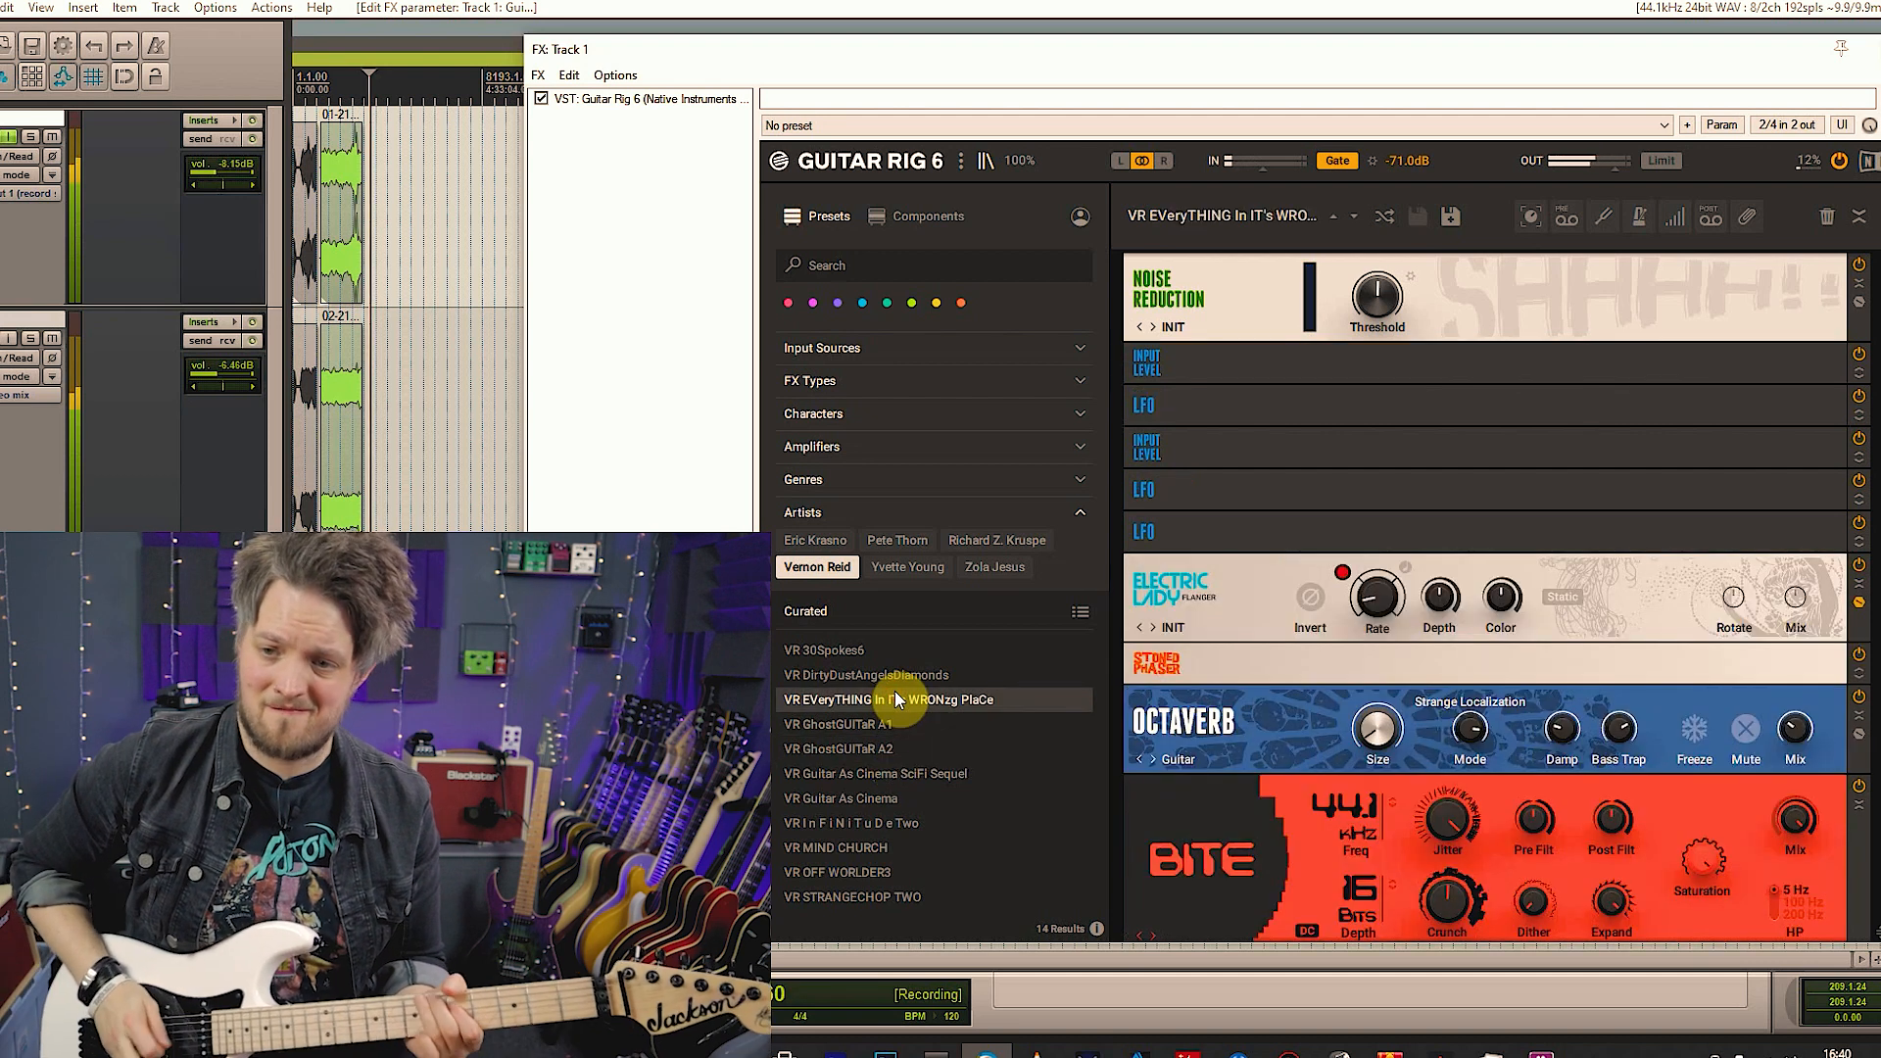
click(916, 856)
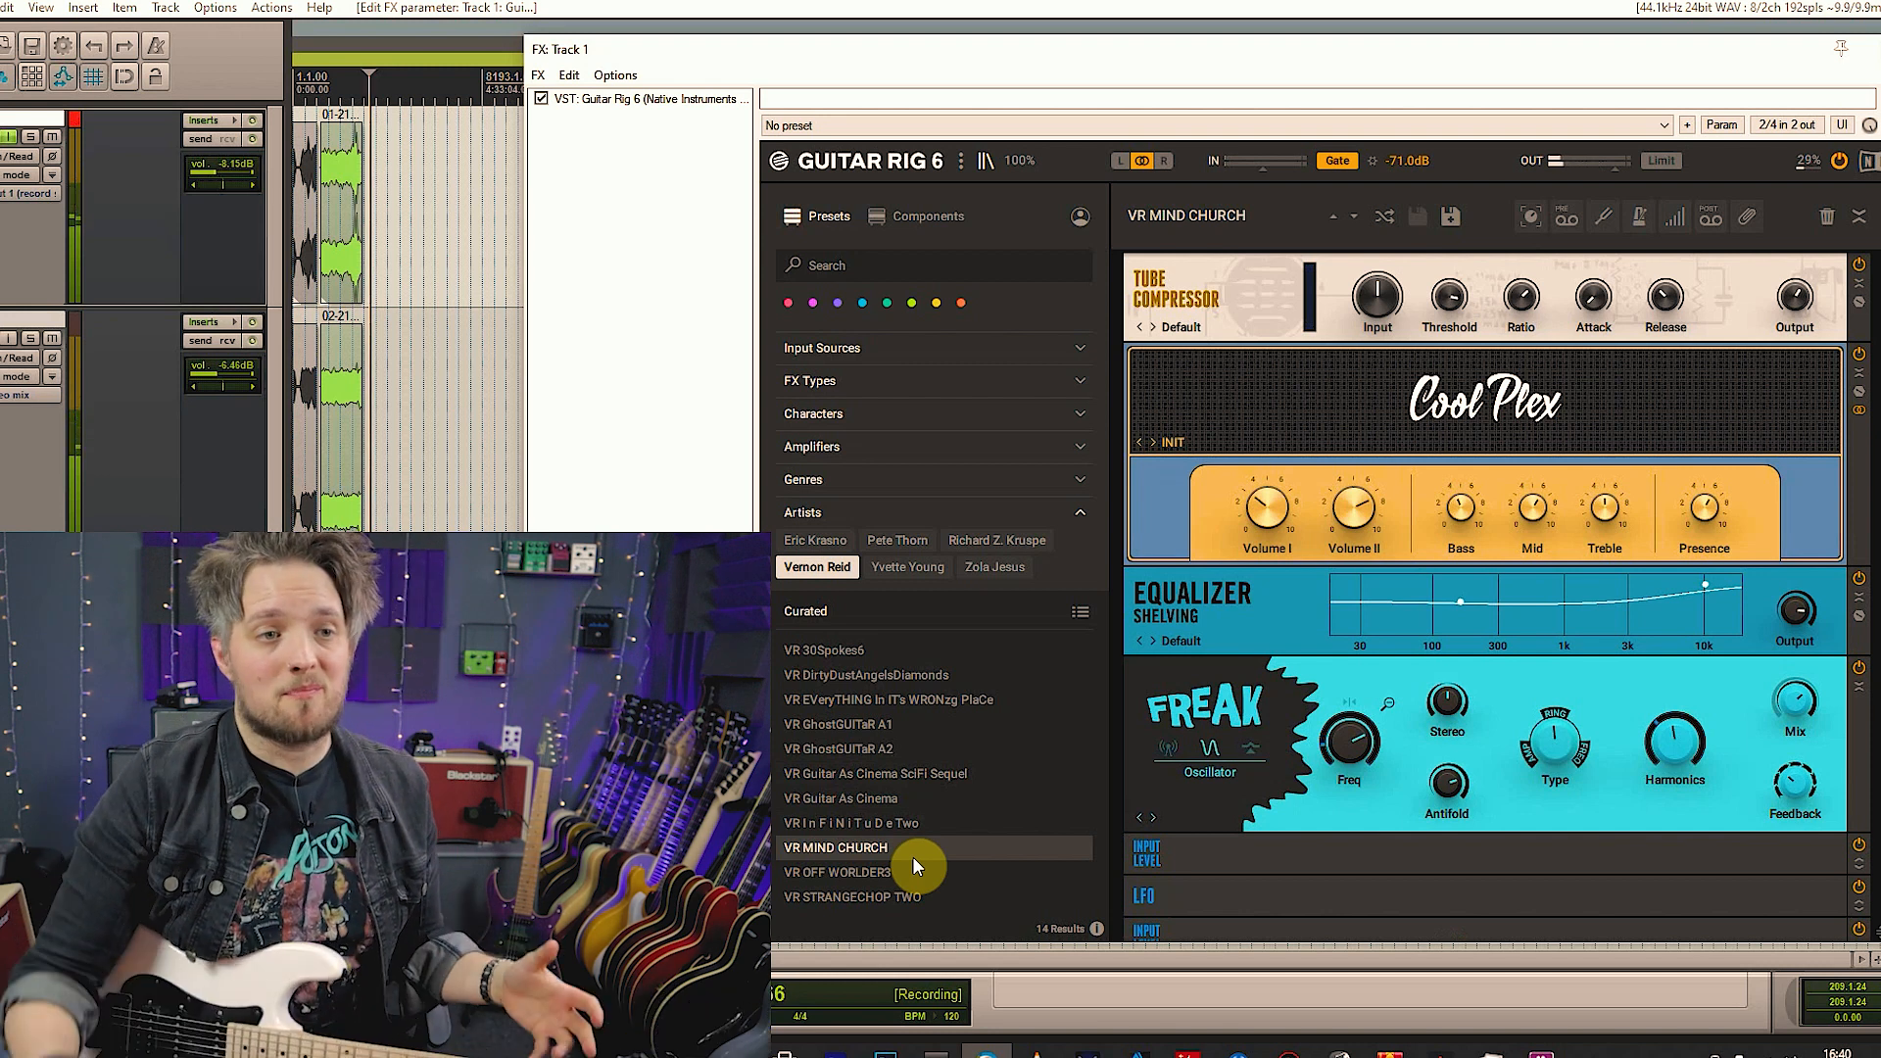
Load Chorus Rammfire from the Richard Z. Kruspe artist presets, and check Eric Krasno's presets before returning to the Kruspe filter
click(996, 547)
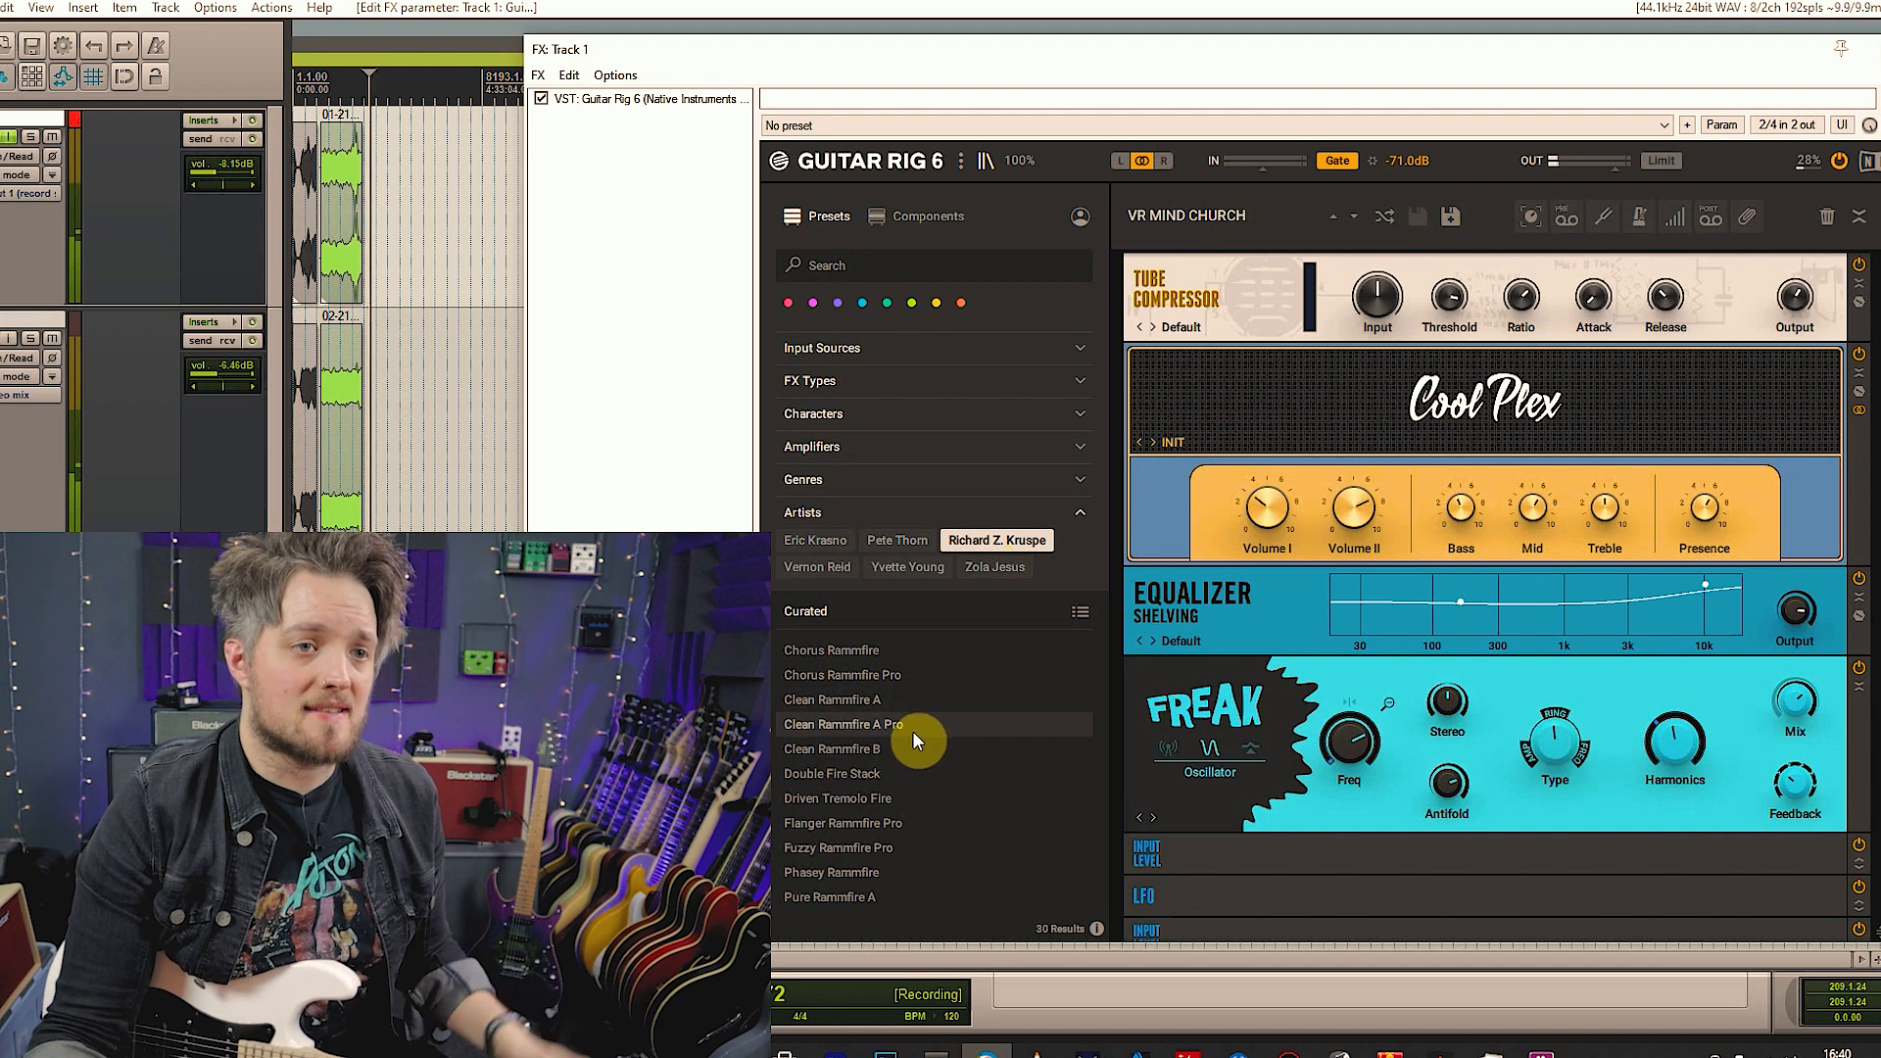
click(886, 648)
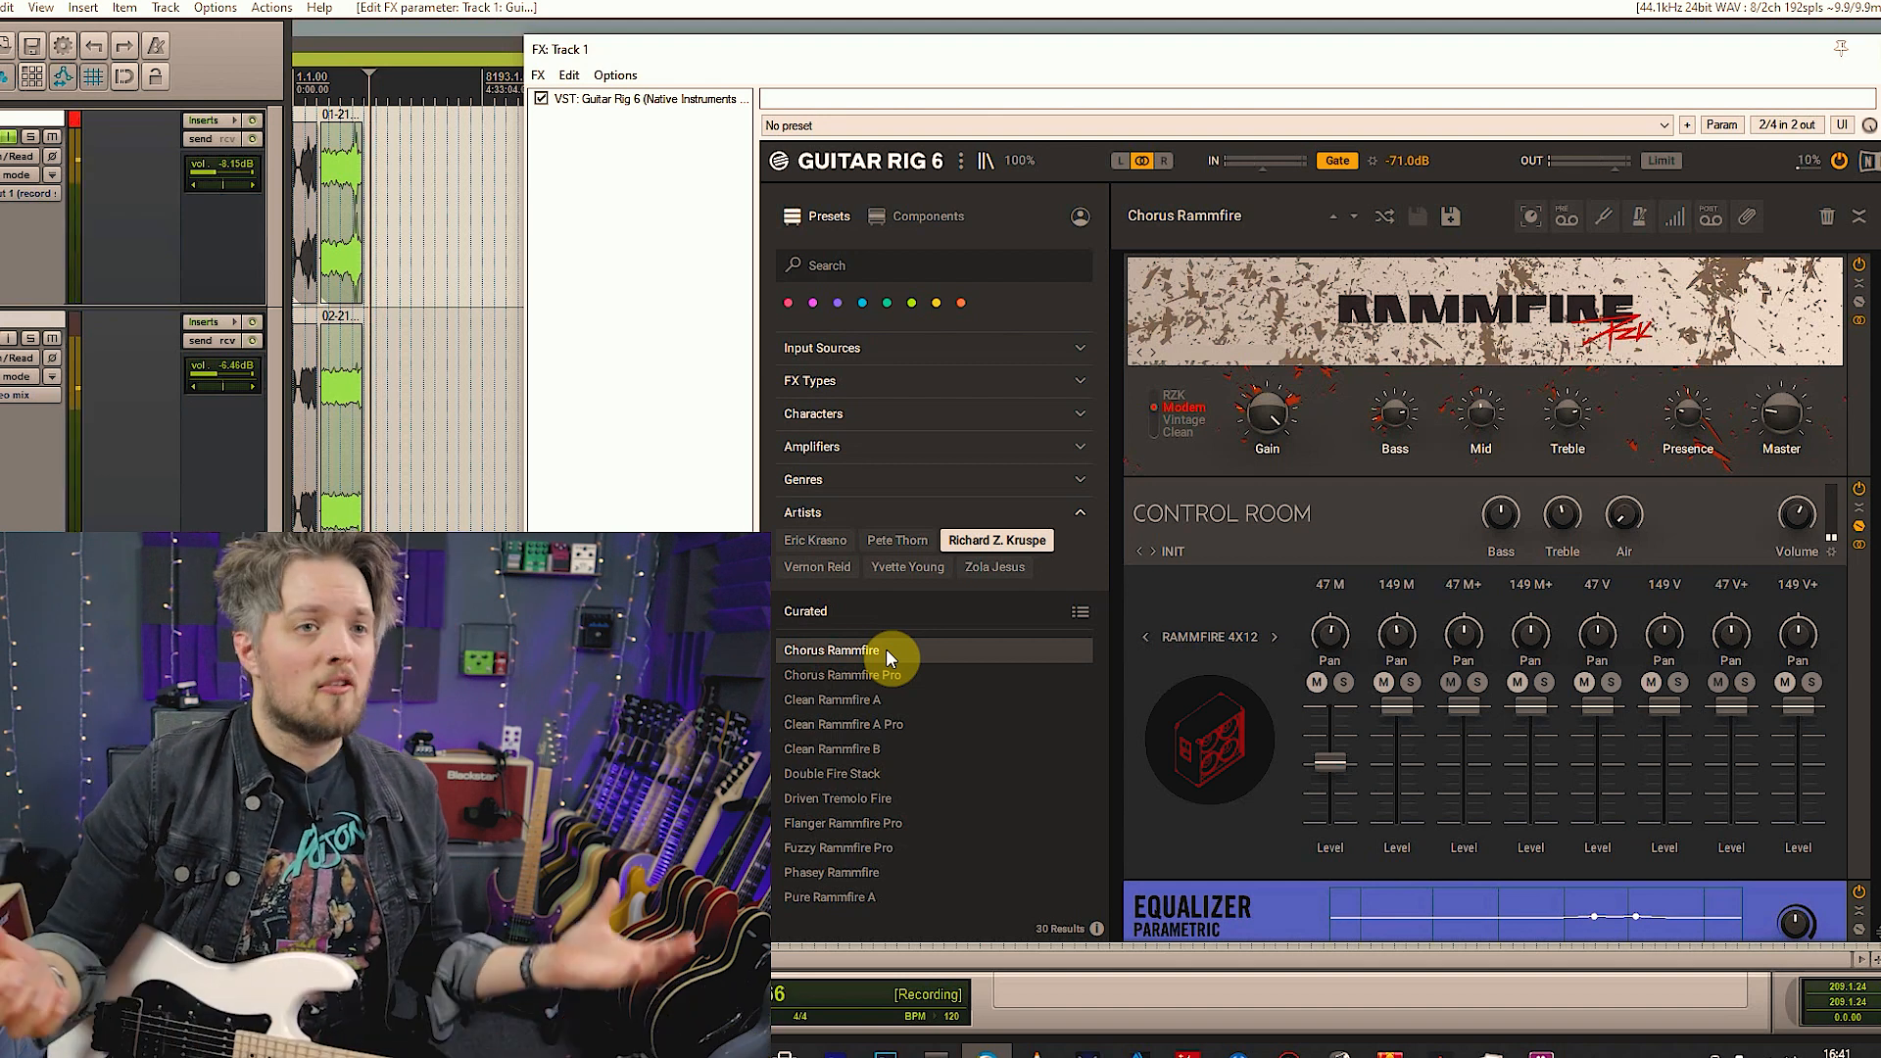
click(816, 540)
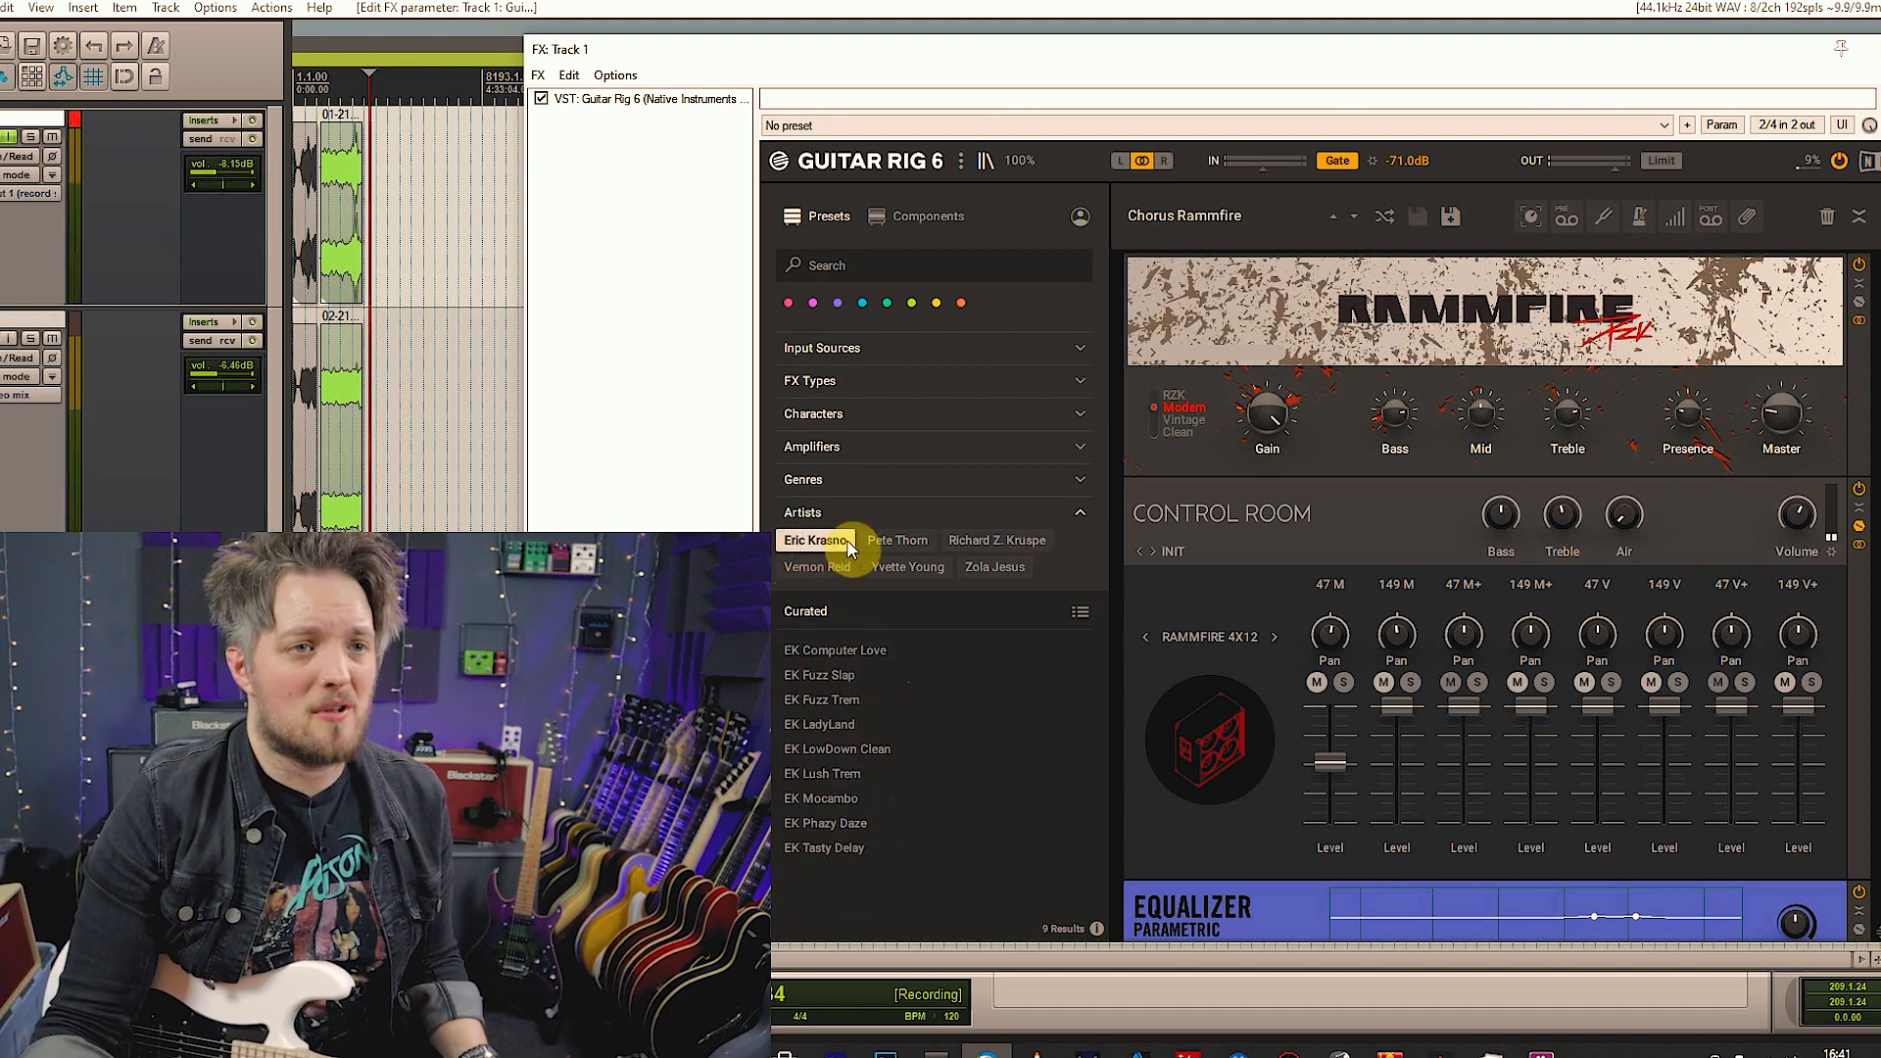
click(996, 540)
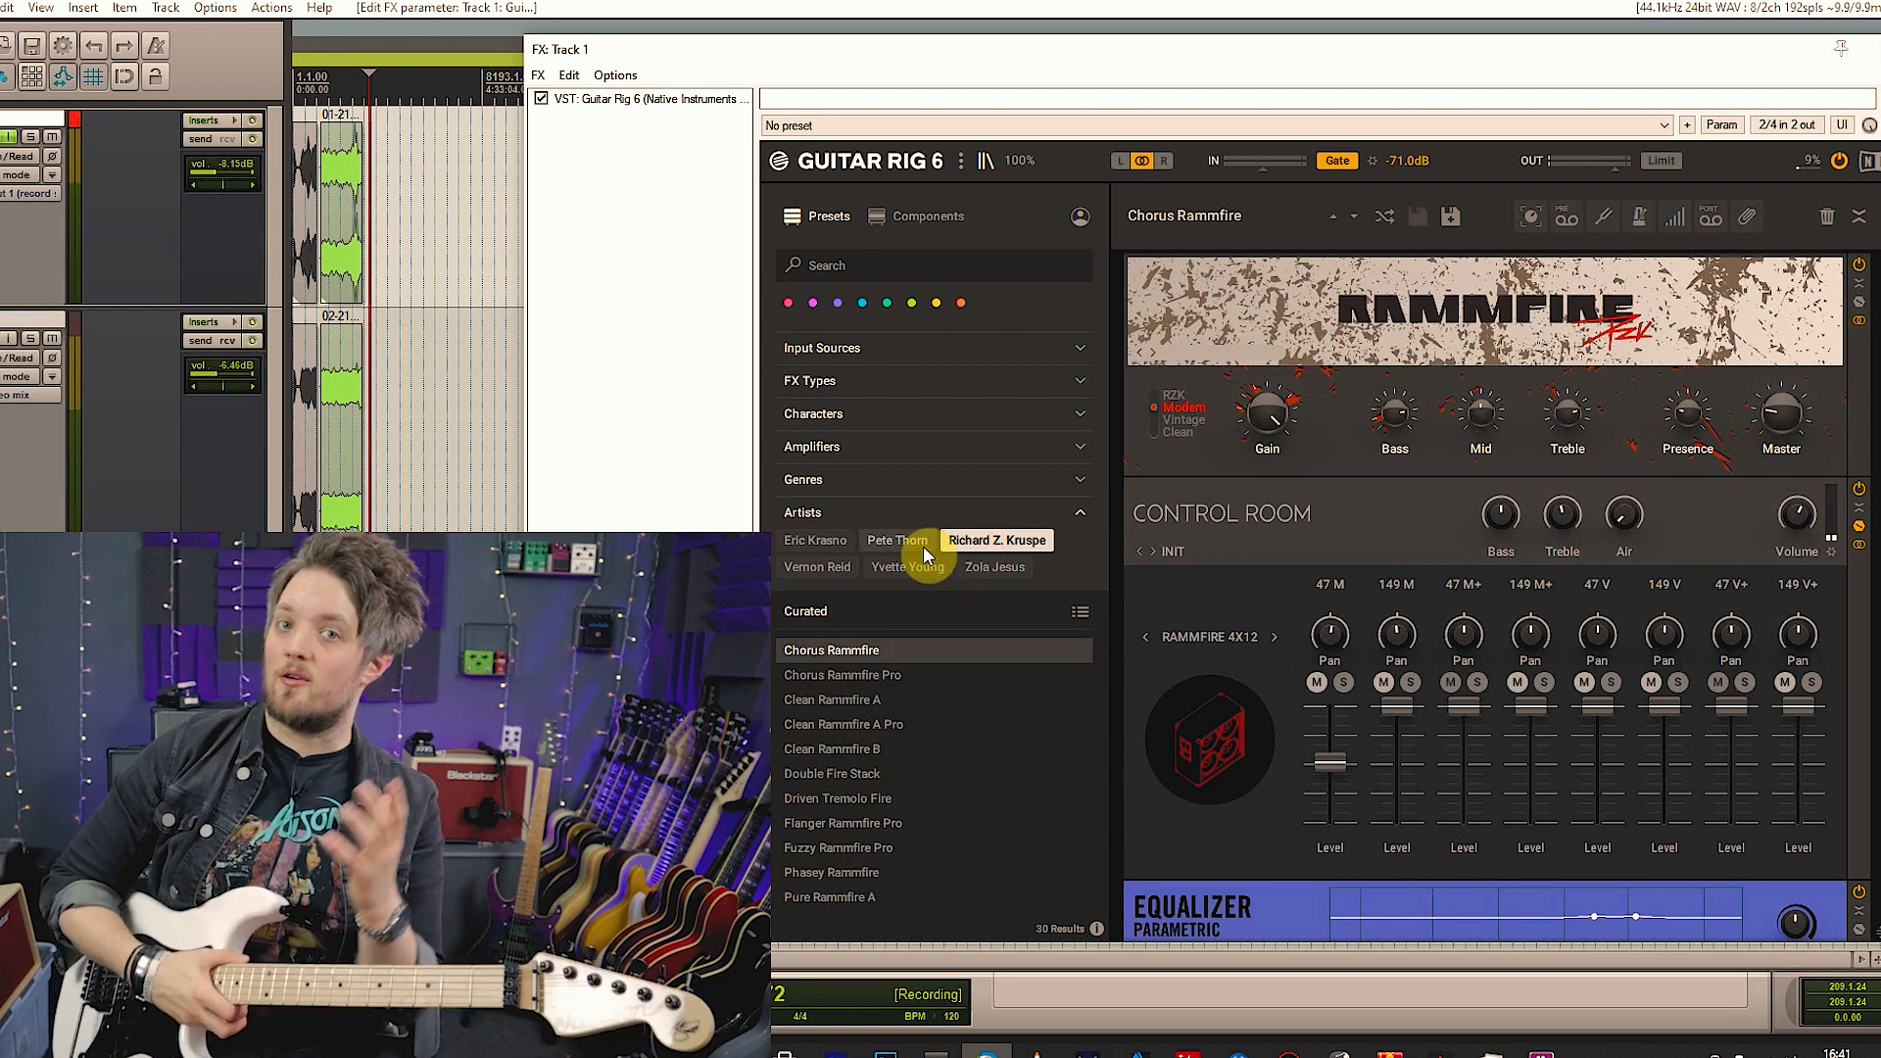